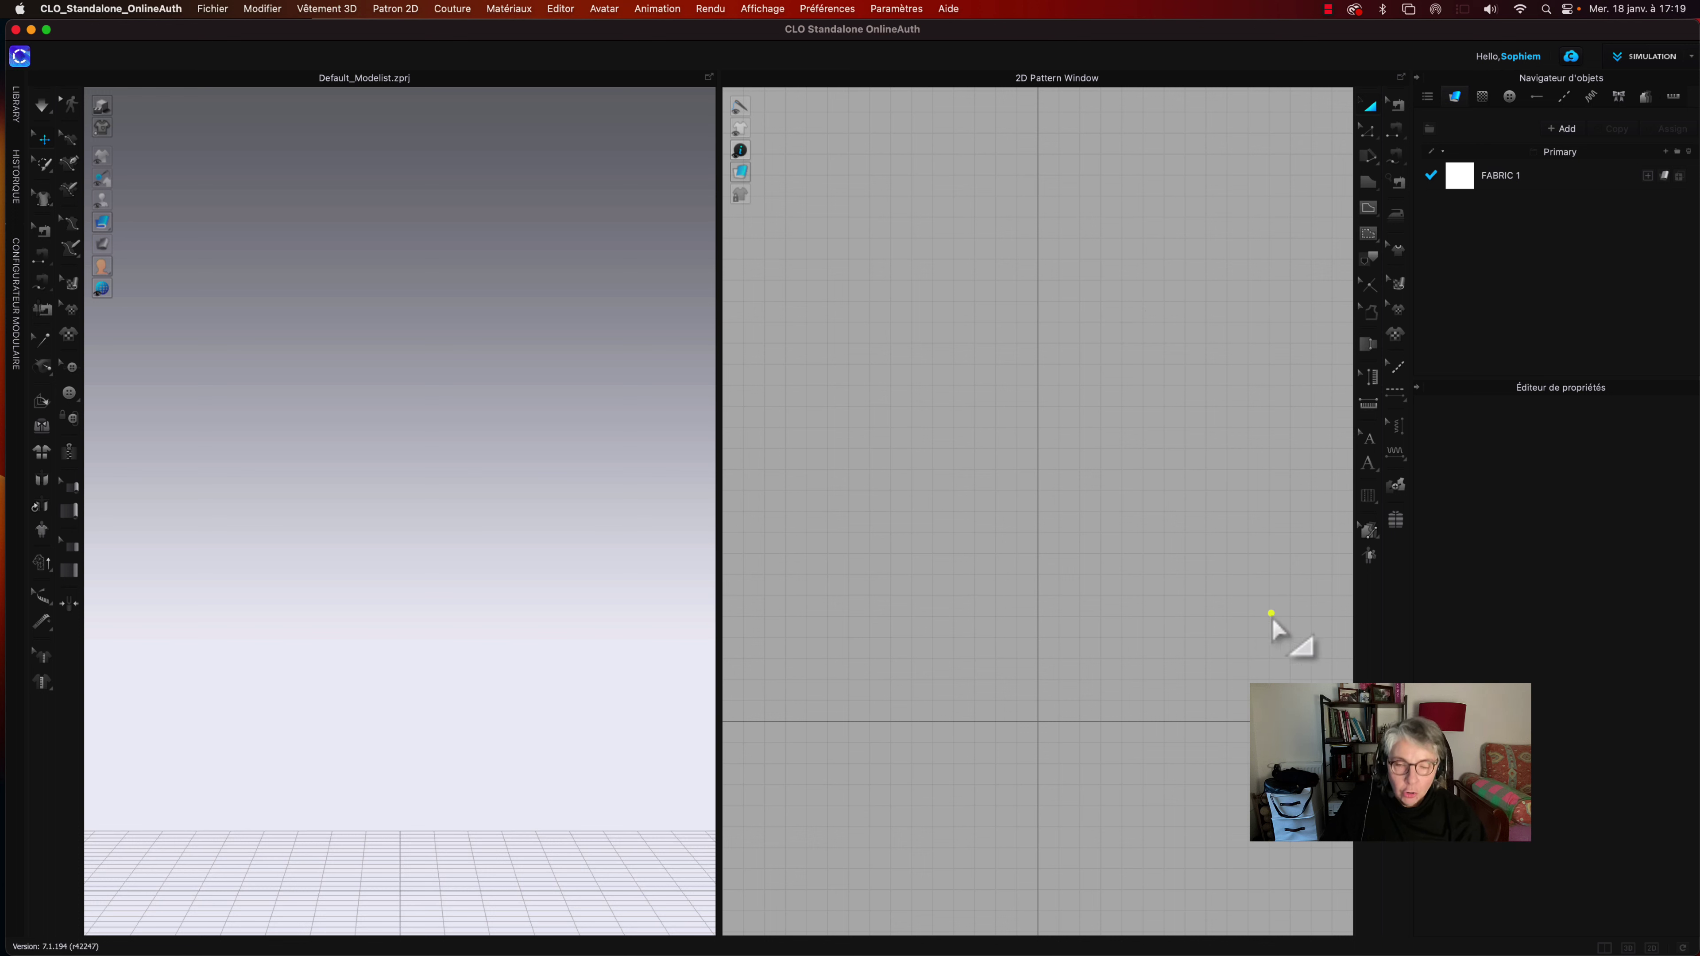
Fit the 2D view and draw an ellipse pattern at the origin with Largeur 800 mm.
right_click(1089, 440)
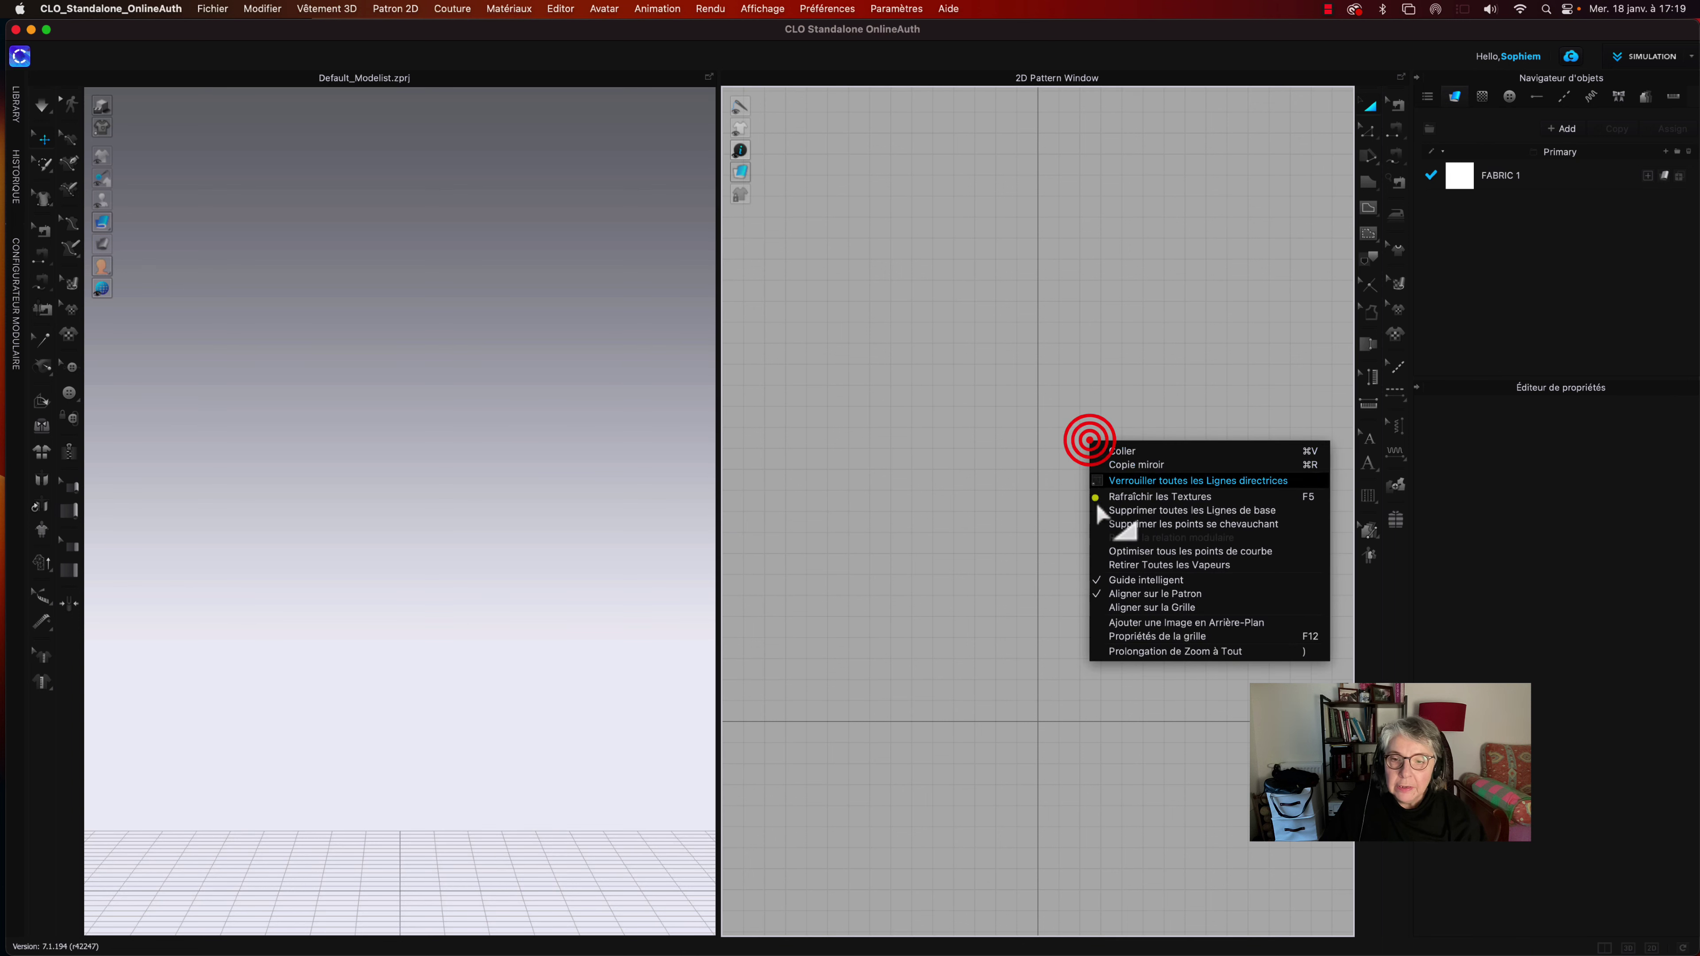
left_click(1154, 651)
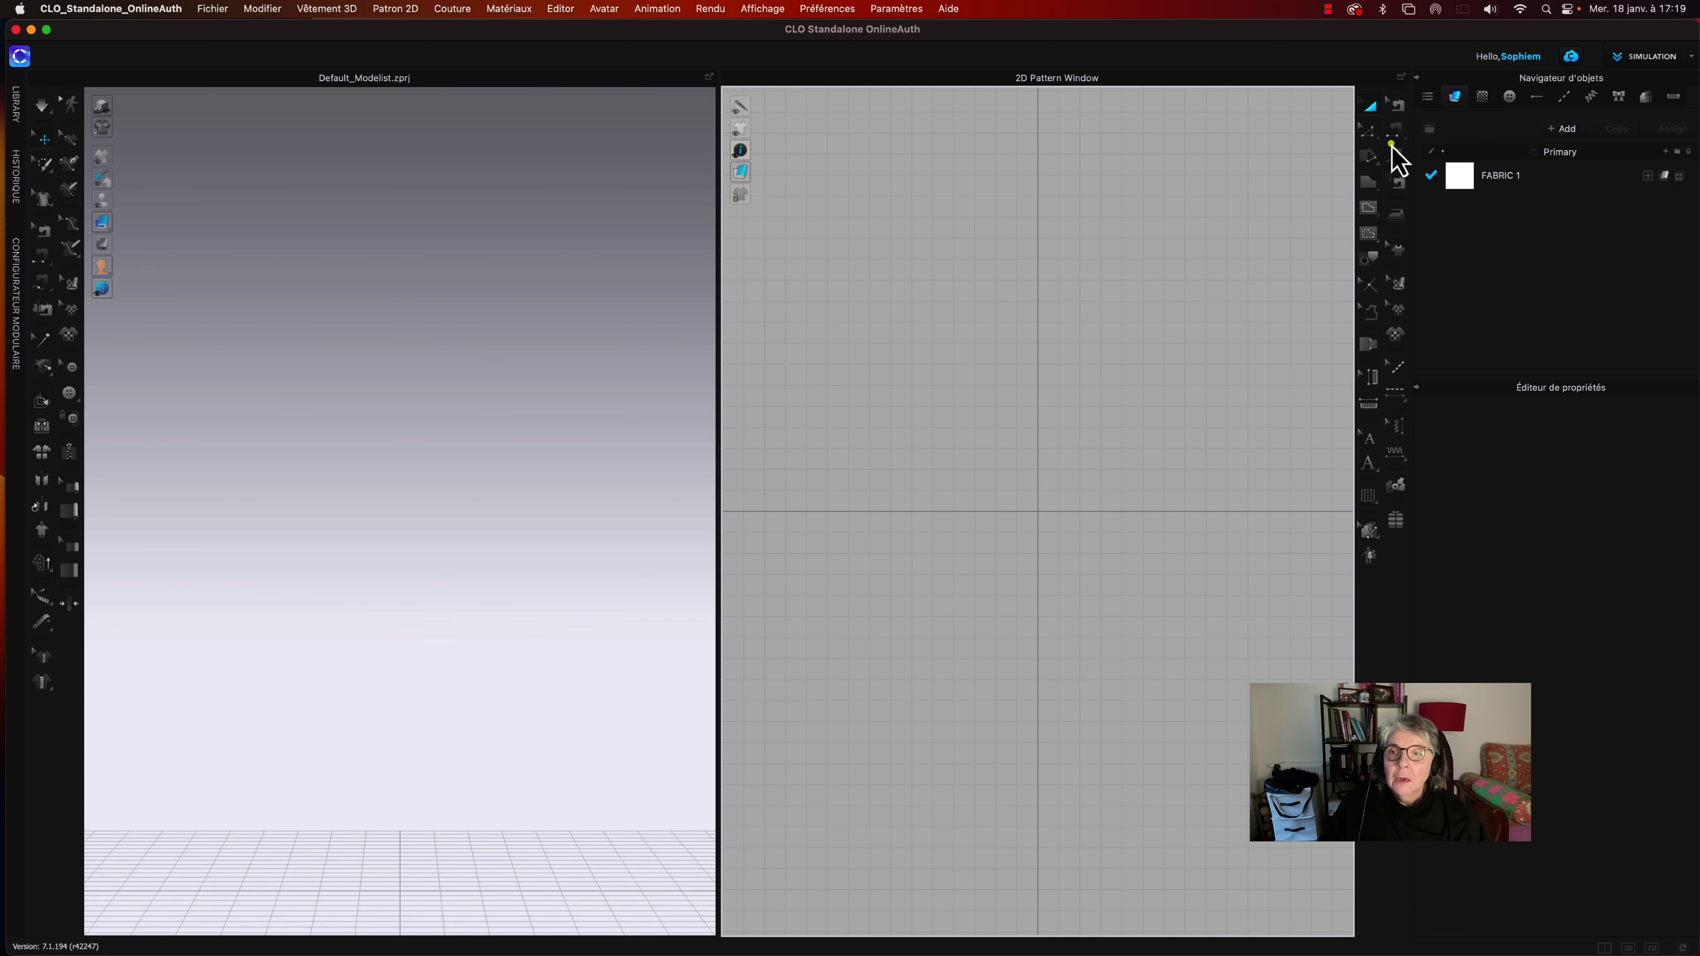
left_click(1369, 201)
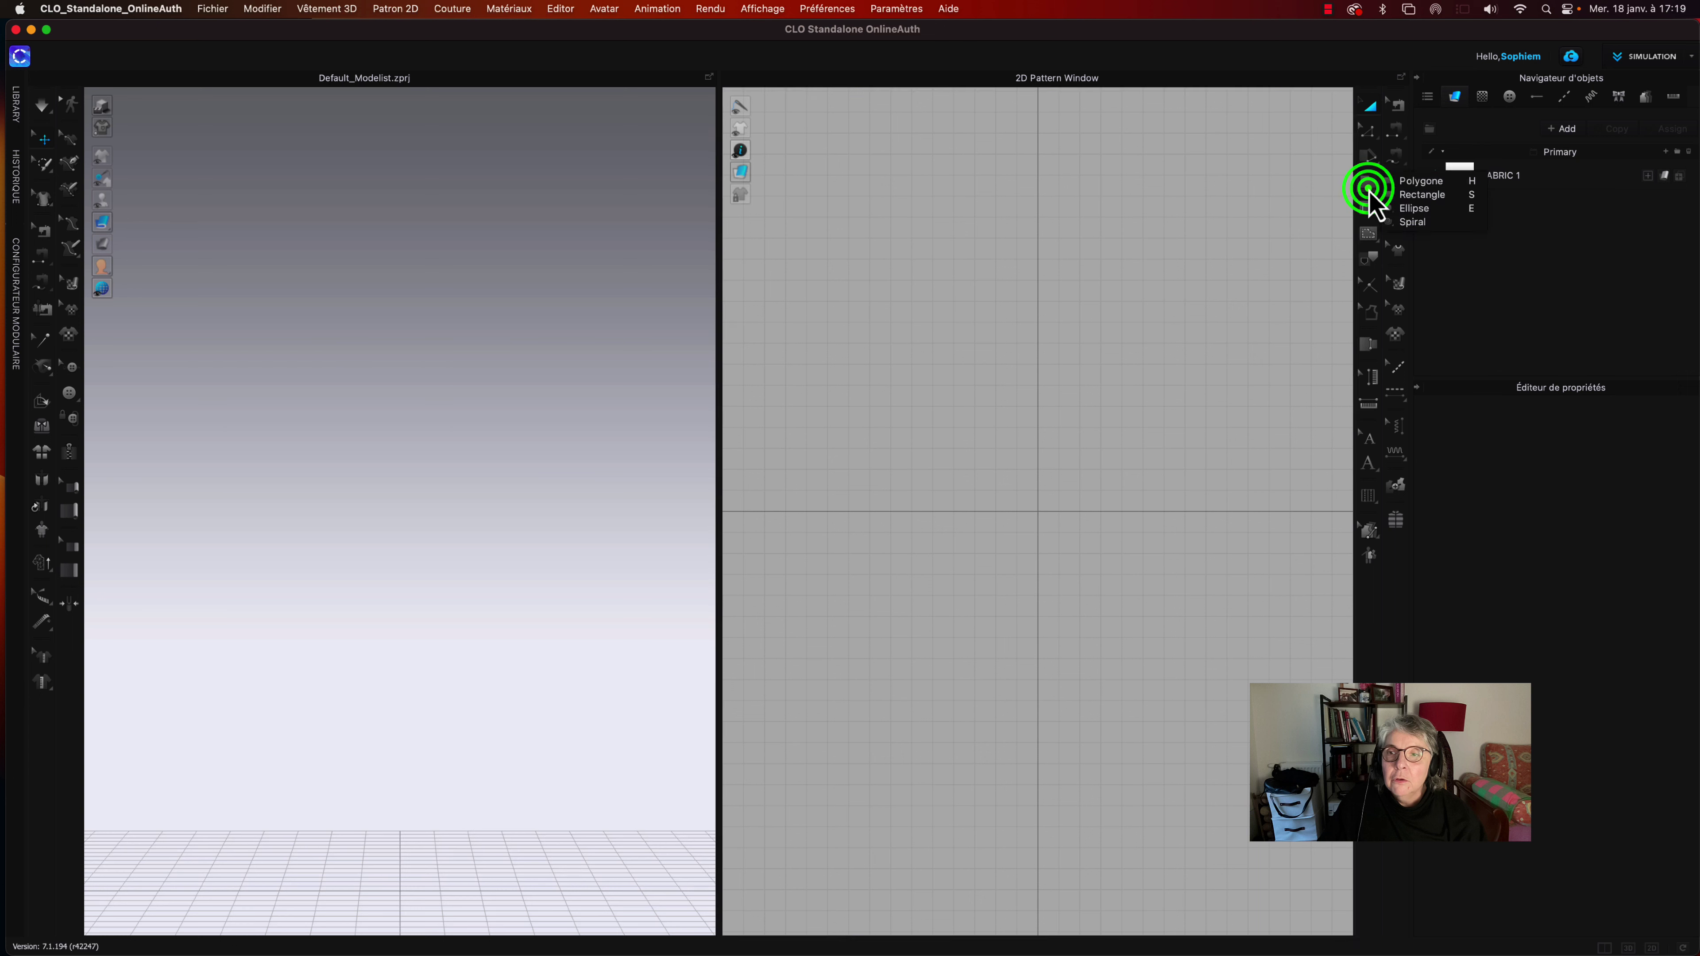
left_click(1412, 207)
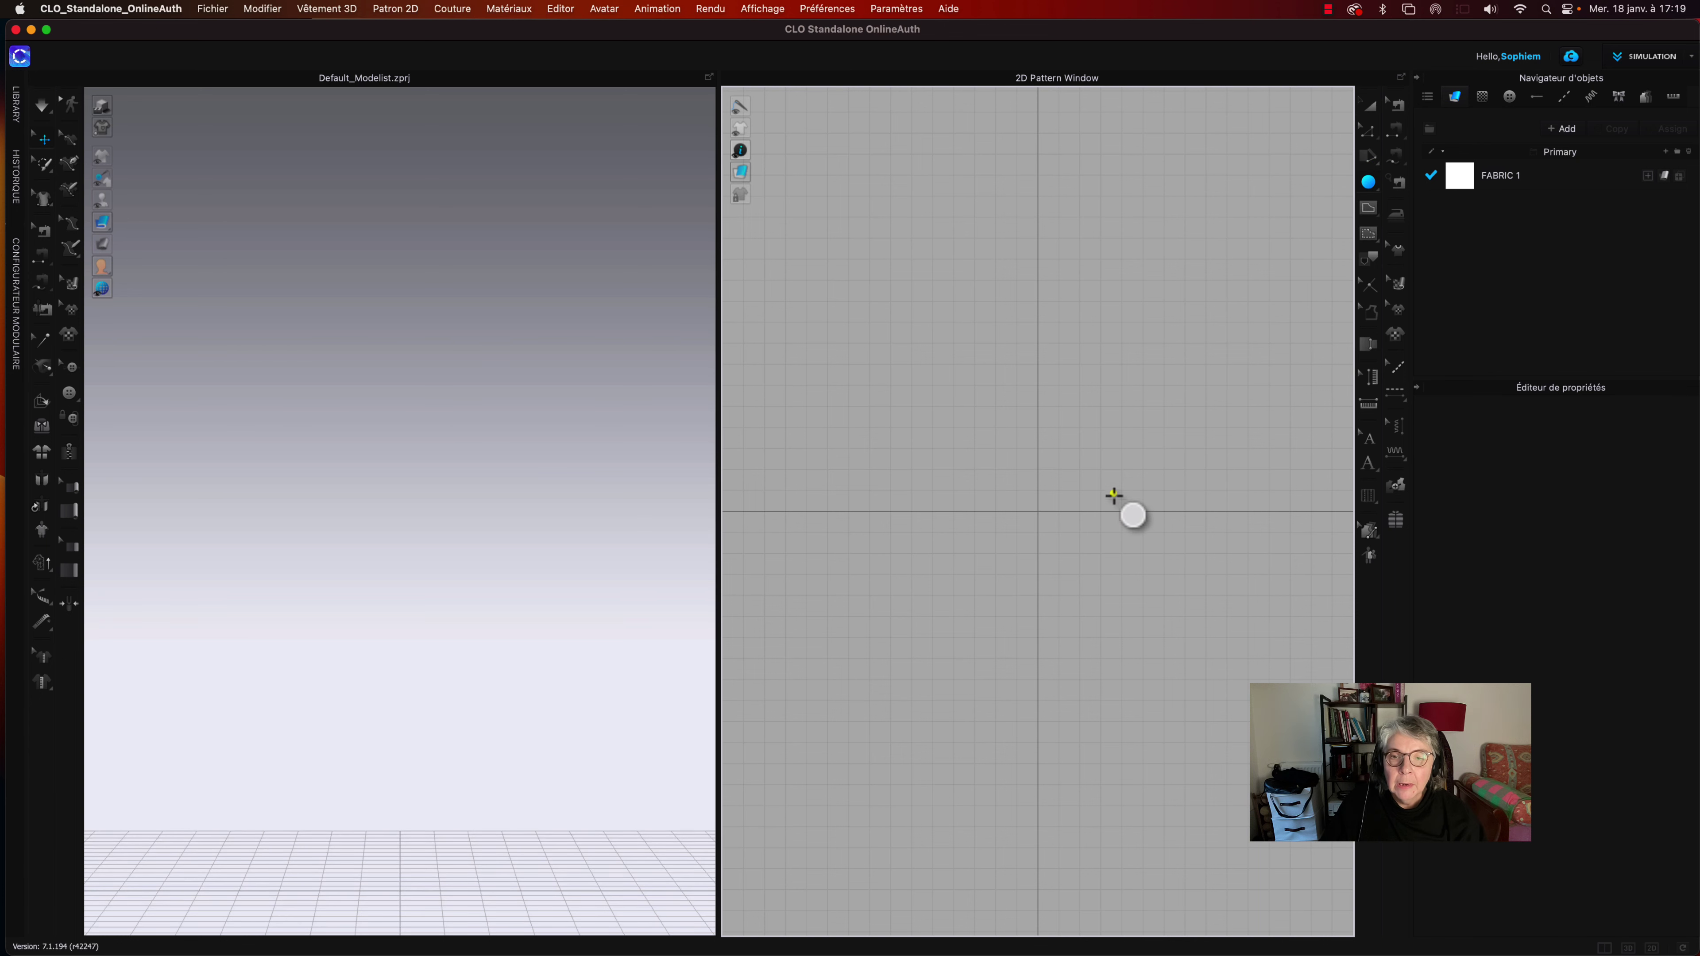
left_click(1038, 511)
left_click_drag(865, 289, 662, 314)
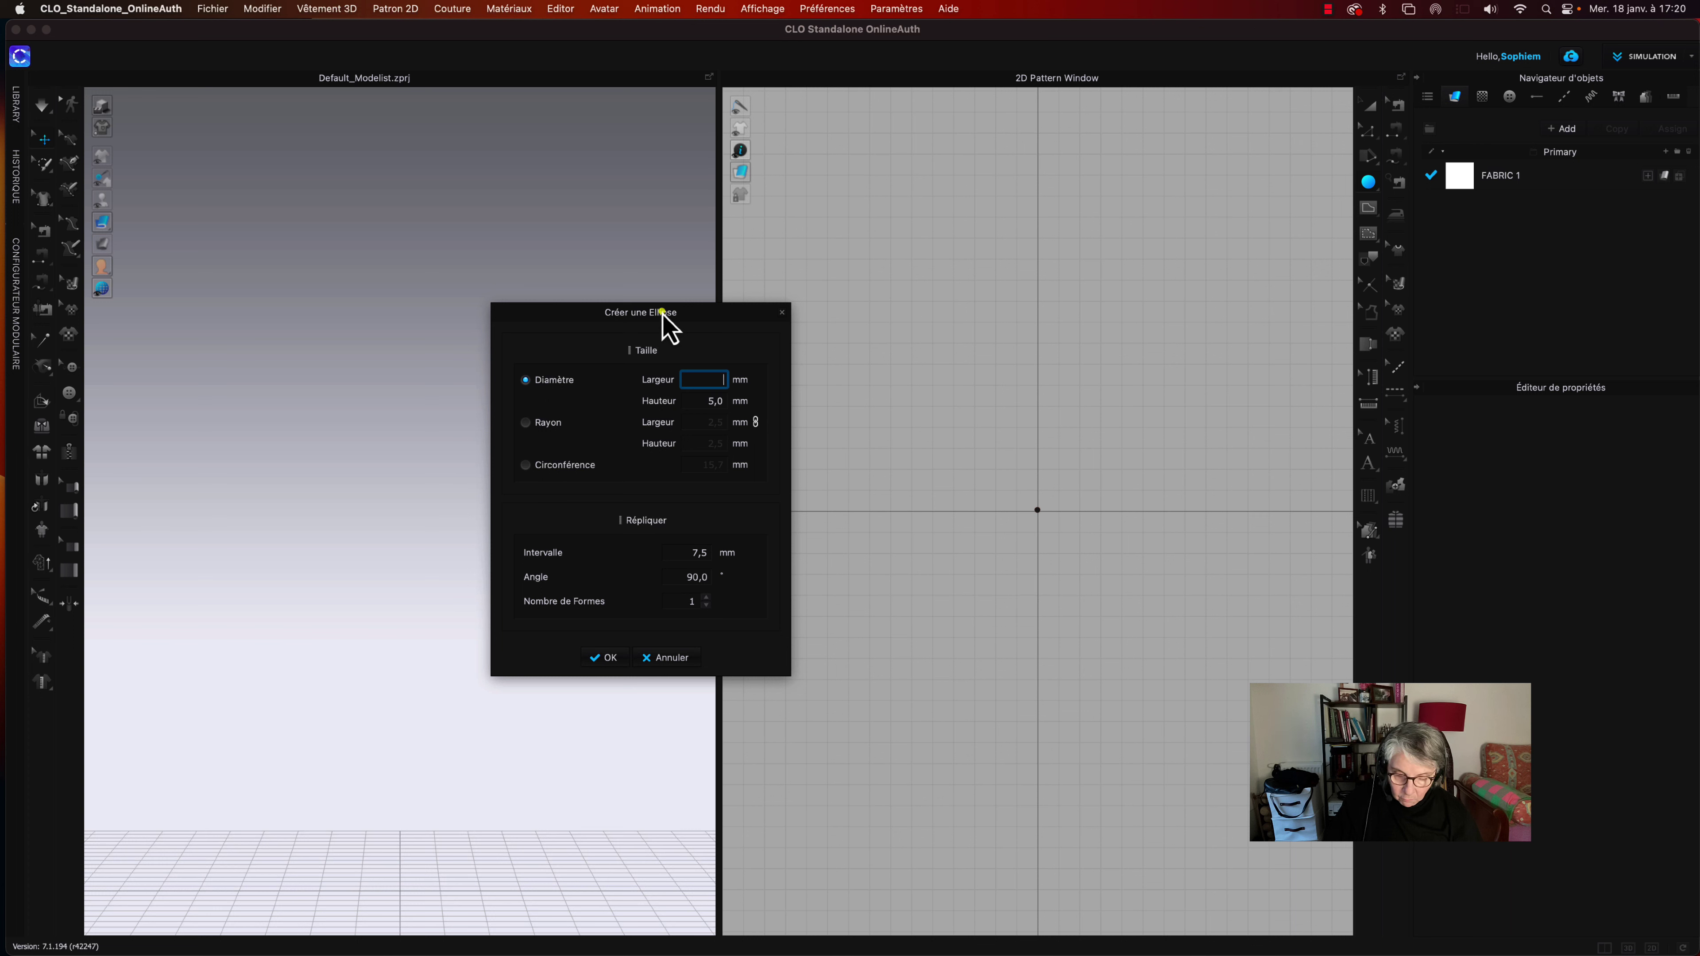
type("80")
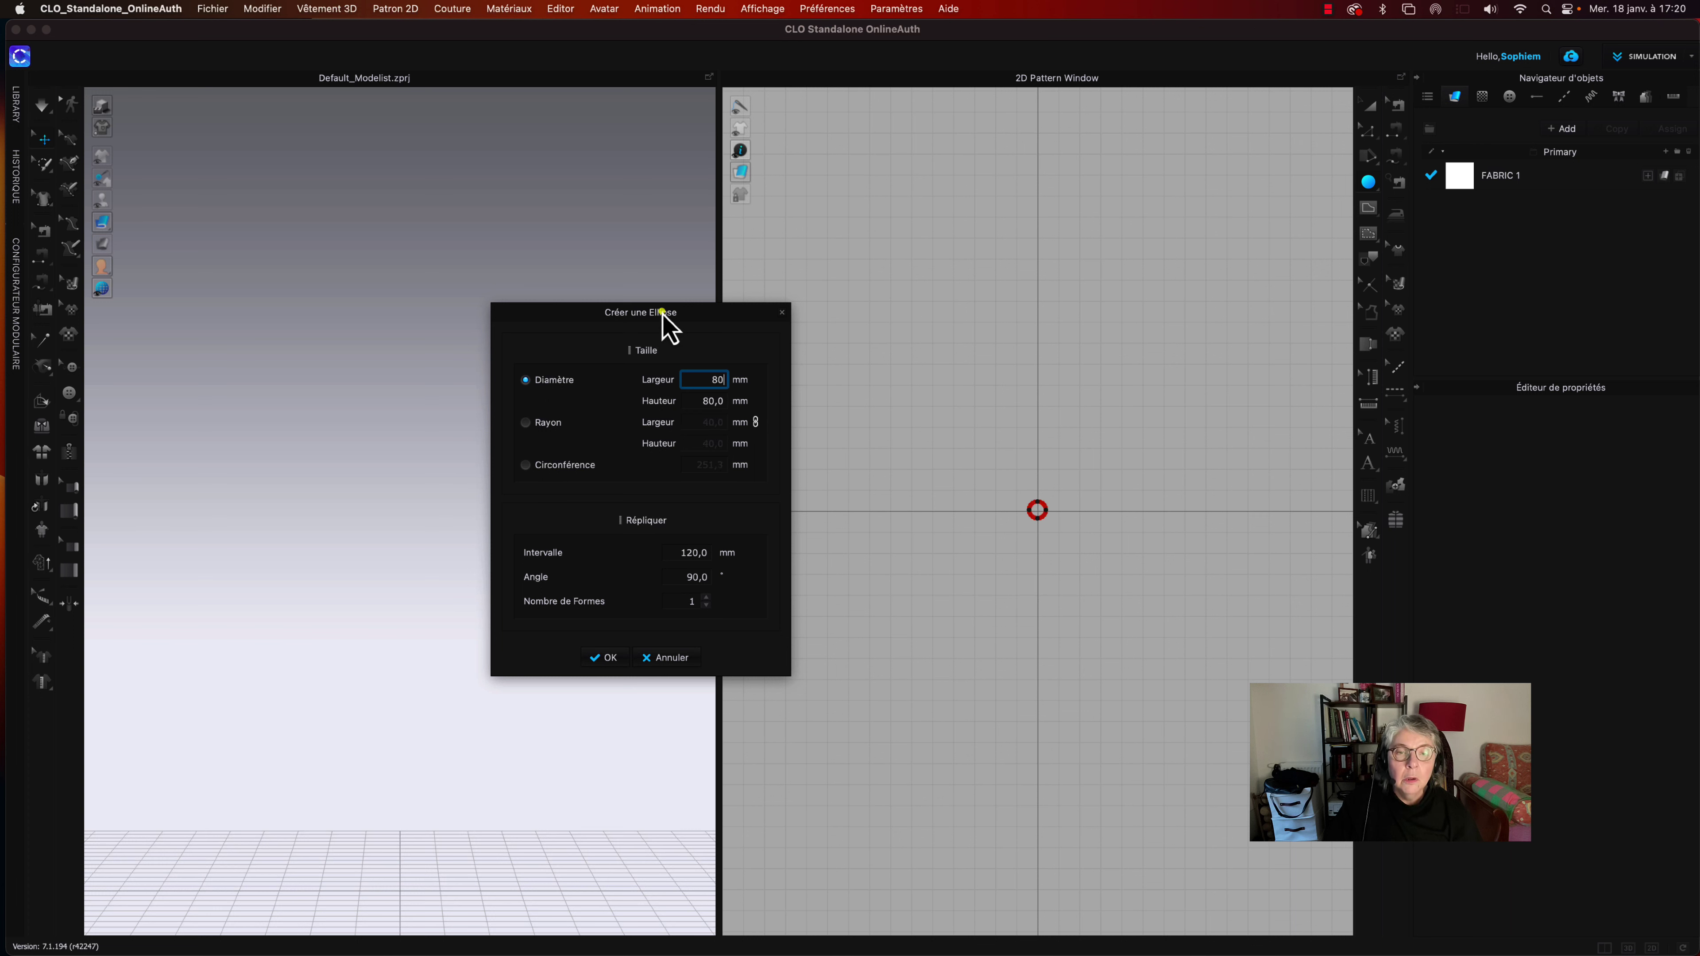
type("0")
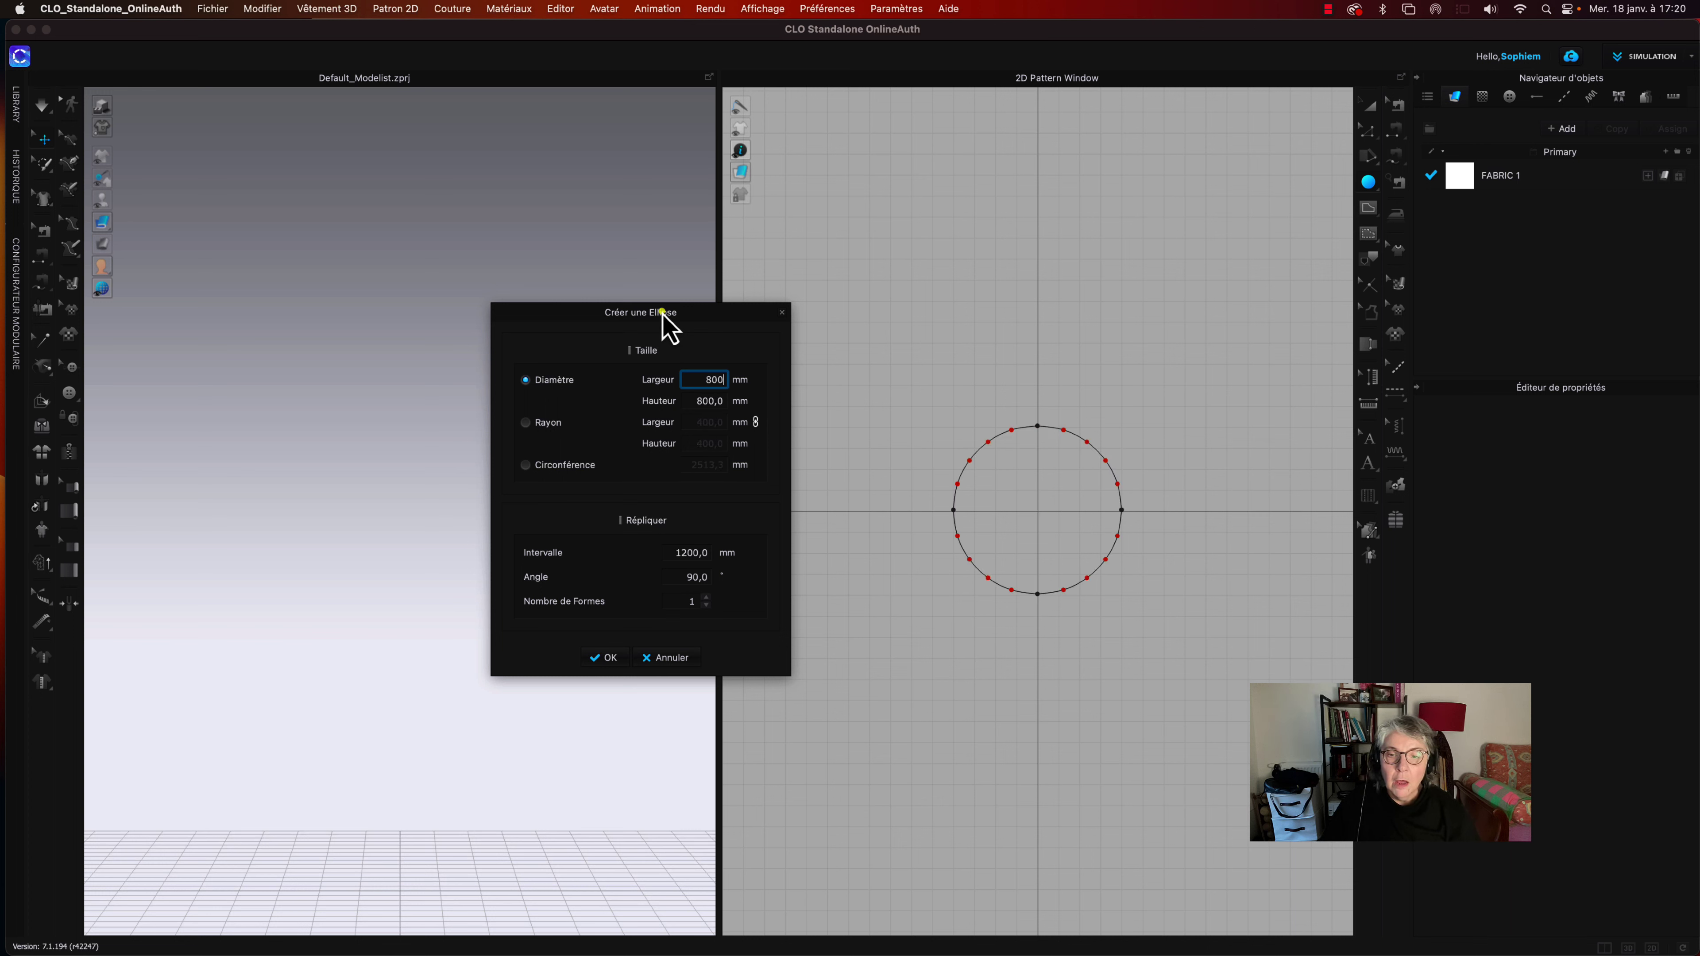
left_click(605, 657)
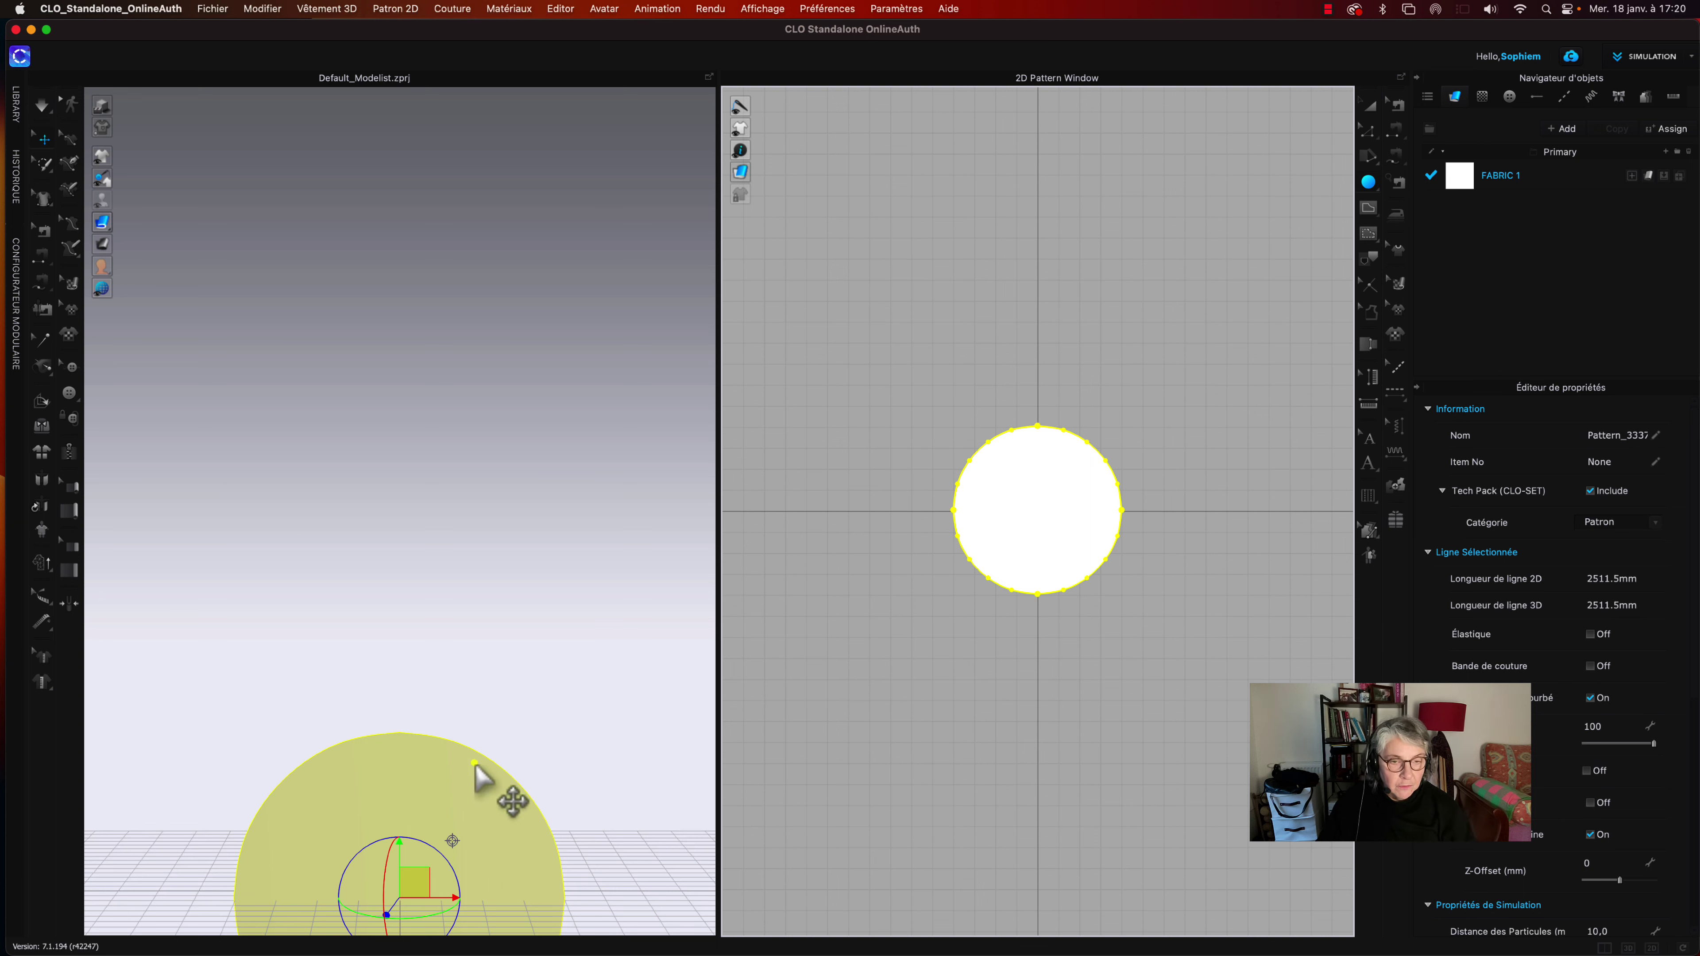
Drag the 800 mm disc up off the floor and zoom the 3D view to fit it.
left_click_drag(469, 780, 462, 588)
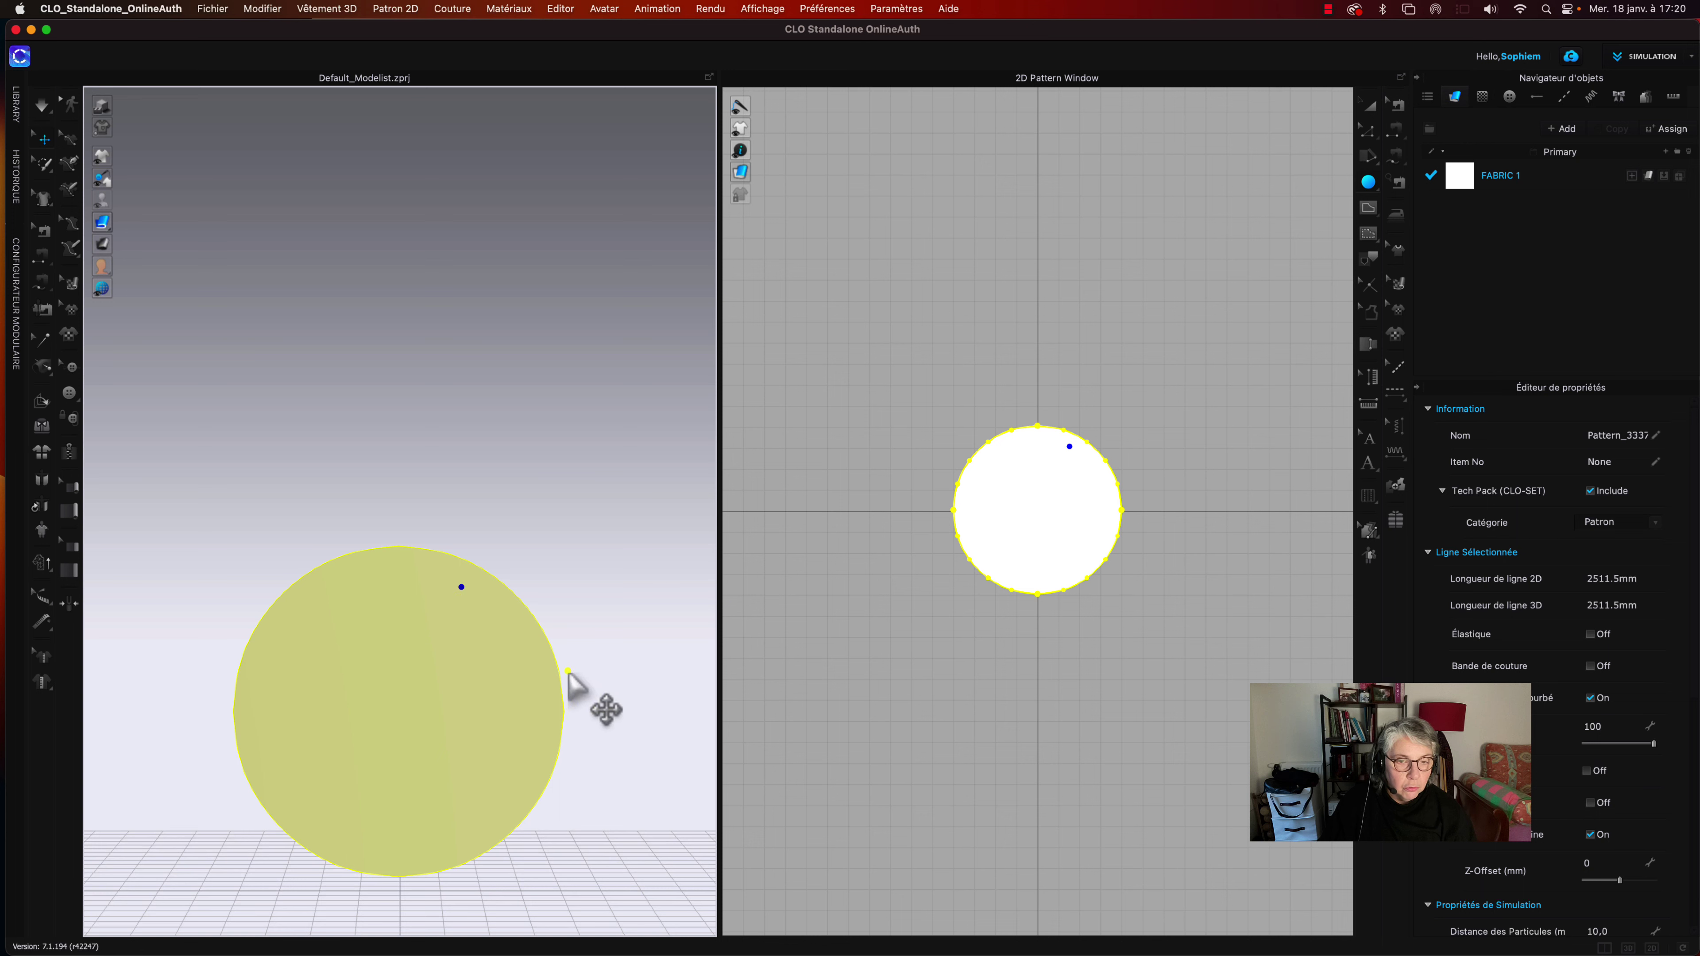
right_click(576, 664)
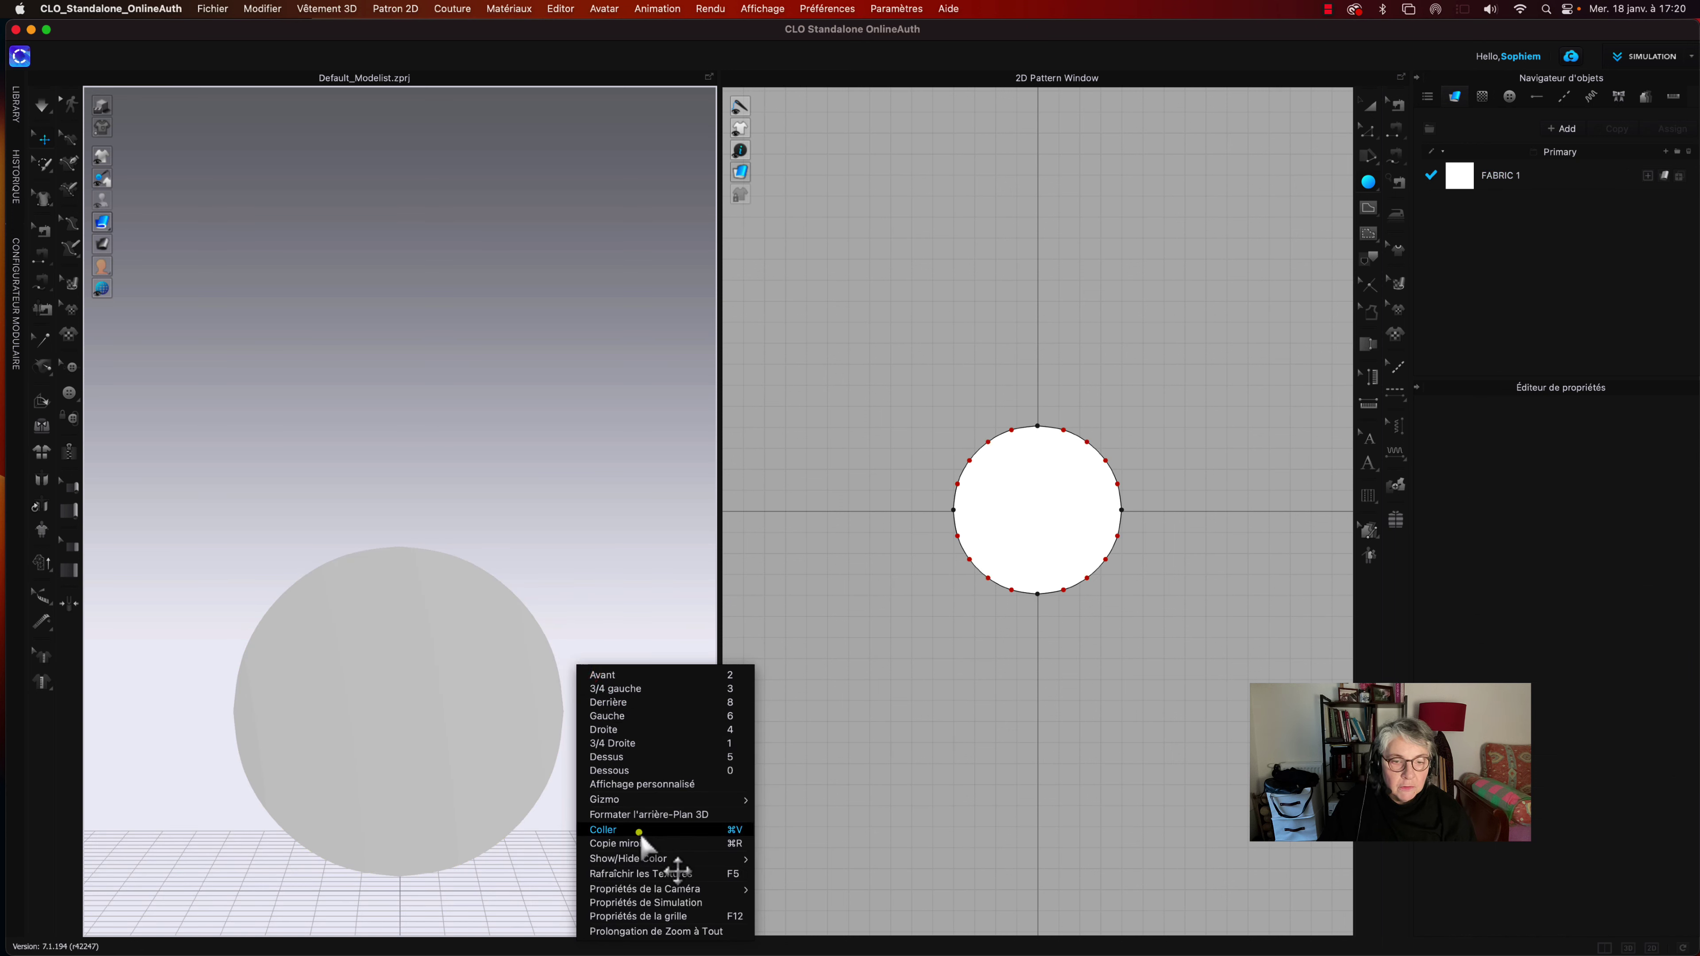
left_click(659, 926)
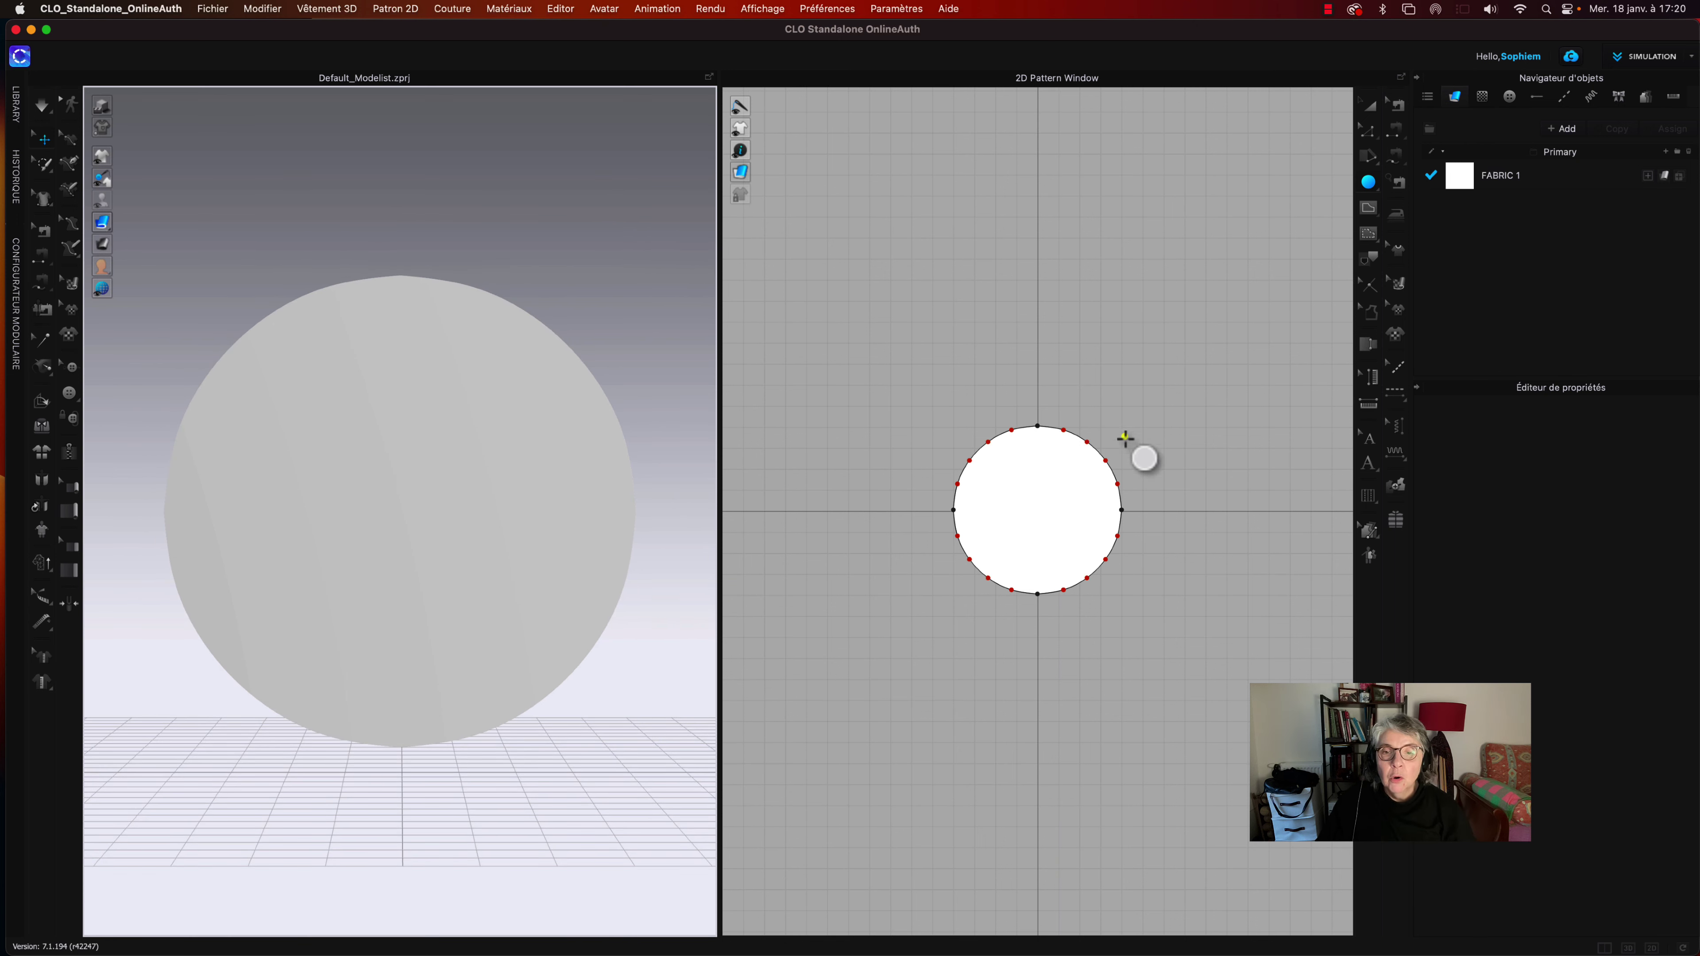
Add an Ellipse interne at the disc centre with Largeur 600 mm.
left_click(1367, 209)
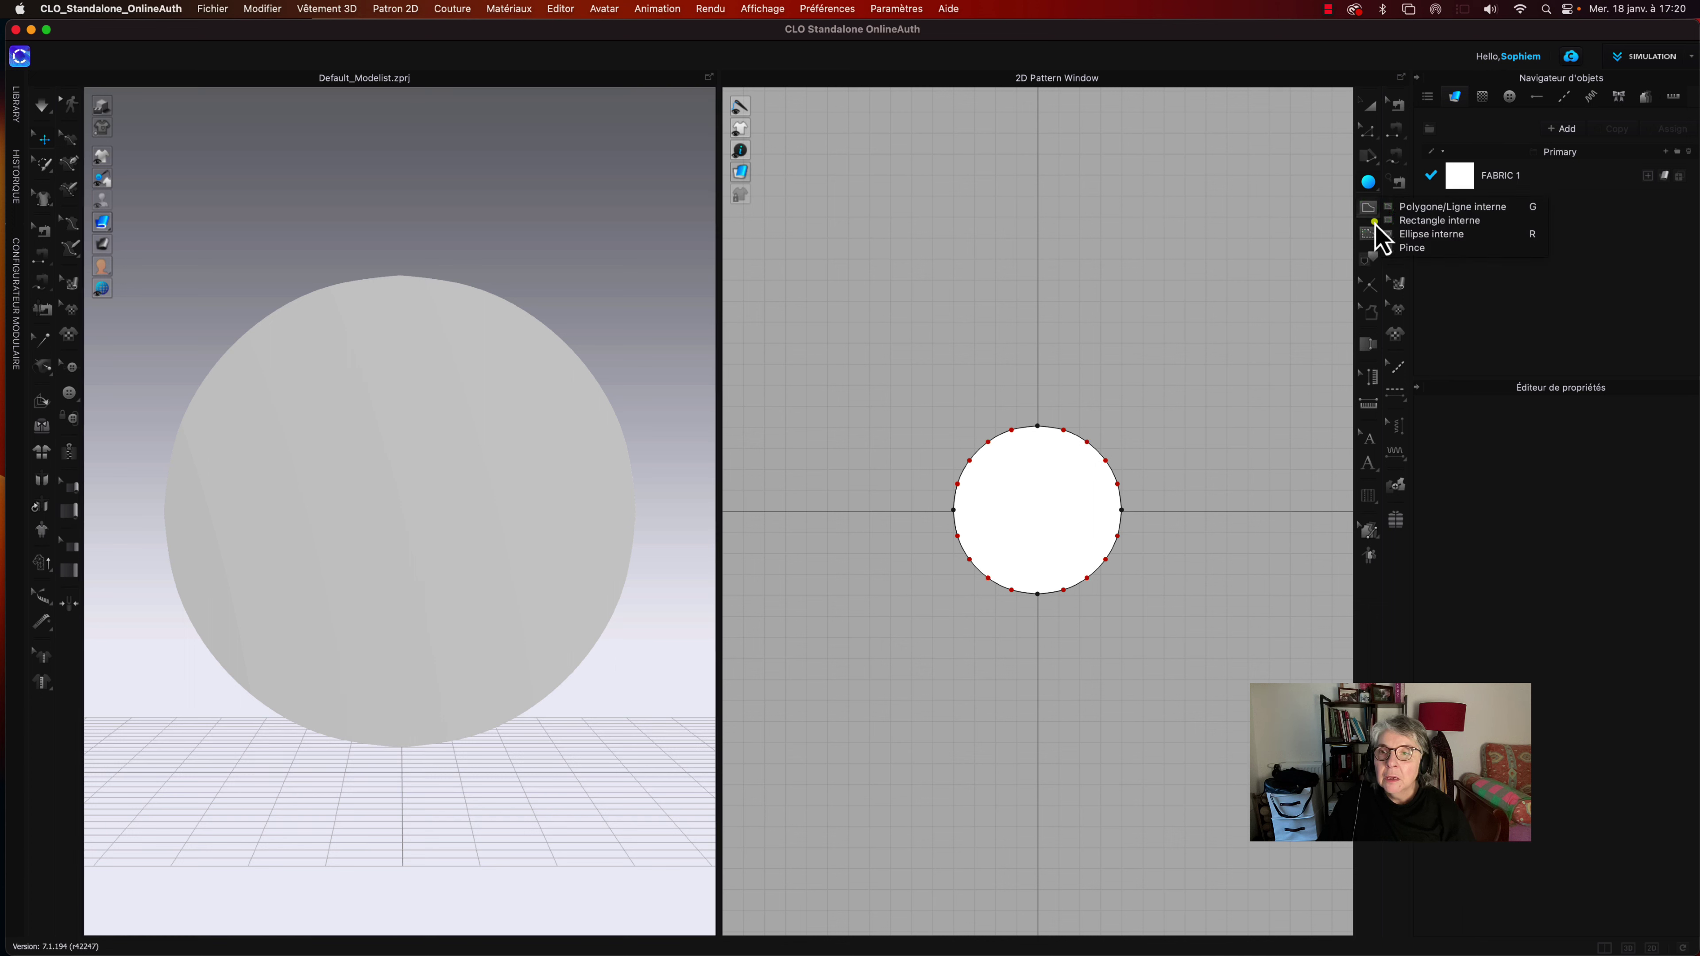
left_click(1389, 236)
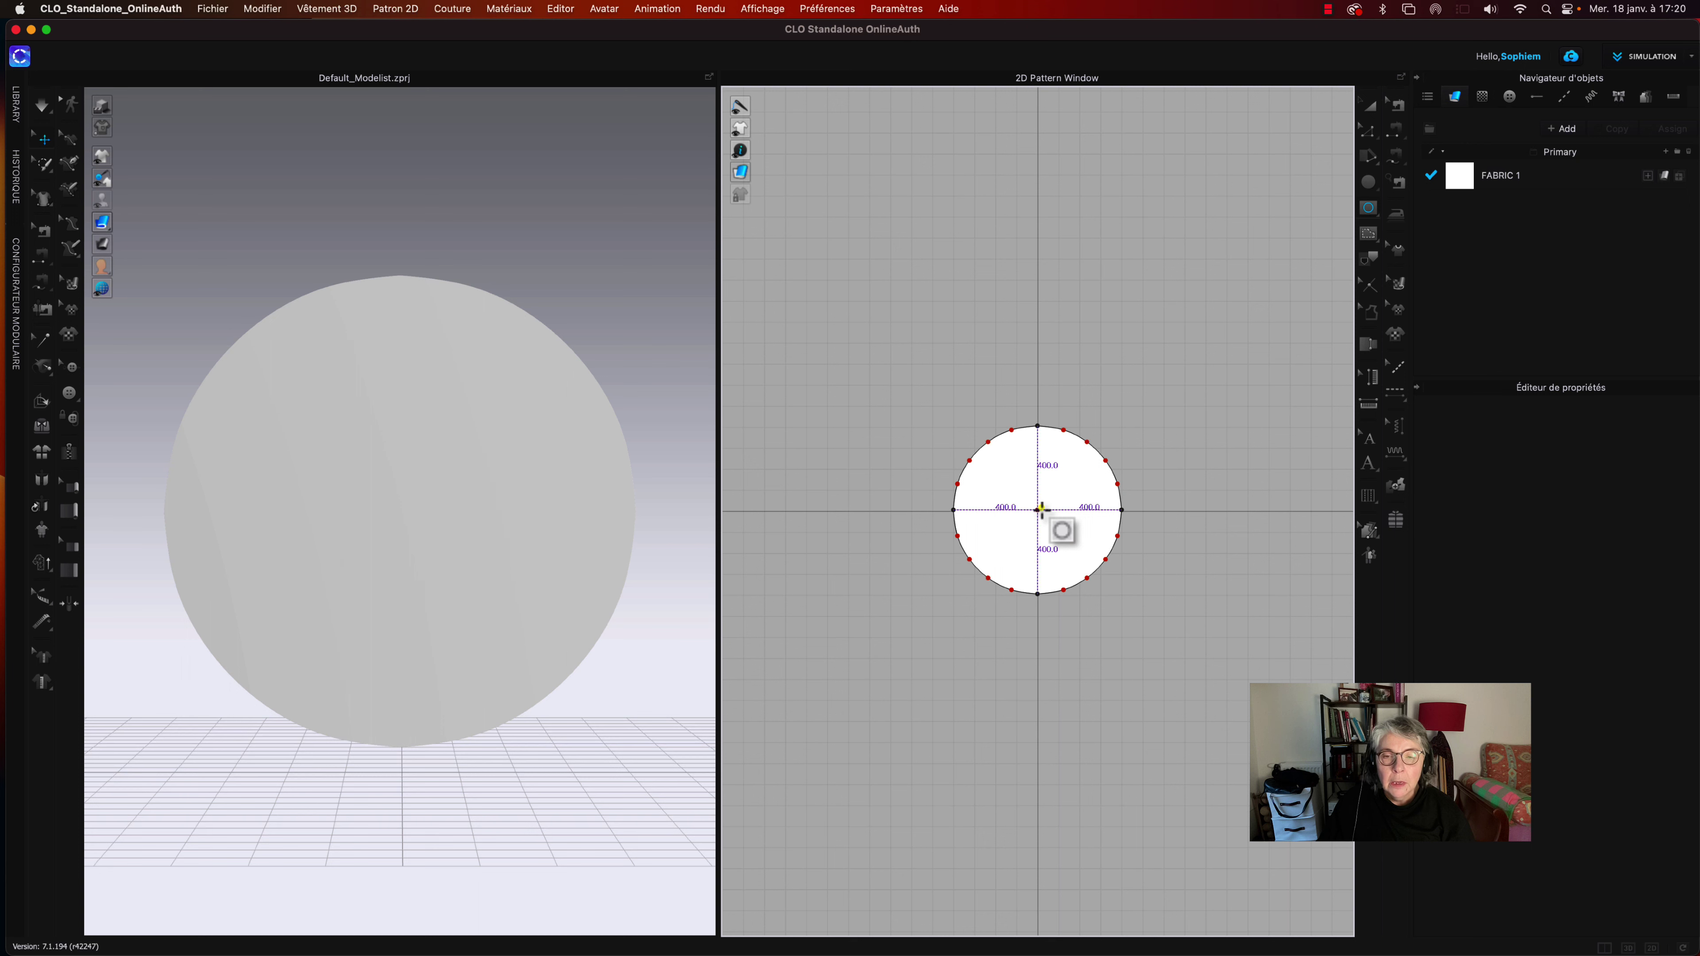
left_click(1041, 509)
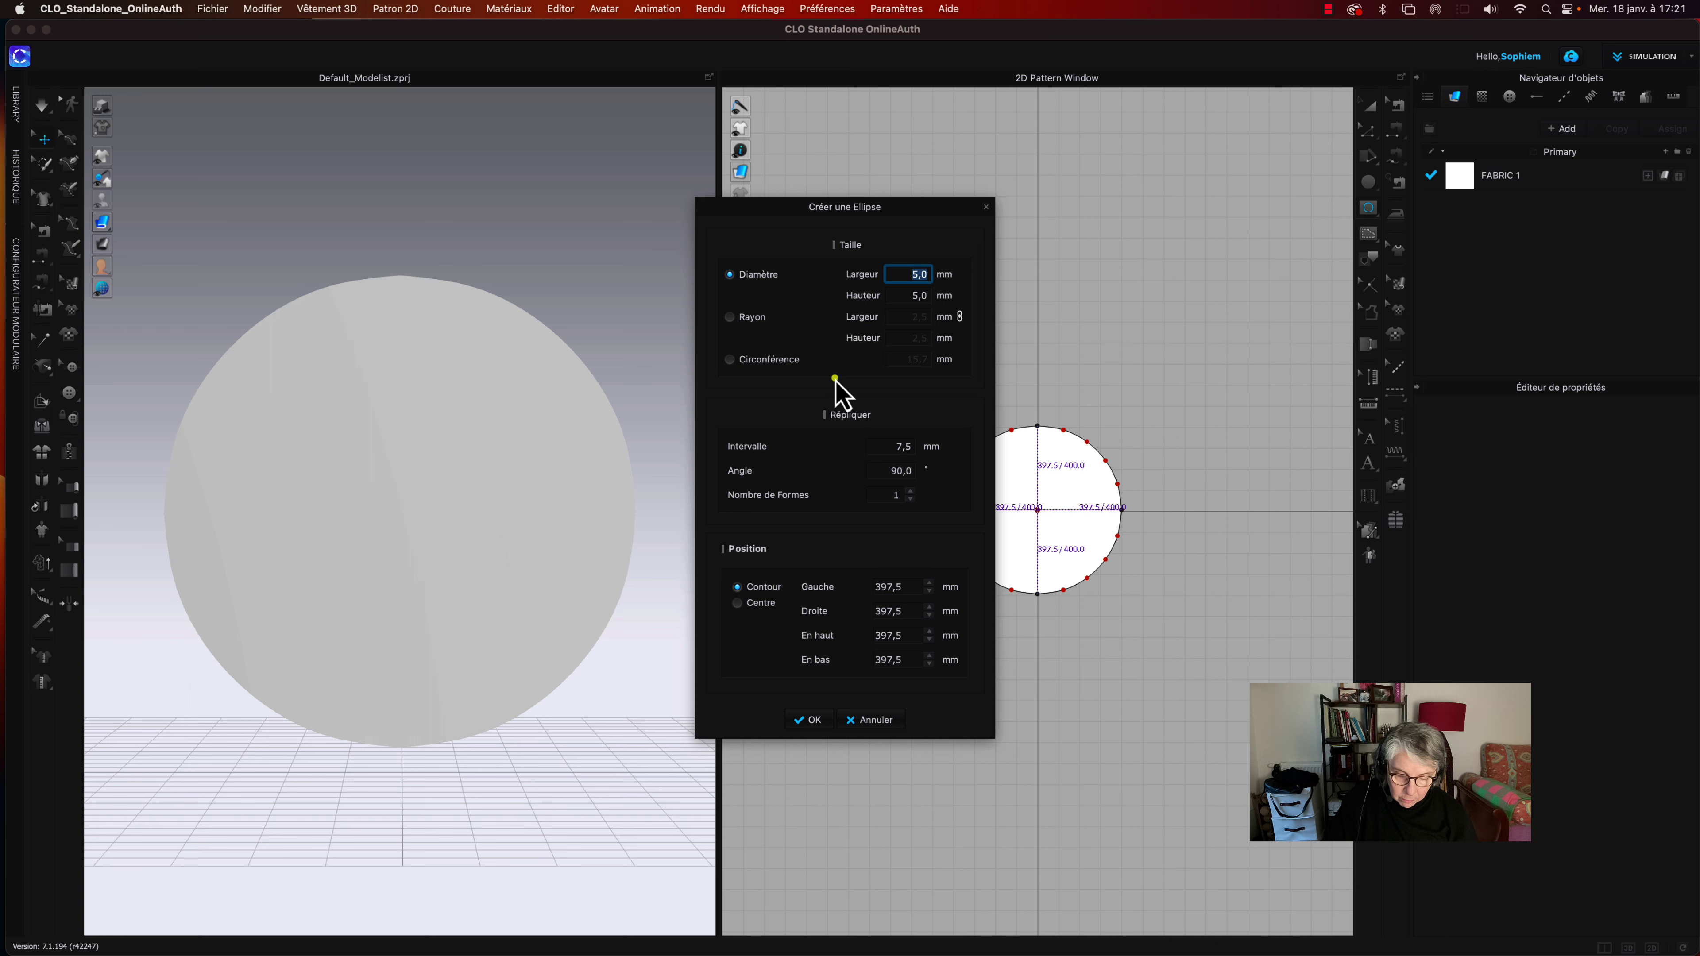
type("00")
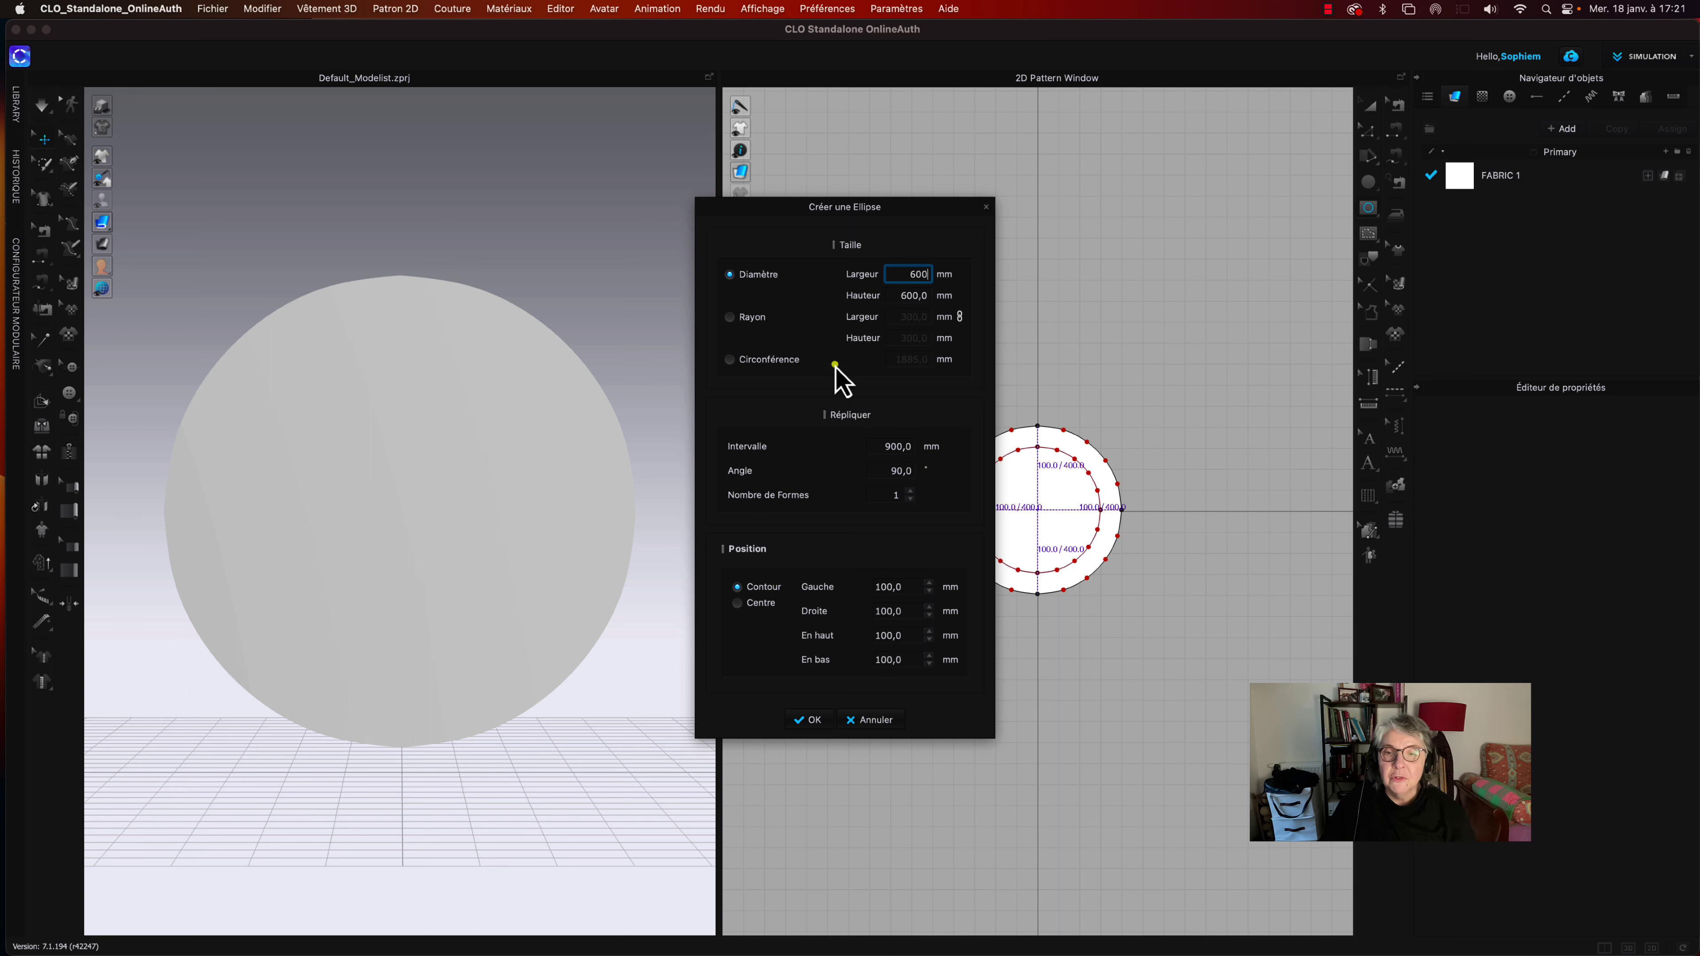
left_click(812, 720)
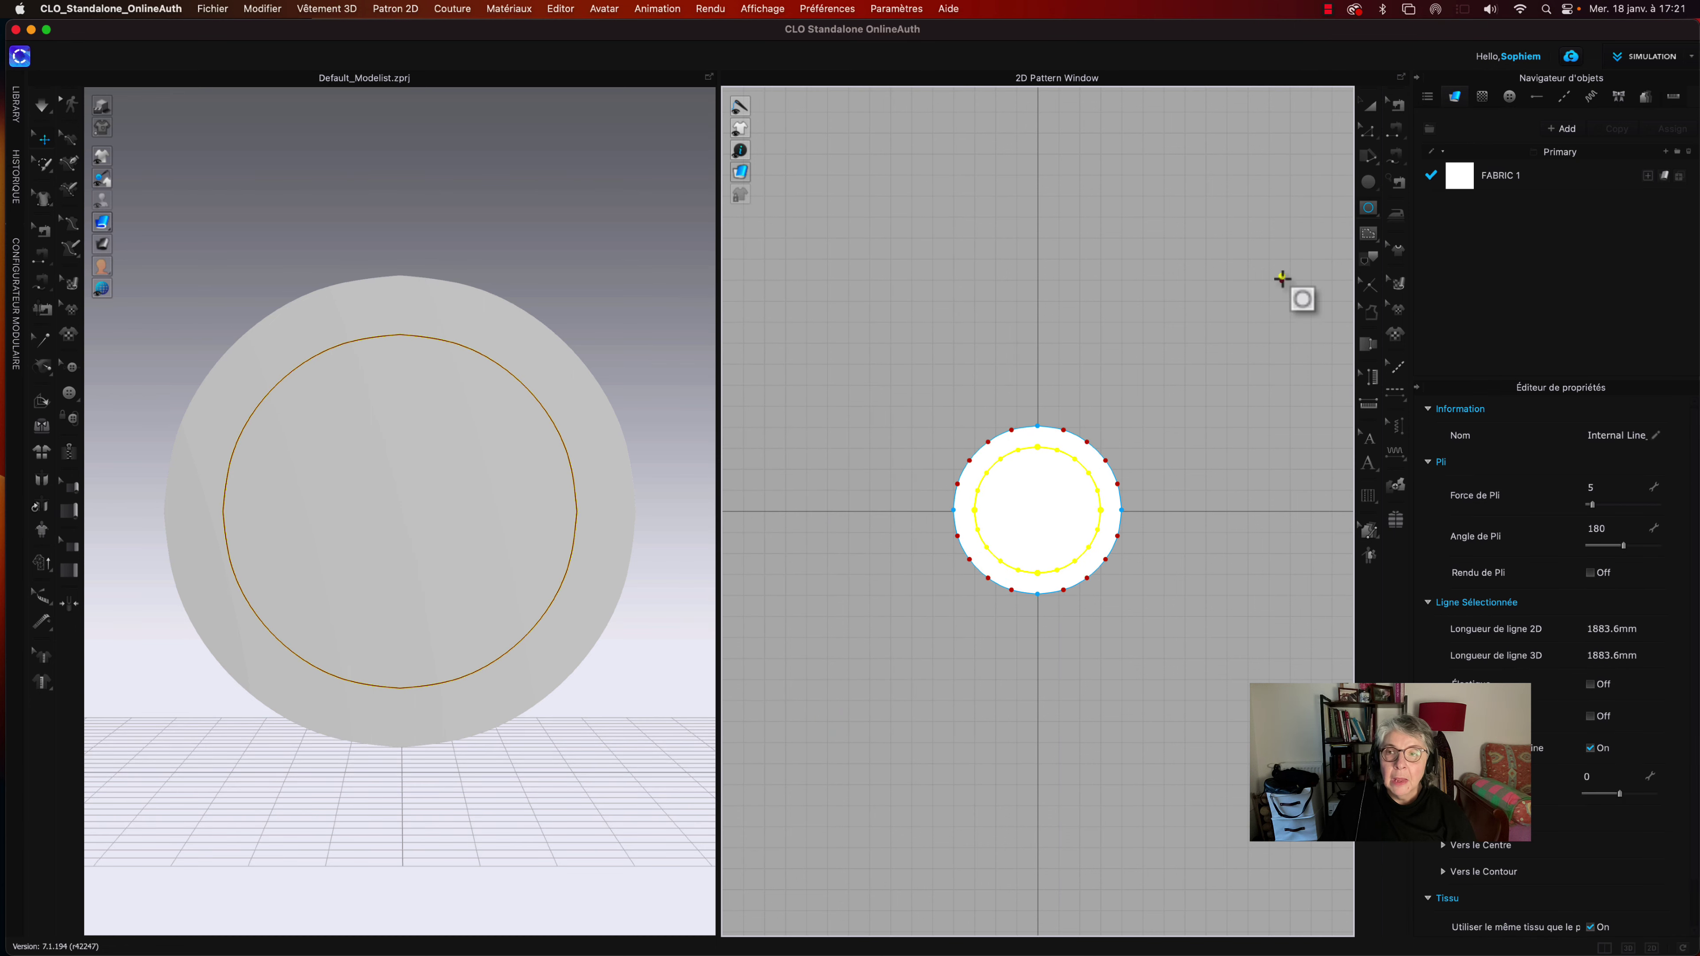
Cut the disc along the 600 mm internal circle with Couper and delete the inner disc.
left_click(1370, 105)
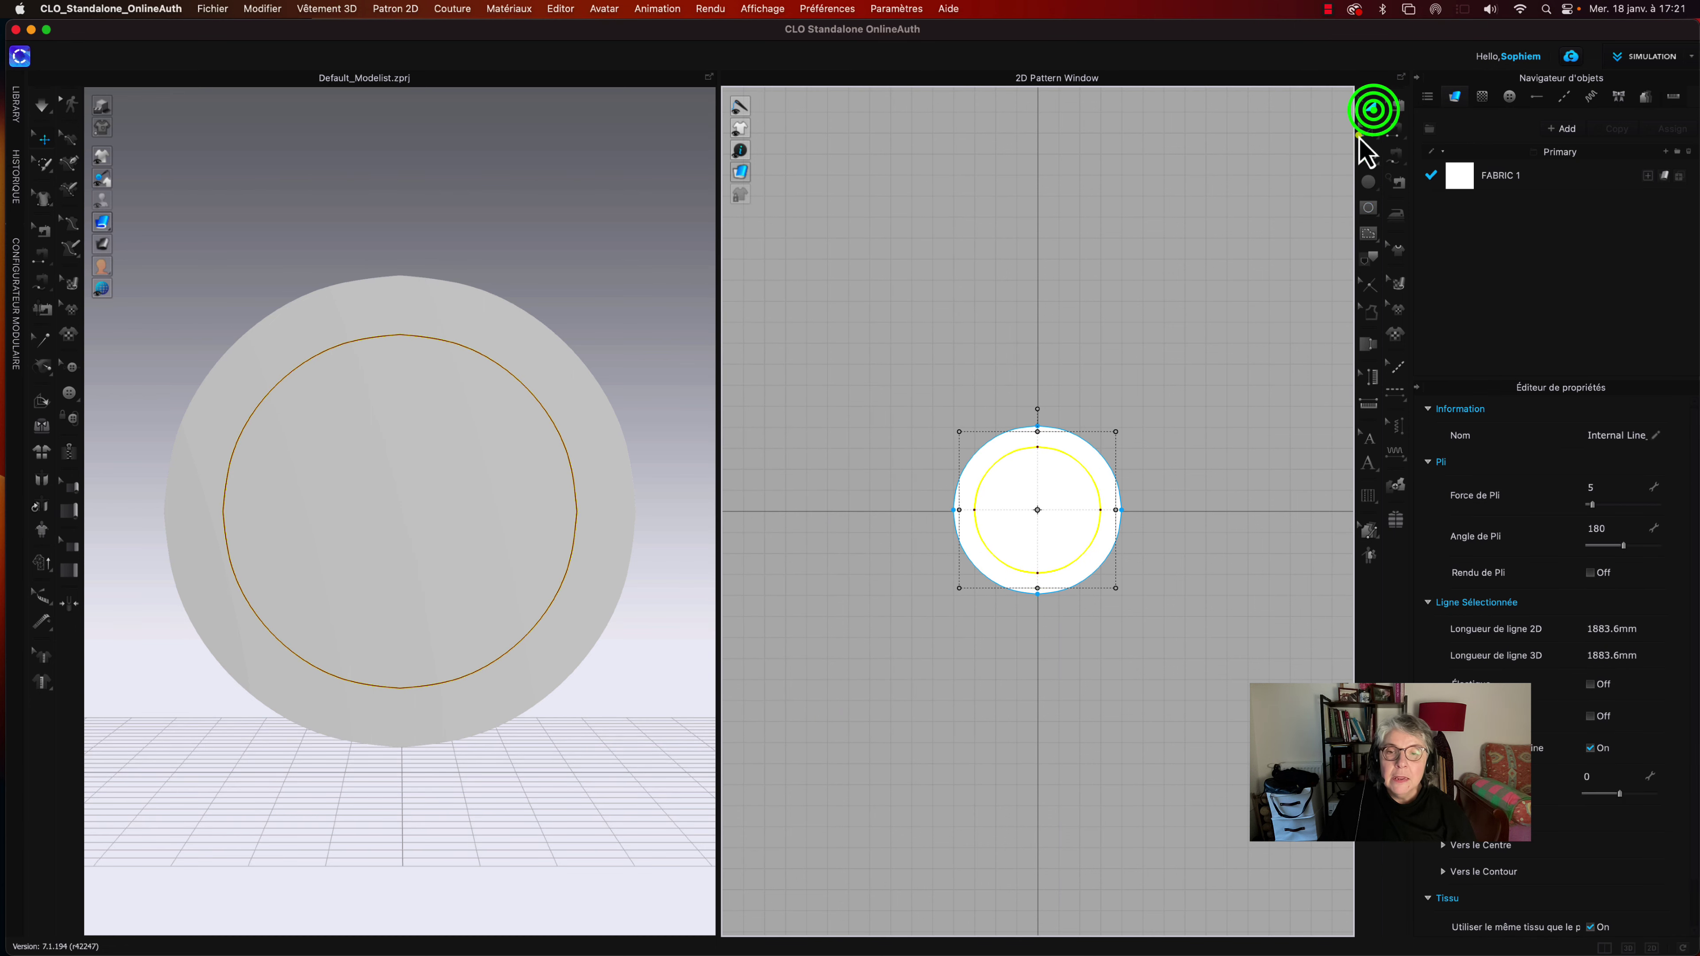
right_click(1065, 461)
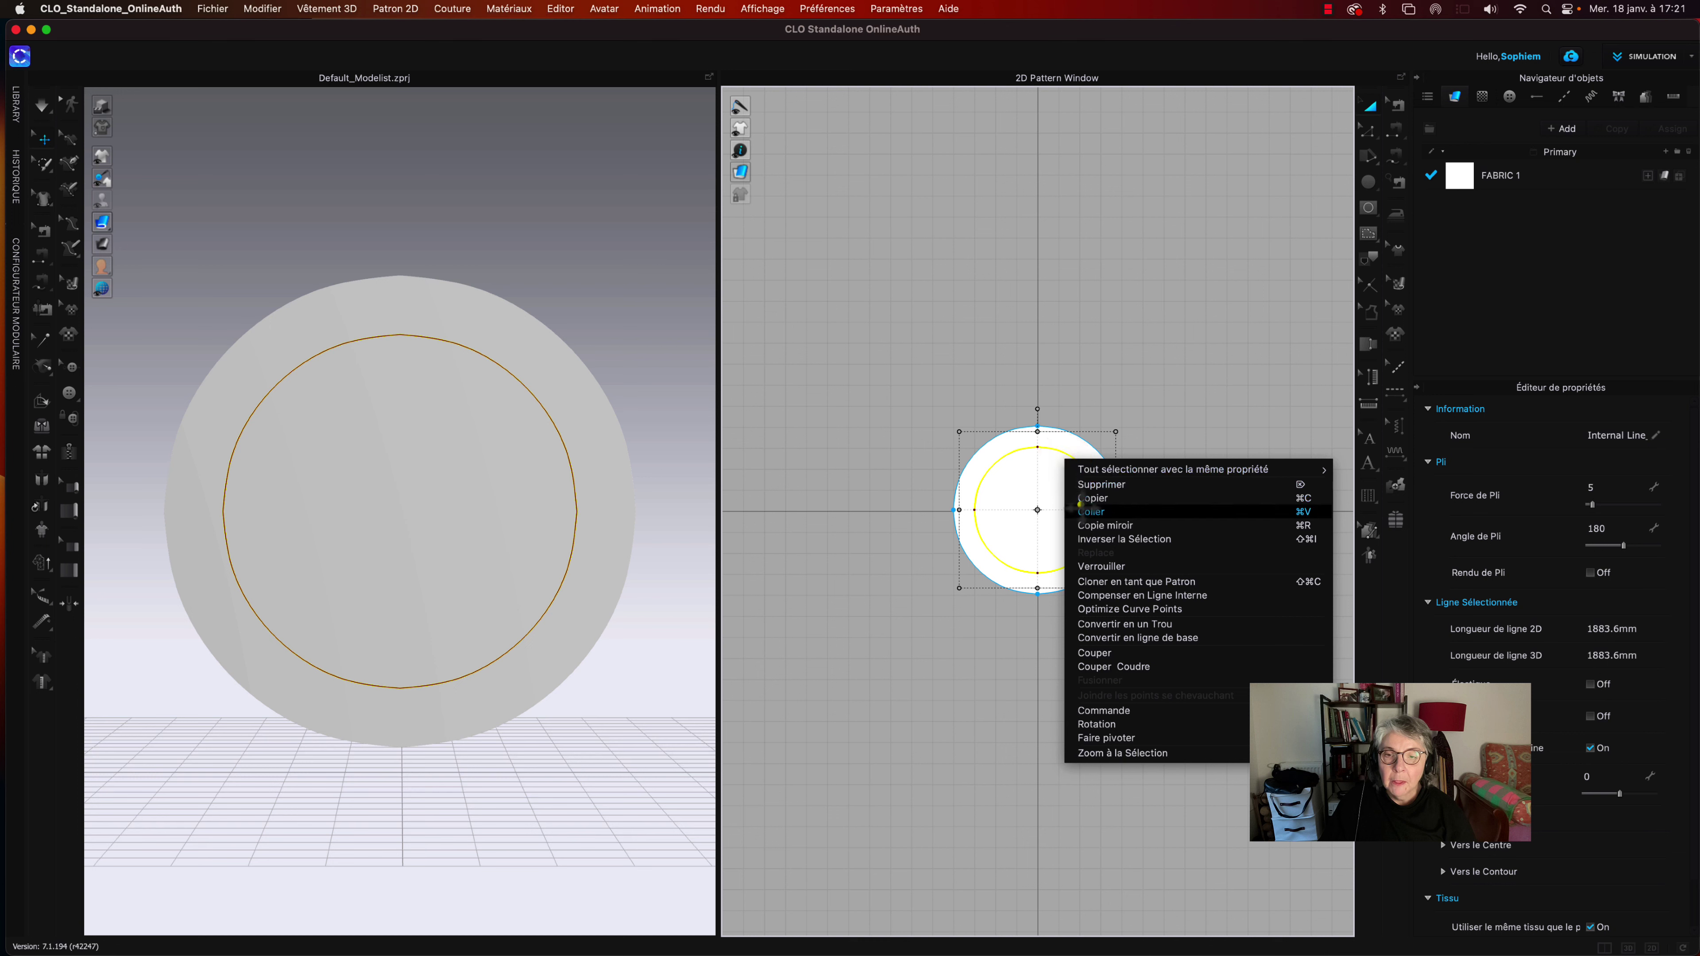
left_click(1122, 648)
left_click(1122, 647)
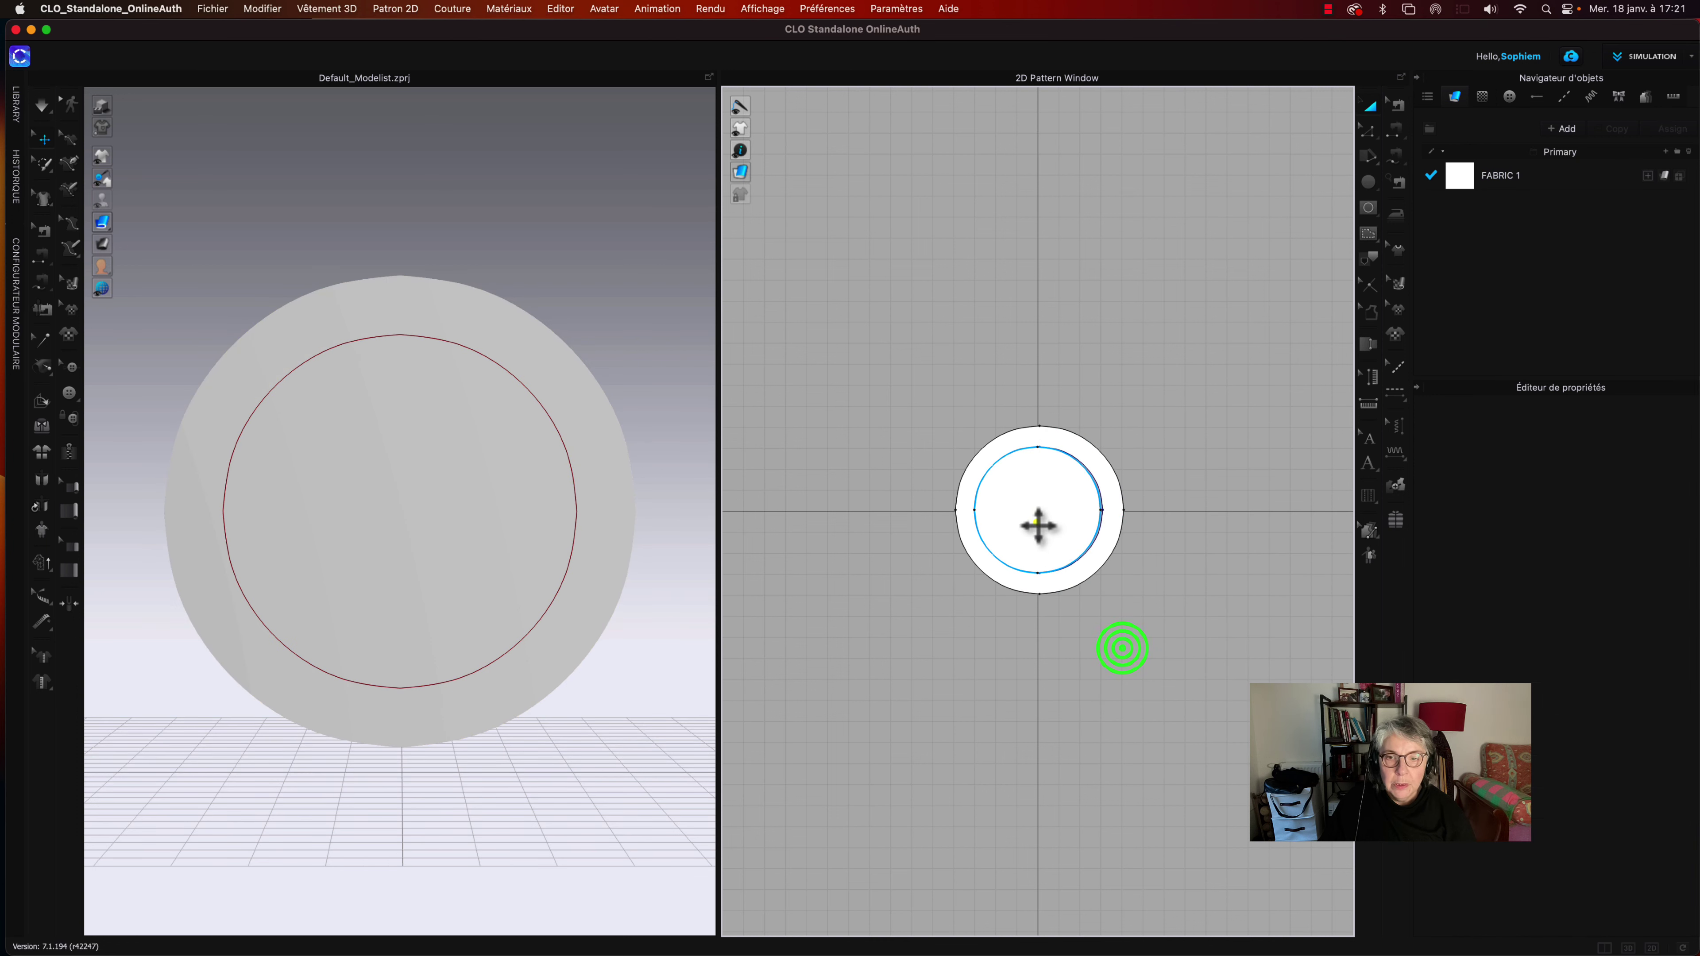
left_click_drag(1035, 520, 1079, 257)
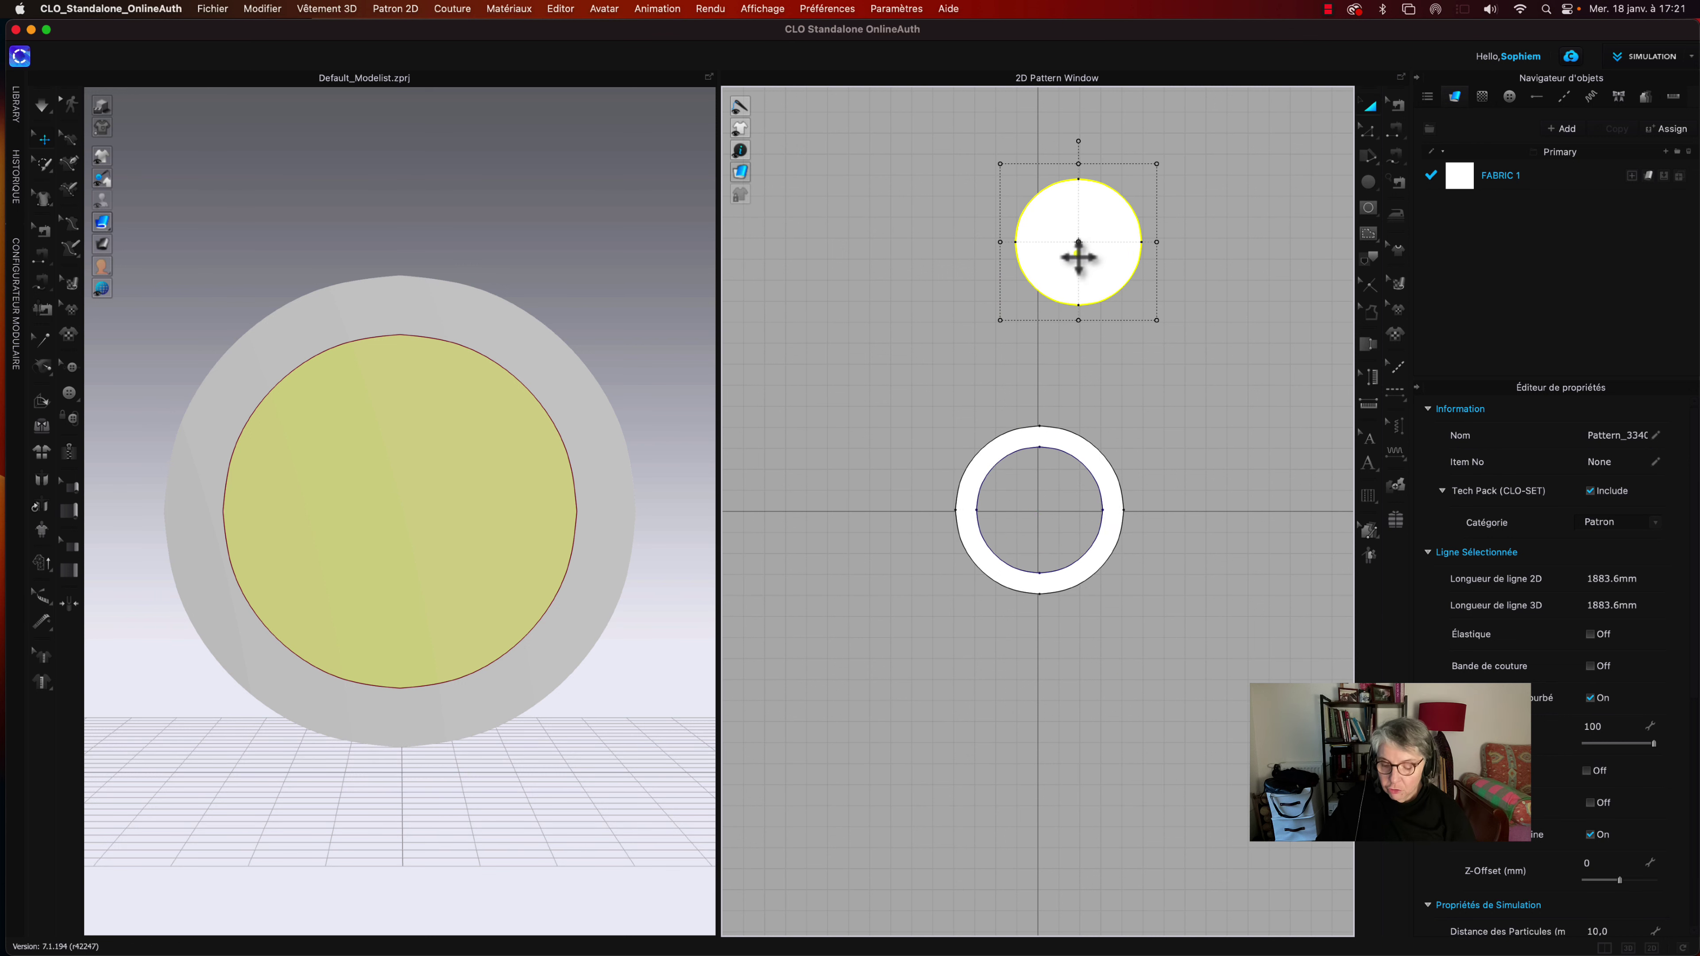
key("Delete")
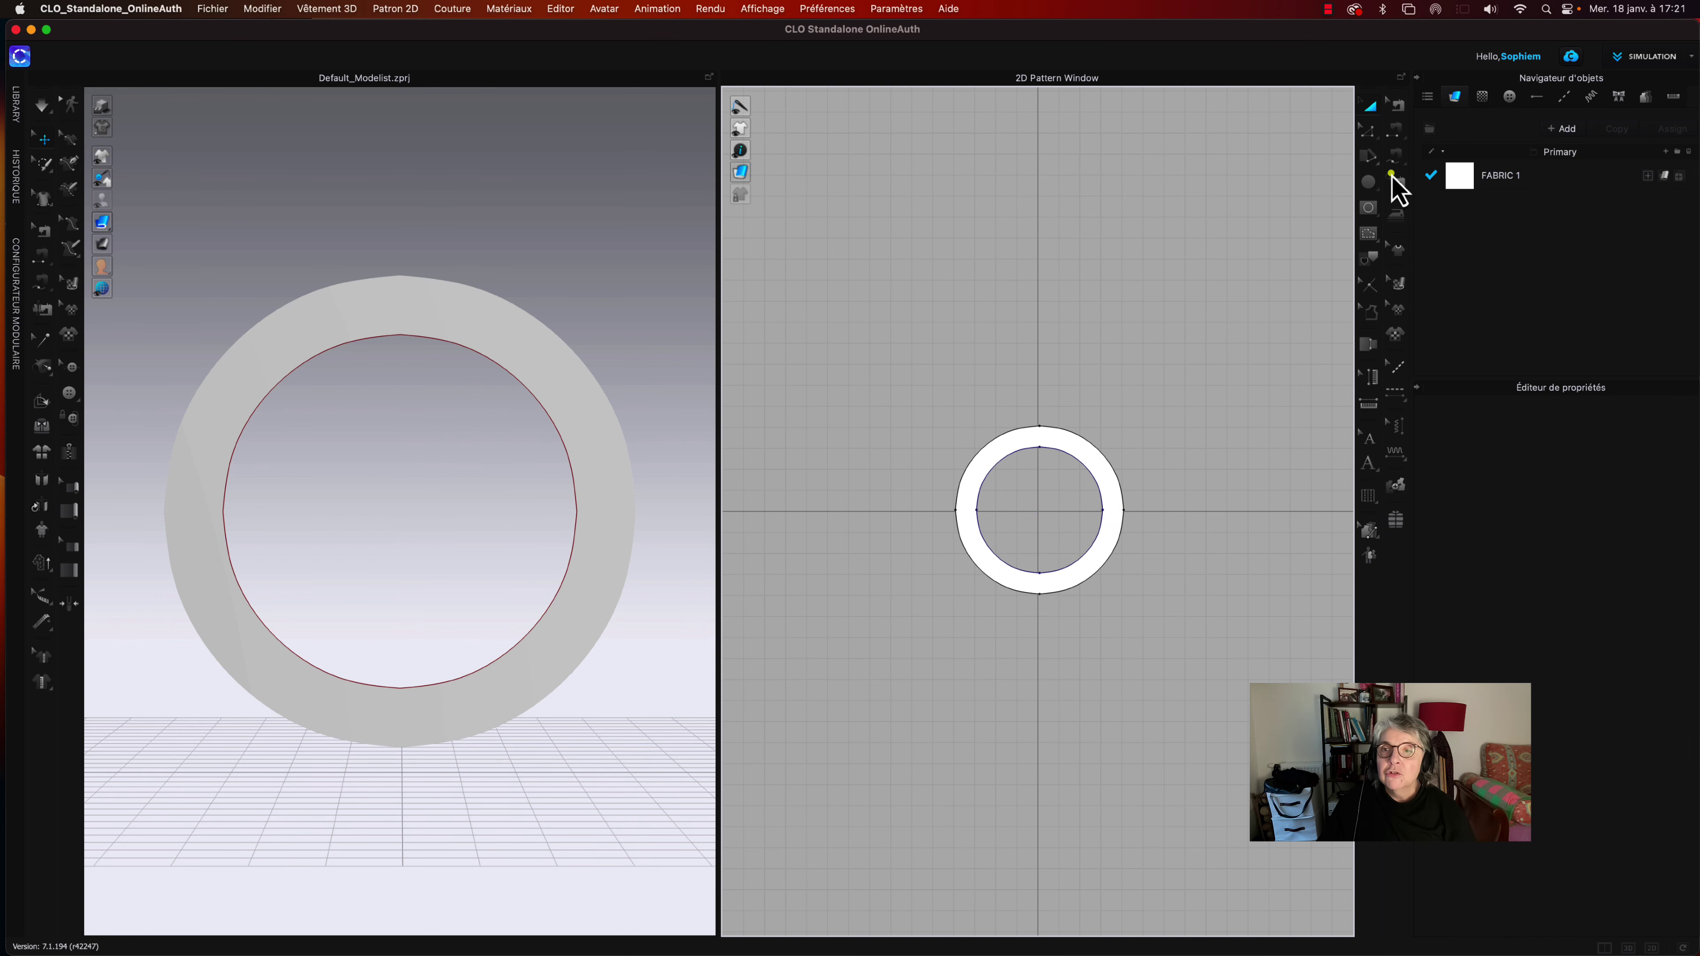
Draw a horizontal internal line across the ring from its left to right outer edge.
left_click(1370, 239)
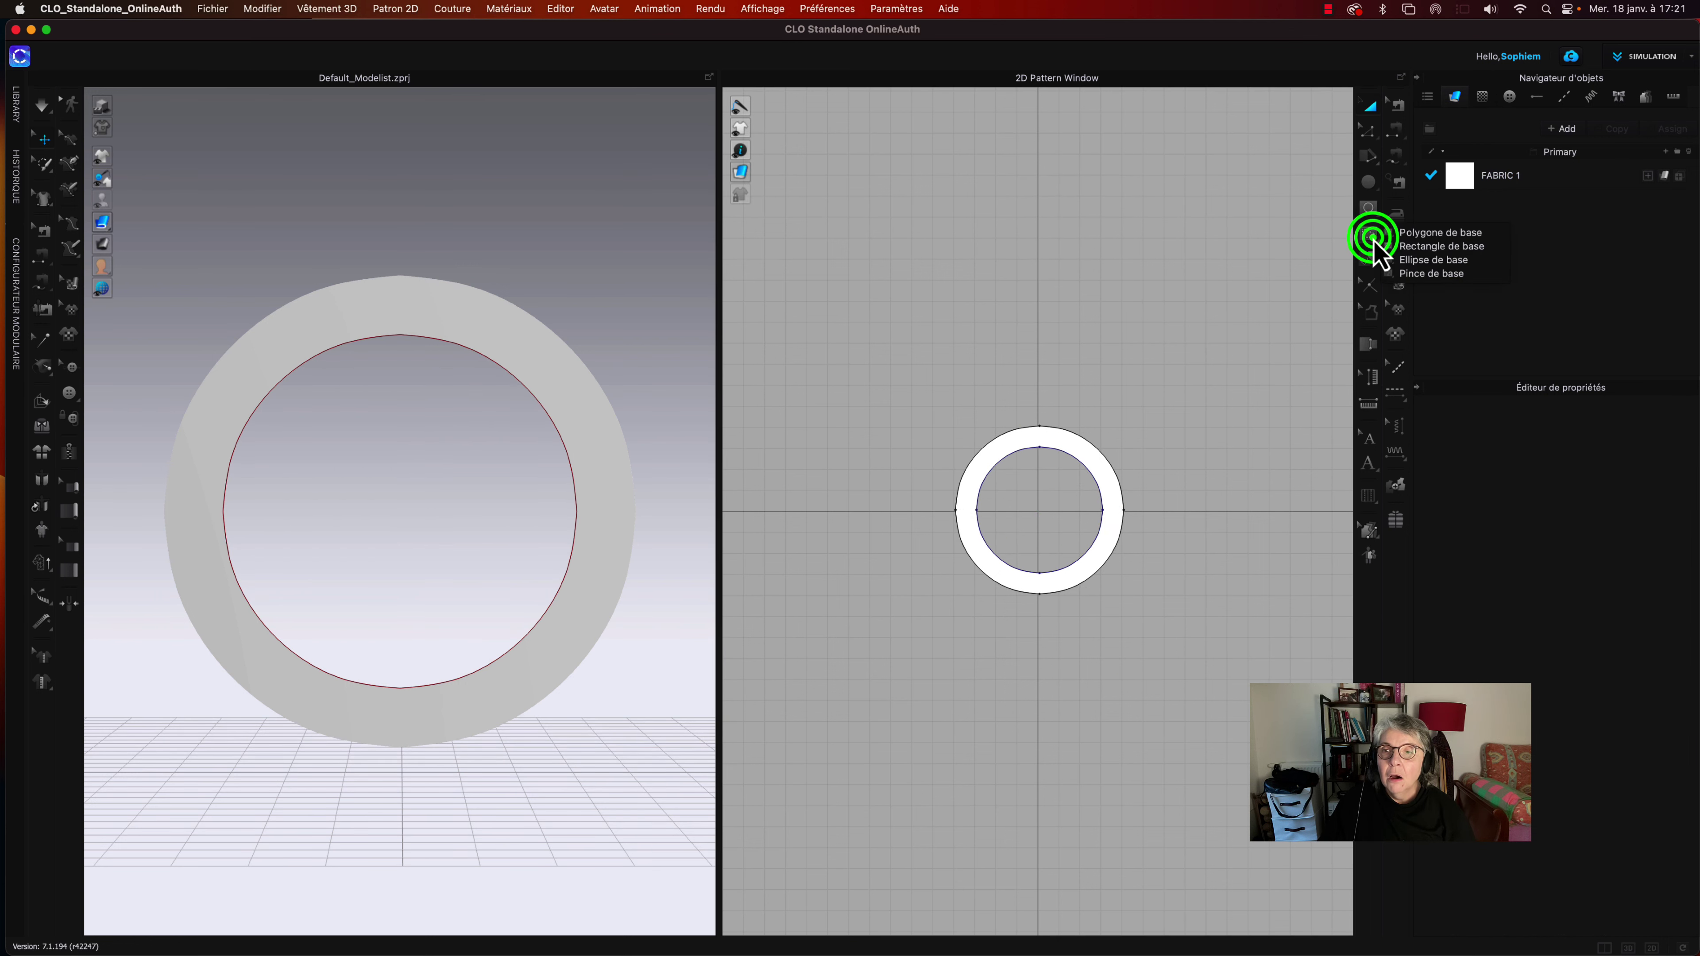
left_click(1370, 201)
left_click(1370, 203)
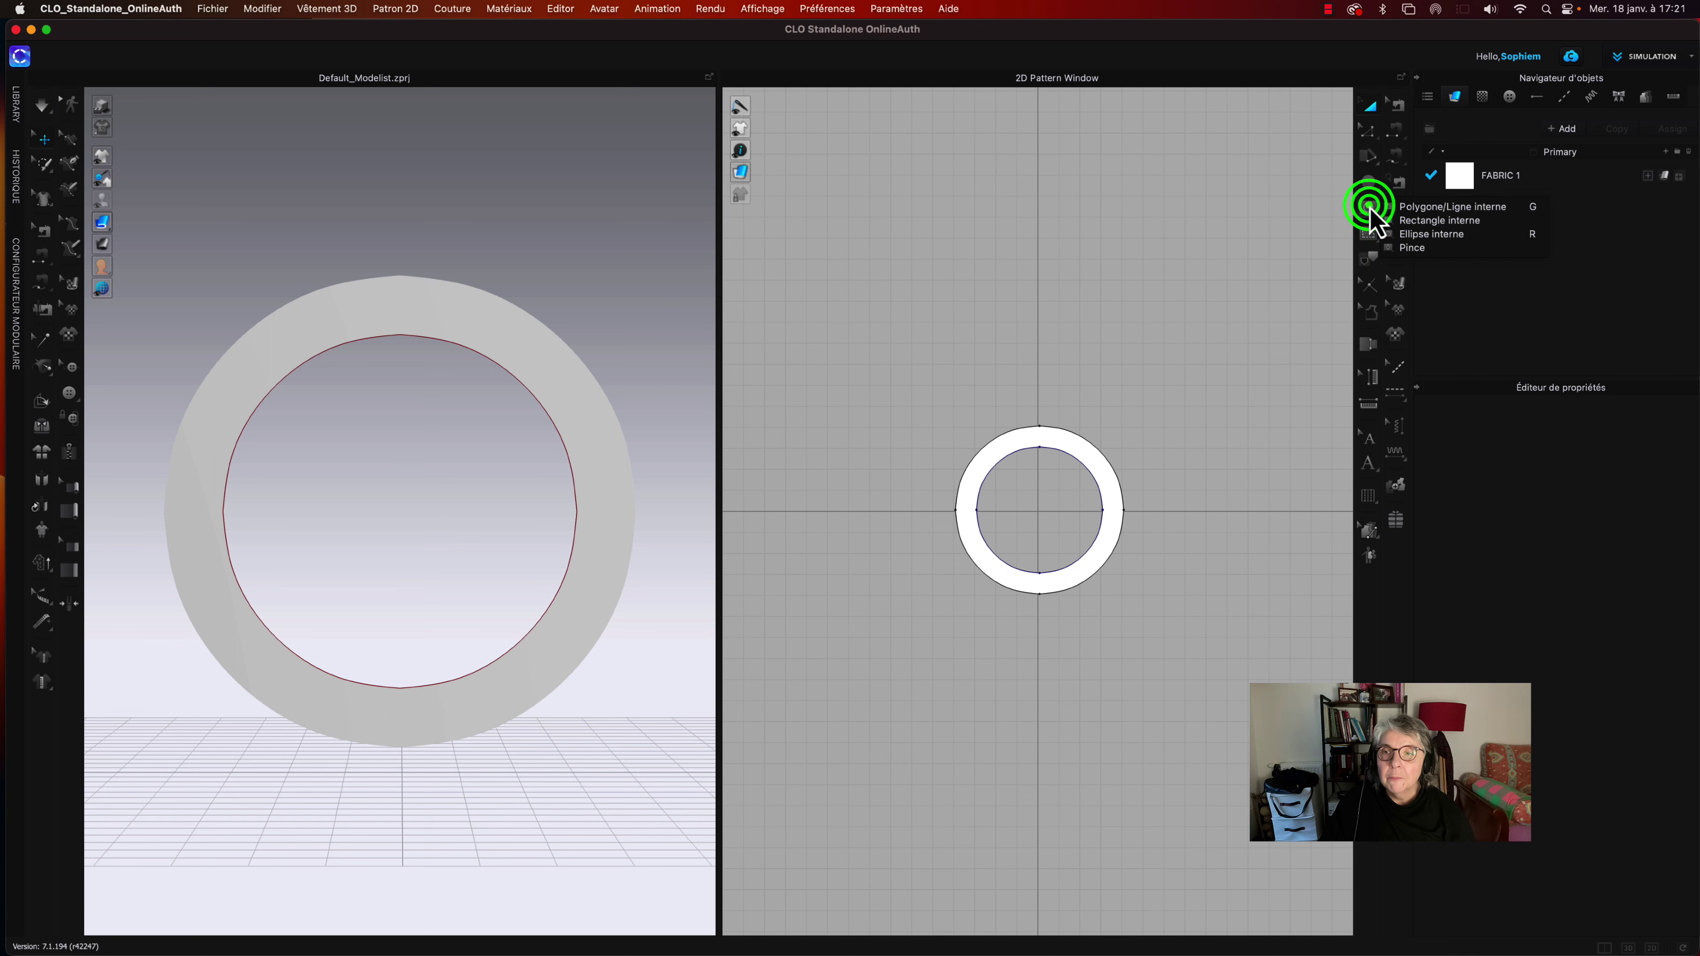
left_click(1399, 220)
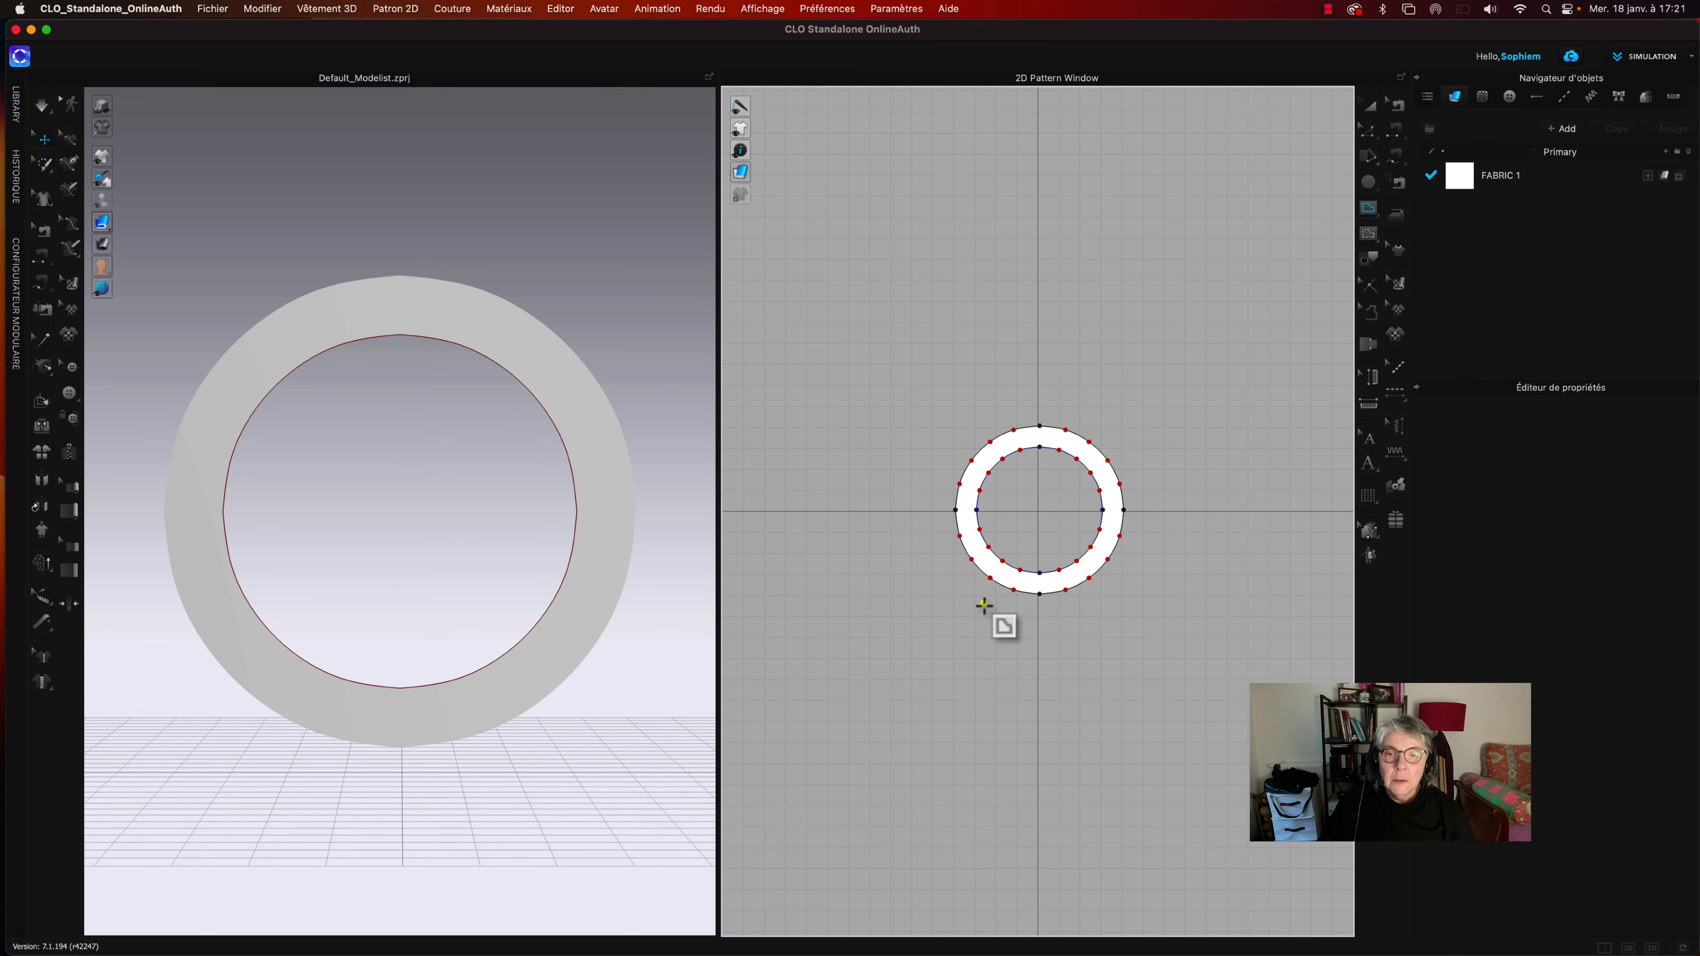
left_click(955, 510)
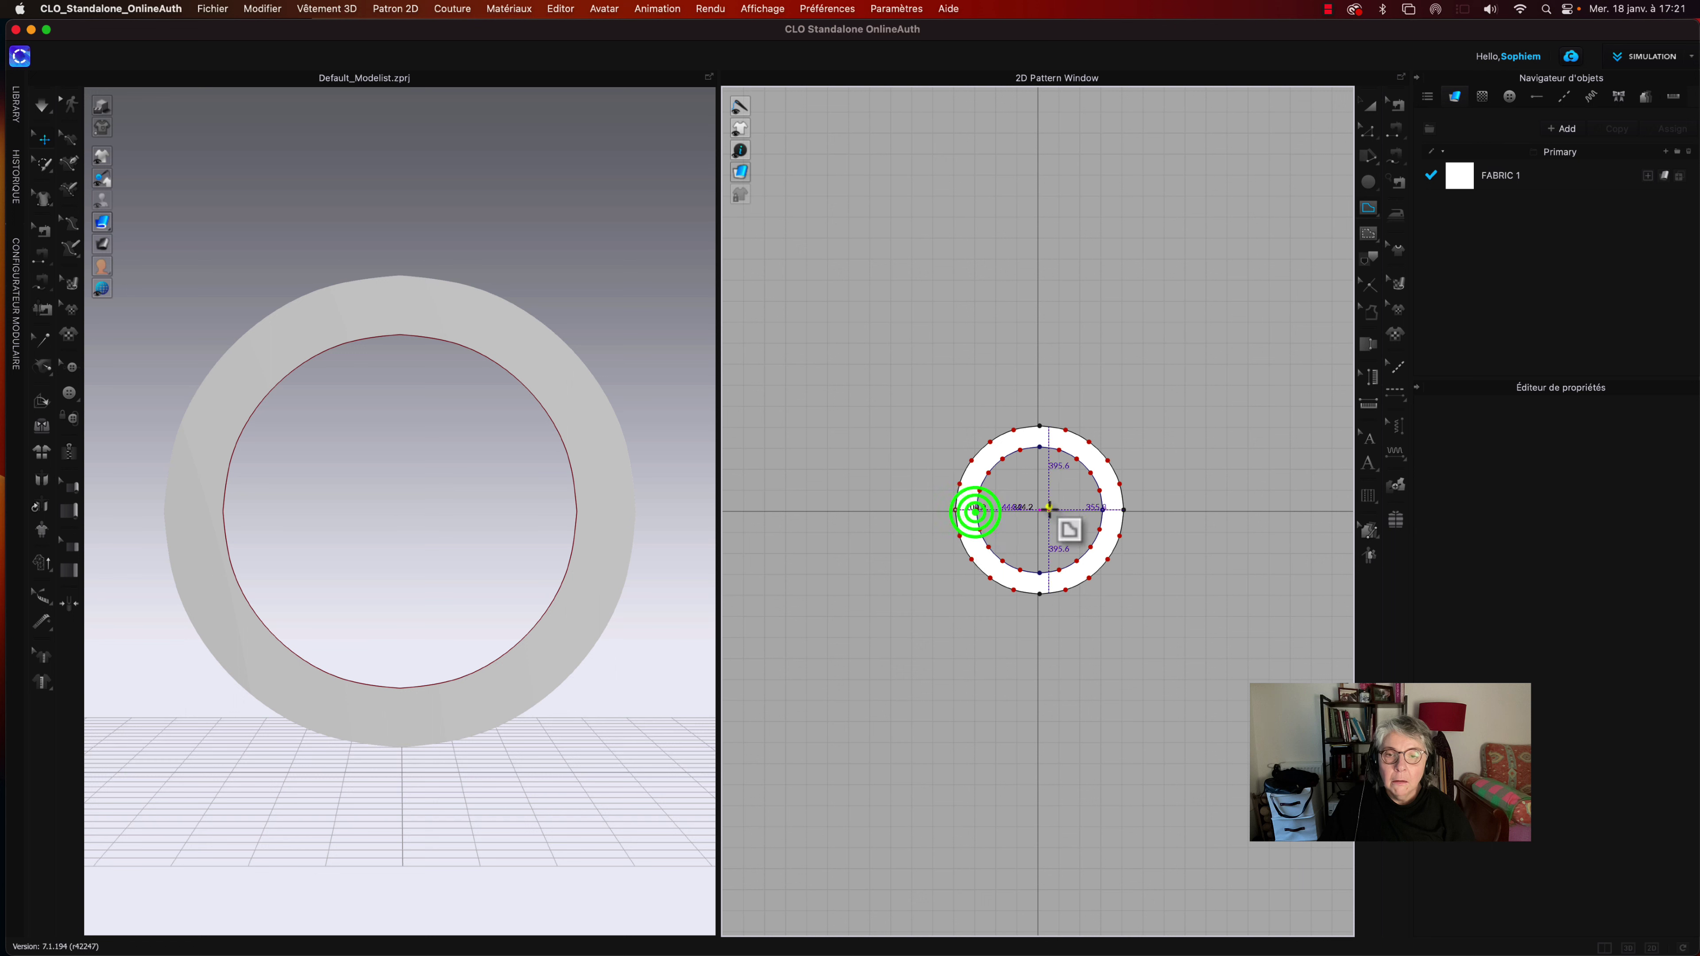
left_click(1103, 509)
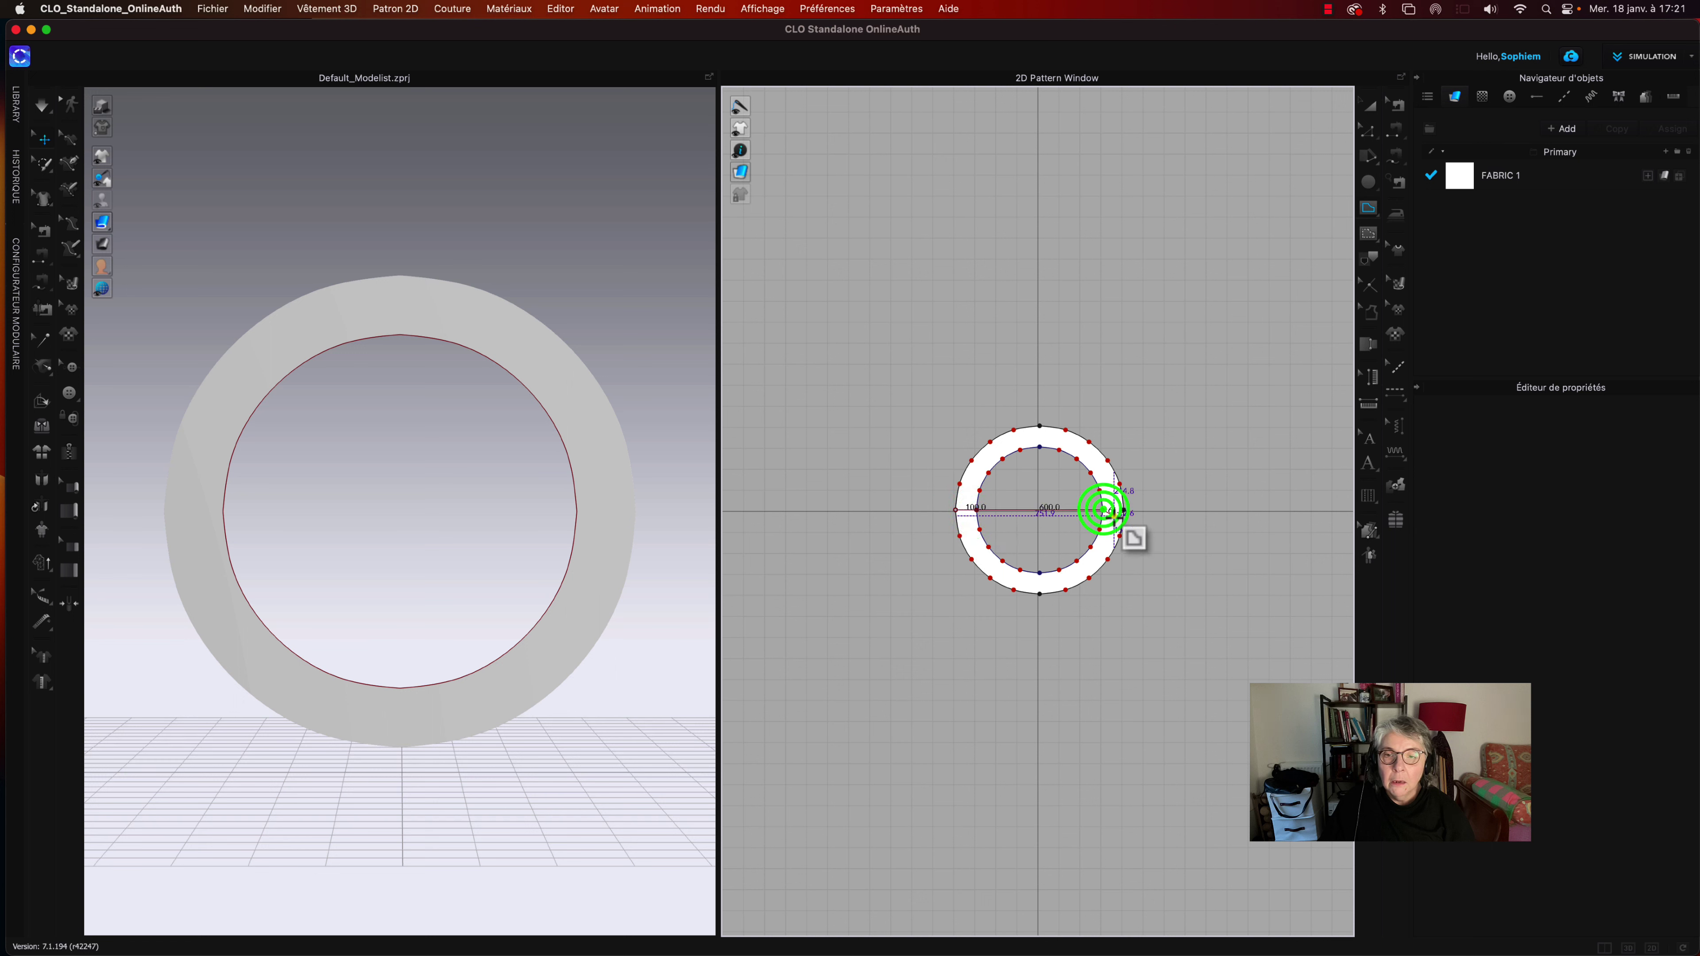
left_click(1122, 509)
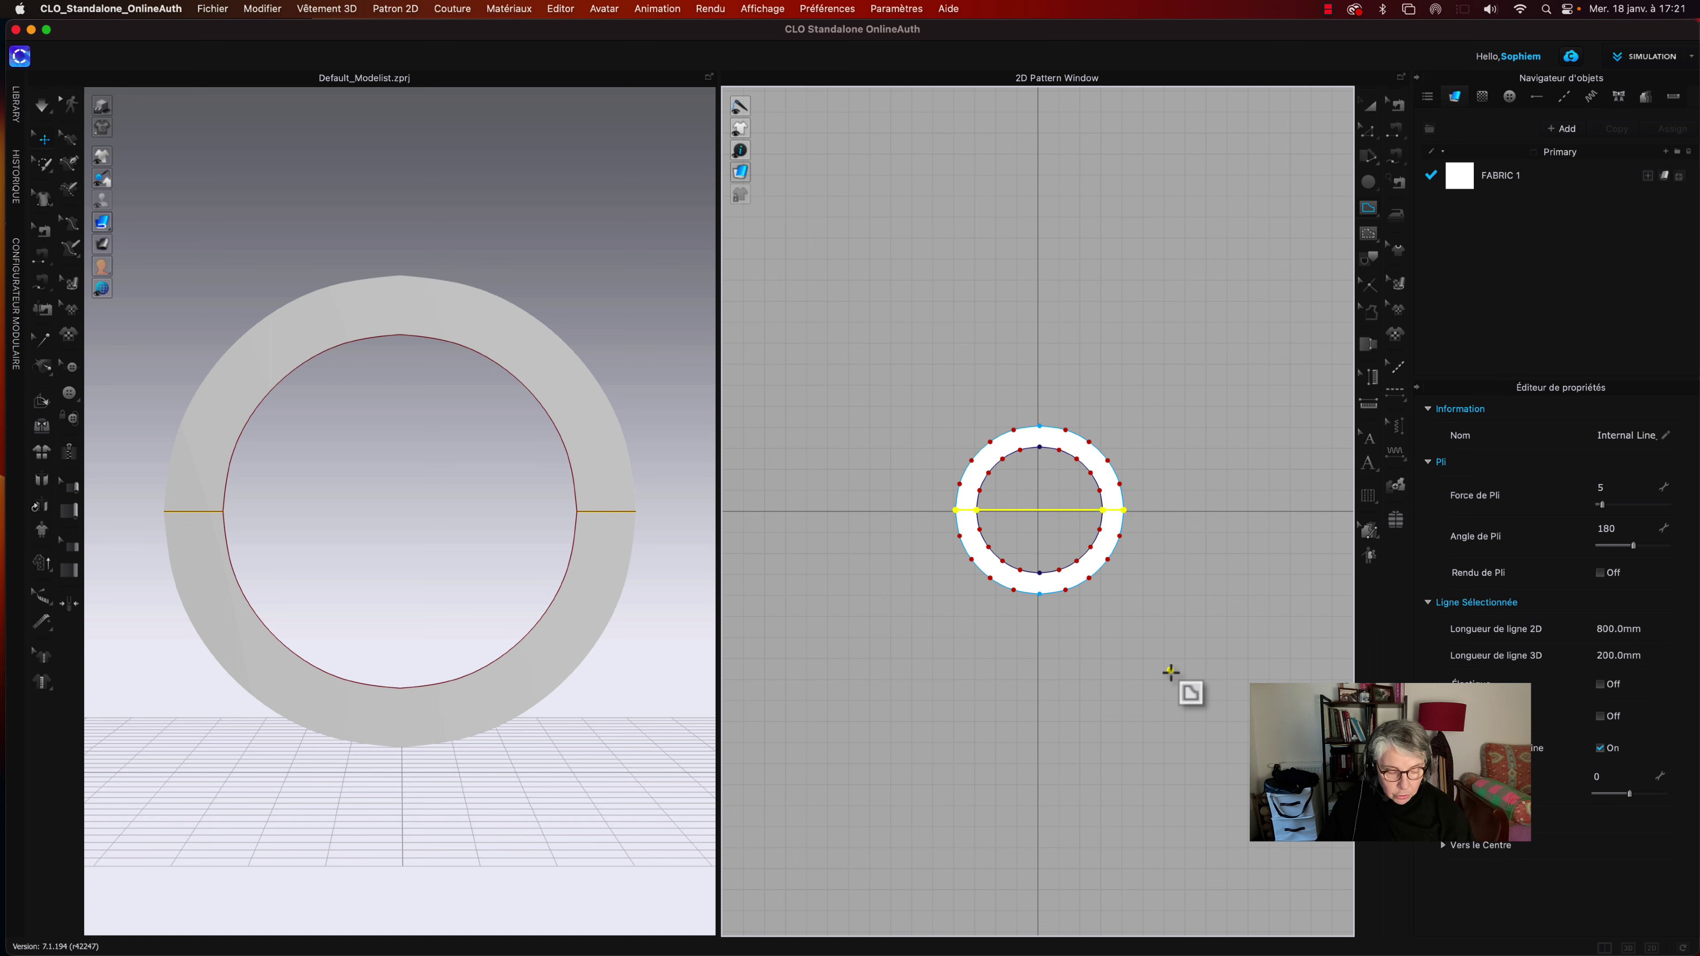
left_click(1048, 510)
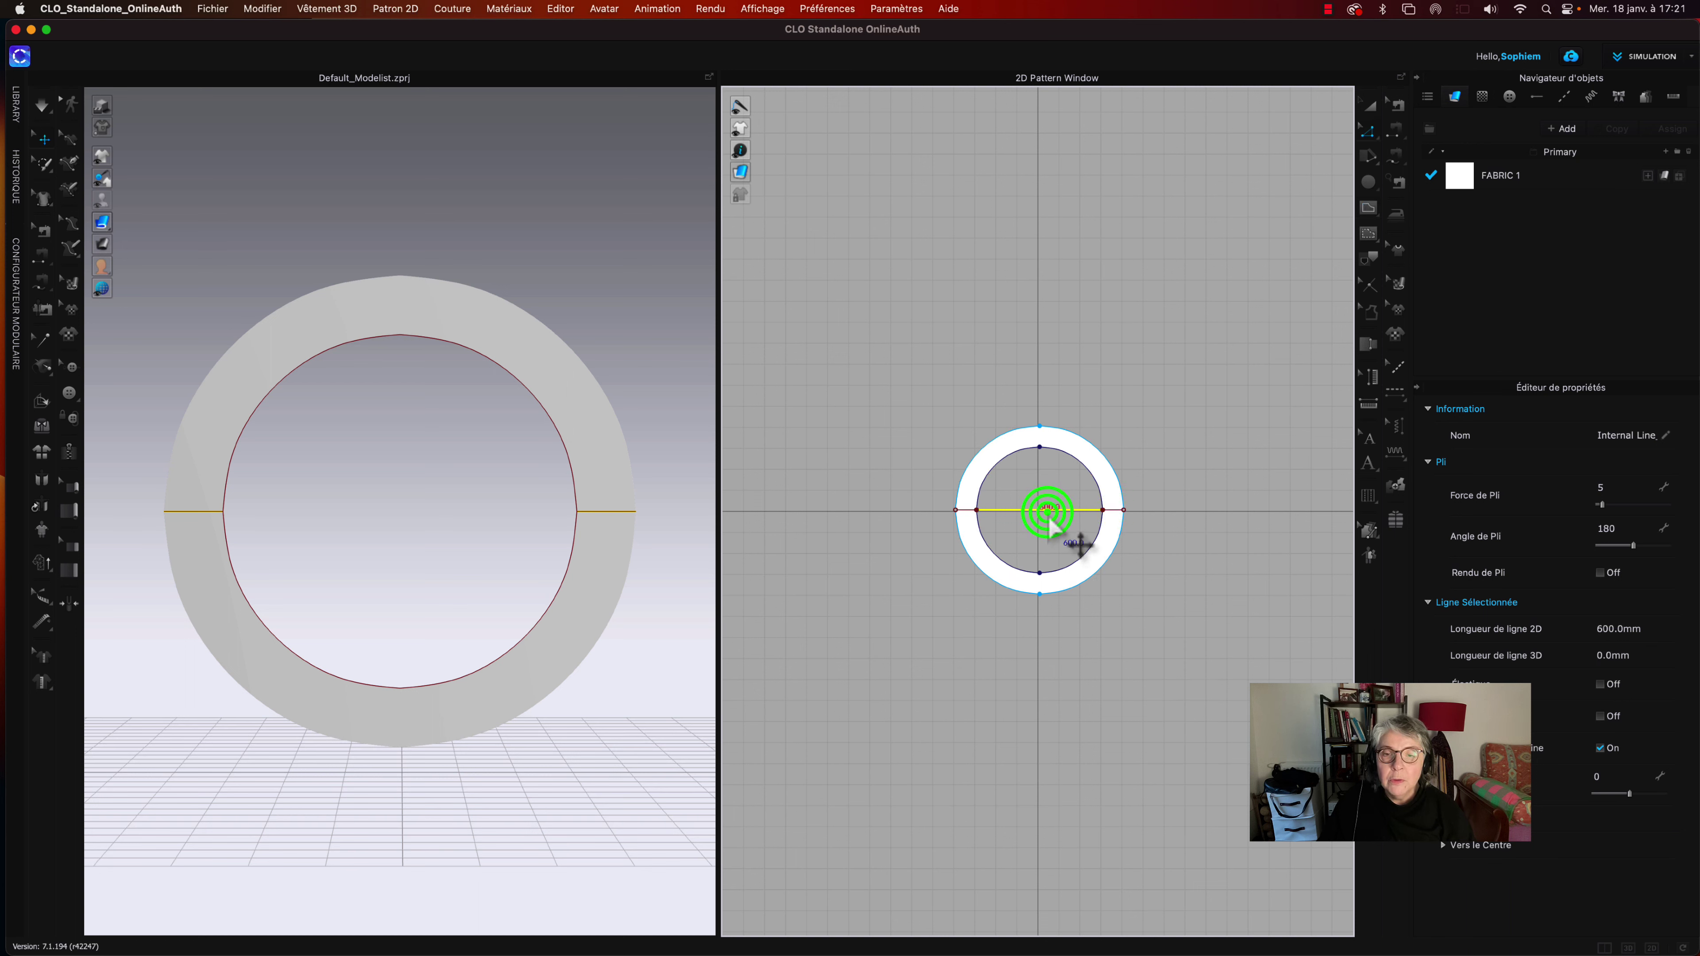
right_click(1049, 525)
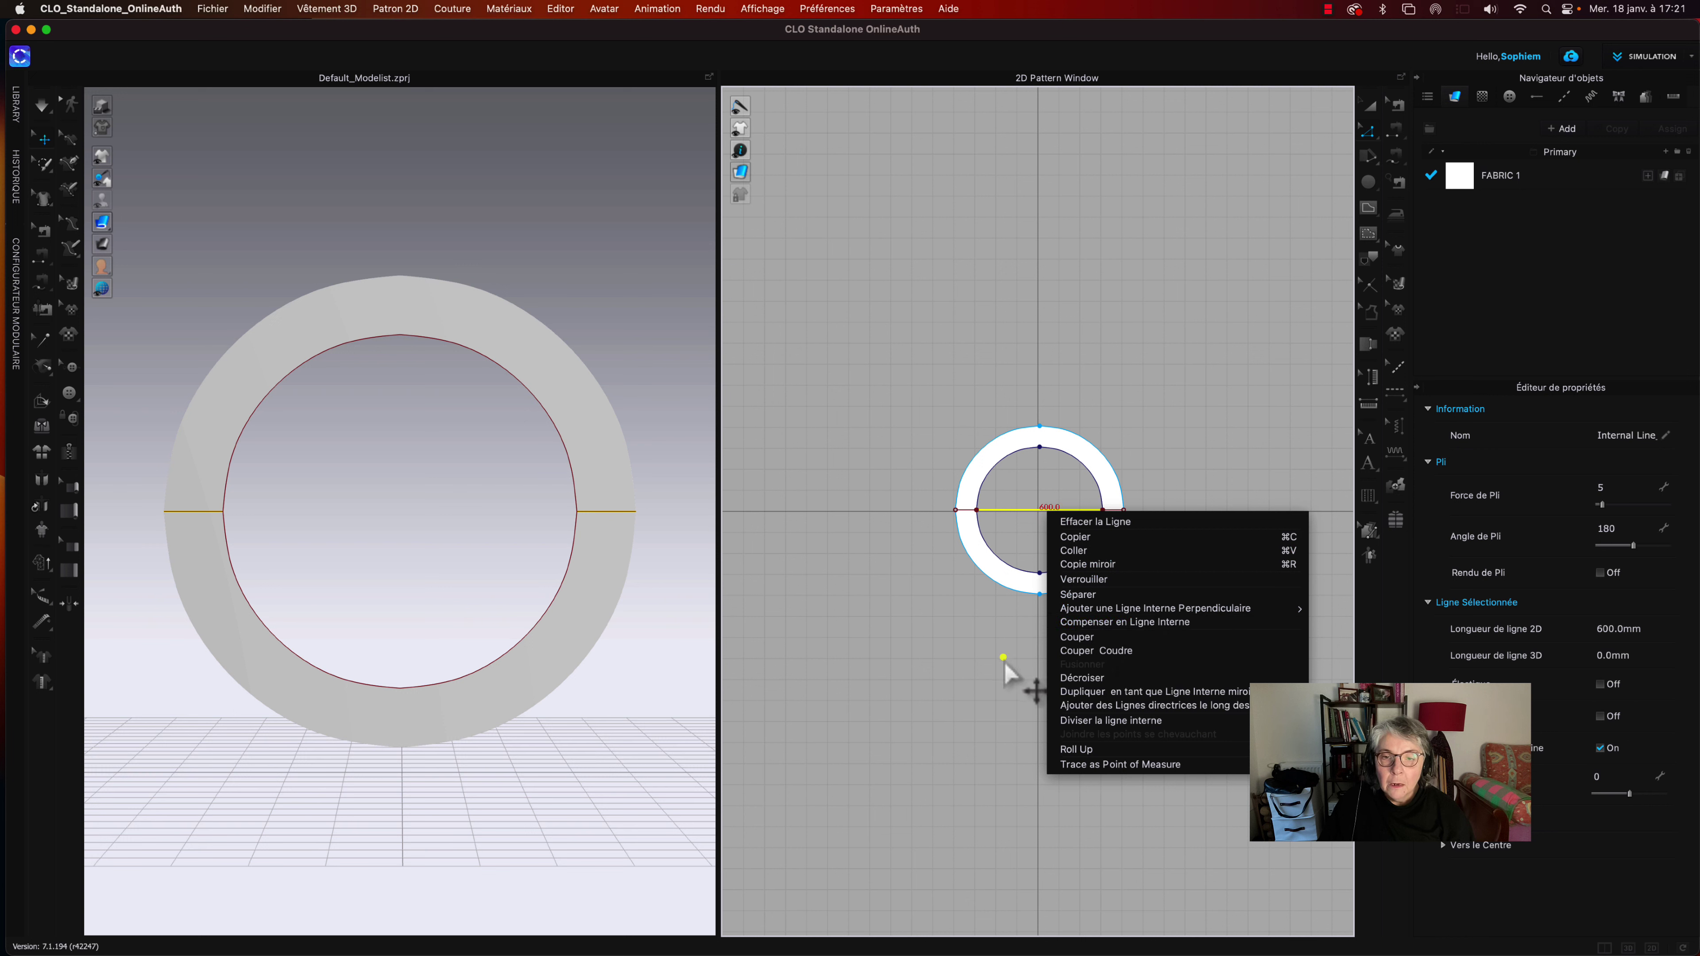
Cut the ring along the horizontal internal line with Couper.
left_click(1104, 521)
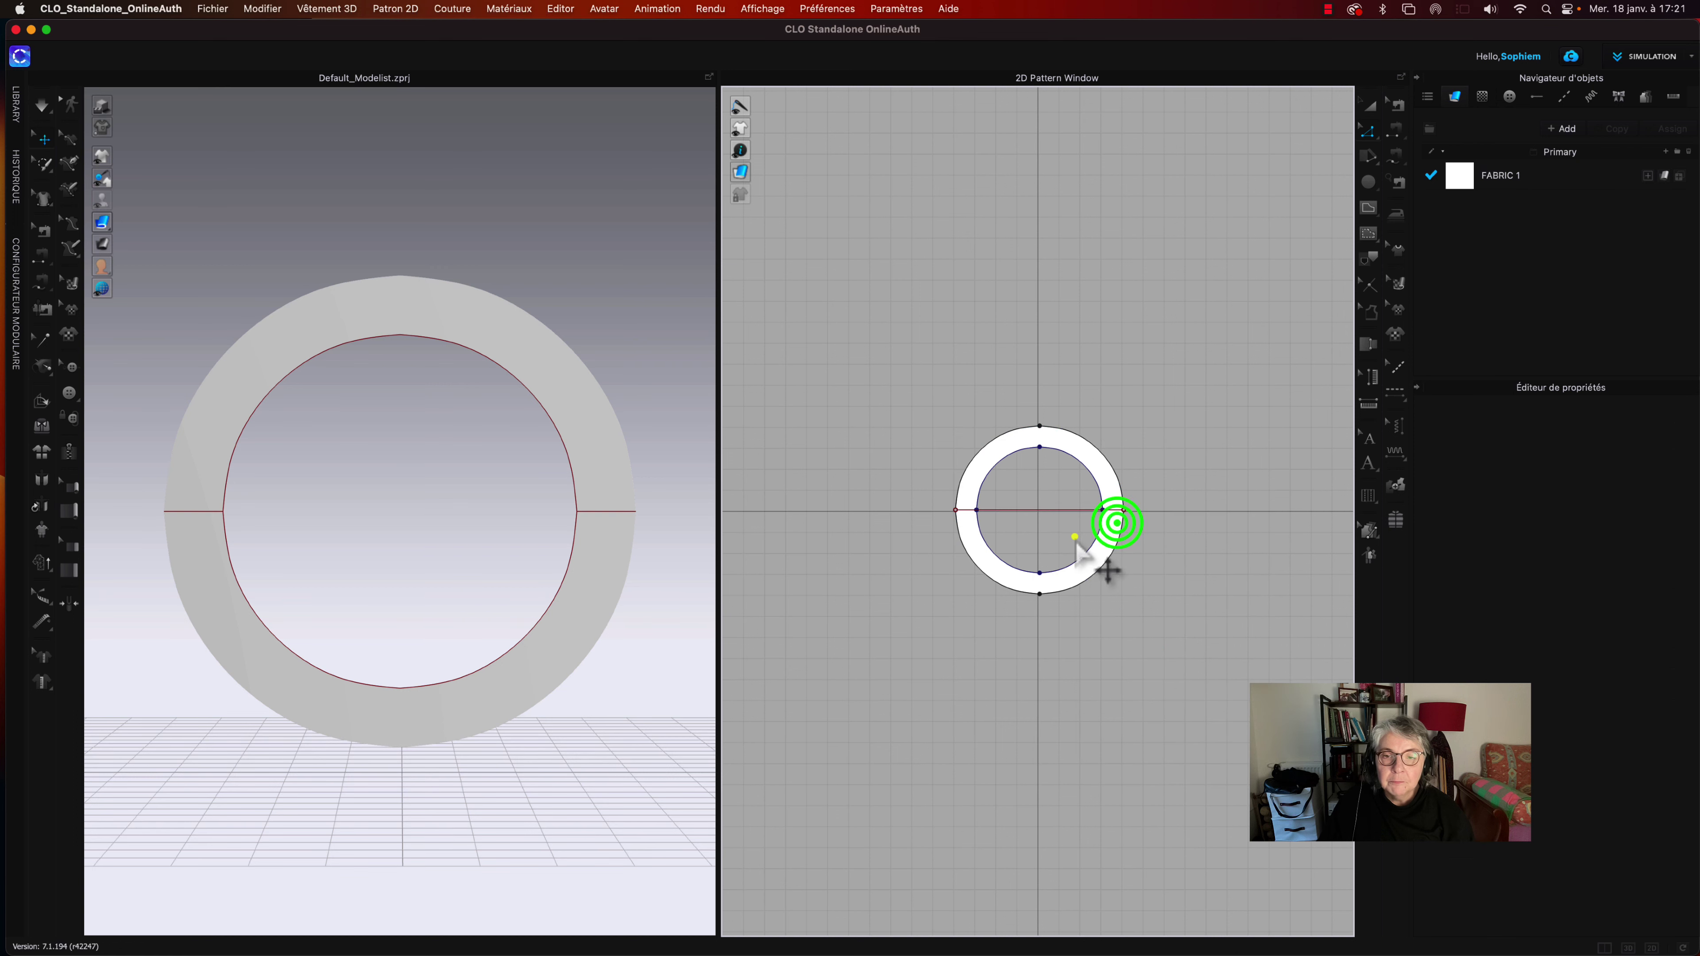
left_click(1008, 511)
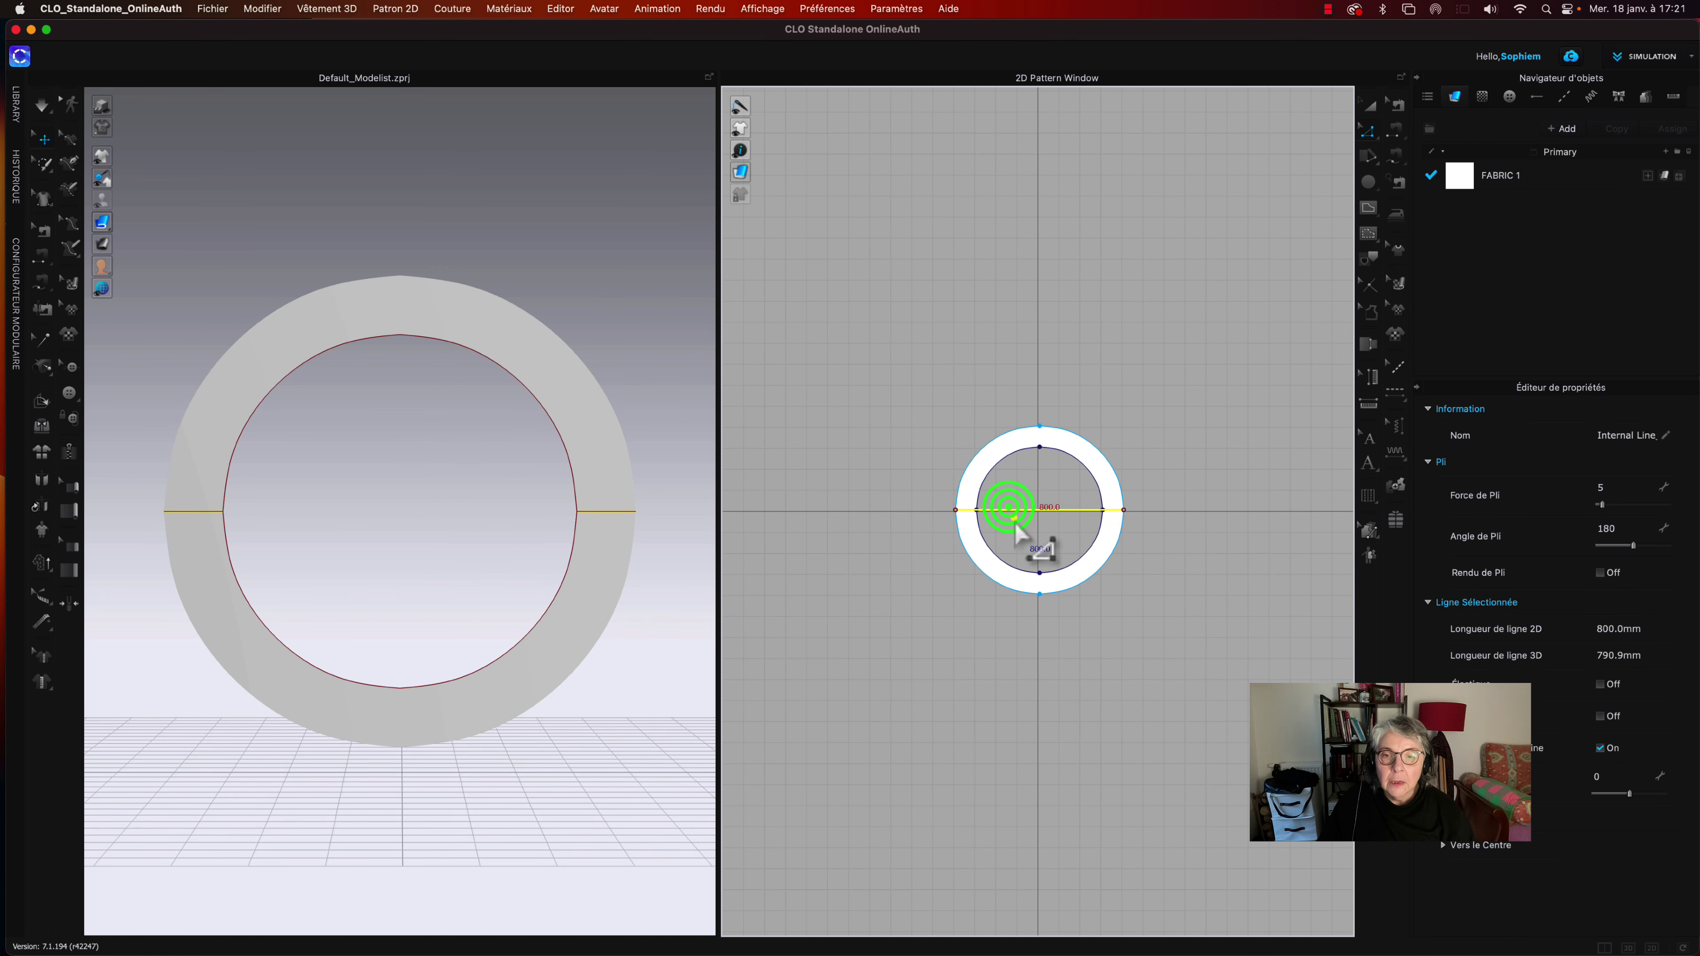
scroll(1013, 517, "up", 1)
scroll(1014, 517, "up", 3)
scroll(1013, 517, "up", 2)
left_click(1018, 517)
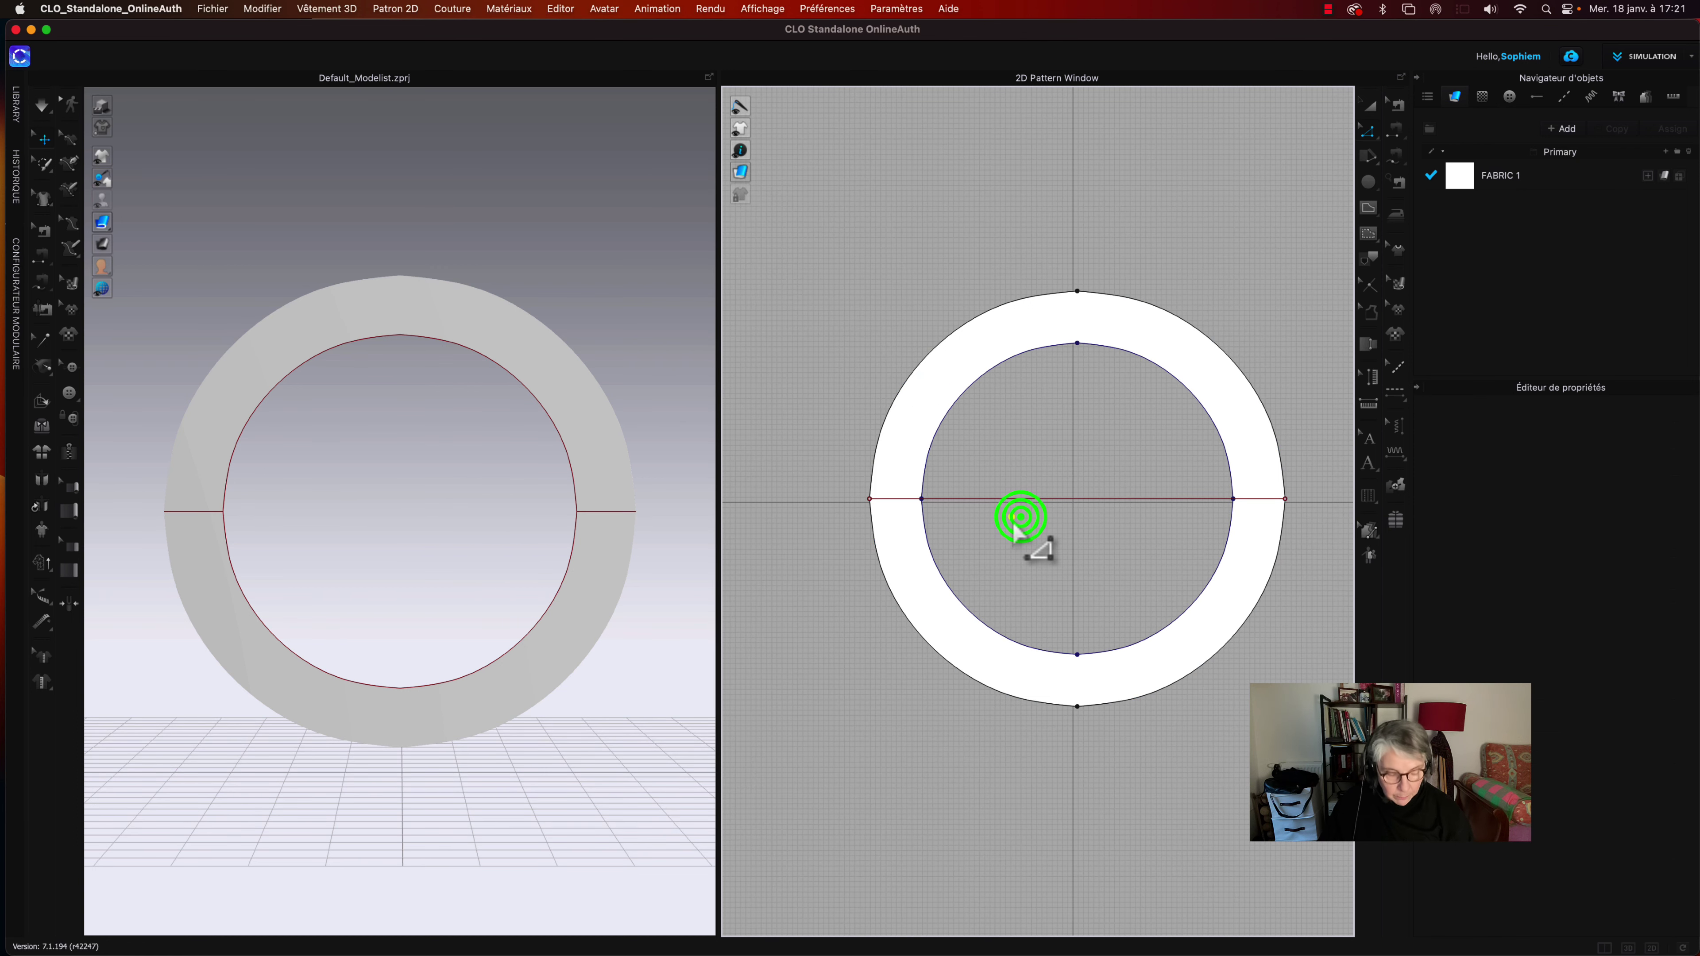
left_click(1012, 517)
left_click(1012, 519)
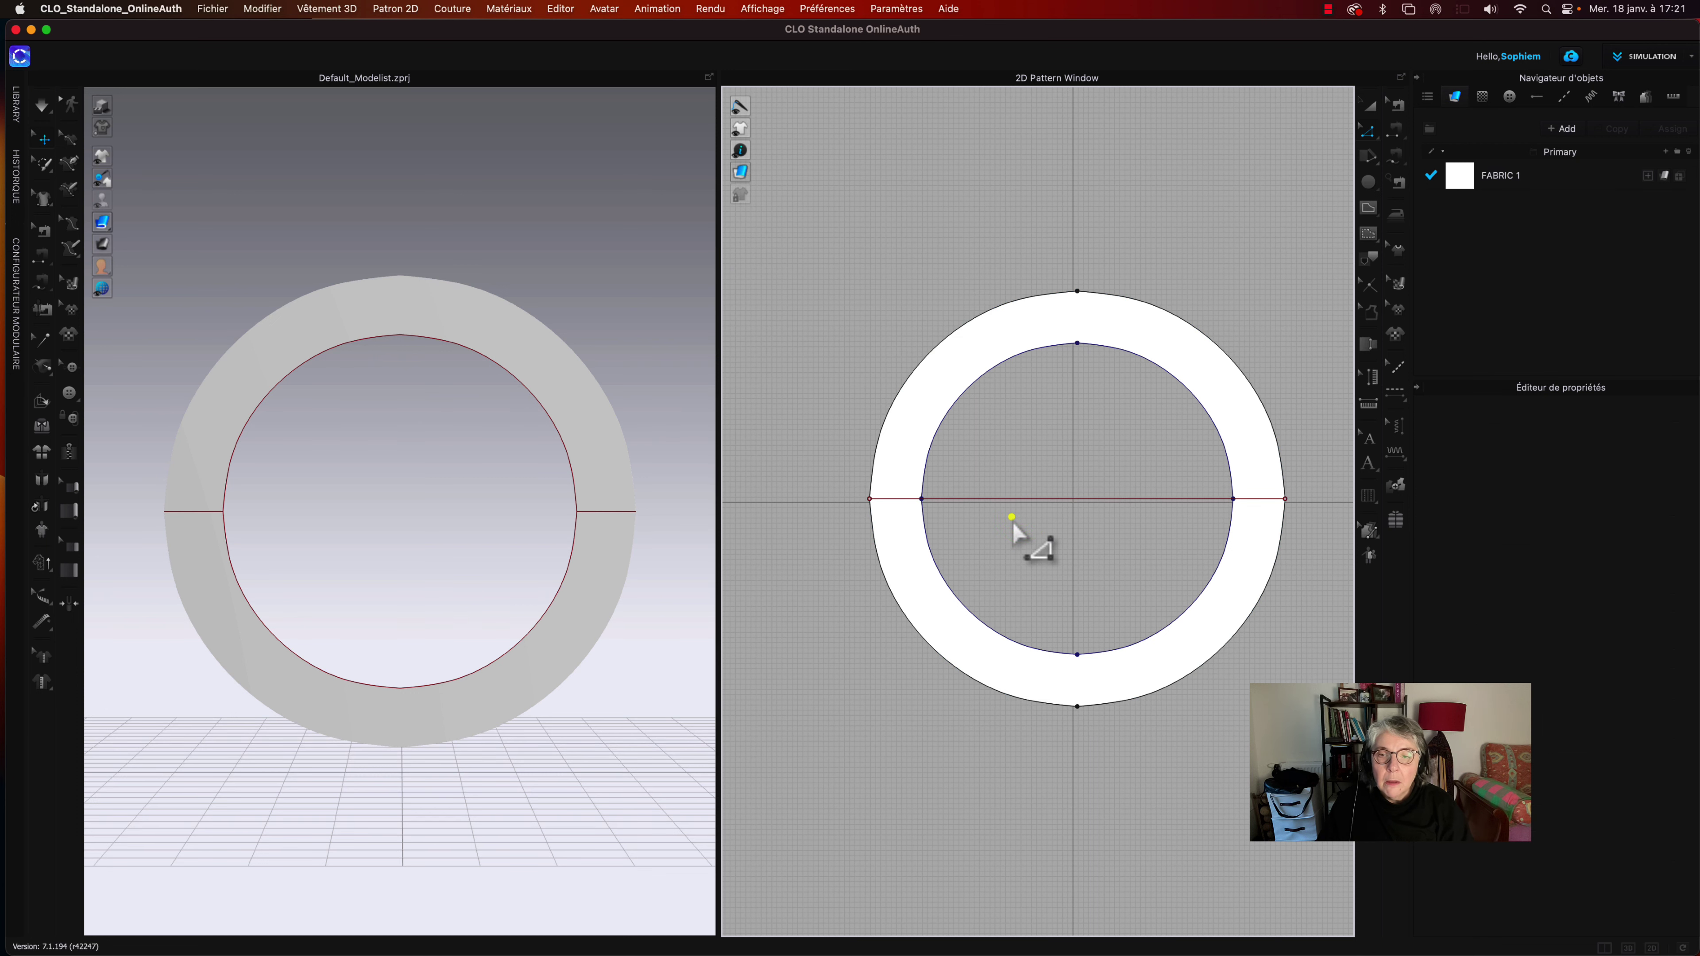
left_click(1007, 503)
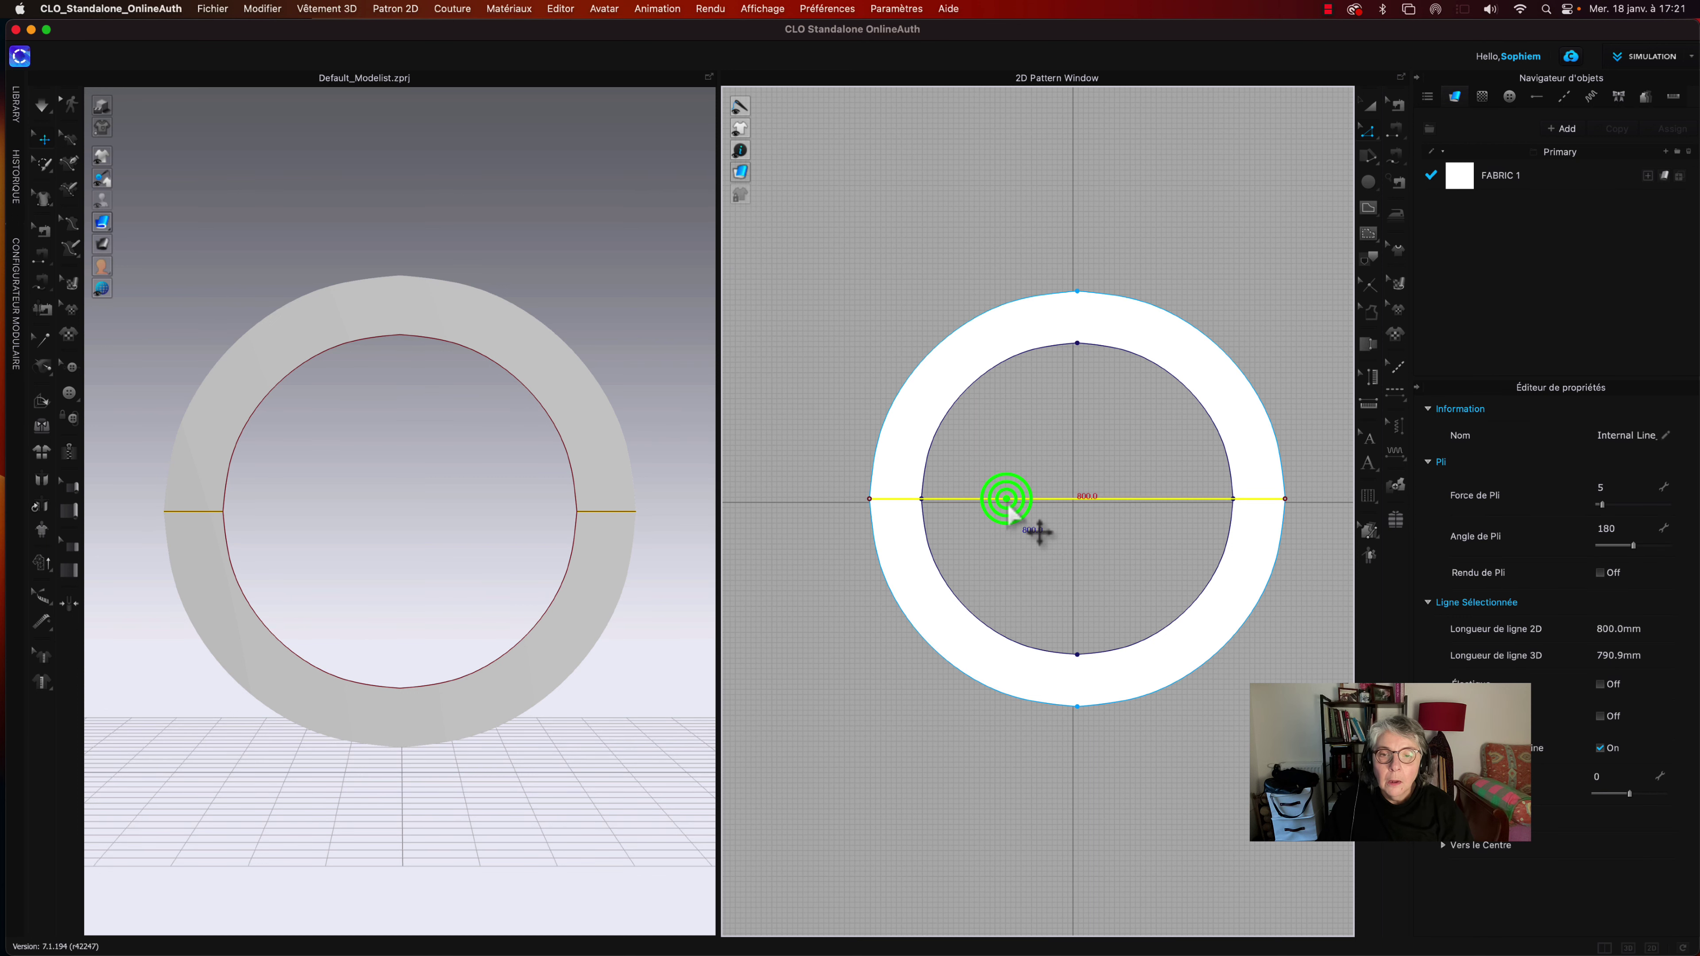
scroll(985, 512, "up", 1)
scroll(986, 516, "up", 1)
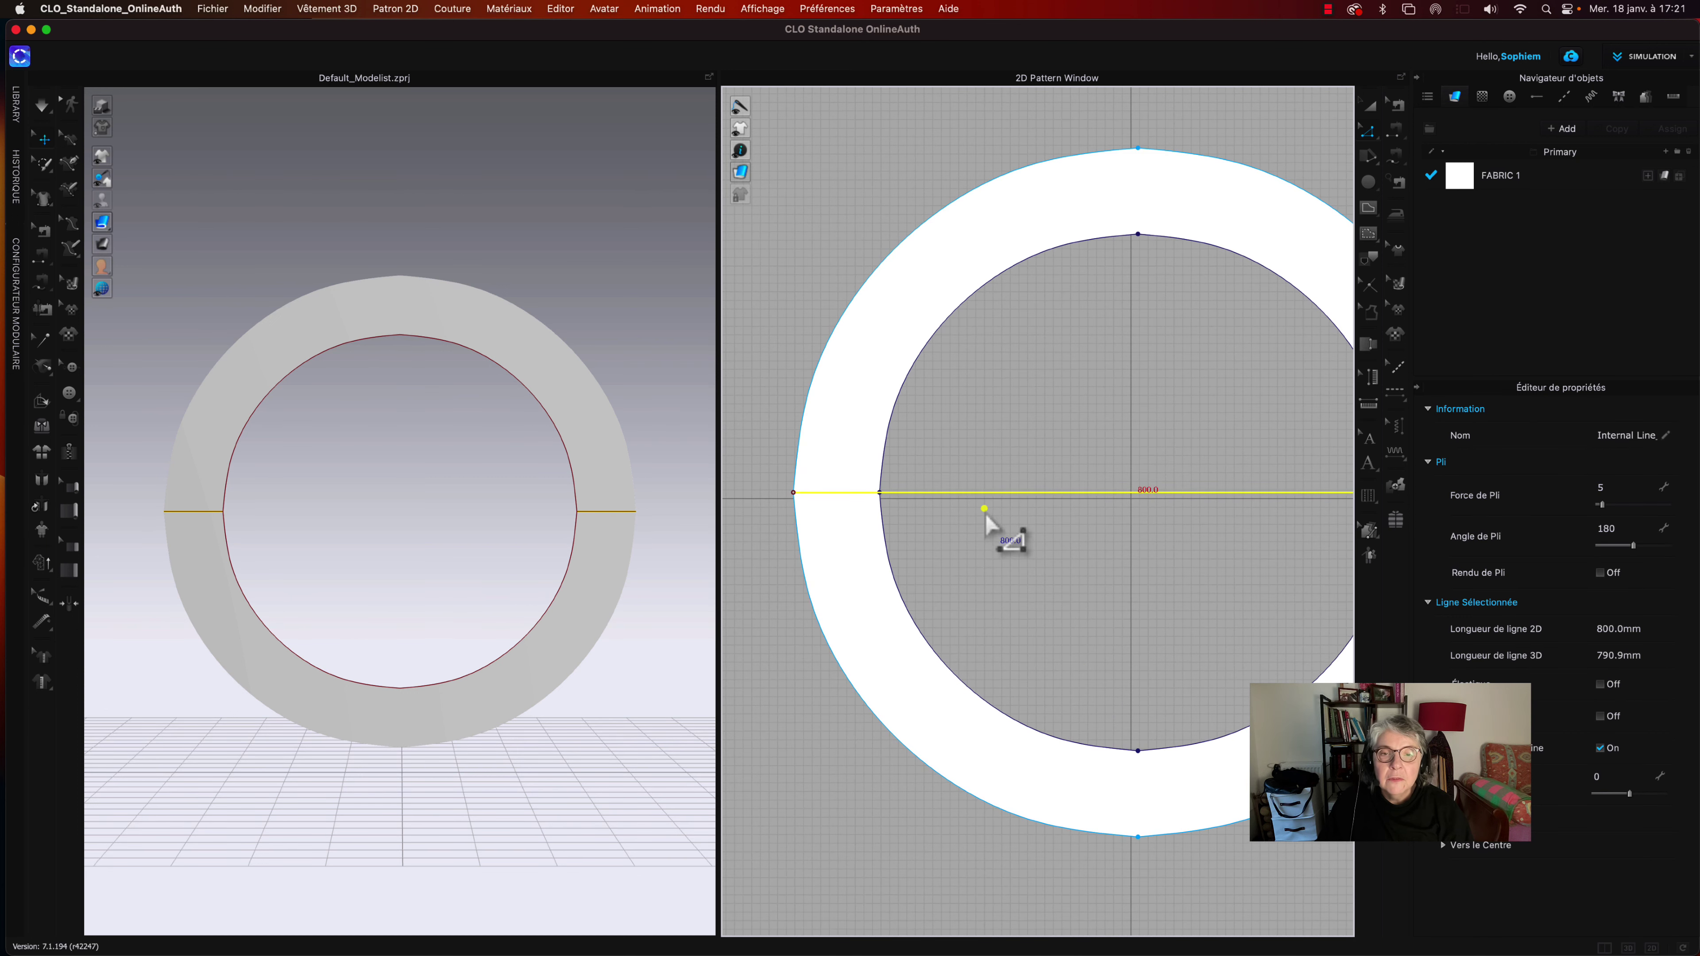
right_click(920, 494)
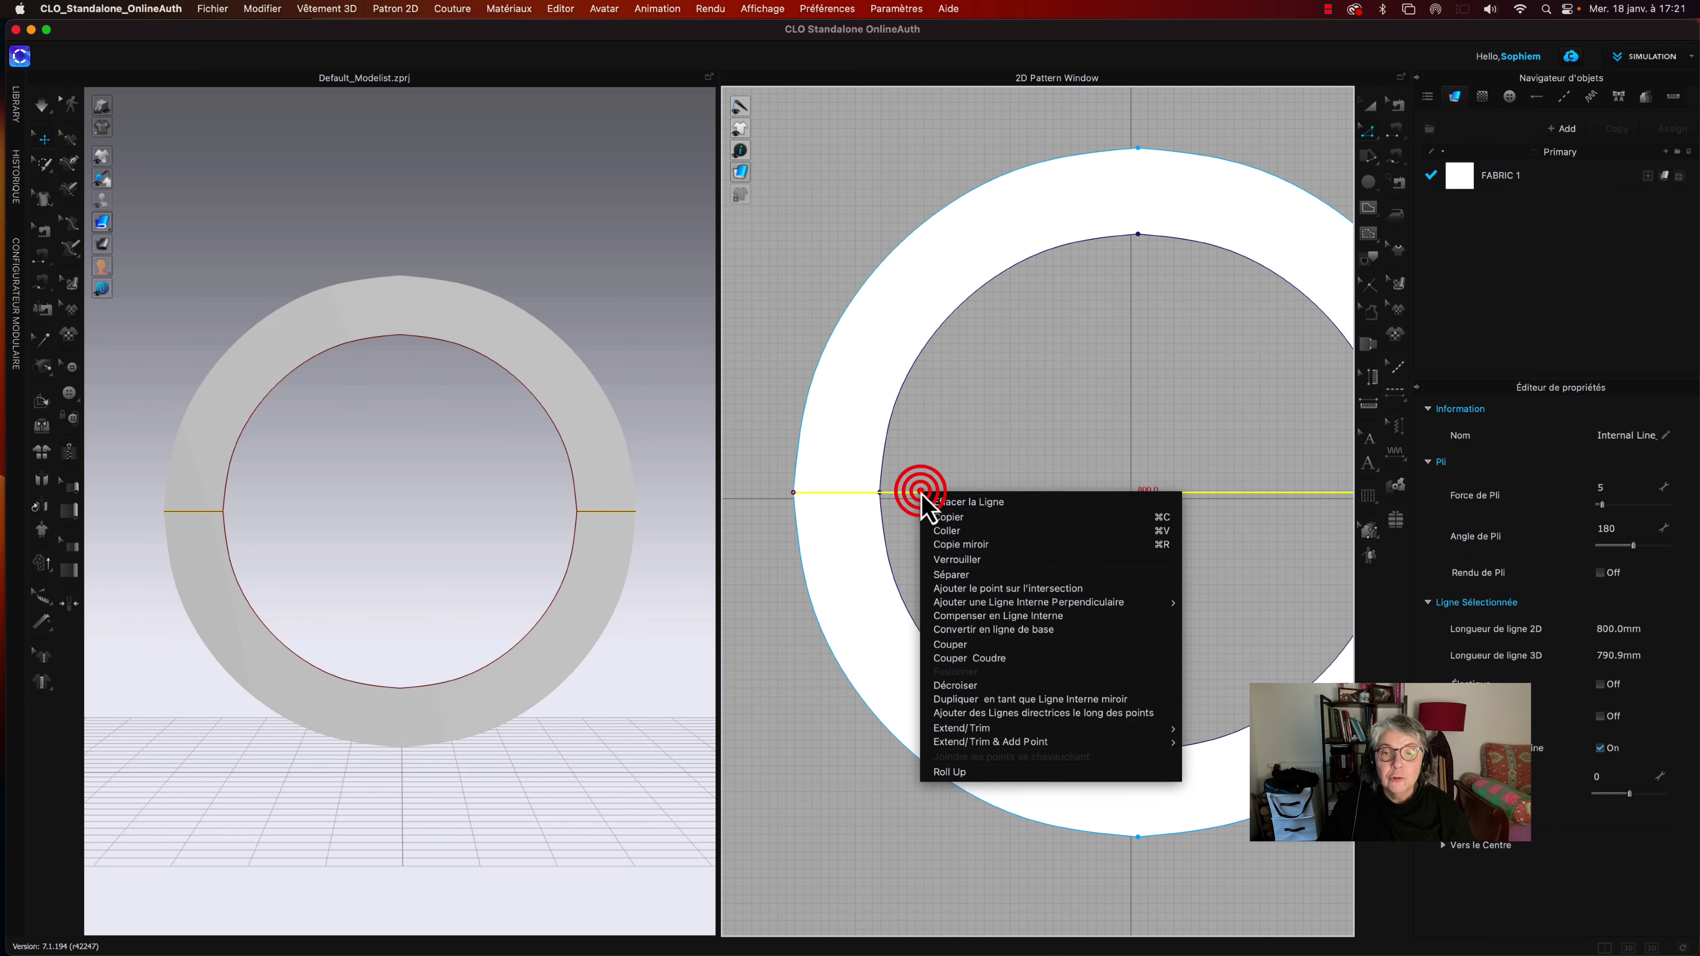
left_click(962, 645)
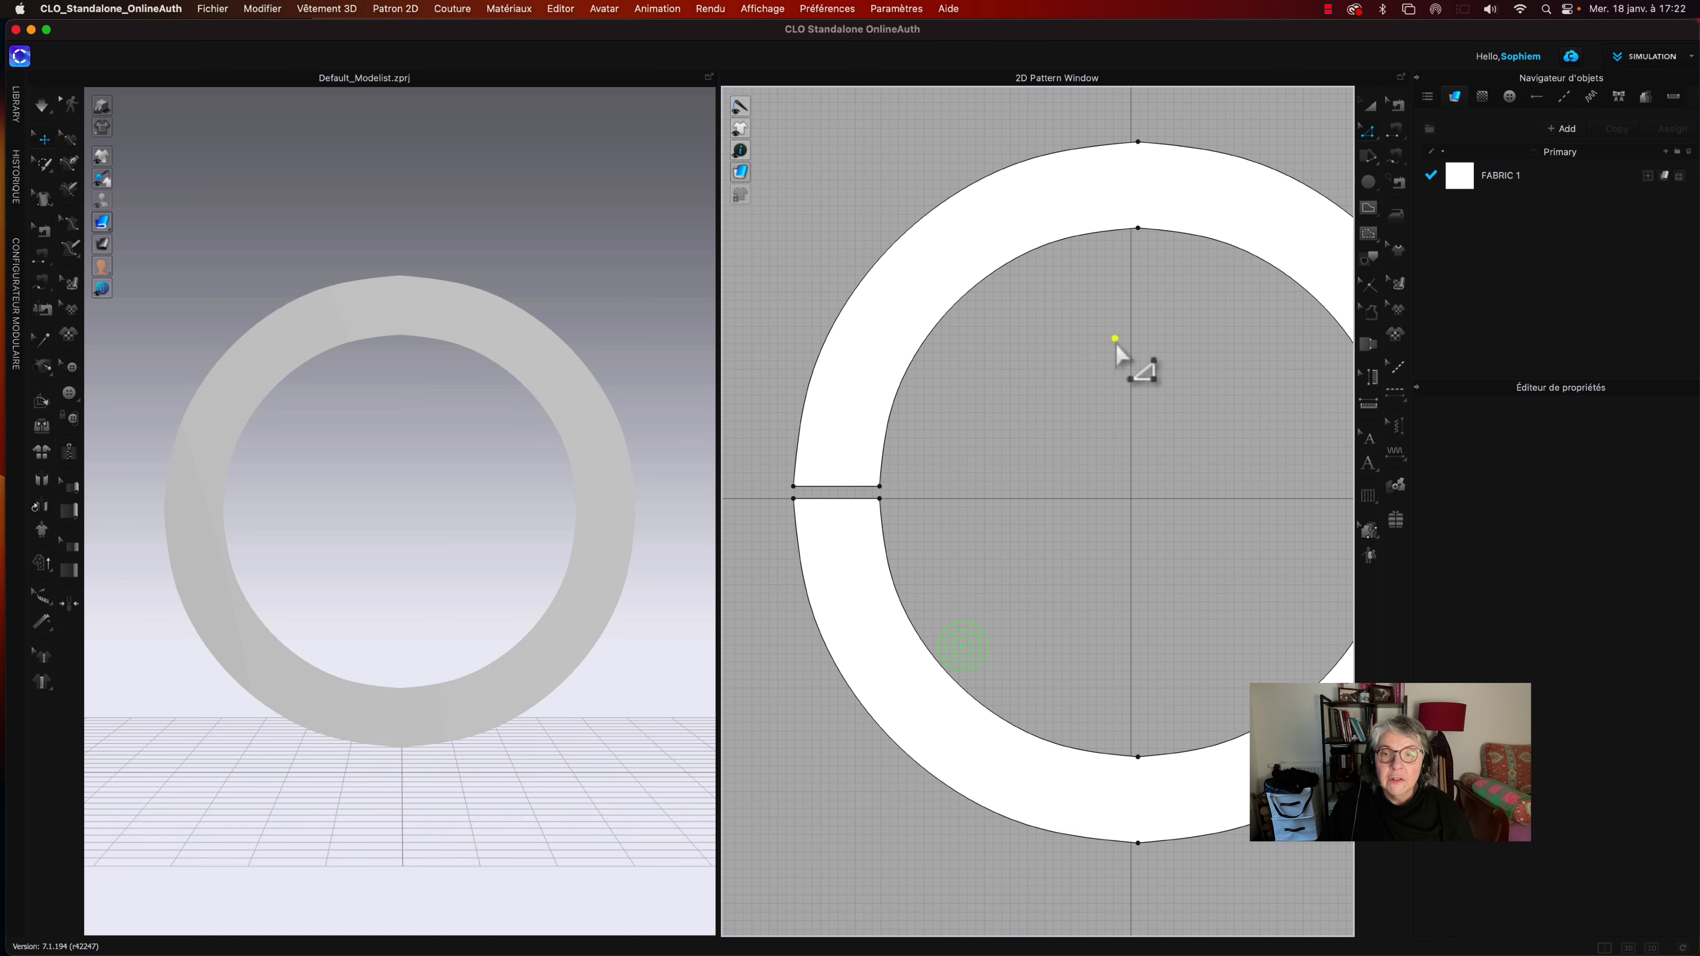
Delete the lower half of the ring, leaving the upper arch.
scroll(1107, 502, "down", 3)
left_click(1372, 94)
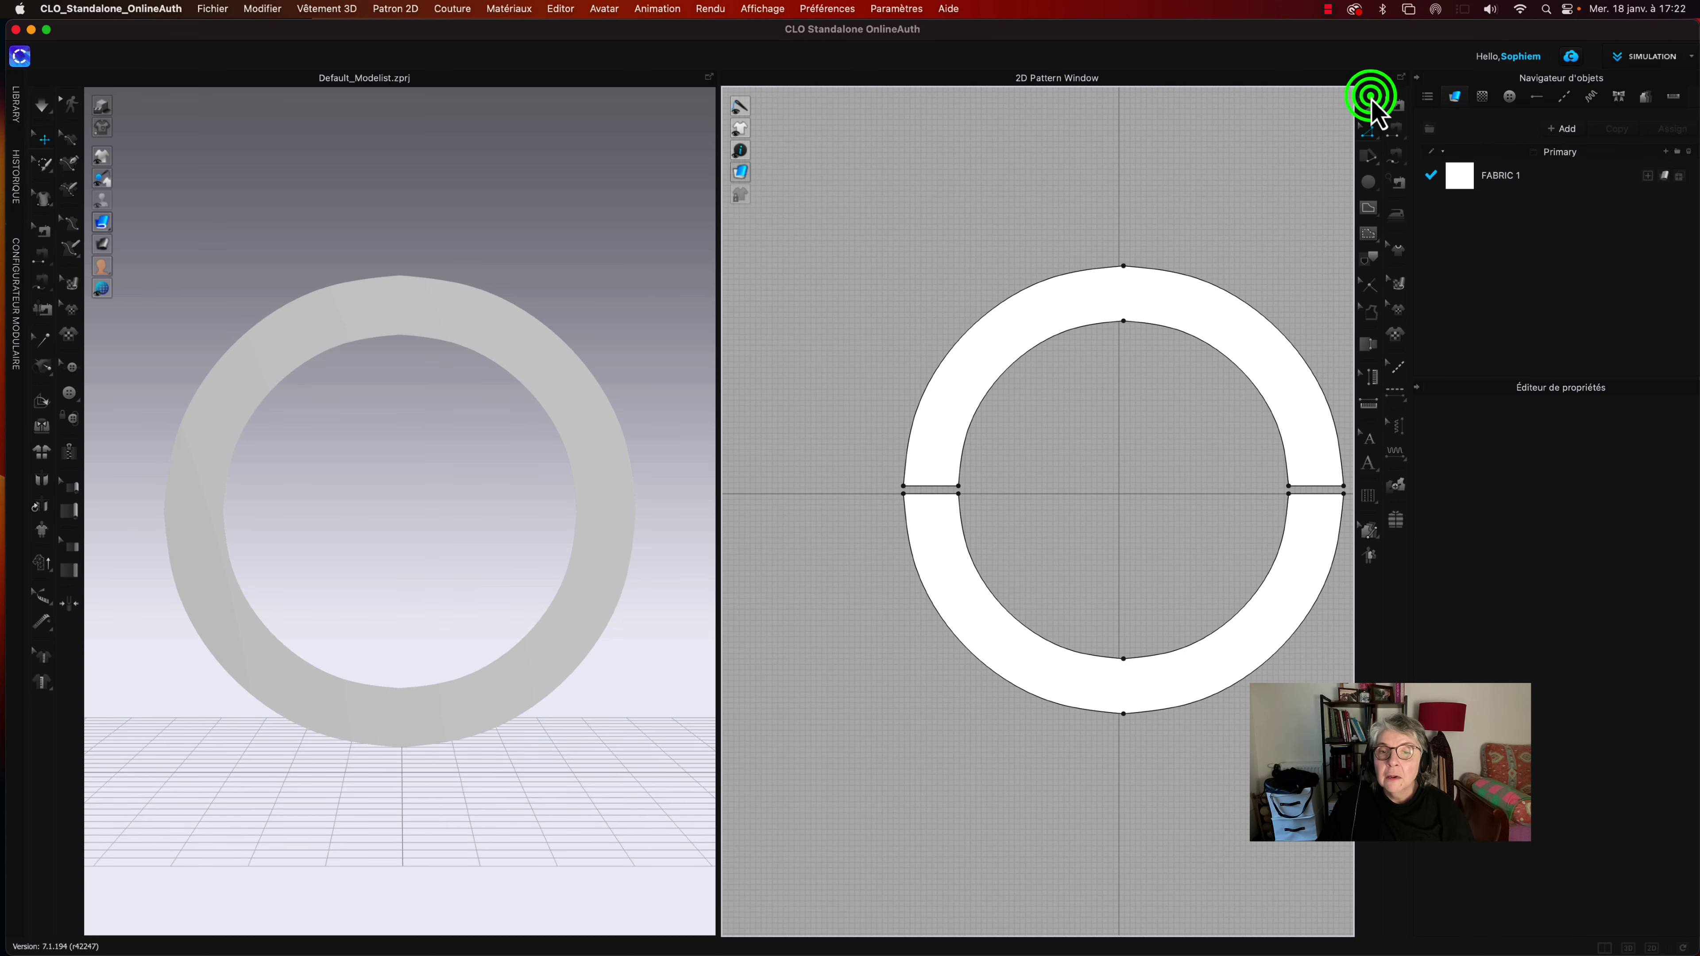
left_click(1078, 676)
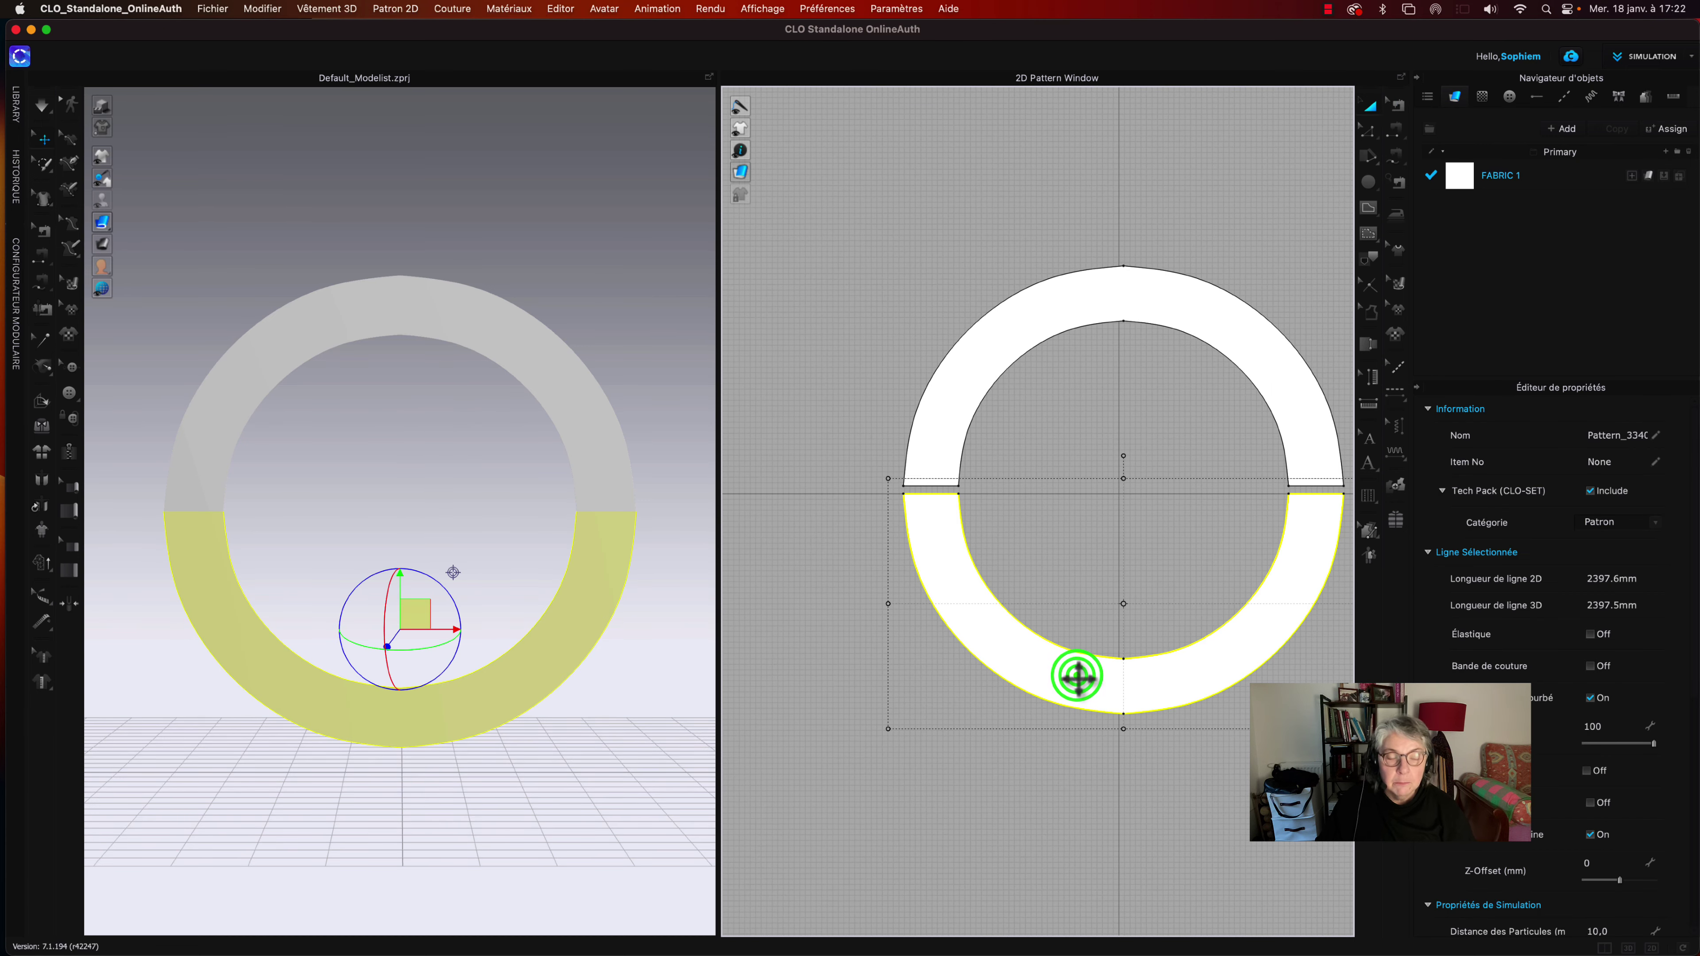
key("Delete")
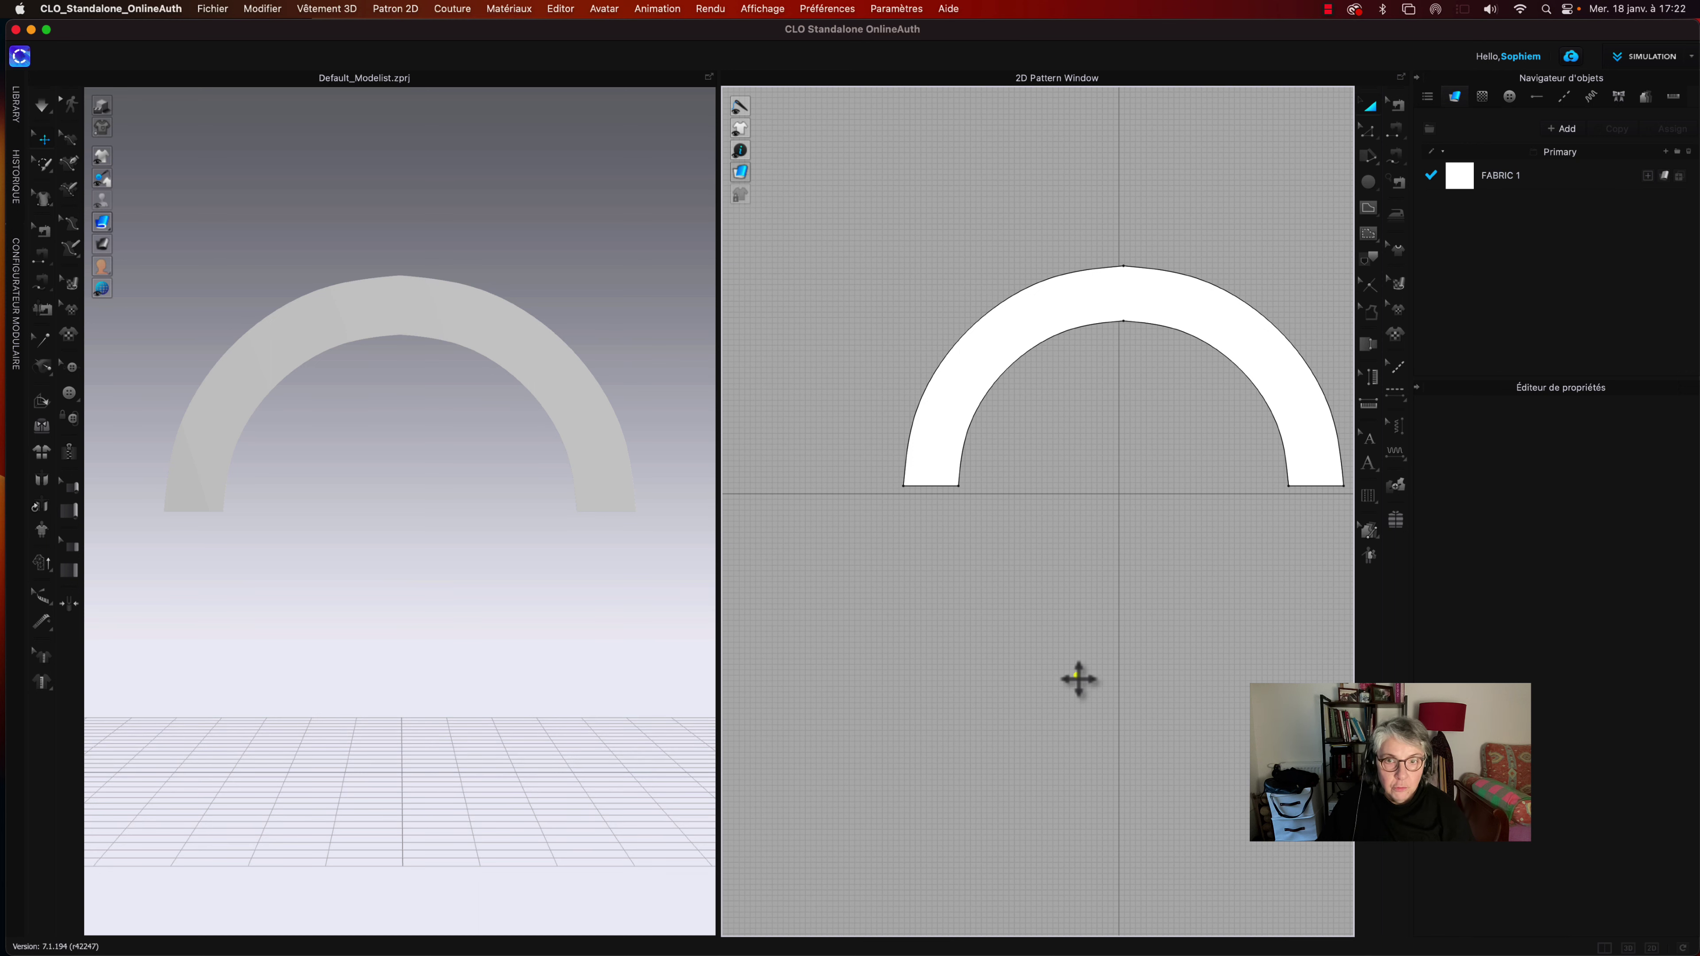
Recentre the arch and switch the 3D display mode to Surface Texturée Épaisse.
middle_click_drag(1098, 612, 1036, 627)
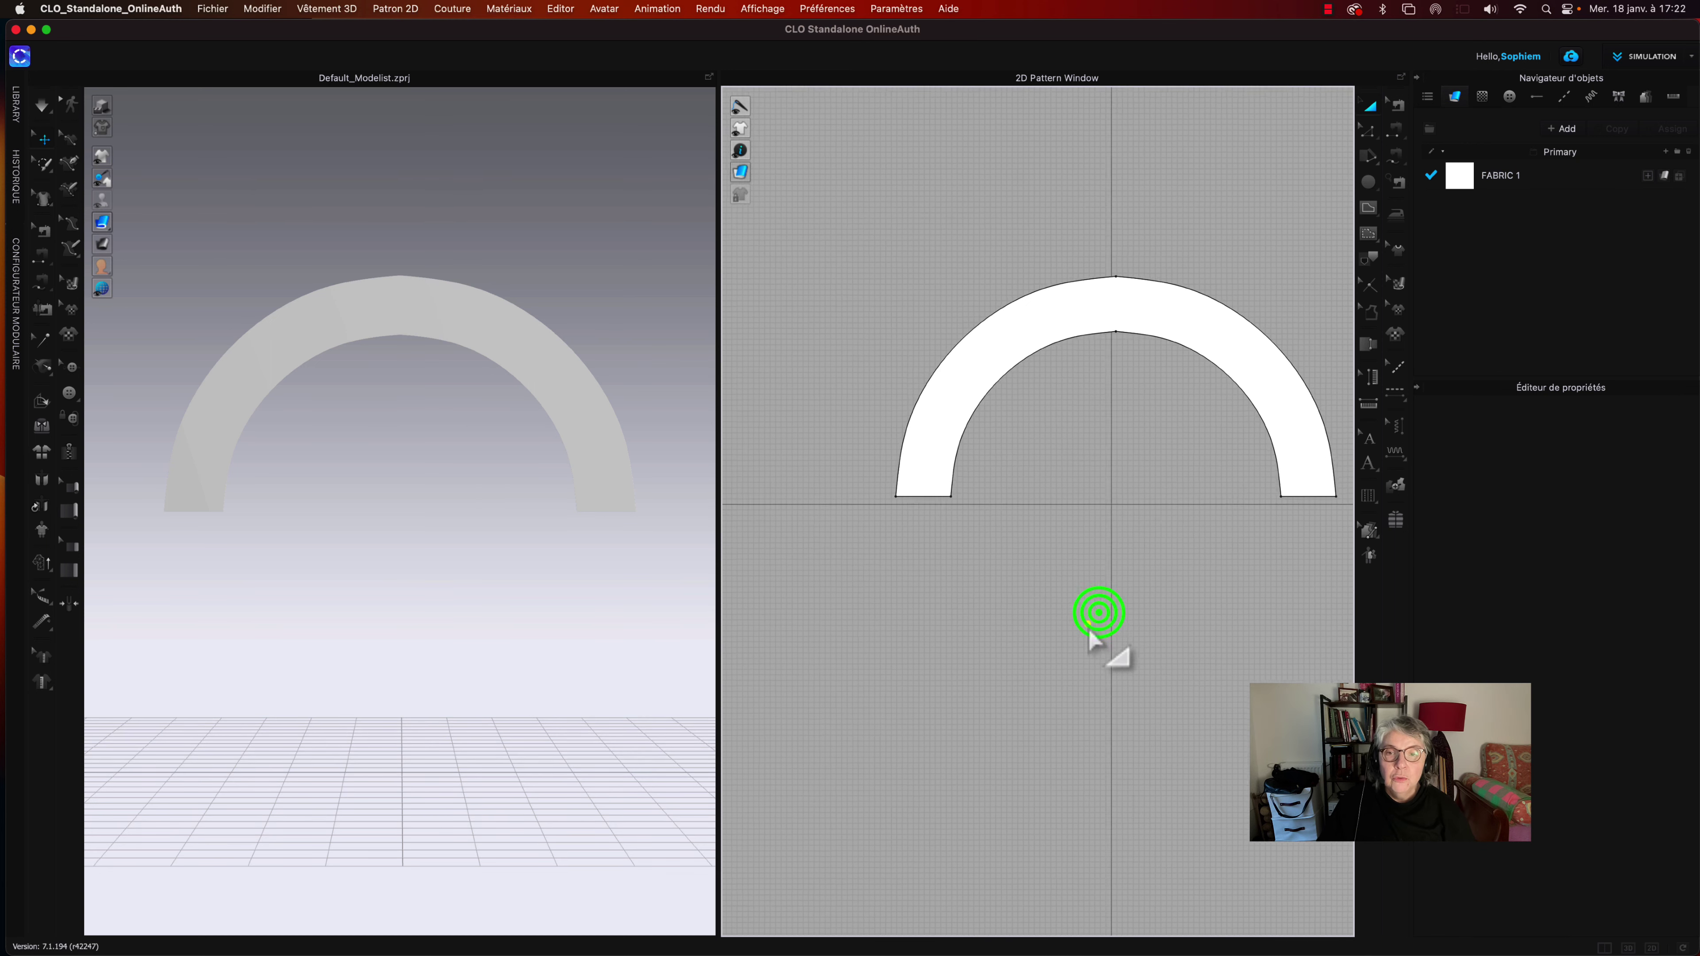
mouse_move(344, 540)
right_mouse_down()
mouse_move(436, 569)
mouse_move(483, 550)
mouse_move(447, 569)
mouse_move(360, 569)
mouse_move(345, 550)
right_mouse_up()
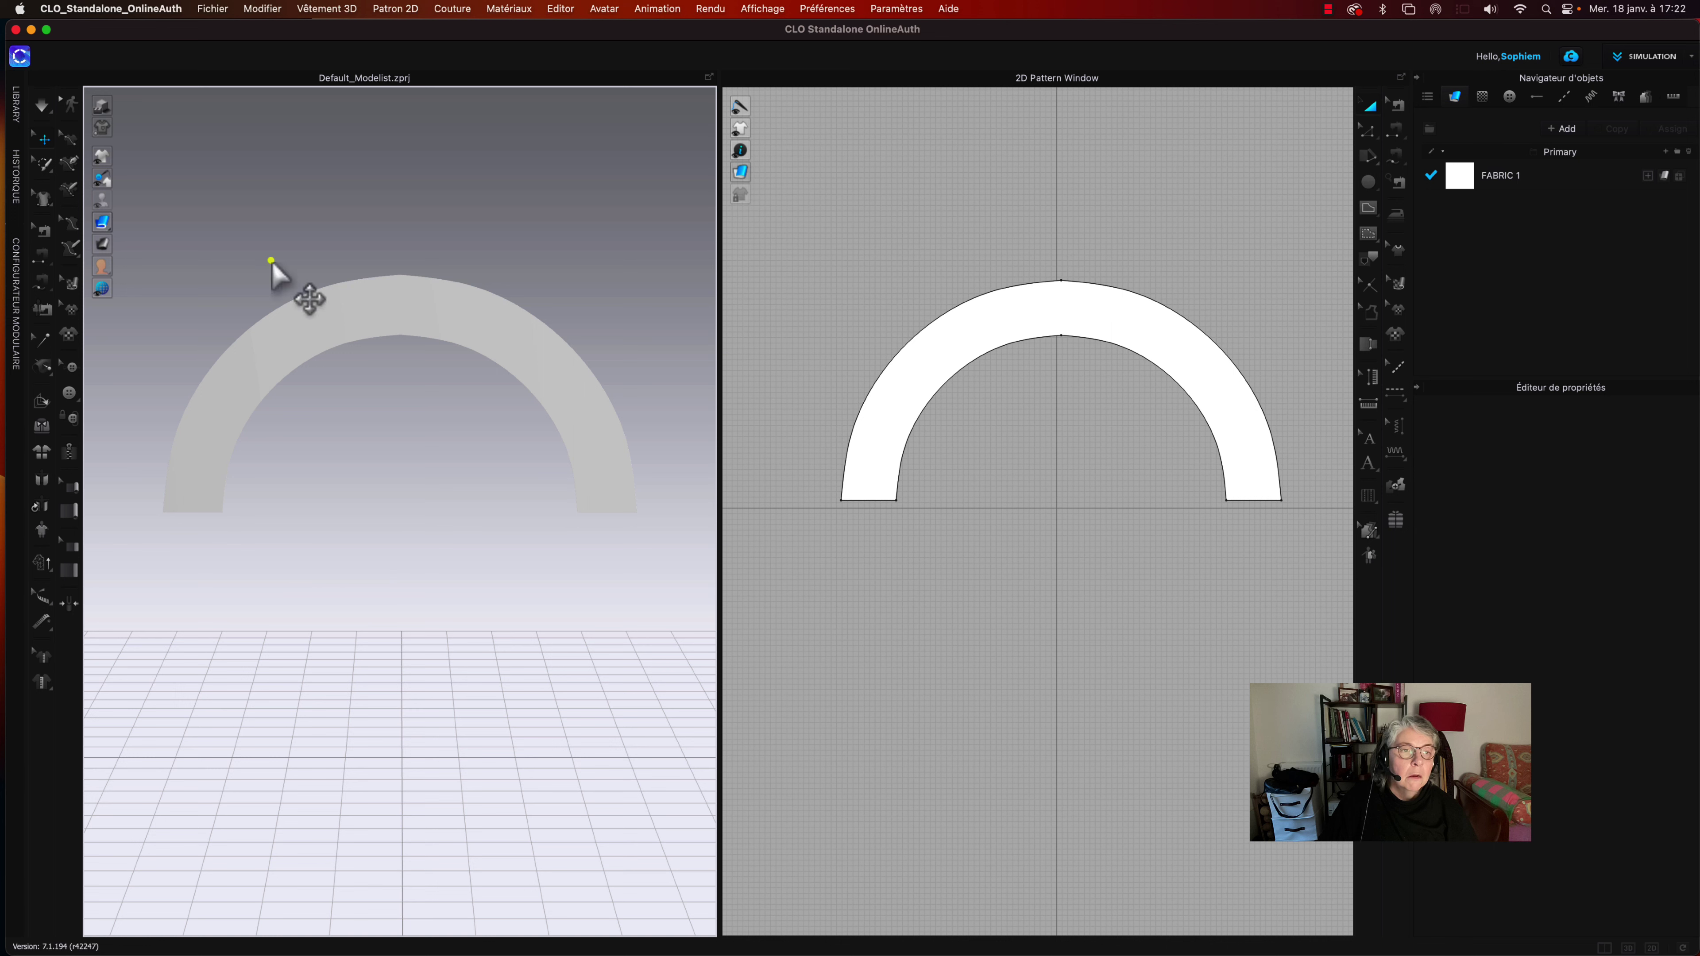
left_click(101, 221)
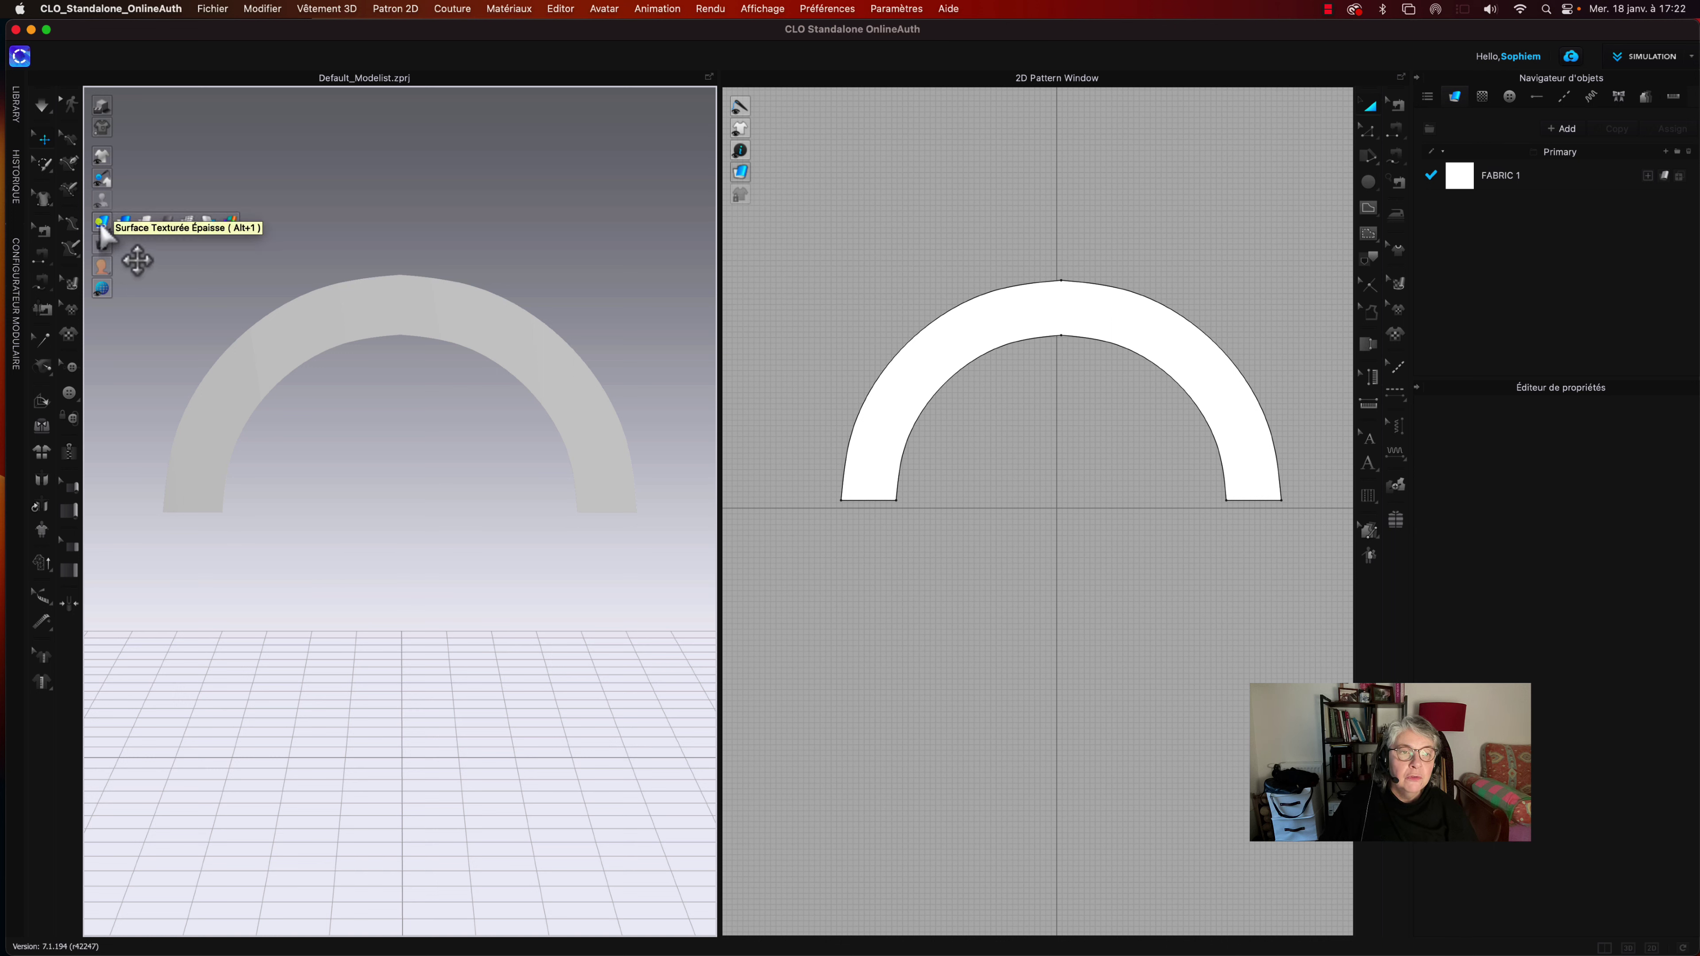
left_click(100, 221)
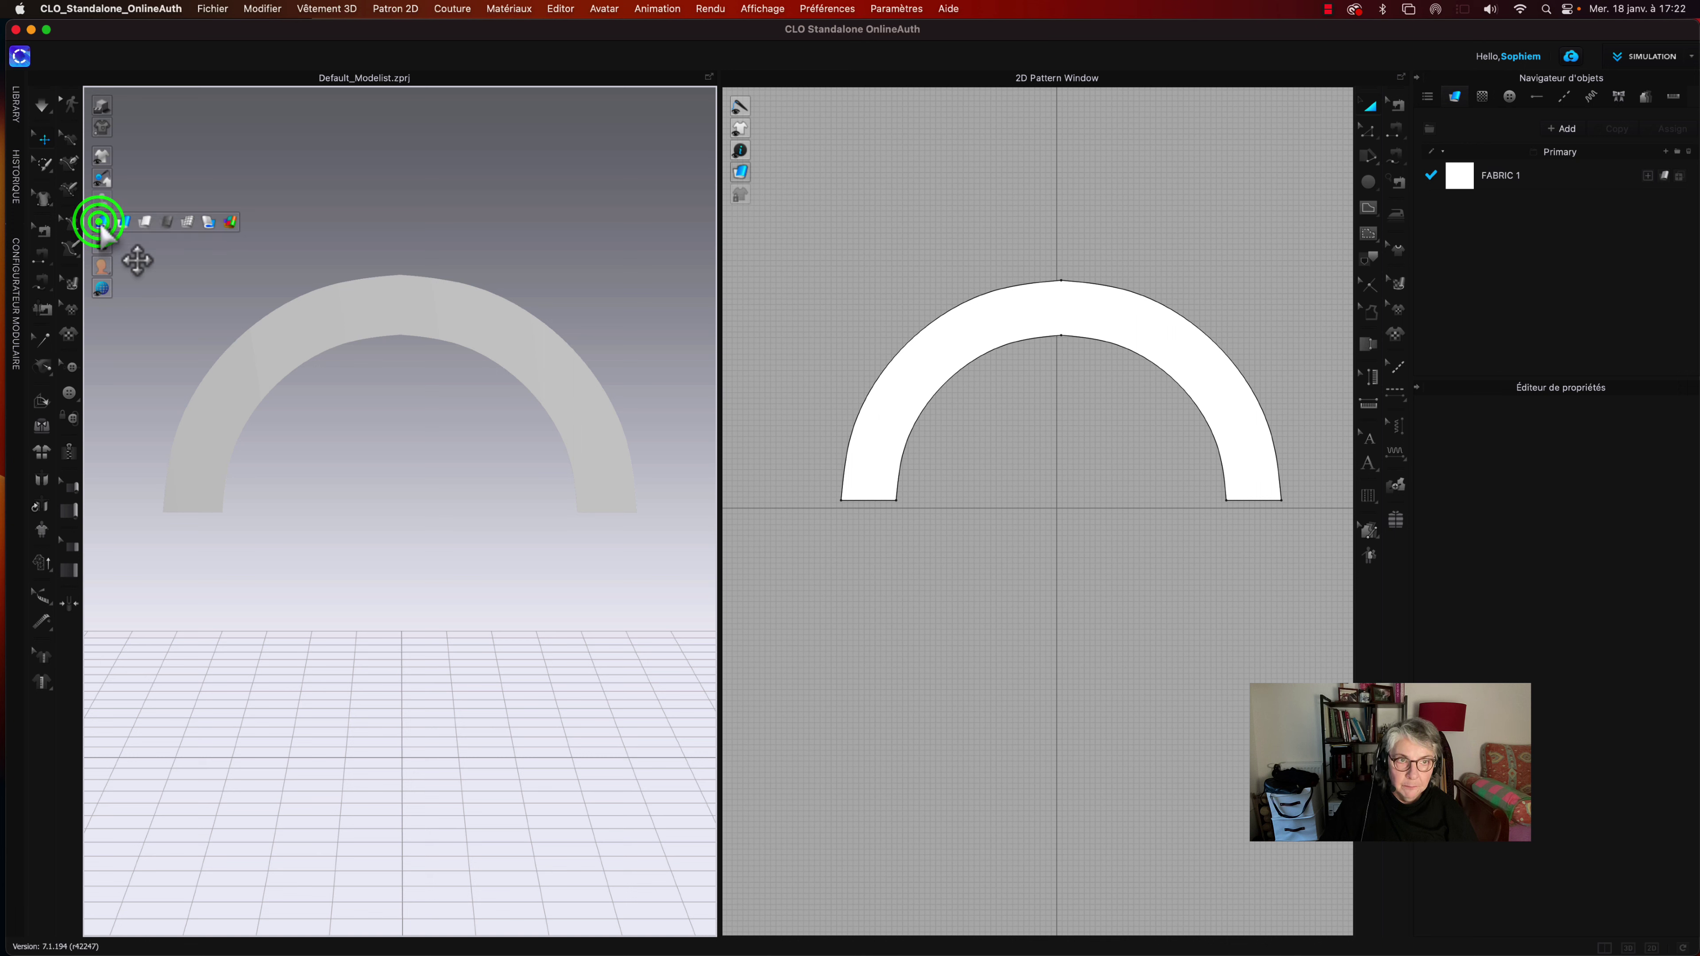
left_click(123, 222)
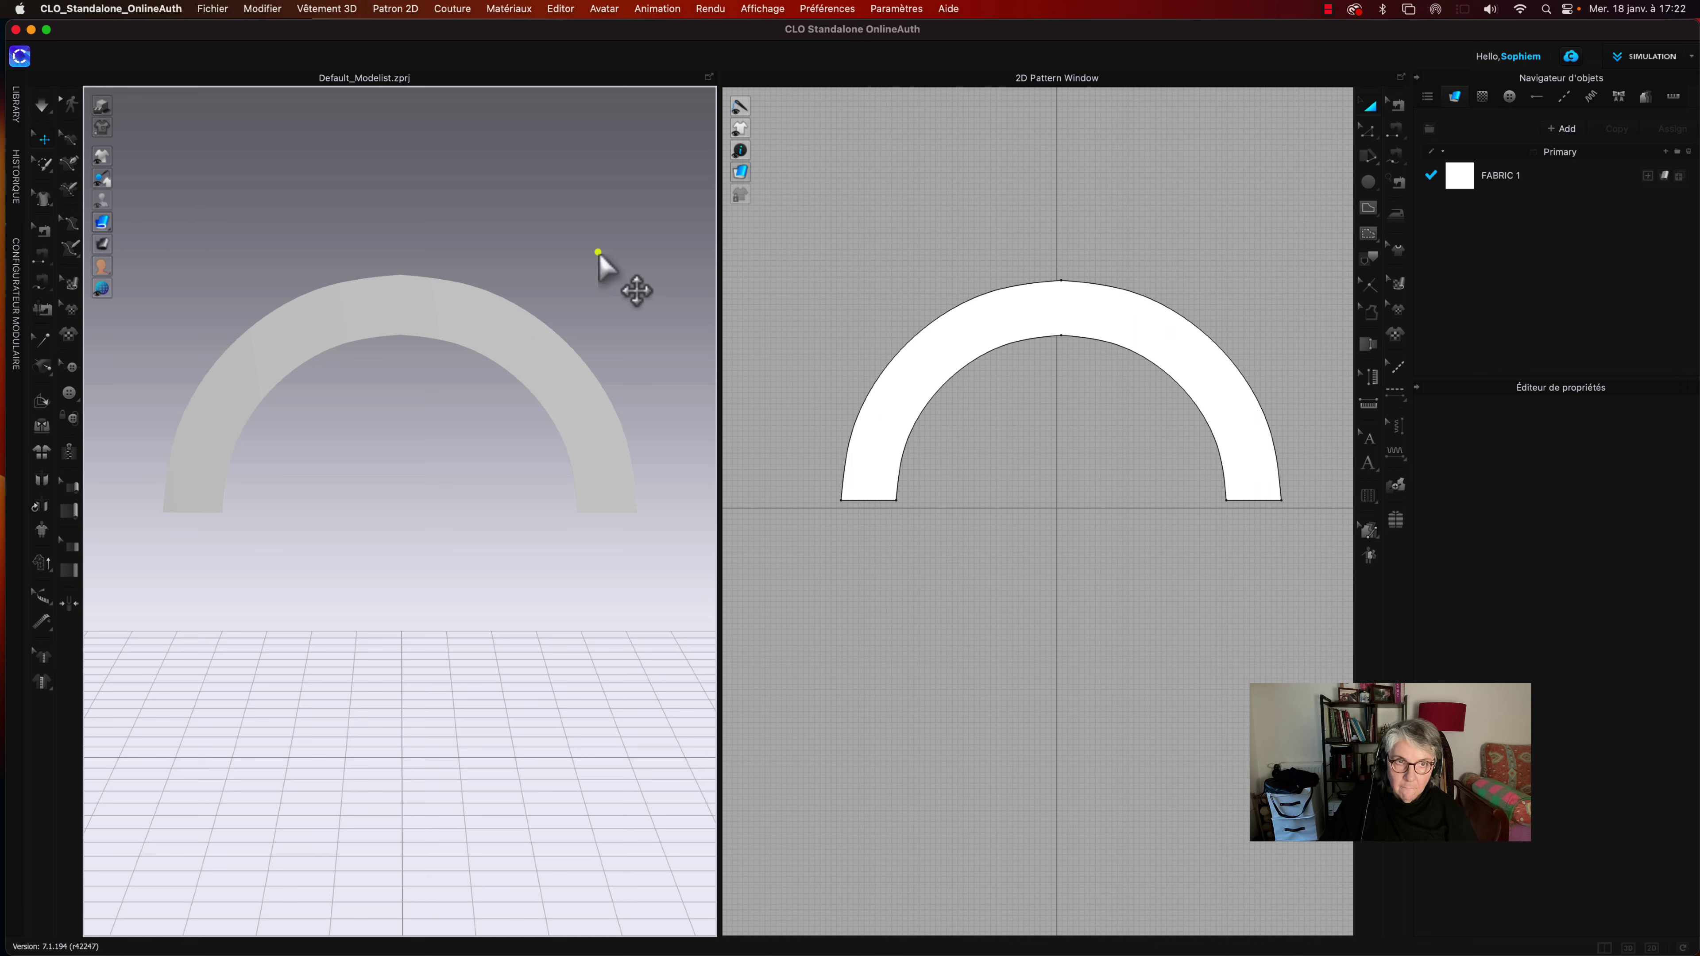
Set the arch's Épaisseur suppl. Rendu to 50 mm in Simulation Properties.
left_click(1054, 325)
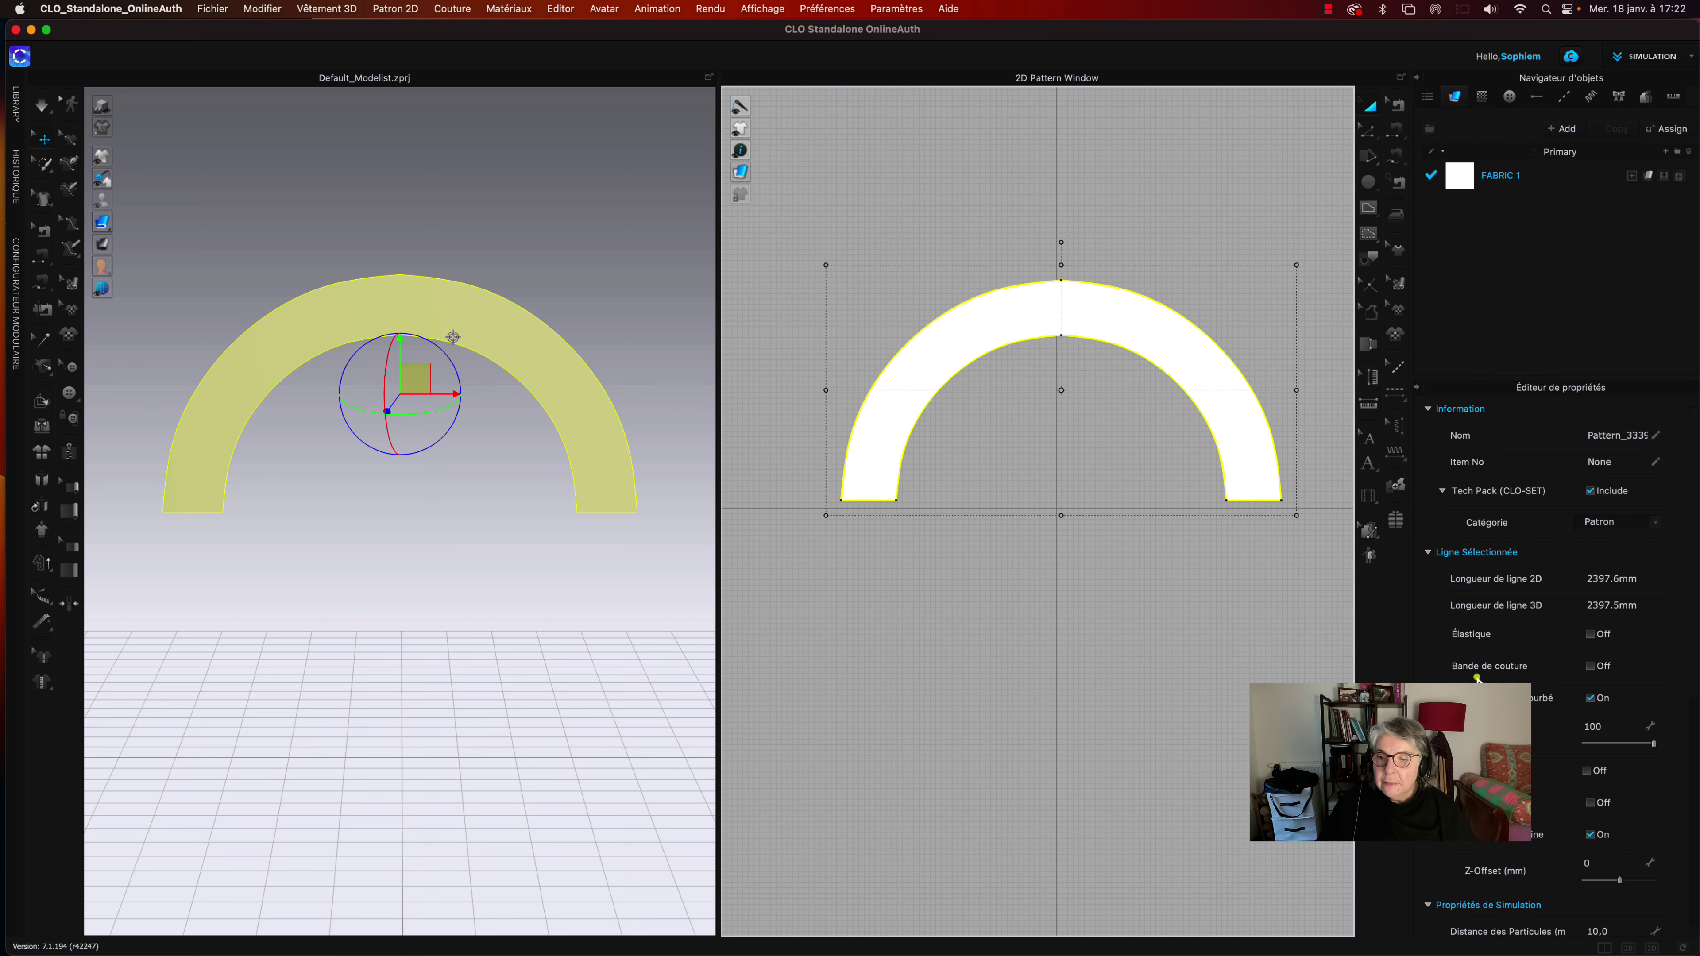
scroll(1501, 634, "down", 3)
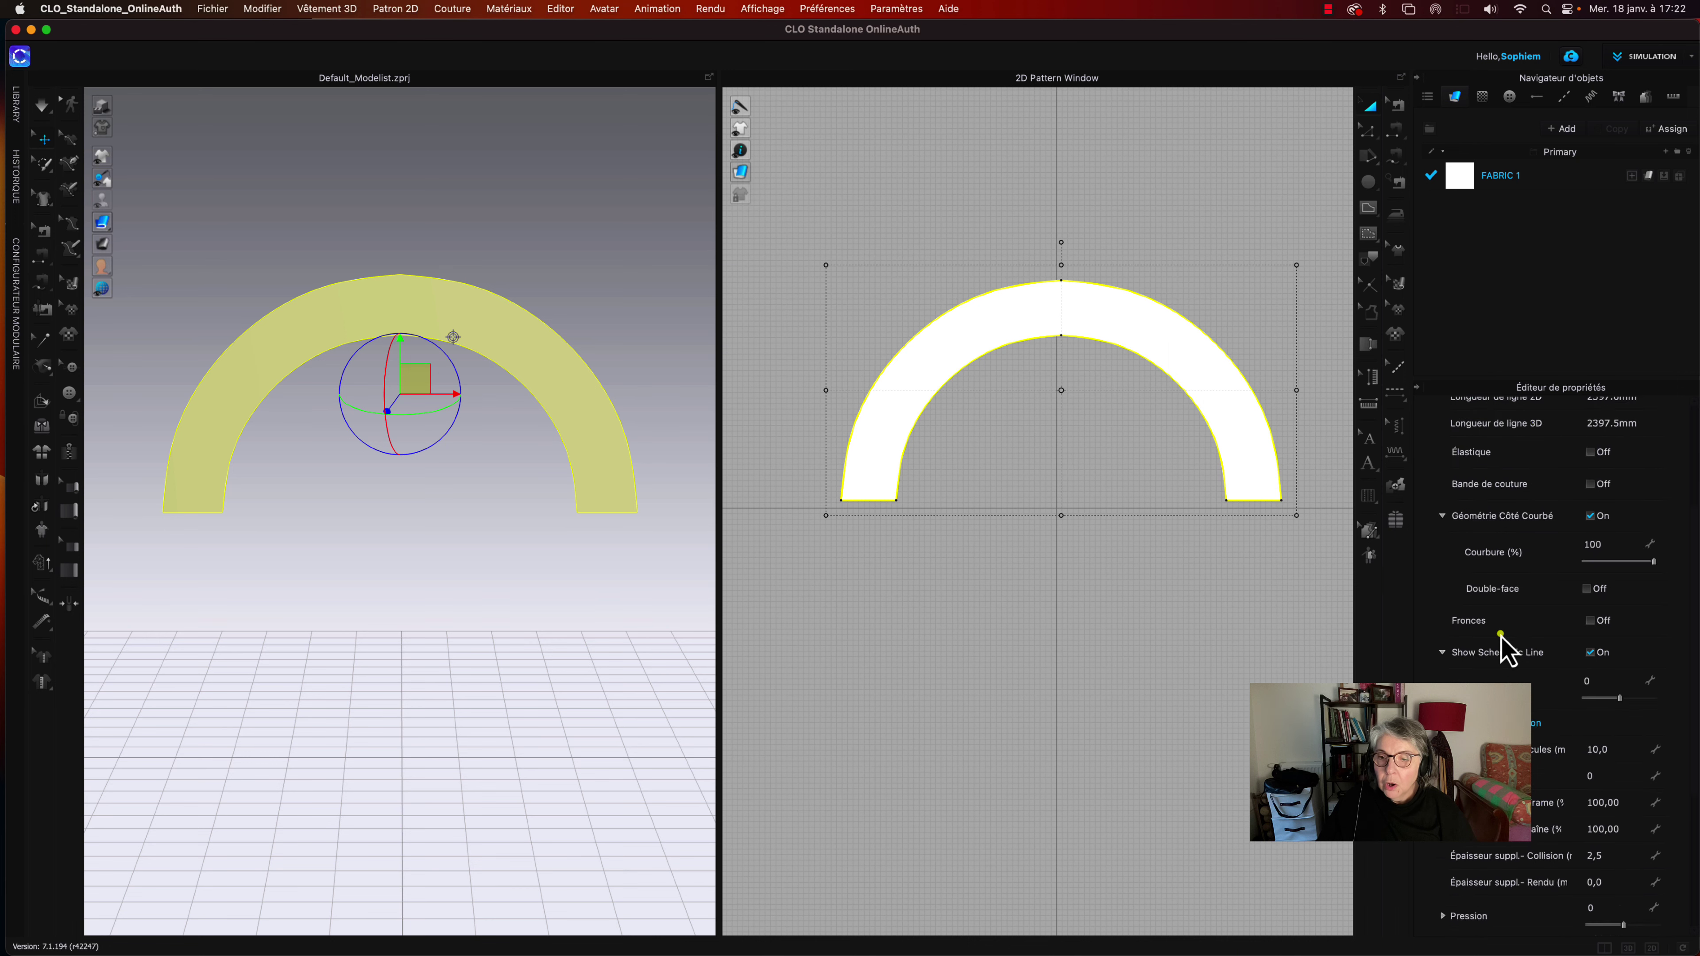
scroll(1501, 634, "down", 3)
scroll(1501, 634, "down", 3)
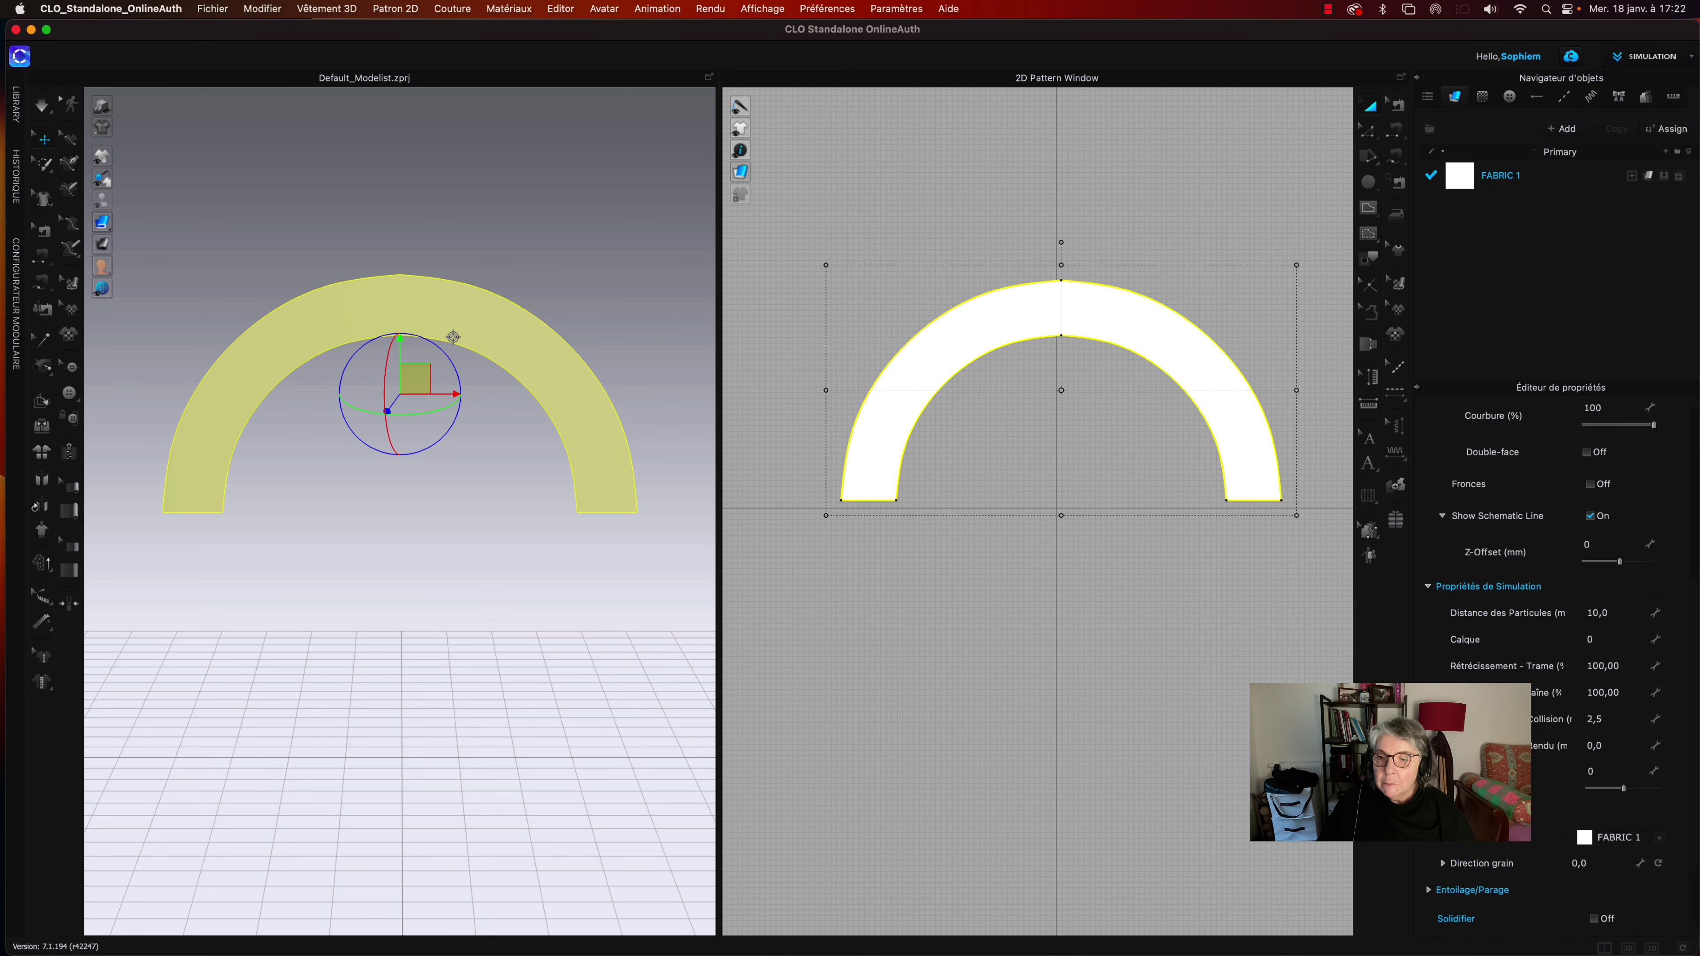
double_click(1630, 747)
type("50")
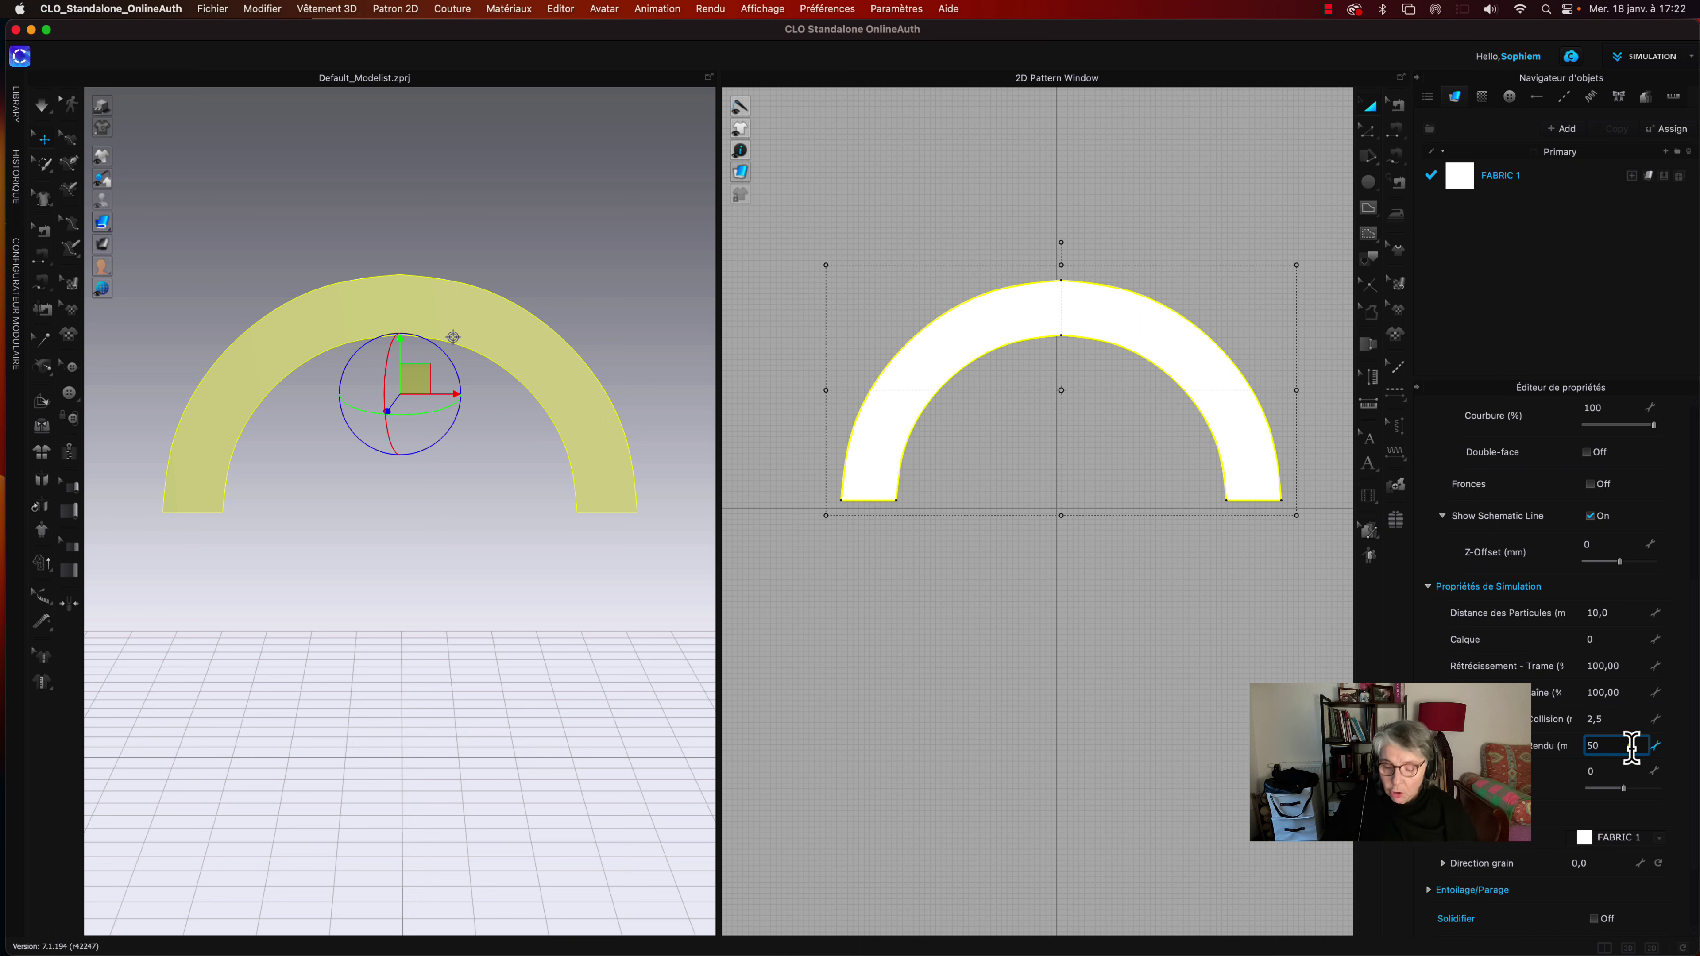
key("Return")
Switch the 3D camera to the 3/4 Droite view and zoom in on the arch.
right_click_drag(389, 596, 467, 593)
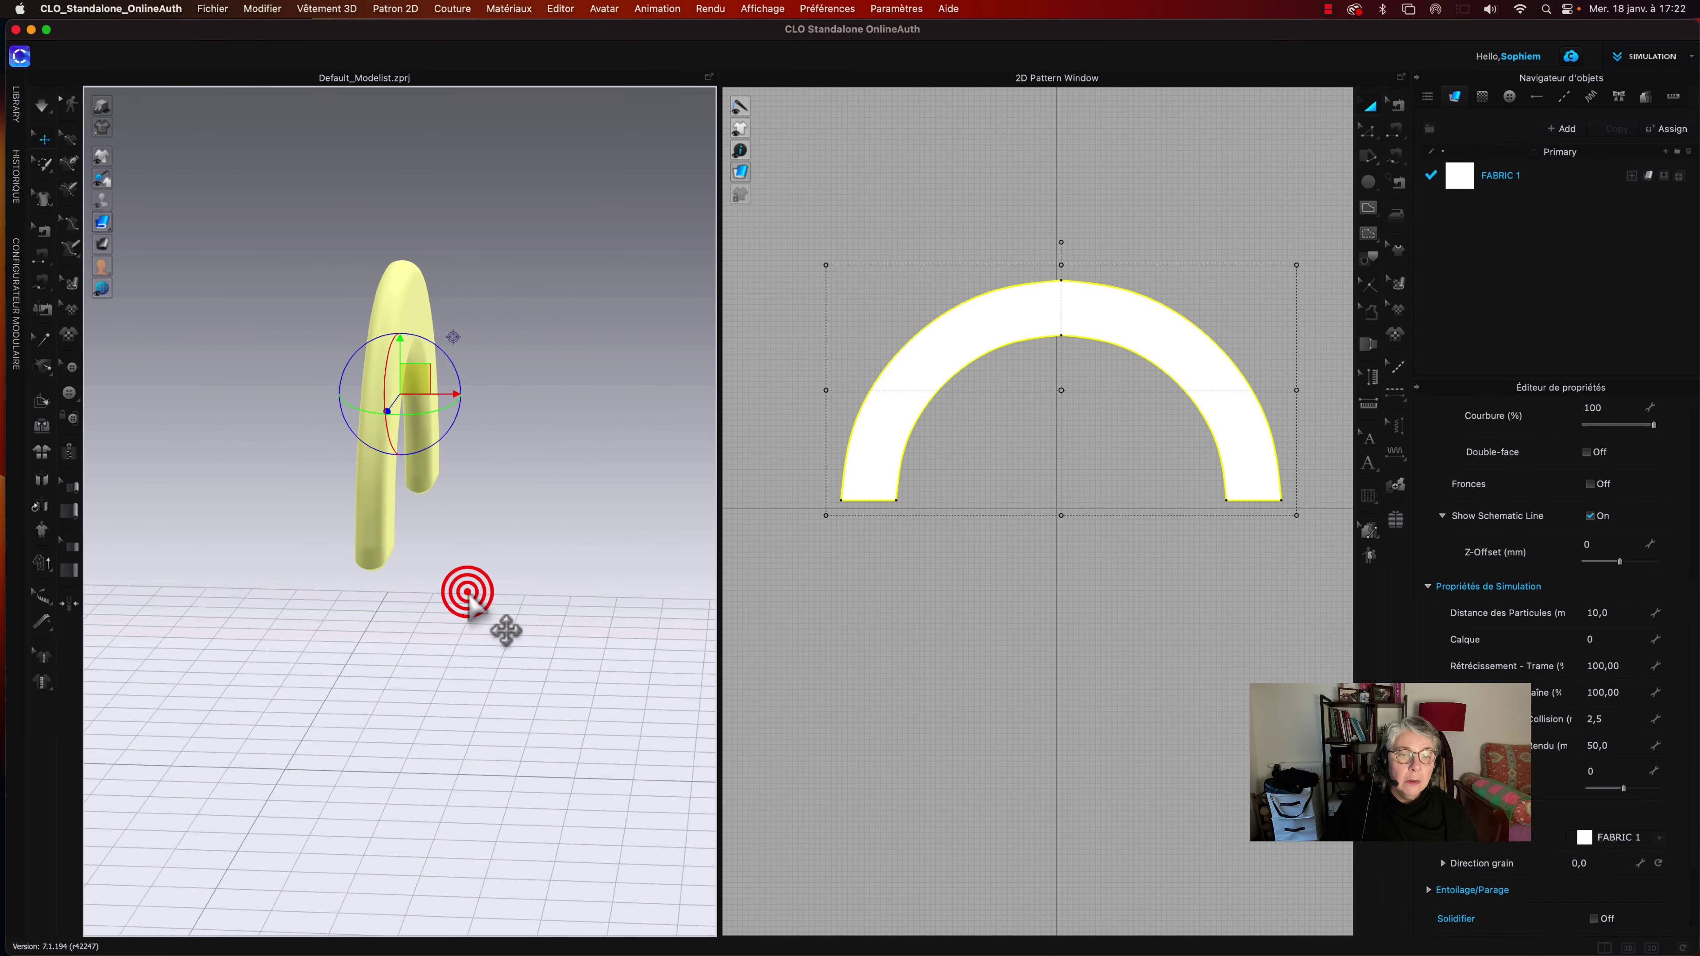
right_click(467, 593)
left_click(541, 669)
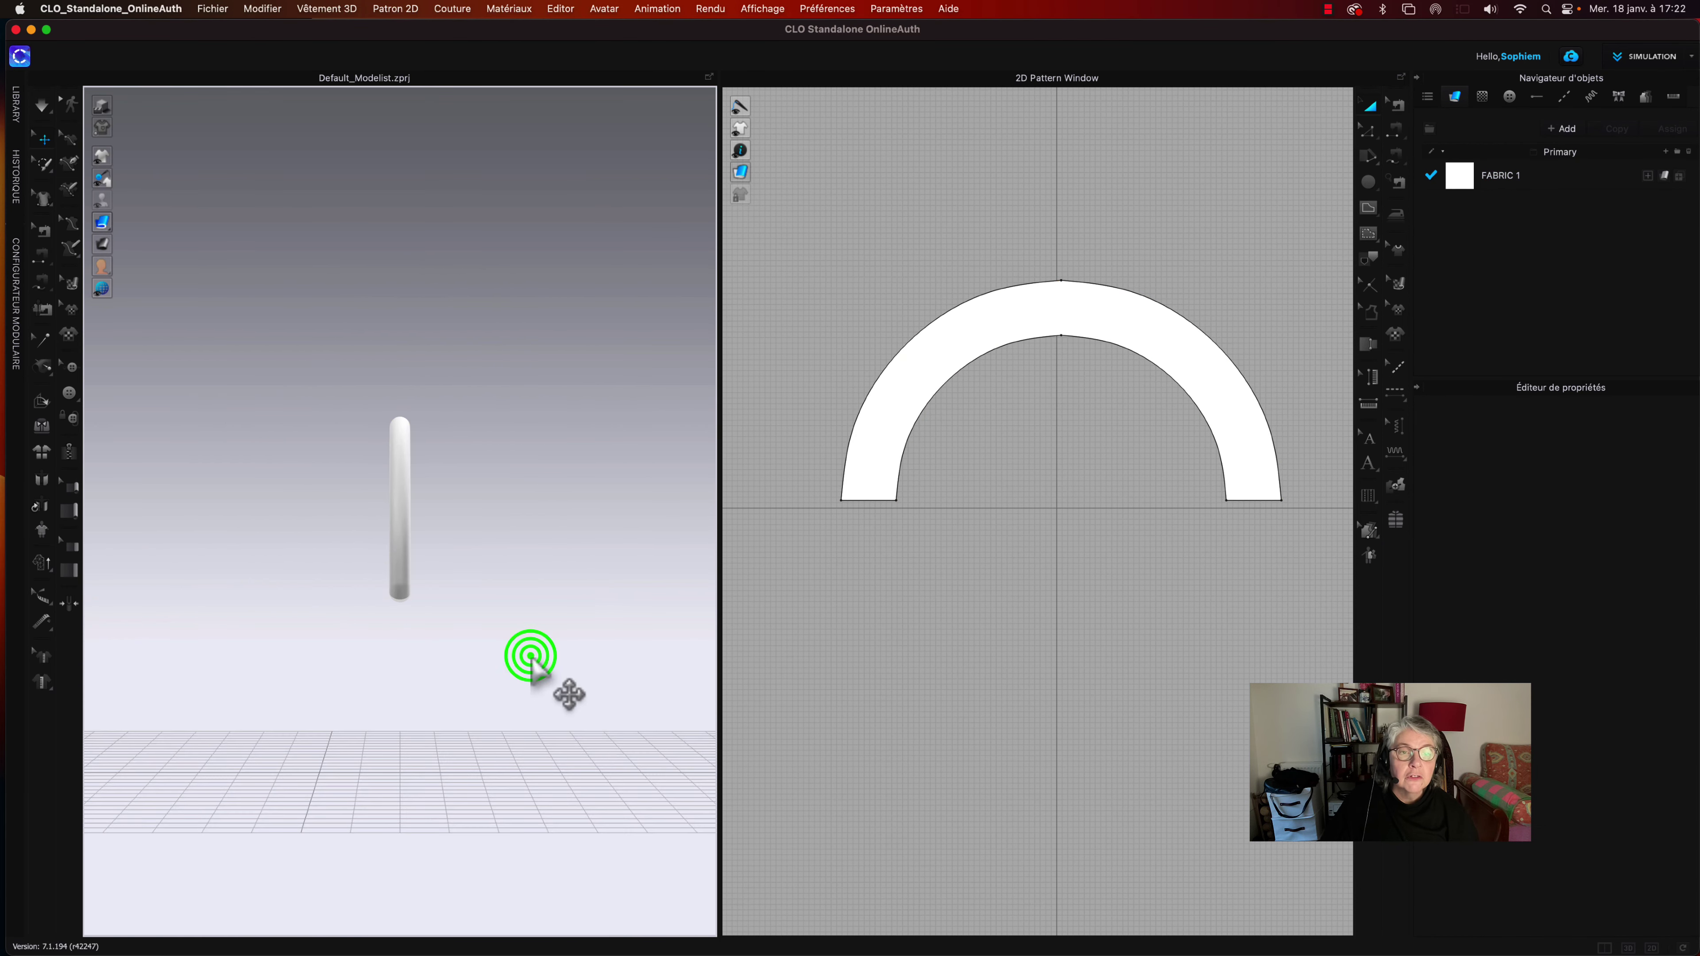
scroll(496, 609, "up", 2)
scroll(496, 608, "up", 2)
scroll(497, 609, "up", 2)
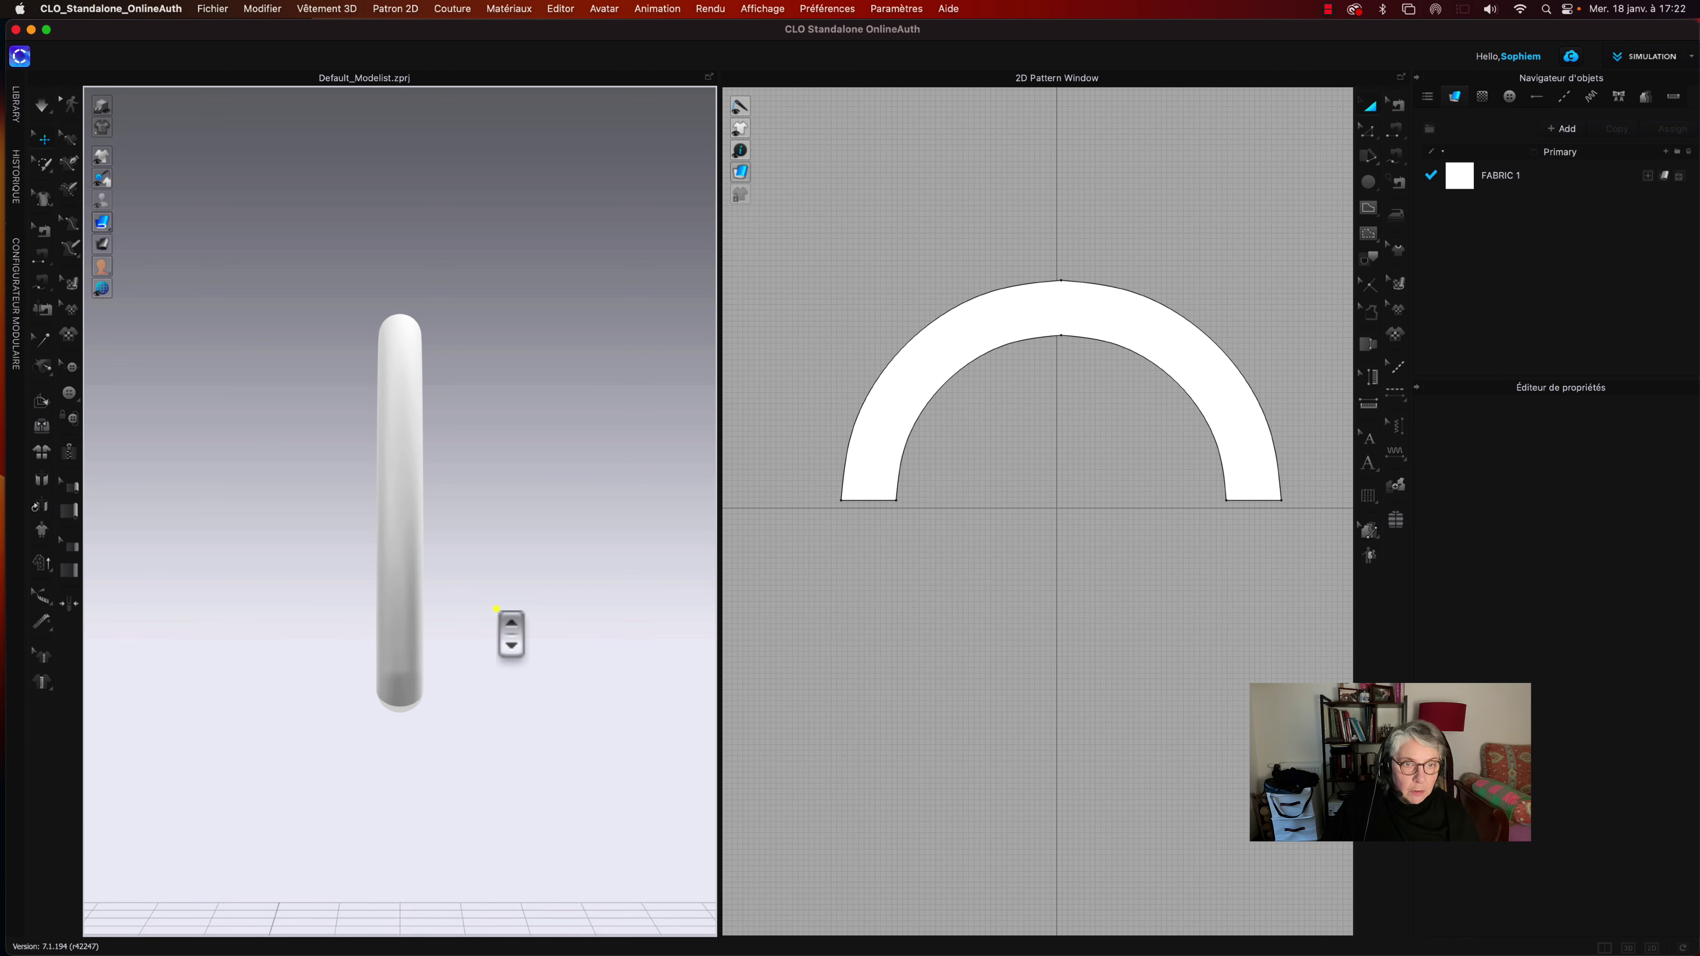
Change the arch's Épaisseur suppl. Rendu to 80 mm and orbit to check it.
left_click(1131, 326)
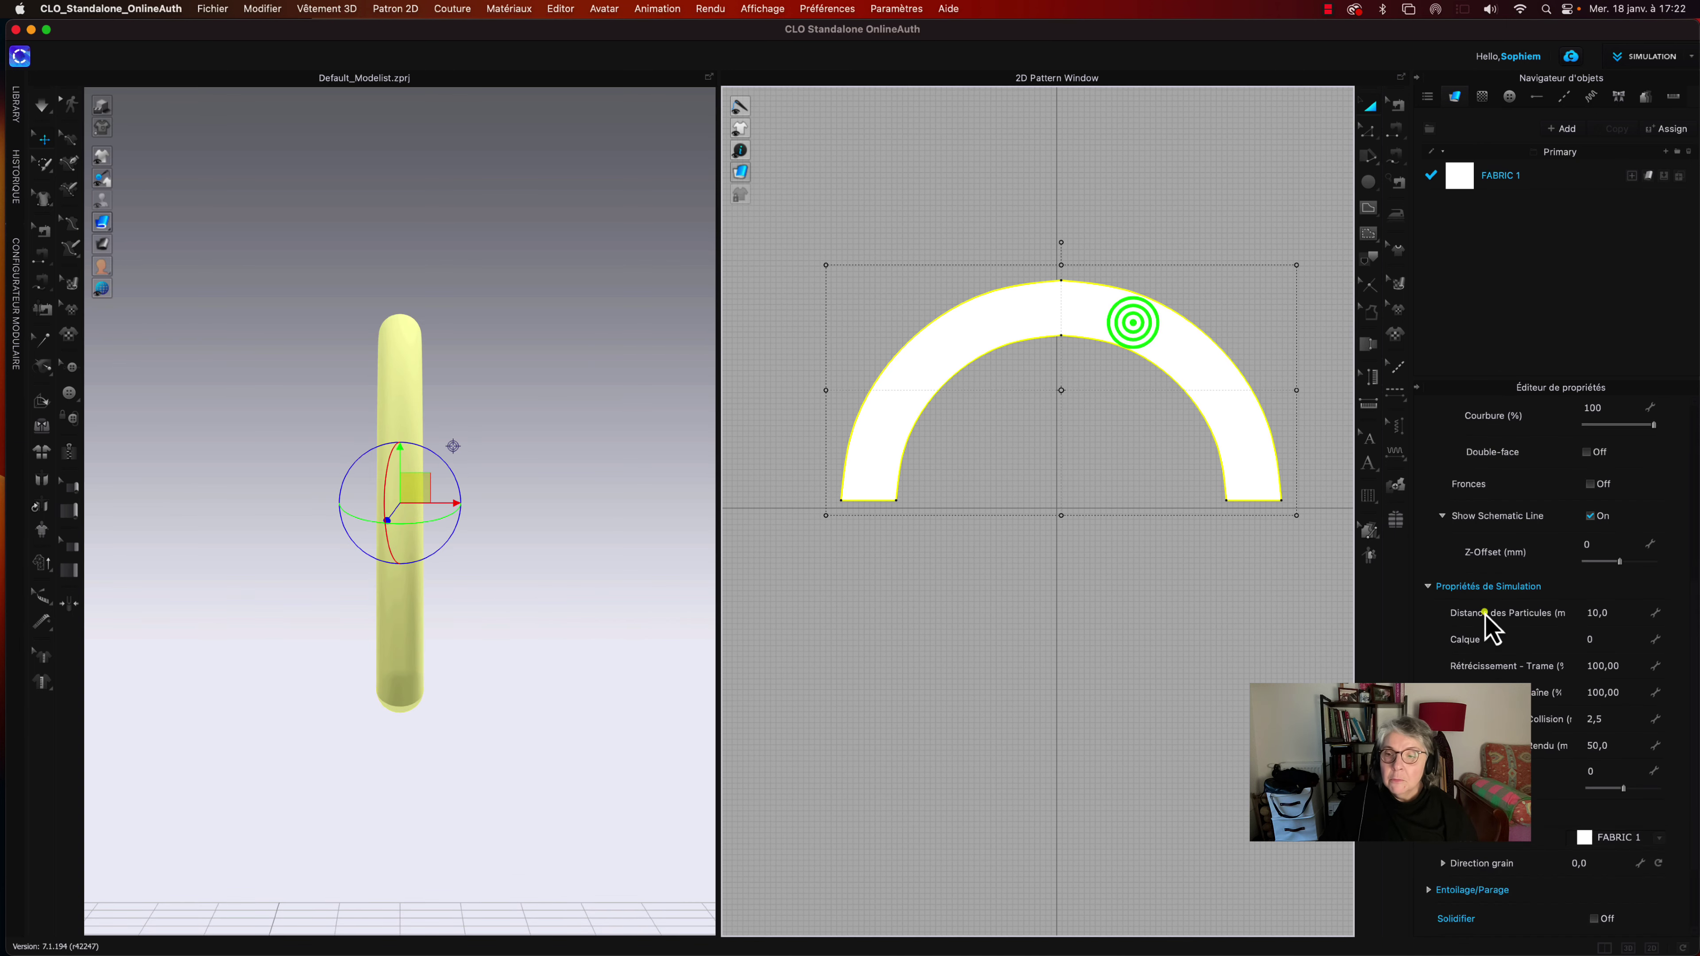
left_click(1622, 744)
type("80")
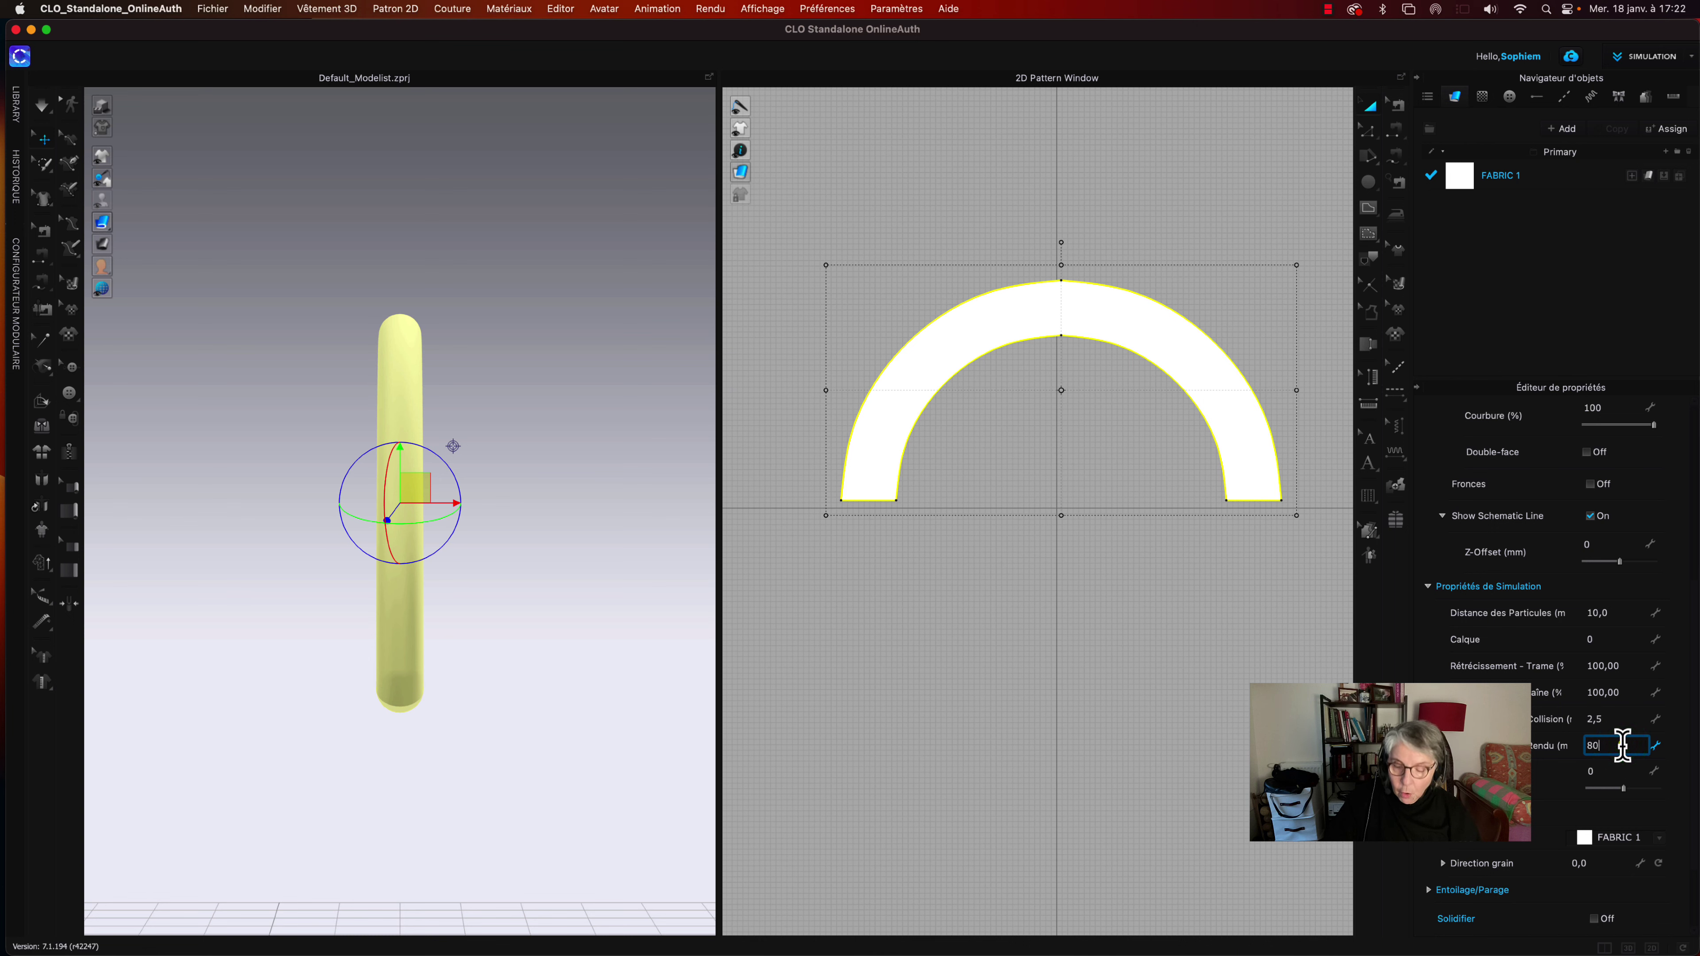
left_click(1622, 744)
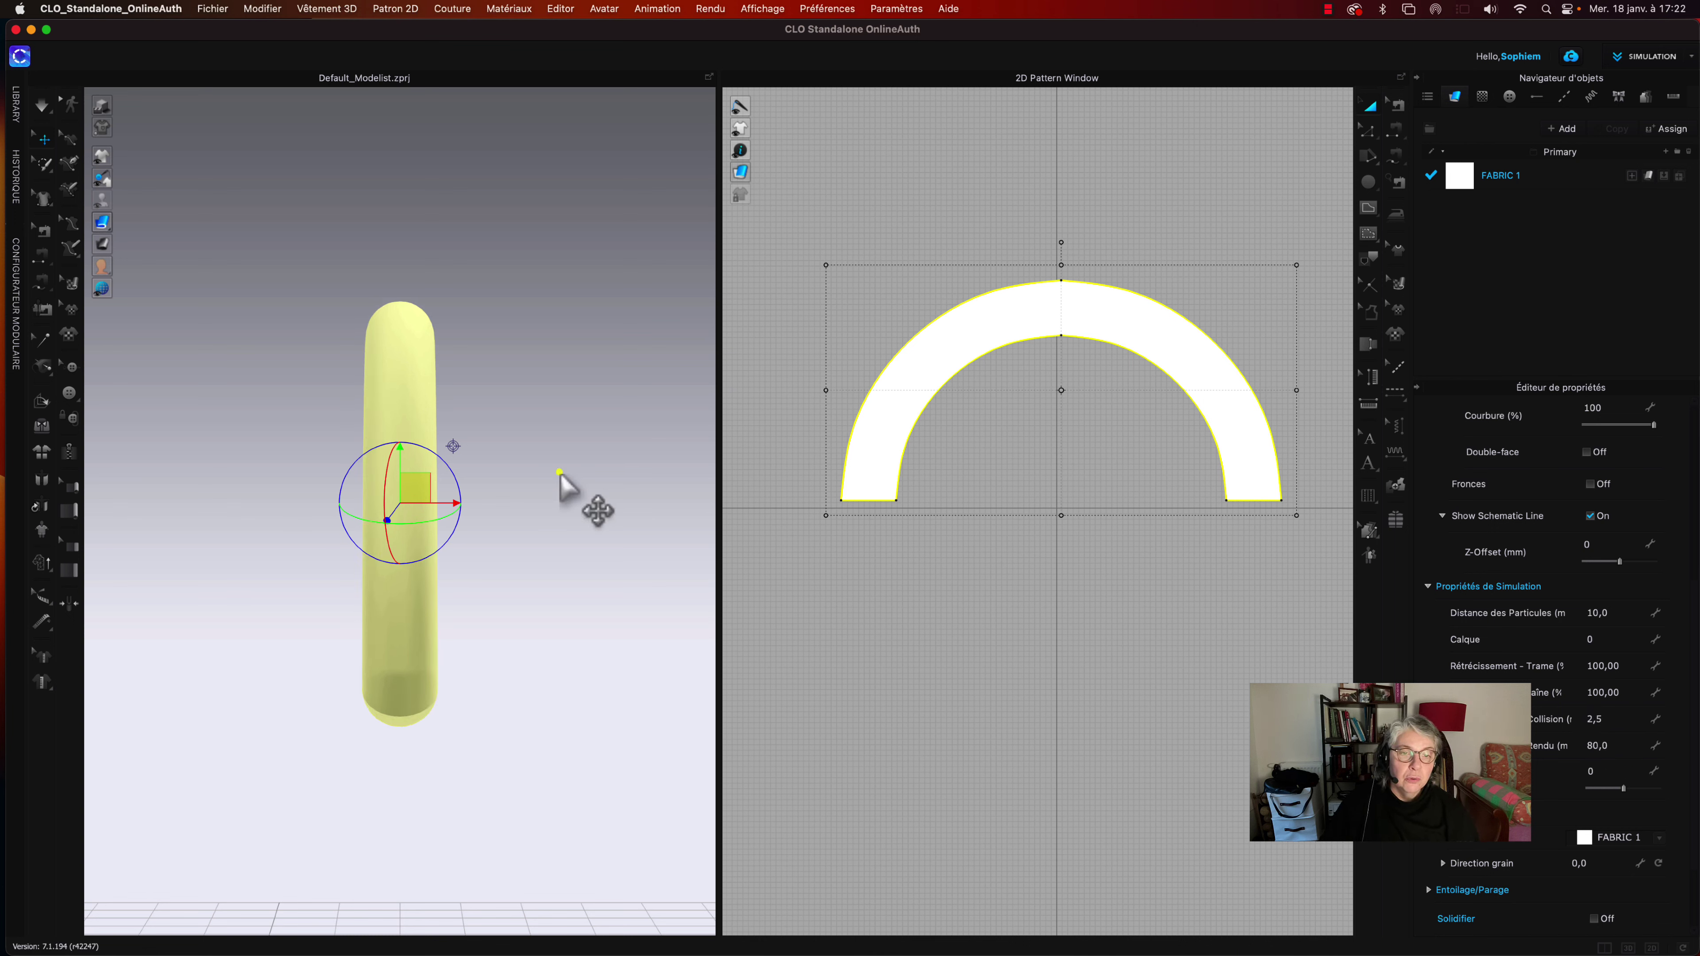
mouse_move(493, 531)
right_mouse_down()
mouse_move(500, 551)
mouse_move(470, 558)
mouse_move(333, 564)
mouse_move(406, 532)
mouse_move(440, 561)
right_mouse_up()
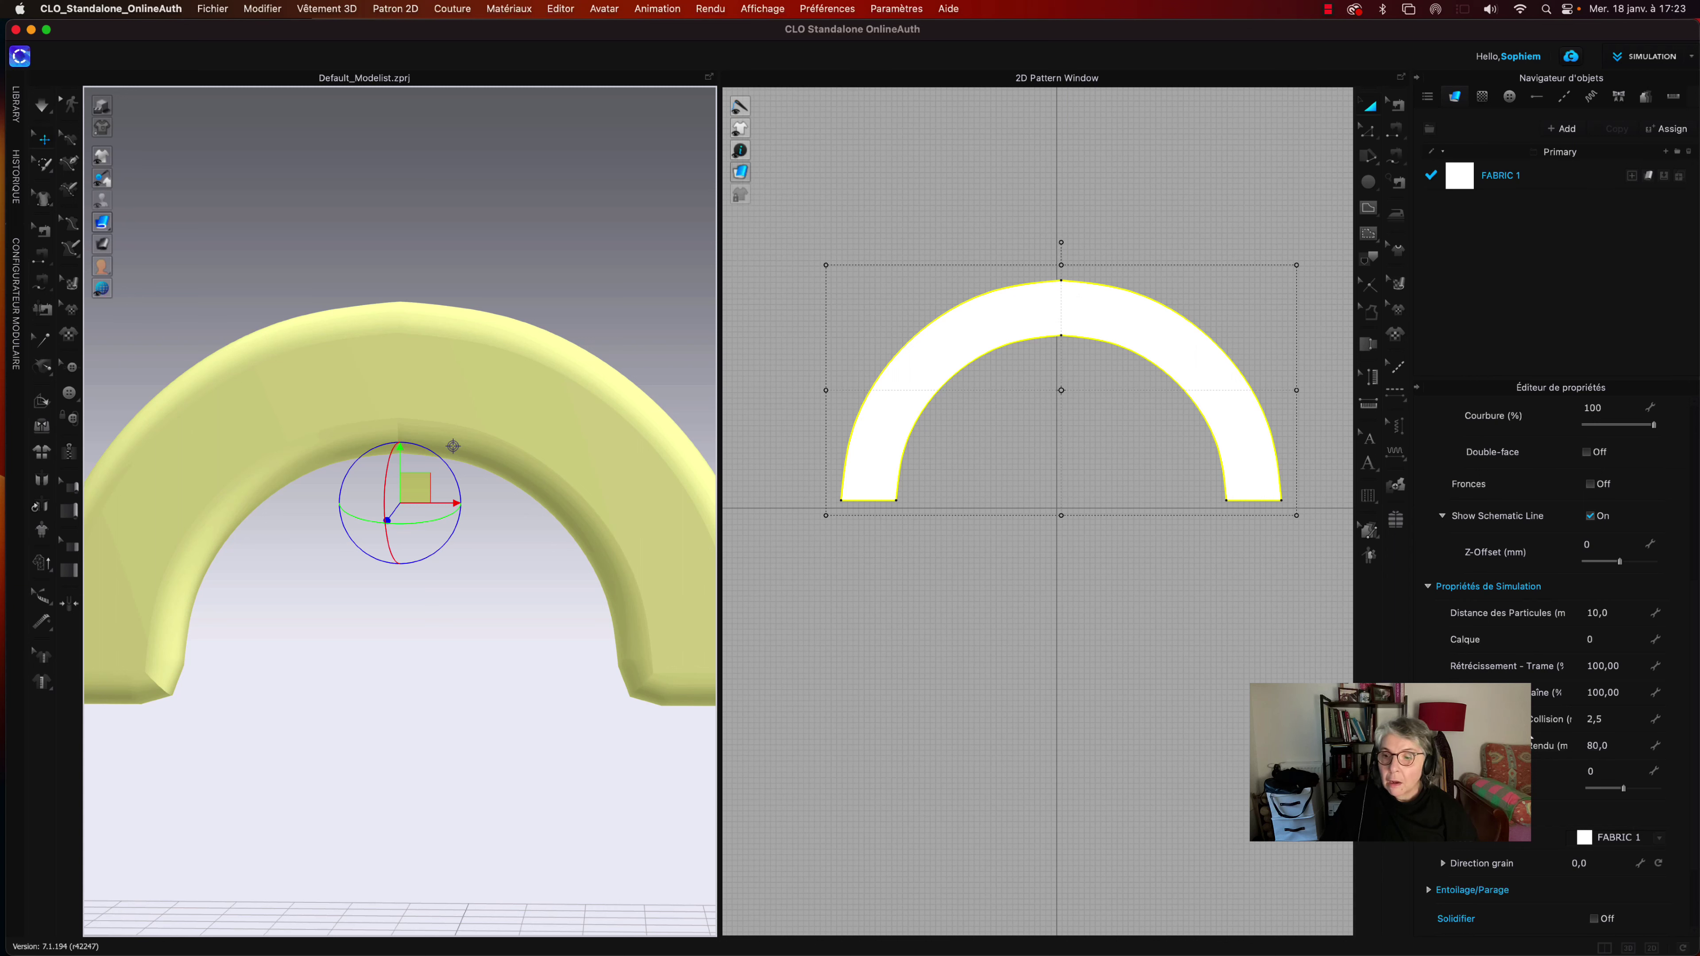
Raise the rendered thickness to 100 mm and orbit around the arch to inspect it.
left_click(1633, 742)
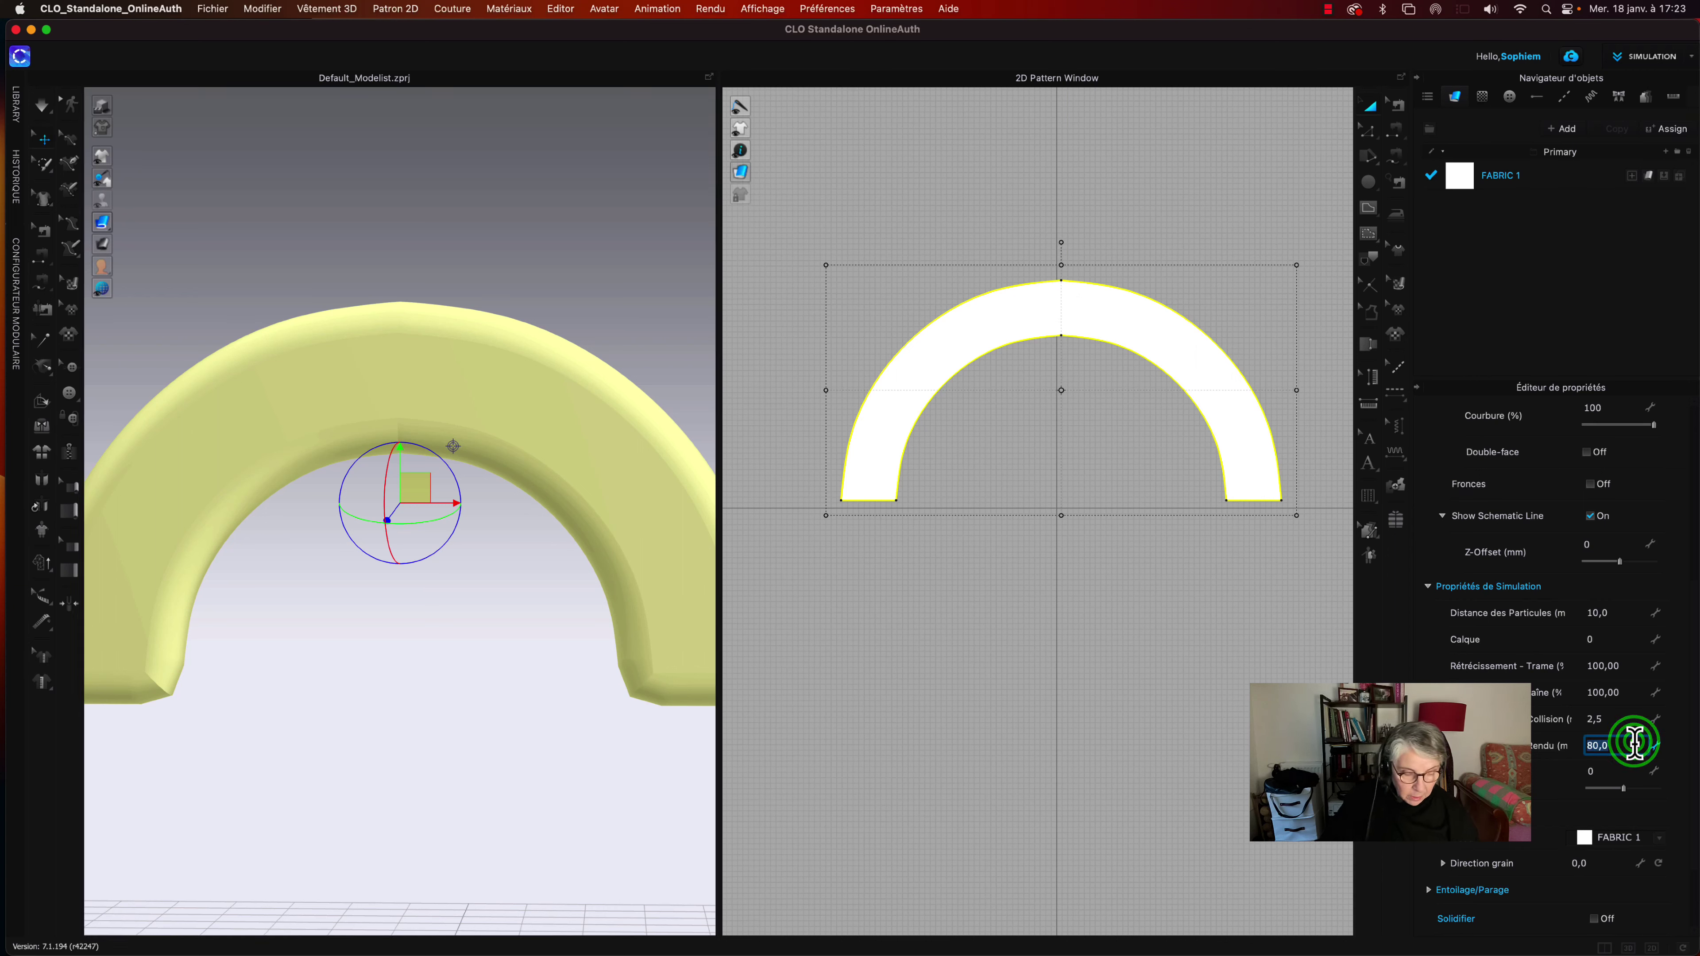
type("1")
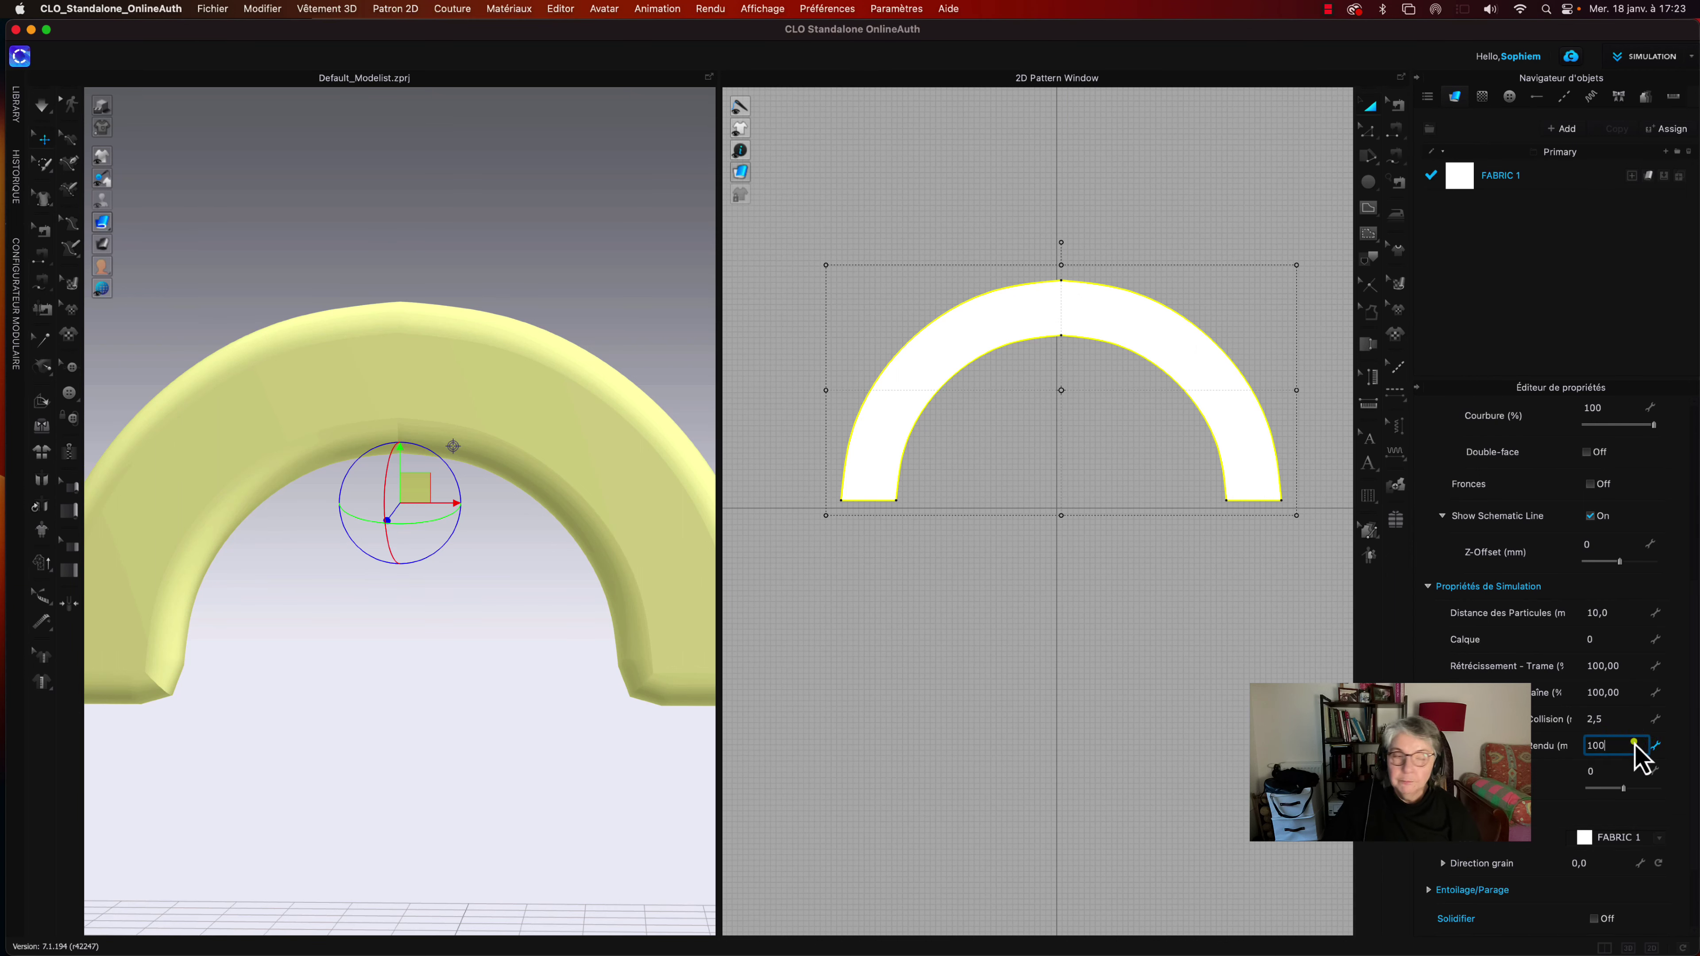
key("Return")
right_click_drag(498, 665, 579, 671)
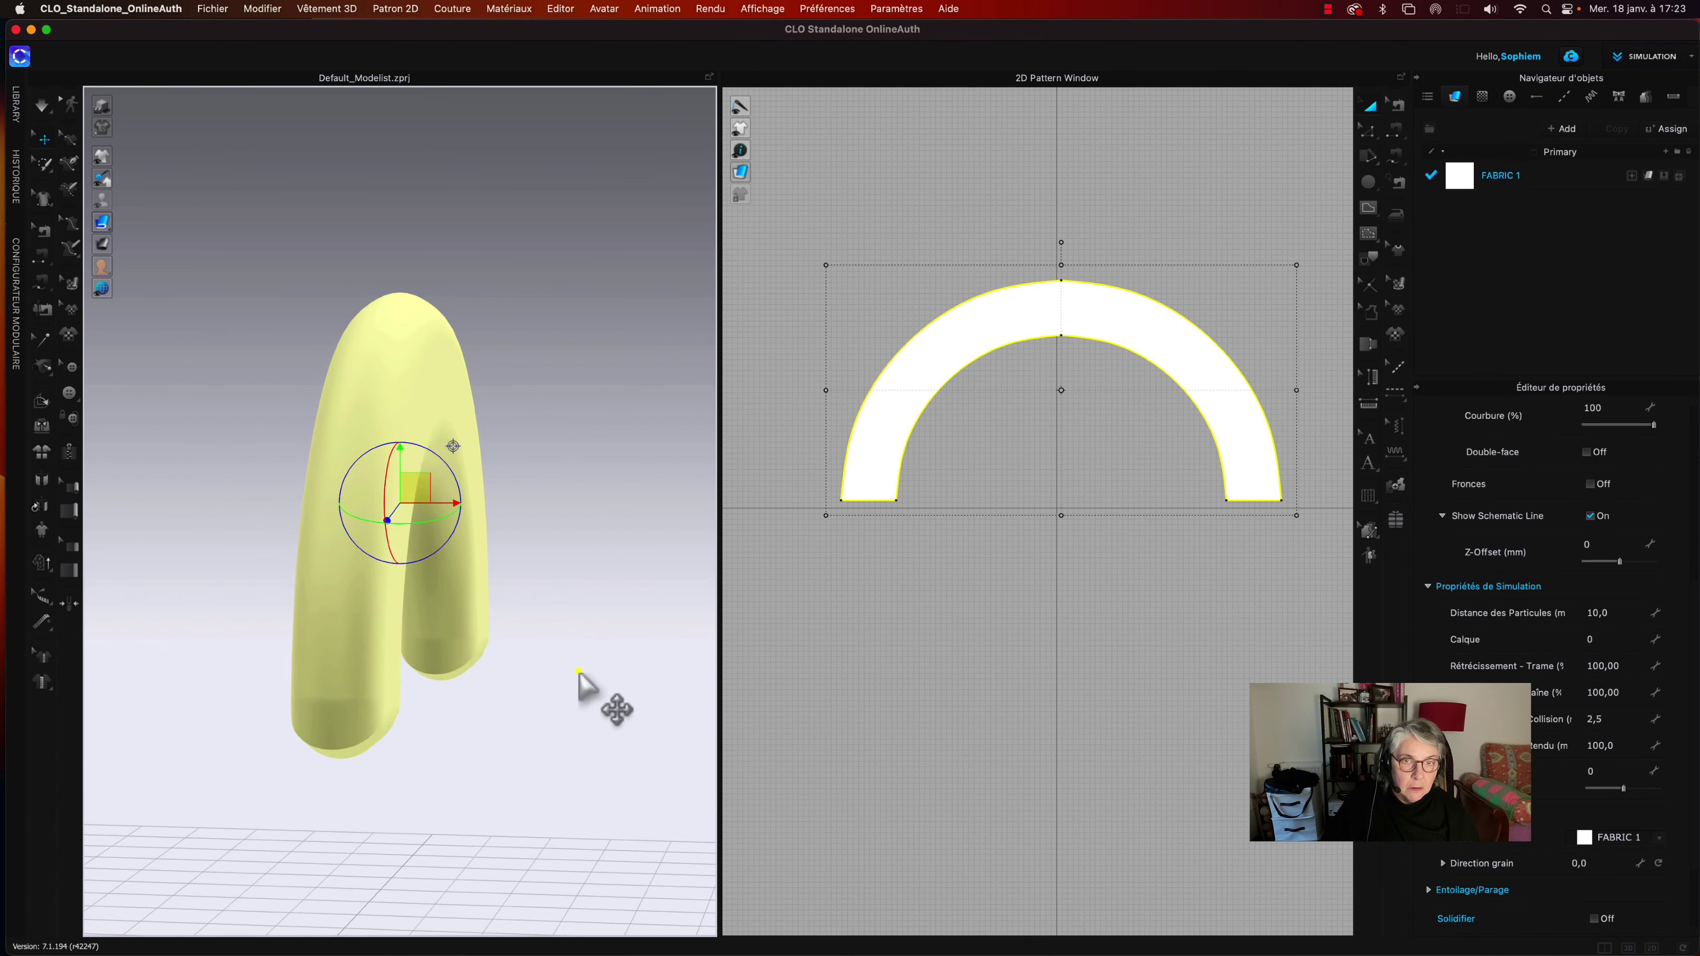
left_click(788, 655)
mouse_move(679, 467)
right_mouse_down()
mouse_move(580, 495)
mouse_move(599, 482)
right_mouse_up()
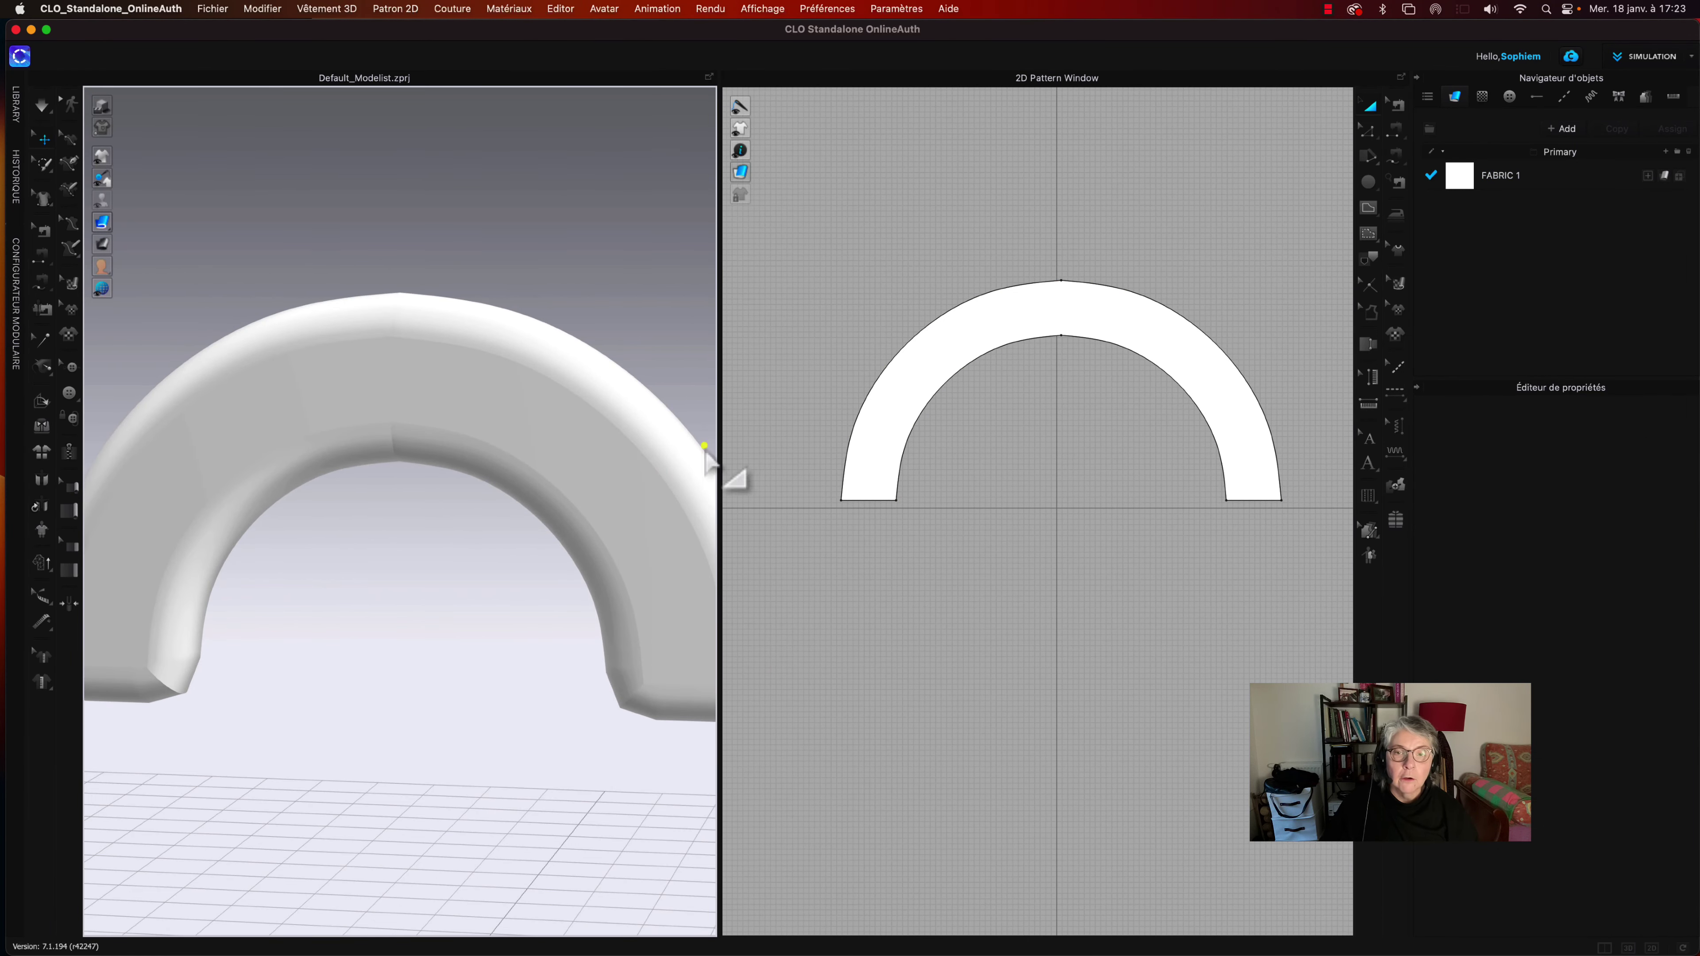
Shorten the arch's left bottom end edge to 50 mm with Changer la longueur.
left_click(945, 343)
left_click(1000, 451)
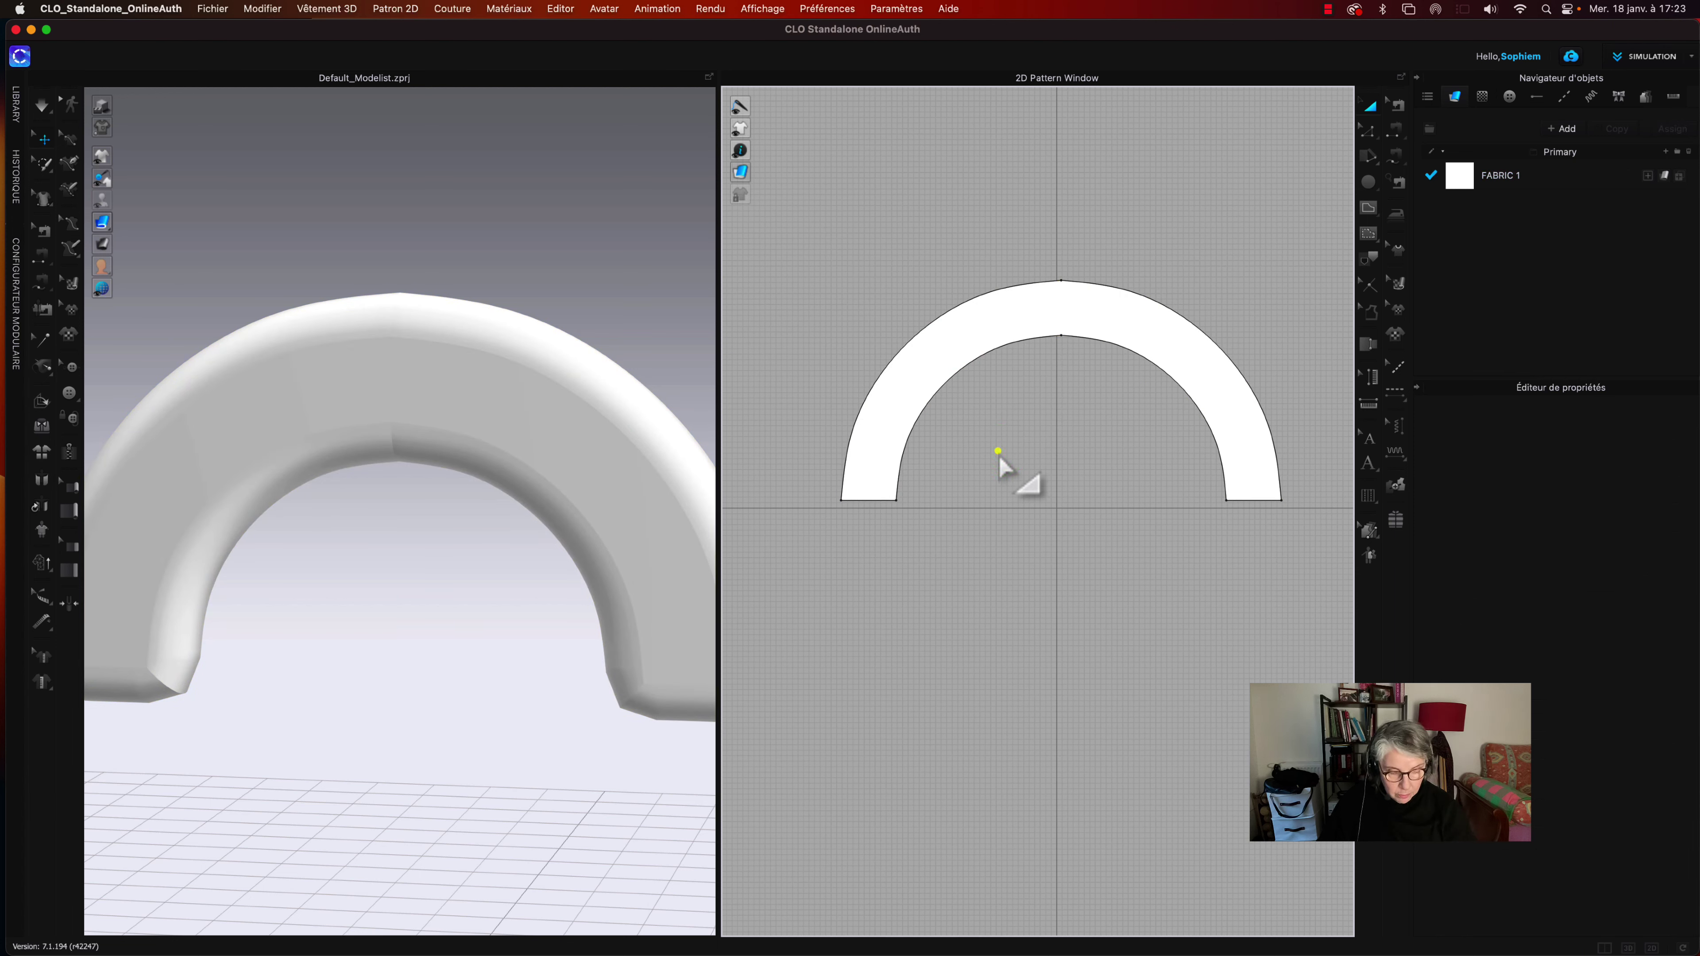
left_click(884, 501)
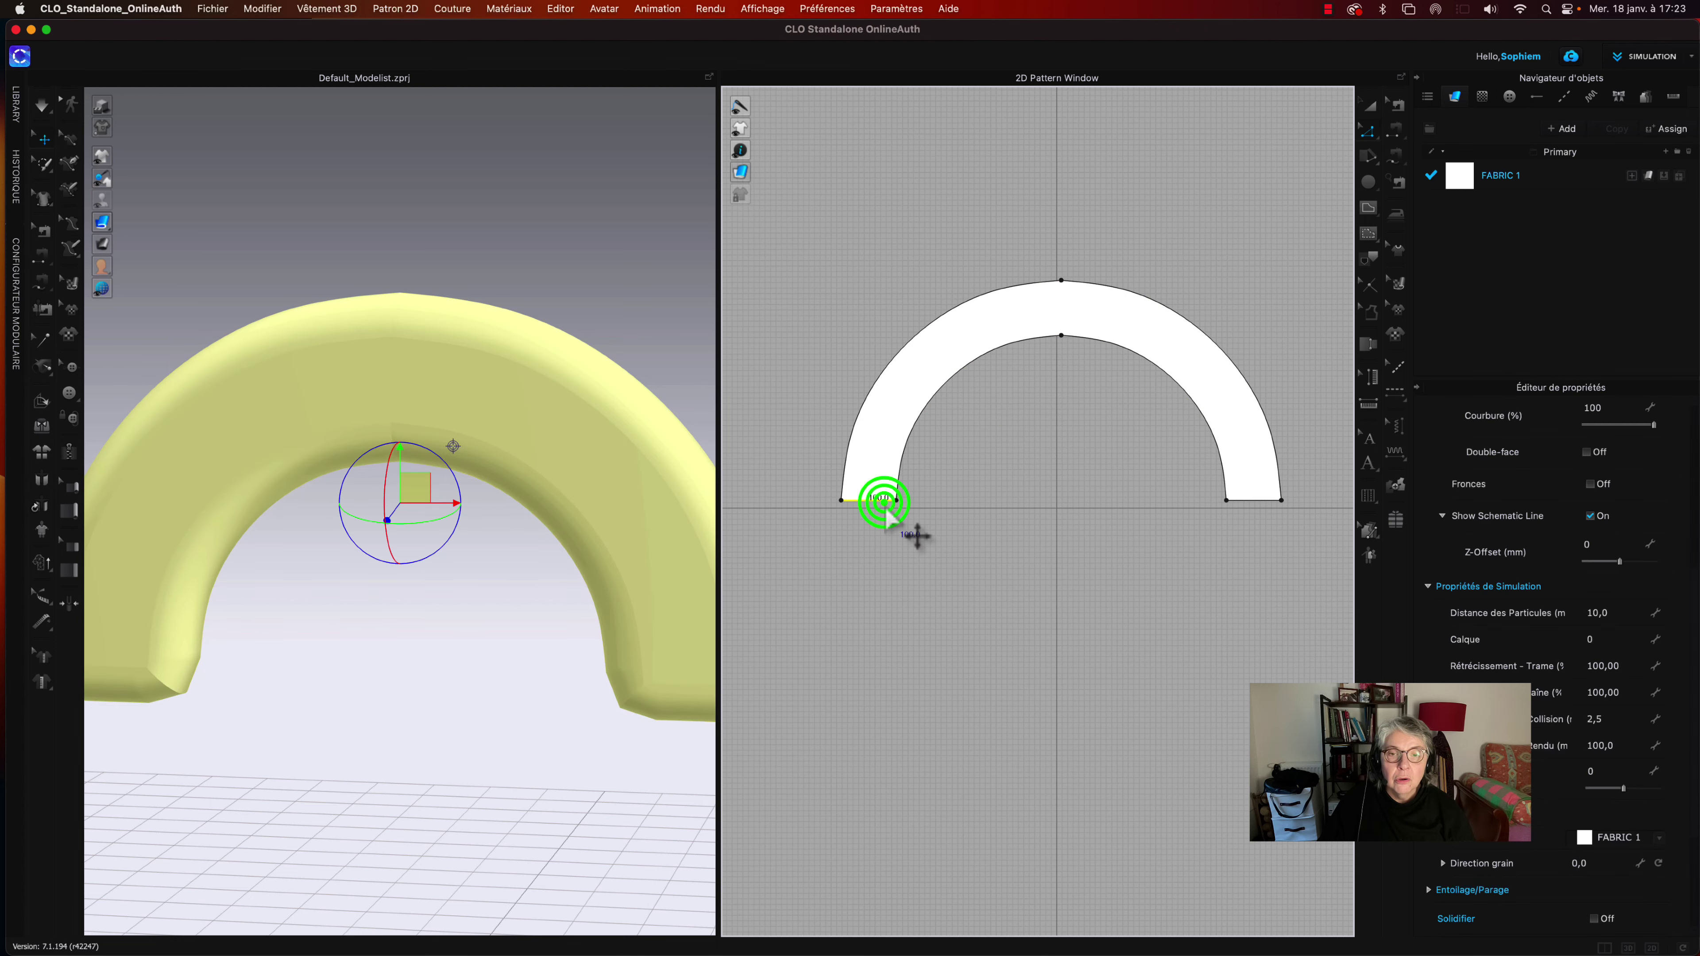
right_click(884, 501)
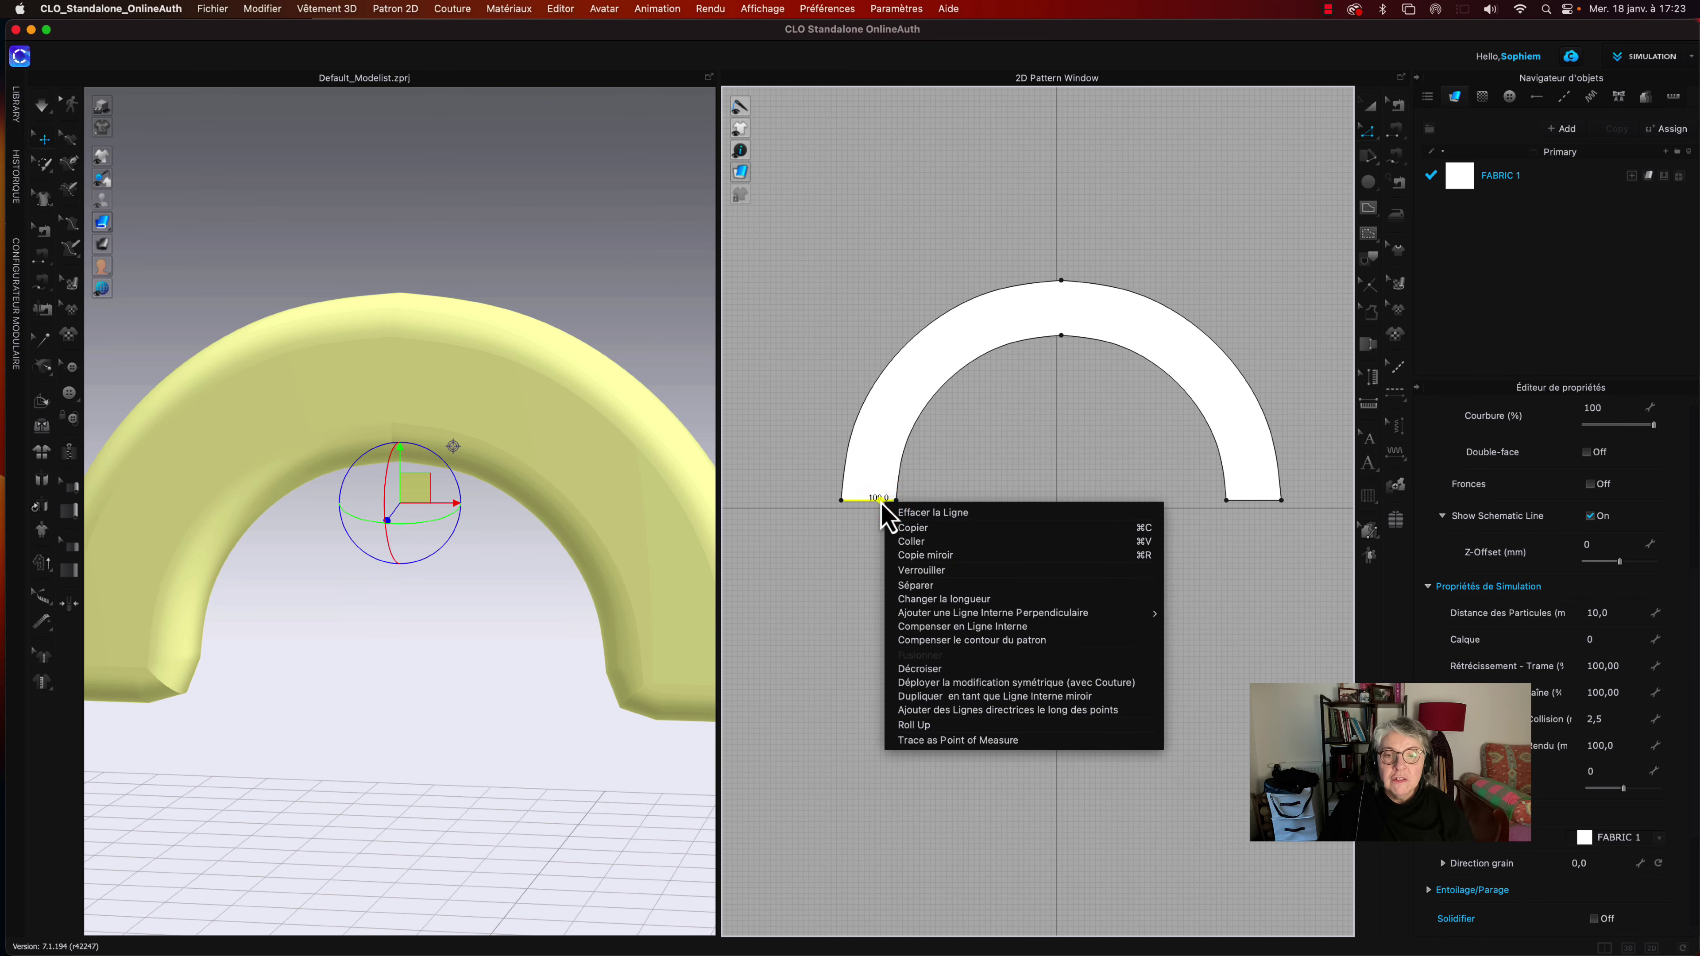
left_click(941, 600)
type("50")
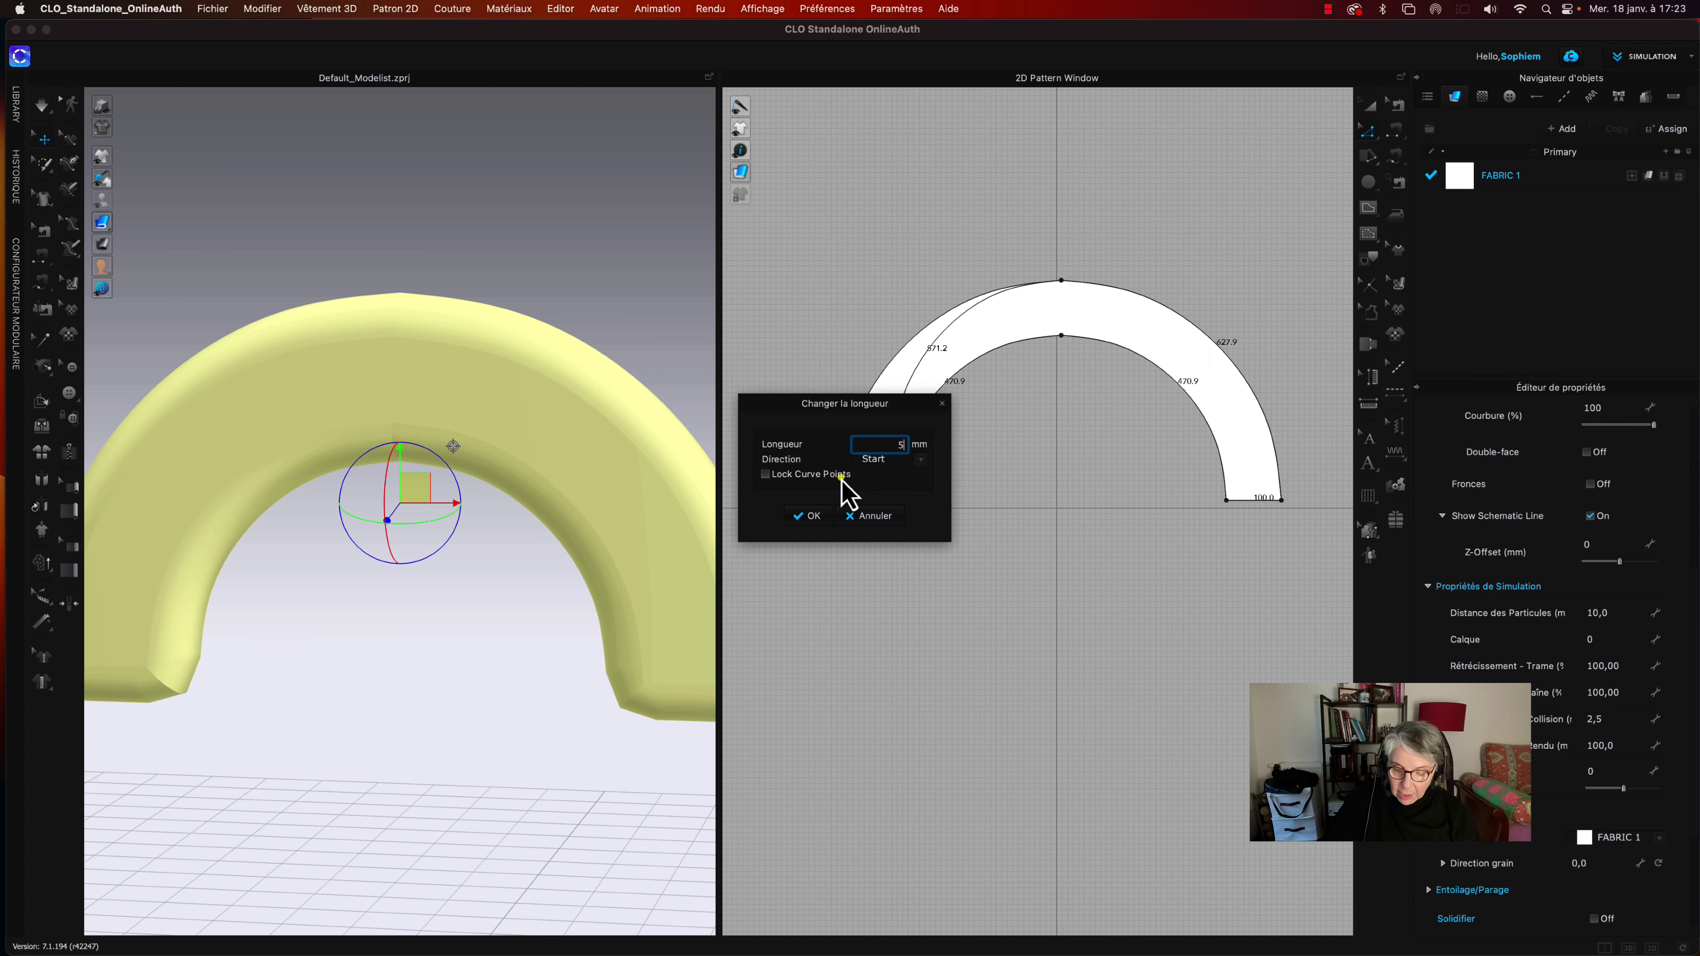
left_click(812, 515)
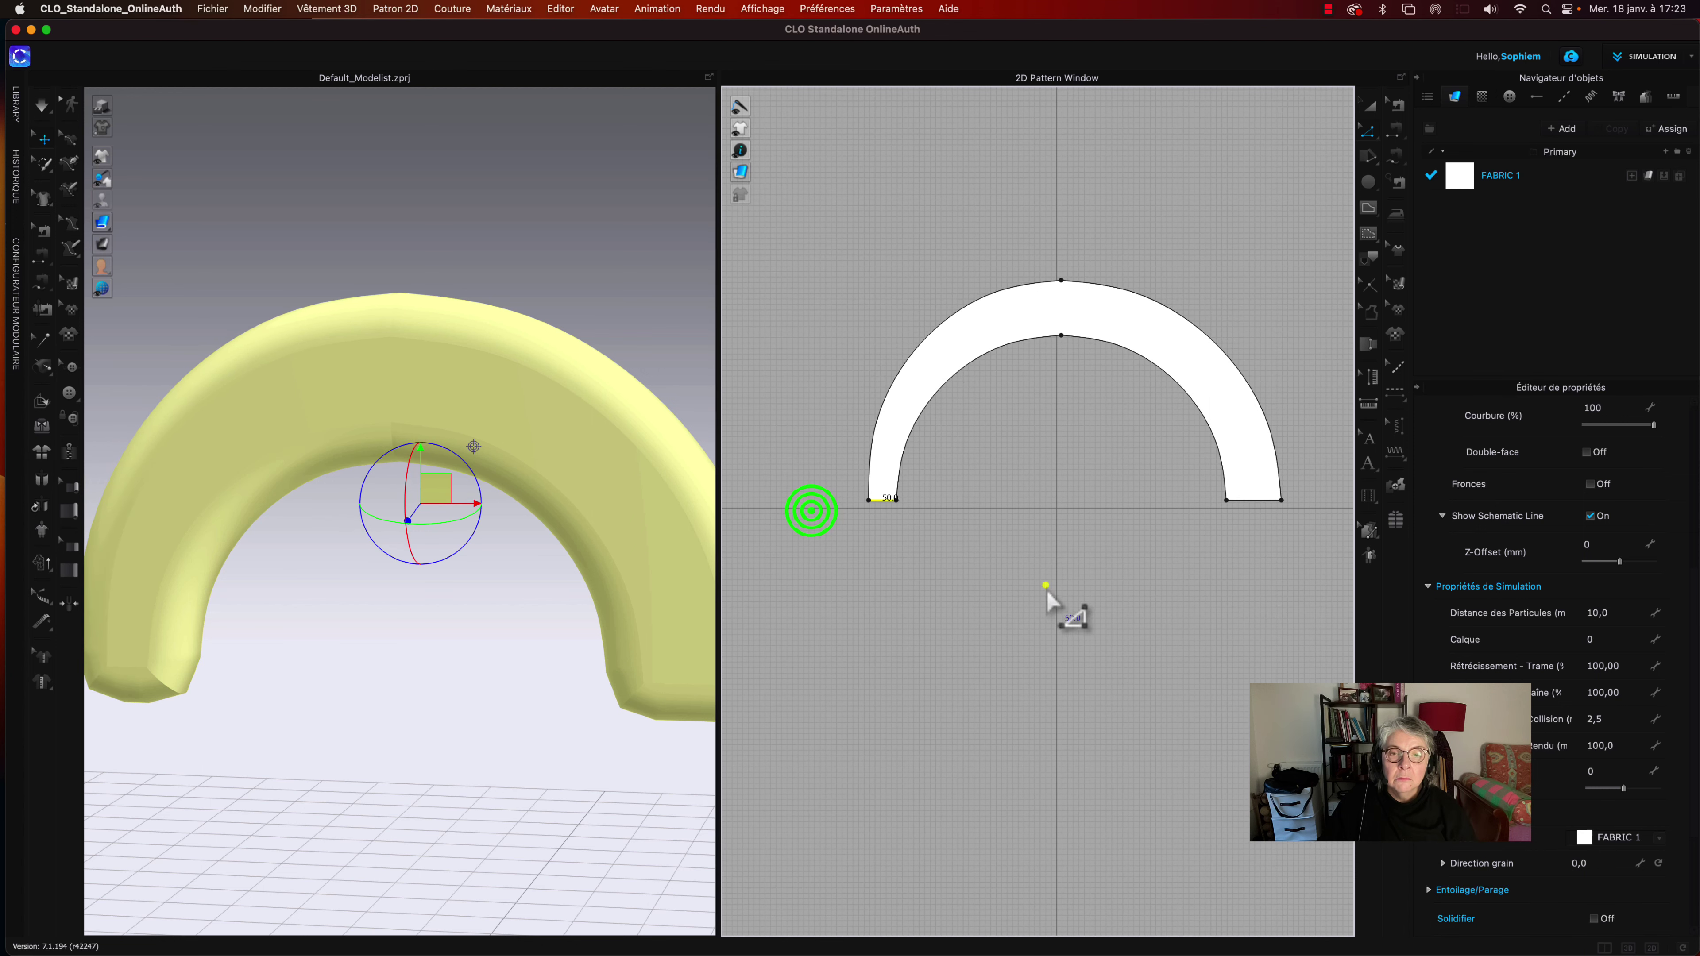
Shorten the right bottom end edge to 50 mm with Direction set to End.
right_click(1263, 507)
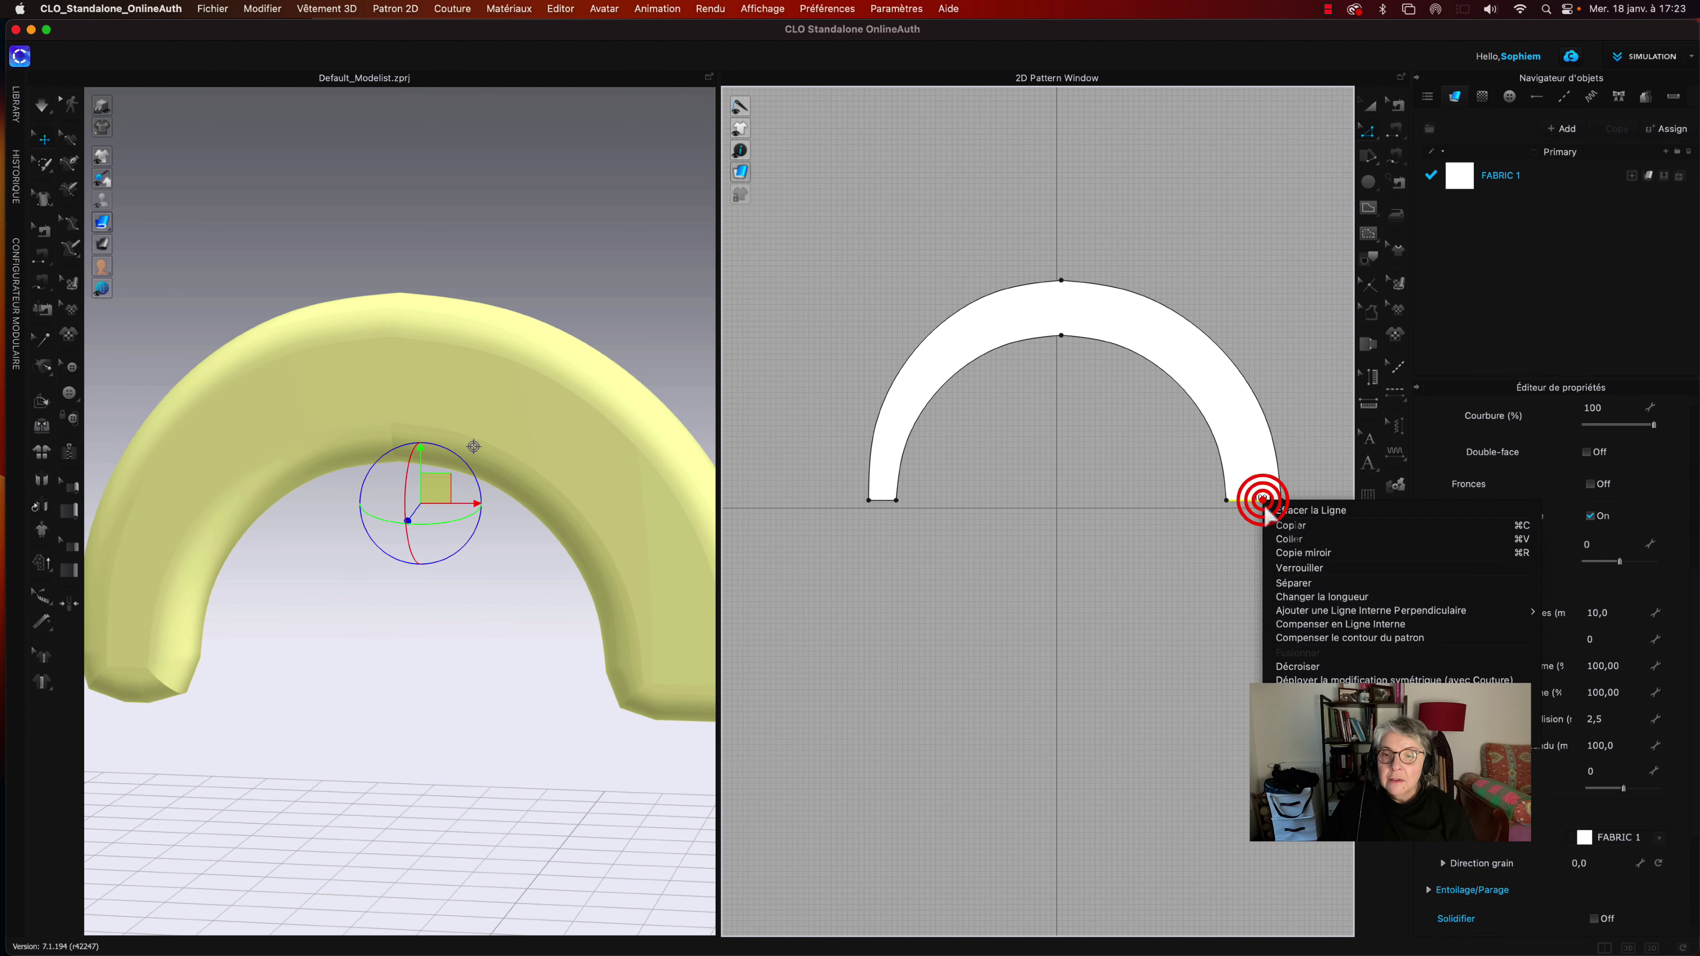
left_click(1325, 597)
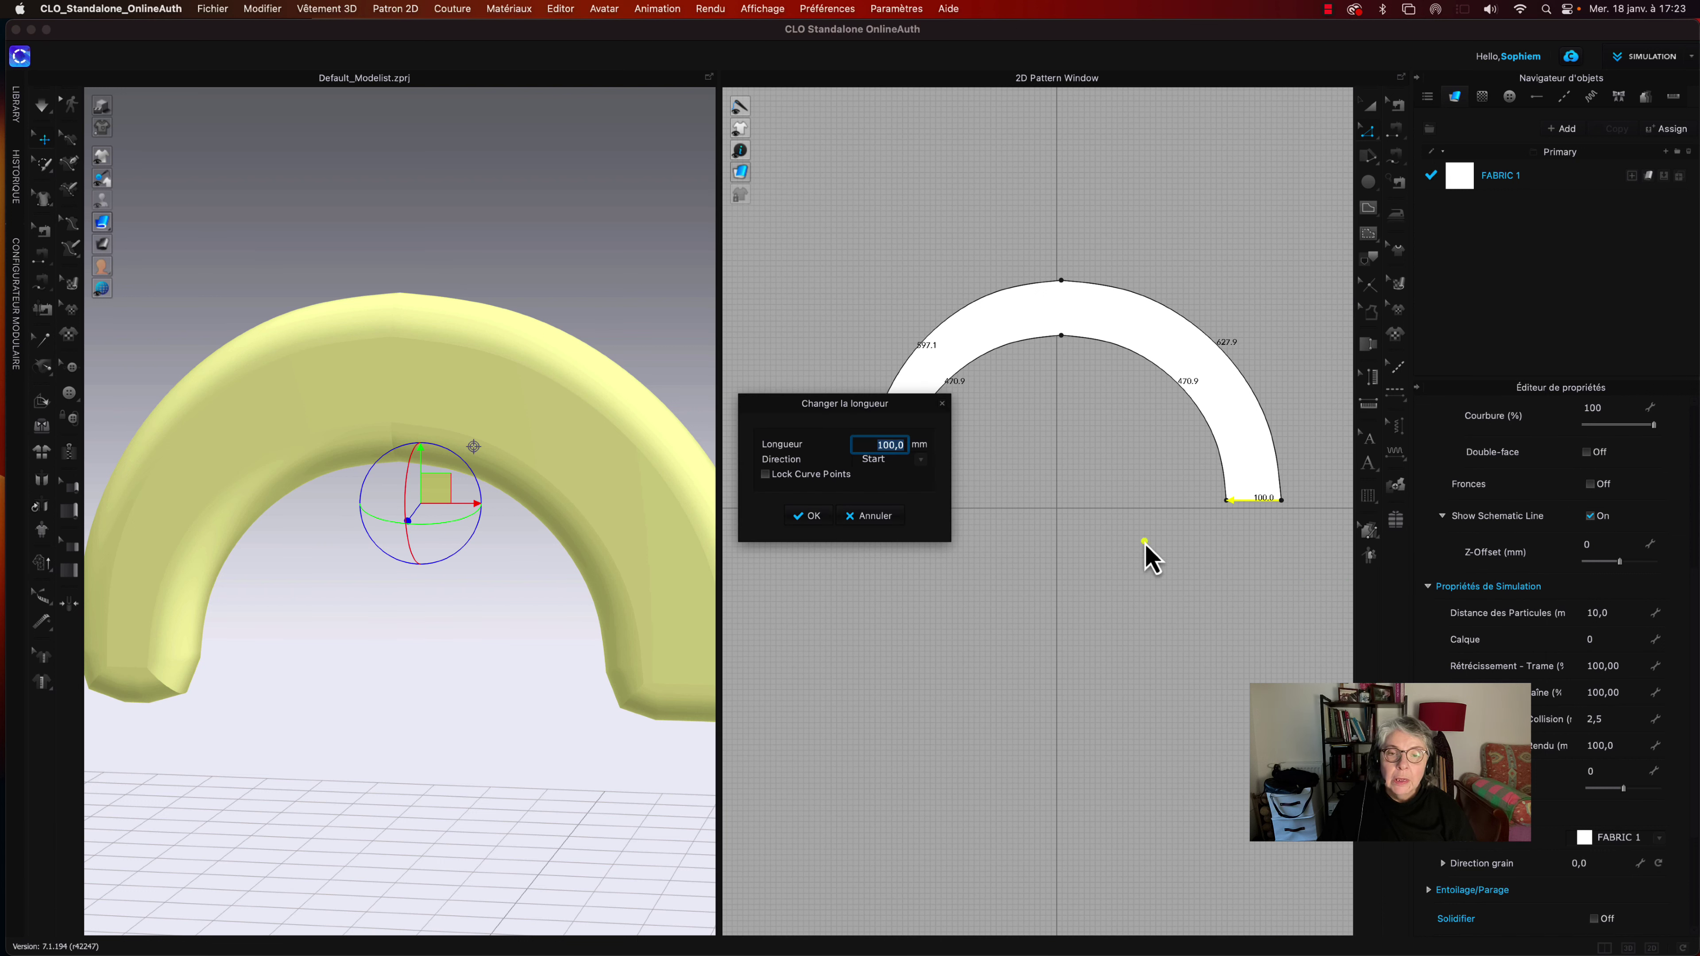
left_click(919, 459)
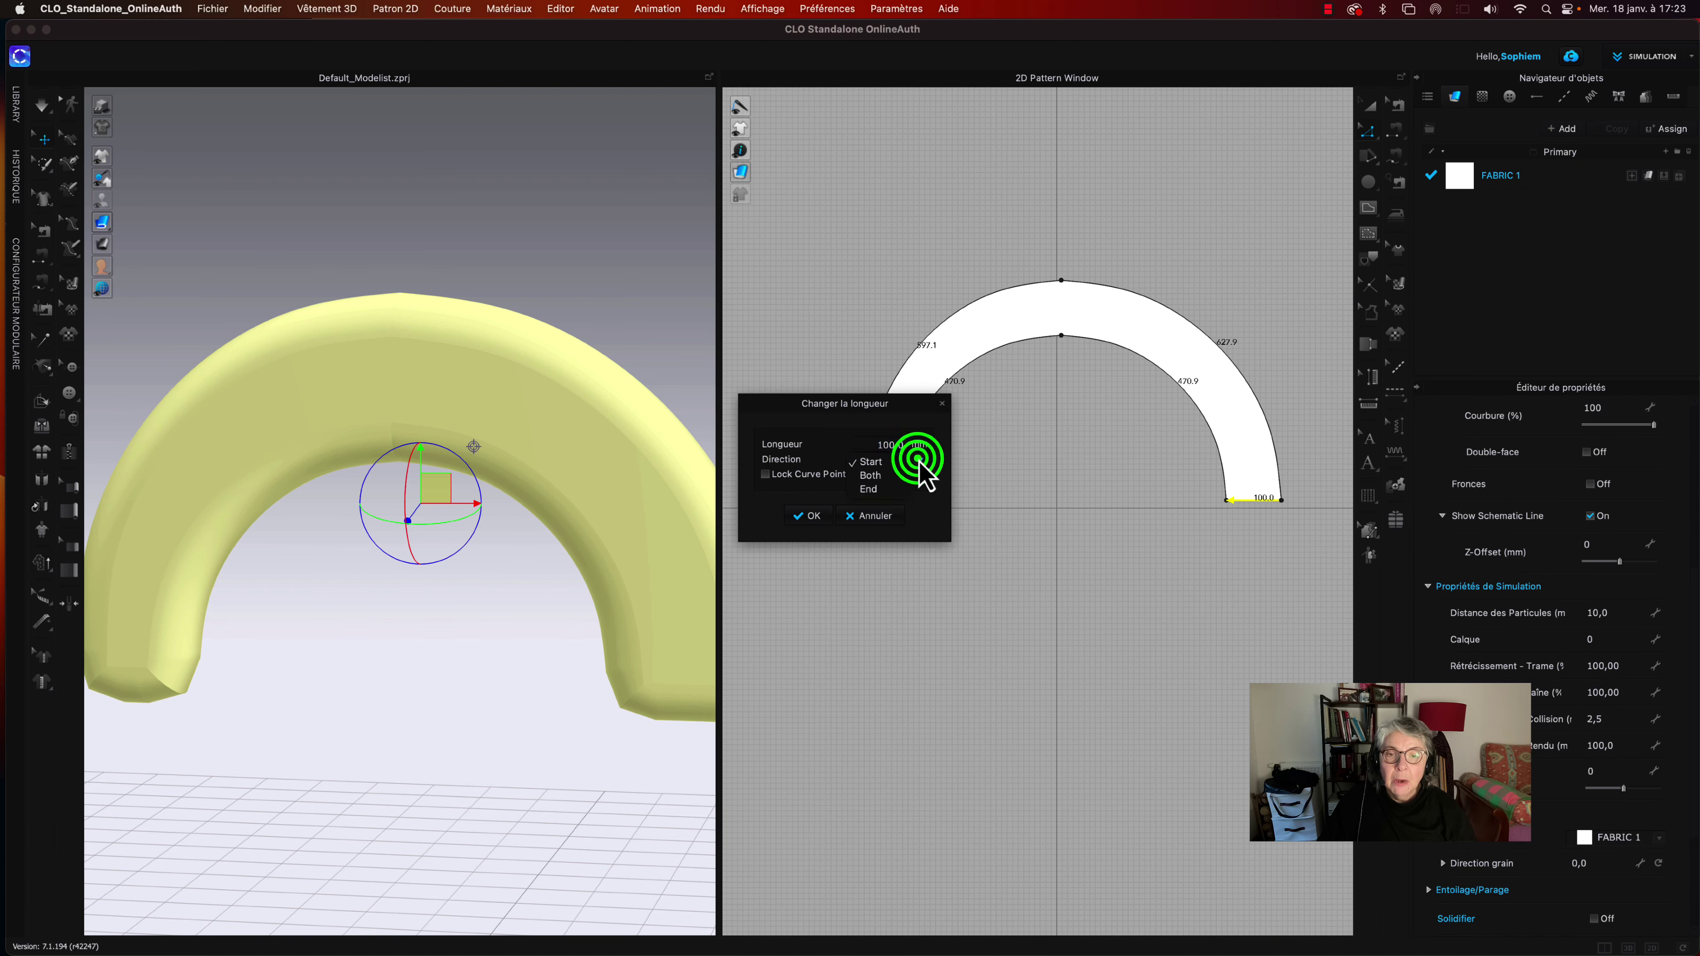
left_click(874, 489)
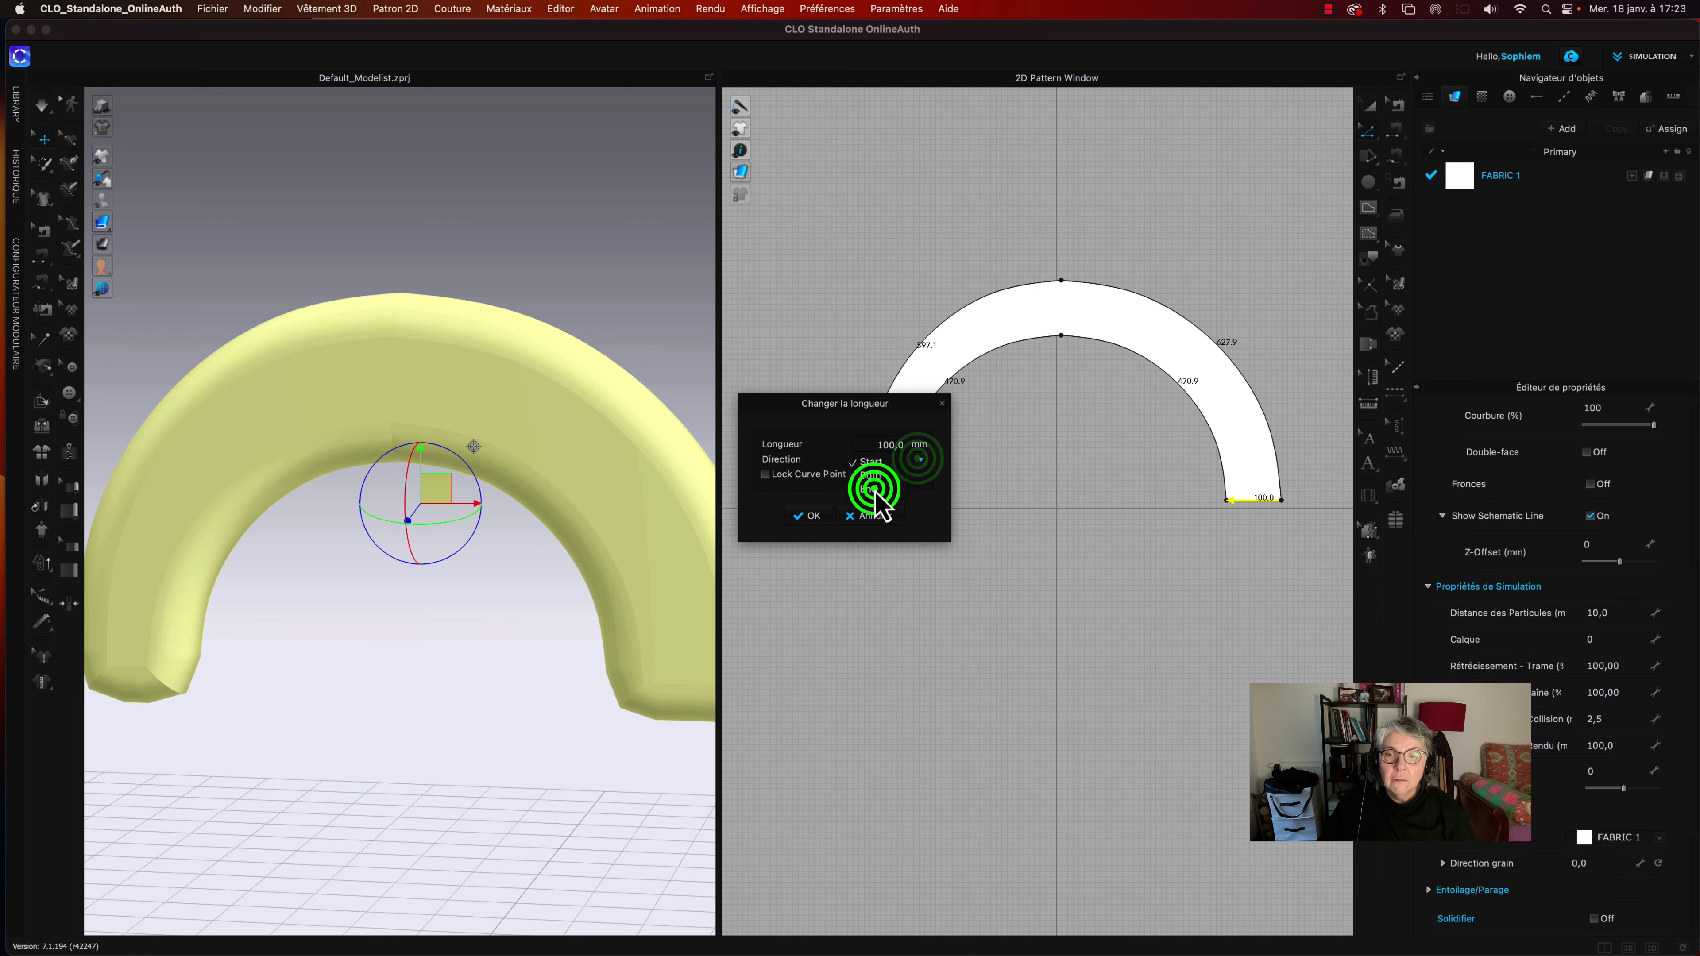
left_click(875, 446)
type("5")
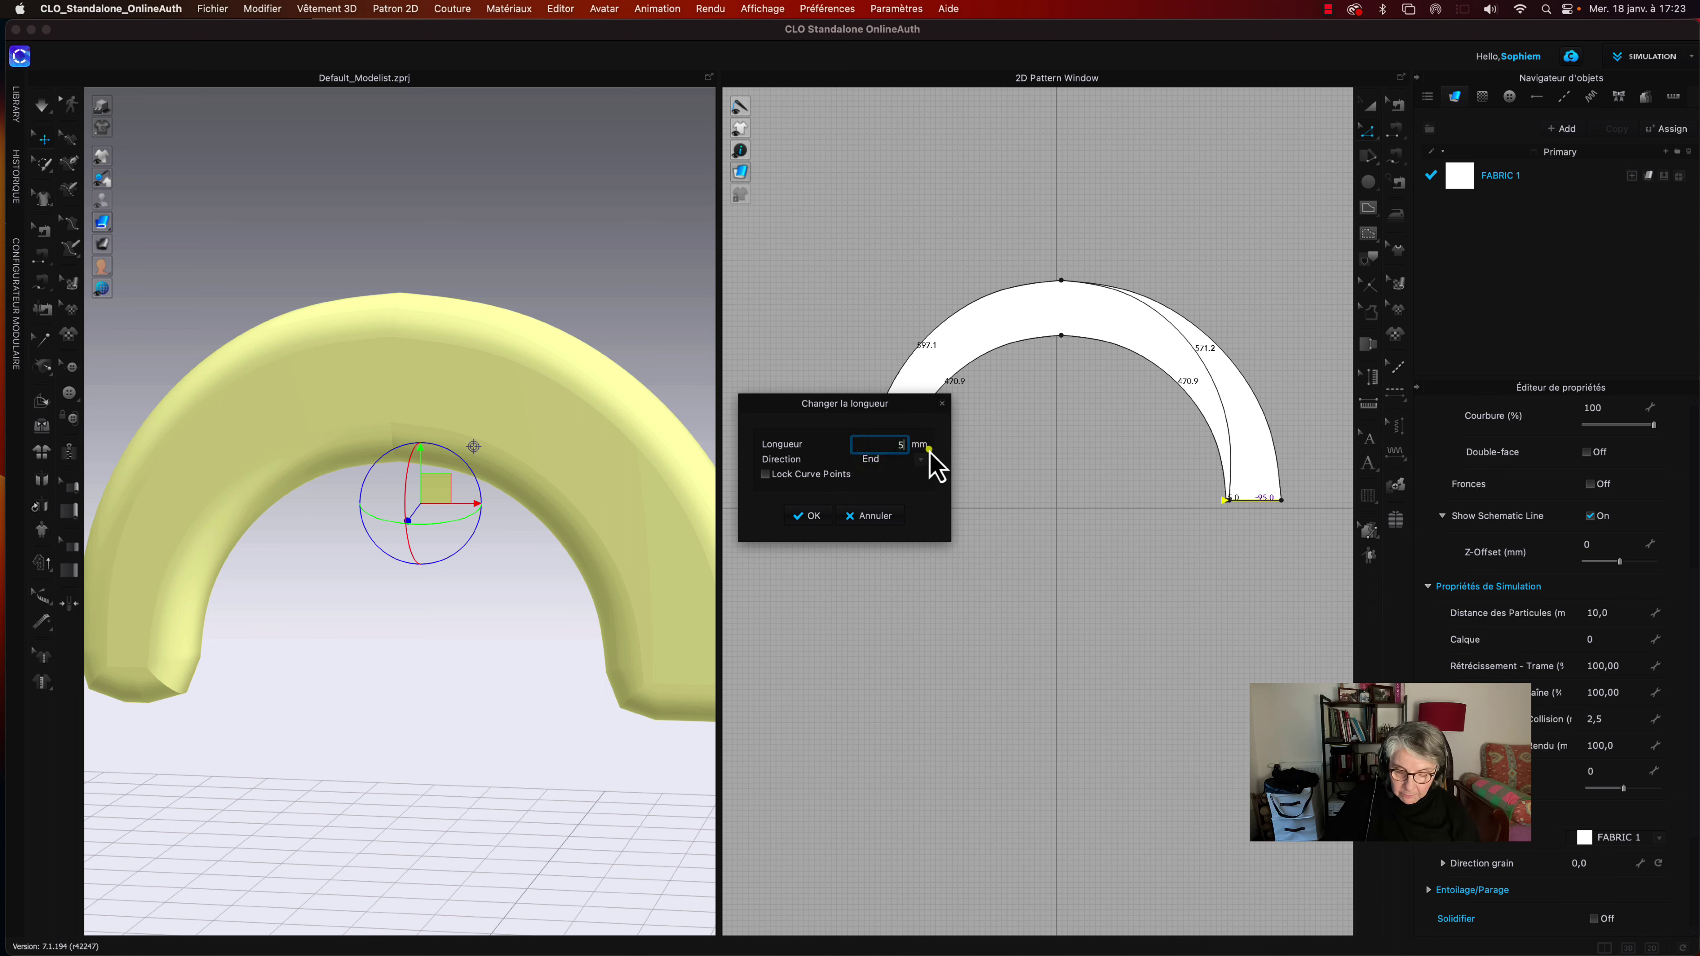
type("0")
key("Return")
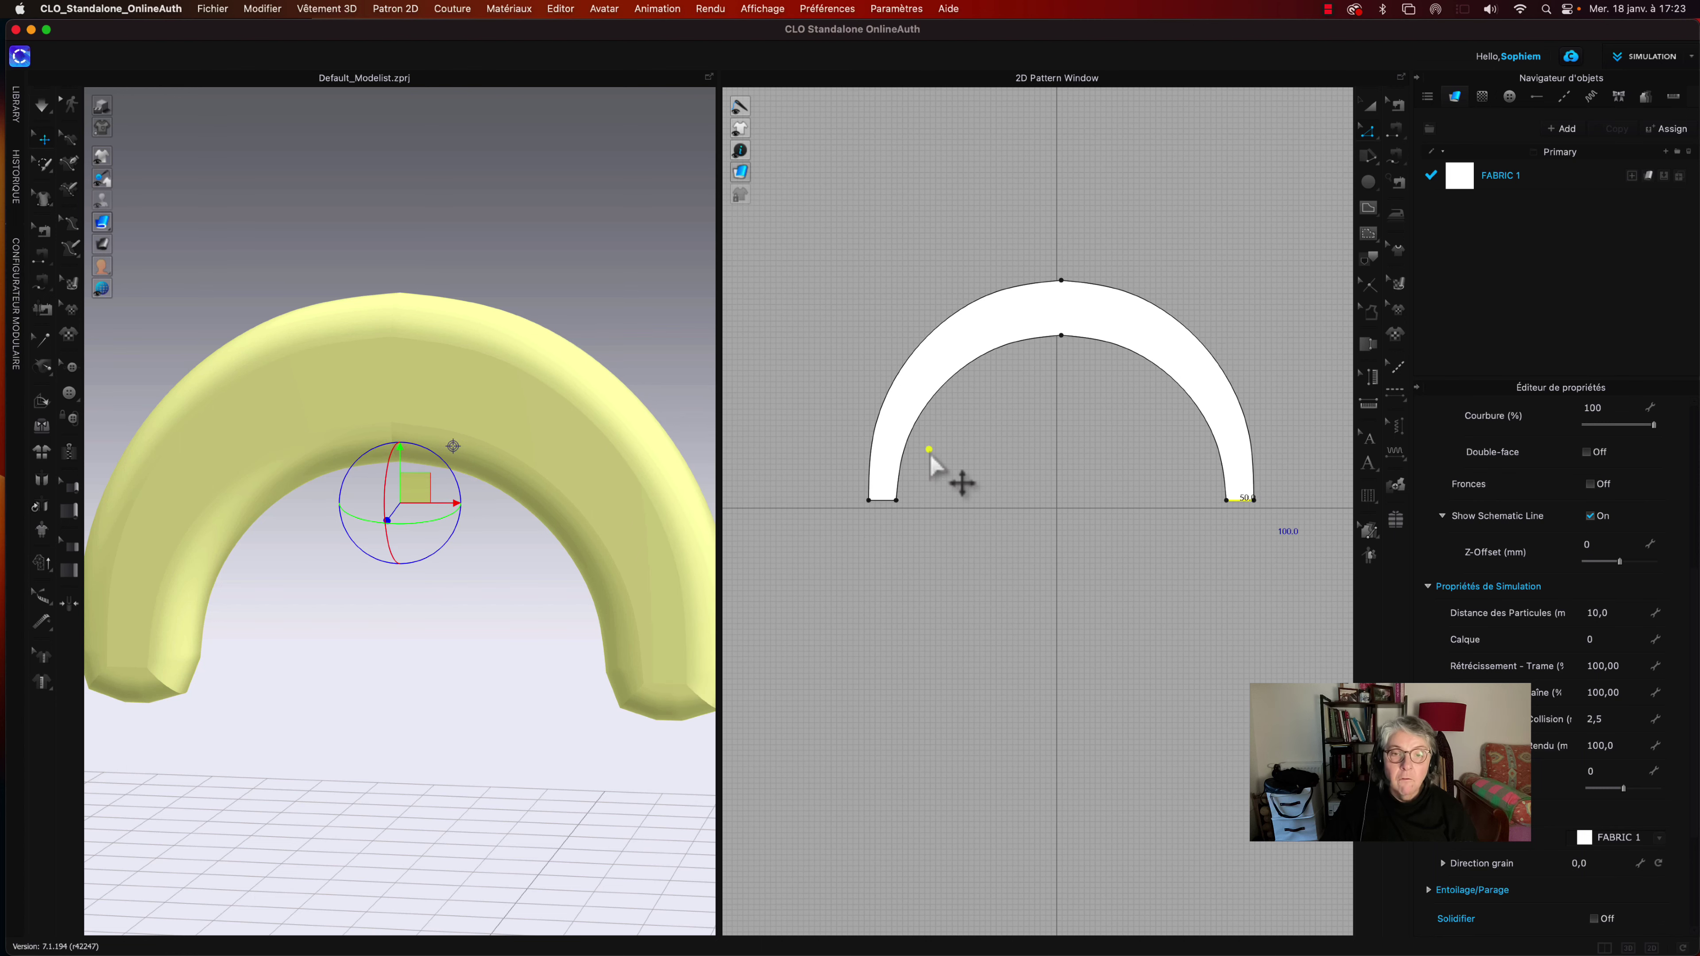
left_click(267, 616)
Move the arch's inner top point up exactly 50 mm with Distance de mouvement.
mouse_move(281, 616)
right_mouse_down()
mouse_move(375, 667)
mouse_move(493, 683)
mouse_move(429, 675)
right_mouse_up()
scroll(376, 668, "down", 3)
scroll(402, 683, "down", 2)
scroll(405, 680, "down", 2)
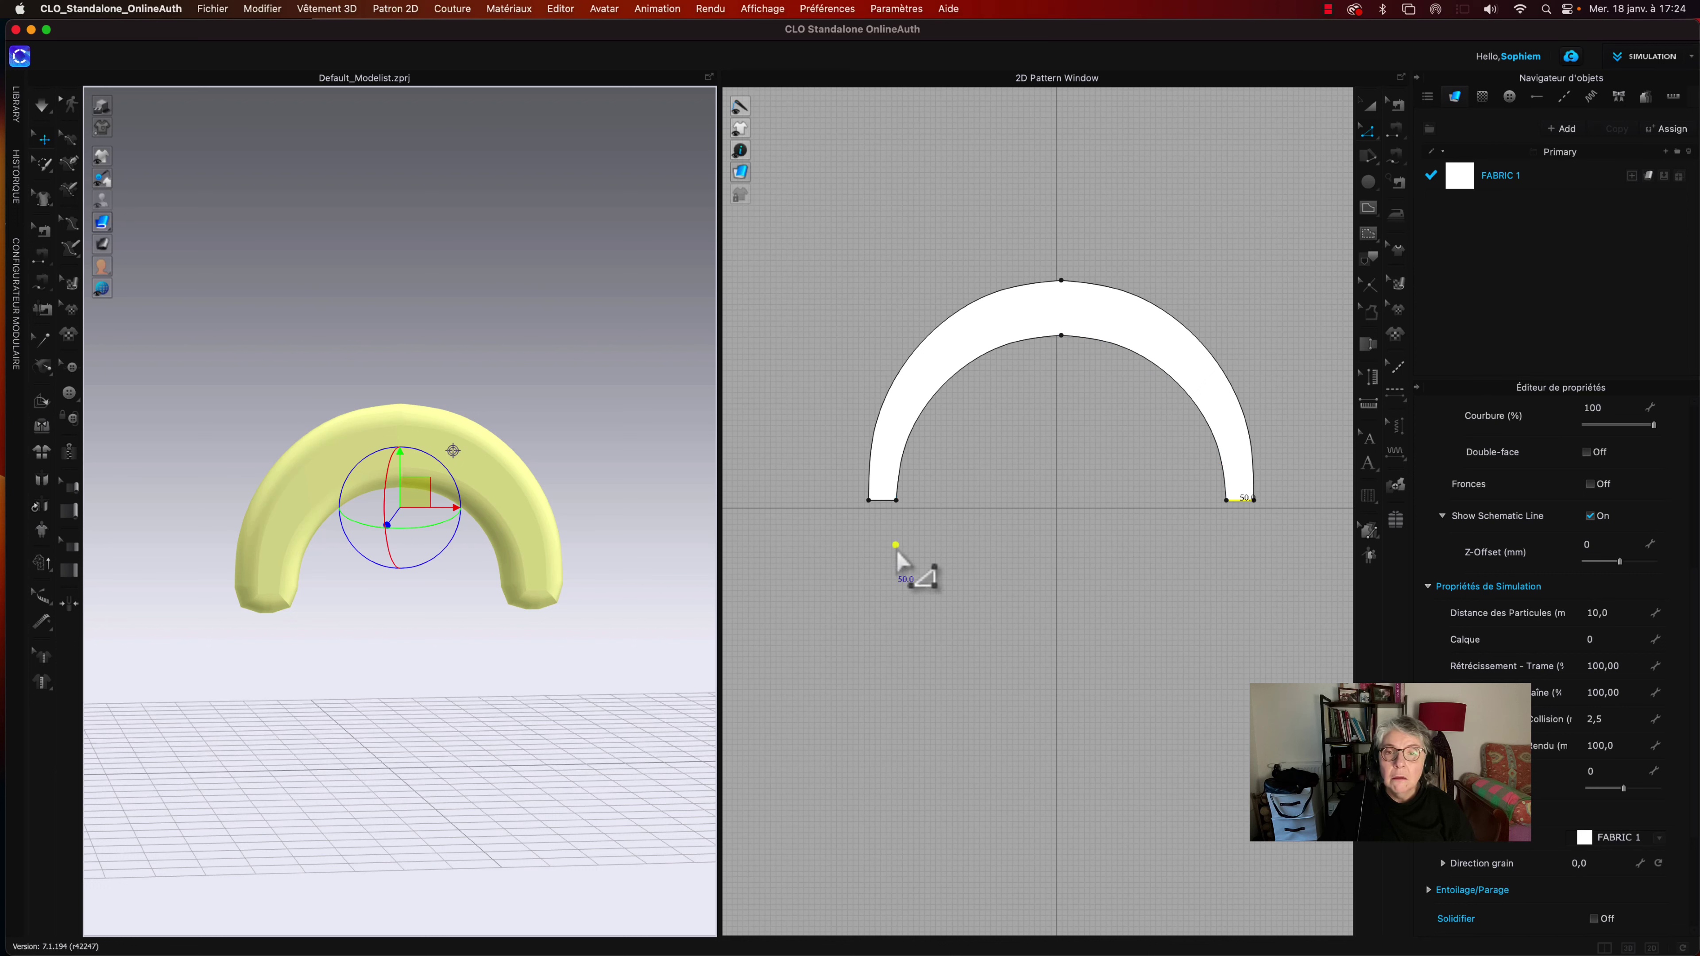
left_click(1060, 336)
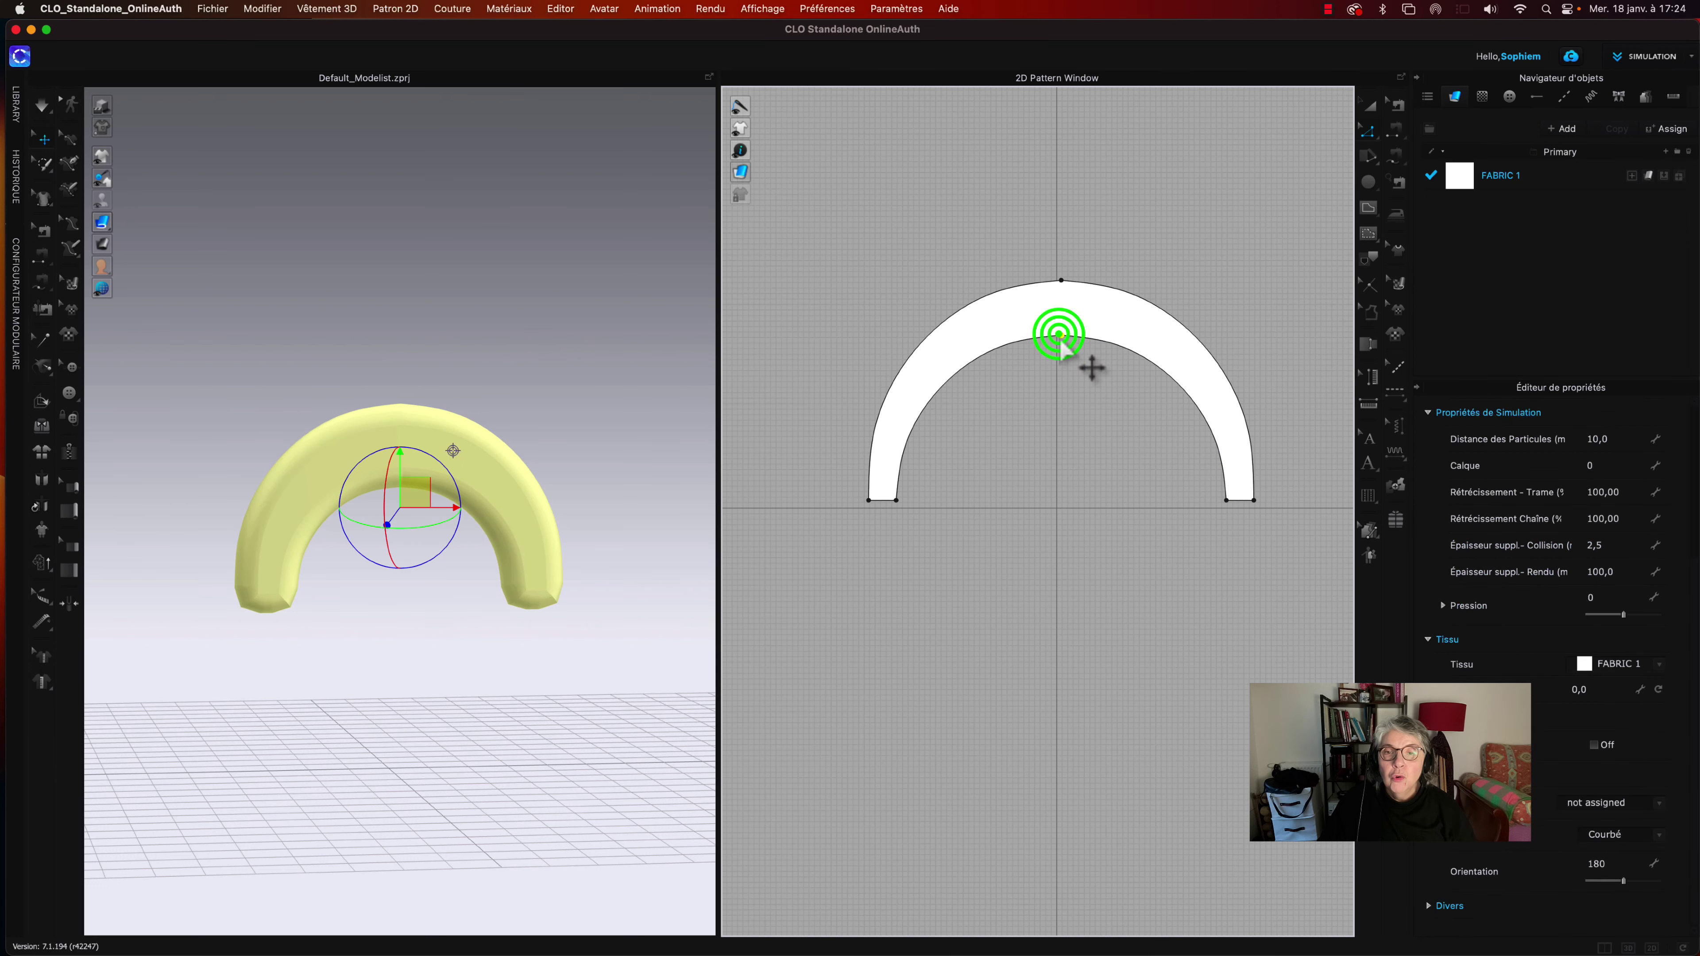
left_click_drag(1060, 337, 1061, 333)
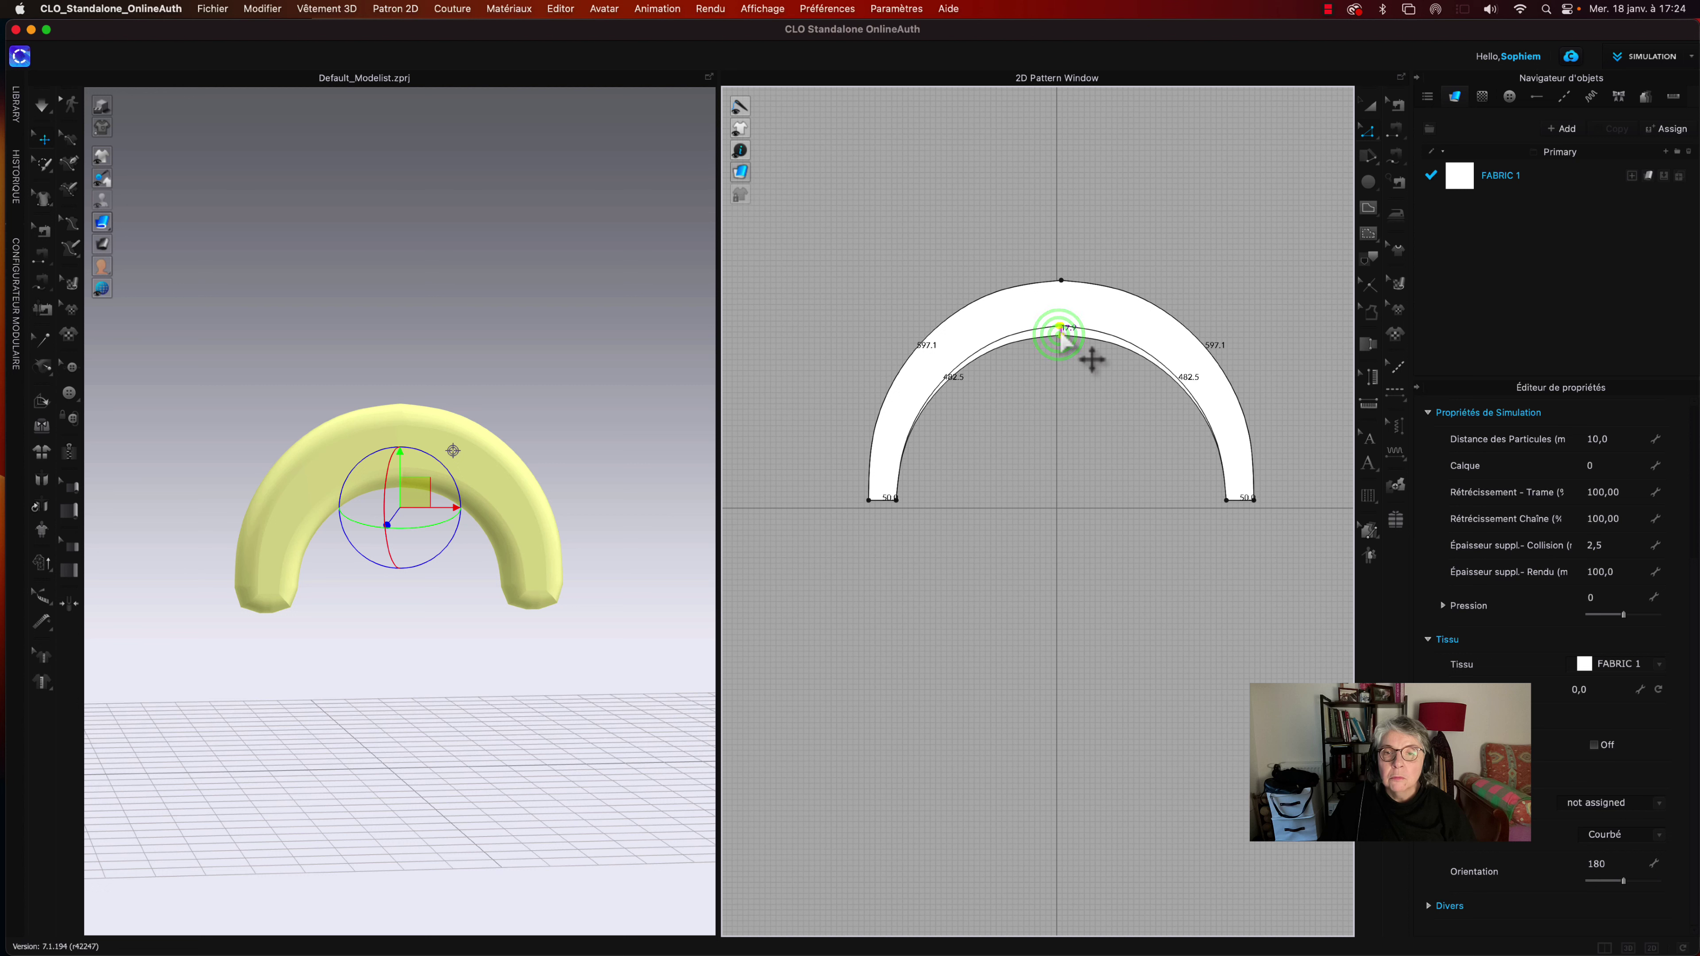
right_click(1060, 332)
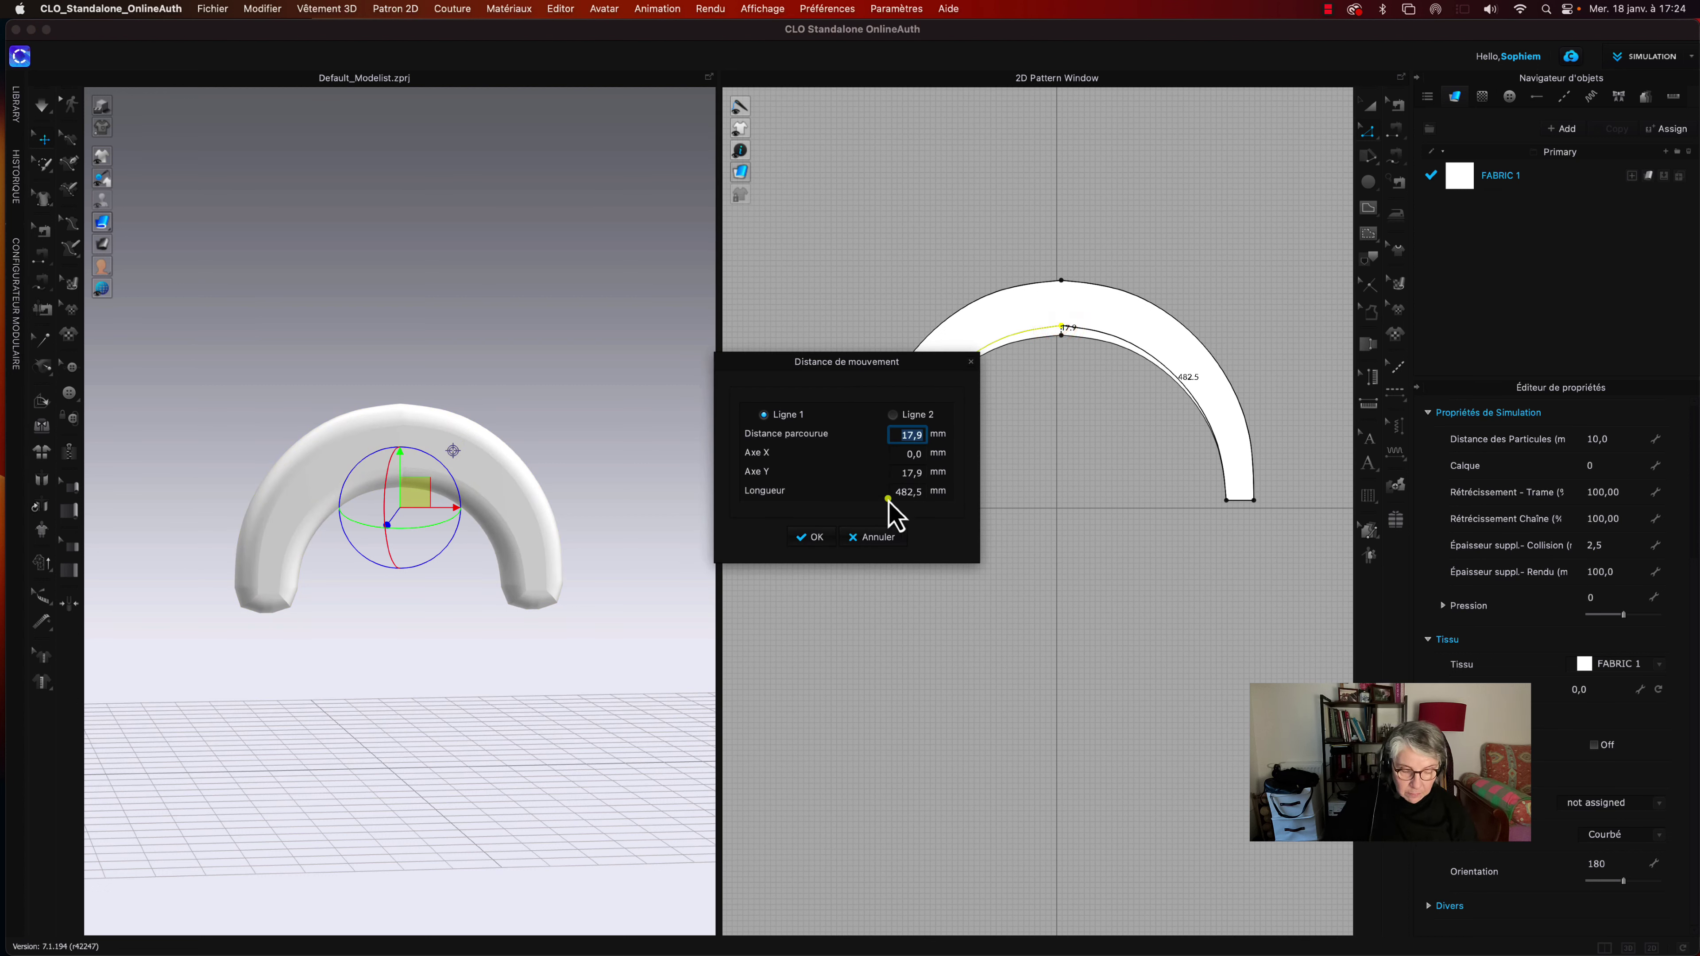
type("50")
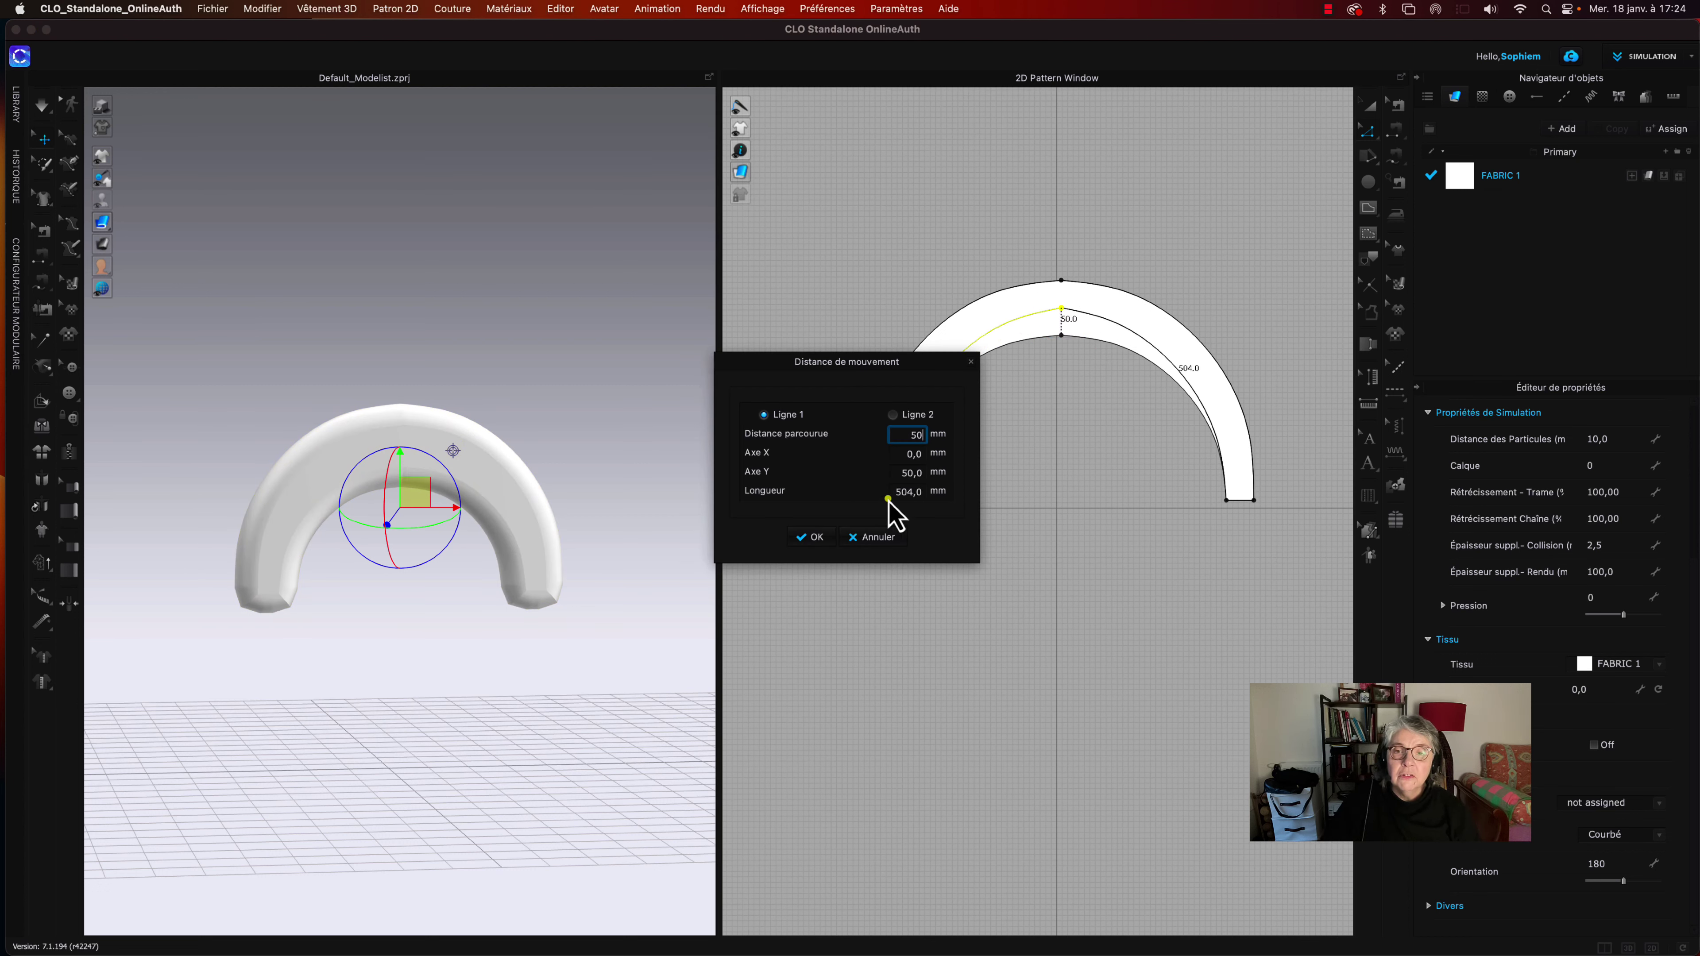
left_click(828, 537)
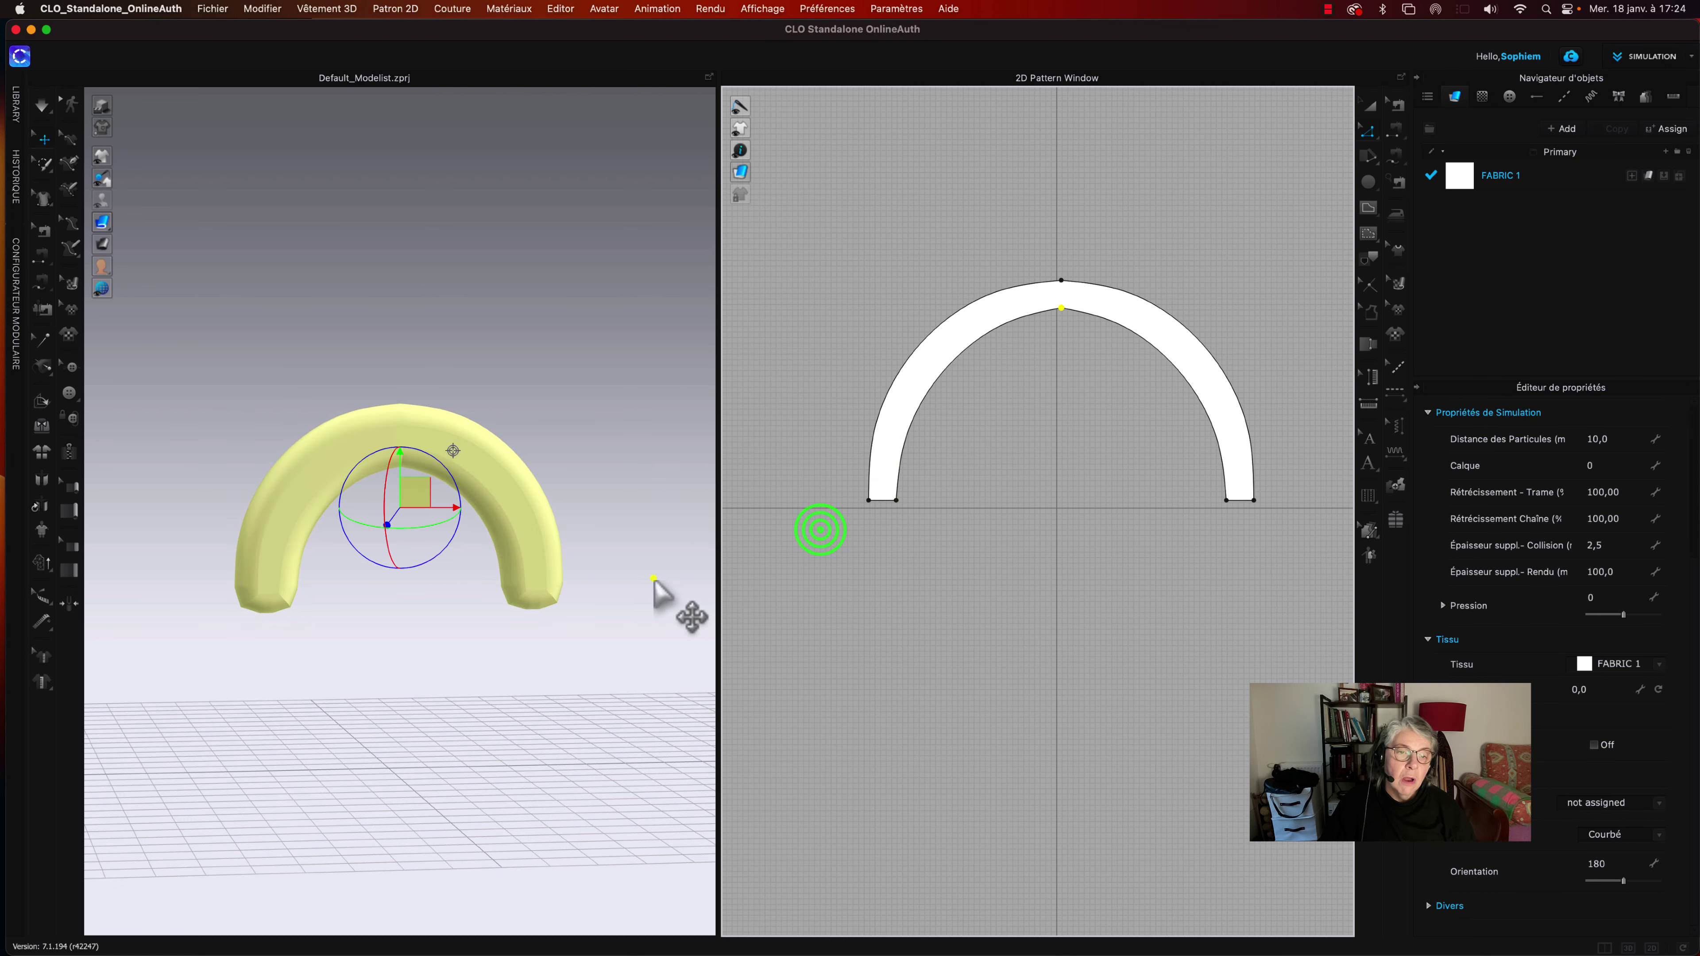
left_click(606, 399)
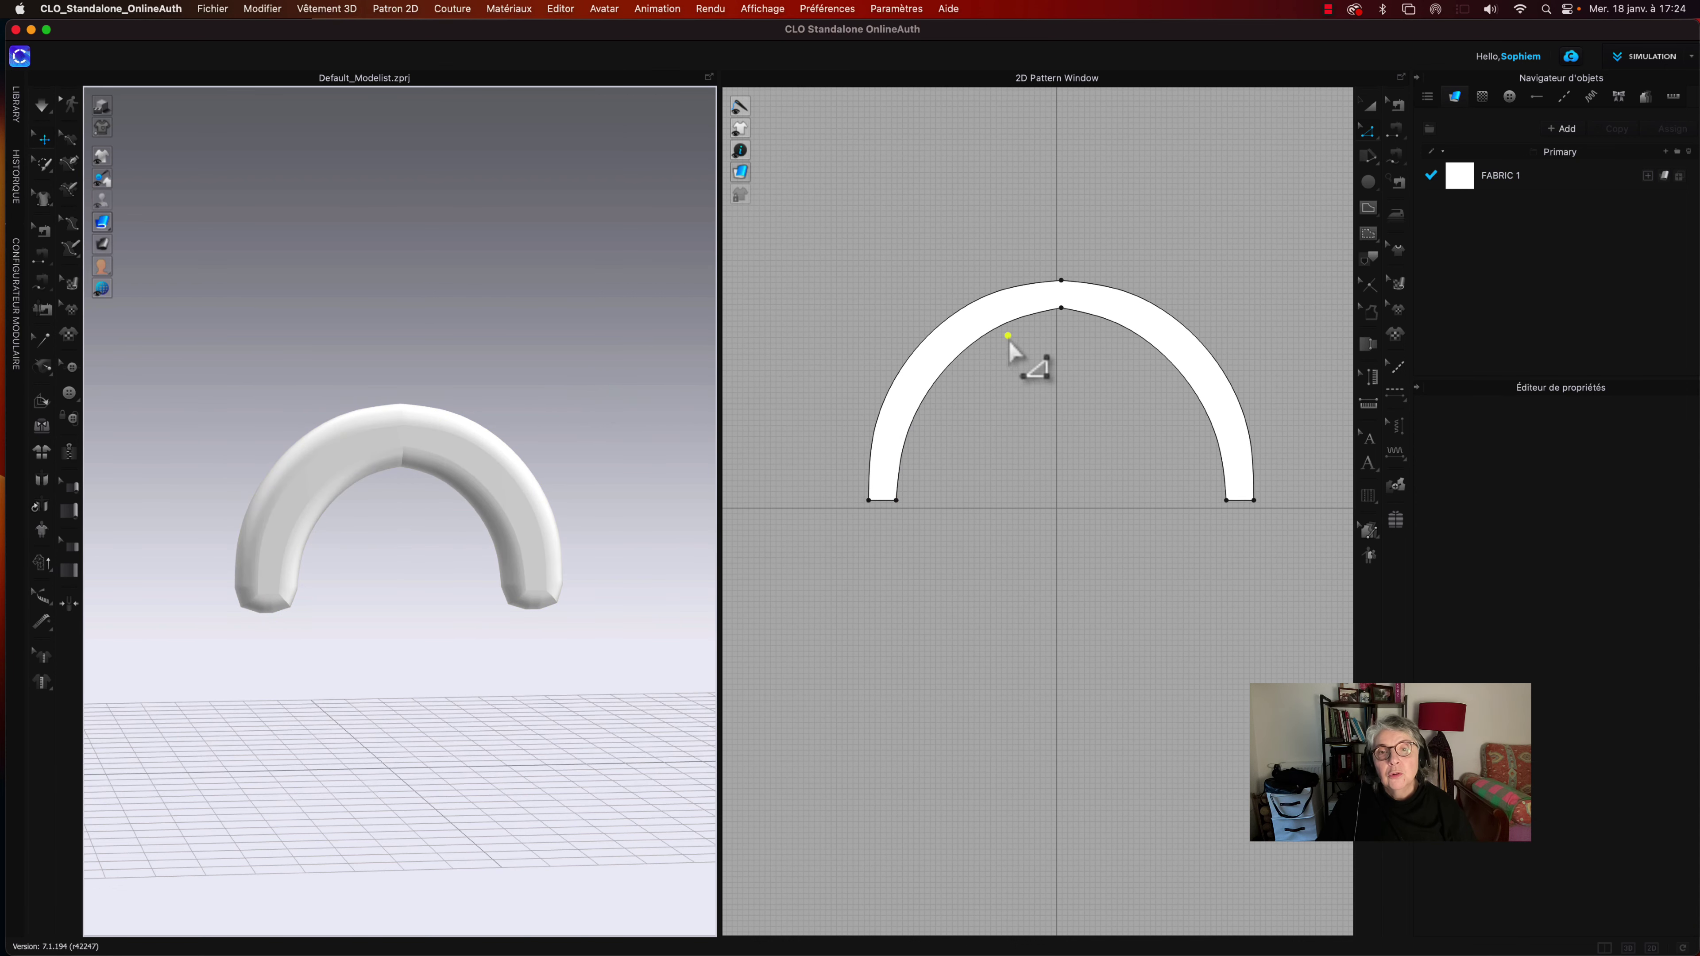
Bend the left inner curve into an arc from the crown point to the left leg.
left_click(998, 332)
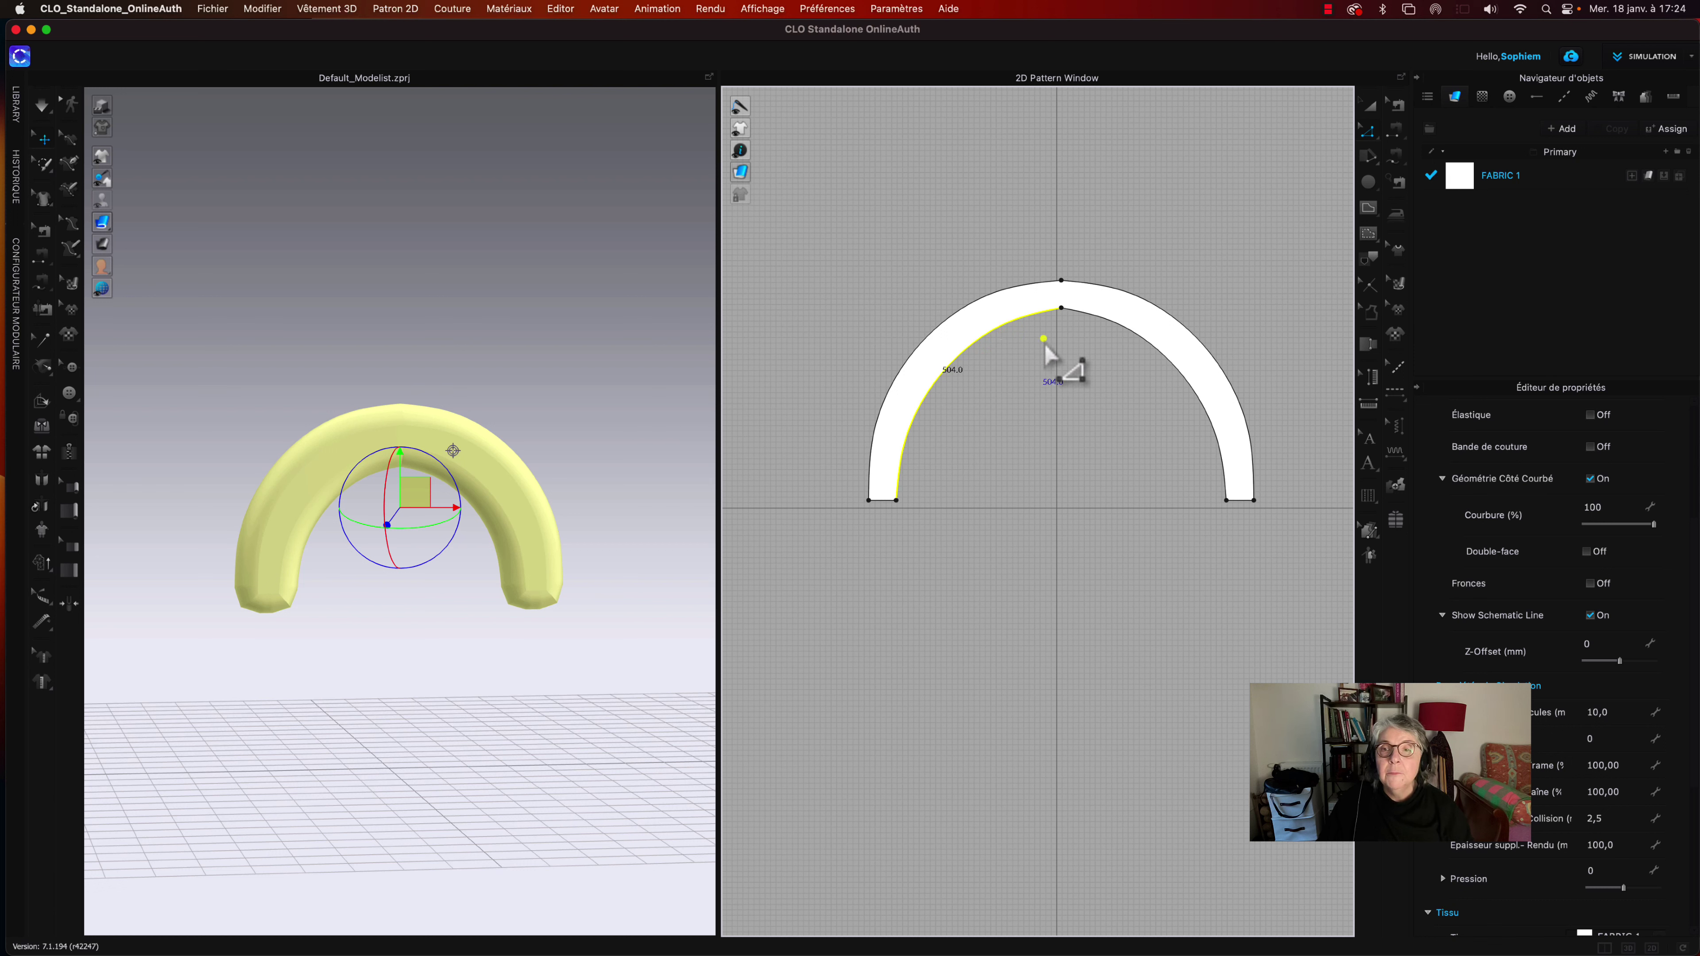
left_click(1372, 144)
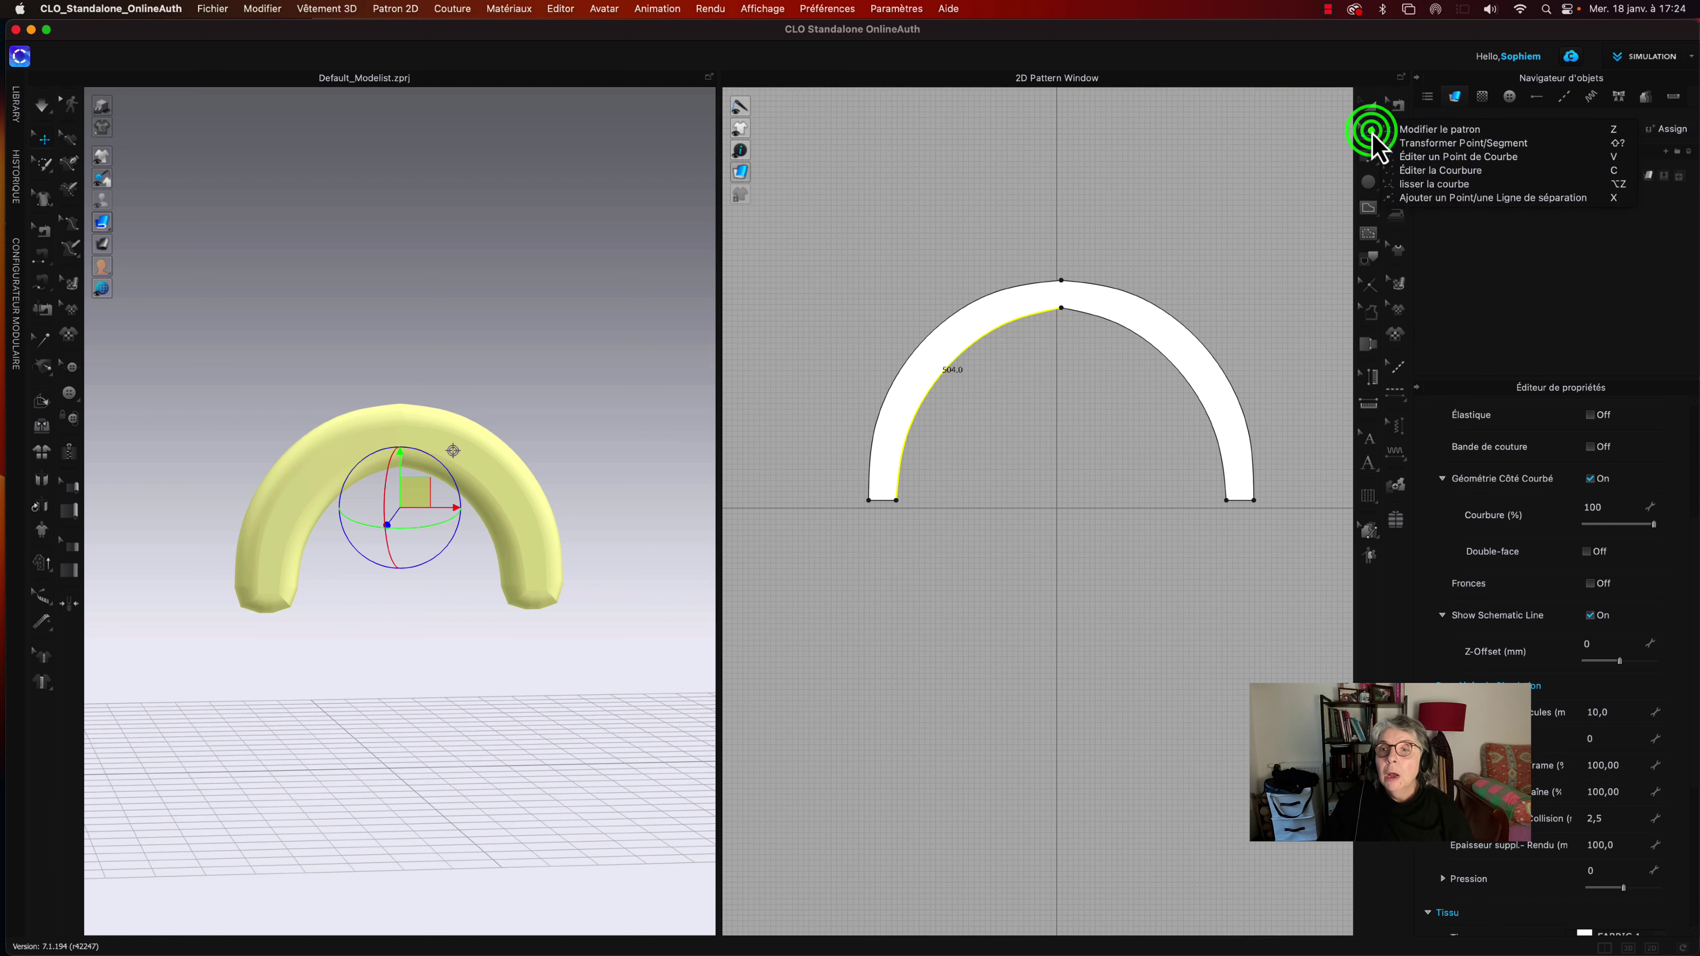
left_click(1405, 156)
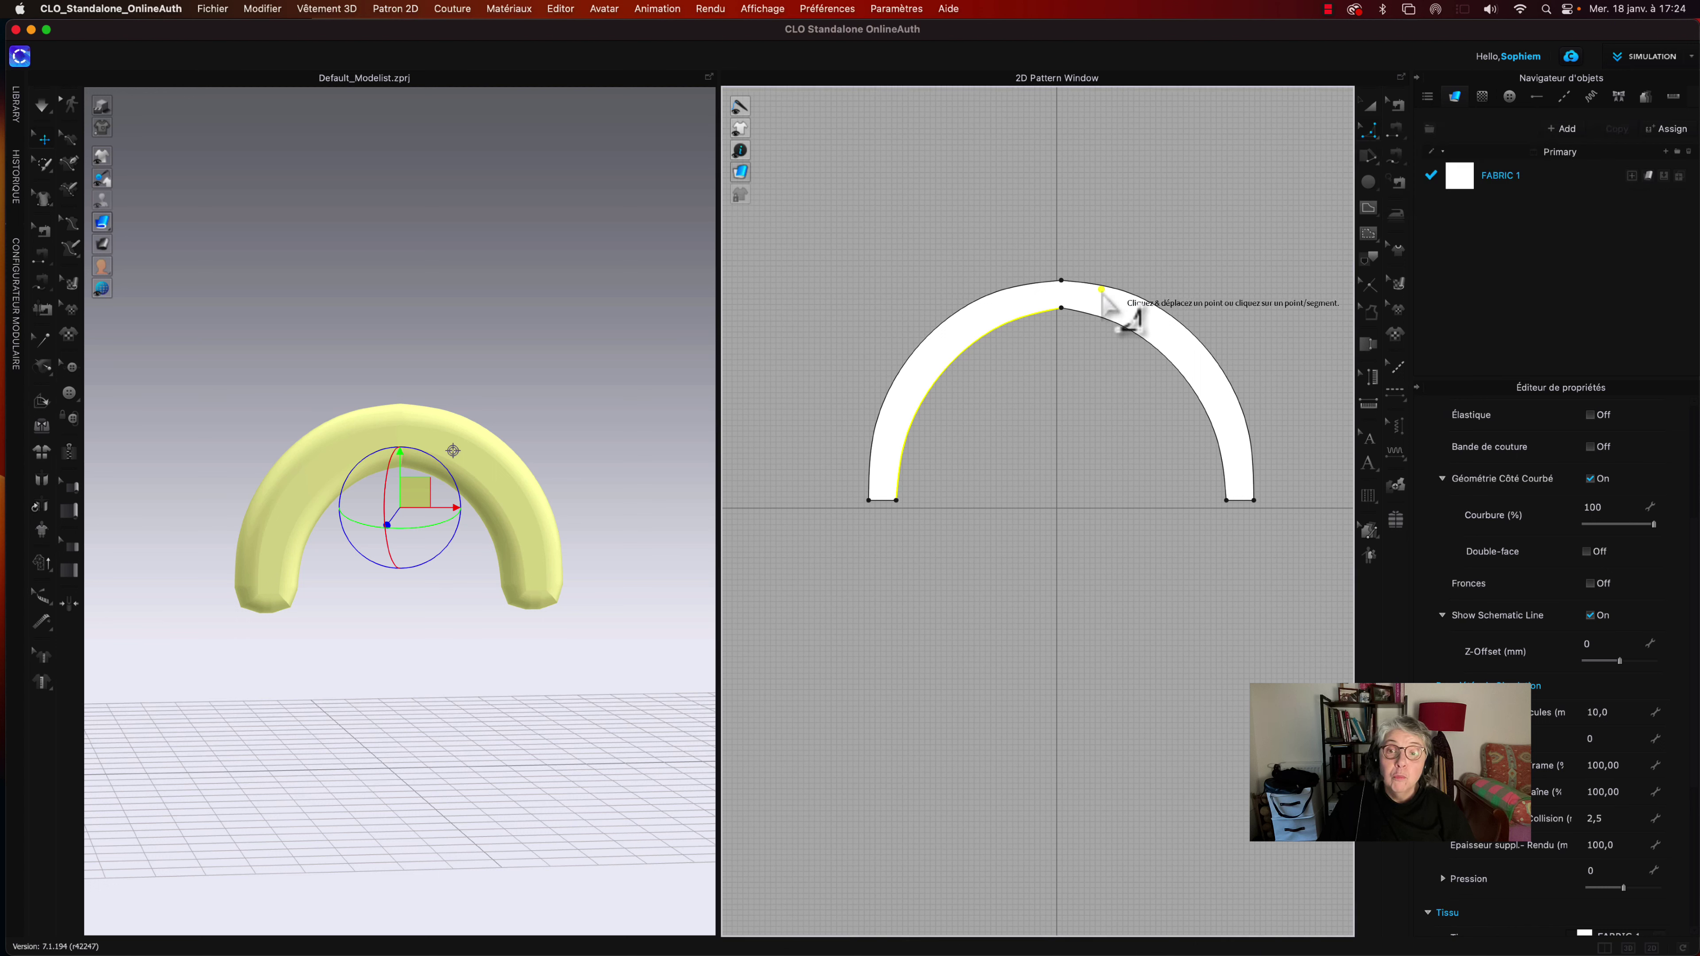
left_click(1061, 308)
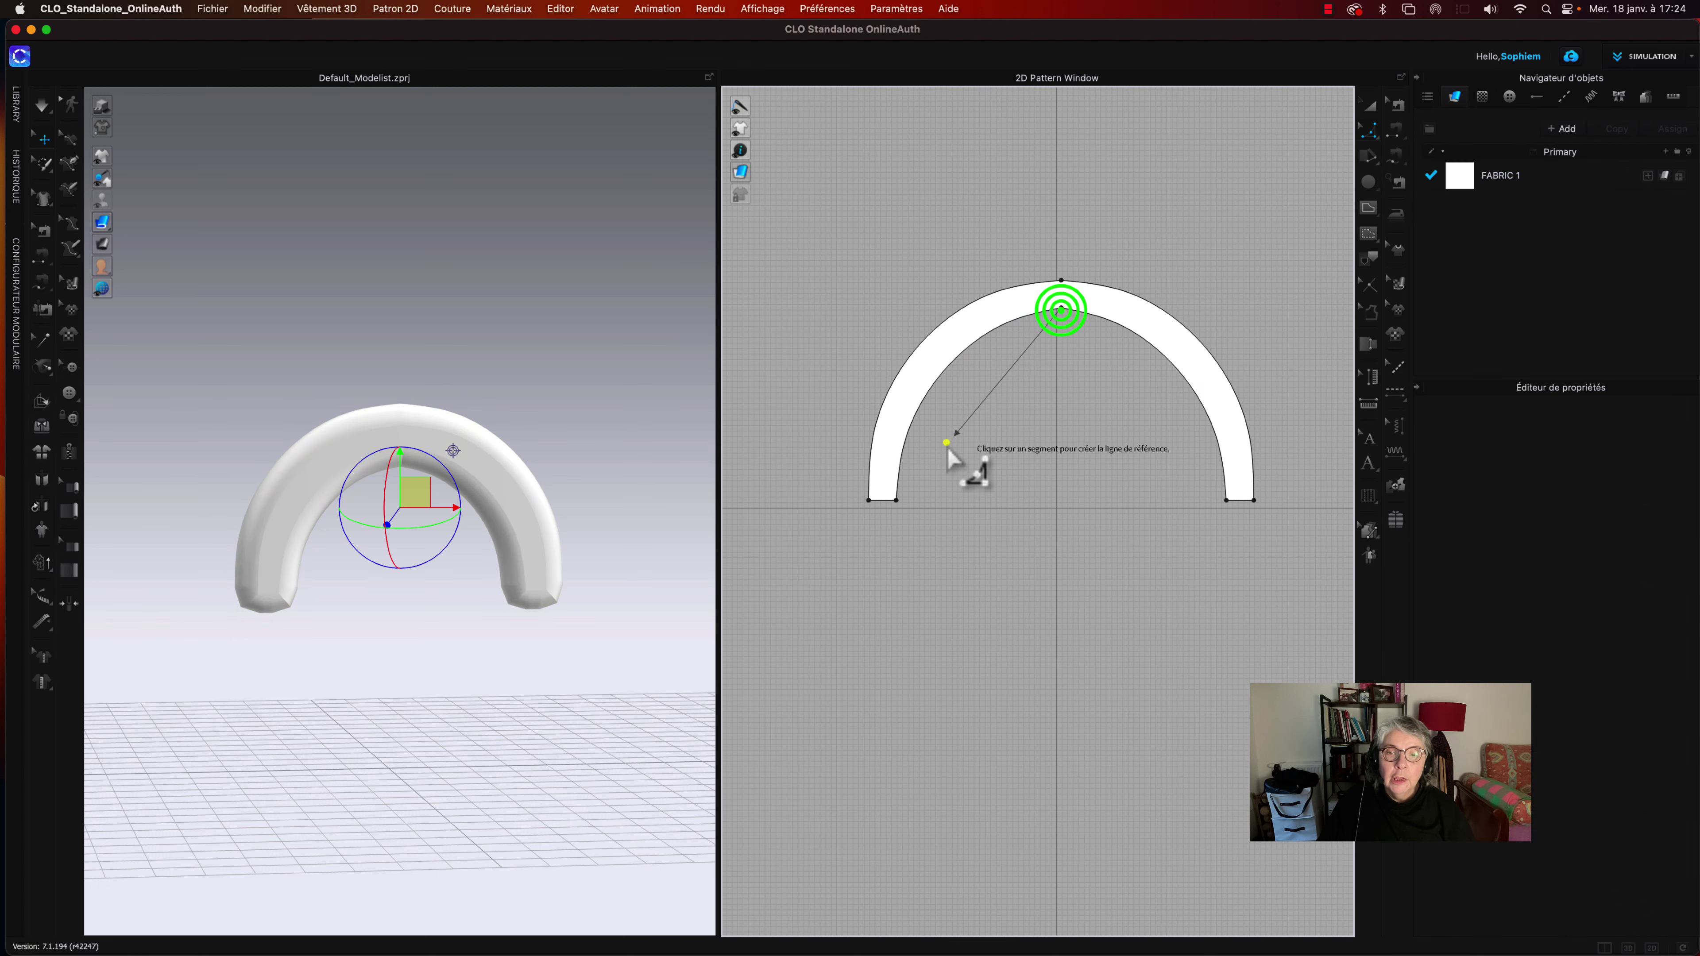
left_click(897, 501)
left_click(945, 369)
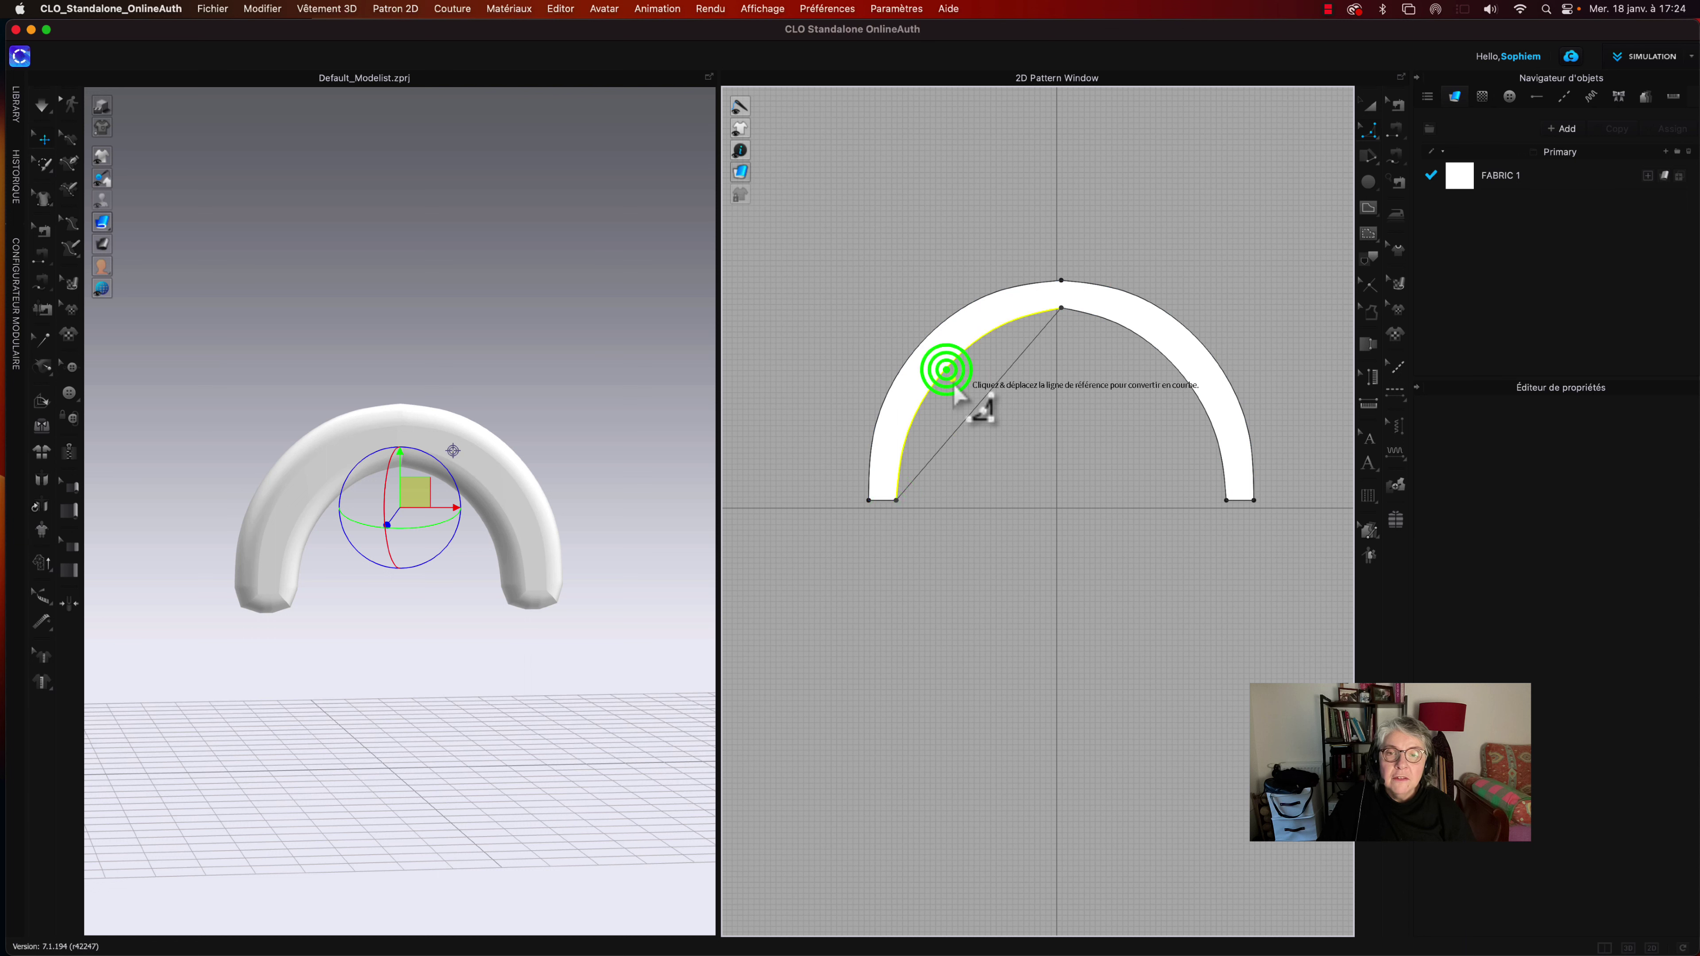
left_click_drag(979, 404, 944, 368)
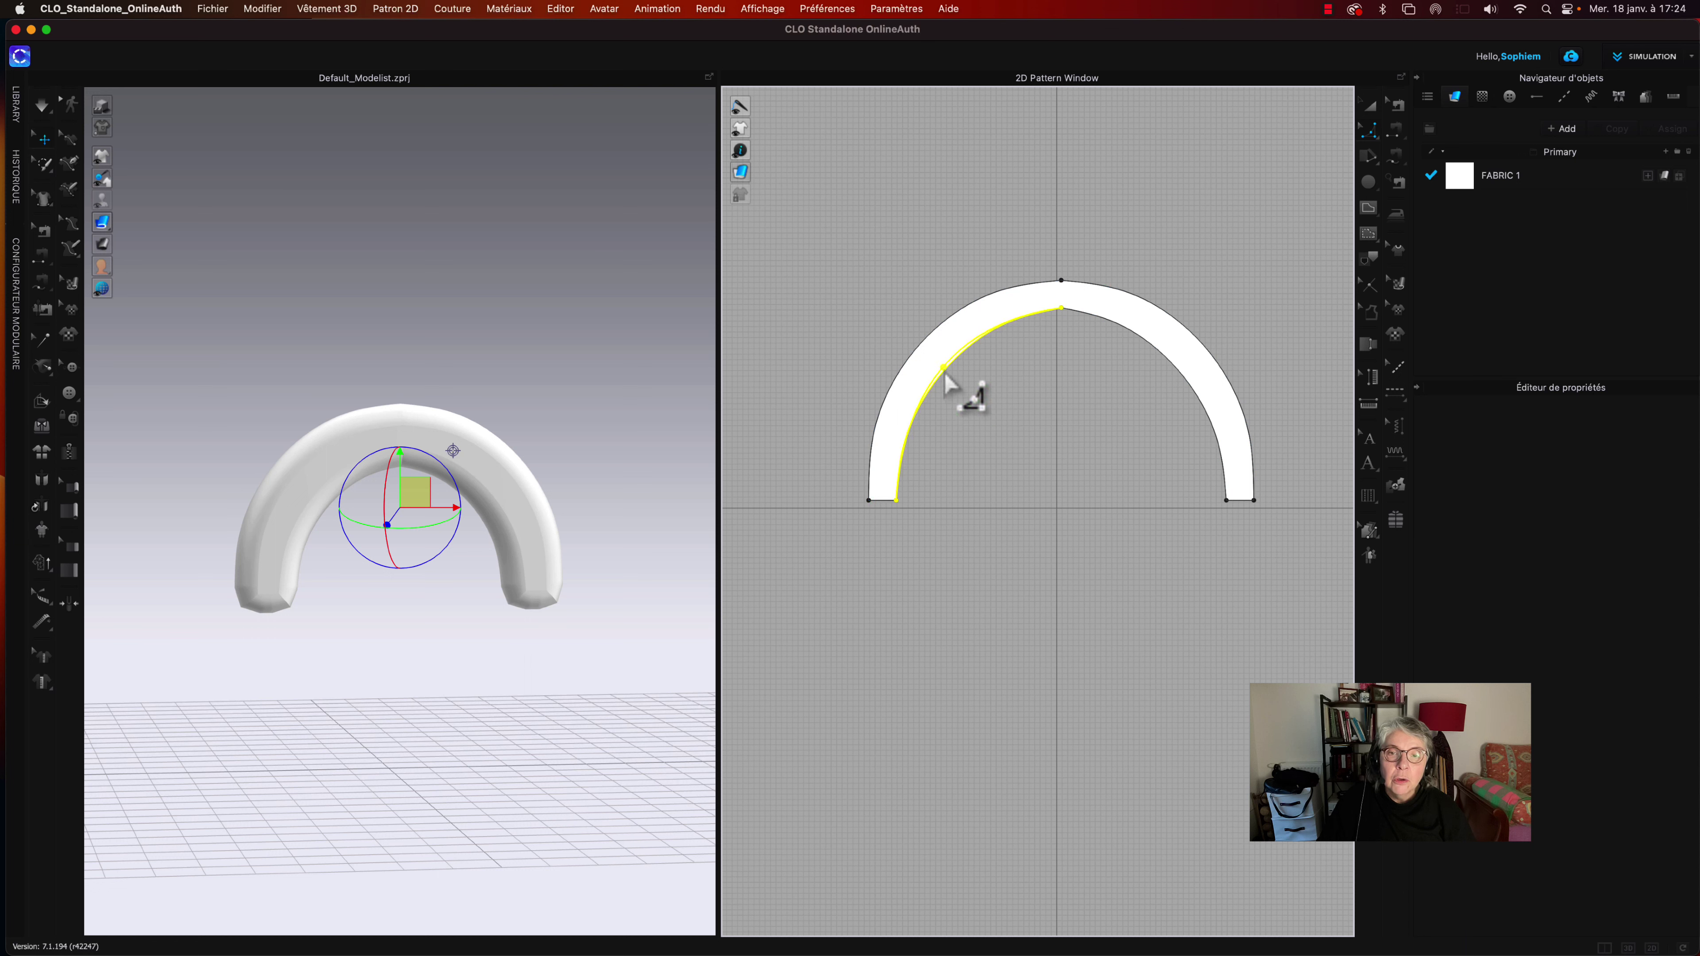
Bend the right inner curve into an arc from the crown to the right leg, then inspect in 3D.
left_click(944, 375)
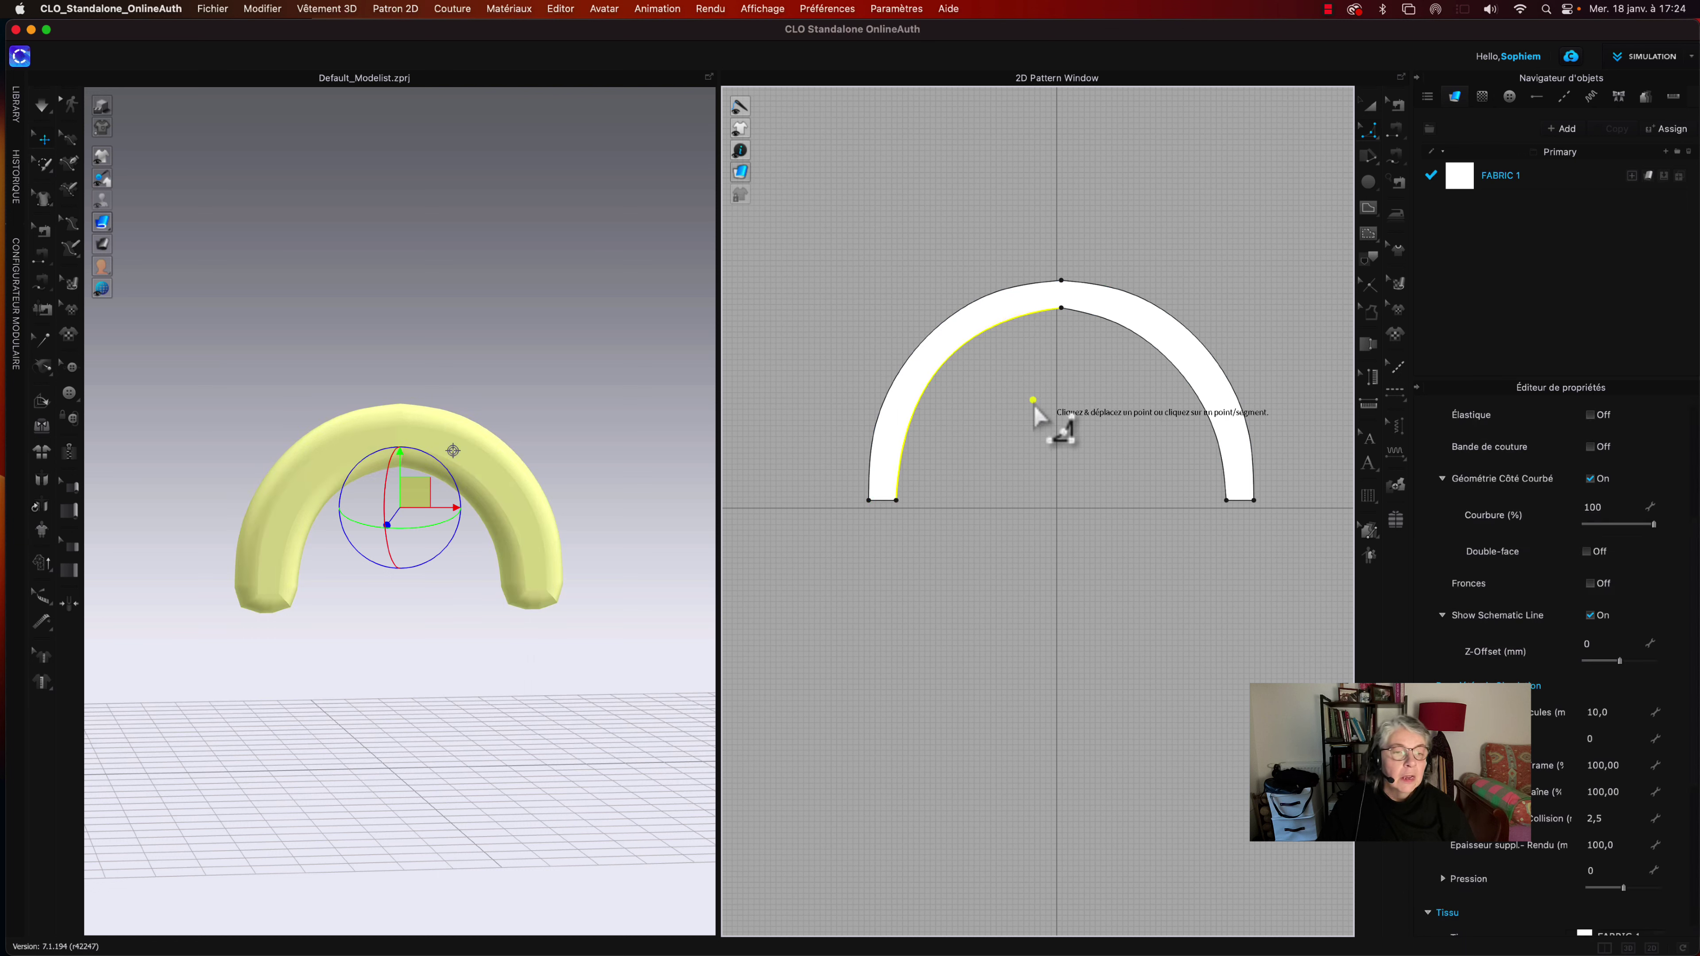
left_click(1061, 307)
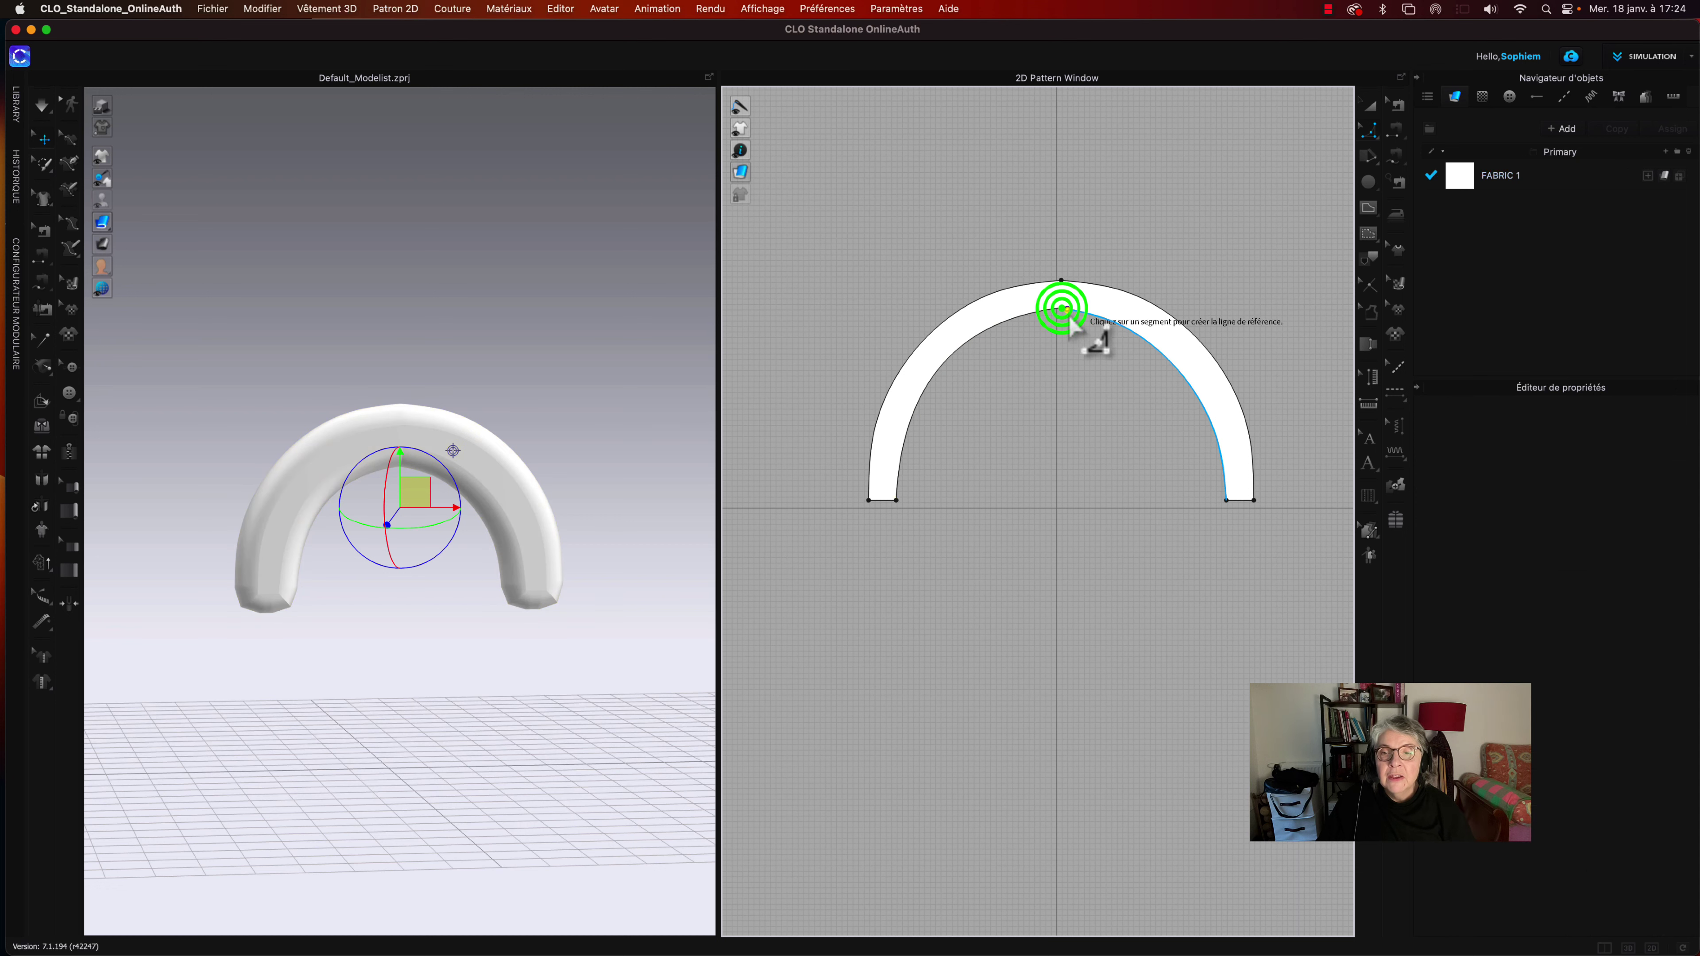
left_click(1224, 499)
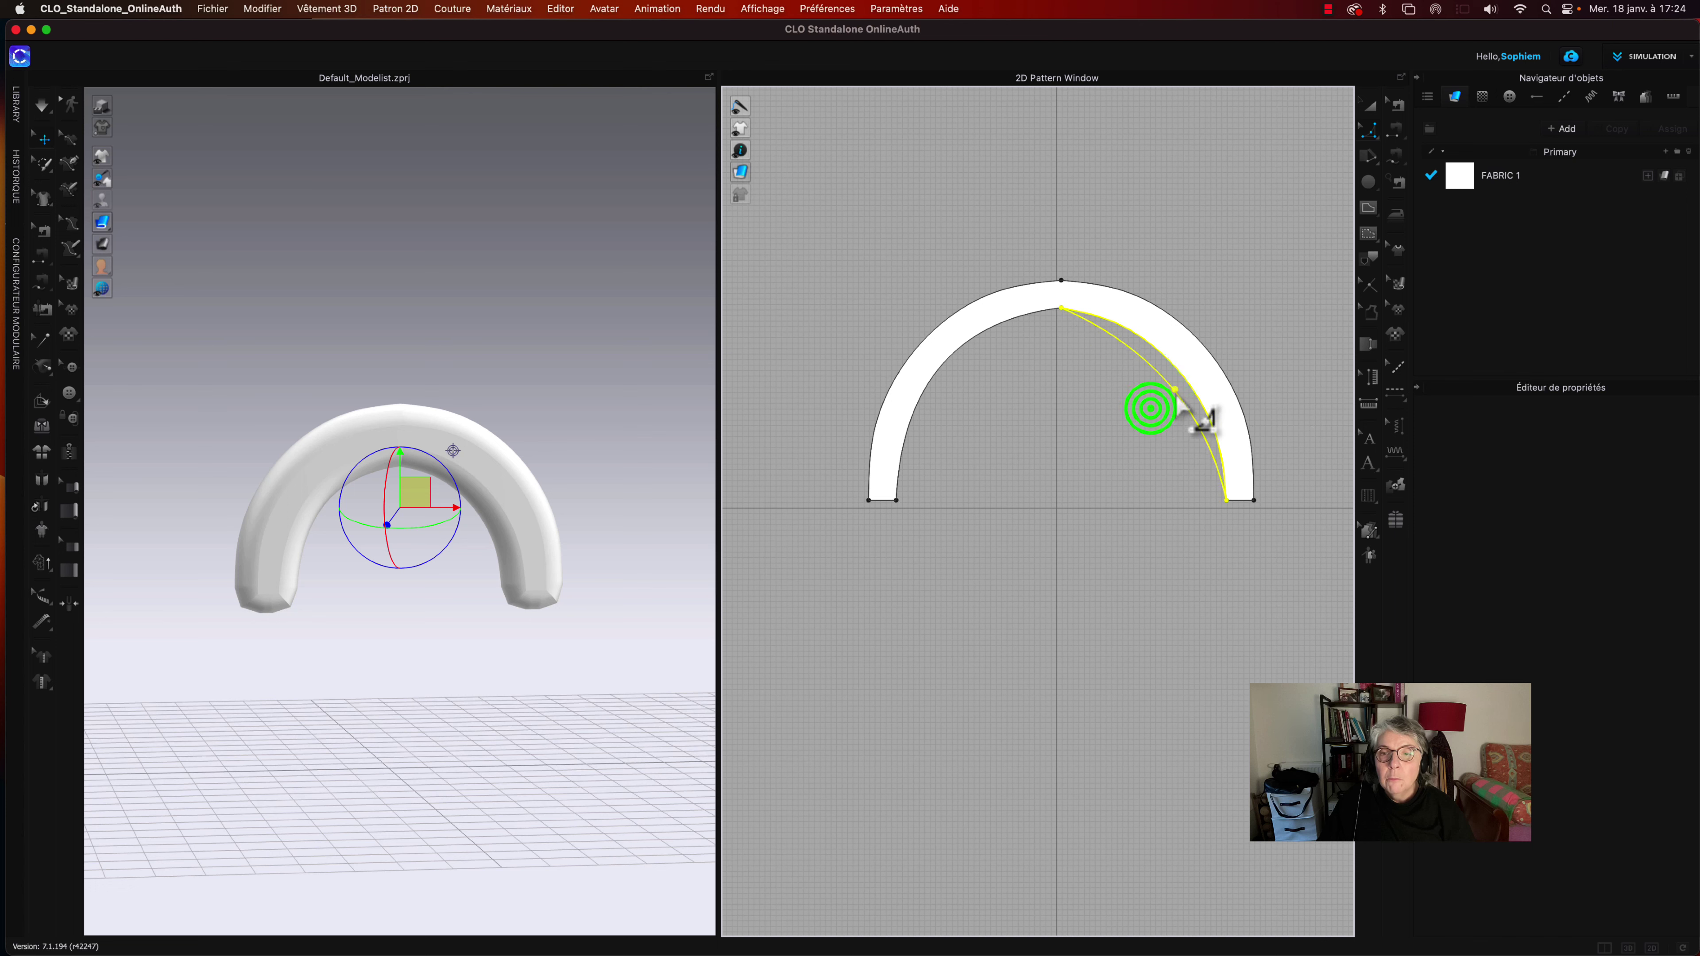
left_click_drag(1161, 394, 1184, 383)
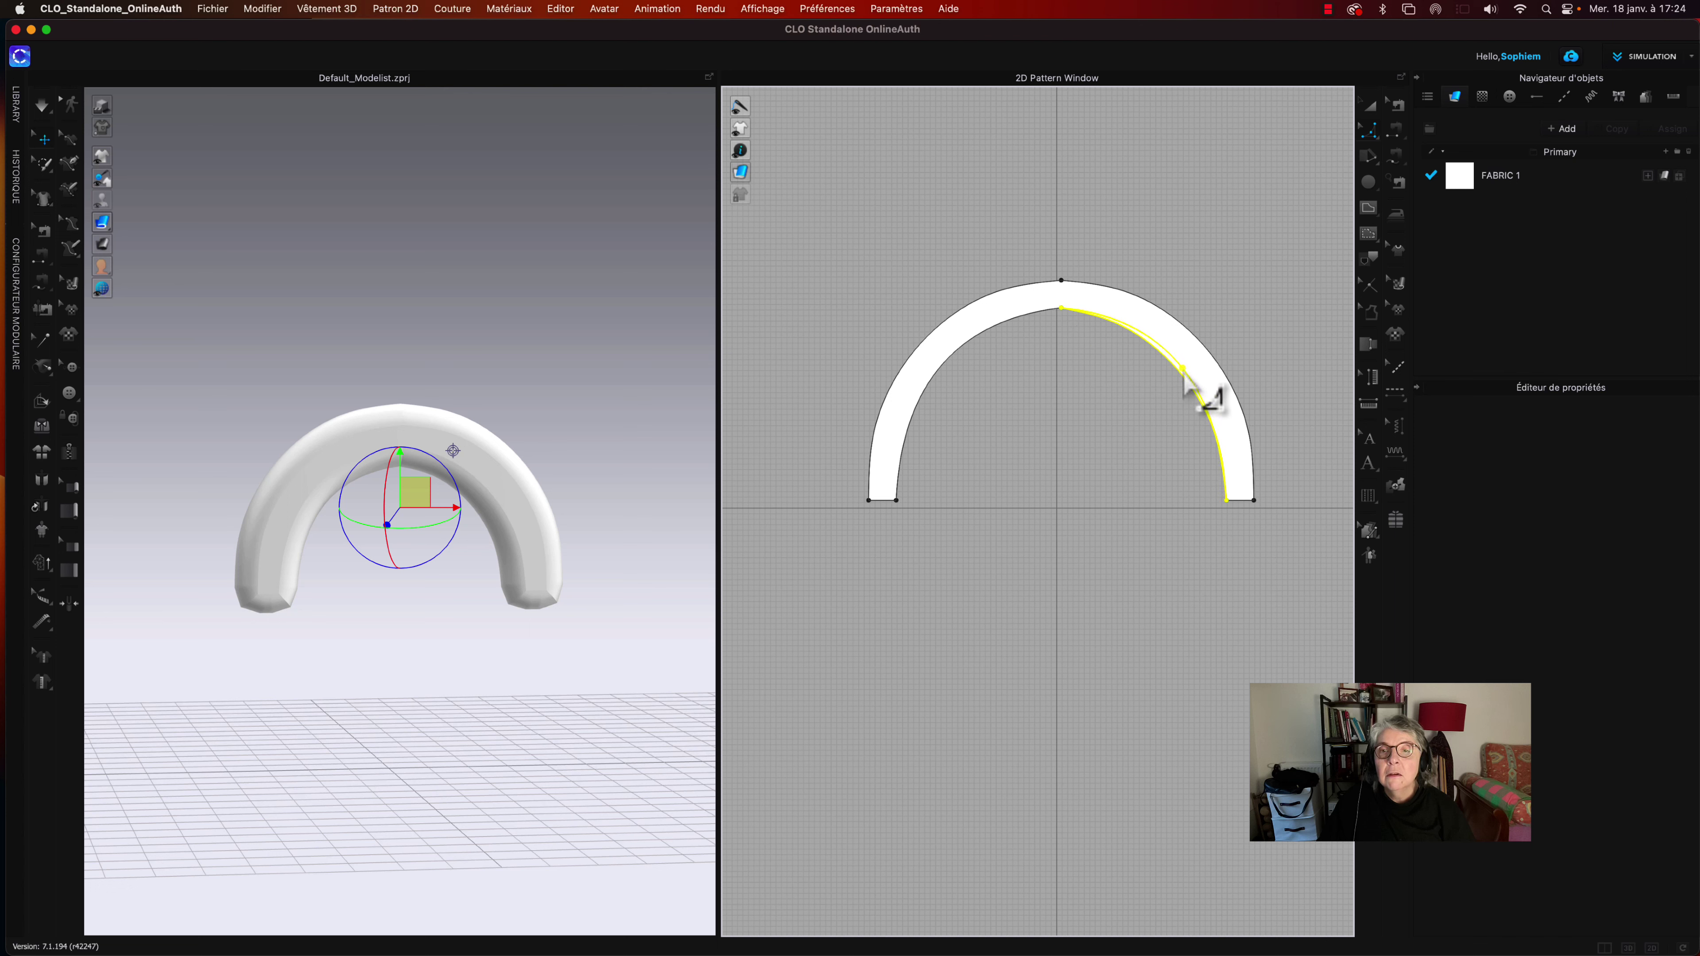
left_click(1105, 418)
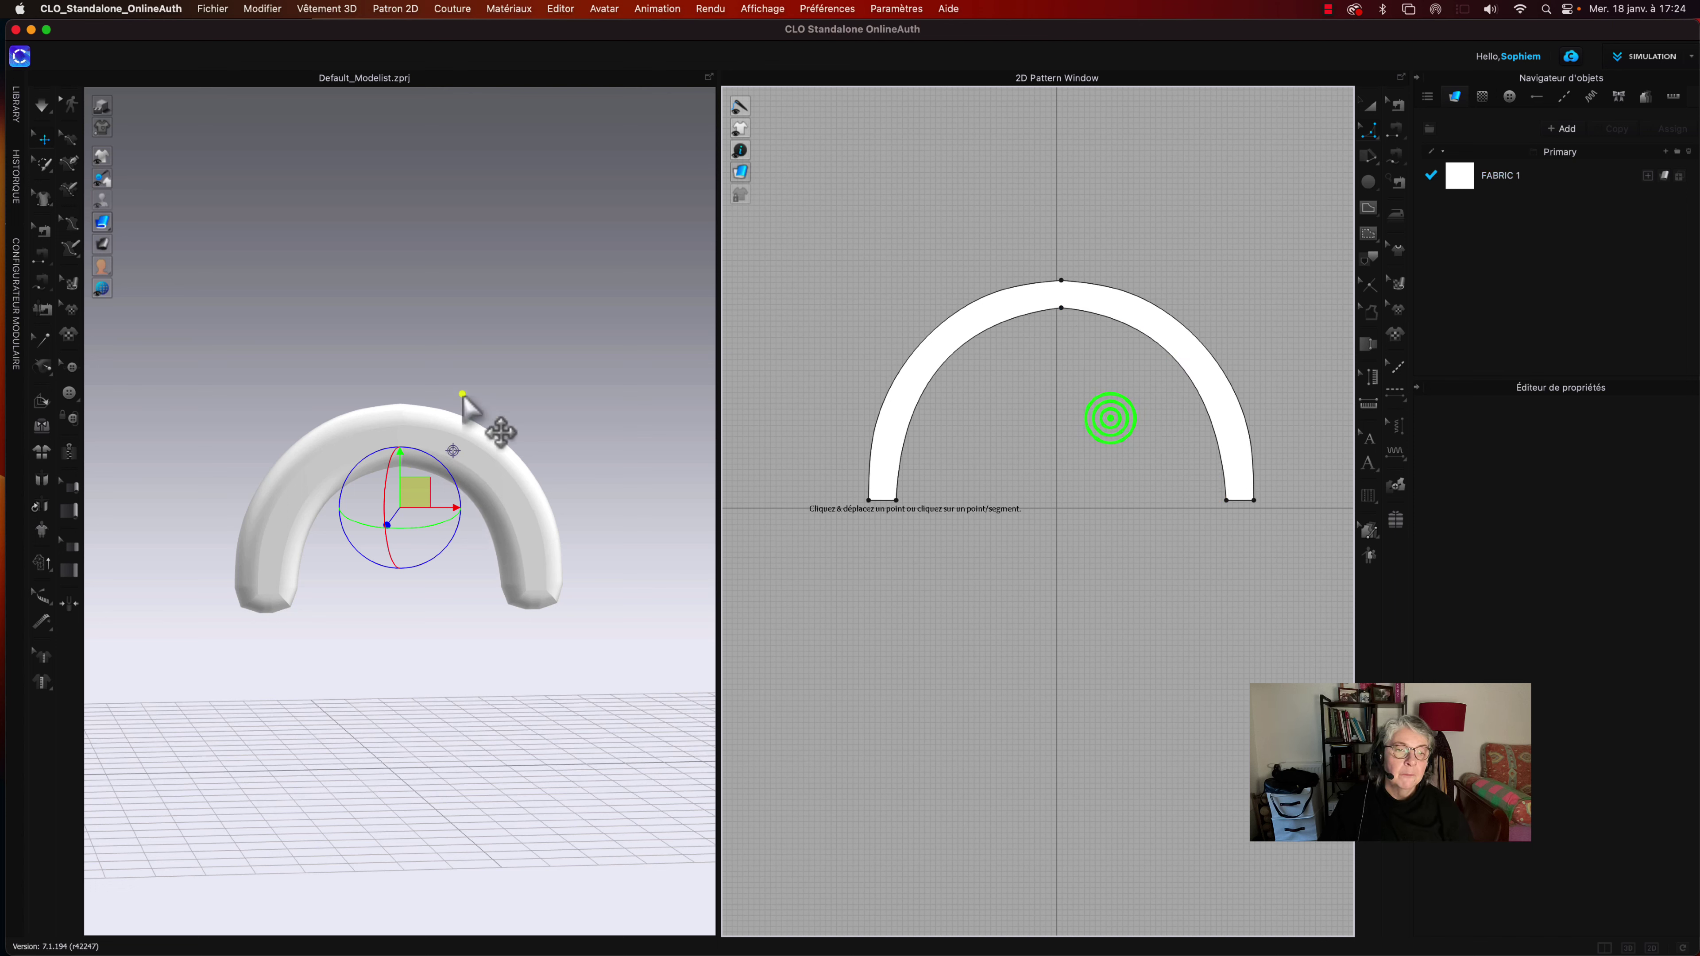
left_click(501, 358)
mouse_move(496, 379)
right_mouse_down()
mouse_move(478, 364)
mouse_move(443, 418)
mouse_move(503, 380)
mouse_move(489, 364)
mouse_move(582, 361)
mouse_move(493, 368)
mouse_move(436, 396)
mouse_move(327, 369)
mouse_move(572, 359)
mouse_move(486, 368)
right_mouse_up()
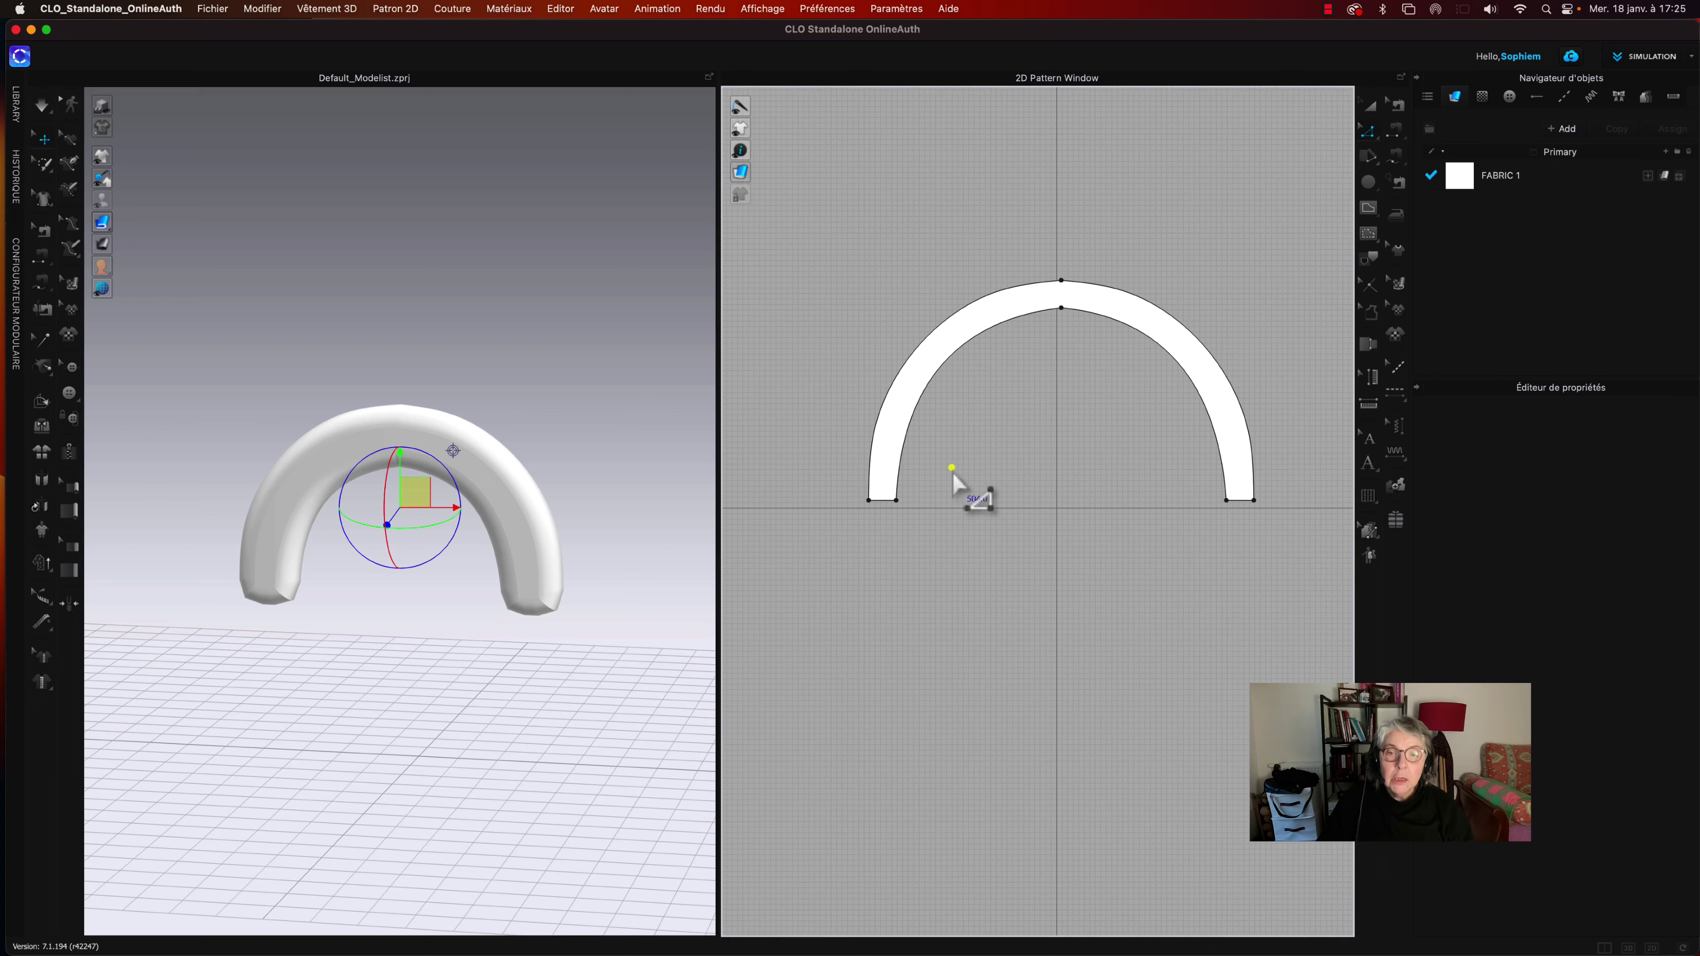
Check the left and right inner curves and the crown point of the arch.
left_click(901, 447)
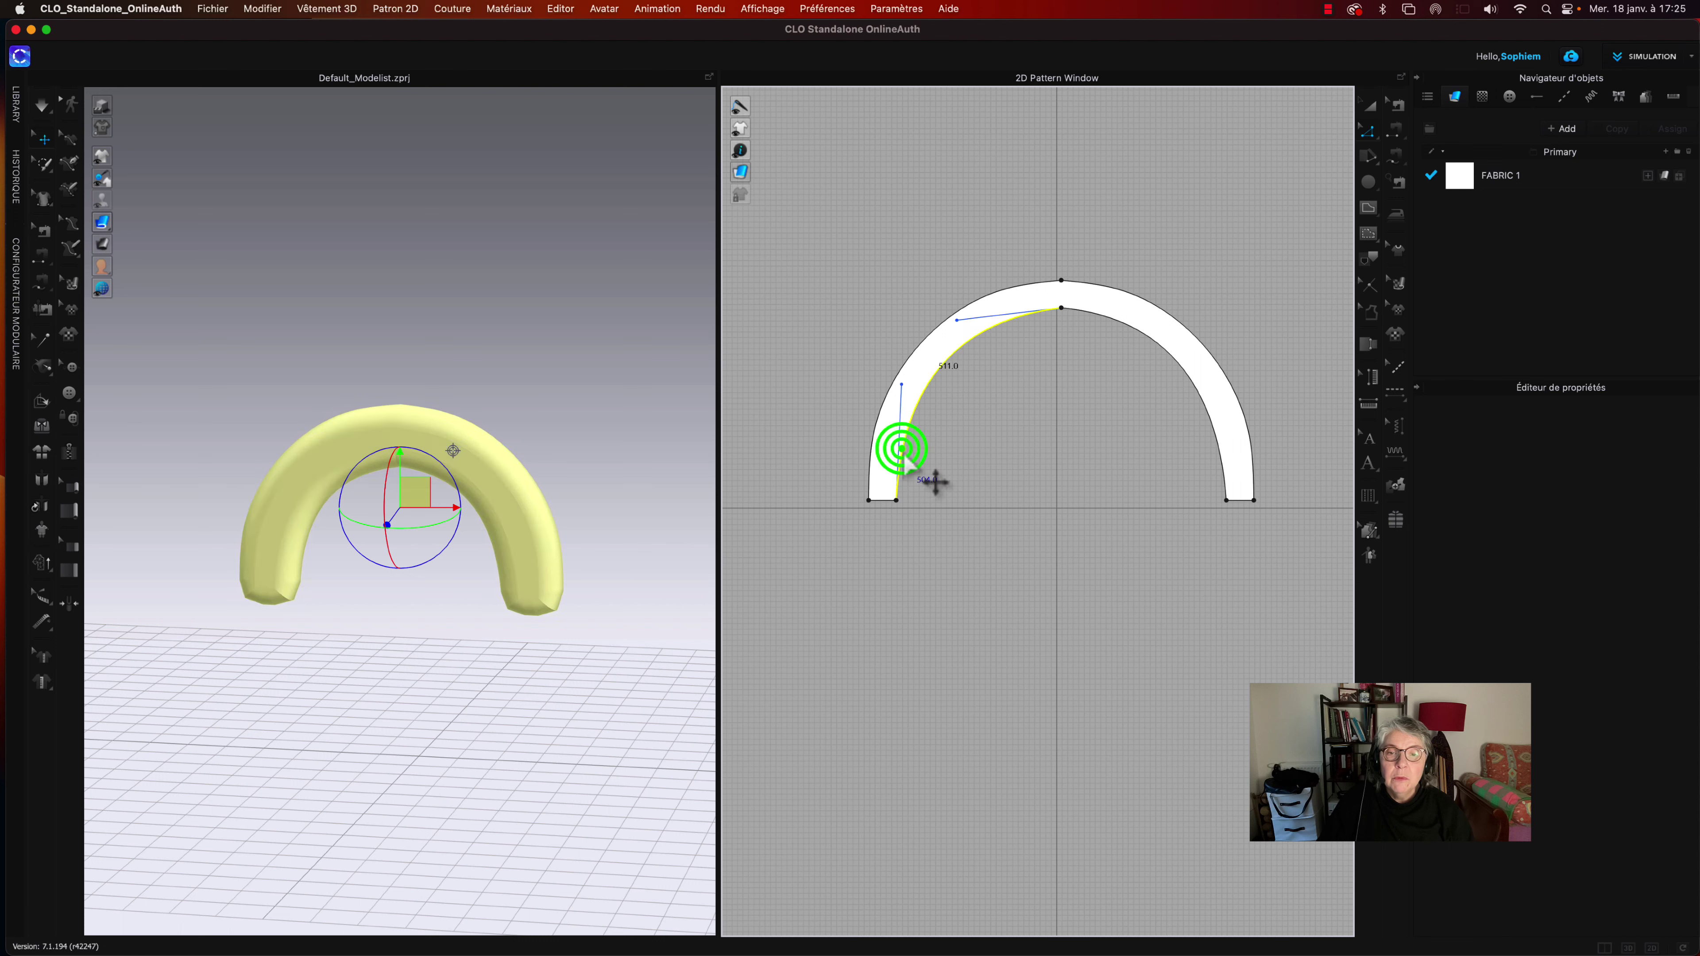
left_click(902, 384)
left_click(965, 444)
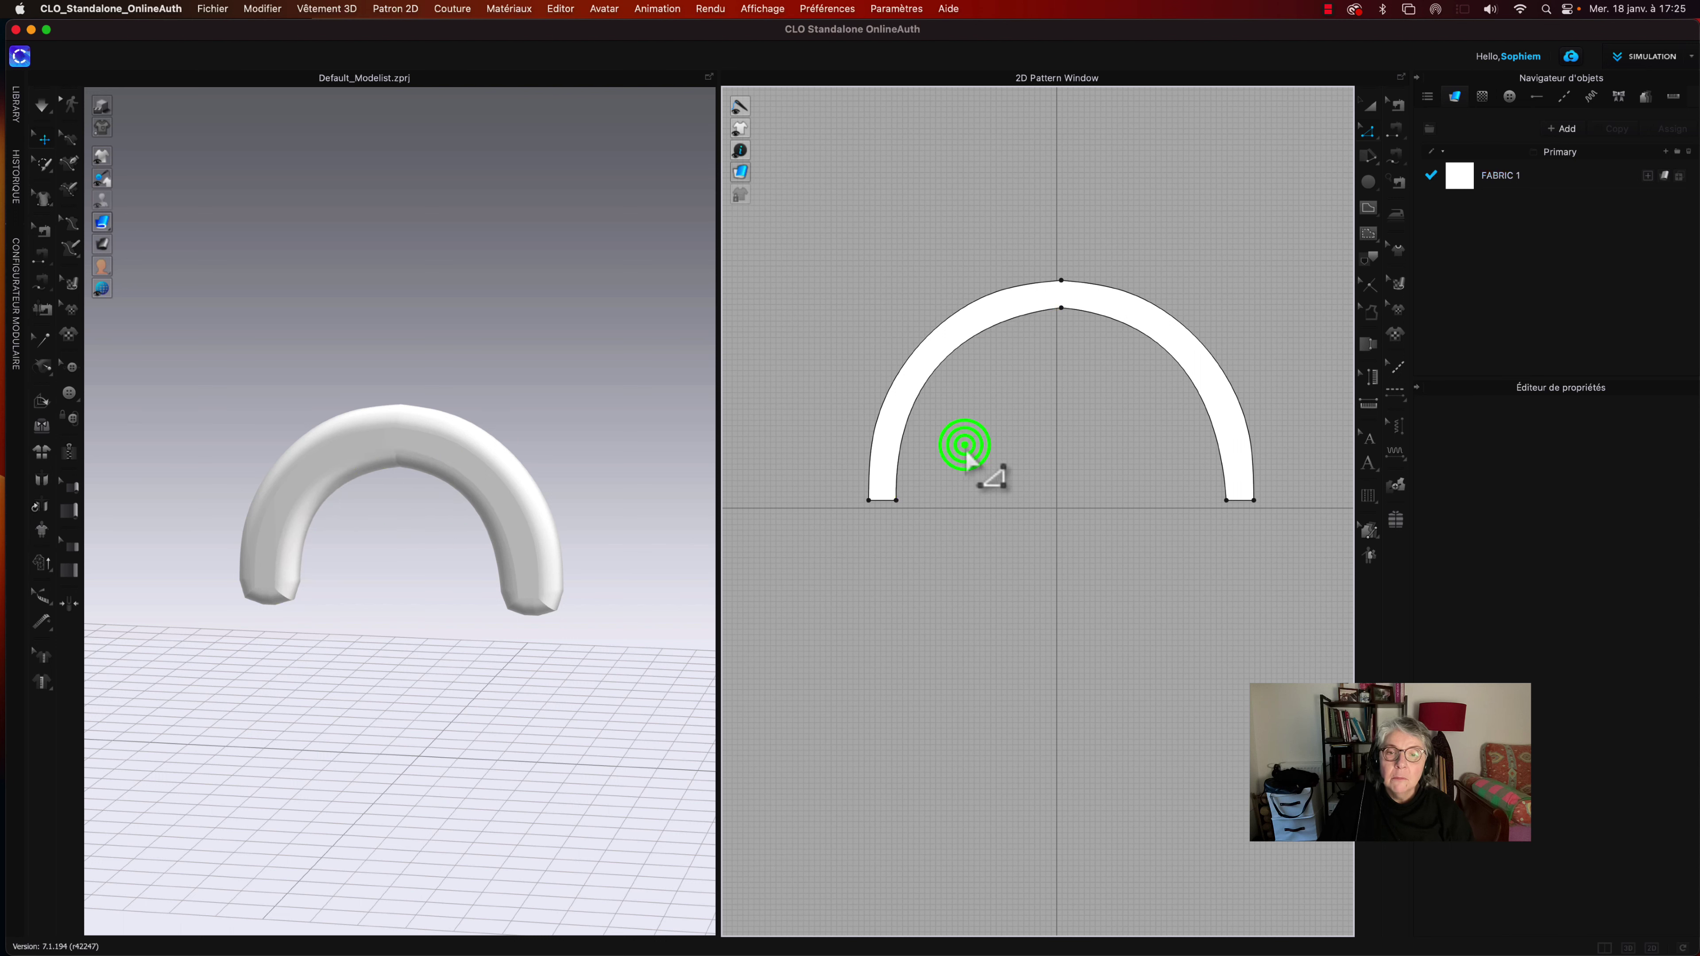
left_click(1218, 421)
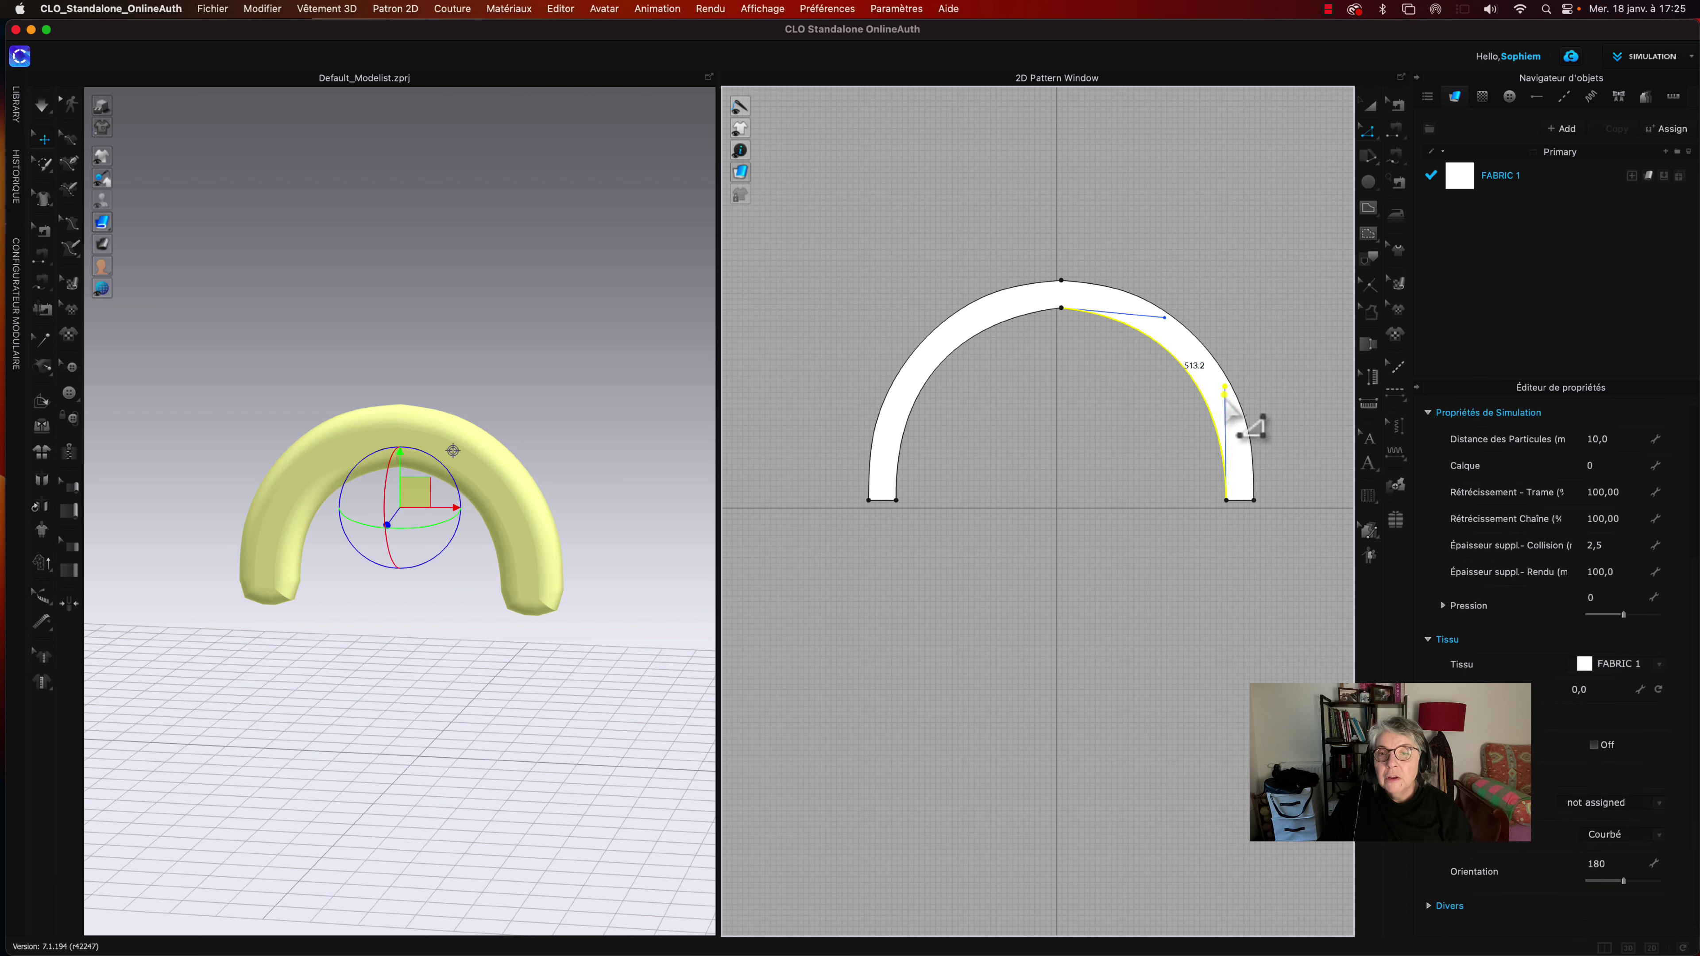
left_click(1185, 531)
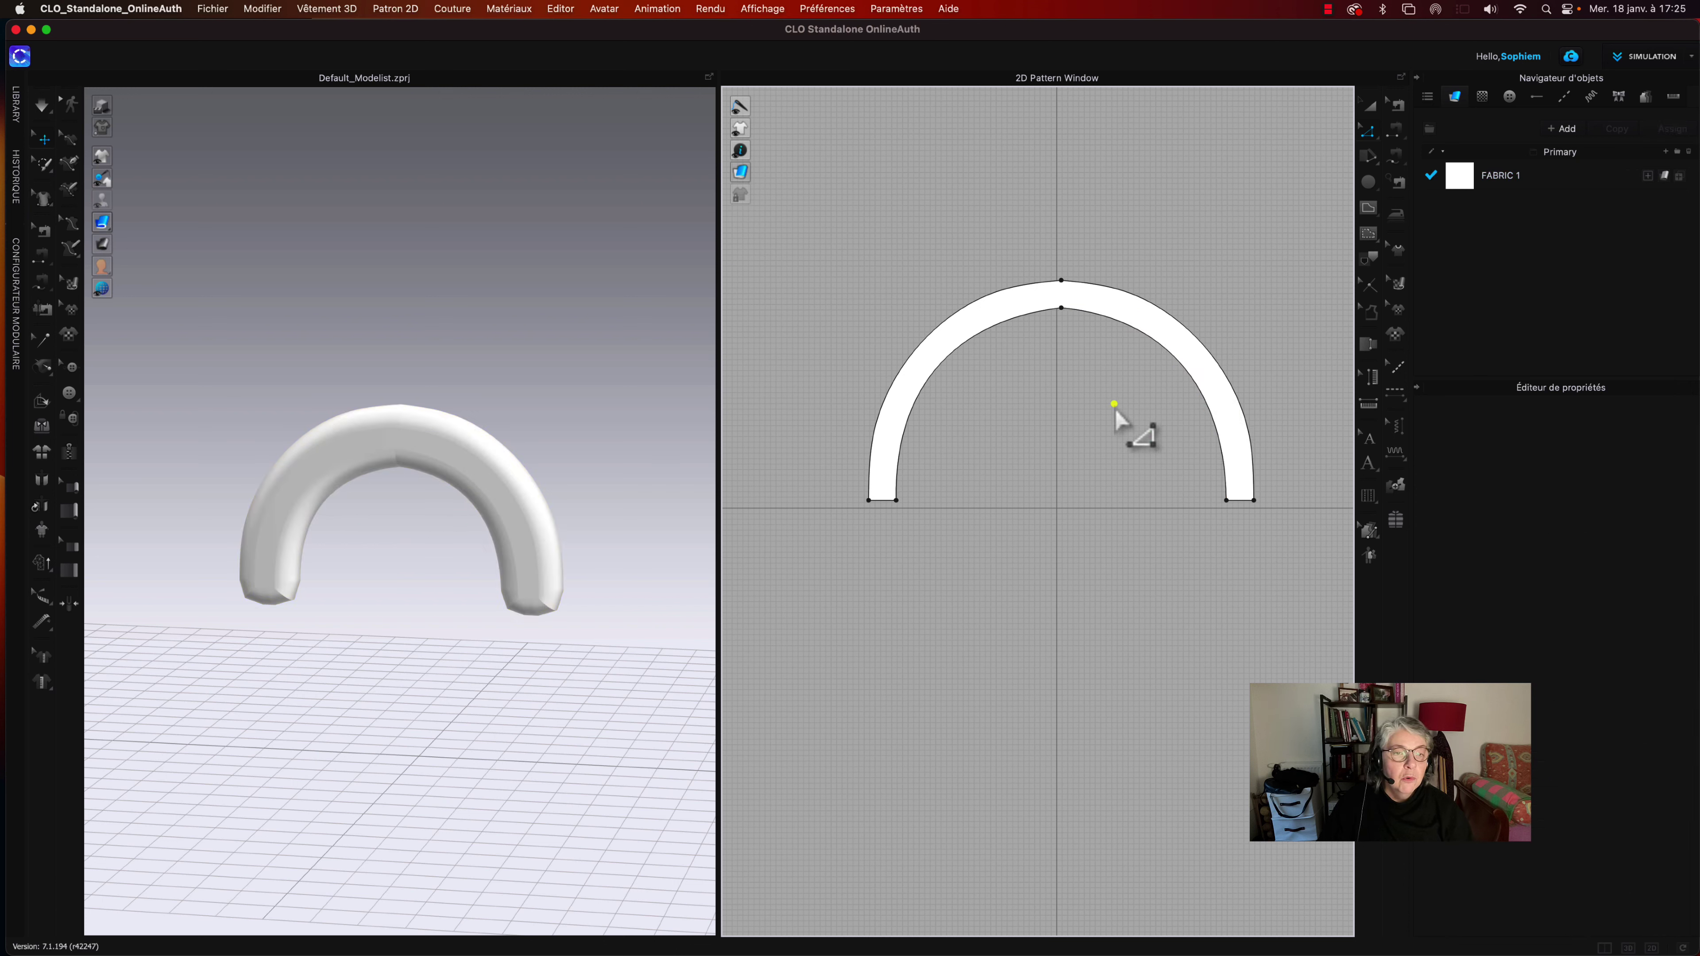
Adjust the top inner point's Bezier handles so the inner arch rounds evenly.
left_click(1061, 310)
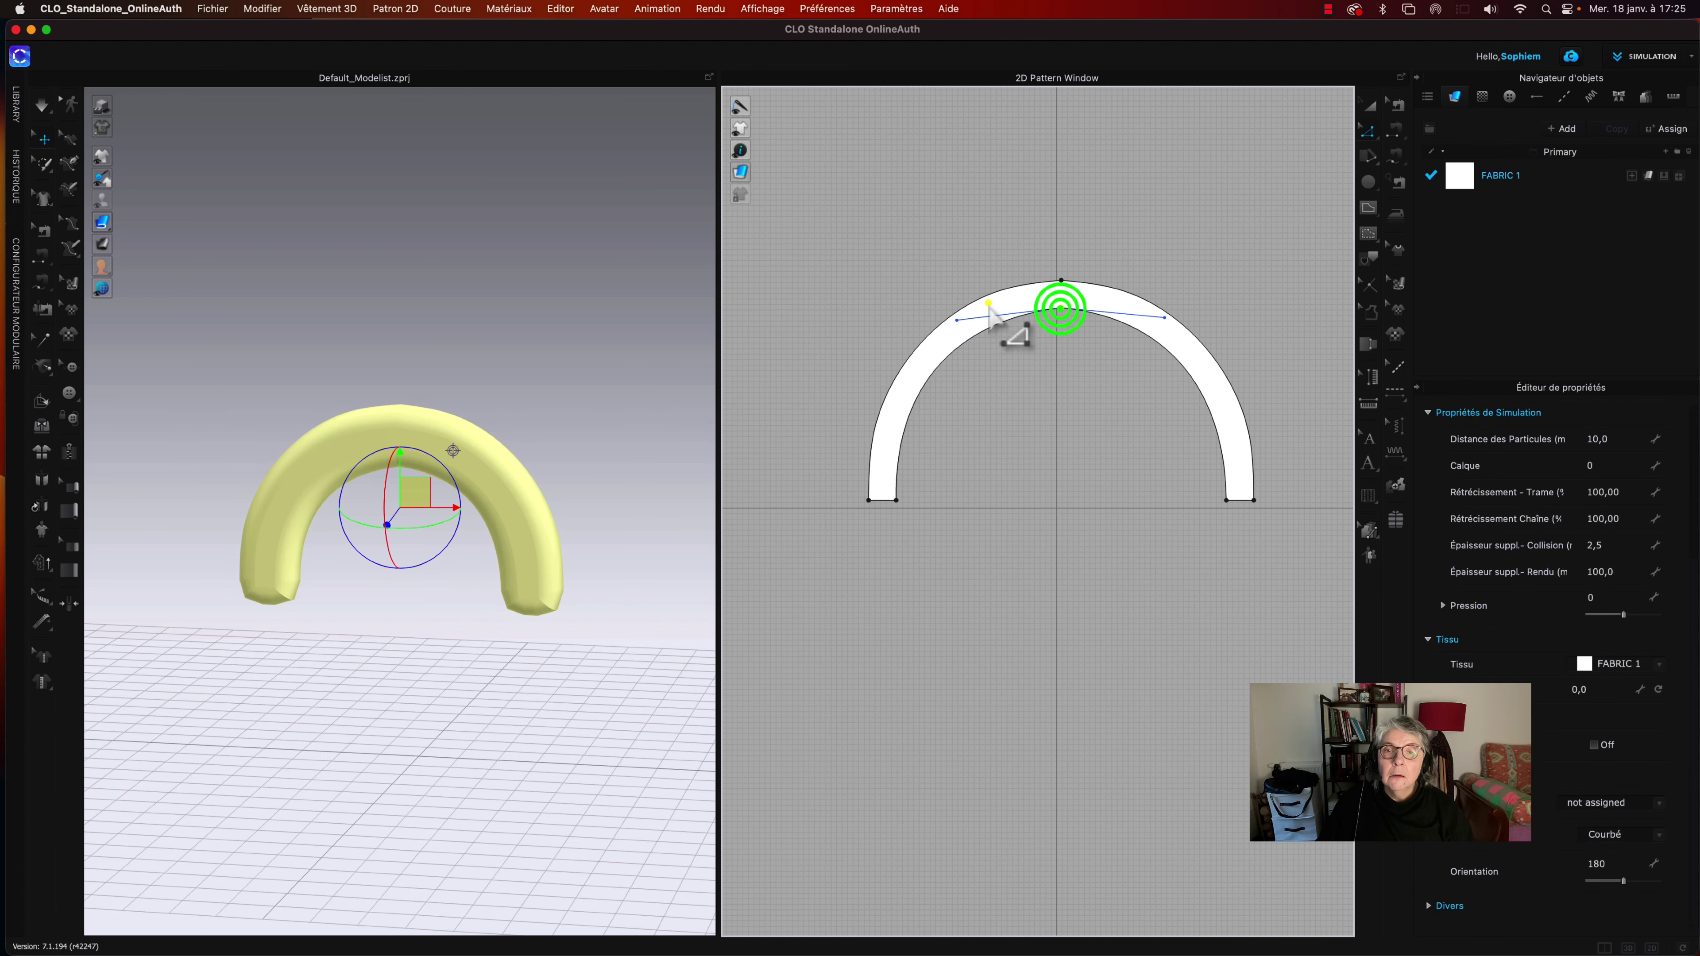
left_click(958, 320)
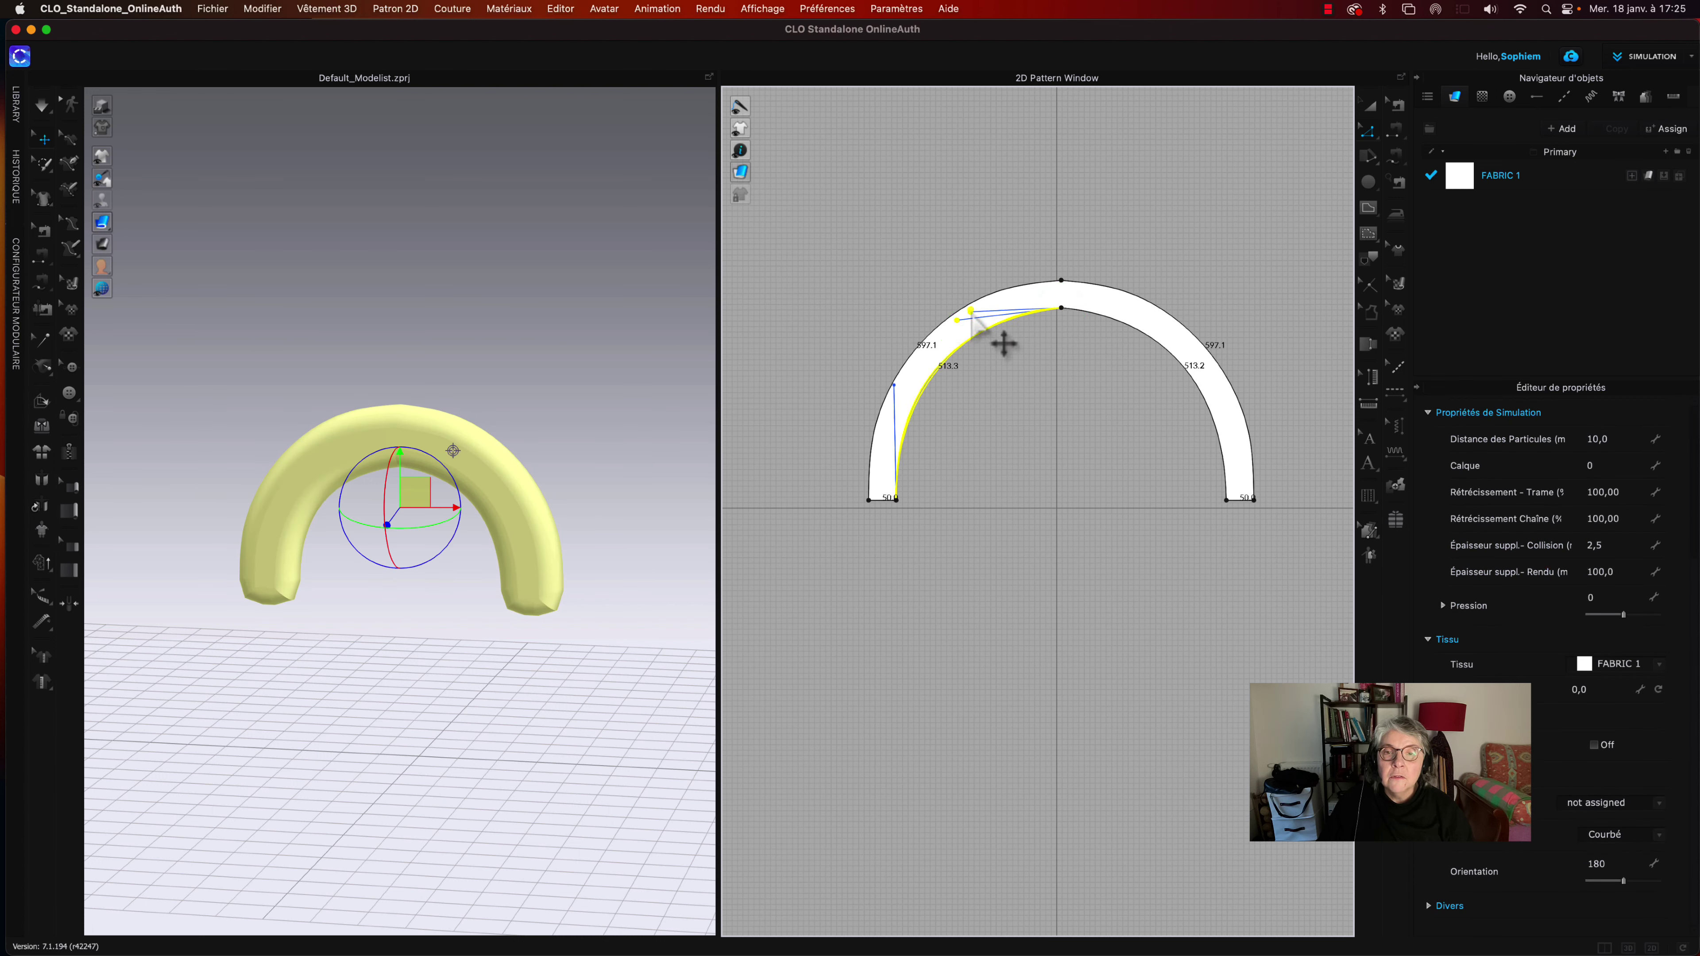
left_click_drag(972, 318, 971, 318)
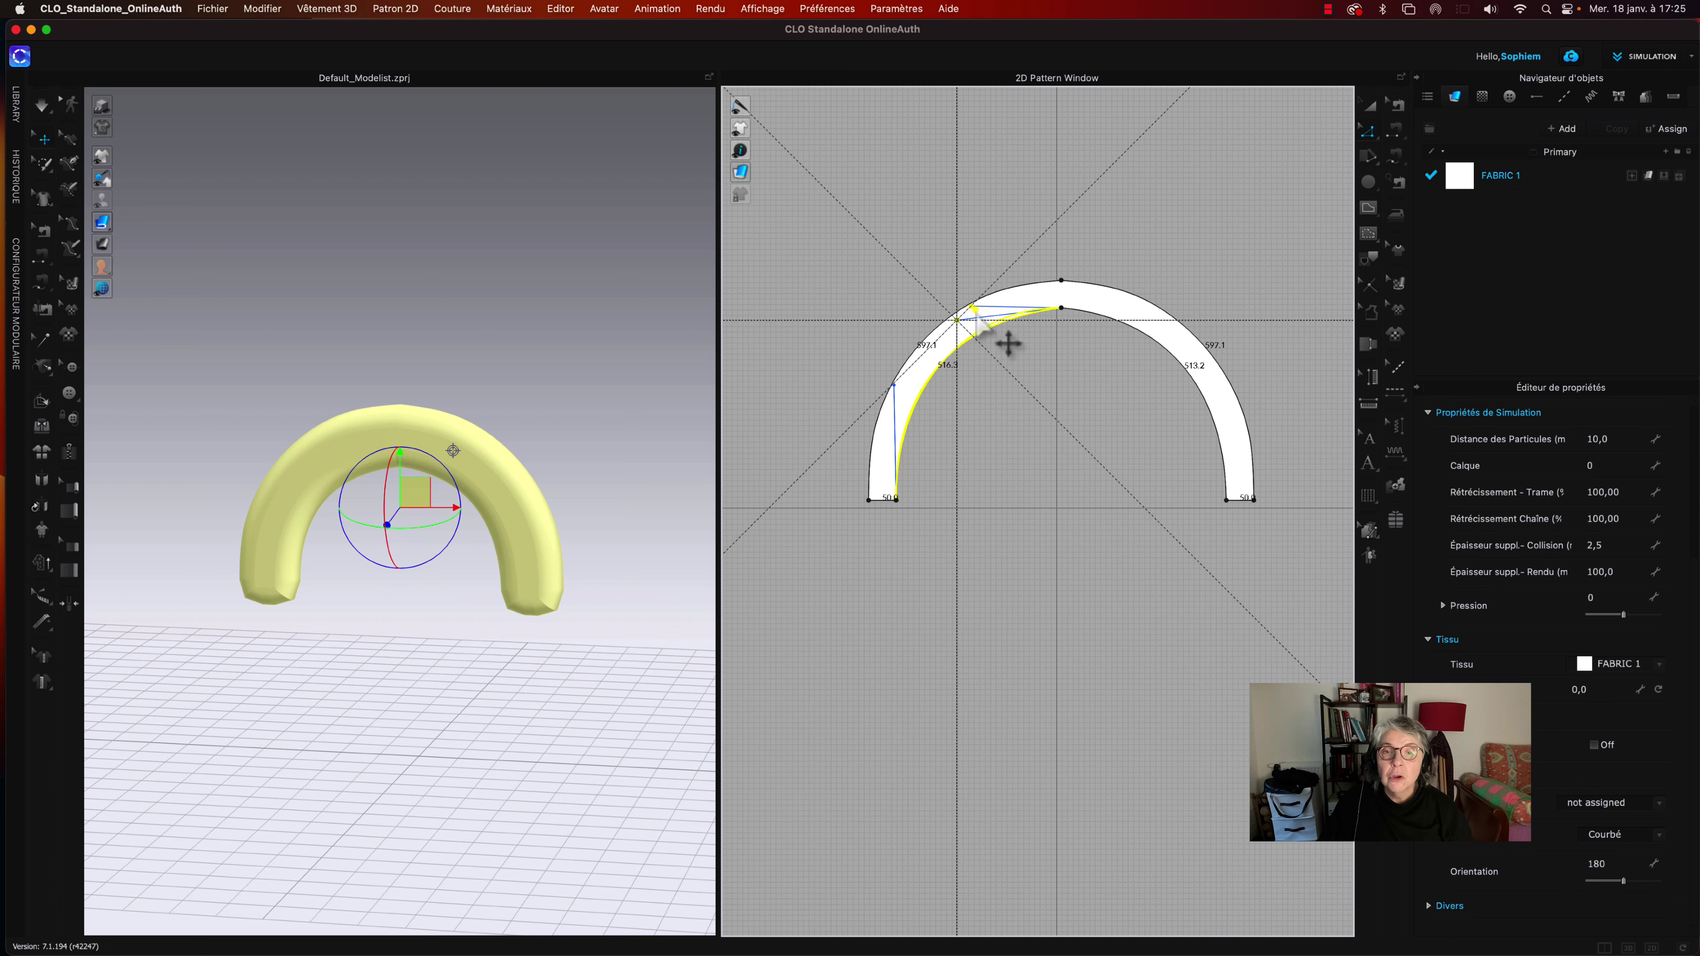
left_click_drag(993, 314, 989, 309)
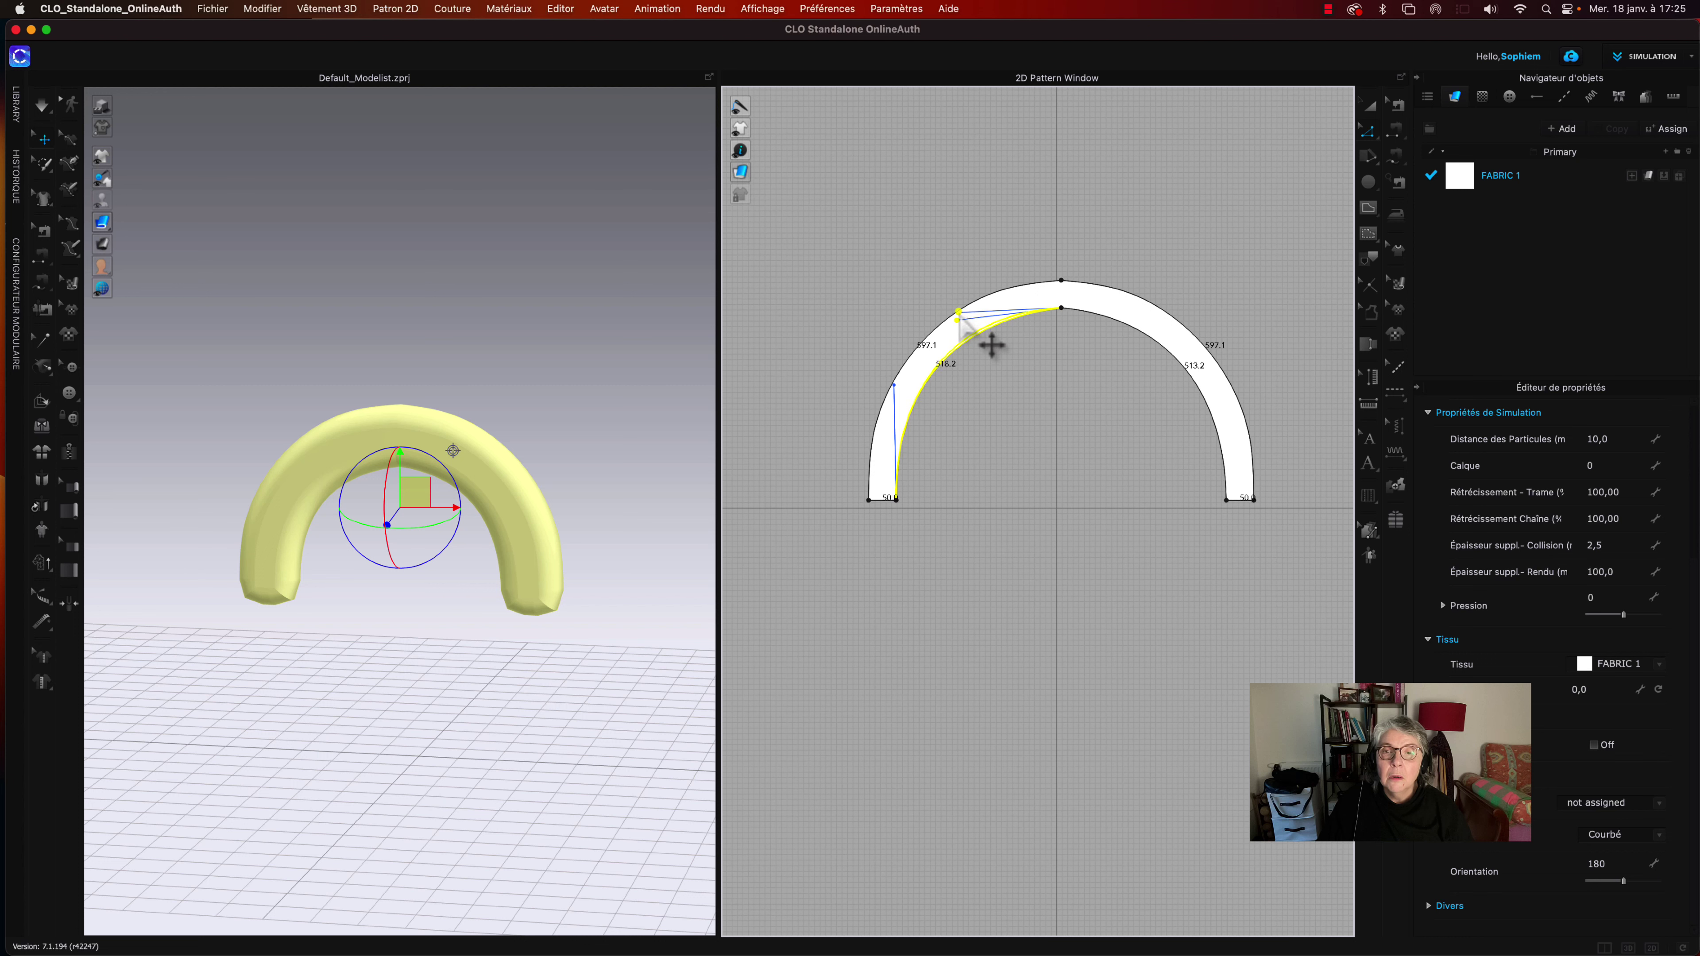
left_click_drag(990, 344, 968, 321)
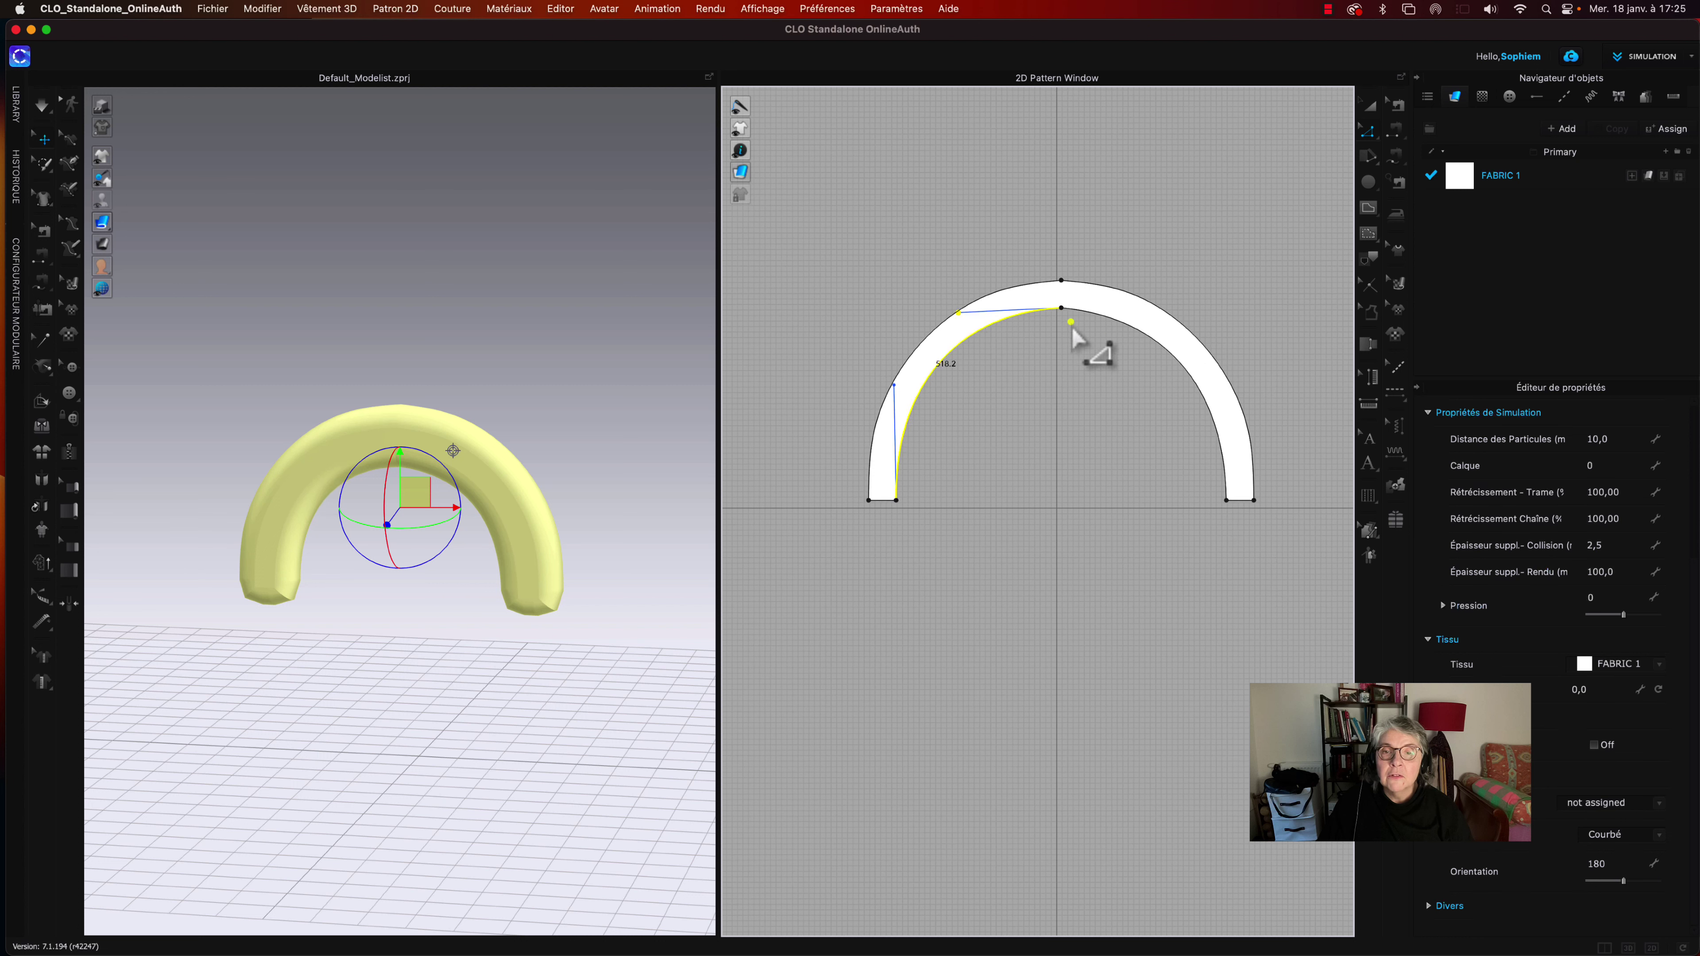
left_click(1062, 309)
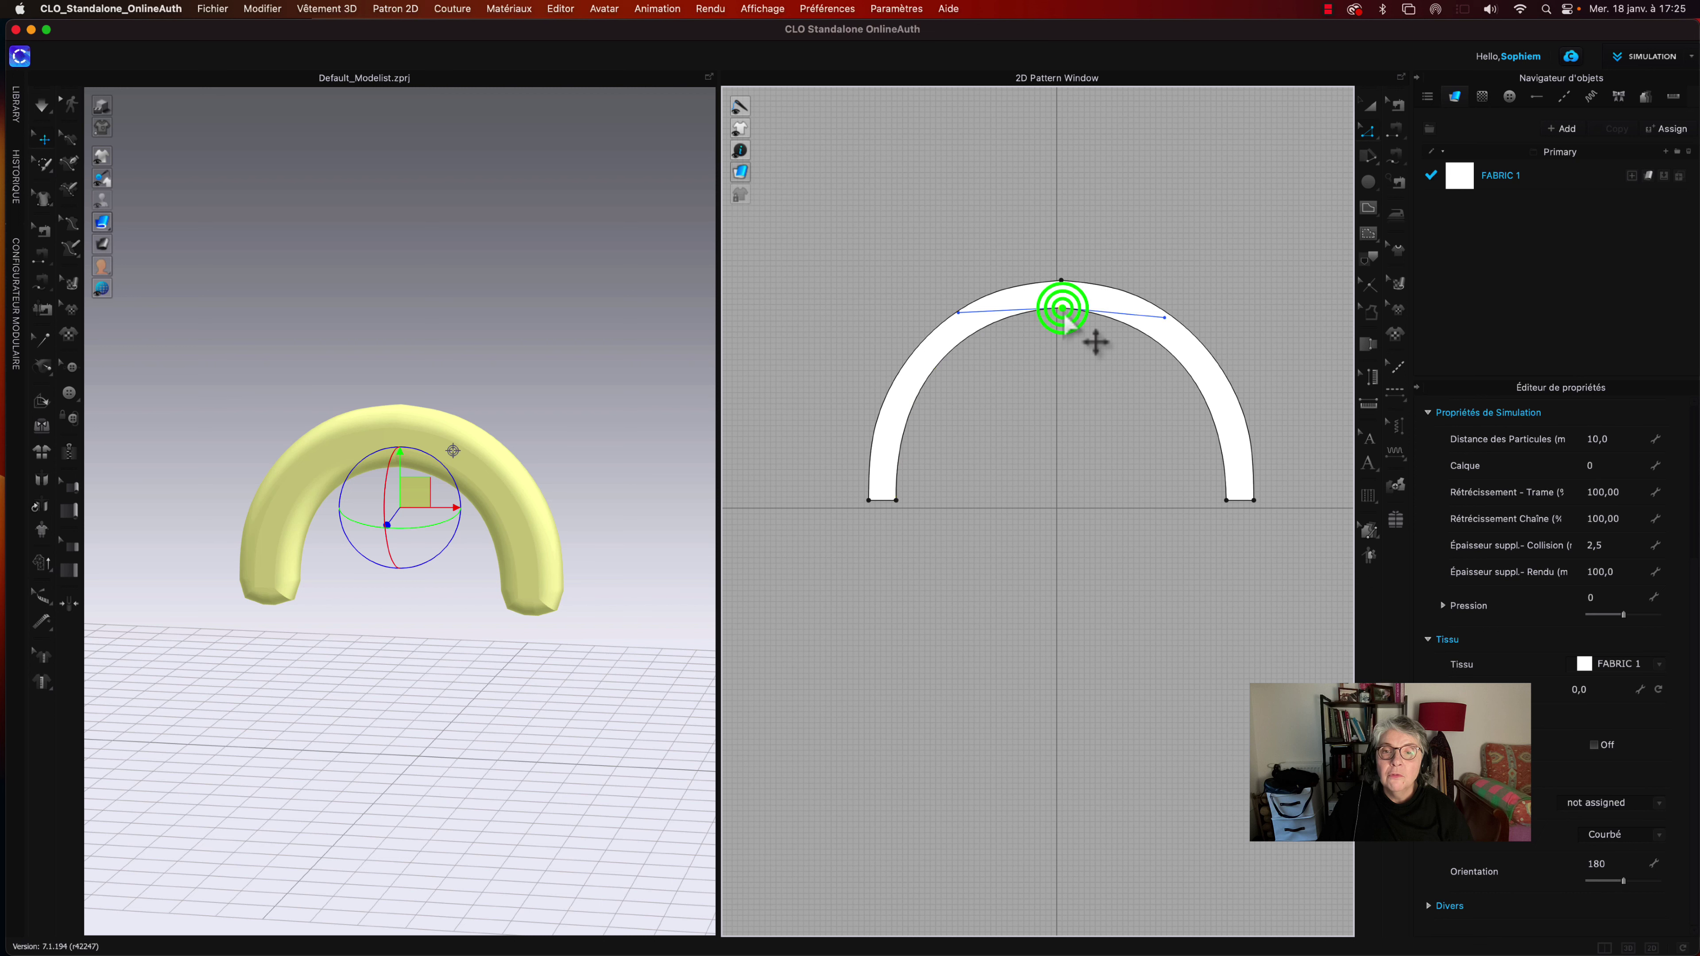
left_click(1162, 317)
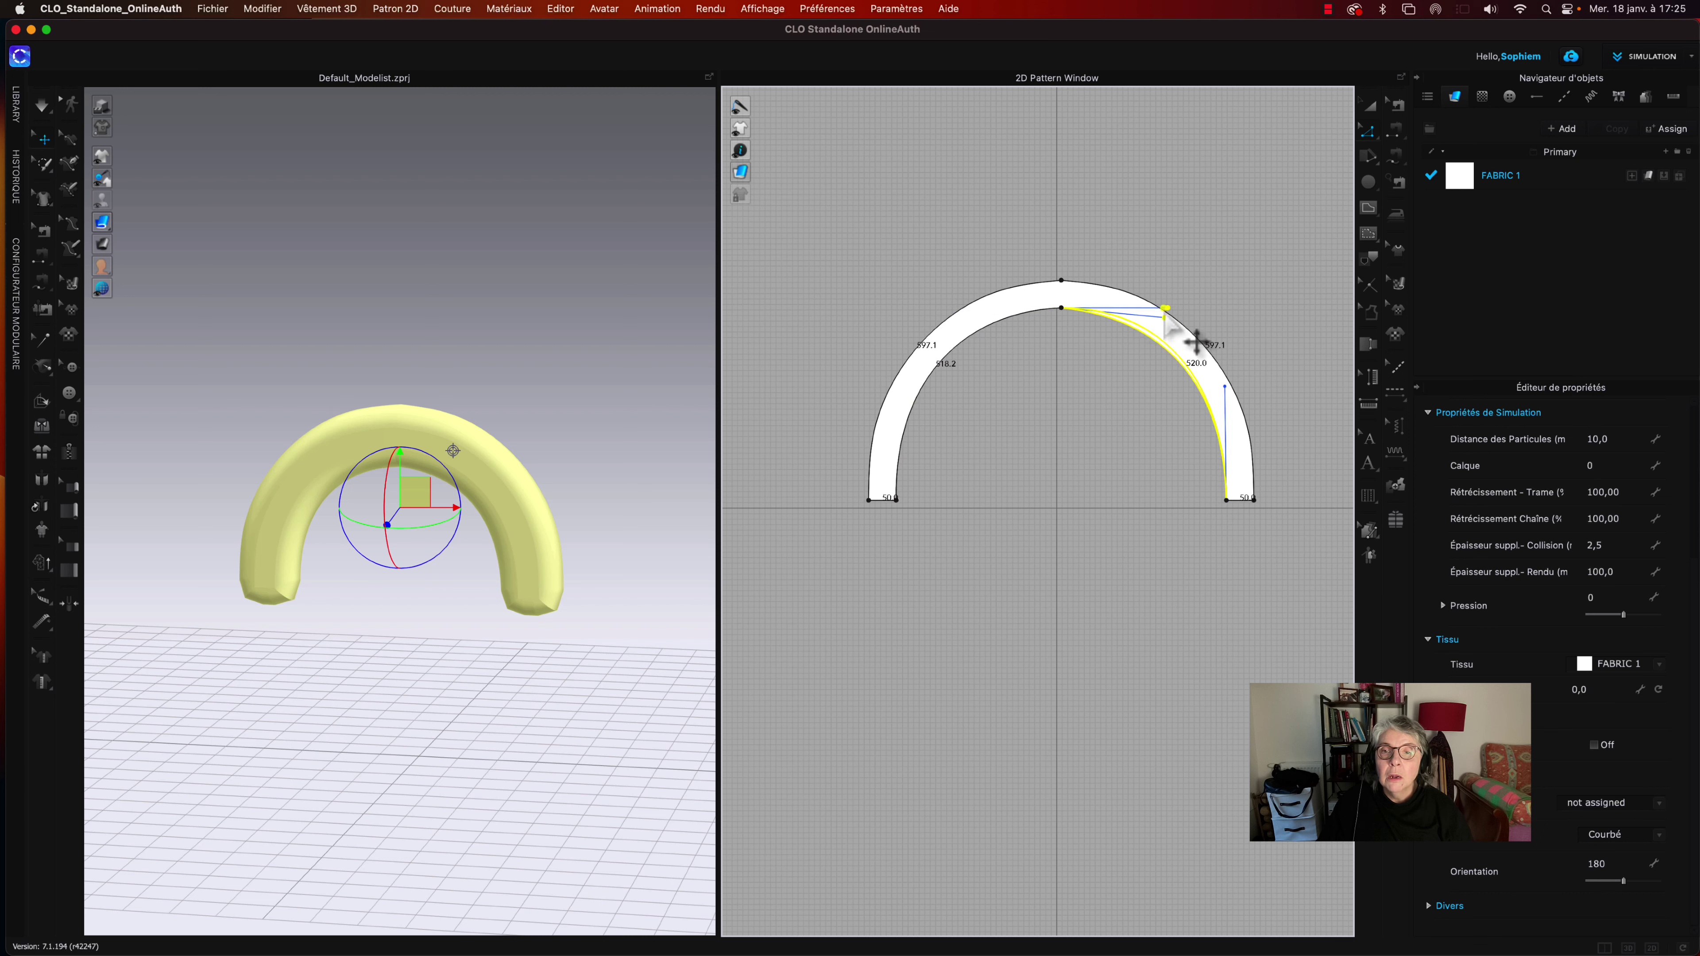
left_click(1091, 429)
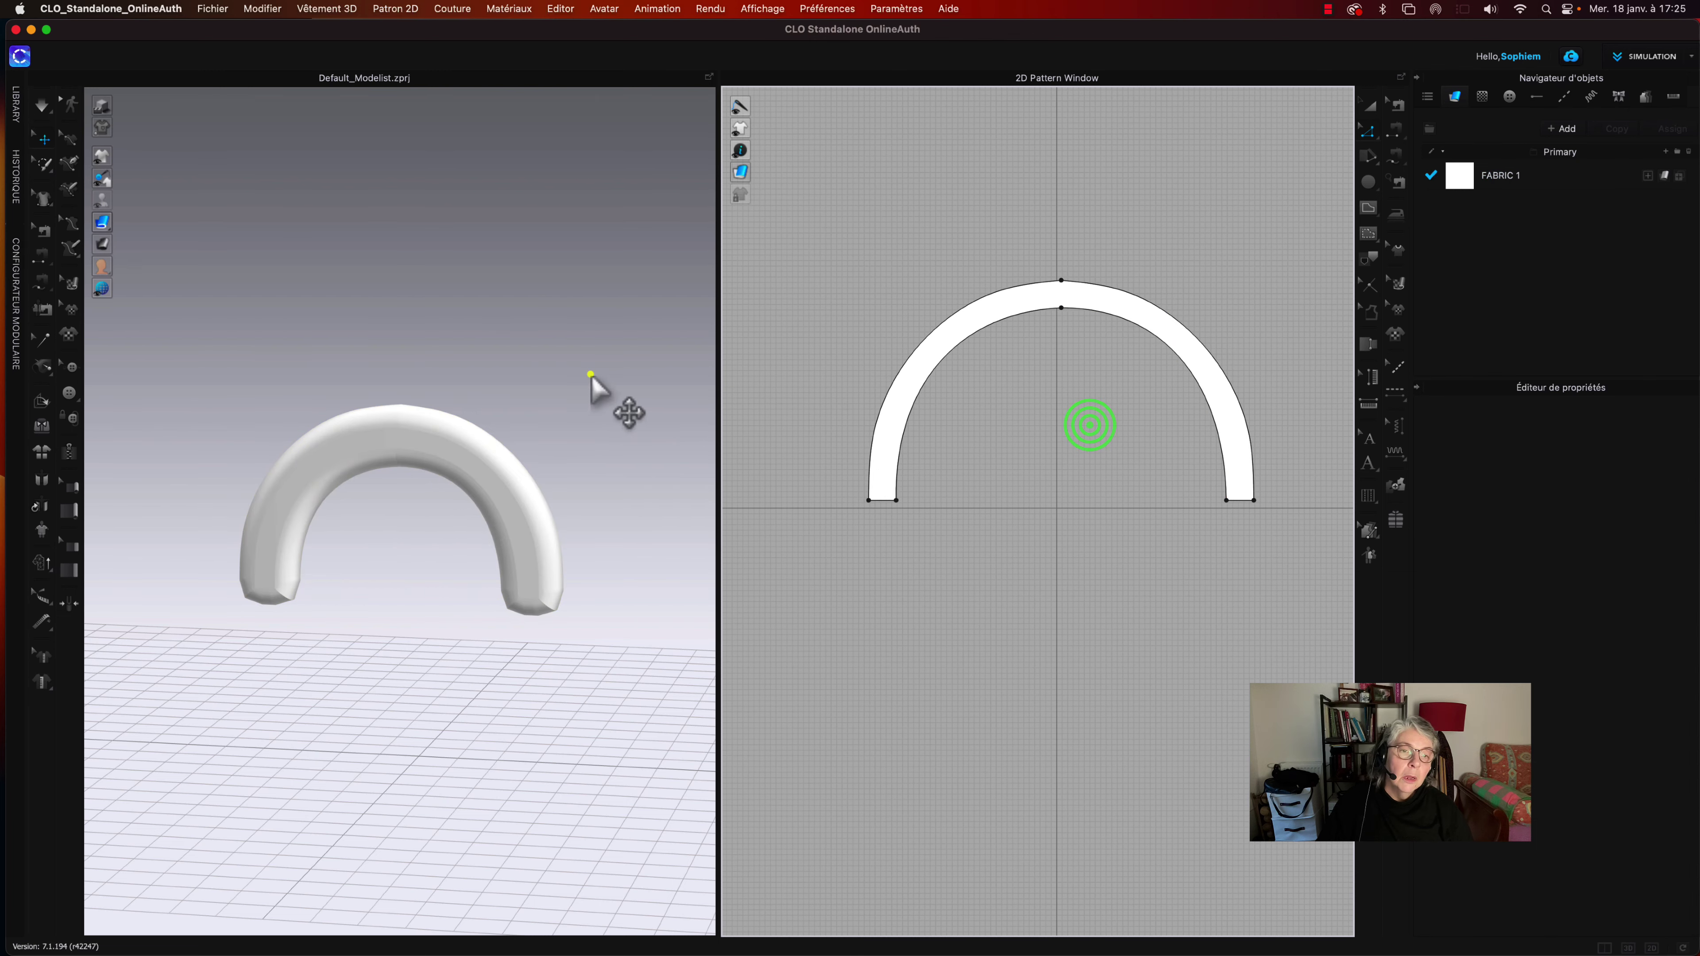
Select the whole arch pattern with Select/Move to show it in the Property Editor.
mouse_move(589, 373)
right_mouse_down()
mouse_move(669, 388)
mouse_move(602, 388)
right_mouse_up()
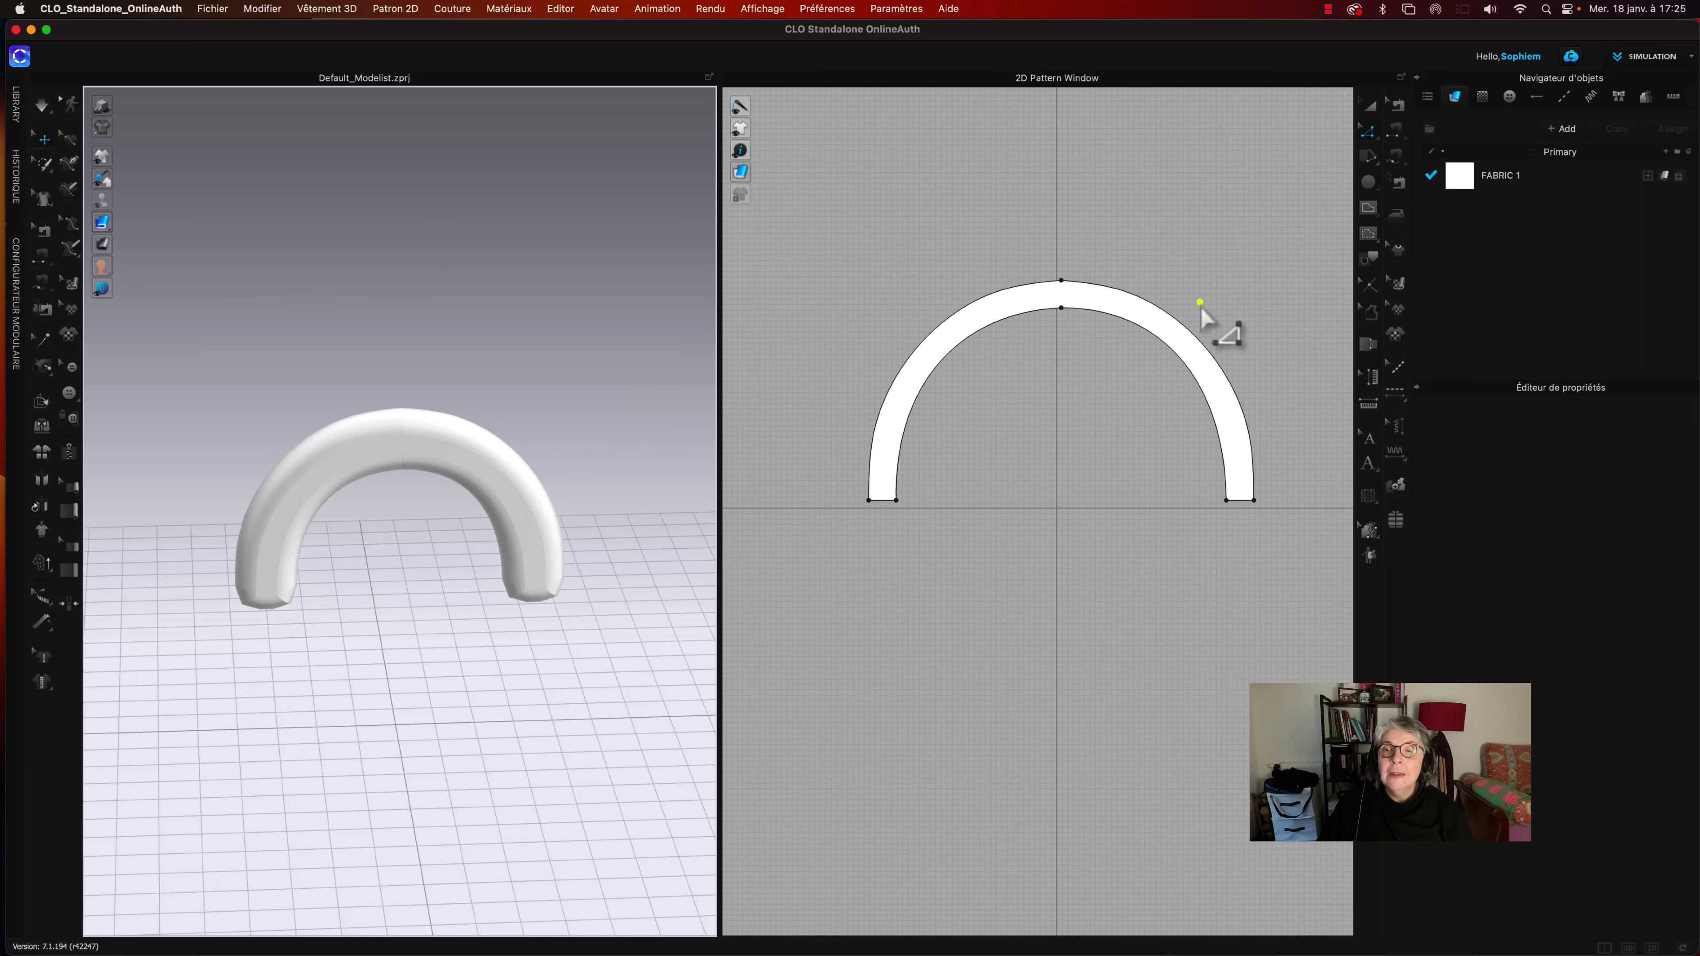
left_click(1370, 106)
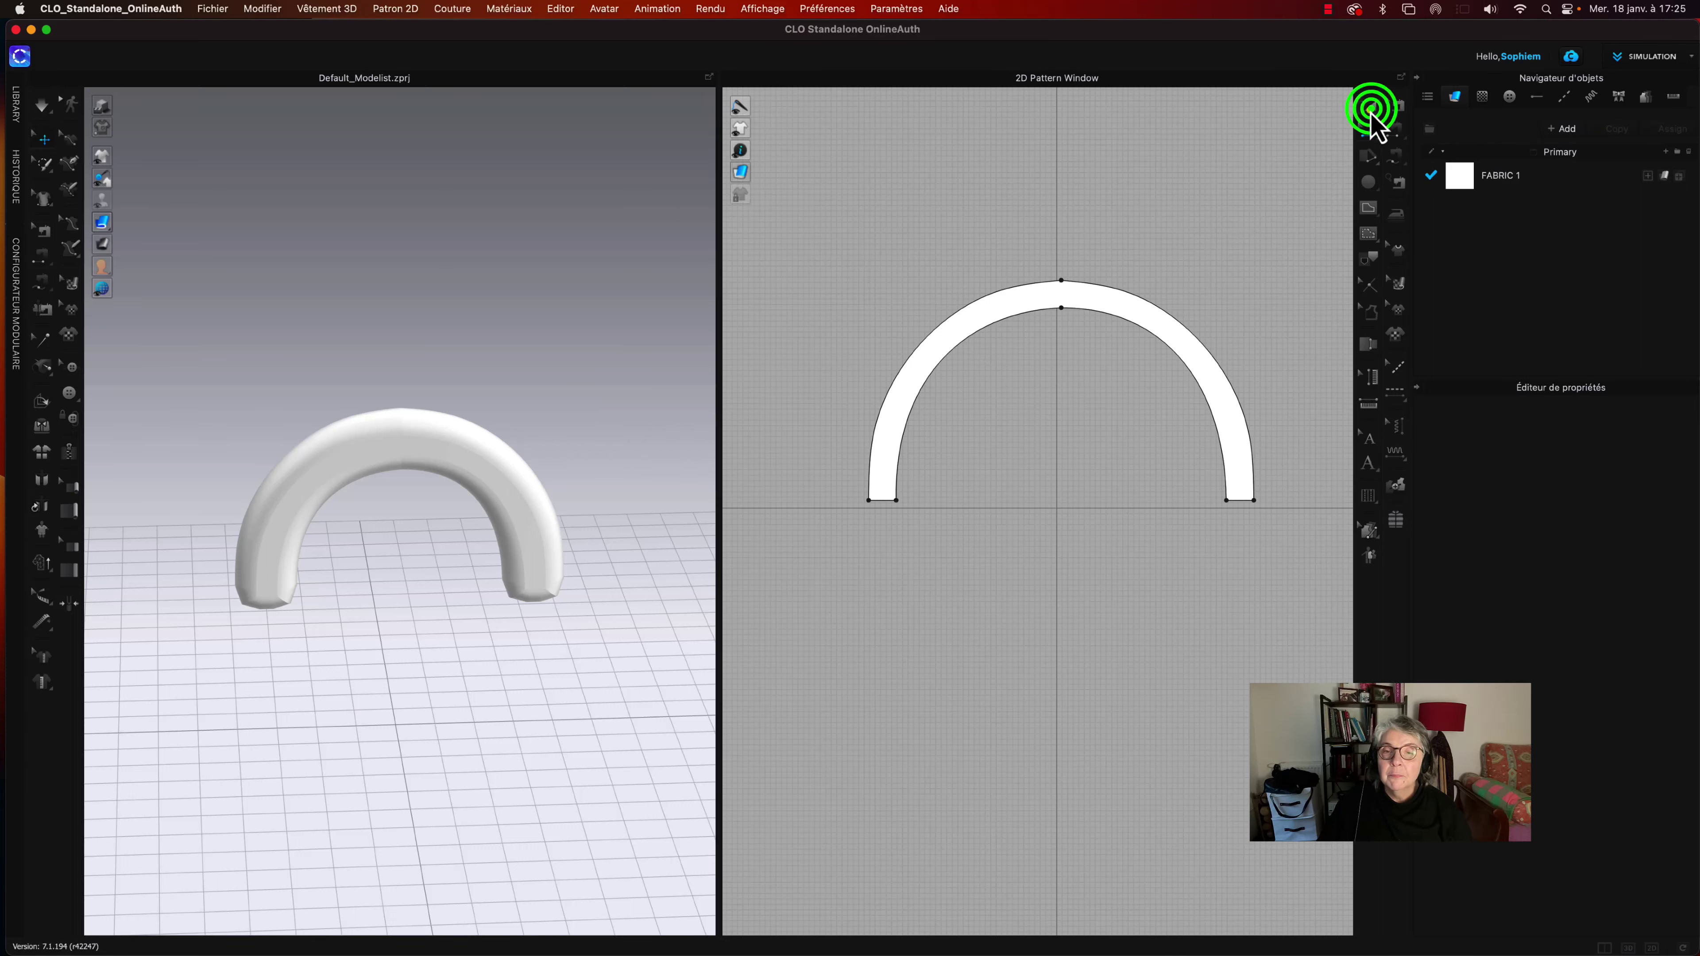
left_click(1077, 298)
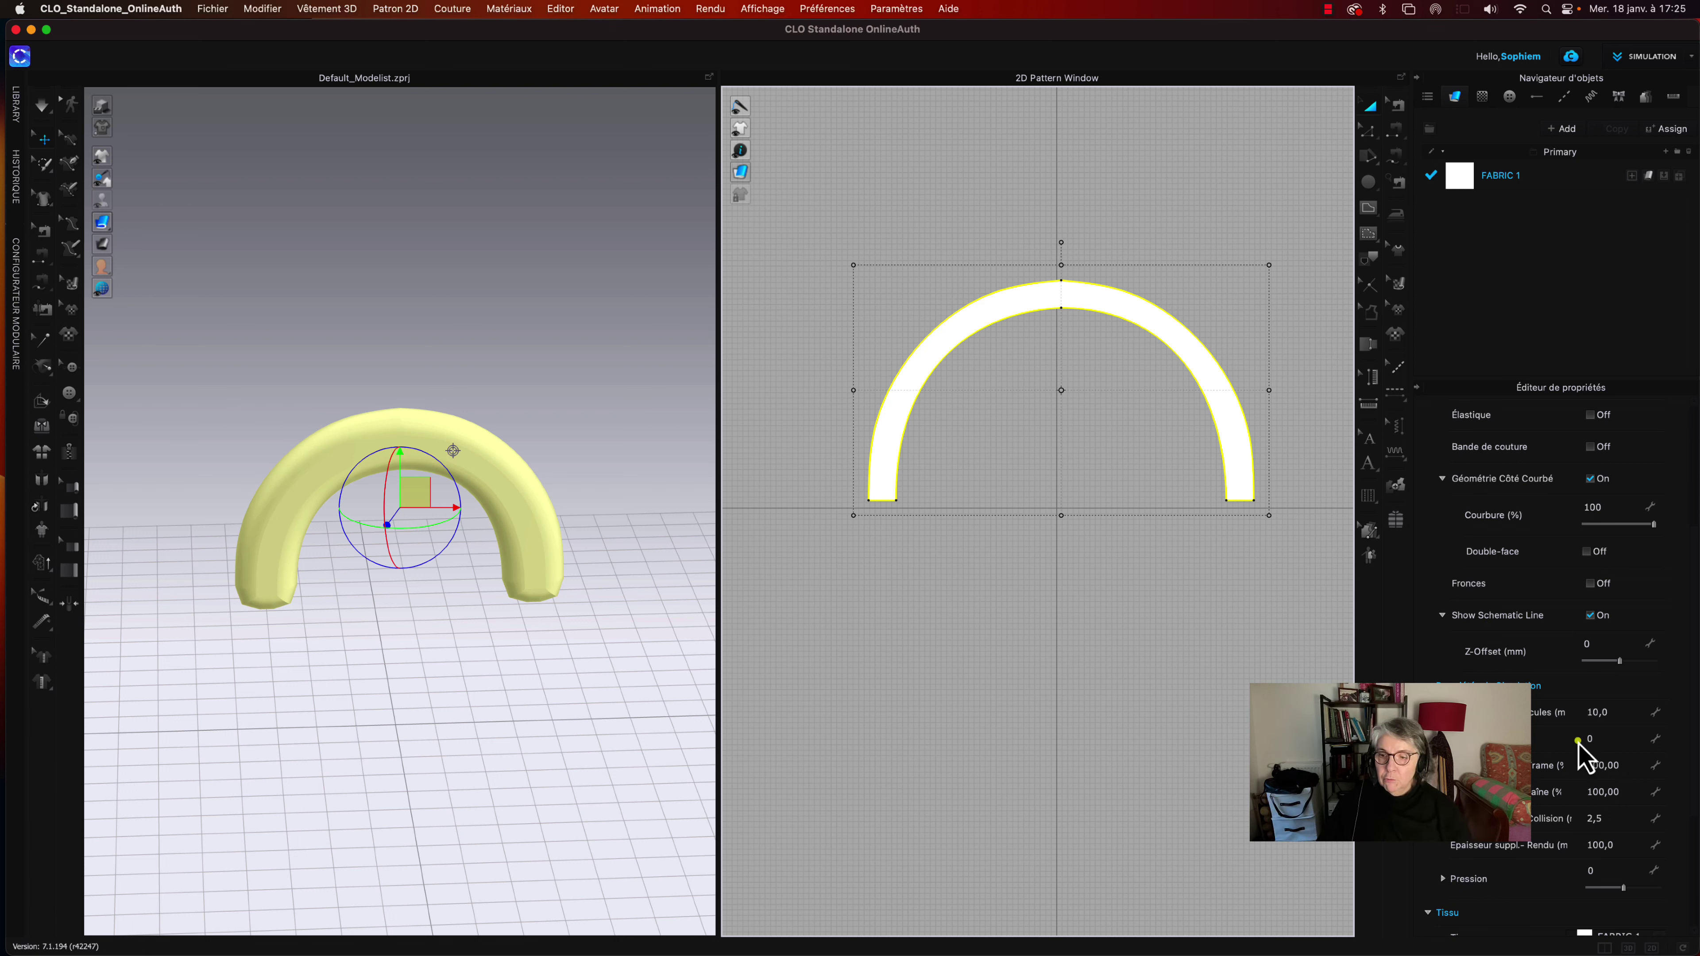
Leave the arch's extra render thickness at 100,0.
left_click(1627, 842)
left_click(1606, 845)
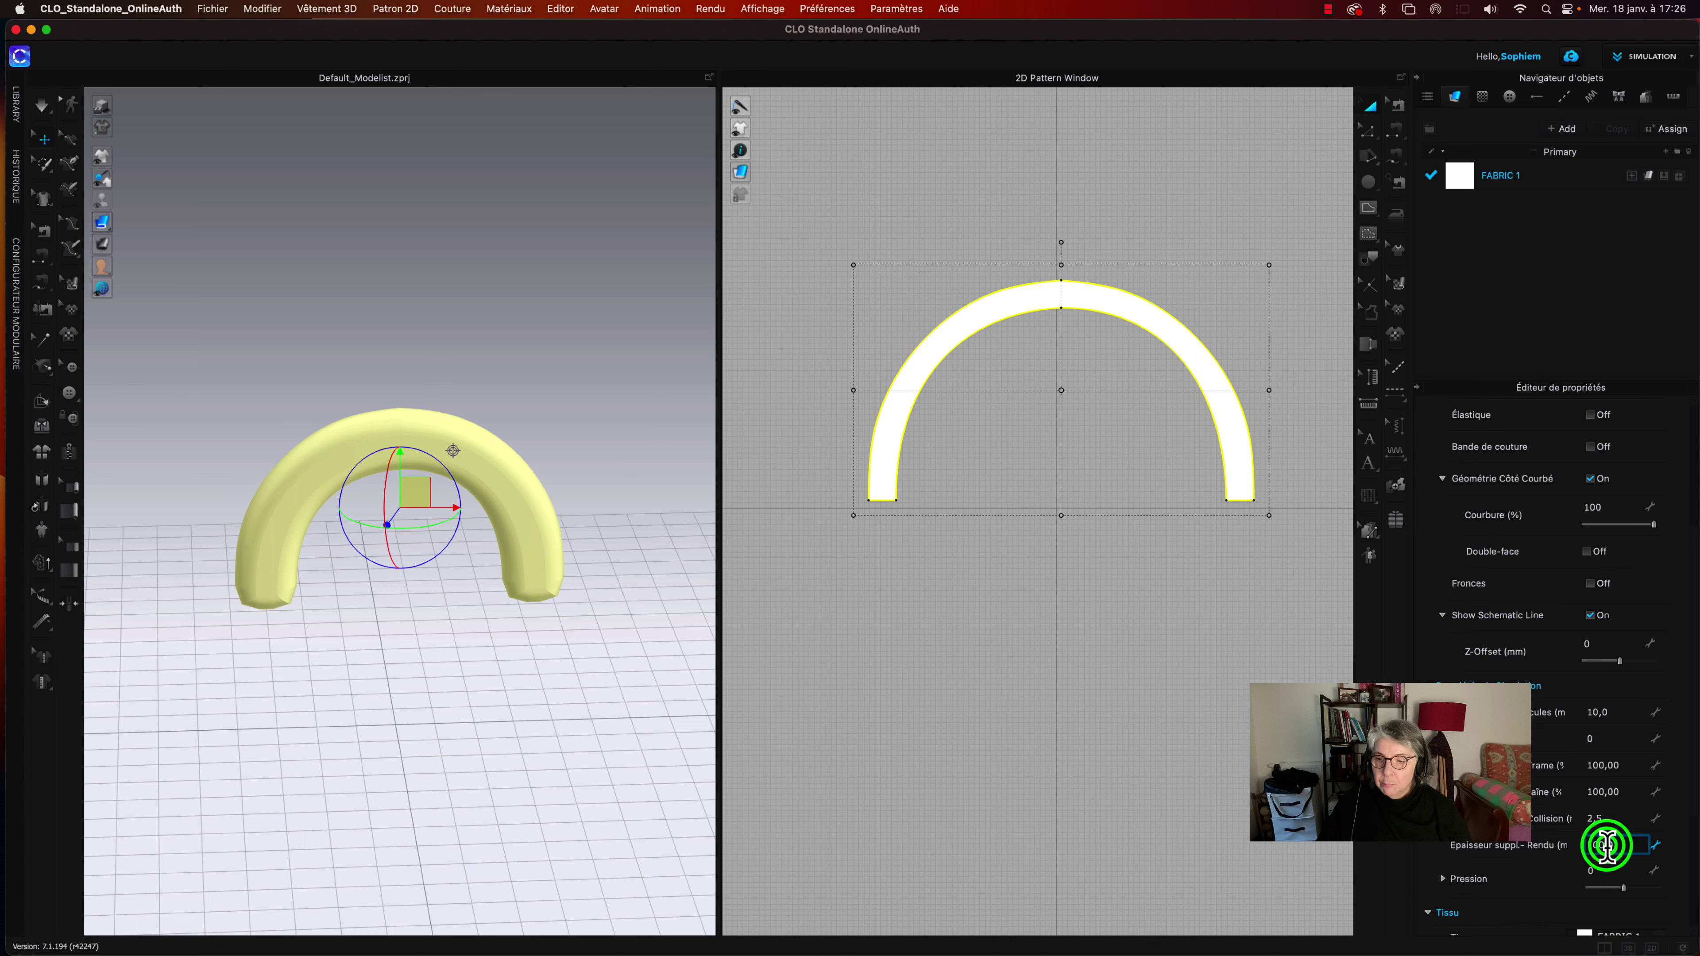
scroll(1569, 890, "down", 2)
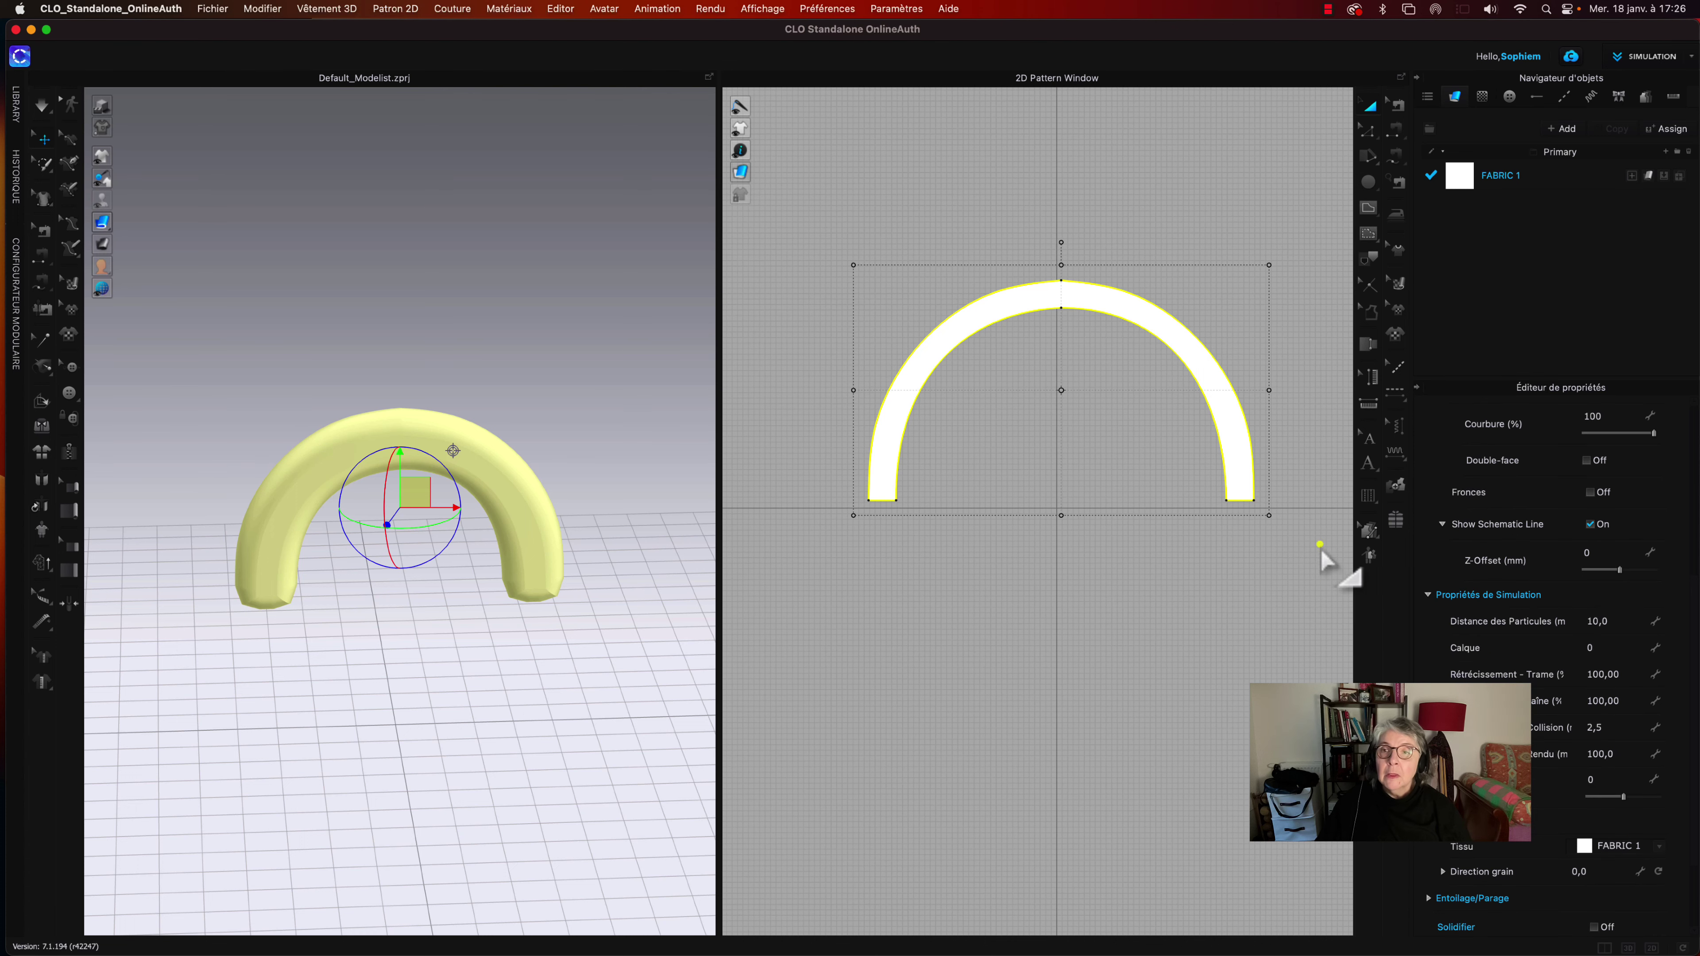
Set the FABRIC 1 thickness (Épaisseur) to 0,80 mm.
left_click(1461, 179)
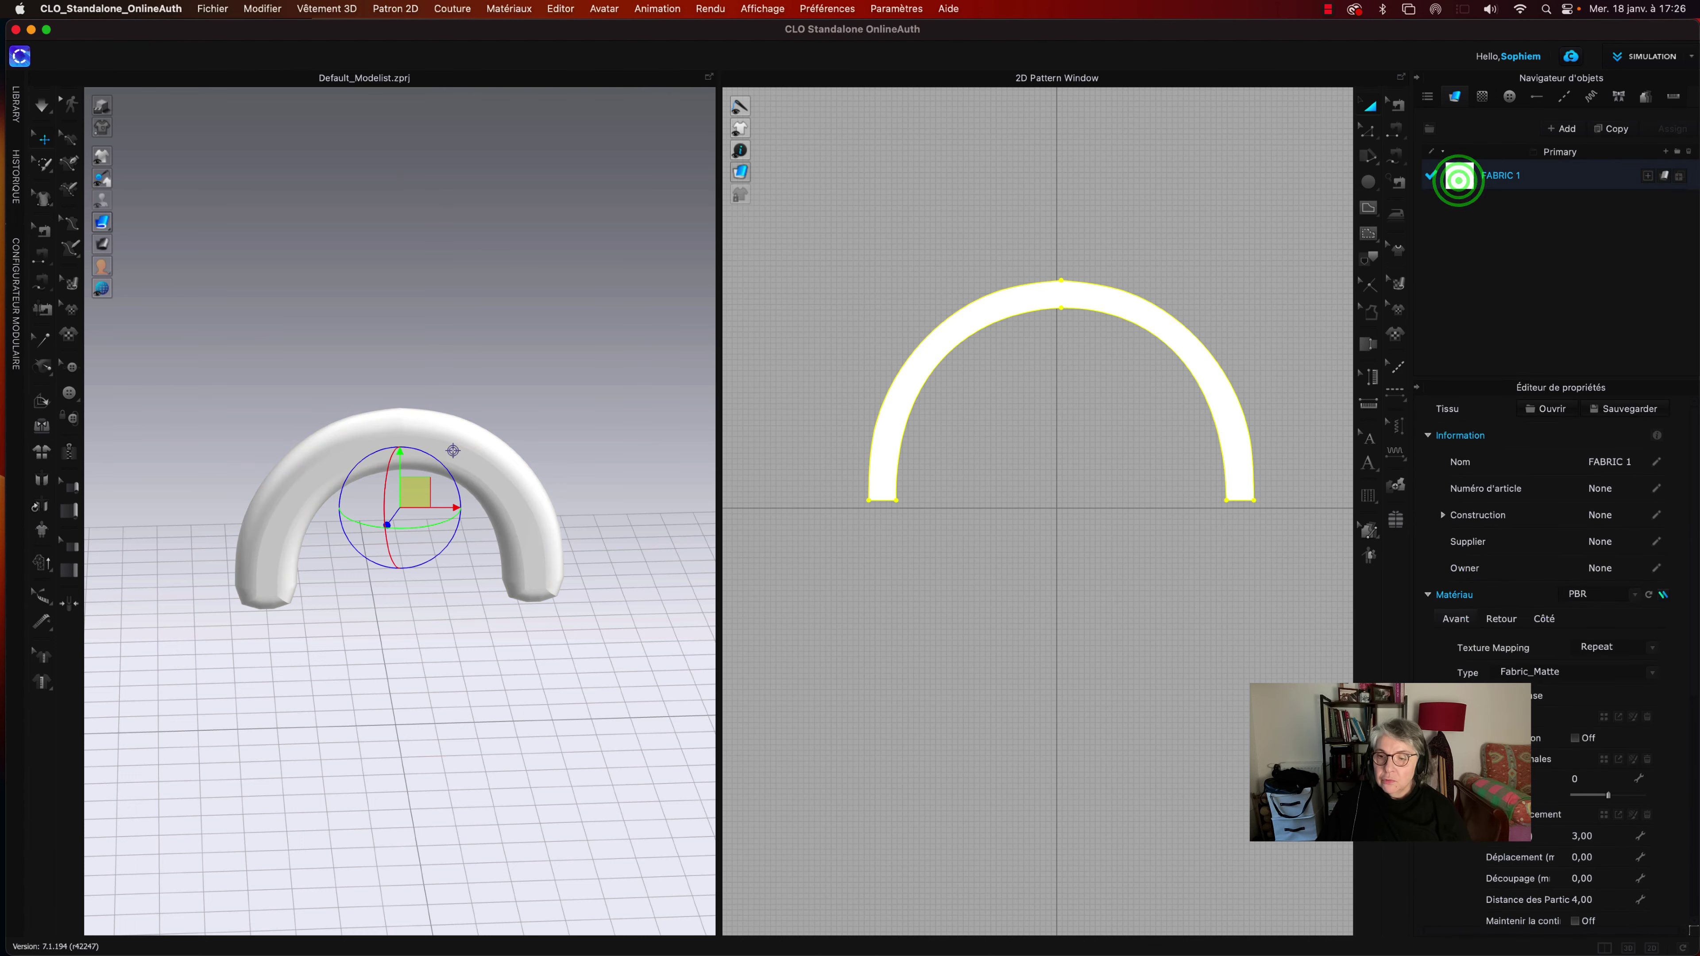
scroll(1555, 663, "down", 2)
scroll(1555, 662, "down", 3)
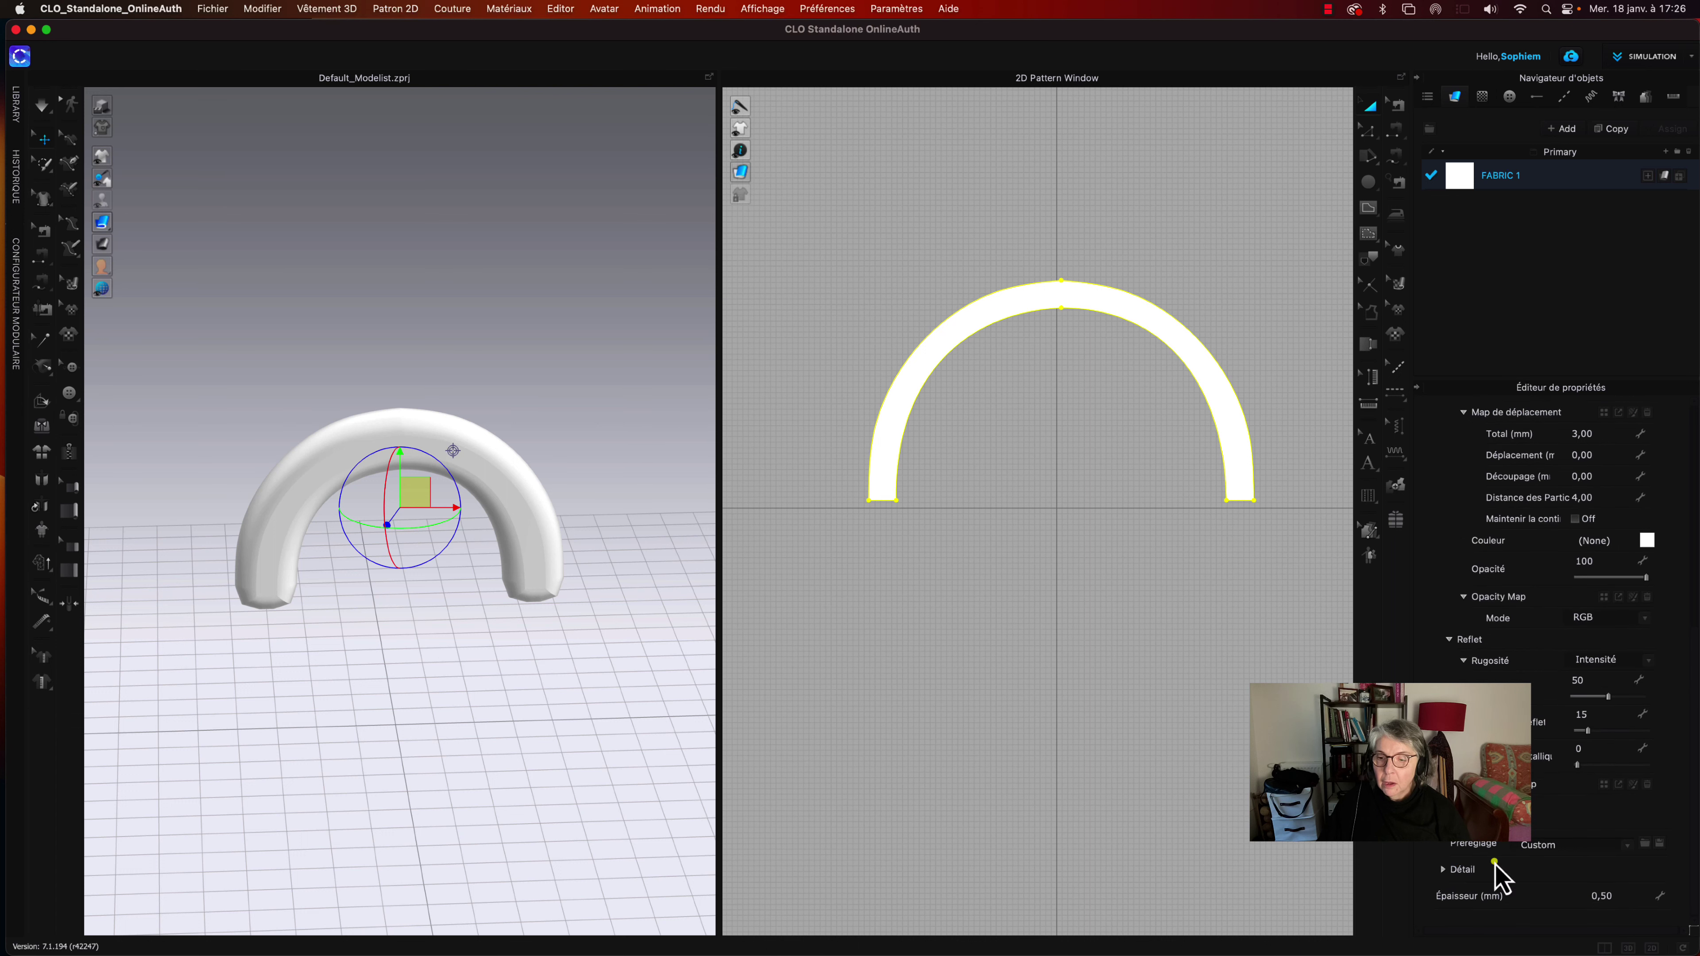
double_click(1623, 897)
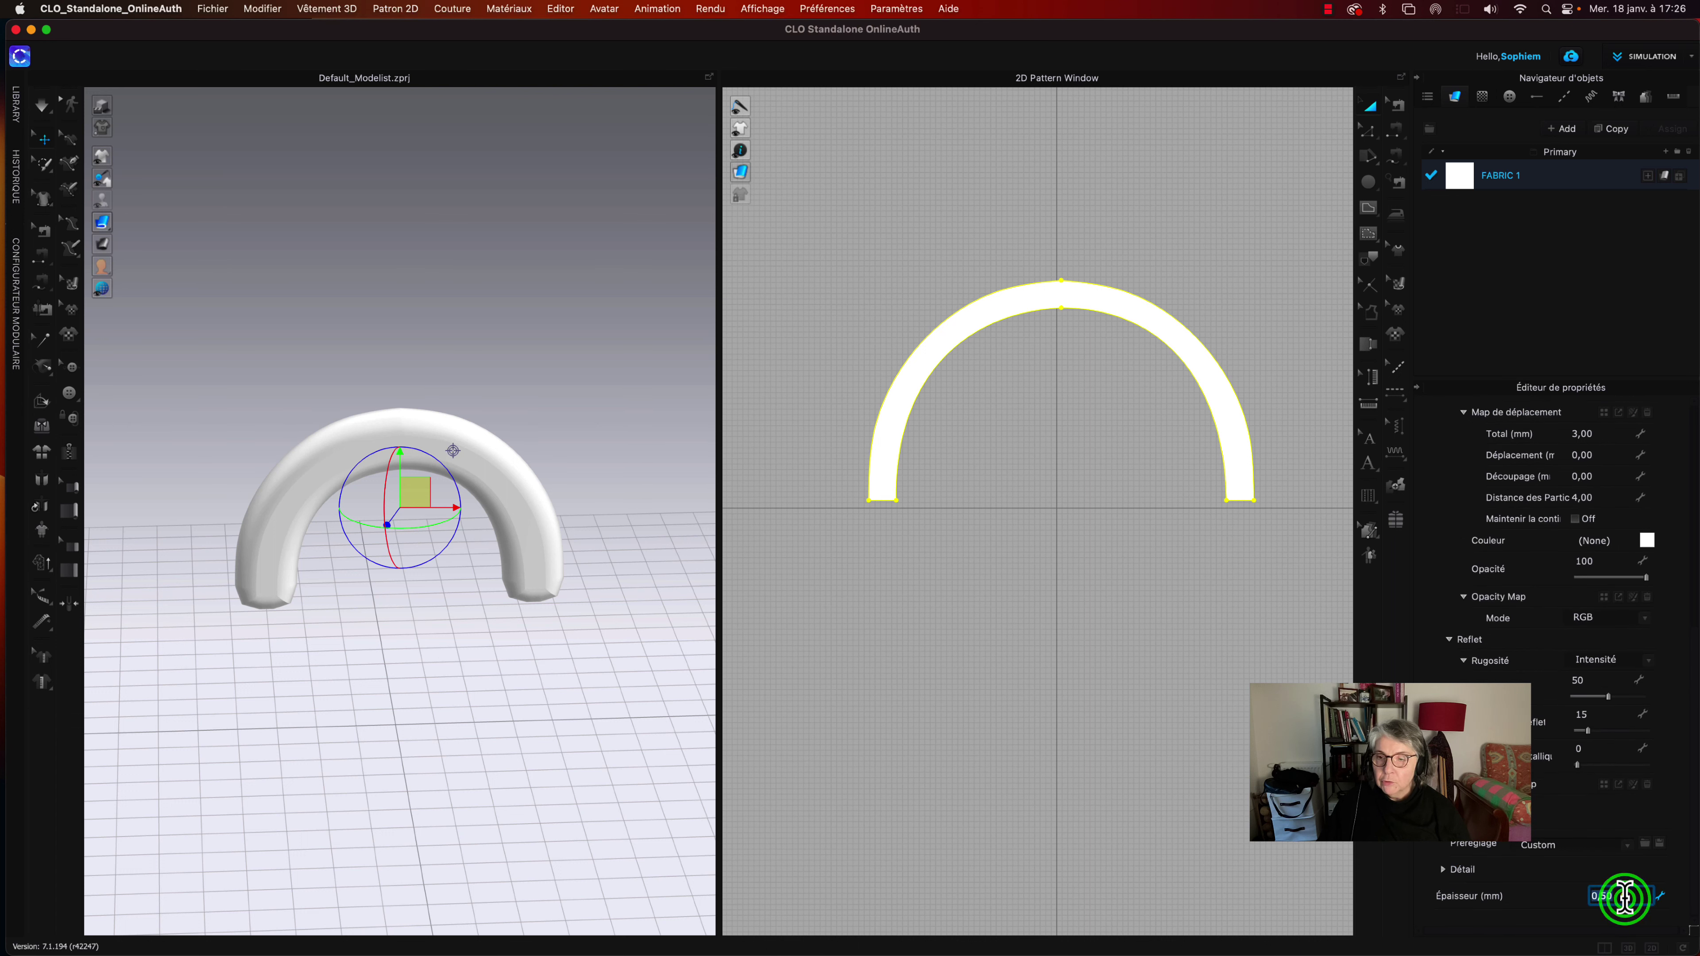
left_click(1625, 897)
type("0,8")
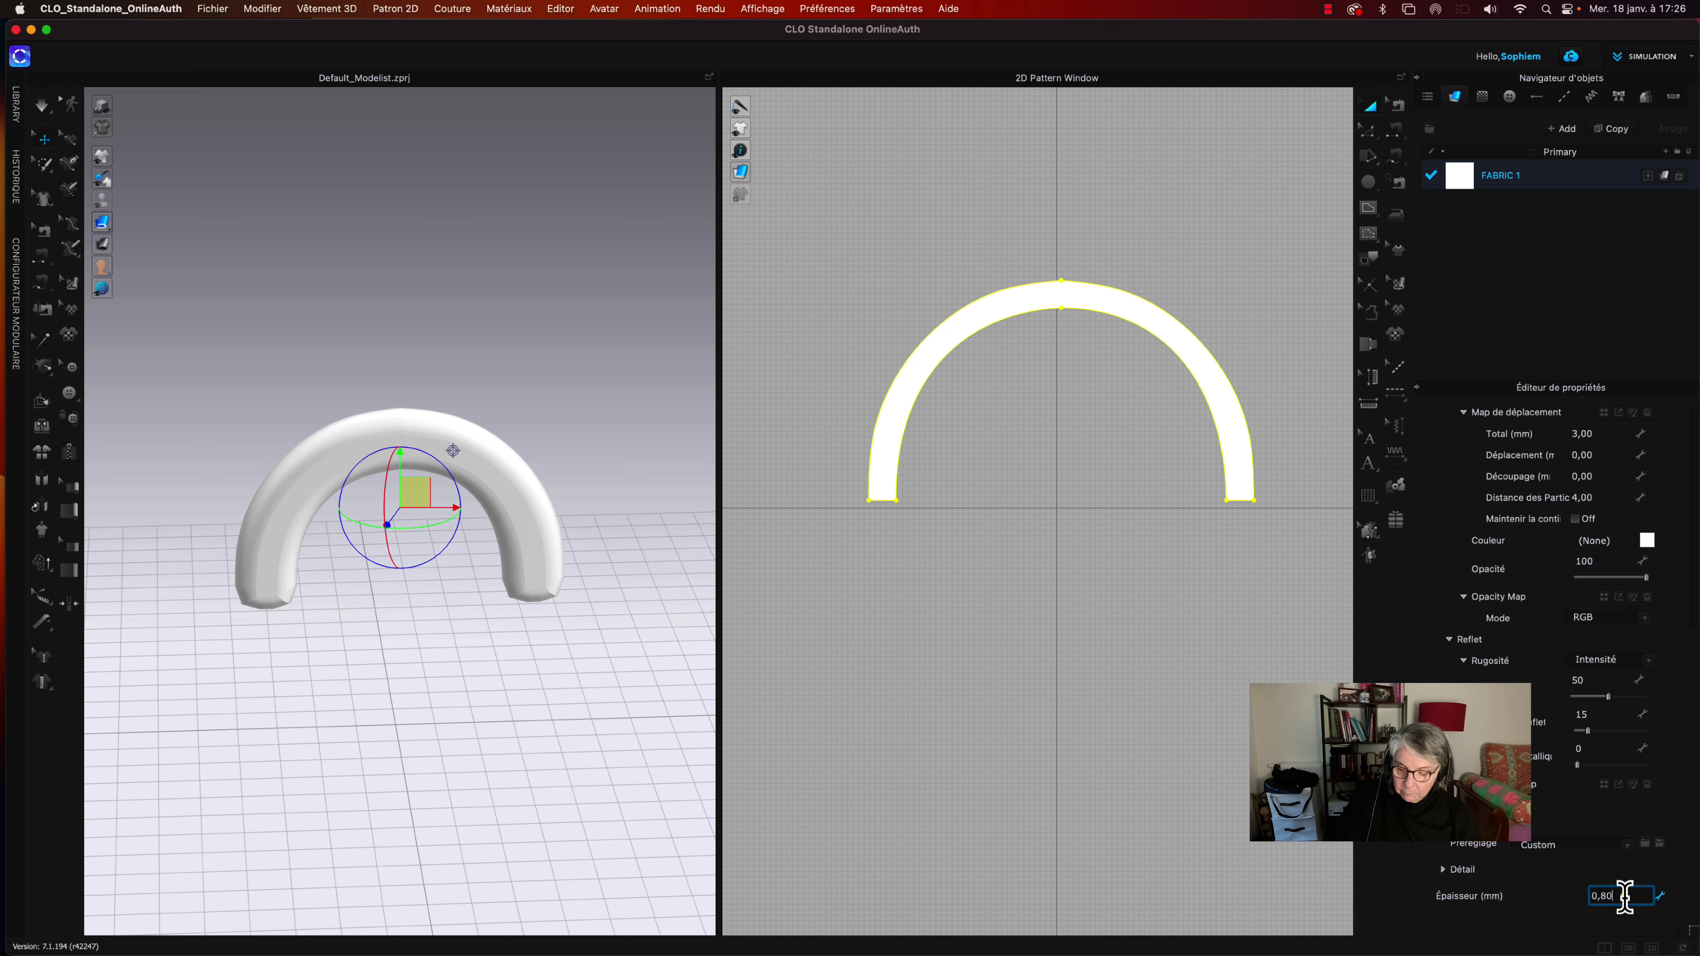
key("Return")
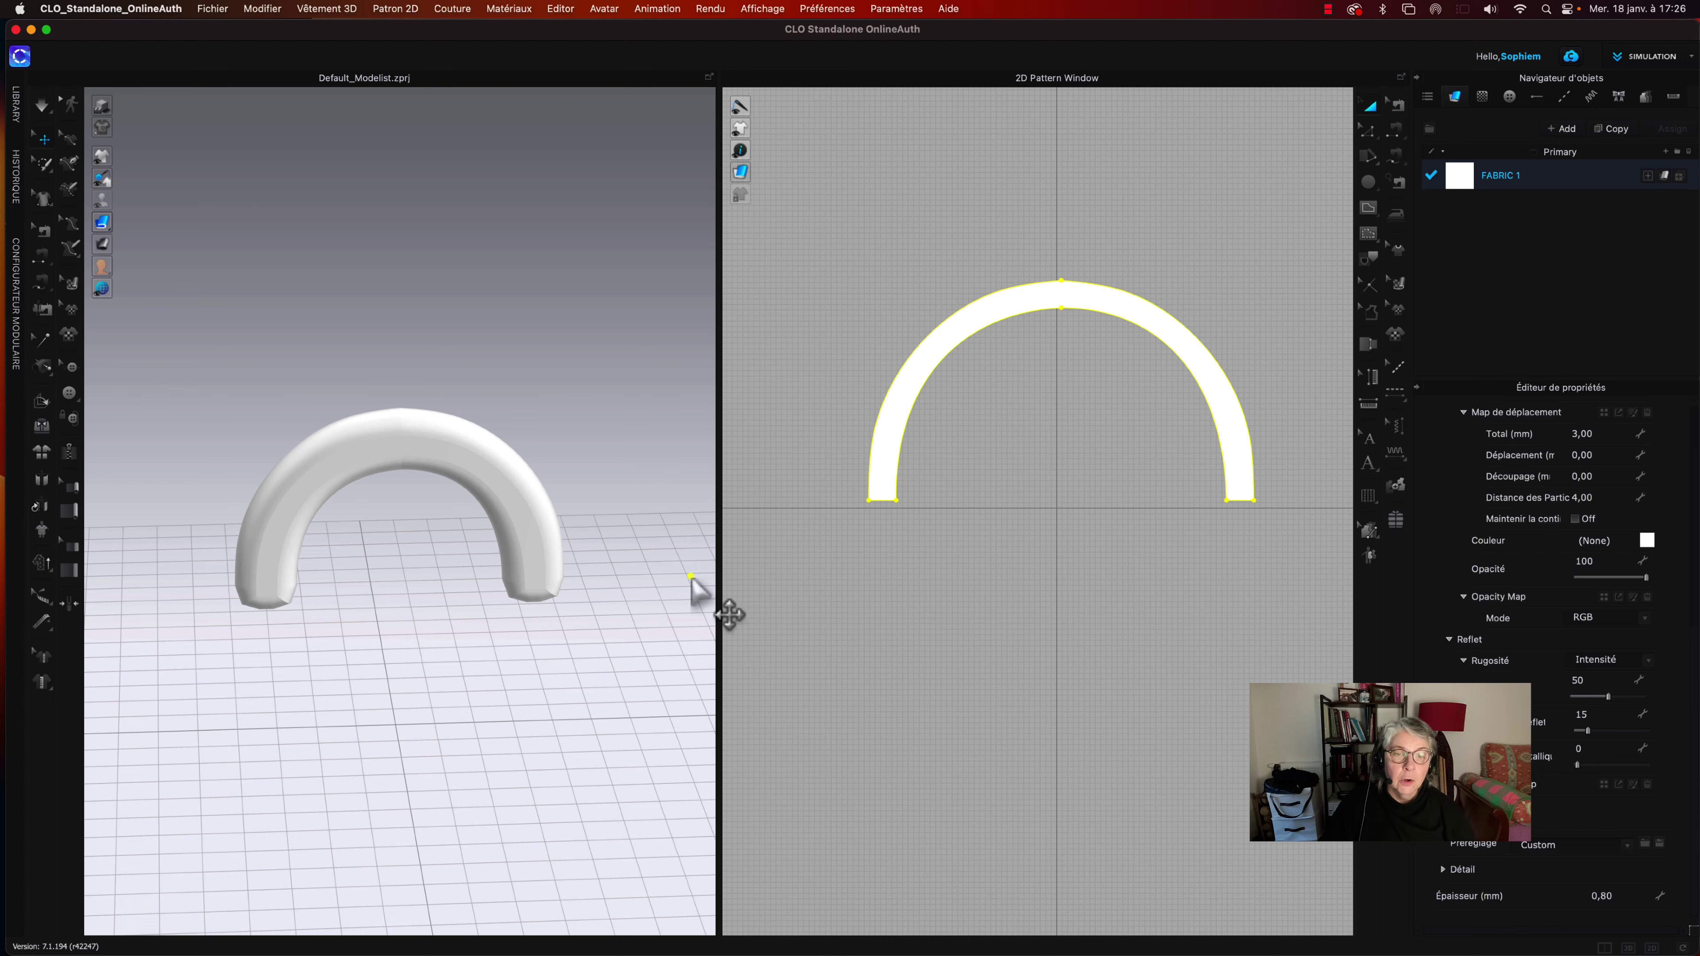
Orbit the 3D view side-on and reselect the arch pattern.
left_click(604, 378)
mouse_move(604, 379)
right_mouse_down()
mouse_move(693, 385)
mouse_move(539, 380)
mouse_move(607, 380)
right_mouse_up()
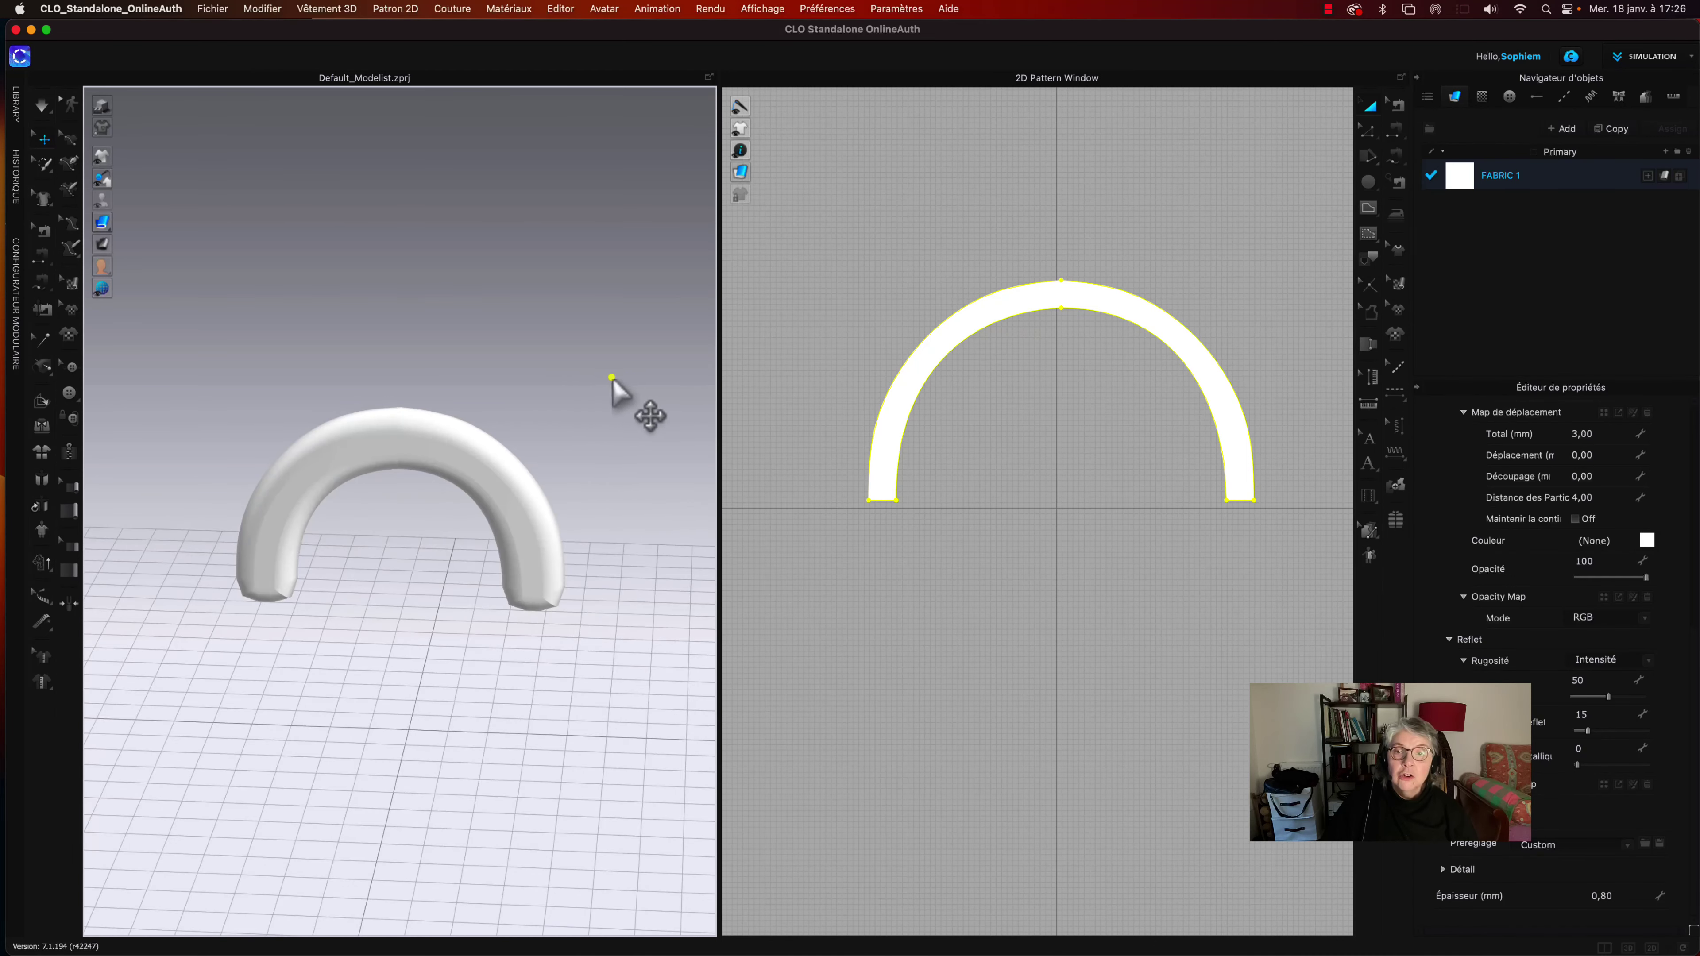
left_click(1132, 306)
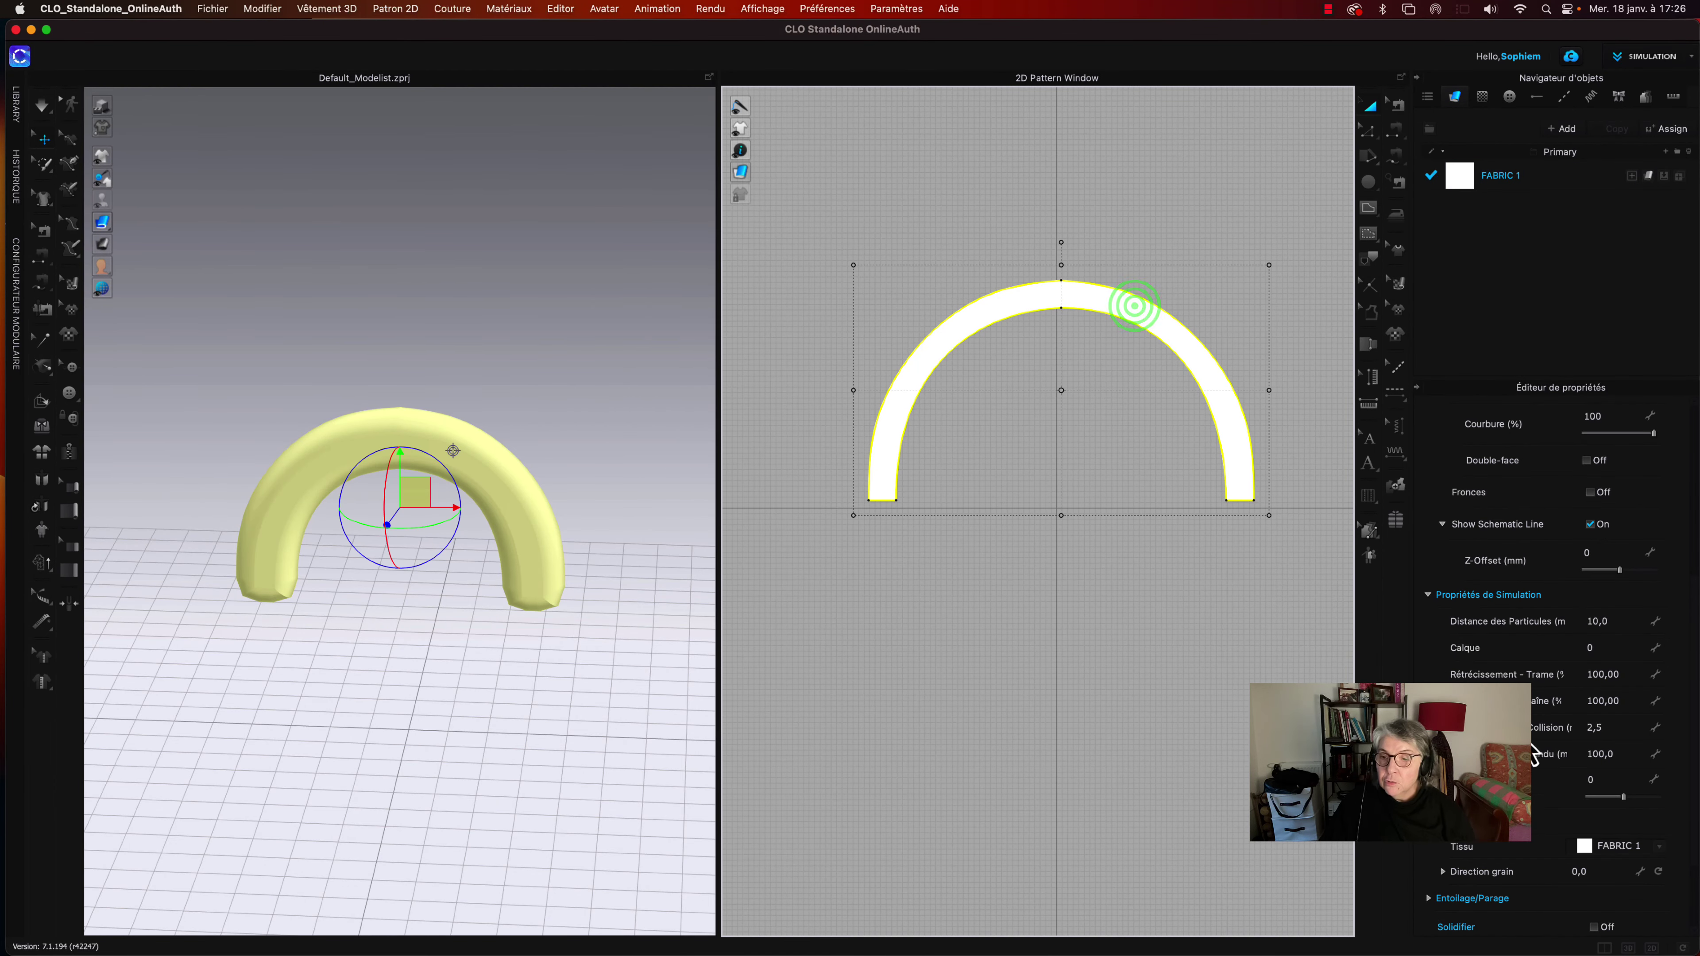
left_click(1614, 622)
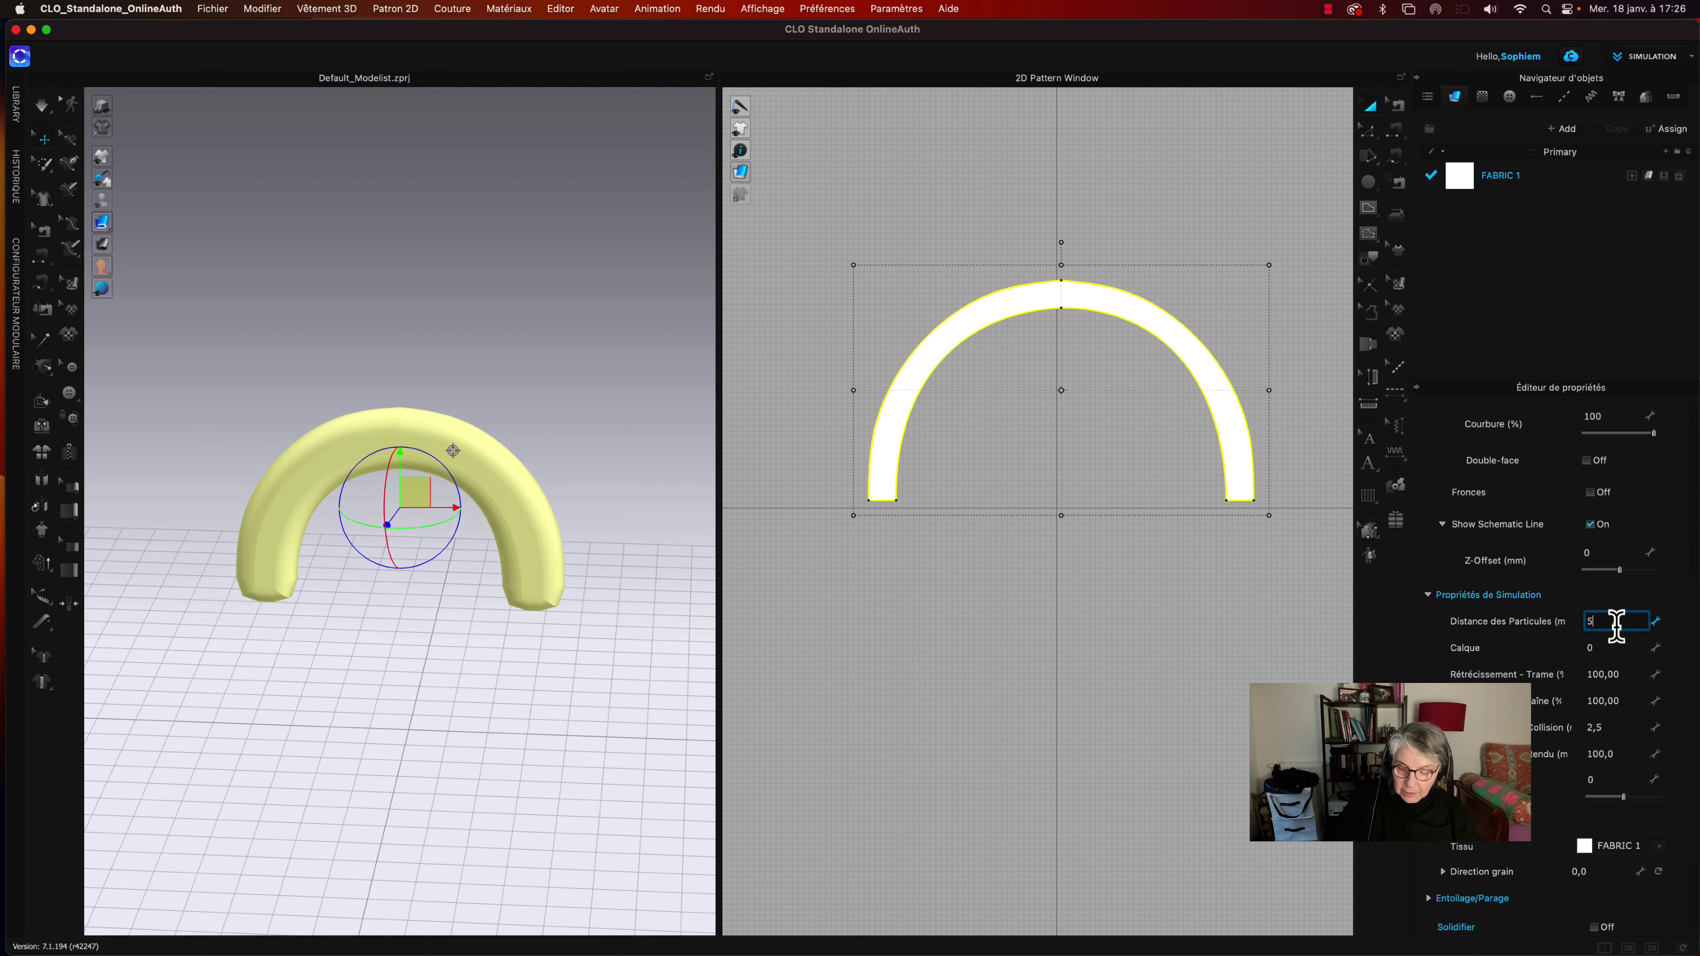
type("5")
key("Return")
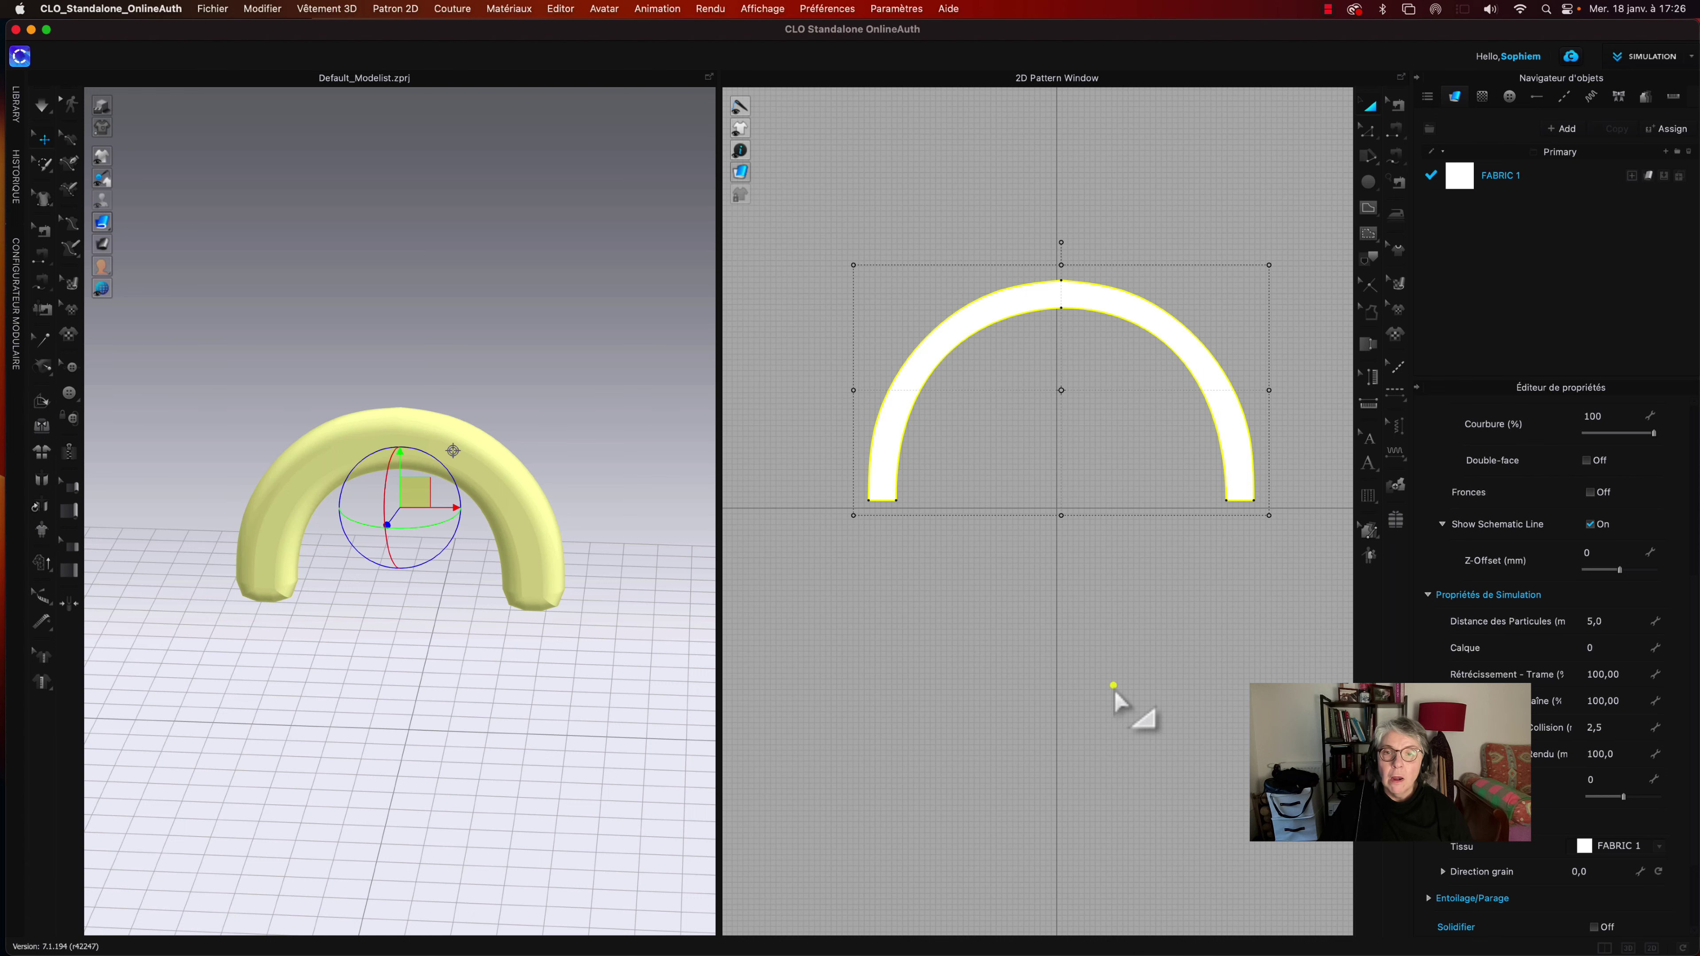
scroll(1113, 685, "up", 2)
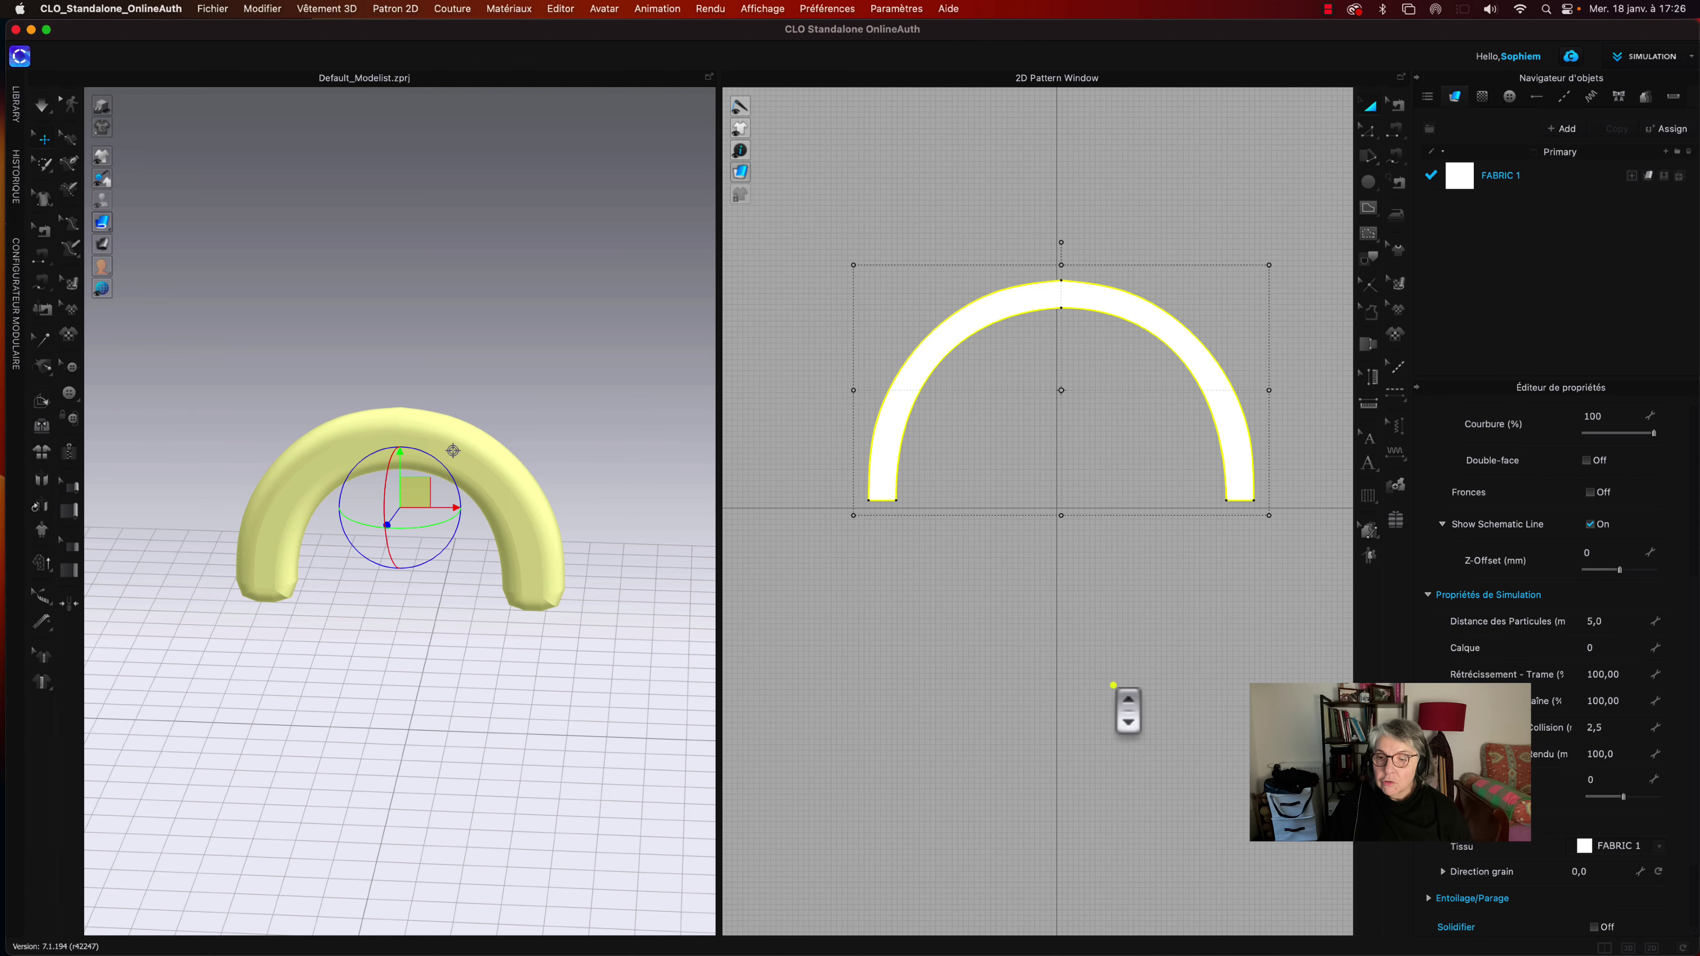
scroll(1129, 709, "down", 1)
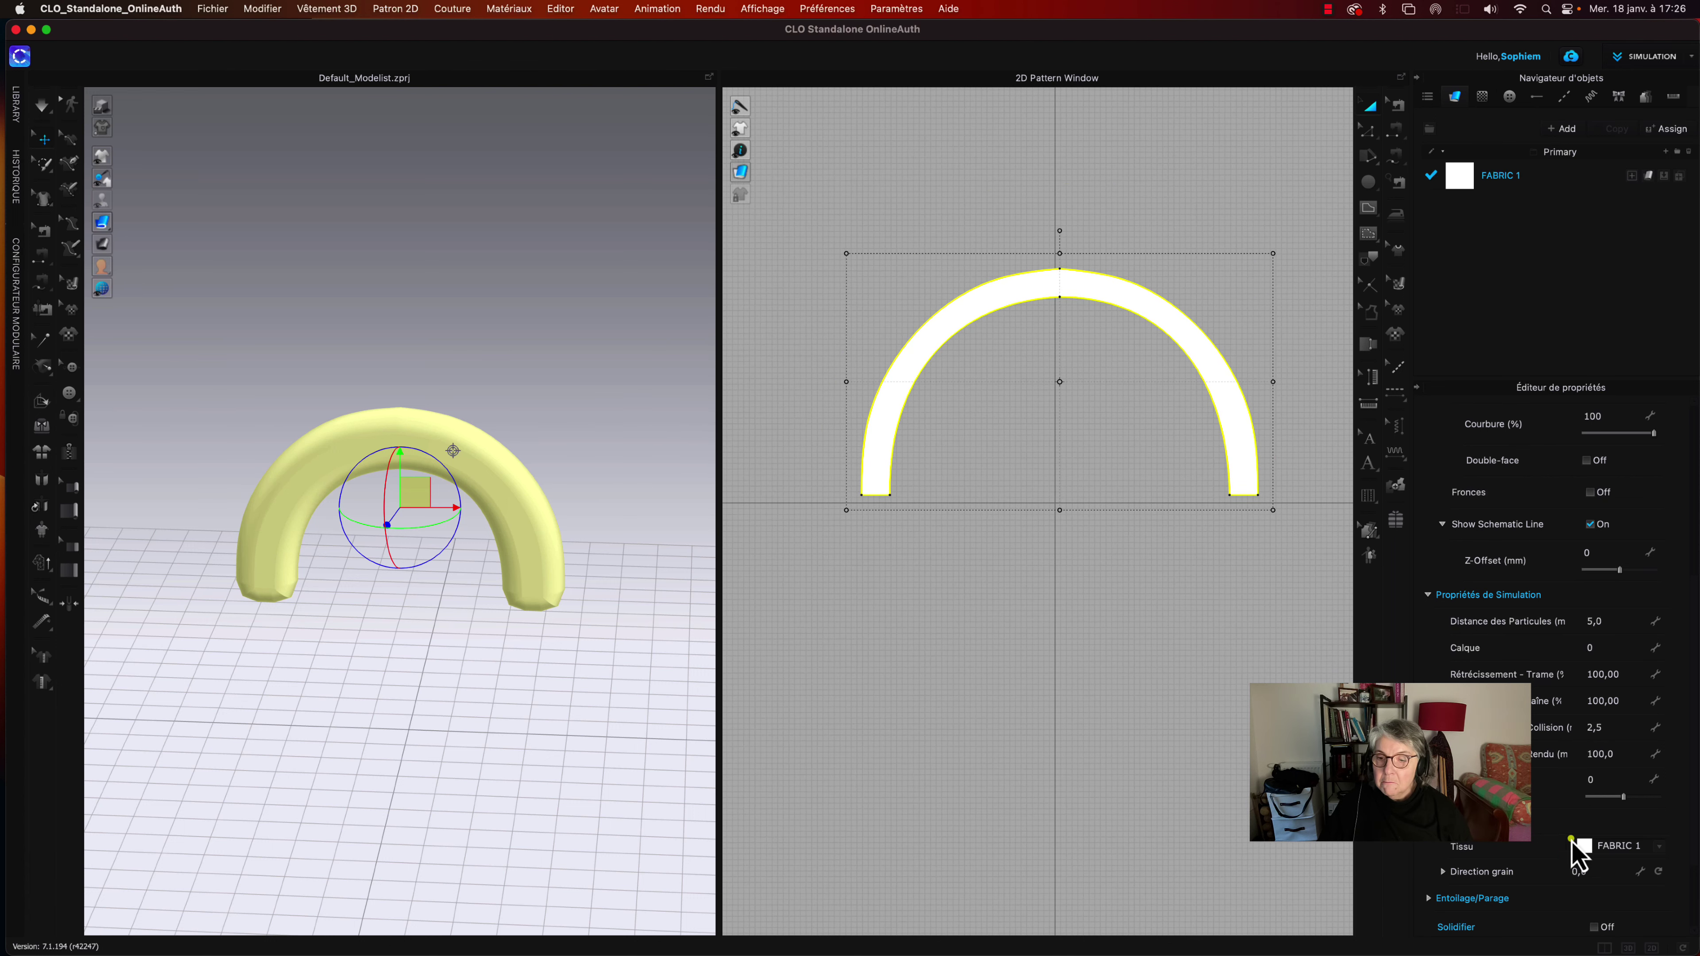
left_click(1603, 849)
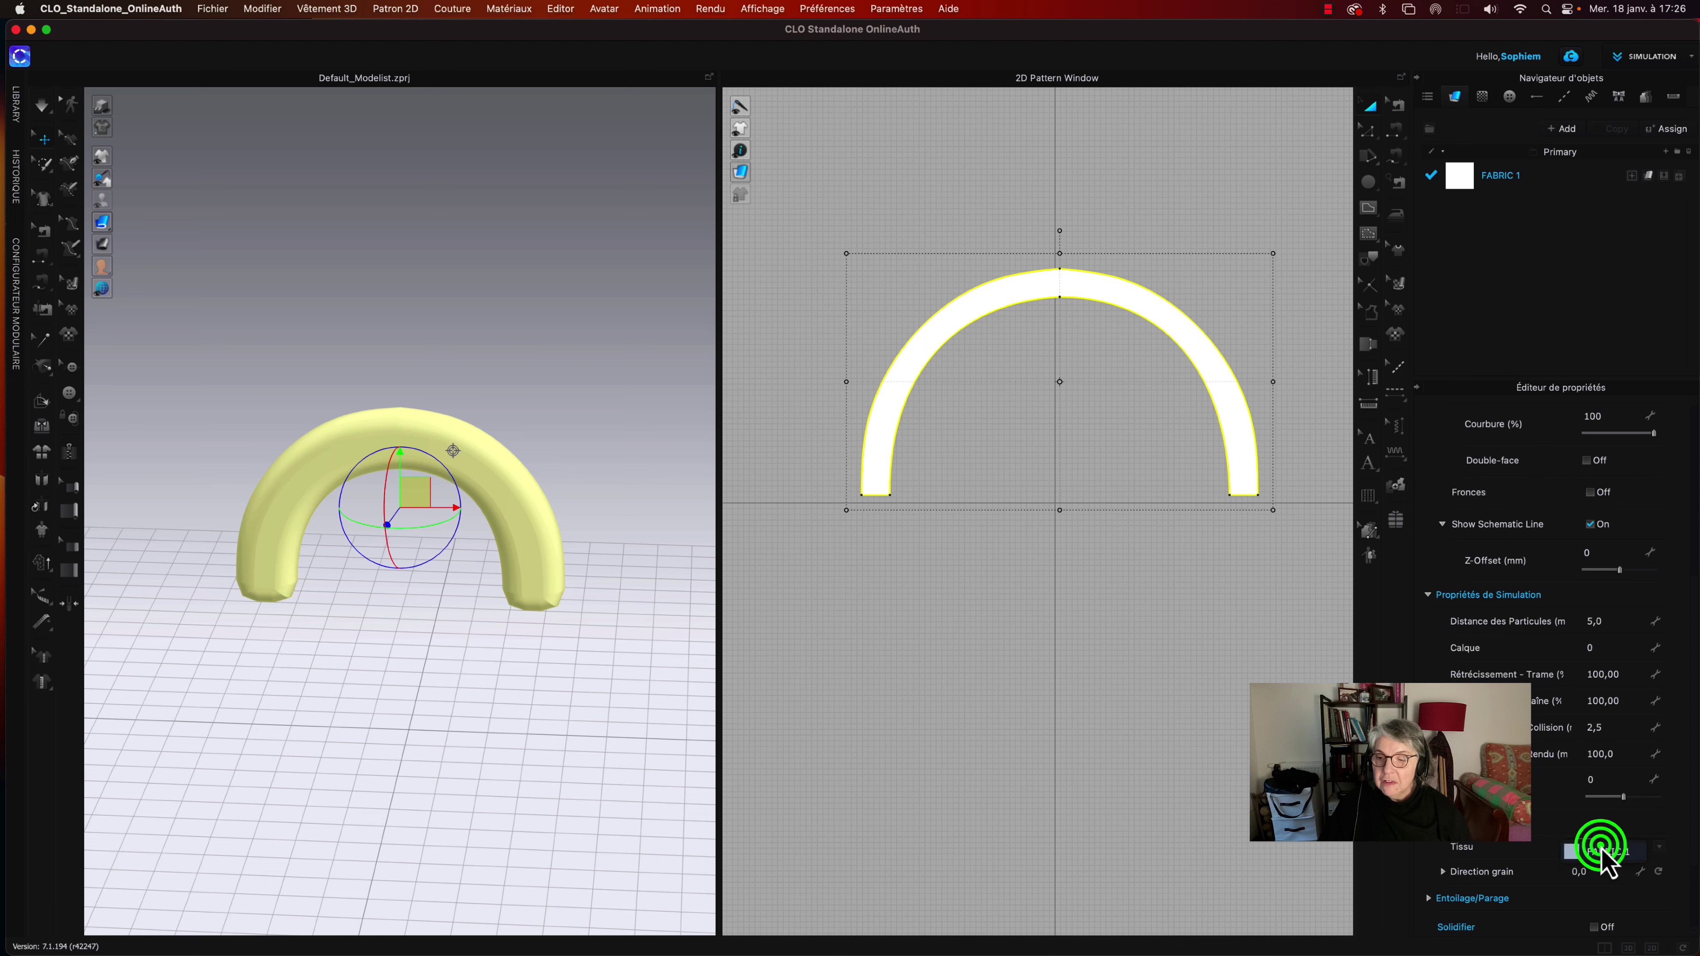
left_click(1547, 849)
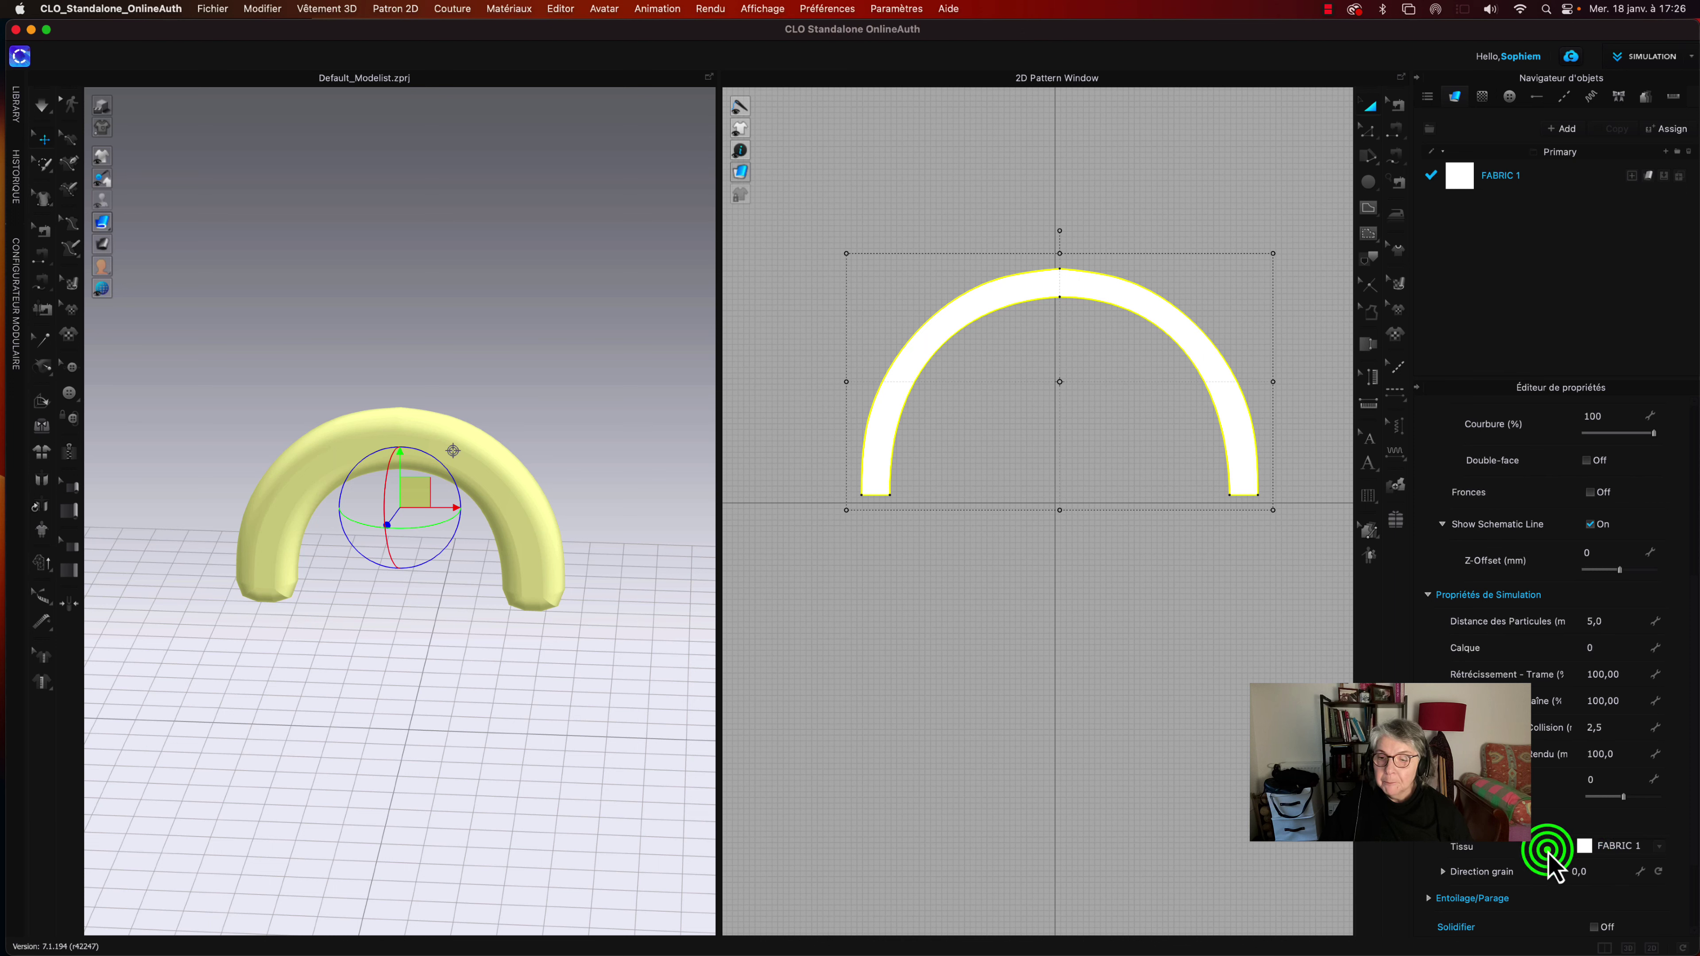
left_click(1463, 190)
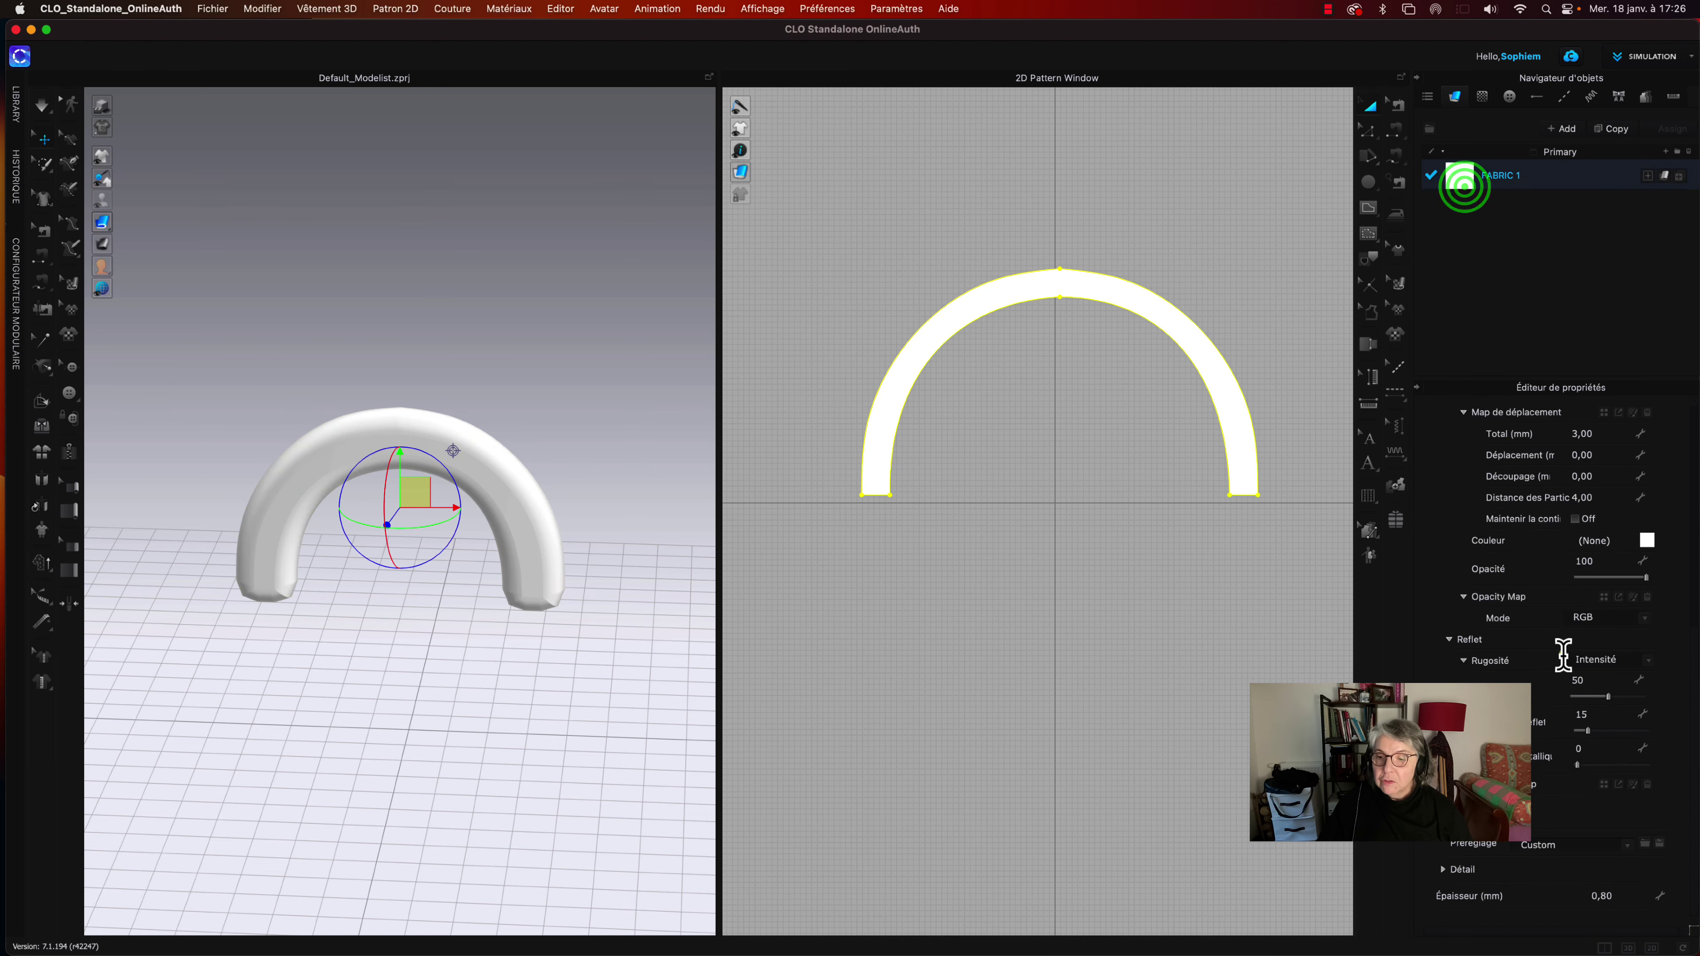
left_click(1585, 845)
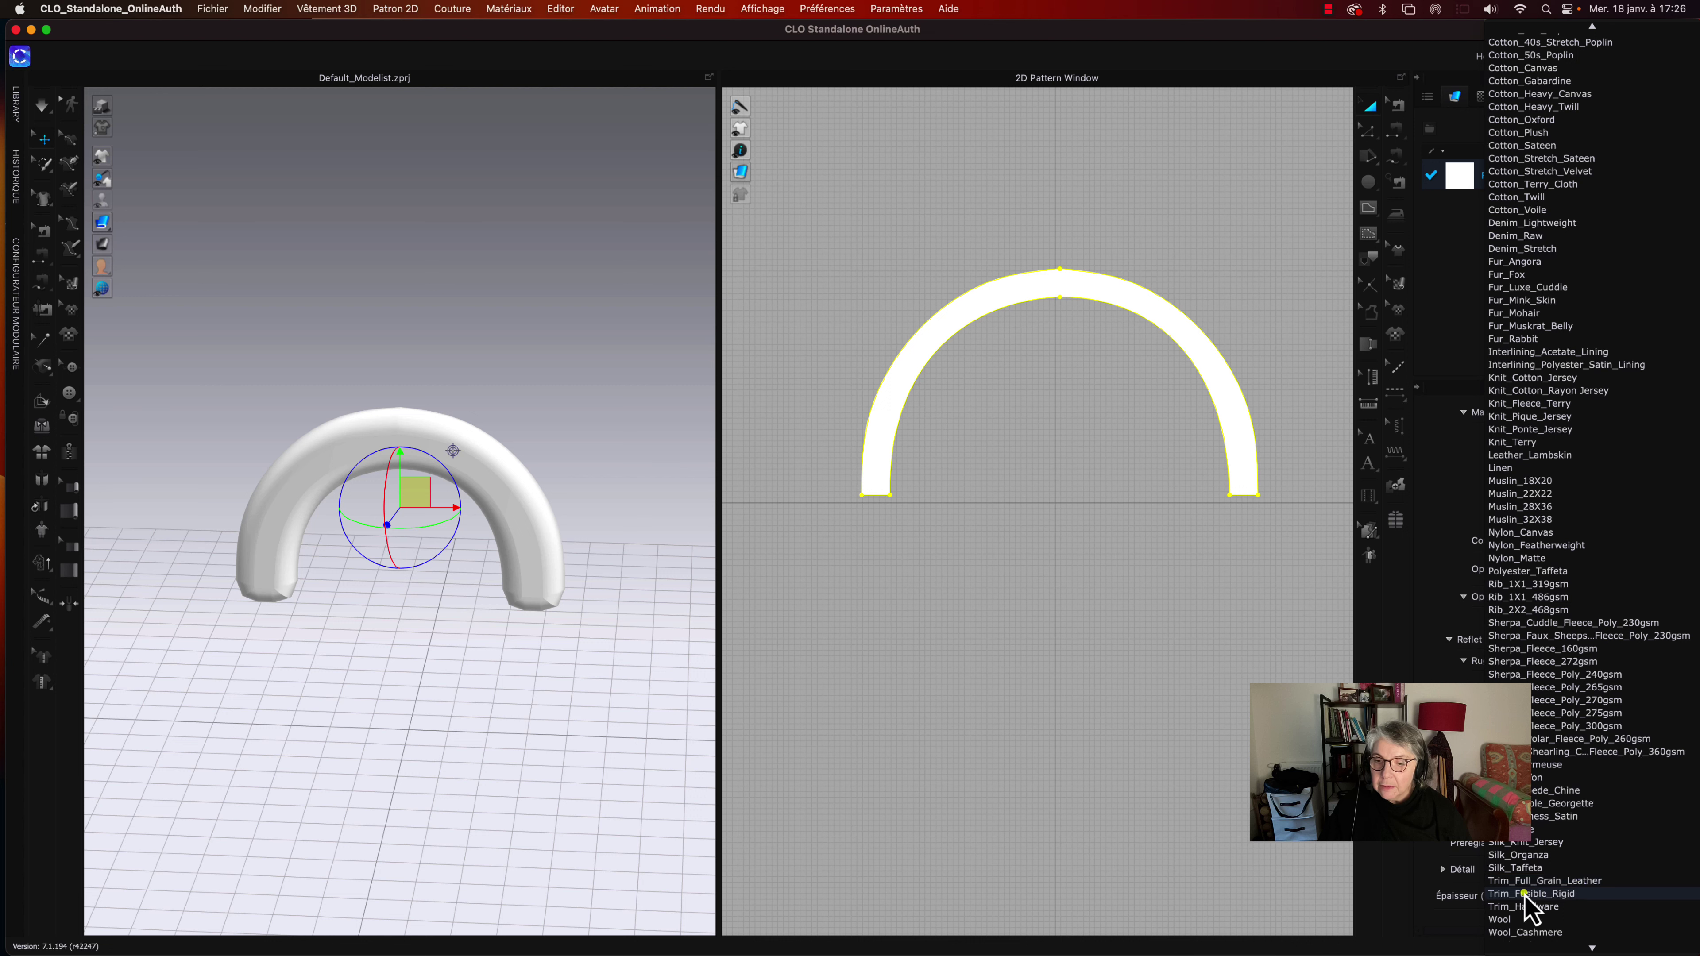
left_click(1554, 908)
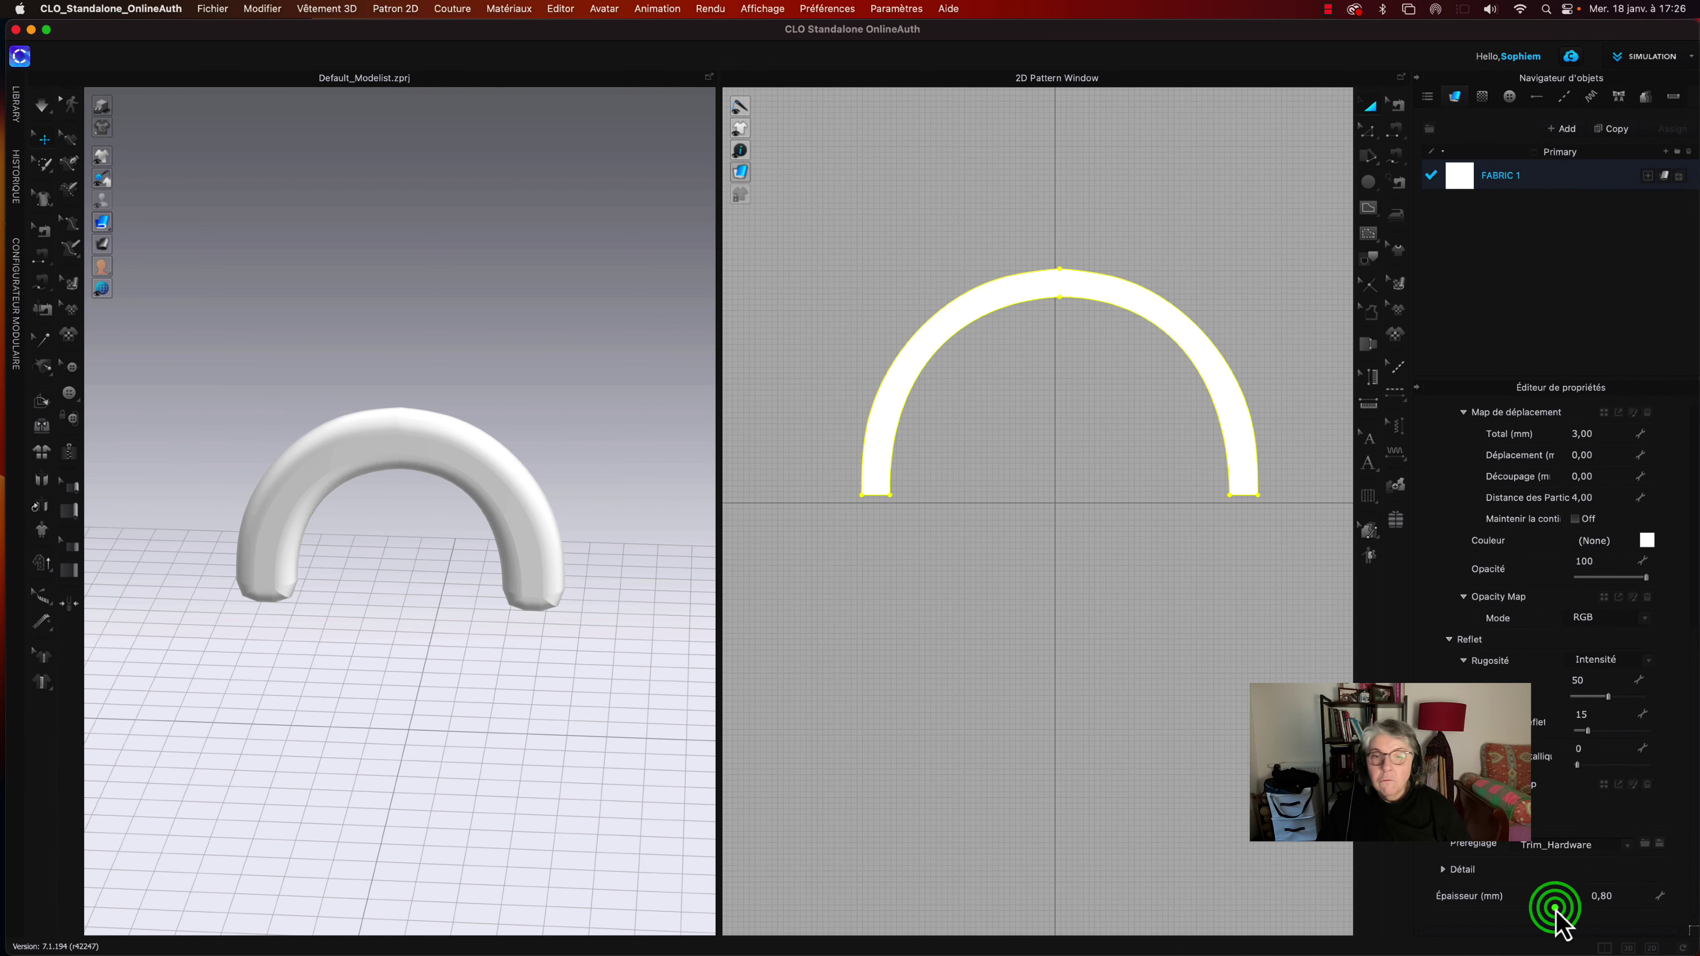
left_click(1083, 480)
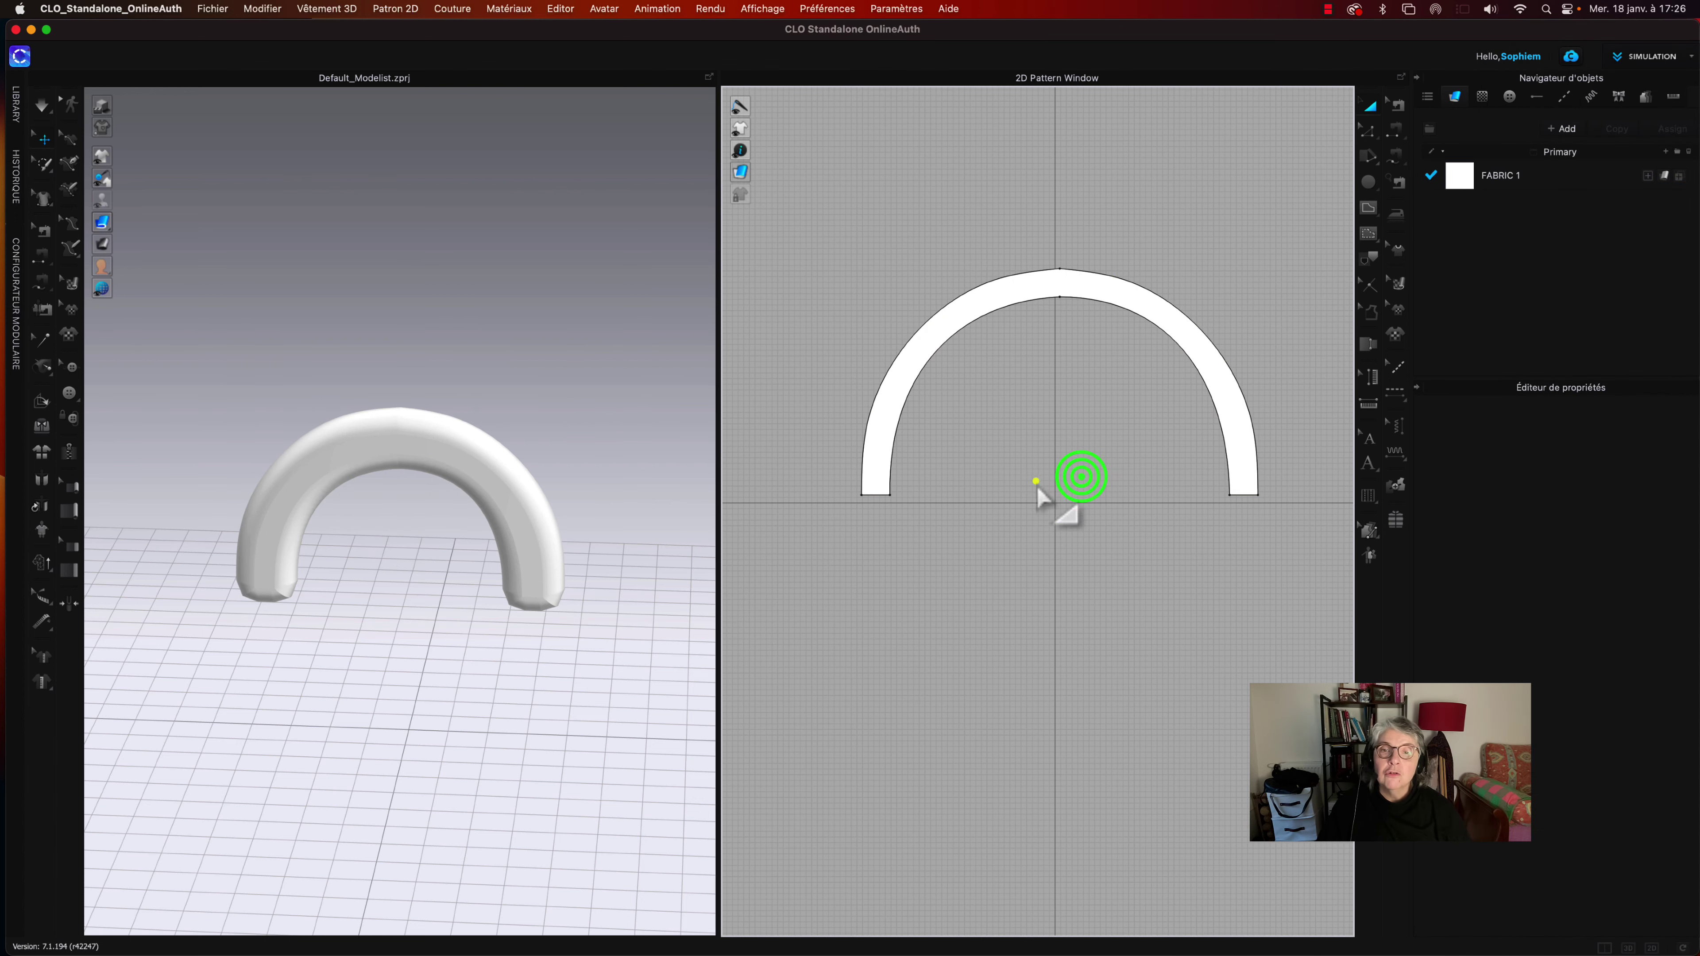
right_click(601, 371)
mouse_move(601, 370)
right_mouse_down()
mouse_move(694, 387)
mouse_move(599, 363)
right_mouse_up()
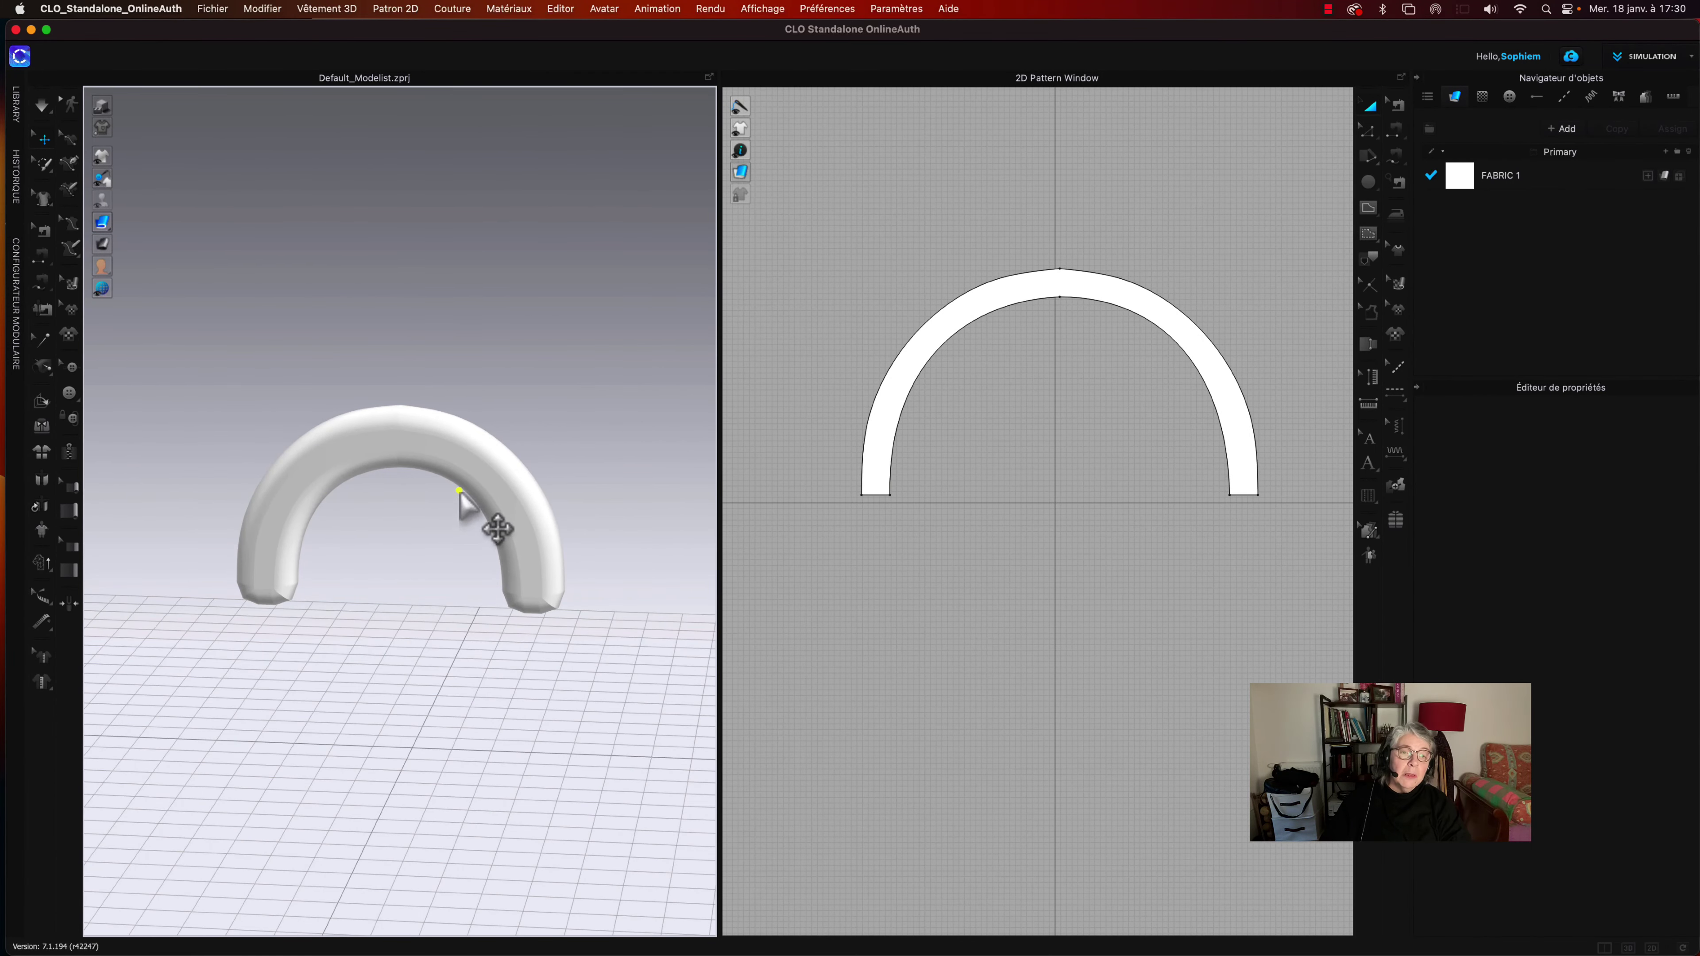
Convert the arch into TRIM 1 using Convert to Trim from its context menu.
left_click(426, 455)
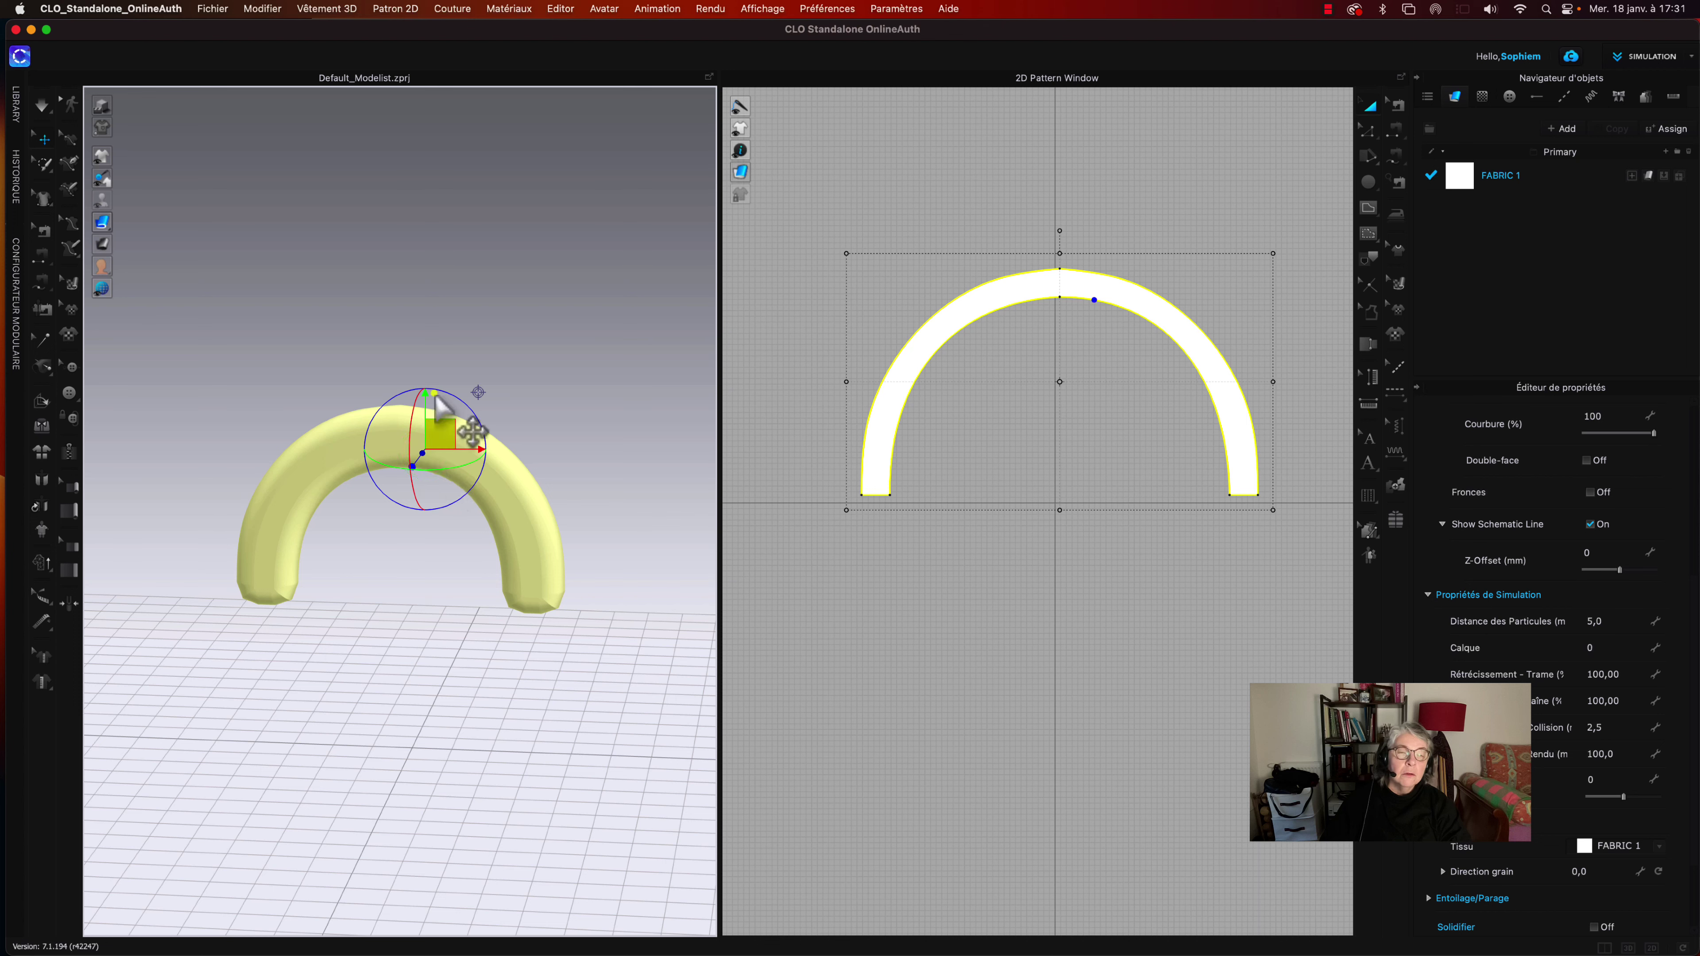
mouse_move(395, 311)
right_mouse_down()
mouse_move(466, 300)
mouse_move(403, 335)
right_mouse_up()
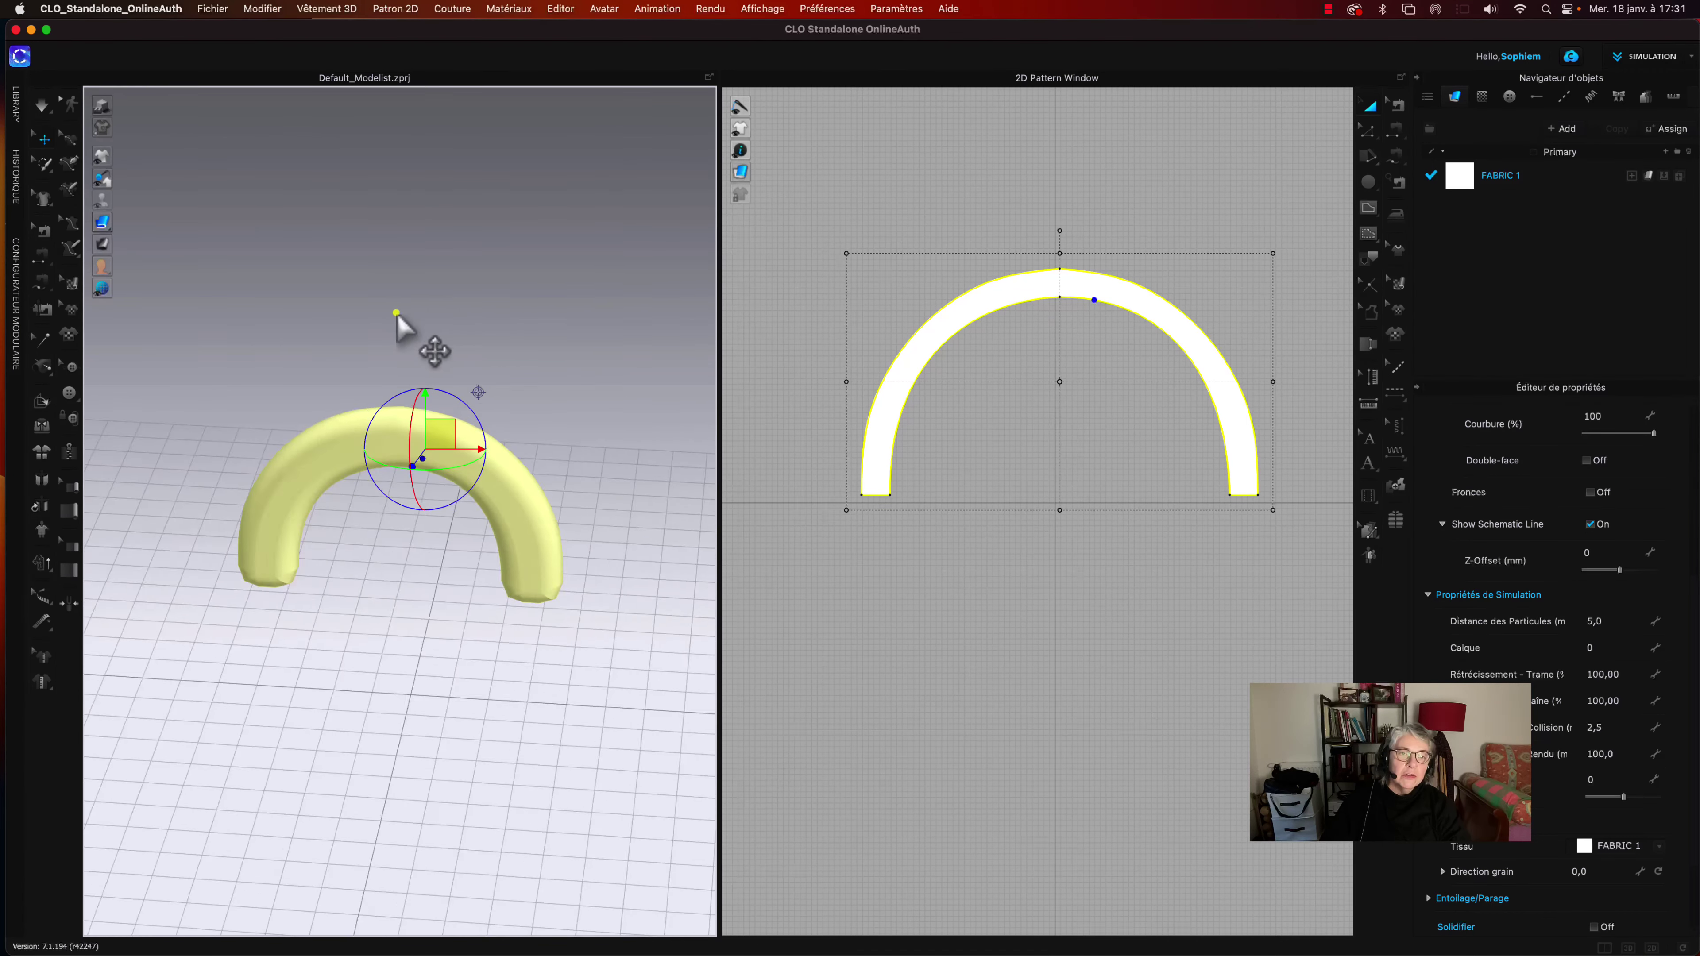
right_click(444, 443)
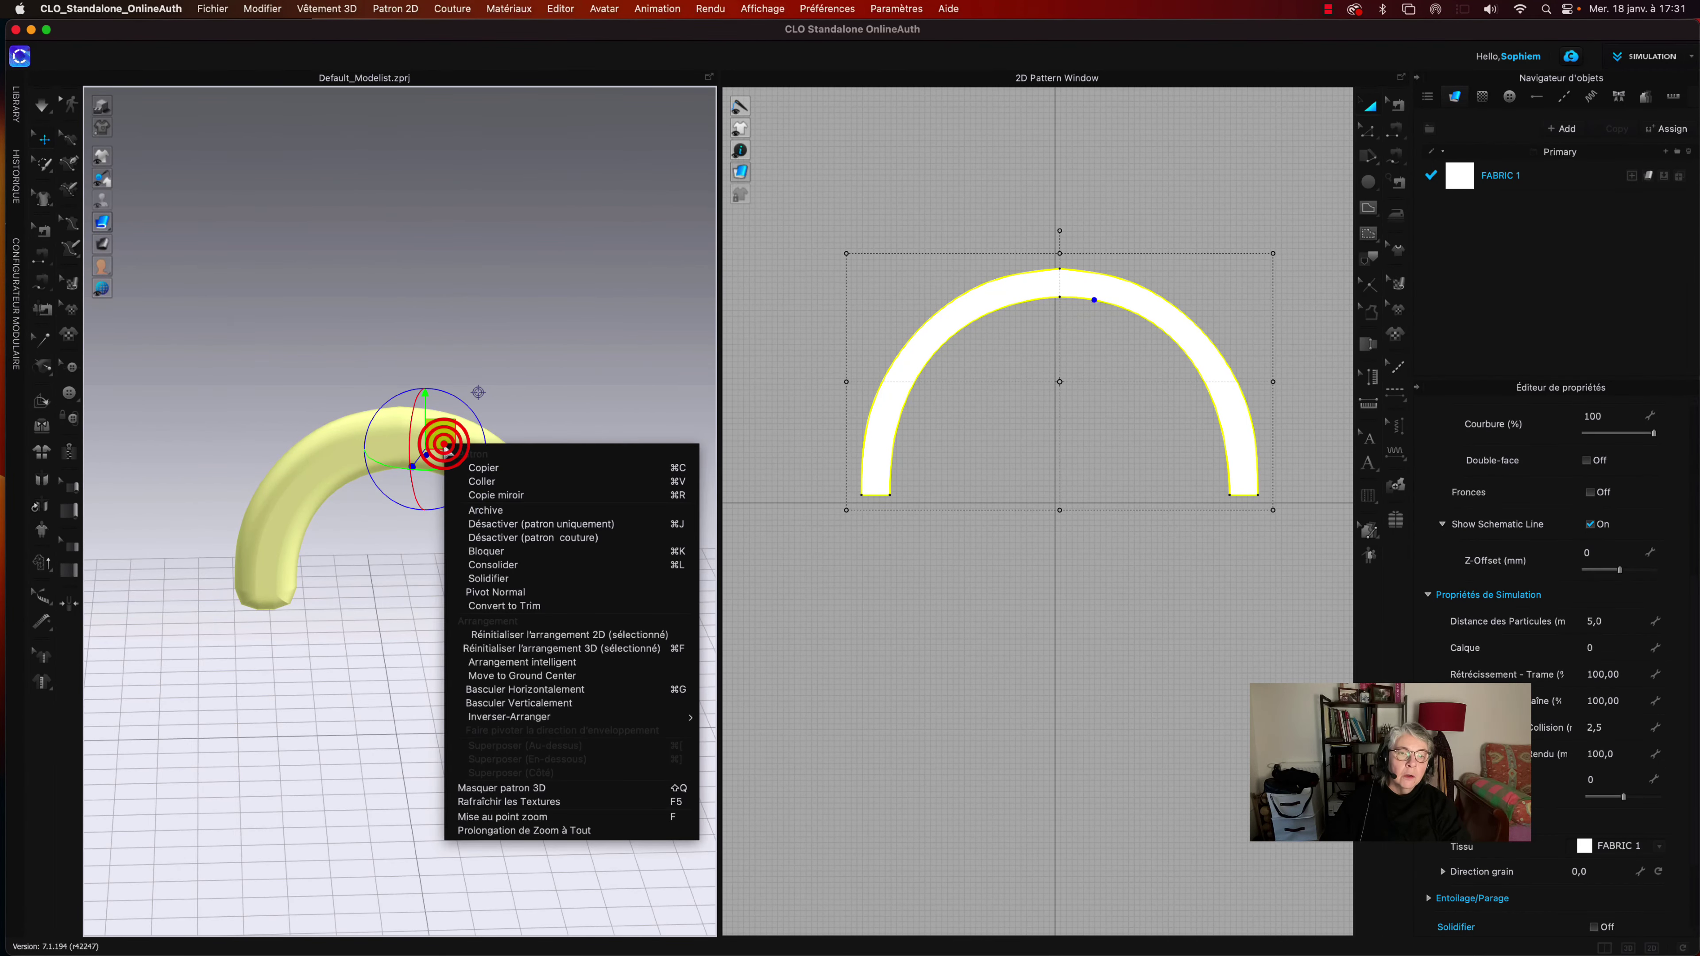
left_click(535, 606)
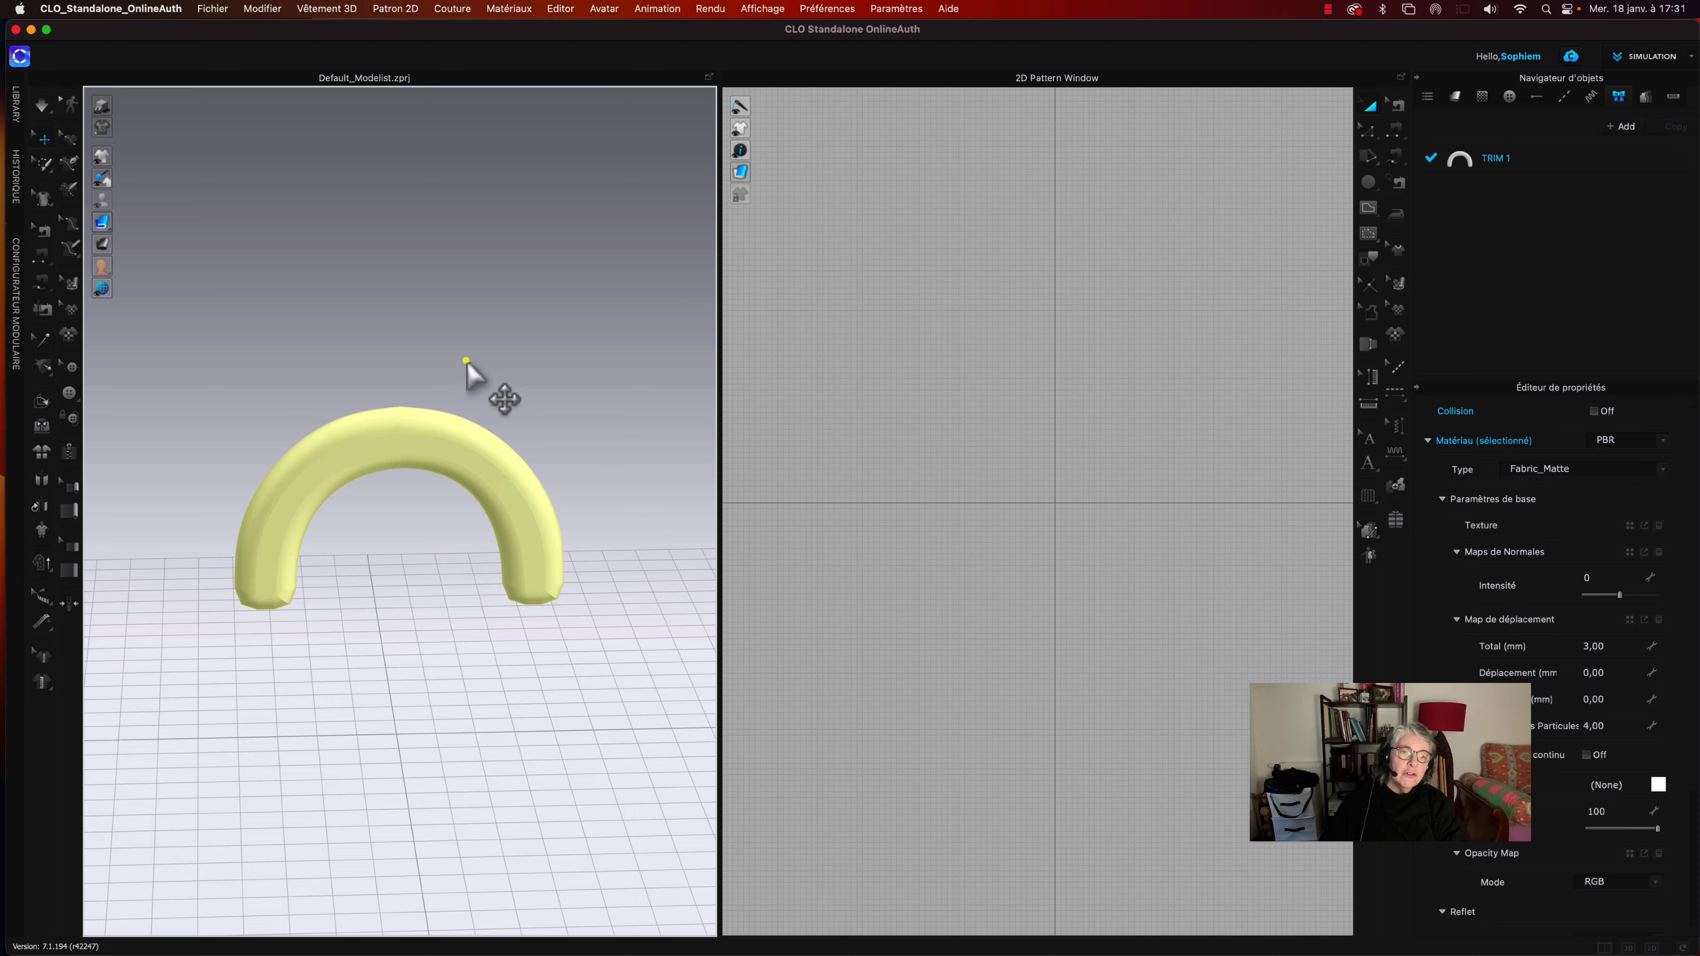
mouse_move(477, 380)
right_mouse_down()
mouse_move(637, 361)
mouse_move(408, 365)
mouse_move(471, 361)
mouse_move(437, 350)
right_mouse_up()
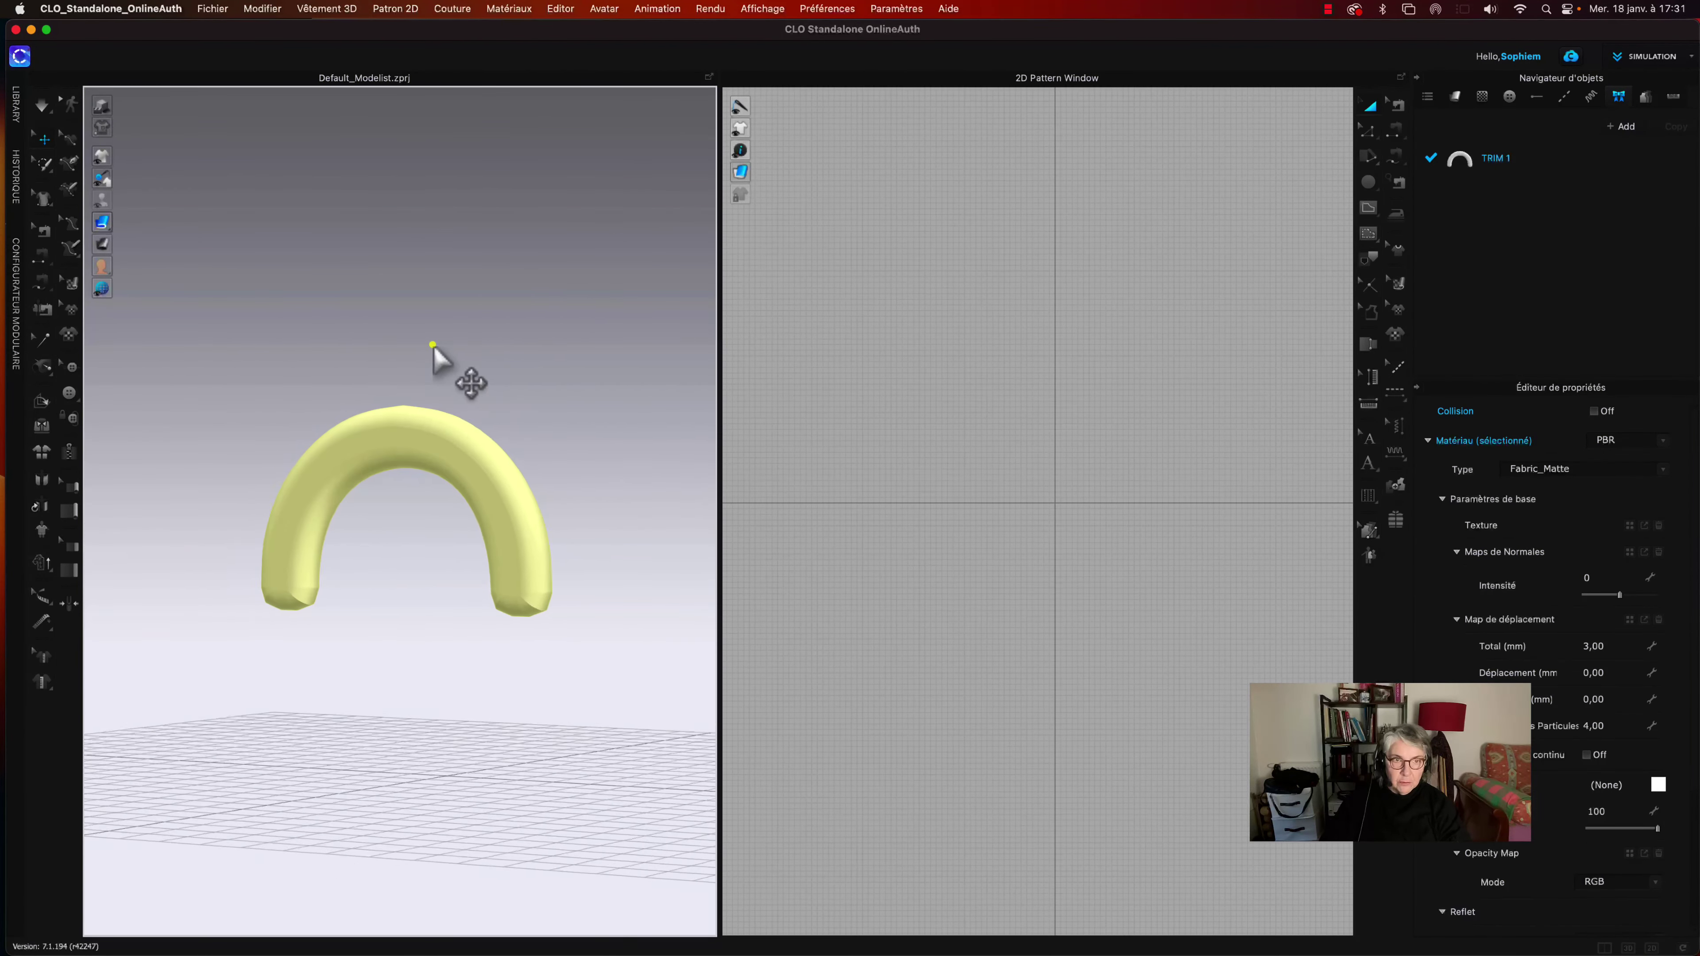
Export the selected arch trim as OBJ (Sélectionné), replacing Anse 01.obj.
left_click(418, 519)
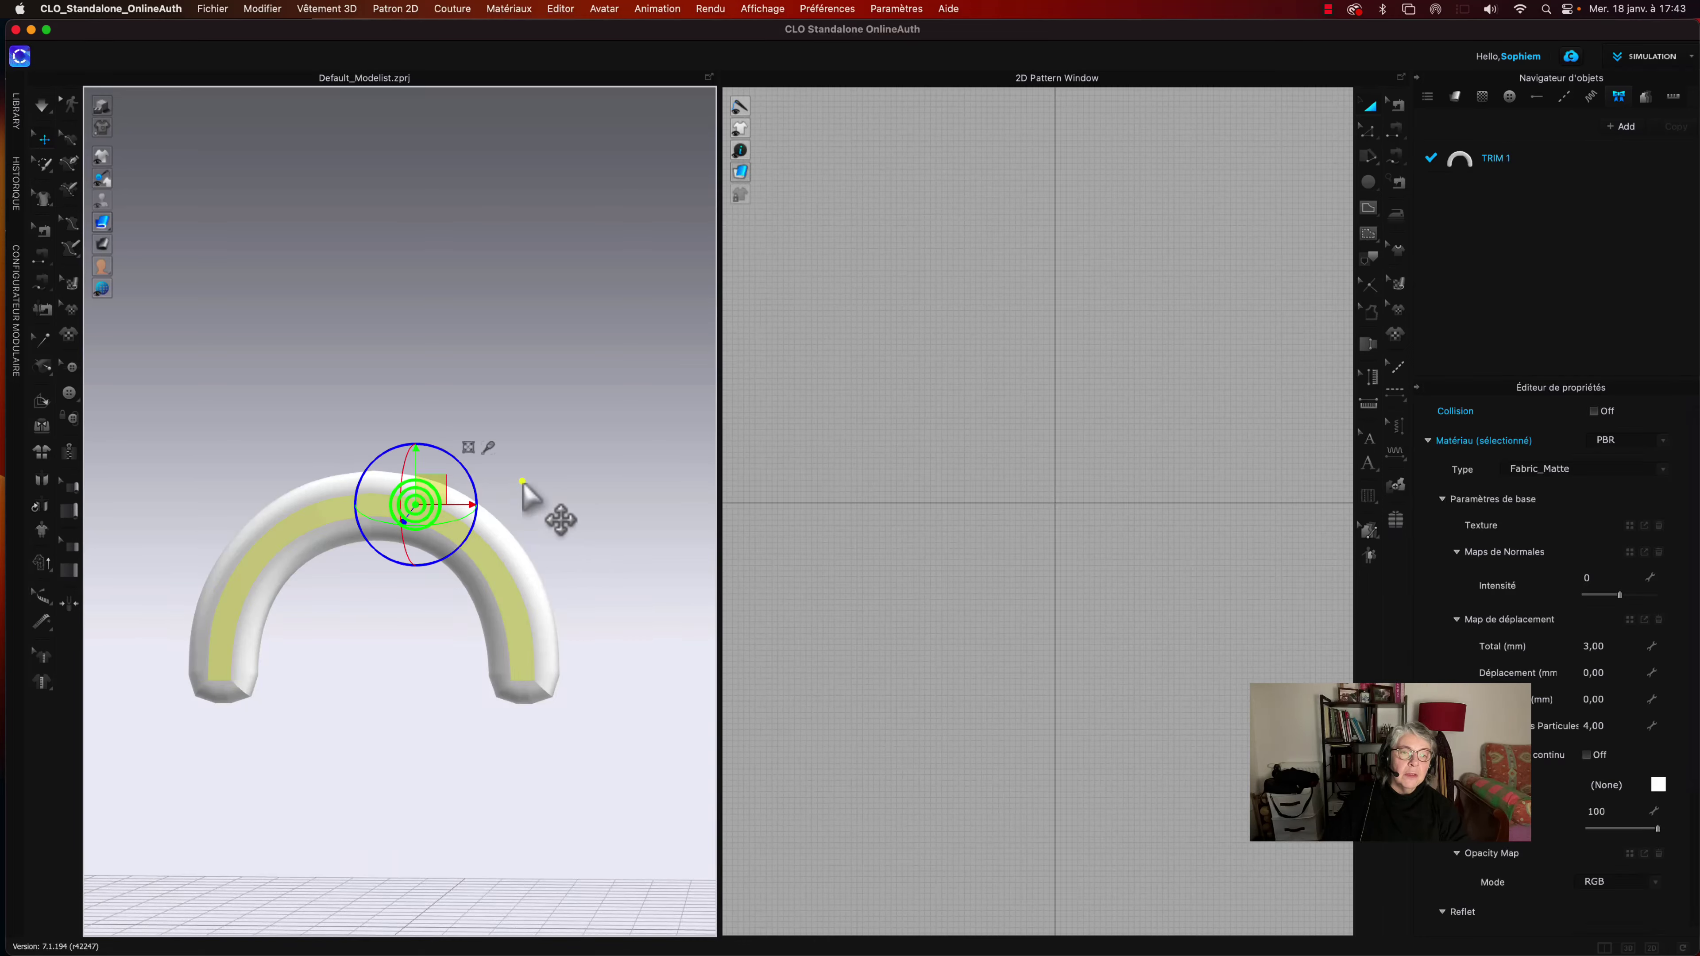
mouse_move(531, 469)
right_mouse_down()
mouse_move(551, 409)
mouse_move(687, 429)
mouse_move(504, 407)
right_mouse_up()
left_click(214, 9)
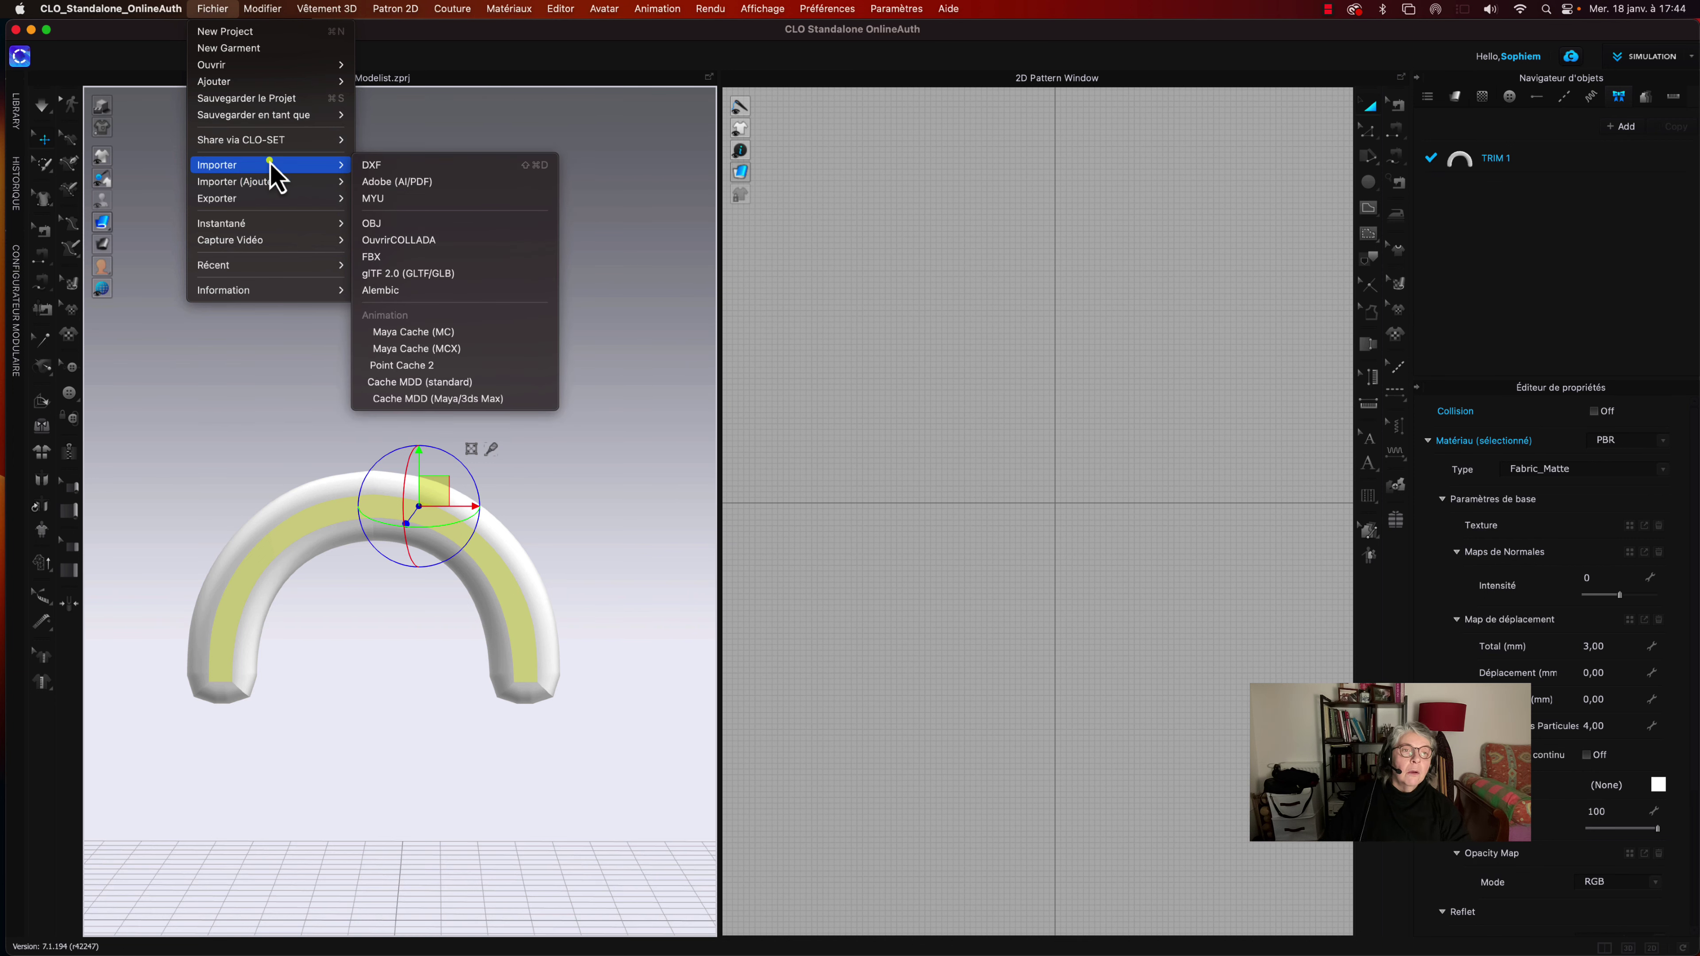
mouse_move(217, 198)
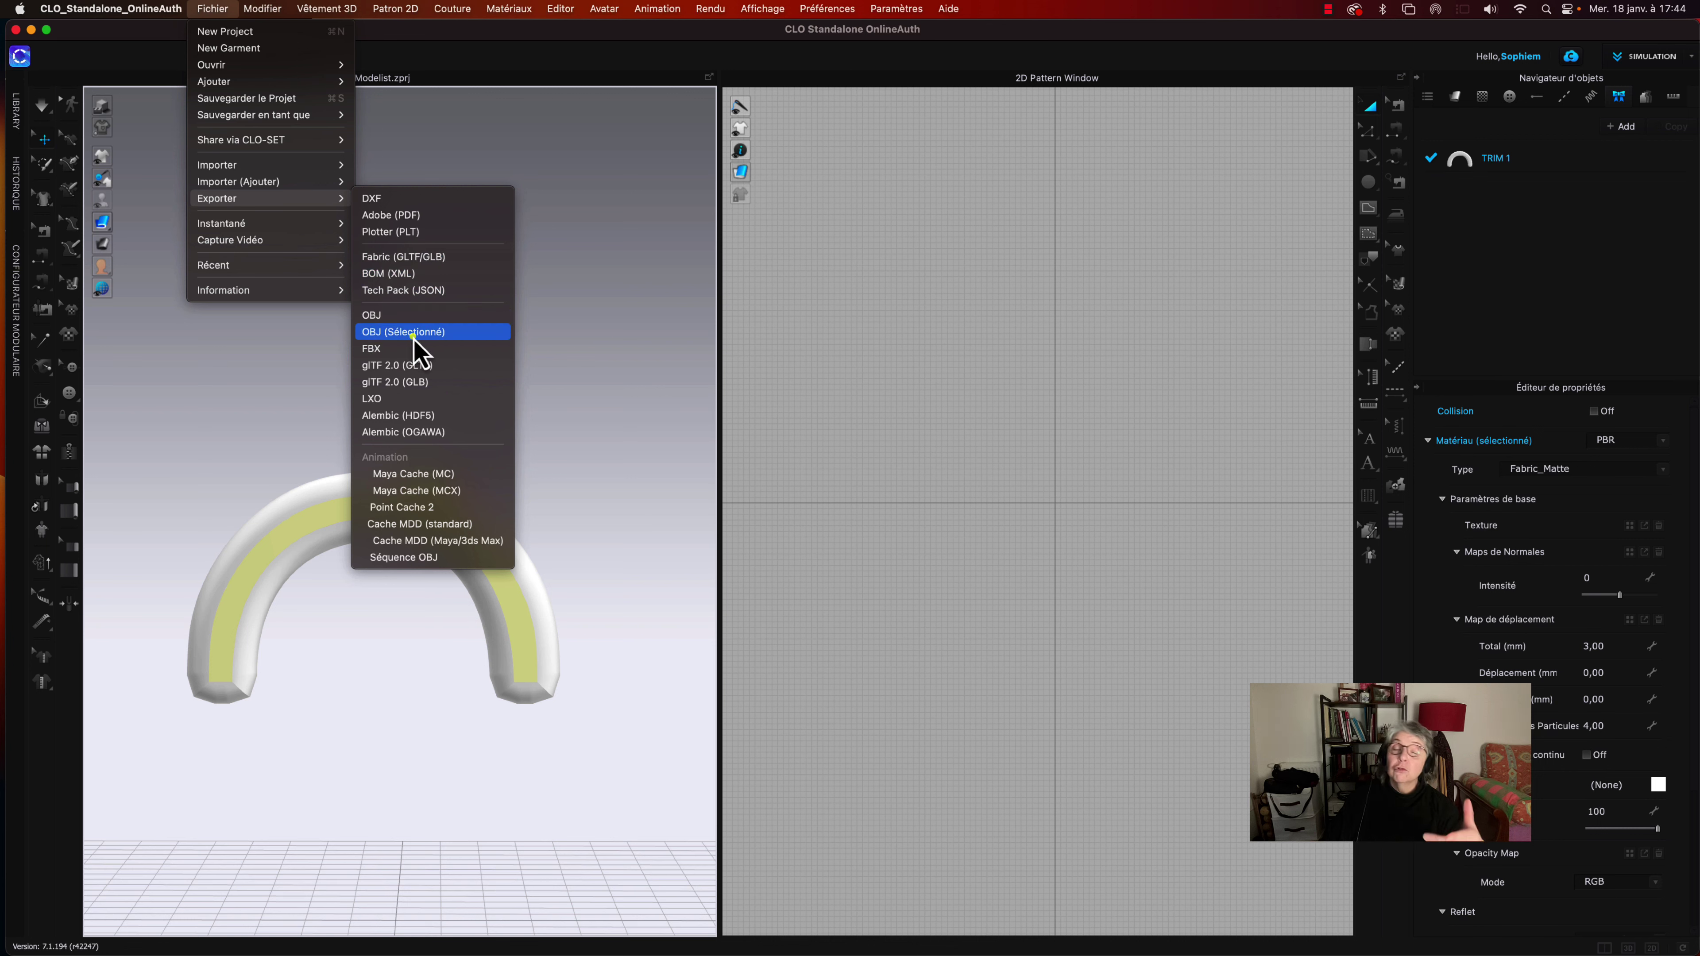
left_click(379, 317)
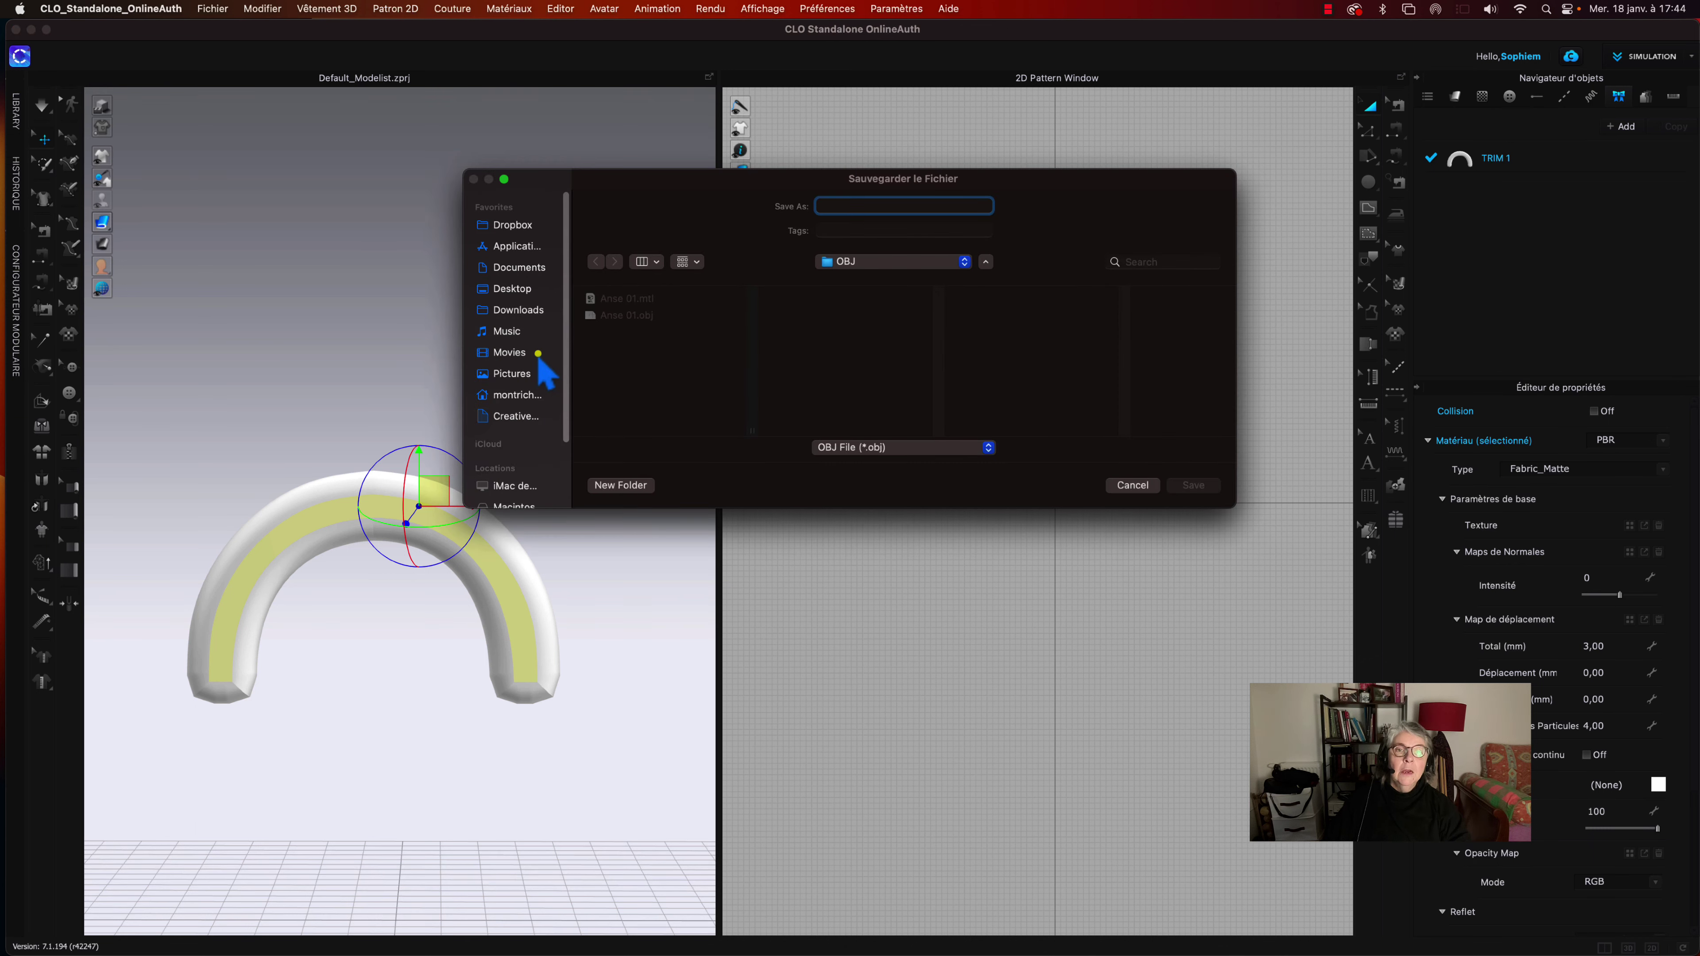
left_click(629, 316)
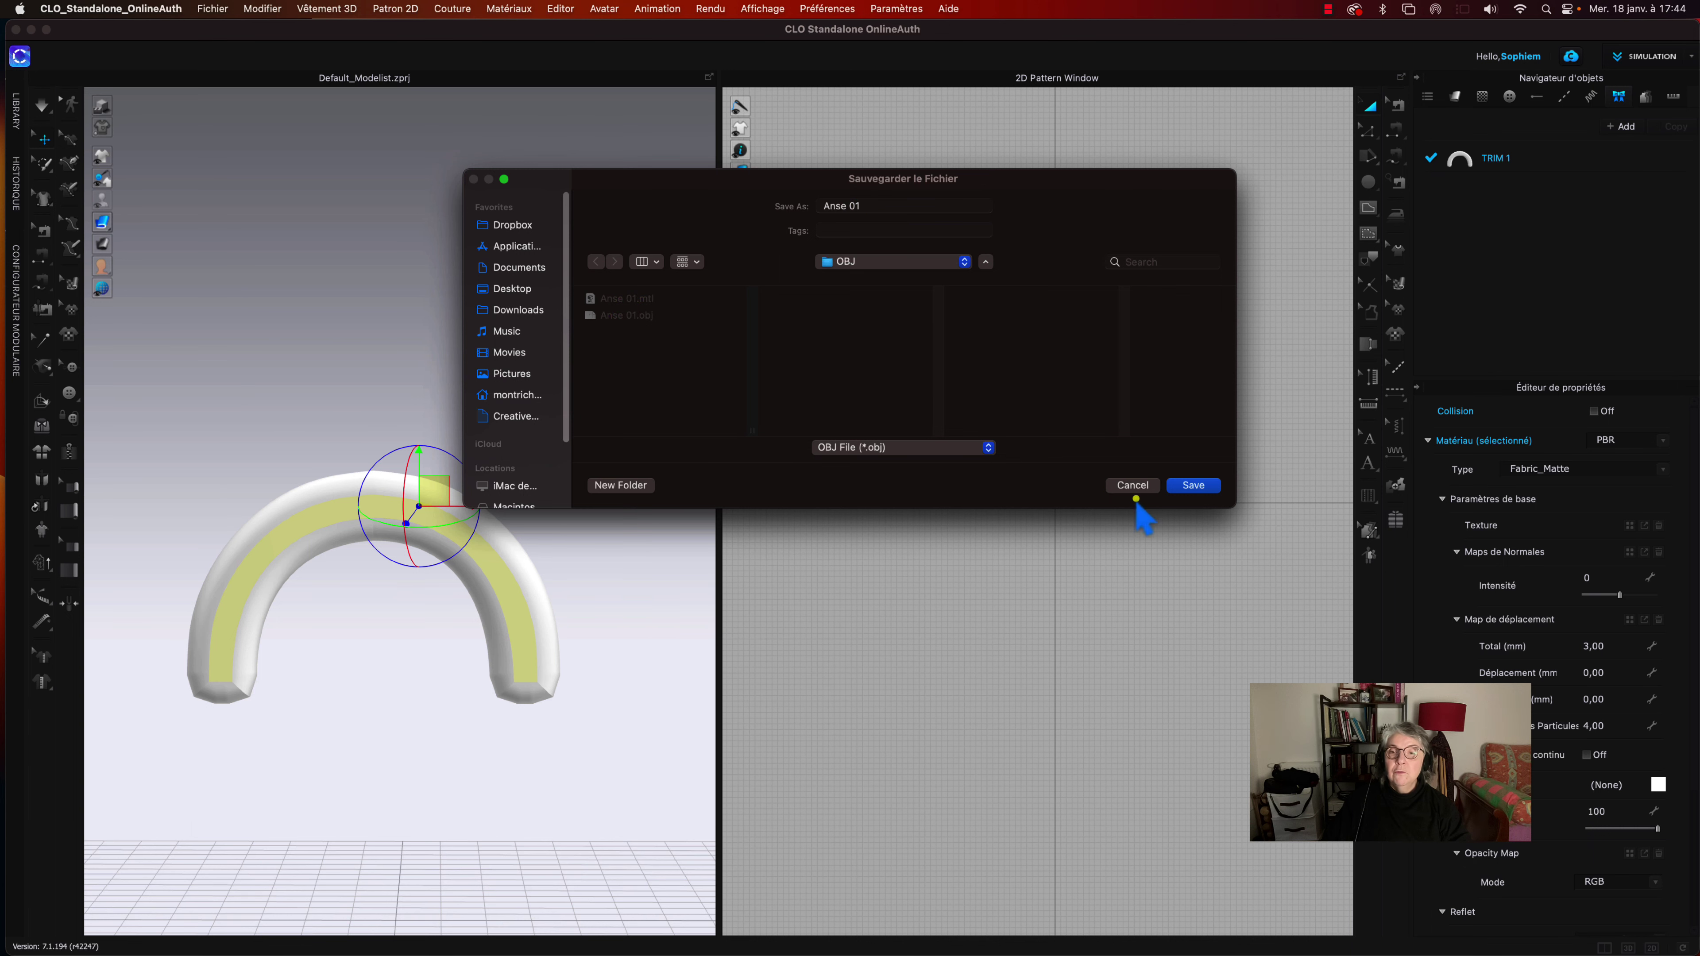
left_click(1203, 487)
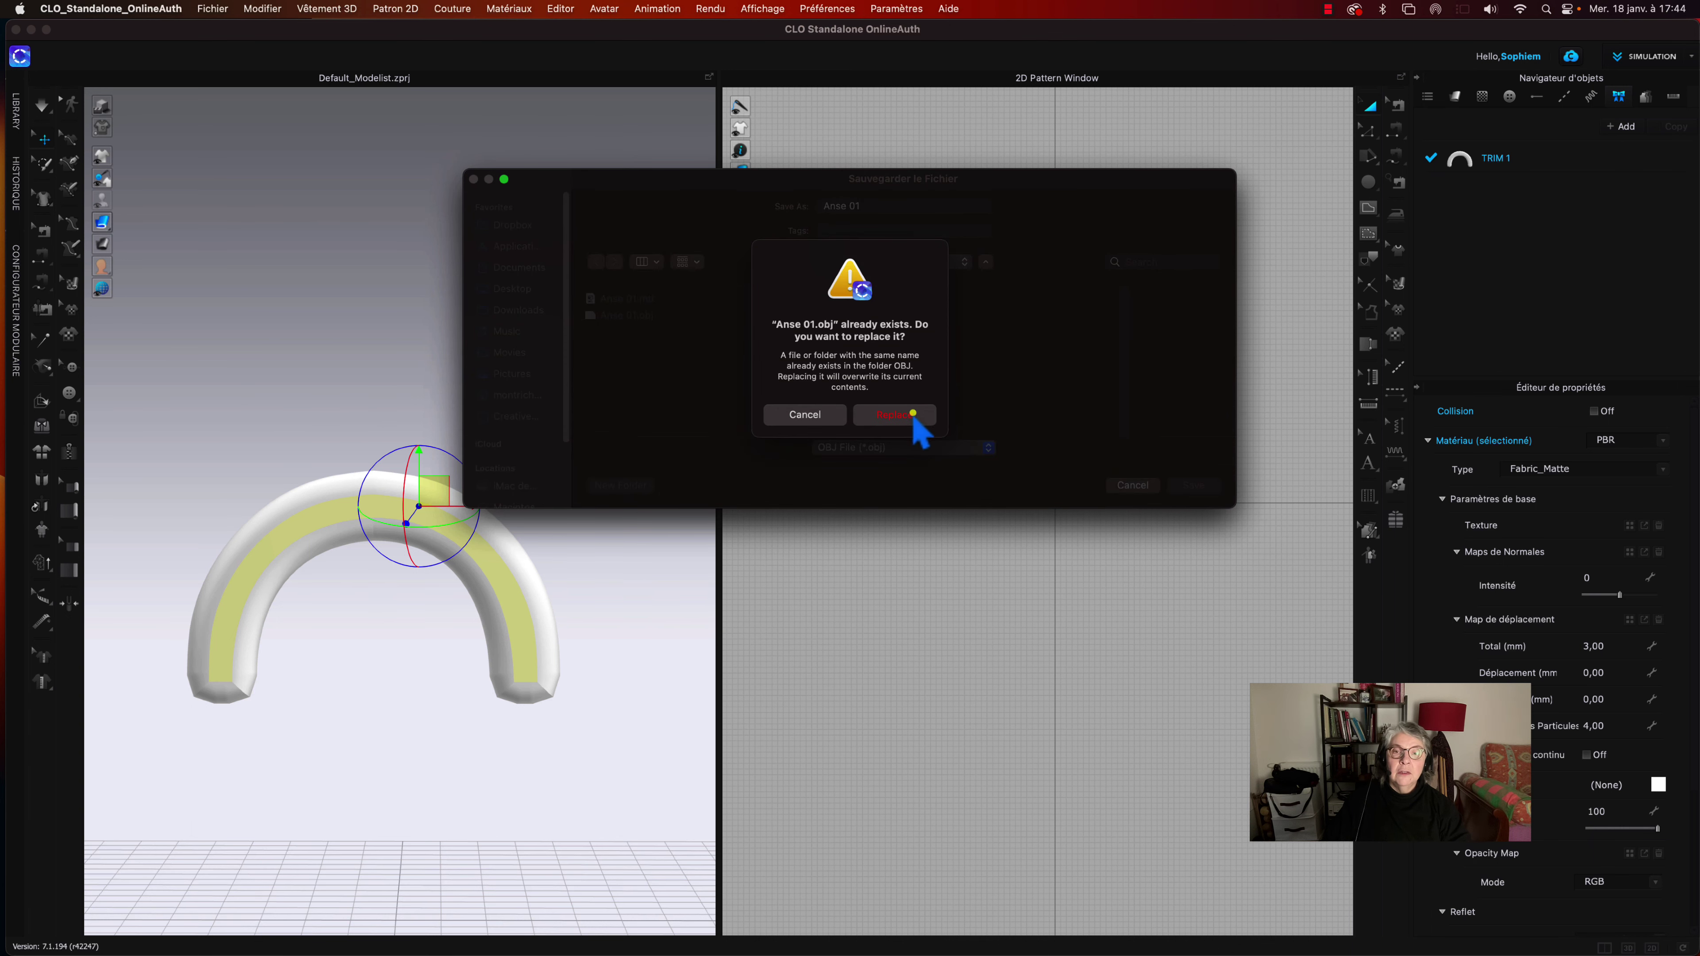
left_click(908, 410)
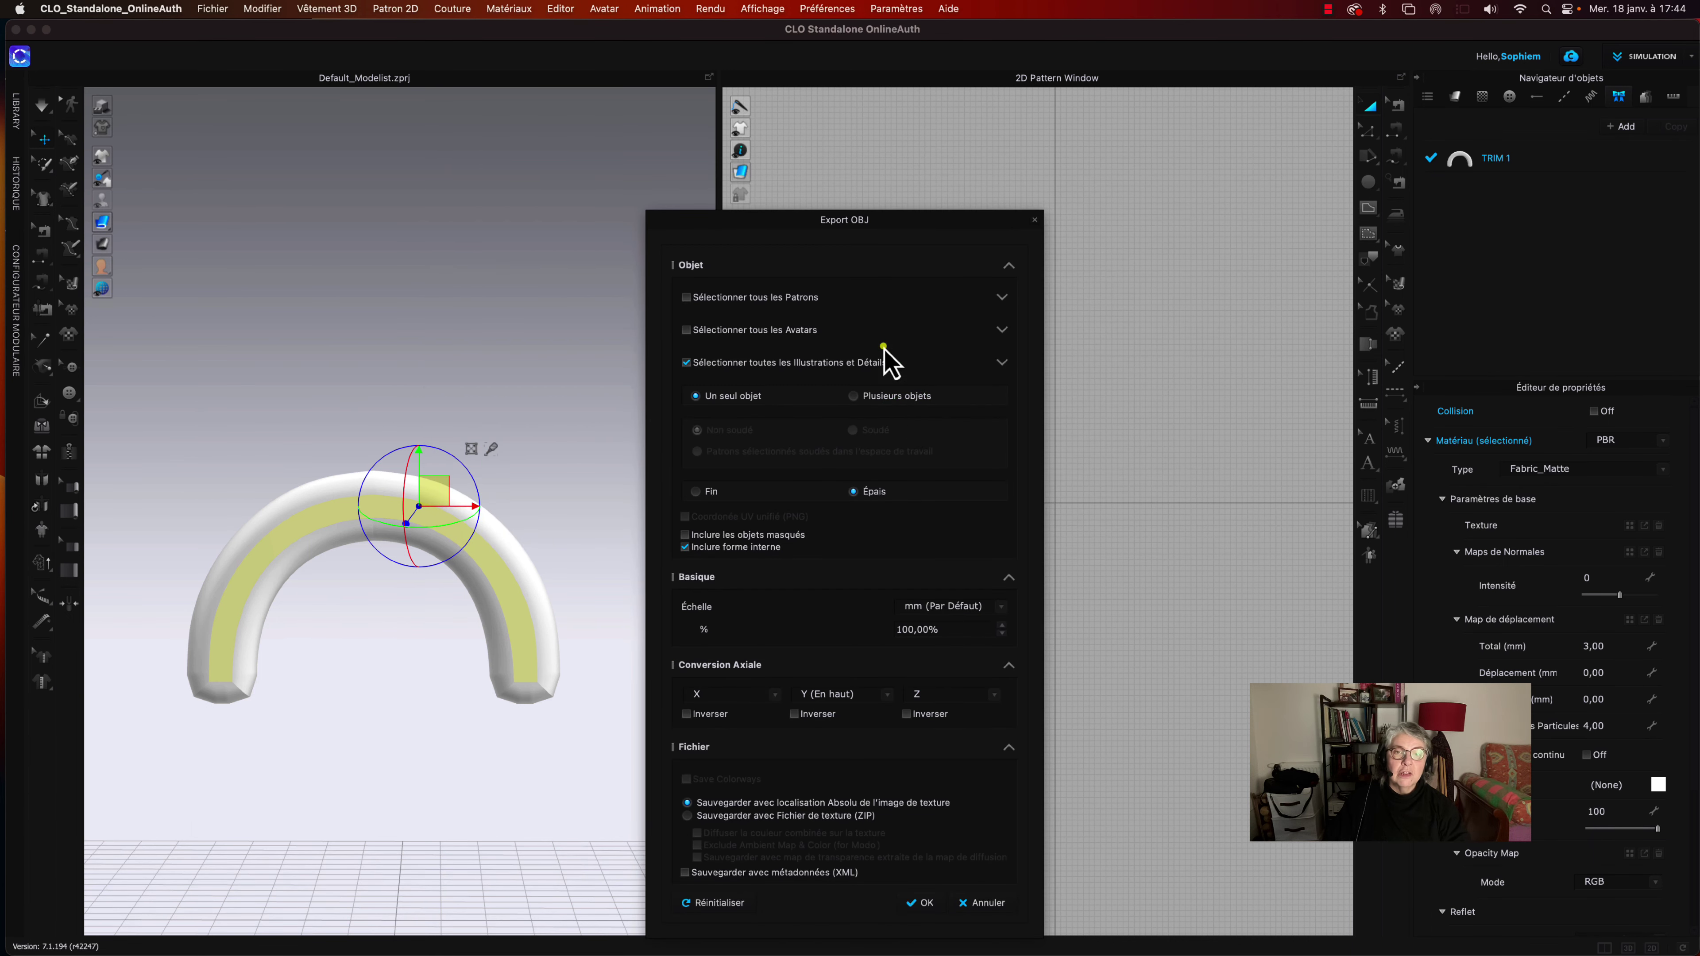
Keep the OBJ export scale at mm (Par Défaut), 100%, and confirm.
left_click_drag(838, 226, 814, 160)
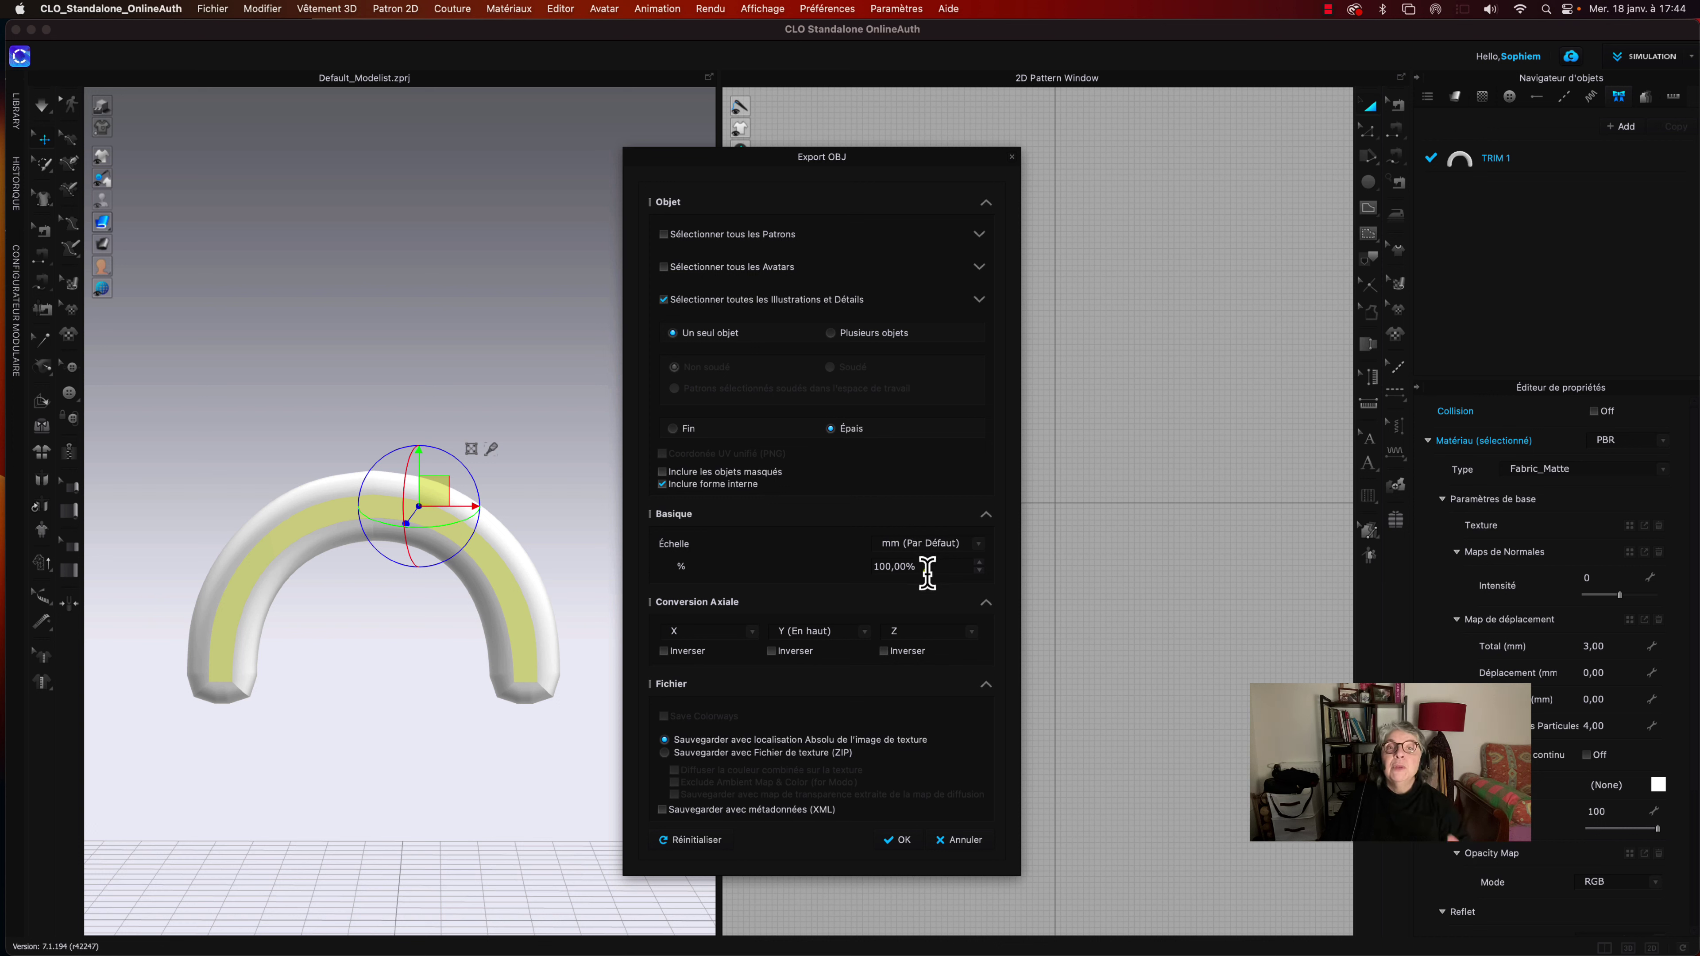
left_click(975, 545)
left_click(977, 546)
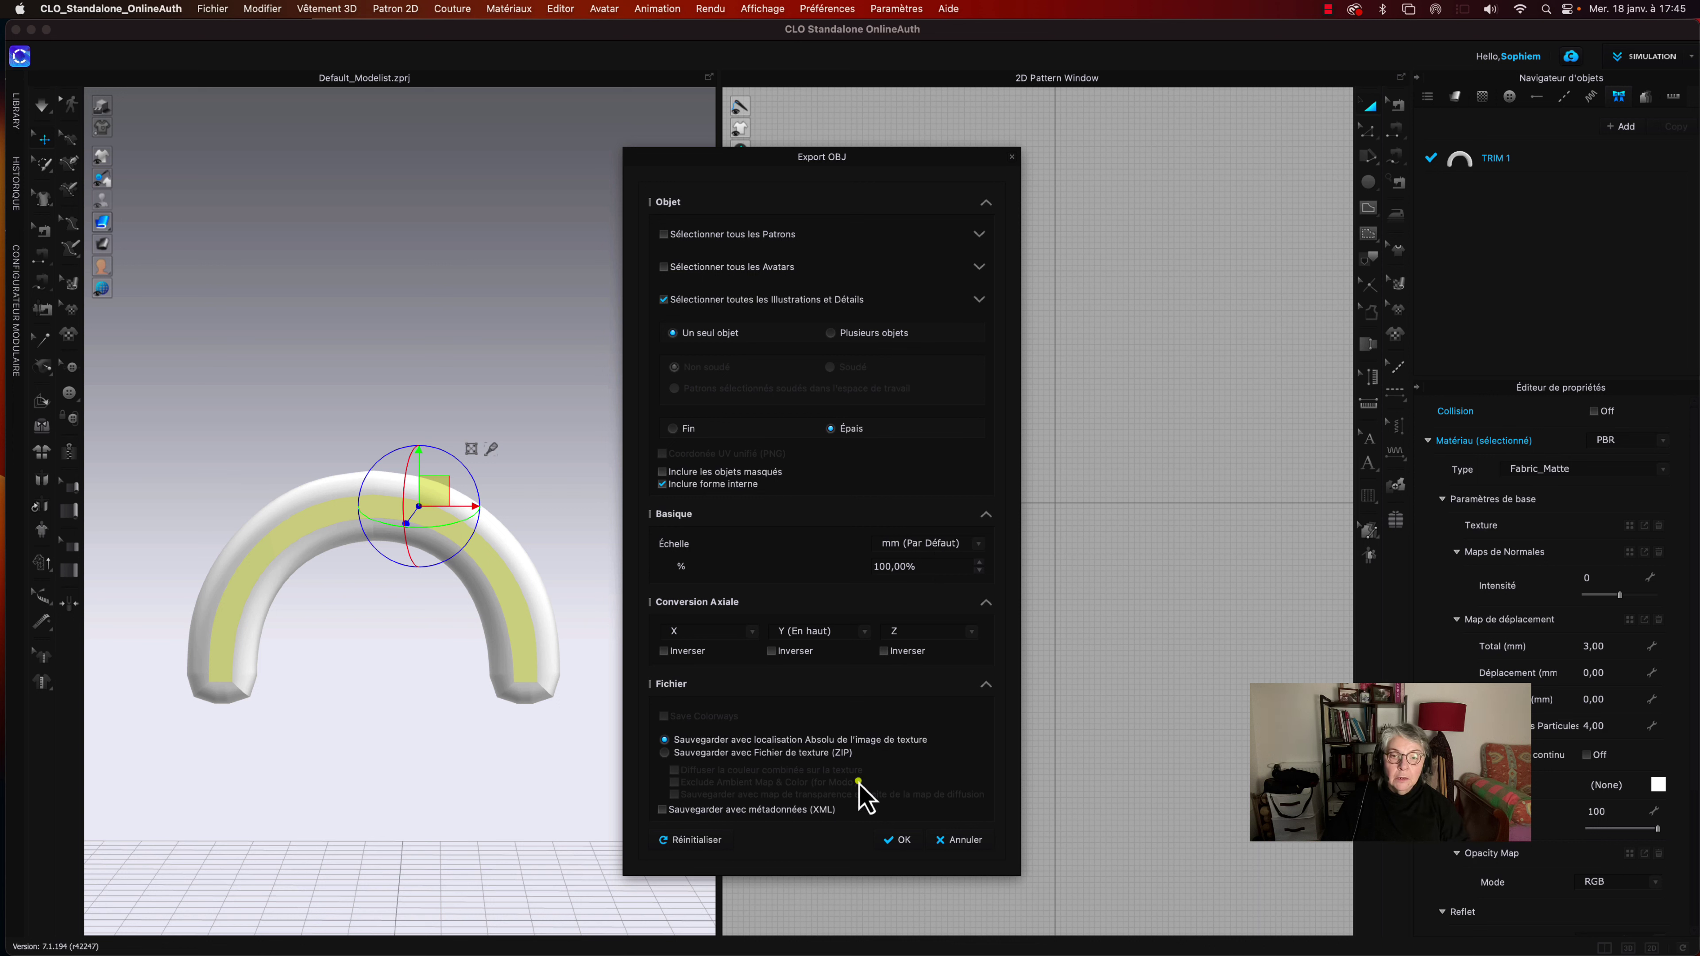
left_click(898, 840)
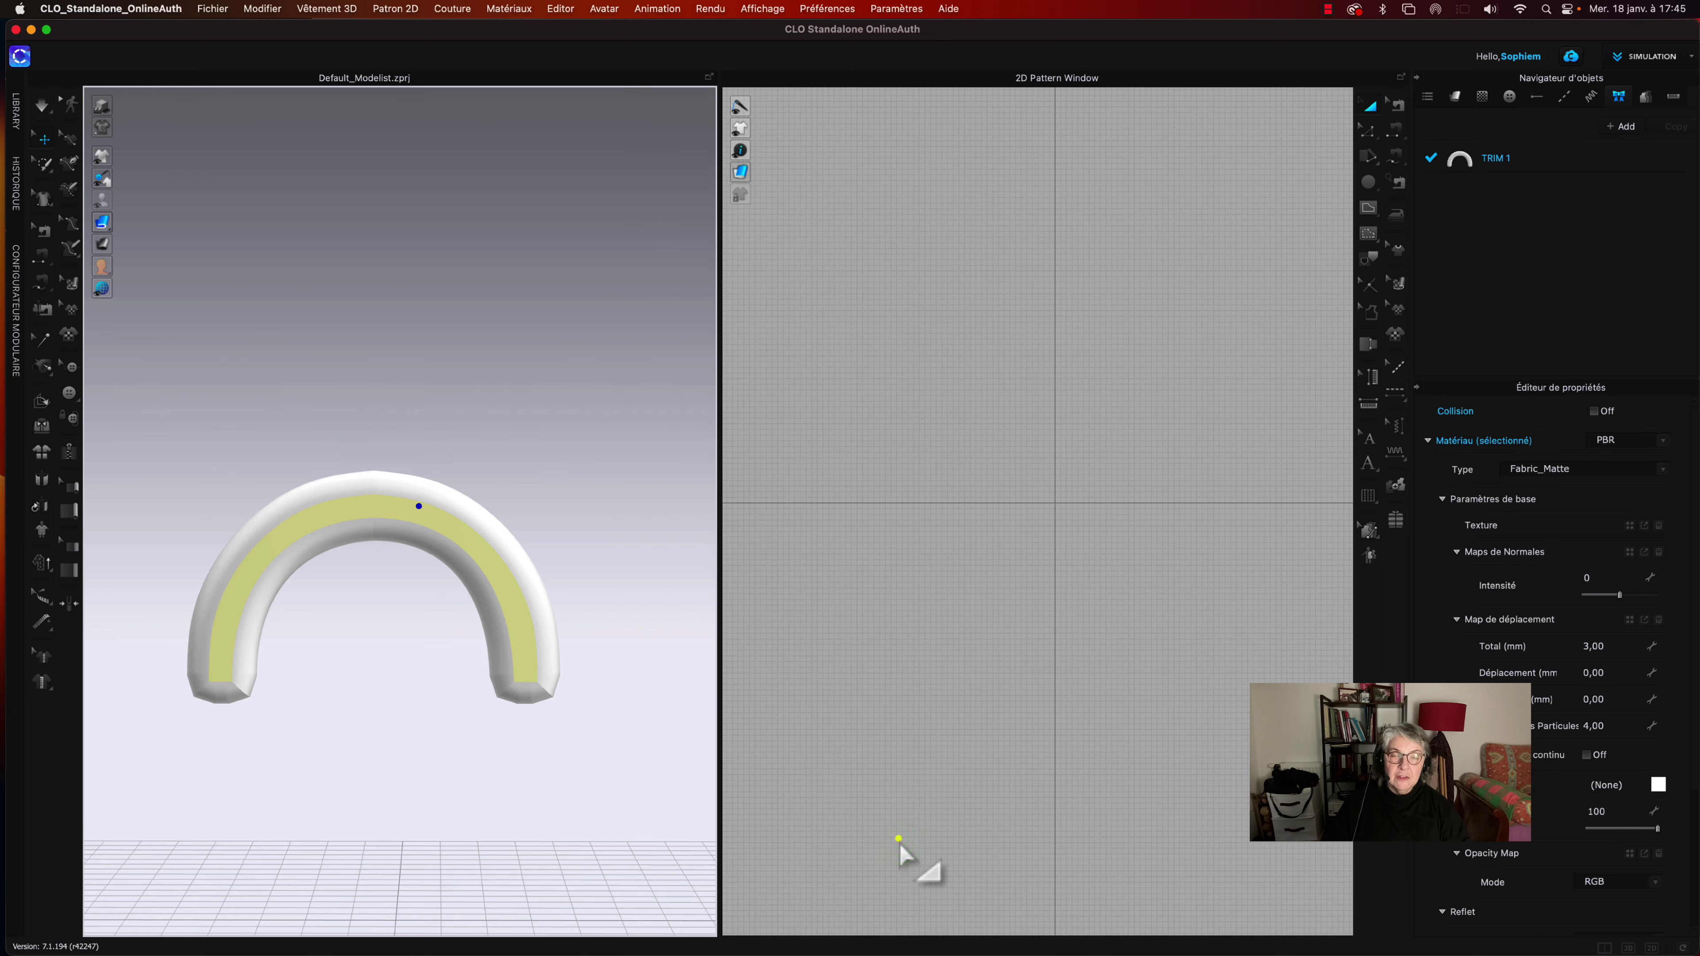
Delete the arch trim from the scene and open the Fichier menu for importing.
left_click(452, 503)
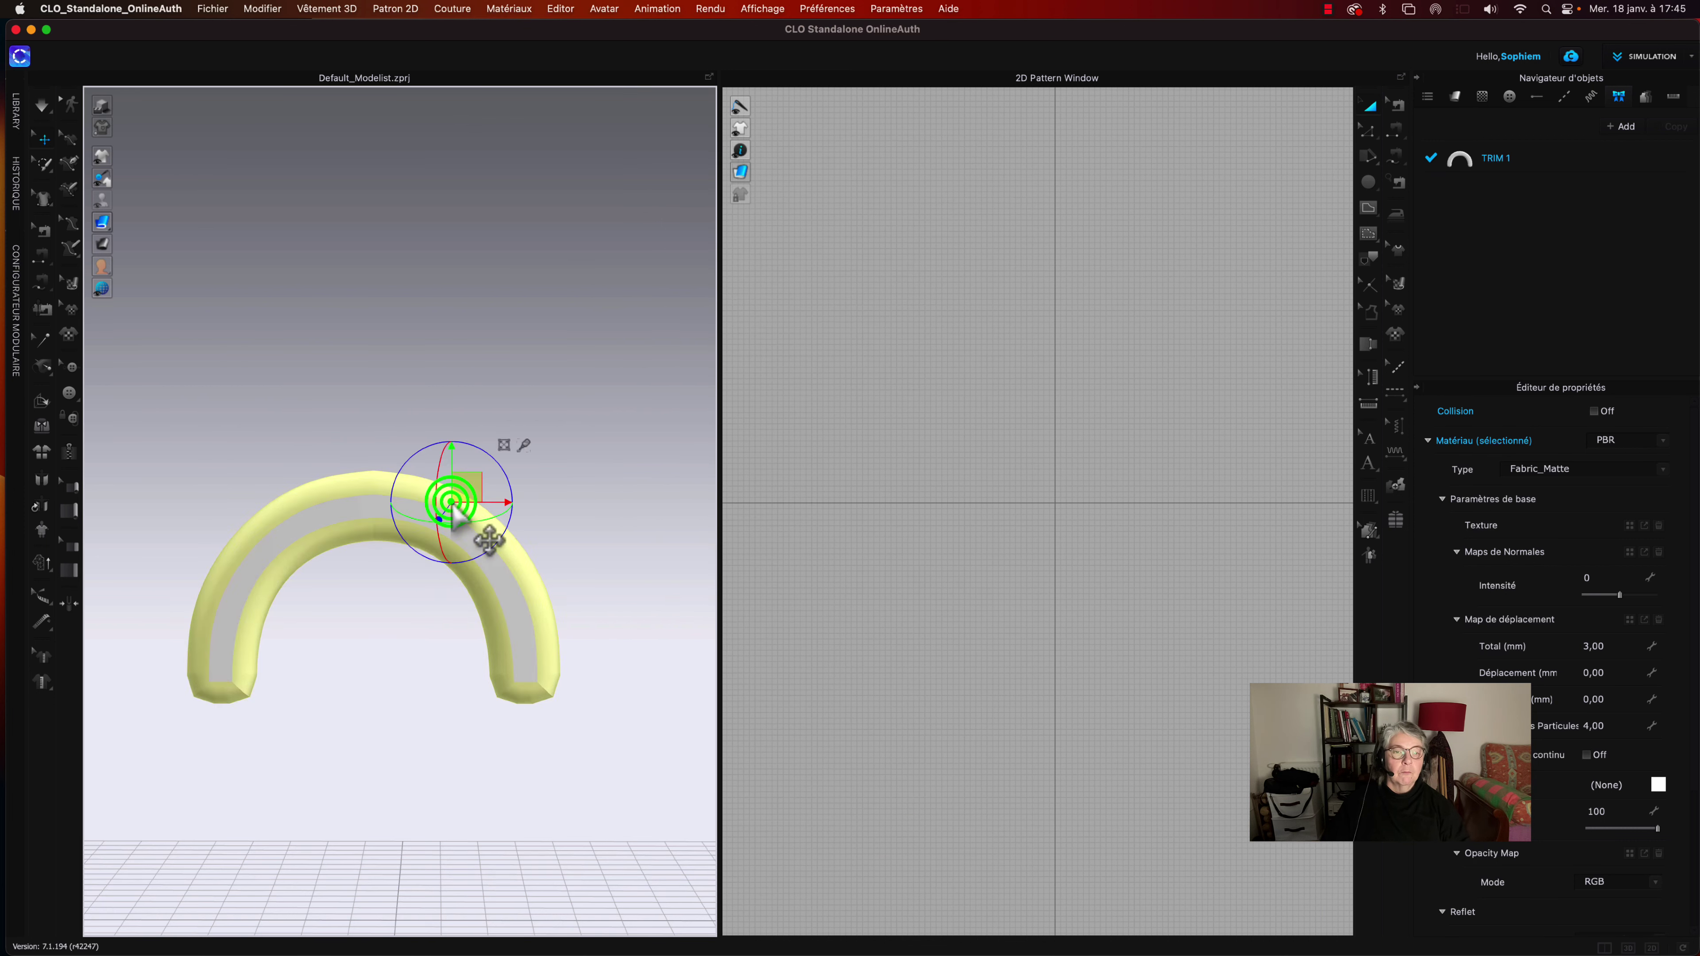
key("Delete")
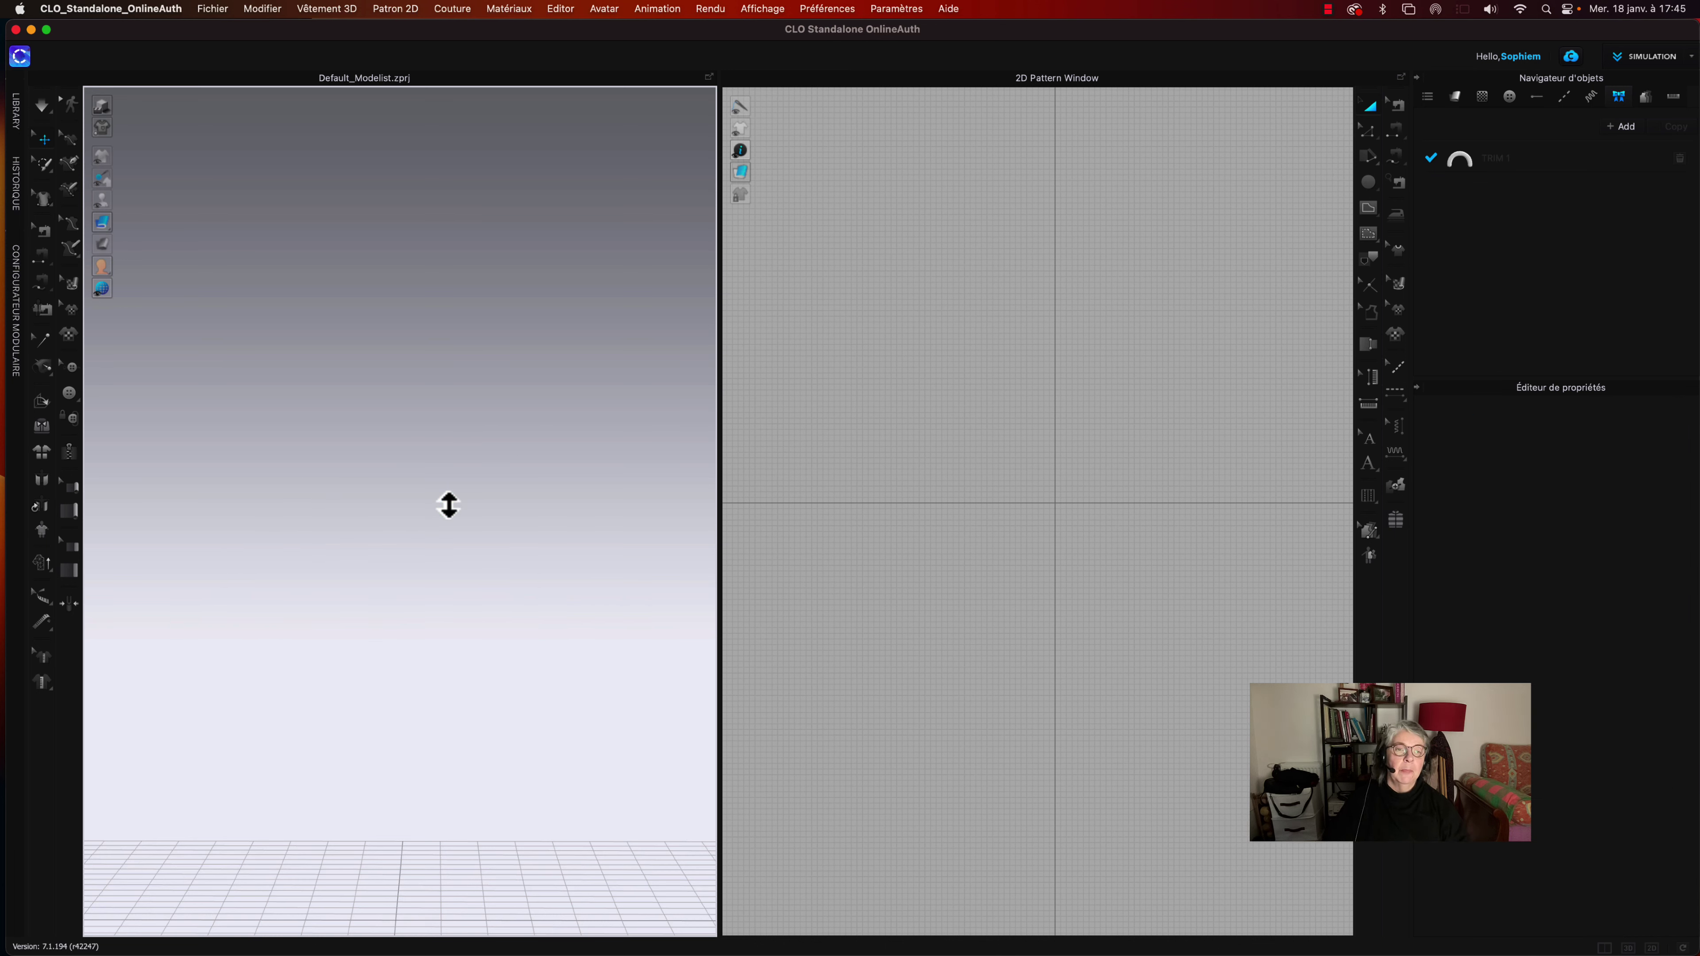
left_click(218, 8)
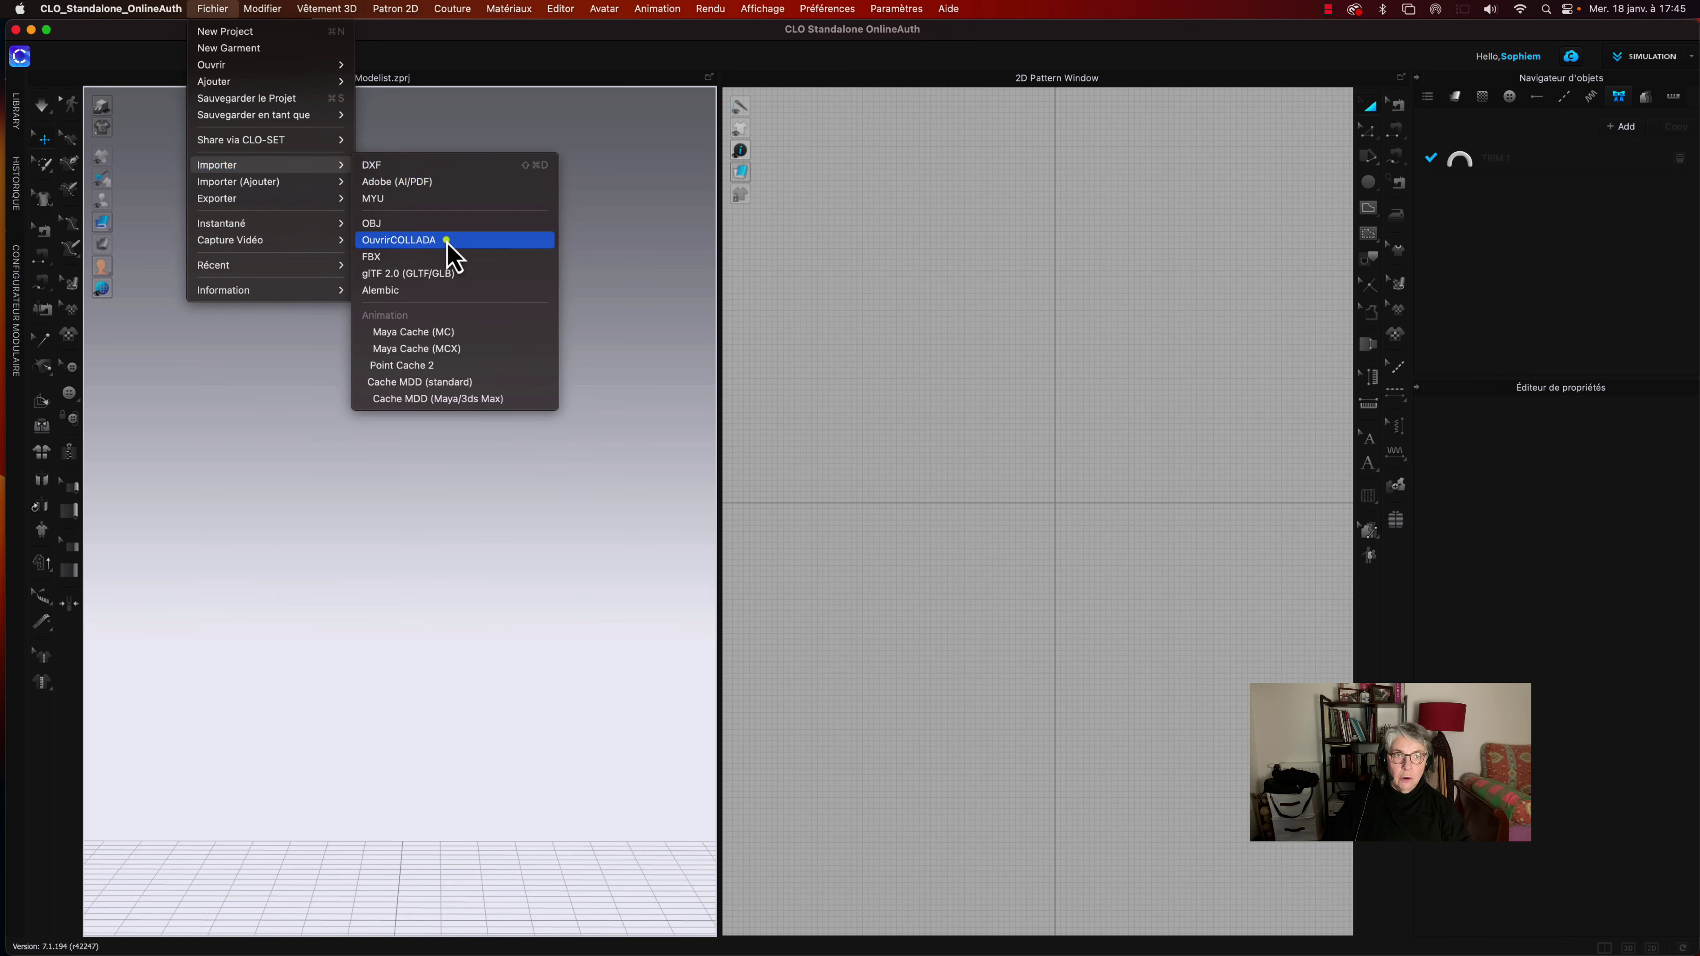
mouse_move(217, 165)
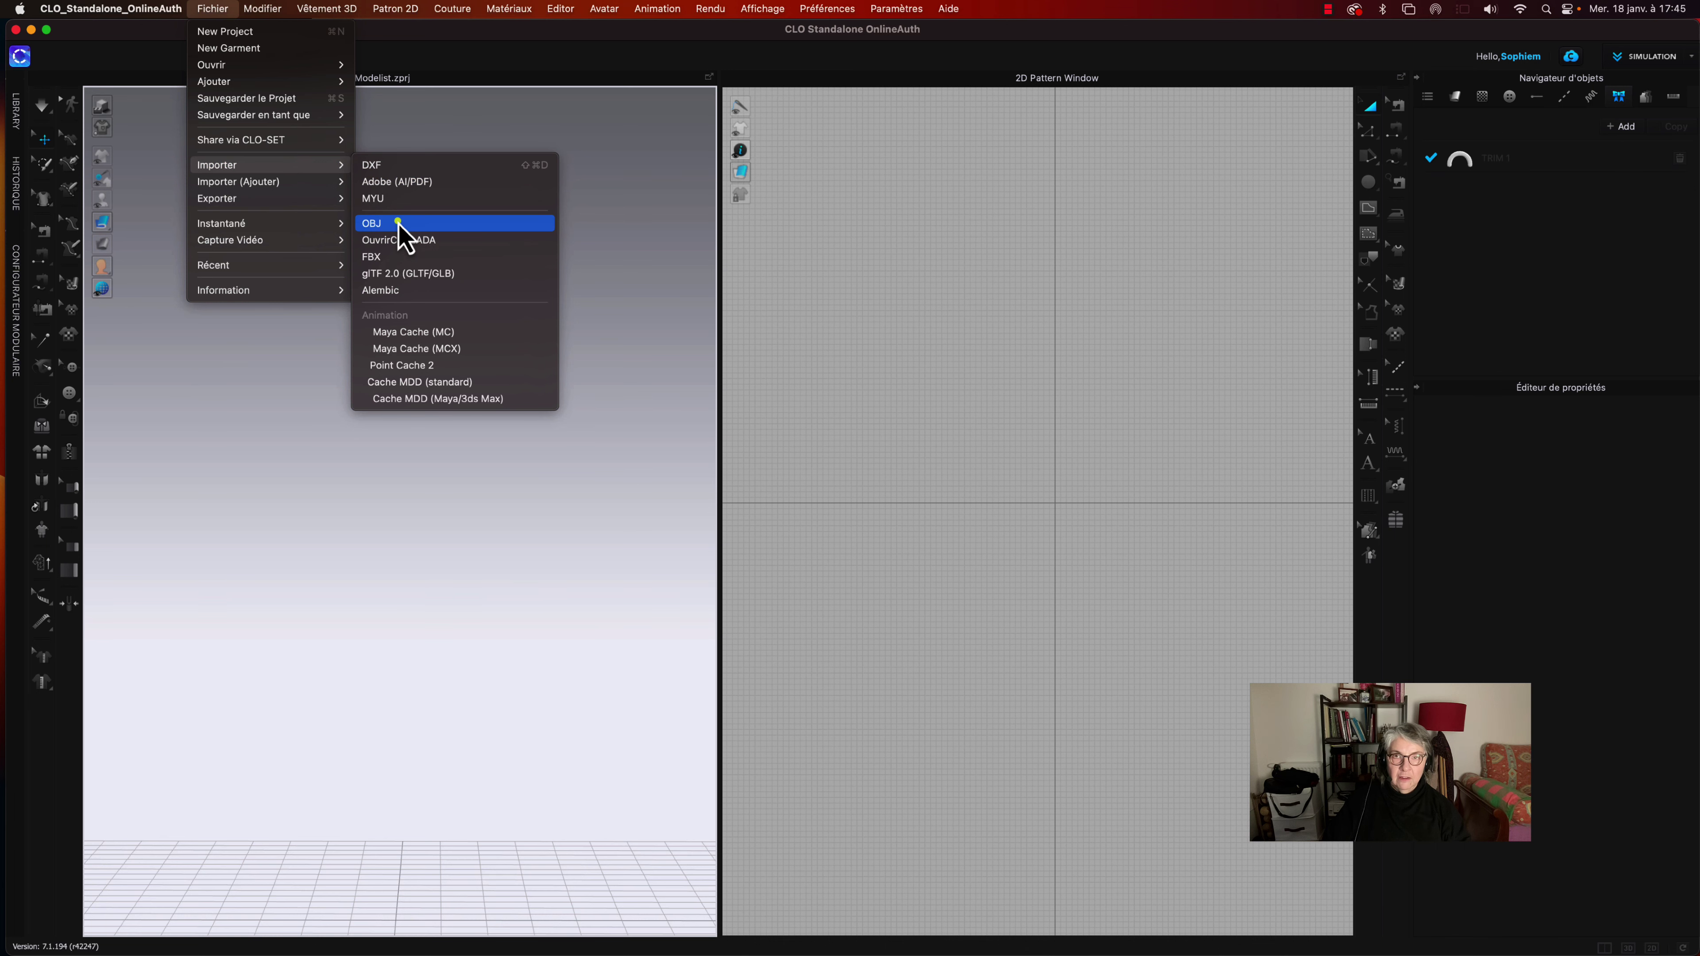
Import Anse 01.obj as an avatar aligned to the floor, dismissing both notices.
left_click(399, 223)
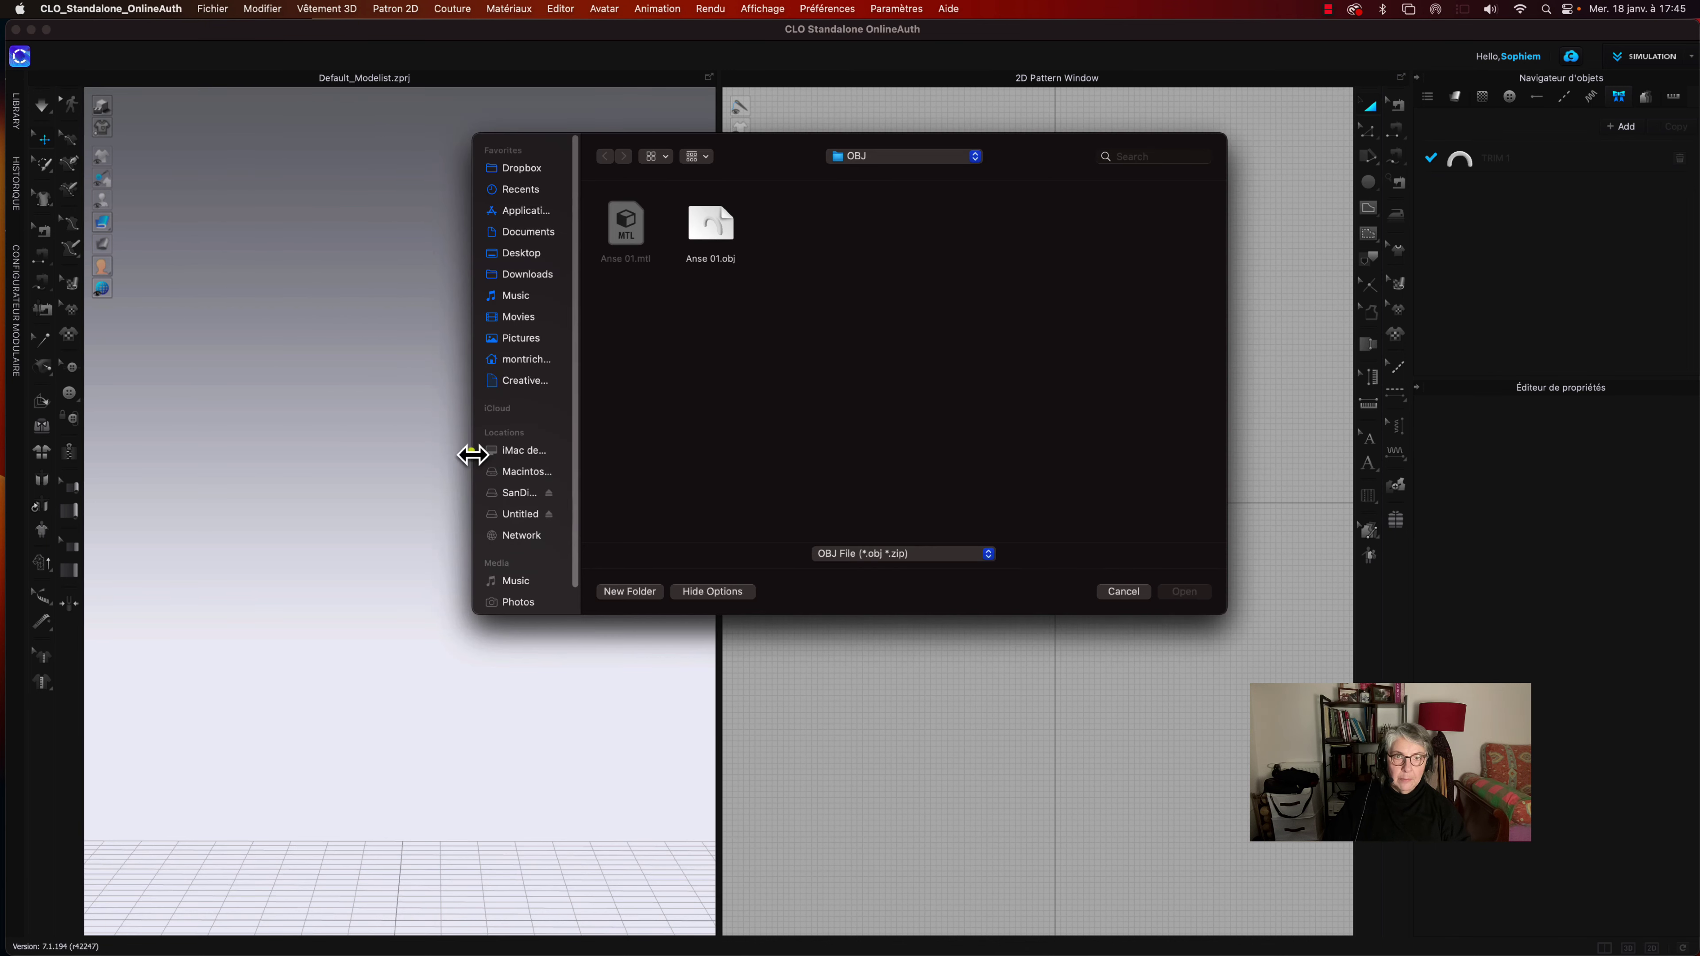
left_click(708, 234)
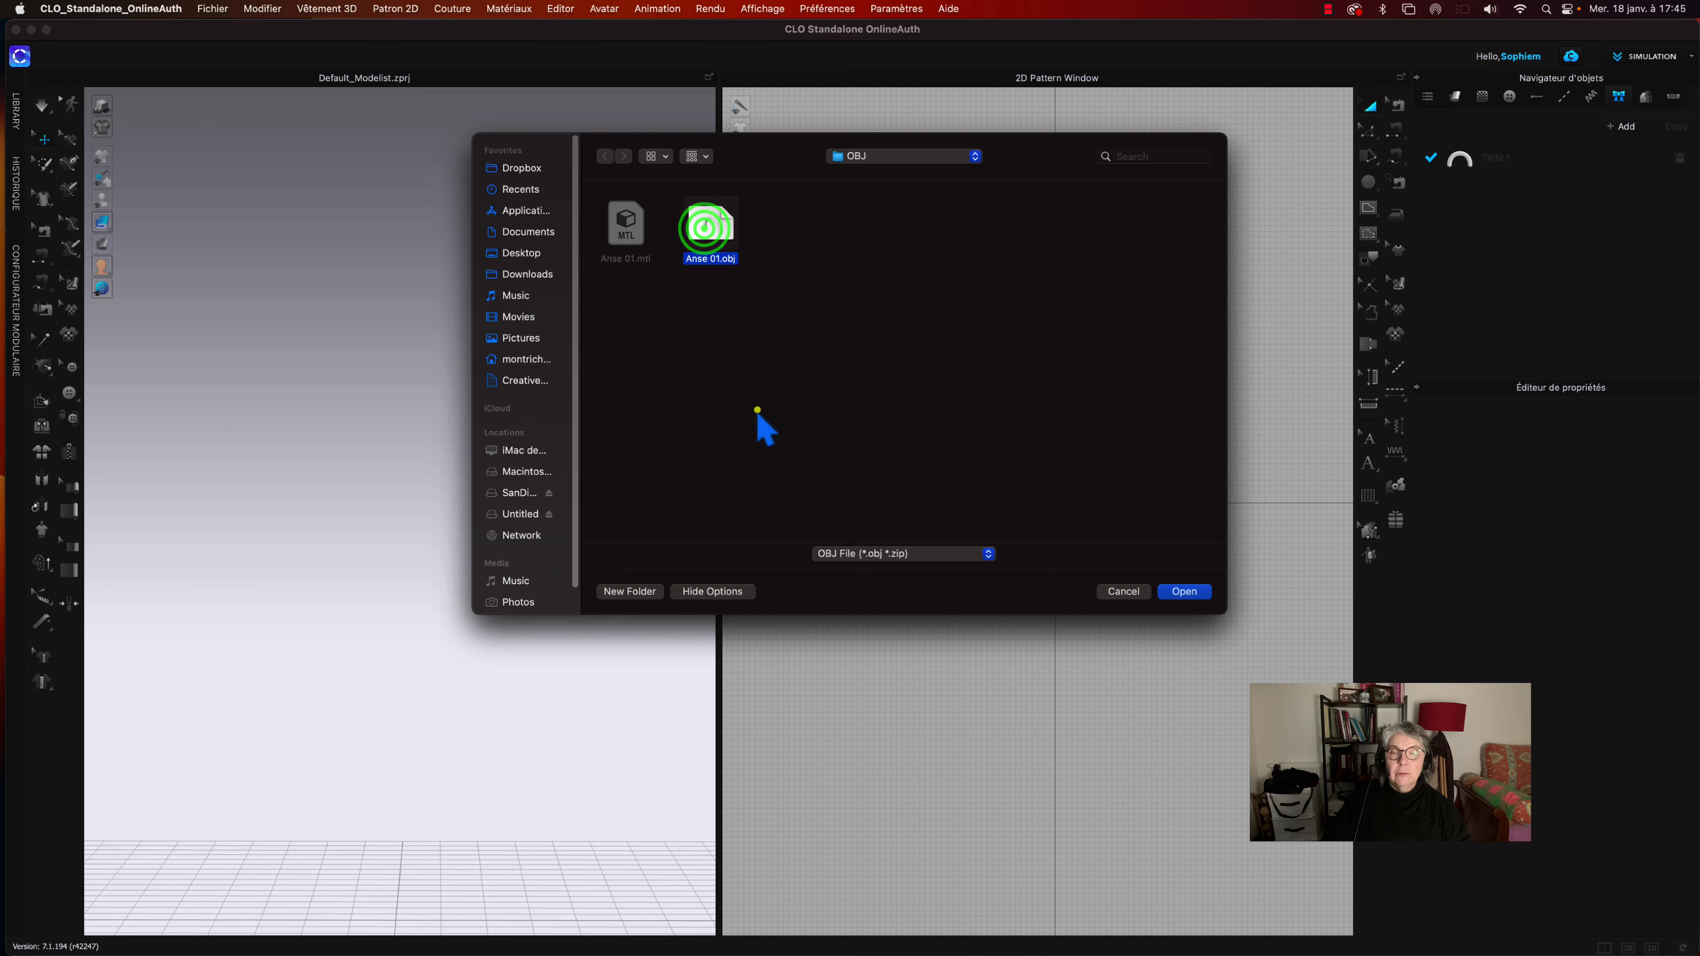
left_click(1178, 592)
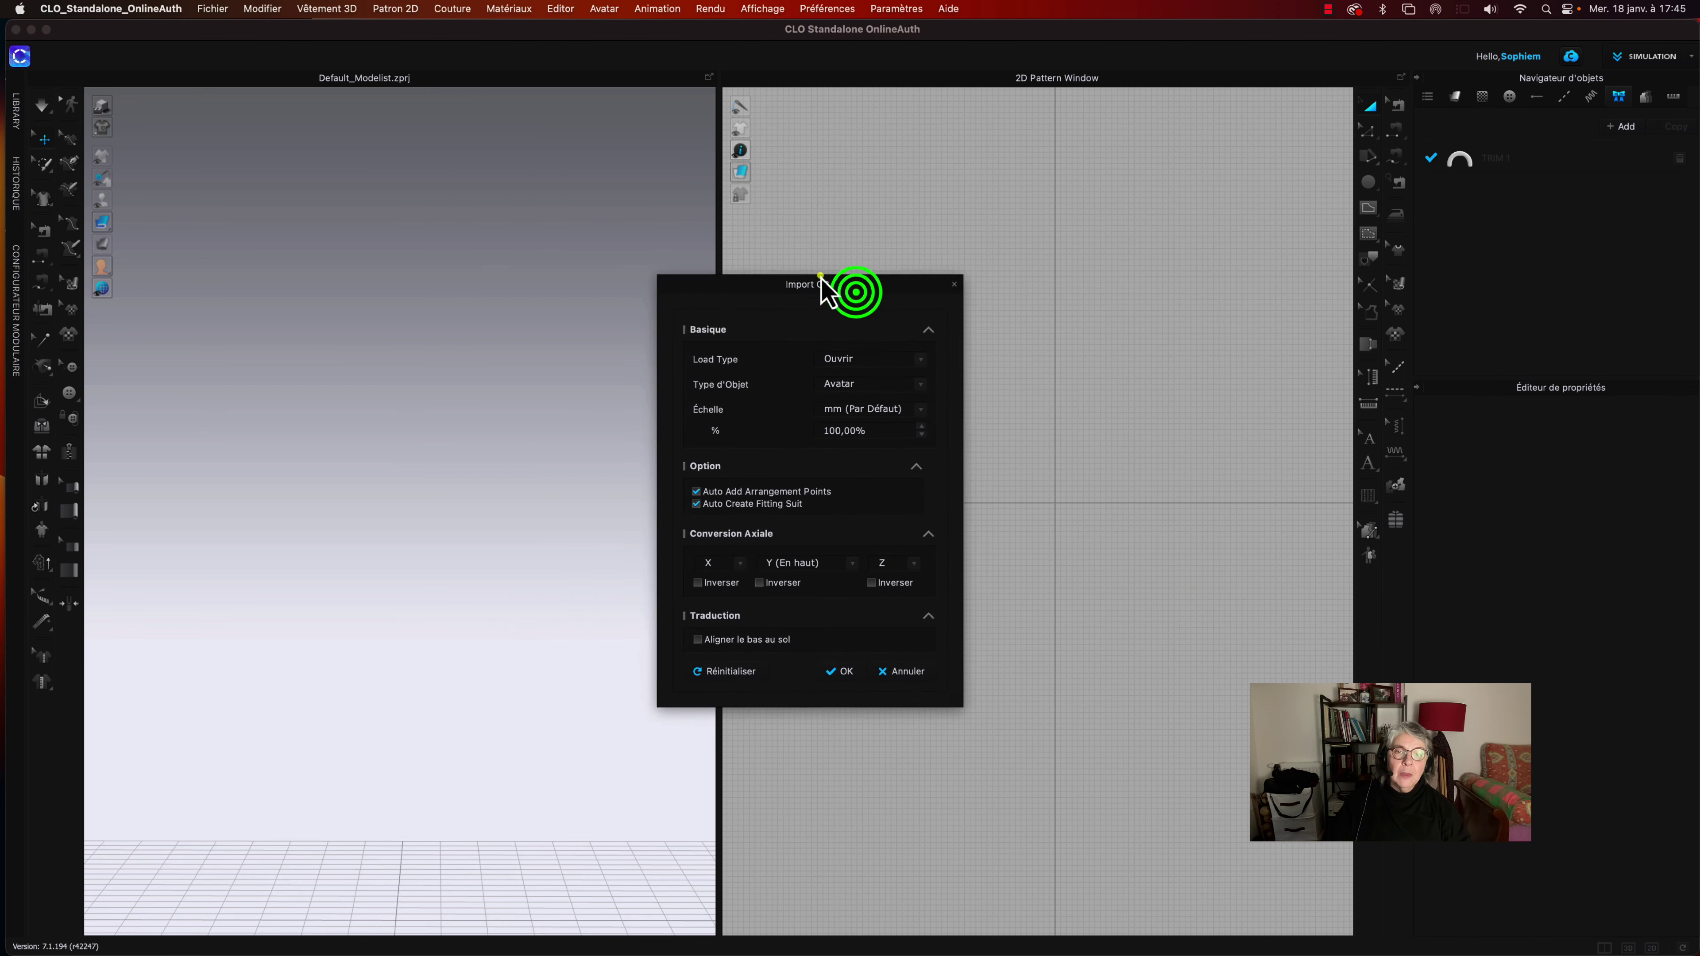
left_click_drag(856, 295, 795, 254)
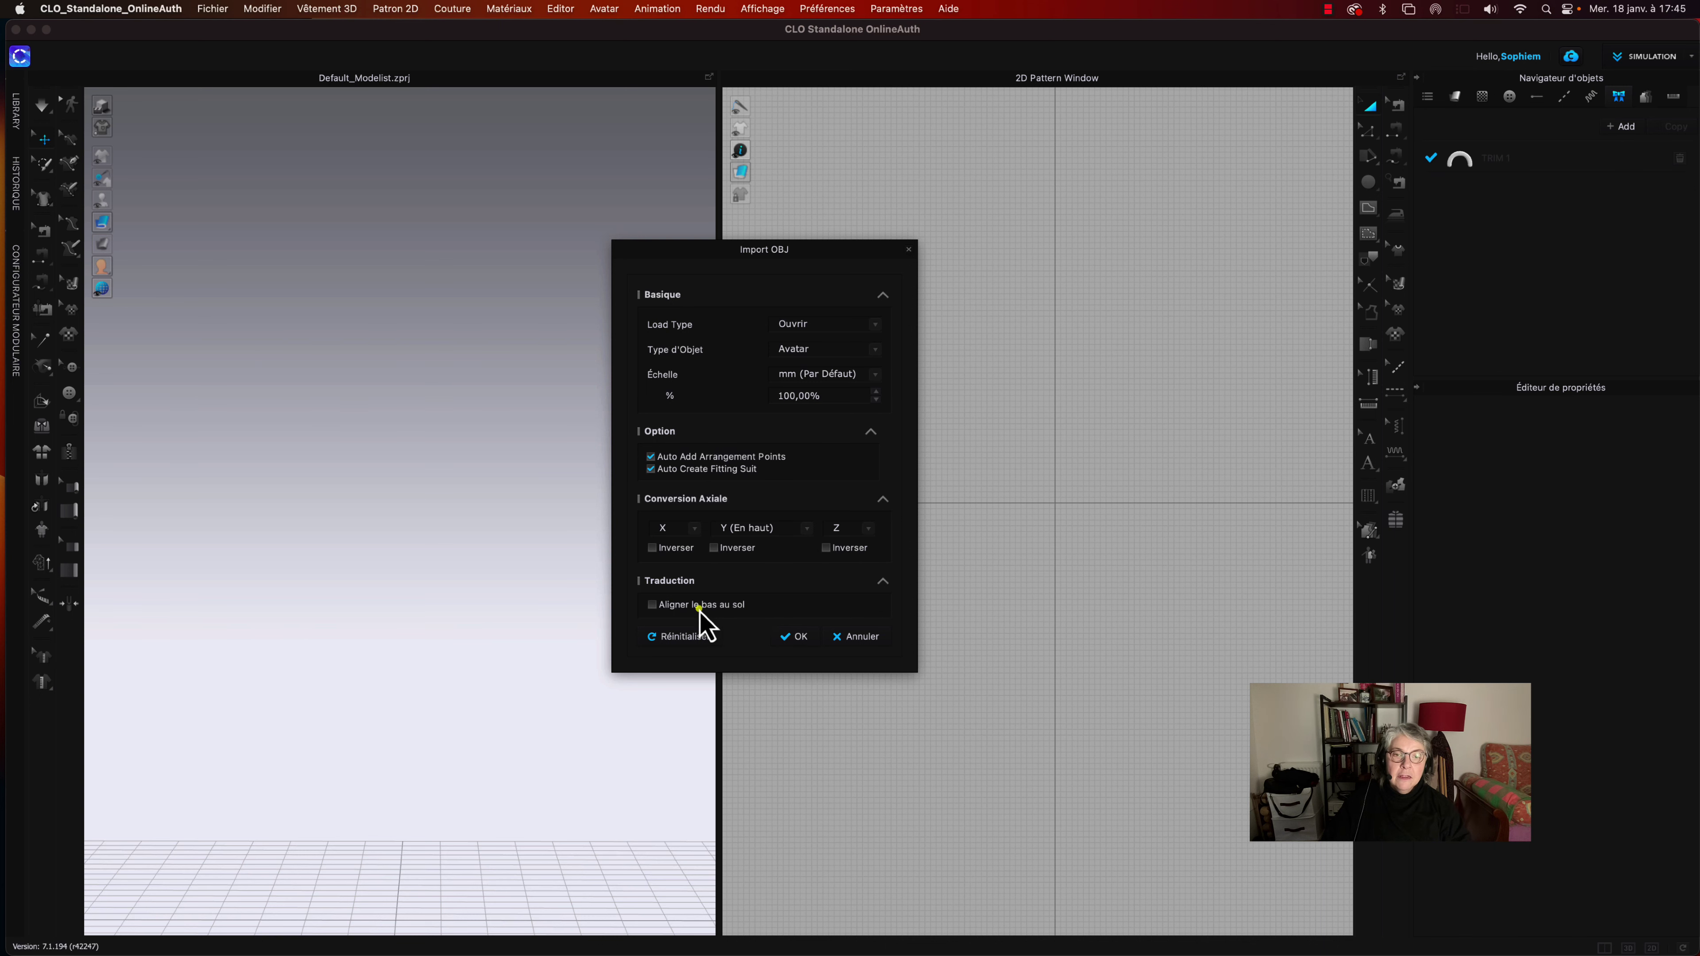
left_click(647, 607)
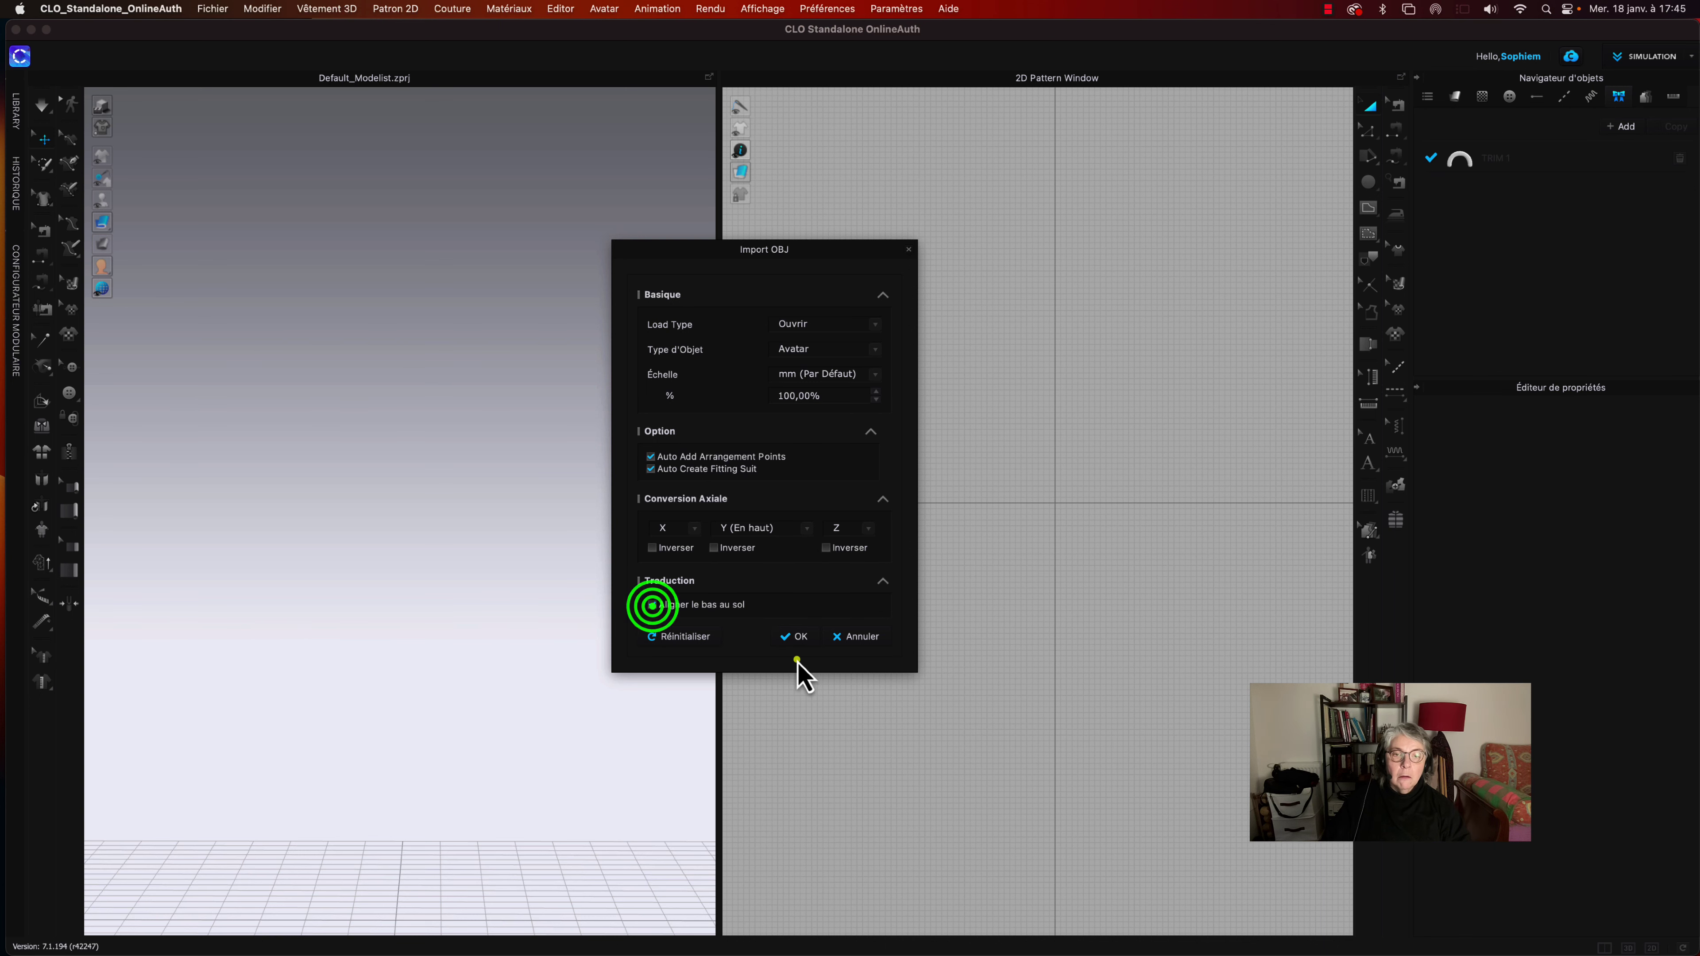
left_click(798, 637)
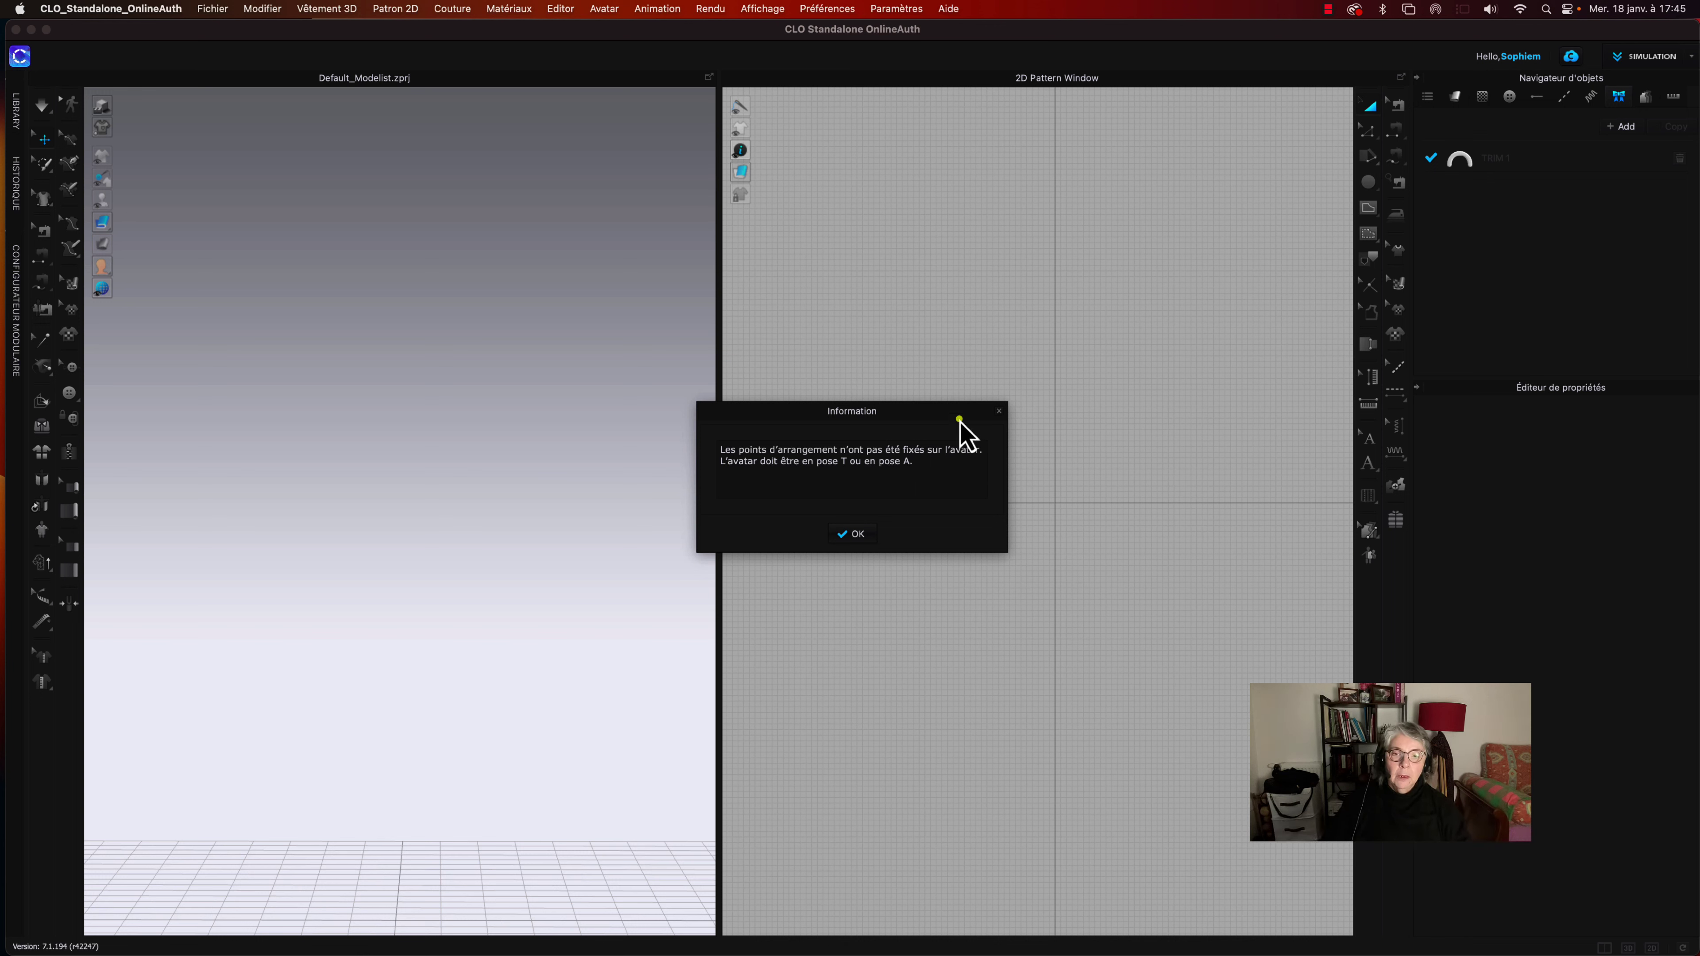
left_click(856, 534)
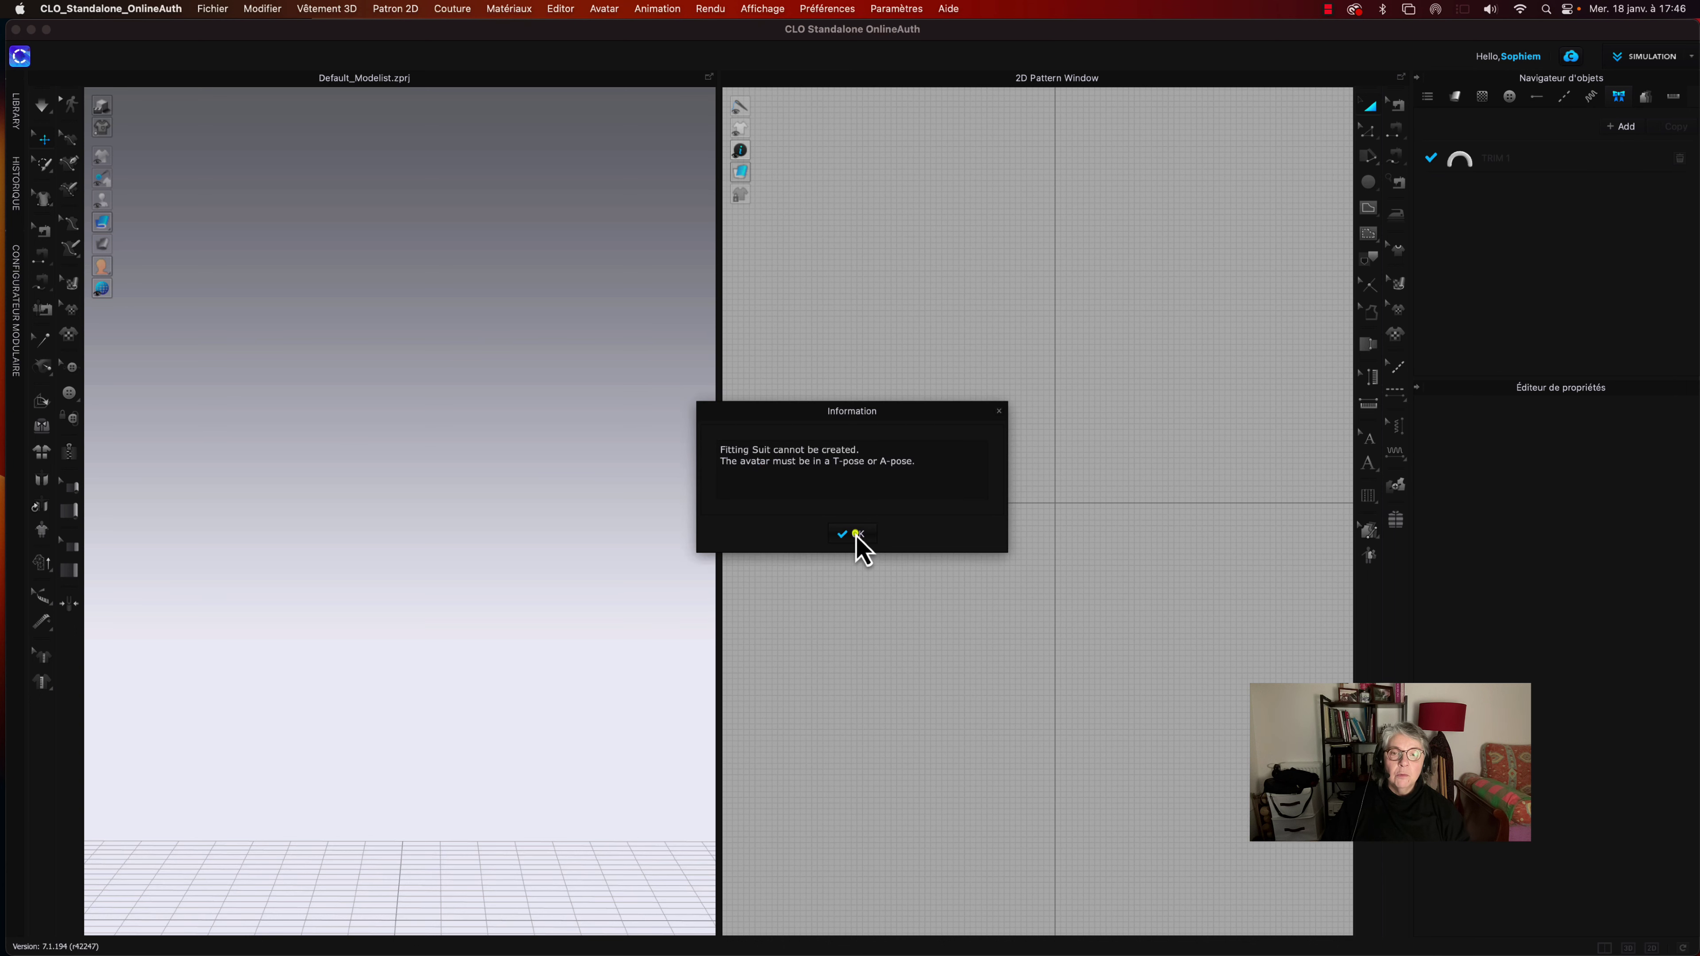
left_click(856, 534)
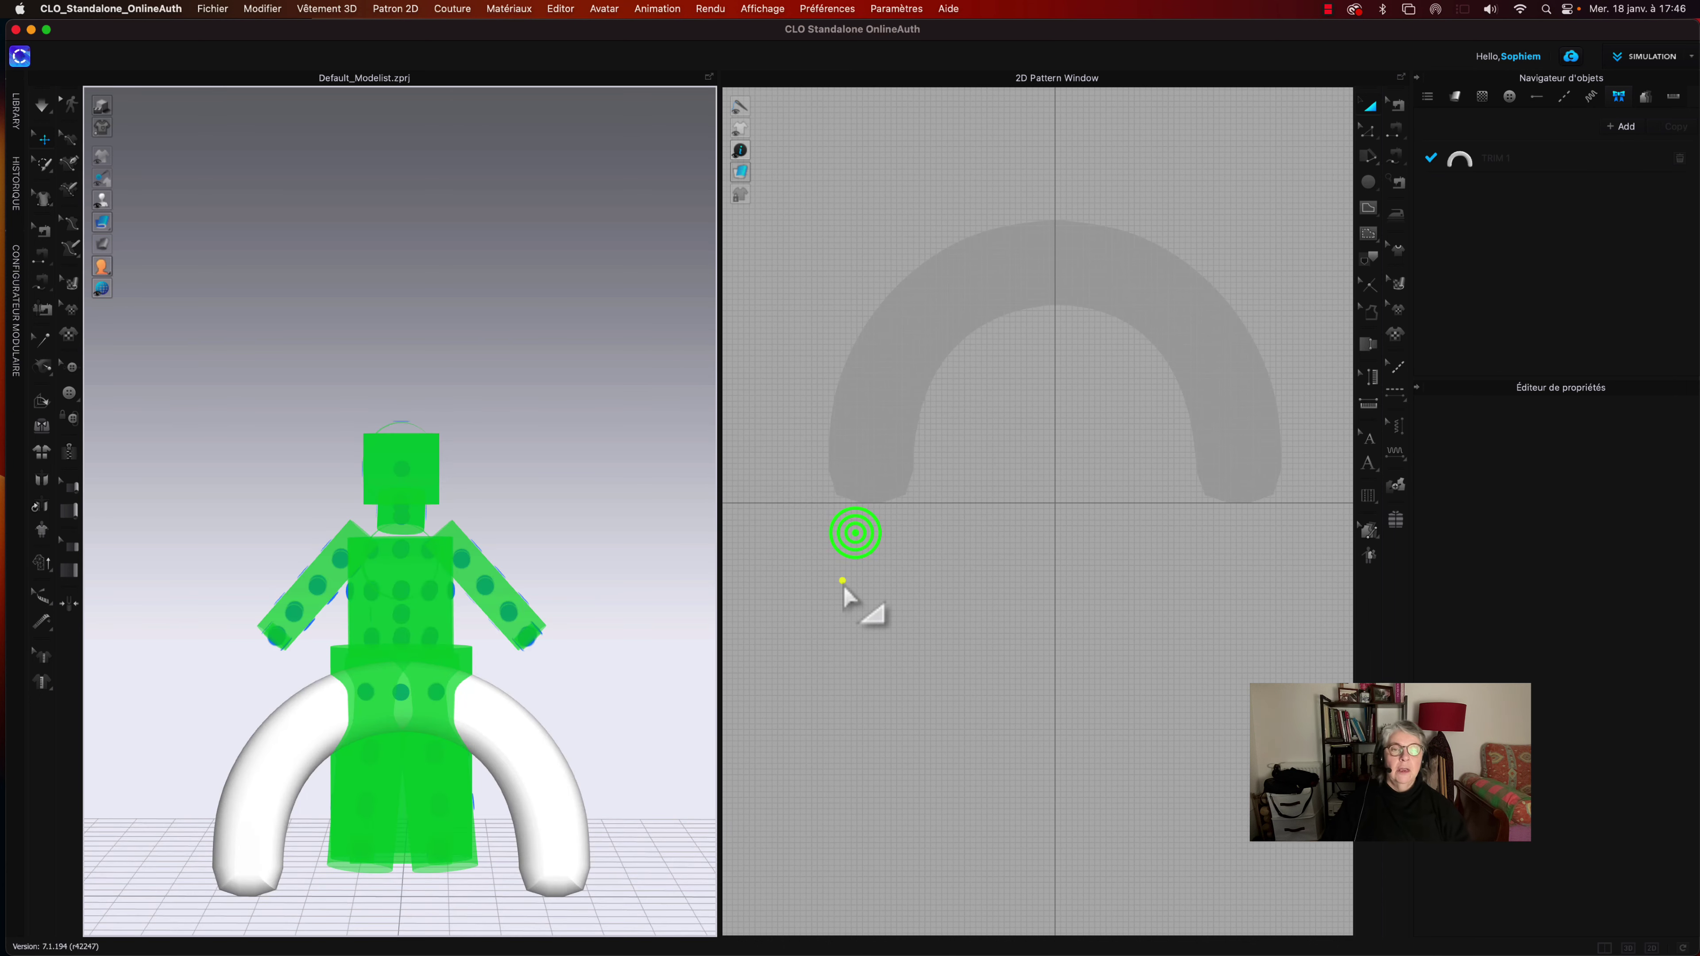
Hide the green fitting suit and zoom to fit the arch at an angle.
right_click_drag(572, 621, 582, 622)
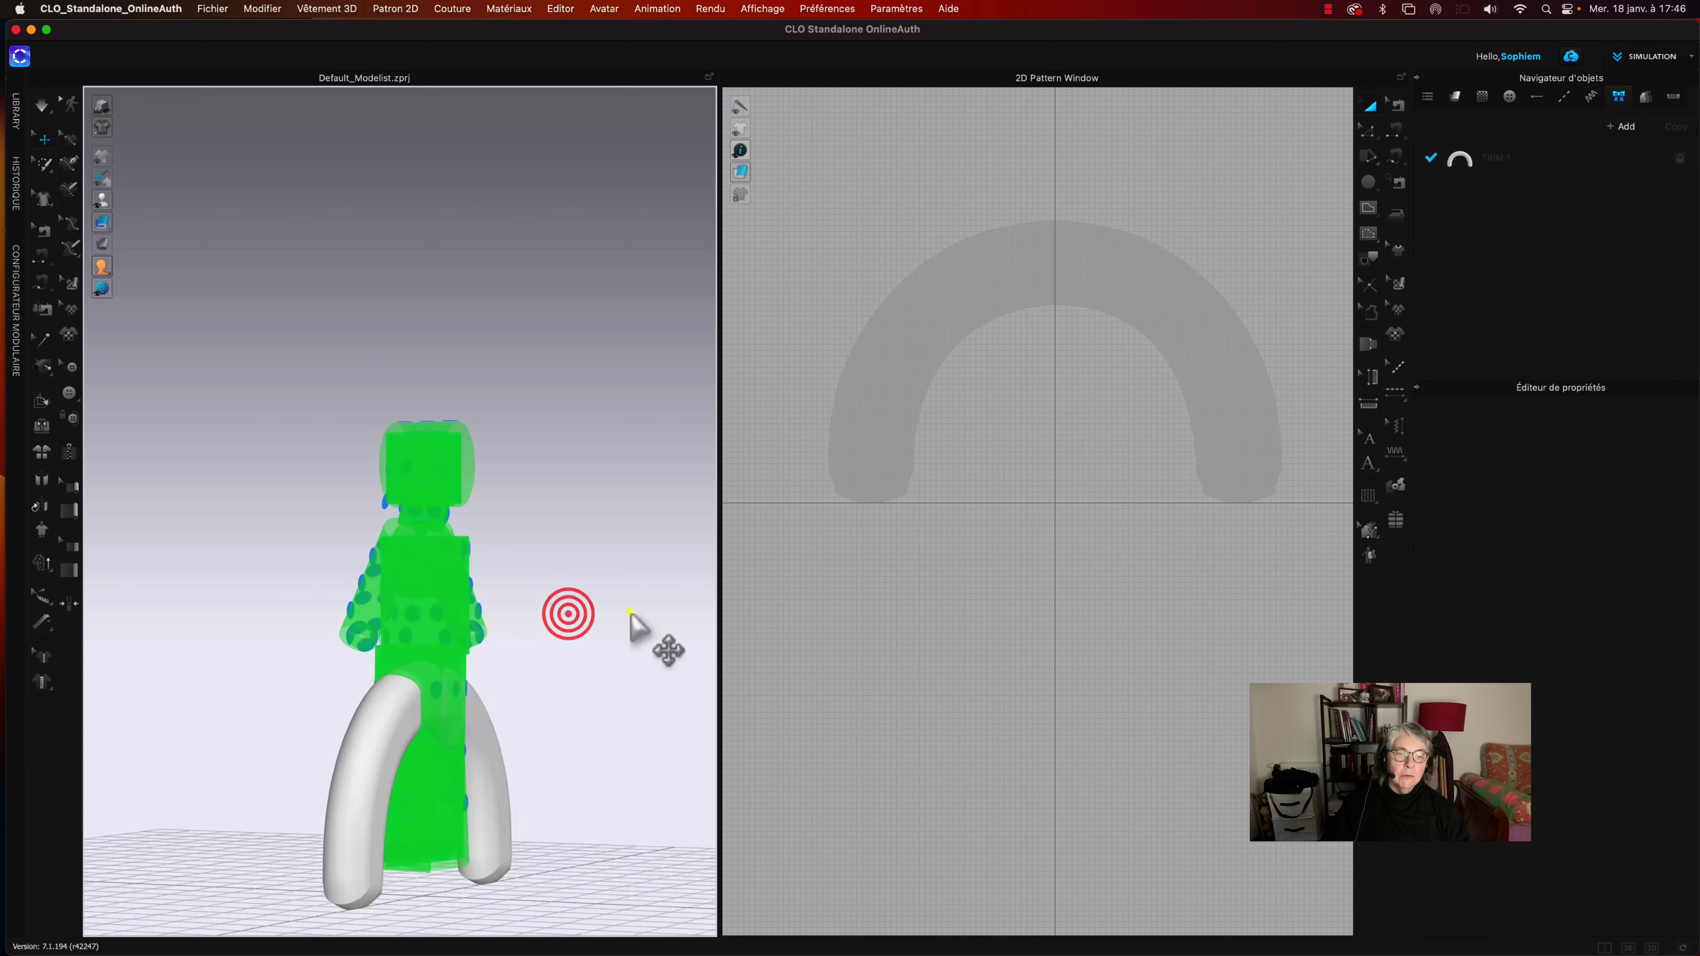
mouse_move(101, 199)
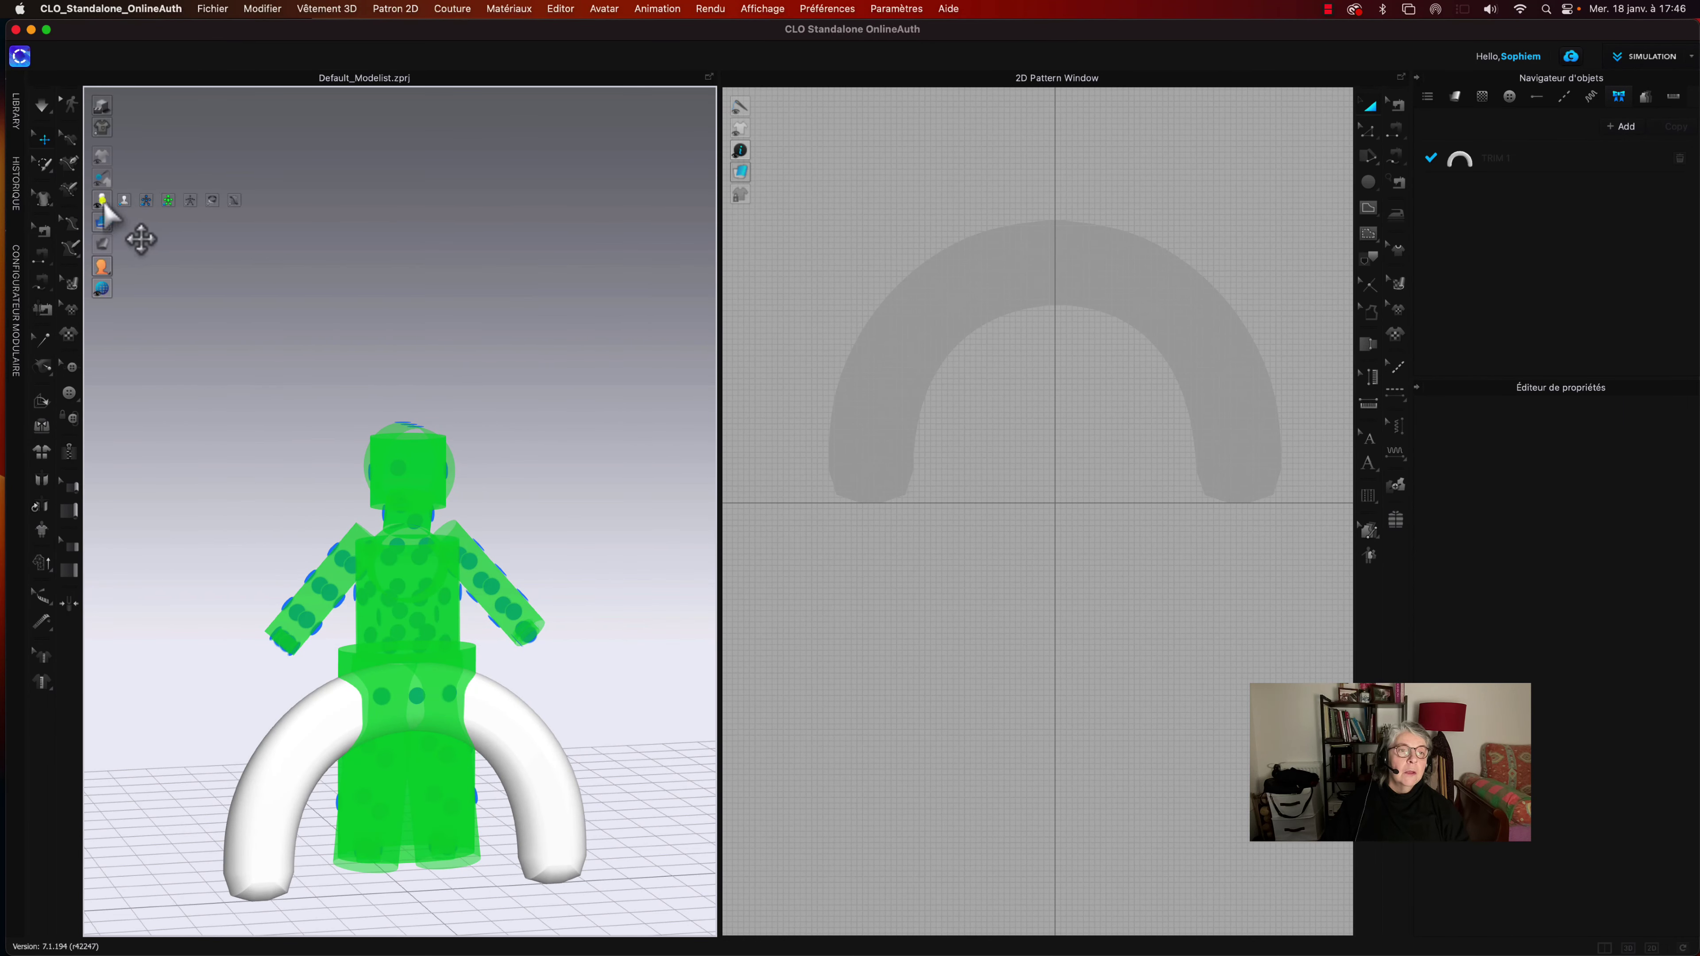
left_click(145, 200)
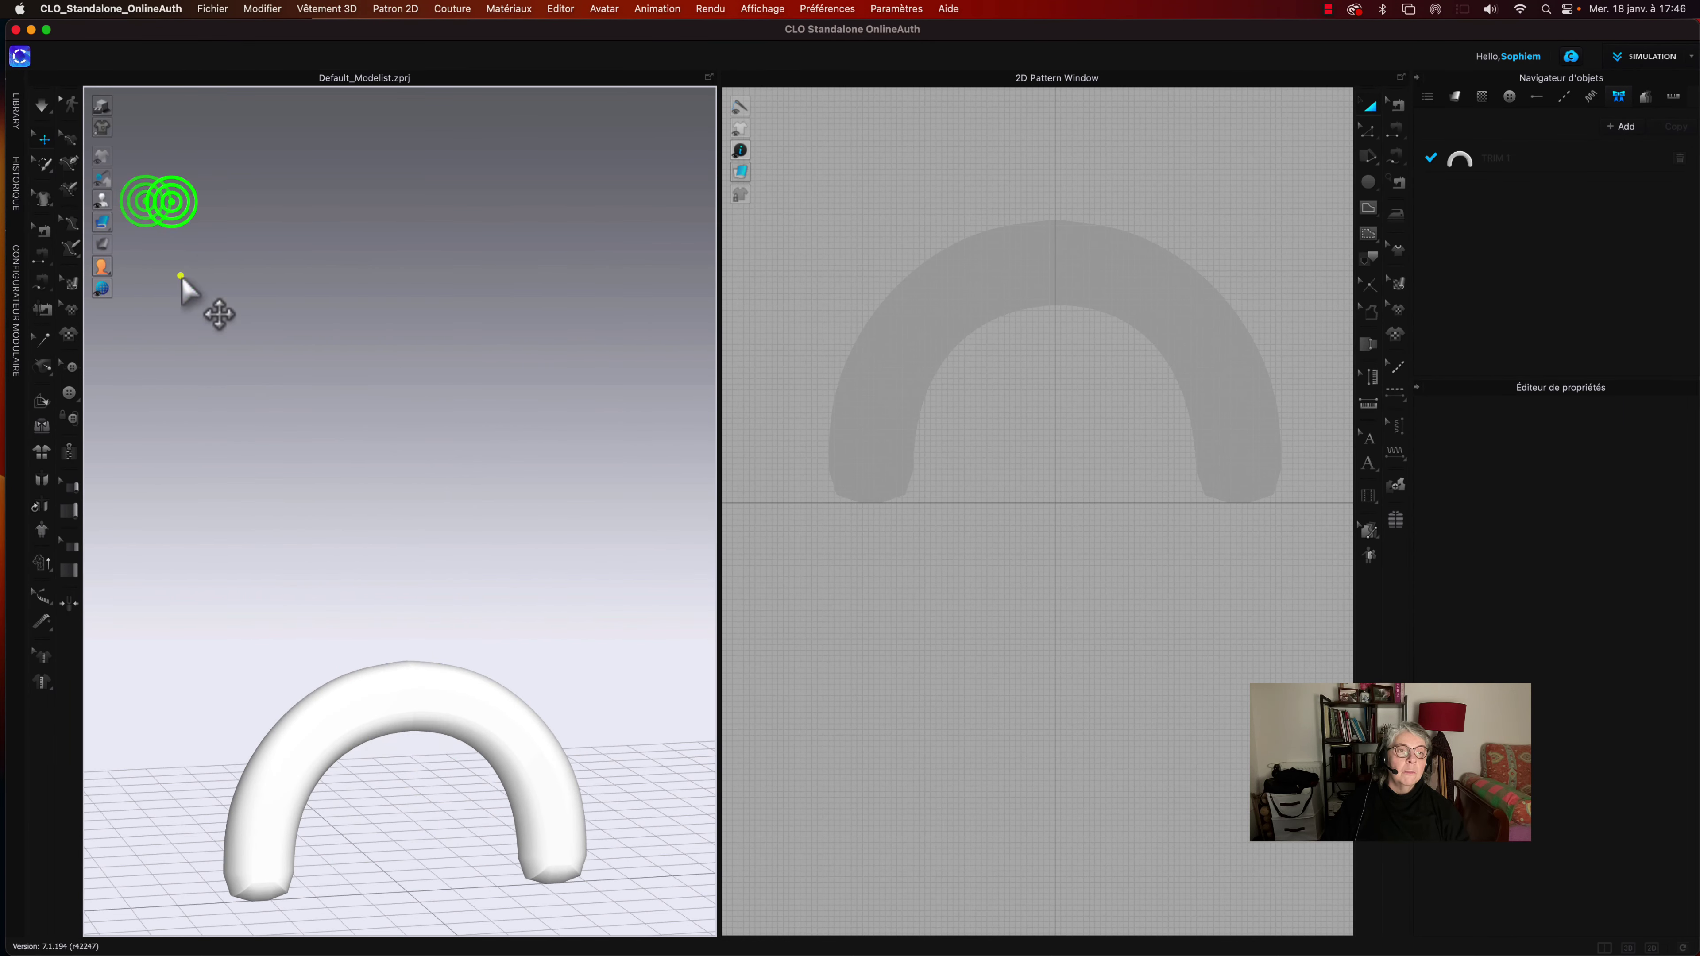
right_click_drag(474, 664, 510, 693)
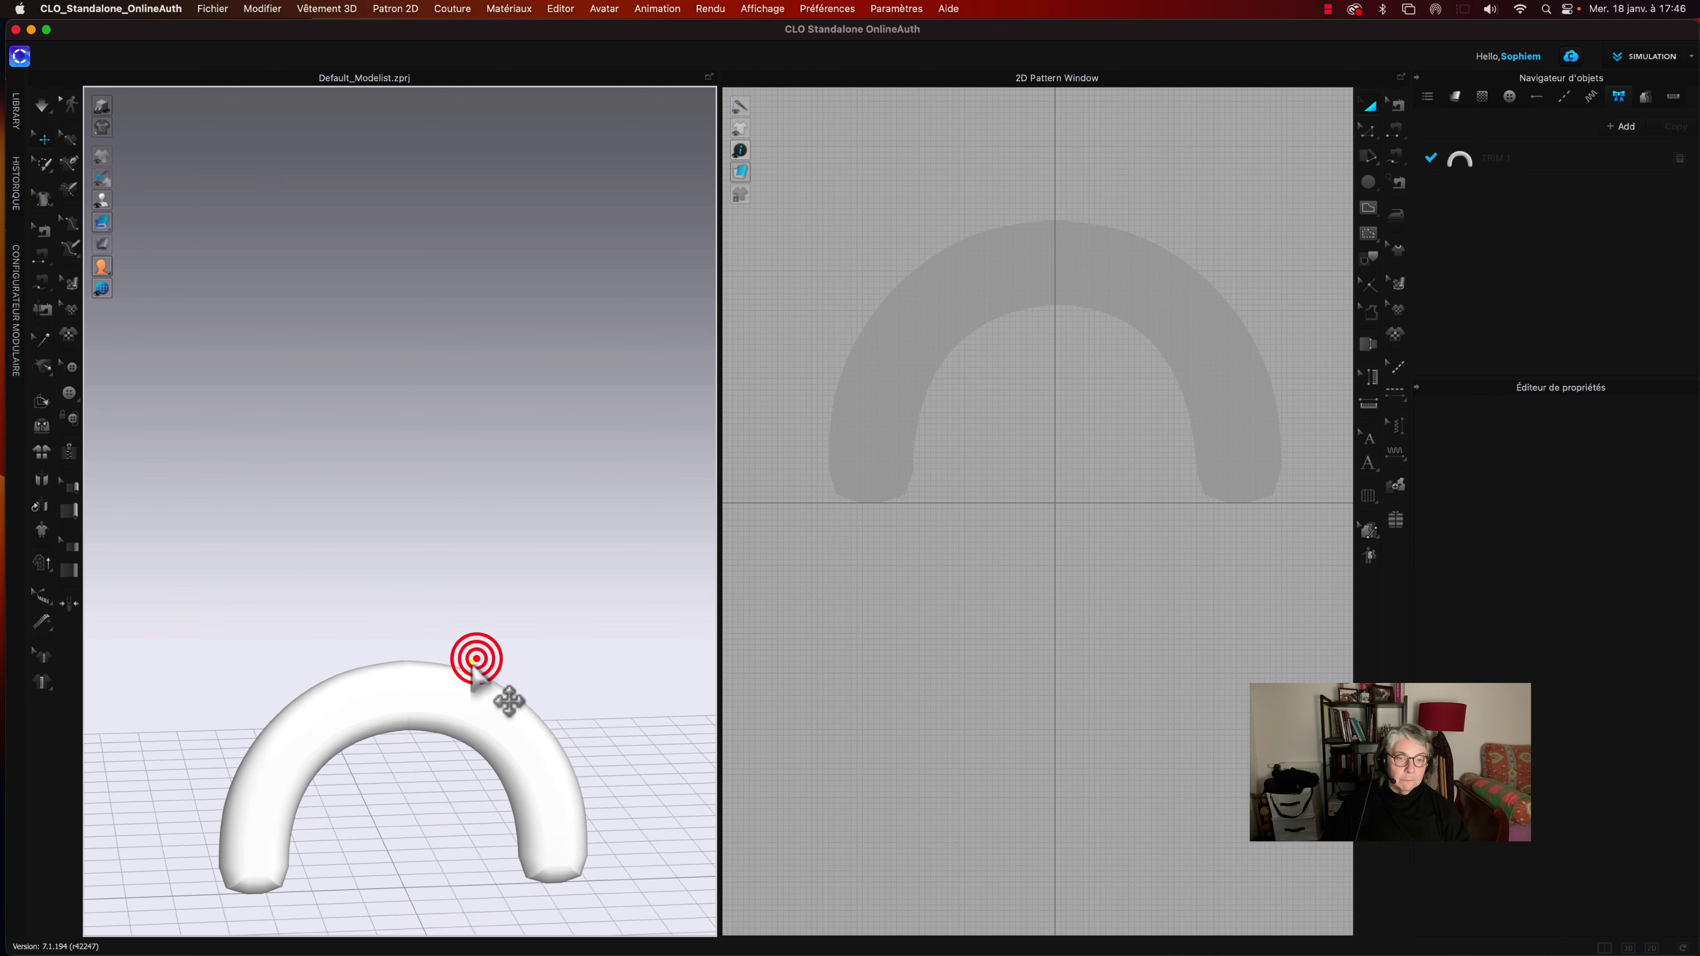
right_click(476, 624)
left_click(595, 893)
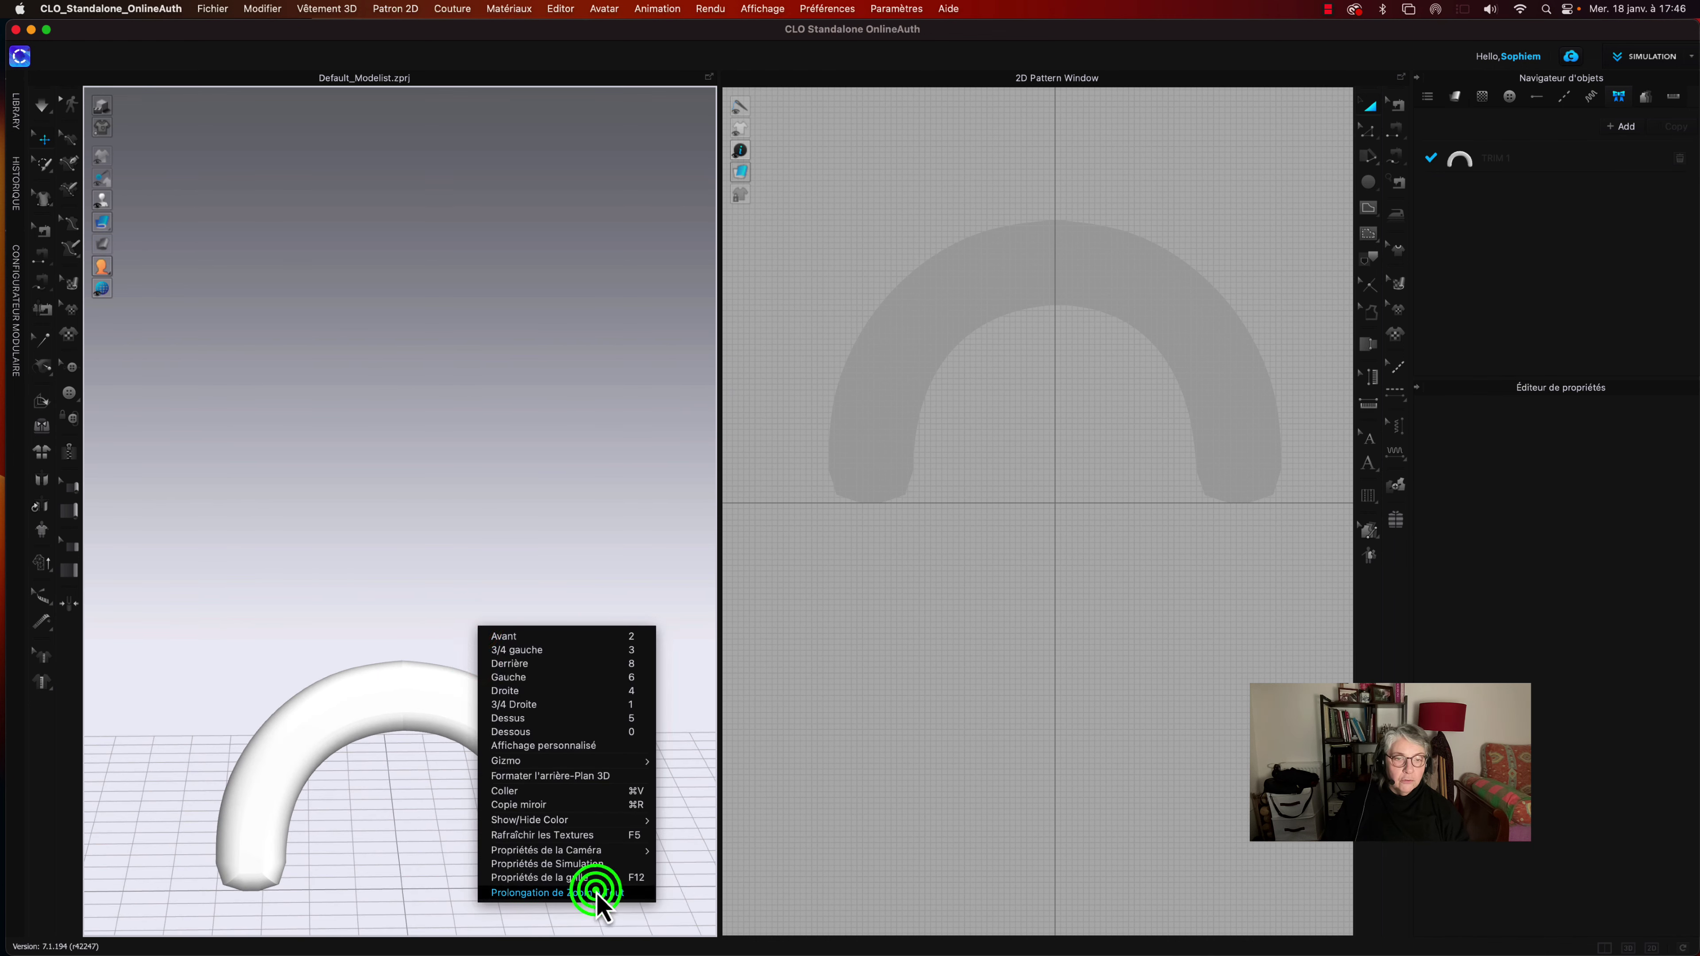
mouse_move(334, 548)
right_mouse_down()
mouse_move(516, 559)
mouse_move(421, 578)
mouse_move(333, 557)
right_mouse_up()
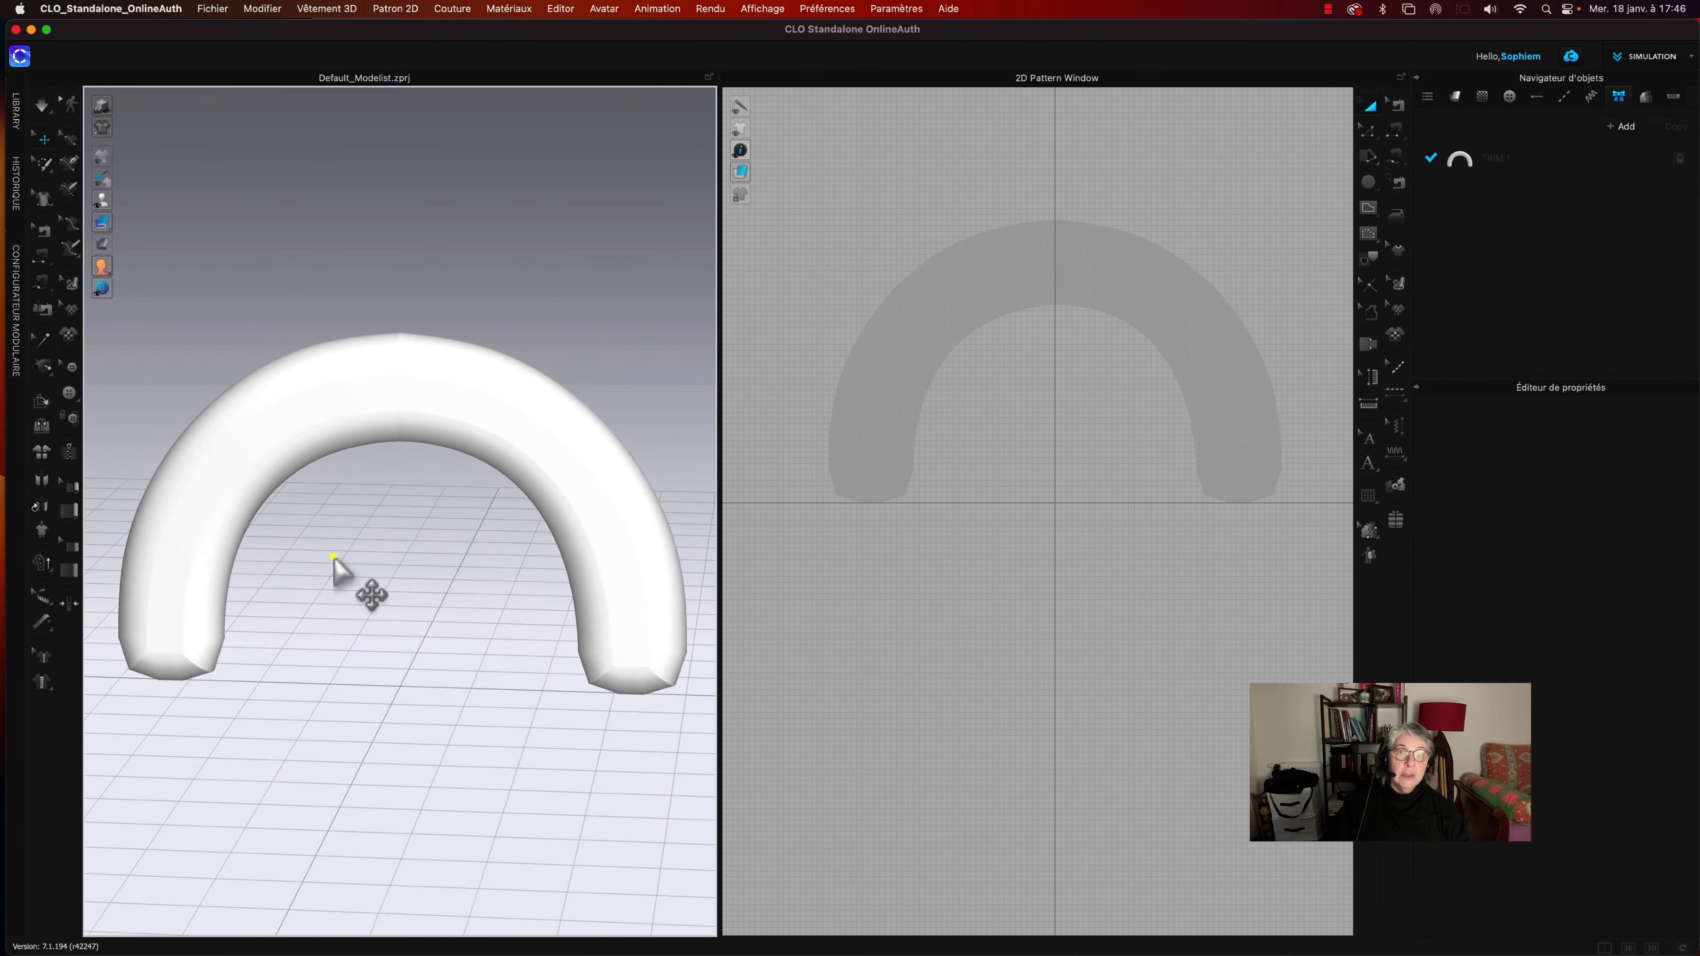
Check the arch by selecting and deselecting it, then bring up the Avatar menu.
left_click(388, 411)
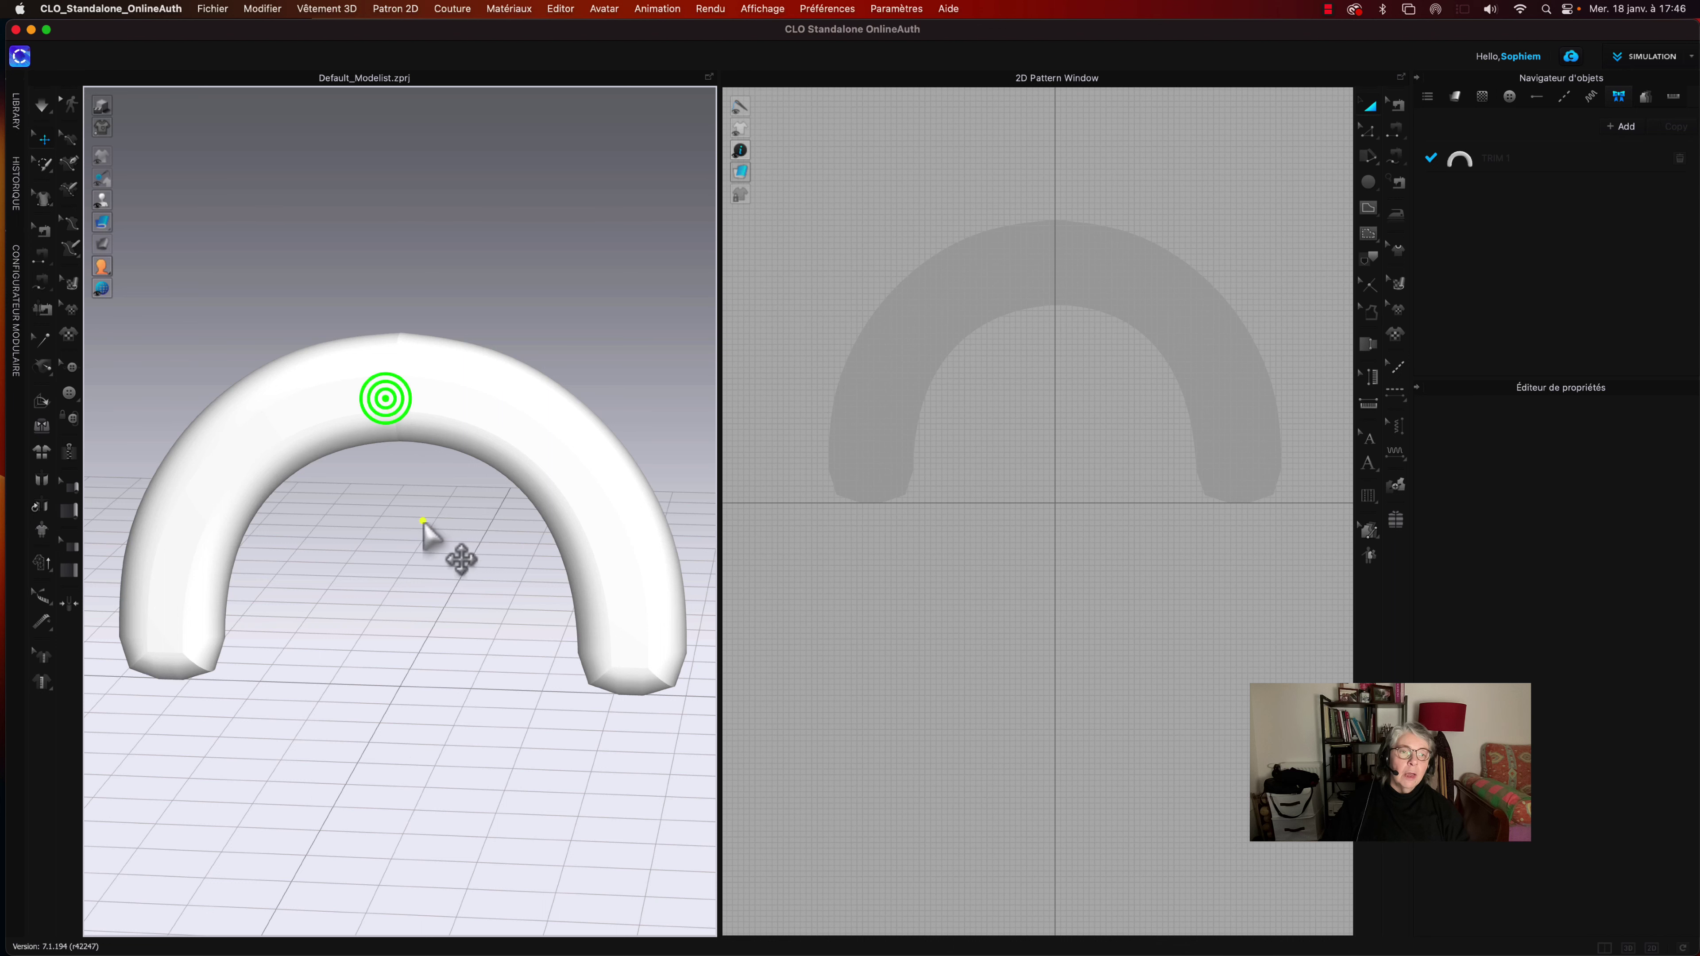
left_click(424, 598)
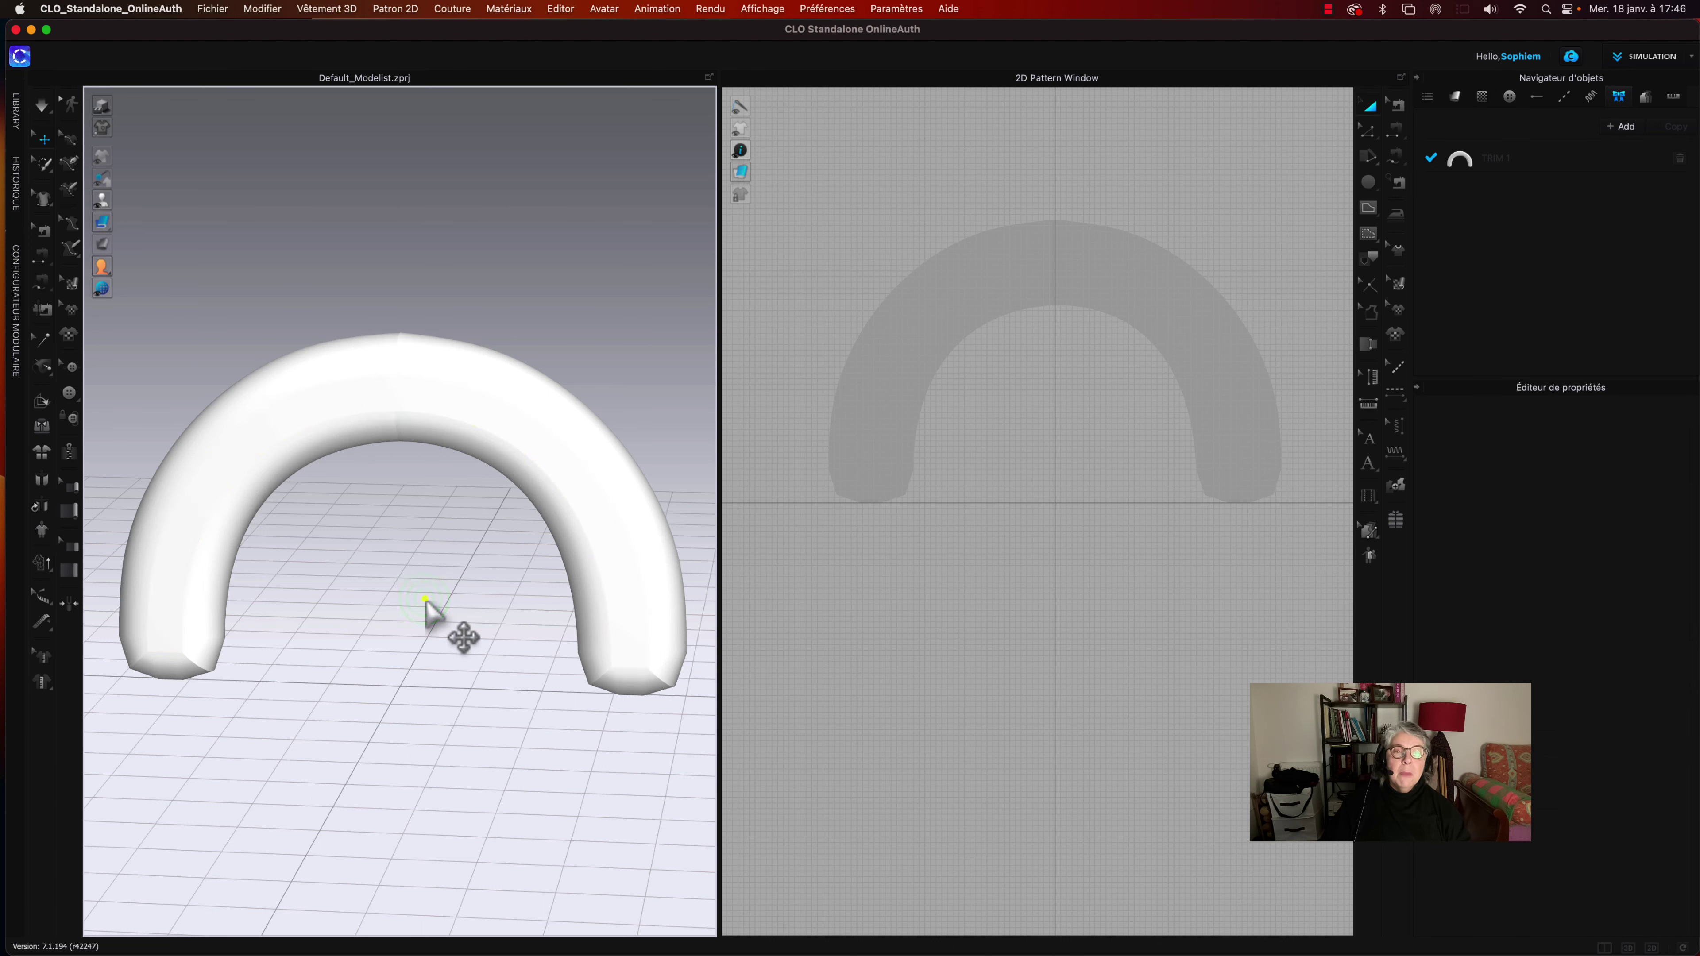
left_click(416, 362)
left_click(362, 615)
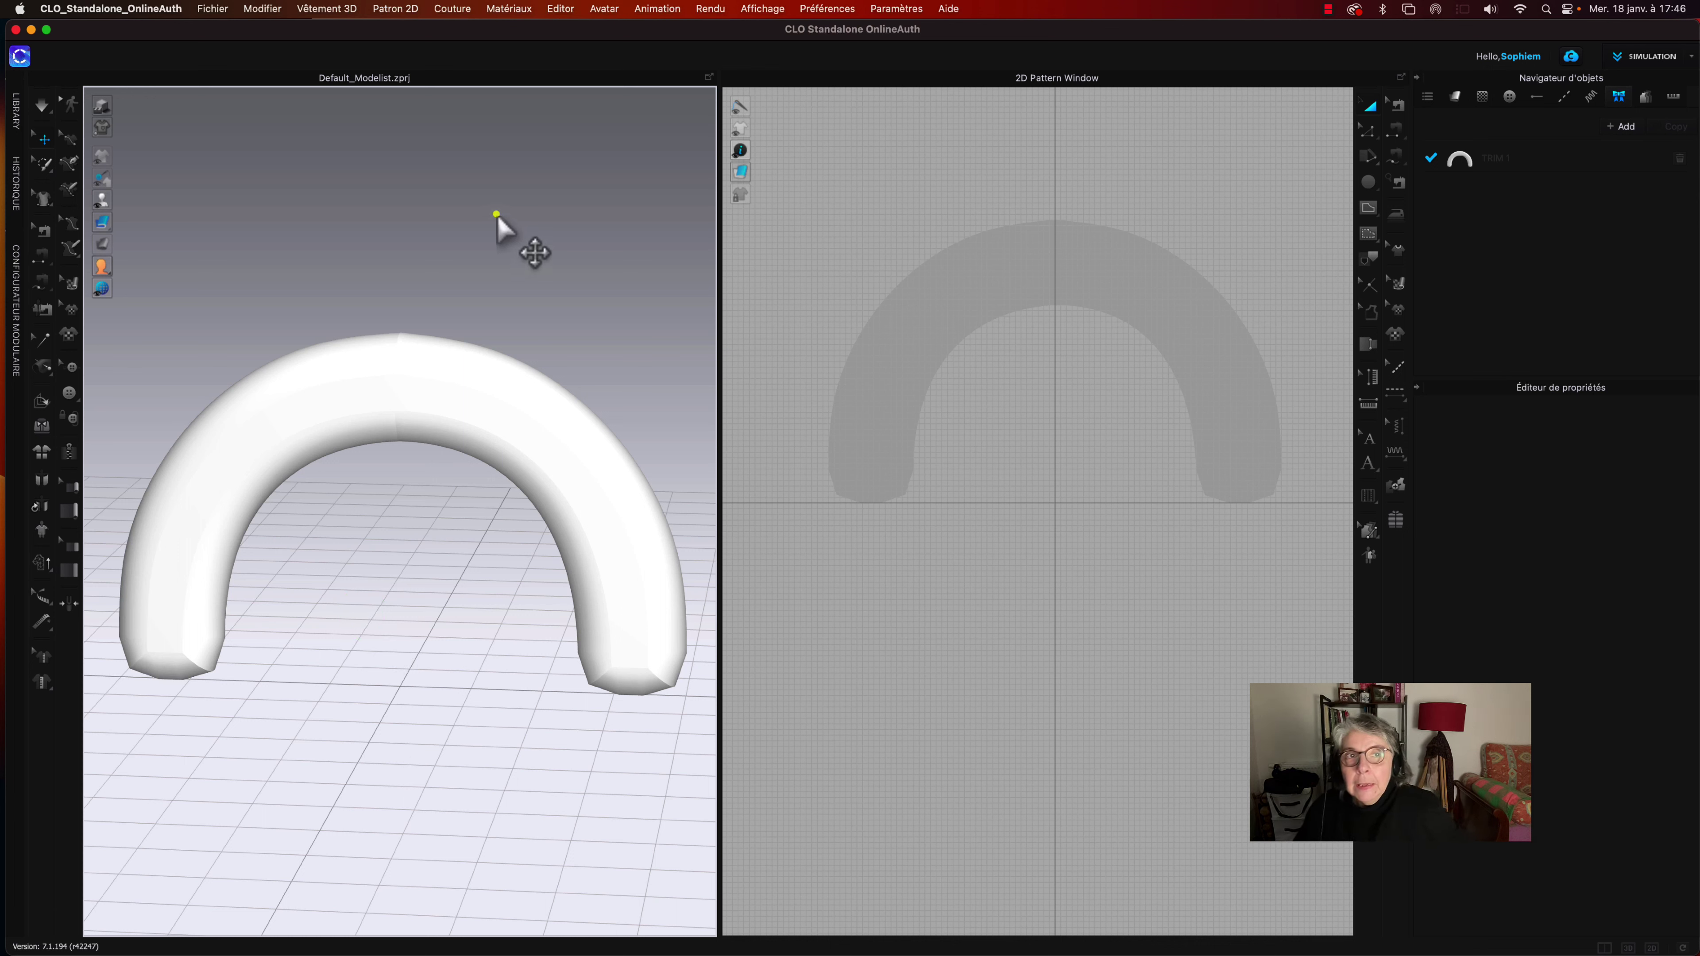
left_click(609, 9)
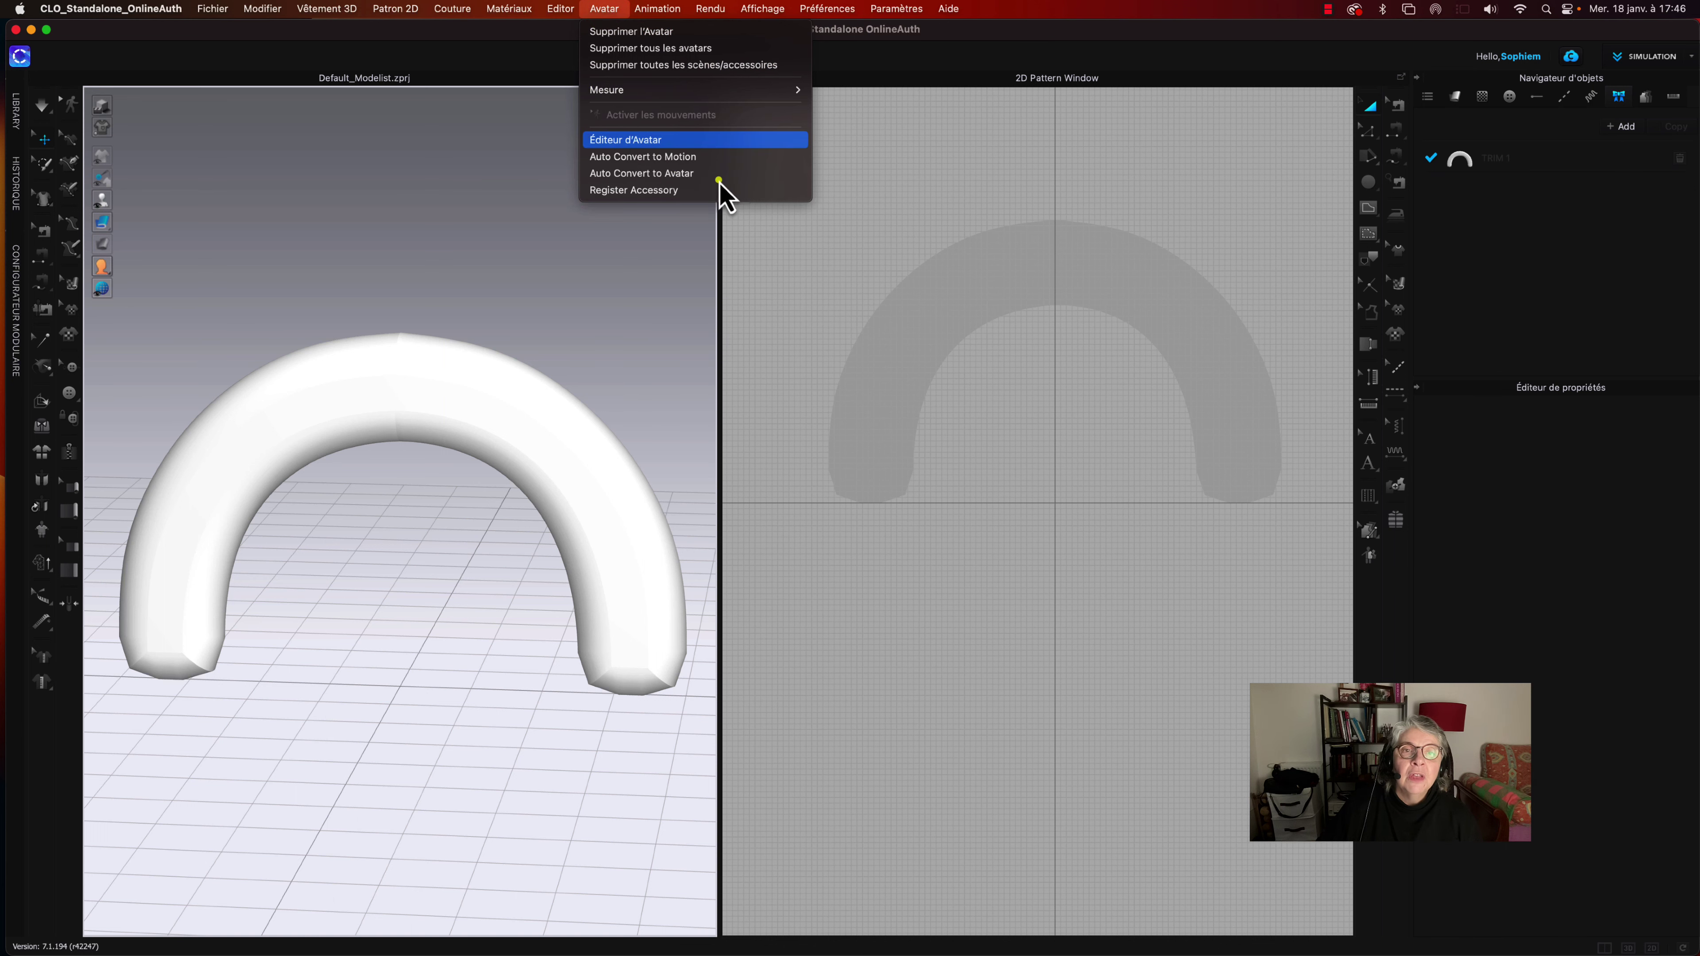
Open Éditeur d'Avatar and select every bounding volume from Arm_L through Ankle_R.
left_click(626, 139)
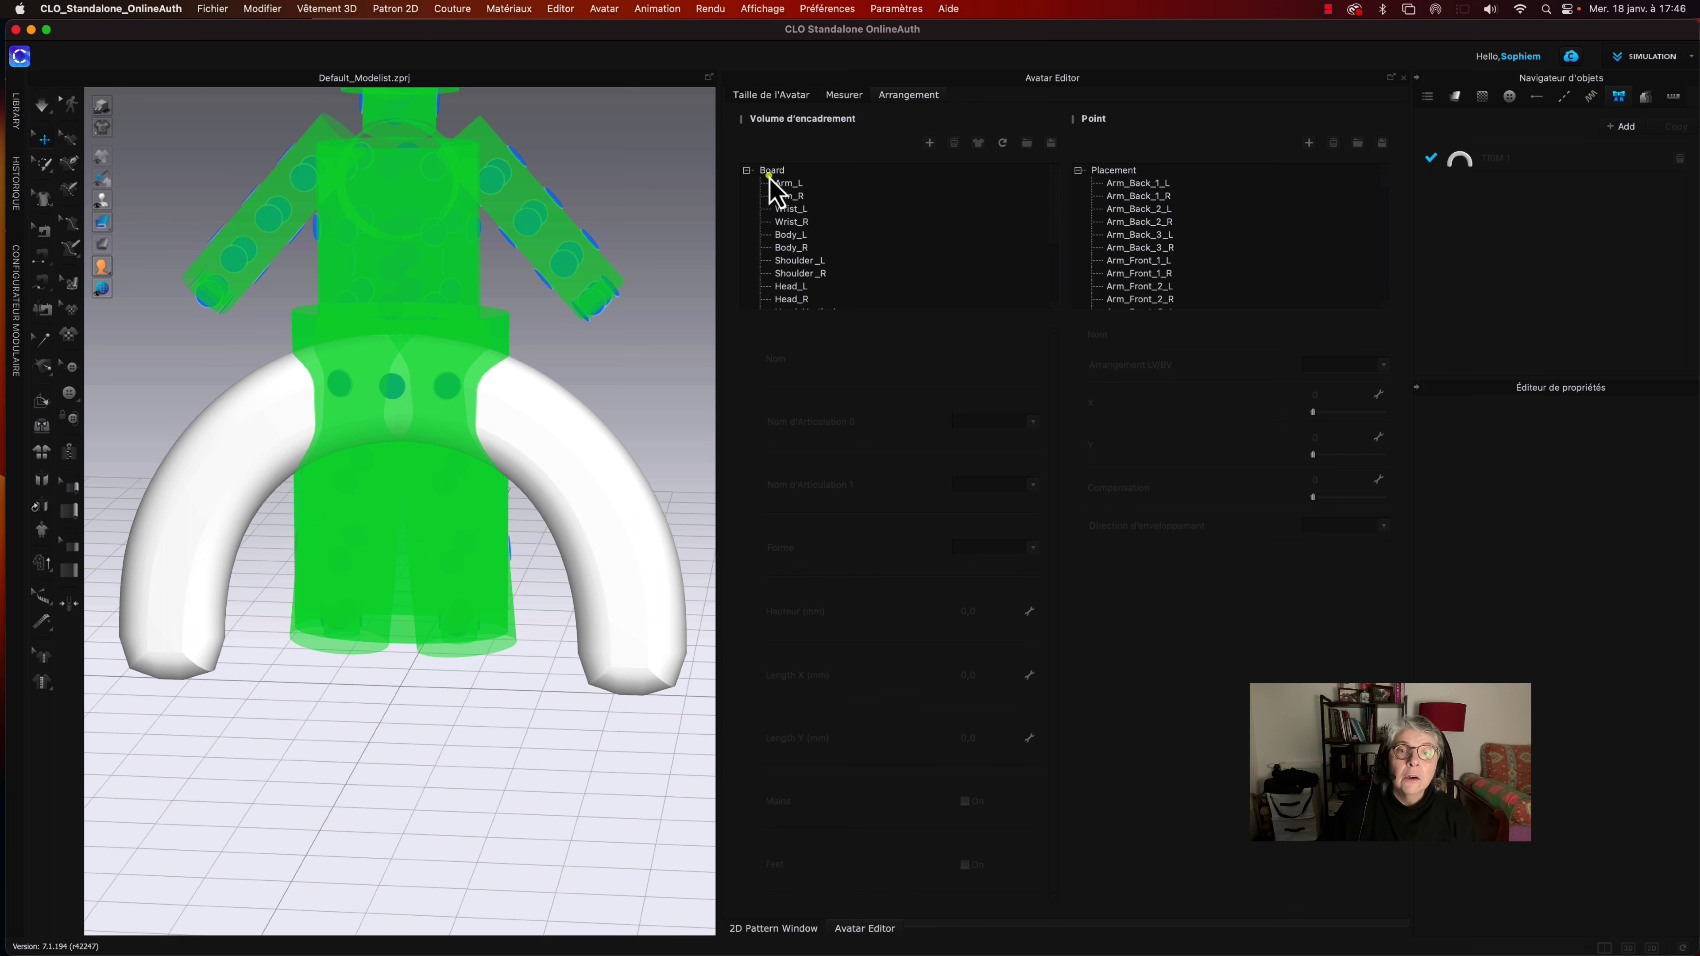
left_click(779, 183)
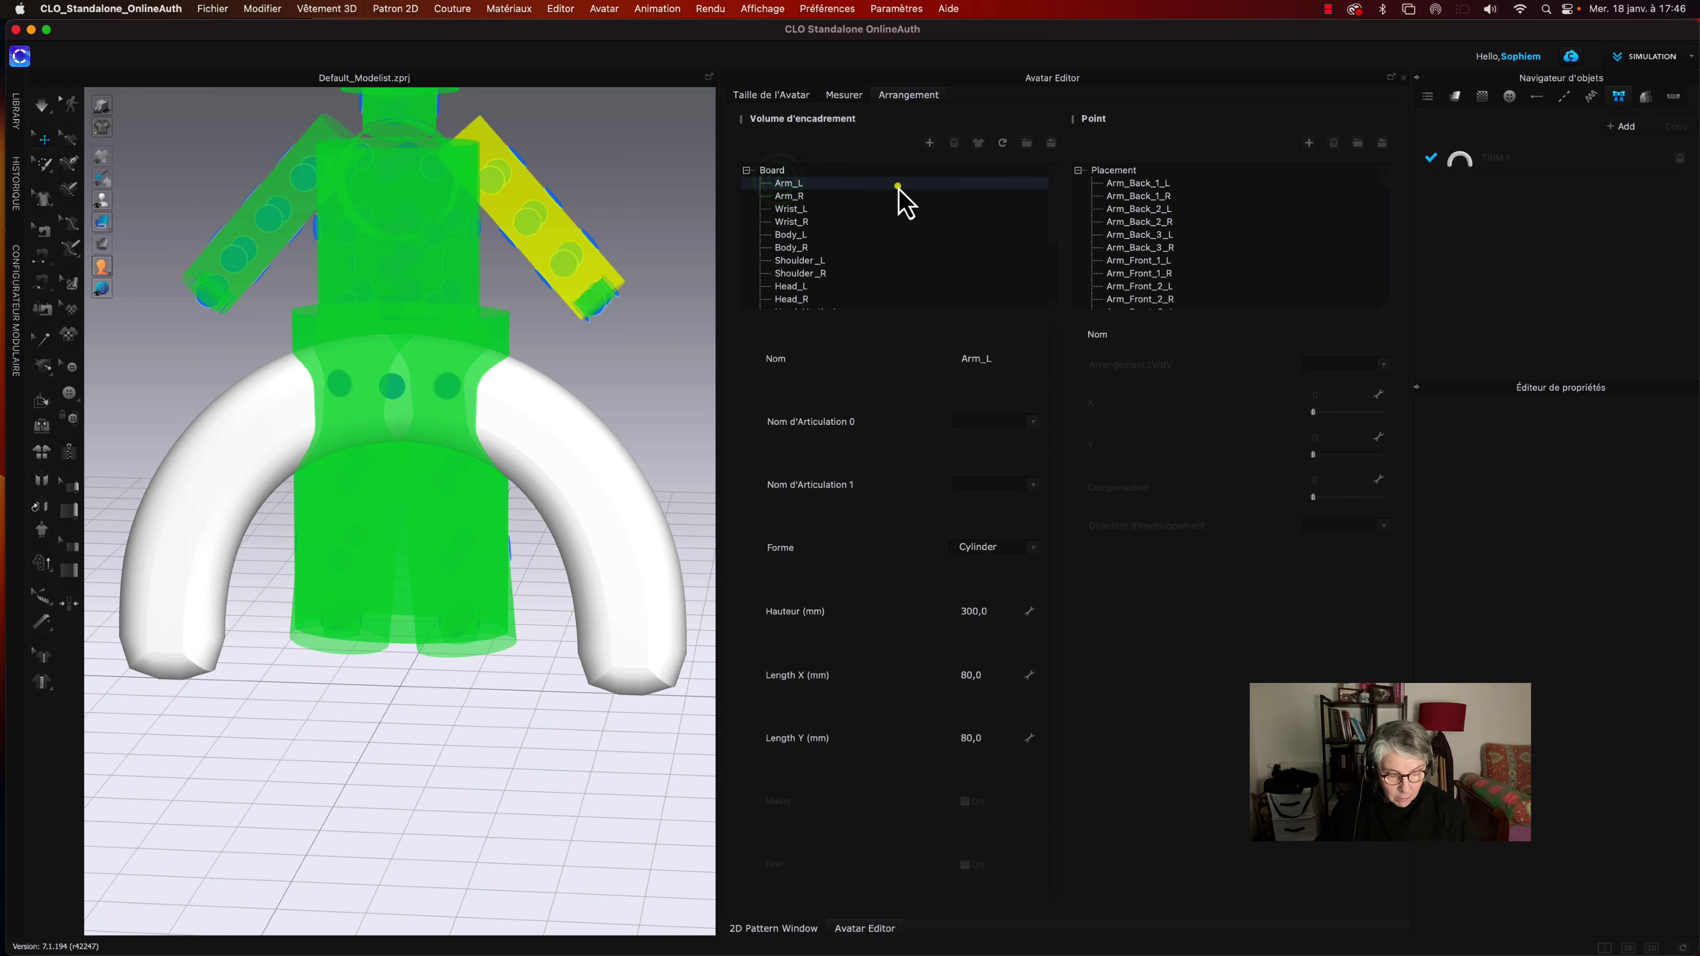
left_click(770, 185)
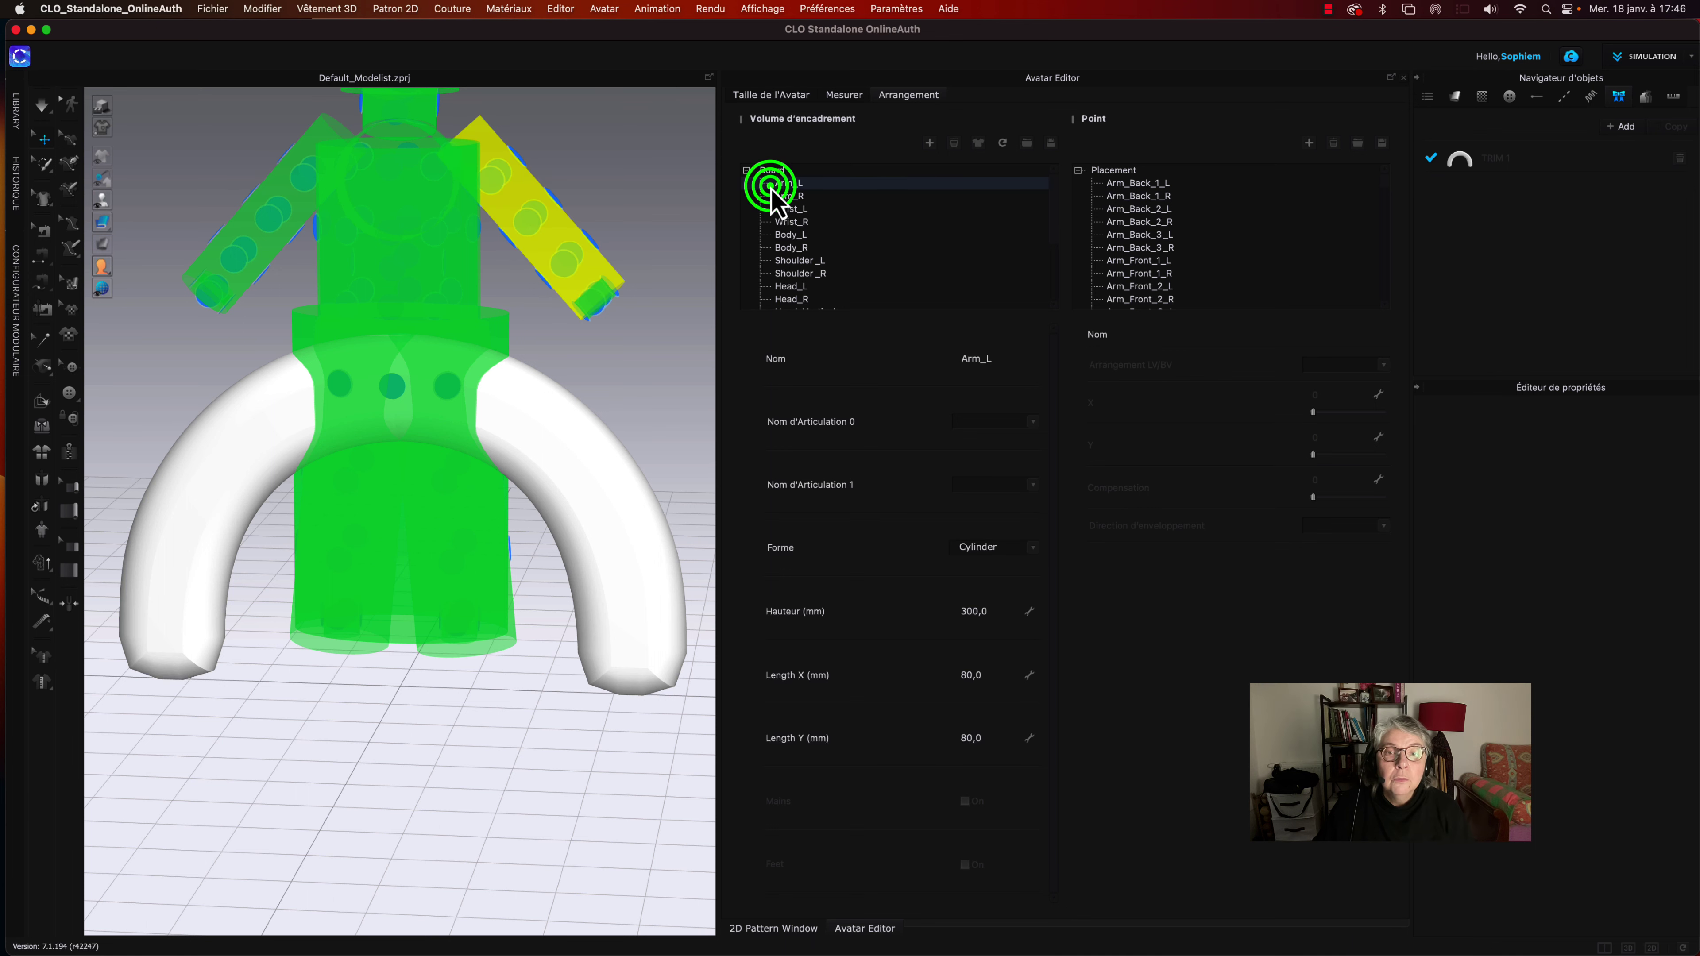
scroll(800, 241, "down", 3)
scroll(800, 241, "down", 3)
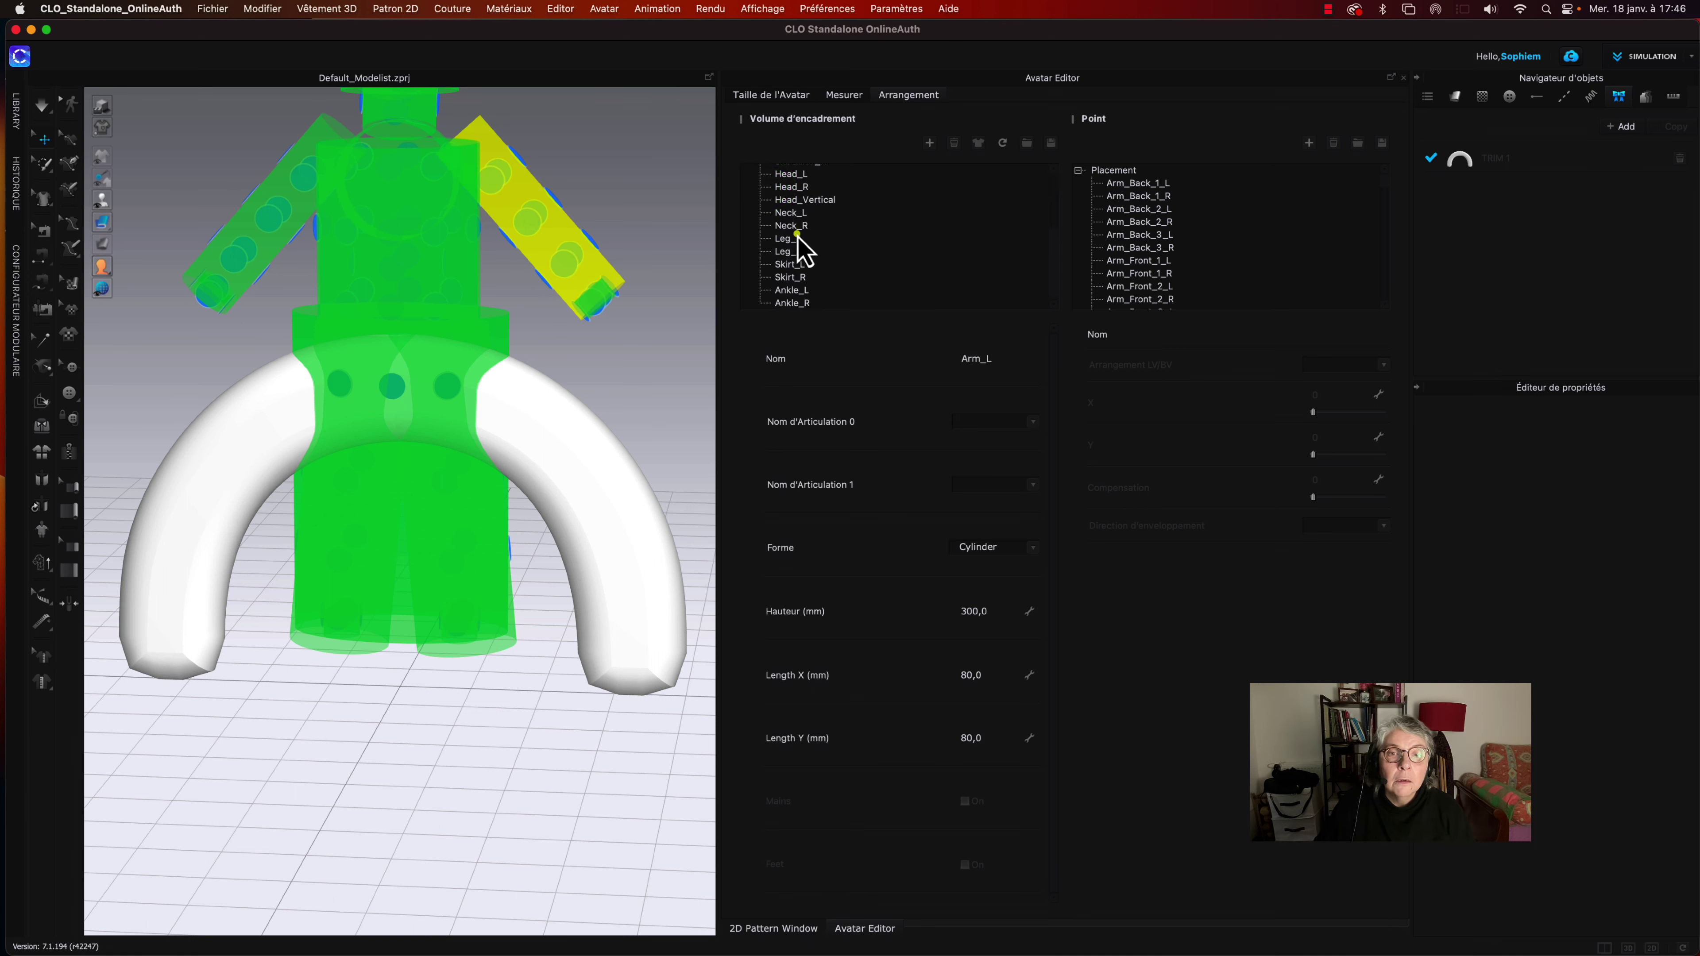
left_click(790, 303, "shift")
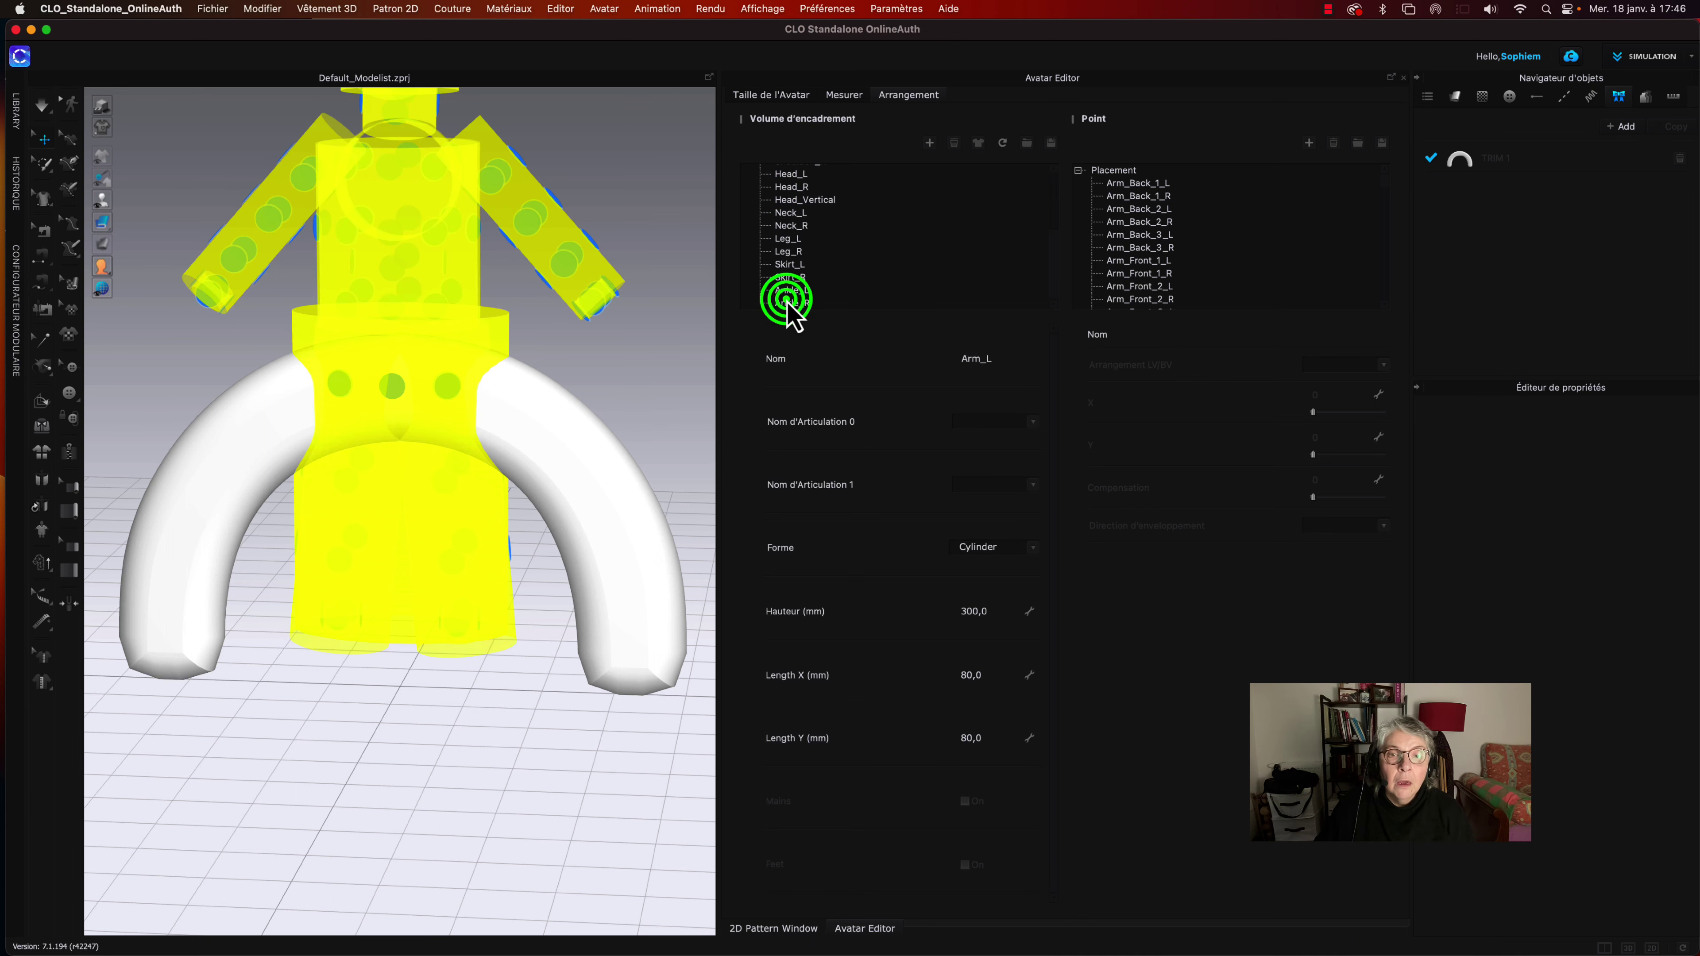
Delete all default bounding volumes and add a new cylinder volume, Pan.
left_click(954, 144)
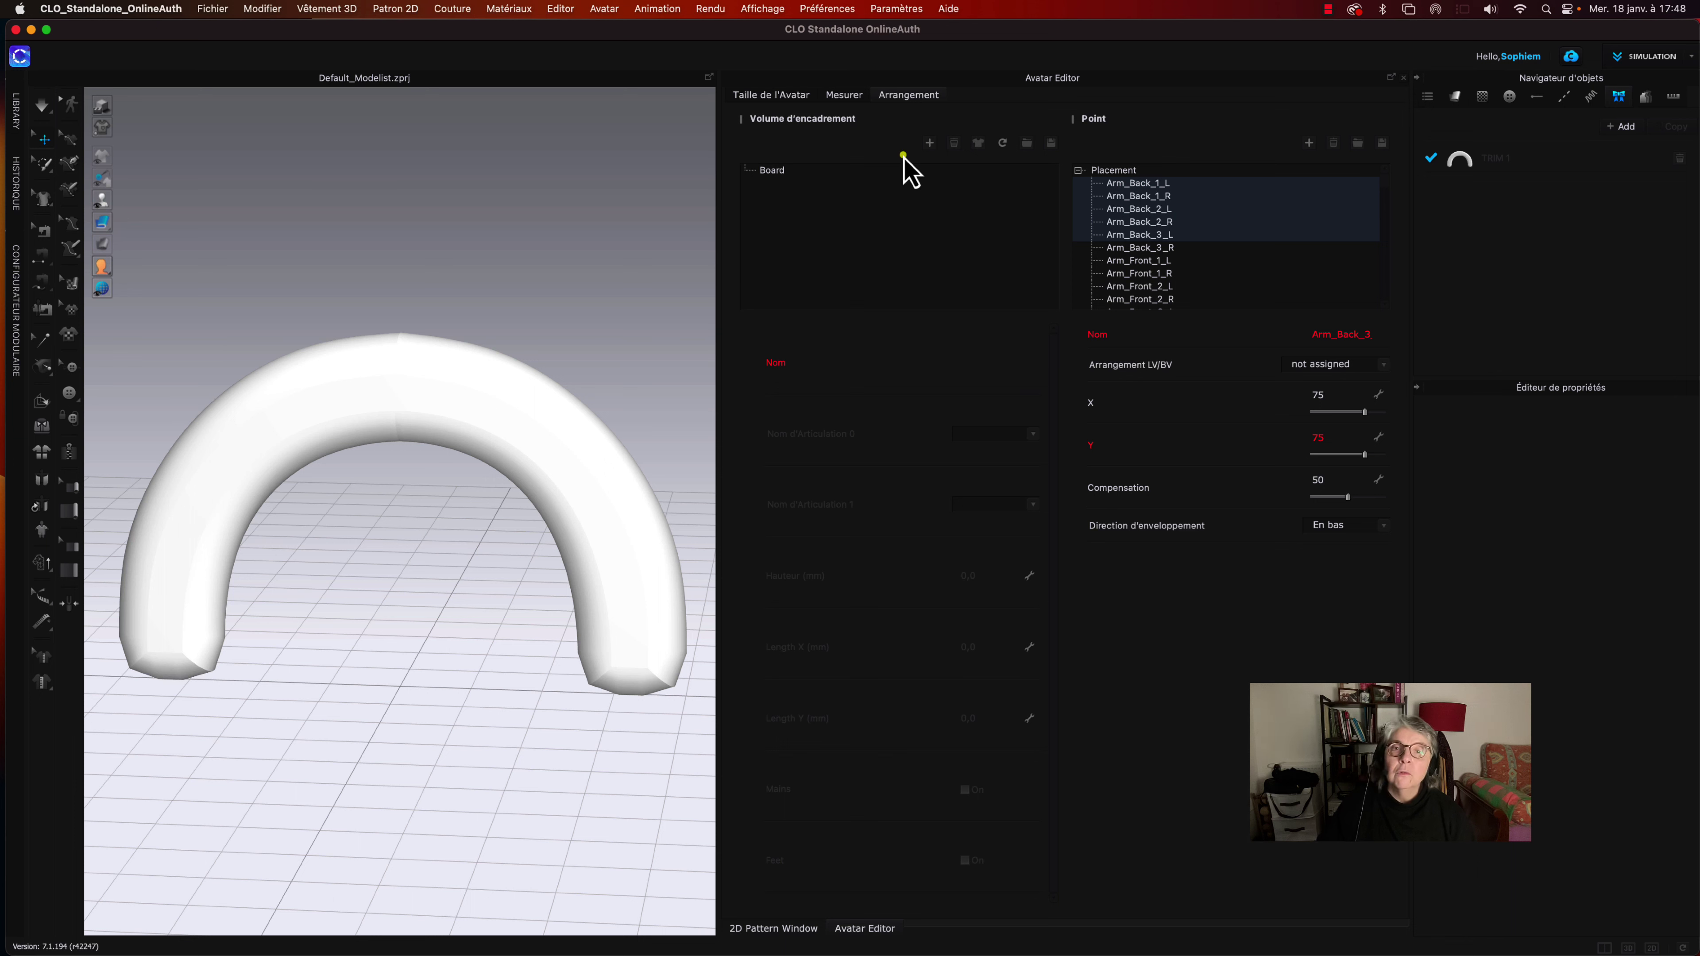
left_click(927, 143)
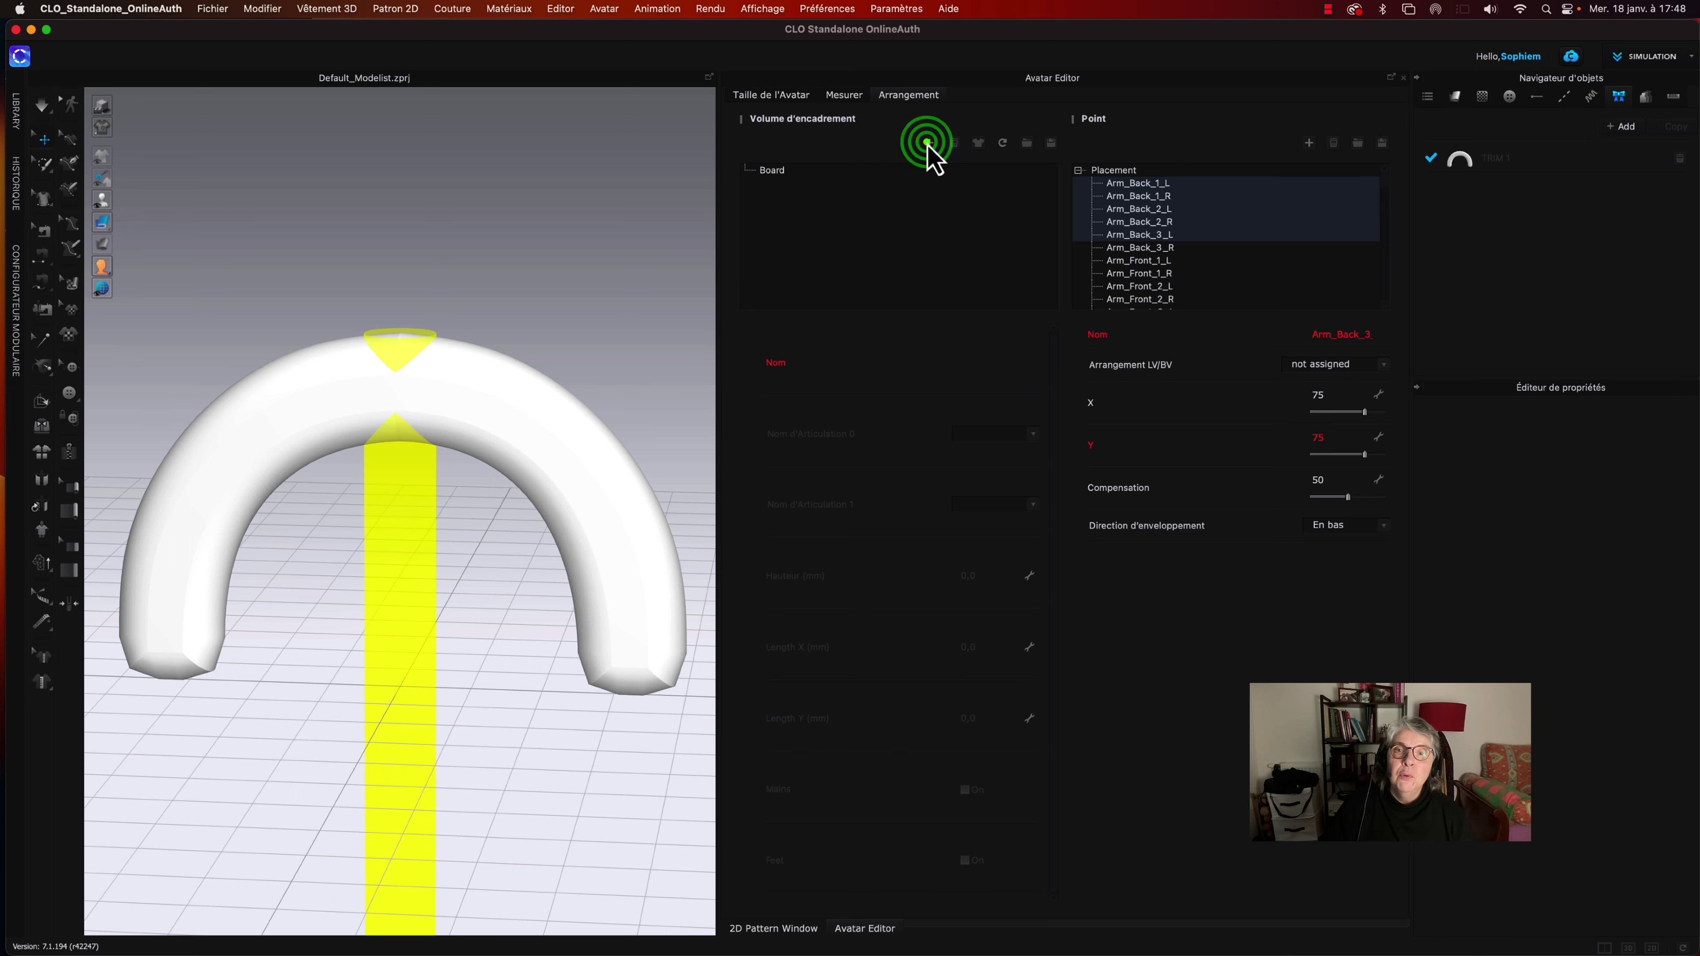
scroll(559, 523, "down", 3)
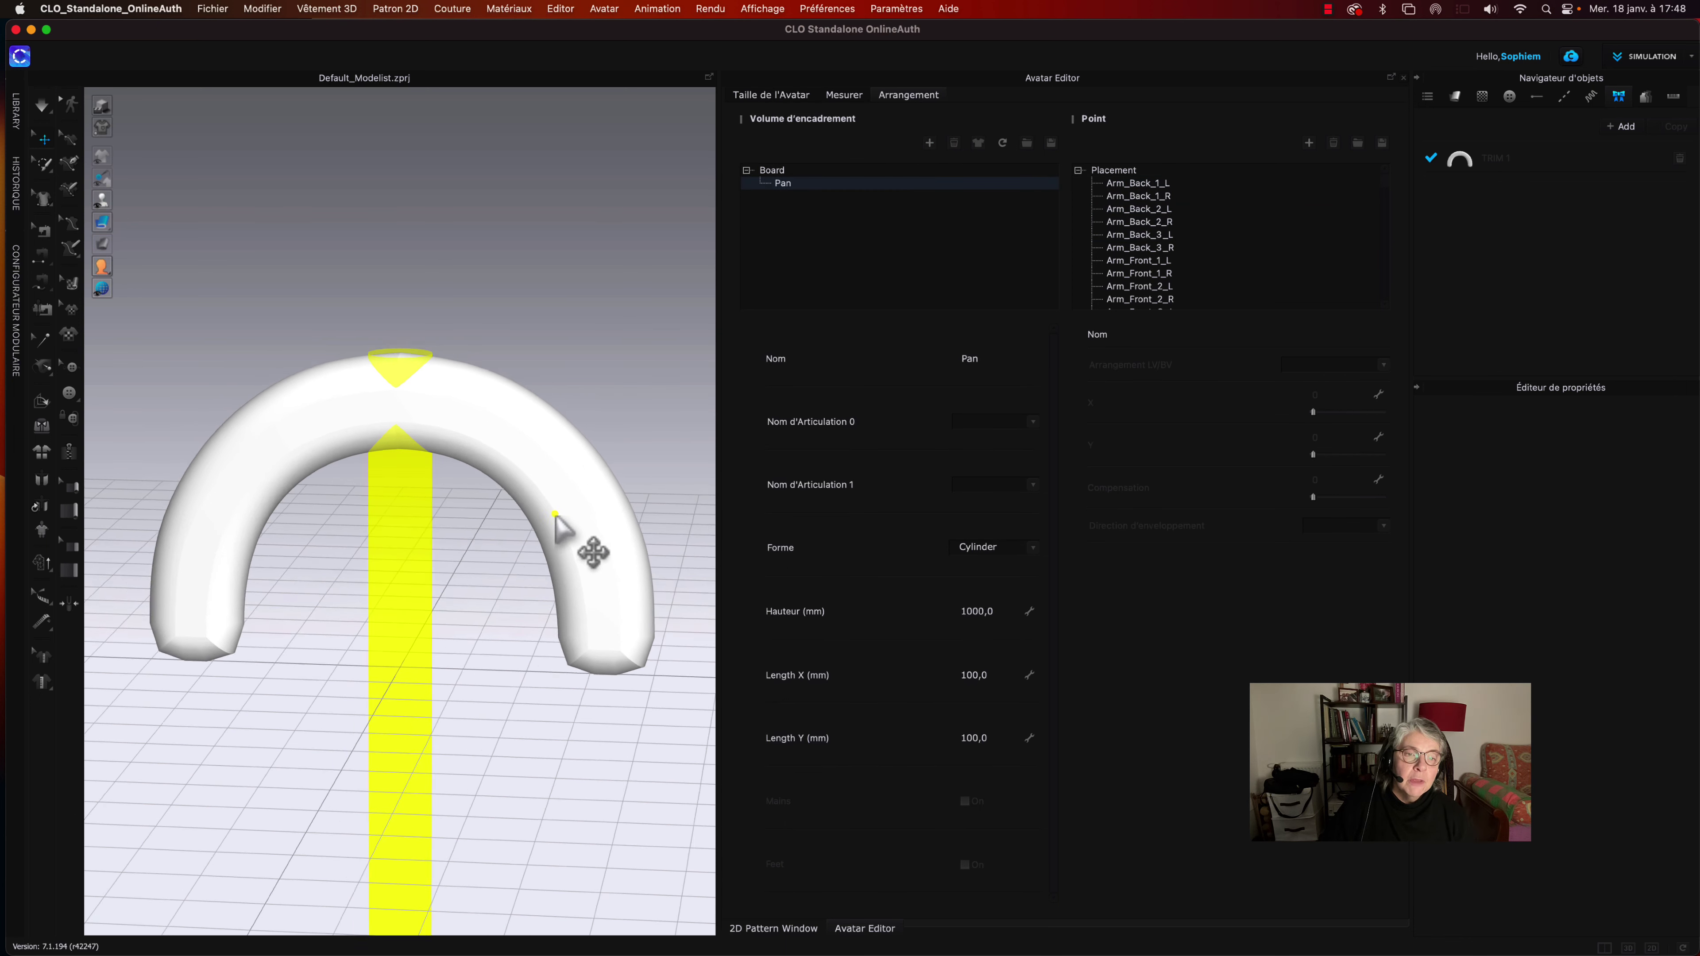
scroll(497, 634, "down", 3)
Raise the Pan cylinder and line it up with the arch seen edge-on.
left_click_drag(401, 598, 410, 426)
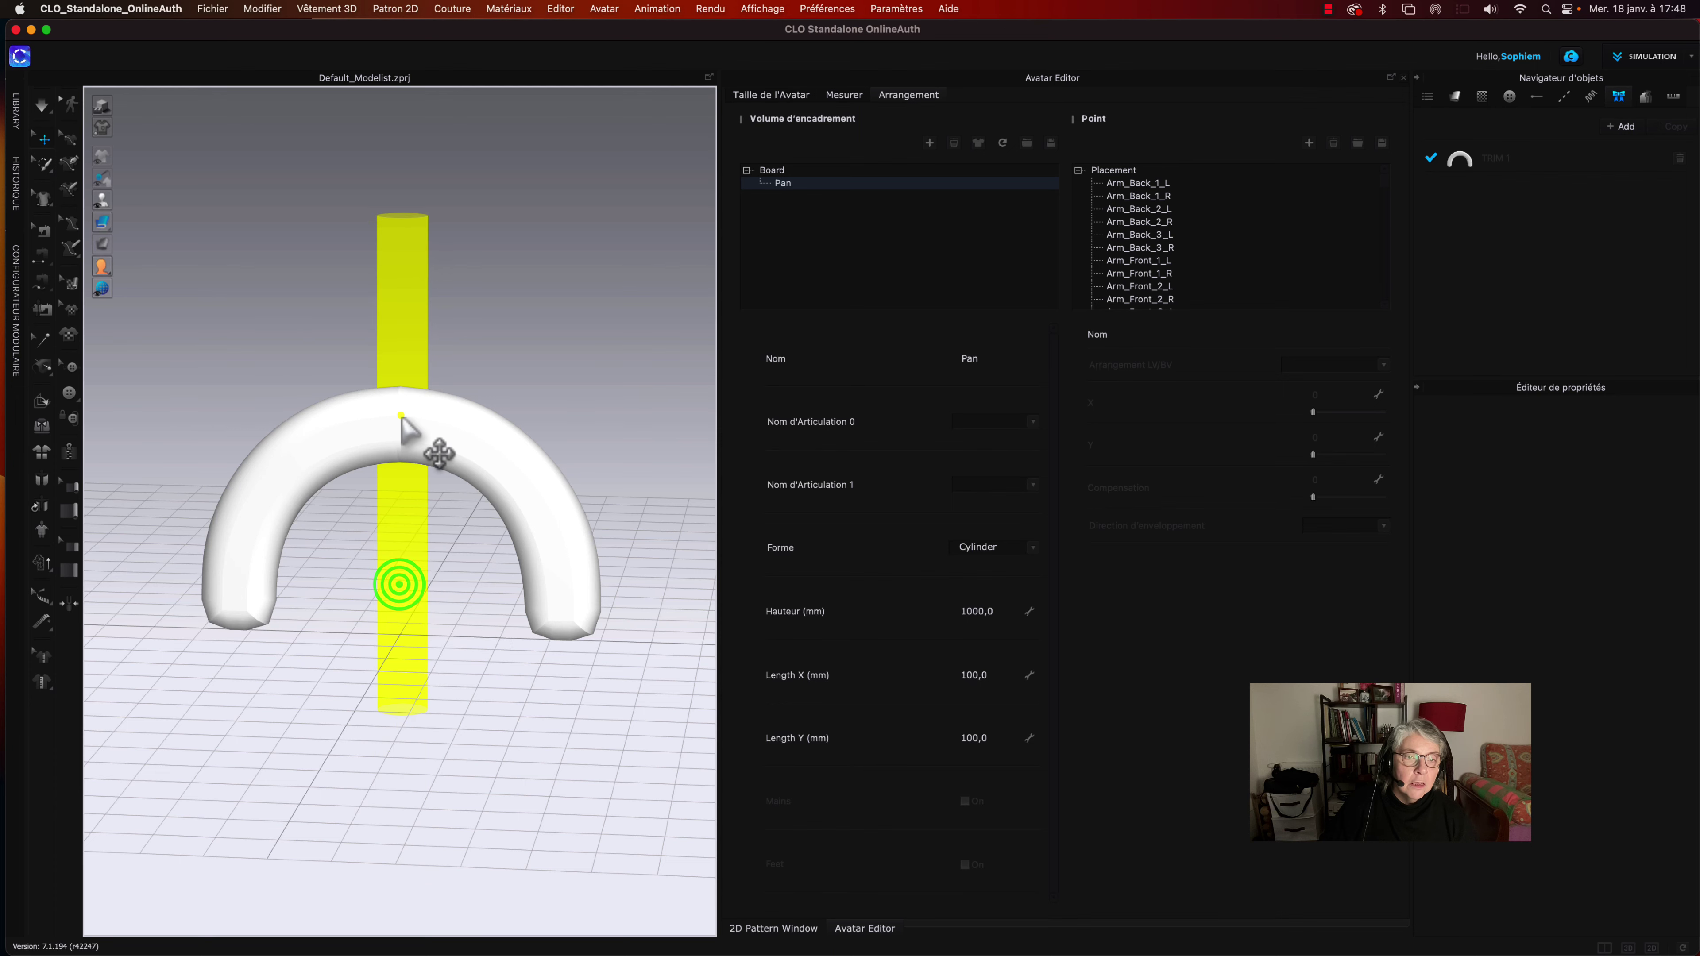
mouse_move(474, 353)
right_mouse_down()
mouse_move(515, 341)
mouse_move(555, 365)
right_mouse_up()
middle_click_drag(398, 368, 391, 365)
left_click_drag(391, 365, 398, 371)
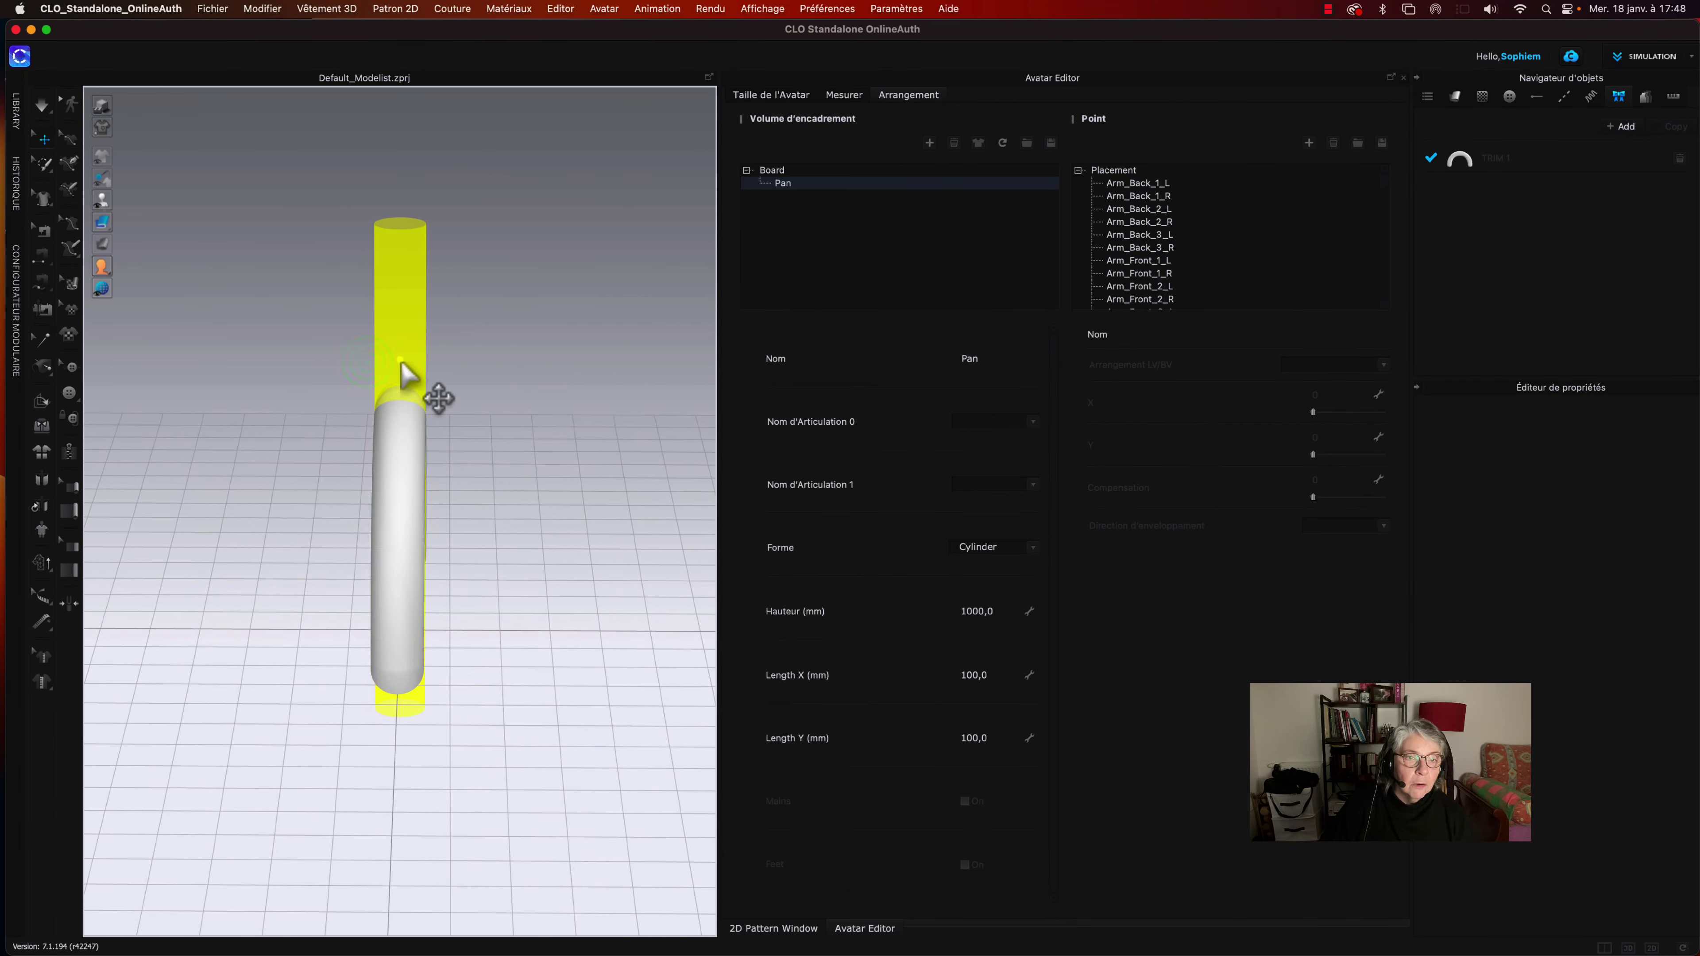
Rename the Pan bounding volume to CENTRE and orbit back to the front of the arch.
double_click(782, 183)
type("CENTRE")
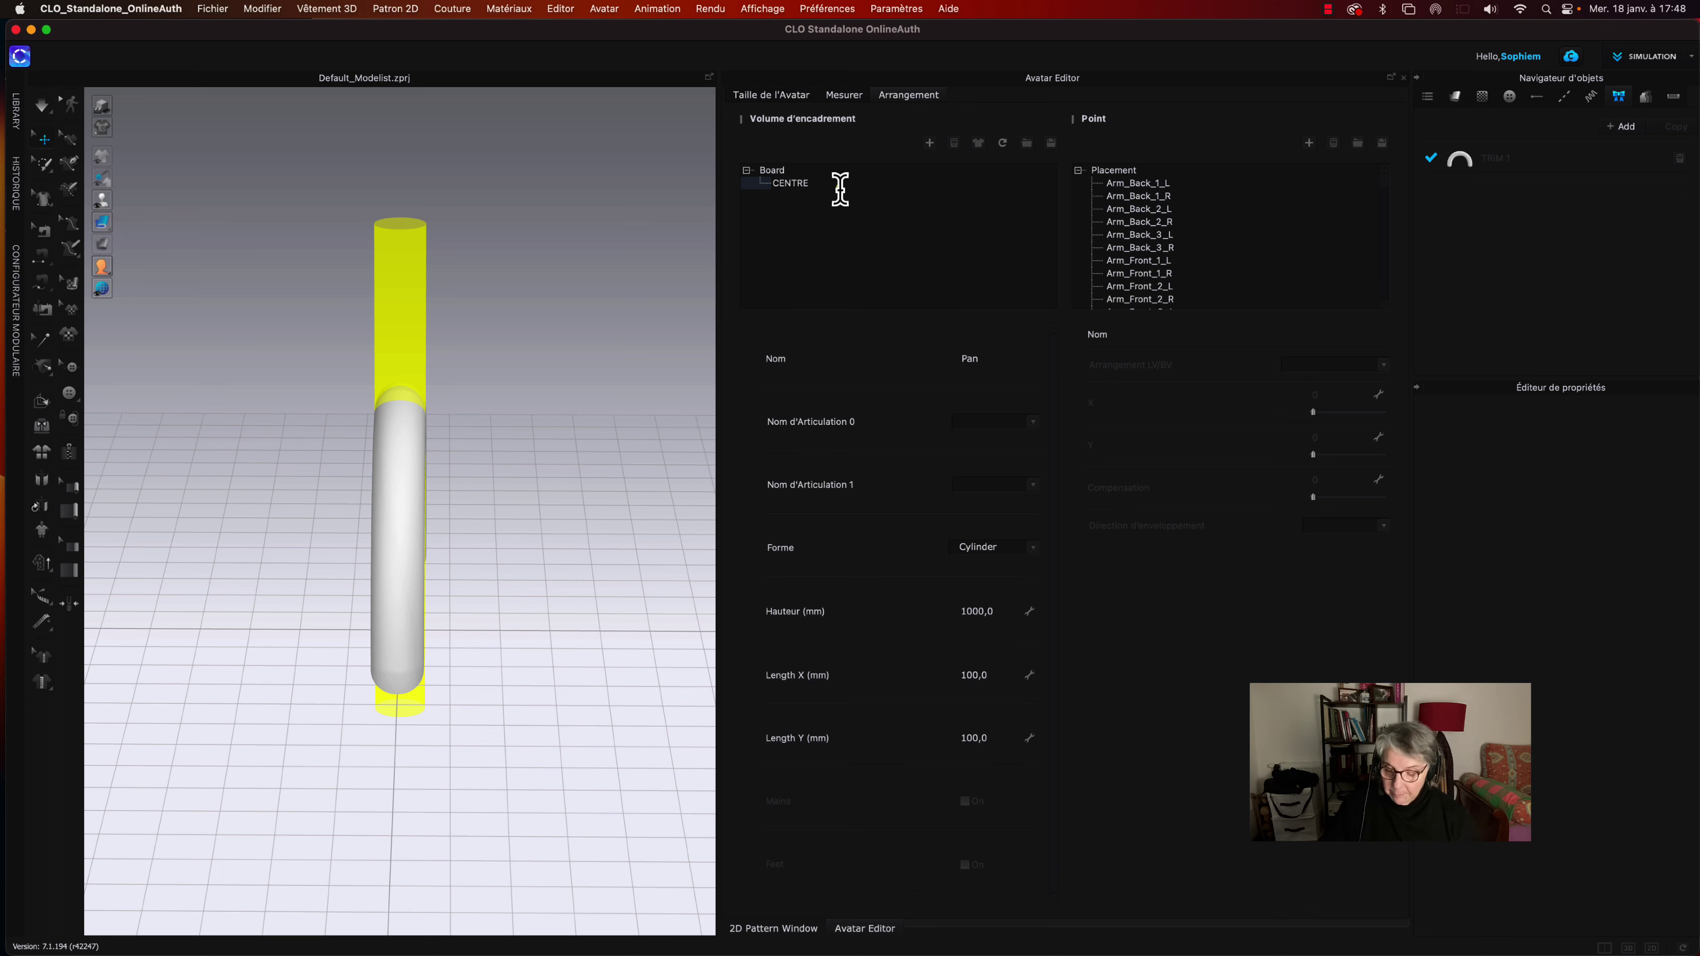
key("Return")
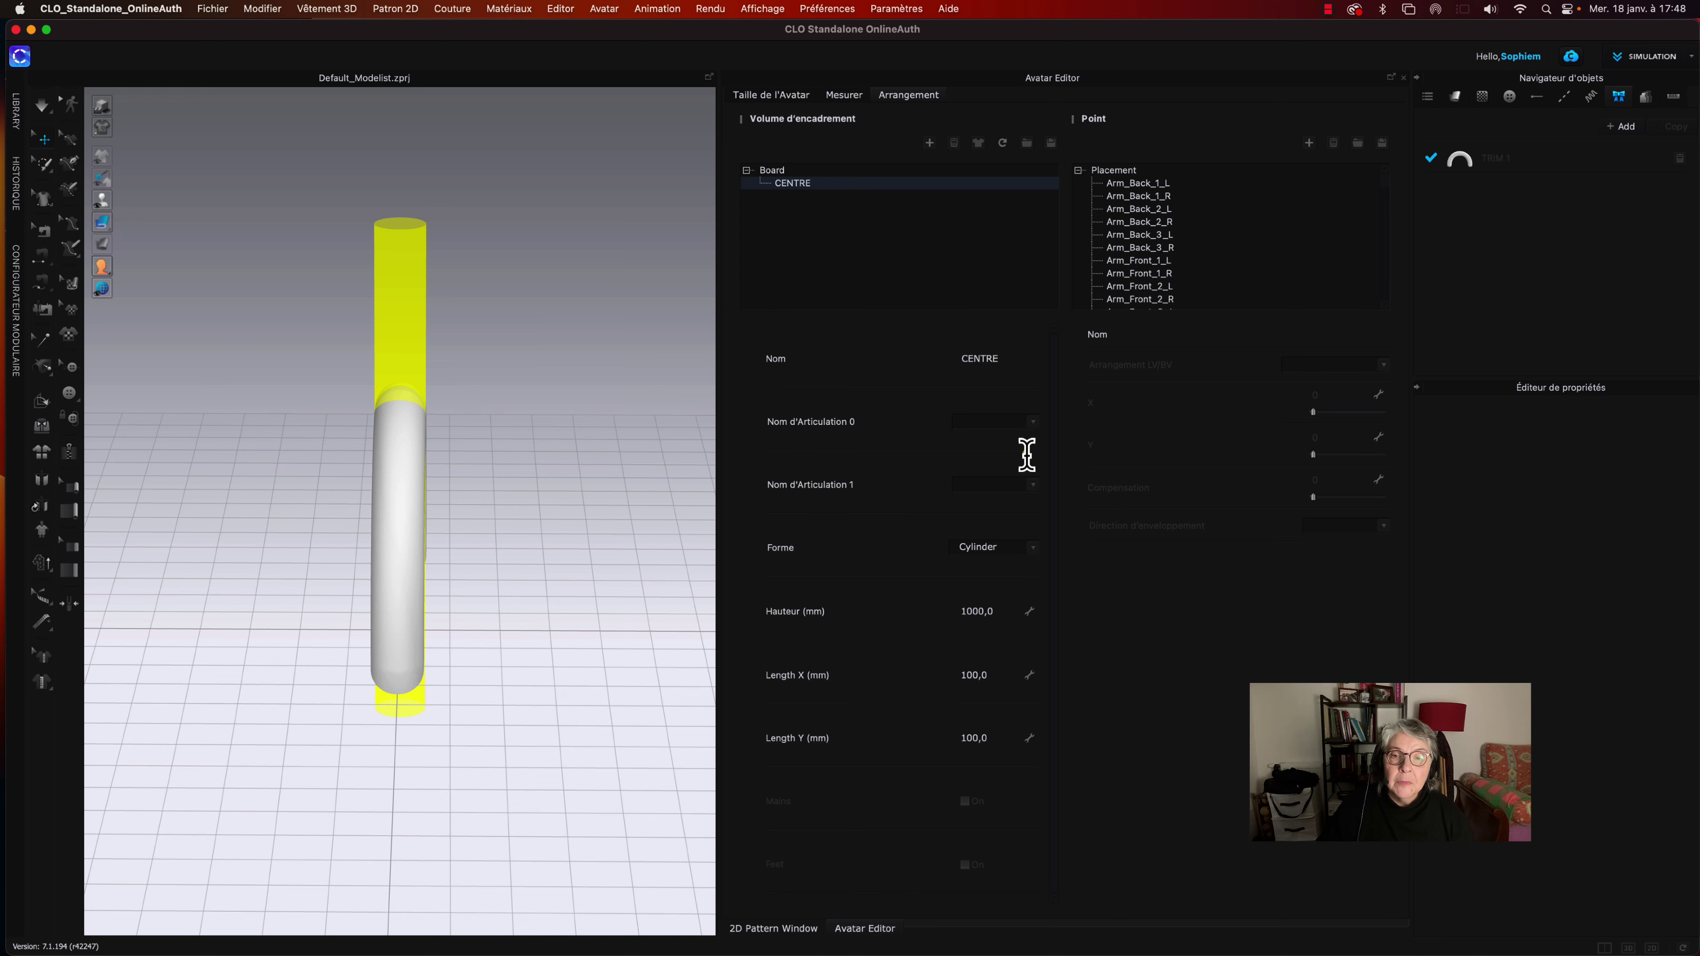
left_click(1040, 422)
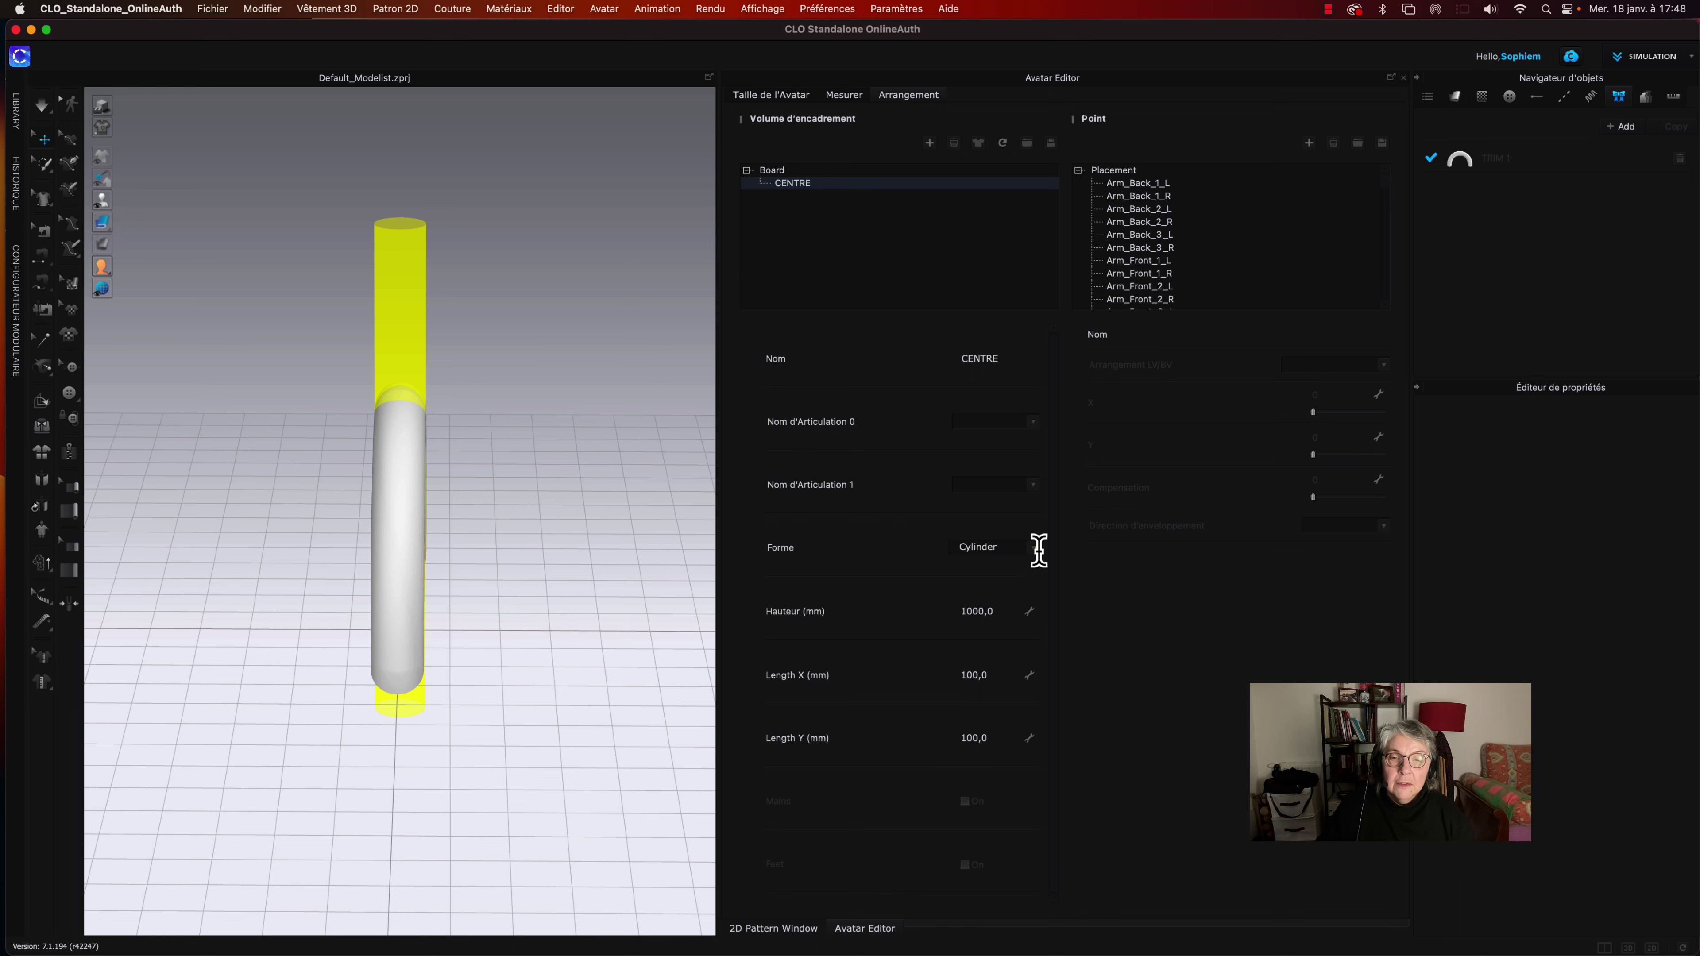
left_click_drag(606, 445, 509, 438)
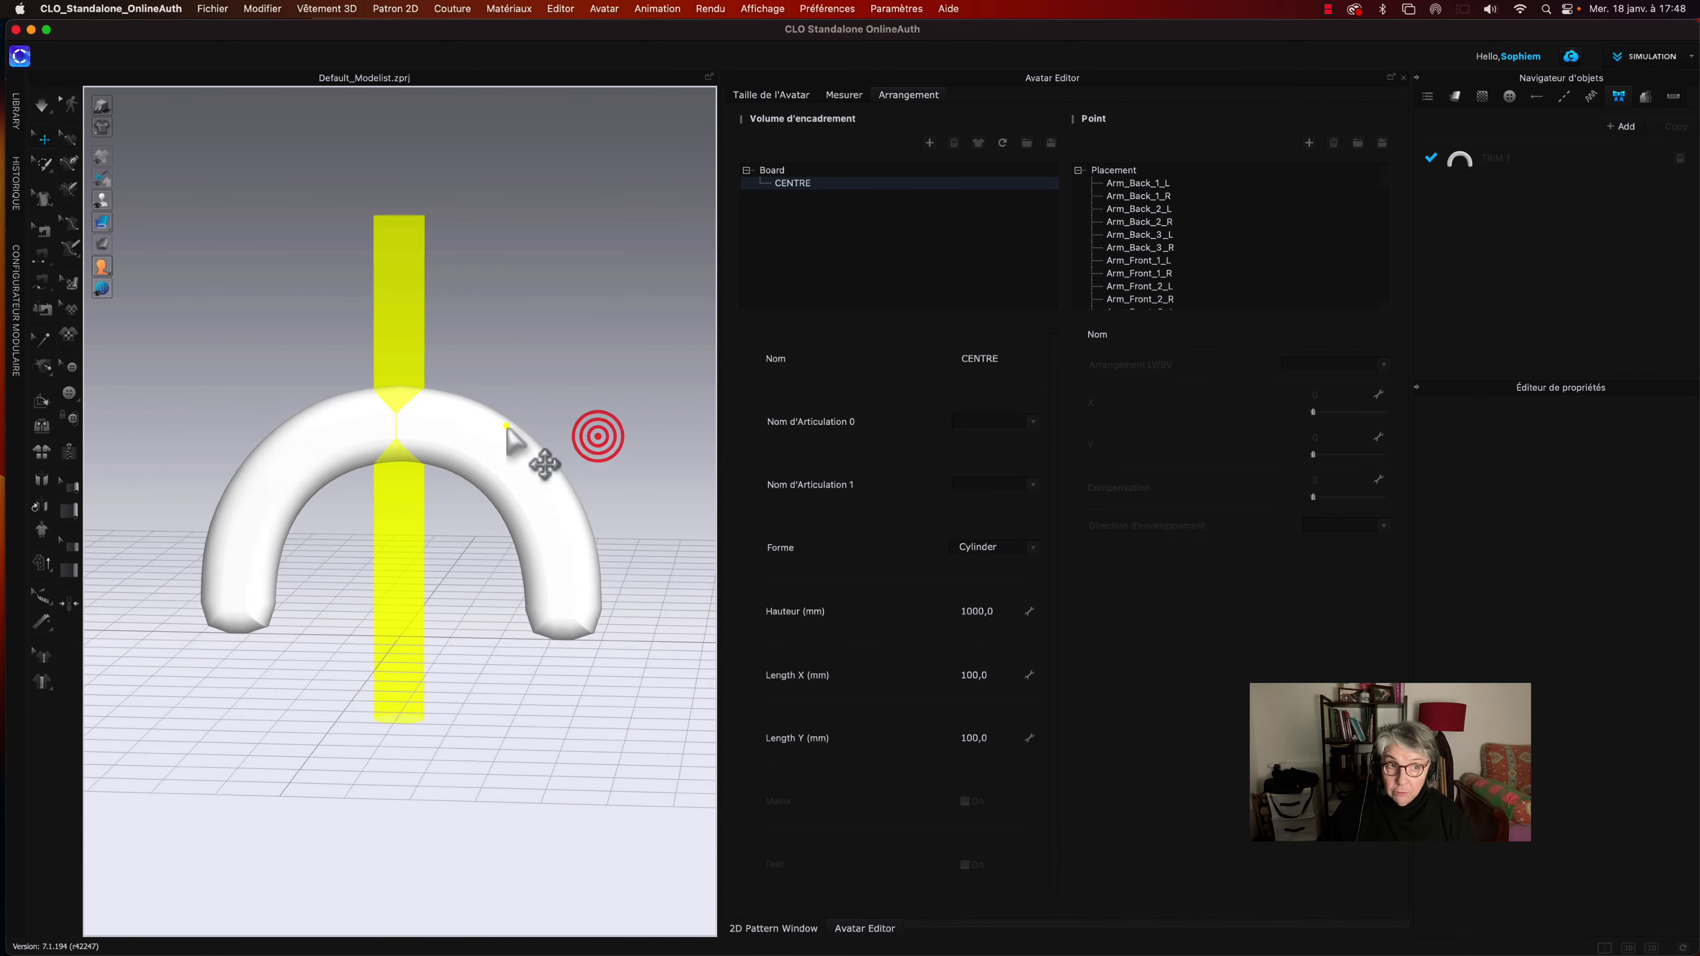
Try CENTRE cylinder heights of 30, 60 and 80 mm.
double_click(1000, 613)
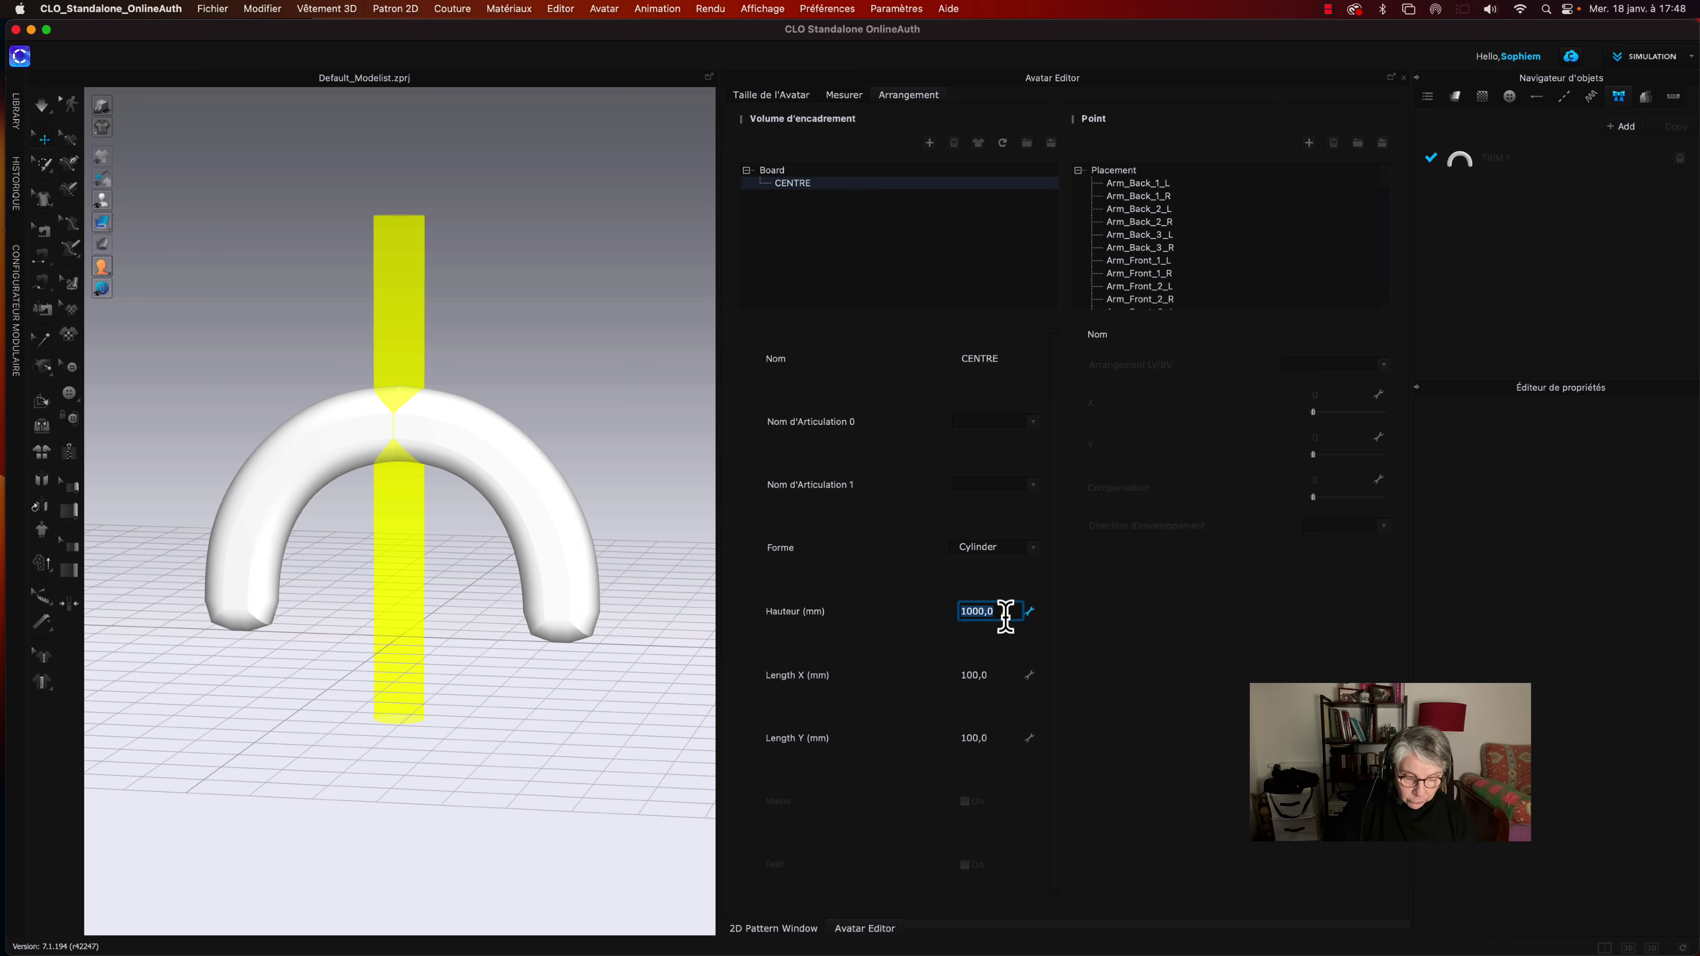
type("30")
key("Return")
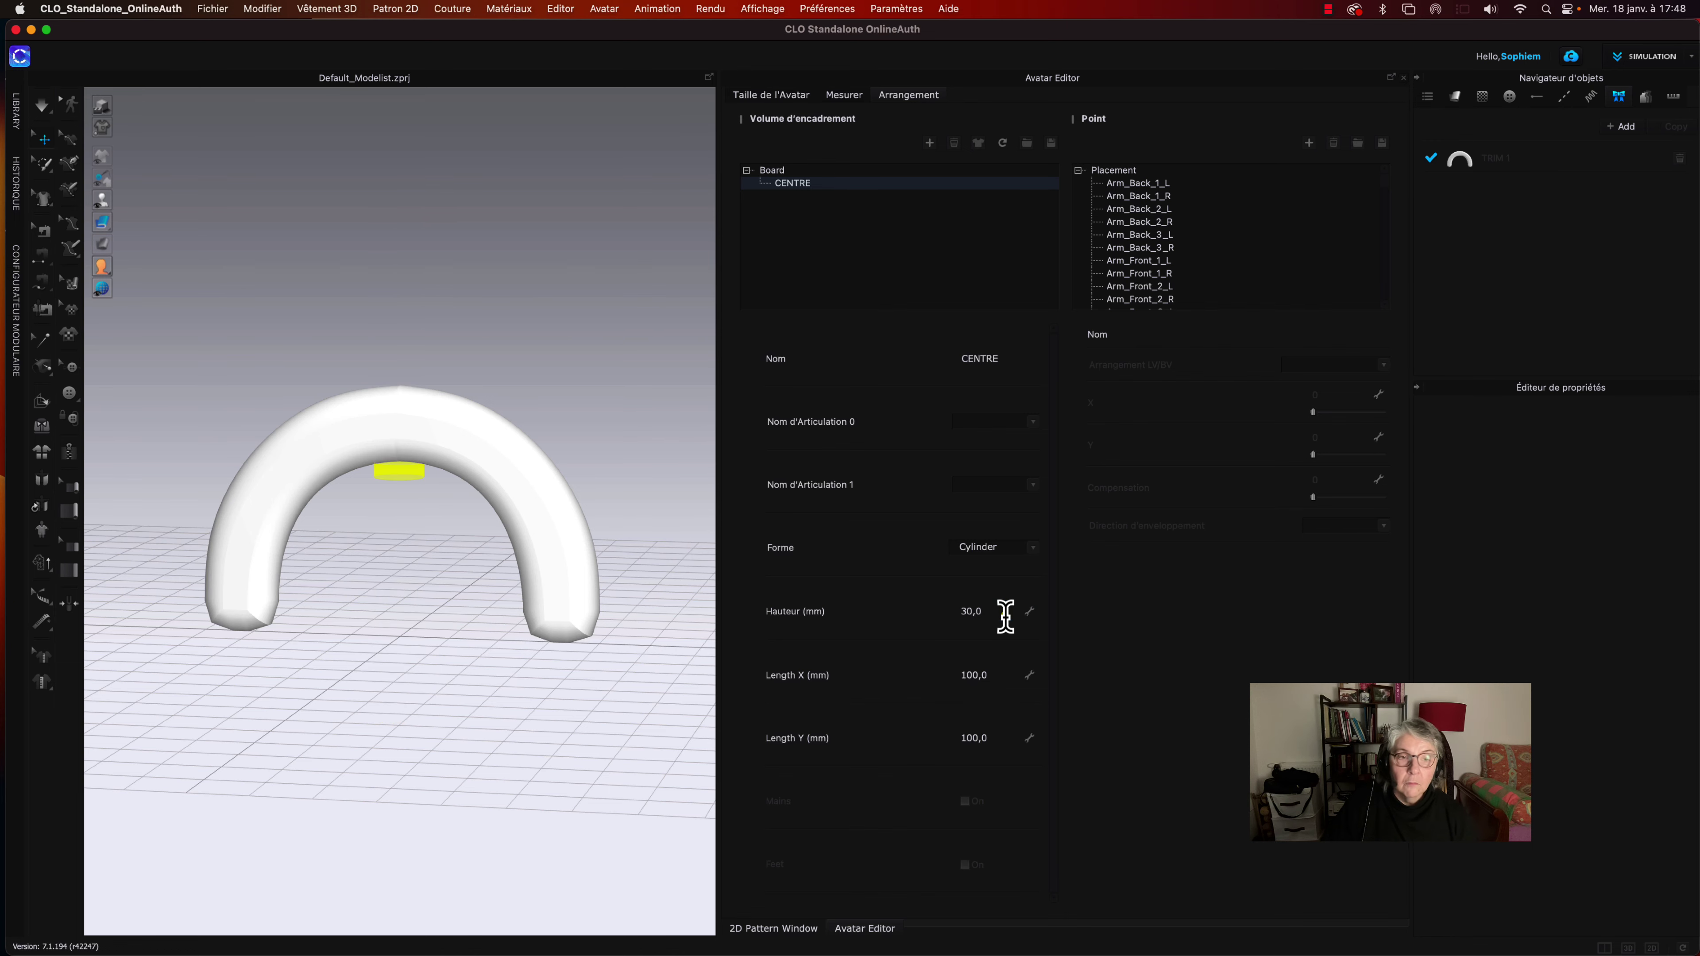
mouse_move(444, 428)
right_mouse_down()
mouse_move(506, 419)
mouse_move(550, 448)
mouse_move(558, 425)
mouse_move(615, 410)
mouse_move(482, 387)
right_mouse_up()
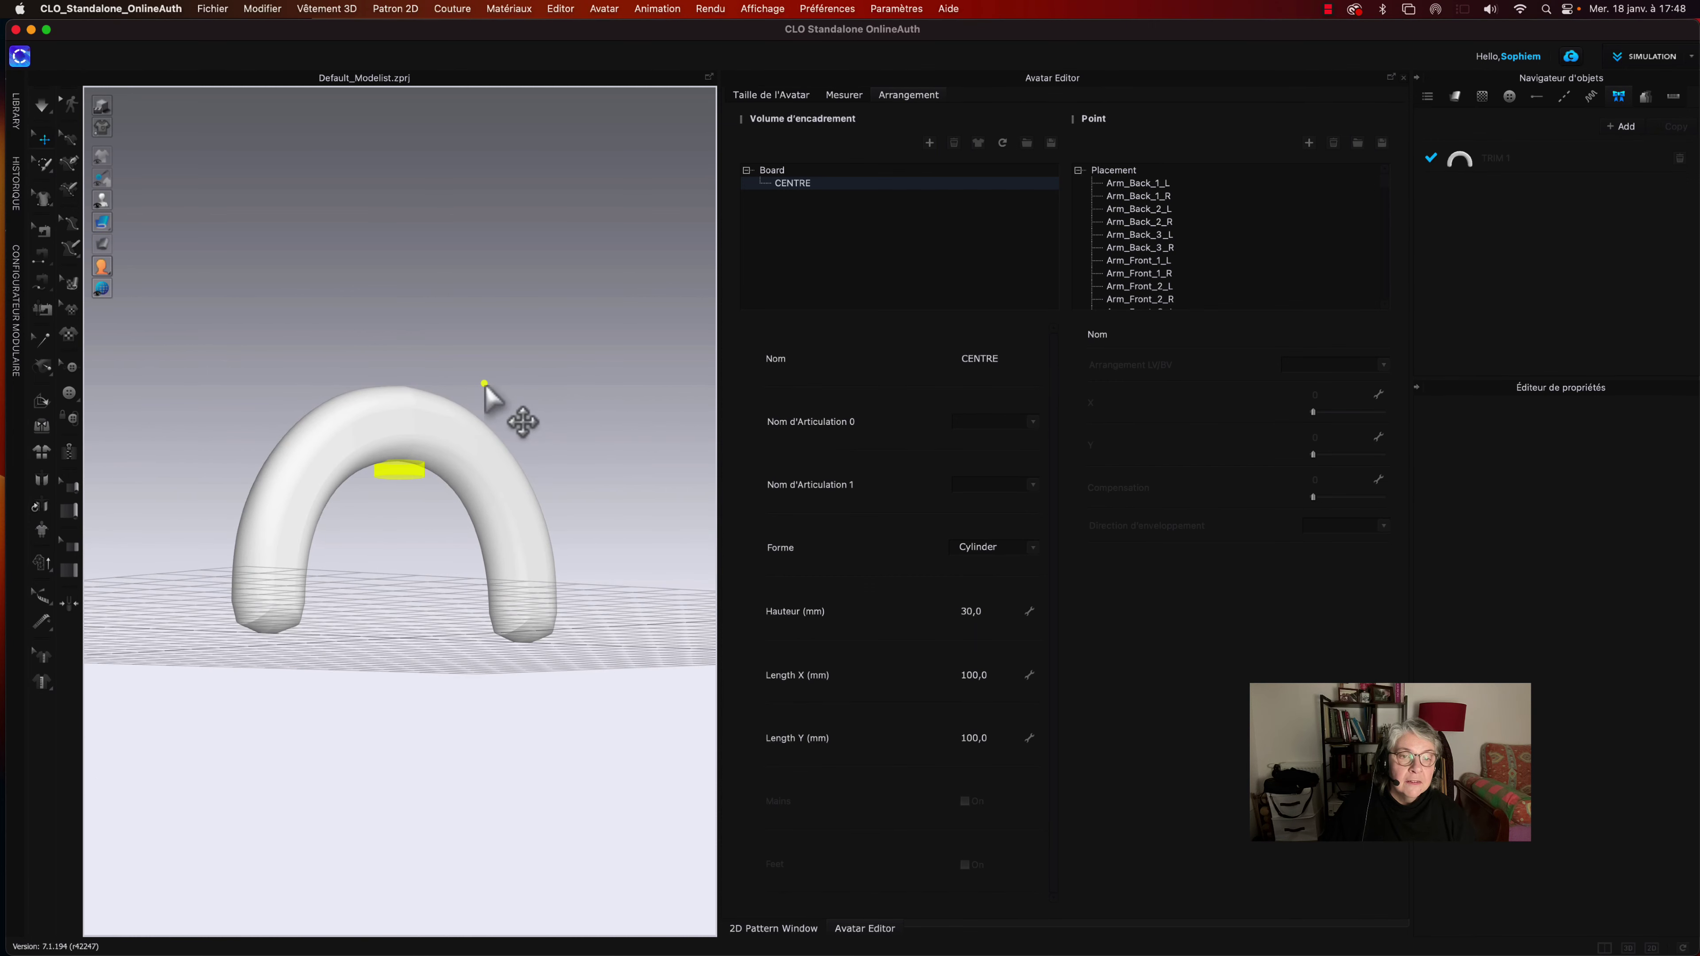
double_click(1003, 612)
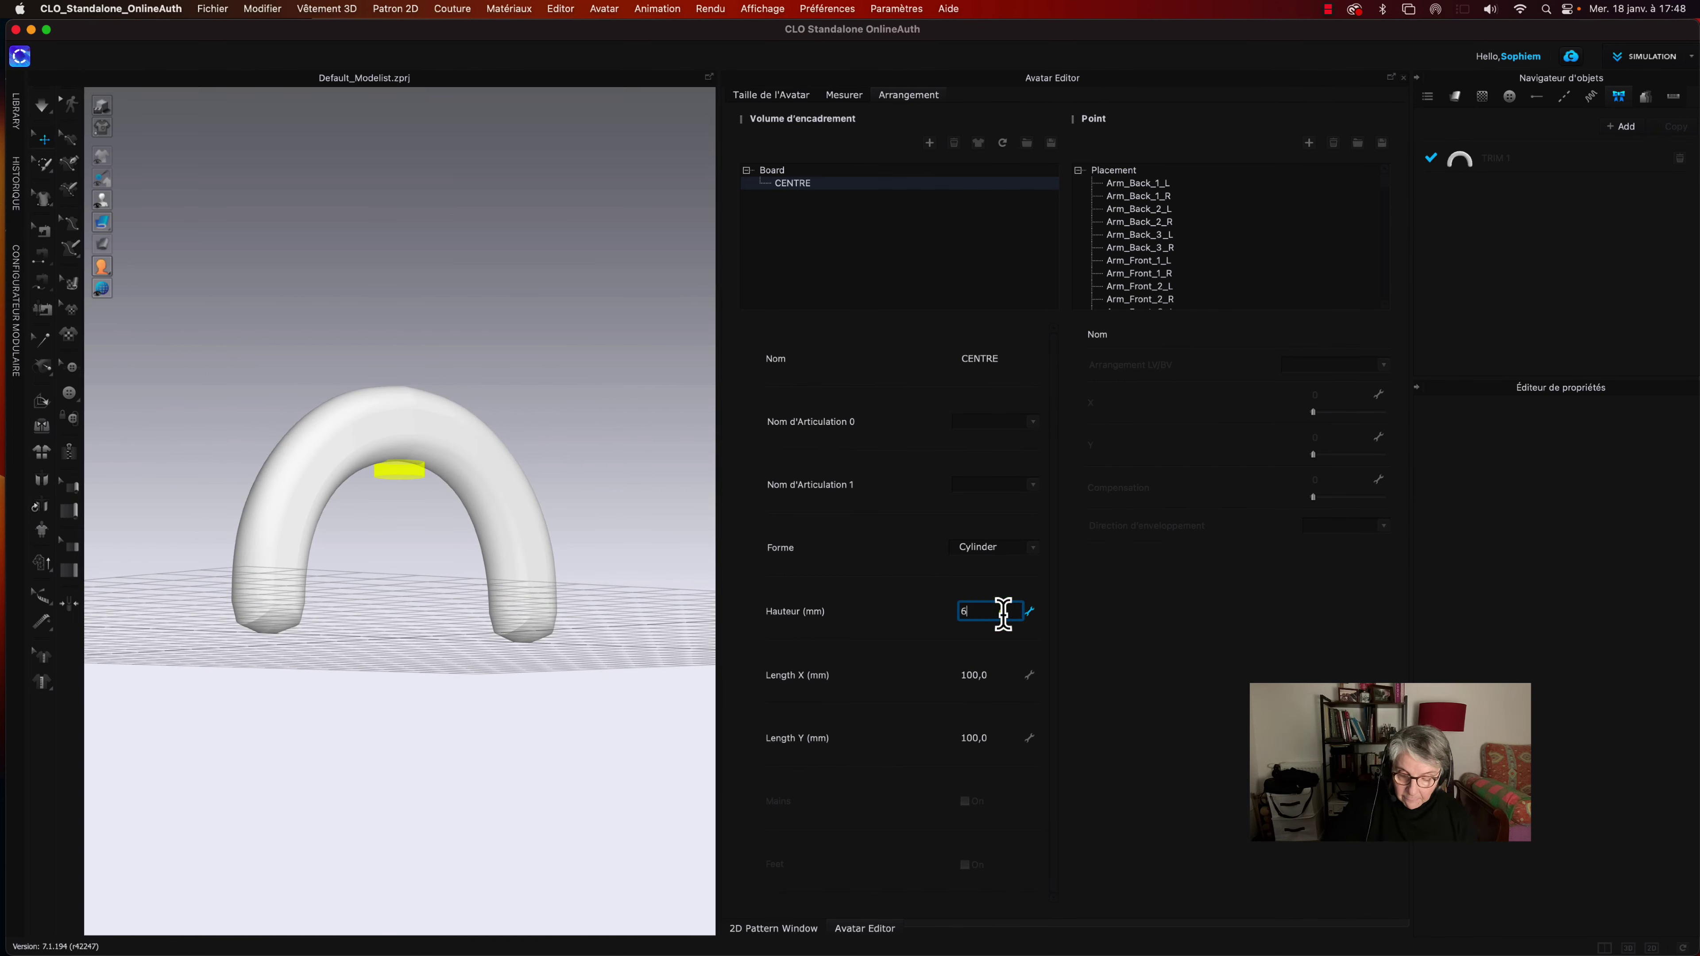
key("Return")
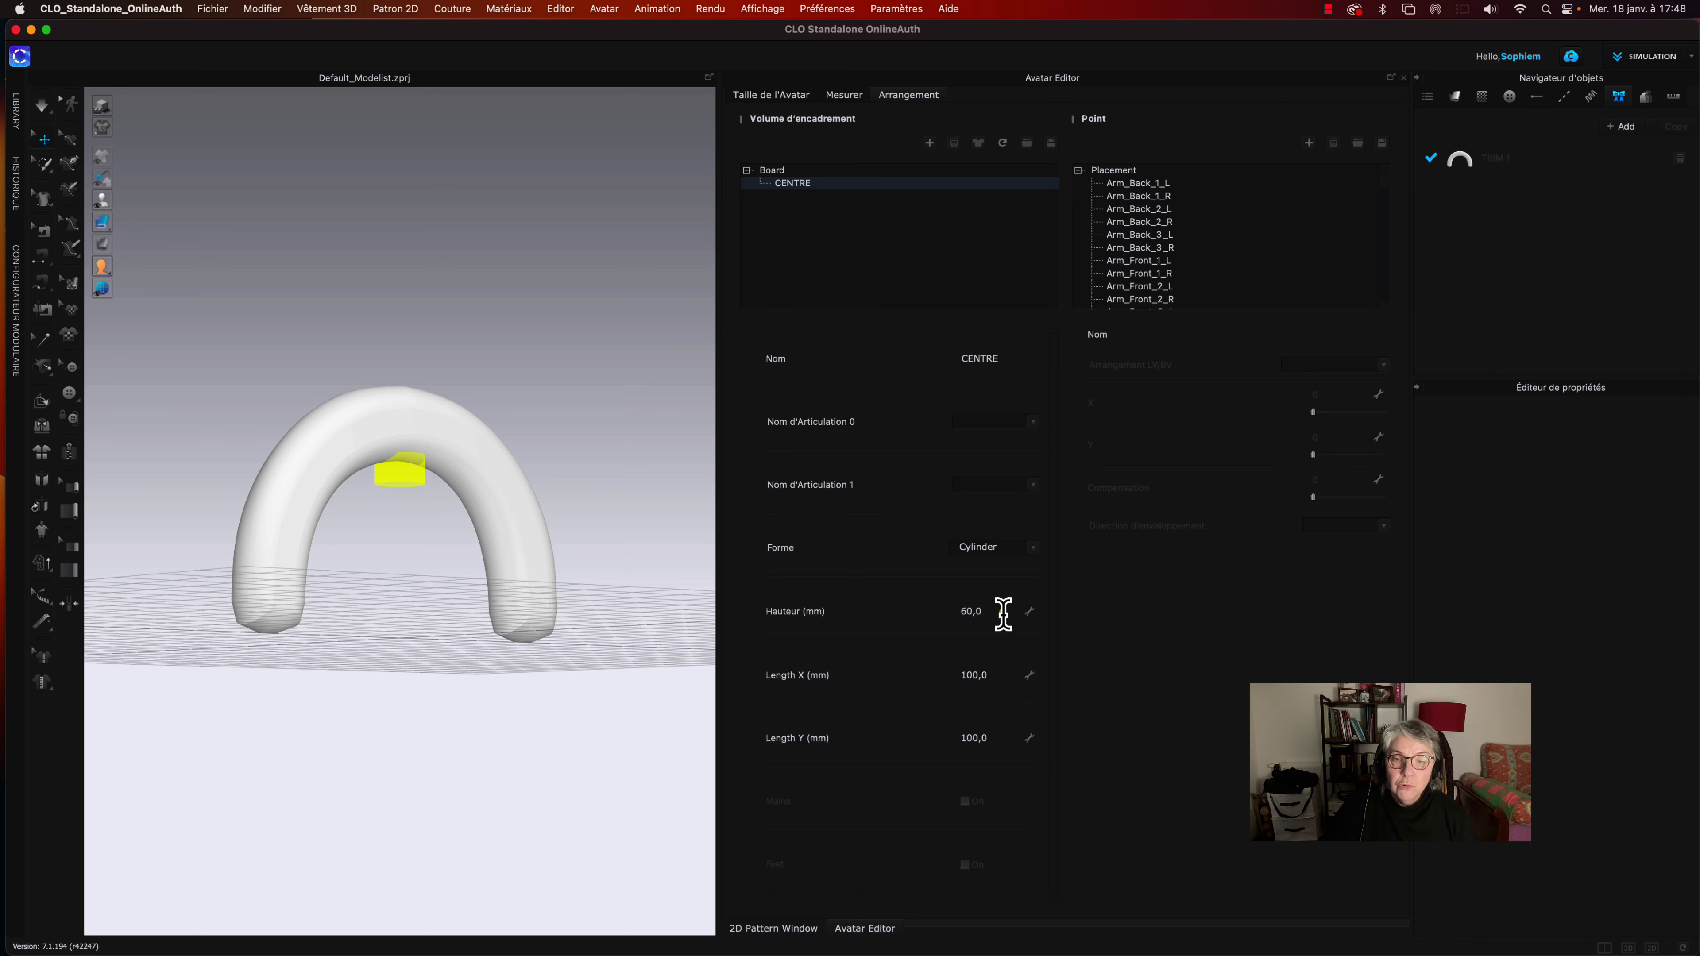
double_click(1003, 613)
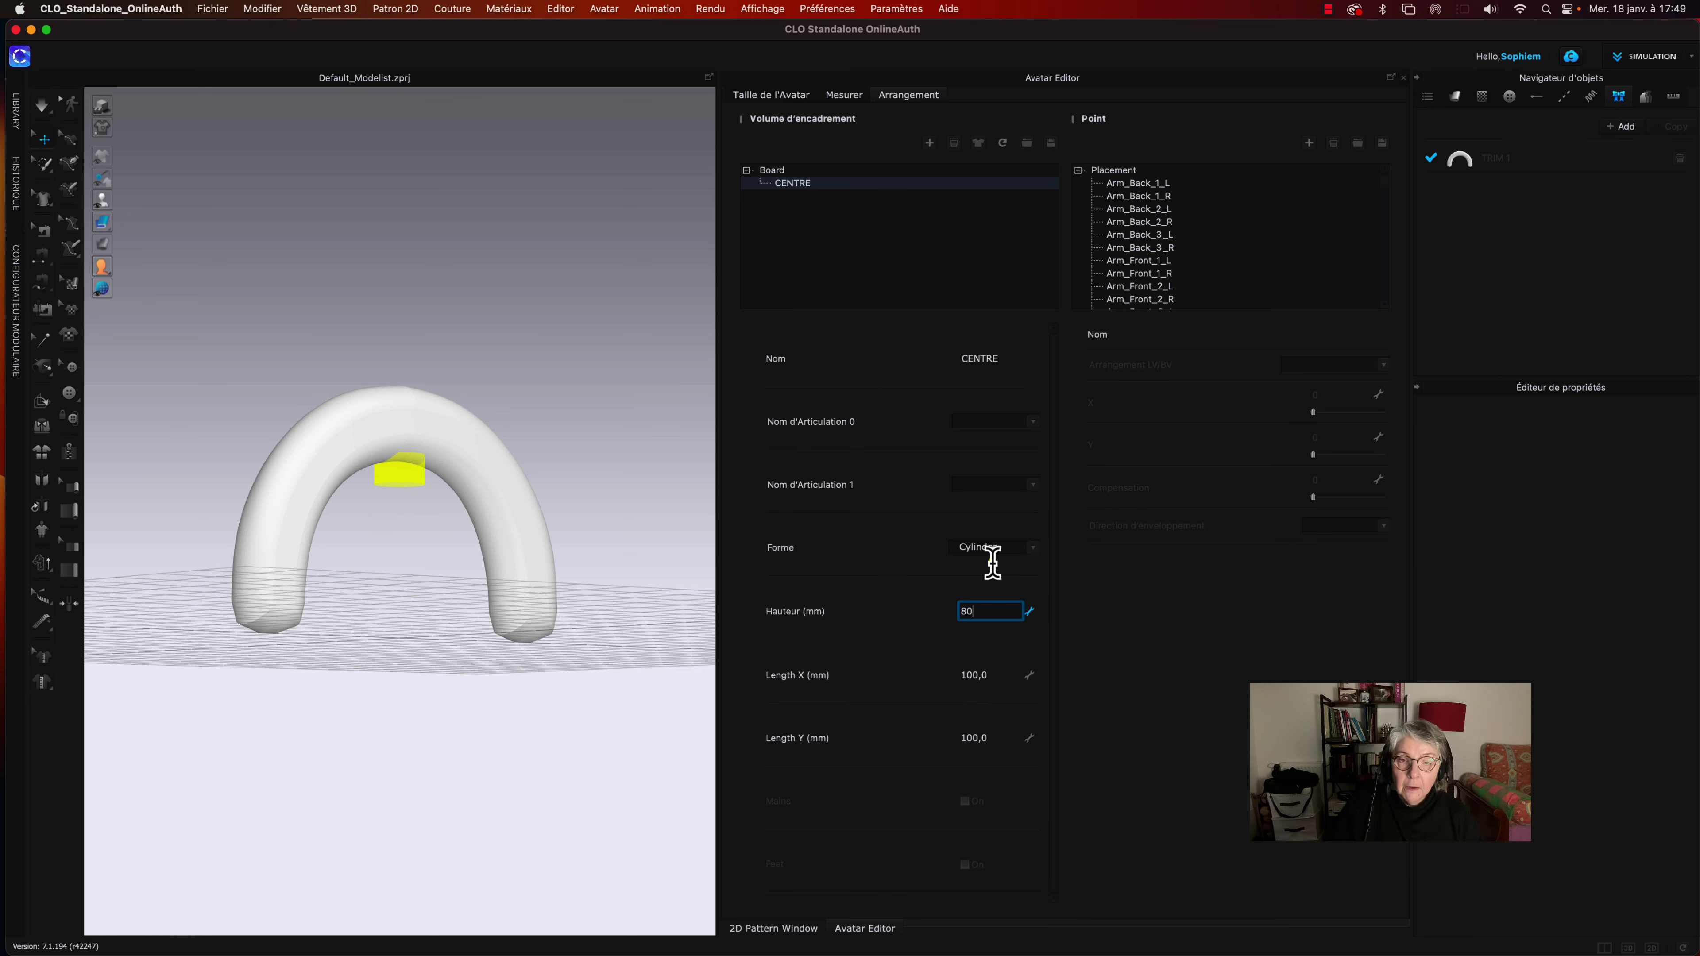
key("Return")
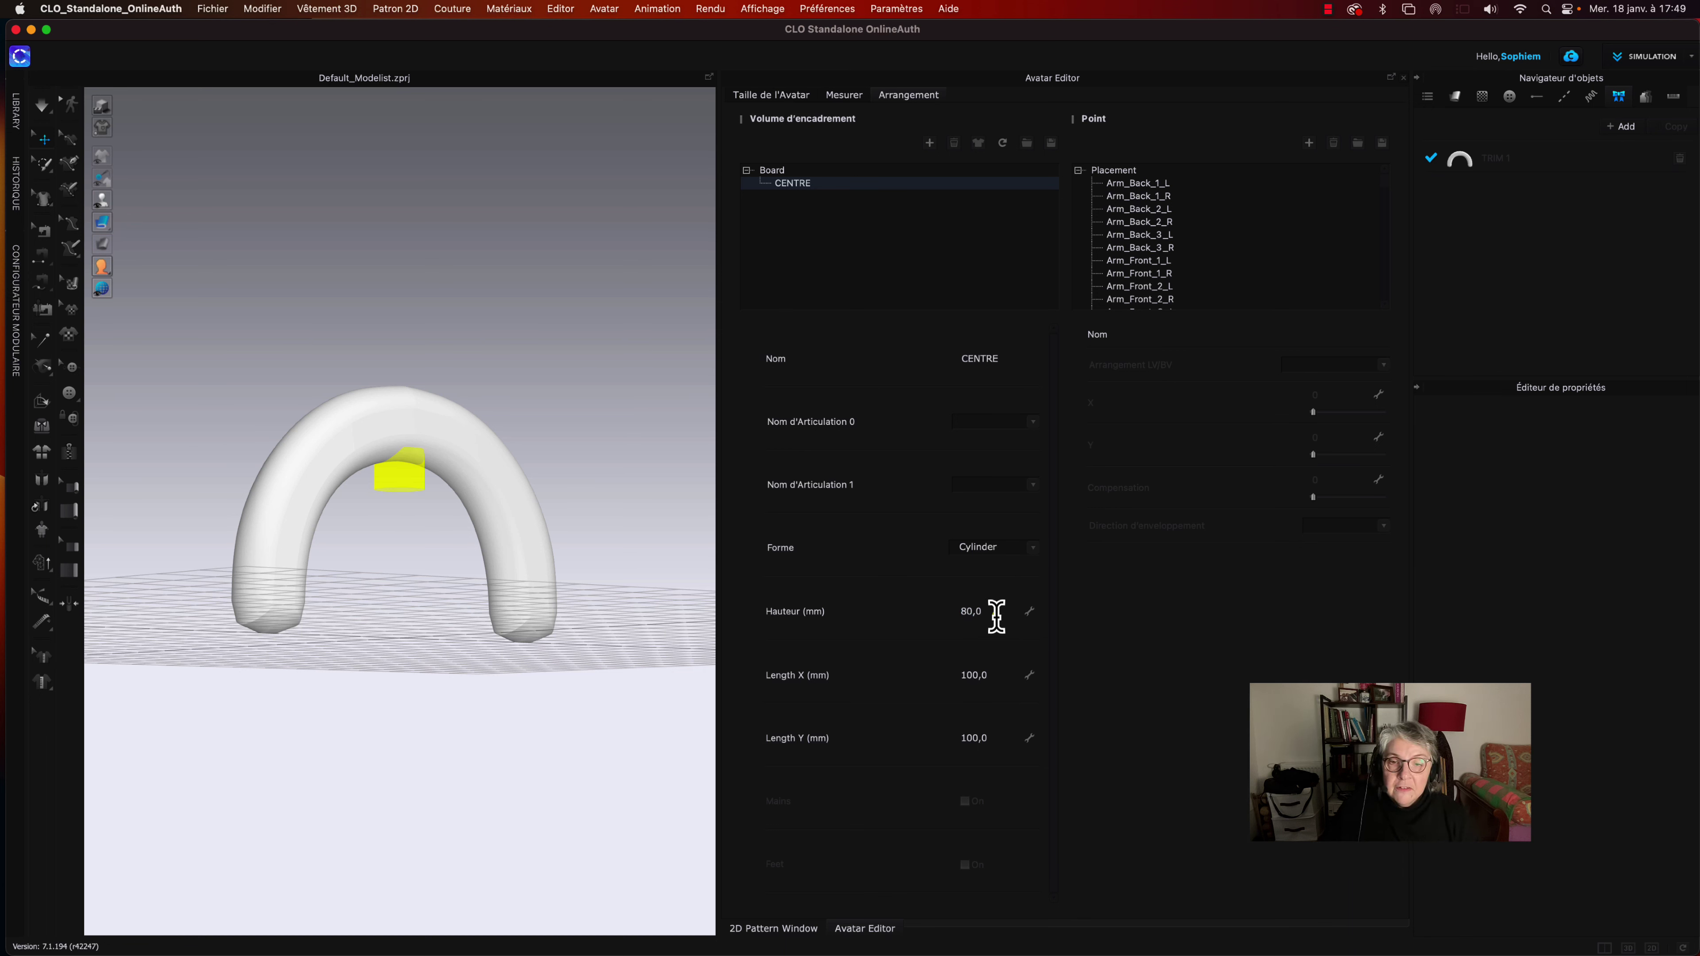
Move CENTRE over the arch top, increasing its height through 120 and 150 to 160 mm.
double_click(997, 612)
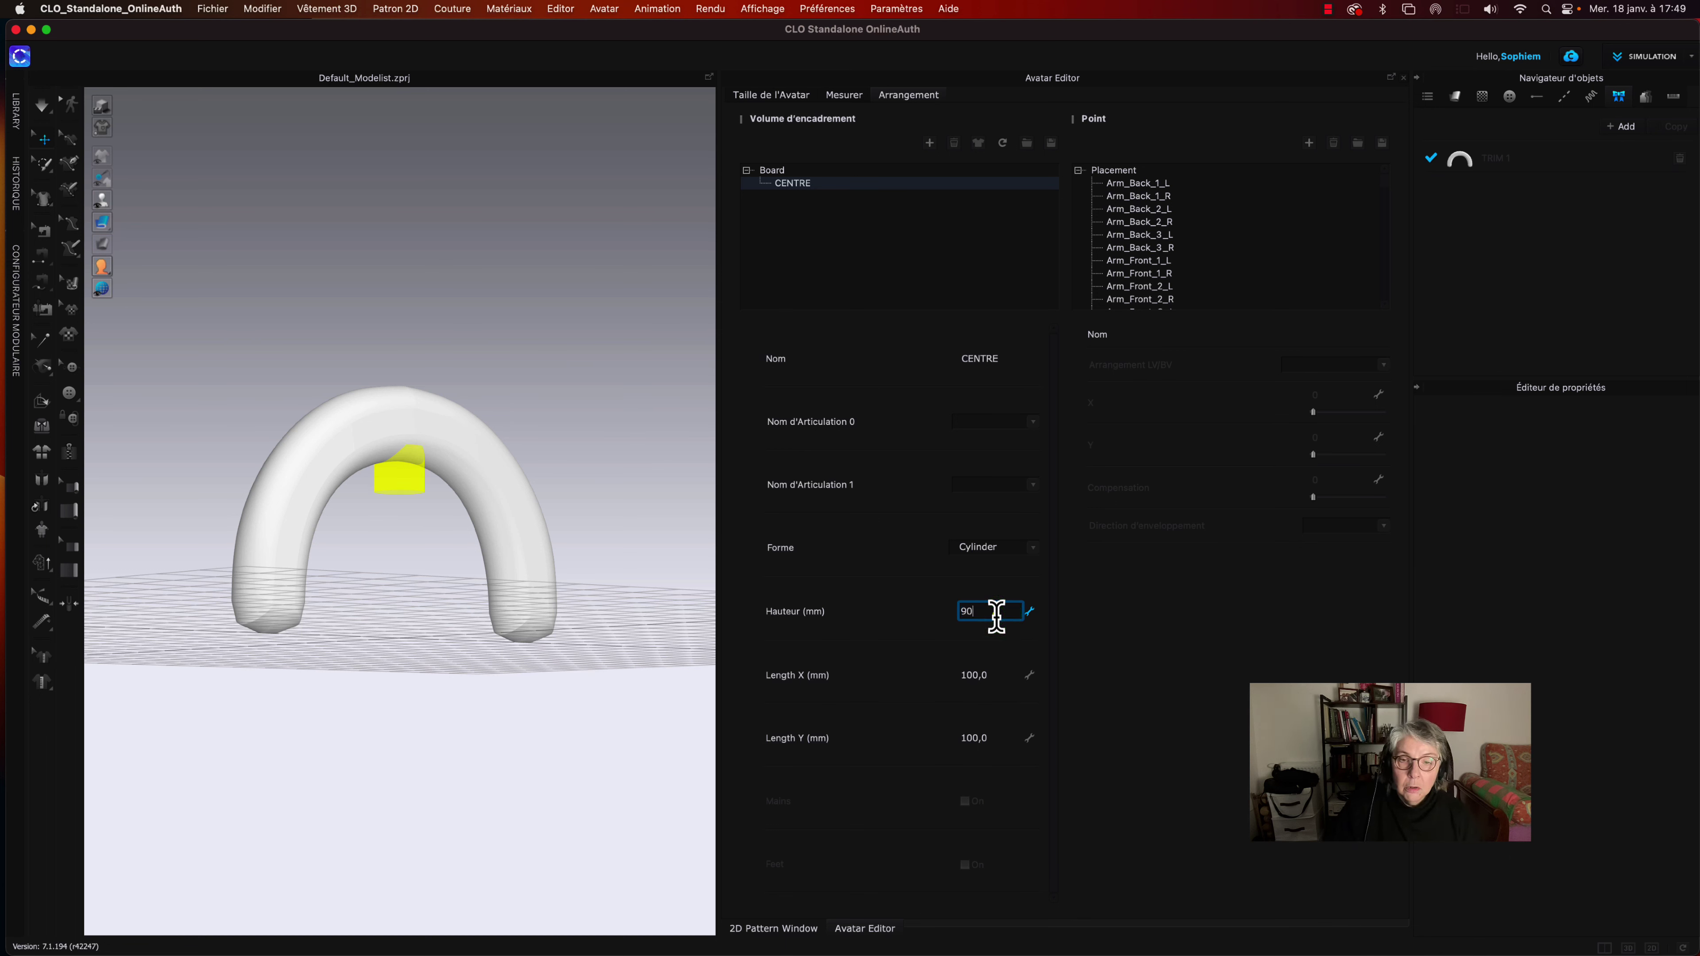
double_click(994, 611)
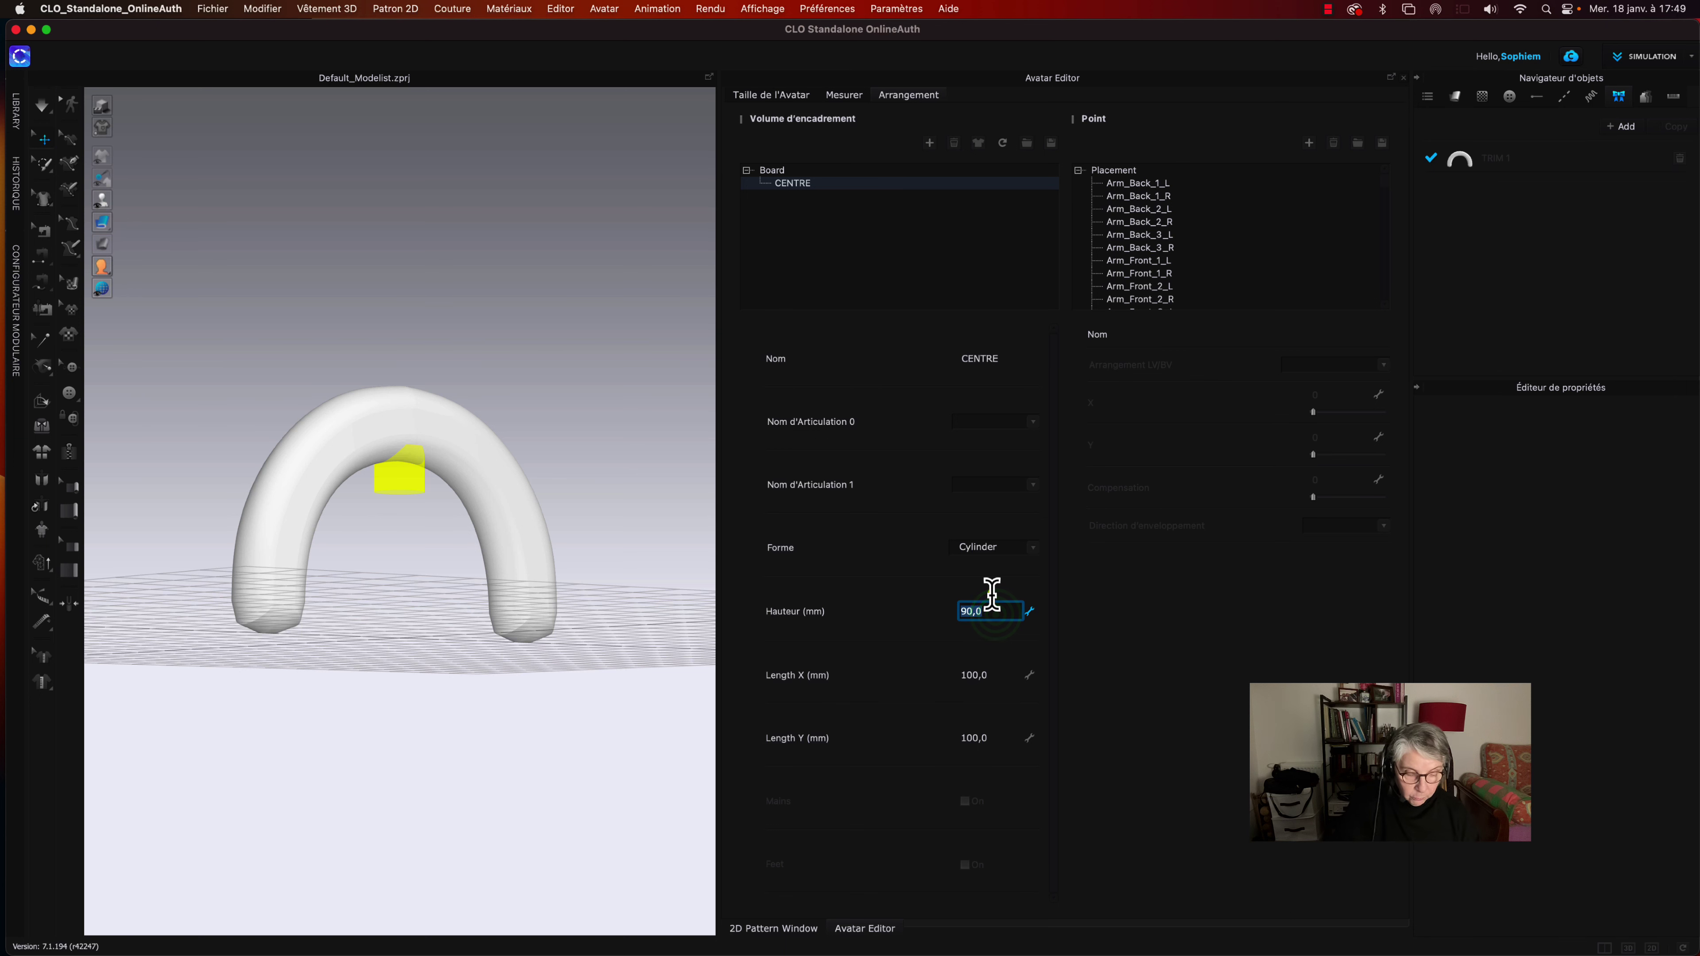
key("Return")
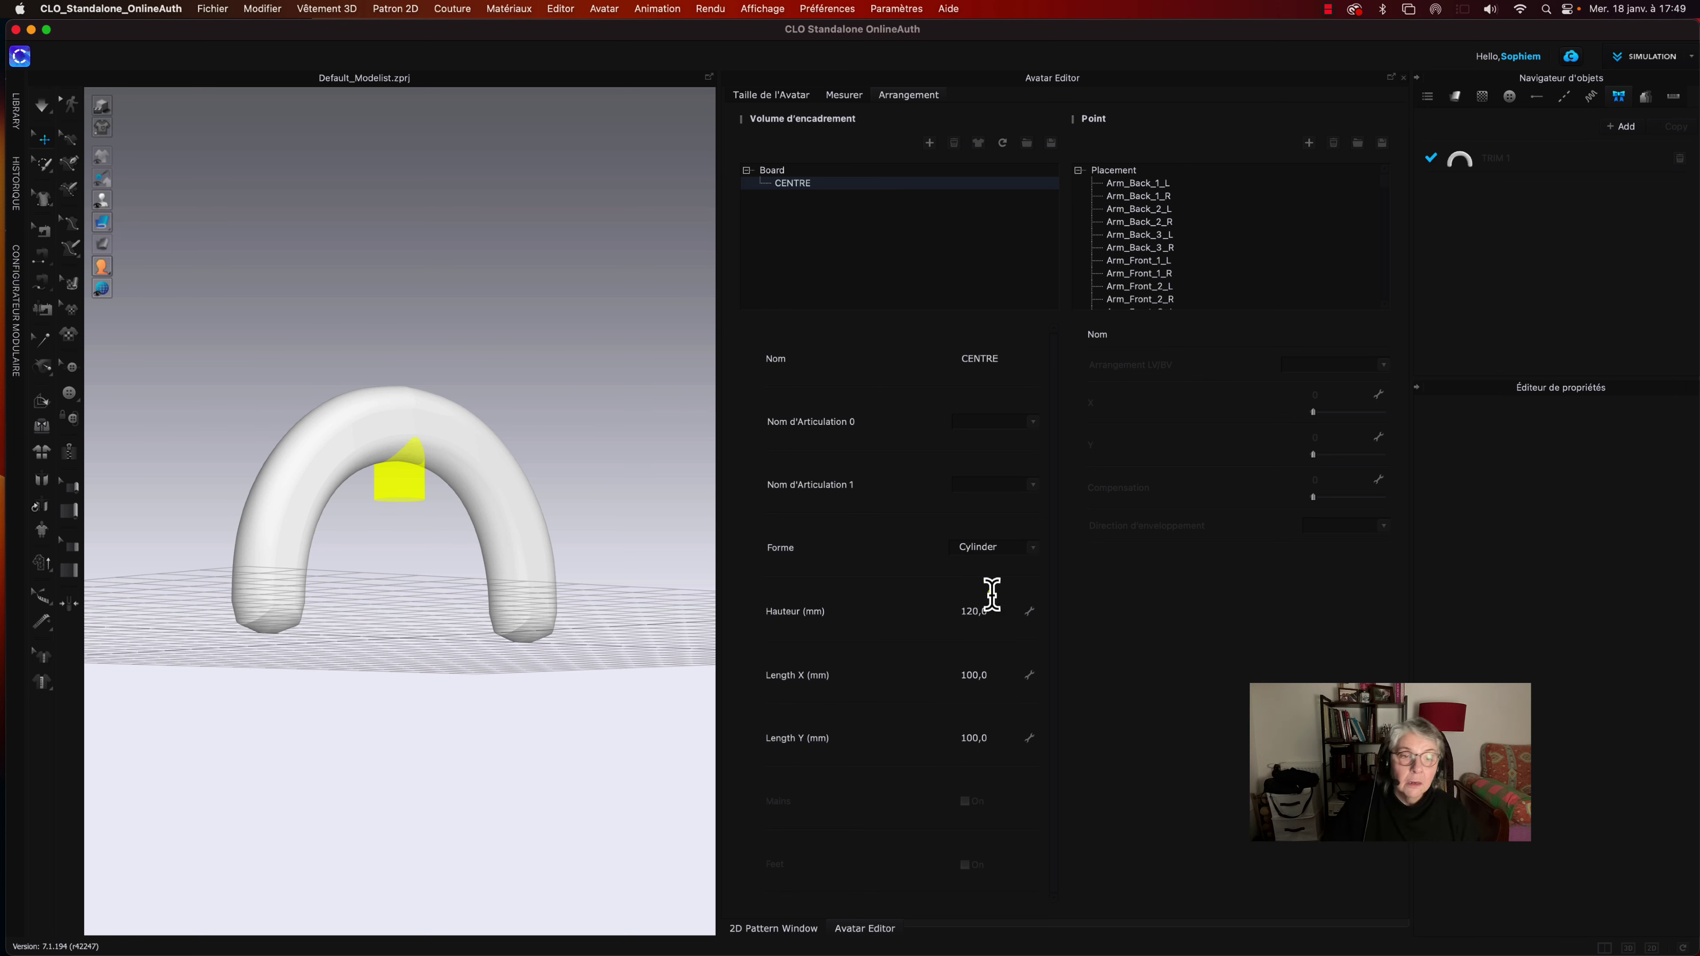
left_click_drag(391, 484, 397, 452)
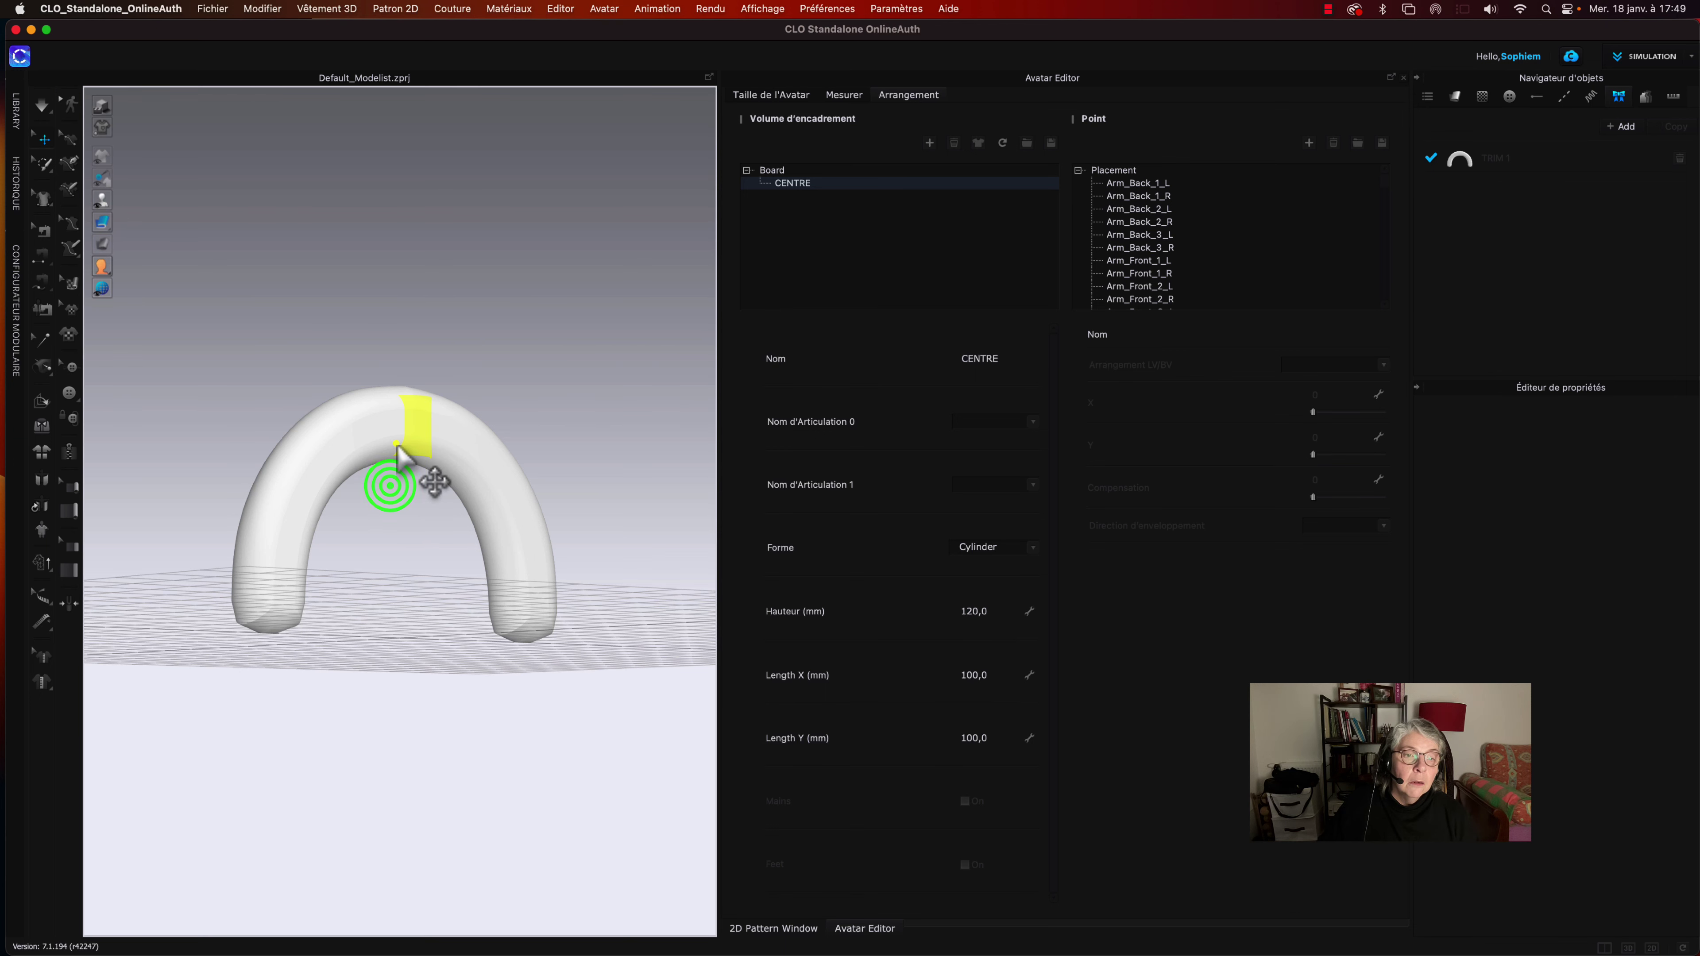
double_click(999, 618)
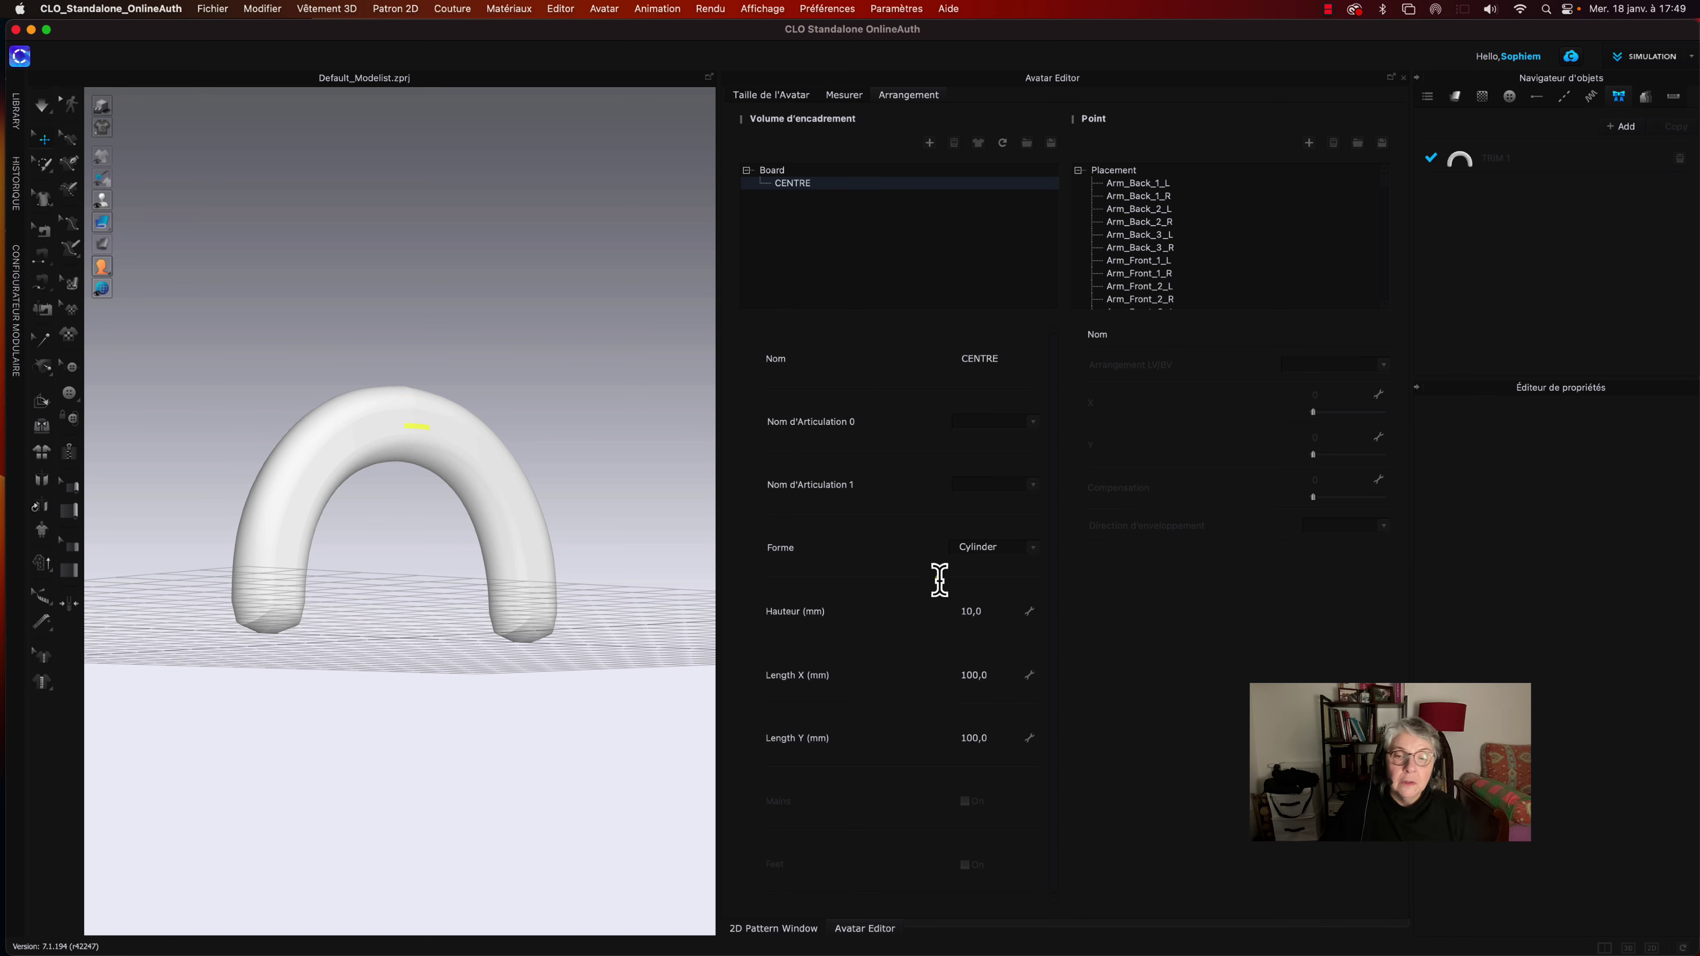
double_click(995, 617)
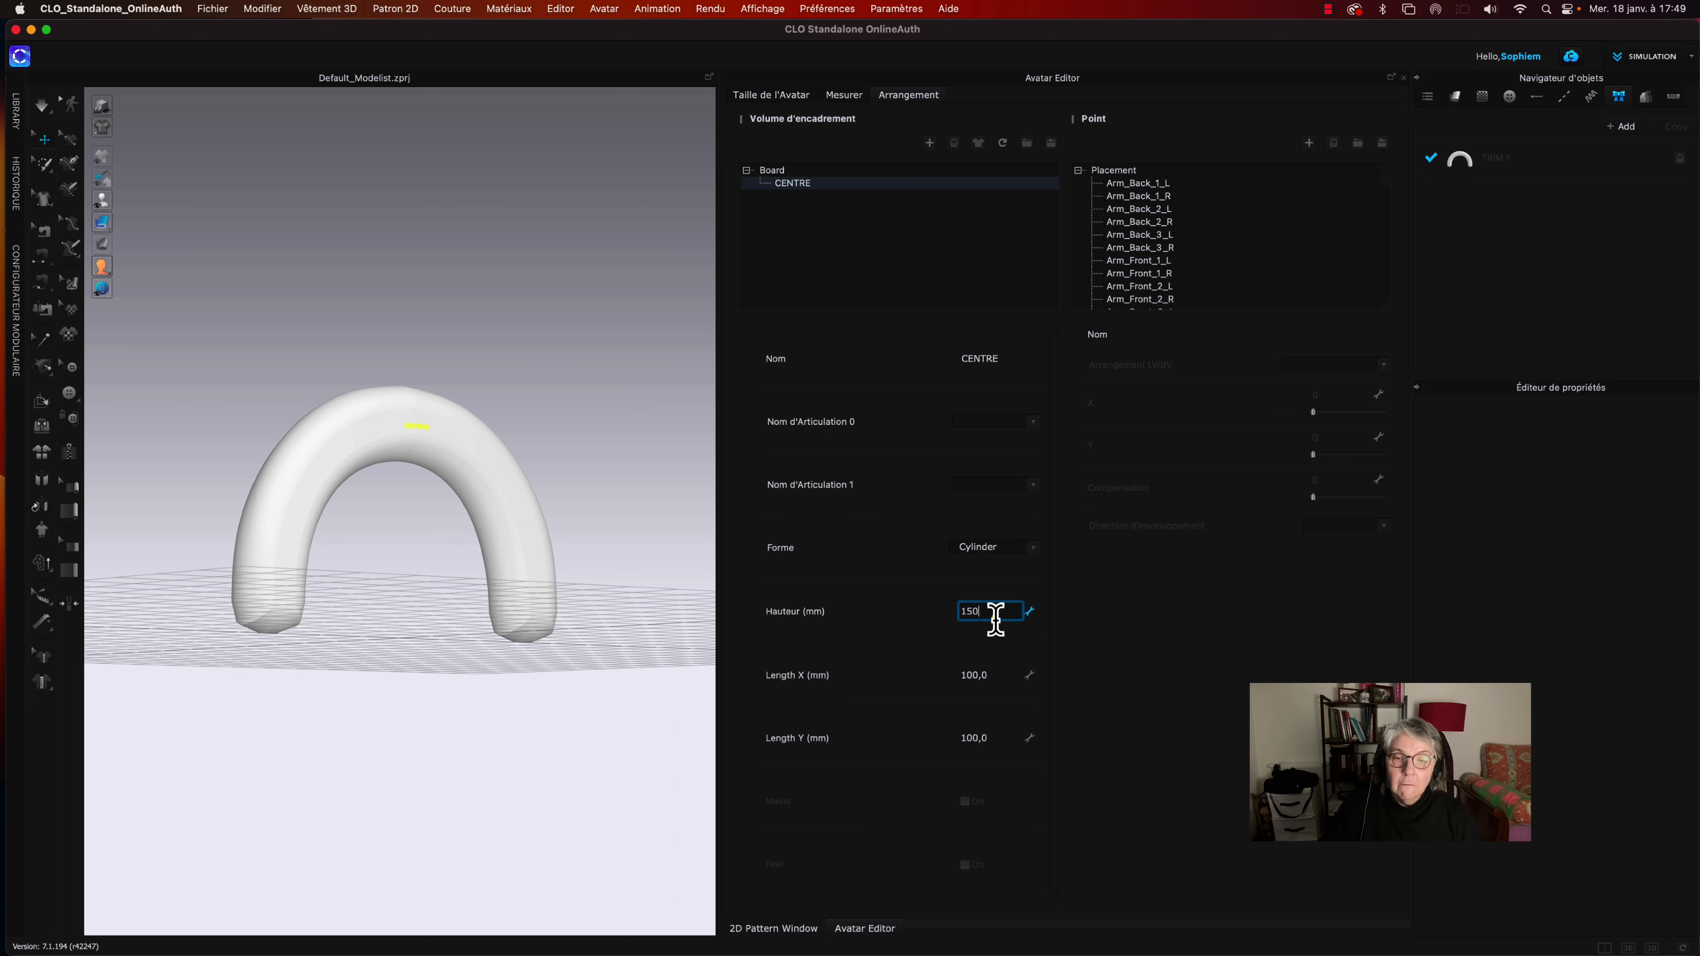
key("Return")
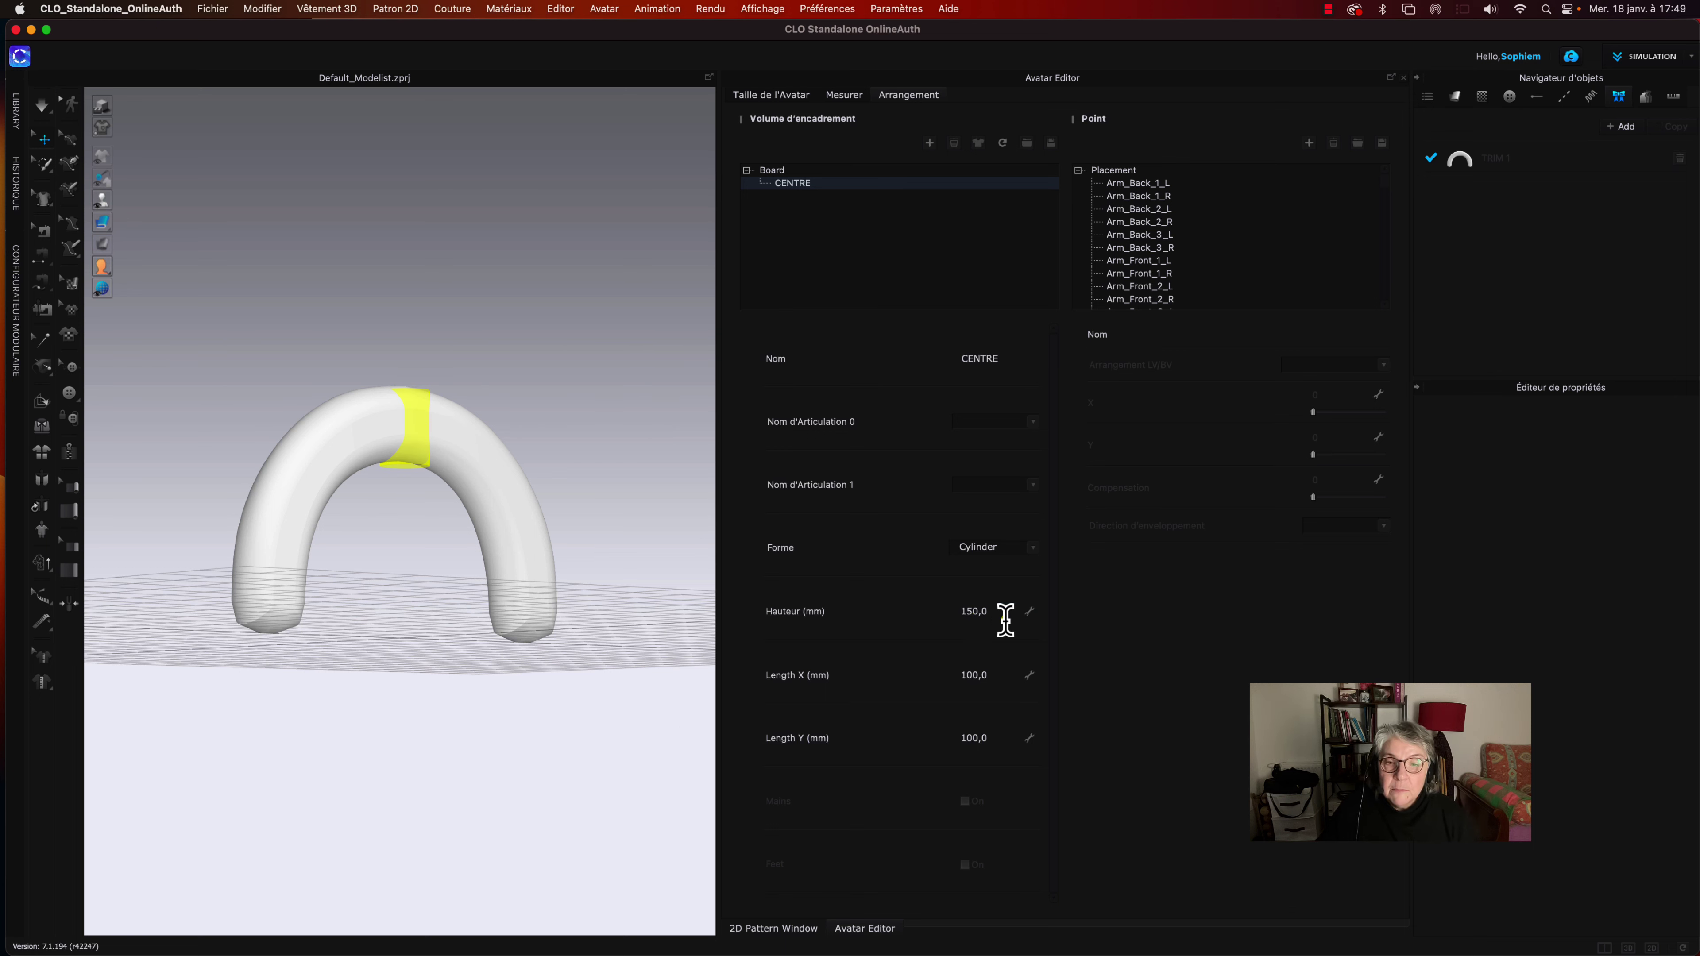
double_click(1004, 614)
type("1")
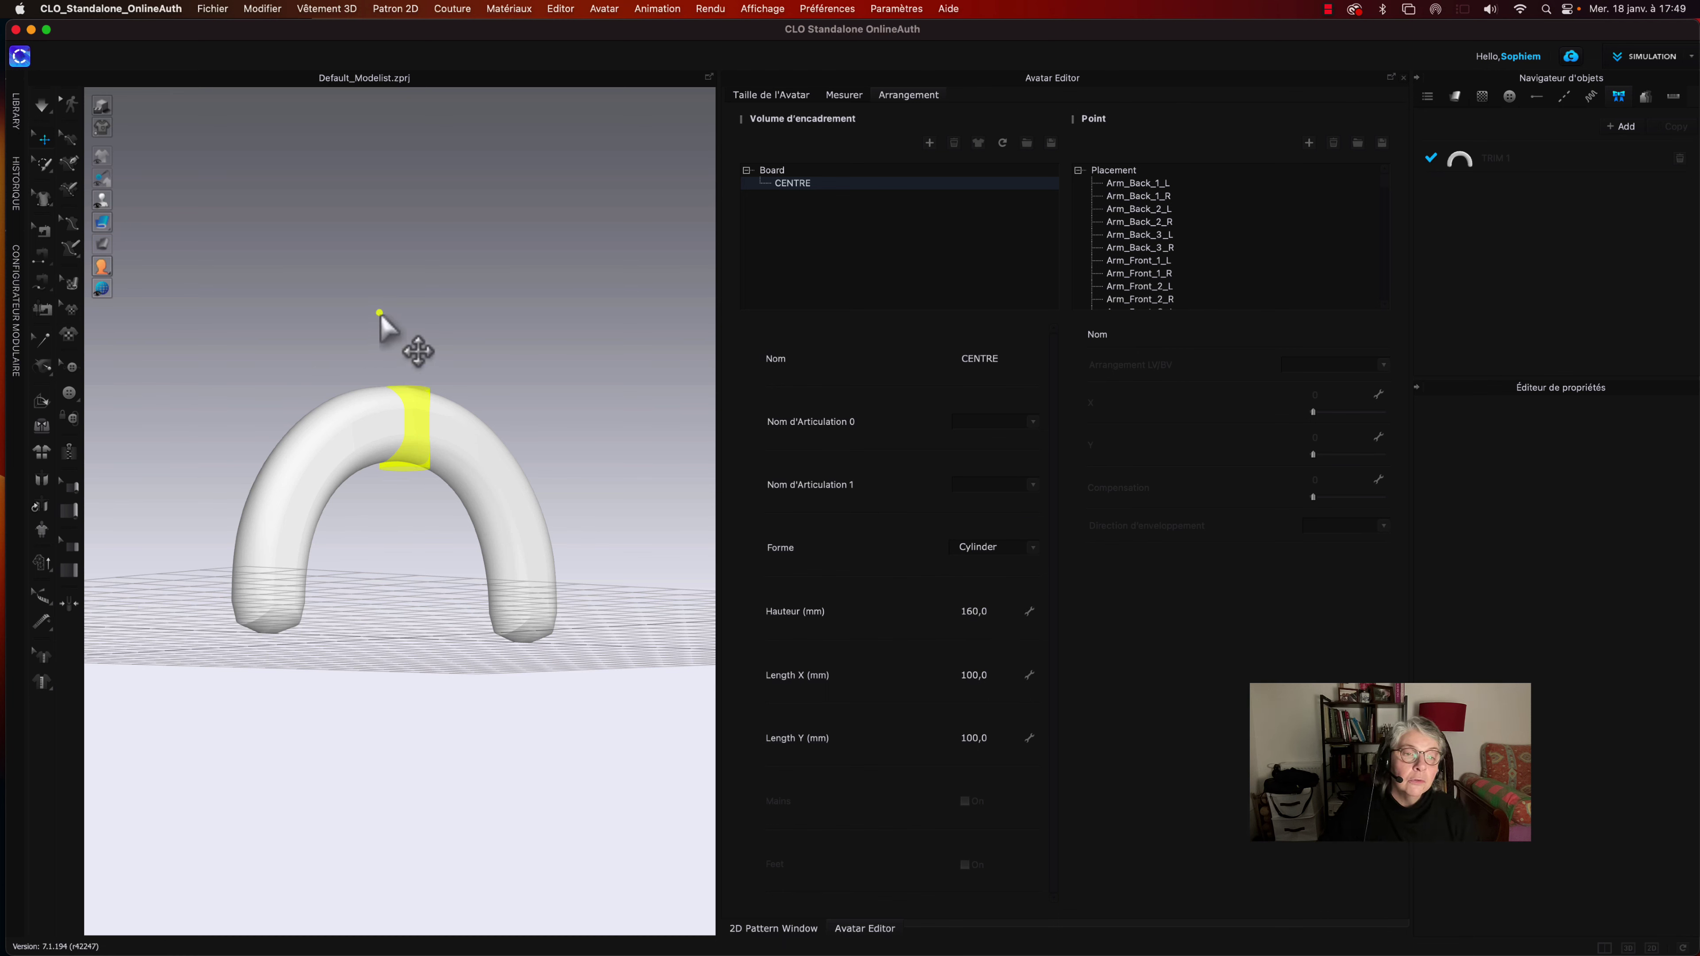
mouse_move(406, 334)
right_mouse_down()
mouse_move(526, 345)
mouse_move(379, 353)
mouse_move(417, 396)
right_mouse_up()
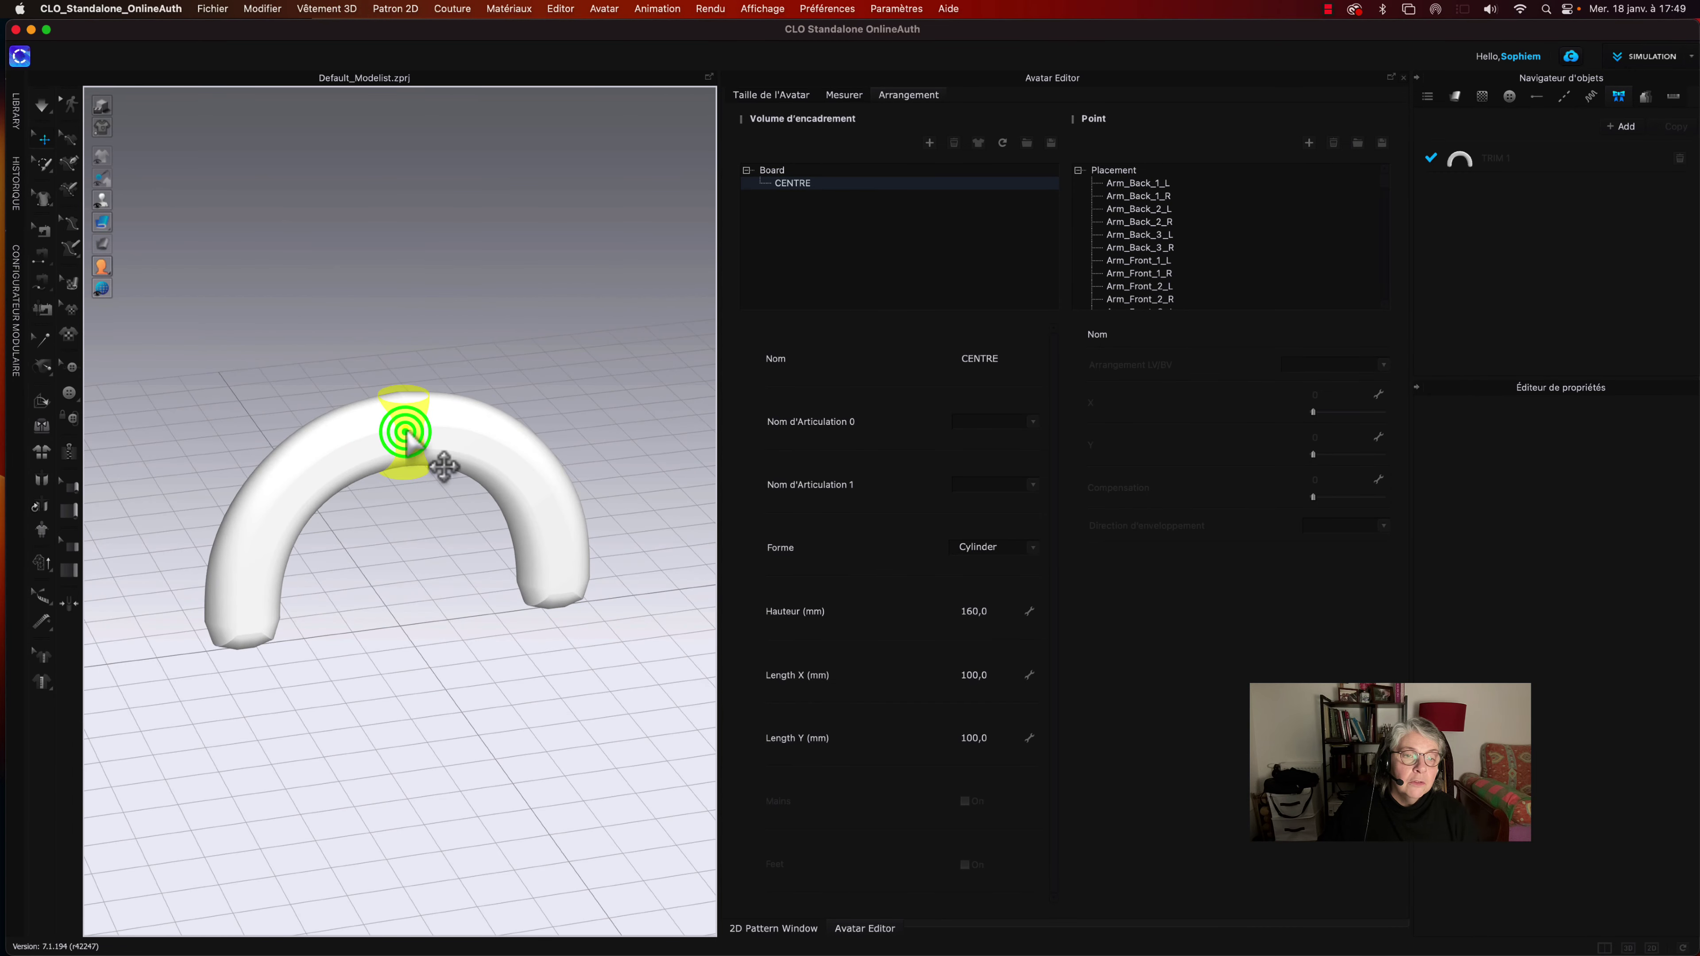
Rotate the CENTRE cylinder to lie sideways across the arch top.
right_click_drag(403, 471, 429, 524)
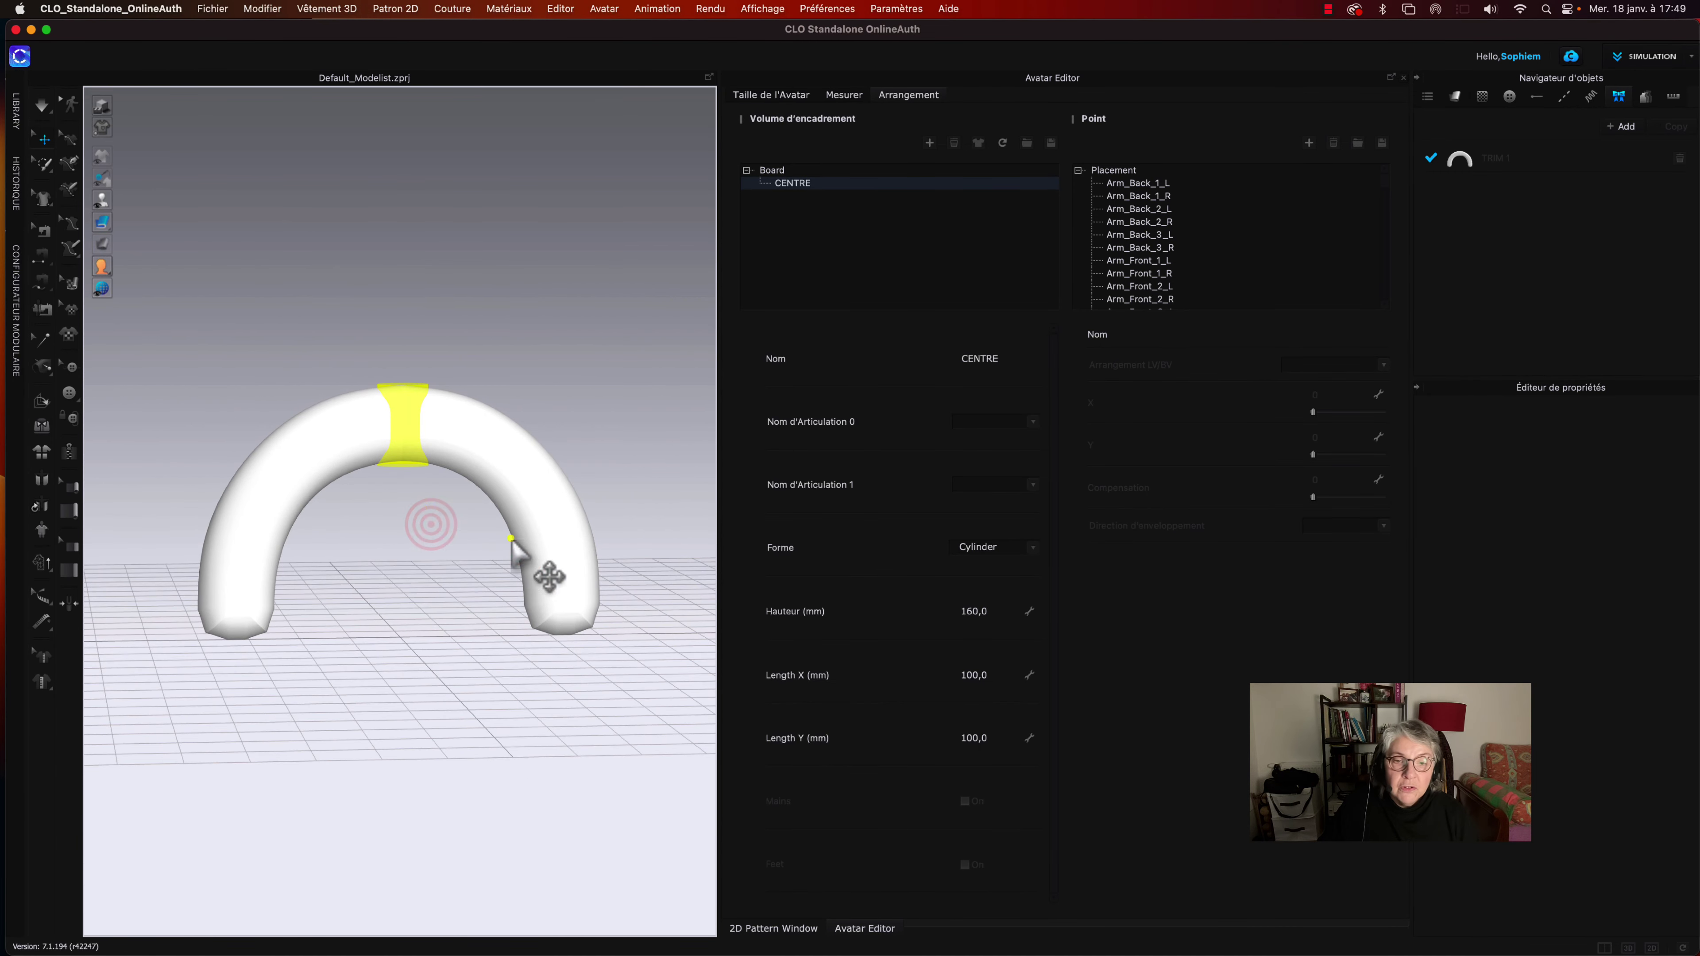
left_click(1000, 679)
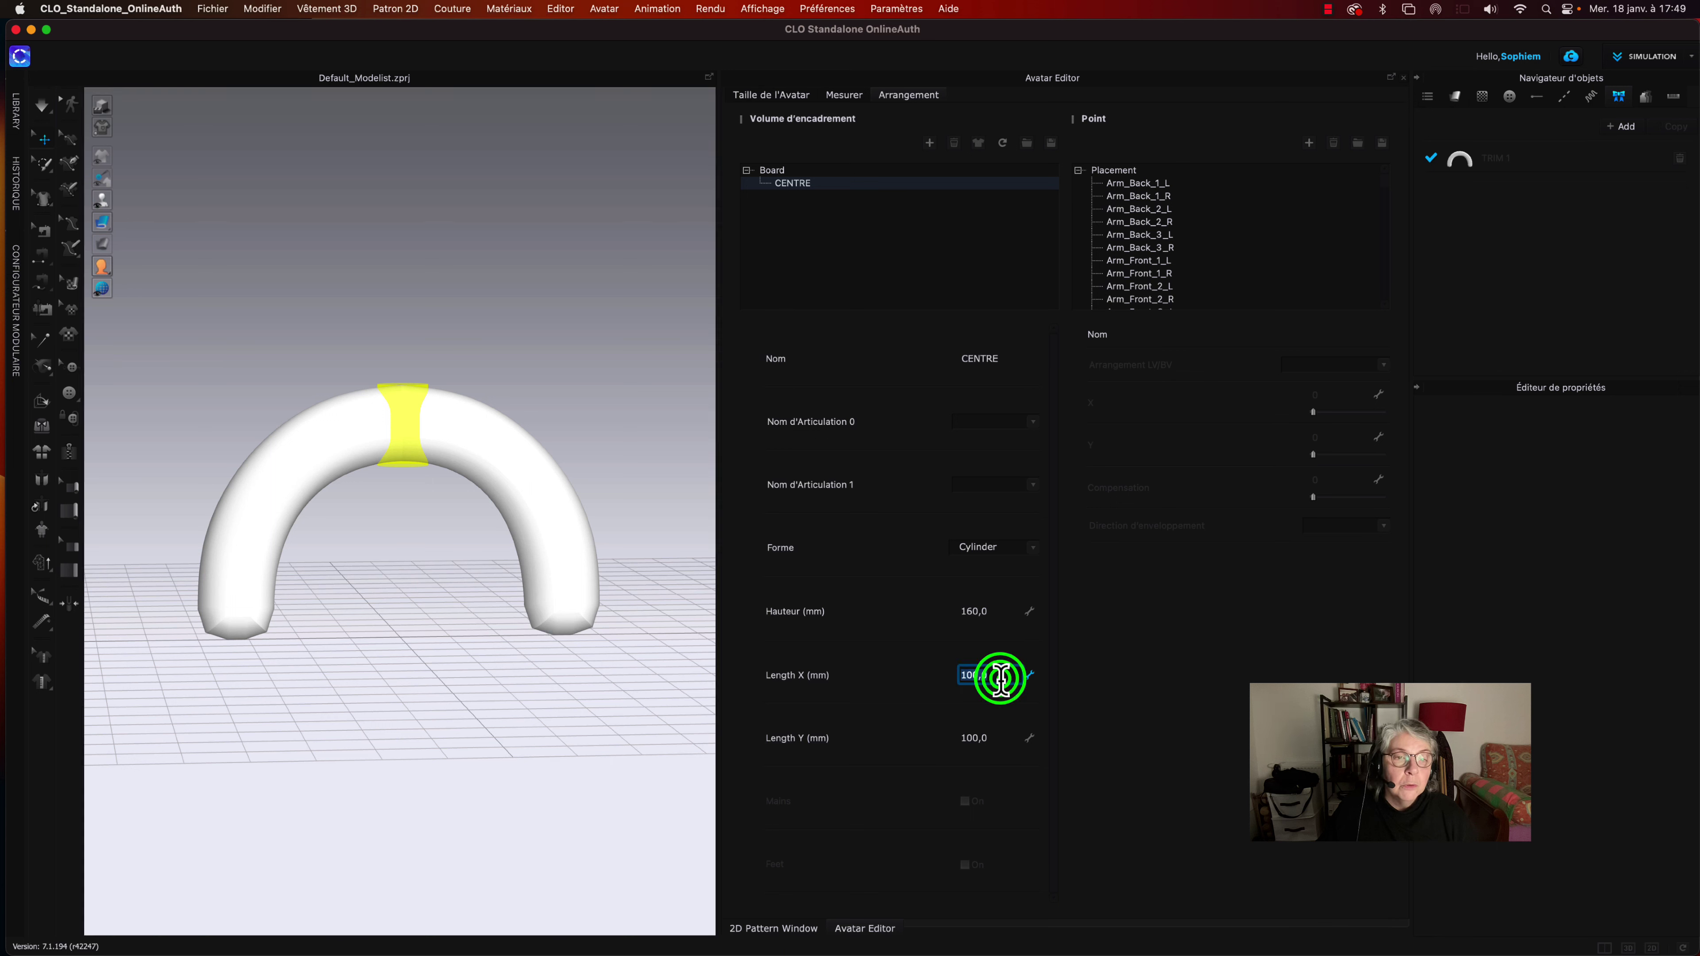
left_click(401, 422)
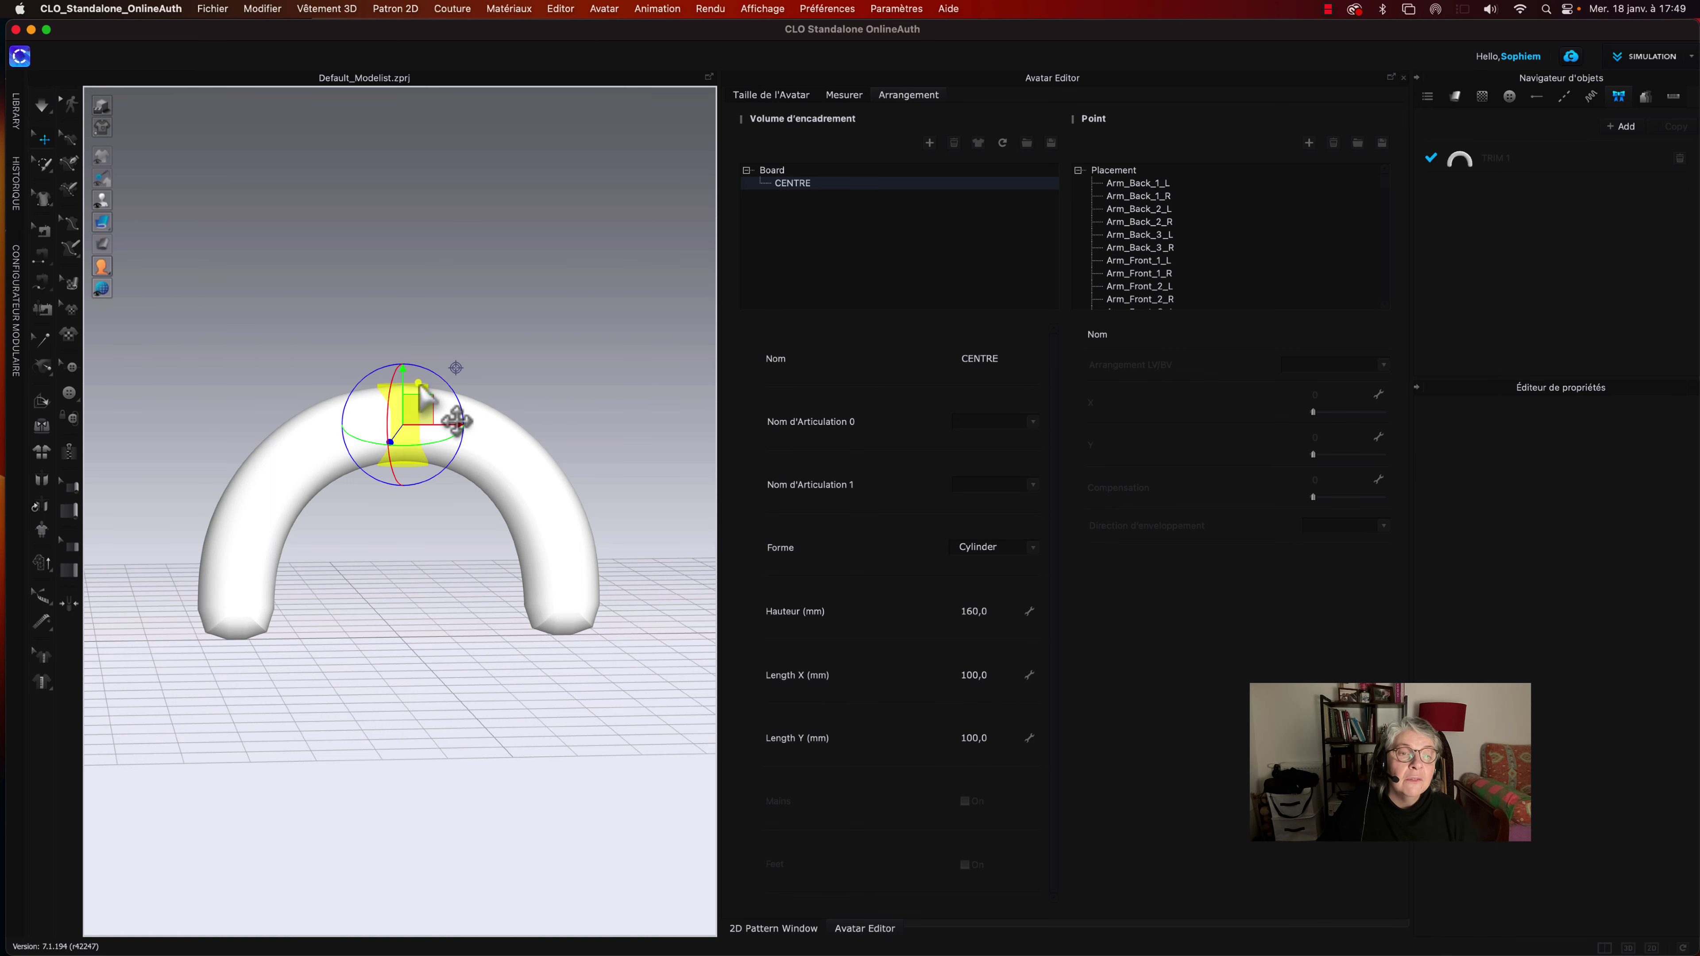
left_click(427, 371)
left_click_drag(426, 370, 332, 398)
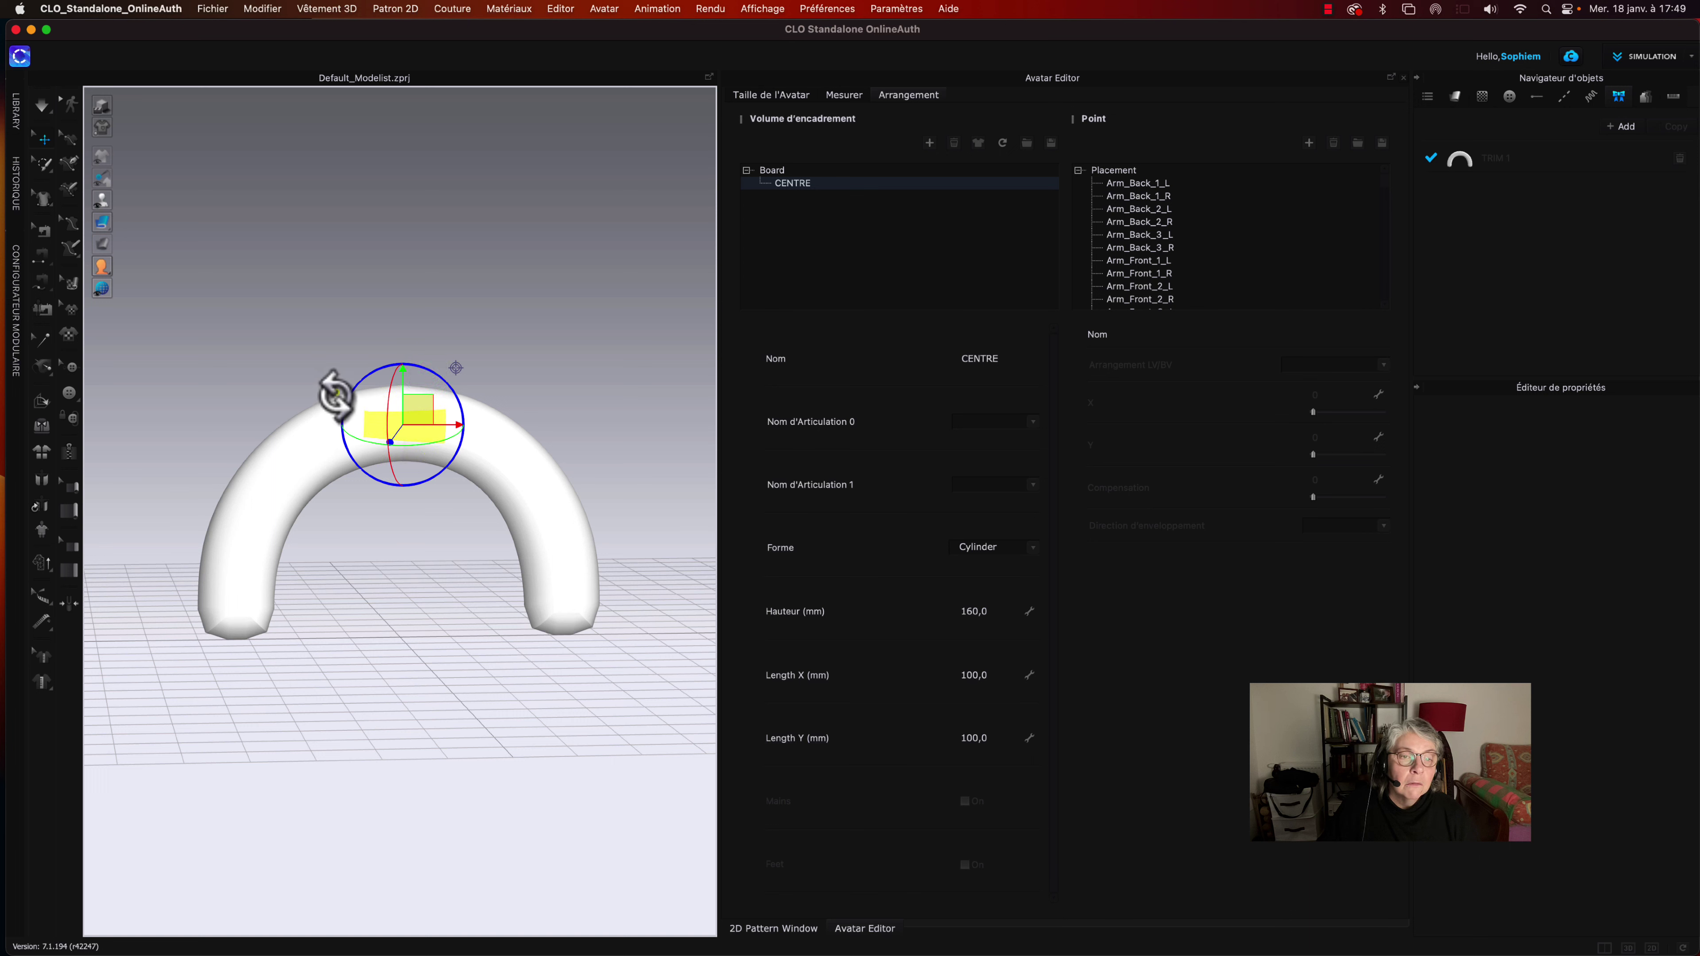
Set CENTRE's Length X and Hauteur to 200 mm.
double_click(997, 675)
type("200")
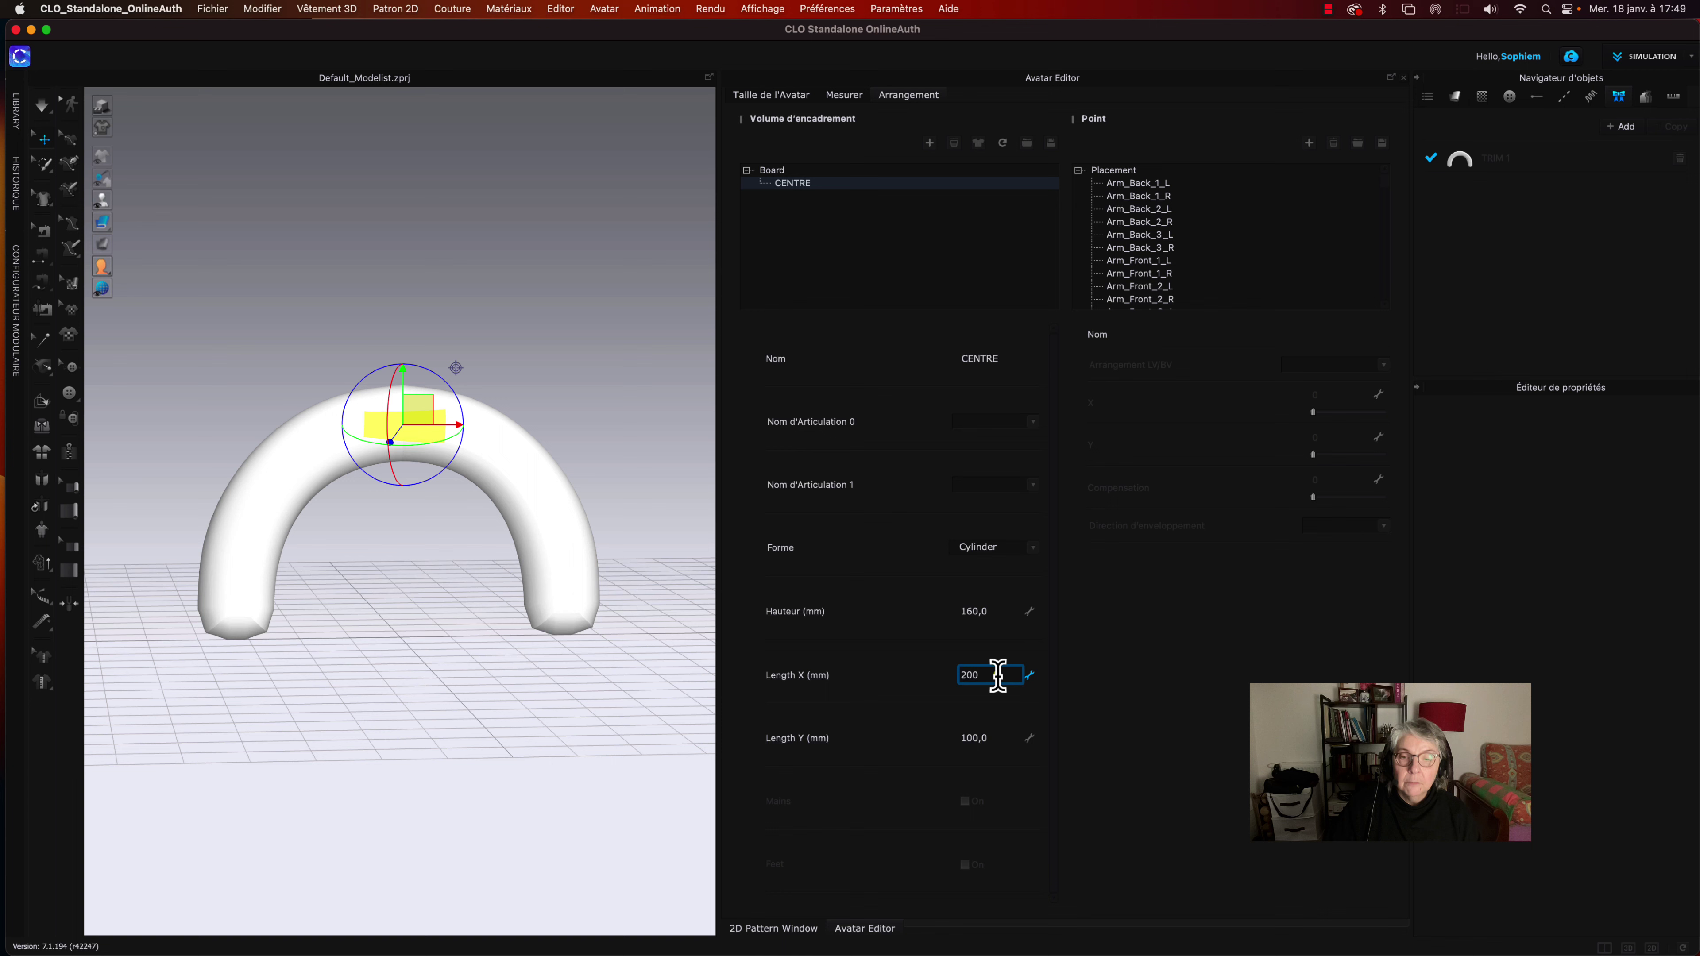
key("Return")
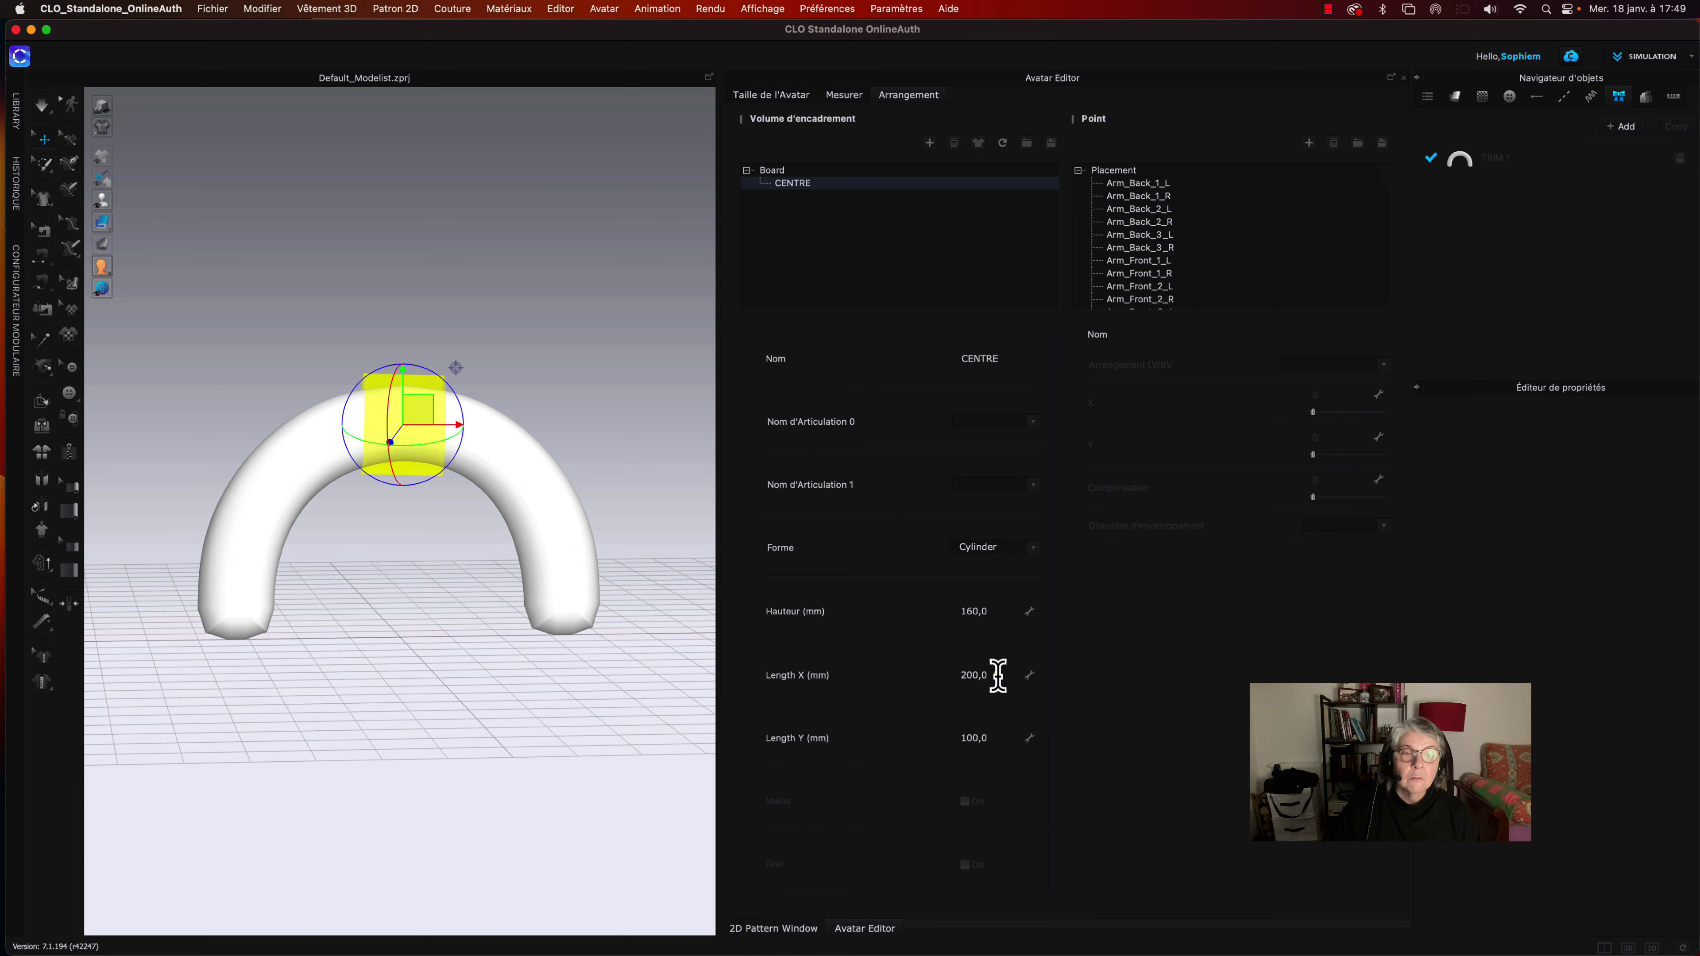
mouse_move(436, 361)
right_mouse_down()
mouse_move(445, 327)
mouse_move(493, 334)
right_mouse_up()
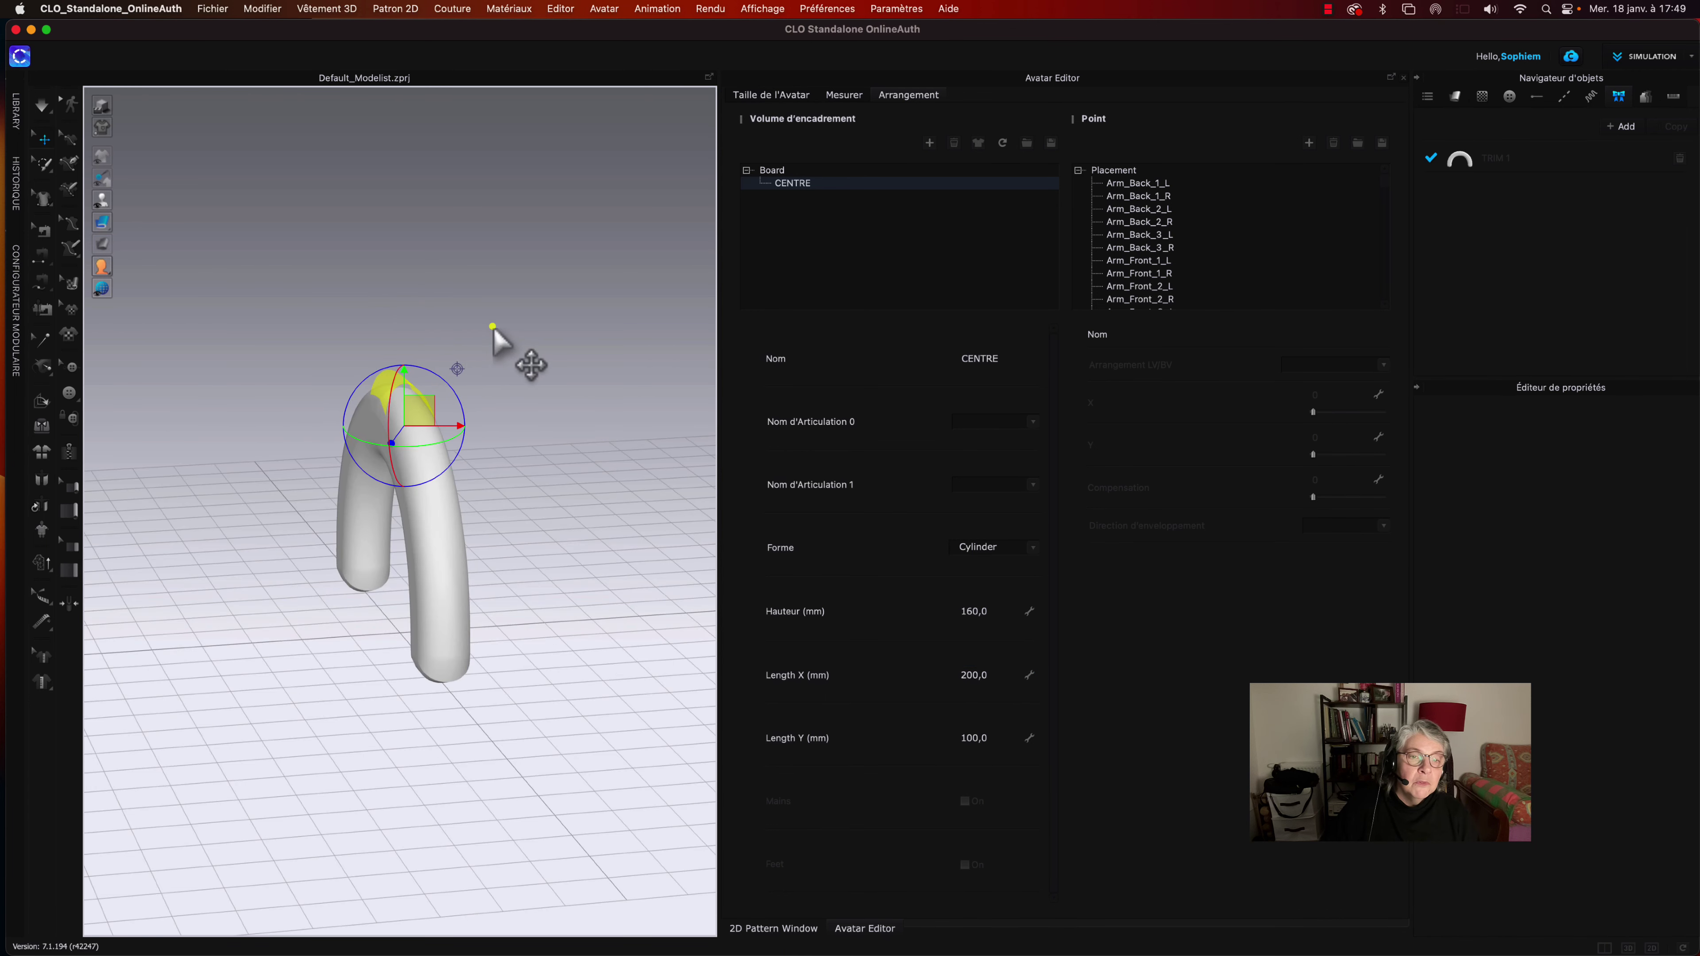
double_click(997, 612)
type("200")
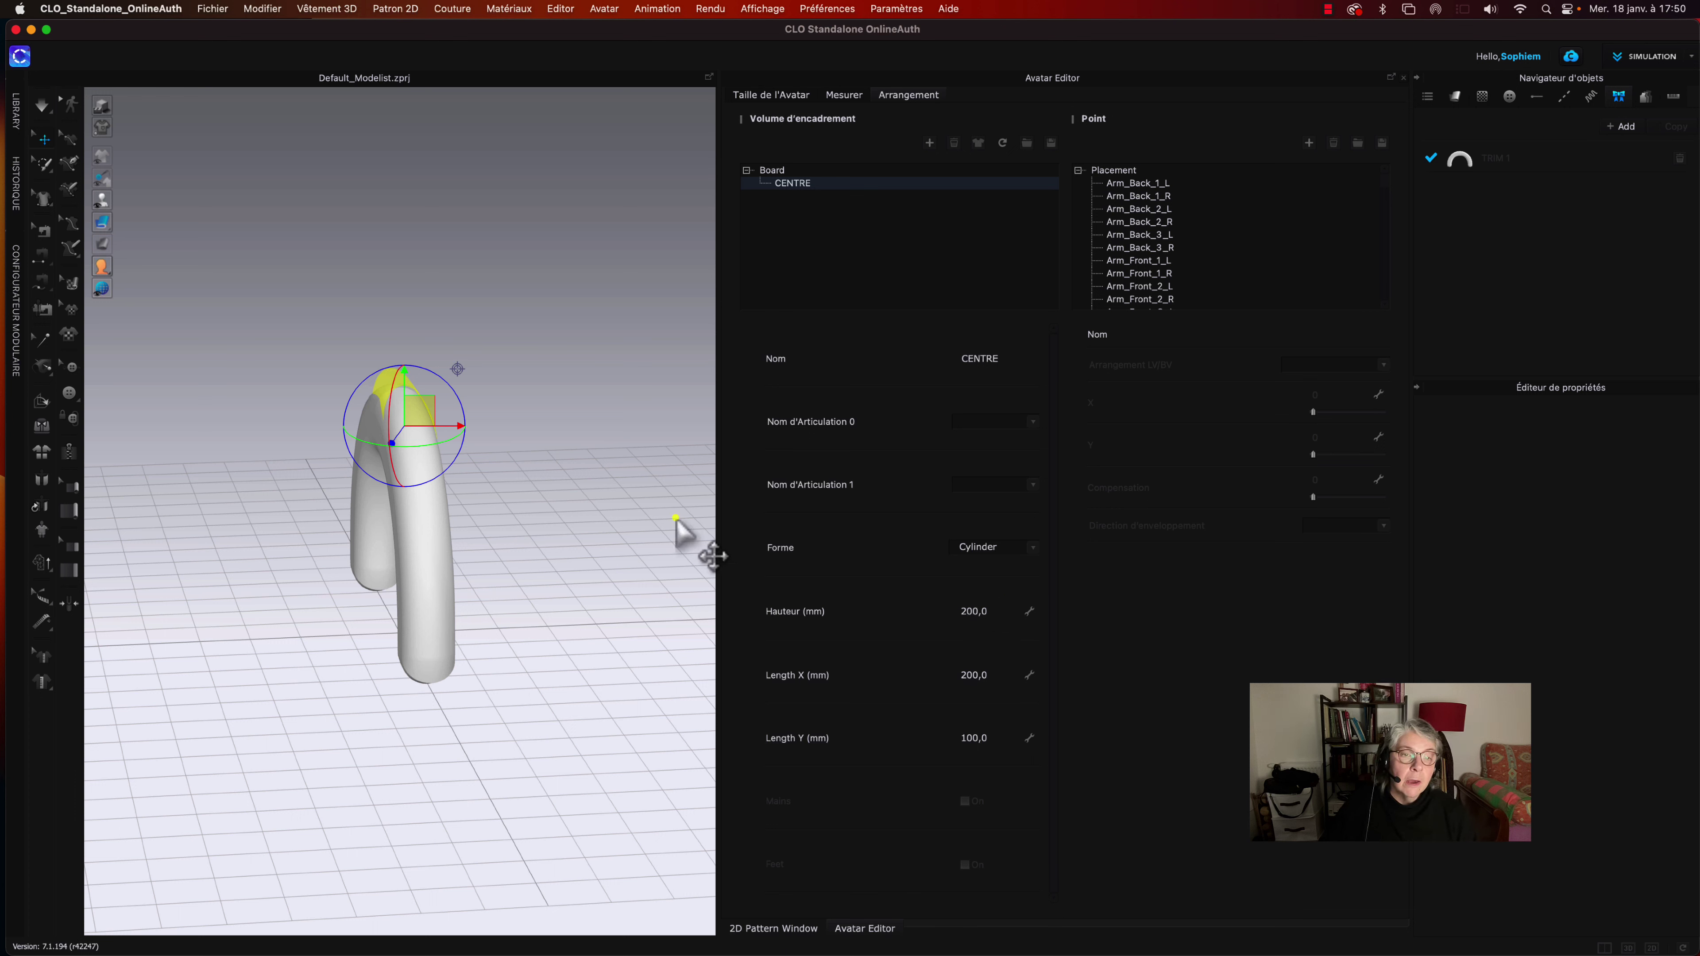
left_click(534, 418)
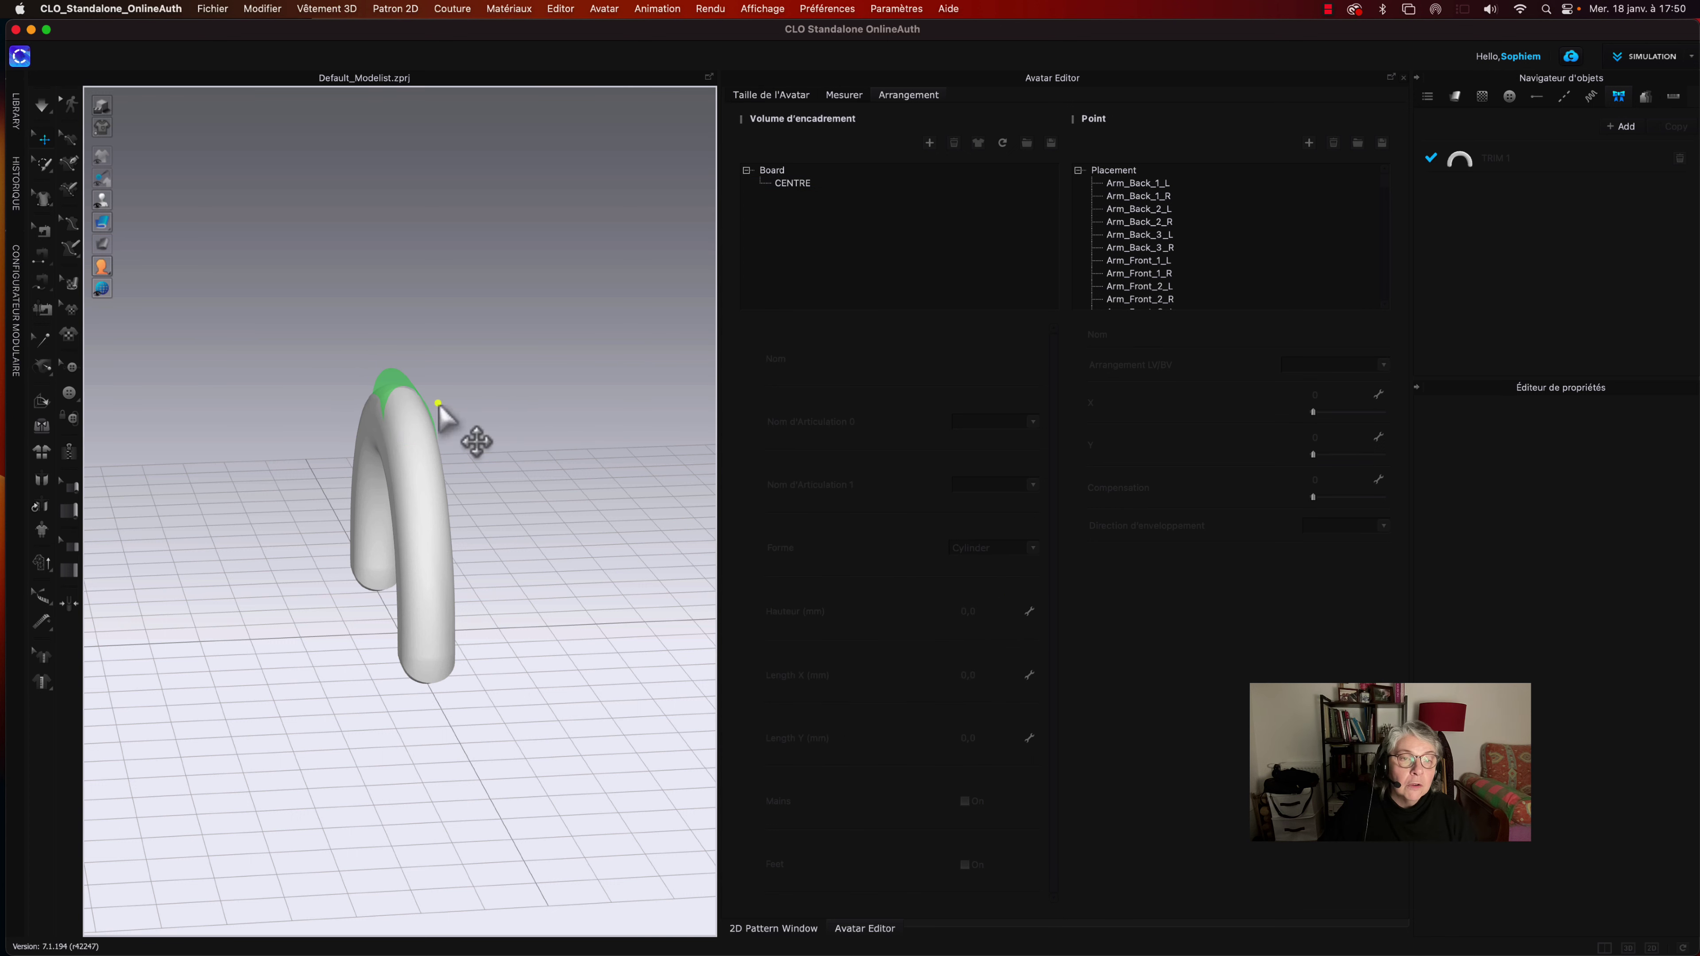
left_click(406, 380)
Set CENTRE's height to 280 mm and Length X to 290 mm.
double_click(999, 609)
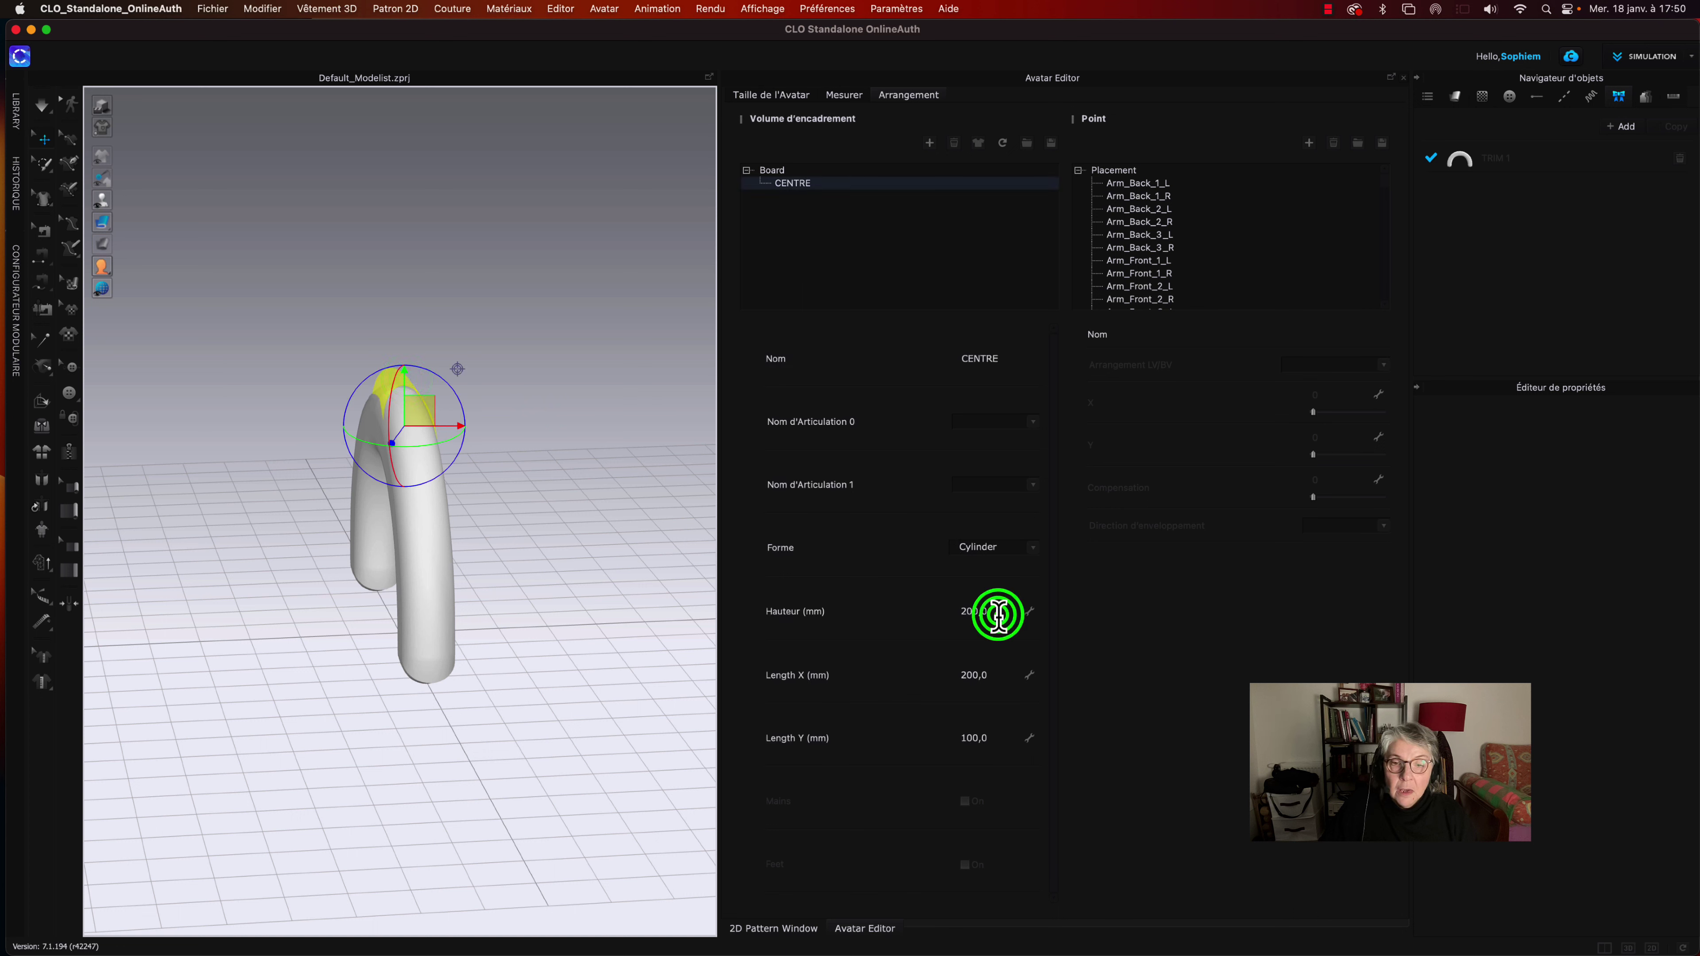
type("2")
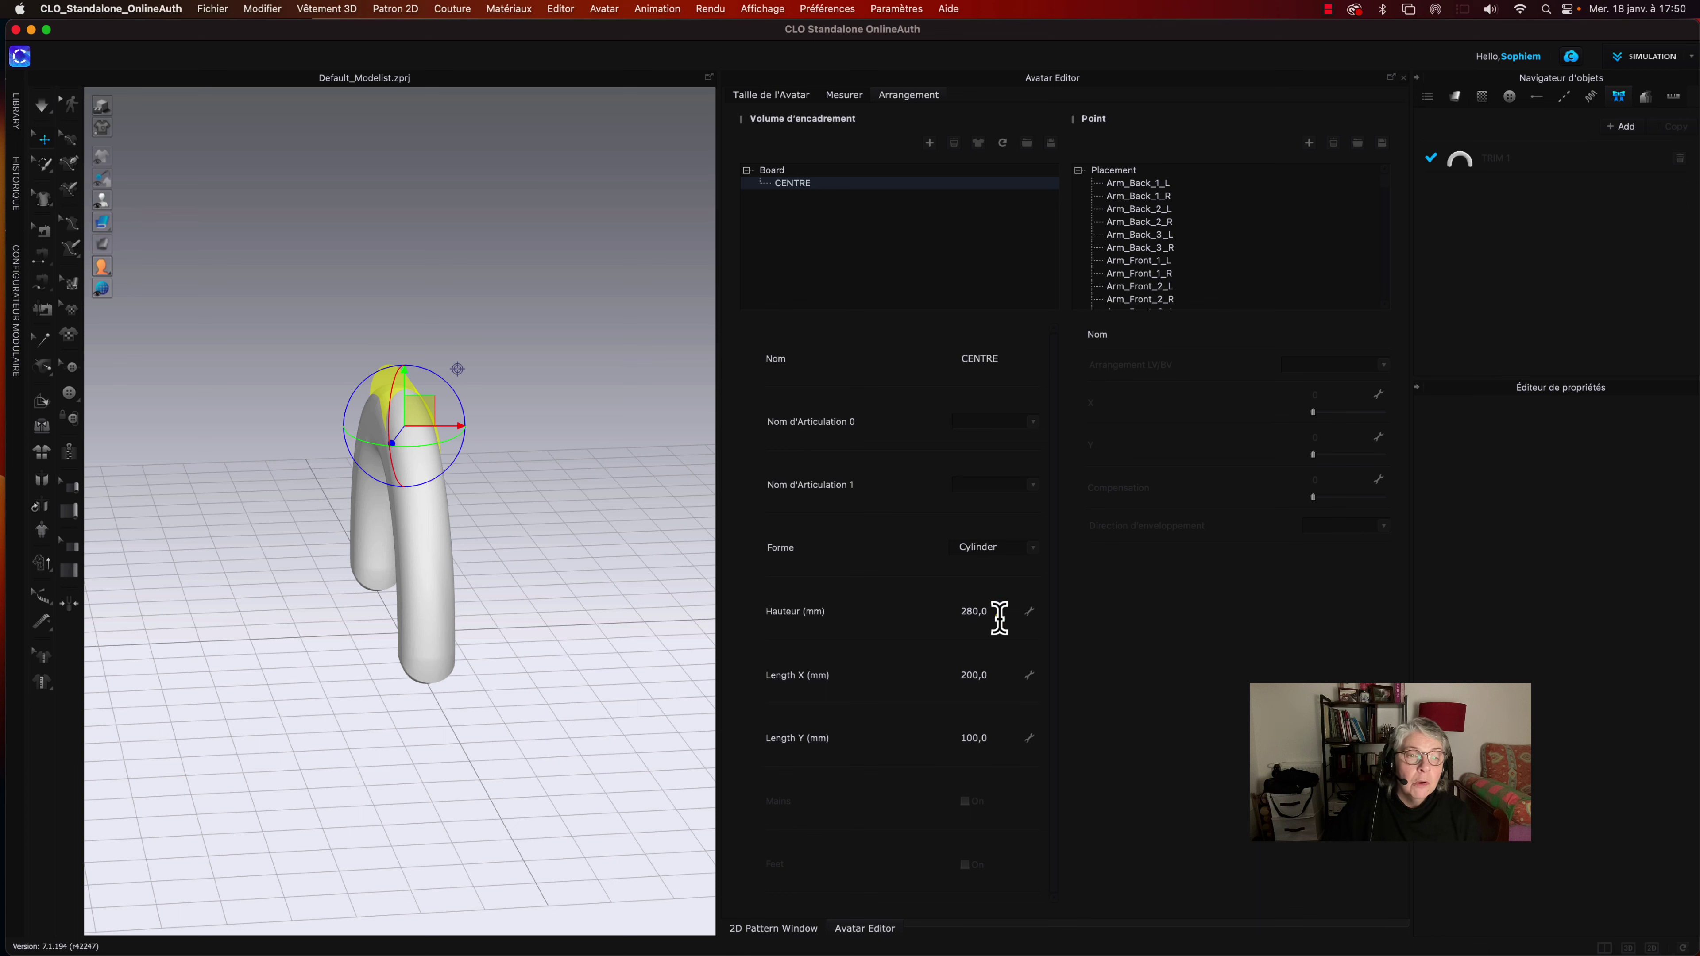
left_click(522, 433)
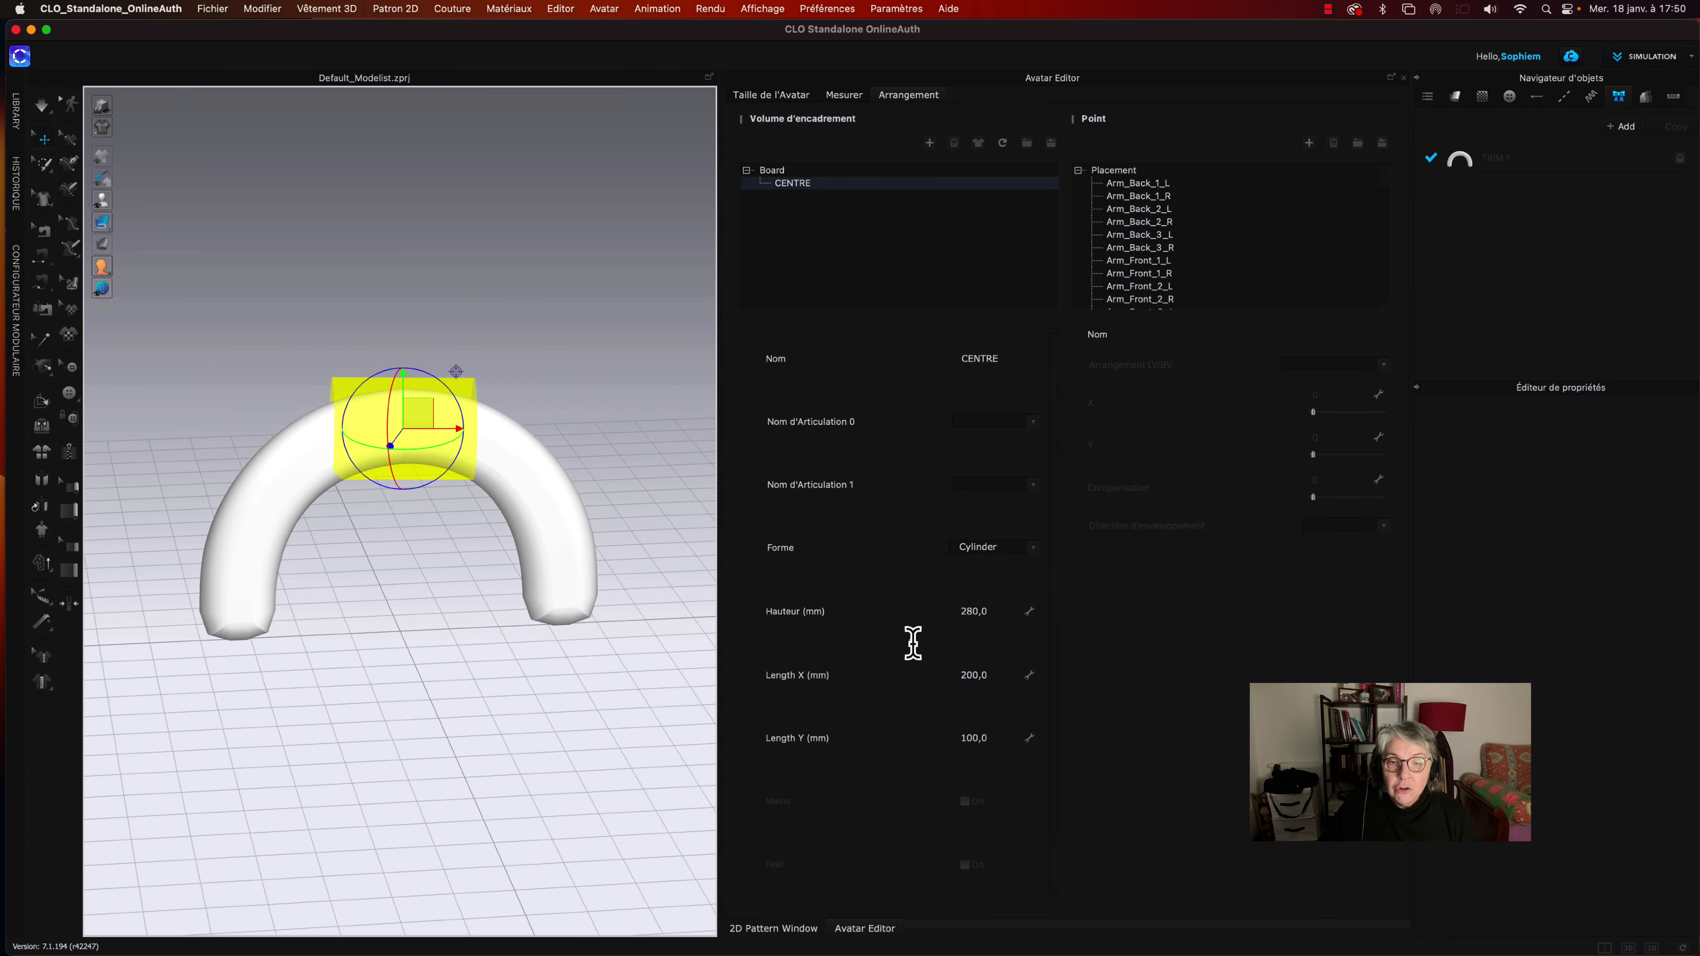
left_click(996, 675)
type("290")
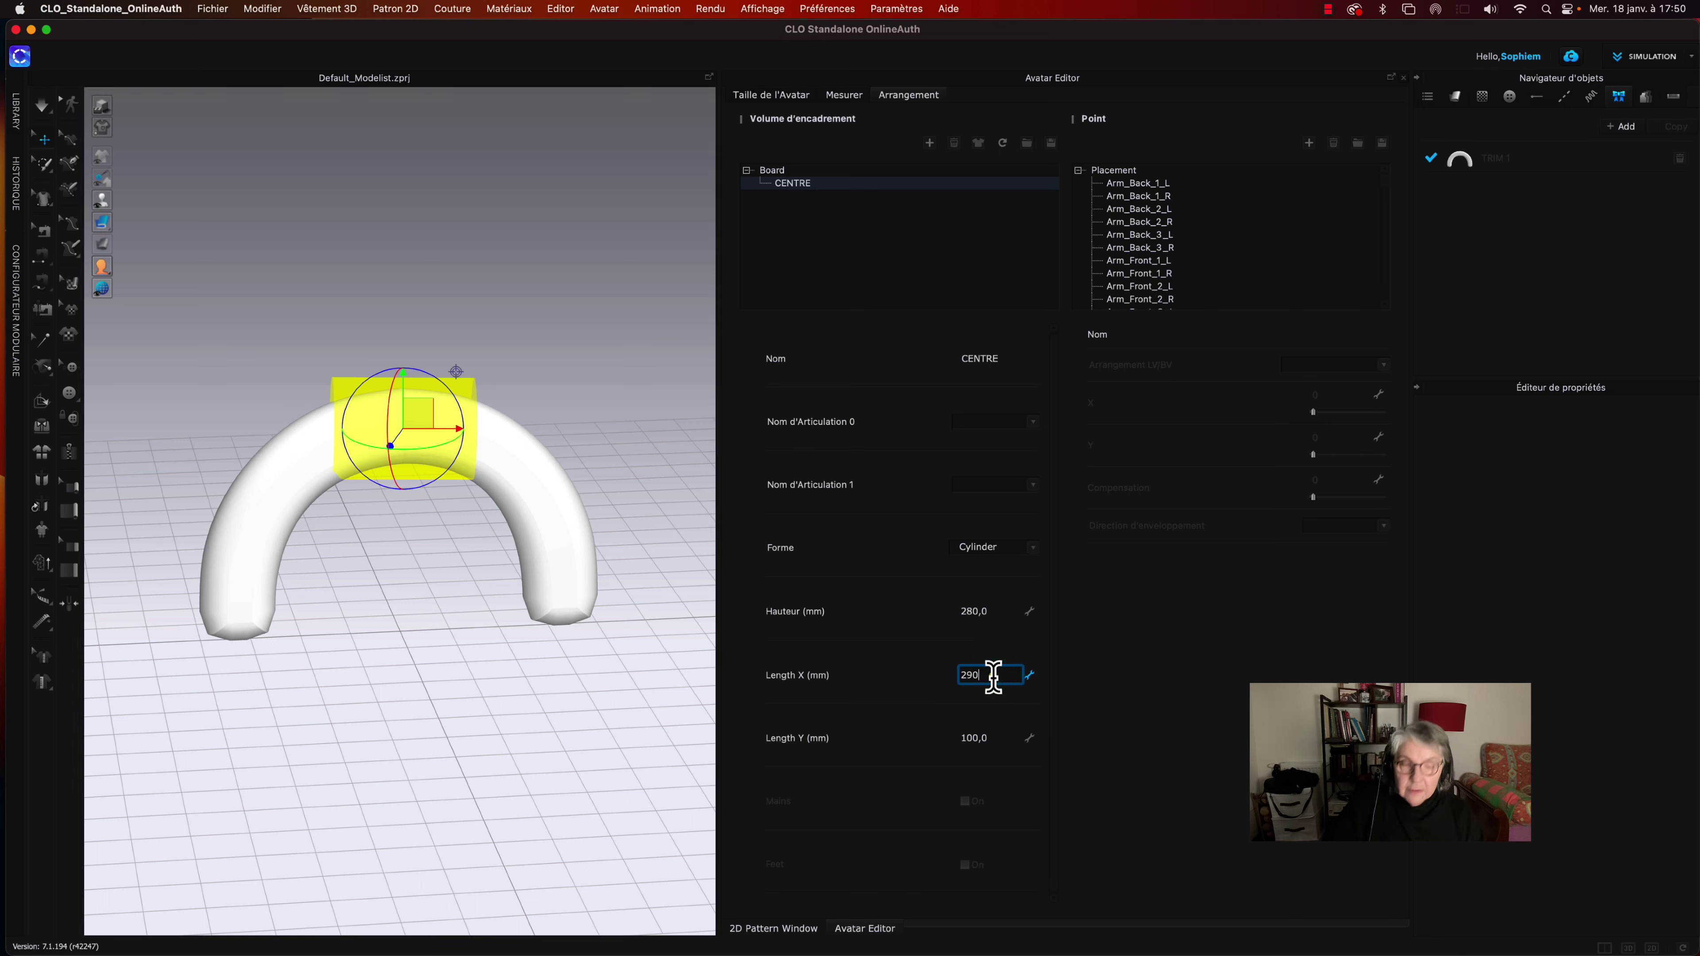
key("Return")
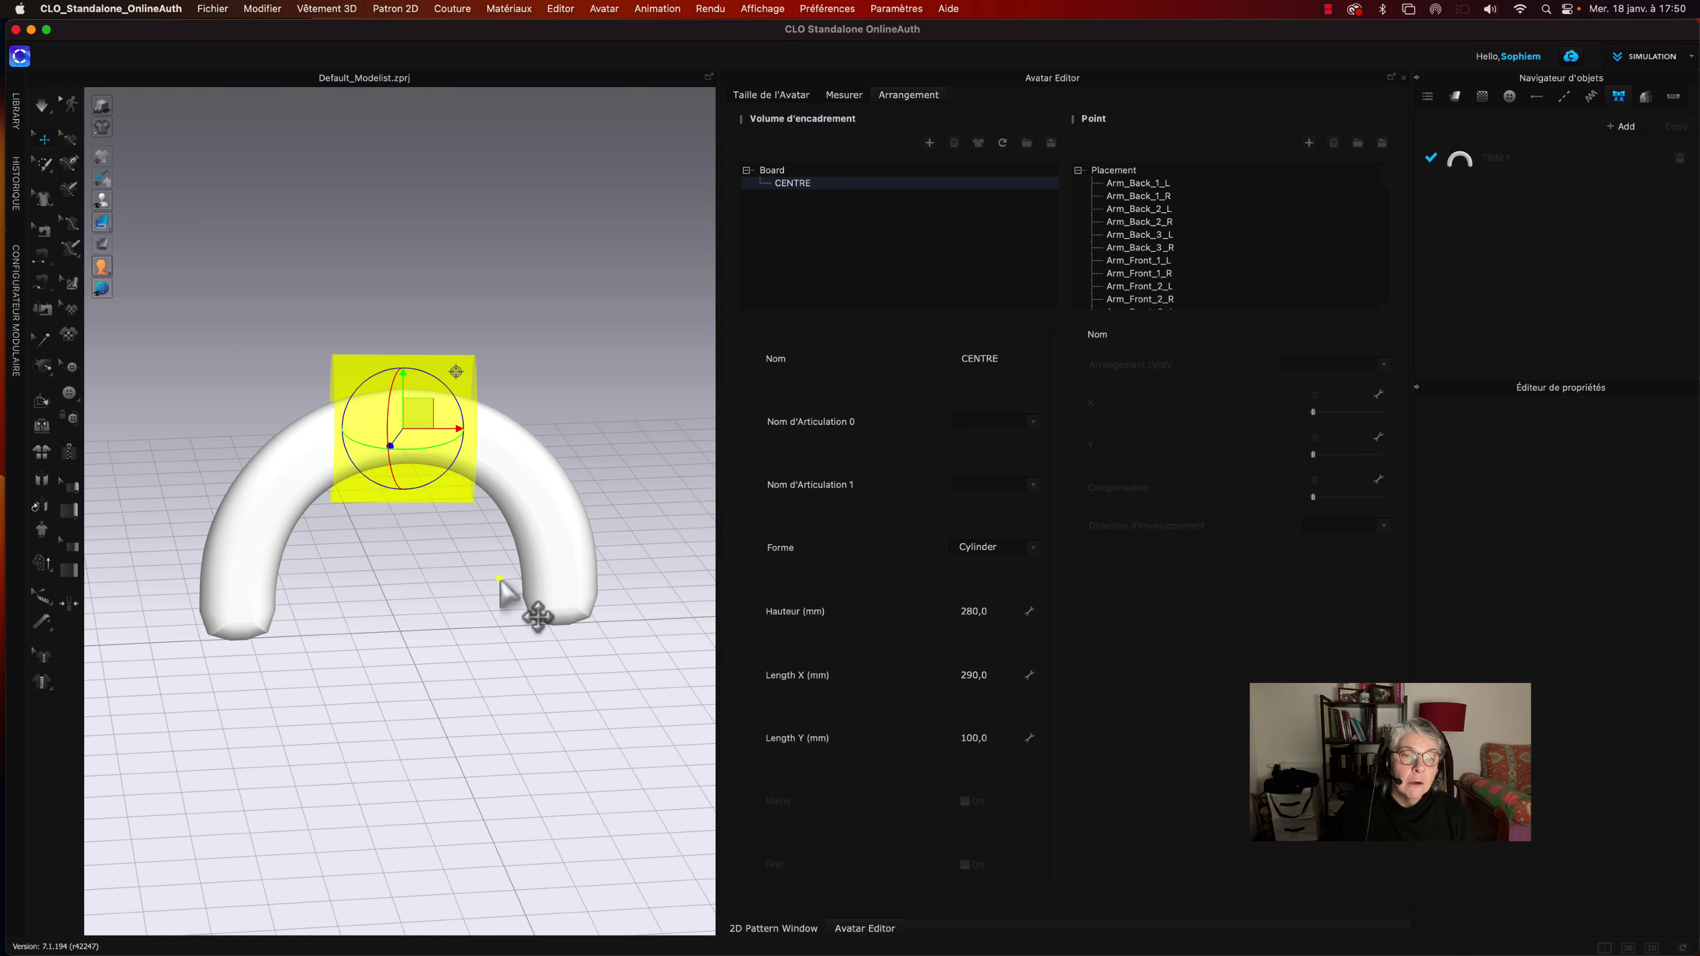
mouse_move(531, 608)
right_mouse_down()
mouse_move(455, 615)
mouse_move(505, 636)
mouse_move(504, 606)
right_mouse_up()
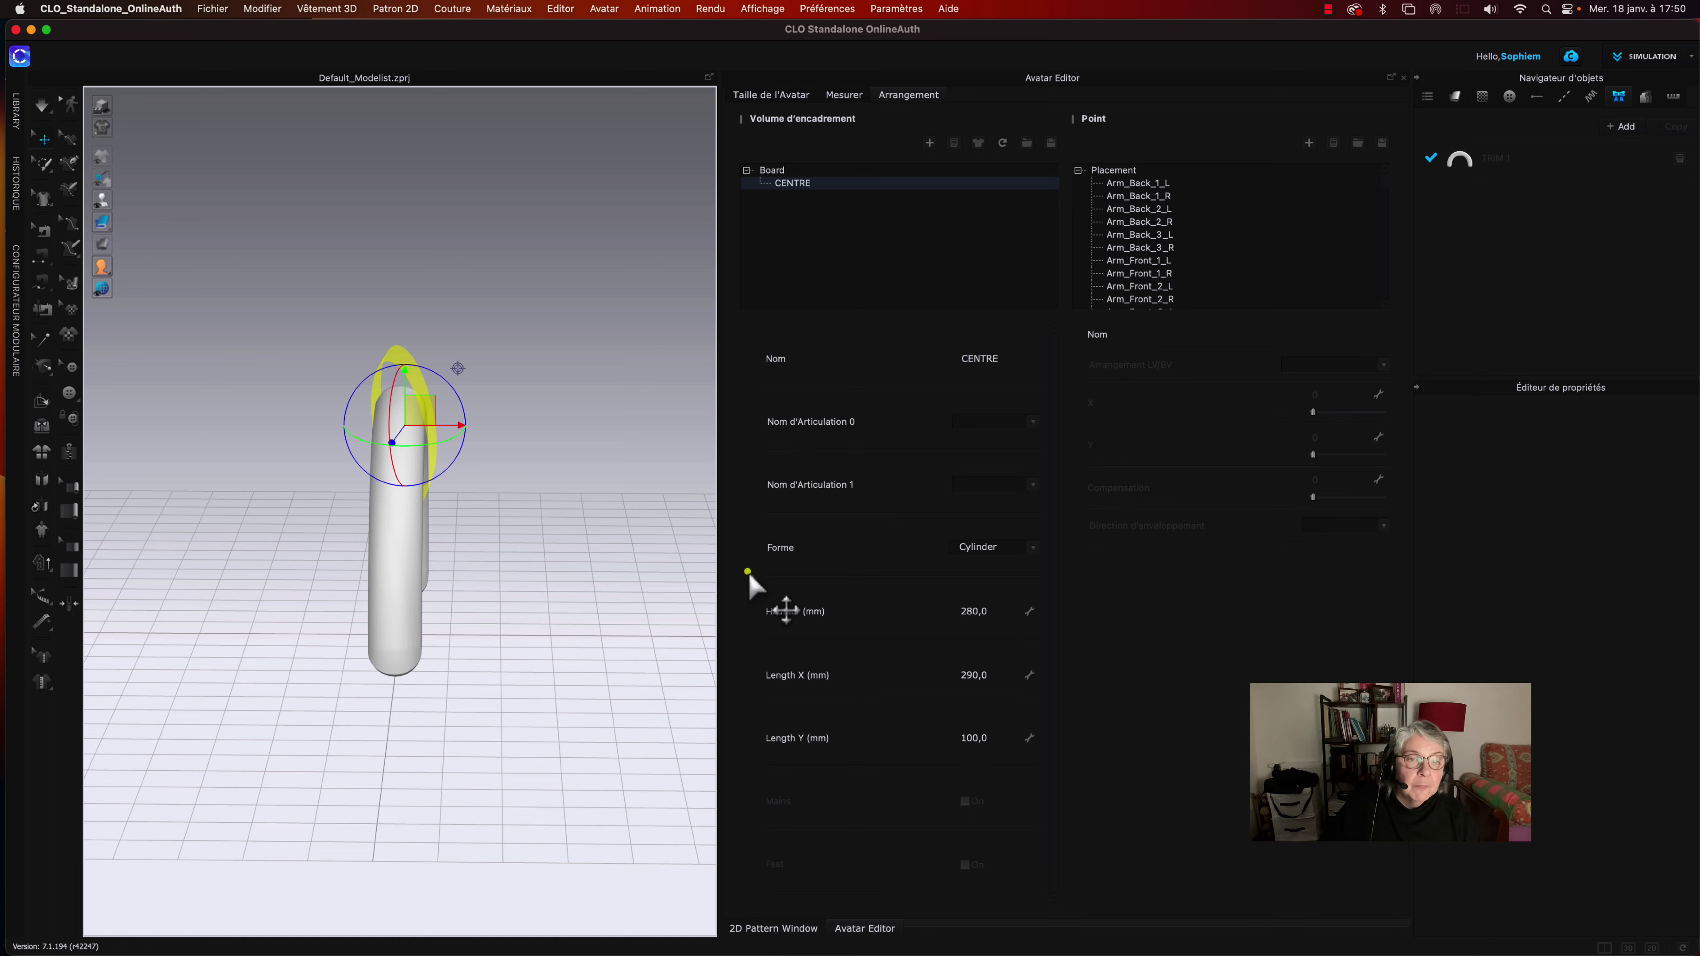
right_click_drag(513, 391, 322, 415)
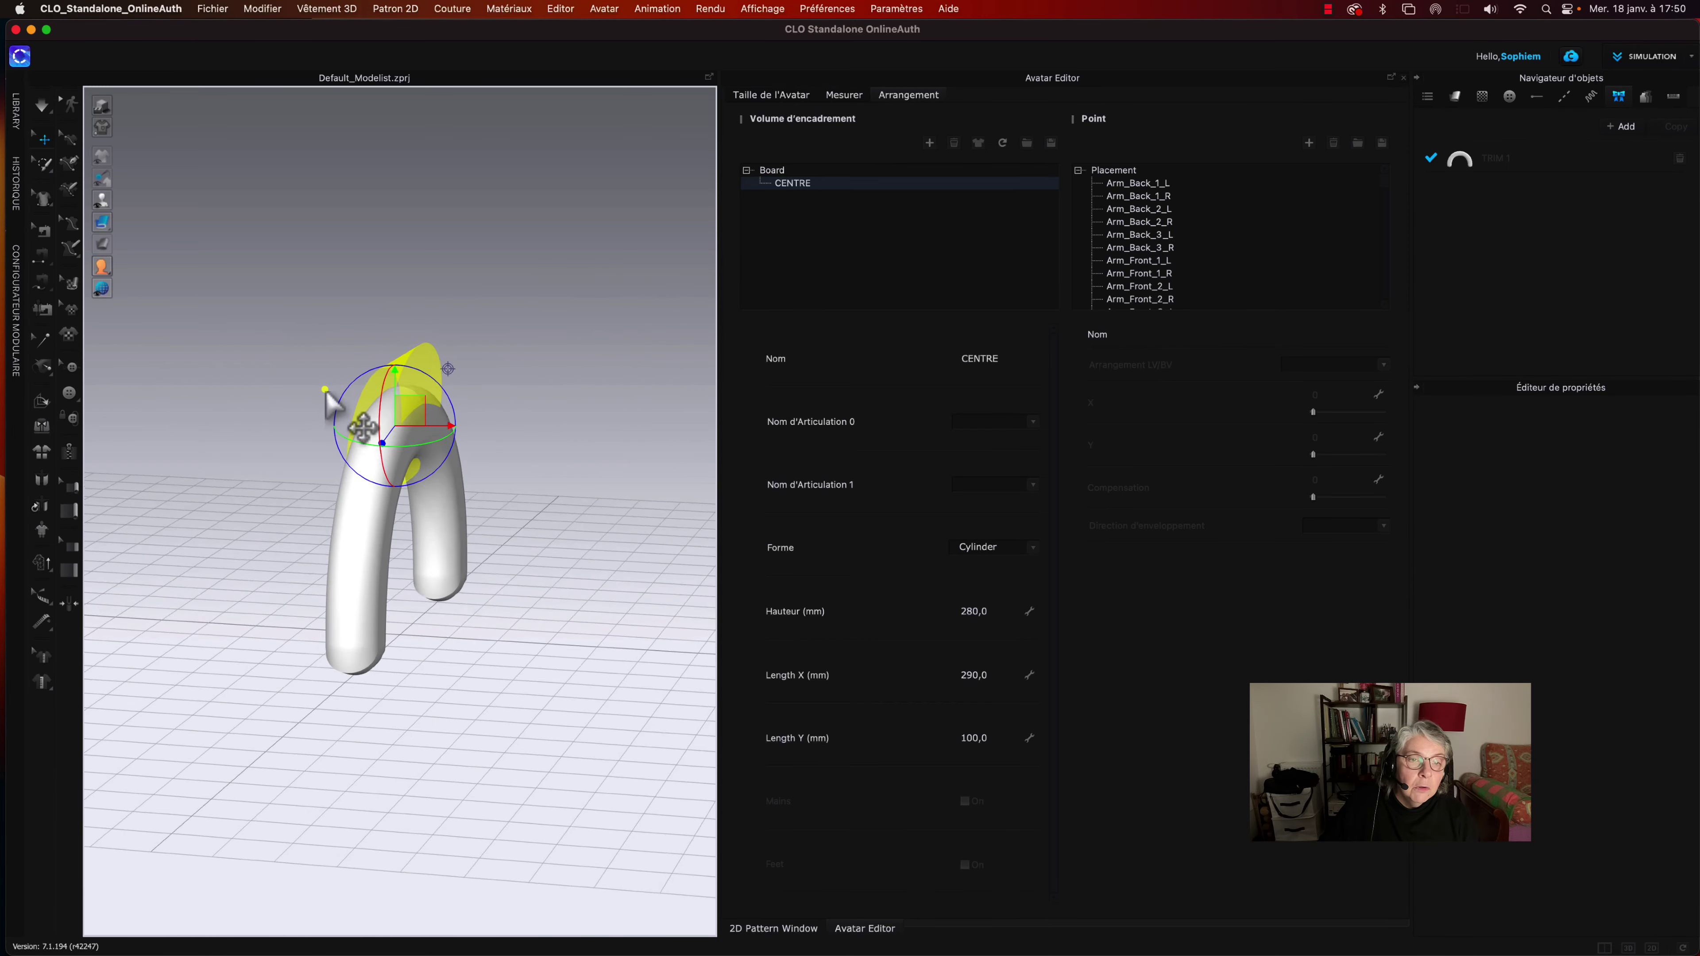
Set CENTRE's Length Y to 200 mm and reduce Length X to 160 mm.
left_click(1000, 740)
type("200")
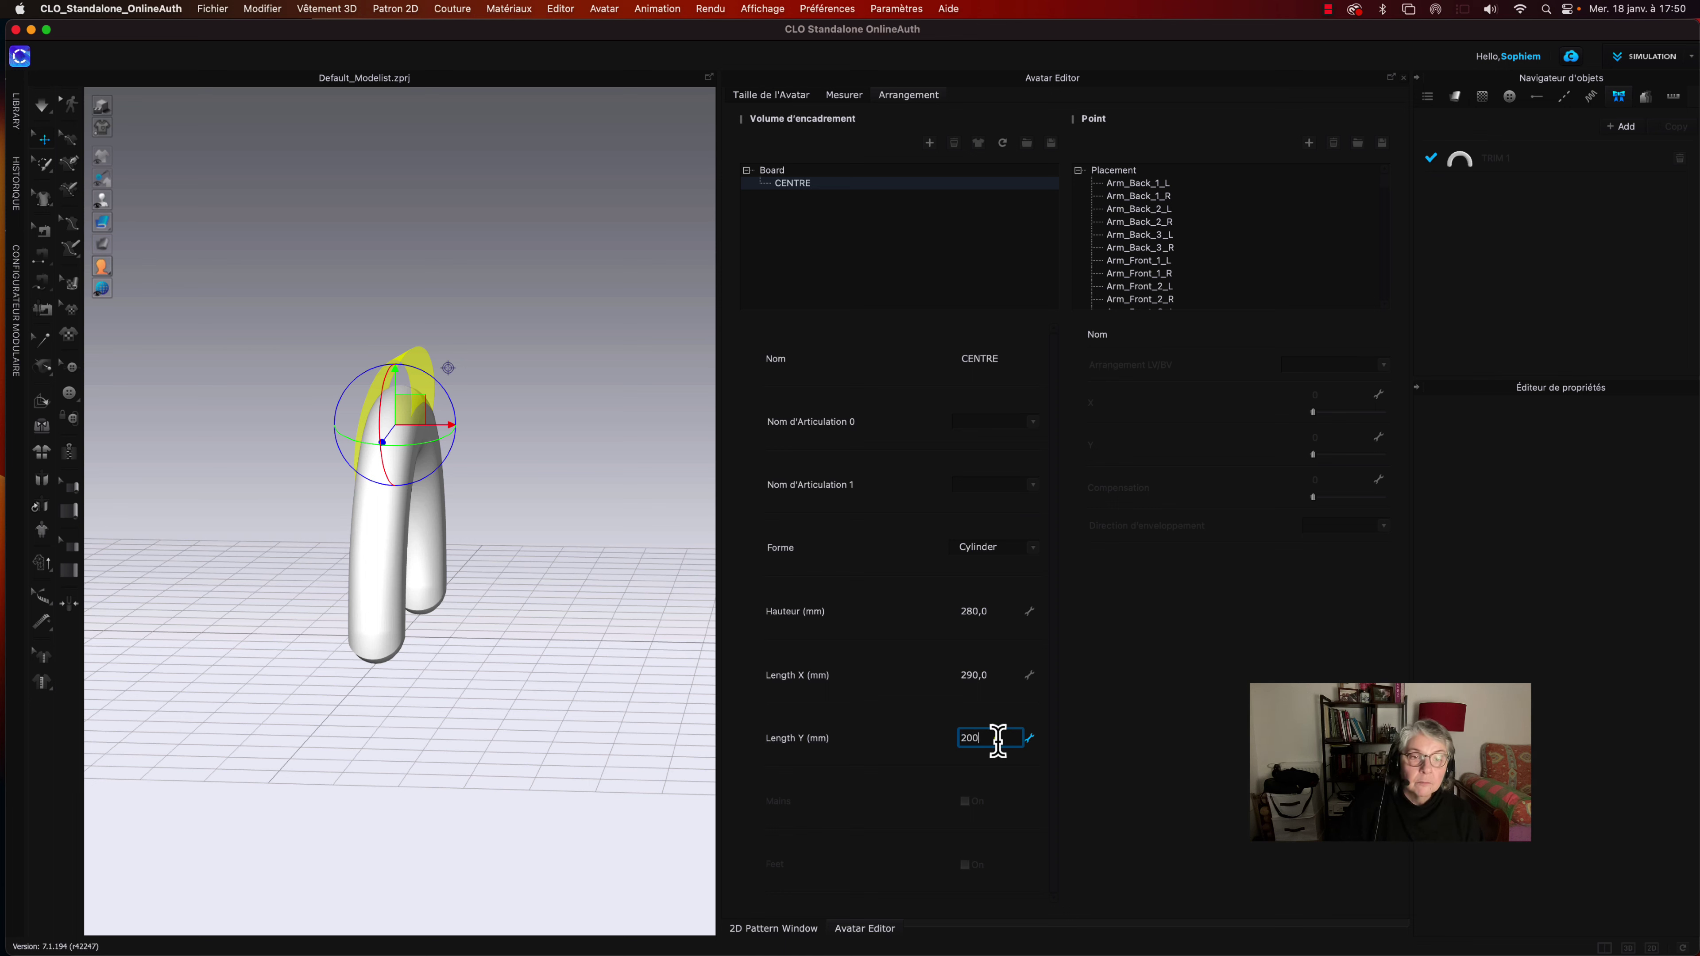
key("Return")
mouse_move(577, 429)
right_mouse_down()
mouse_move(659, 455)
mouse_move(759, 444)
right_mouse_up()
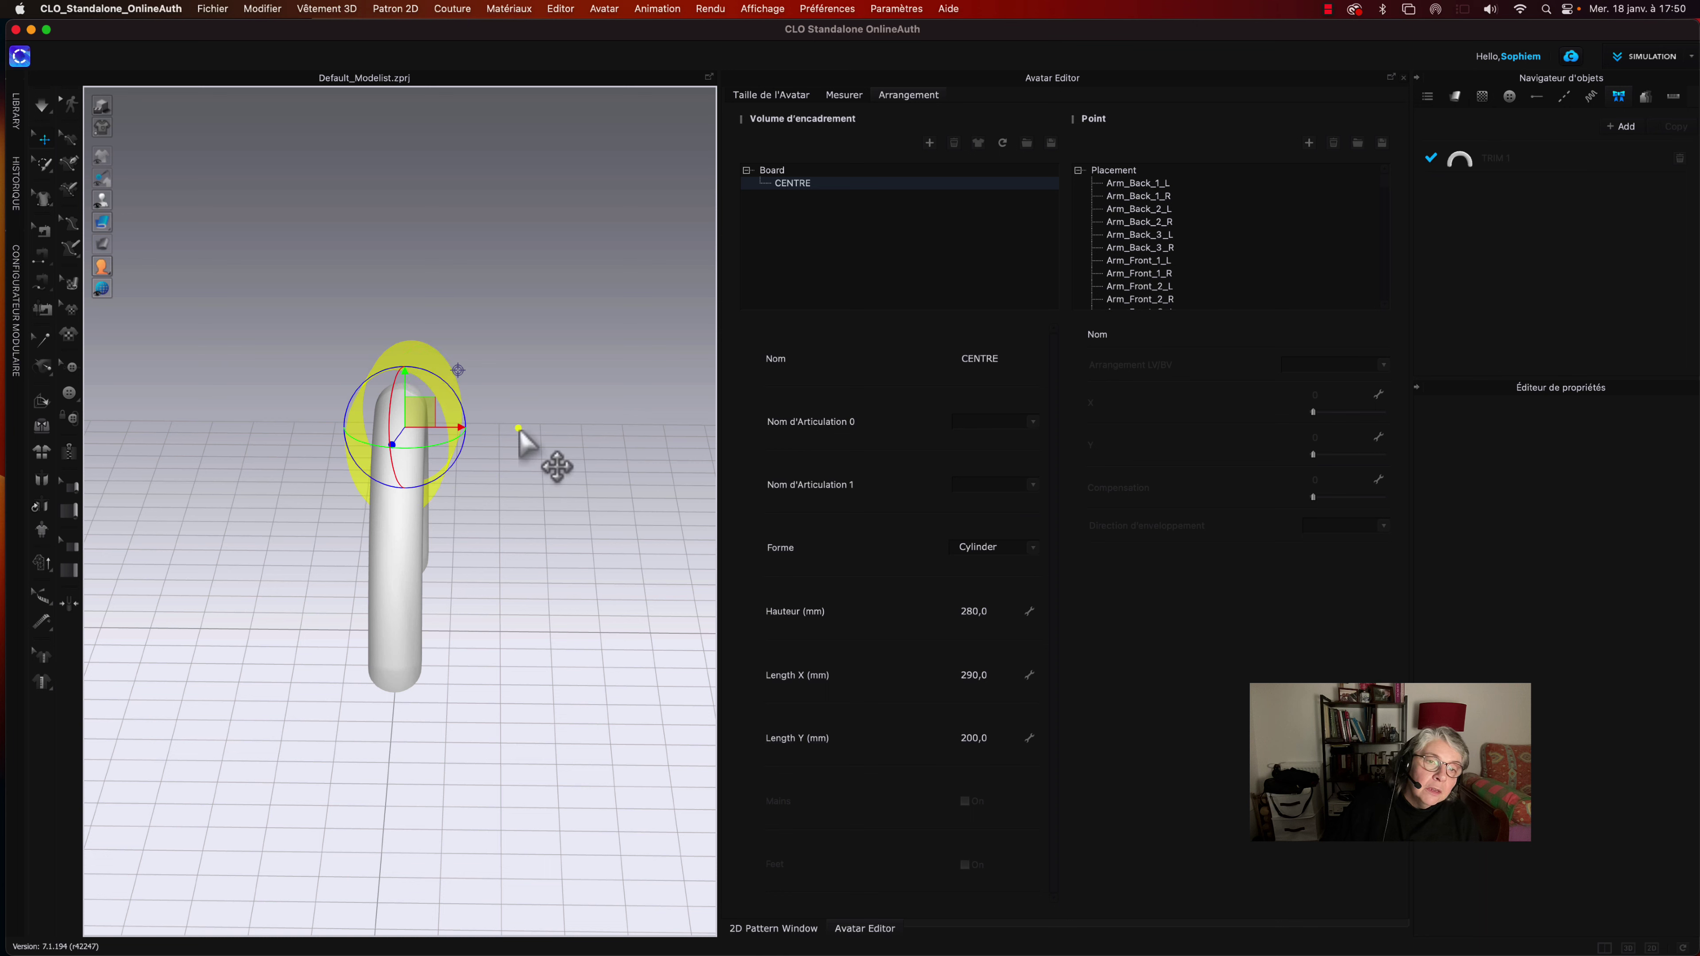
right_click_drag(545, 447, 532, 426)
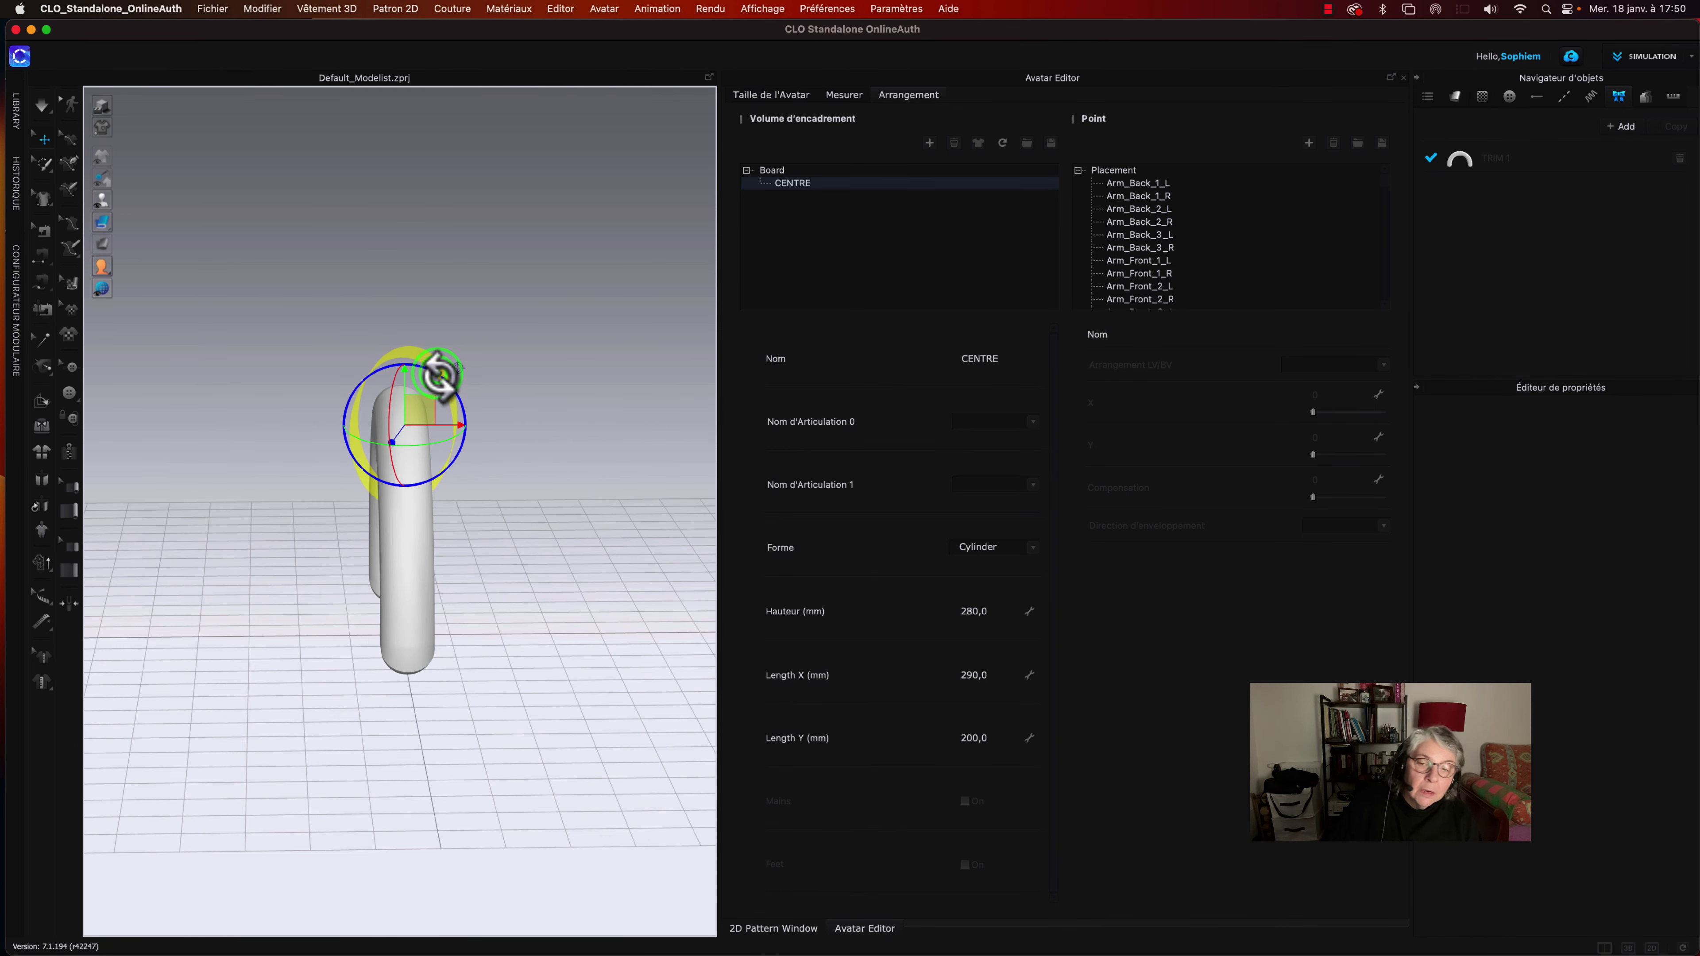
left_click(1013, 672)
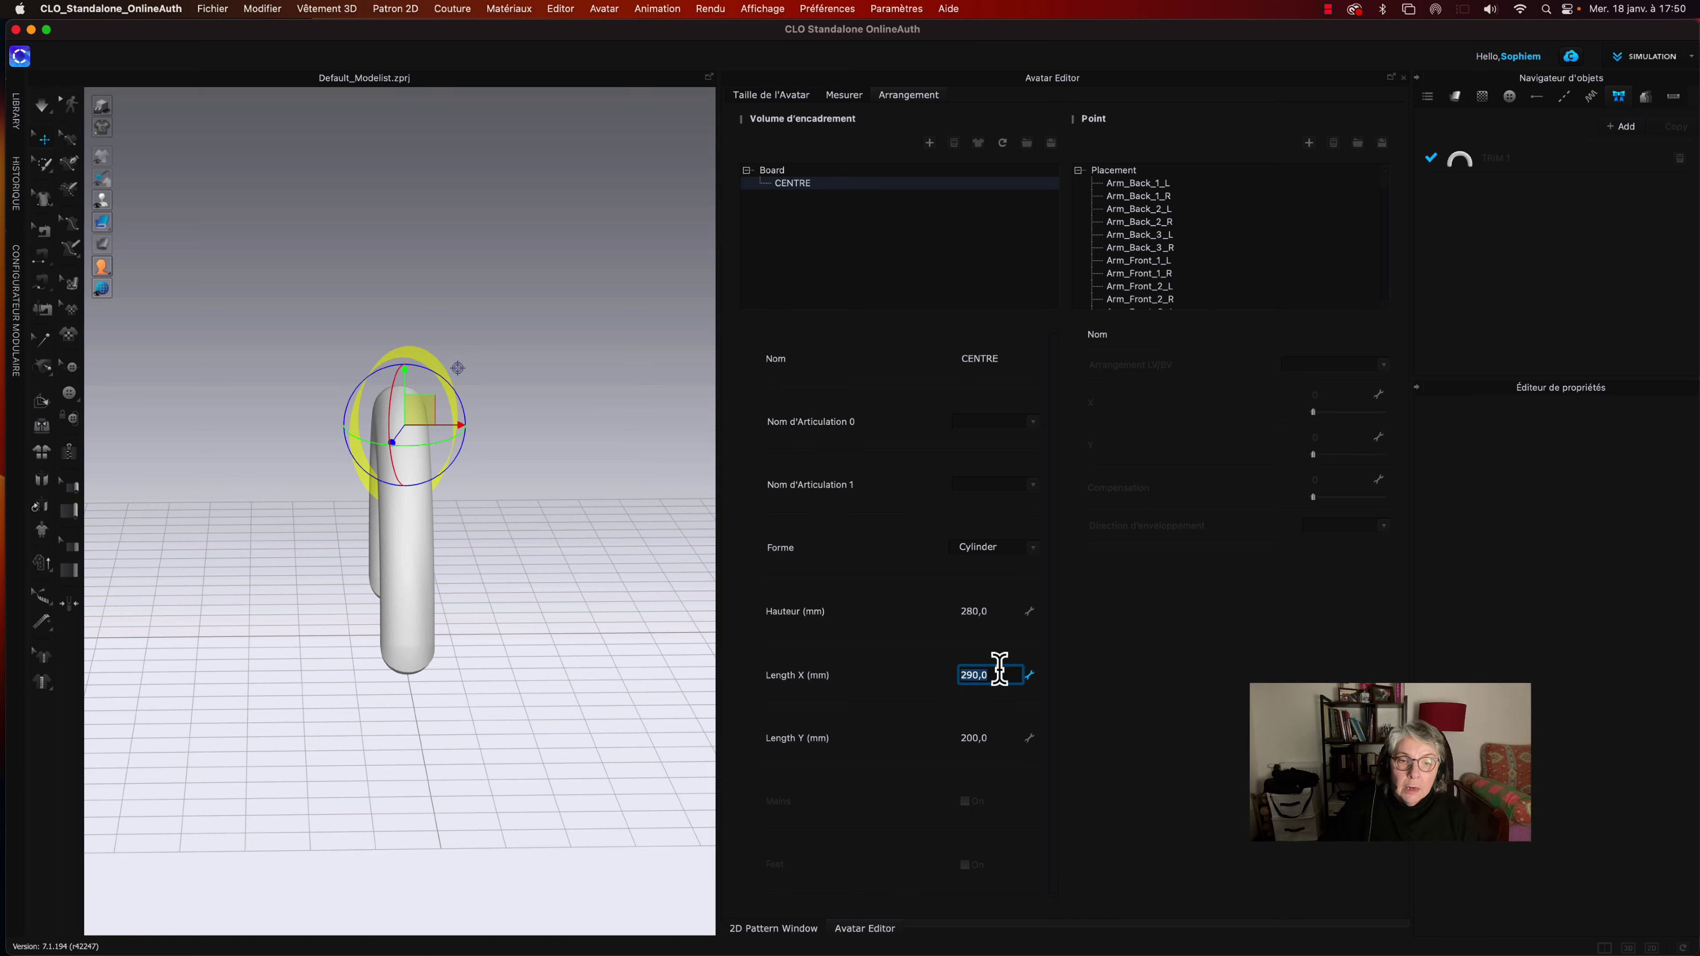
left_click(998, 612)
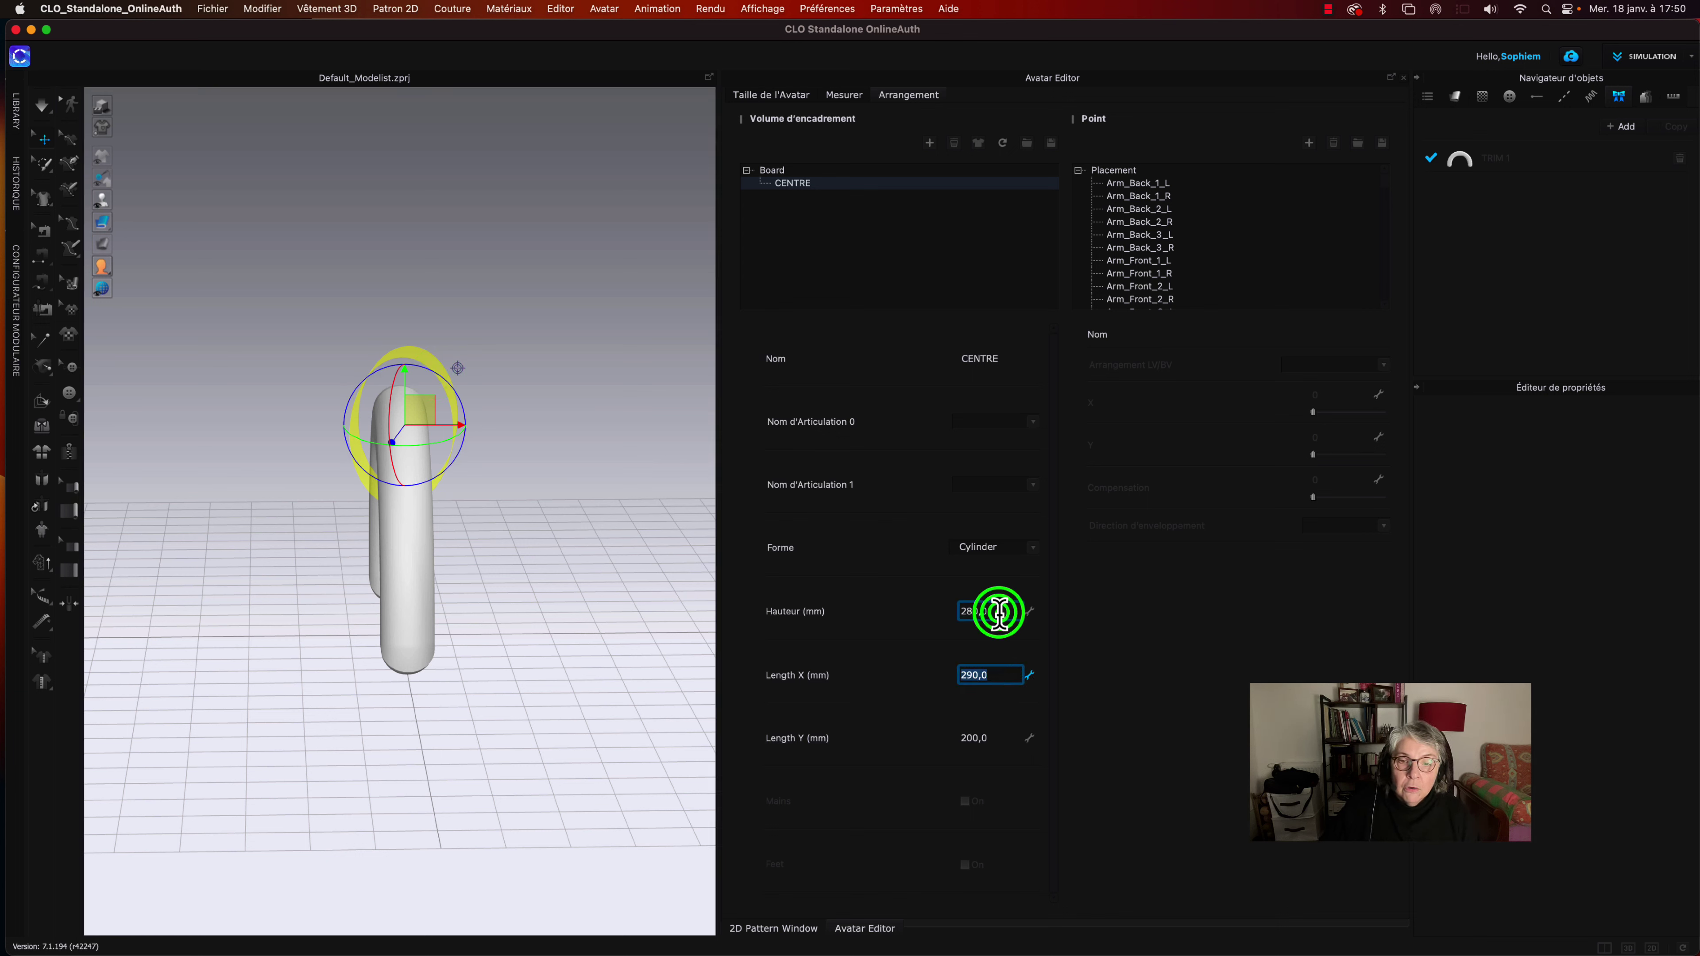
left_click(999, 676)
type("160")
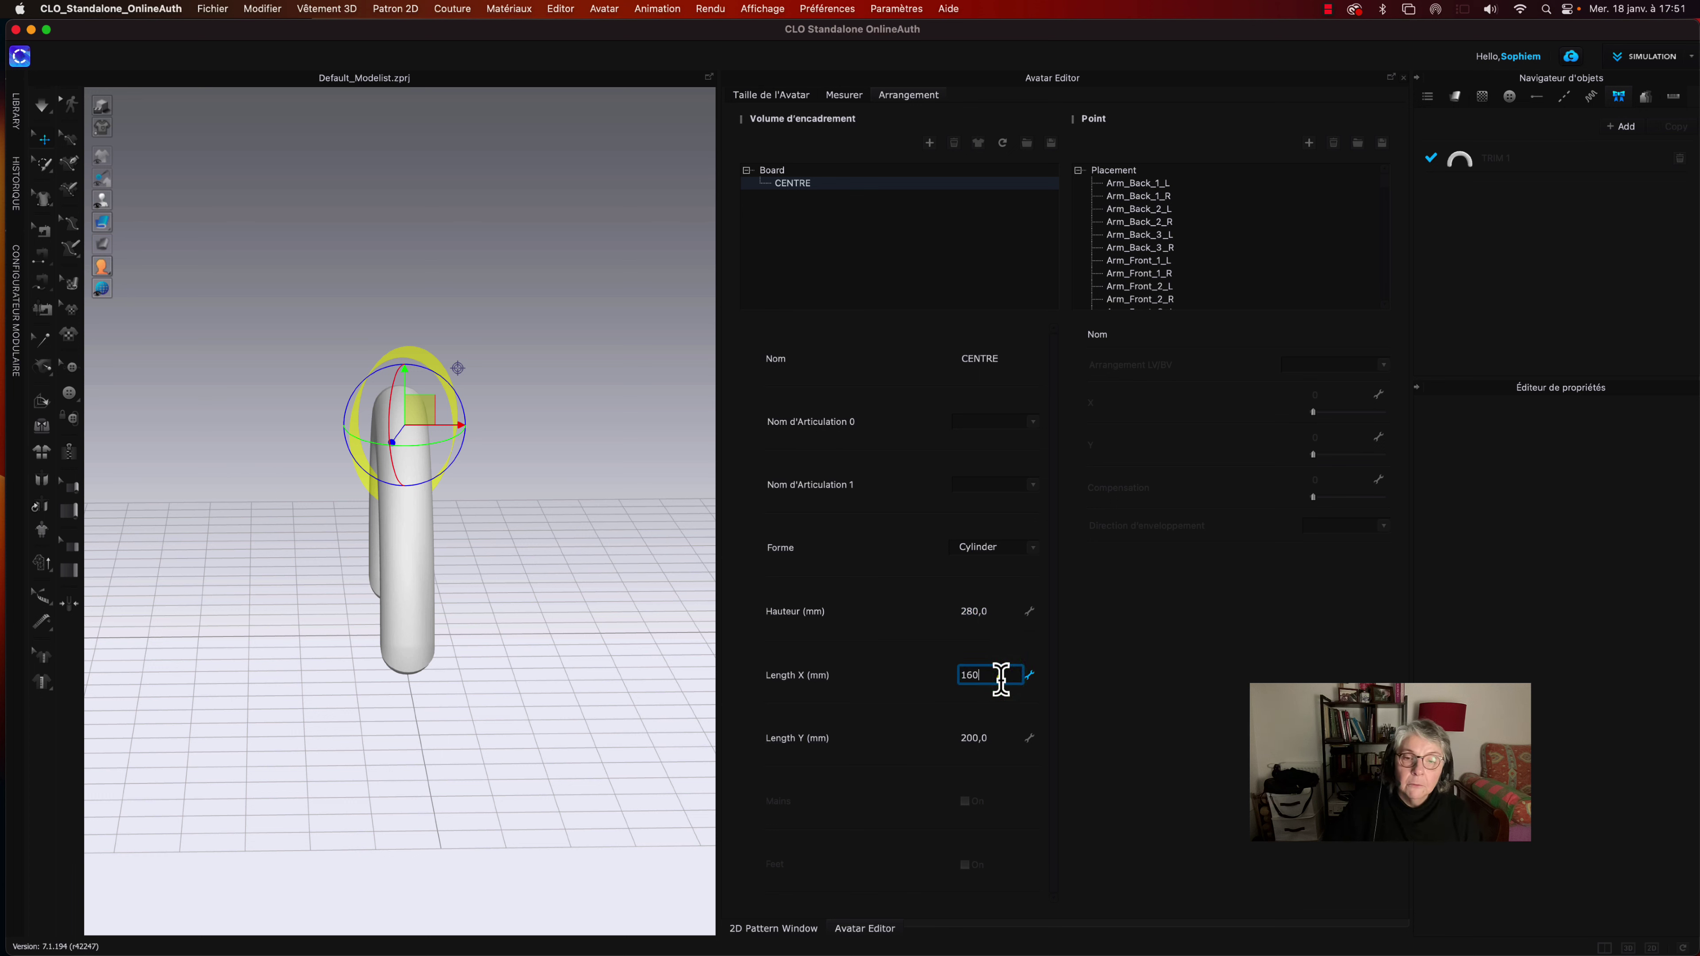
key("Return")
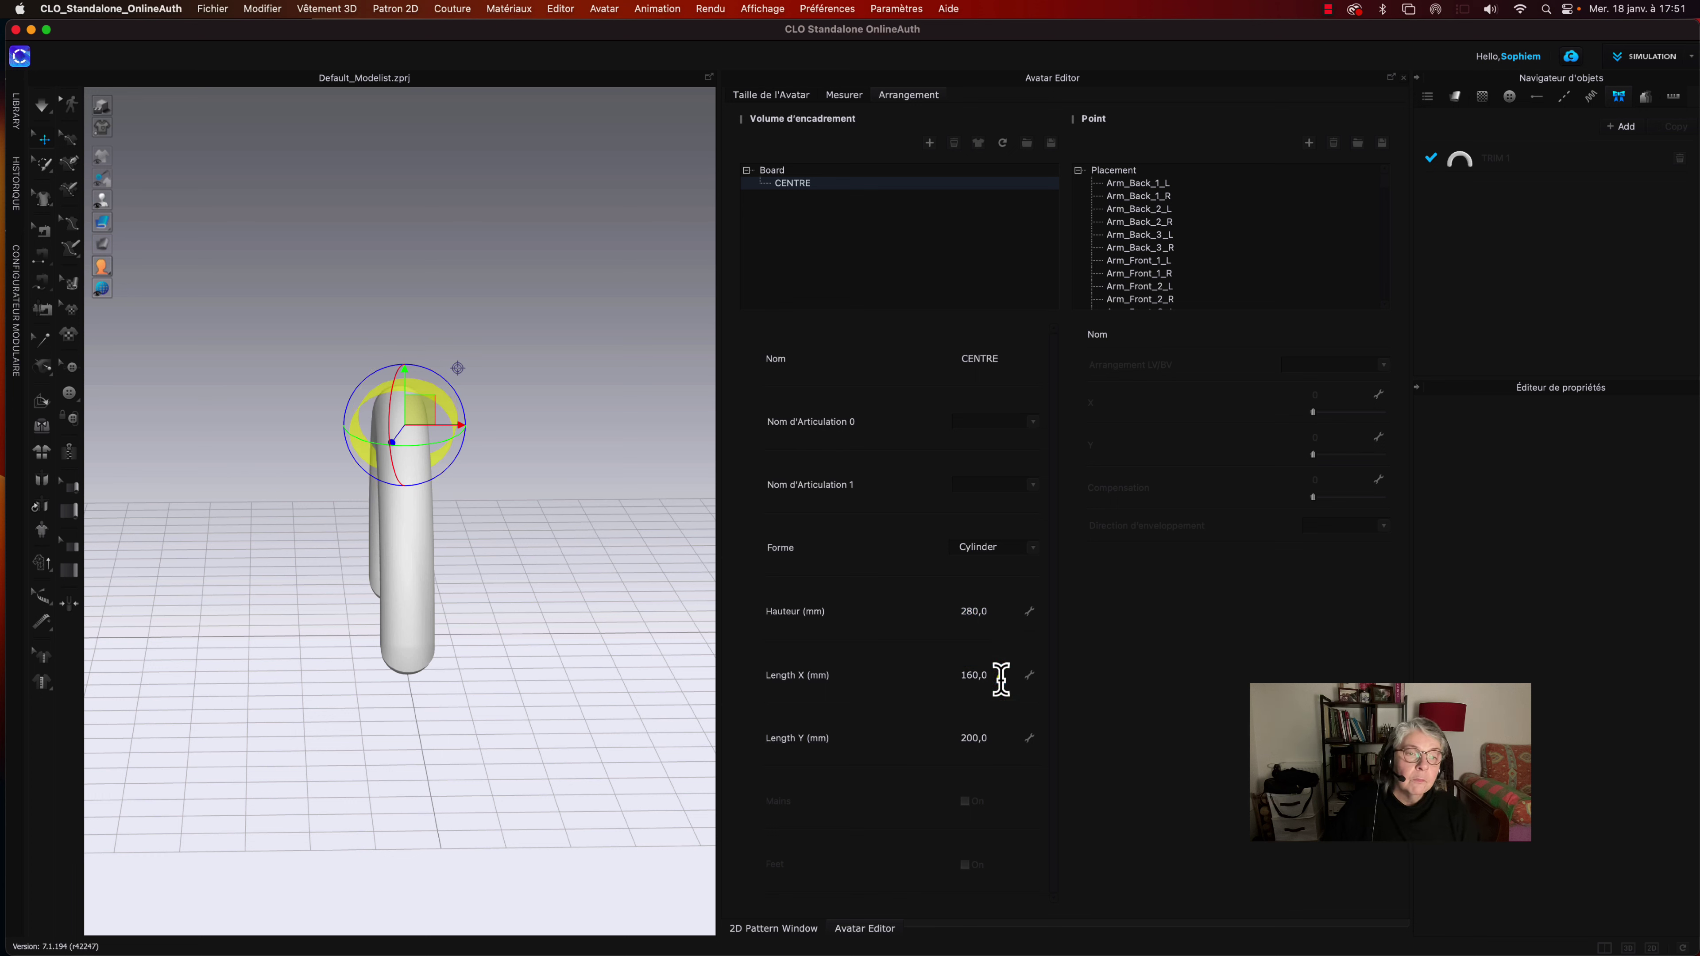
mouse_move(561, 428)
right_mouse_down()
mouse_move(468, 429)
mouse_move(565, 463)
right_mouse_up()
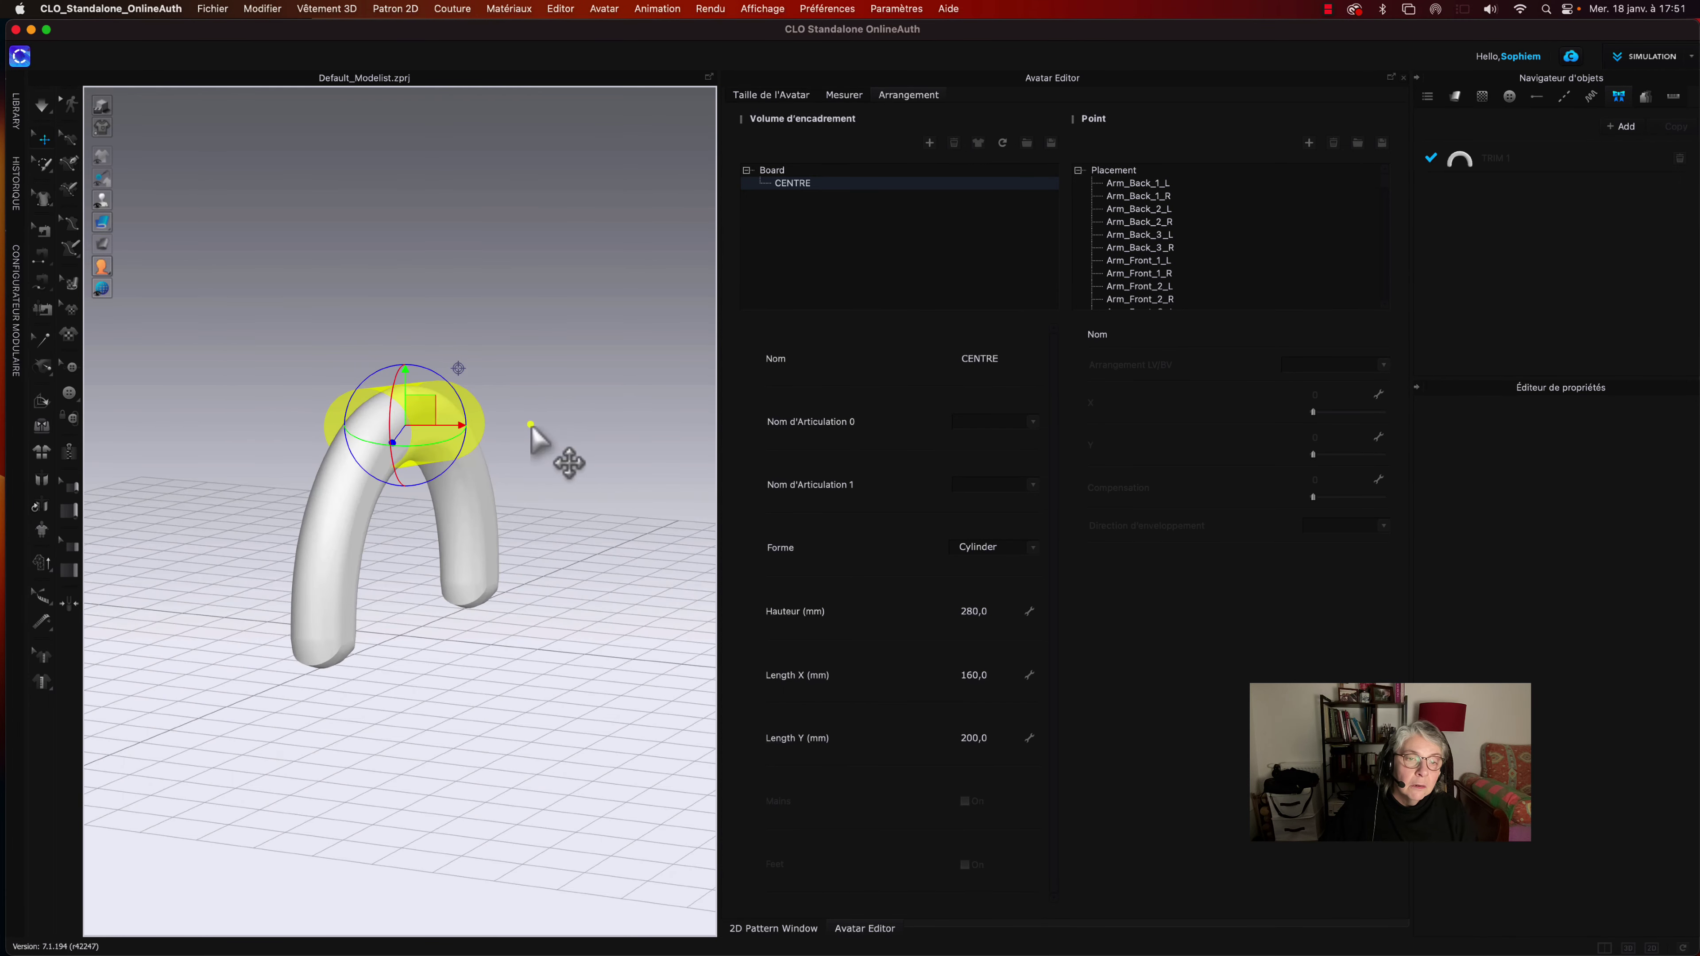
Set CENTRE's Length X to 200 mm and its height to 200 mm, after trying 250.
double_click(1000, 680)
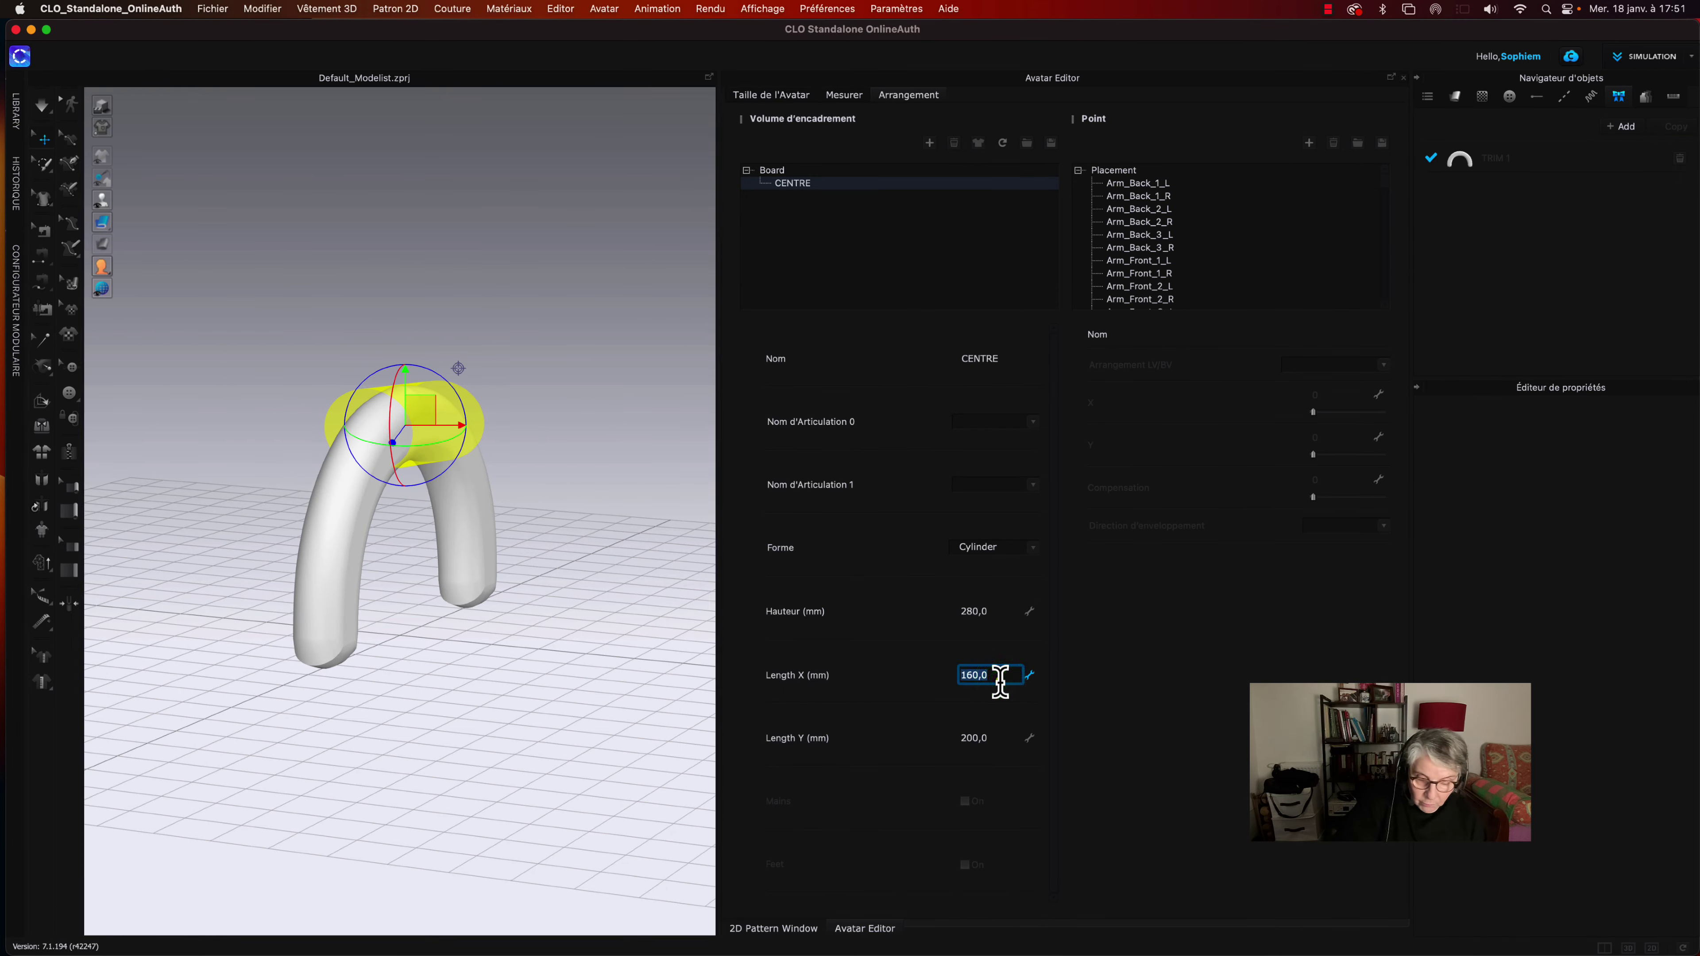
type("200")
key("Return")
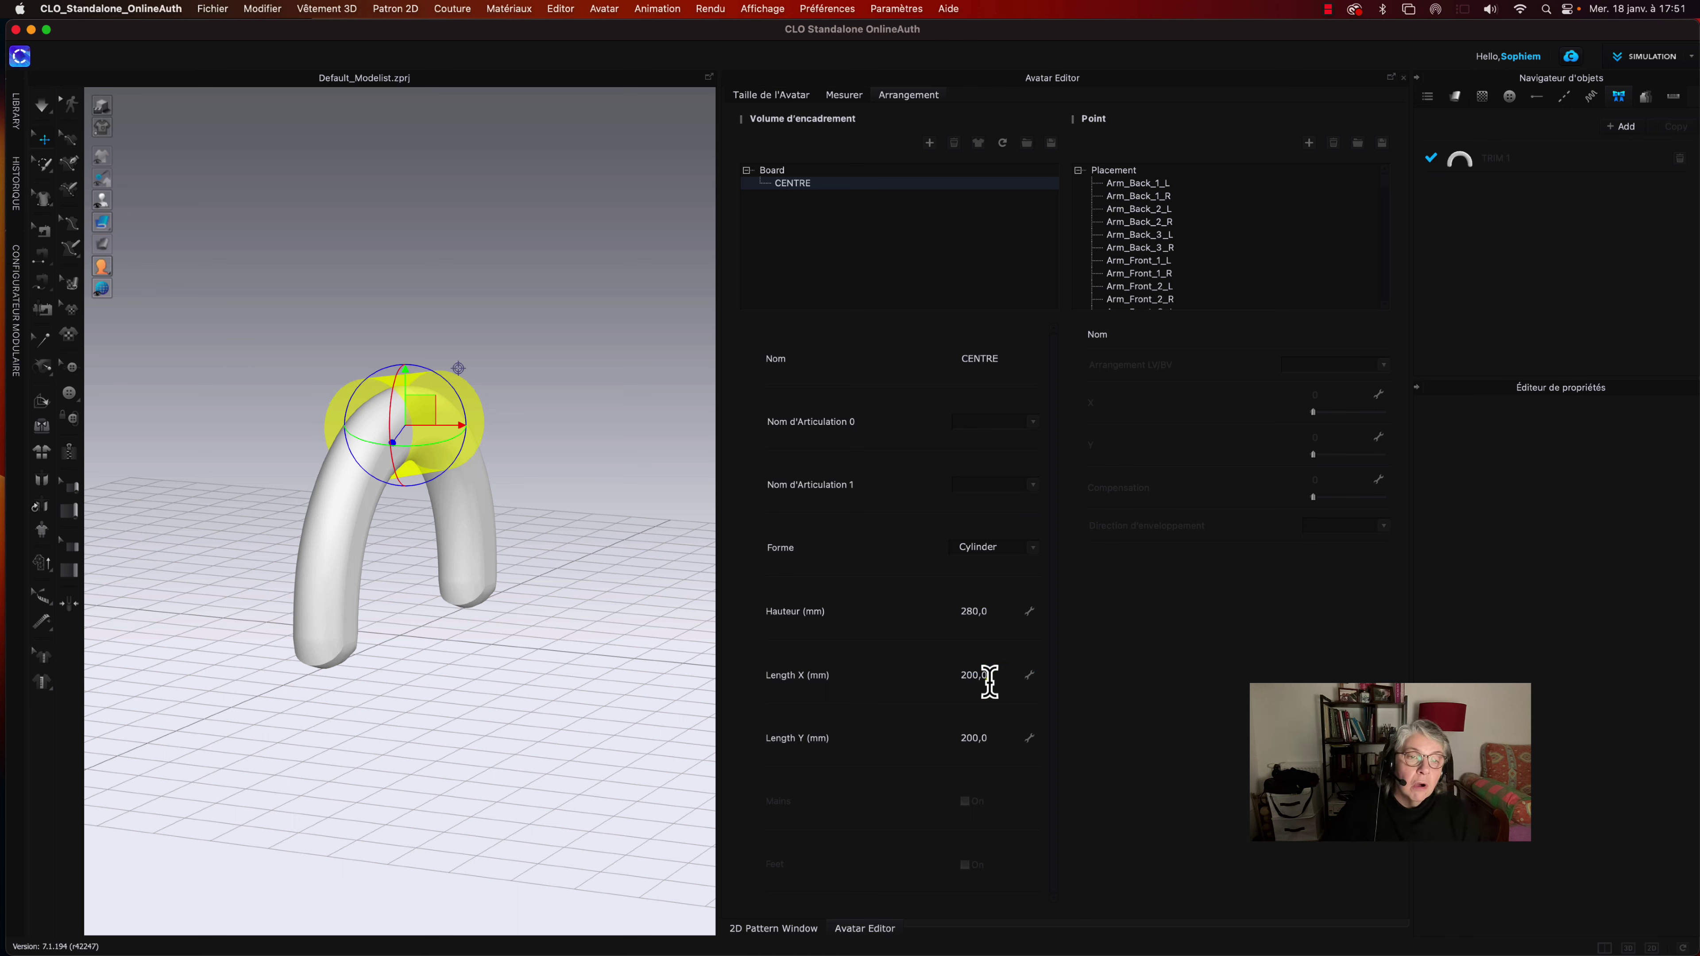
mouse_move(556, 494)
right_mouse_down()
mouse_move(586, 494)
mouse_move(532, 520)
mouse_move(494, 506)
right_mouse_up()
double_click(997, 612)
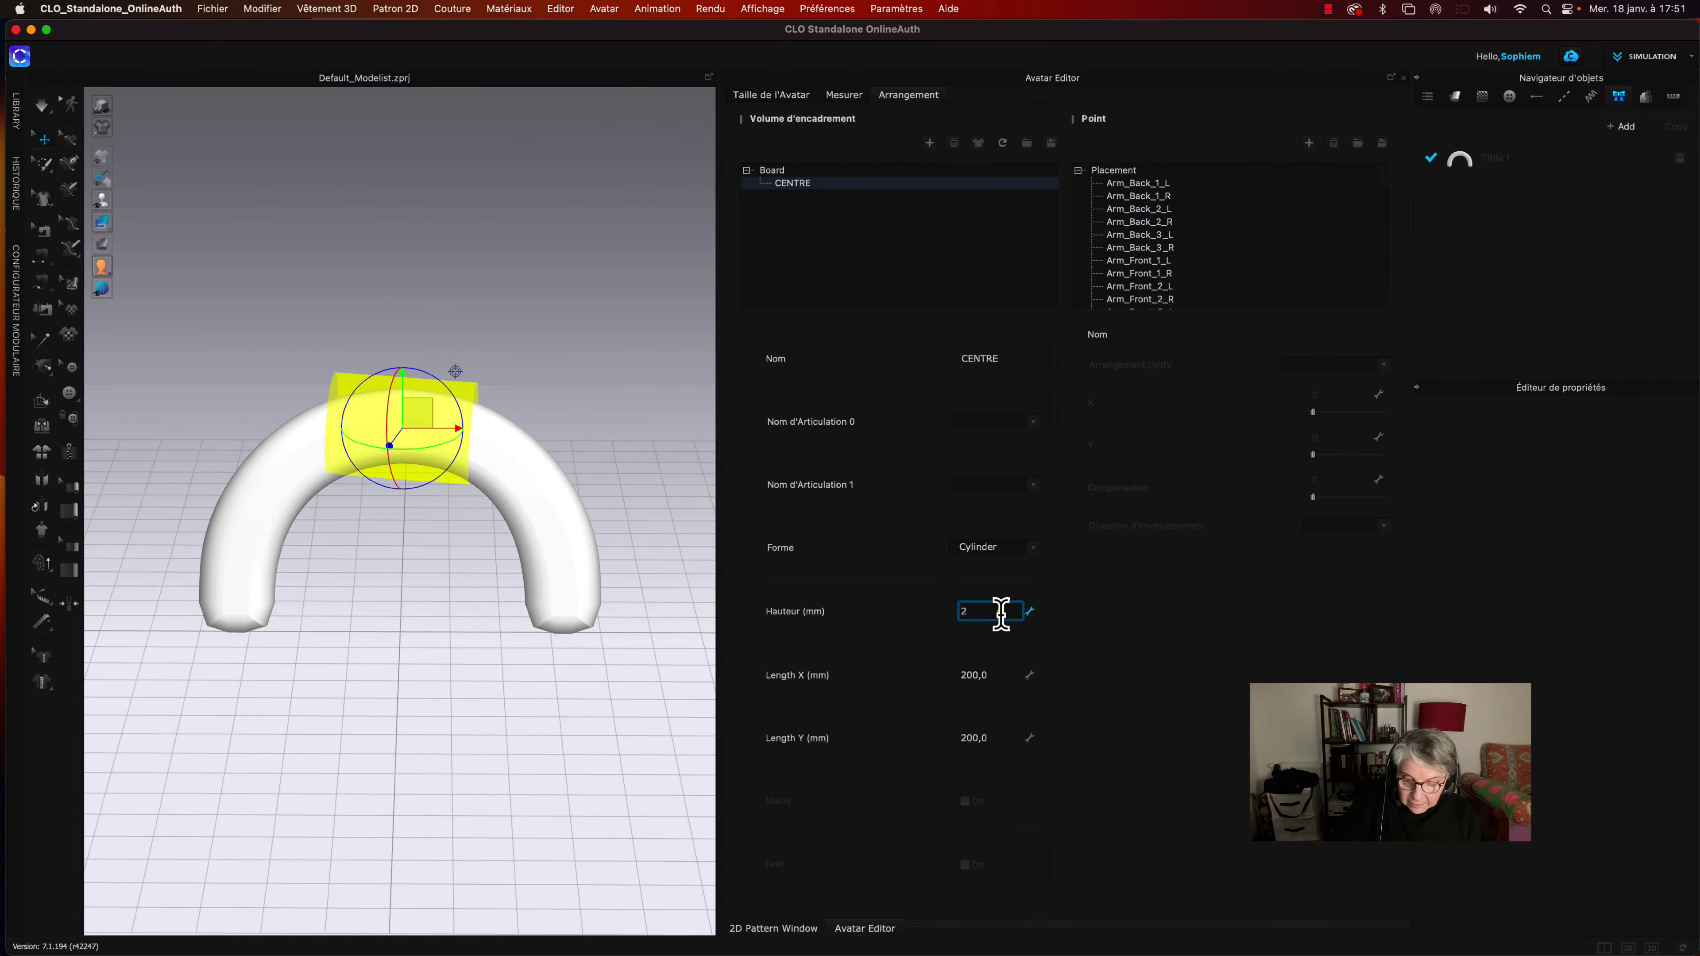
type("50")
key("Return")
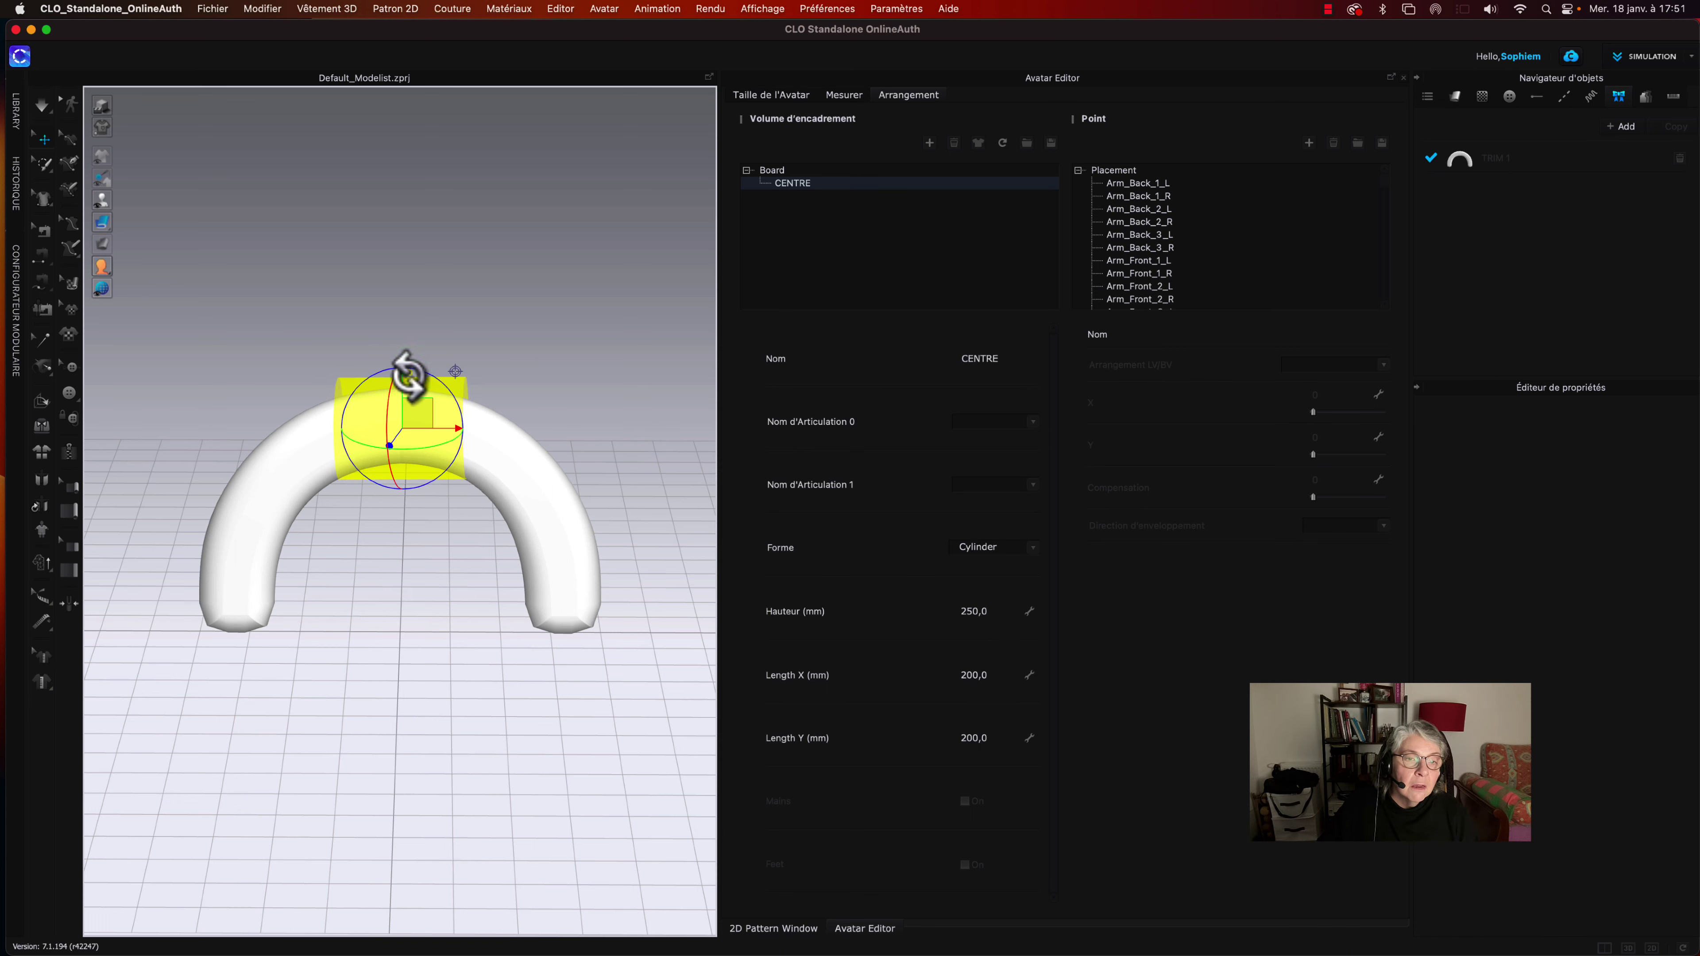
double_click(993, 611)
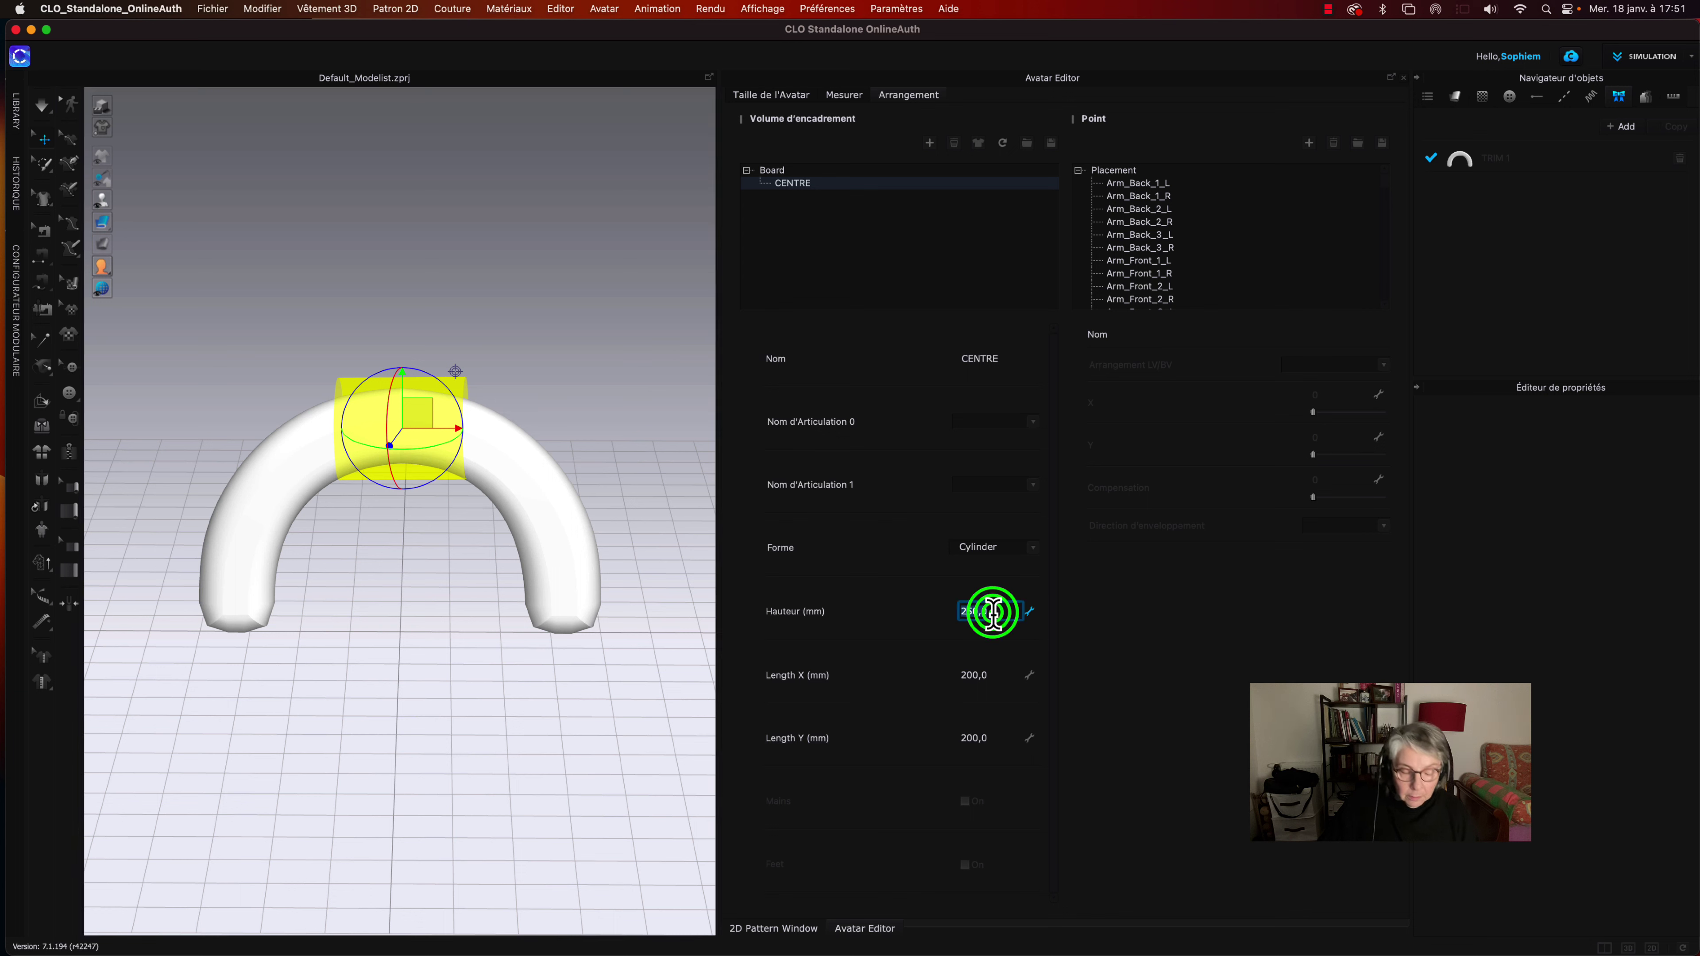
type("2")
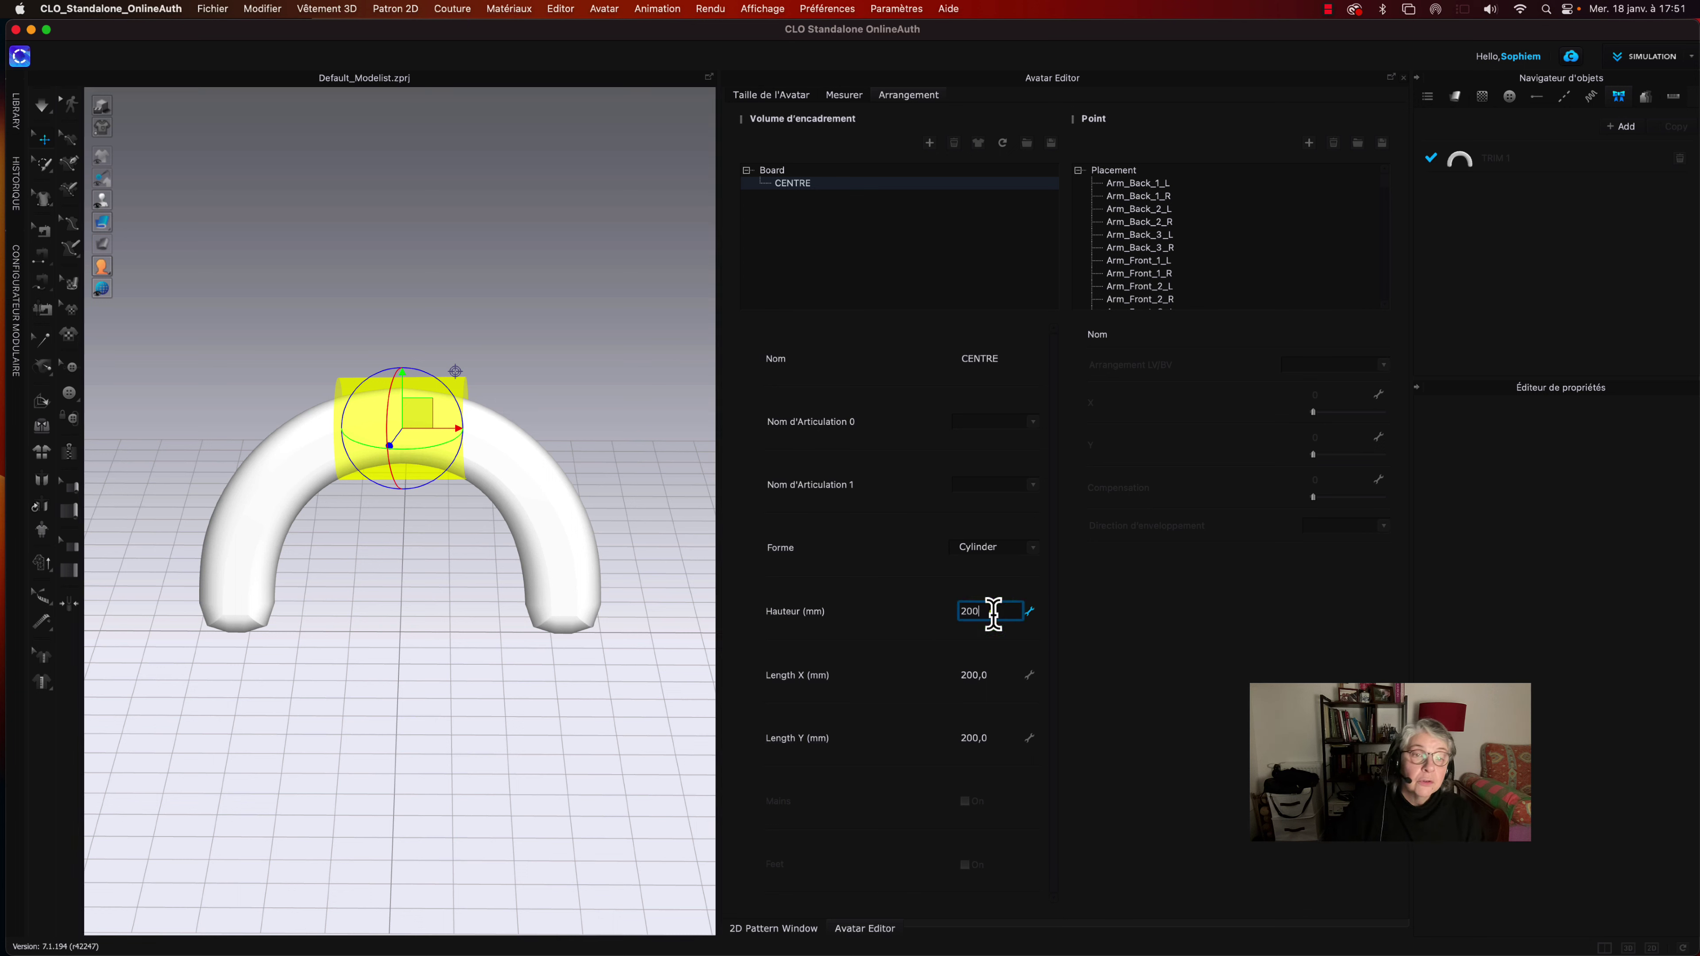
key("Return")
mouse_move(447, 566)
right_mouse_down()
mouse_move(605, 566)
mouse_move(456, 567)
right_mouse_up()
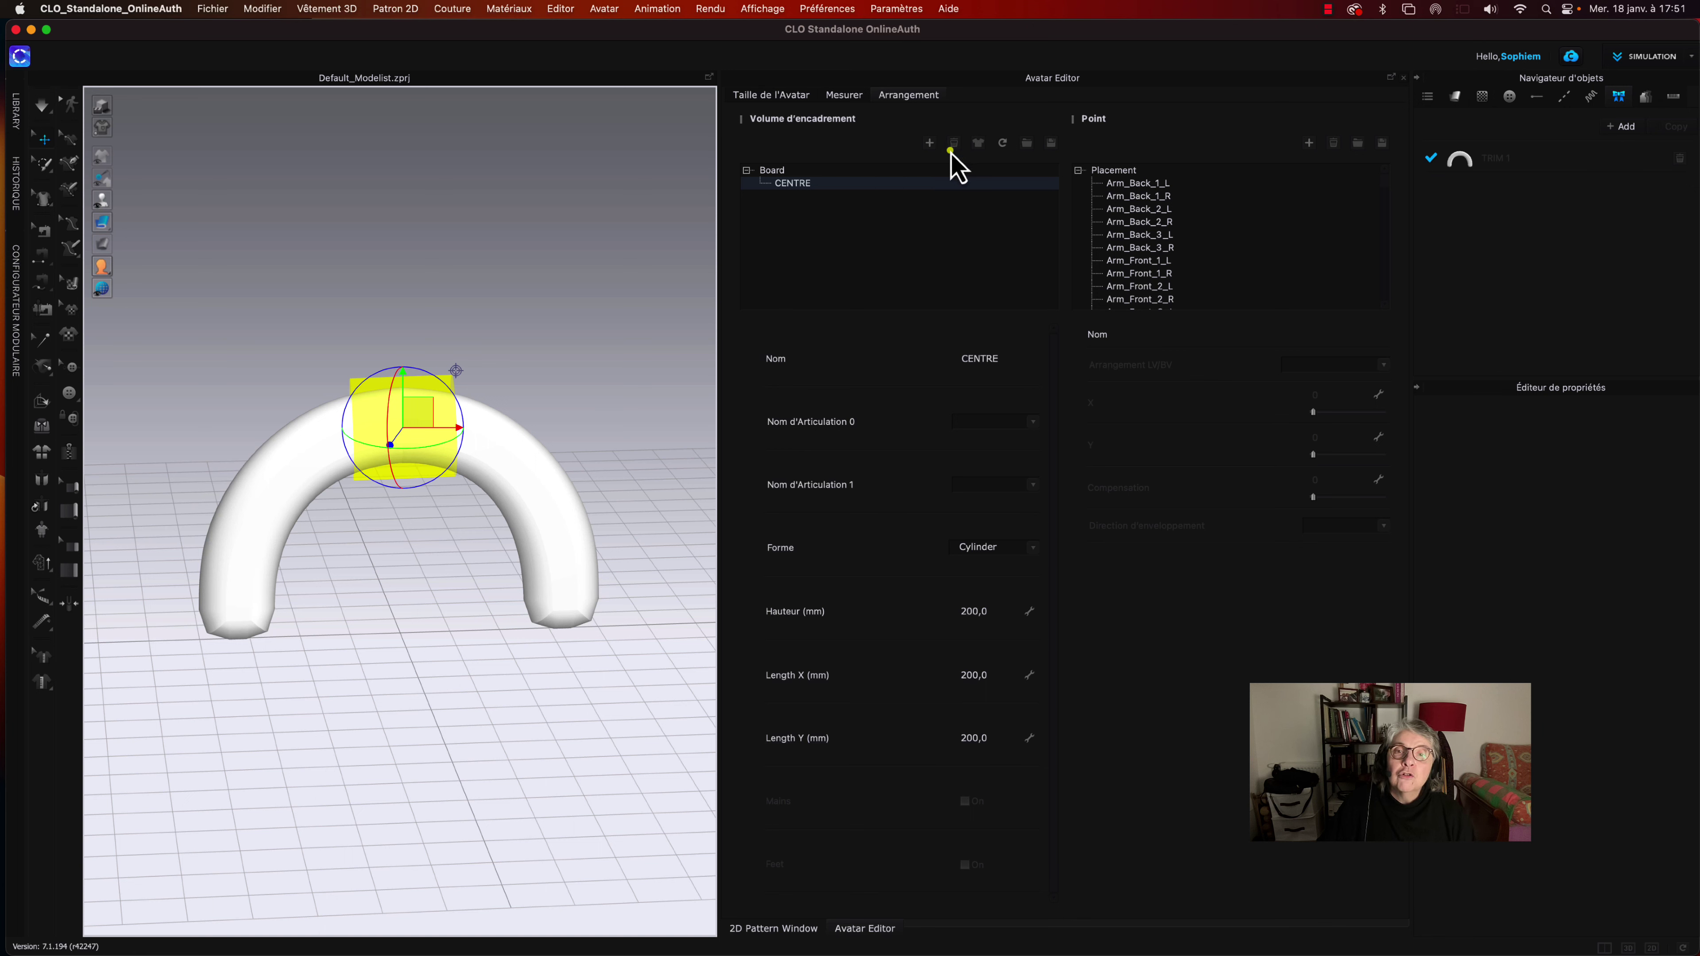
Add a new cylinder left of the arch and rename it COTE DROIT.
left_click(930, 143)
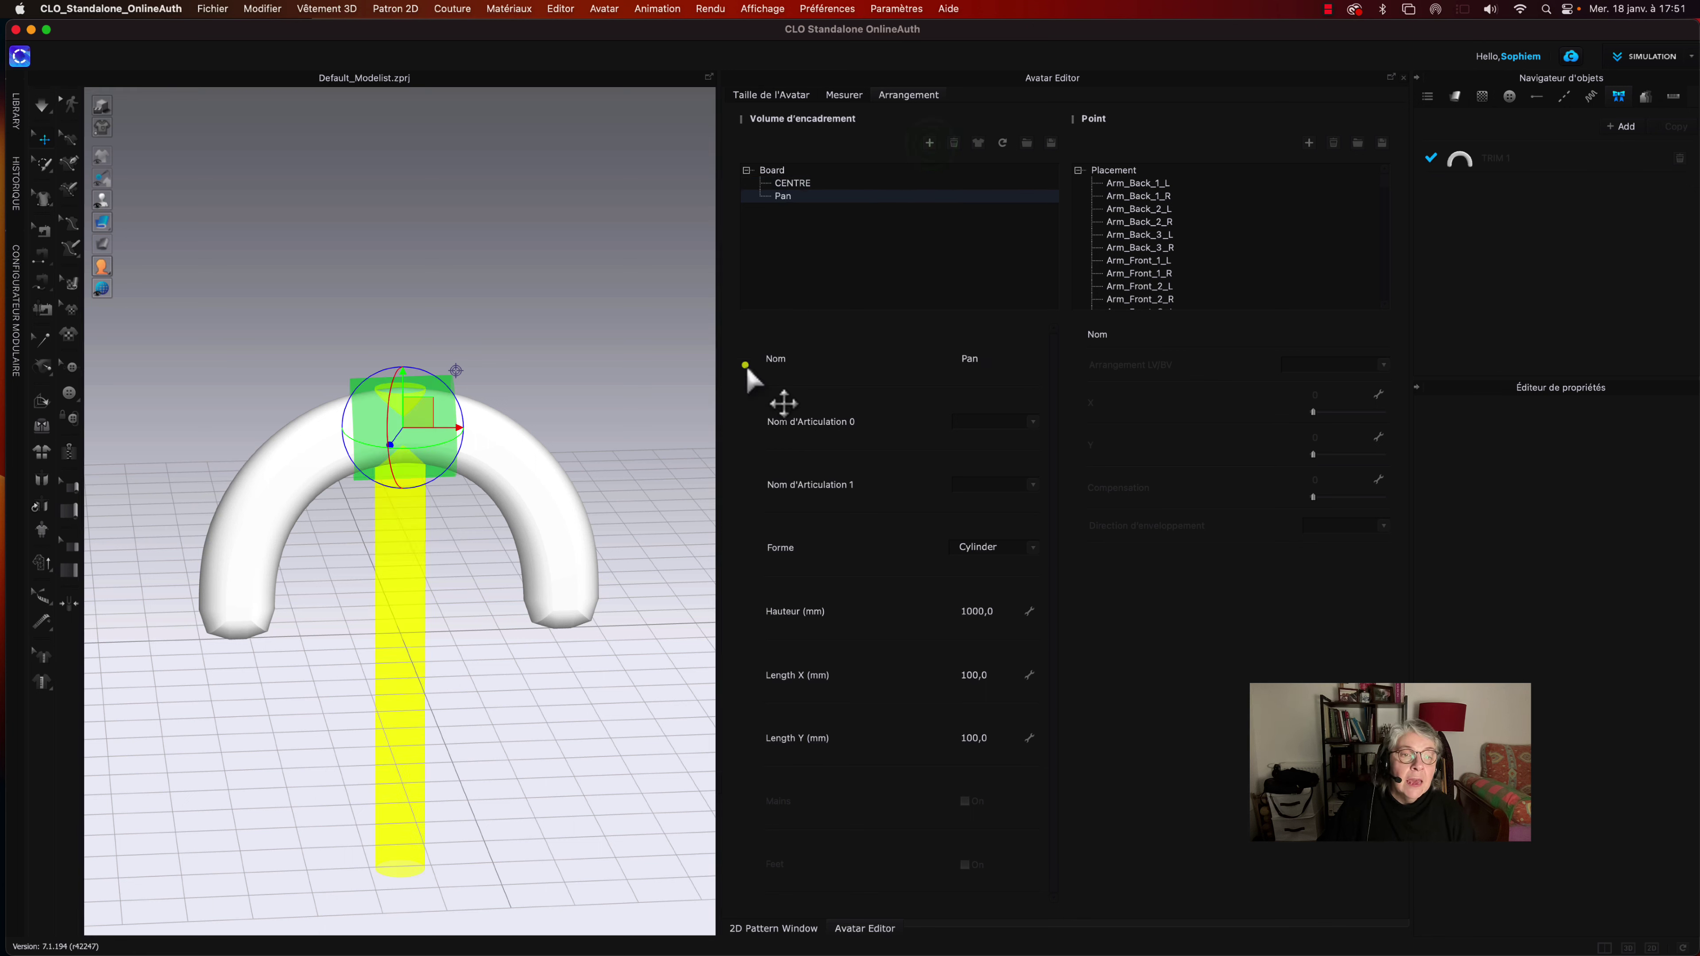
mouse_move(418, 579)
left_mouse_down()
mouse_move(367, 532)
mouse_move(360, 550)
left_mouse_up()
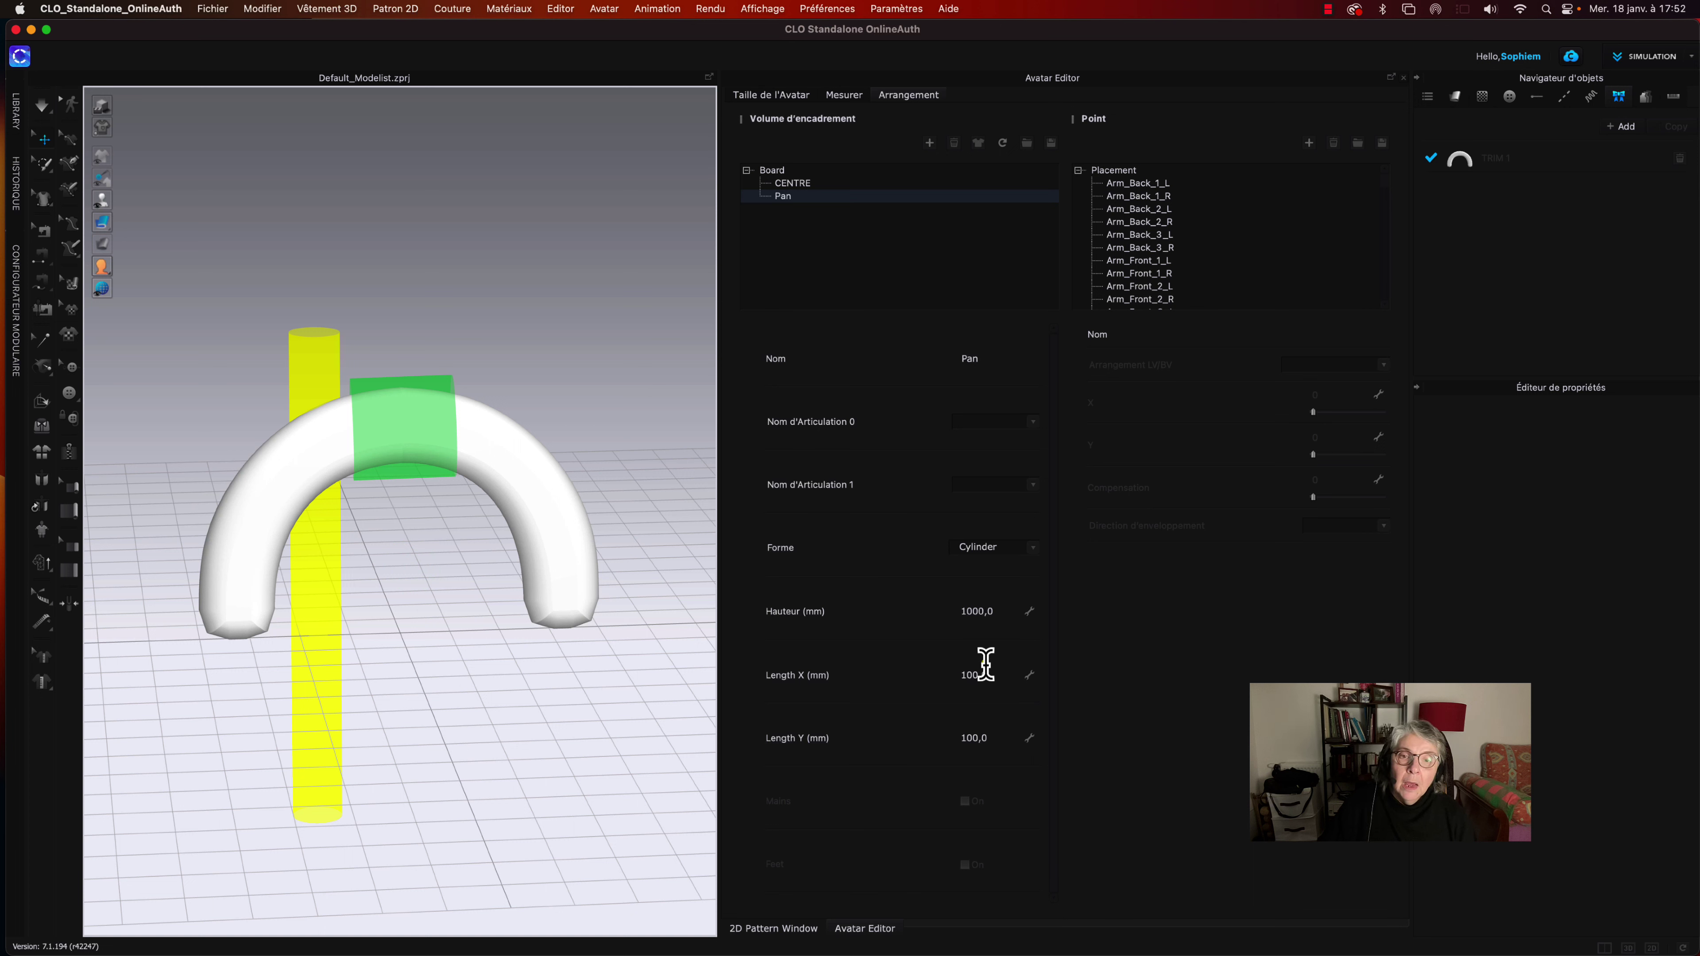
left_click(1007, 427)
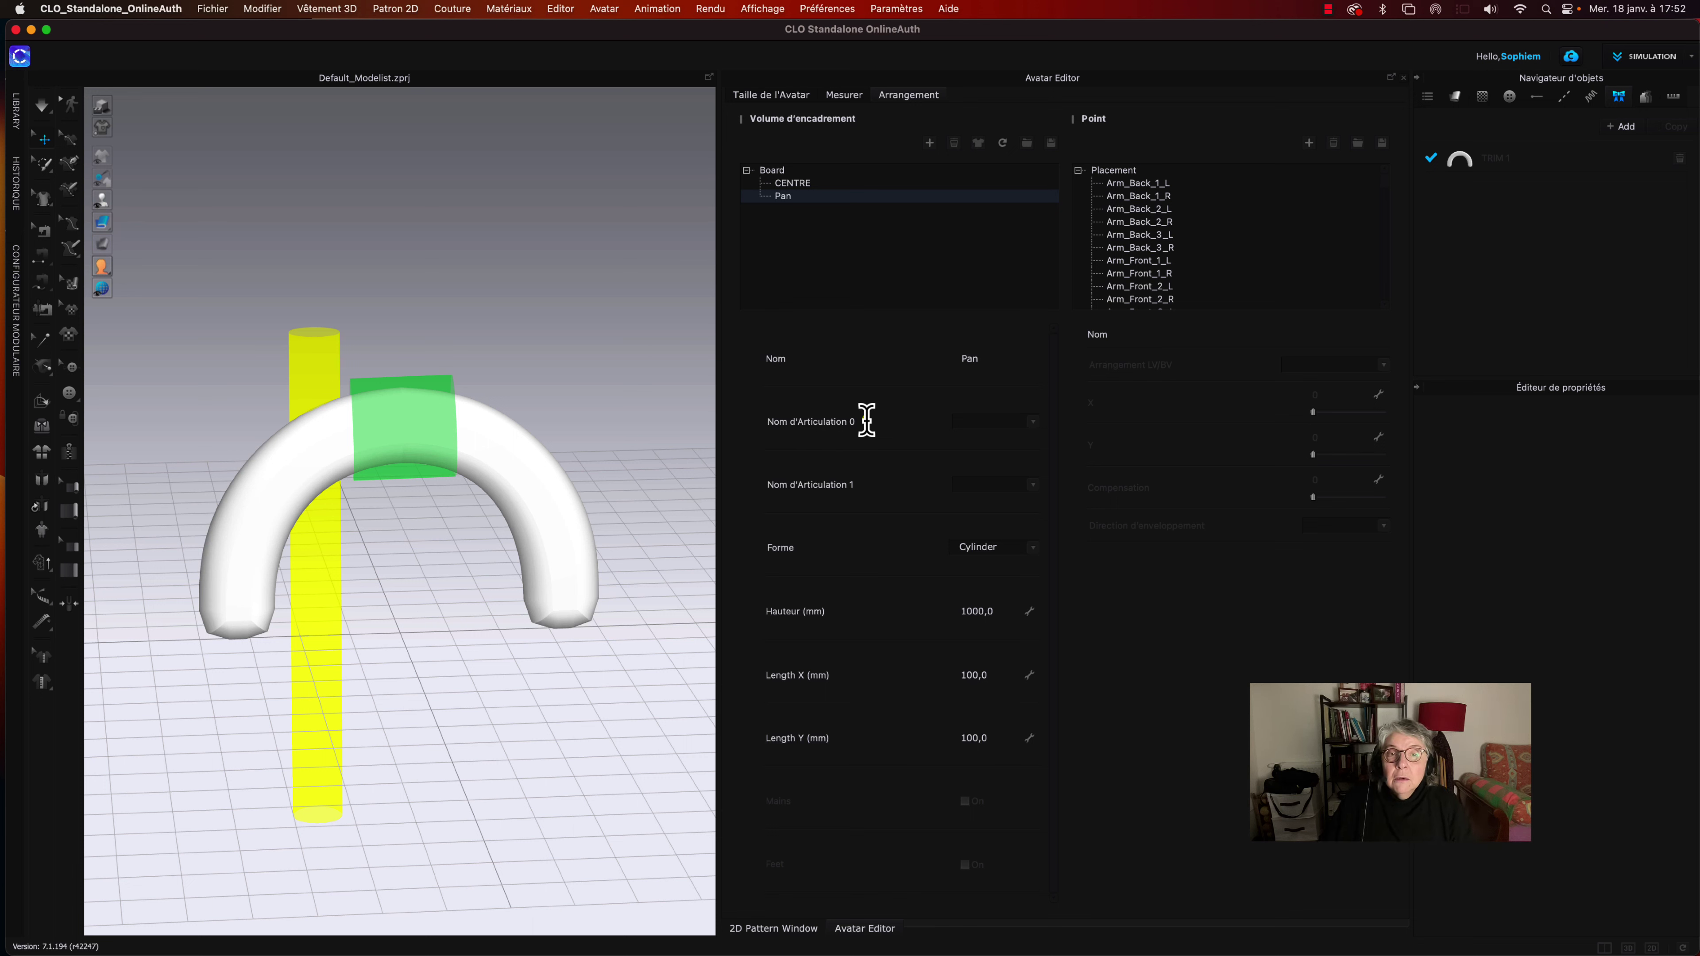
double_click(801, 196)
type("COTE DROIT")
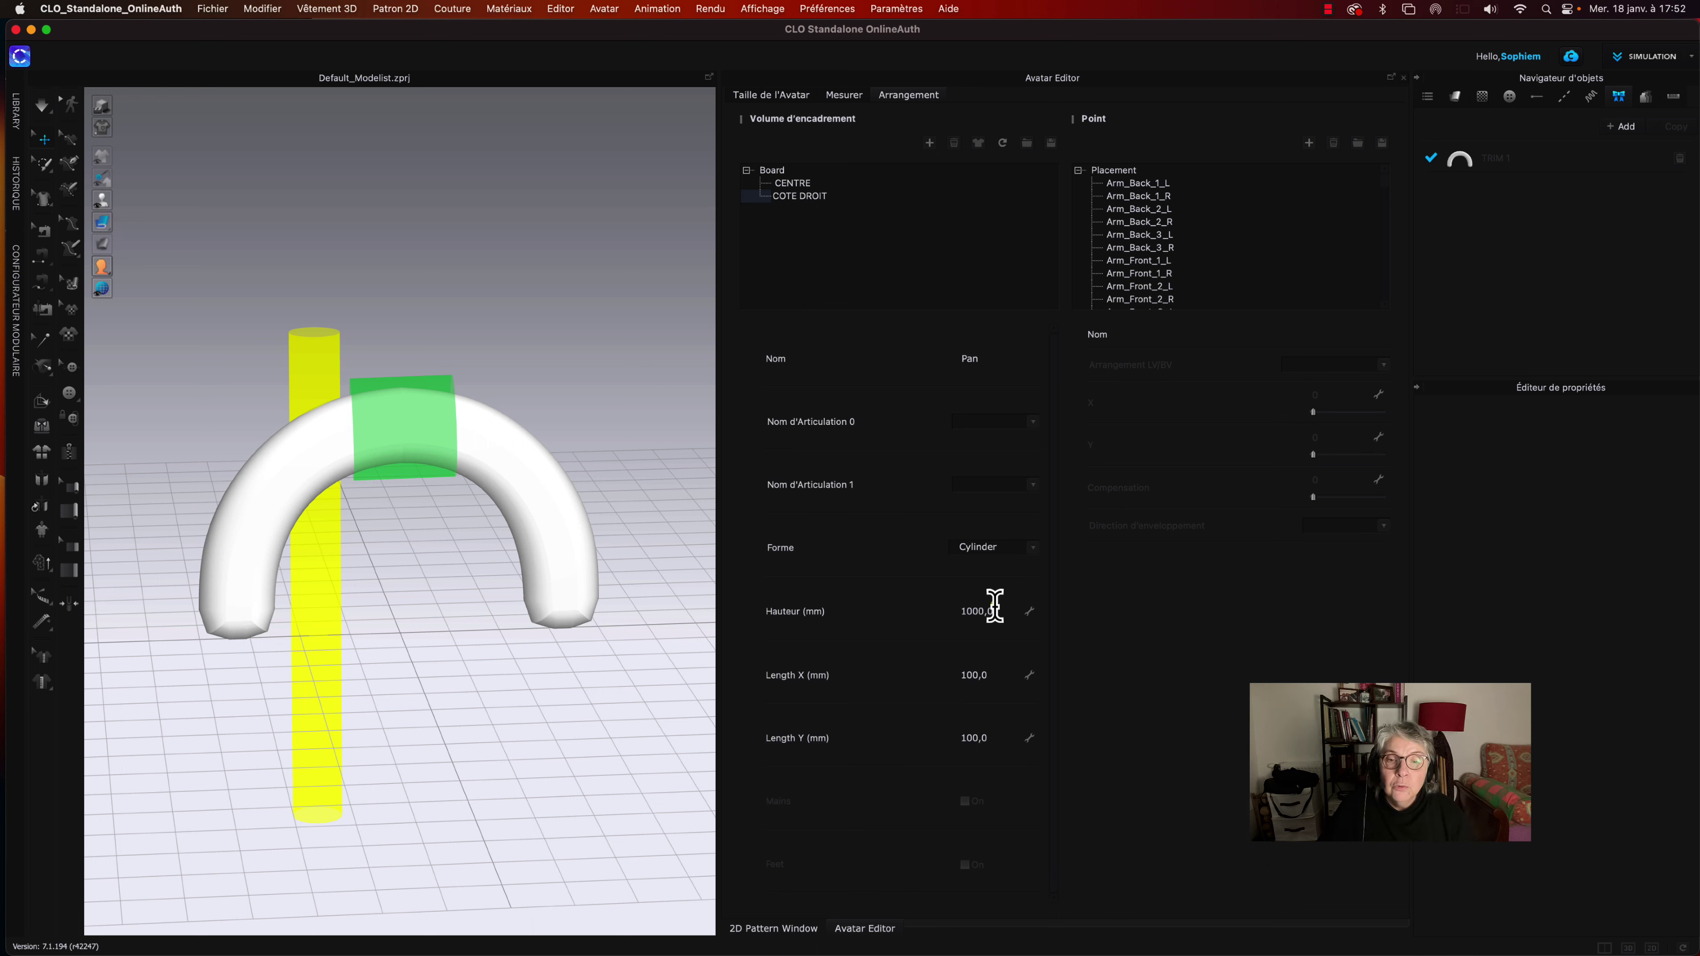
left_click(796, 183)
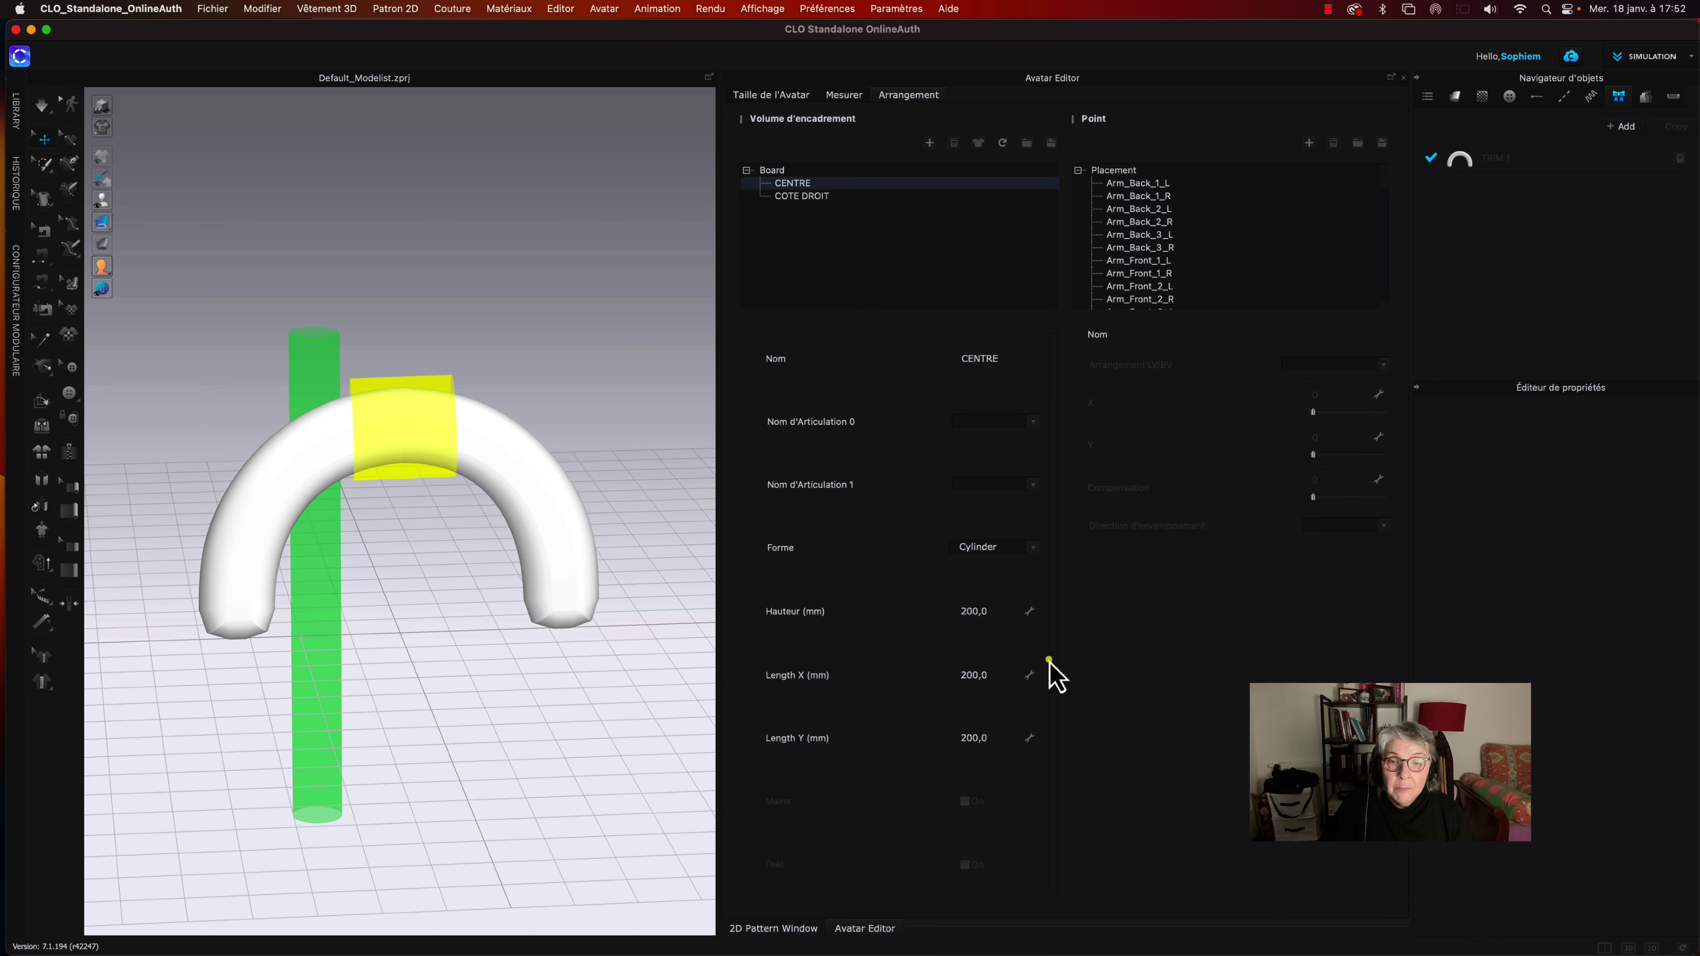
left_click(990, 616)
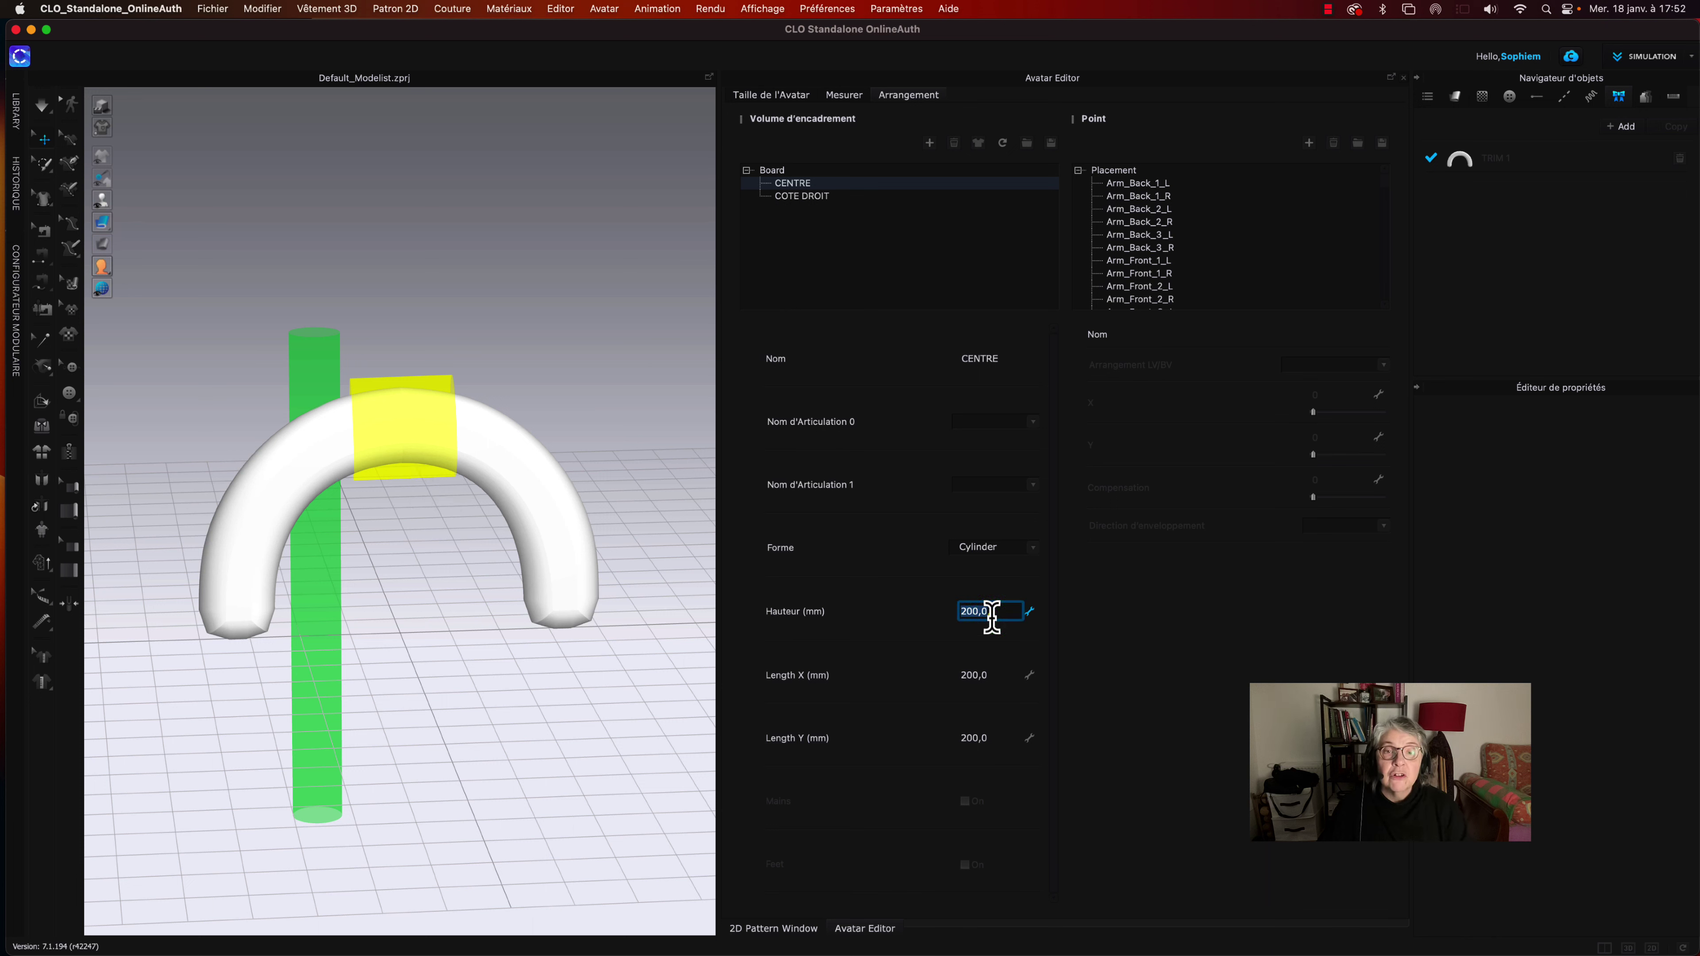
left_click(803, 197)
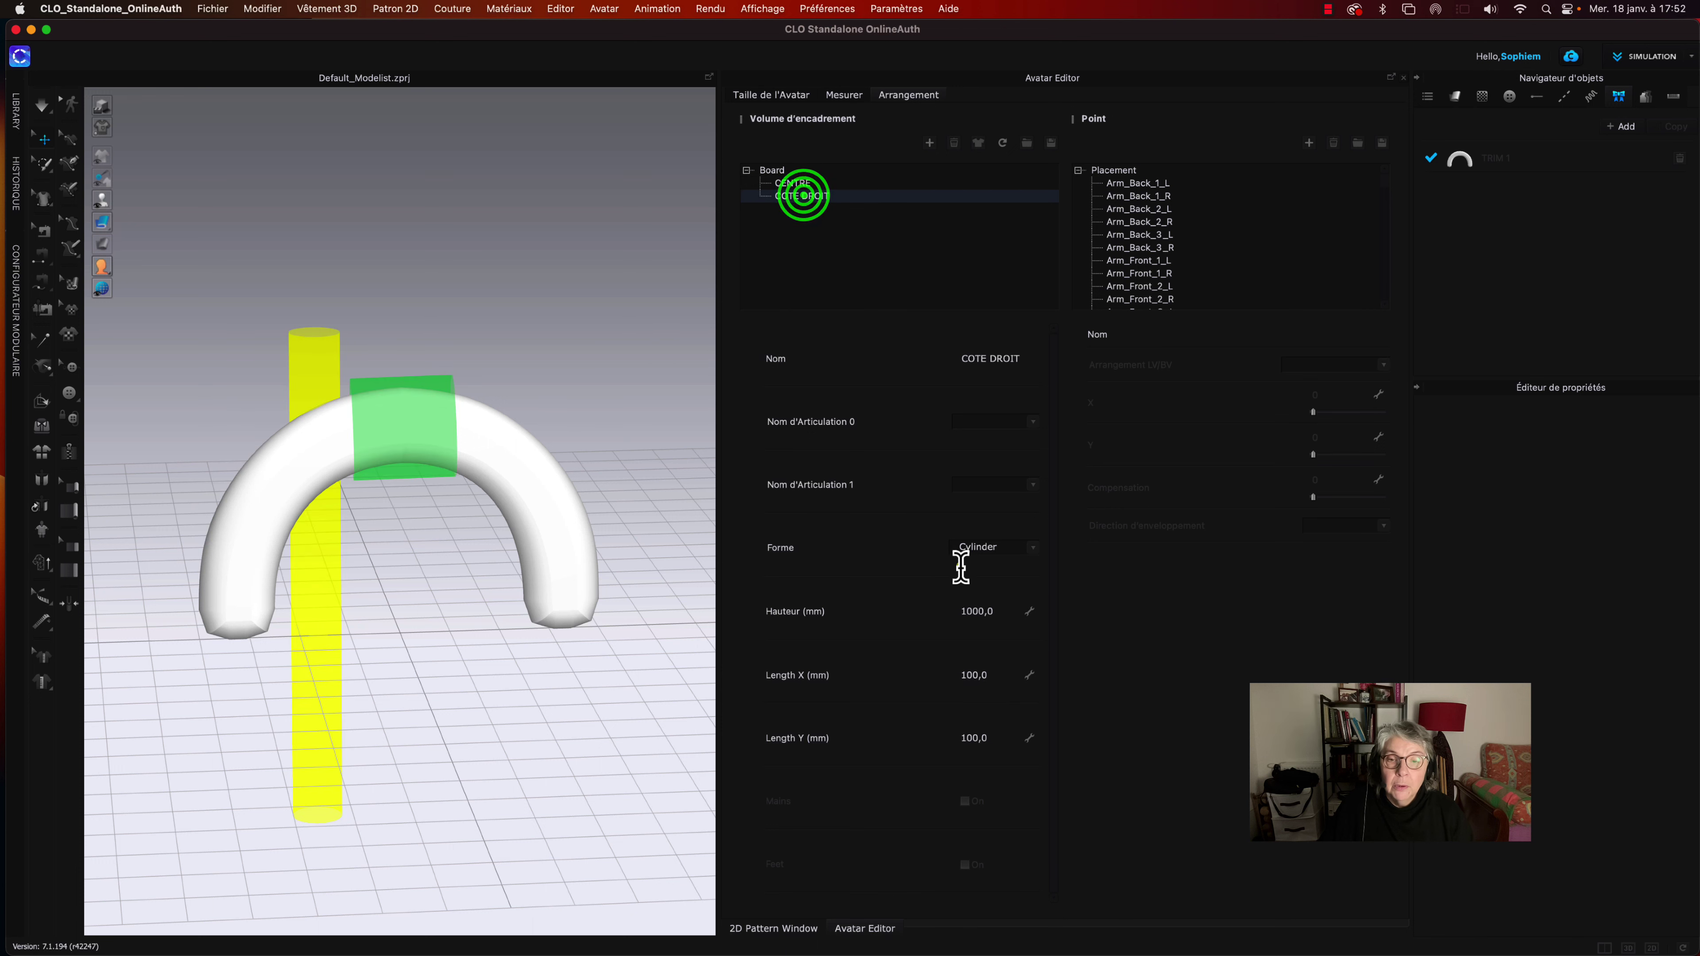
Set COTE DROIT's Hauteur, Length X and Length Y to 200 mm.
left_click(999, 614)
type("200")
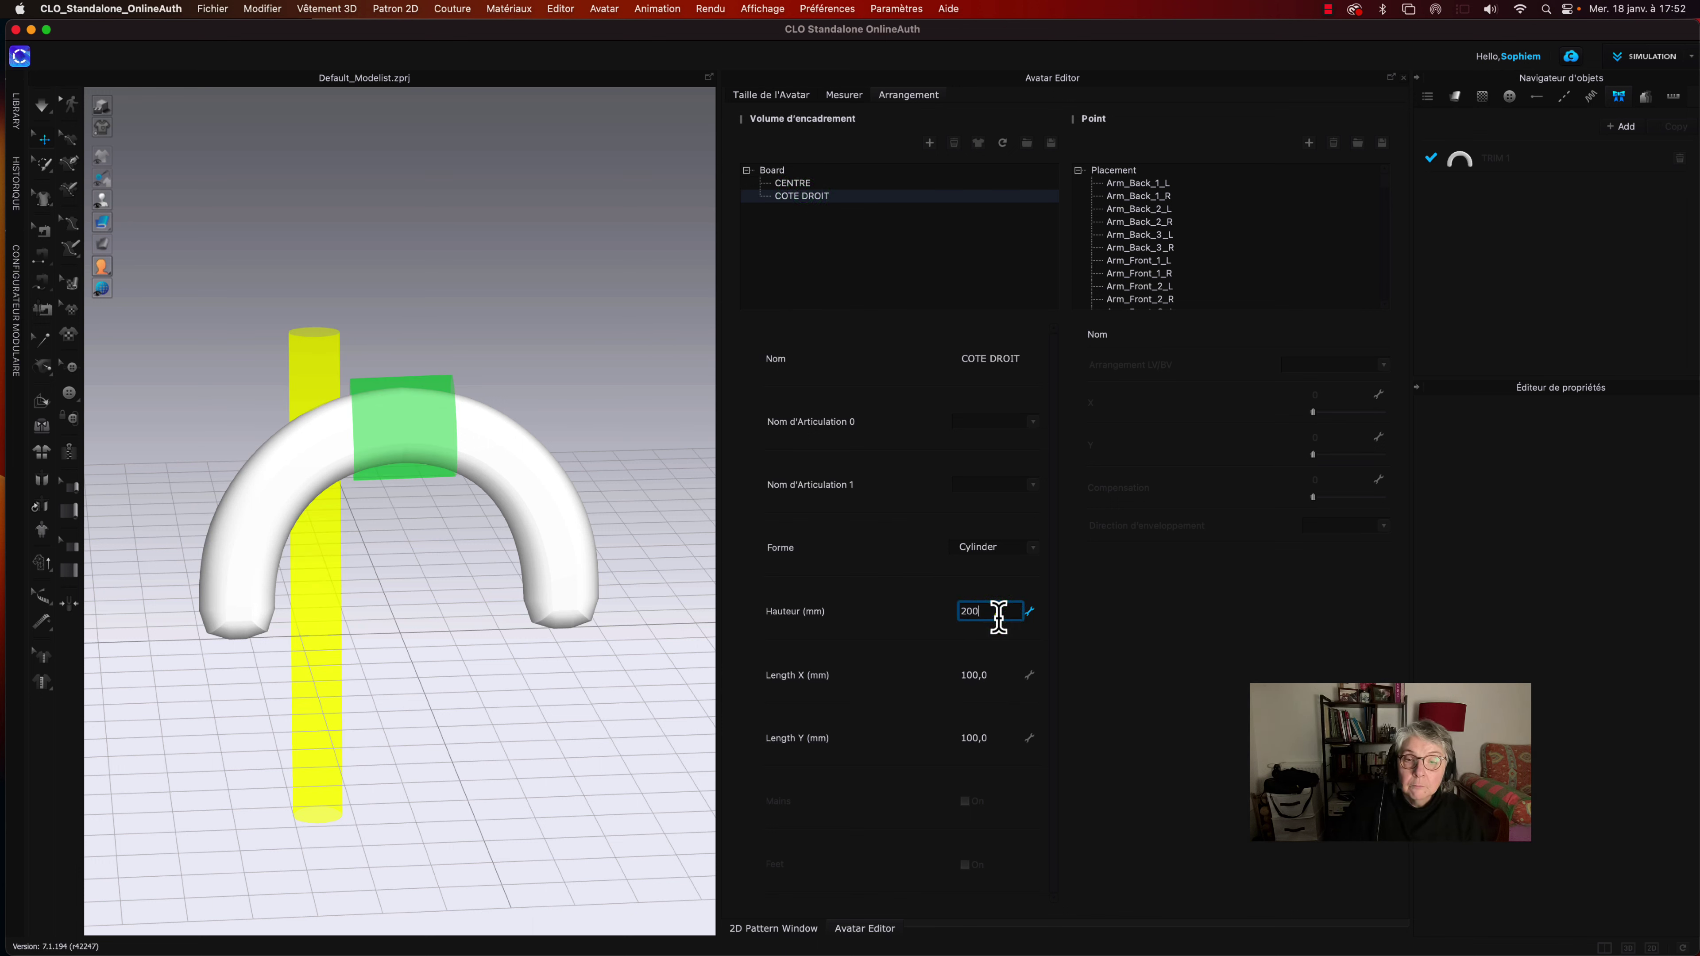
key("Return")
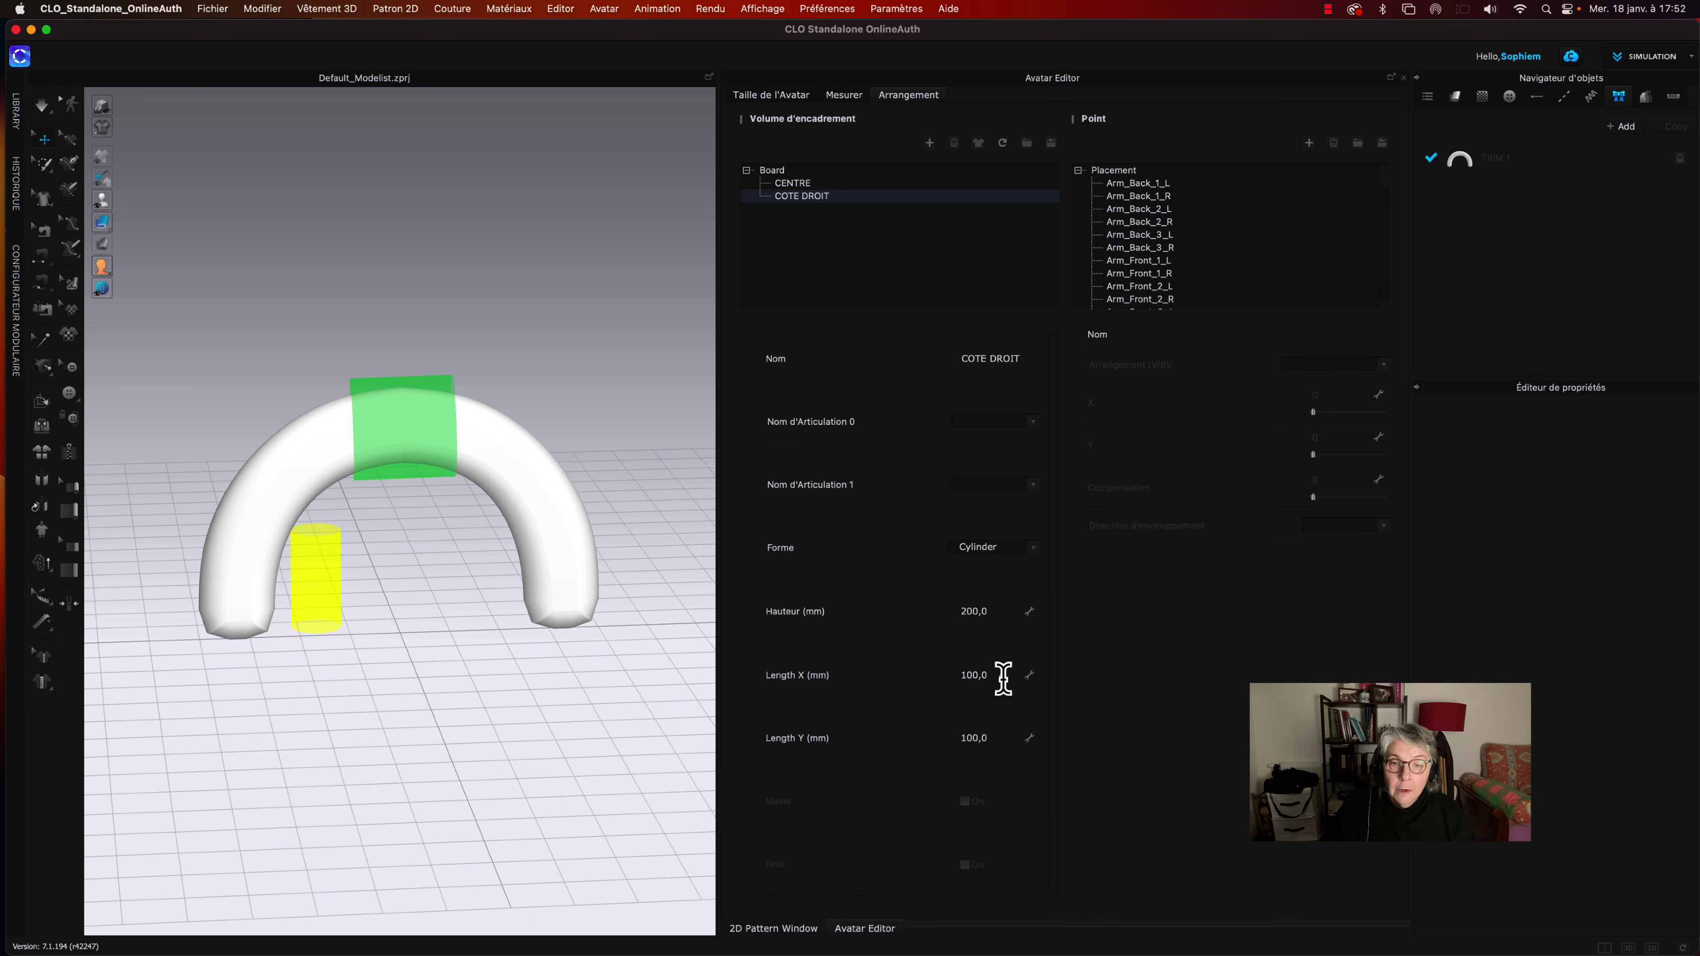
left_click(1003, 676)
type("200")
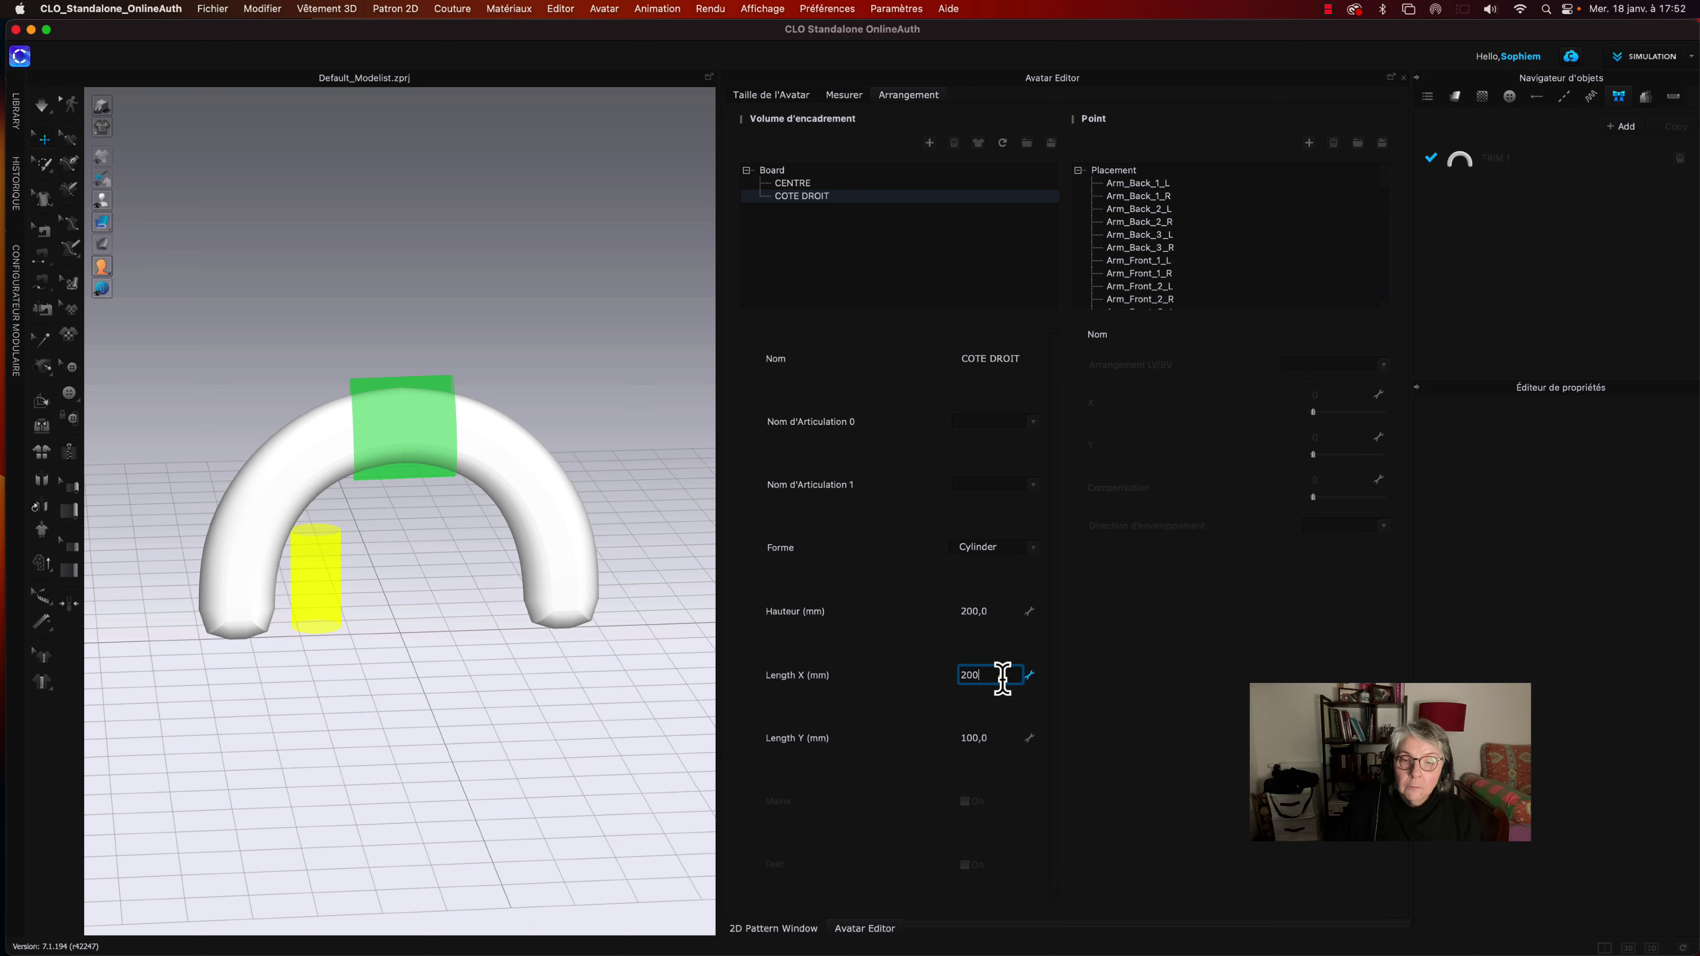
key("Return")
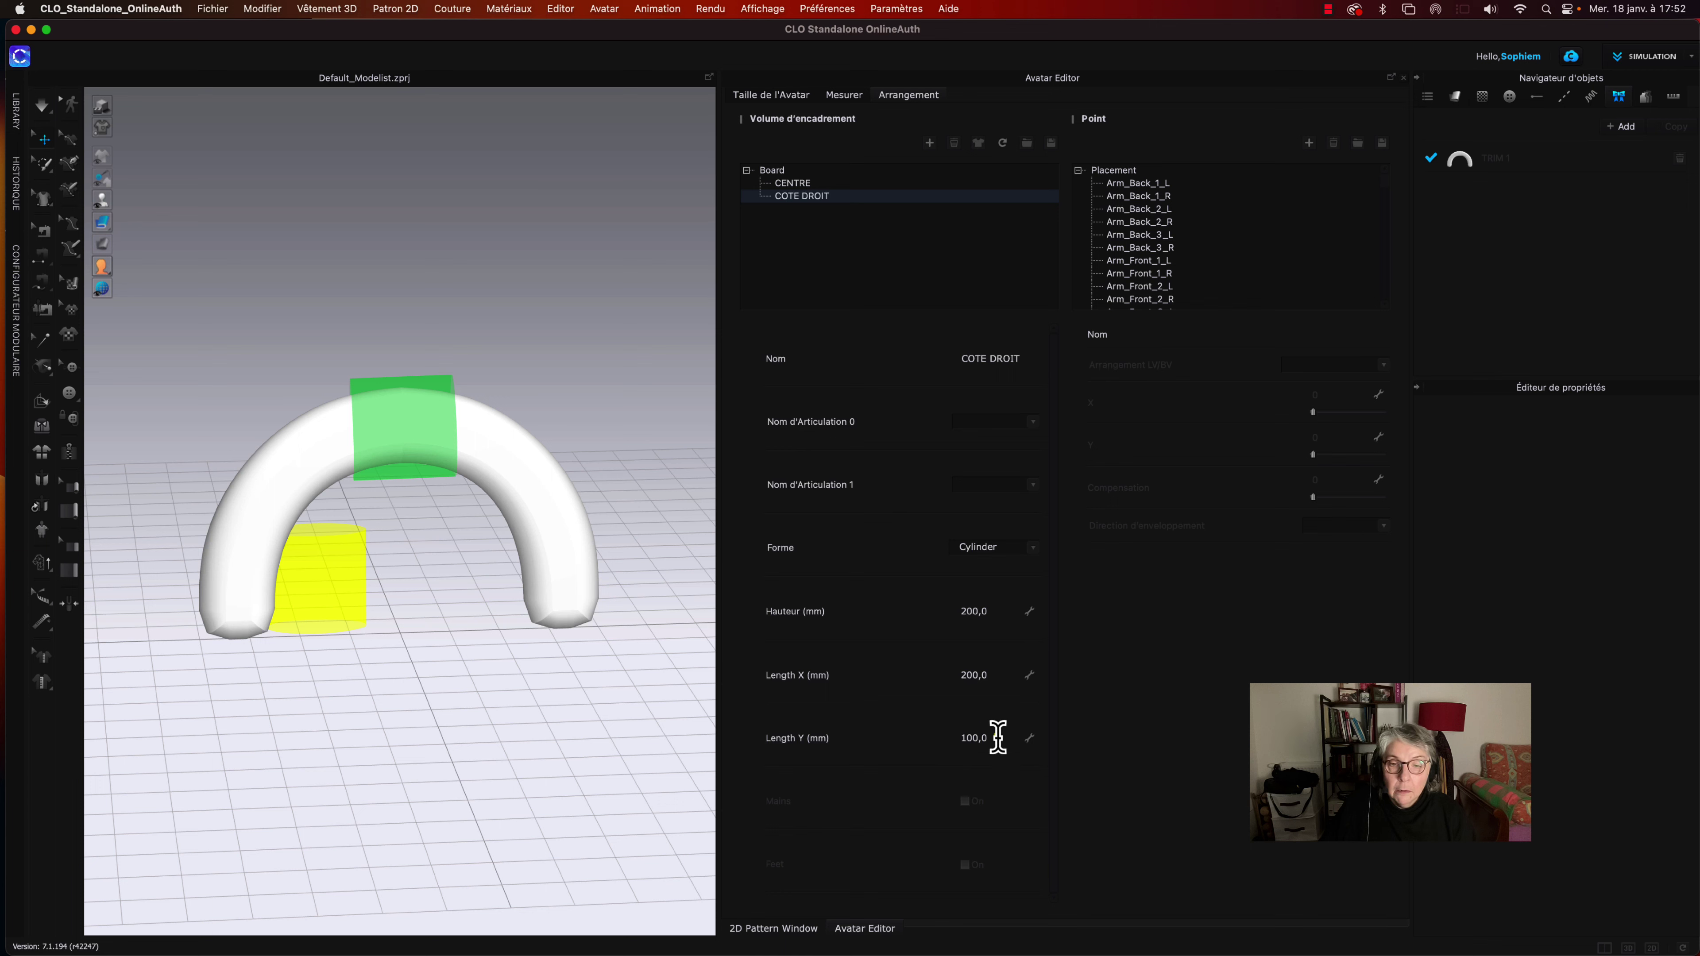
left_click(996, 737)
type("2")
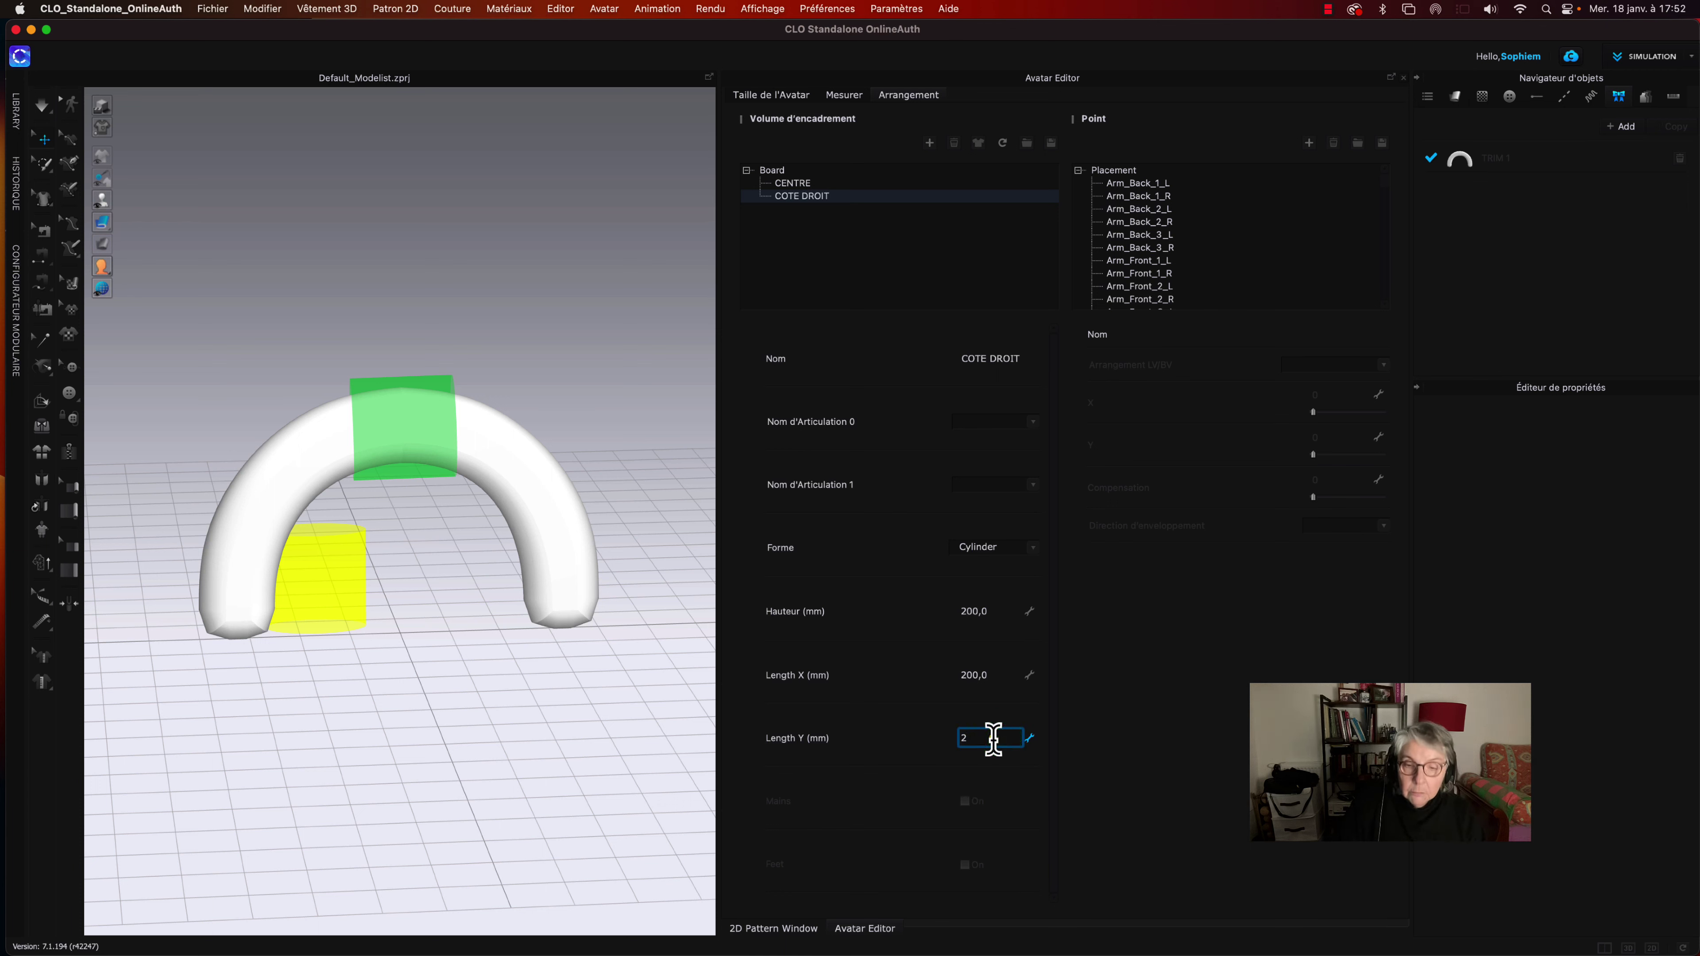
Move the COTE DROIT cylinder onto the arch's left side.
mouse_move(470, 603)
right_mouse_down()
mouse_move(534, 612)
mouse_move(493, 638)
right_mouse_up()
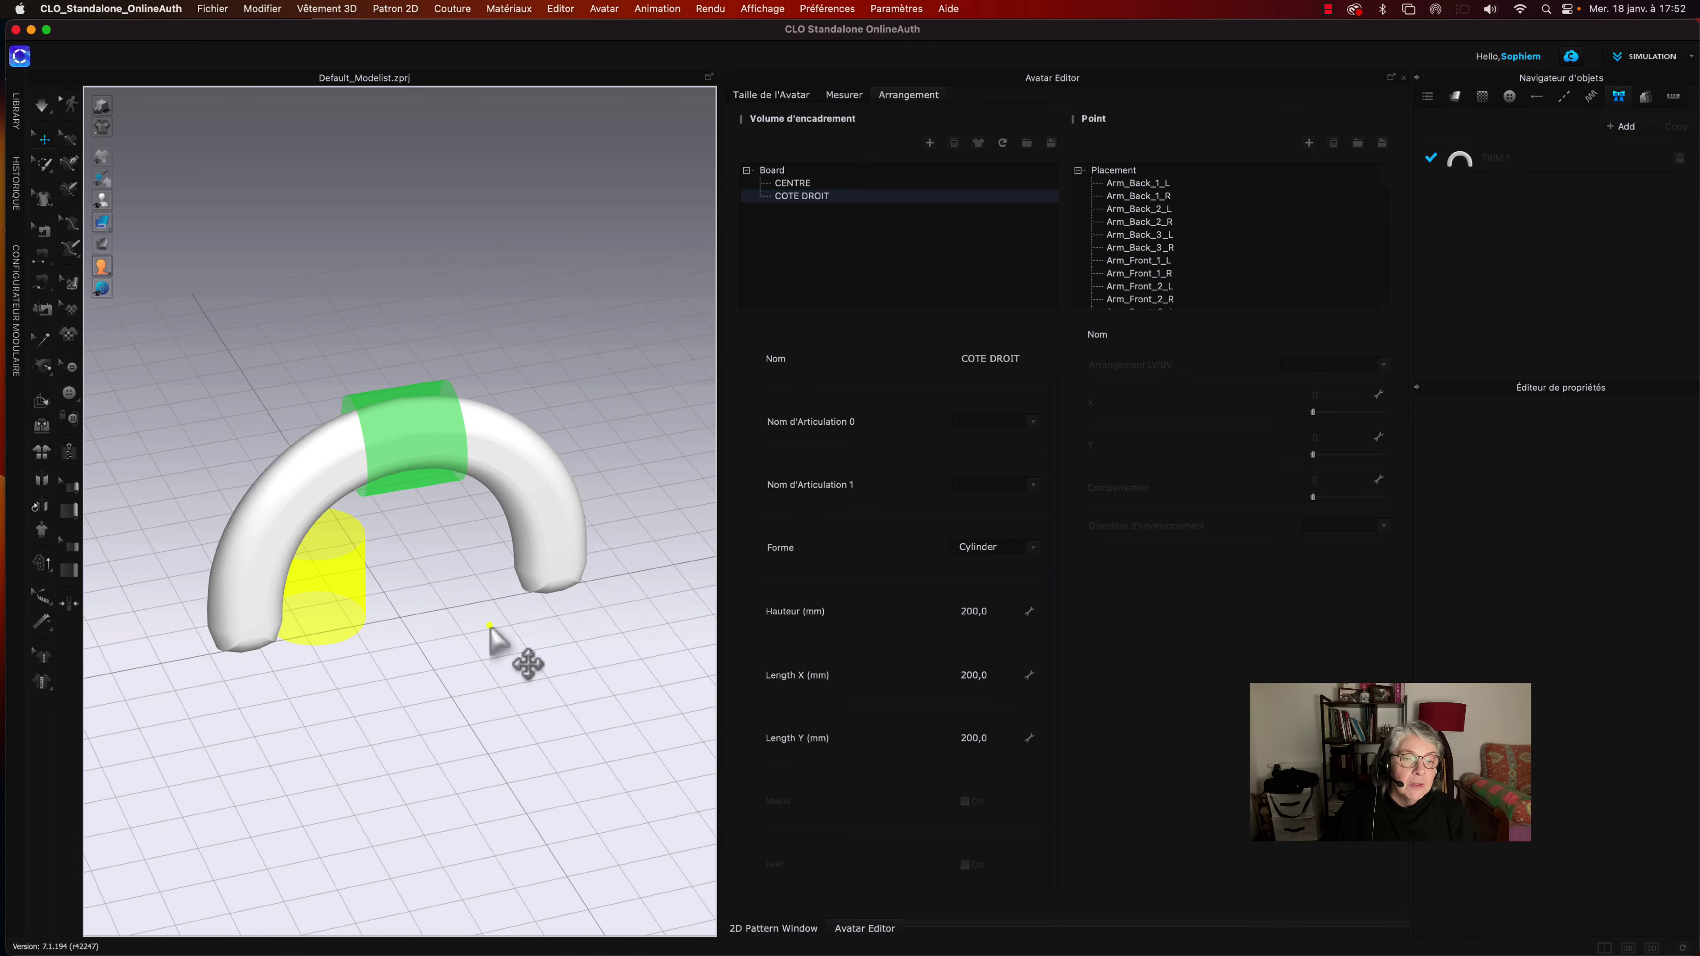
left_click(349, 581)
right_click_drag(428, 588, 476, 560)
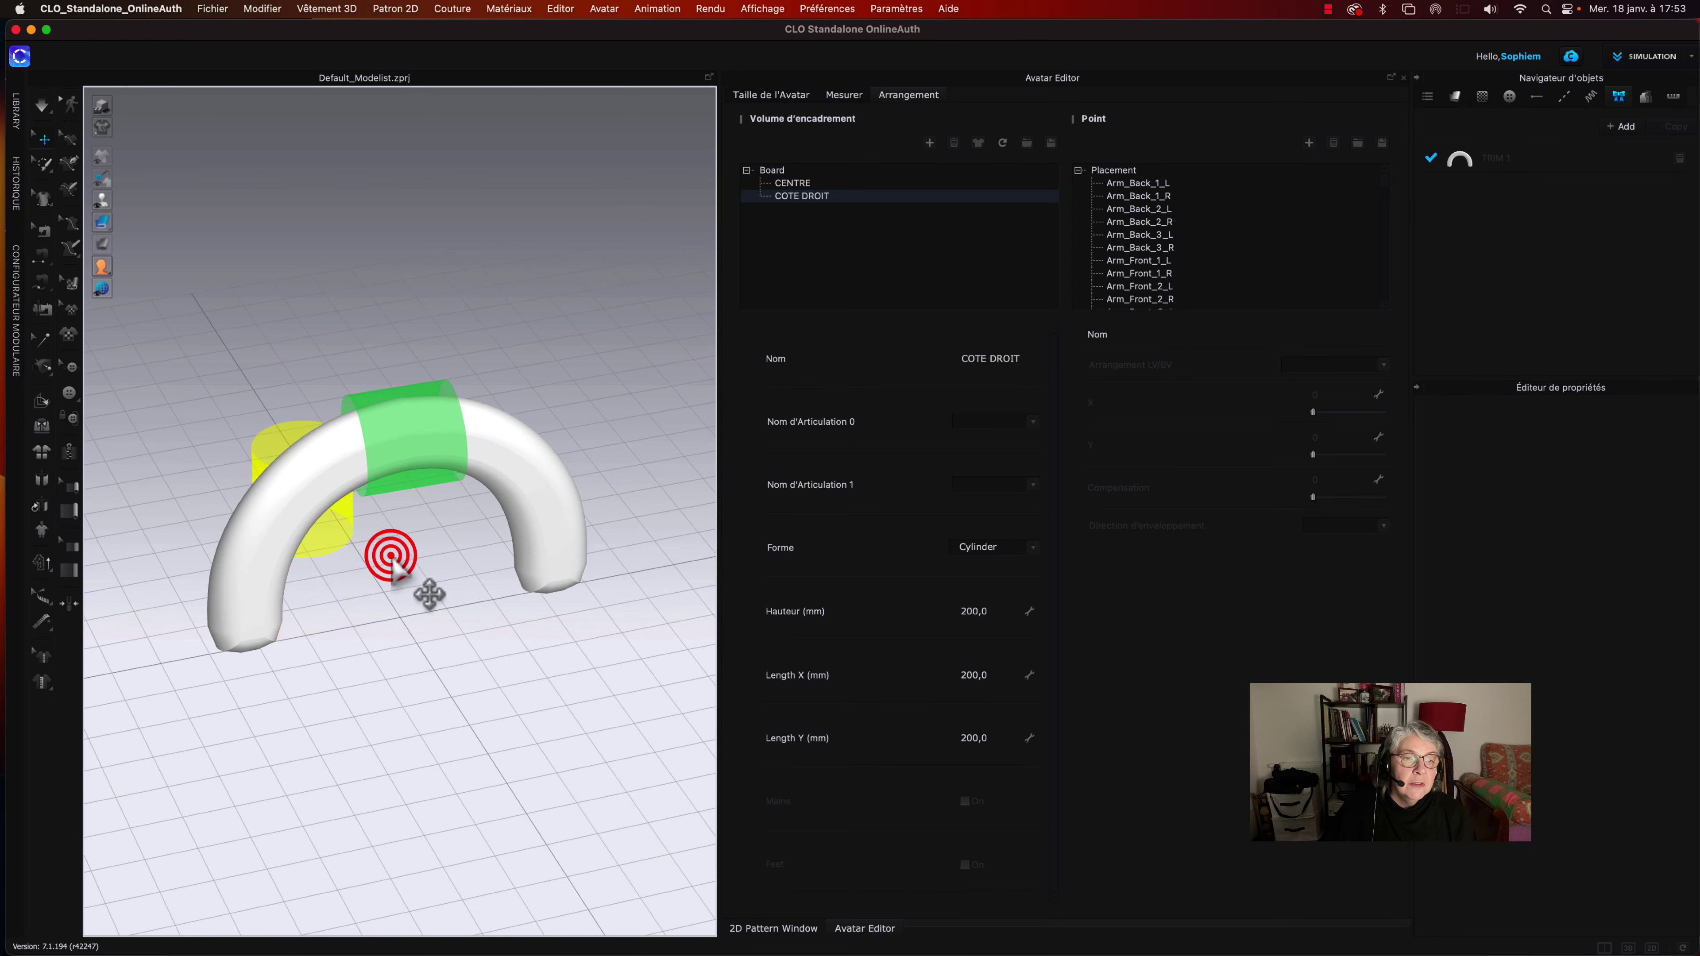
left_click_drag(385, 557, 447, 511)
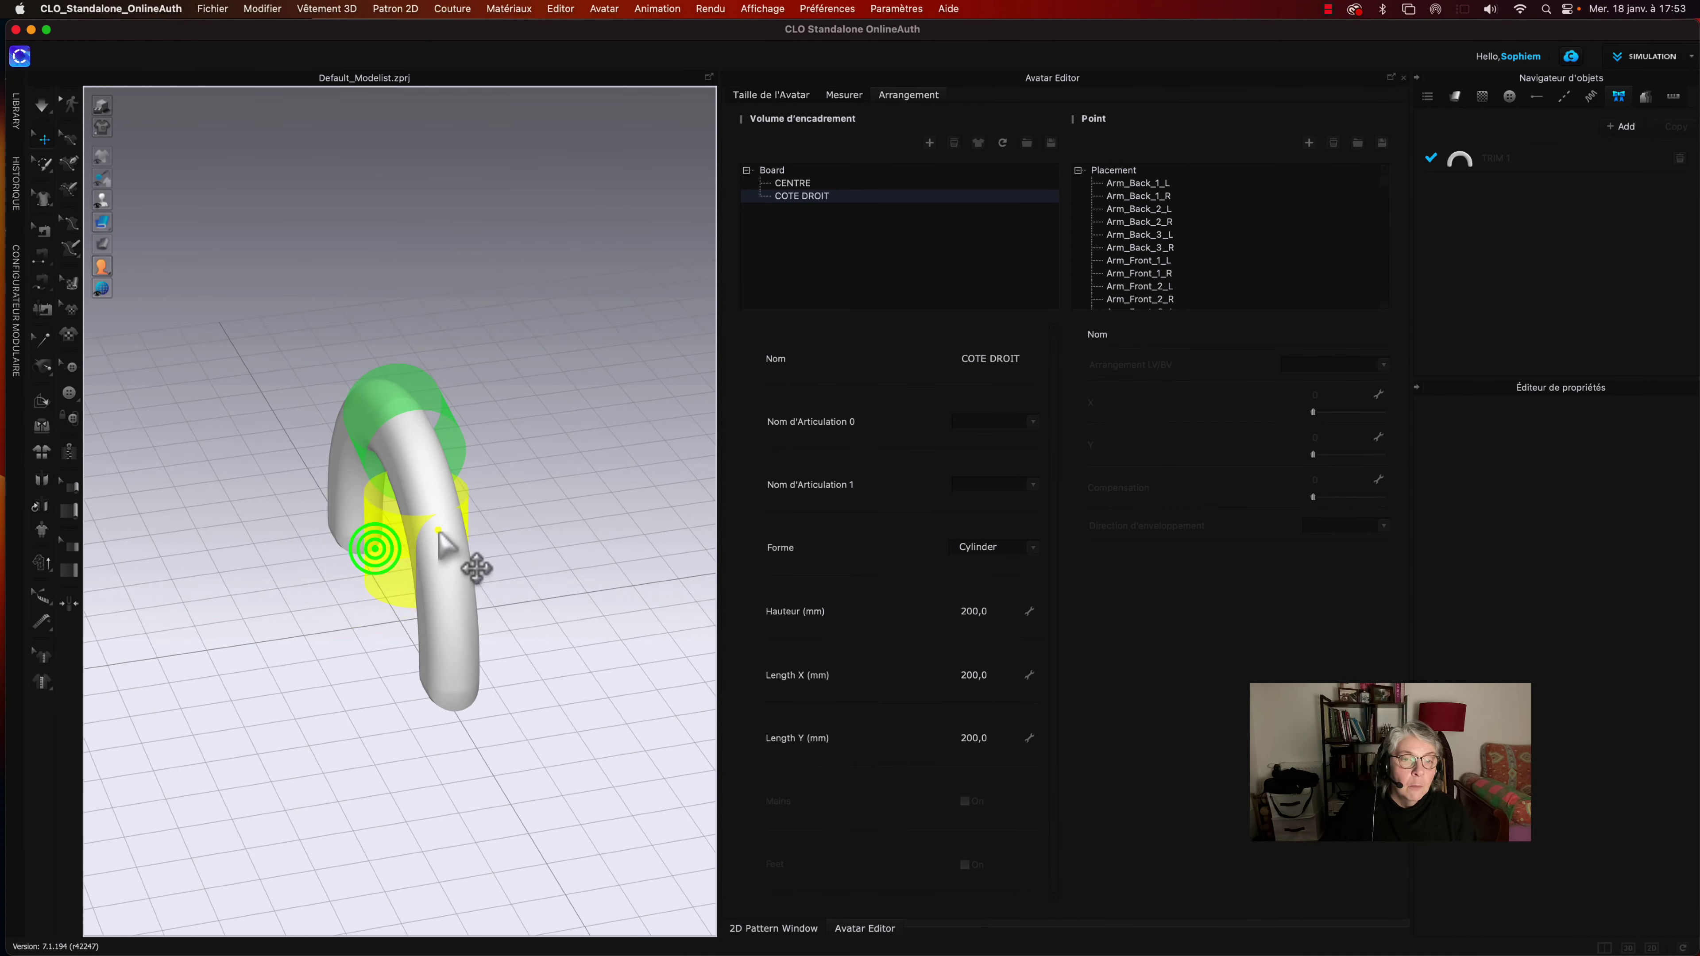
right_click_drag(535, 622, 429, 610)
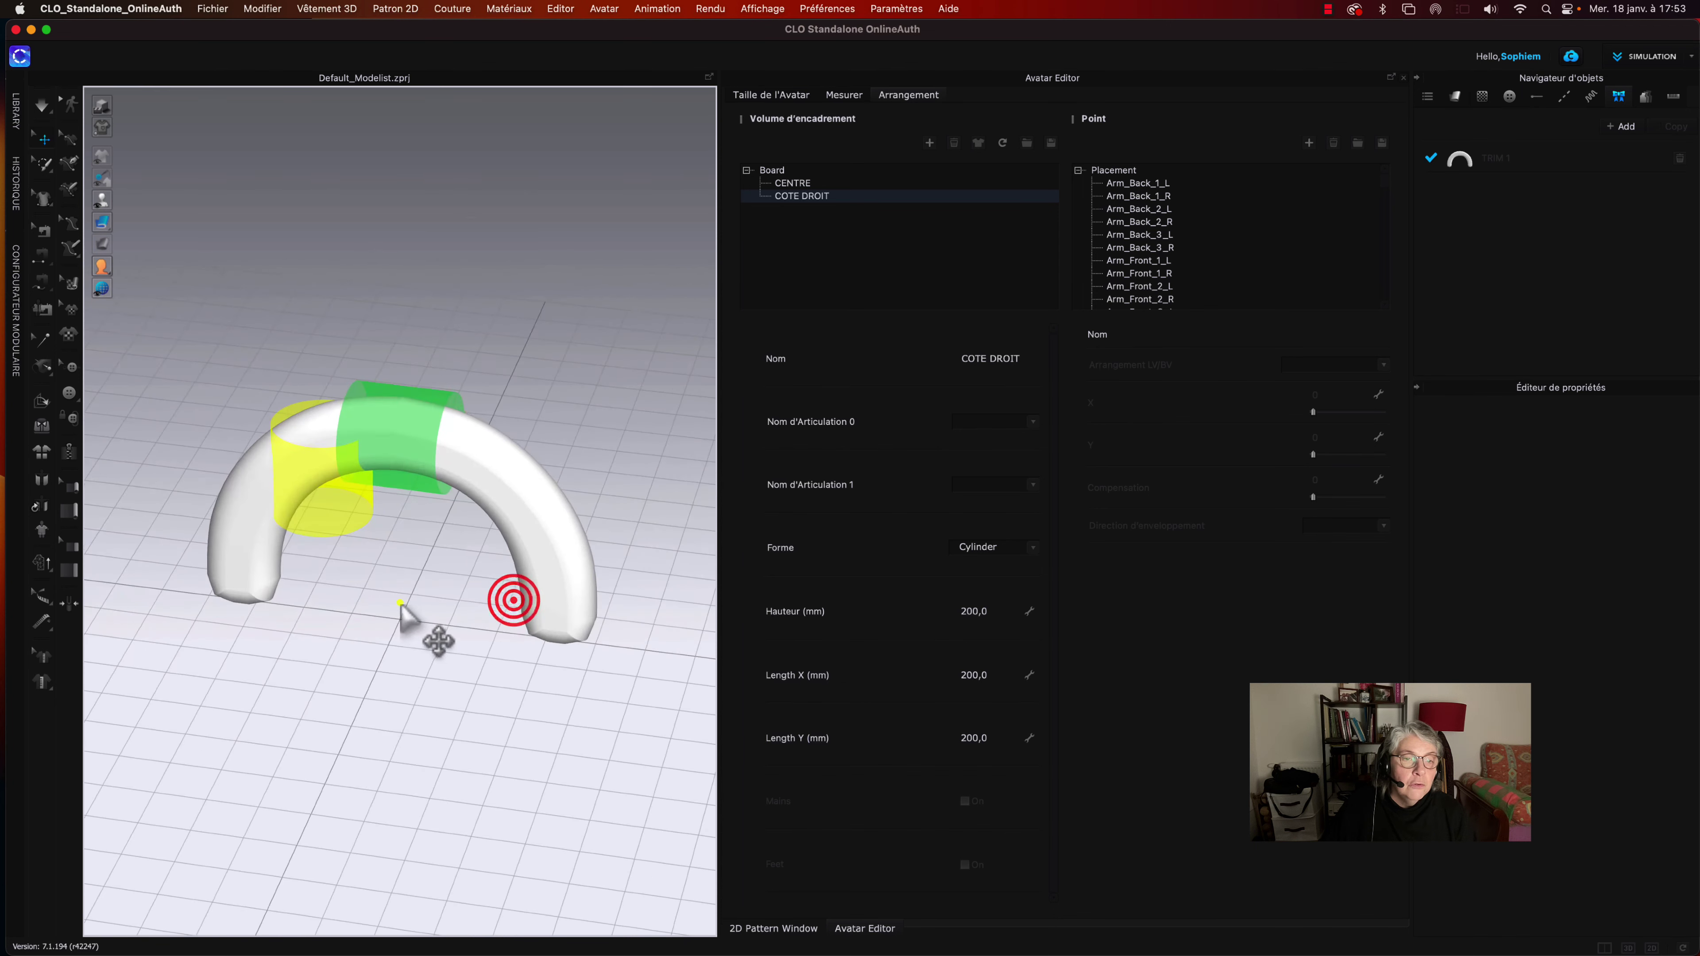
left_click_drag(309, 457, 388, 477)
left_click(307, 455)
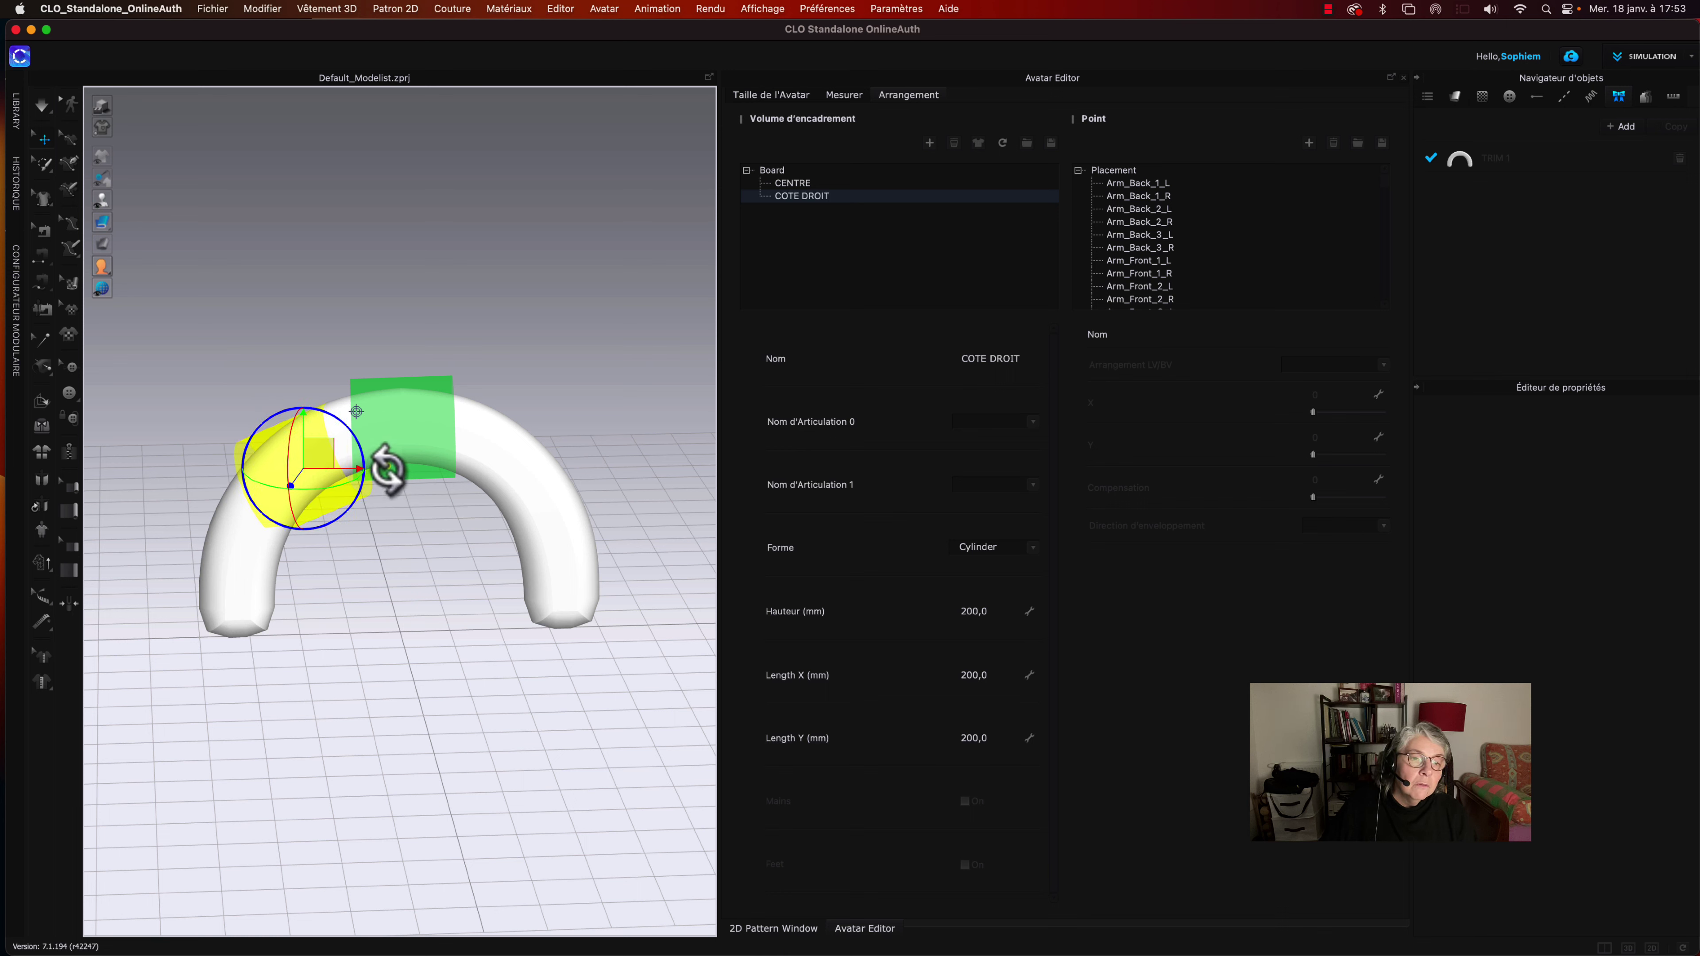
Nudge COTE DROIT along the arch curve and return to the front view.
right_click_drag(388, 465, 462, 579)
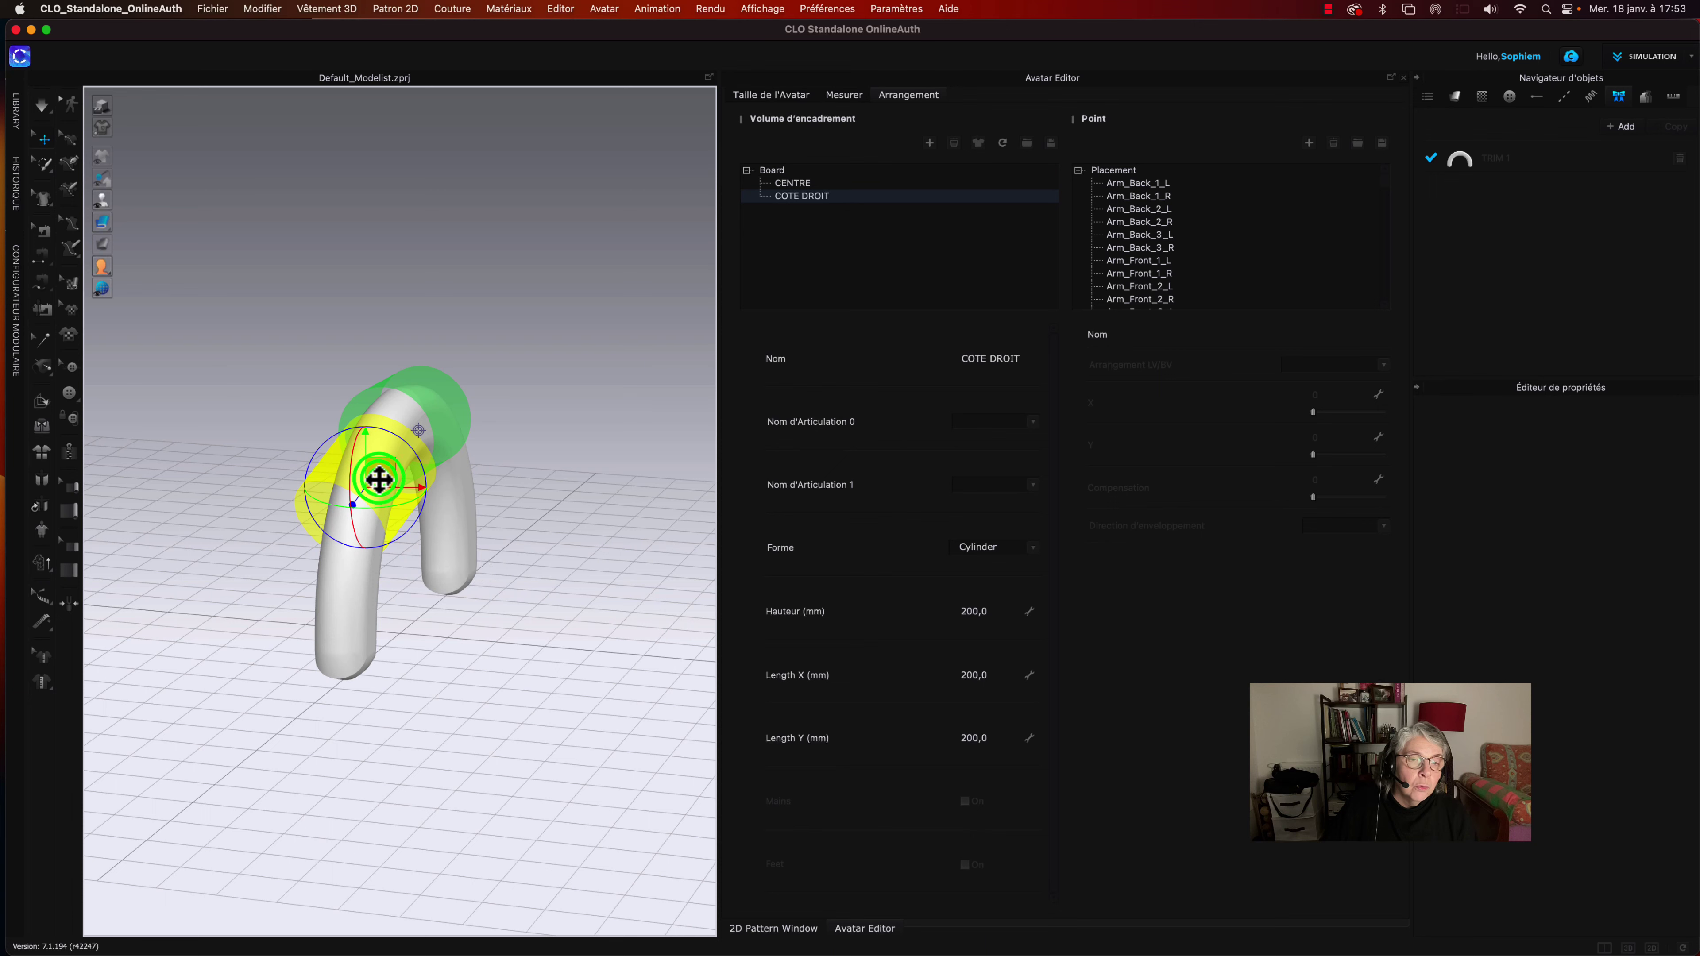
right_click_drag(447, 558, 381, 518)
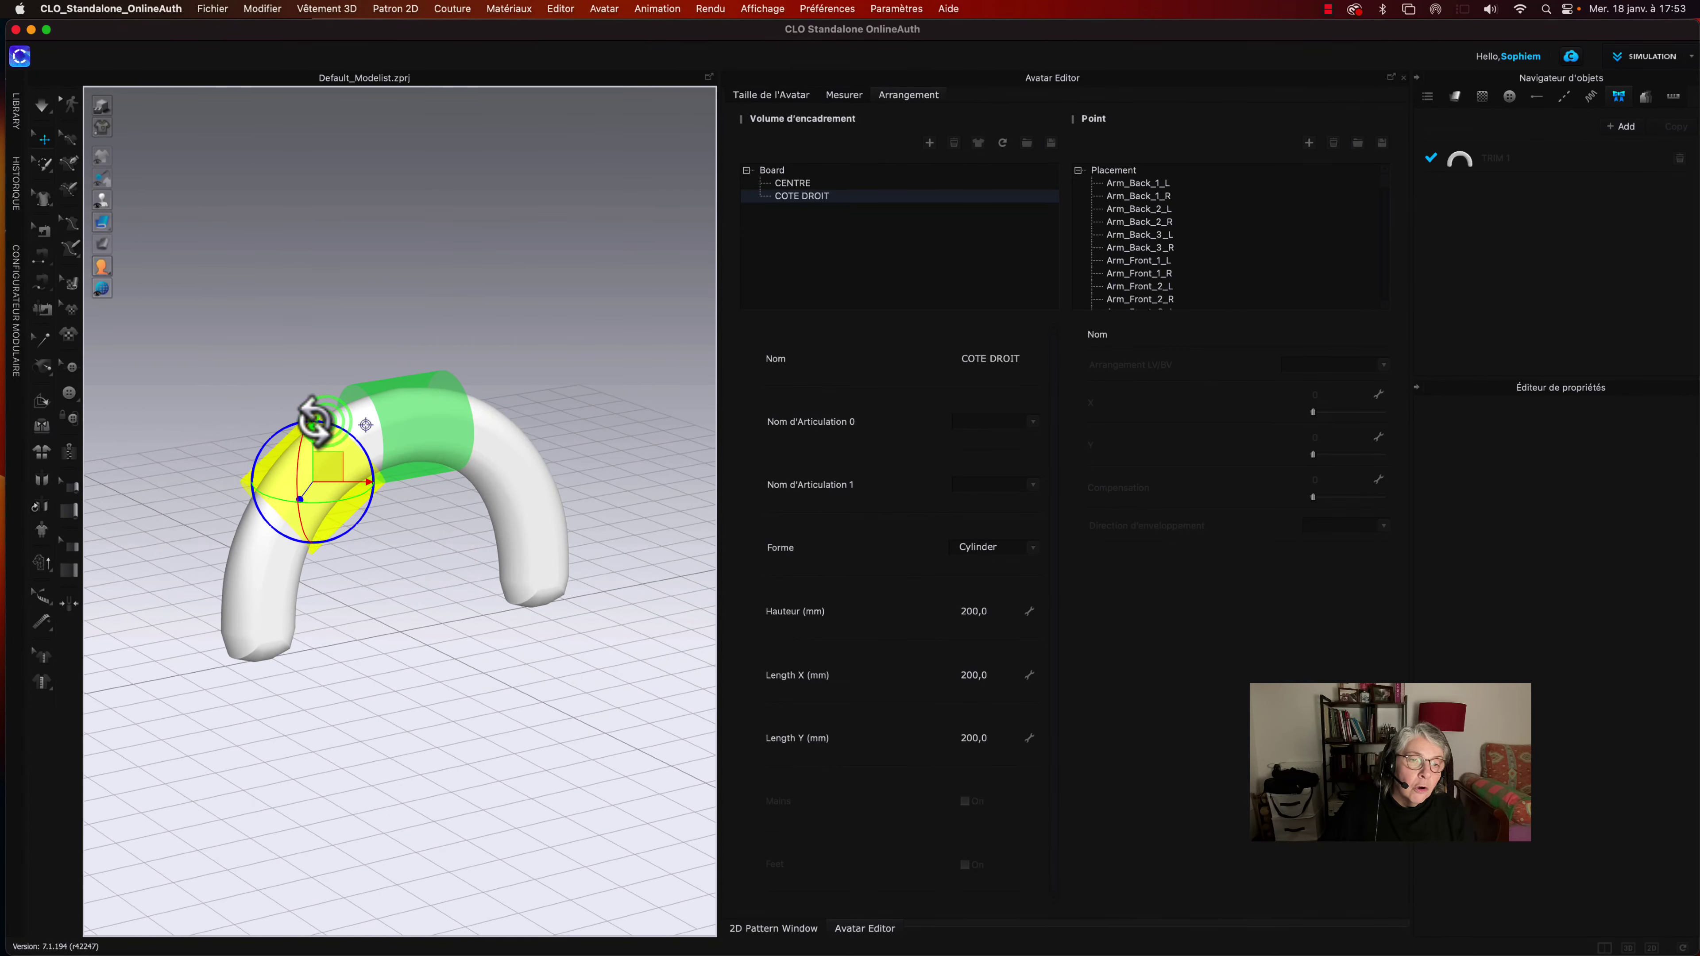
mouse_move(405, 564)
right_mouse_down()
mouse_move(506, 564)
mouse_move(568, 589)
mouse_move(557, 577)
right_mouse_up()
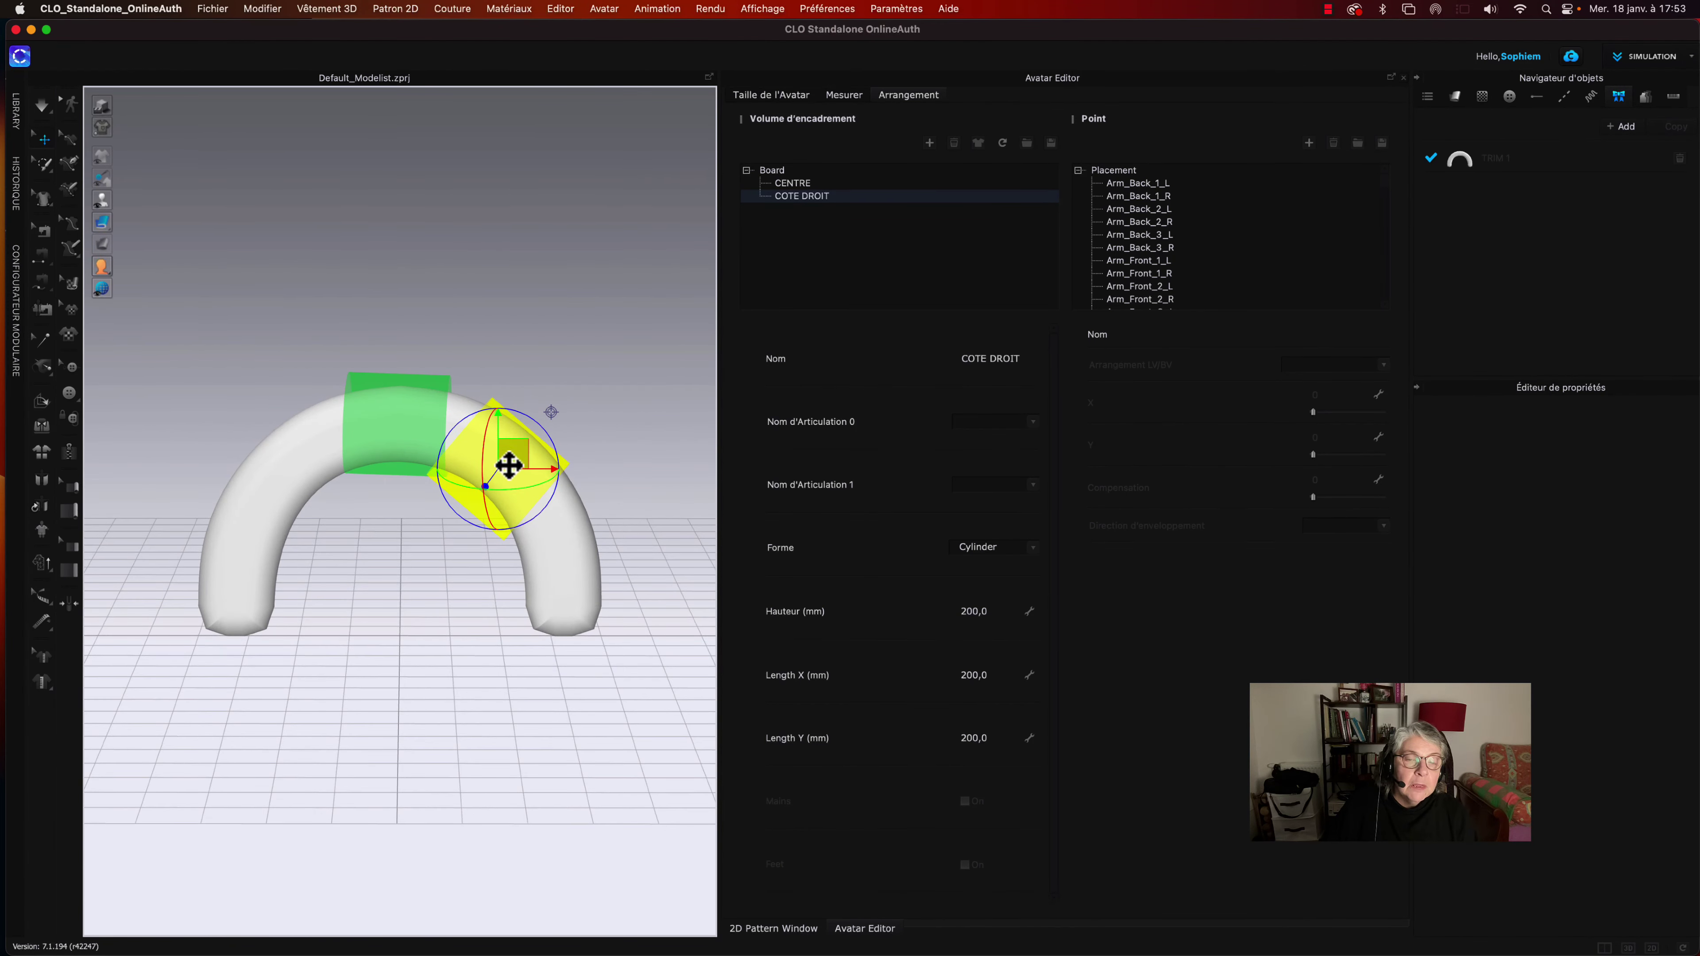
left_click_drag(509, 465, 519, 467)
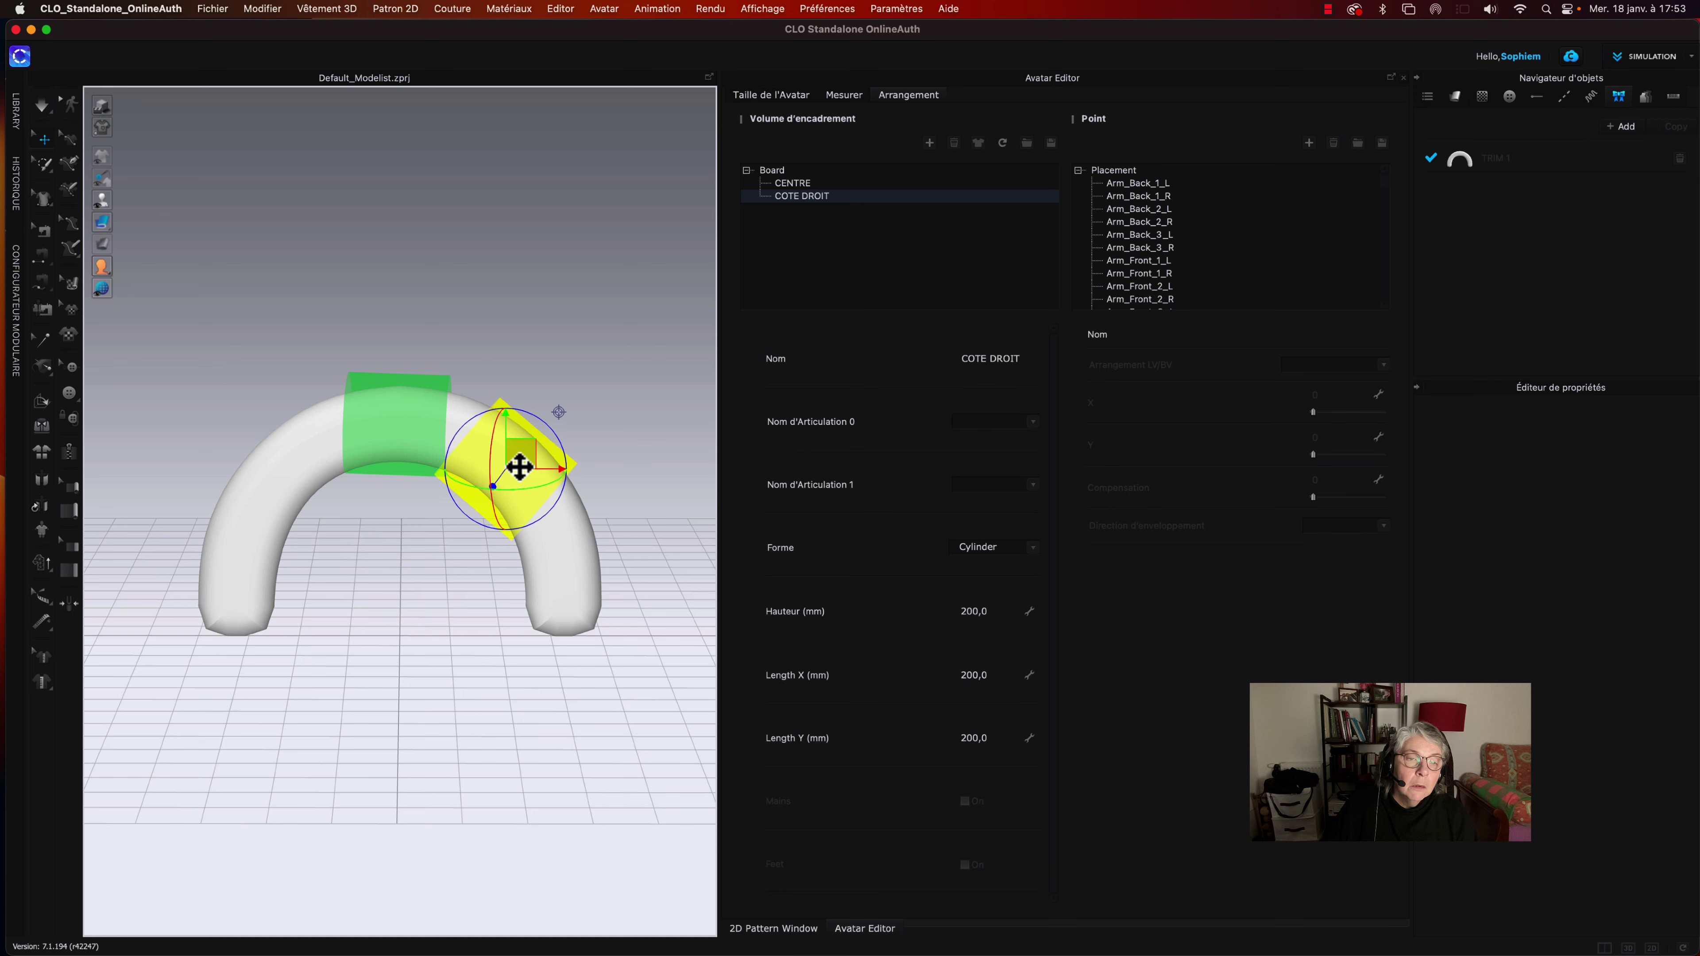
mouse_move(519, 467)
right_mouse_down()
mouse_move(523, 440)
mouse_move(462, 415)
right_mouse_up()
key("0")
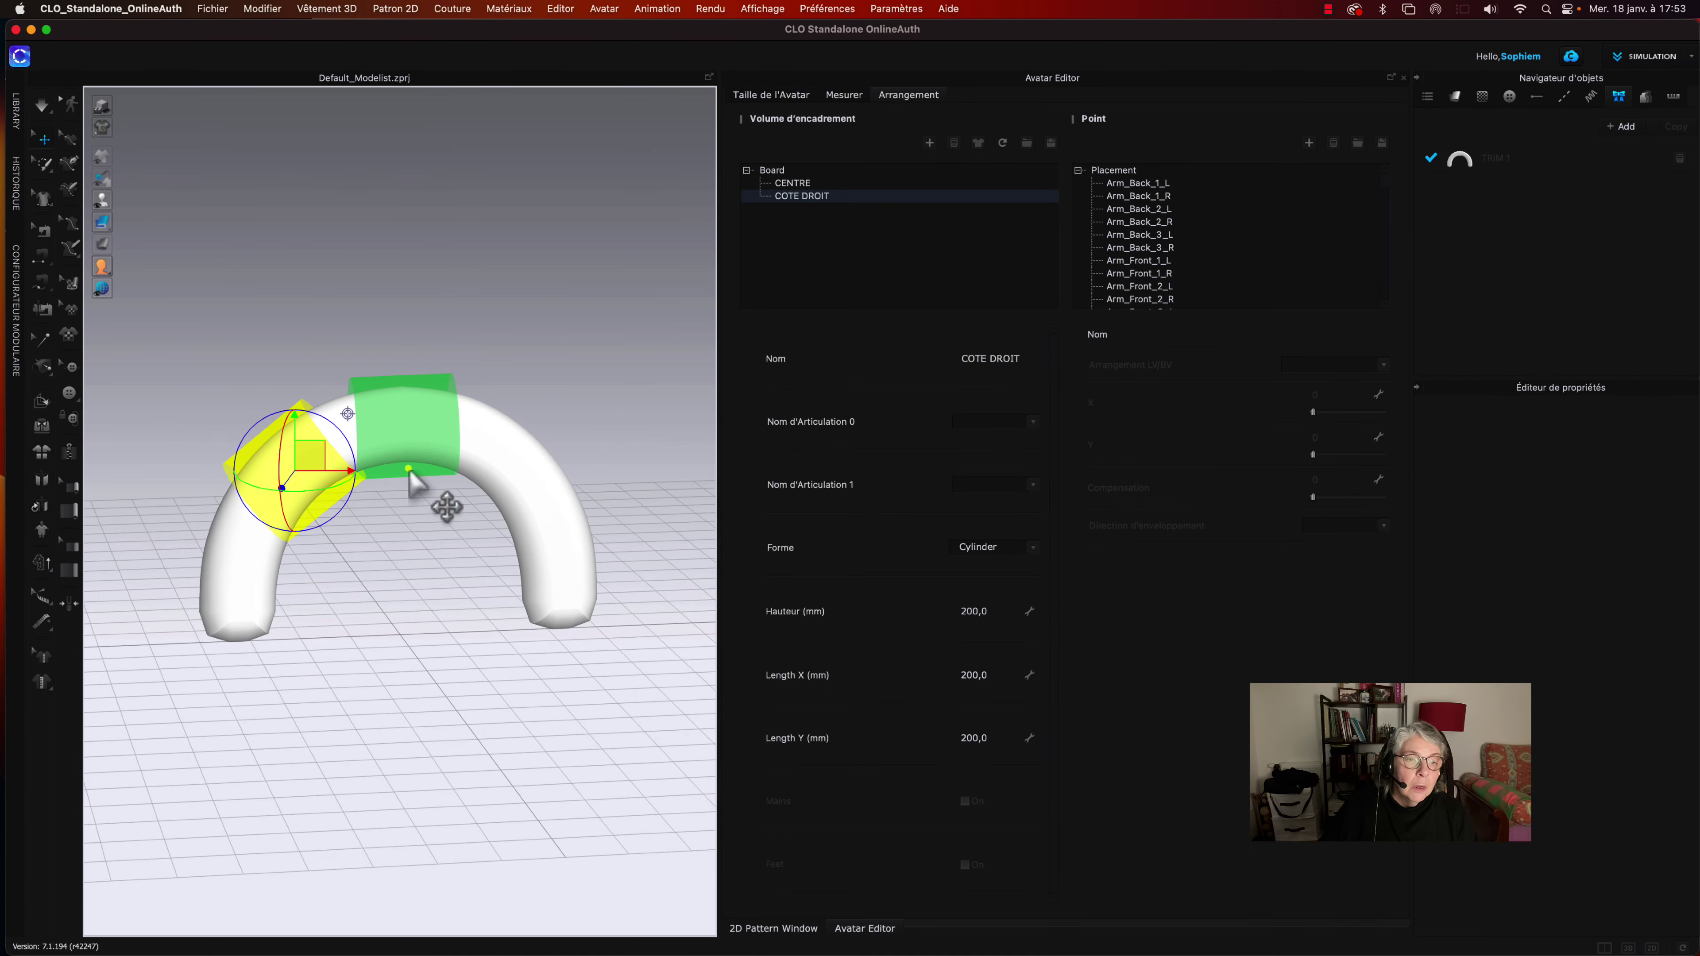
left_click(468, 603)
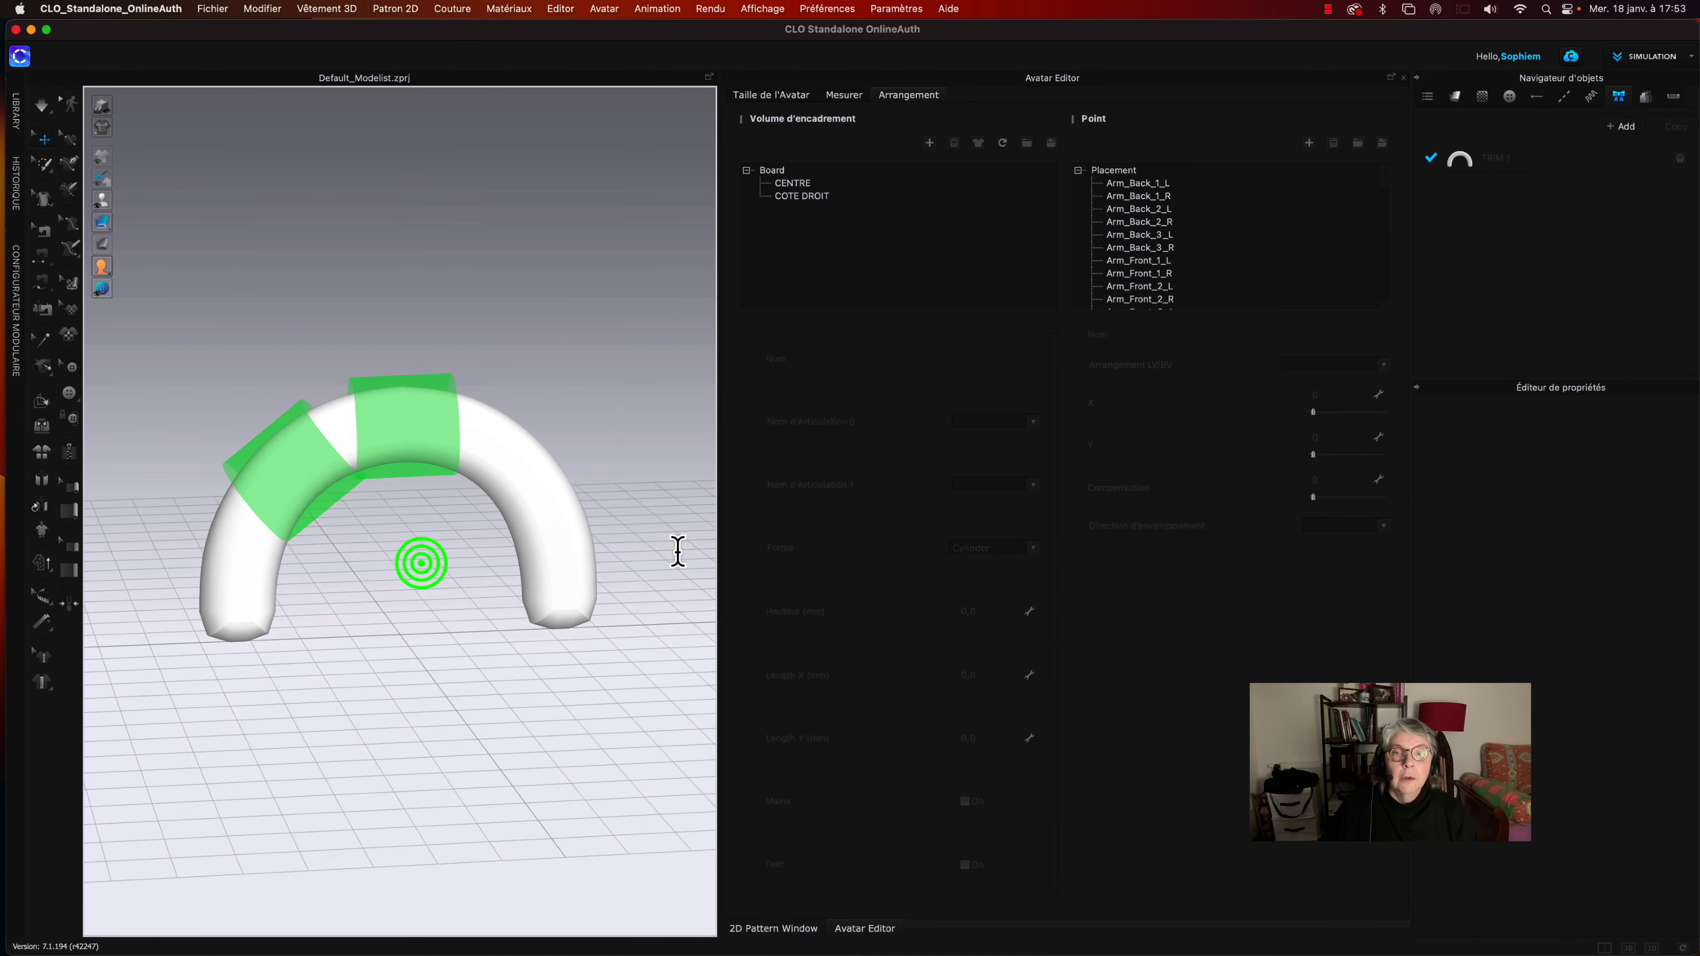
Add a third cylinder volume, Pan (1000 mm tall, 100 mm wide), to Board and start renaming it.
left_click(927, 142)
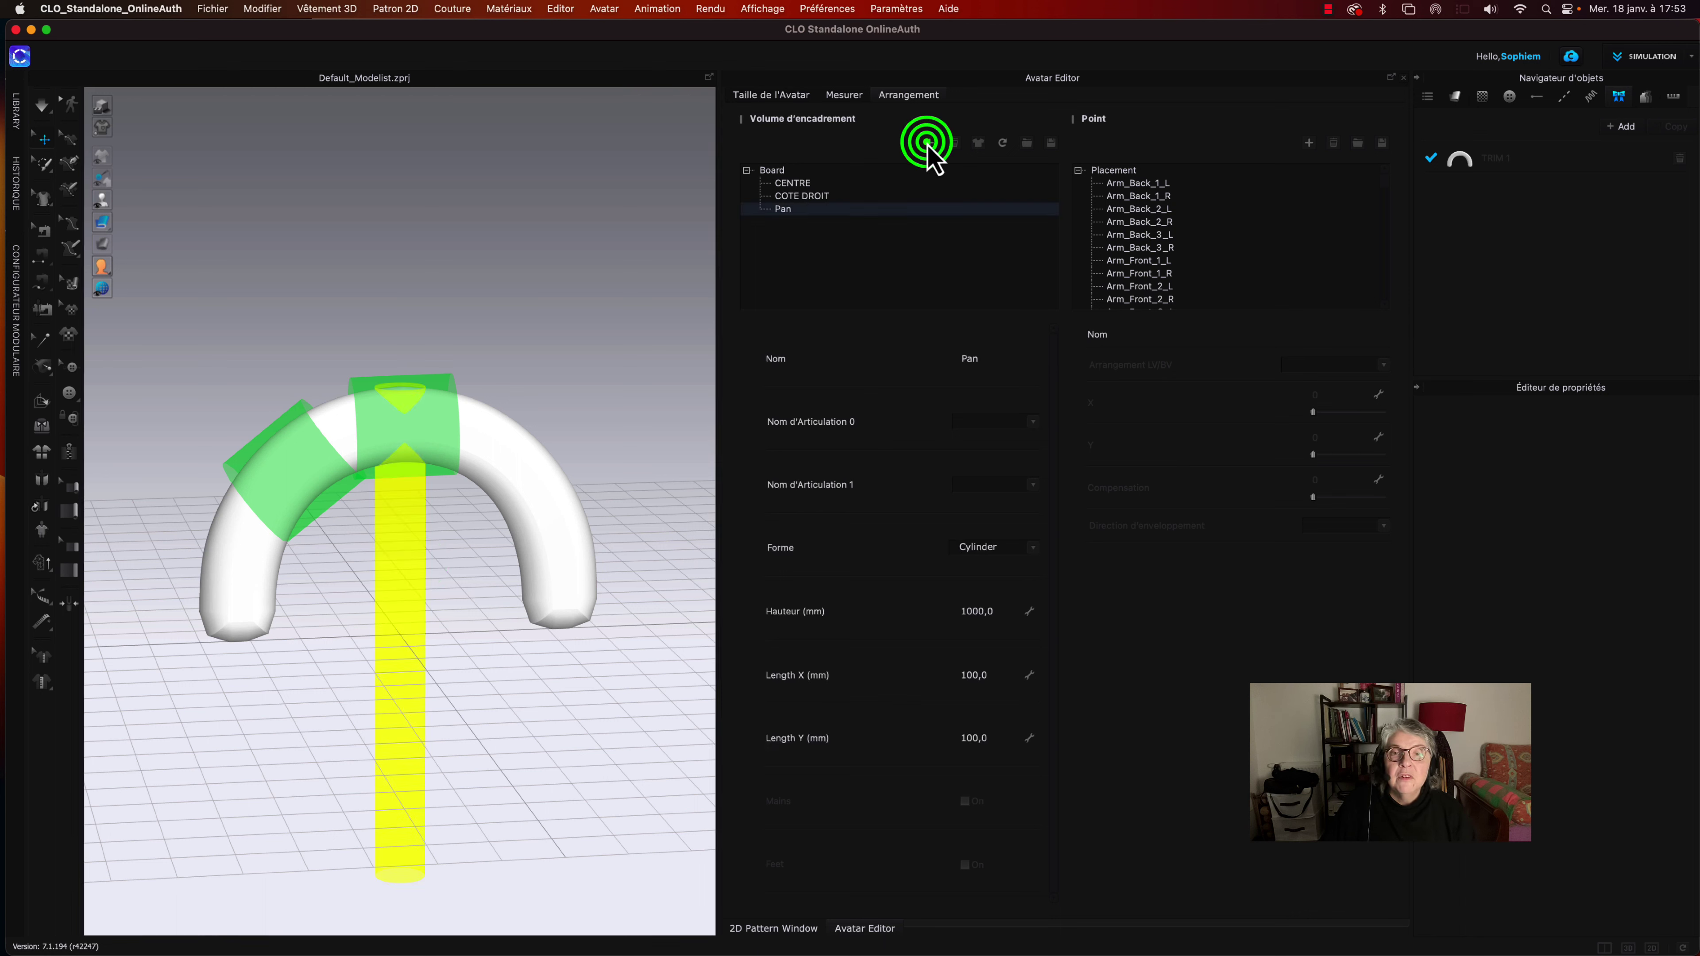
double_click(800, 210)
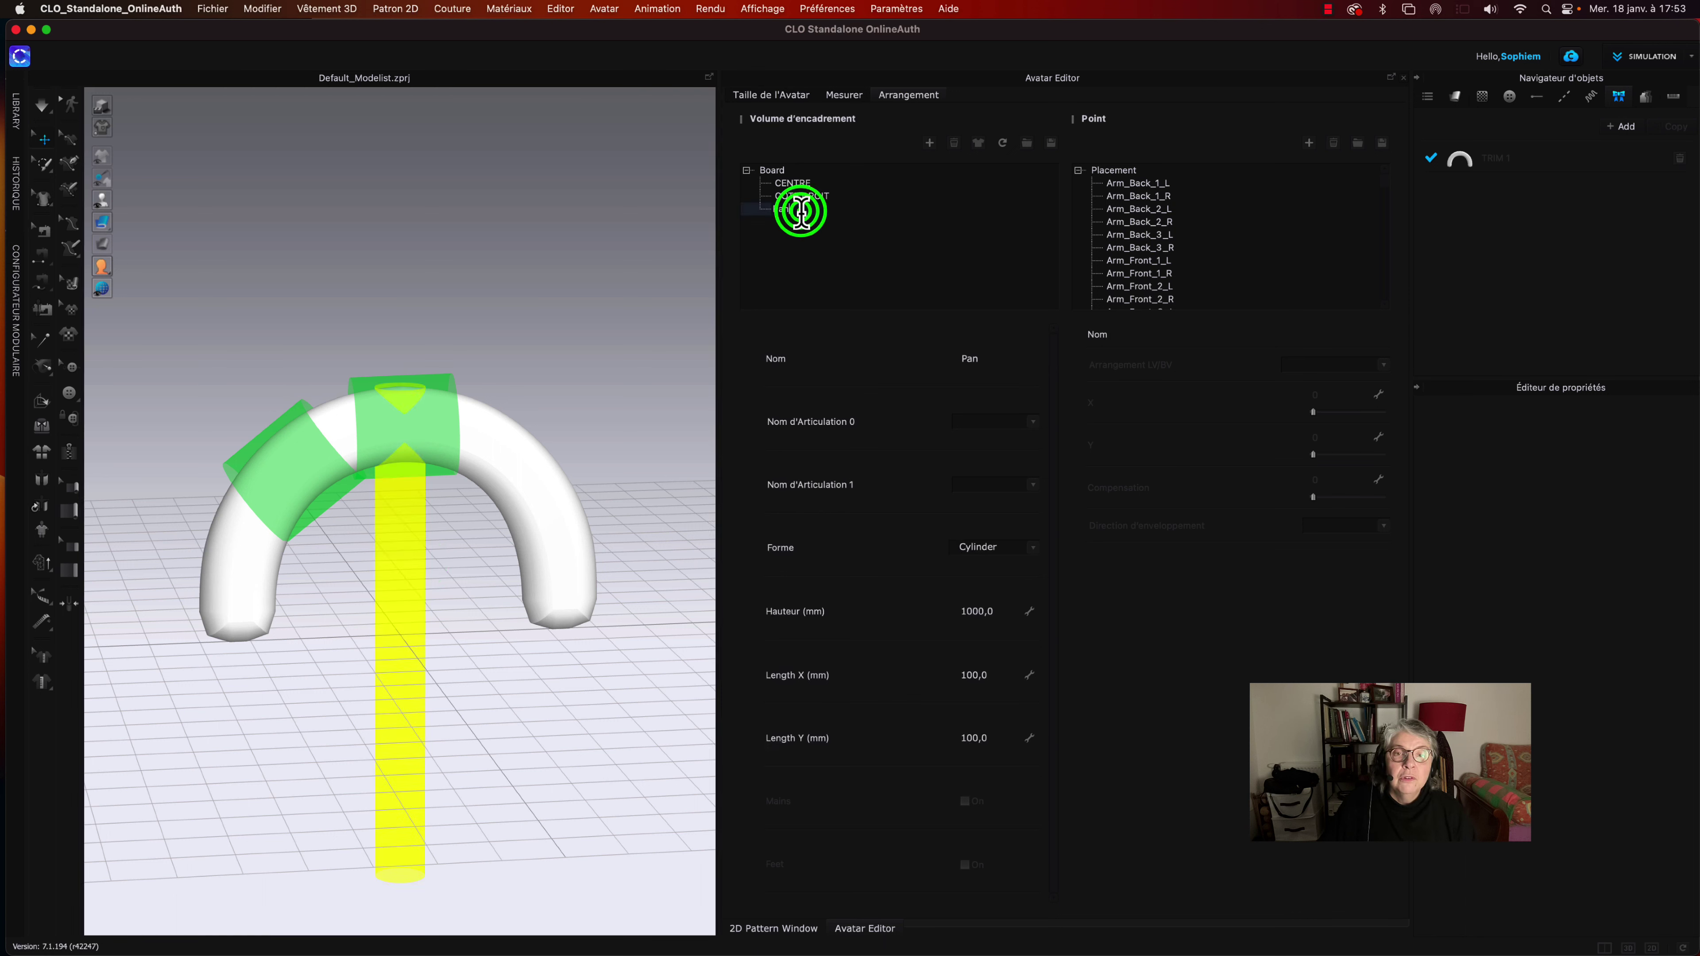
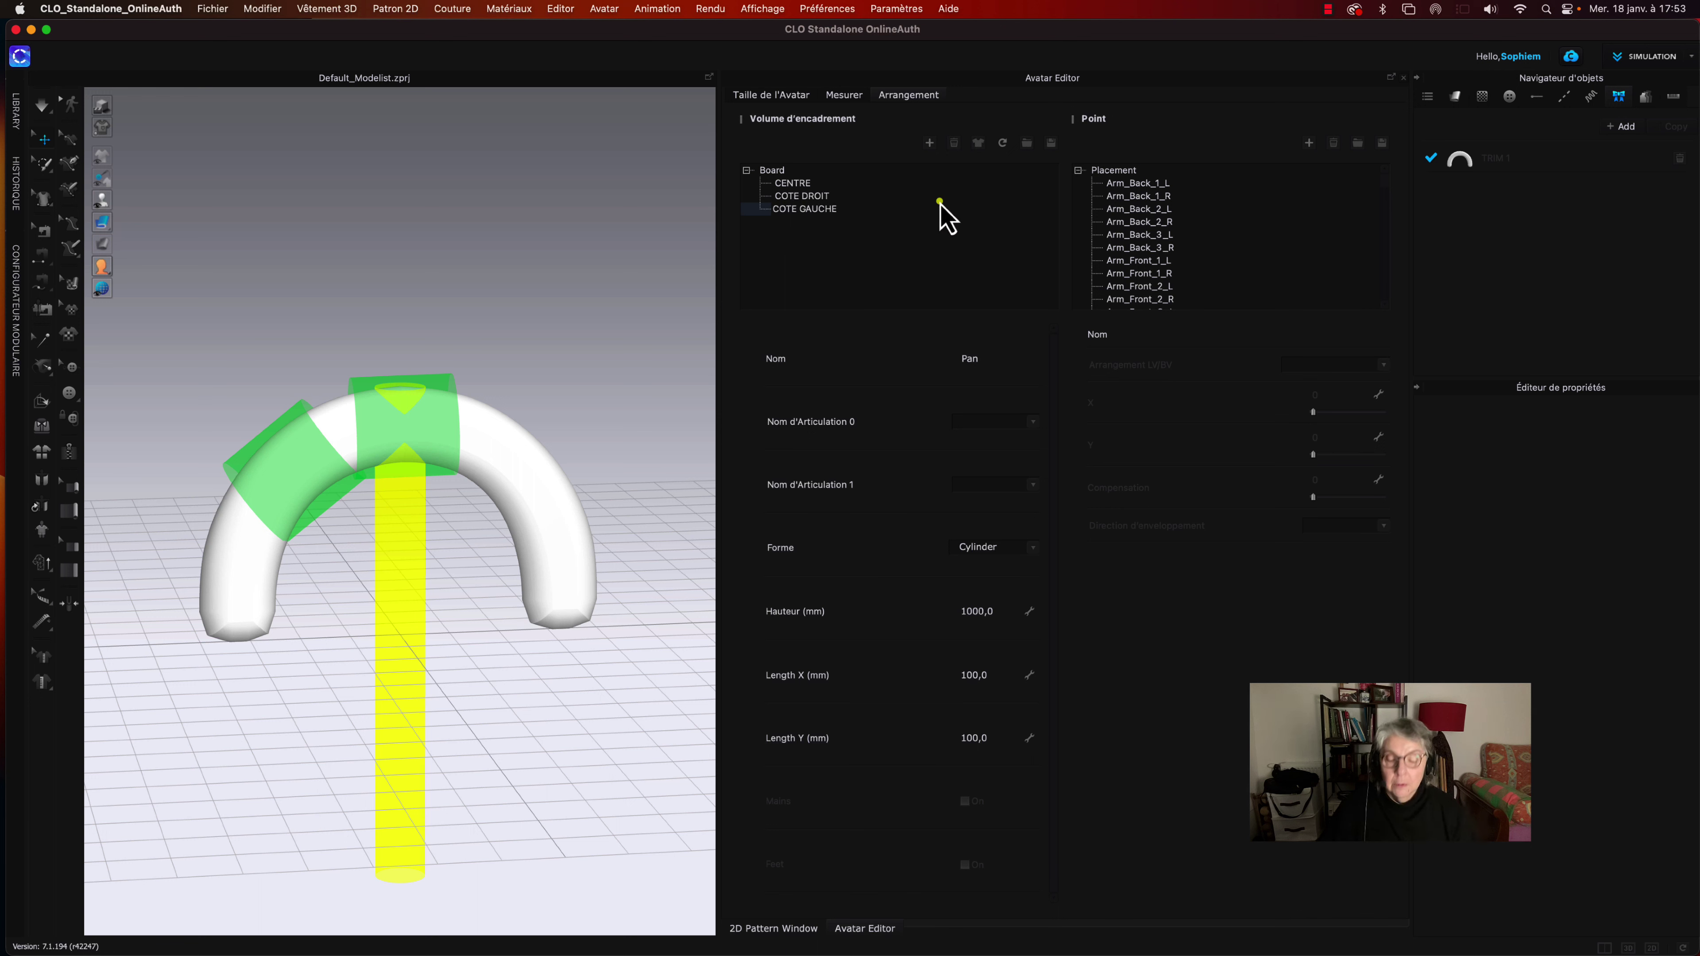
Confirm the COTE GAUCHE name and give its cylinder Hauteur, Length X and Length Y of 200 mm.
key("Return")
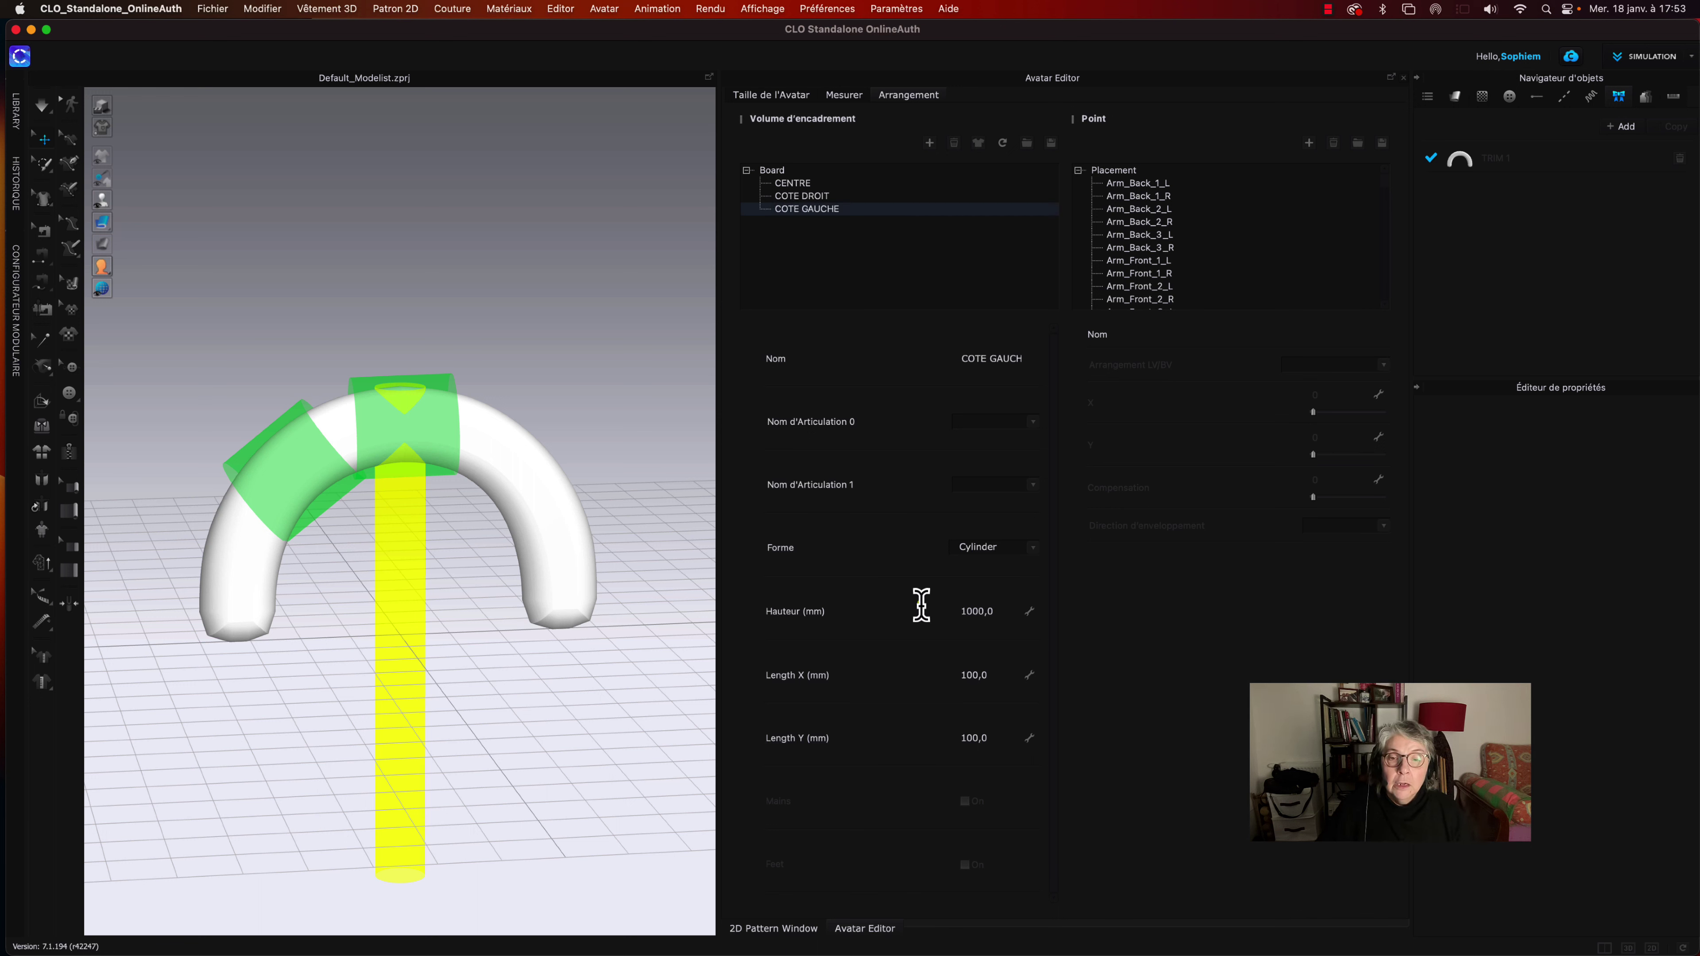
left_click(1007, 615)
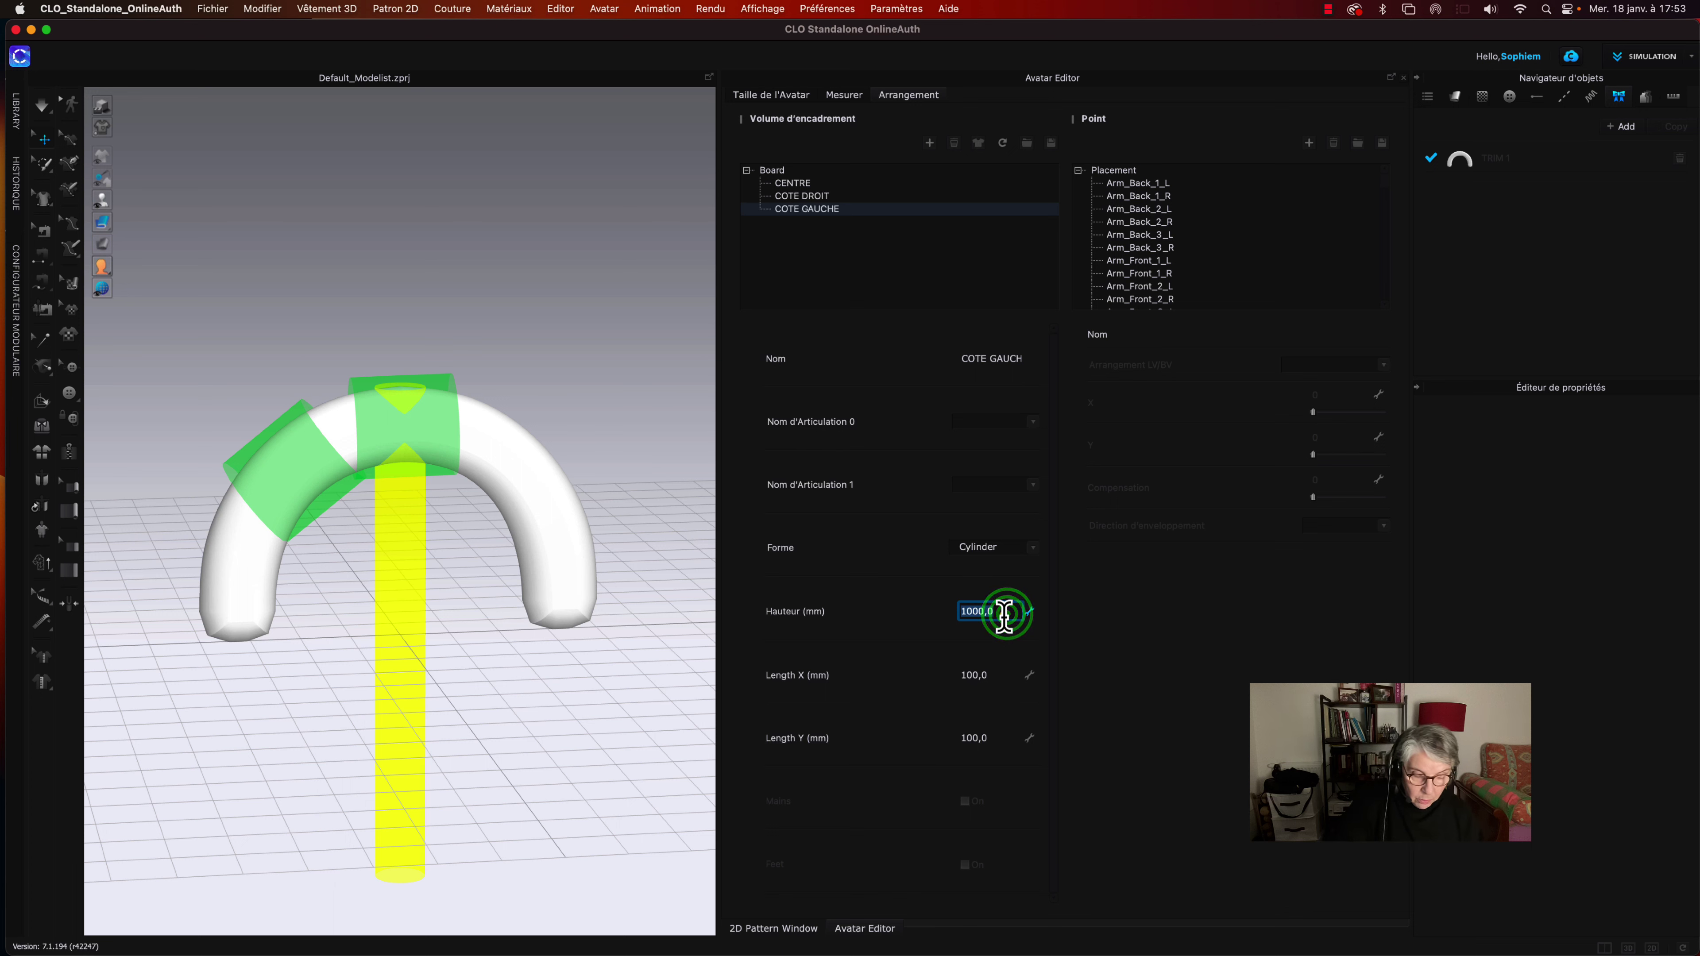
type("1")
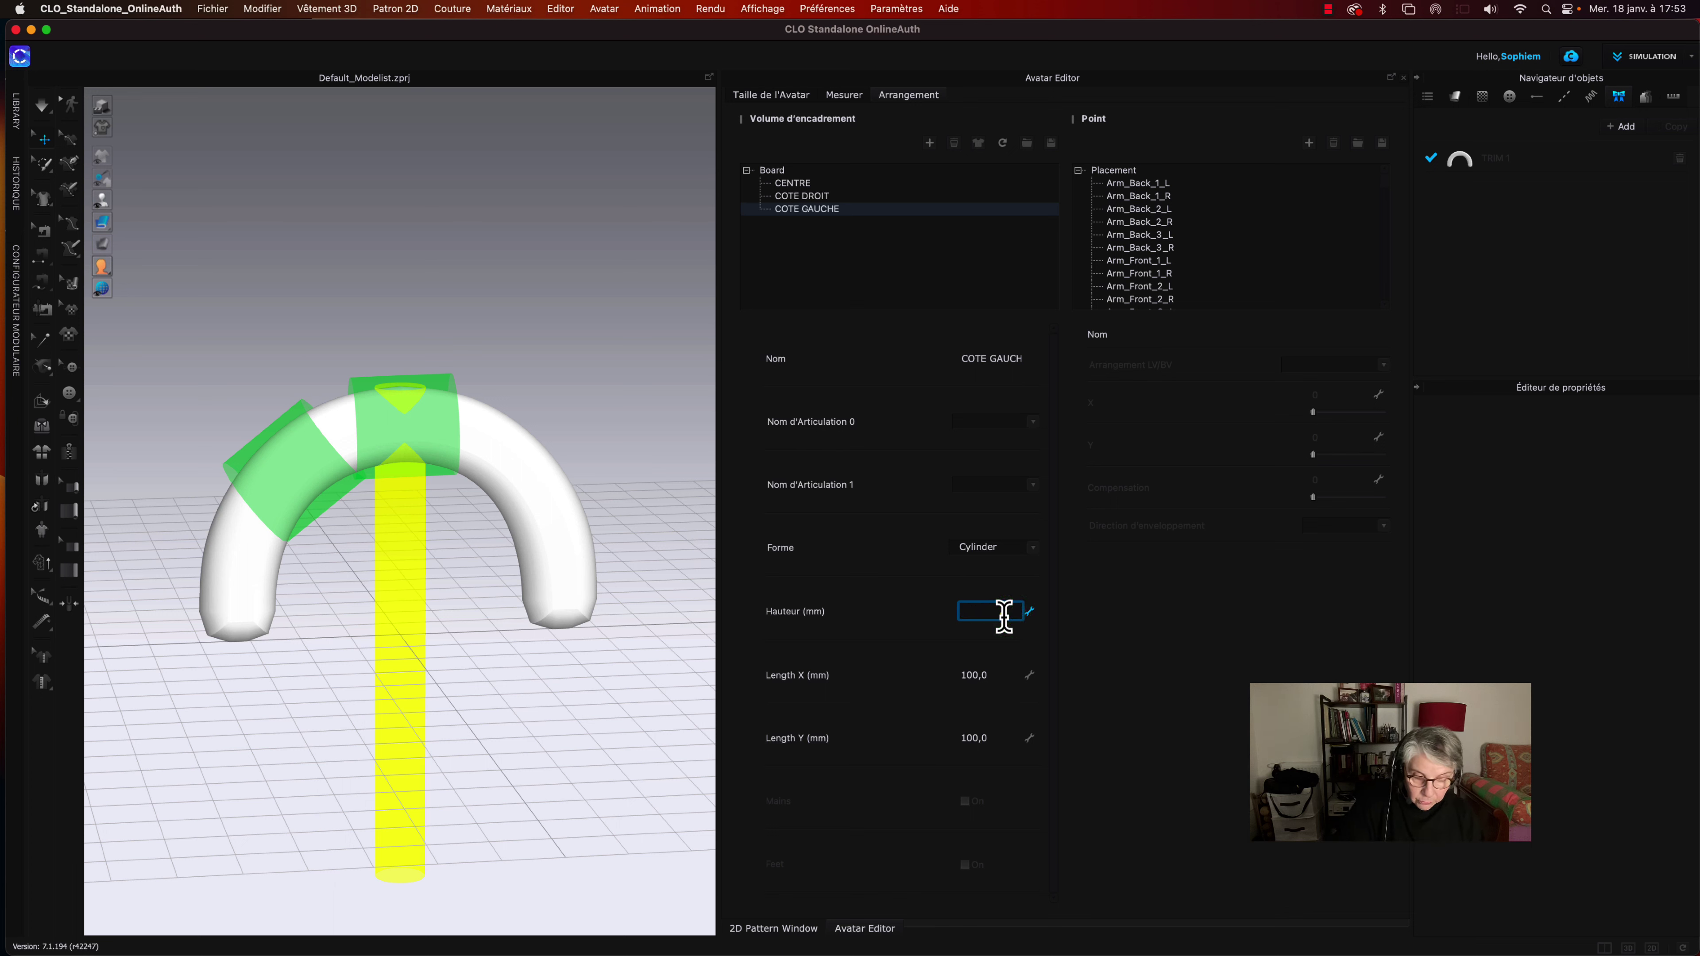
type("200")
key("Return")
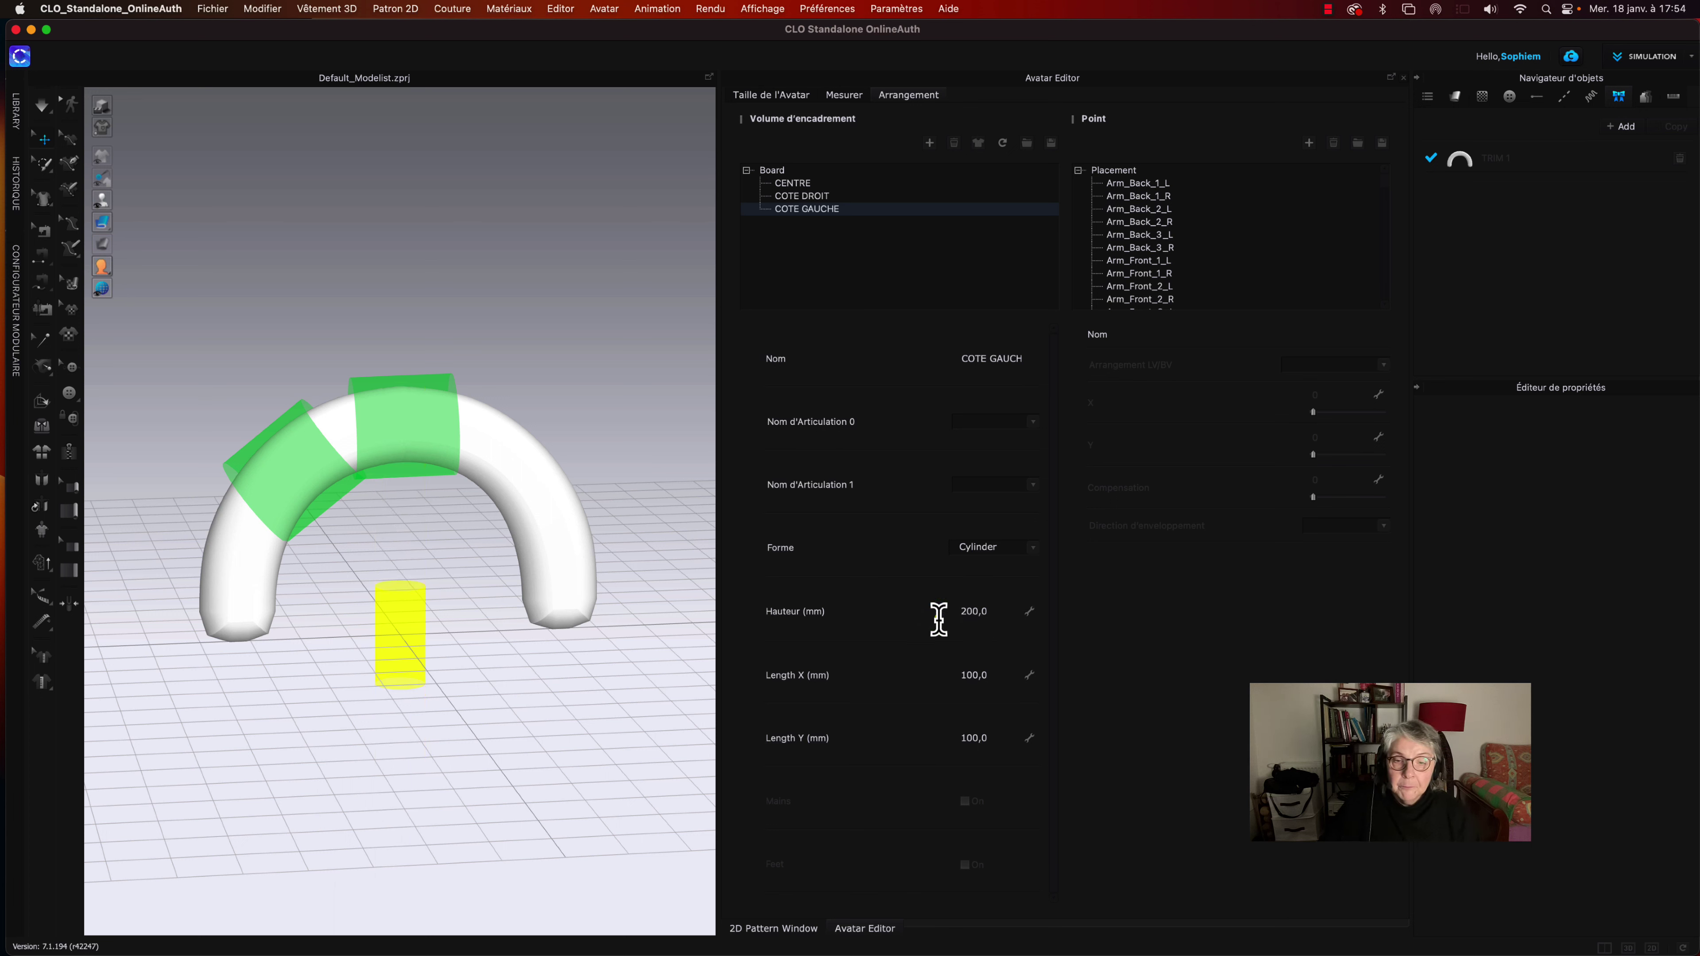
left_click(1000, 674)
type("2")
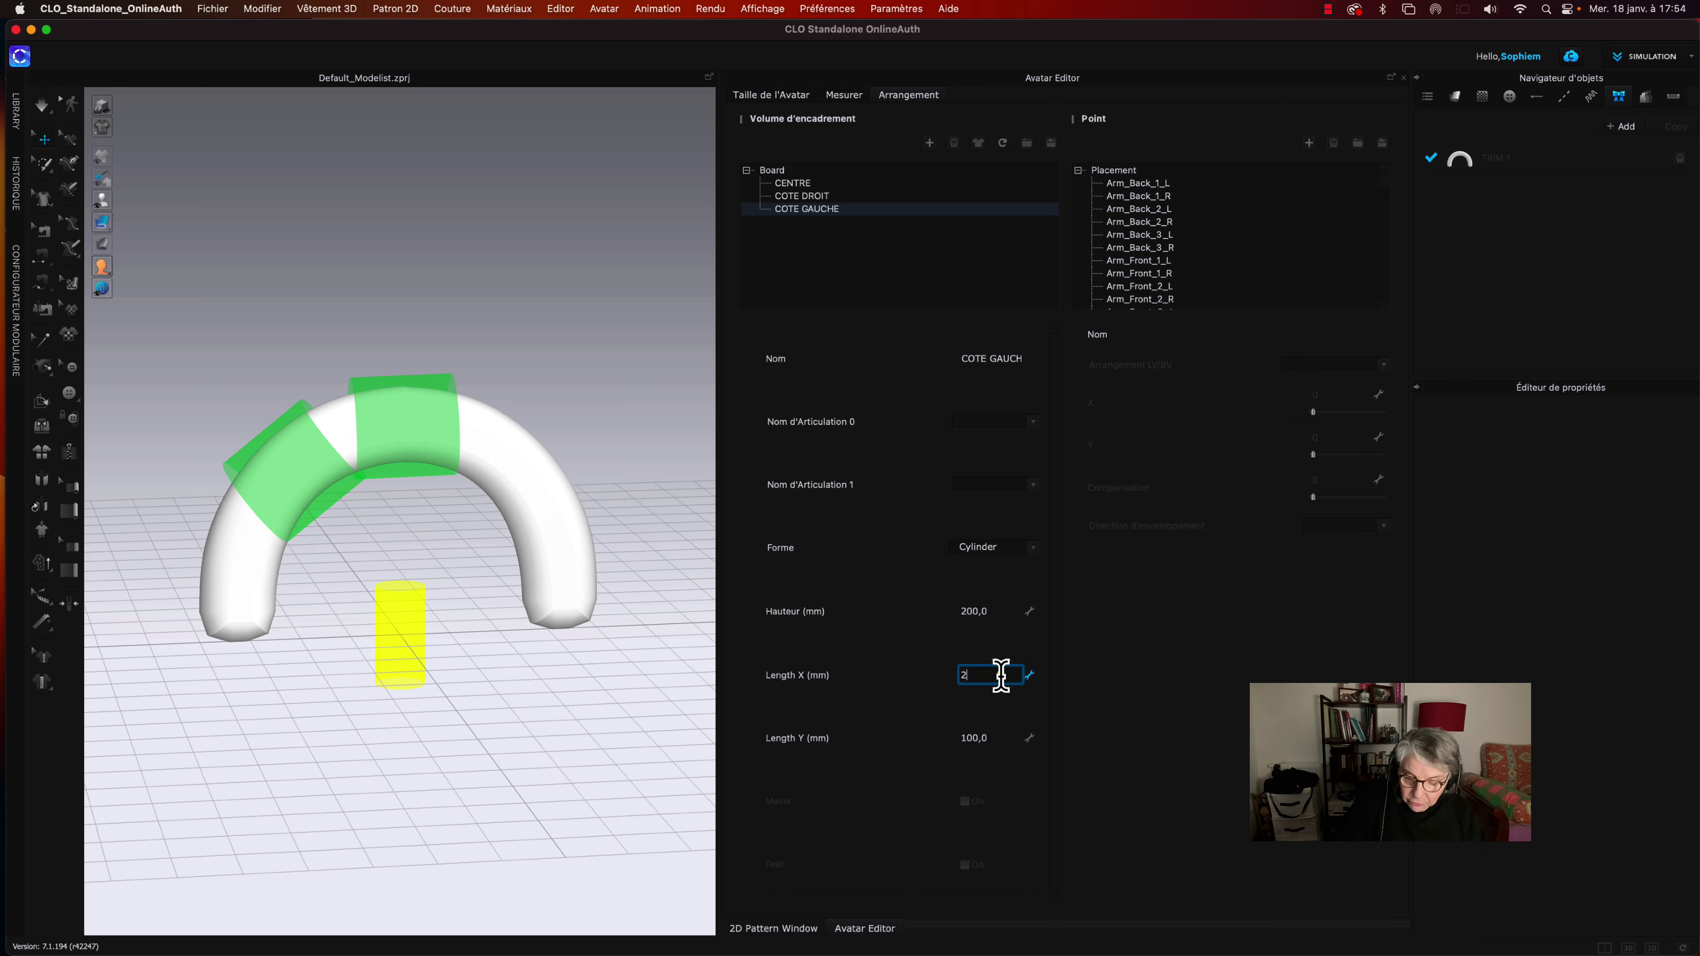
type("0")
key("Return")
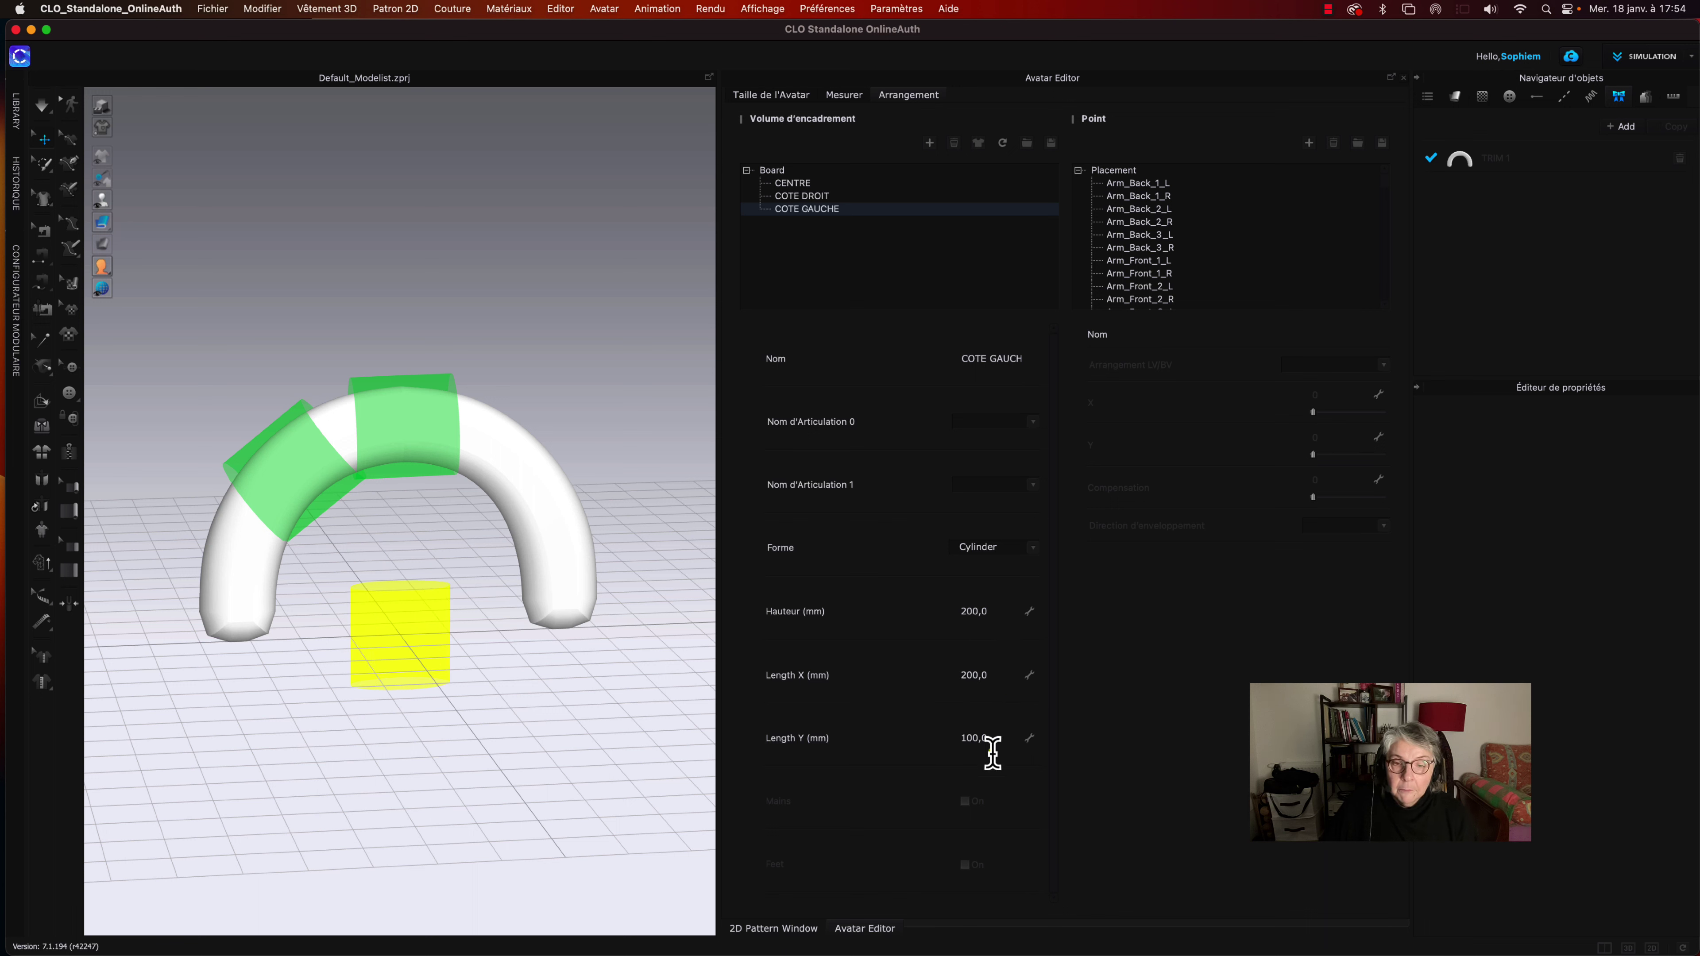
left_click(991, 738)
type("200")
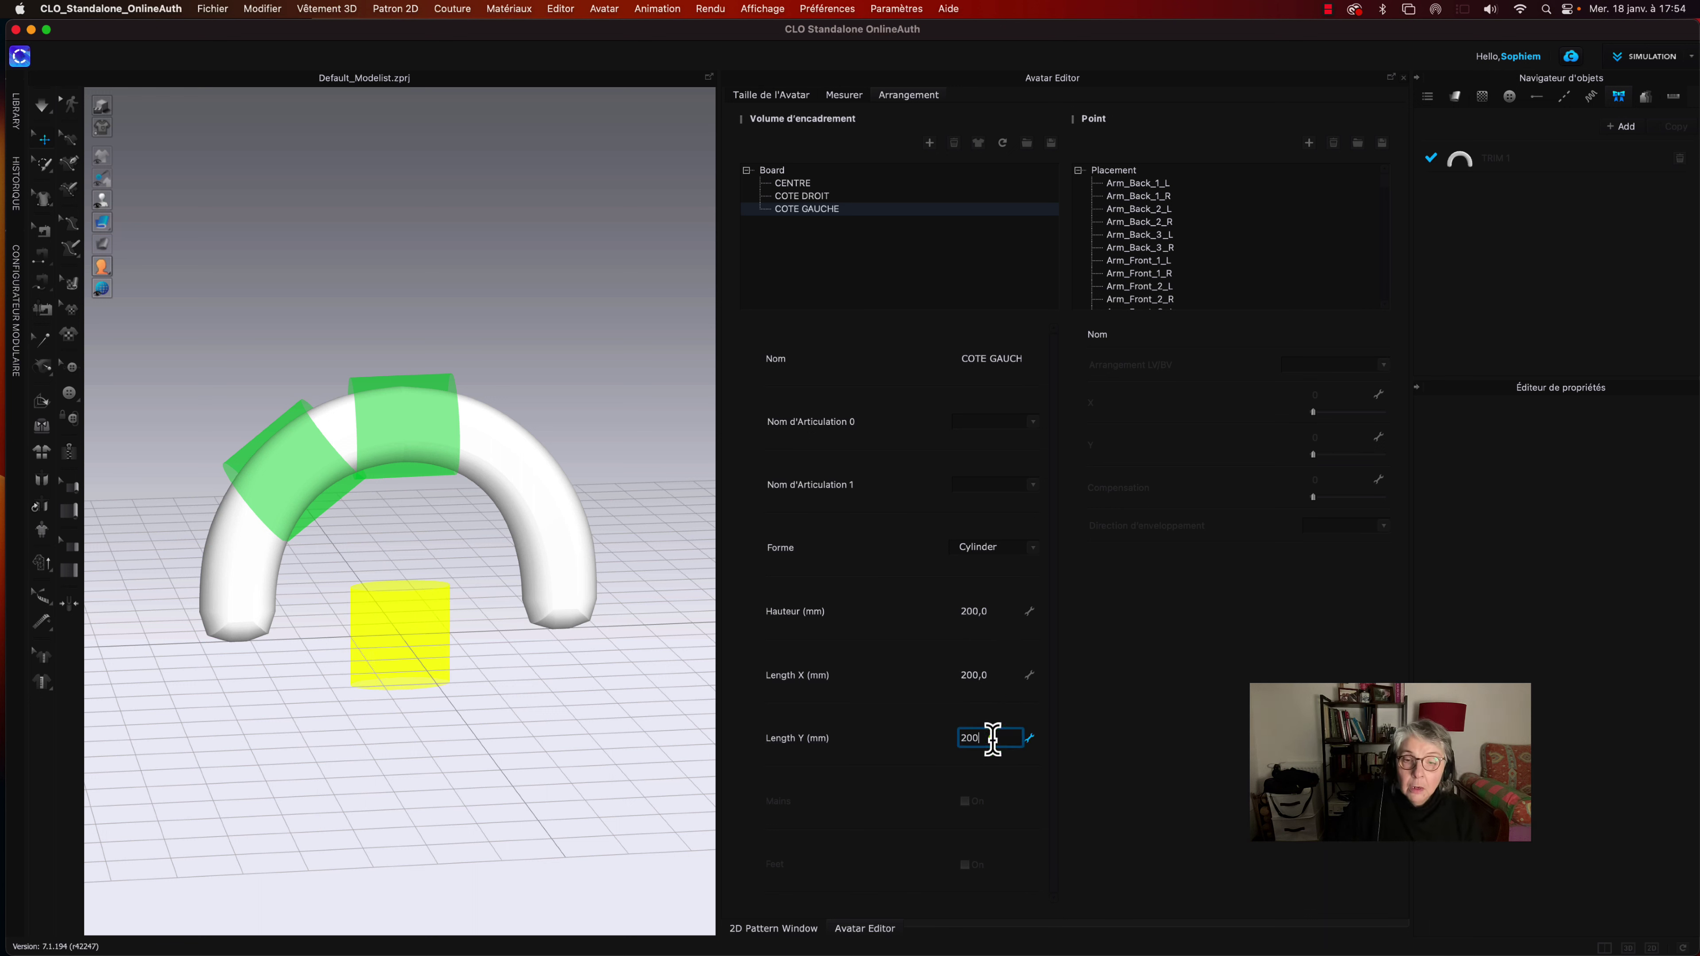
key("Return")
Move the COTE GAUCHE cylinder onto the arch's right side and rotate it to follow the curve.
left_click_drag(430, 639, 580, 473)
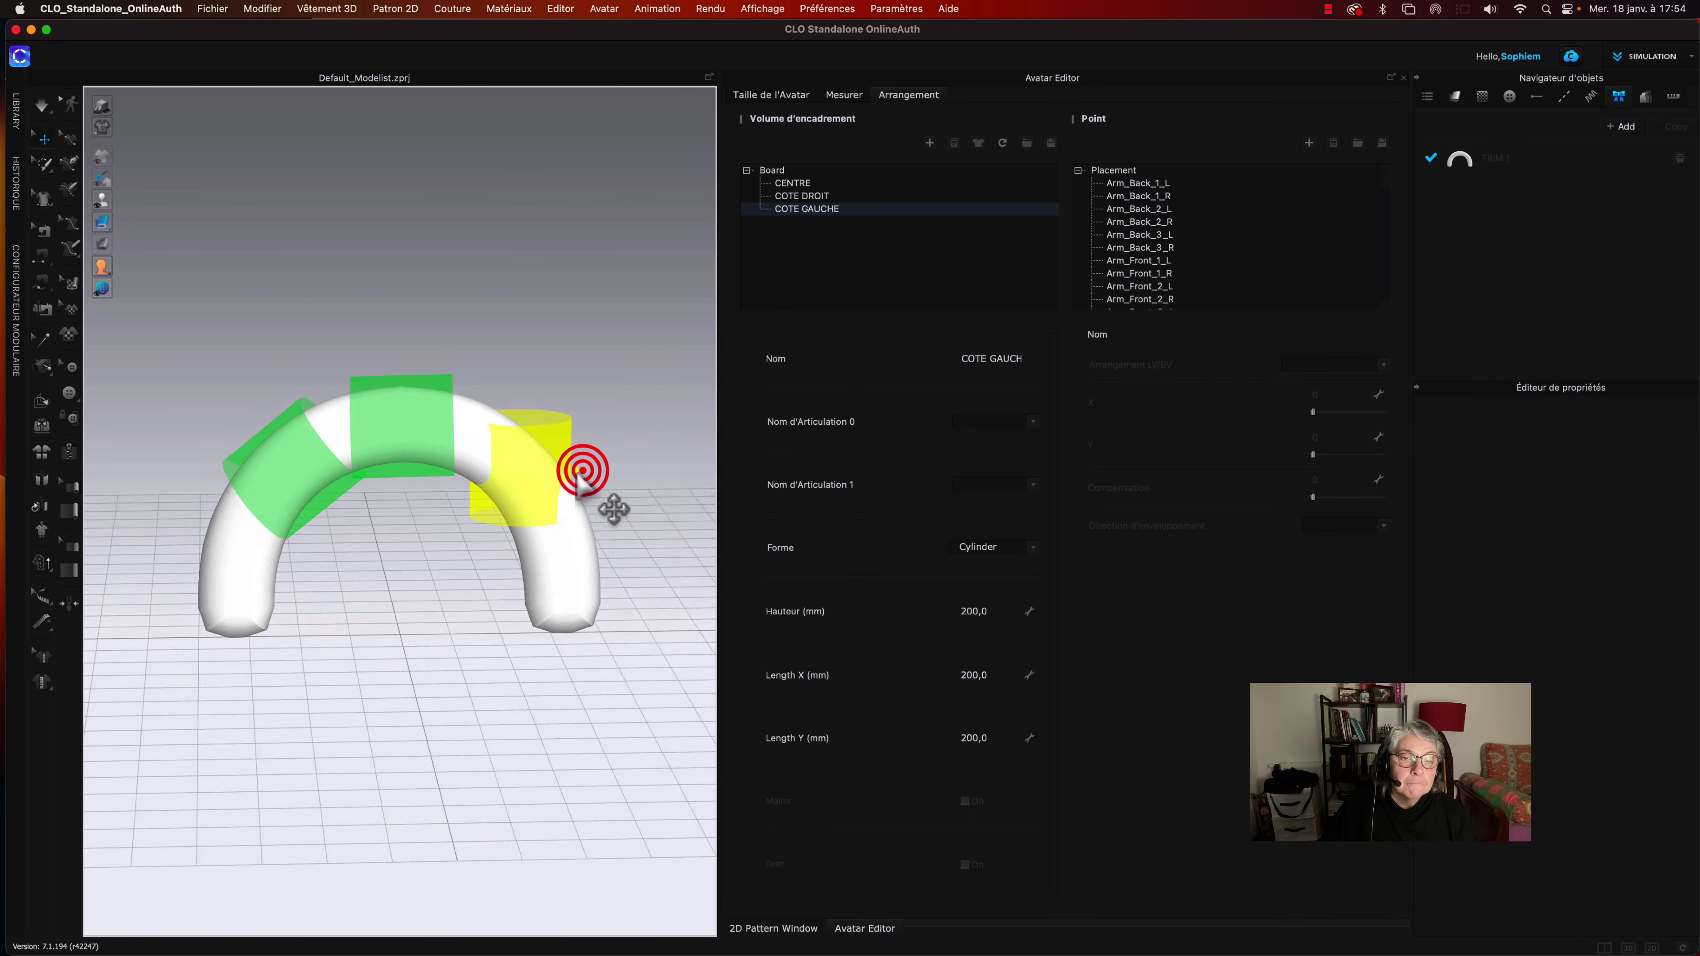
mouse_move(579, 473)
right_mouse_down()
mouse_move(520, 539)
mouse_move(558, 534)
mouse_move(531, 505)
right_mouse_up()
left_click(528, 488)
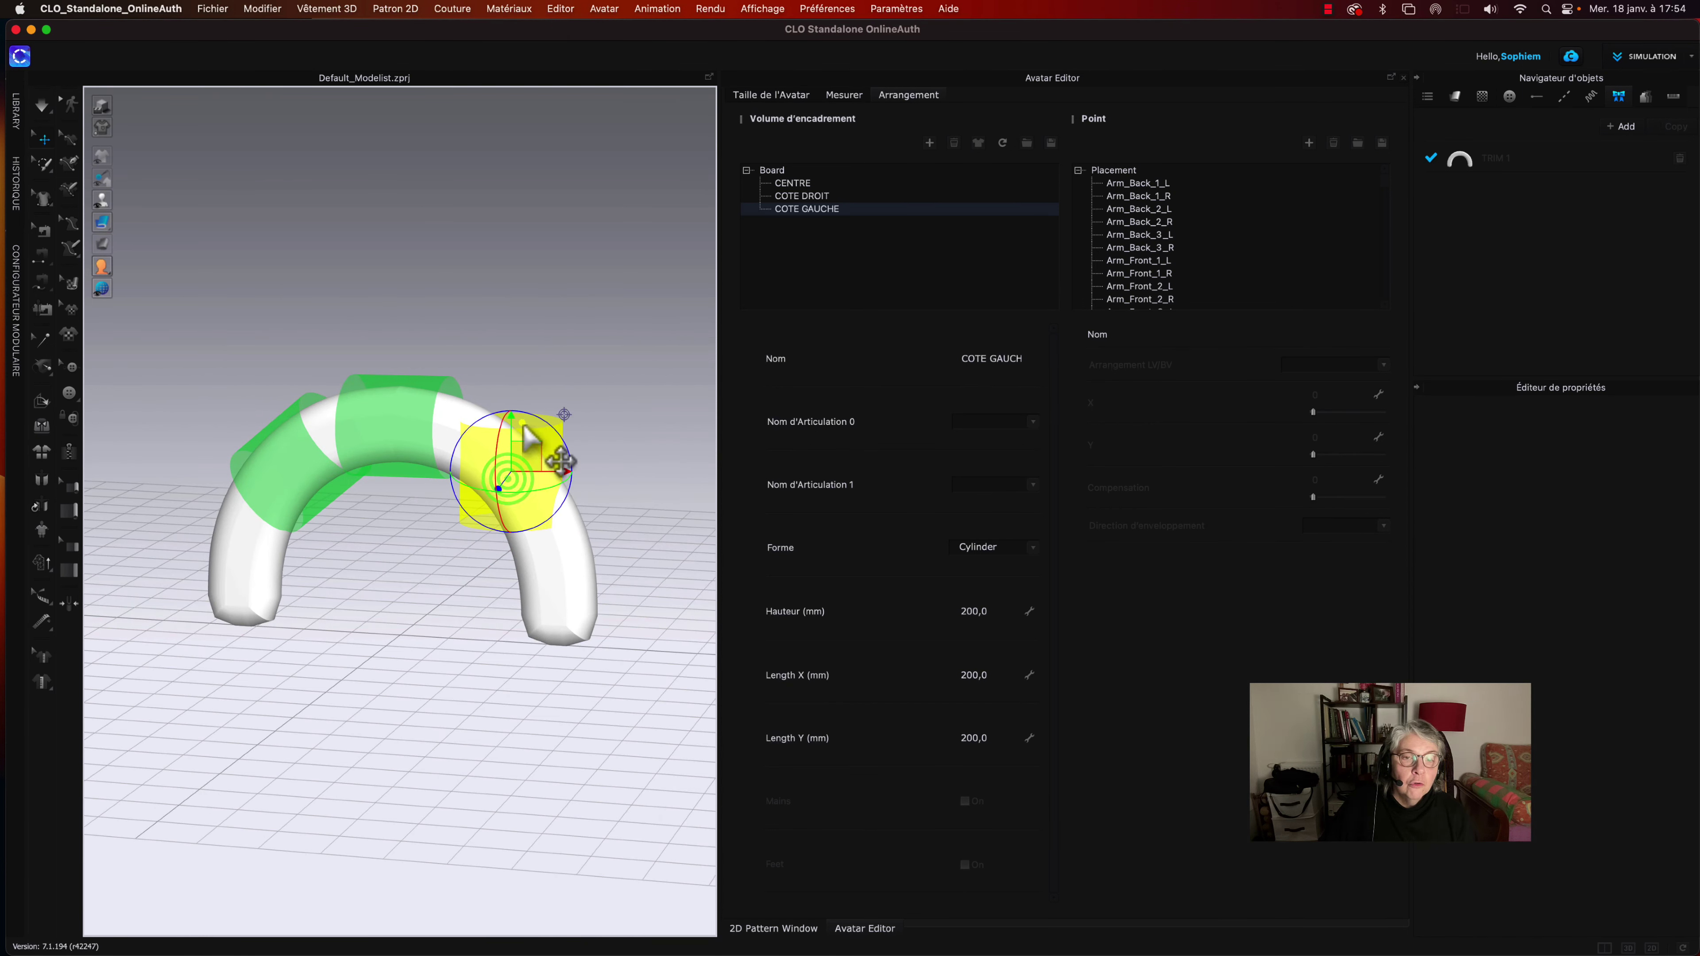
left_click_drag(532, 416, 486, 421)
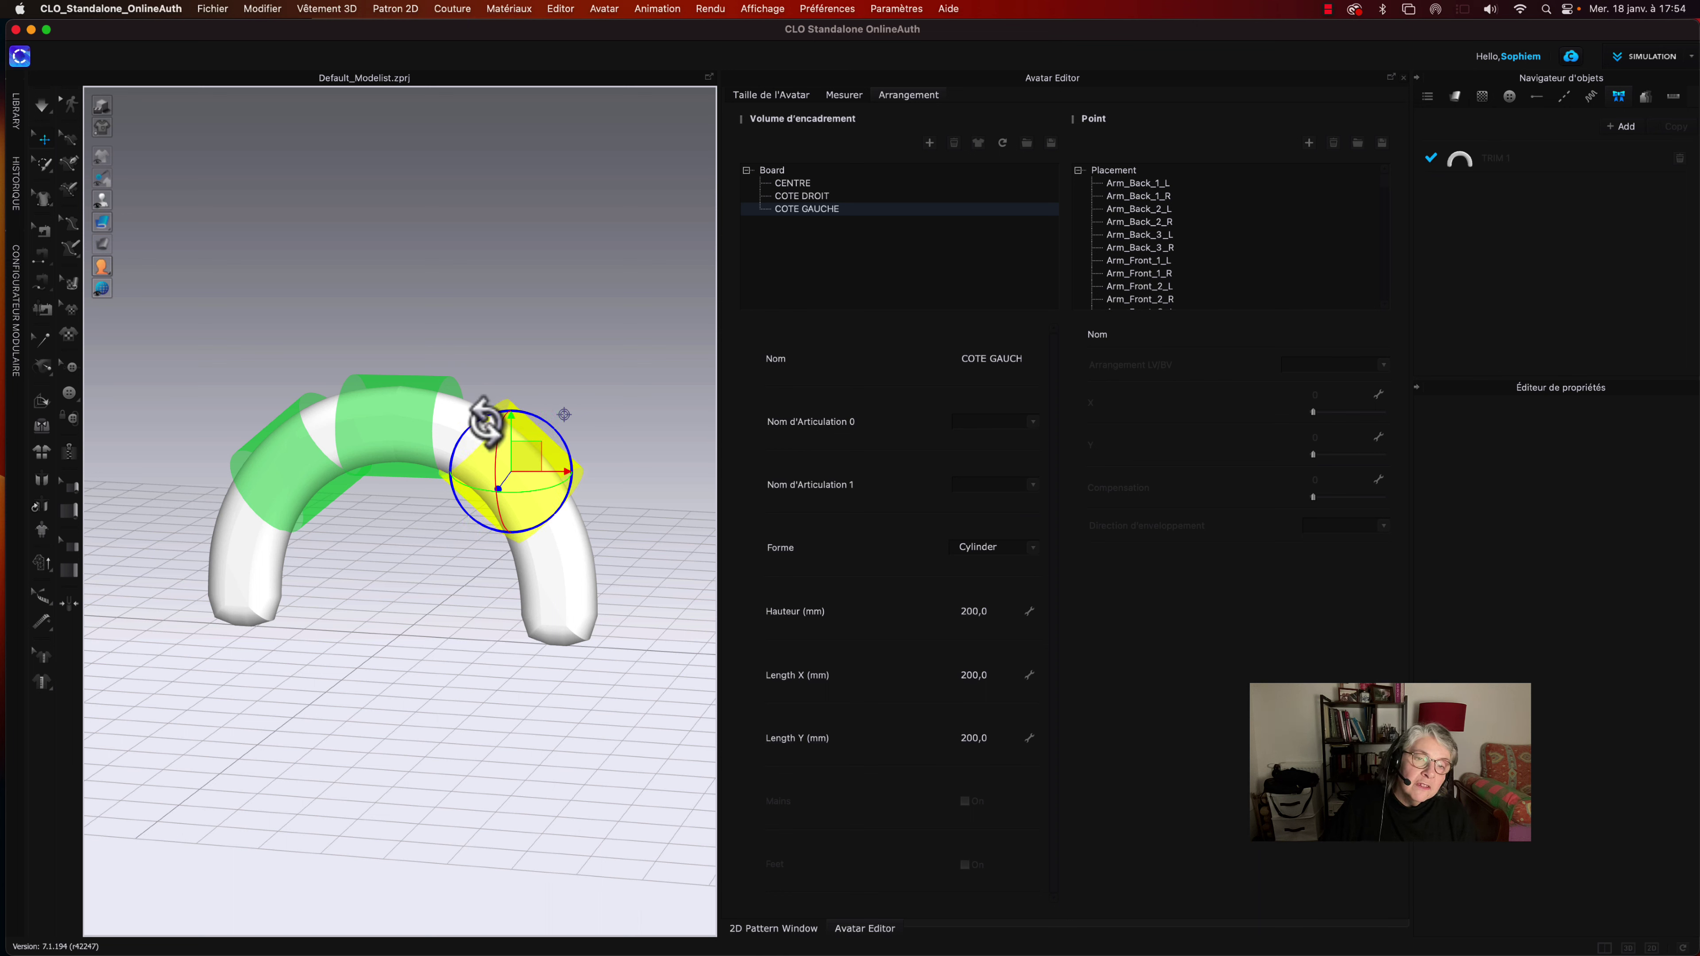
right_click_drag(469, 652, 521, 665)
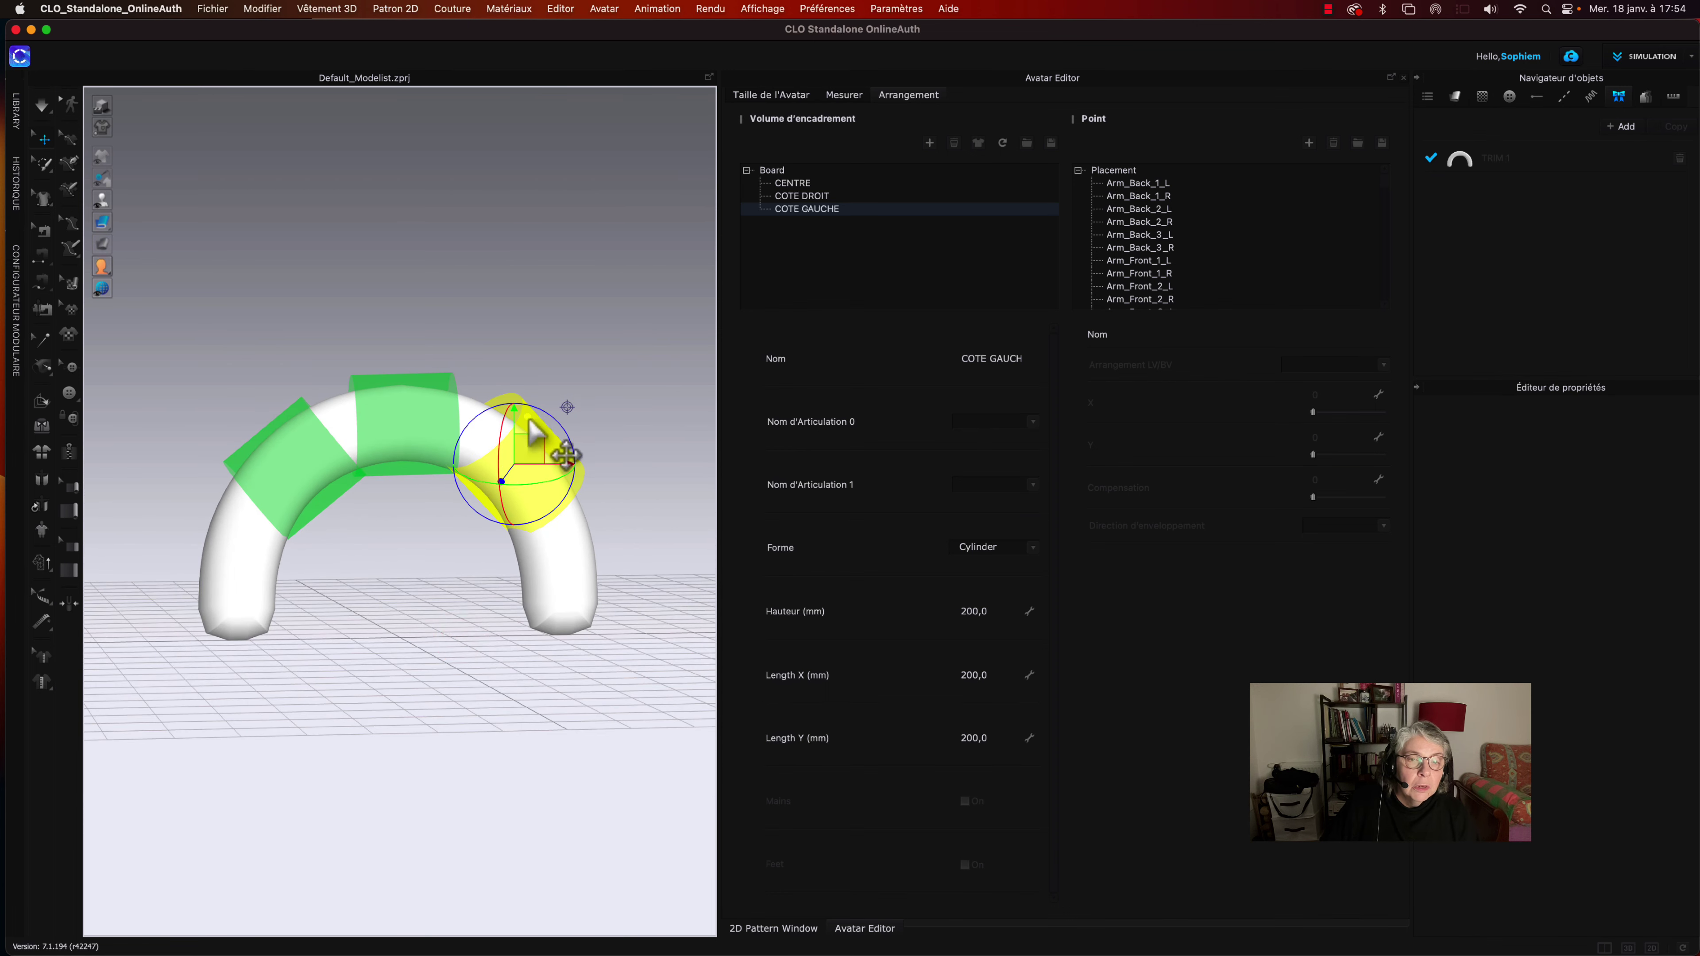
left_click_drag(521, 450, 514, 446)
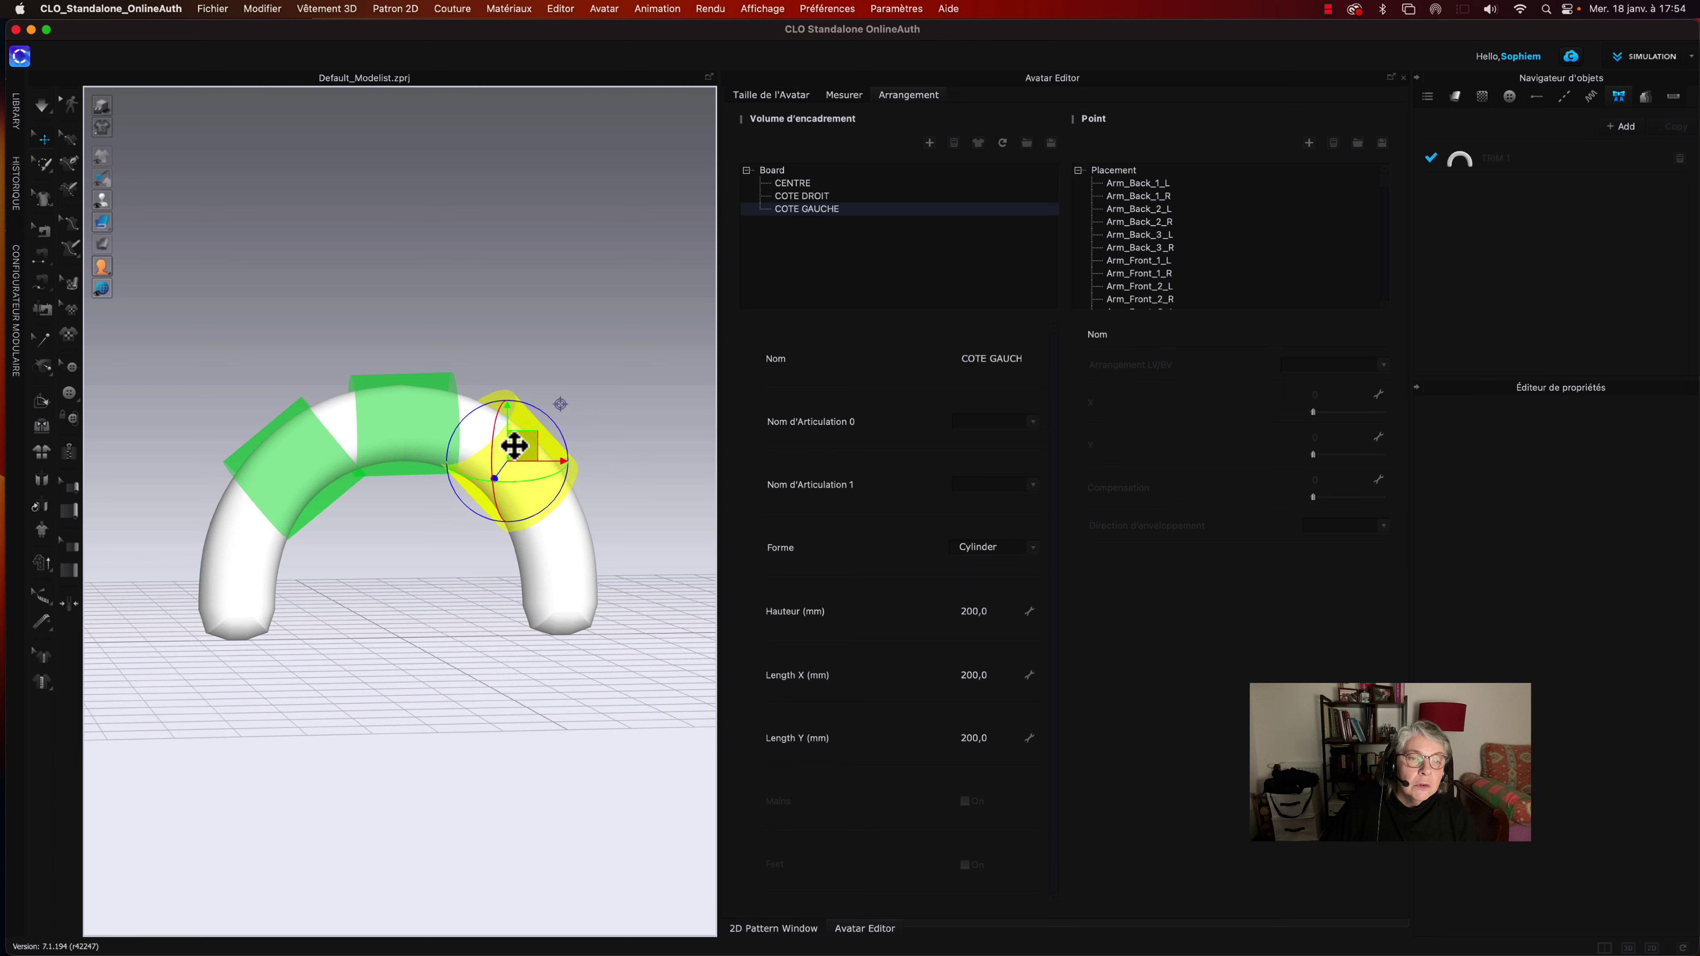
mouse_move(493, 690)
right_mouse_down()
mouse_move(383, 695)
mouse_move(399, 694)
mouse_move(379, 676)
right_mouse_up()
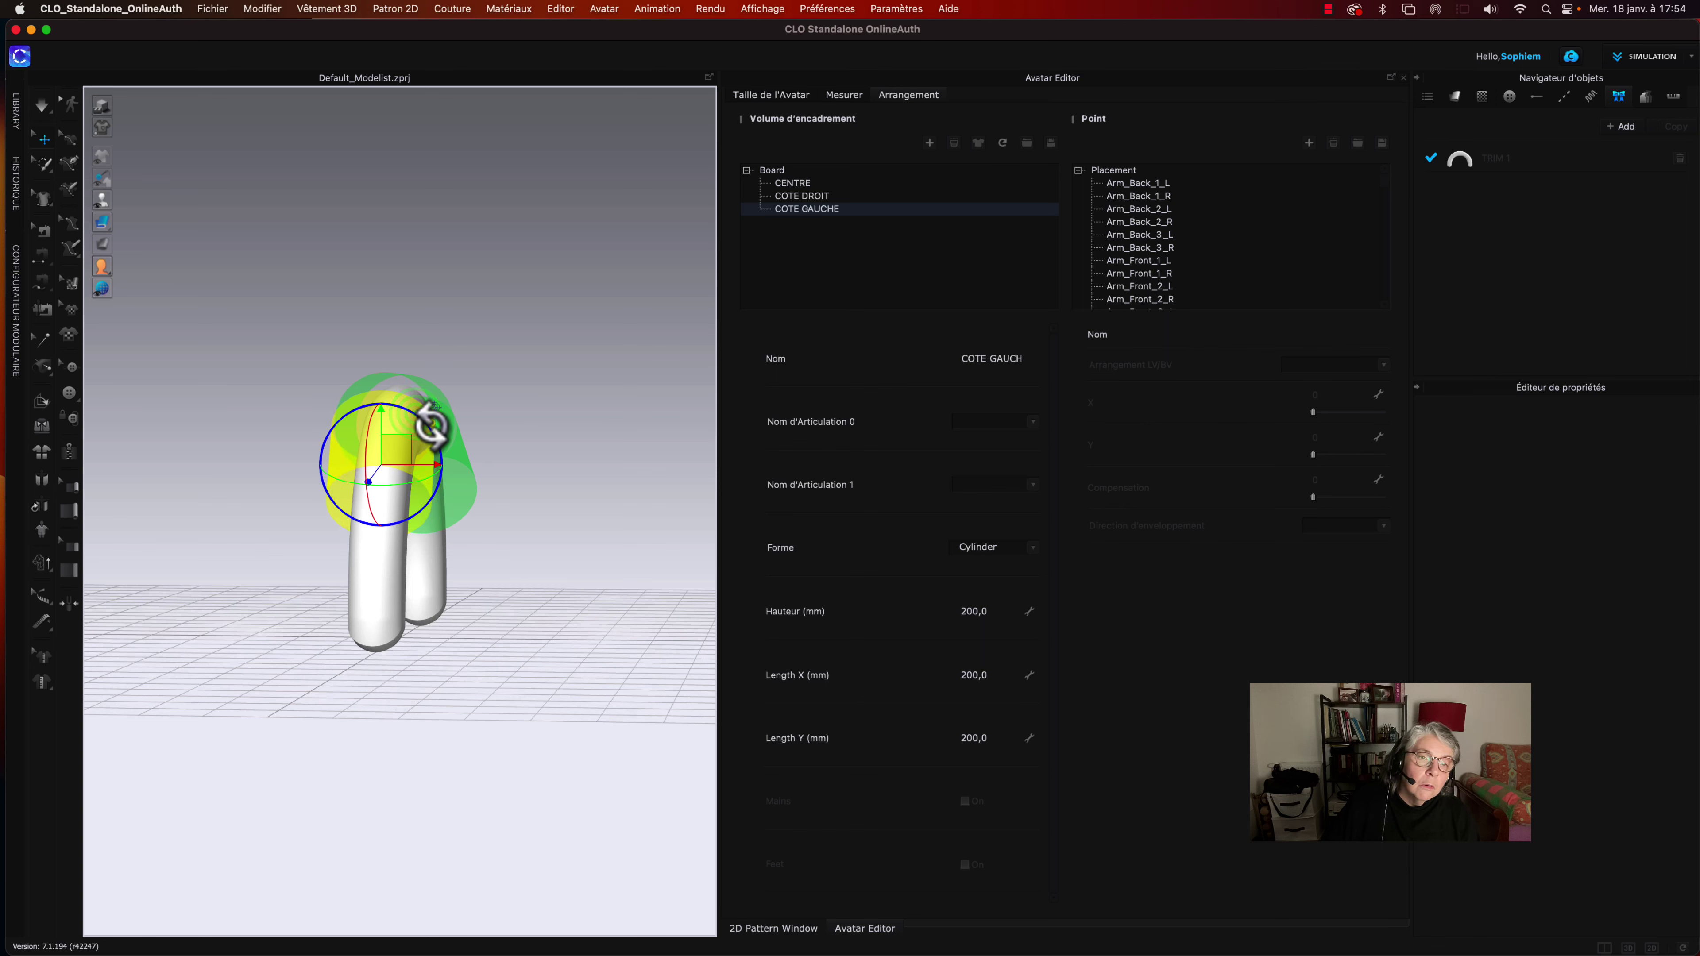
mouse_move(512, 561)
right_mouse_down()
mouse_move(455, 603)
mouse_move(412, 587)
mouse_move(327, 596)
mouse_move(424, 483)
right_mouse_up()
Compare against COTE DROIT, then deselect and zoom to review the three cylinders on the arch.
left_click(435, 512)
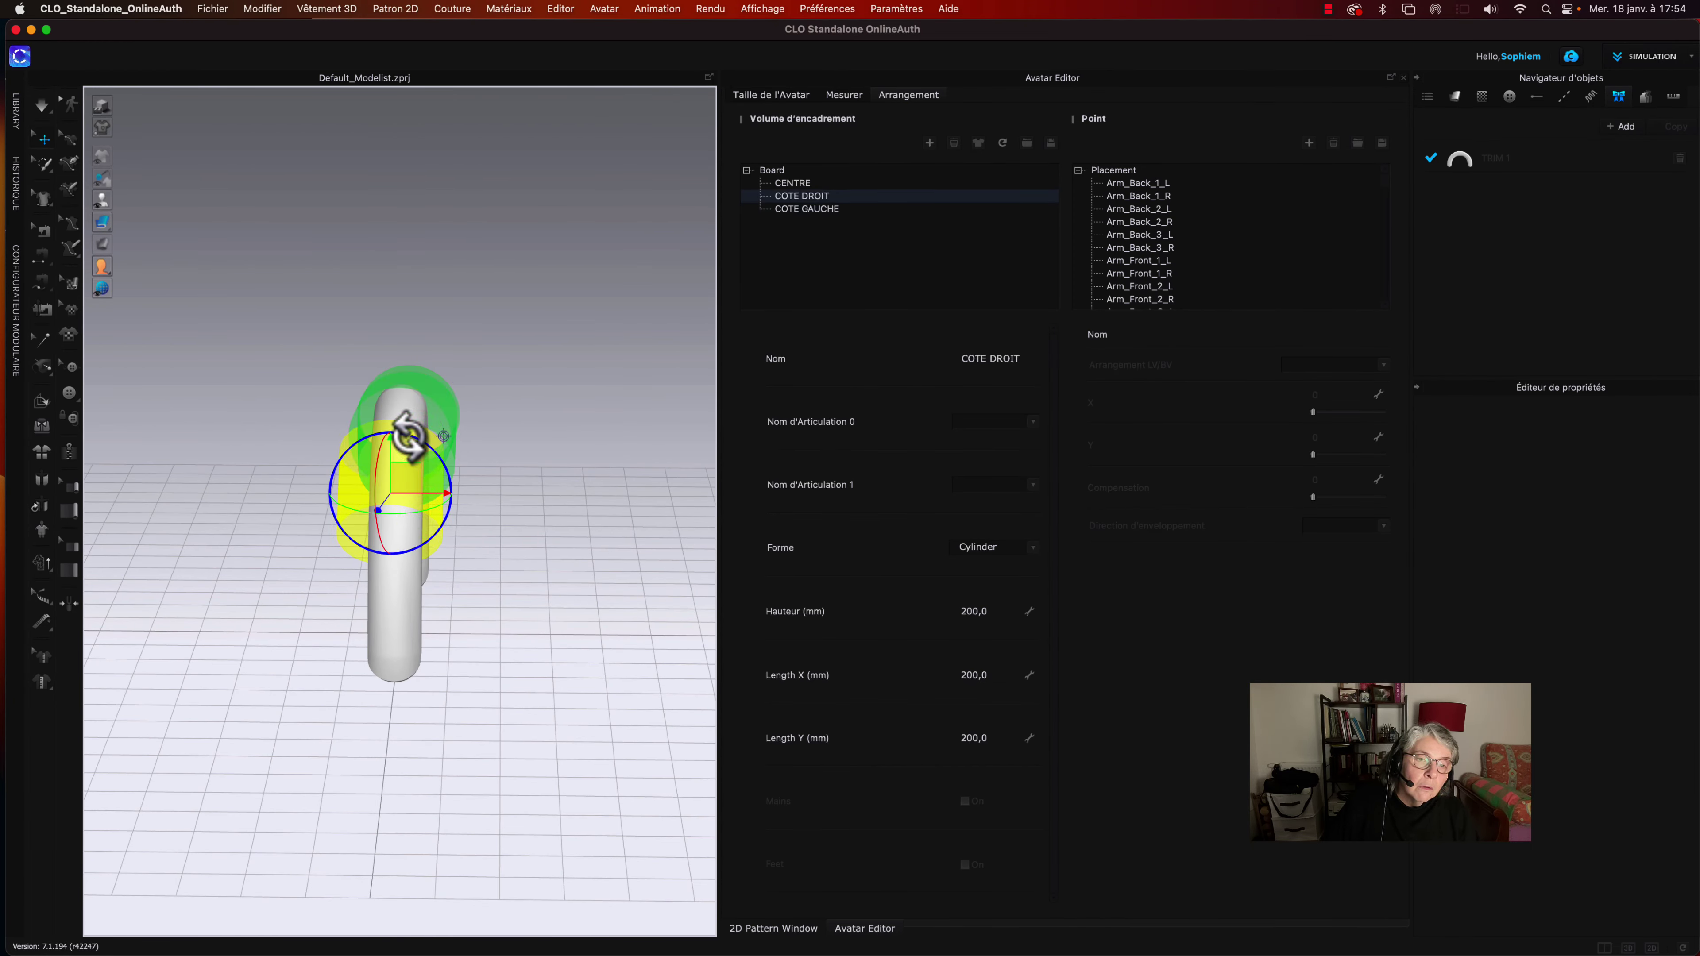
right_click_drag(531, 561, 450, 571)
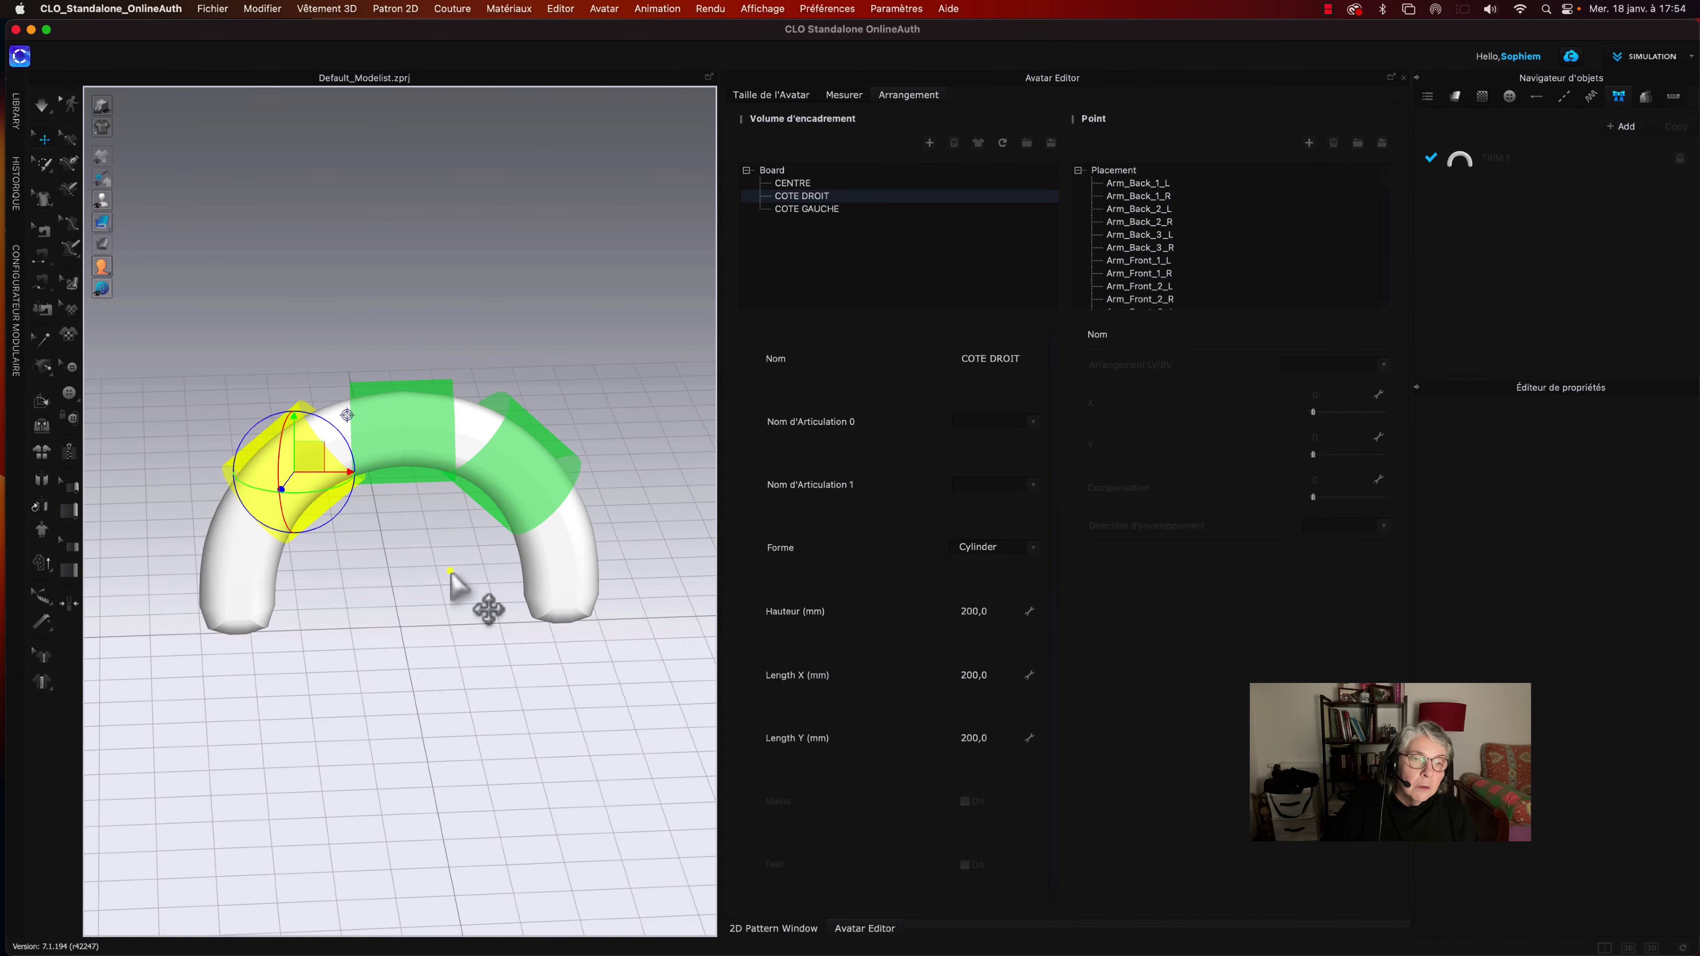
left_click(492, 474)
left_click(474, 563)
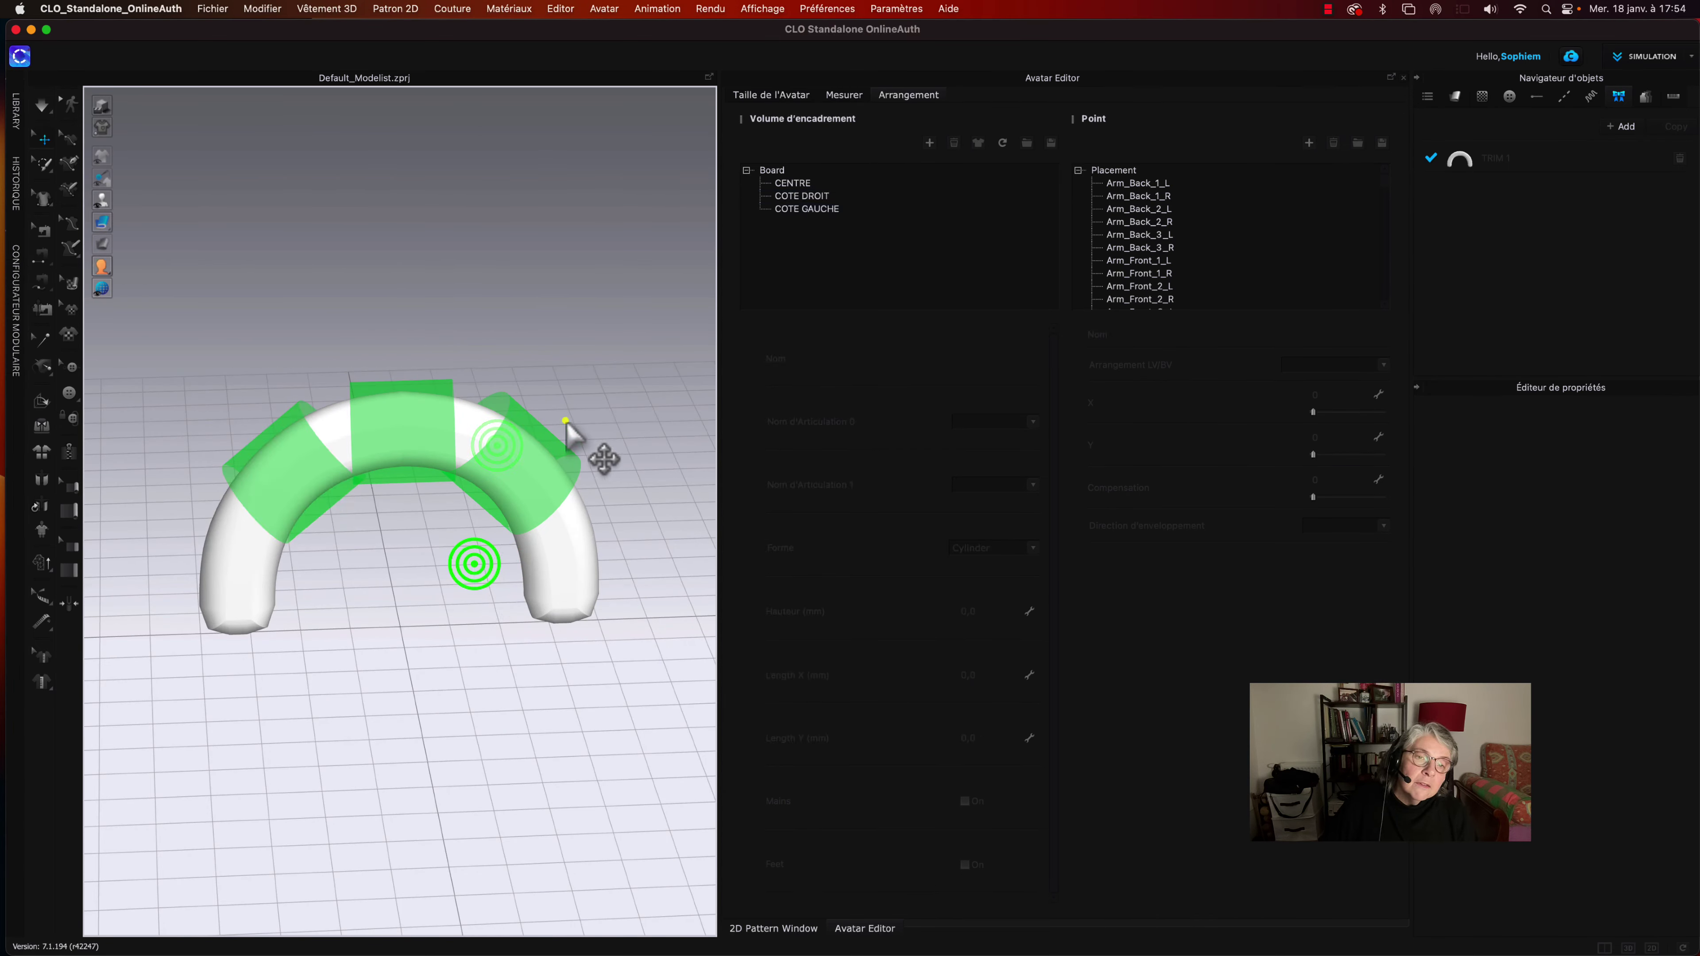
scroll(567, 392, "up", 2)
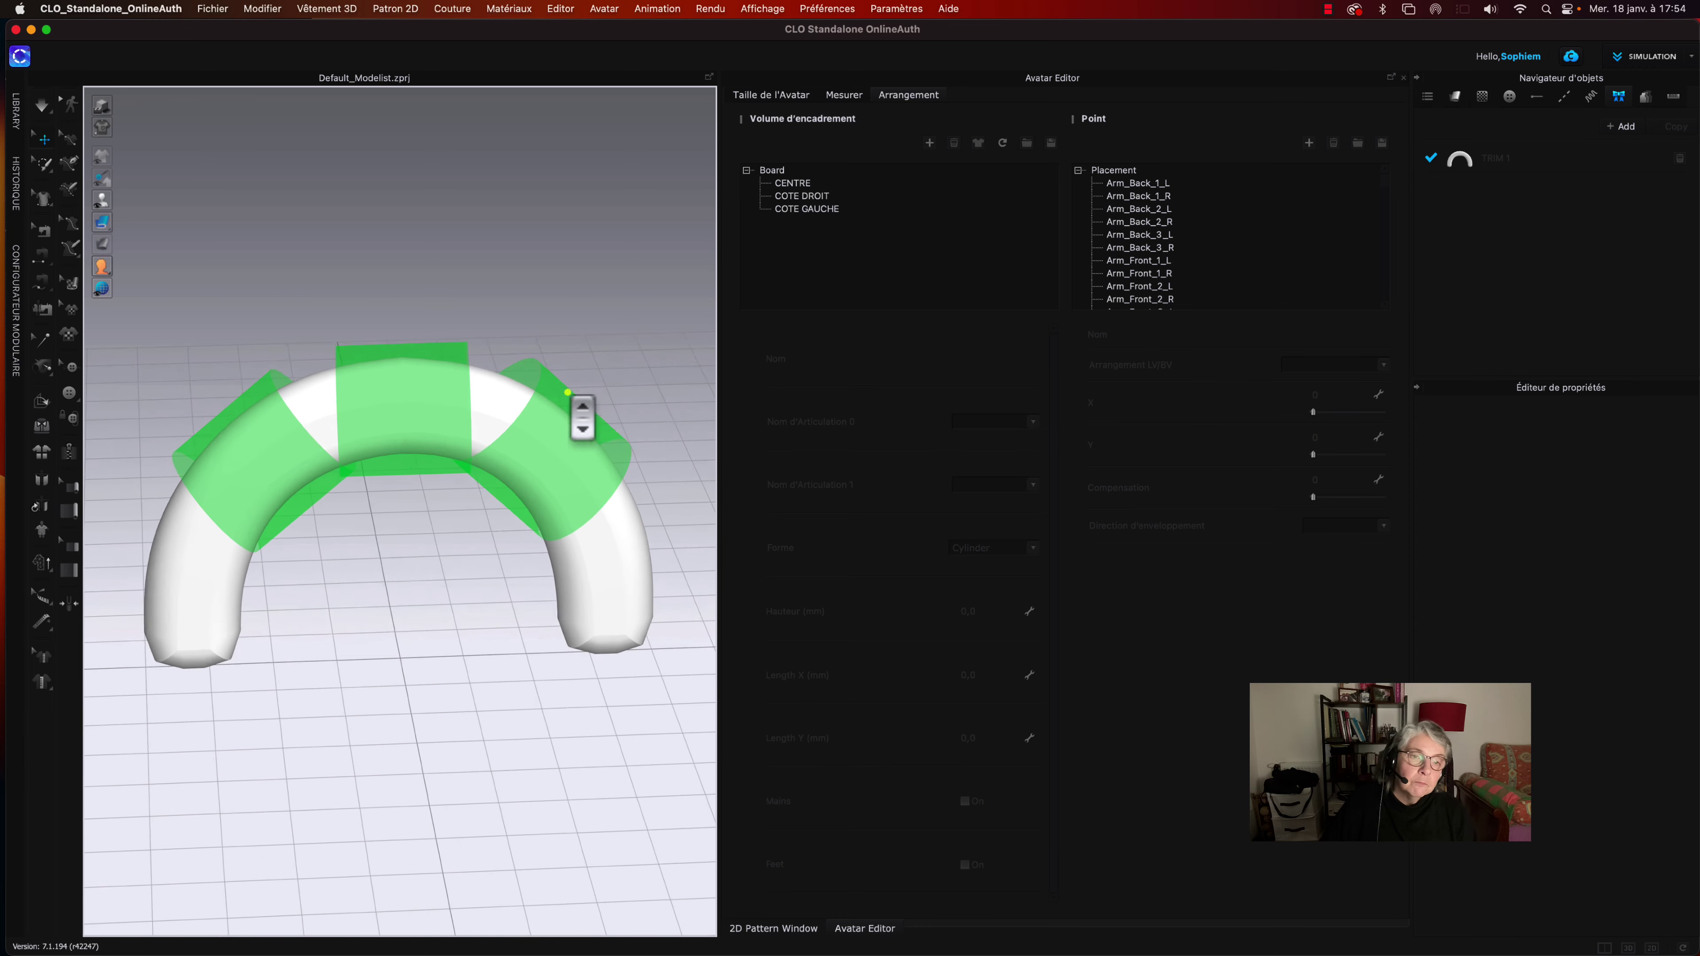
scroll(567, 394, "down", 3)
scroll(567, 396, "down", 1)
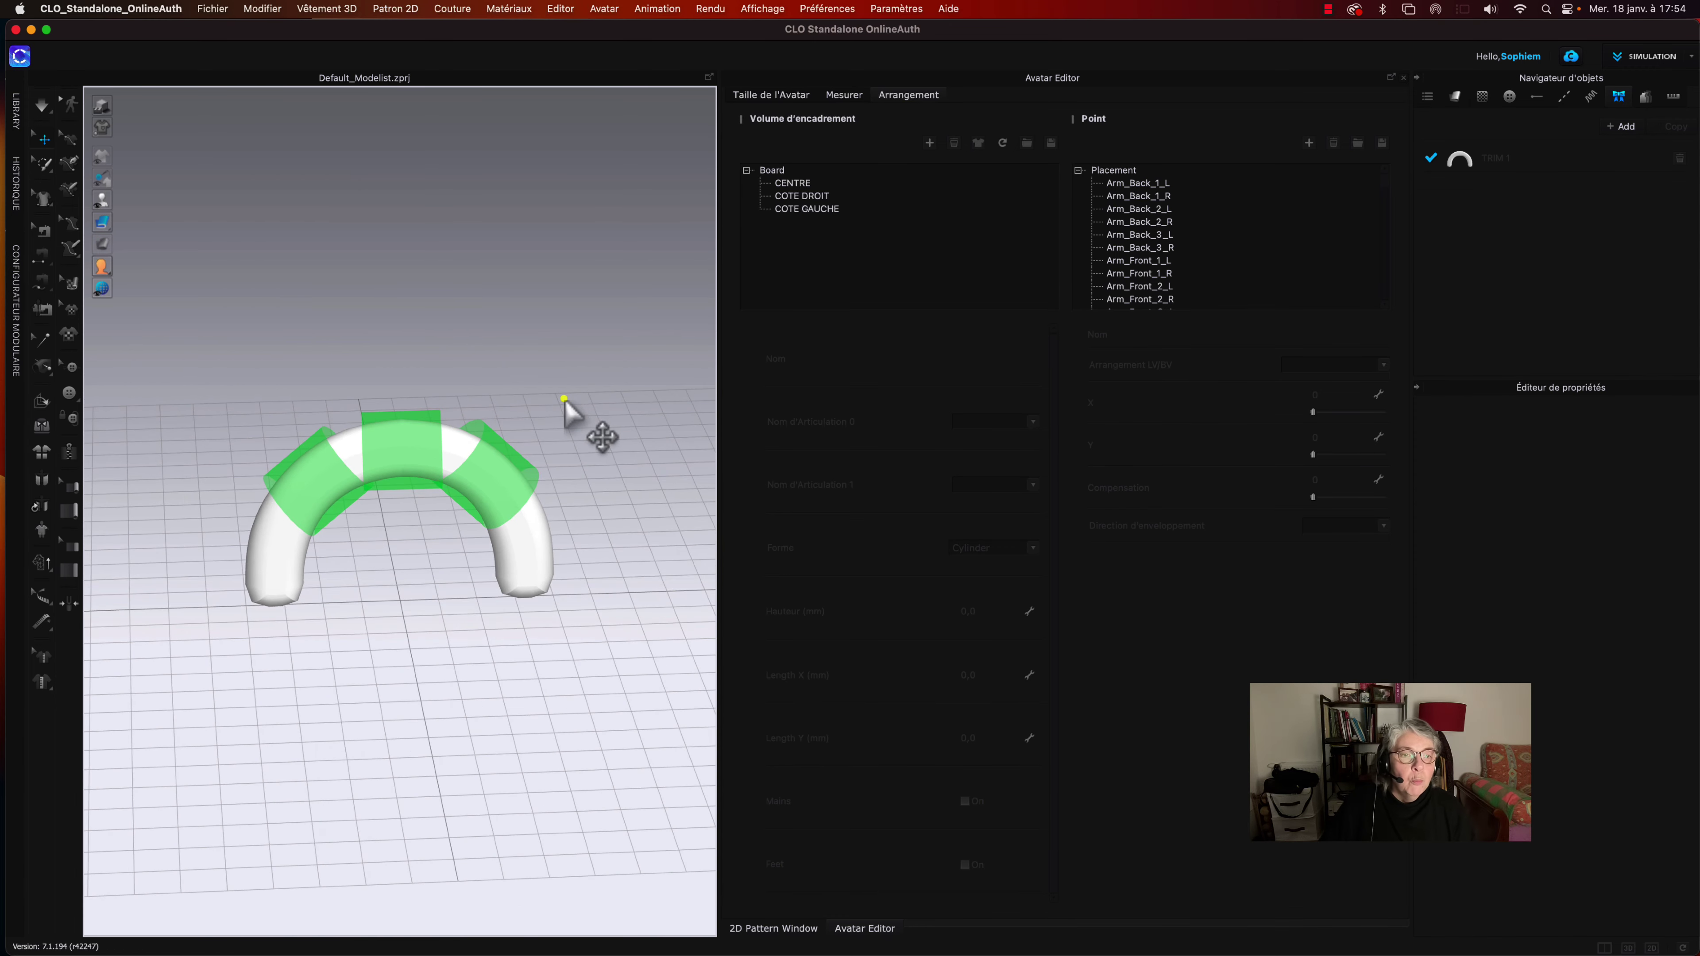
Add a new bounding volume and name it PEID DROIT.
left_click(777, 210)
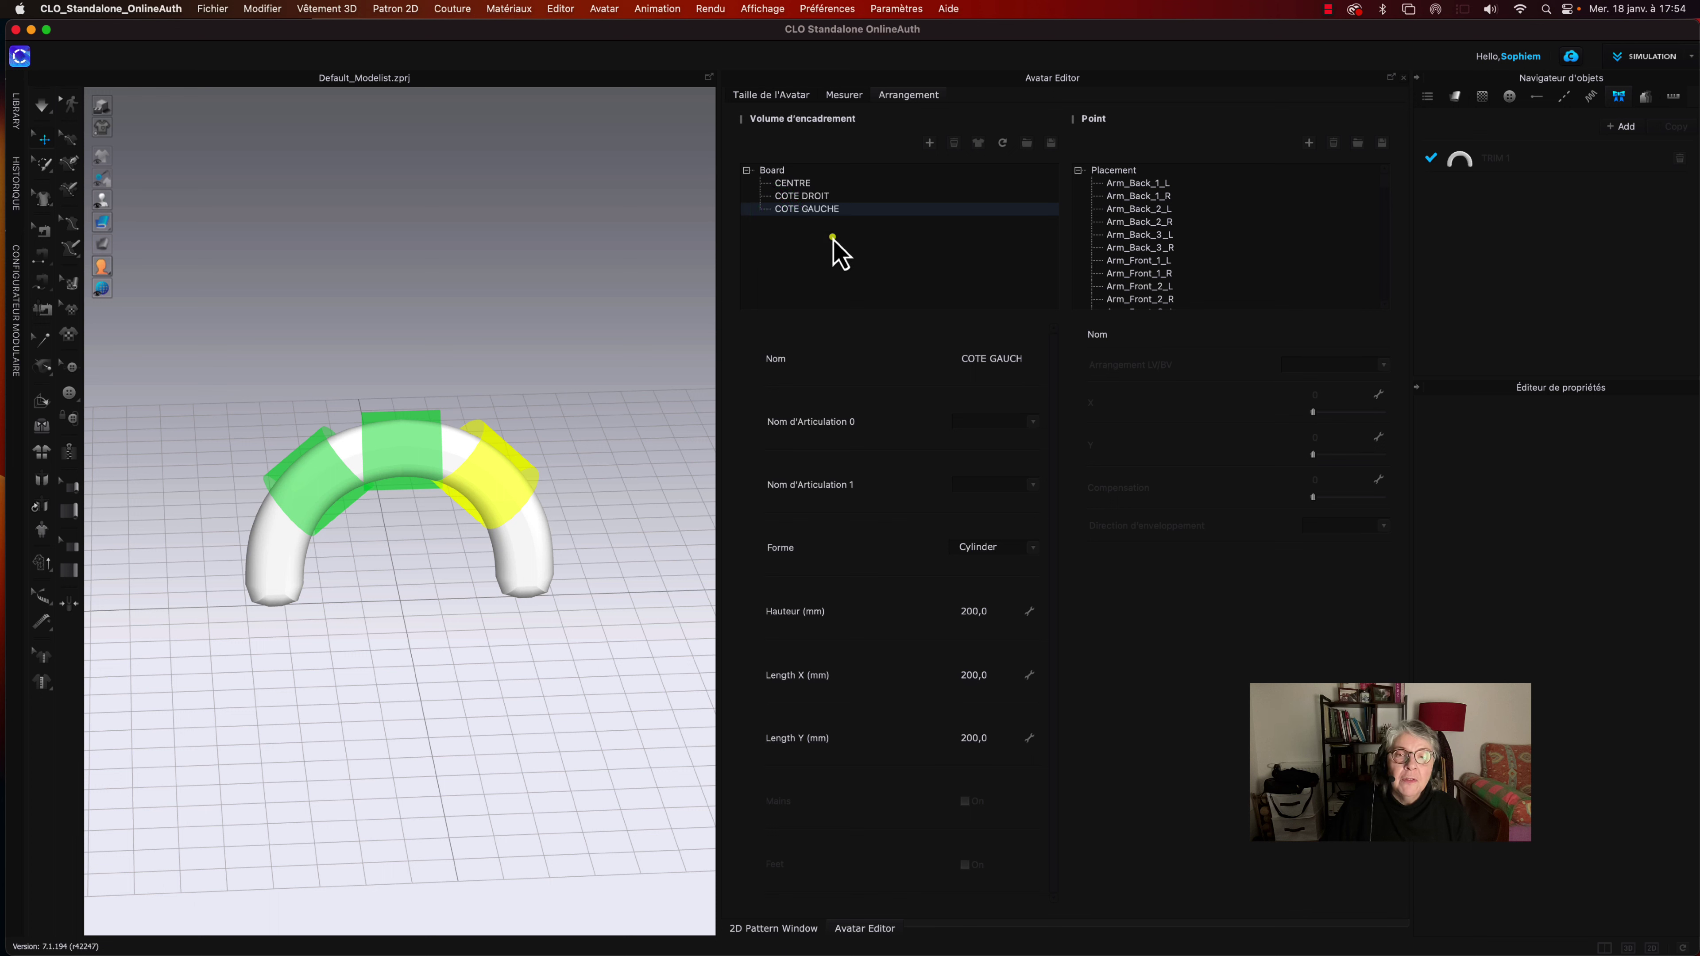
left_click(930, 144)
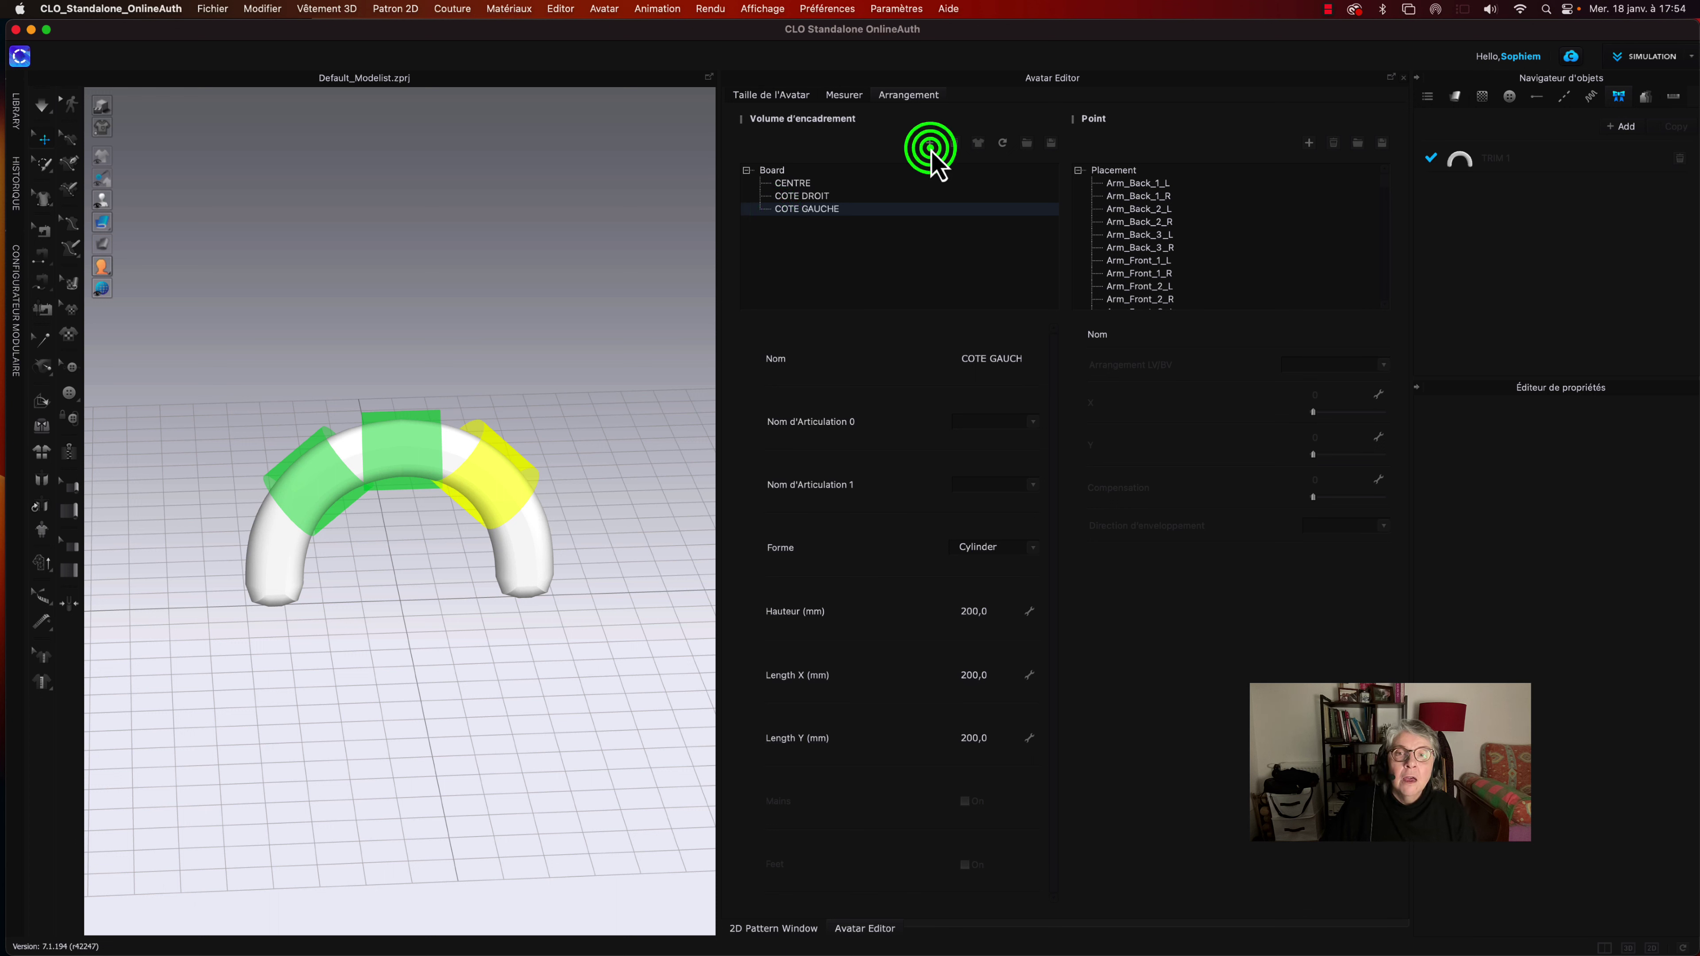
left_click(804, 247)
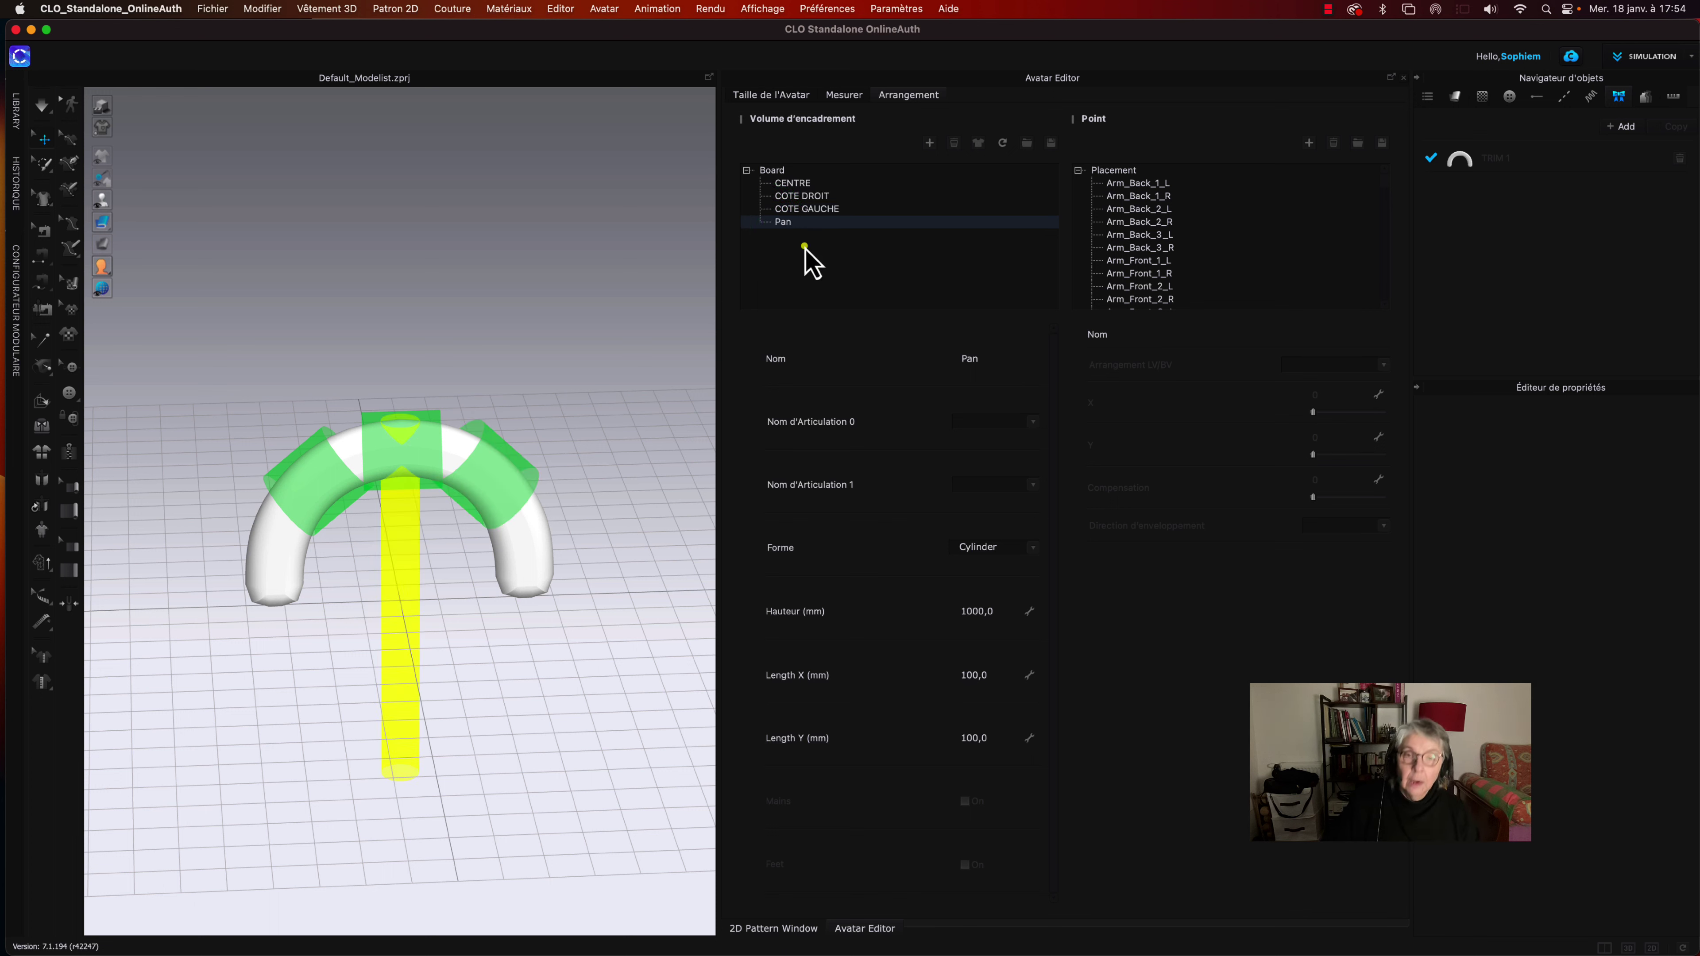
double_click(809, 226)
type("PEID DROIT")
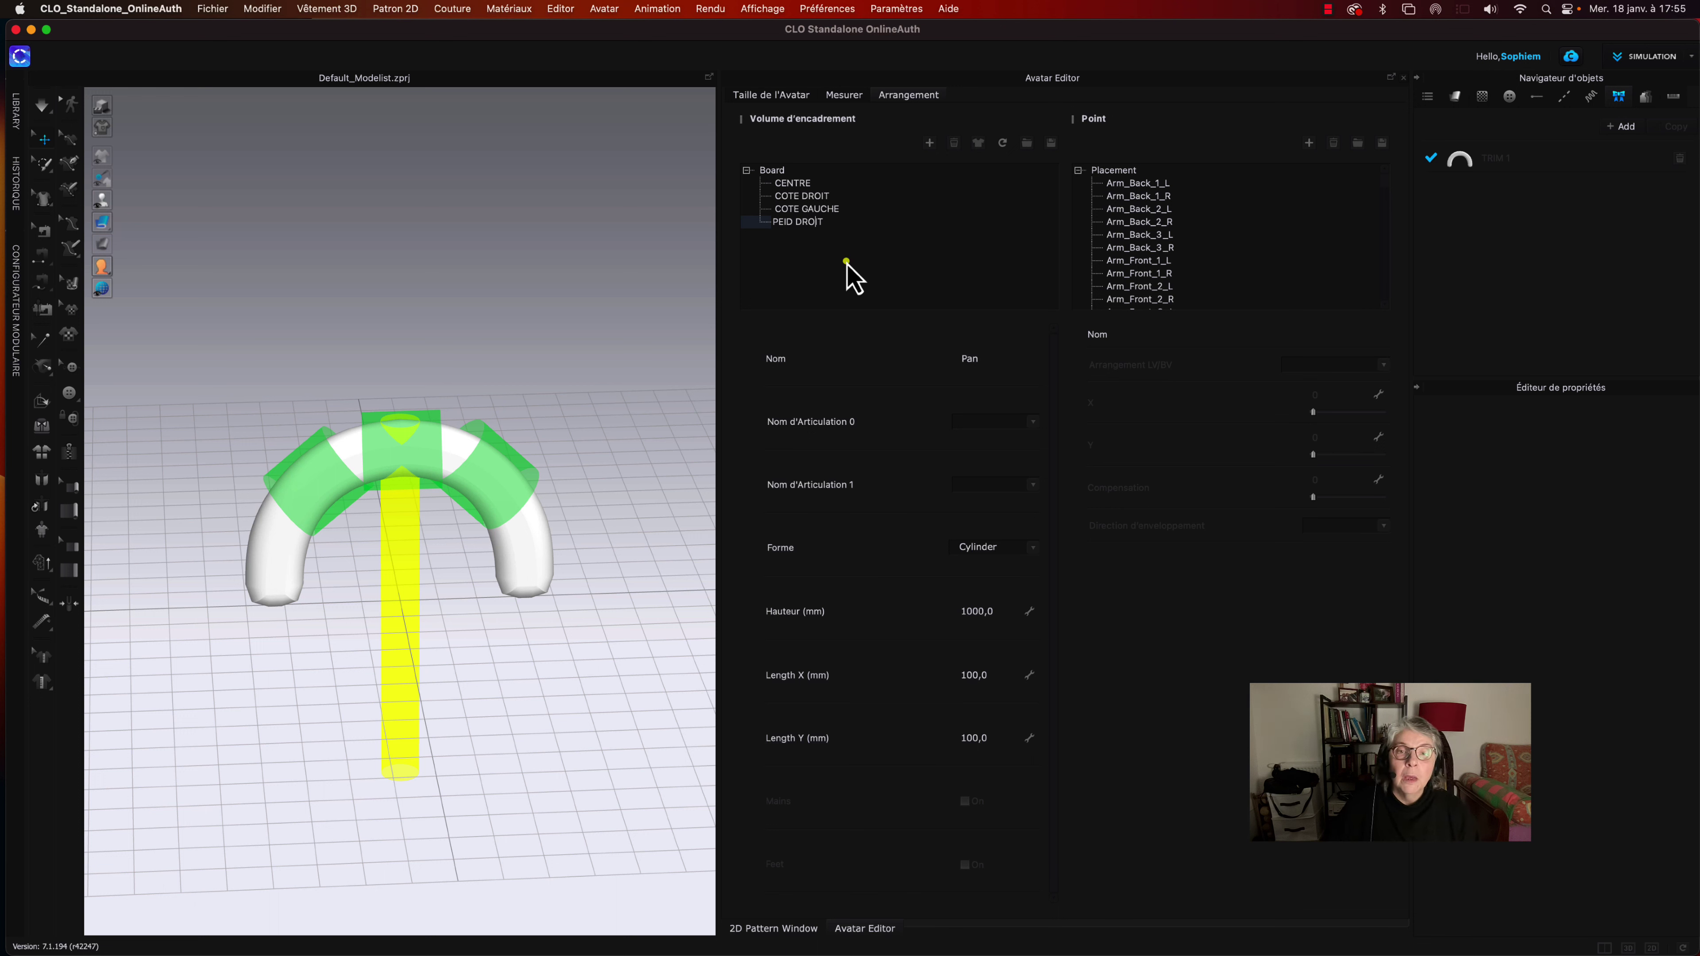
key("Return")
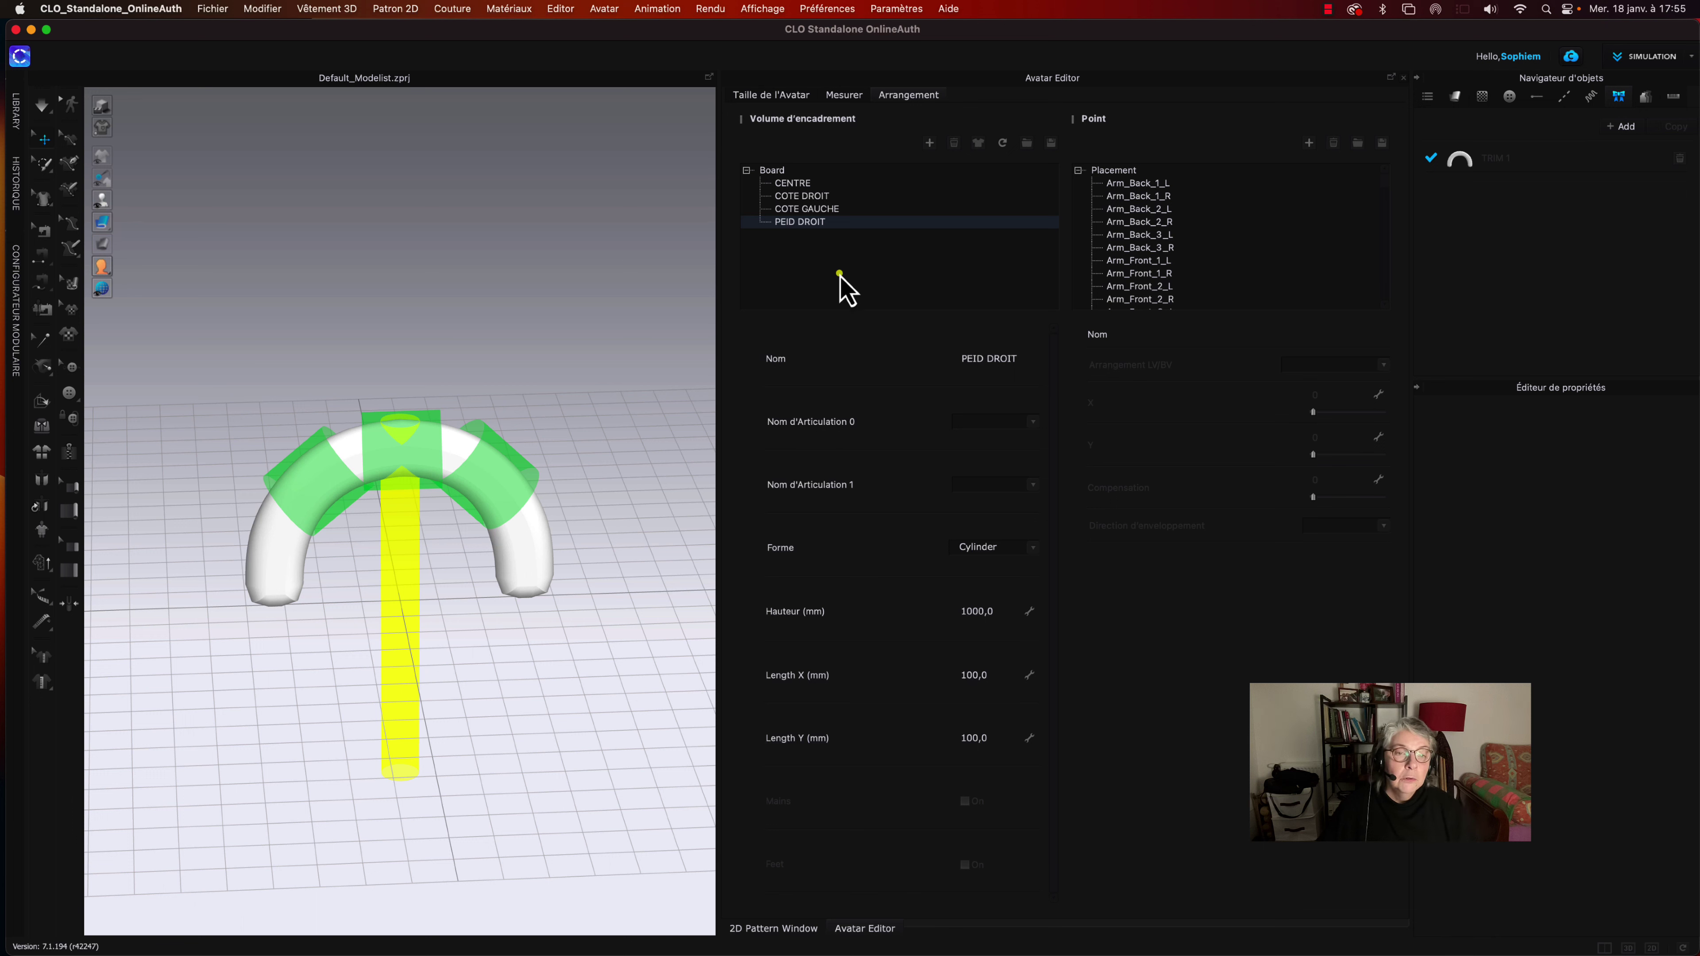
Set PEID DROIT's Hauteur, Length X and Length Y to 200 mm.
left_click(987, 613)
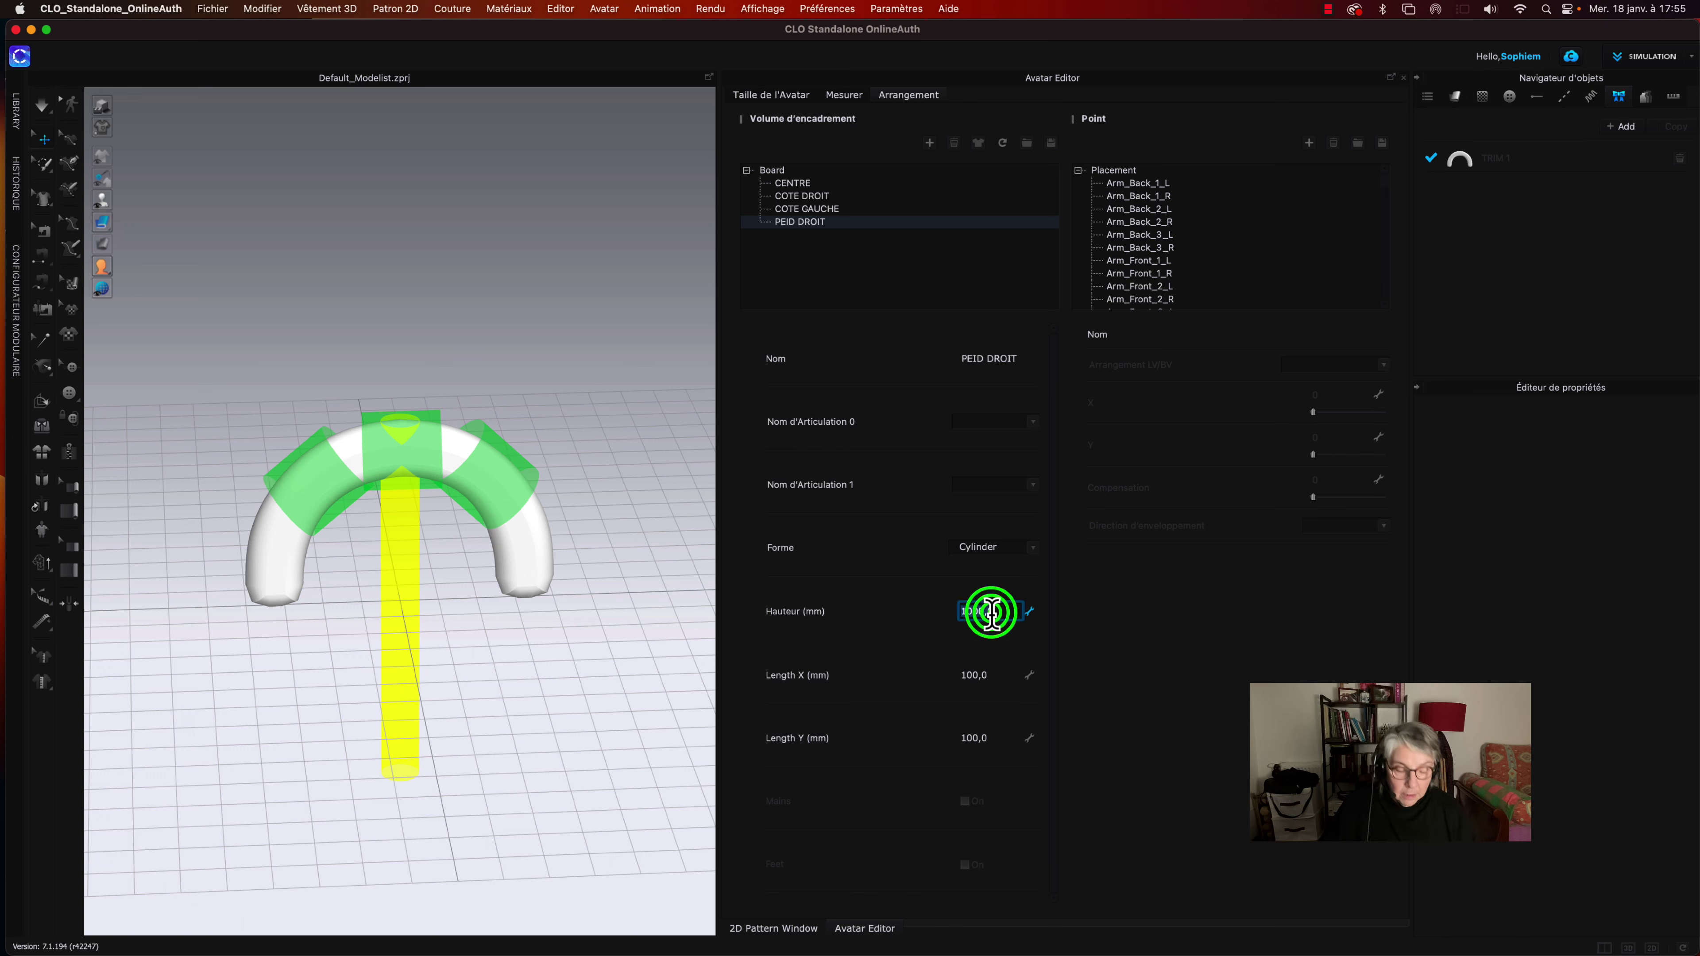
type("200")
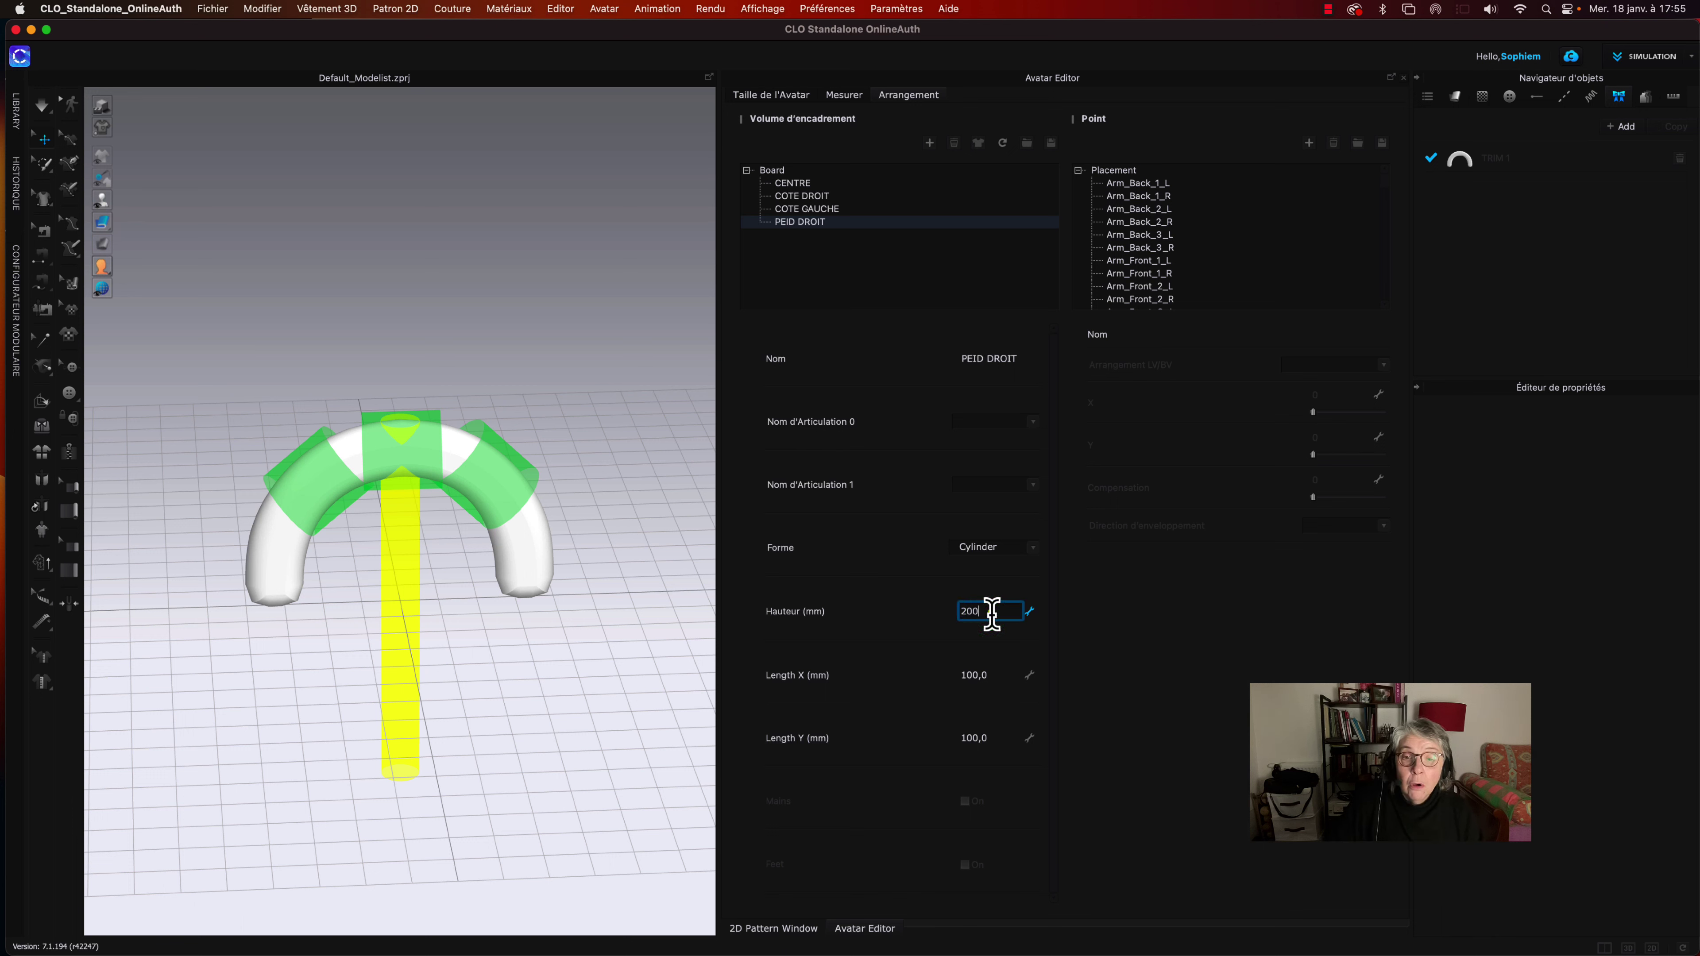
key("Return")
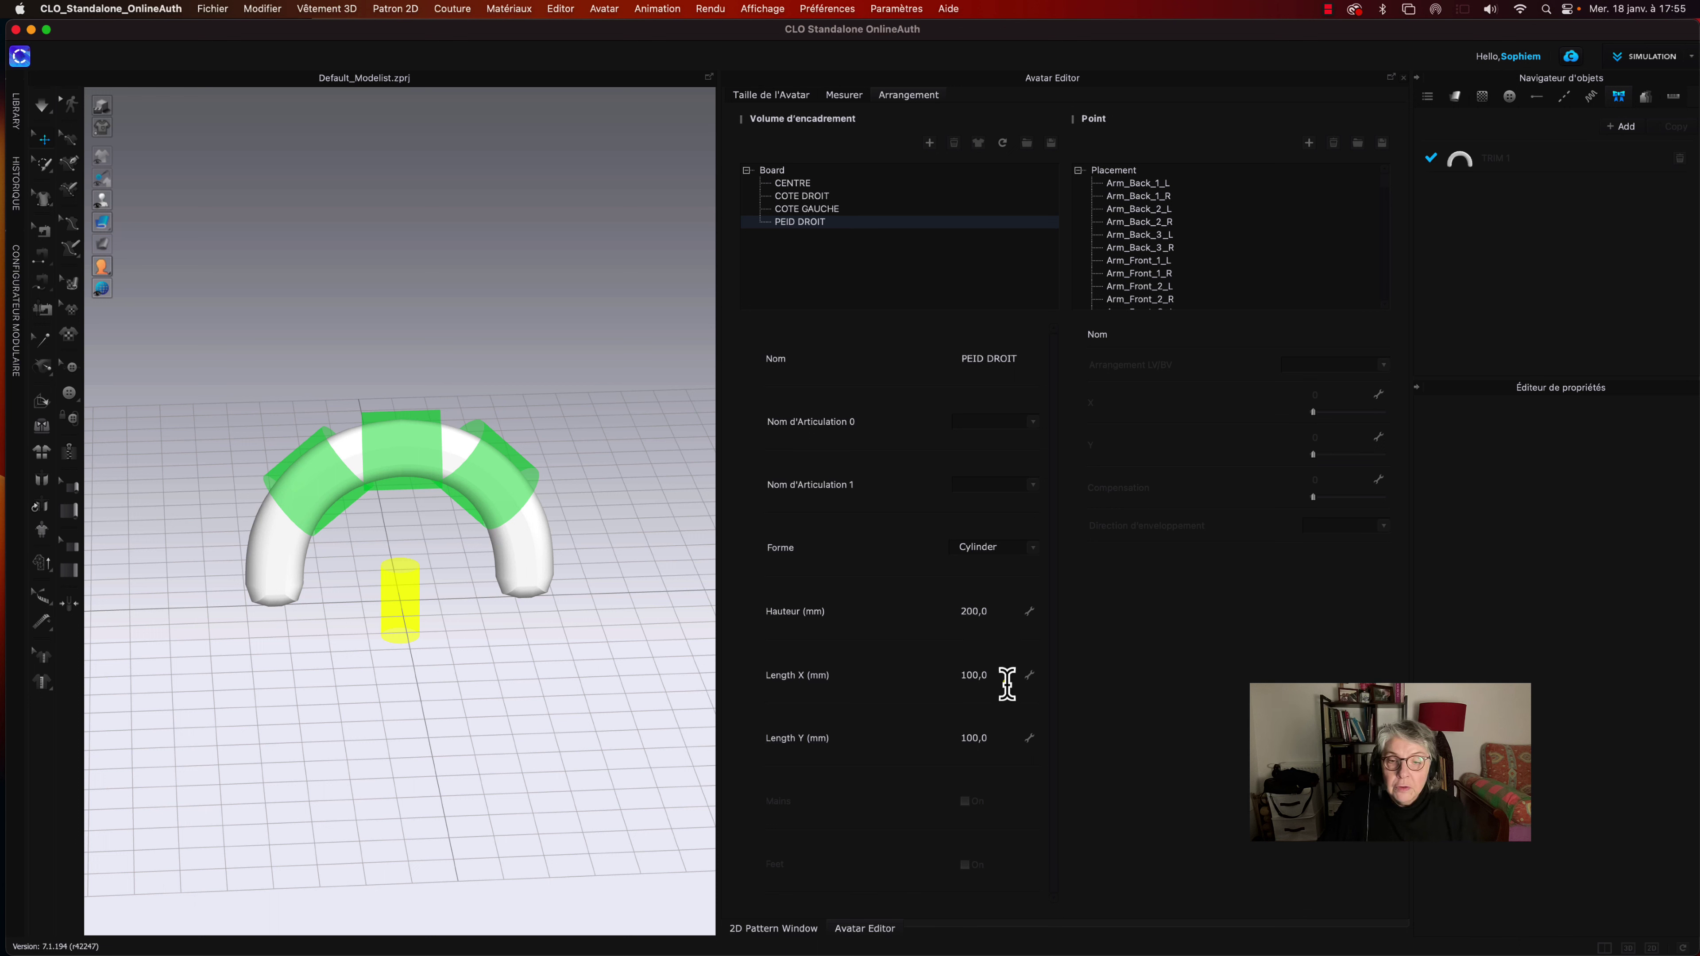
left_click(994, 678)
type("200")
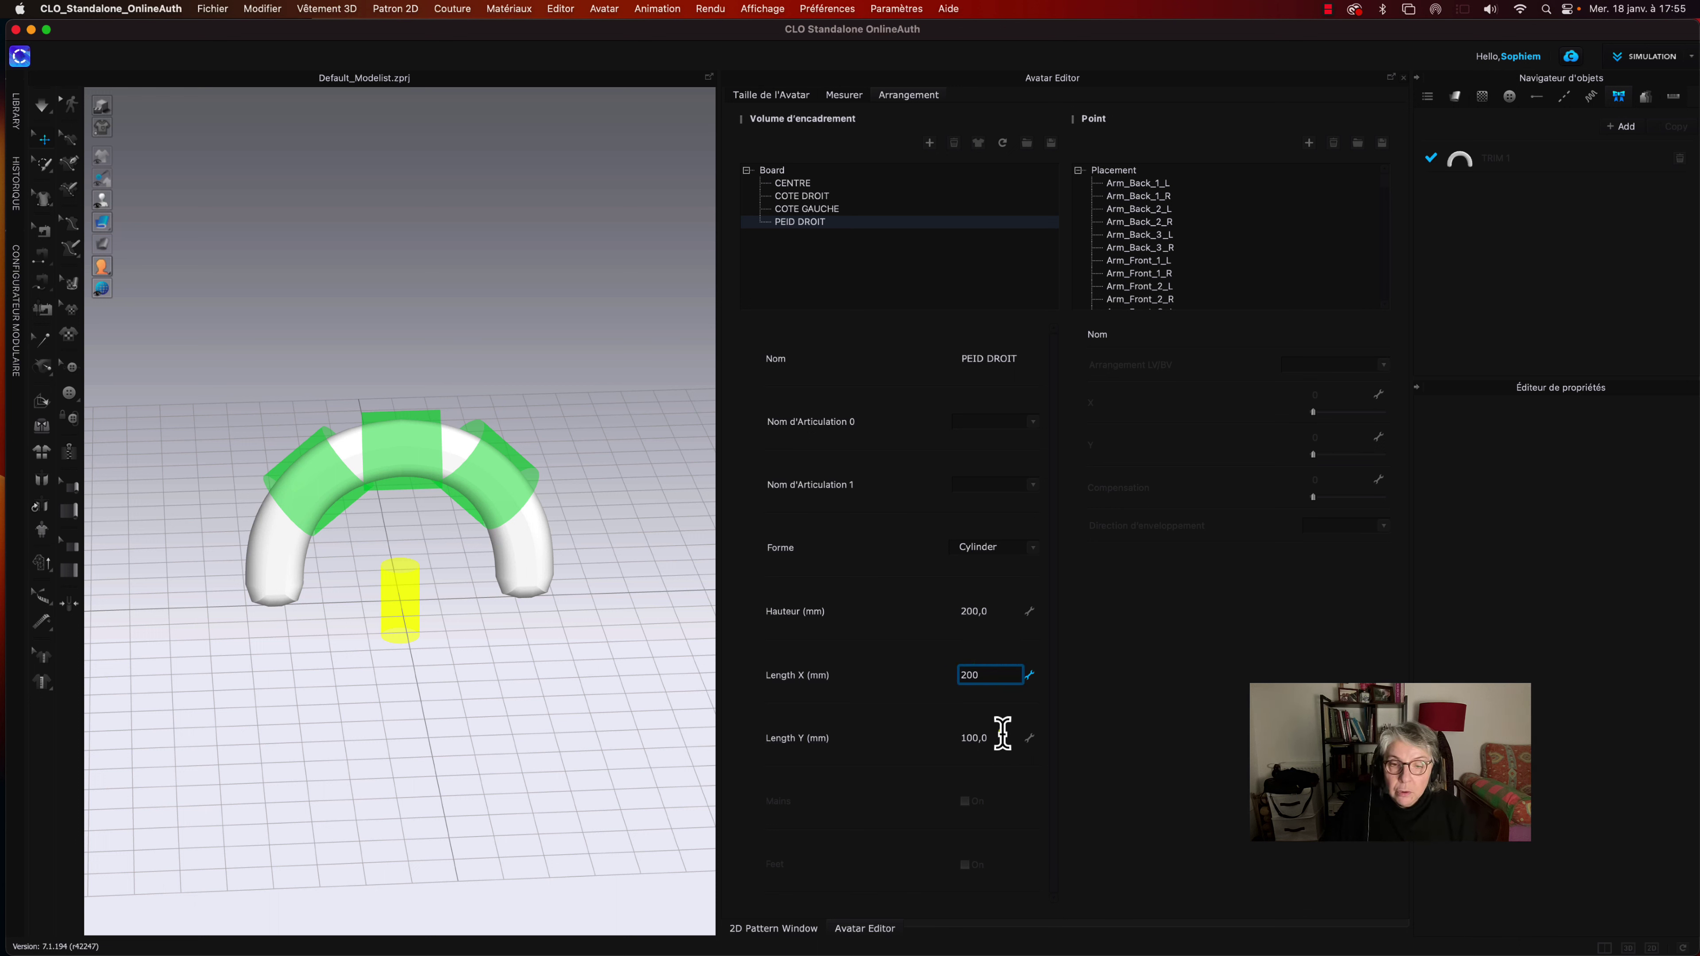
left_click(999, 736)
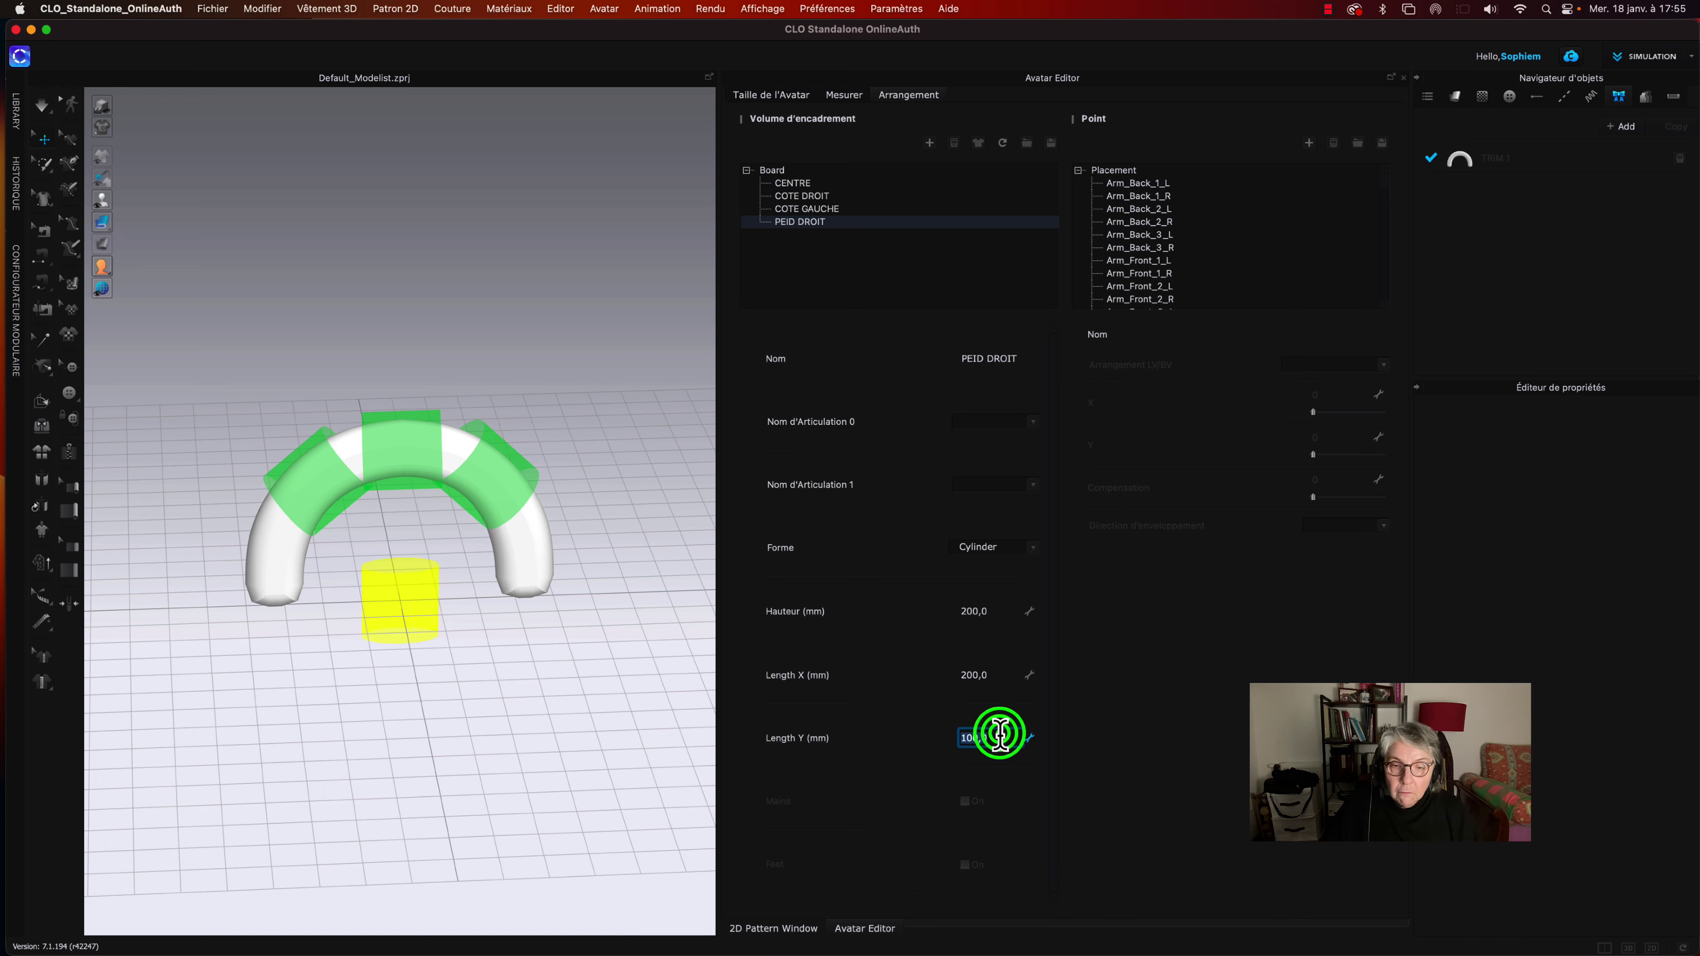
type("200")
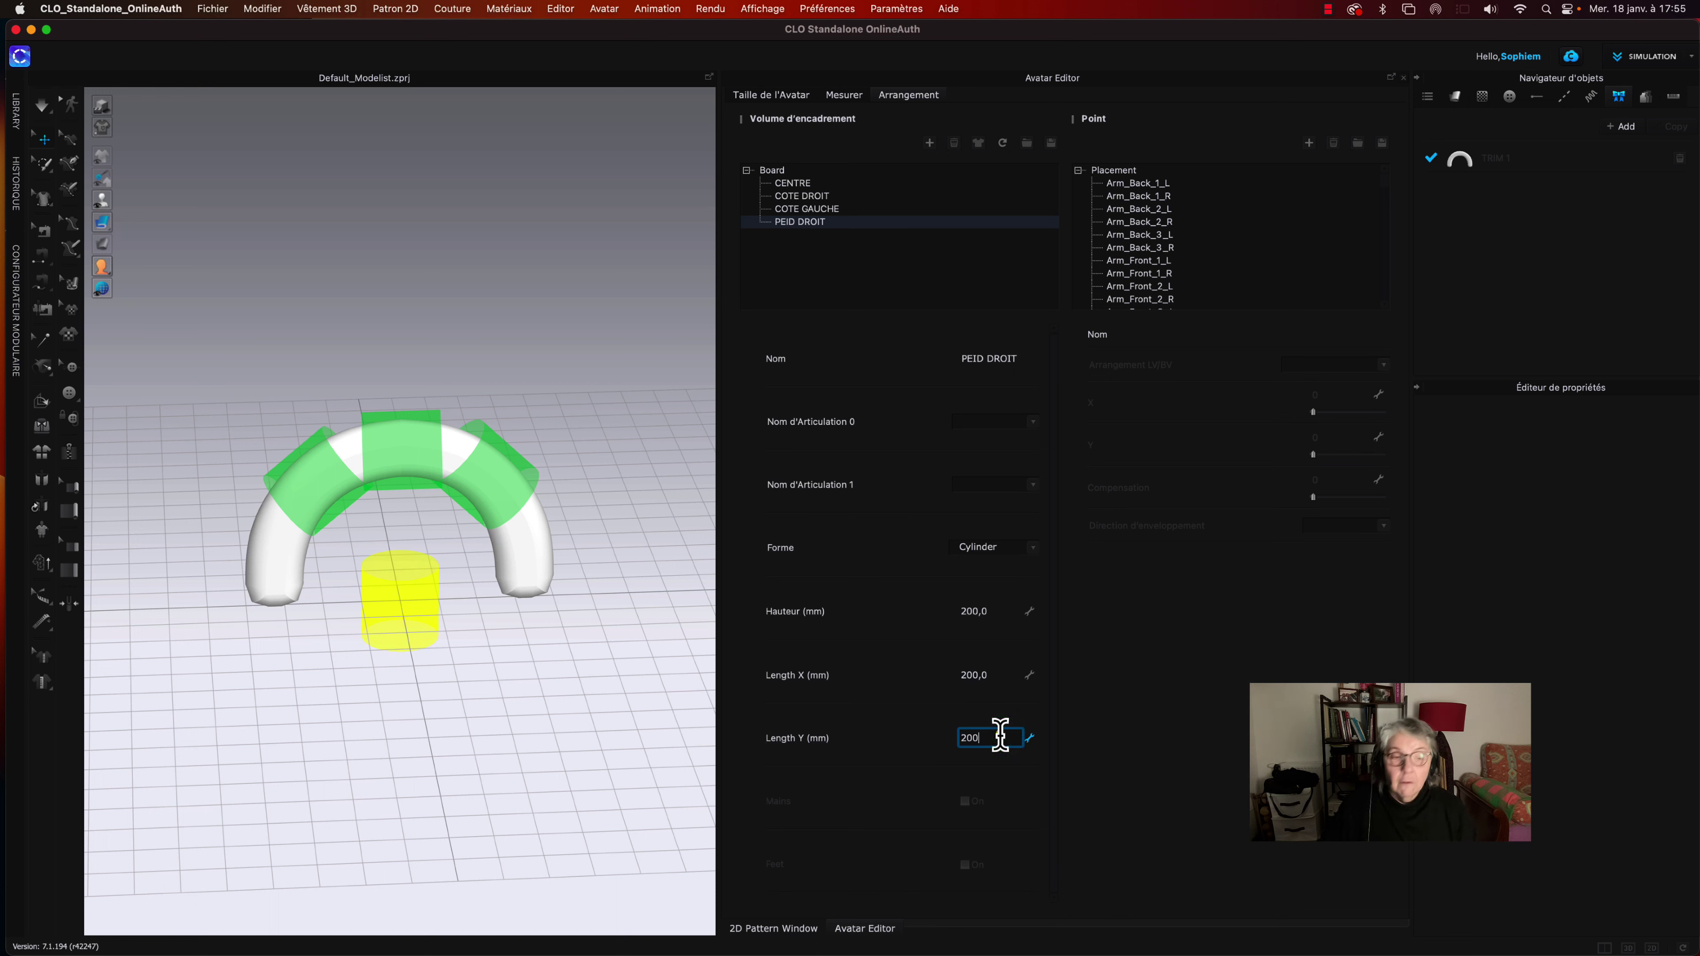
key("Return")
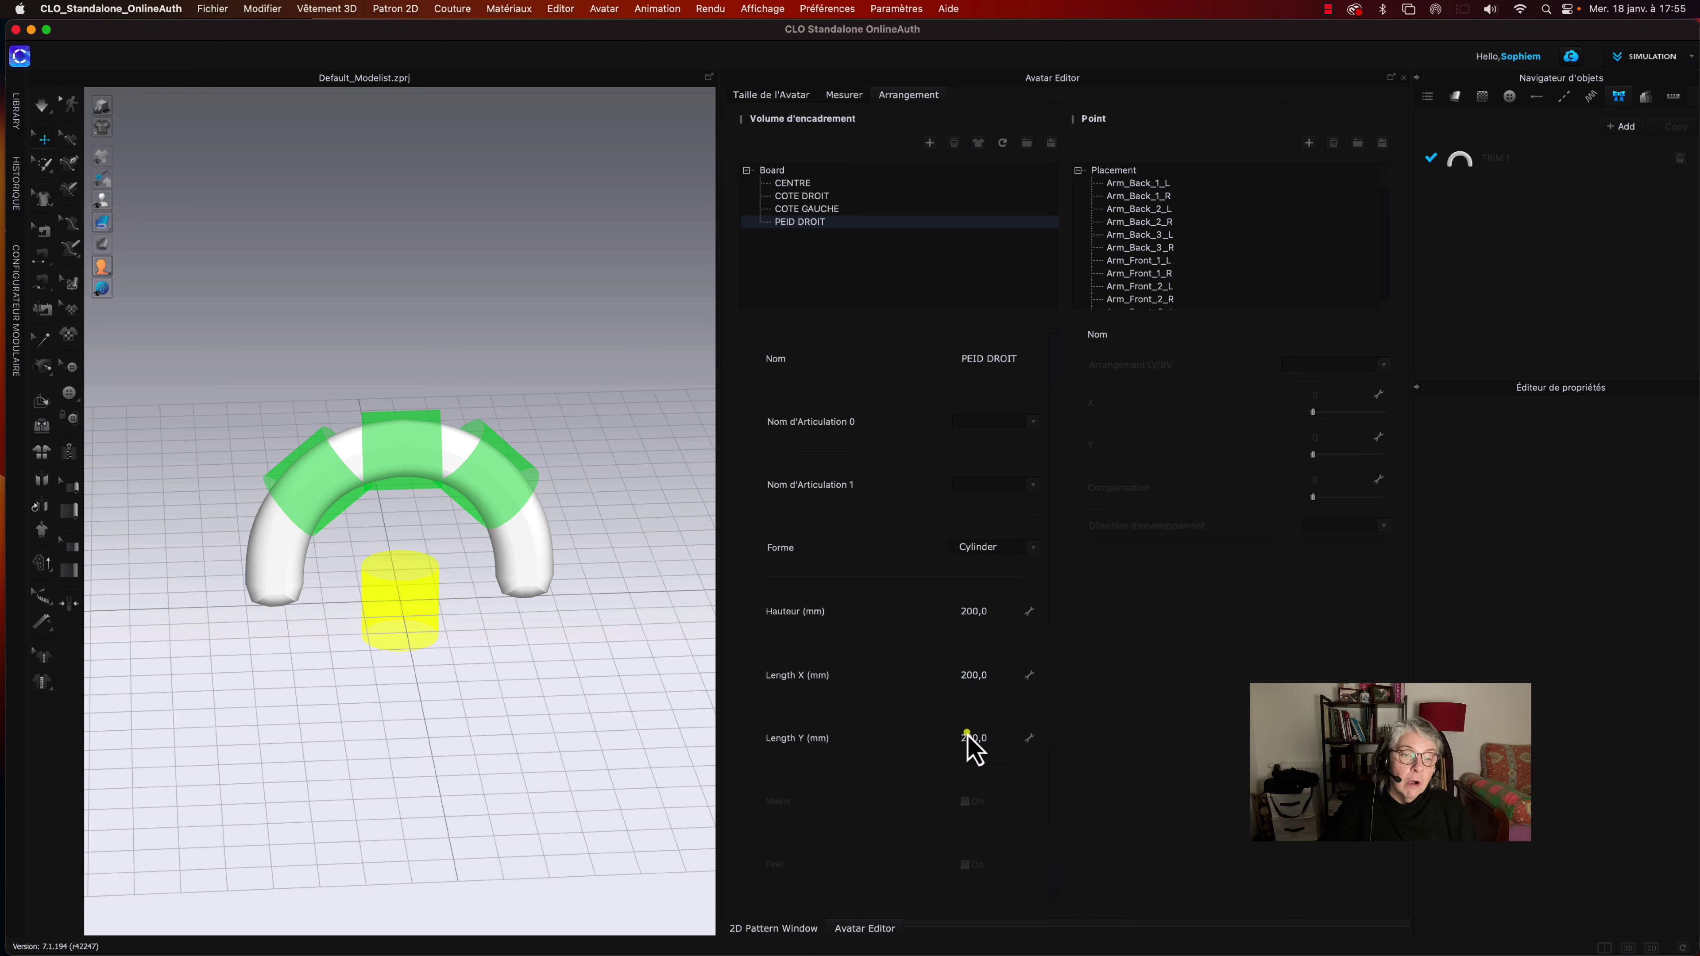
left_click(408, 622)
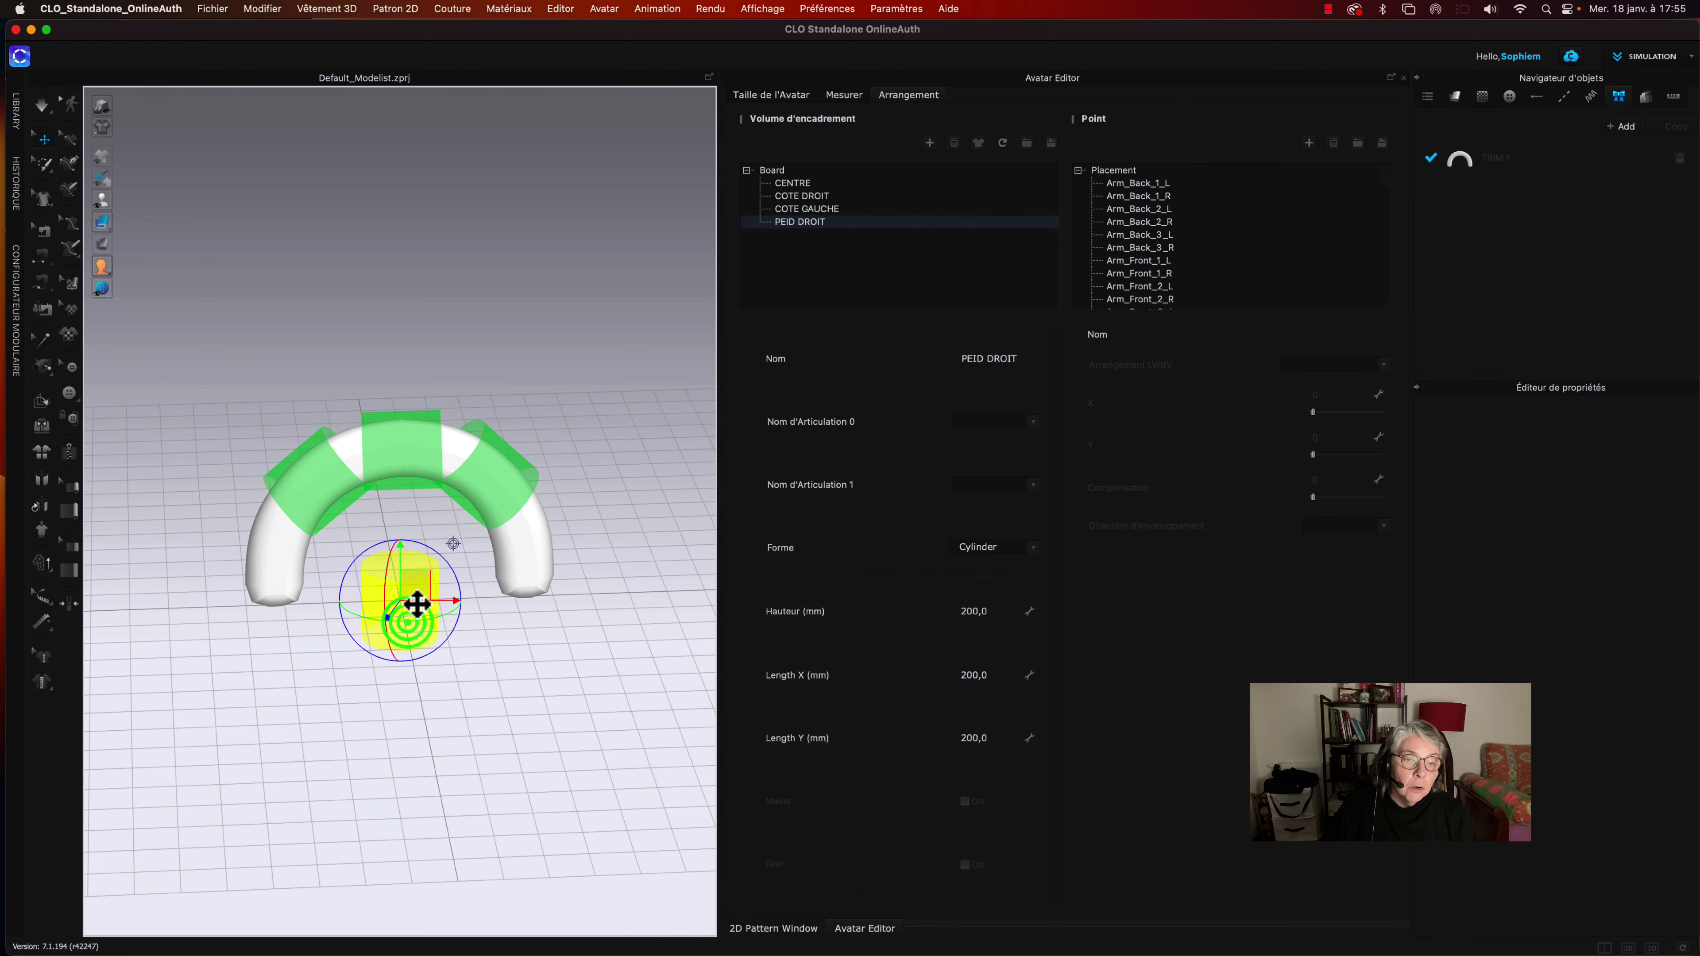
Position the PEID DROIT cylinder around the foot of the arch's left leg, checking from several angles.
left_click_drag(414, 590, 301, 580)
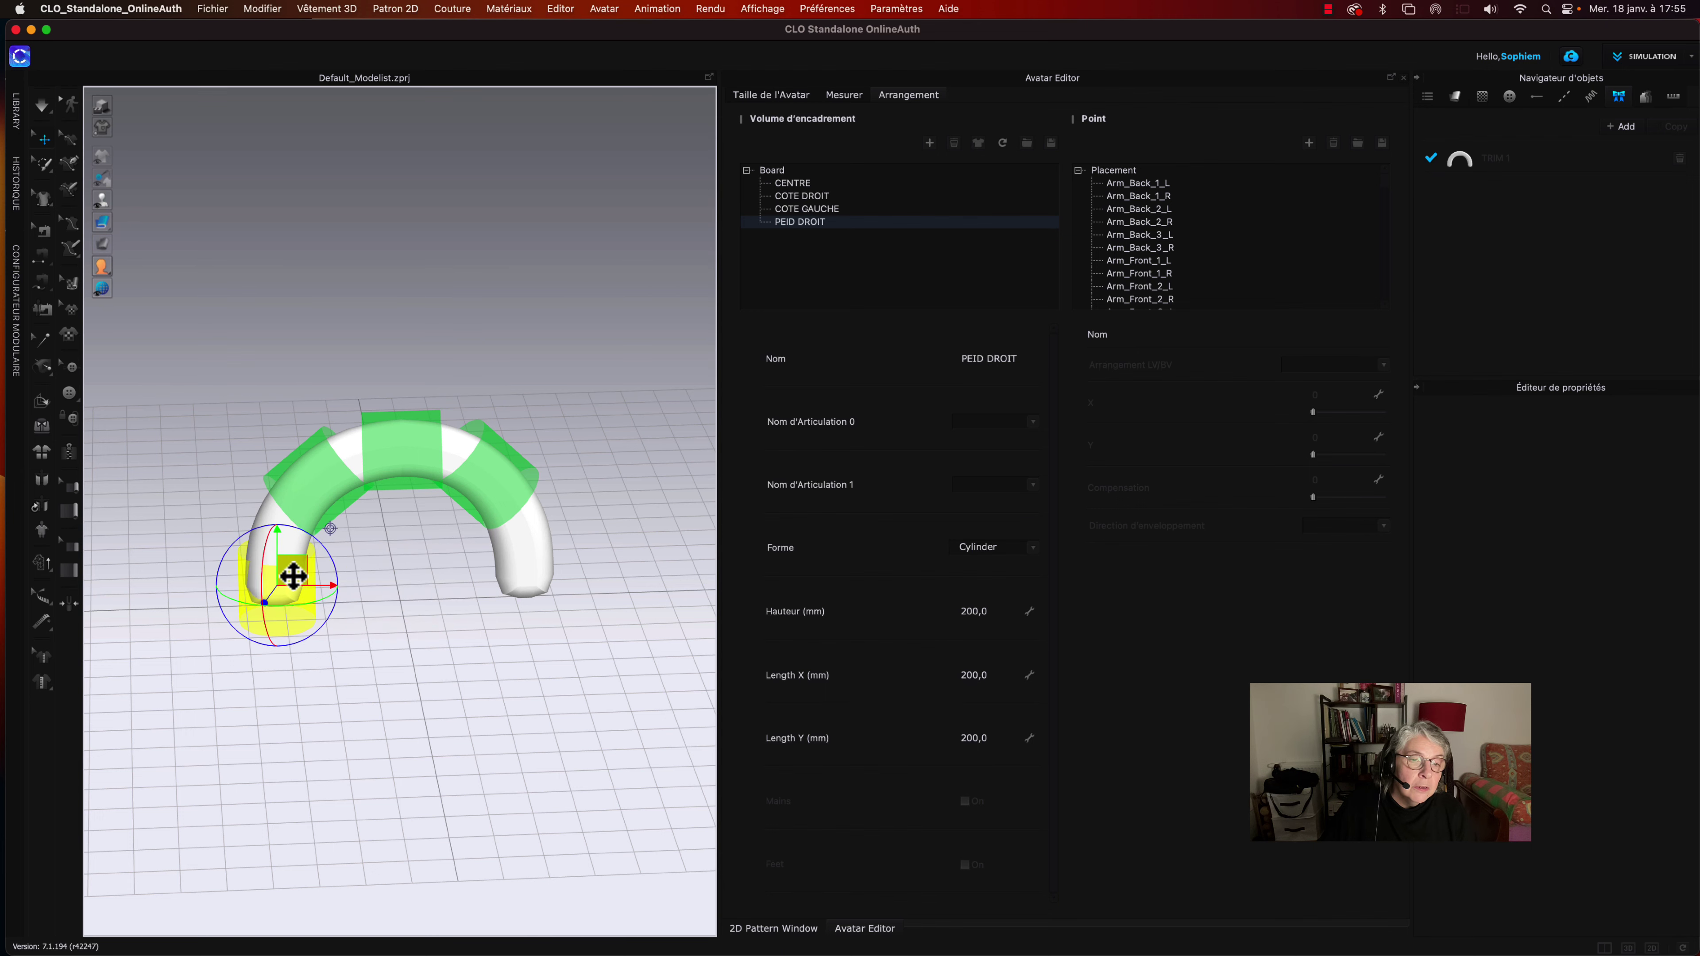
mouse_move(323, 600)
right_mouse_down()
mouse_move(419, 598)
mouse_move(407, 606)
right_mouse_up()
left_click_drag(407, 618, 416, 590)
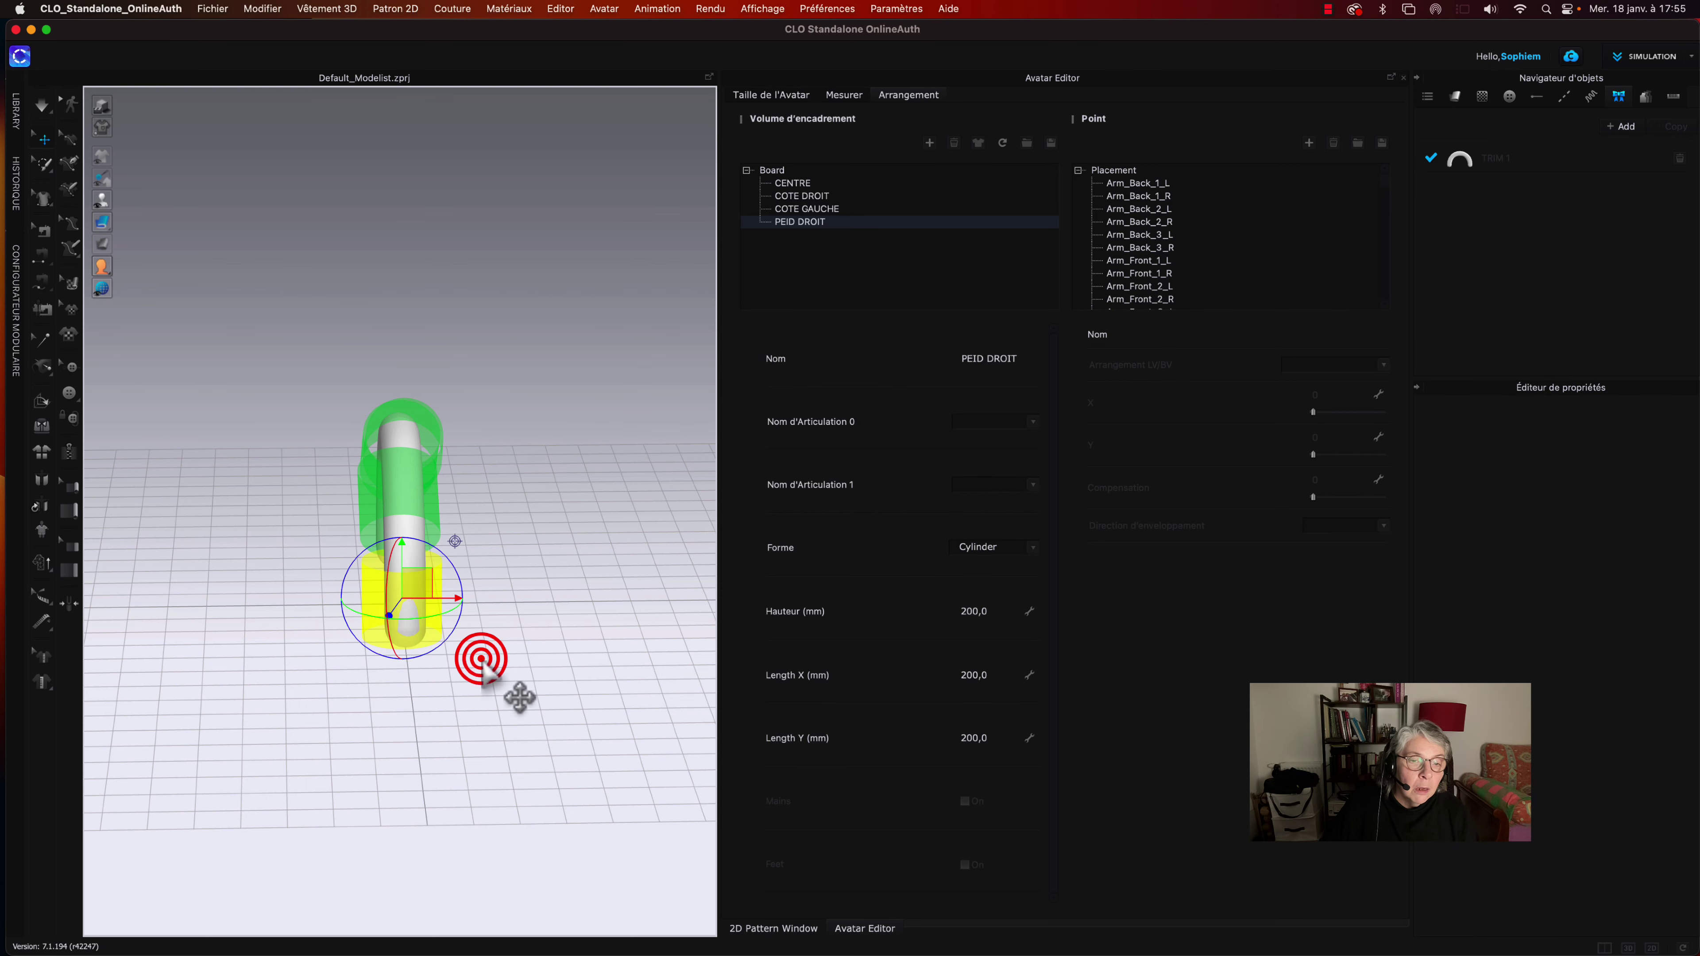
mouse_move(512, 694)
right_mouse_down()
mouse_move(447, 702)
mouse_move(343, 552)
right_mouse_up()
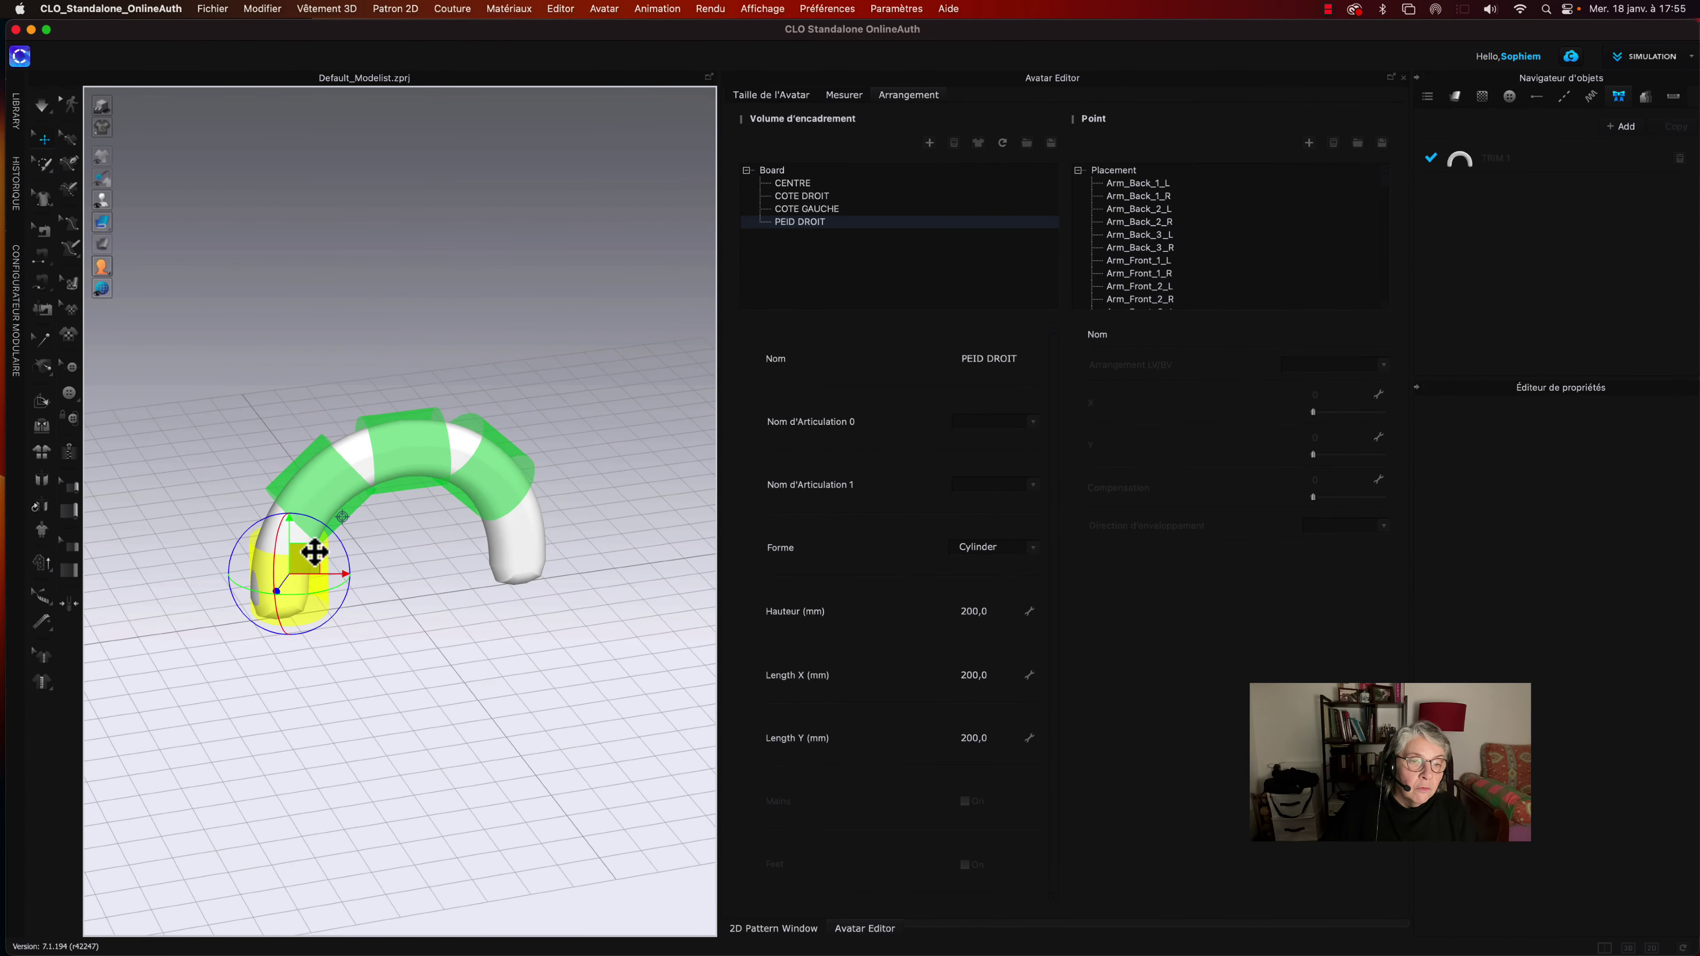
left_click_drag(315, 550, 303, 549)
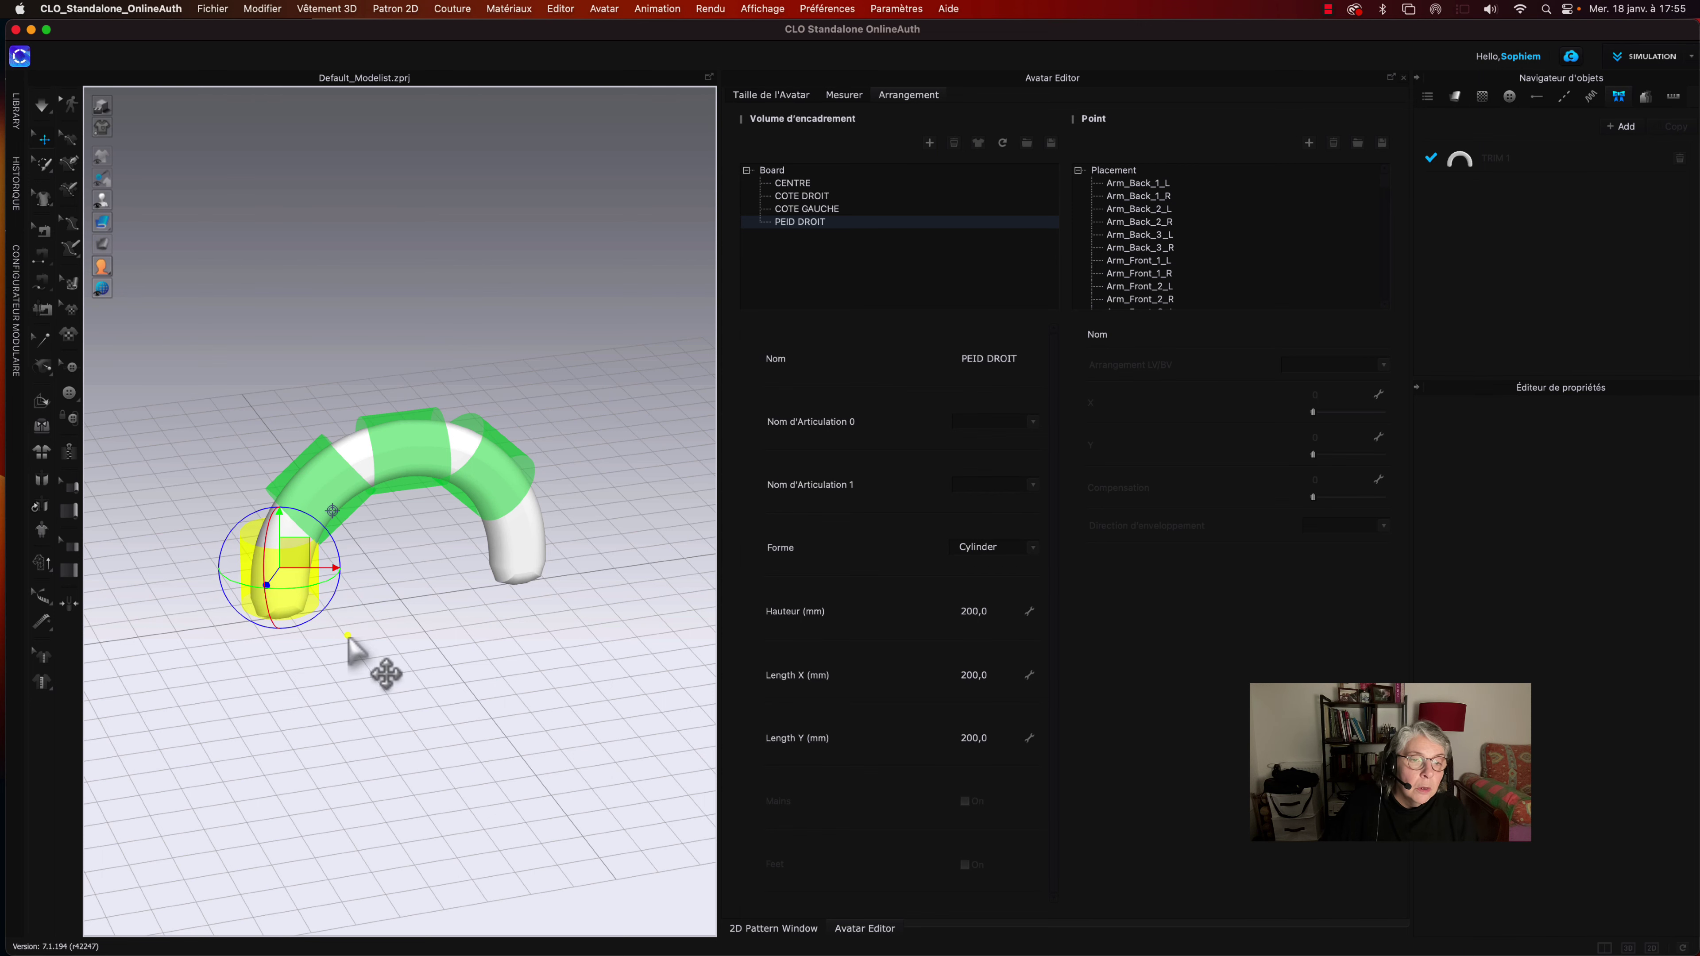
mouse_move(361, 653)
right_mouse_down()
mouse_move(408, 660)
mouse_move(409, 596)
right_mouse_up()
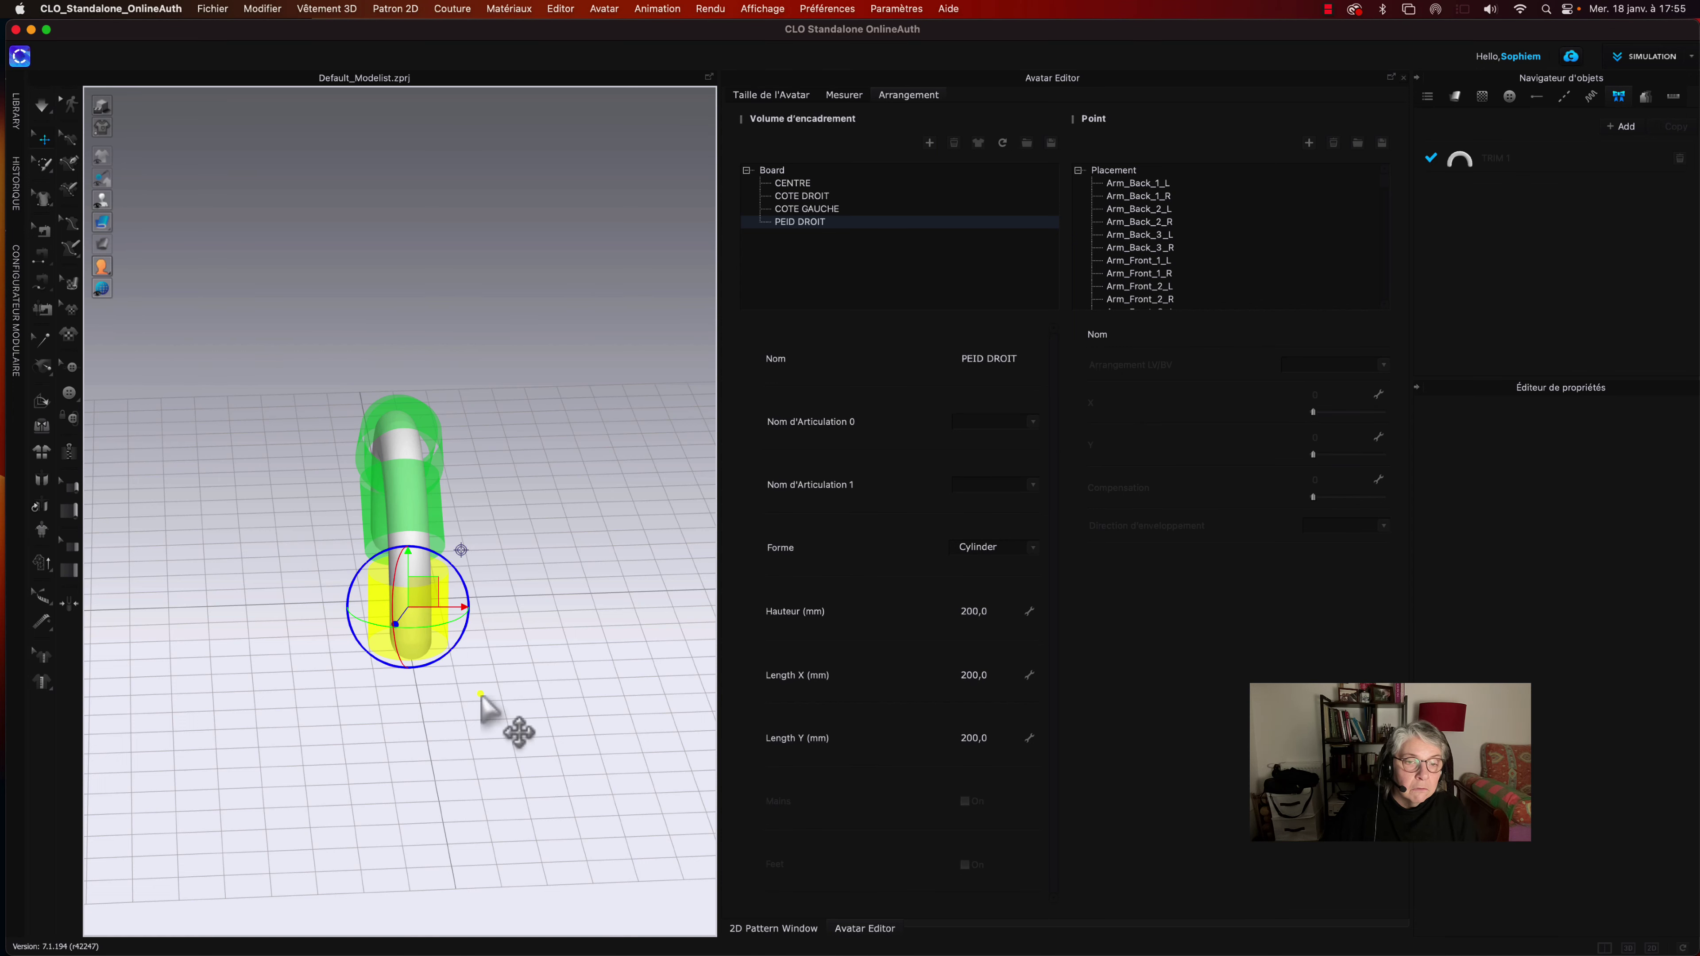
mouse_move(486, 710)
right_mouse_down()
mouse_move(365, 690)
mouse_move(391, 699)
right_mouse_up()
left_click(414, 670)
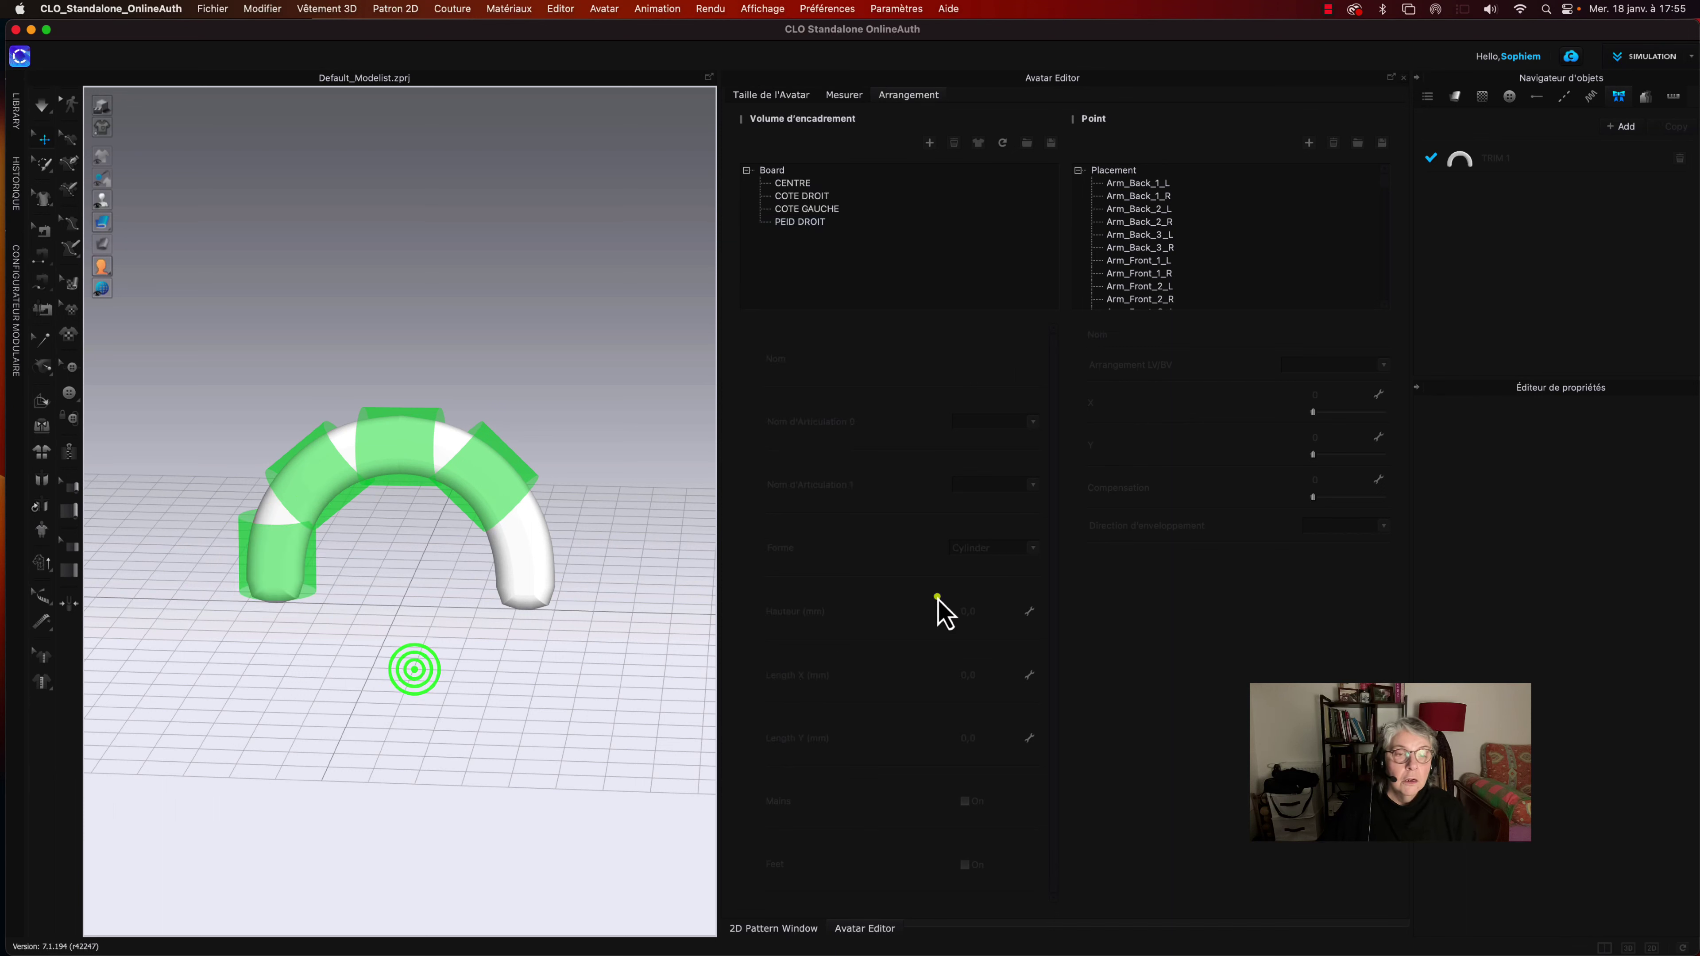
left_click(309, 593)
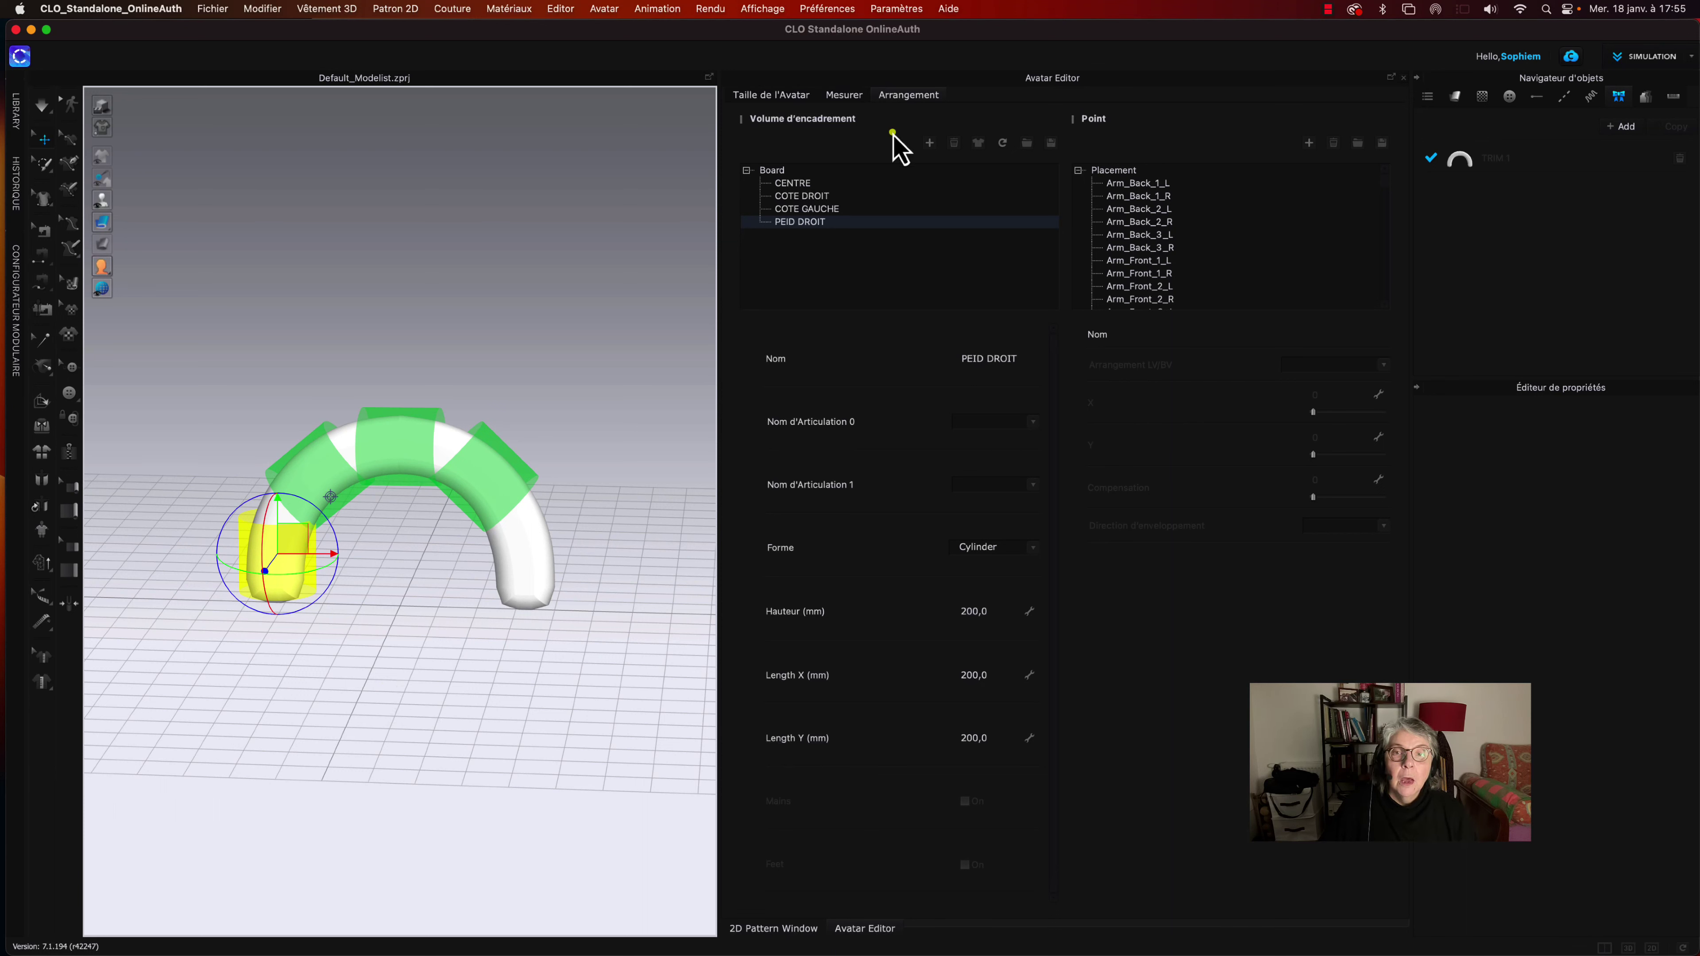
Add another bounding volume and name it PEID GAUCHE.
left_click(930, 142)
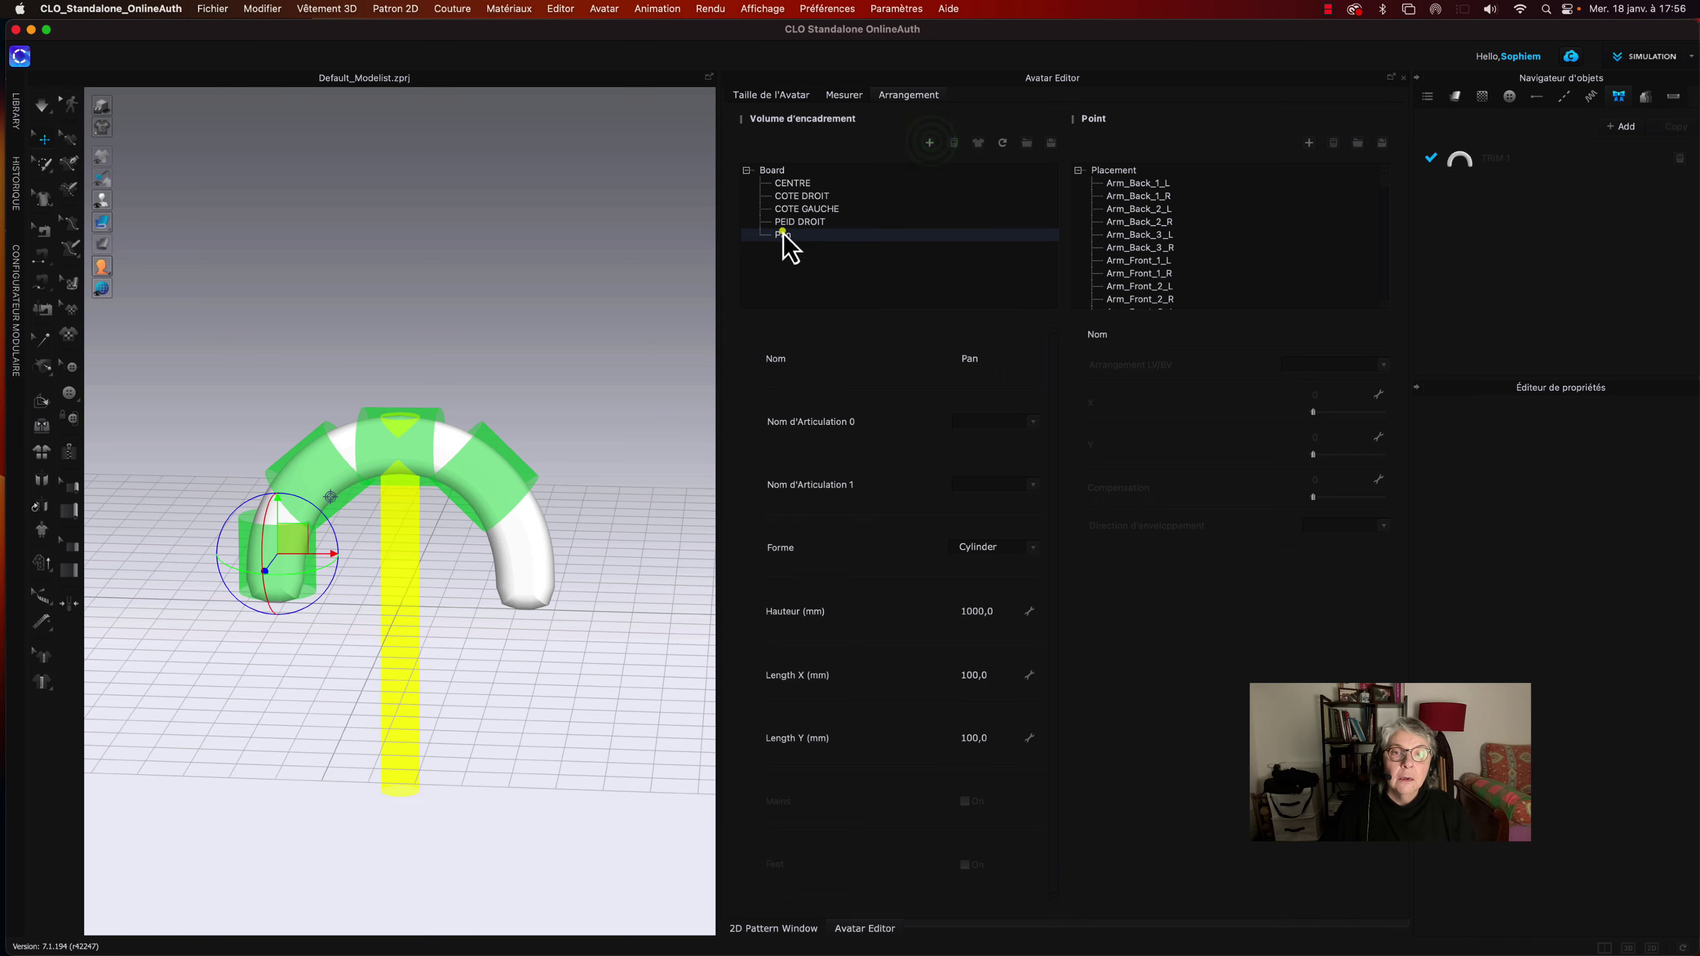
double_click(790, 234)
key("BackSpace")
type("PEID GAUCHE")
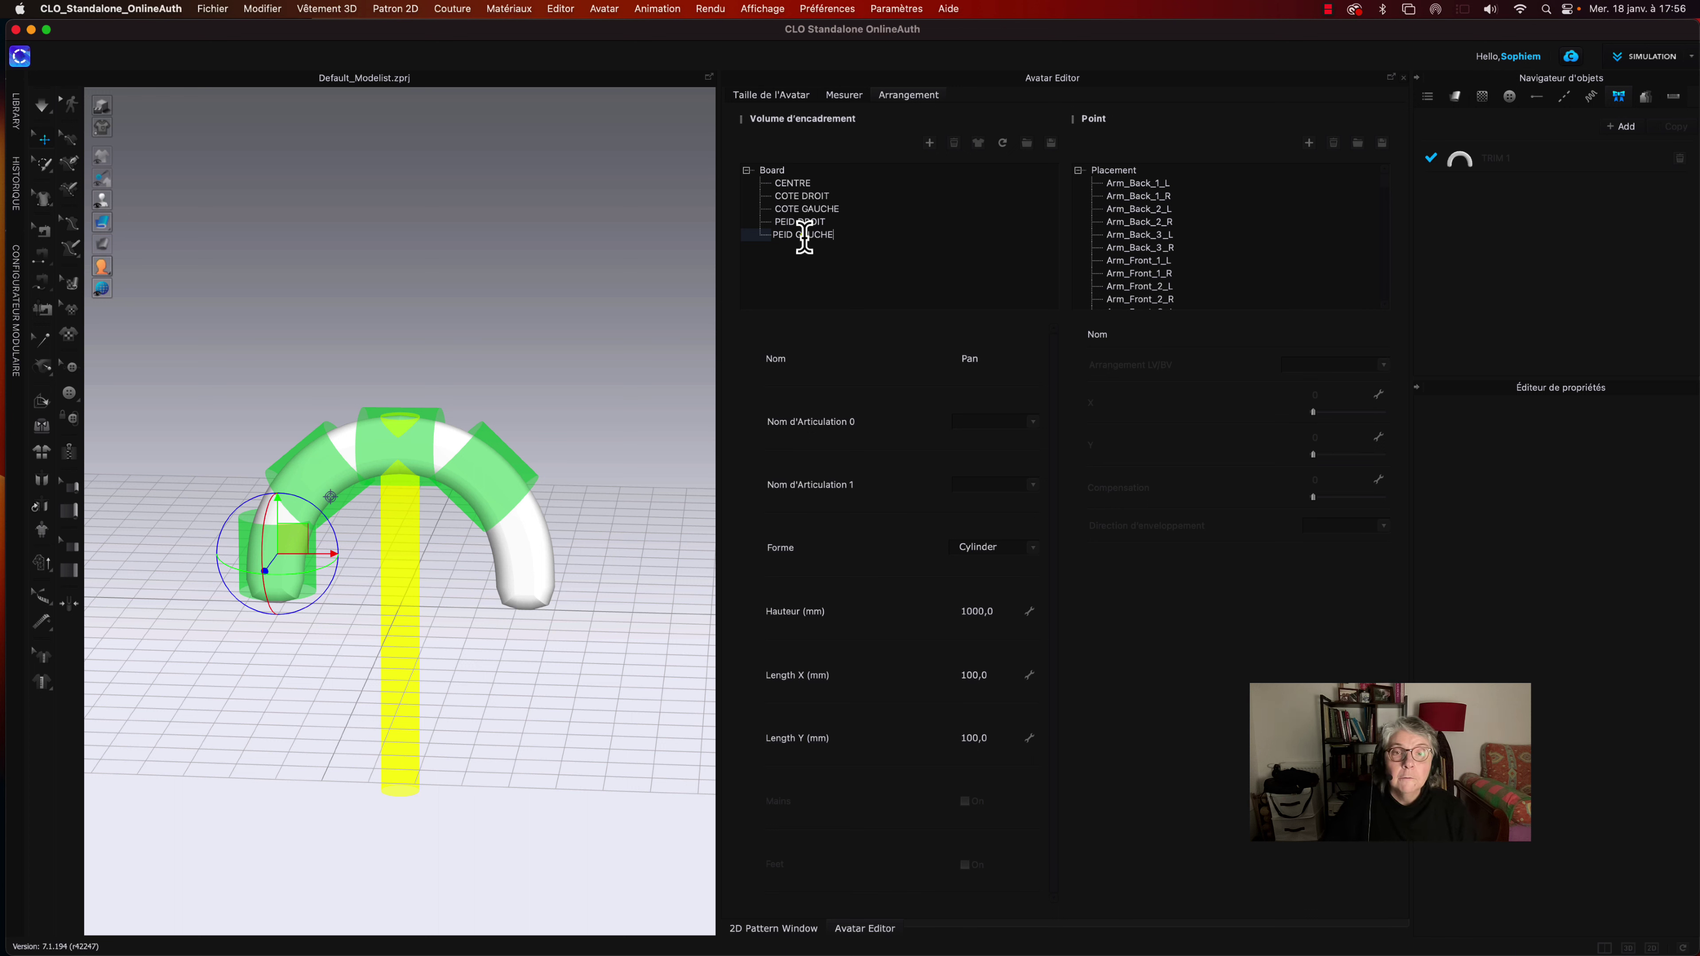
key("Return")
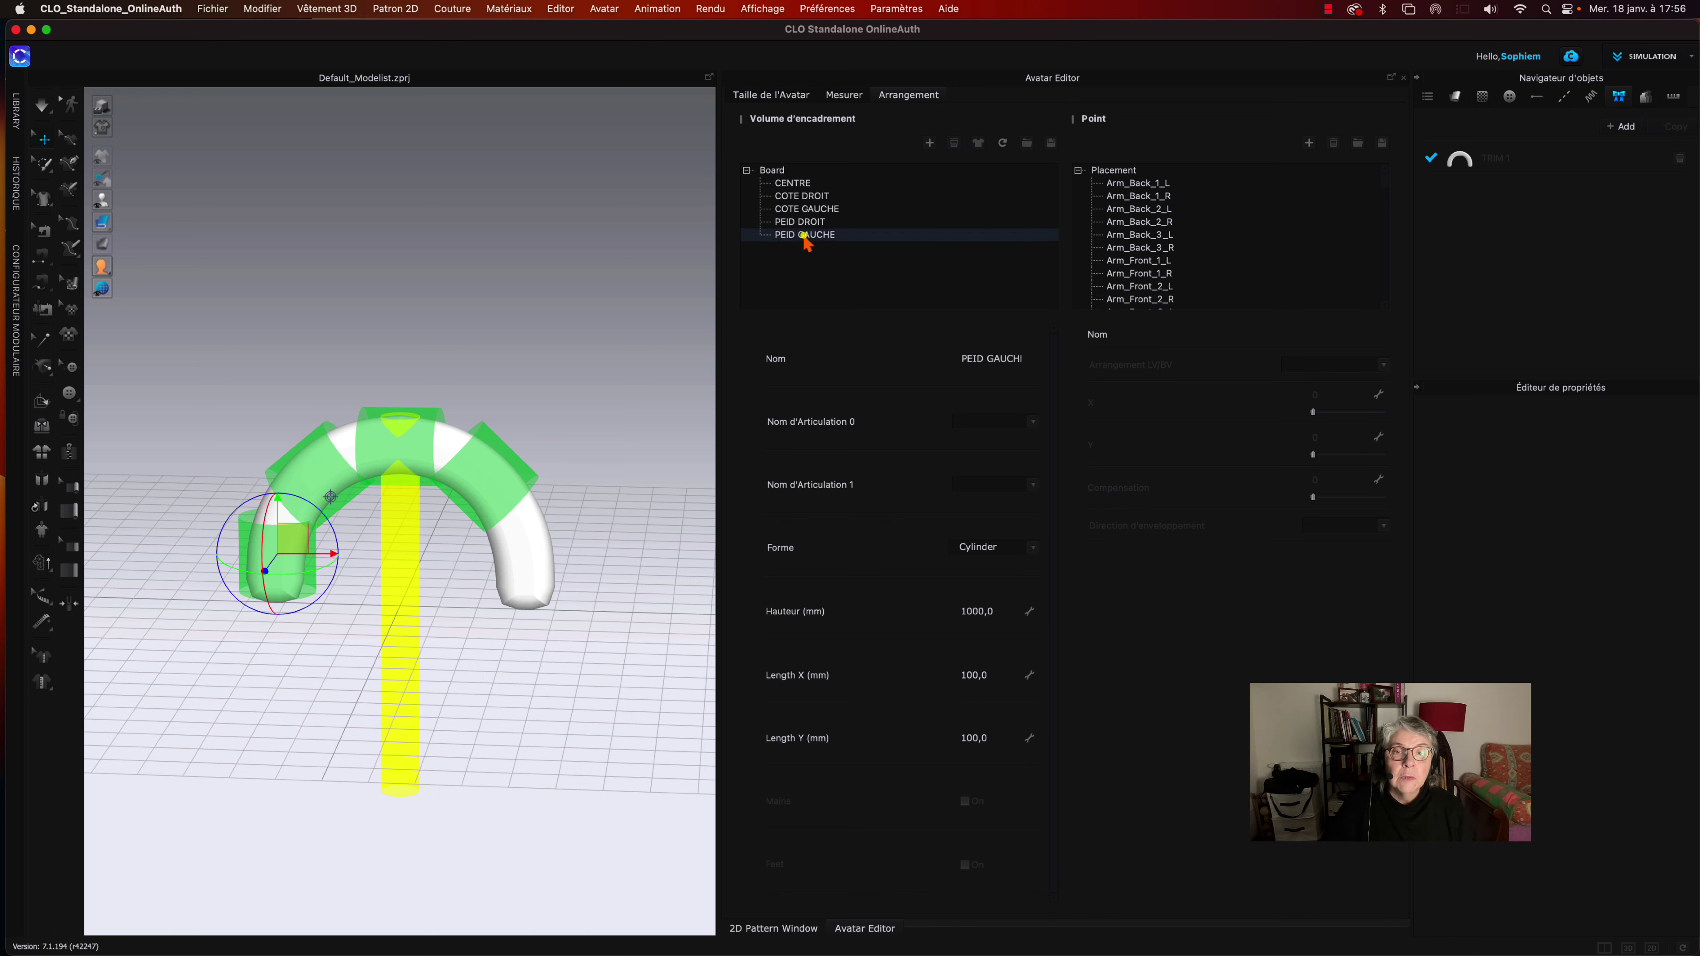
Set PEID GAUCHE's Hauteur, Length X and Length Y to 200 mm.
left_click(1004, 609)
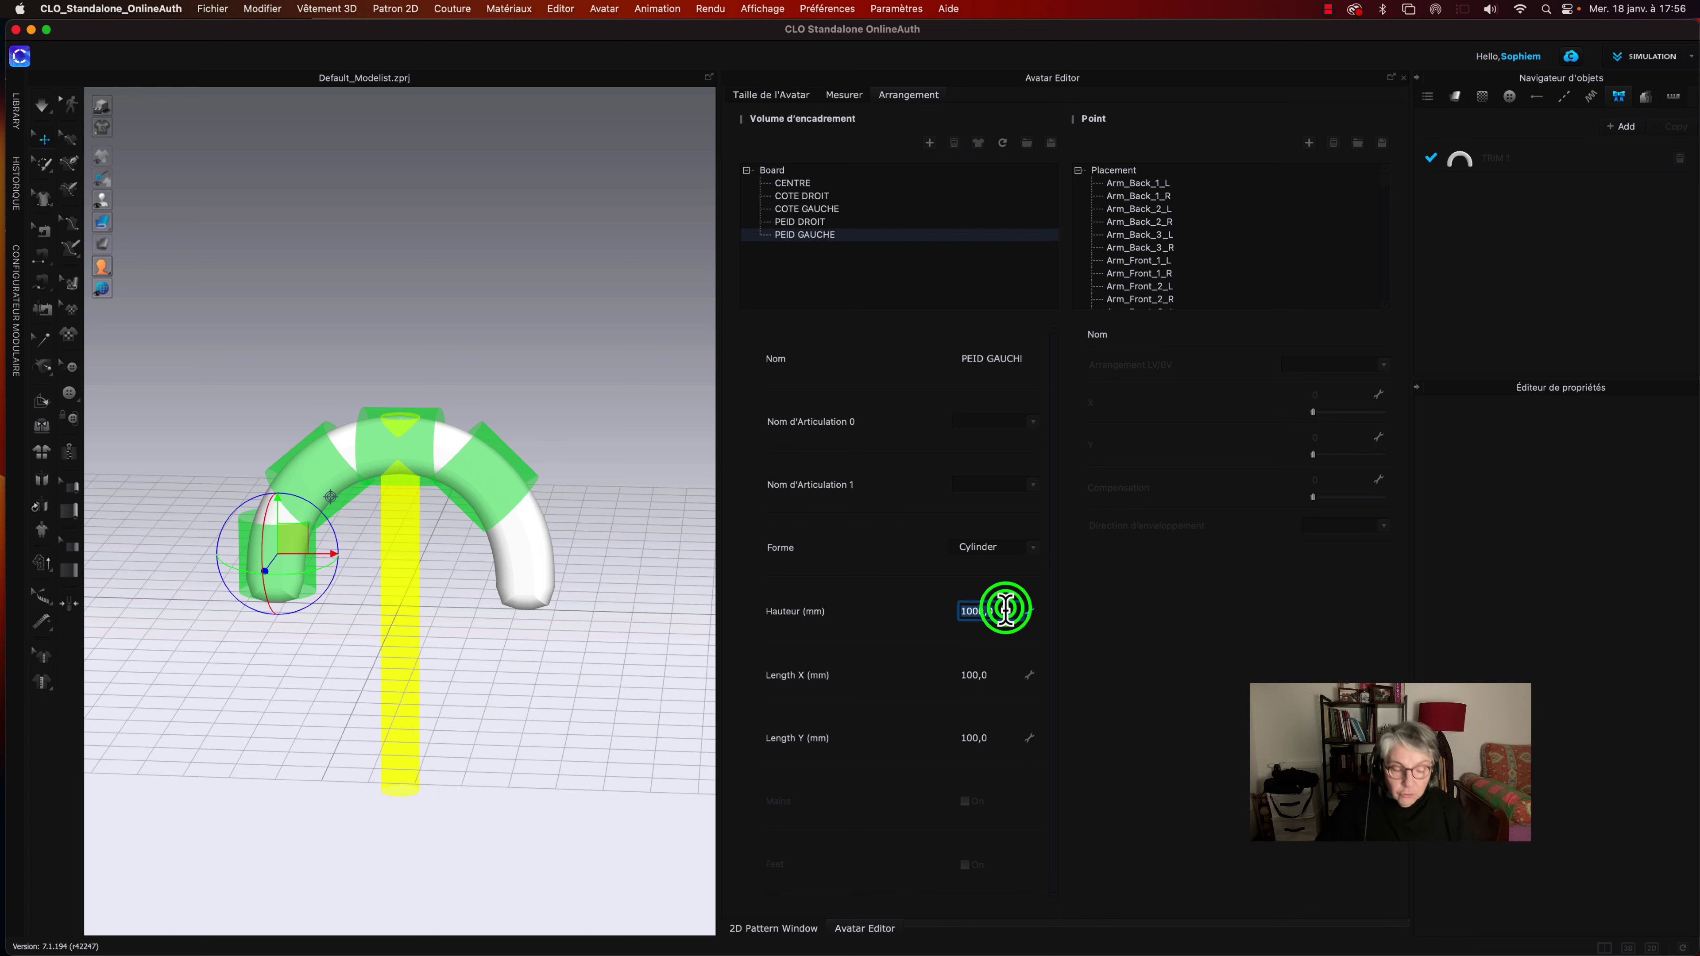
type("200")
key("Return")
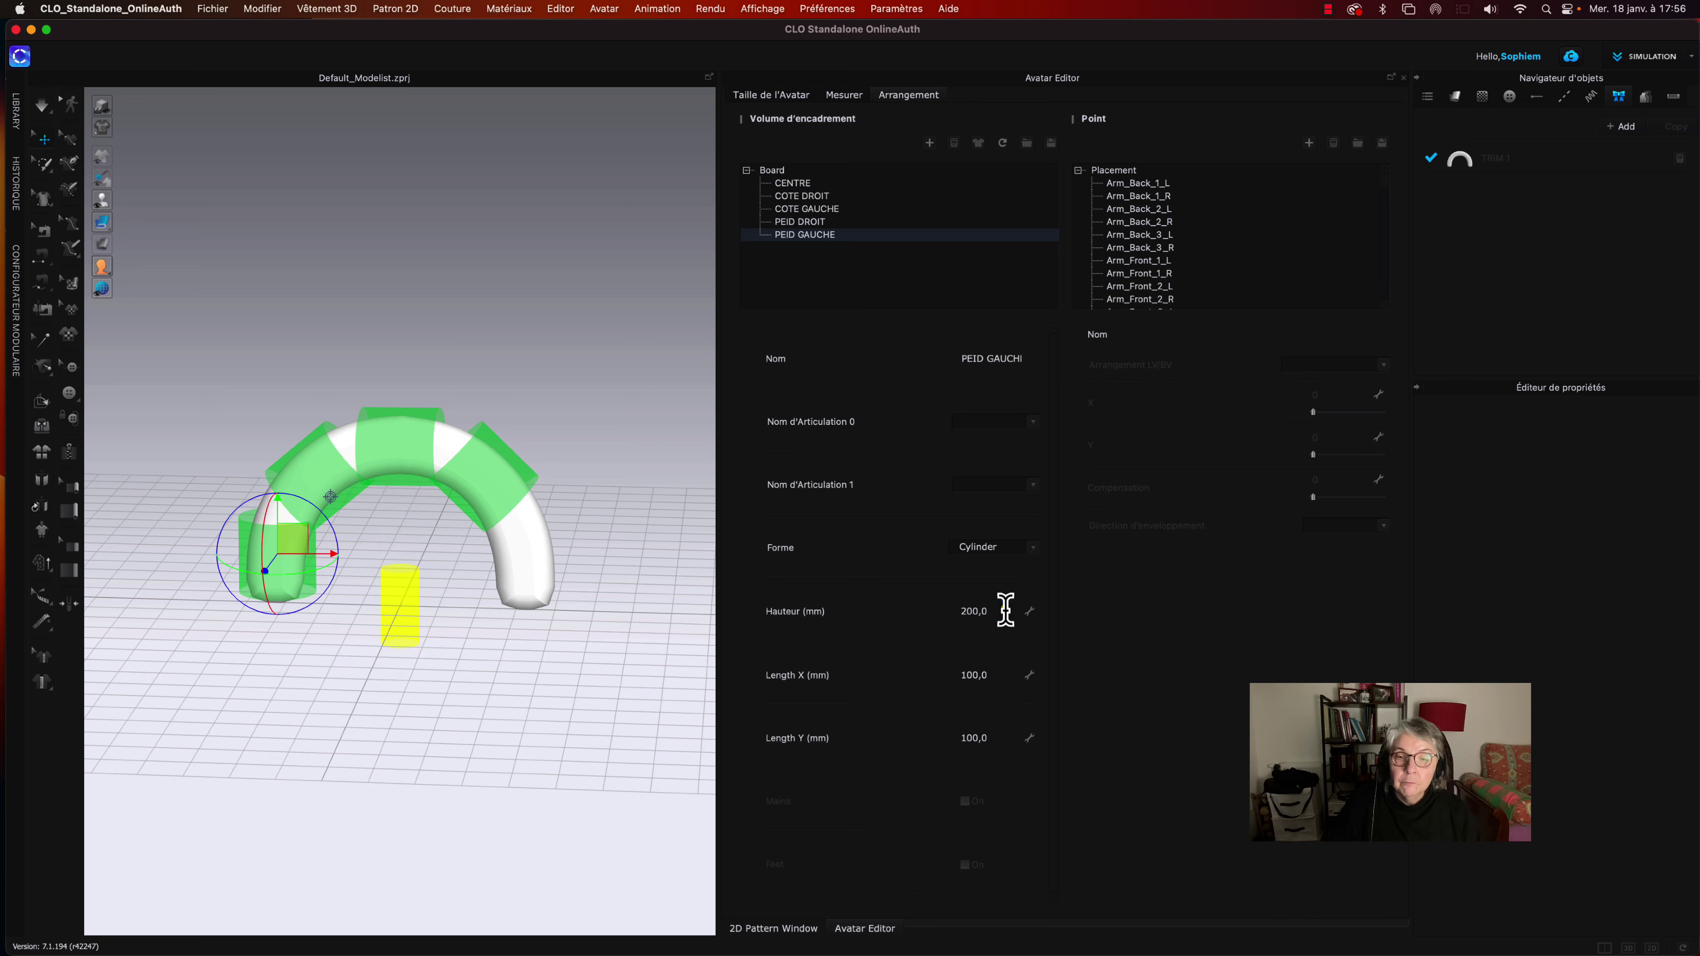
left_click(996, 675)
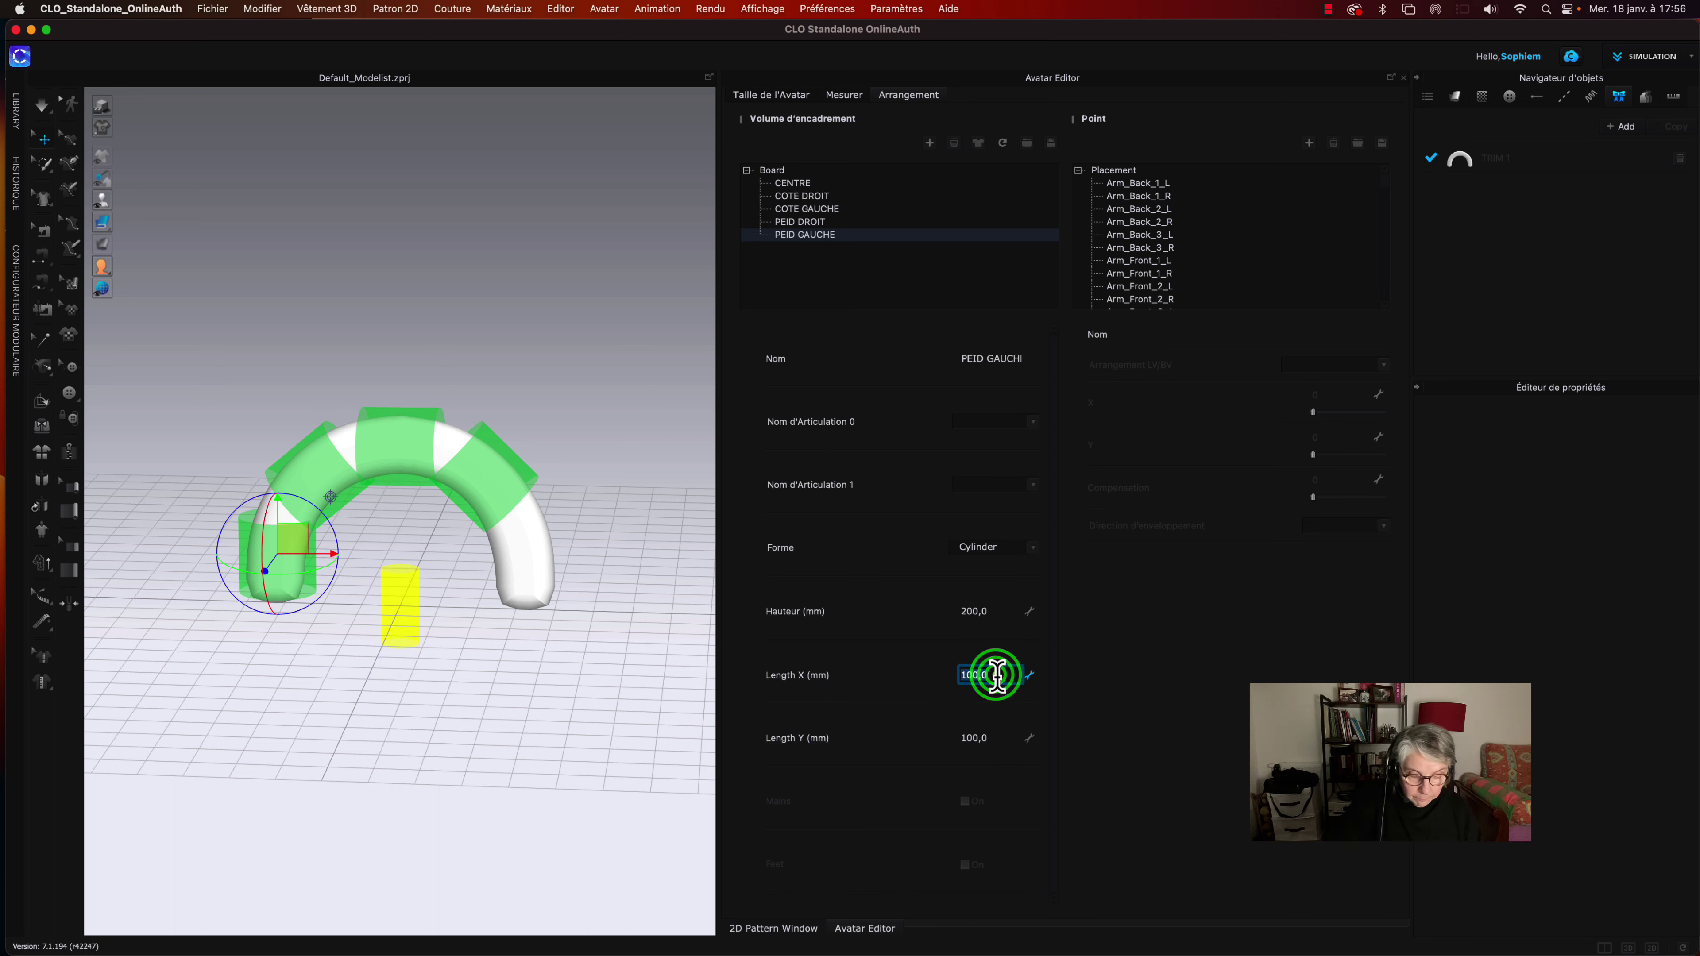
type("2")
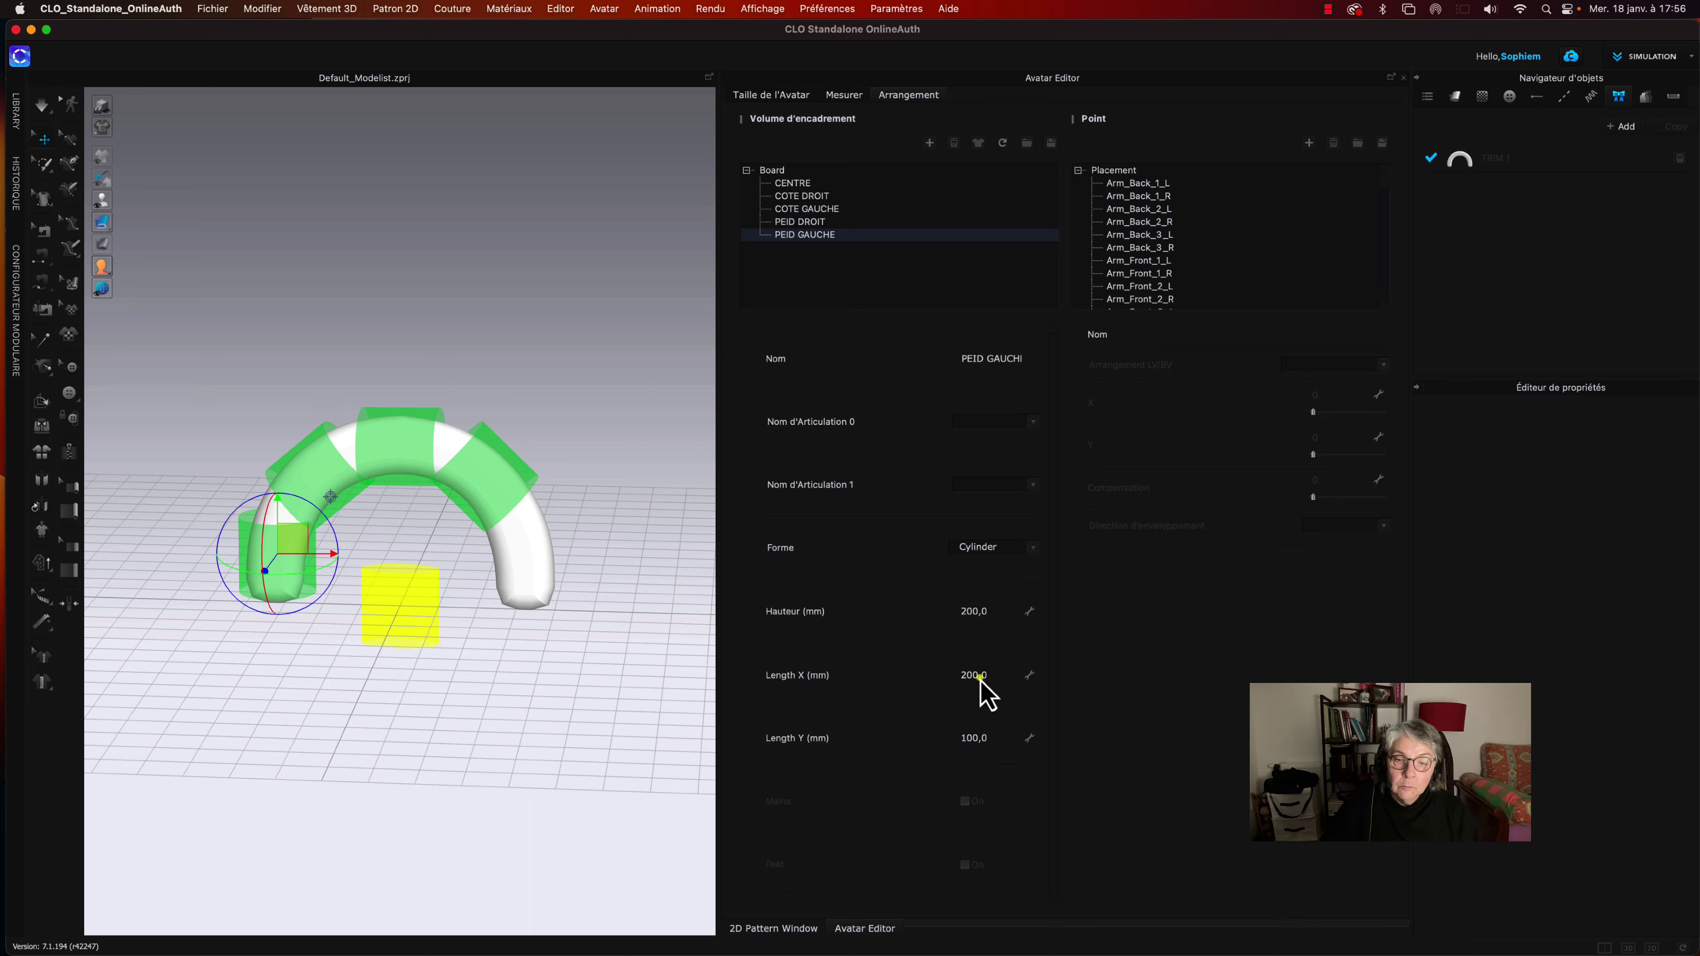
left_click(1000, 738)
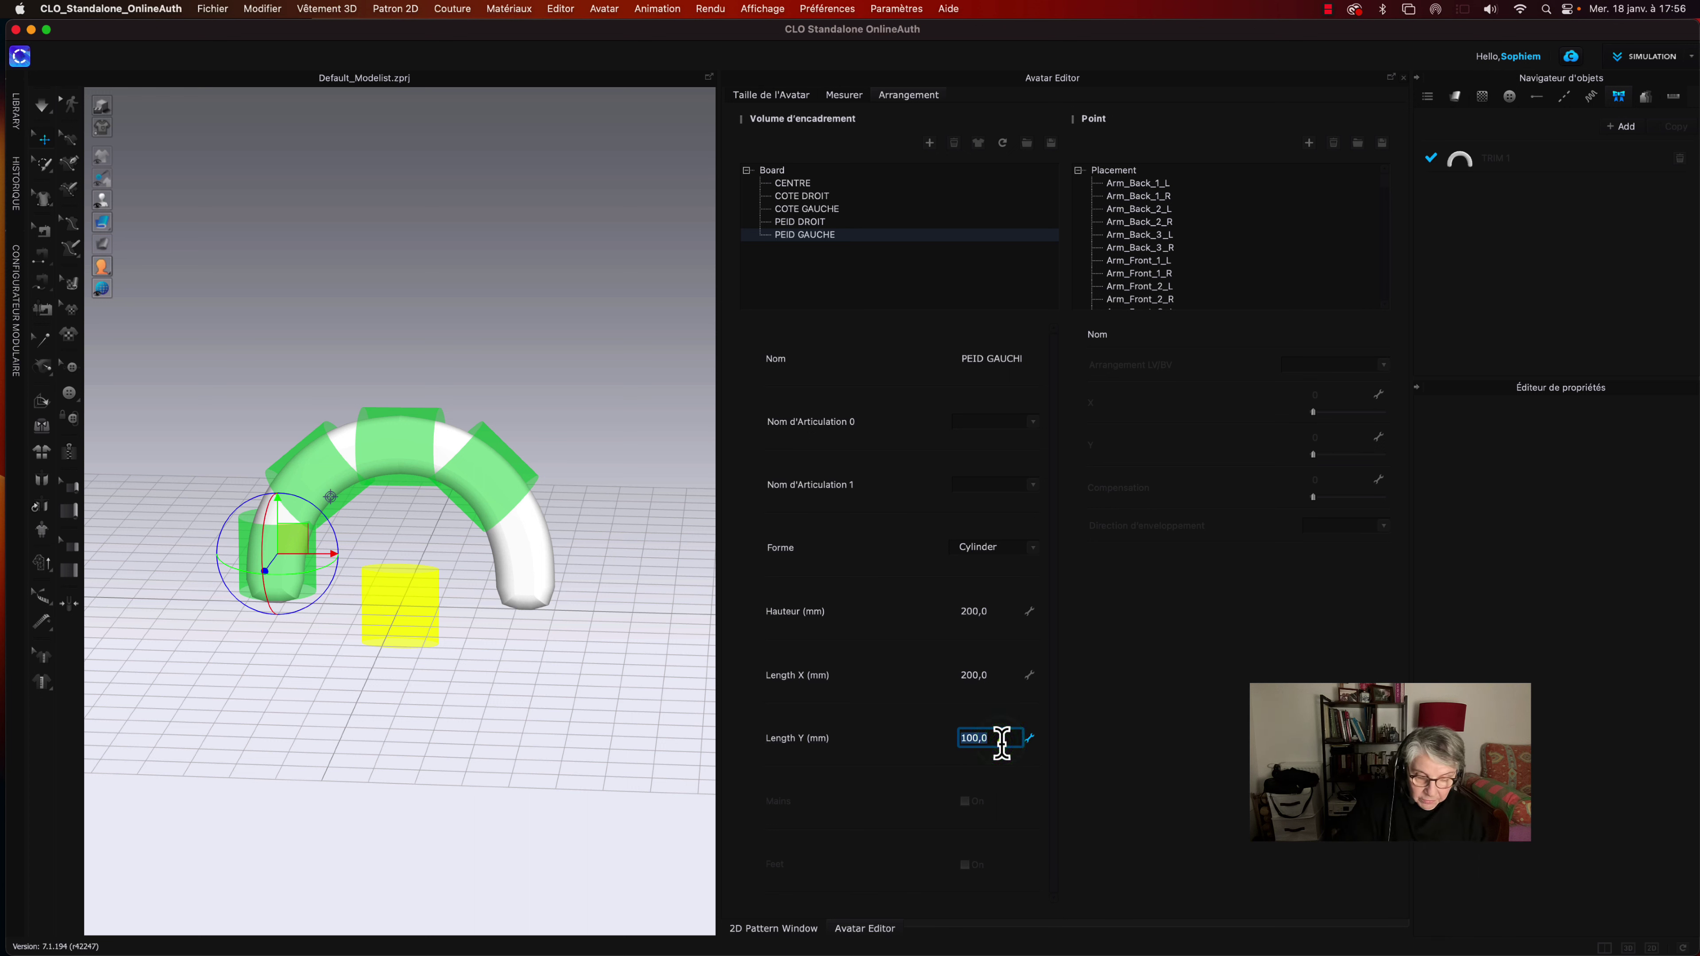
type("200")
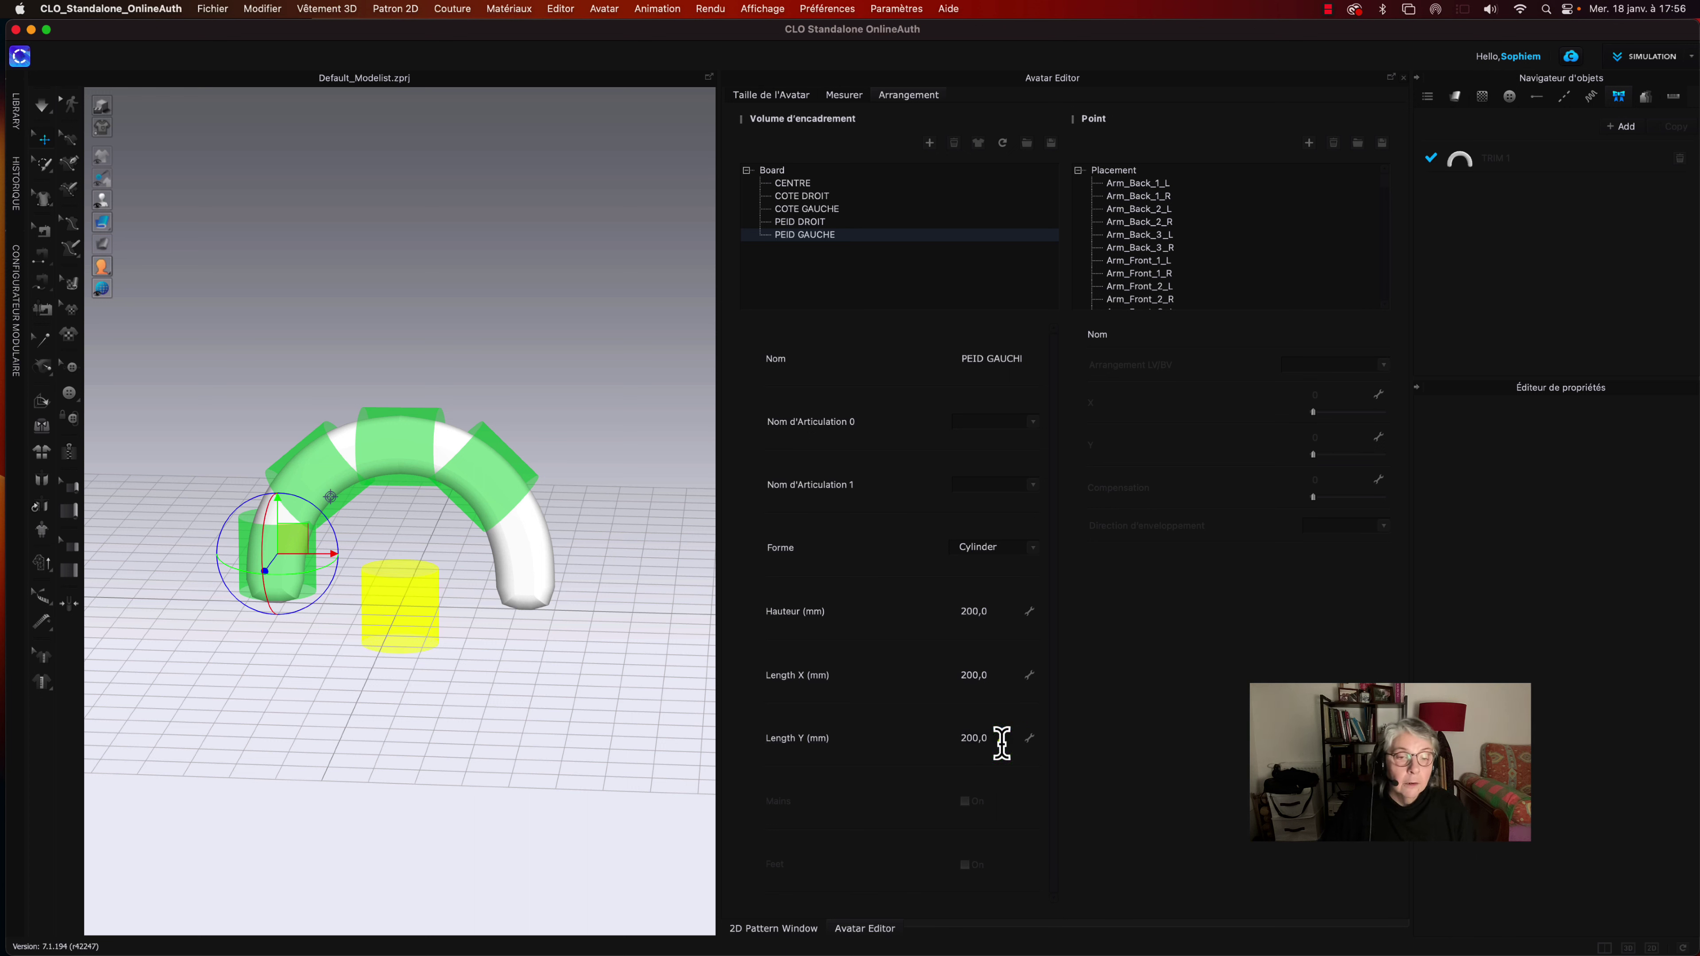
Move the PEID GAUCHE cylinder around the foot of the arch's right leg and check its placement.
left_click_drag(411, 619, 547, 599)
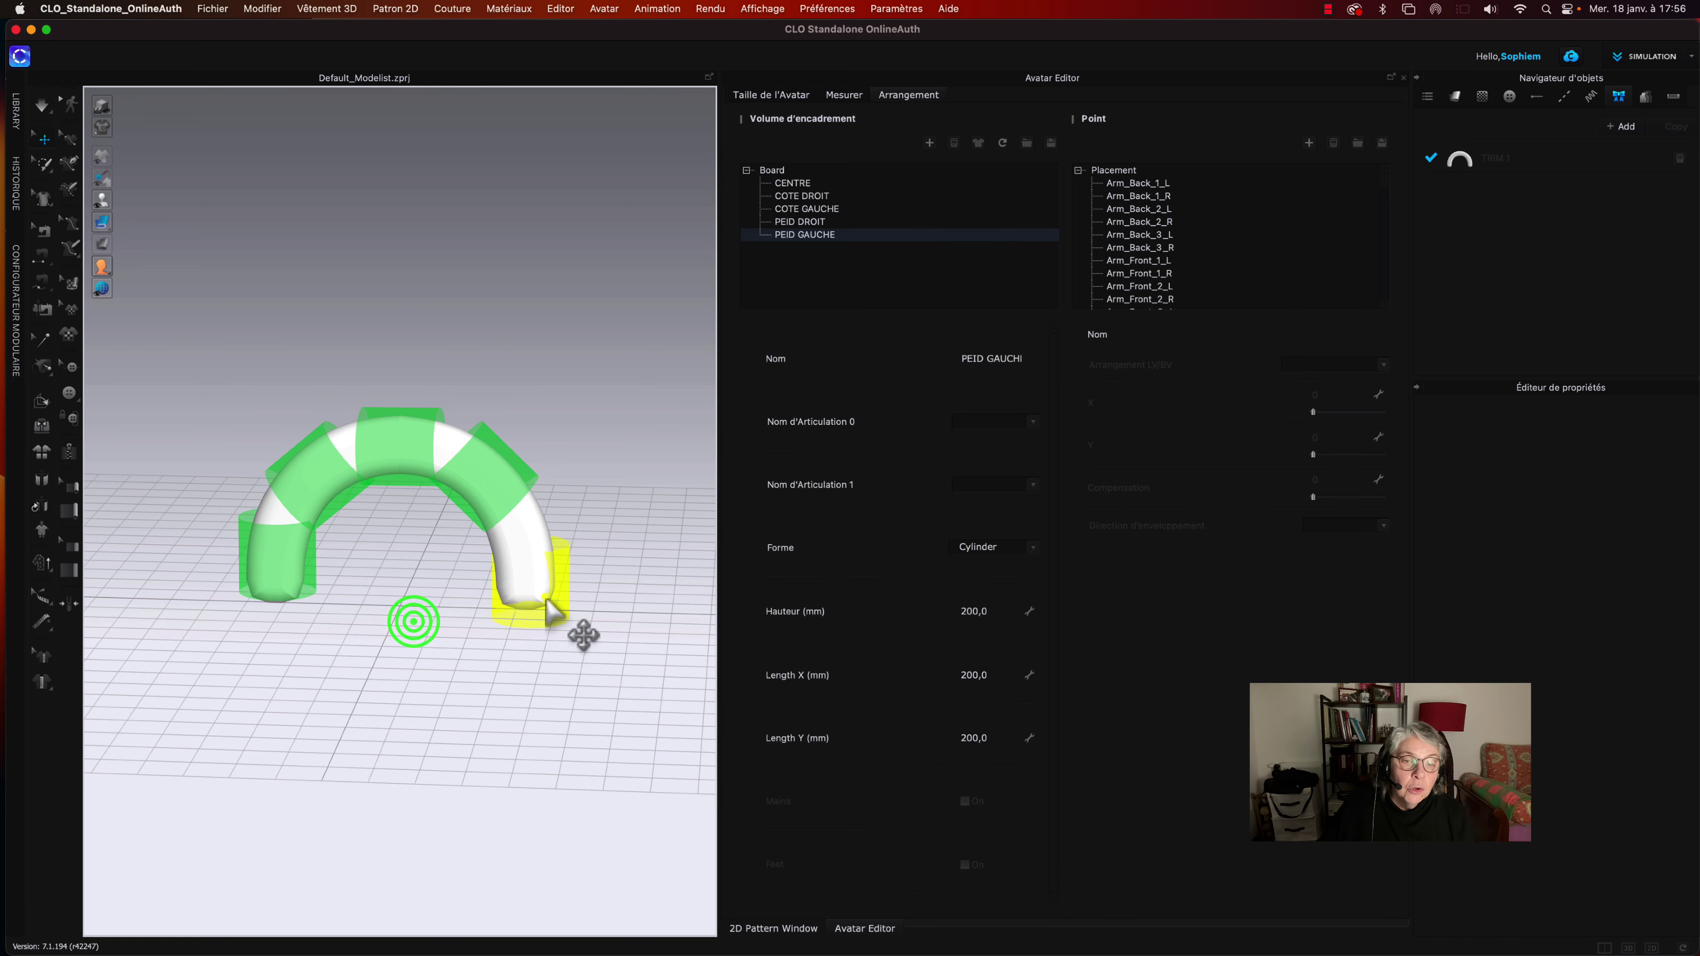
mouse_move(596, 647)
right_mouse_down()
mouse_move(531, 666)
mouse_move(569, 647)
mouse_move(559, 618)
right_mouse_up()
left_click(492, 630)
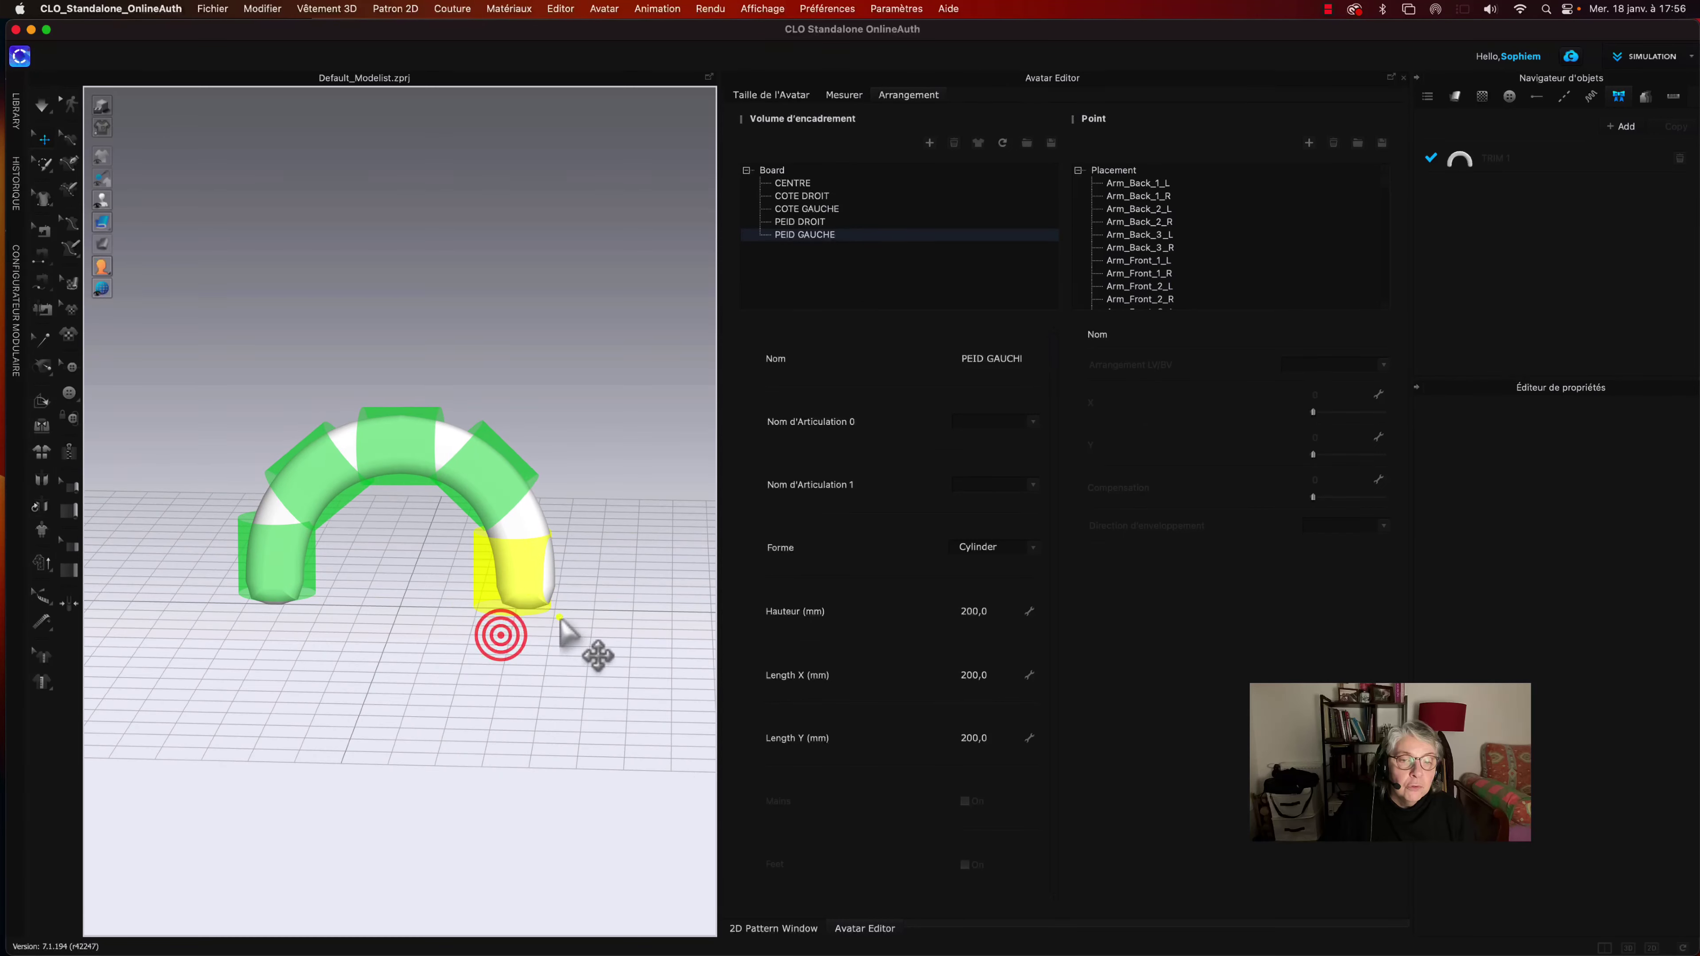
left_click(526, 594)
left_click_drag(534, 596, 532, 591)
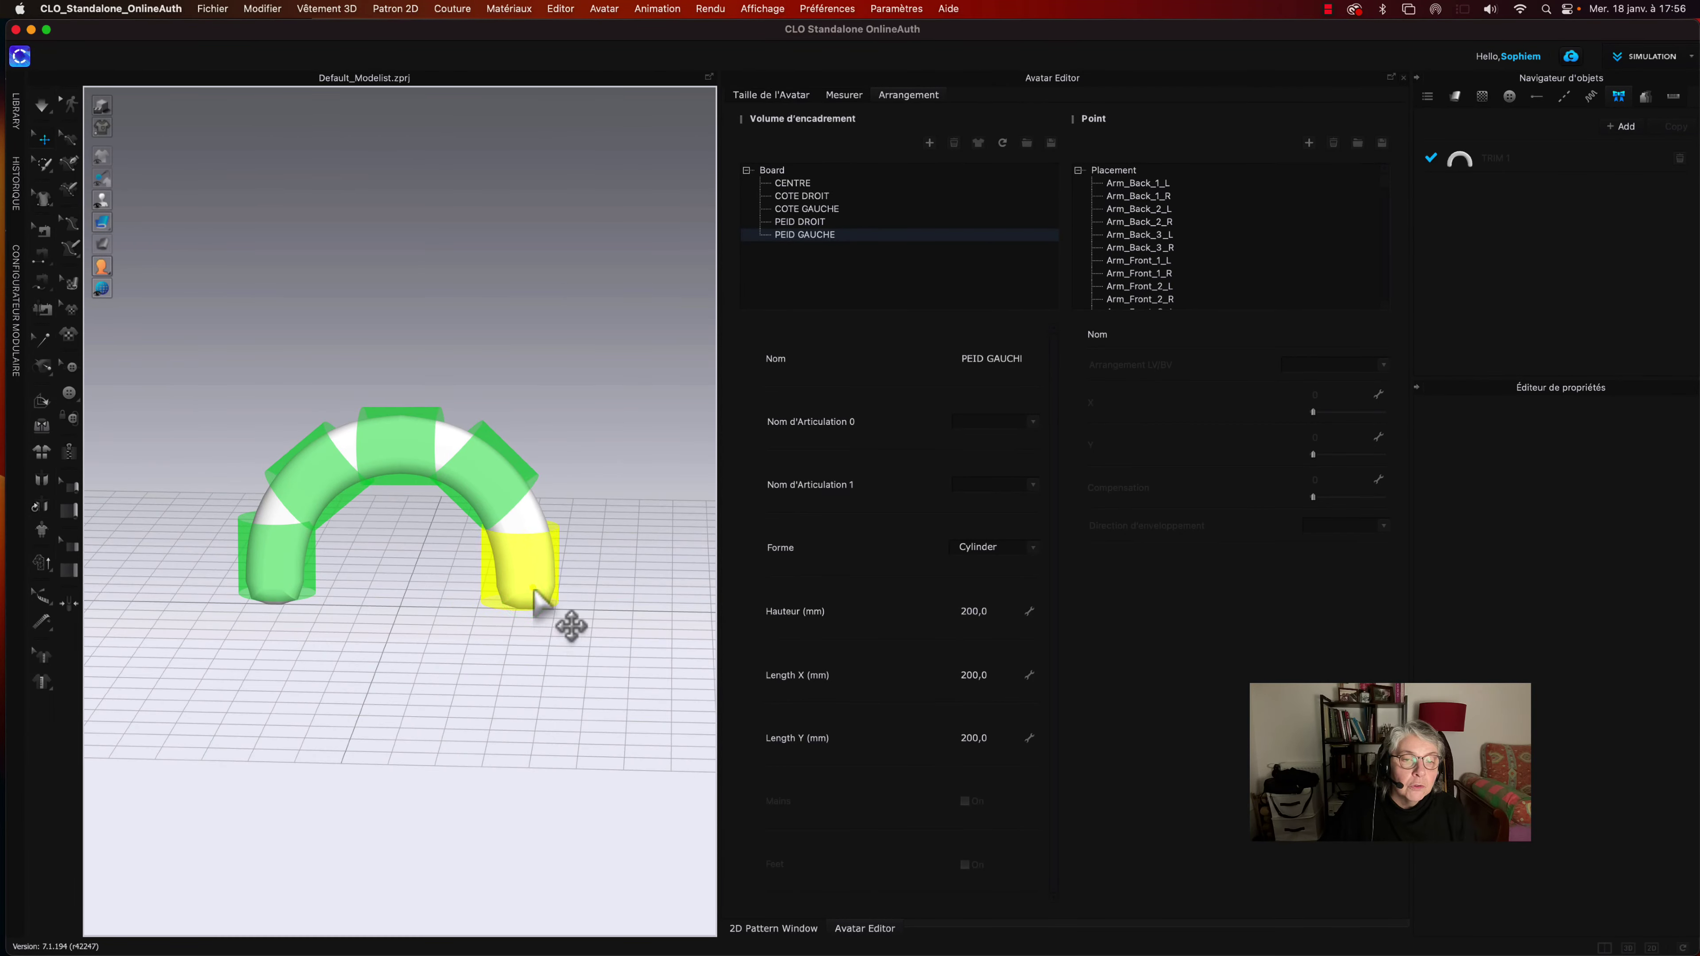
right_click_drag(596, 653, 519, 669)
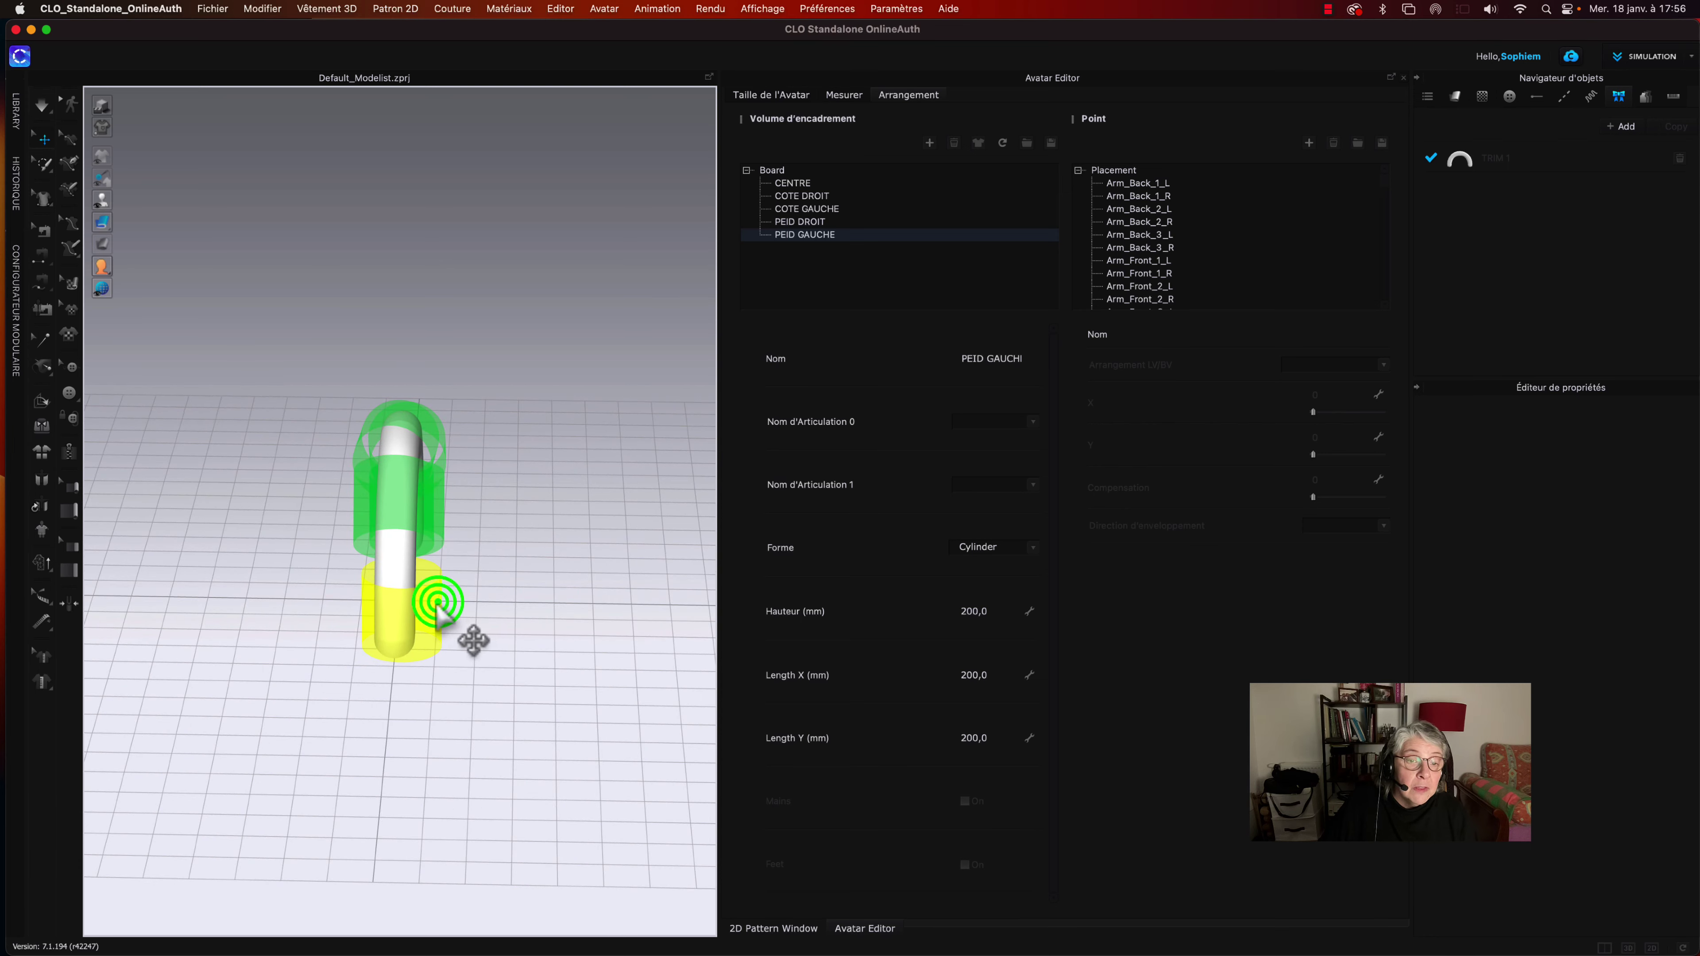
right_click_drag(469, 644, 557, 653)
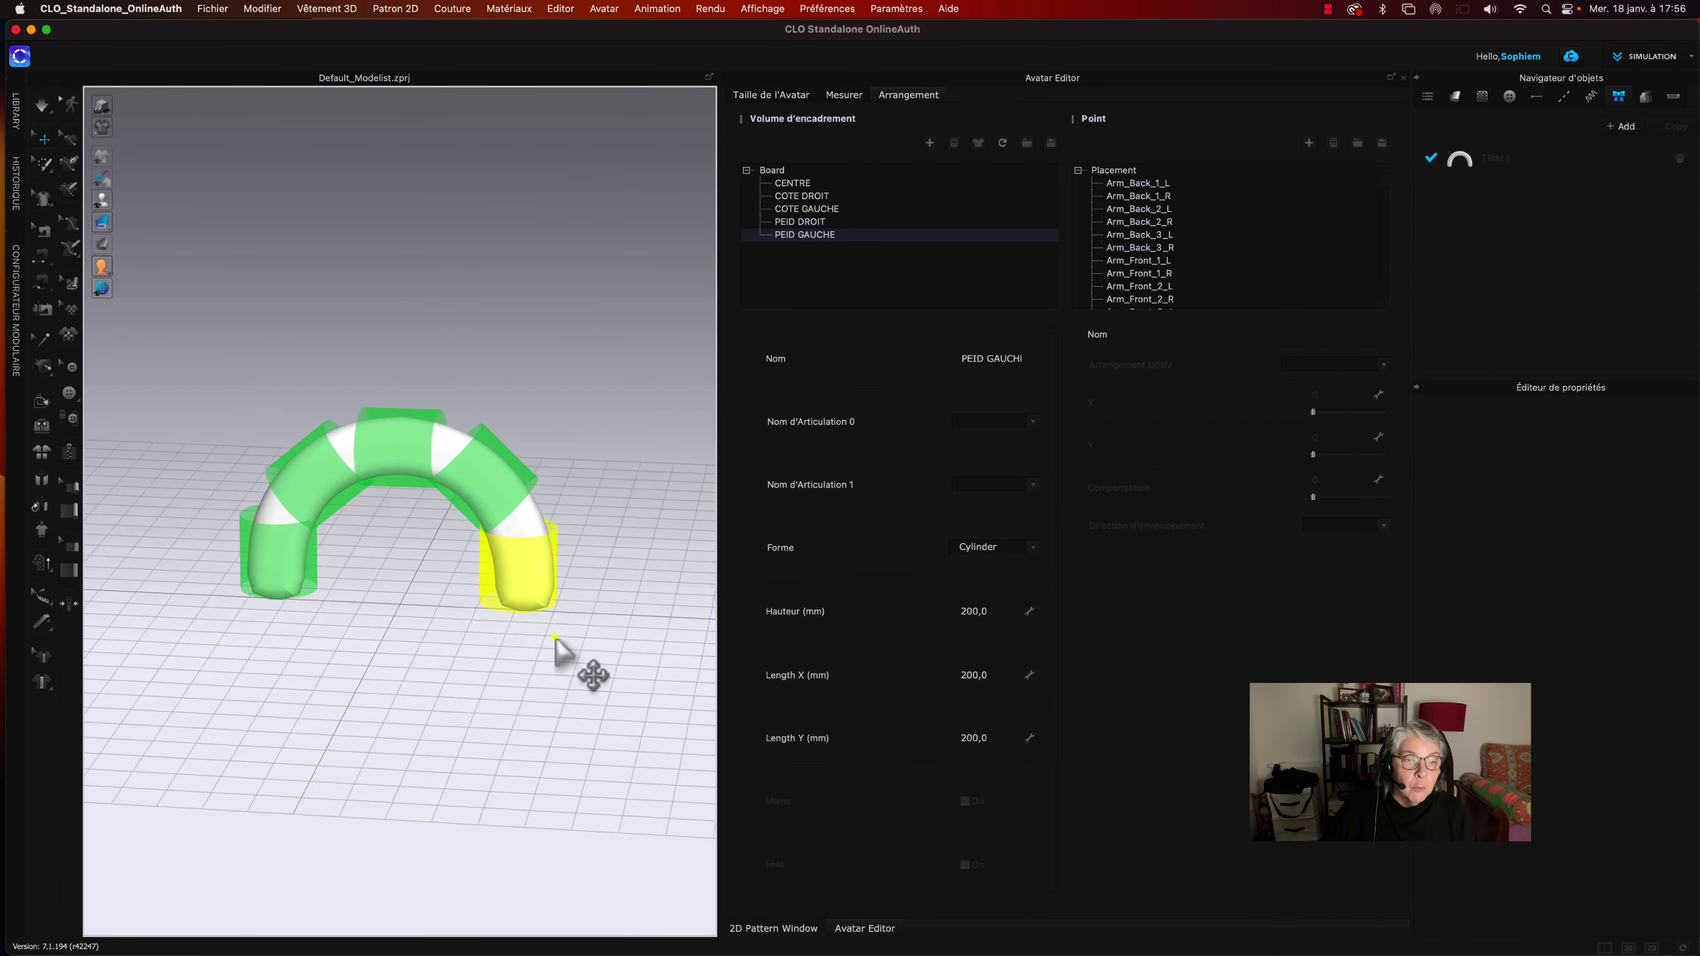
mouse_move(562, 638)
right_mouse_down()
mouse_move(436, 629)
mouse_move(544, 633)
right_mouse_up()
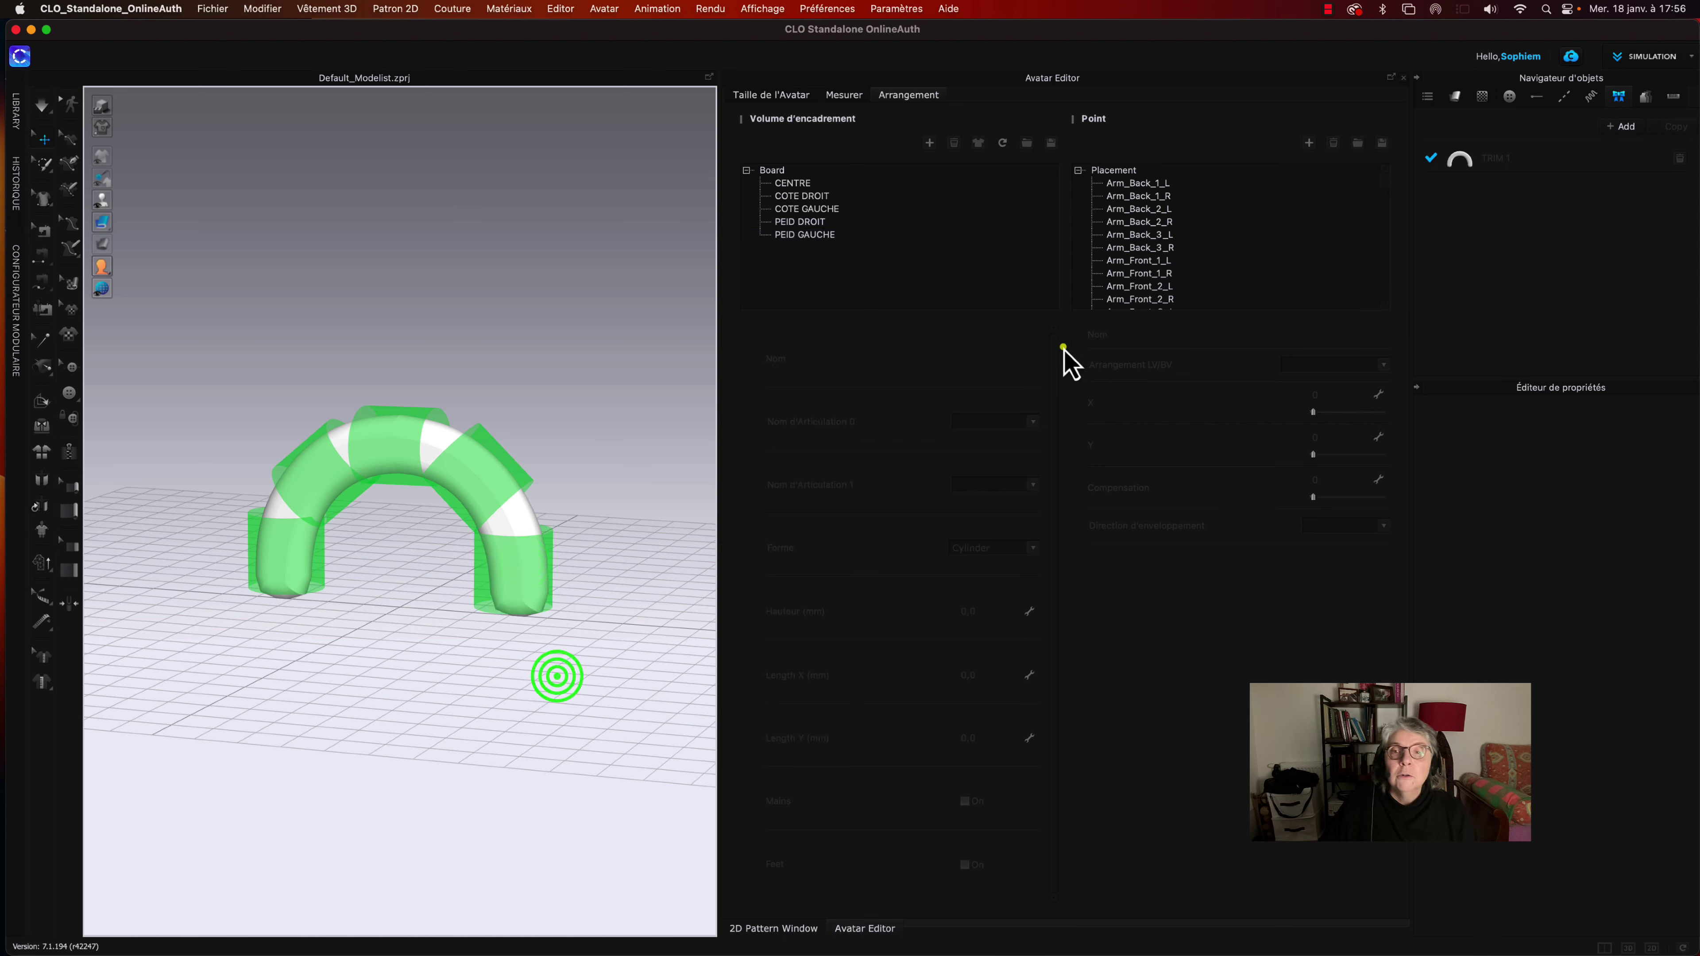
Delete the Arm_Back_1_L and Arm_Back_1_R placement points.
left_click(1098, 183)
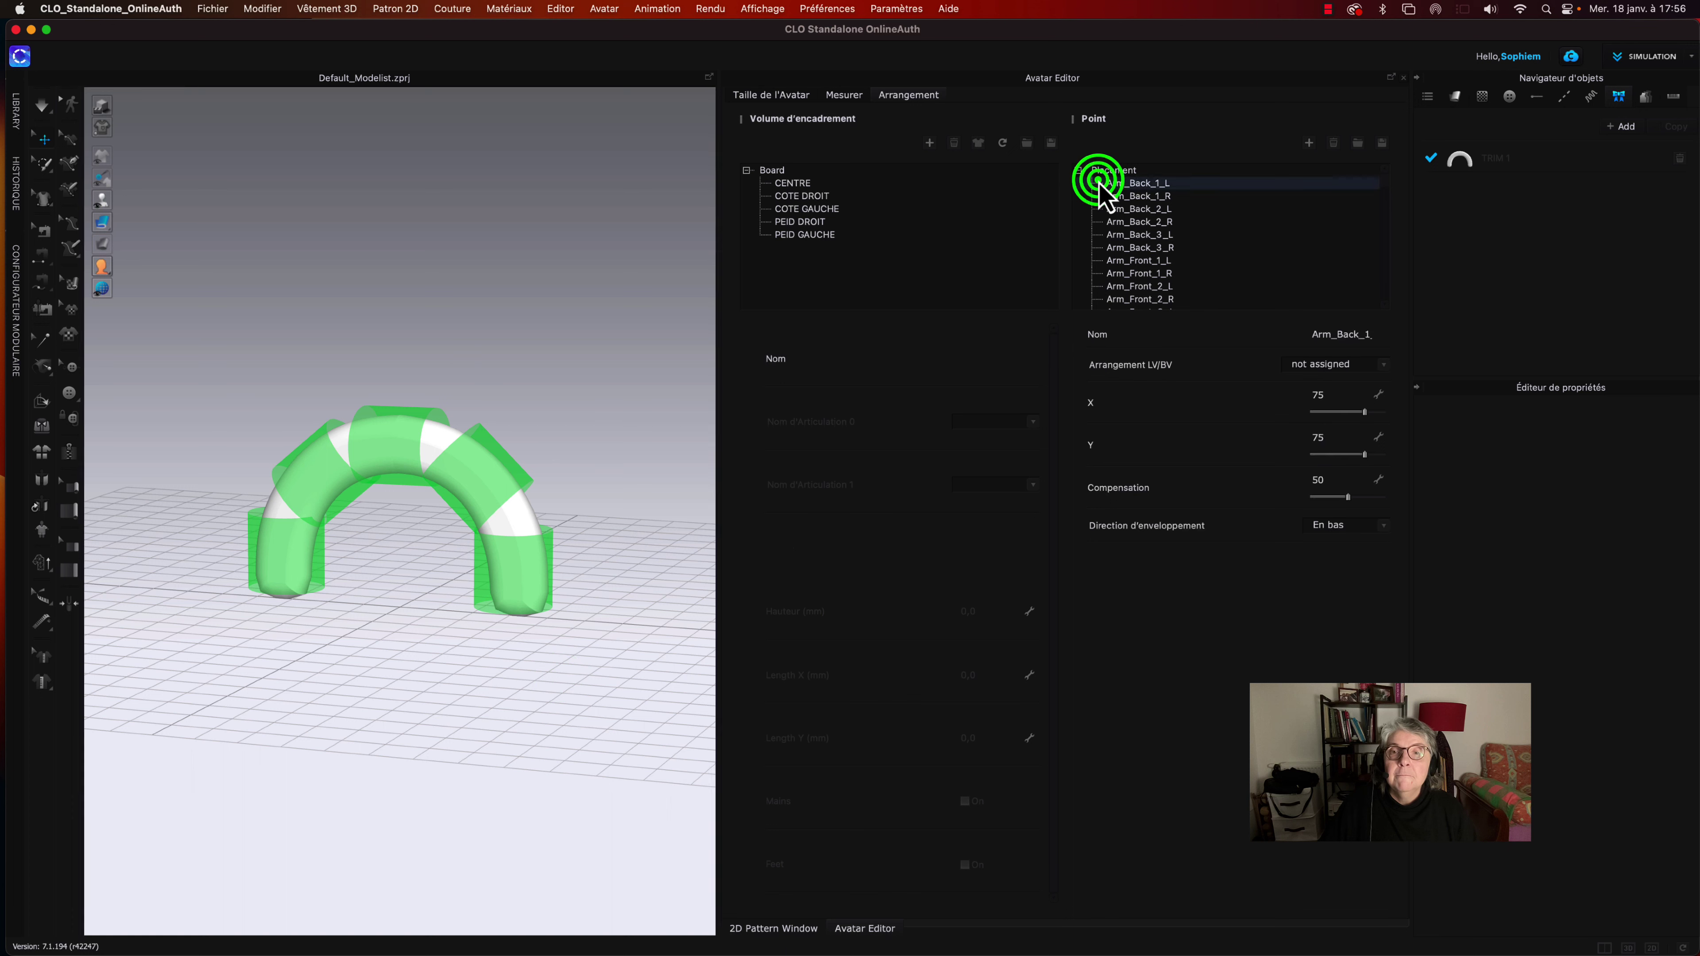
right_click(1157, 187)
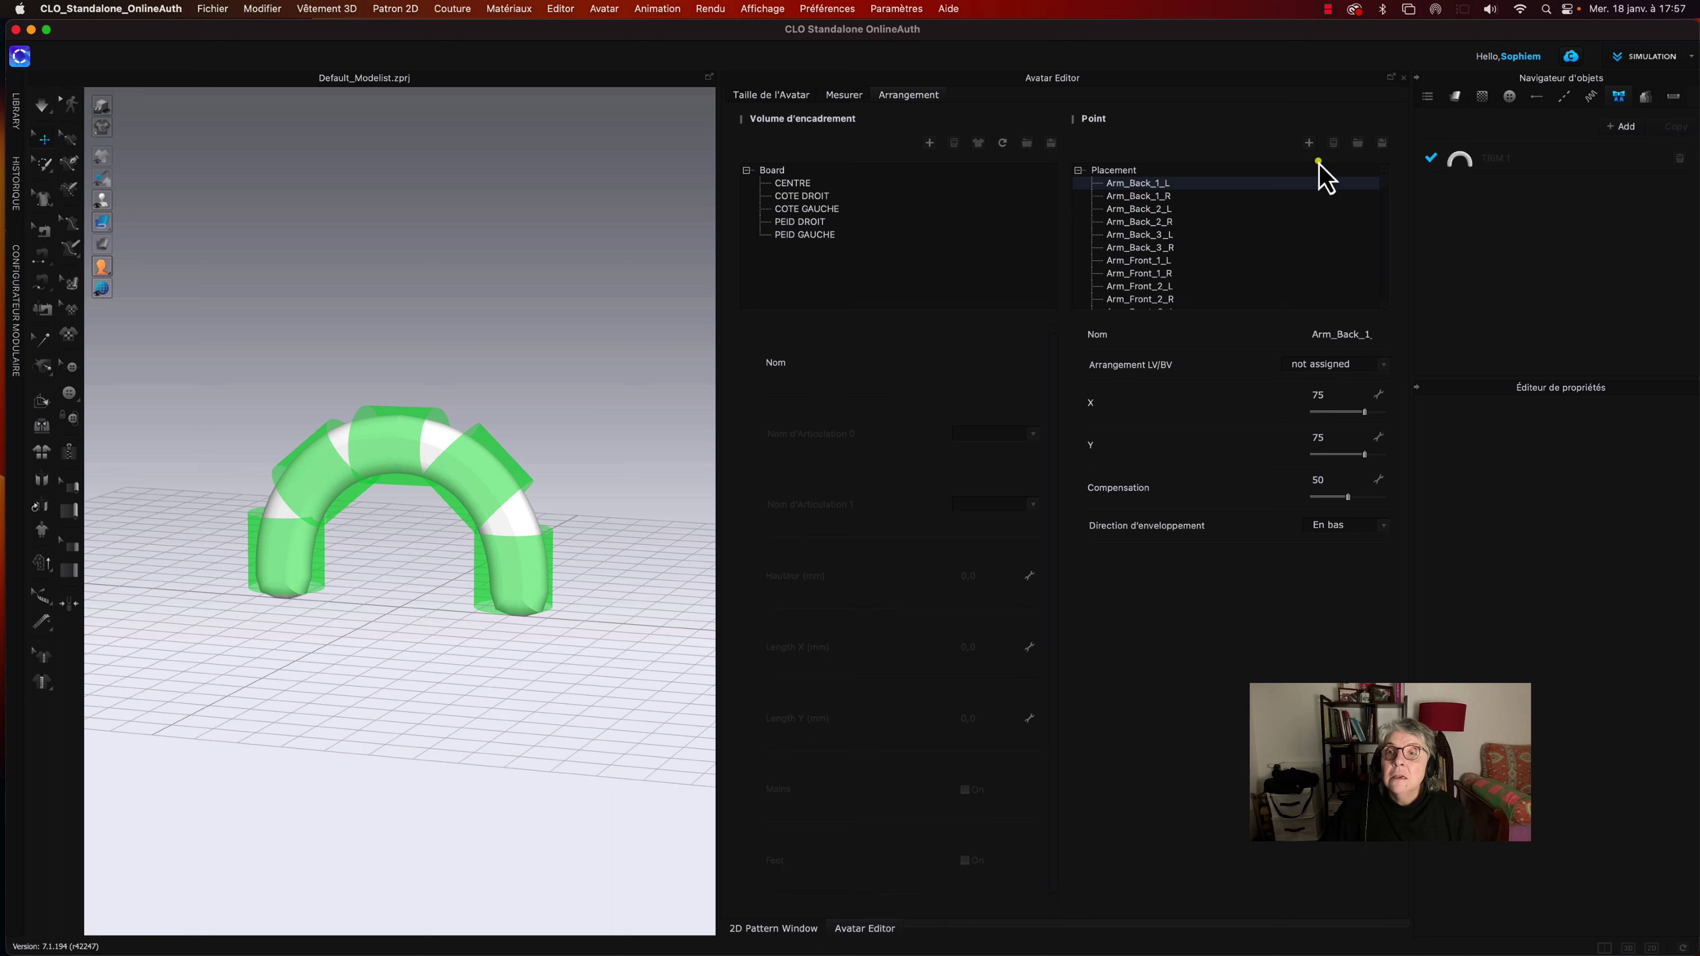
left_click(1330, 144)
left_click(1157, 181)
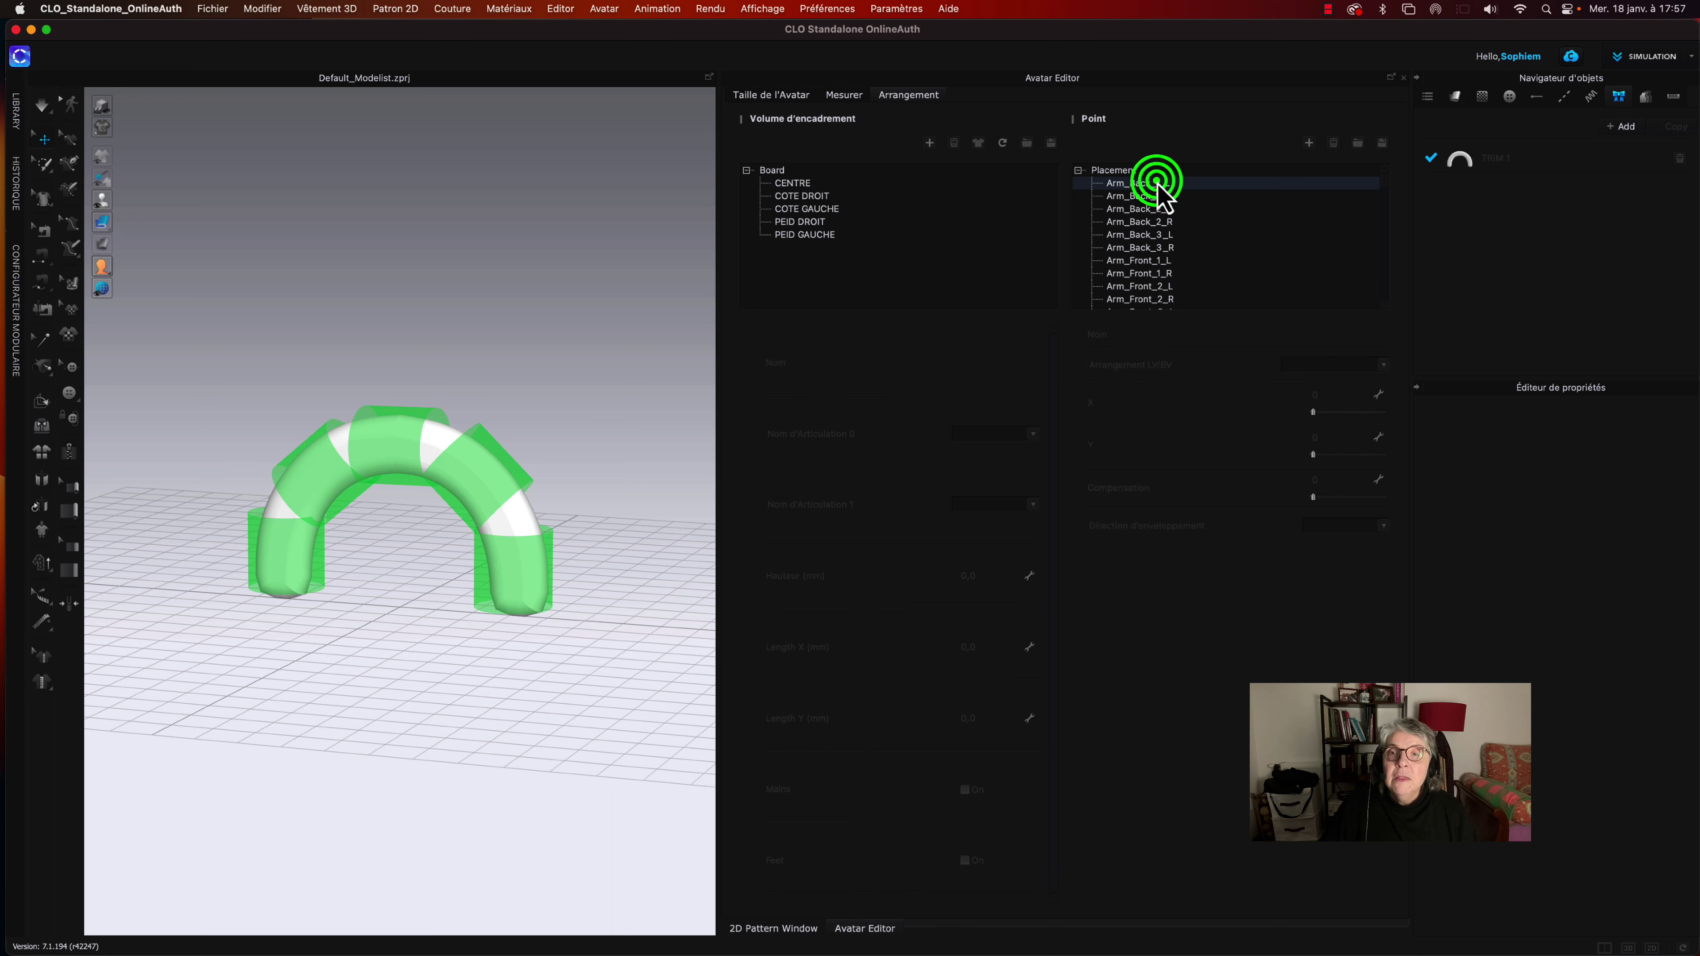
left_click(1332, 143)
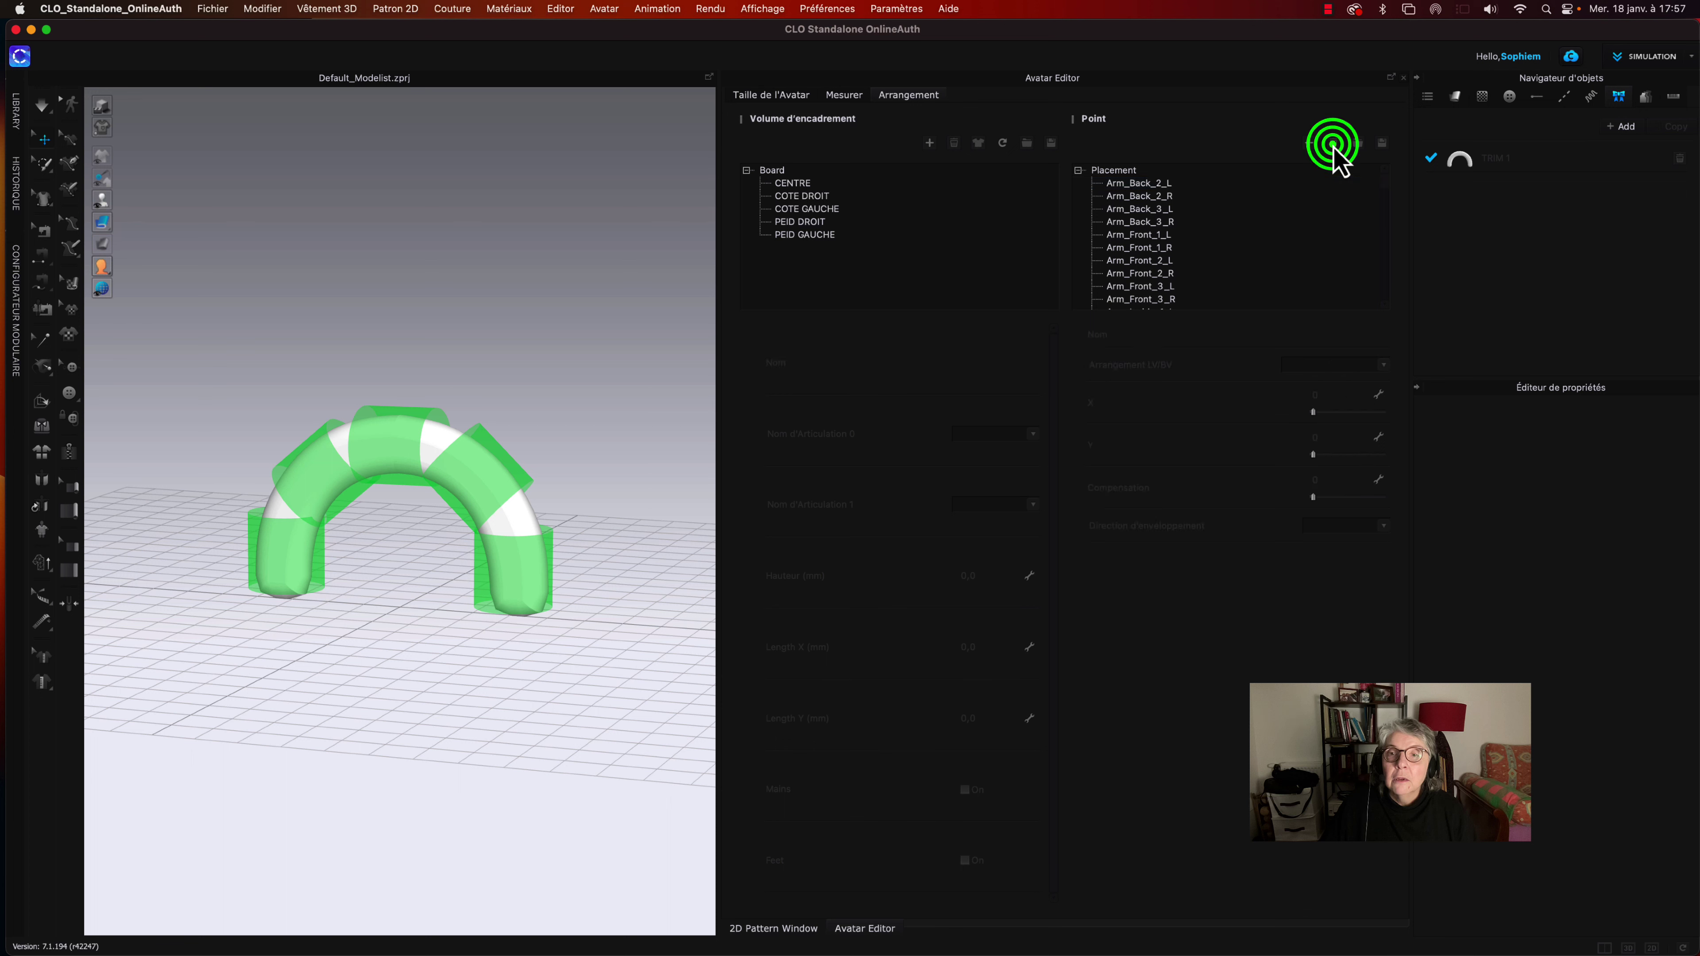
Delete the placement points from Arm_Back_2_L down to Leg_Front_L.
left_click(1173, 182)
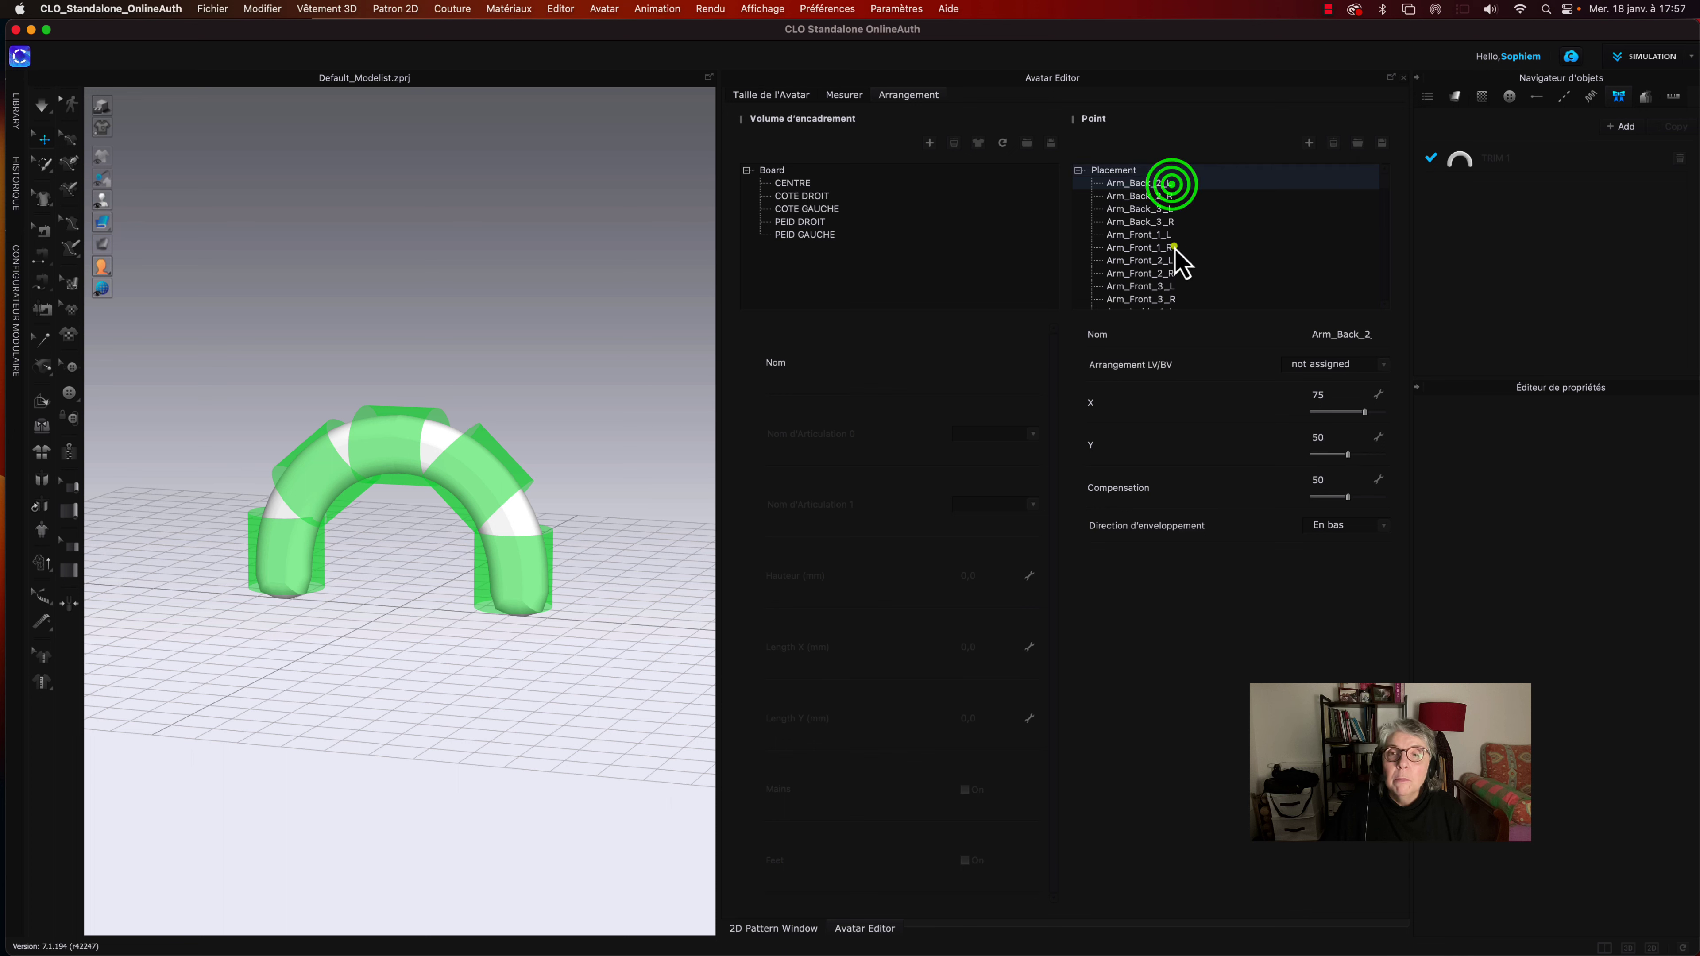
scroll(1151, 299, "down", 3)
scroll(1151, 299, "down", 3)
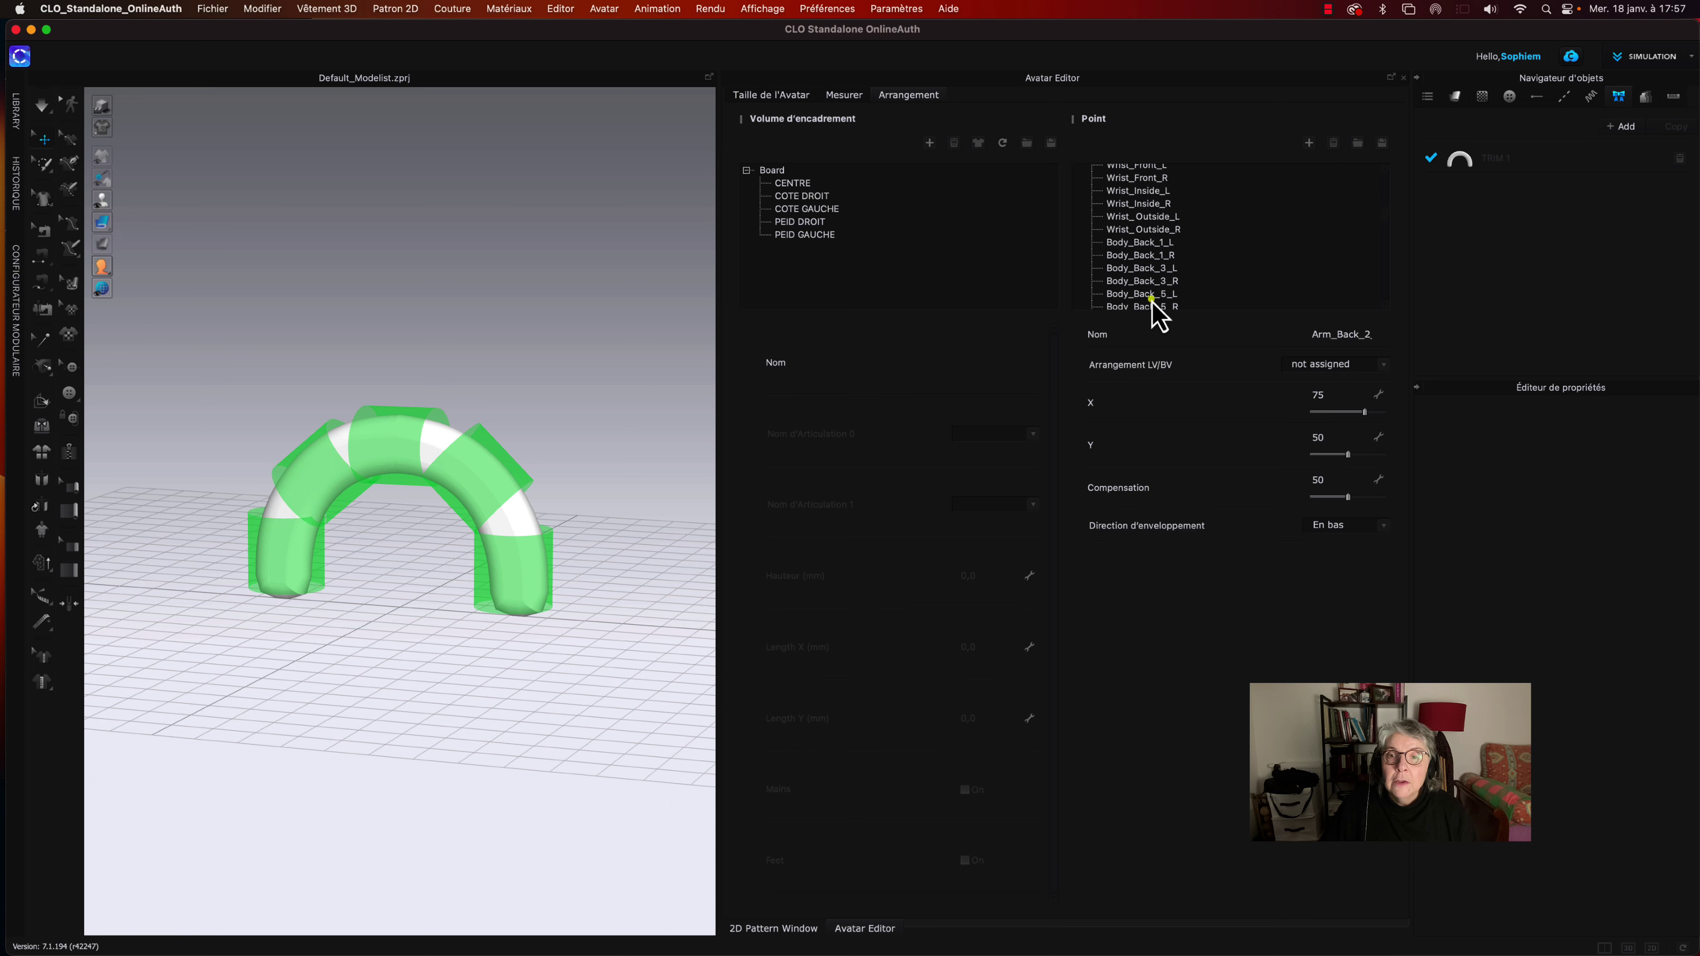
scroll(1151, 299, "down", 3)
scroll(1151, 298, "down", 3)
left_click(1150, 299, "shift")
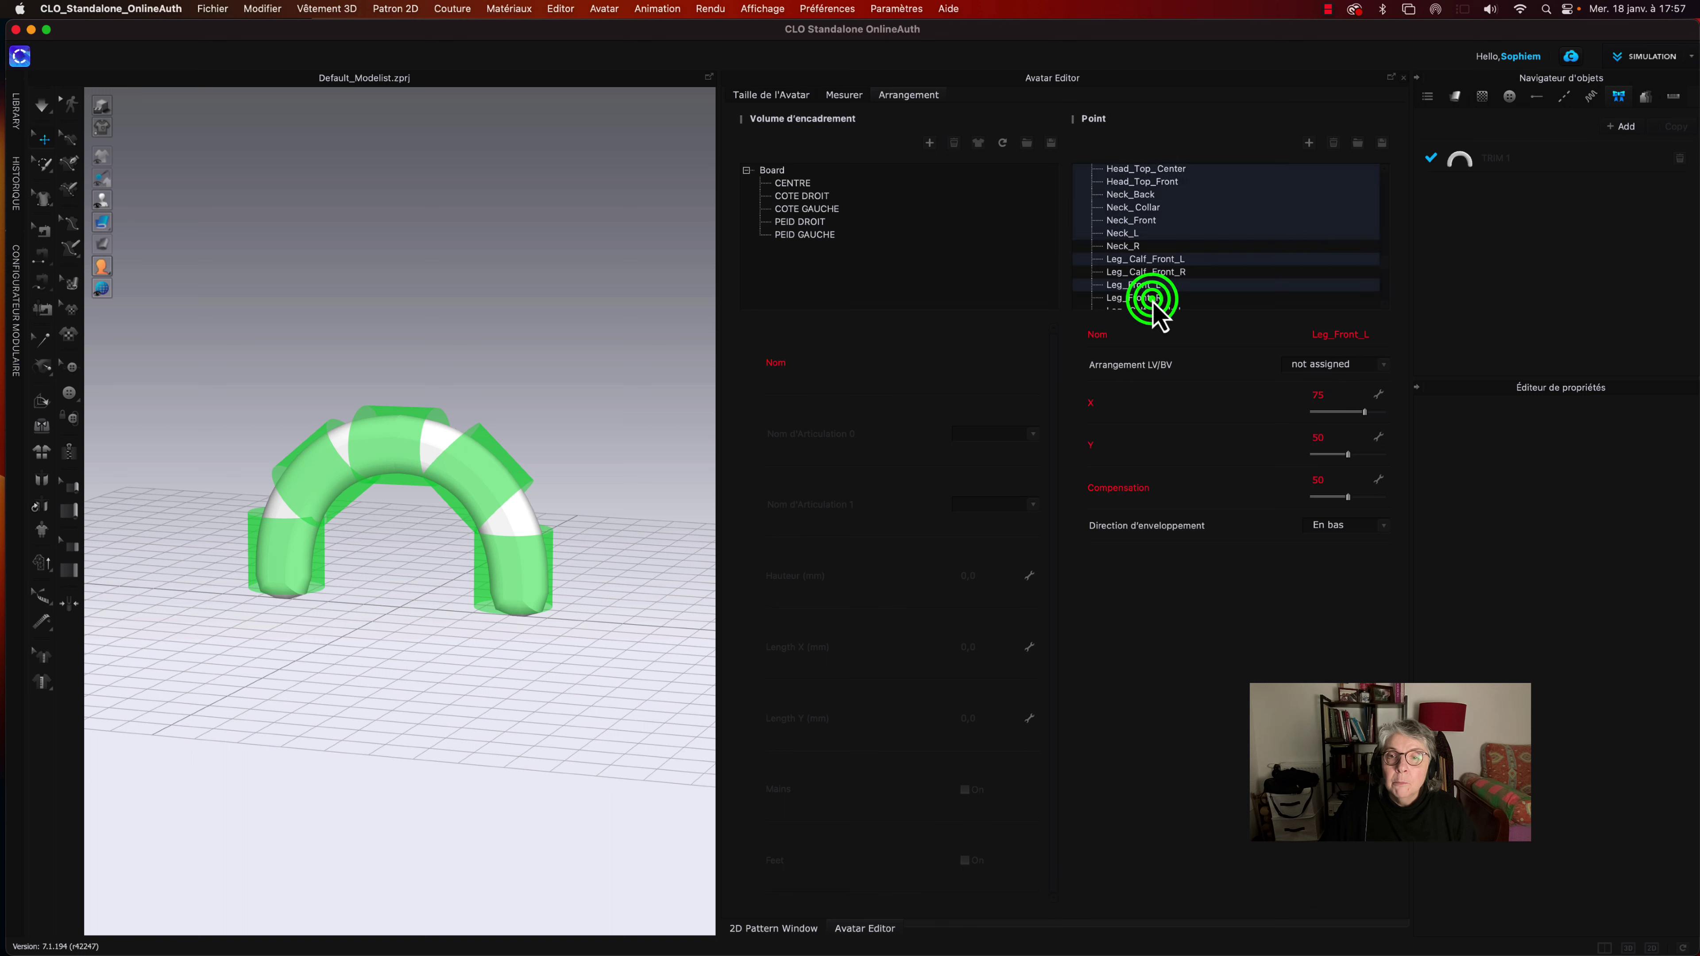
left_click(1332, 144)
Delete the remaining points from Arm_Back_2_R through the Leg_Skirt and Ankle entries.
scroll(1164, 271, "down", 2)
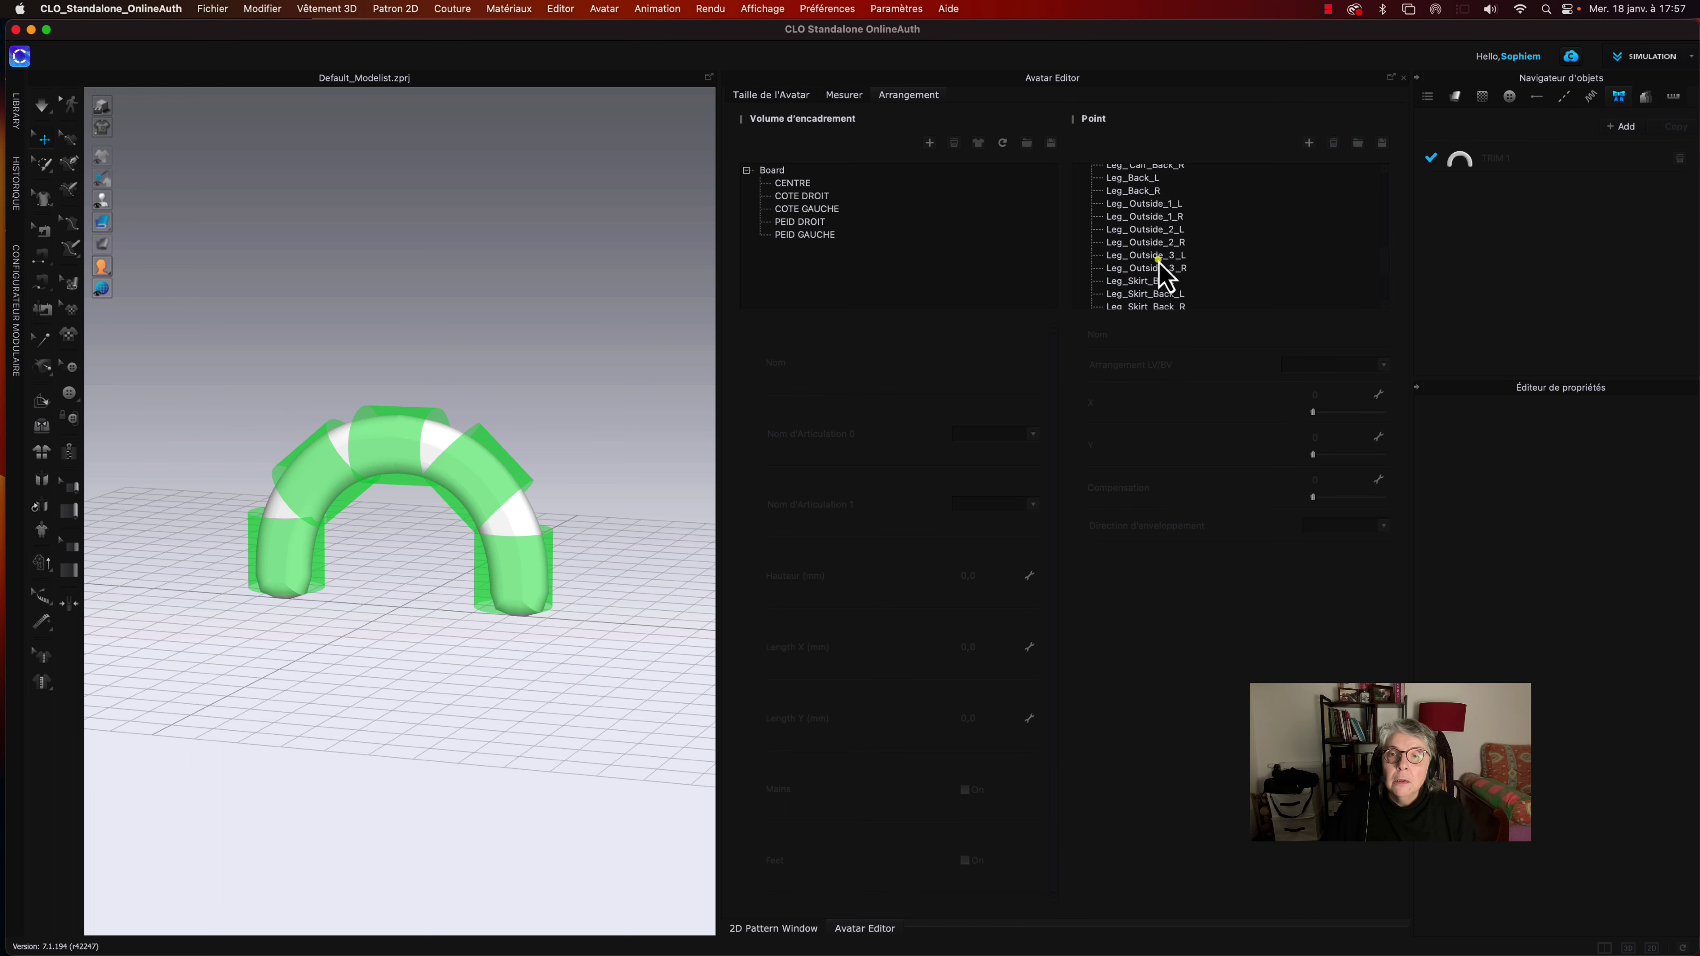
scroll(1159, 261, "up", 5)
scroll(1158, 261, "up", 5)
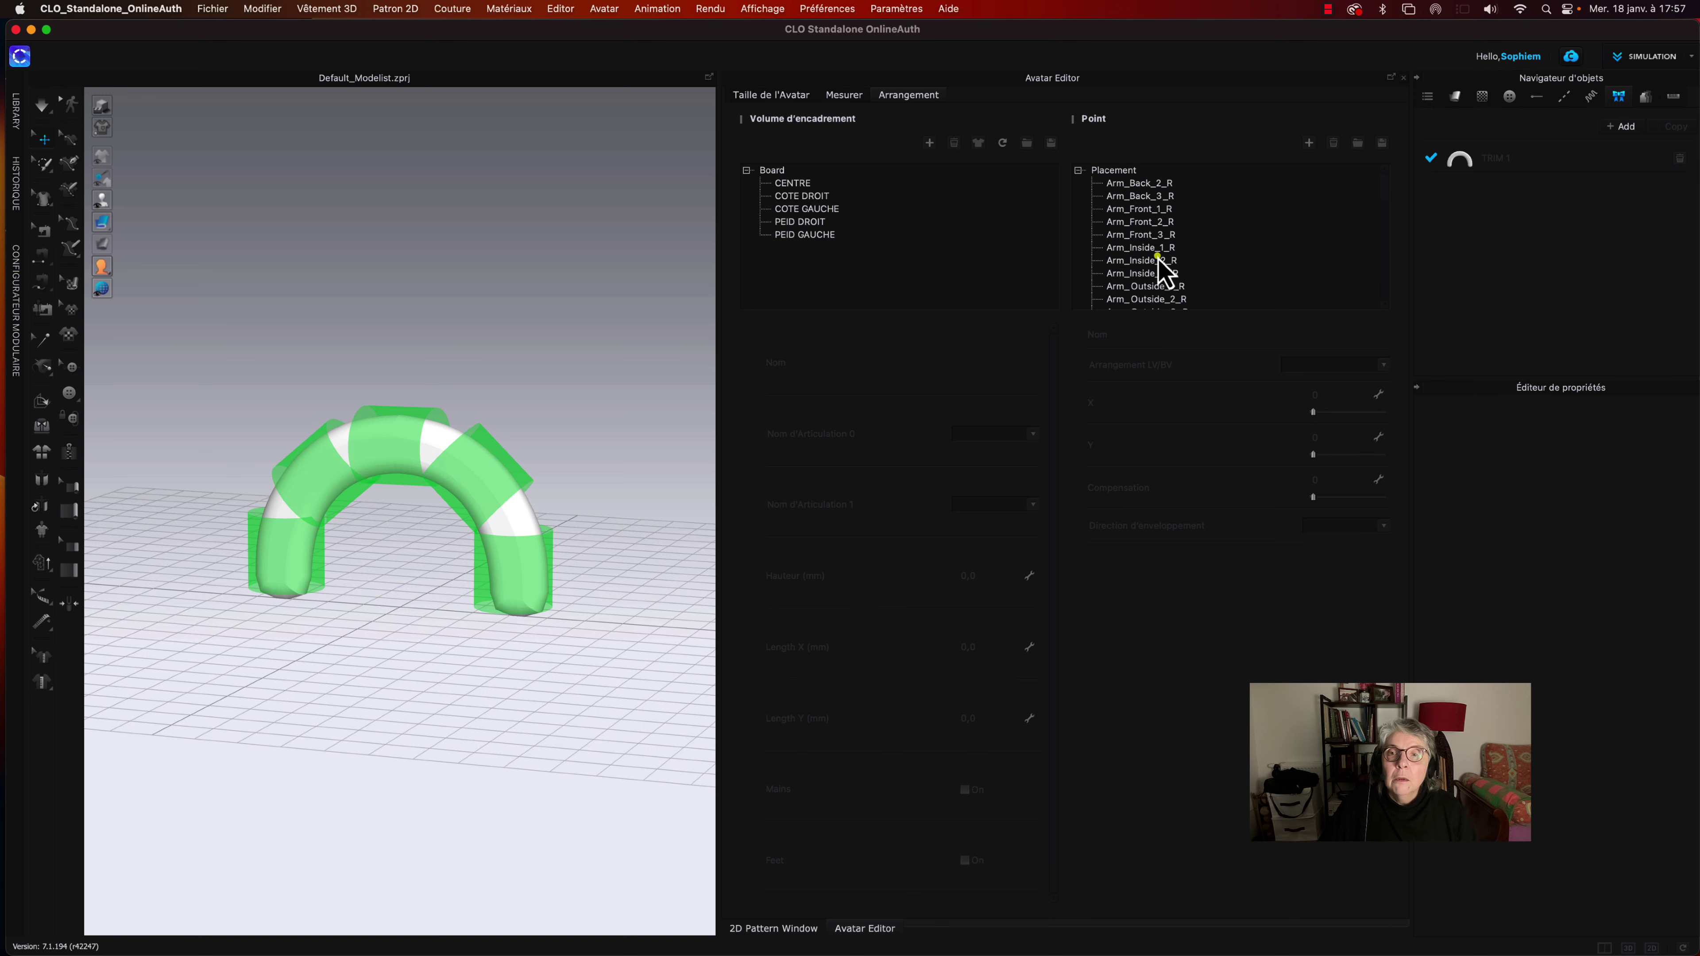
left_click(1147, 184)
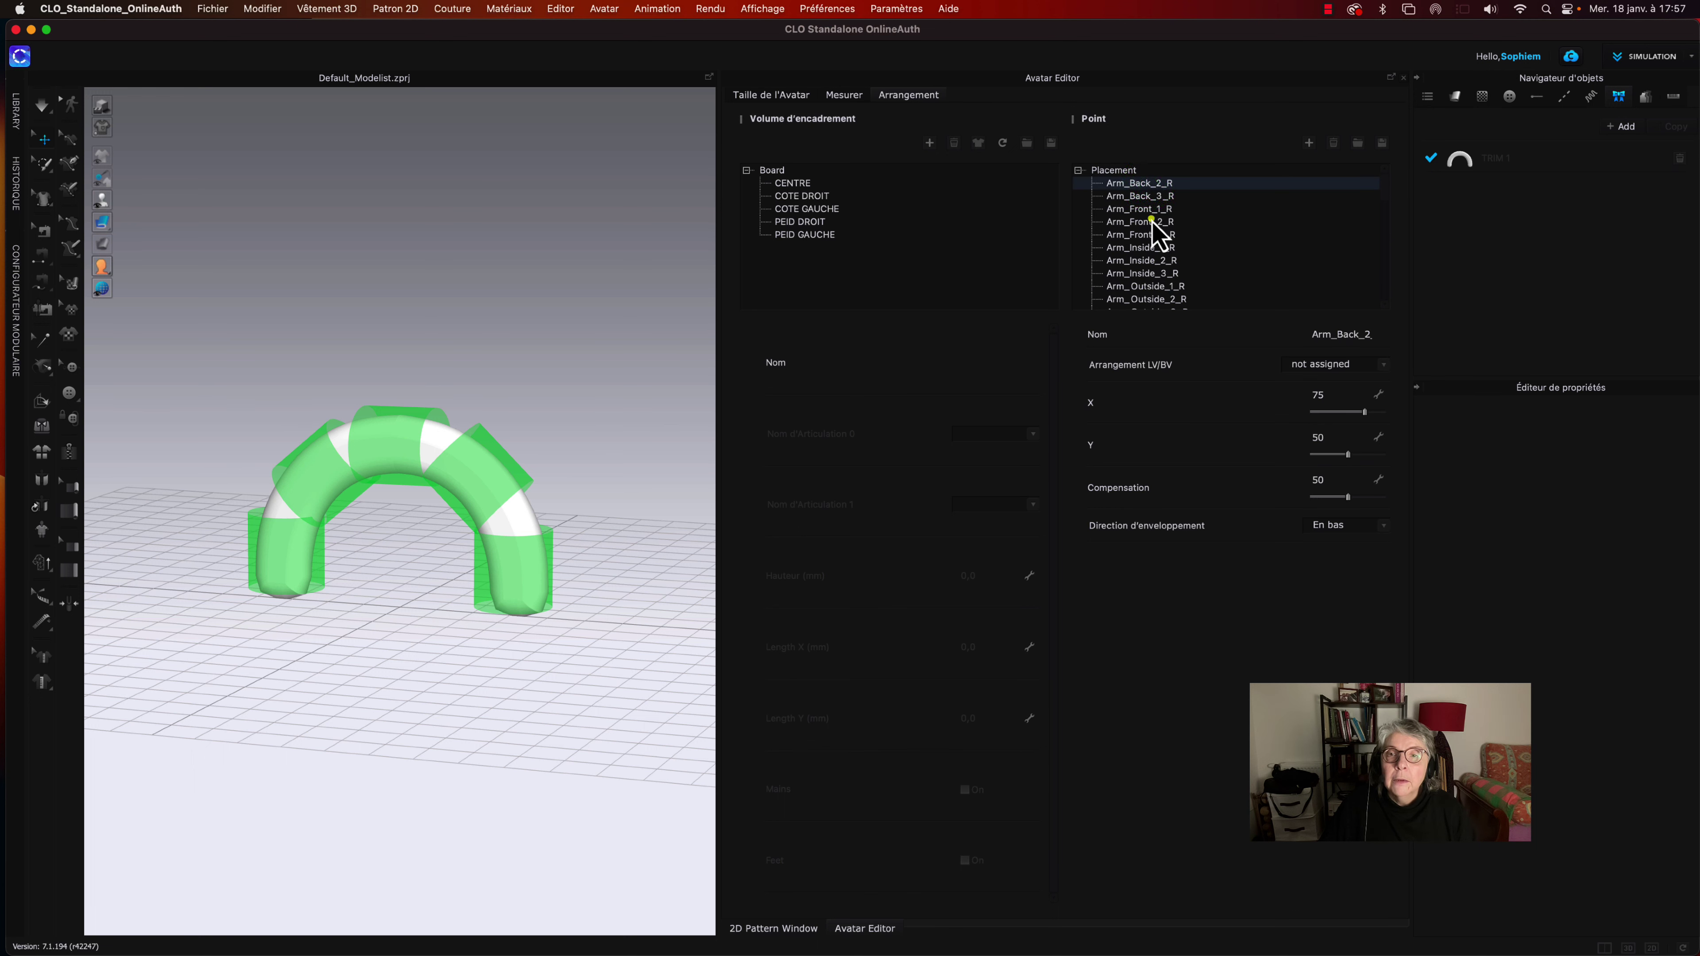
mouse_move(1153, 189)
left_mouse_down()
mouse_move(1176, 392)
mouse_move(1164, 291)
mouse_move(1165, 307)
left_mouse_up()
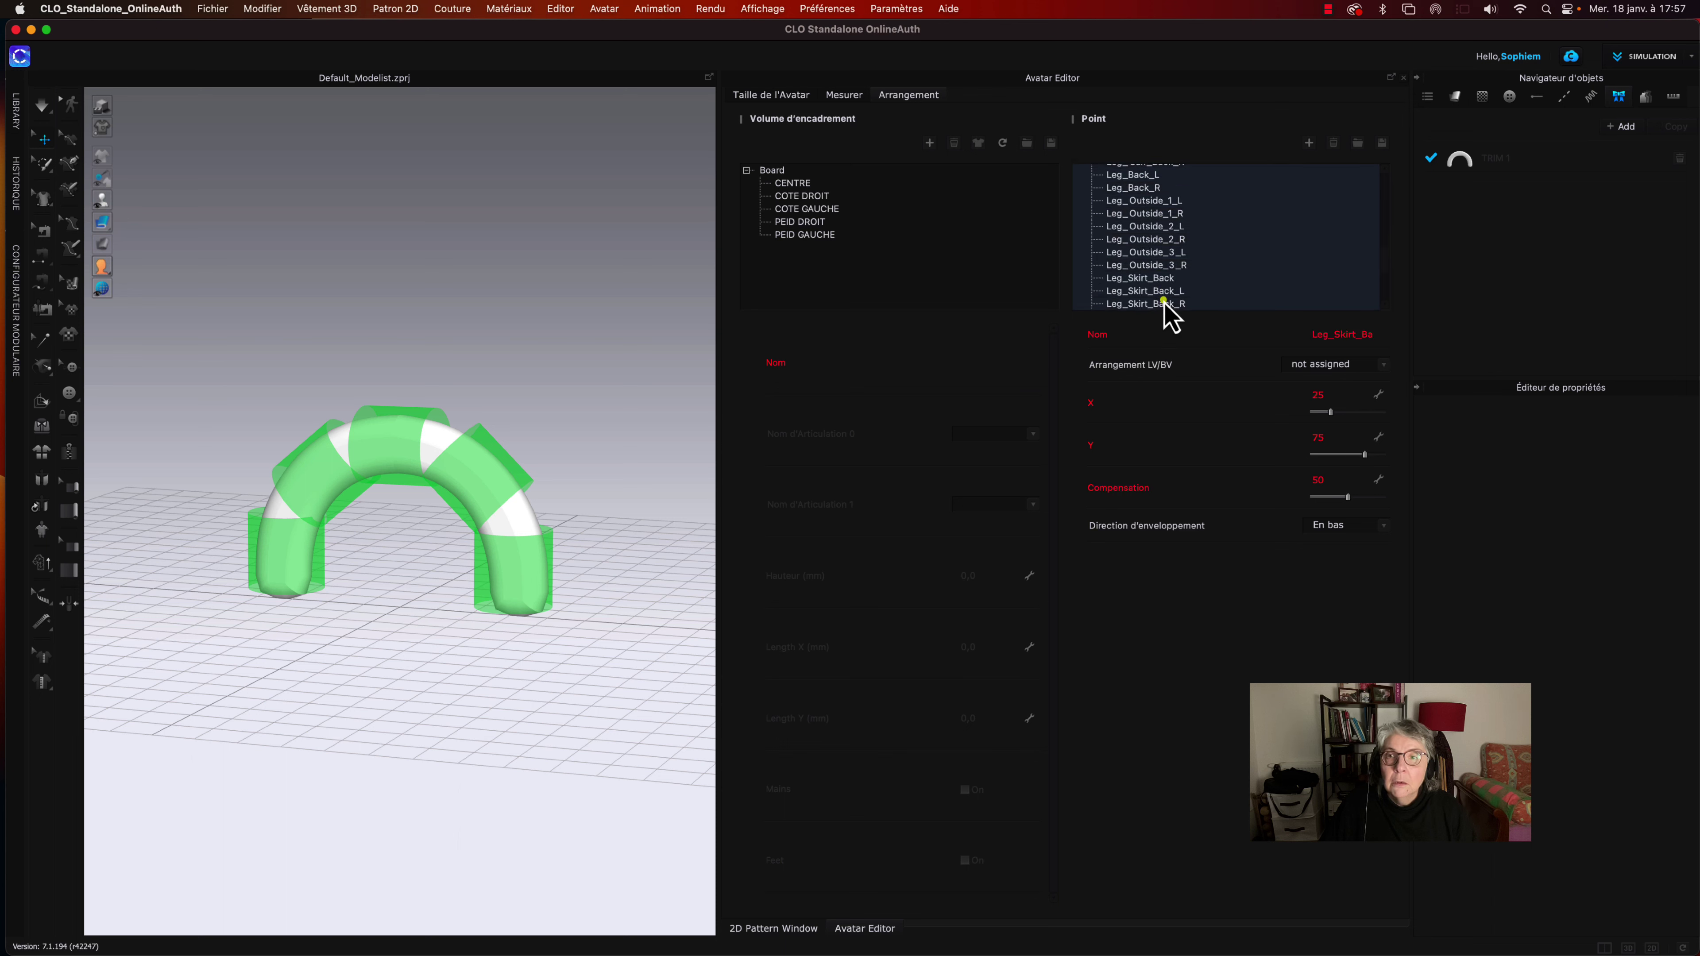
left_click(1334, 143)
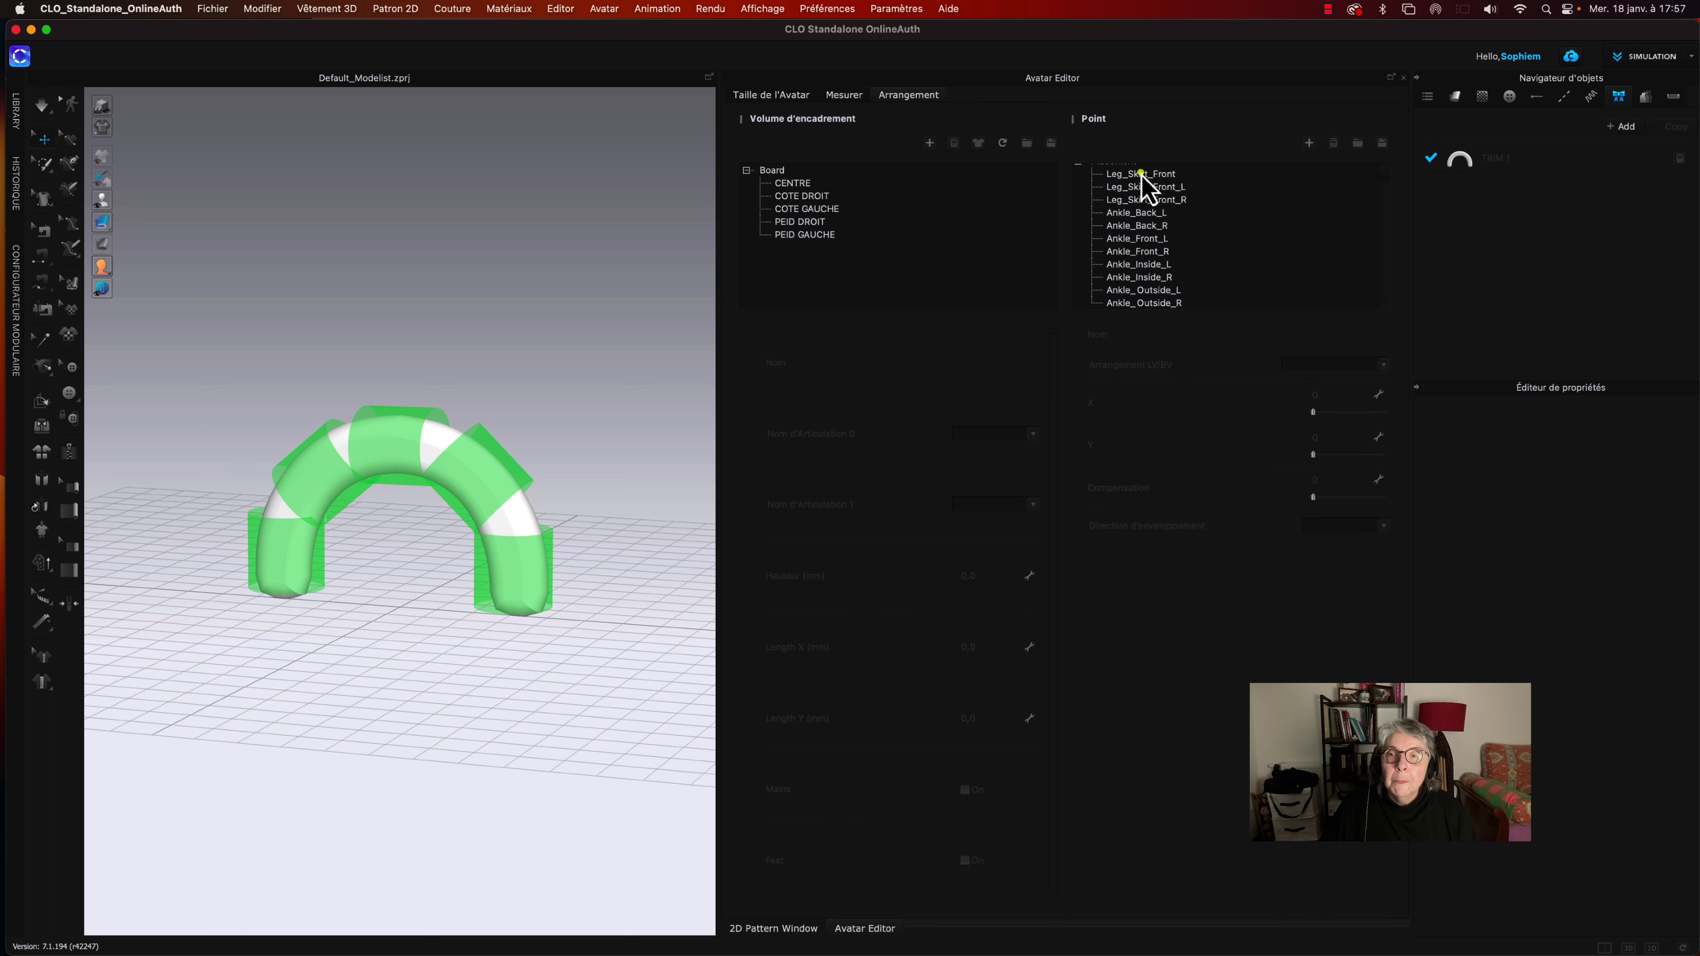
scroll(1142, 175, "up", 1)
left_click_drag(1126, 182, 1144, 335)
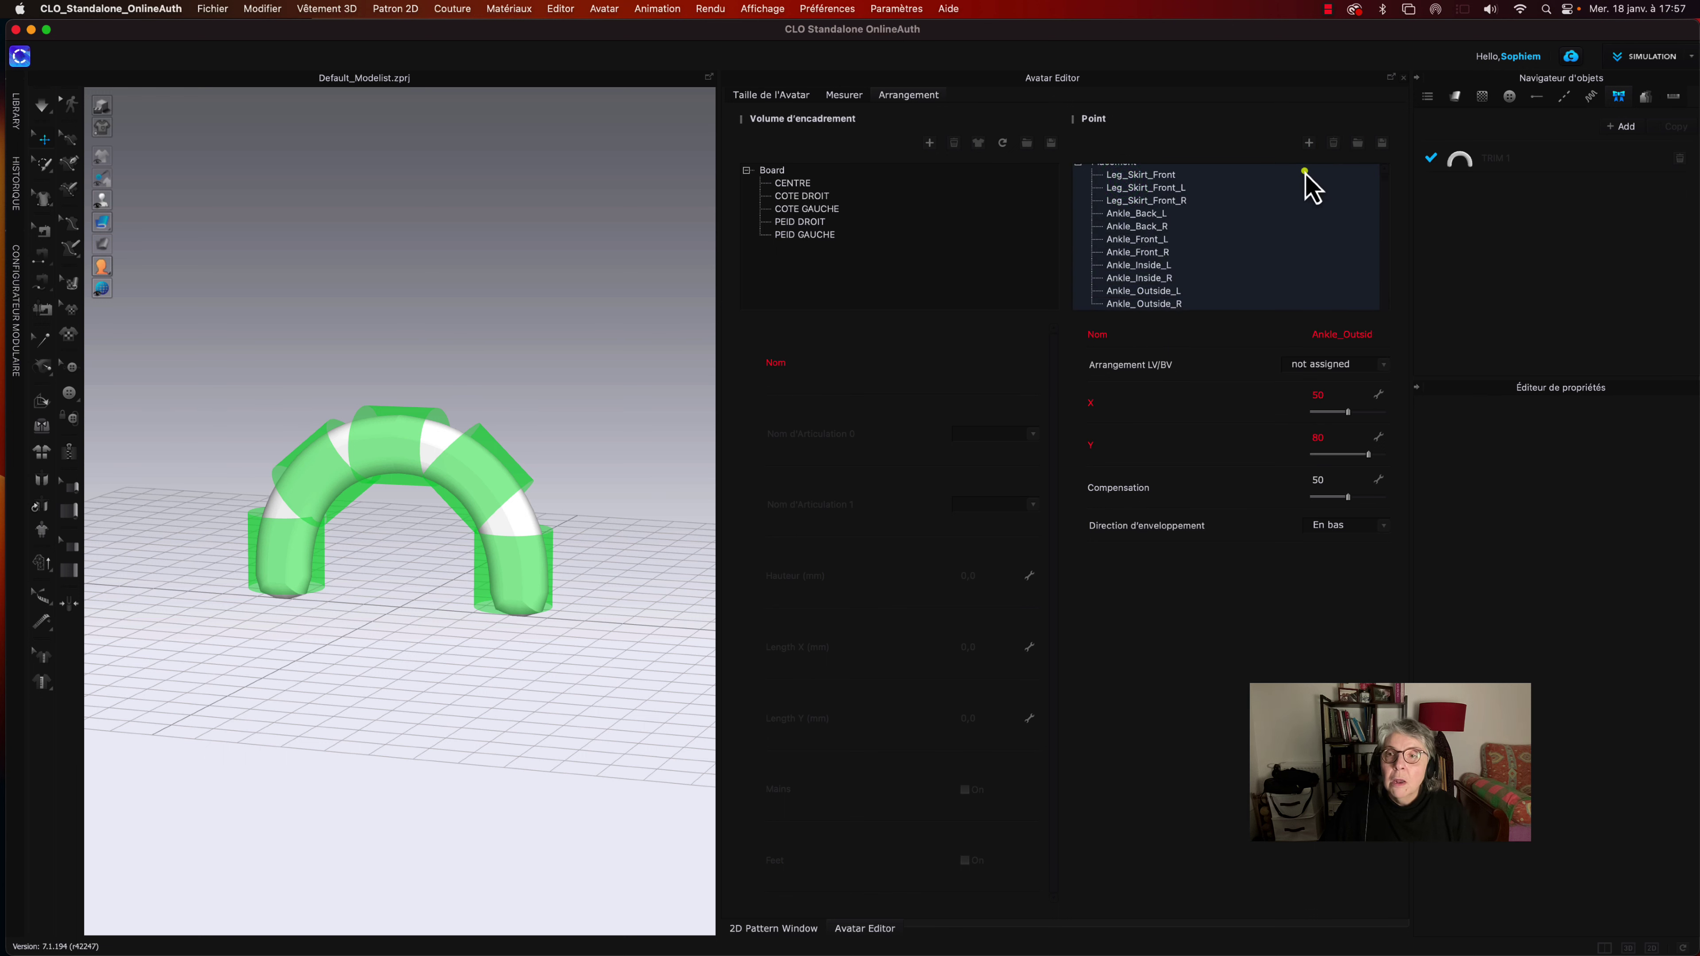
left_click(1332, 144)
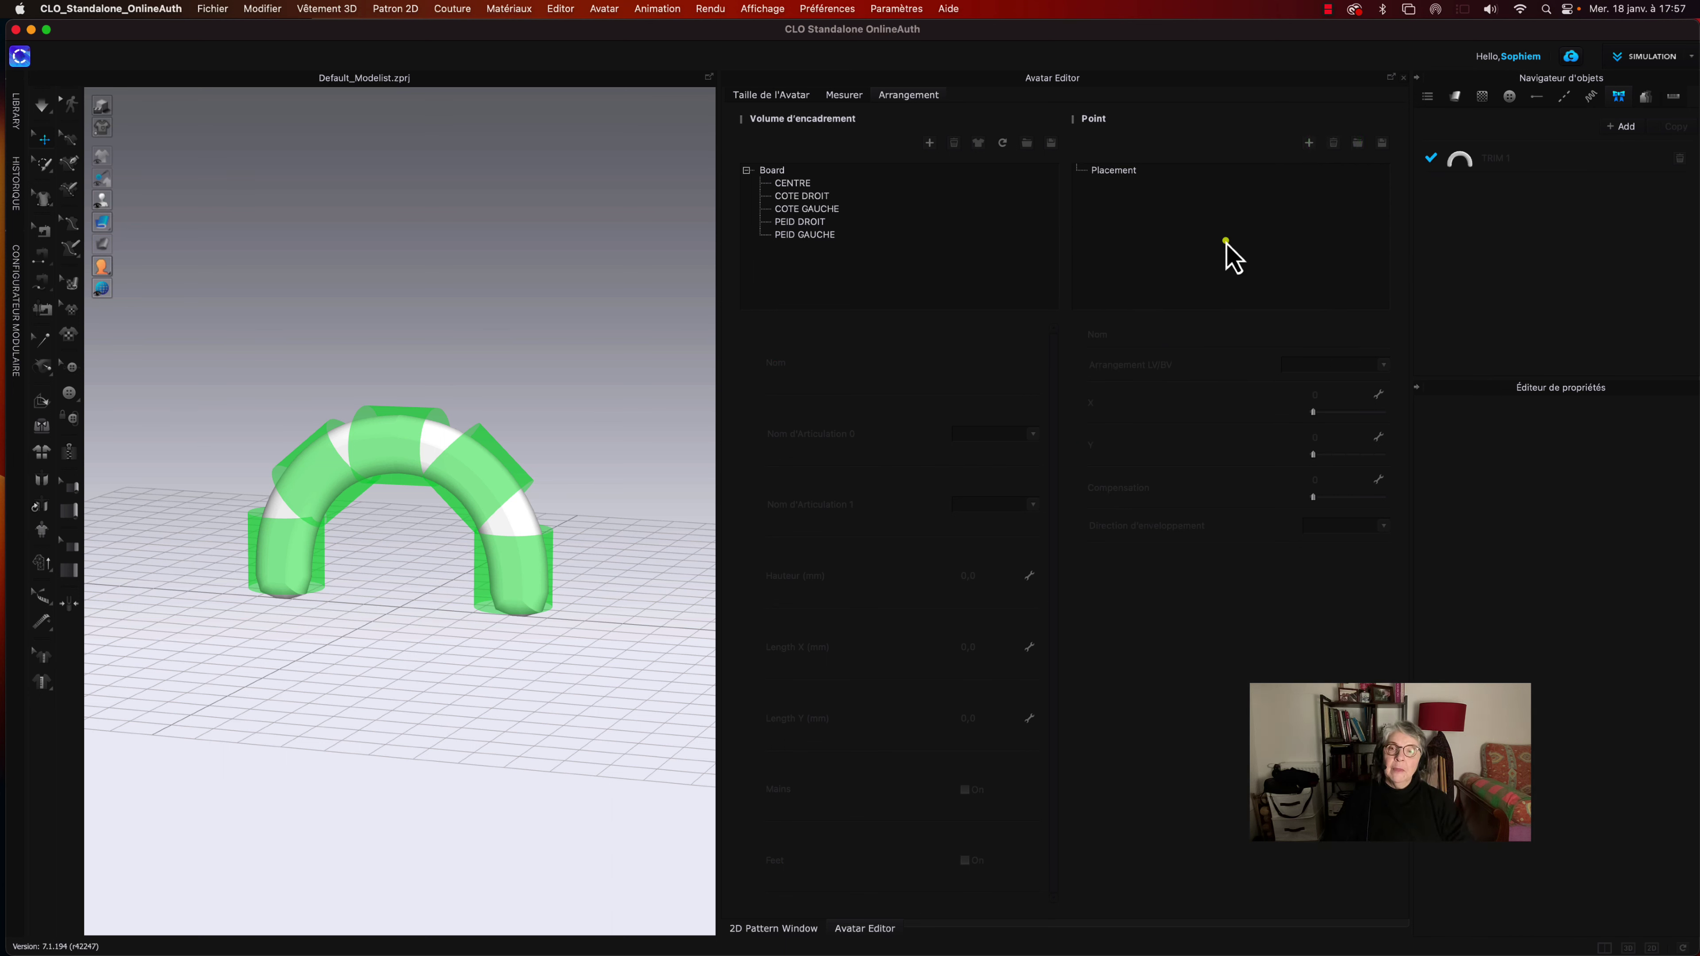
Add a new Placement arrangement point, naming it AP Dessus and then AP CENTRE.
left_click(1302, 143)
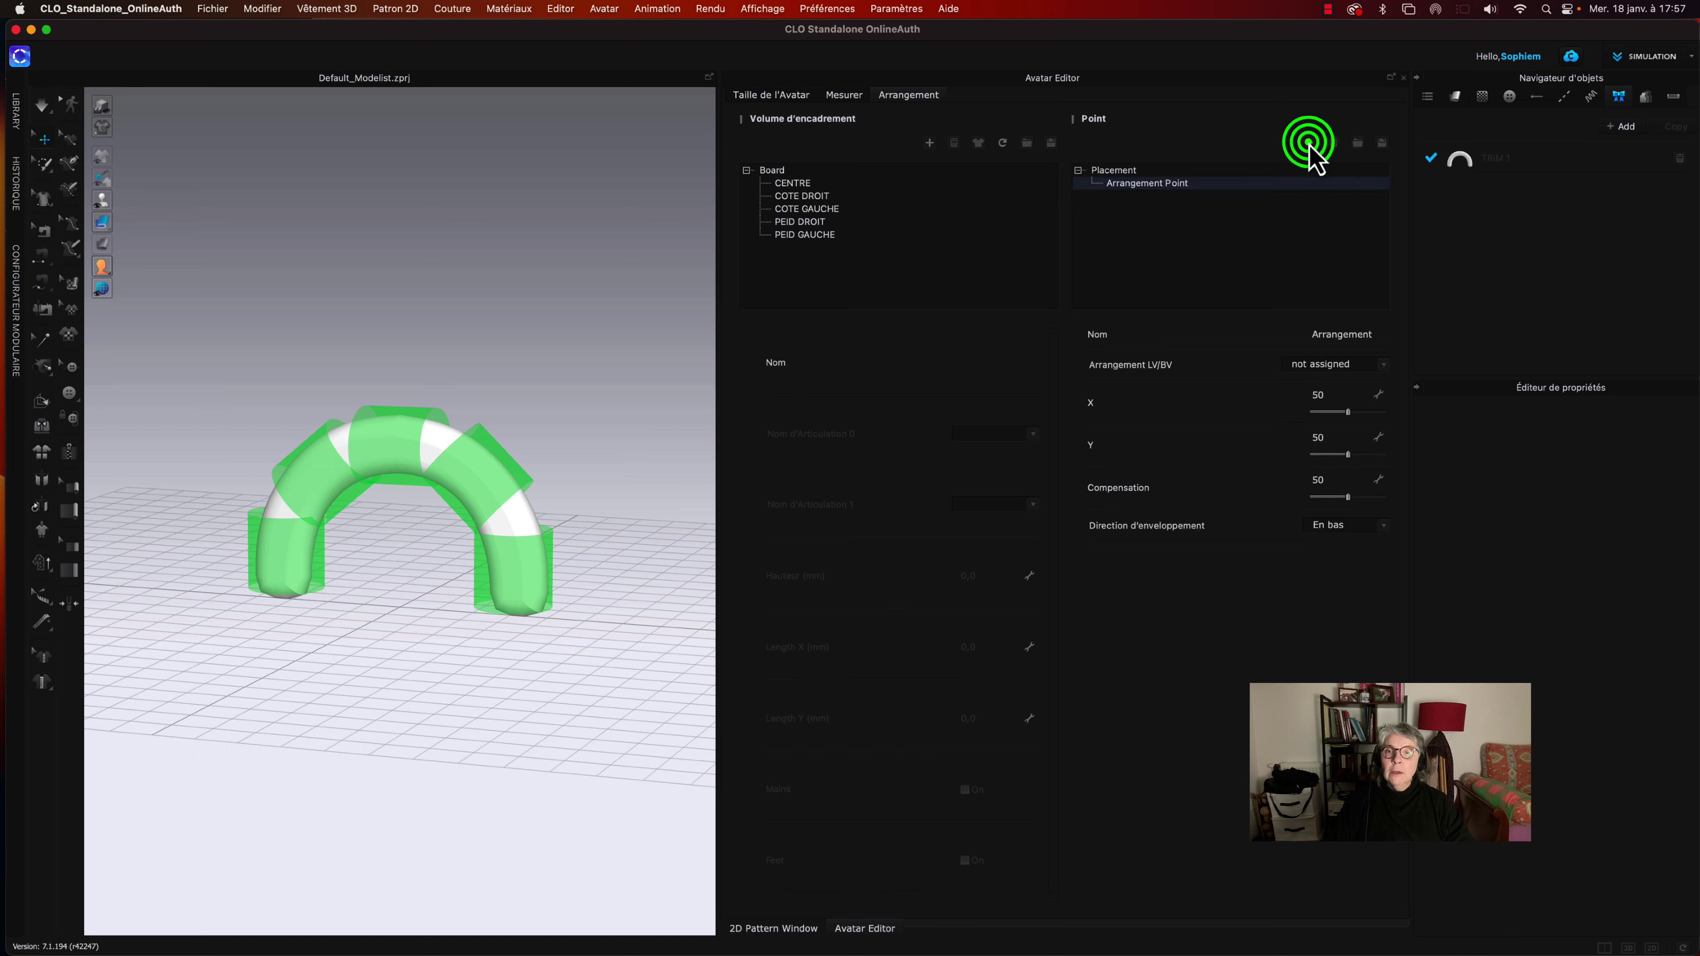
double_click(1201, 186)
type("AP Dessus")
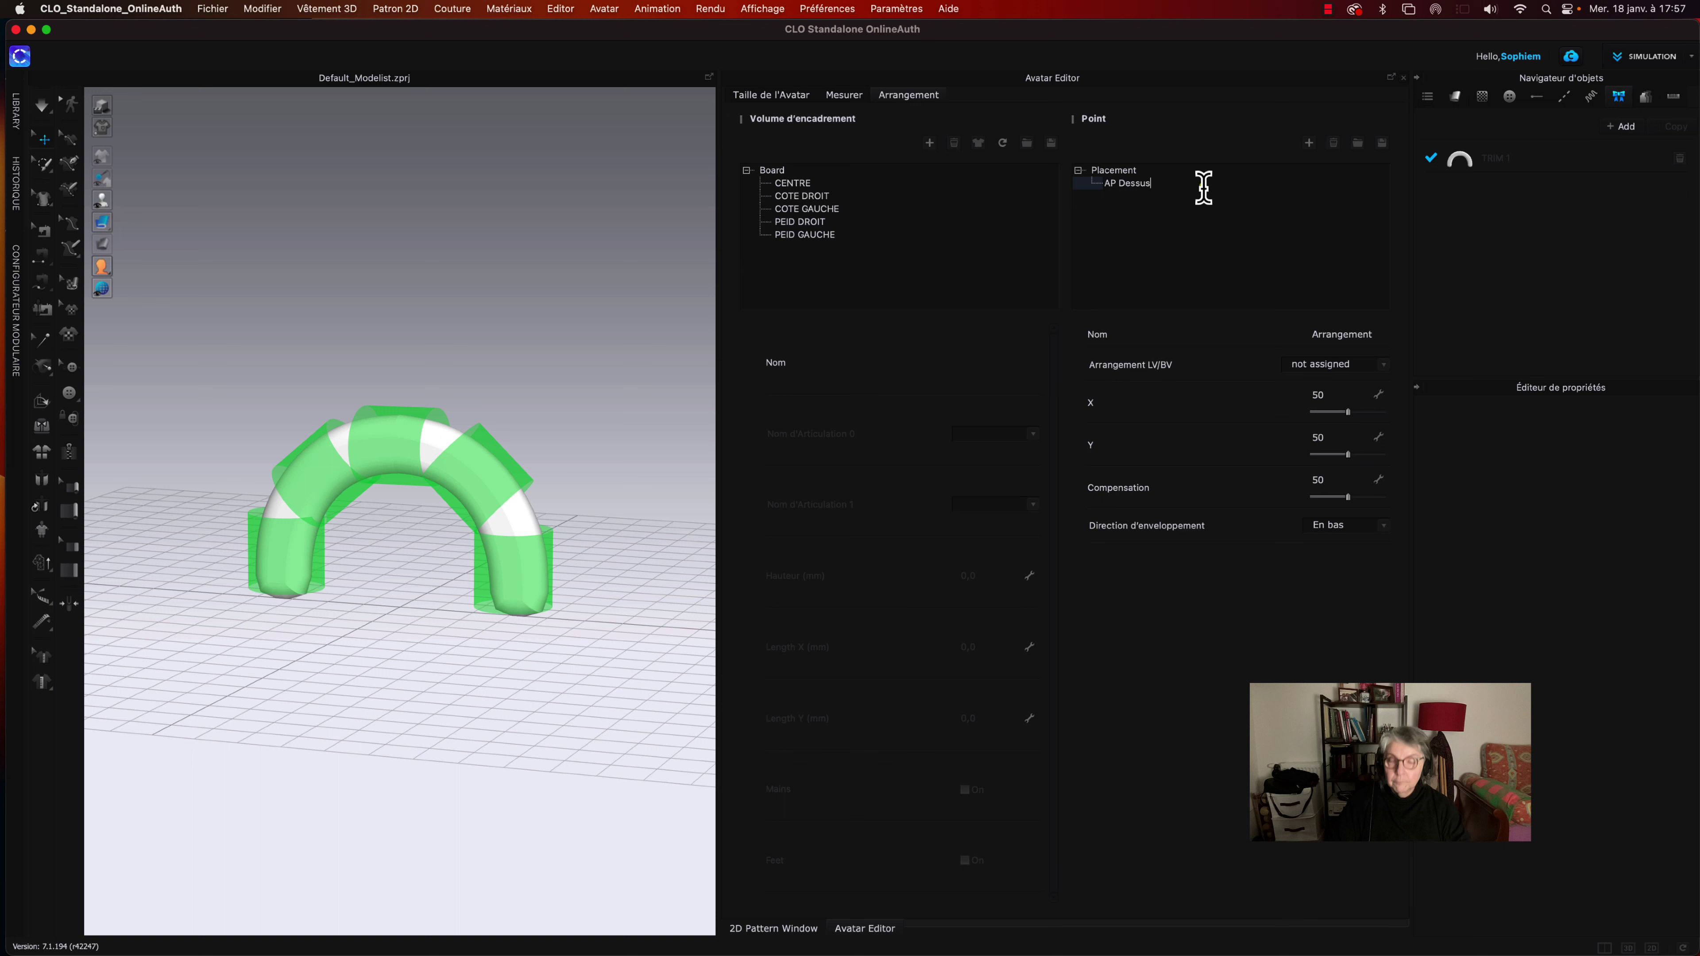
key("Return")
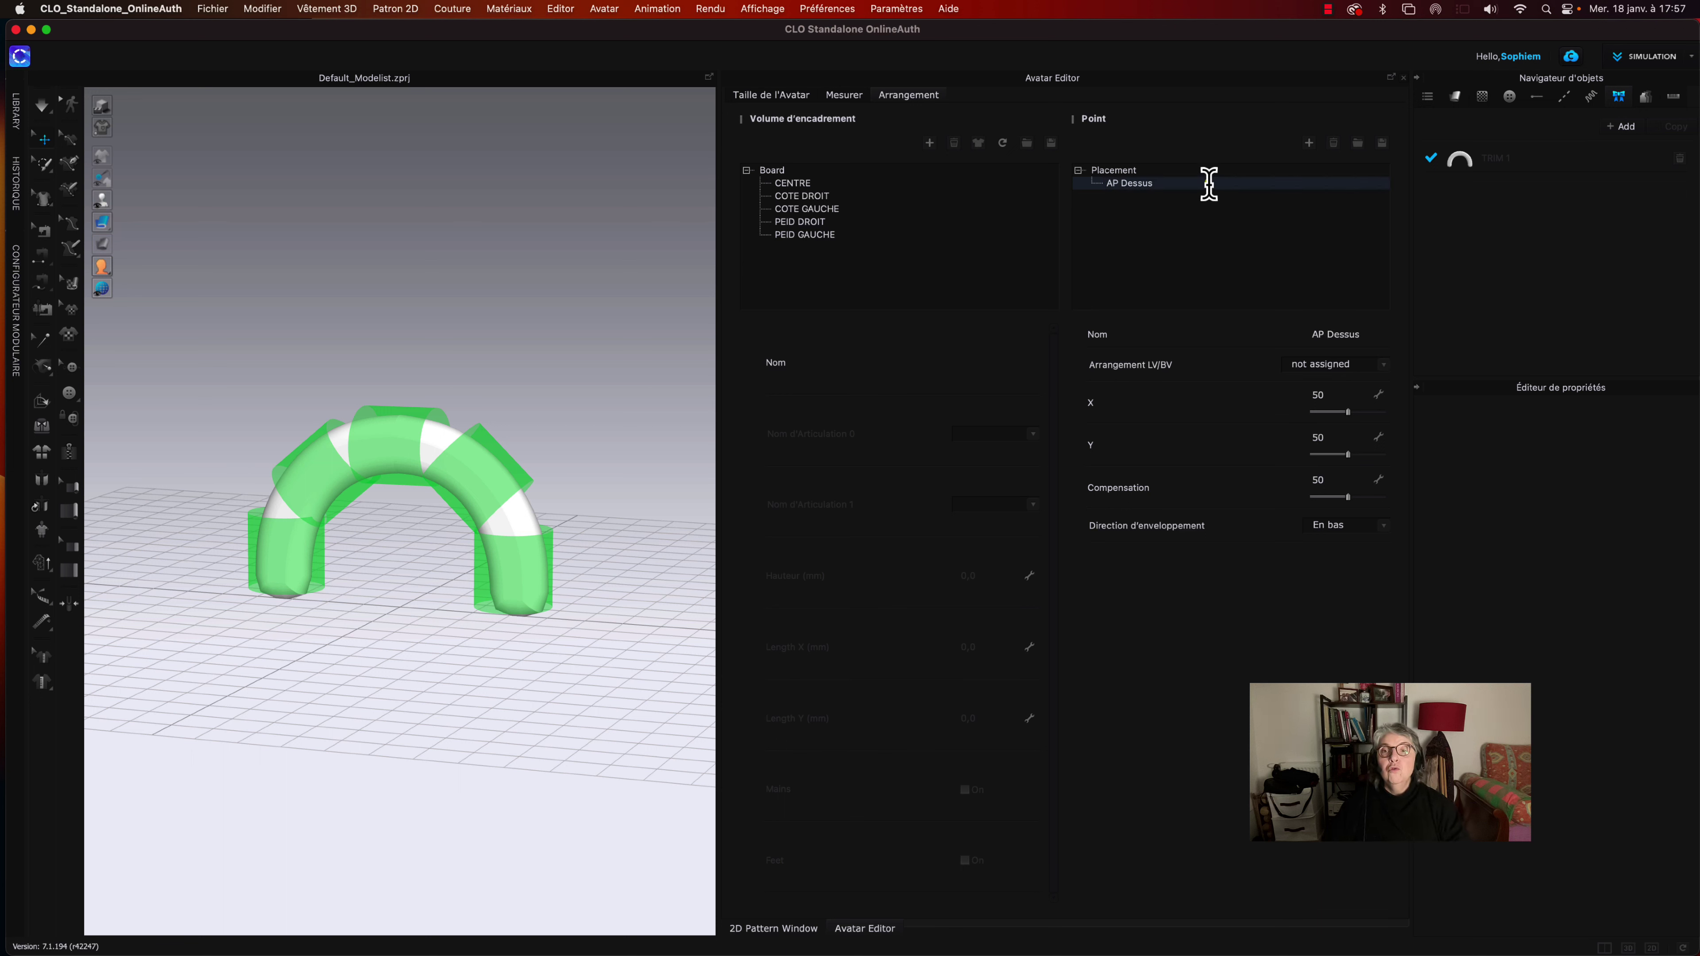
left_click(1191, 188)
type("AP CENTRE")
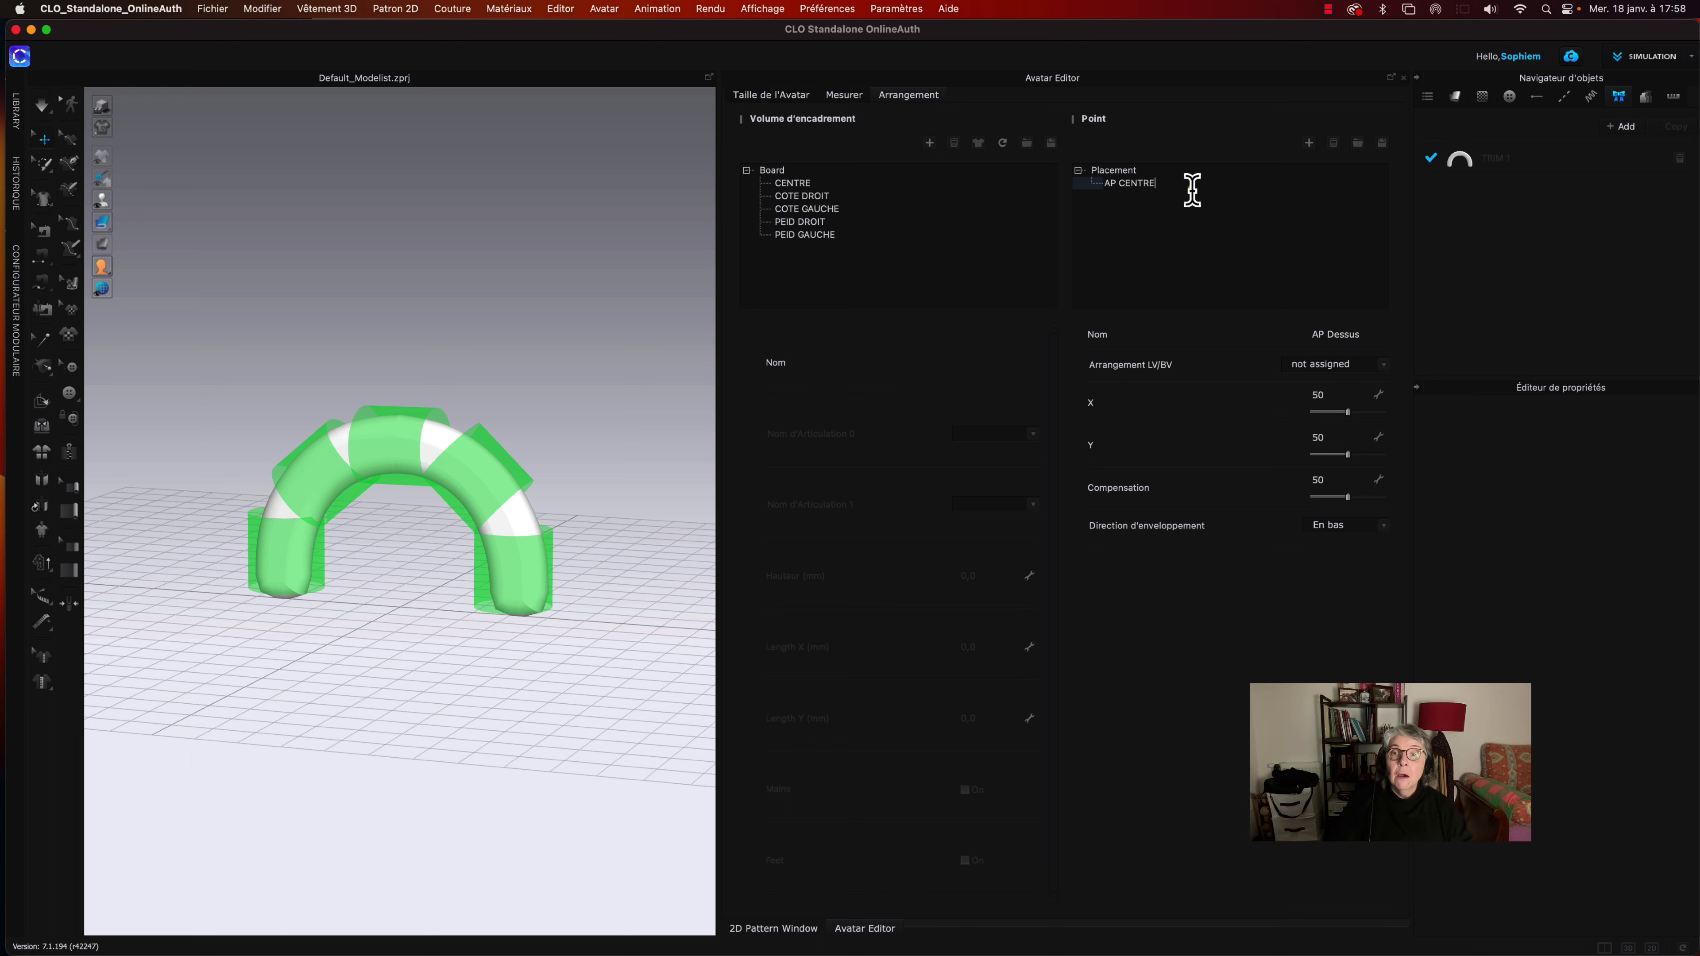
key("Return")
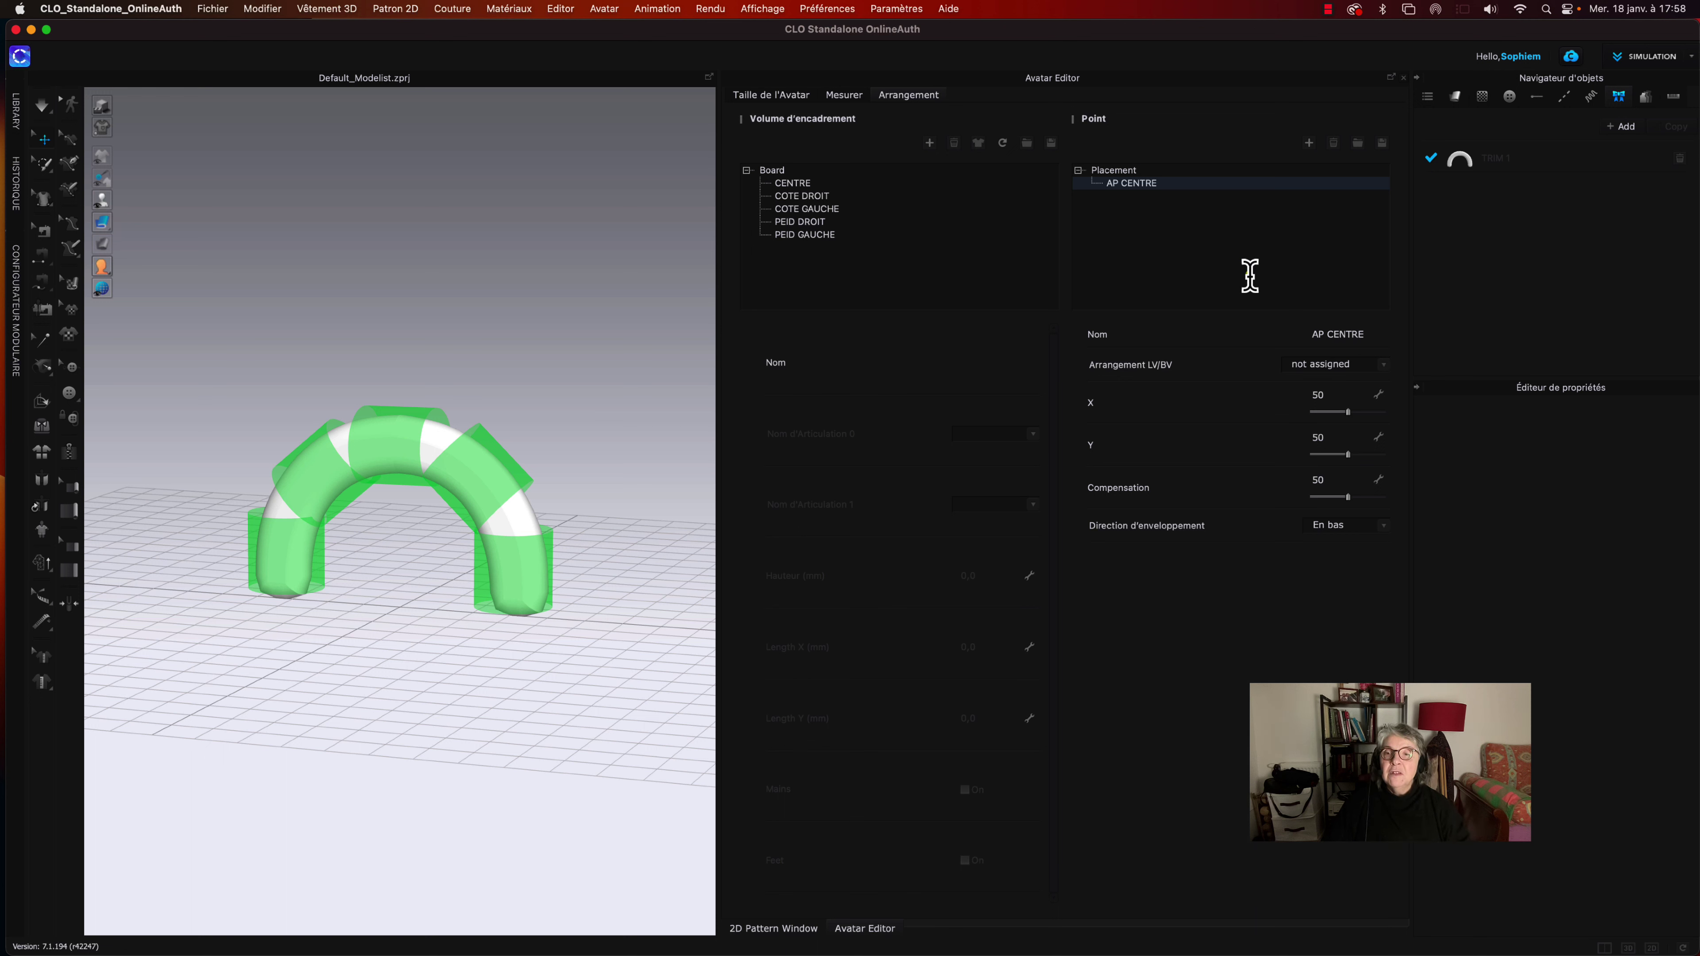
Link the AP CENTRE point to the CENTRE bounding volume.
left_click(1319, 363)
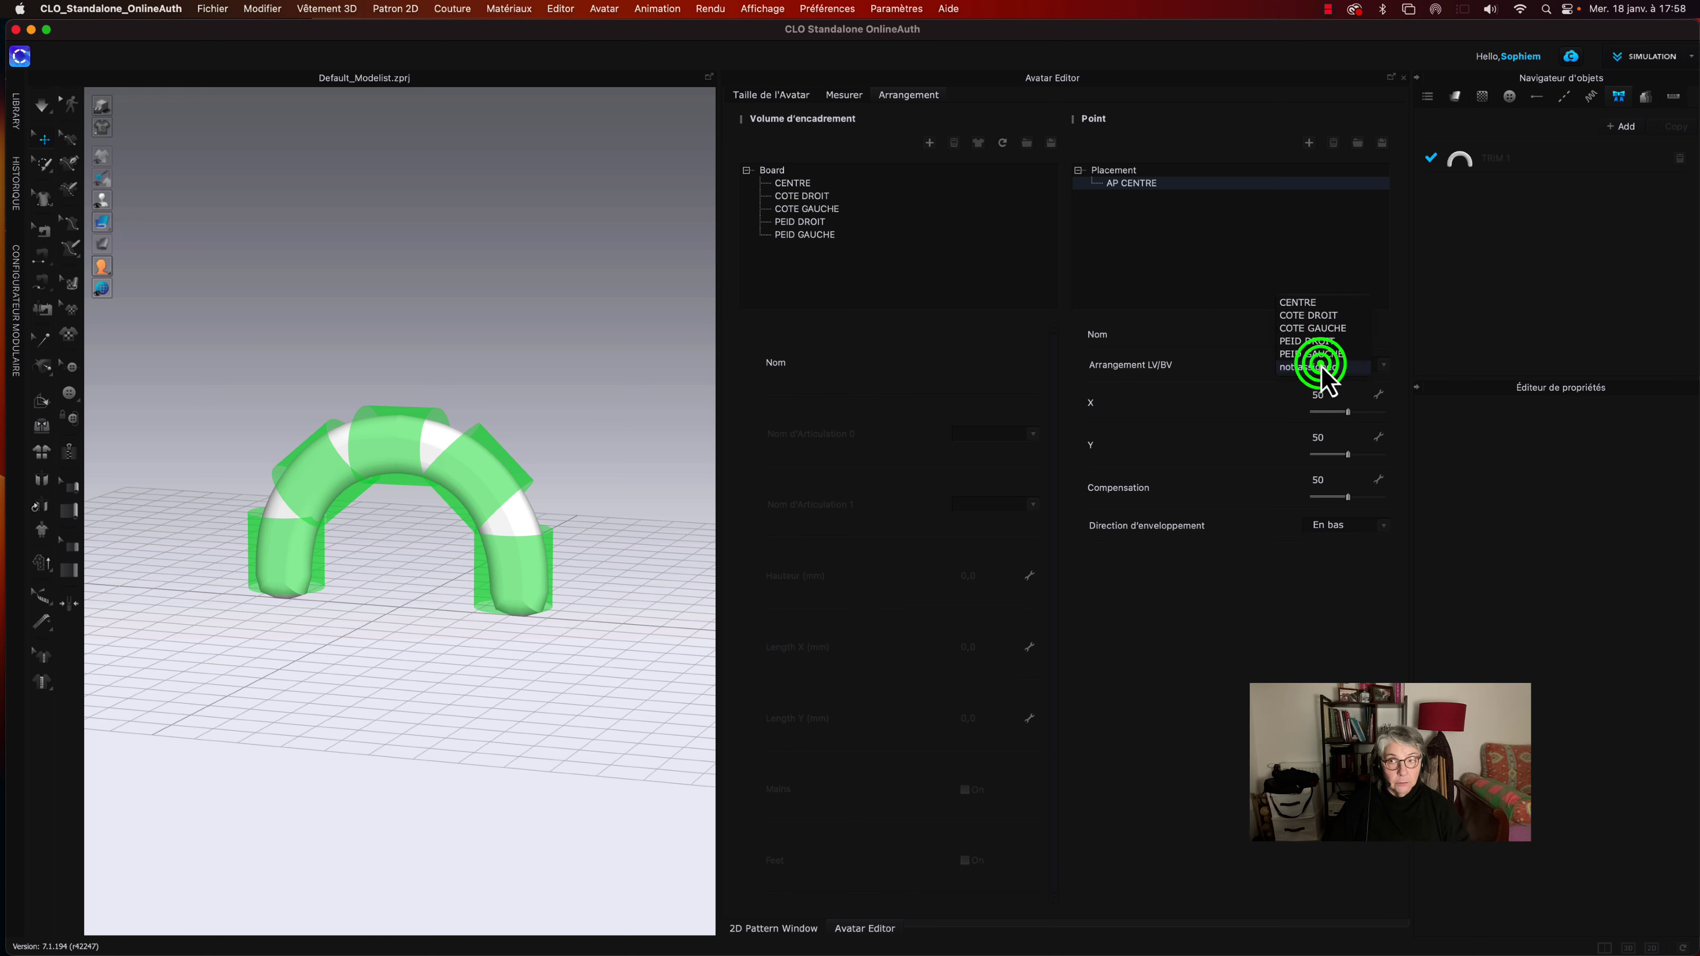
left_click(1316, 304)
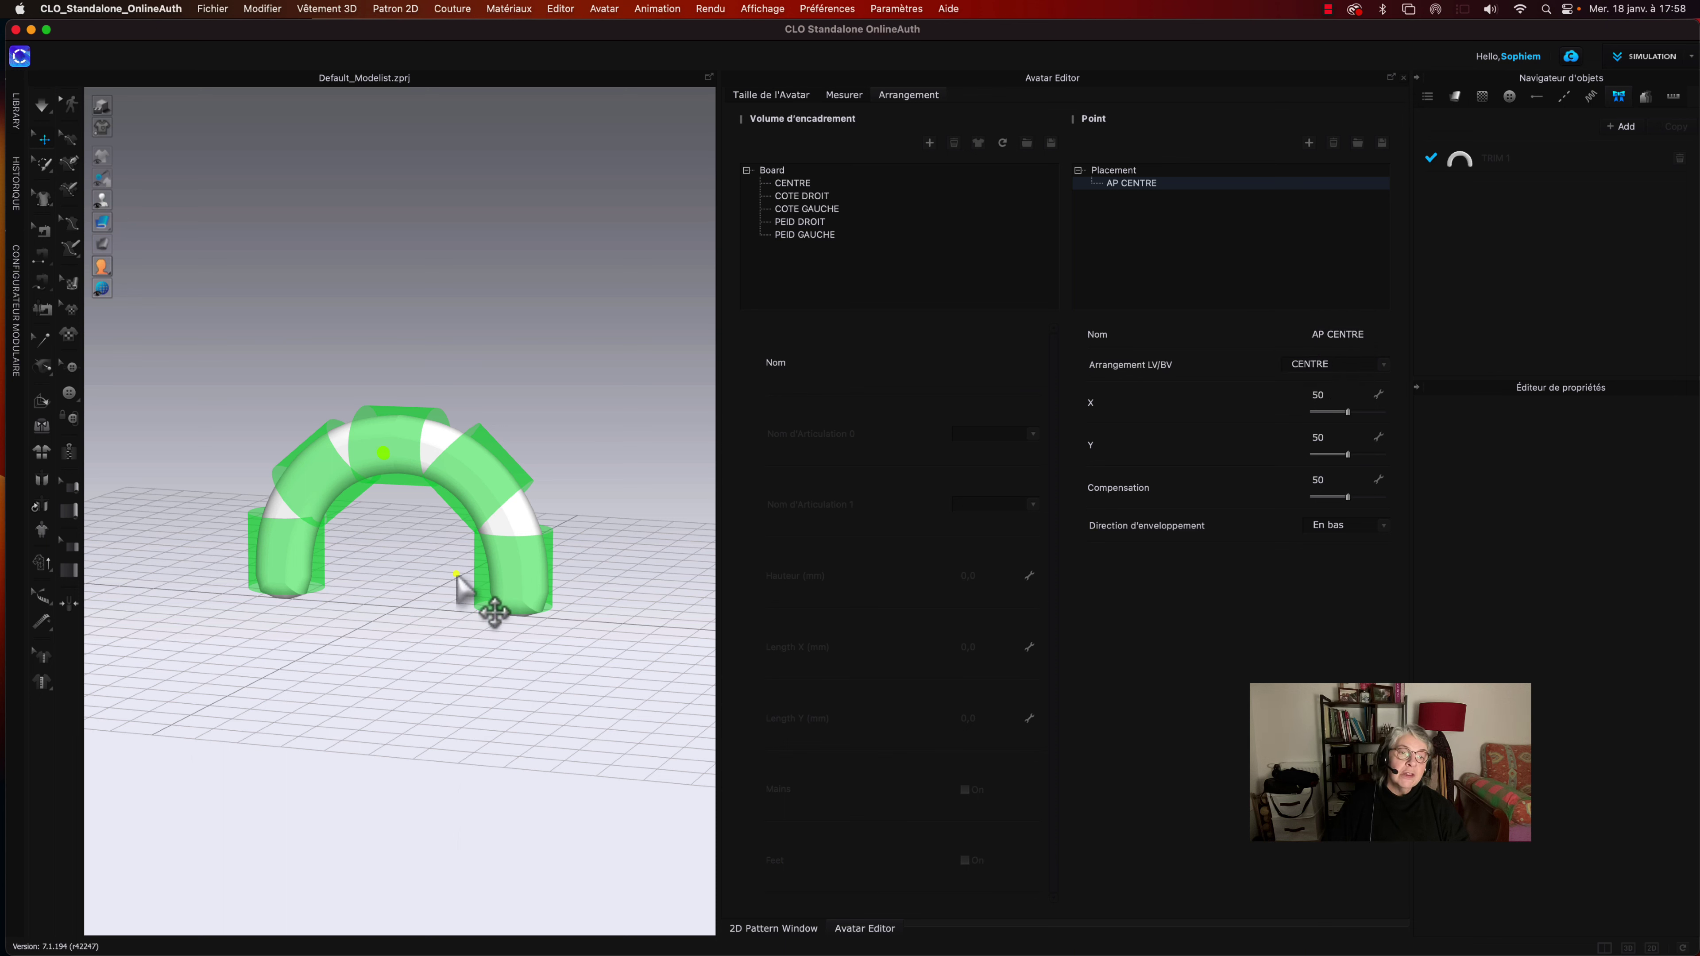
mouse_move(486, 599)
right_mouse_down()
mouse_move(415, 600)
mouse_move(544, 577)
mouse_move(426, 586)
right_mouse_up()
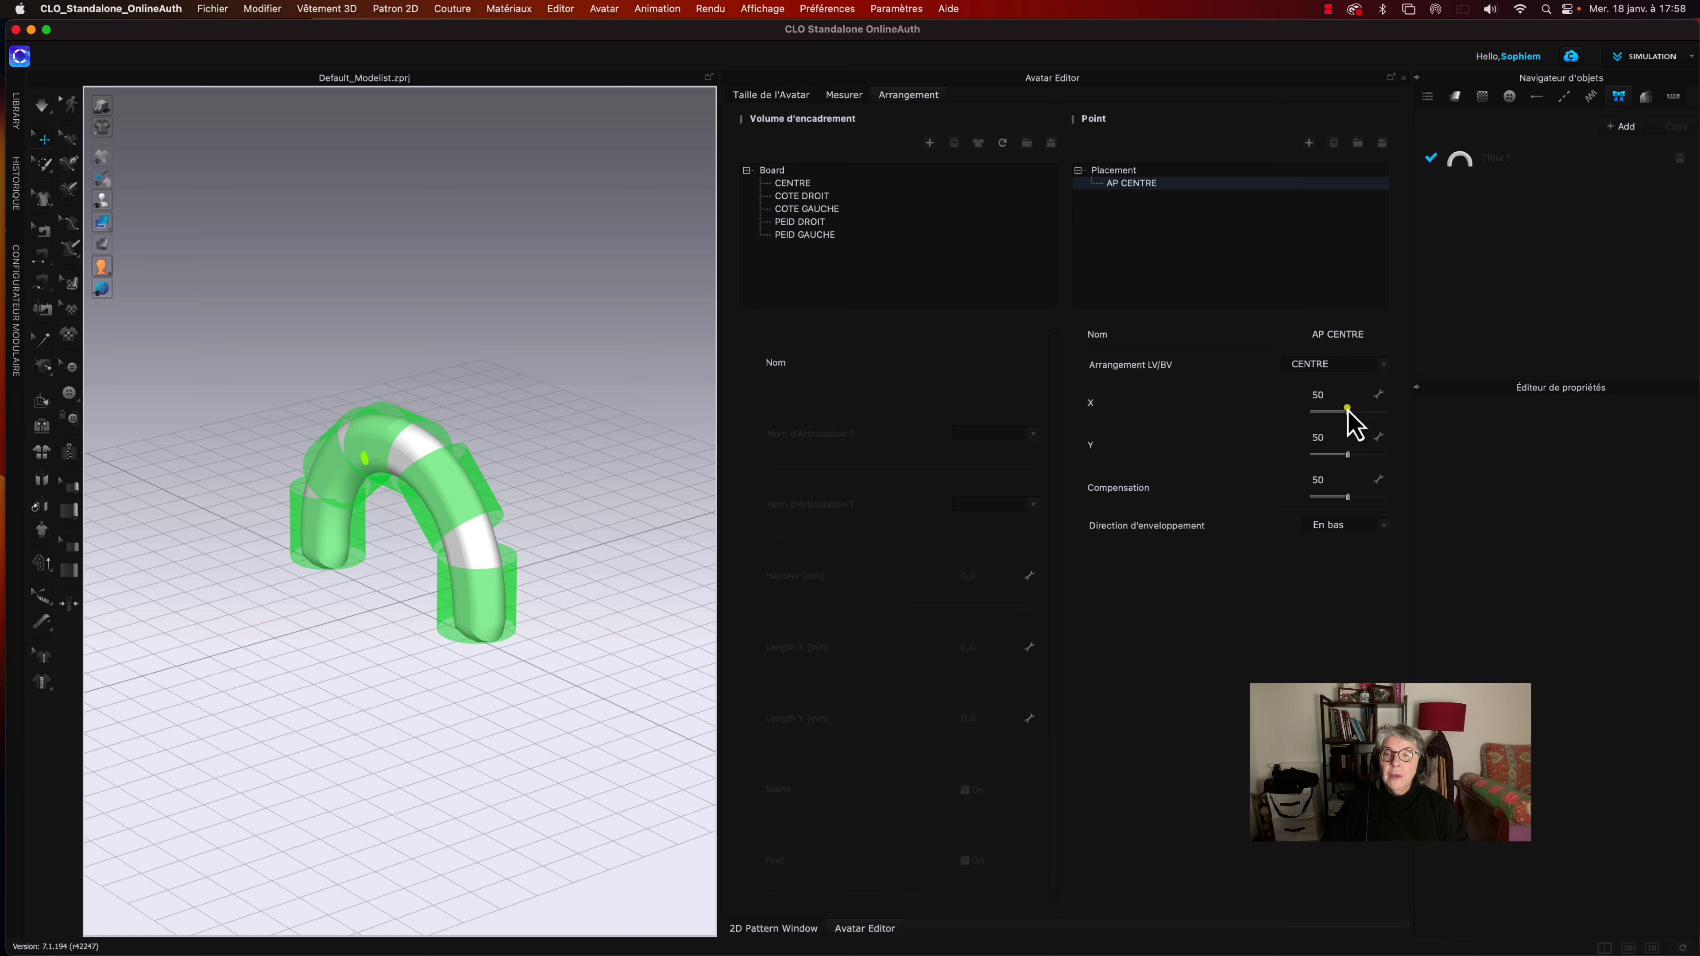
Set AP CENTRE's X position to 75 and its compensation to 60.
left_click_drag(1347, 409, 1361, 409)
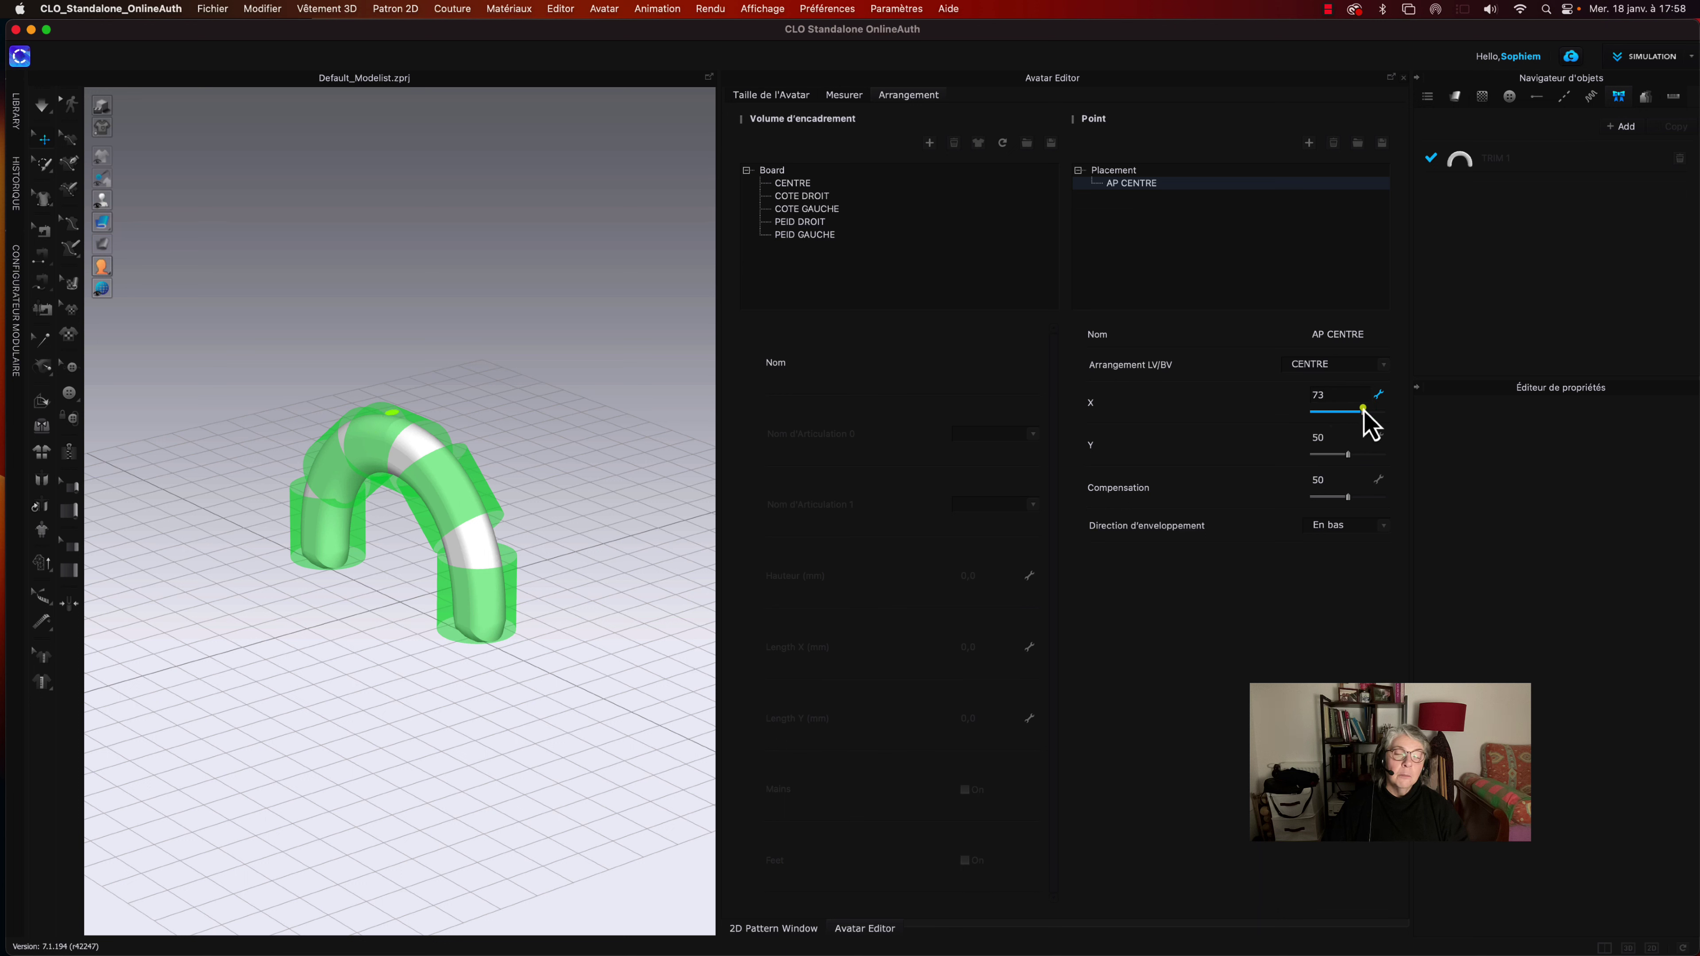
double_click(1336, 394)
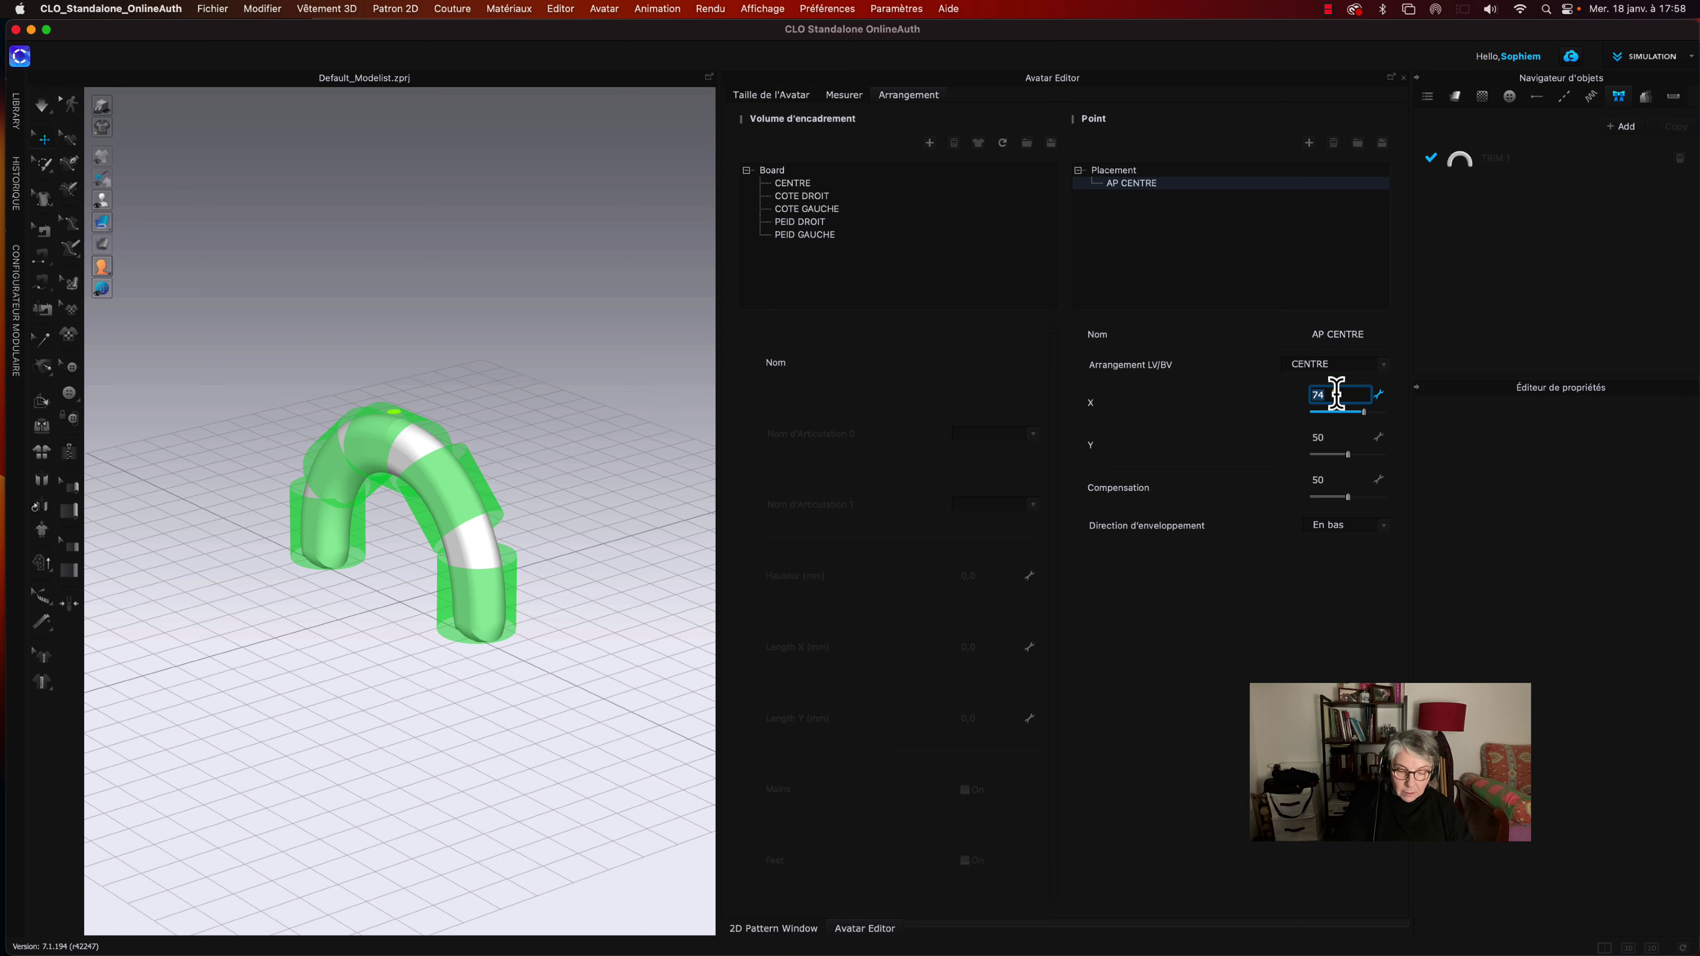
type("75")
key("Return")
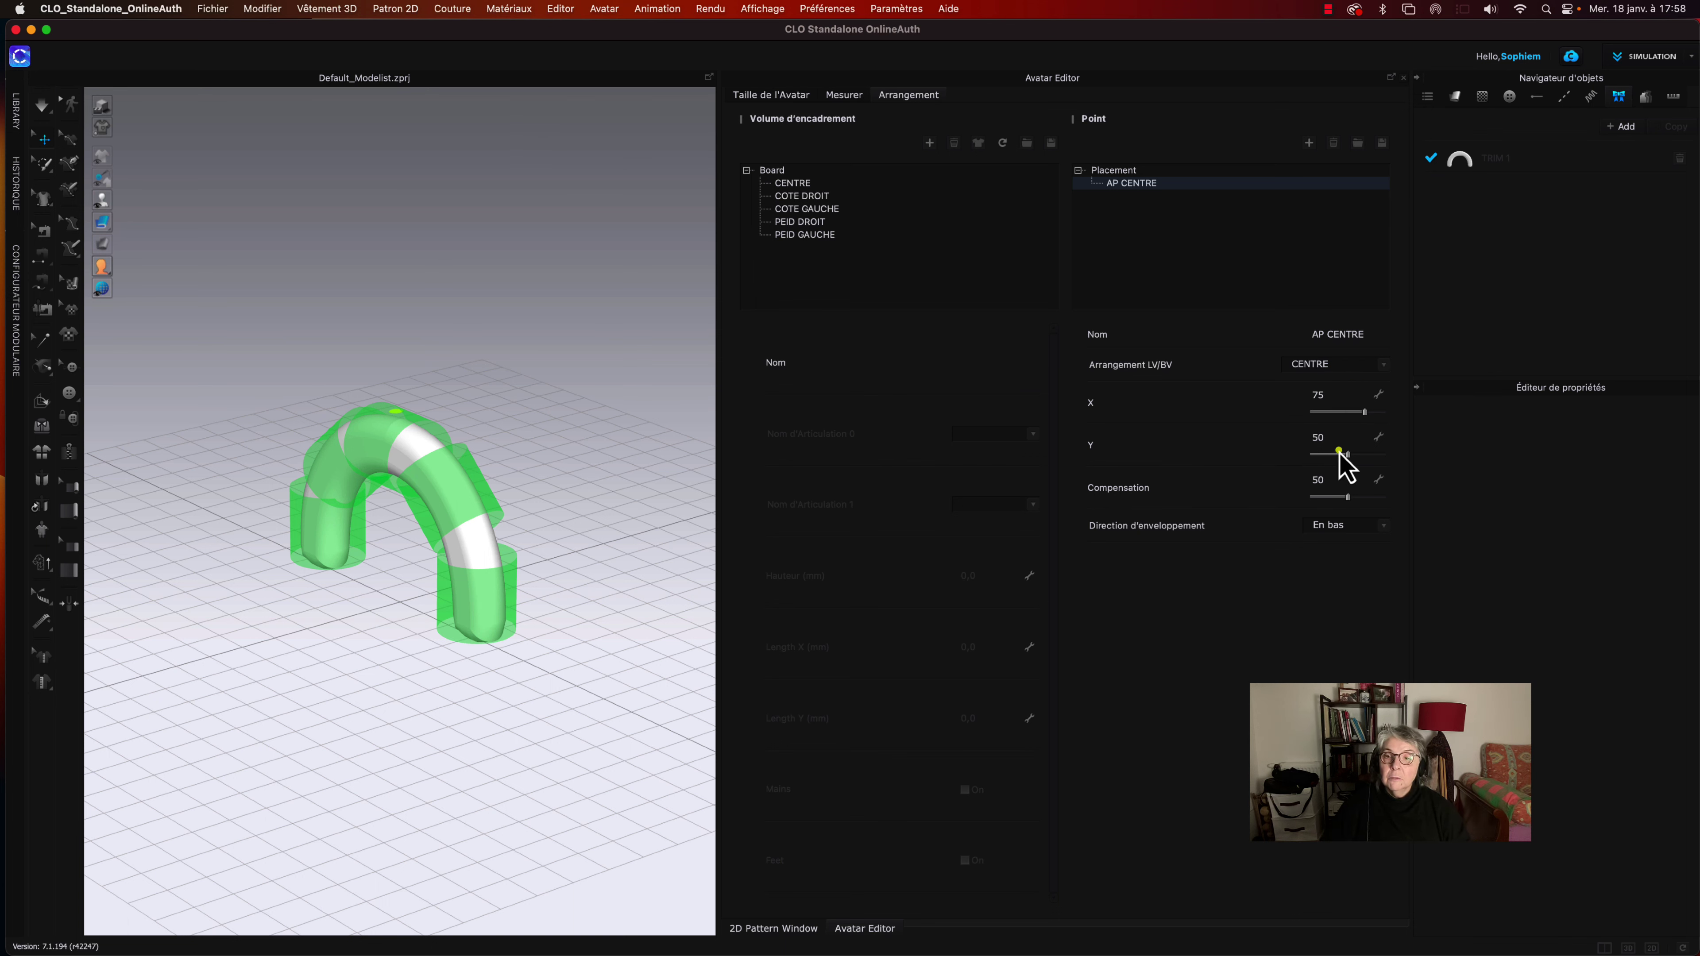
left_click_drag(1349, 496, 1356, 497)
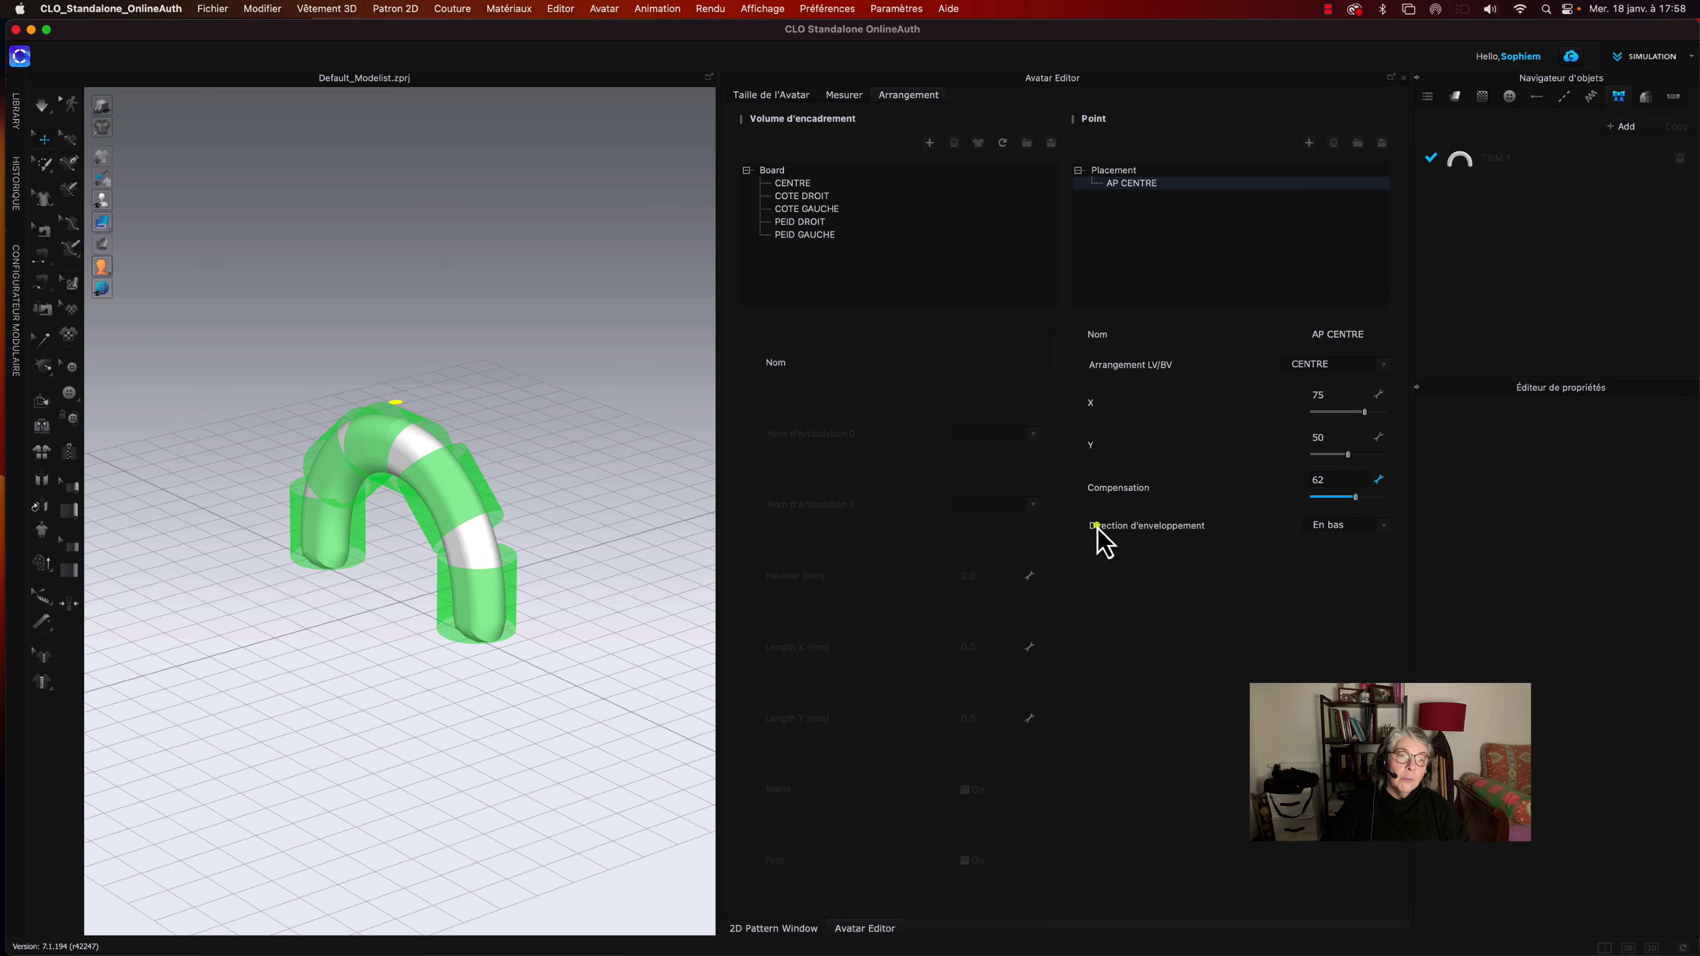
mouse_move(459, 341)
right_mouse_down()
mouse_move(525, 339)
mouse_move(516, 349)
right_mouse_up()
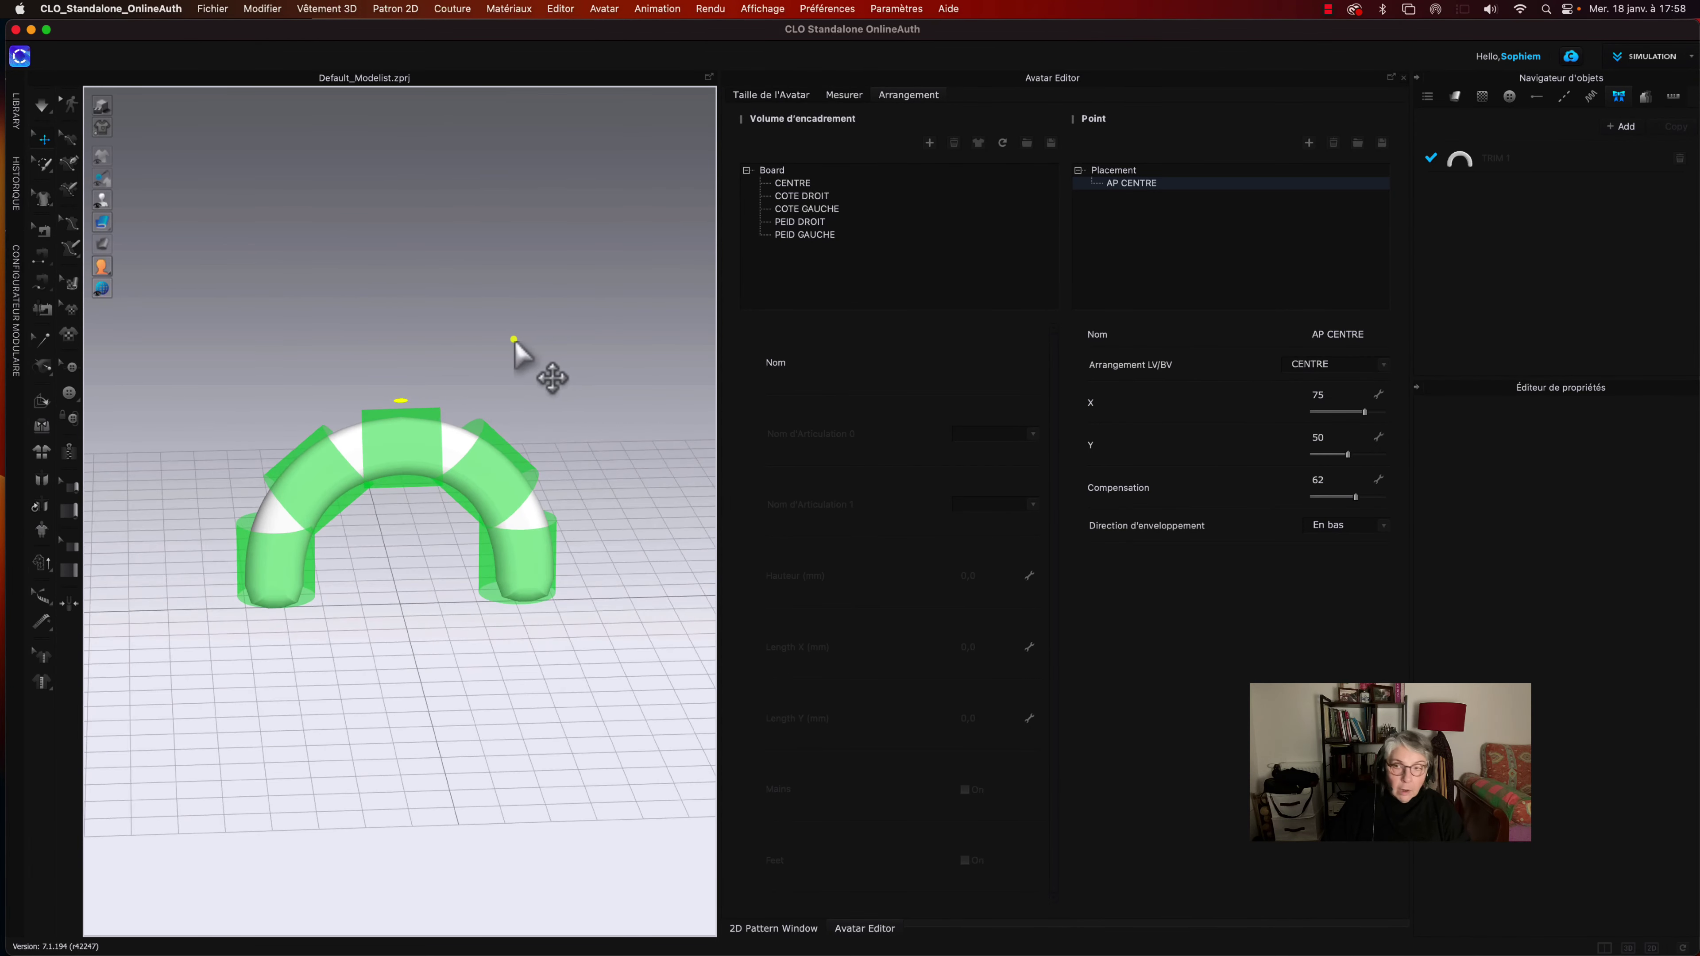
double_click(1336, 482)
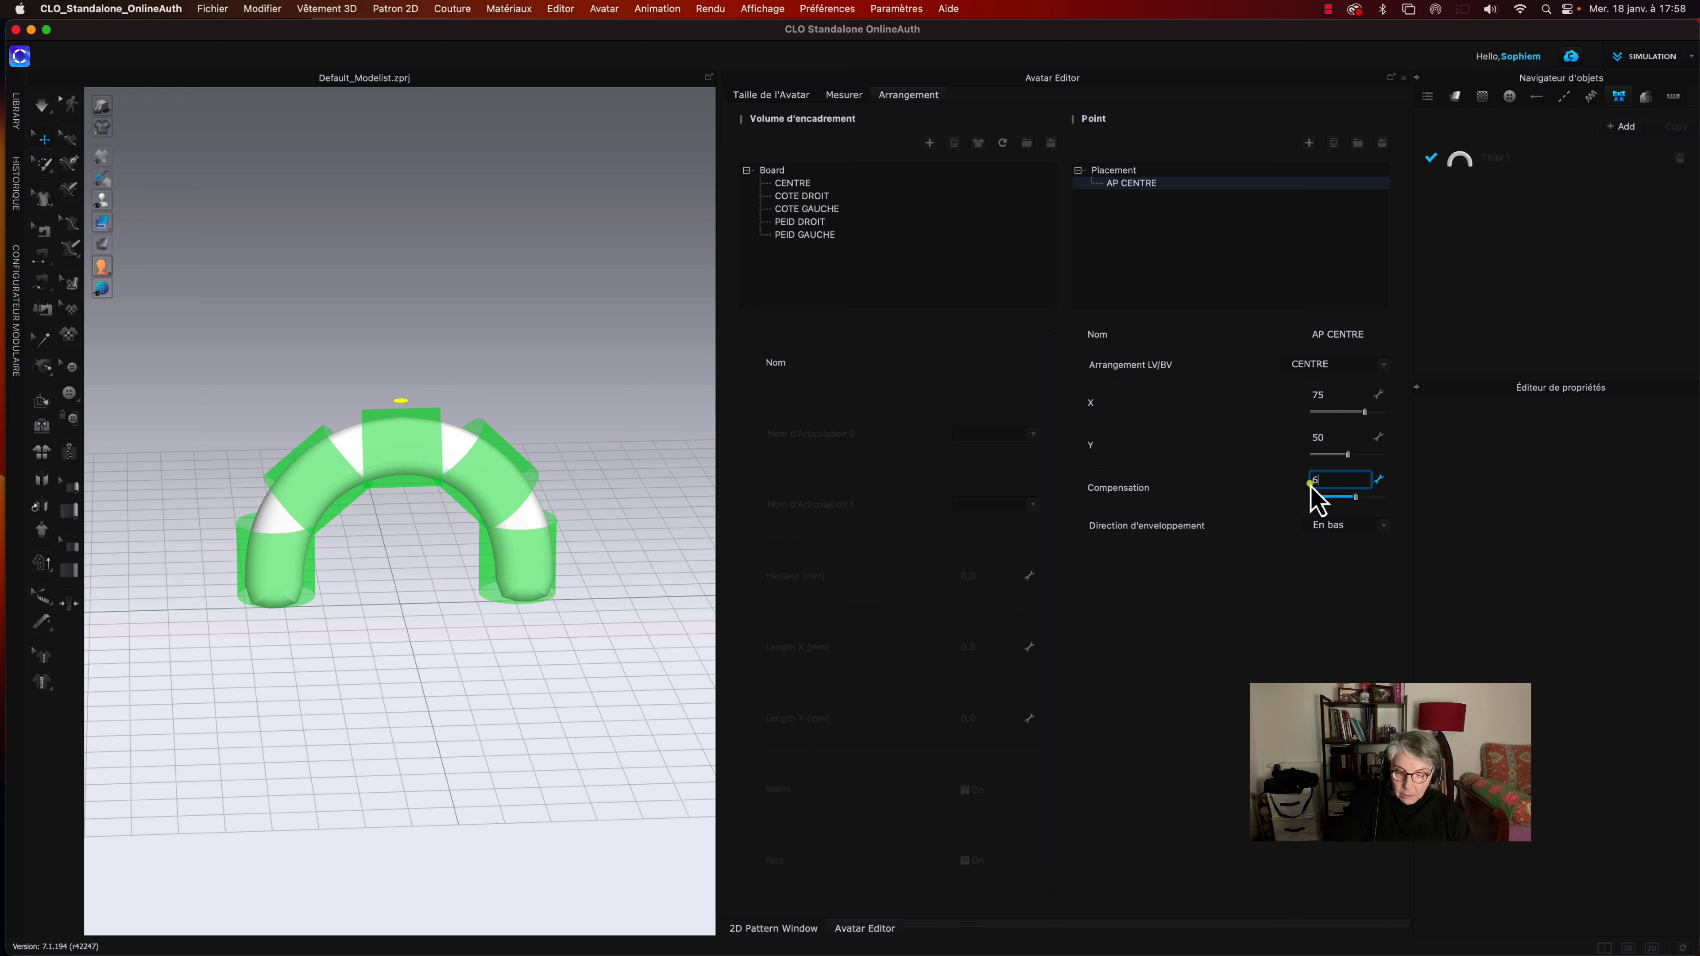
type("0")
key("Return")
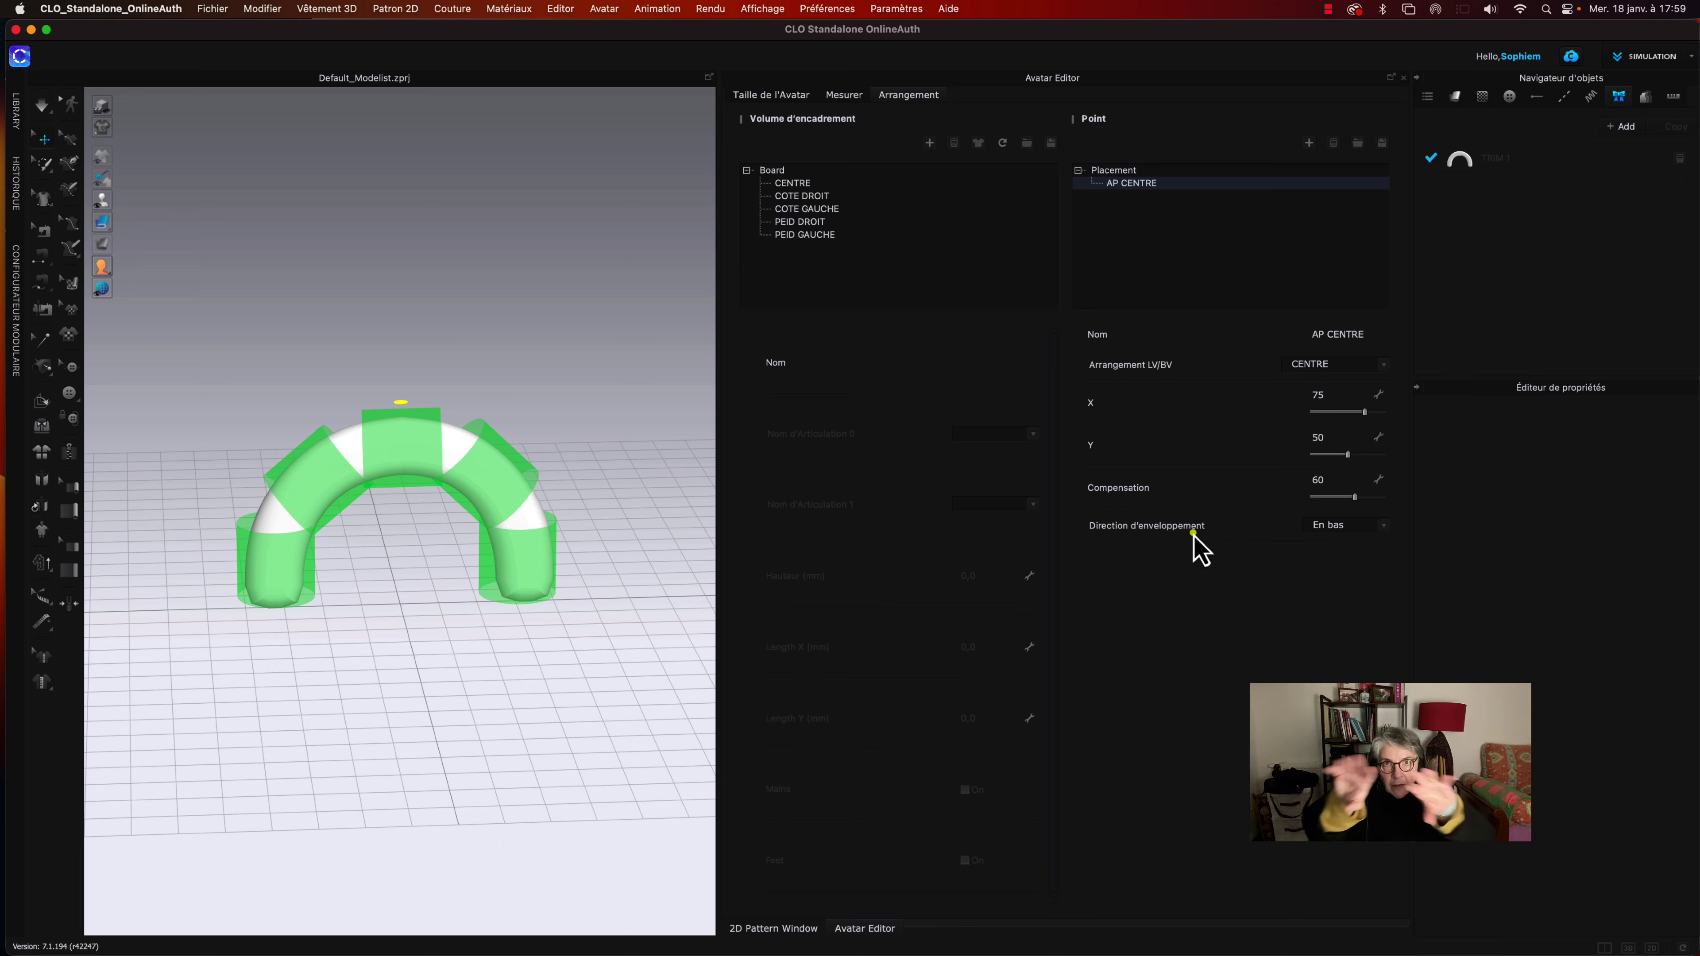
Try the En haut and En bas wrap directions for AP CENTRE while viewing the arch edge-on.
left_click(1354, 528)
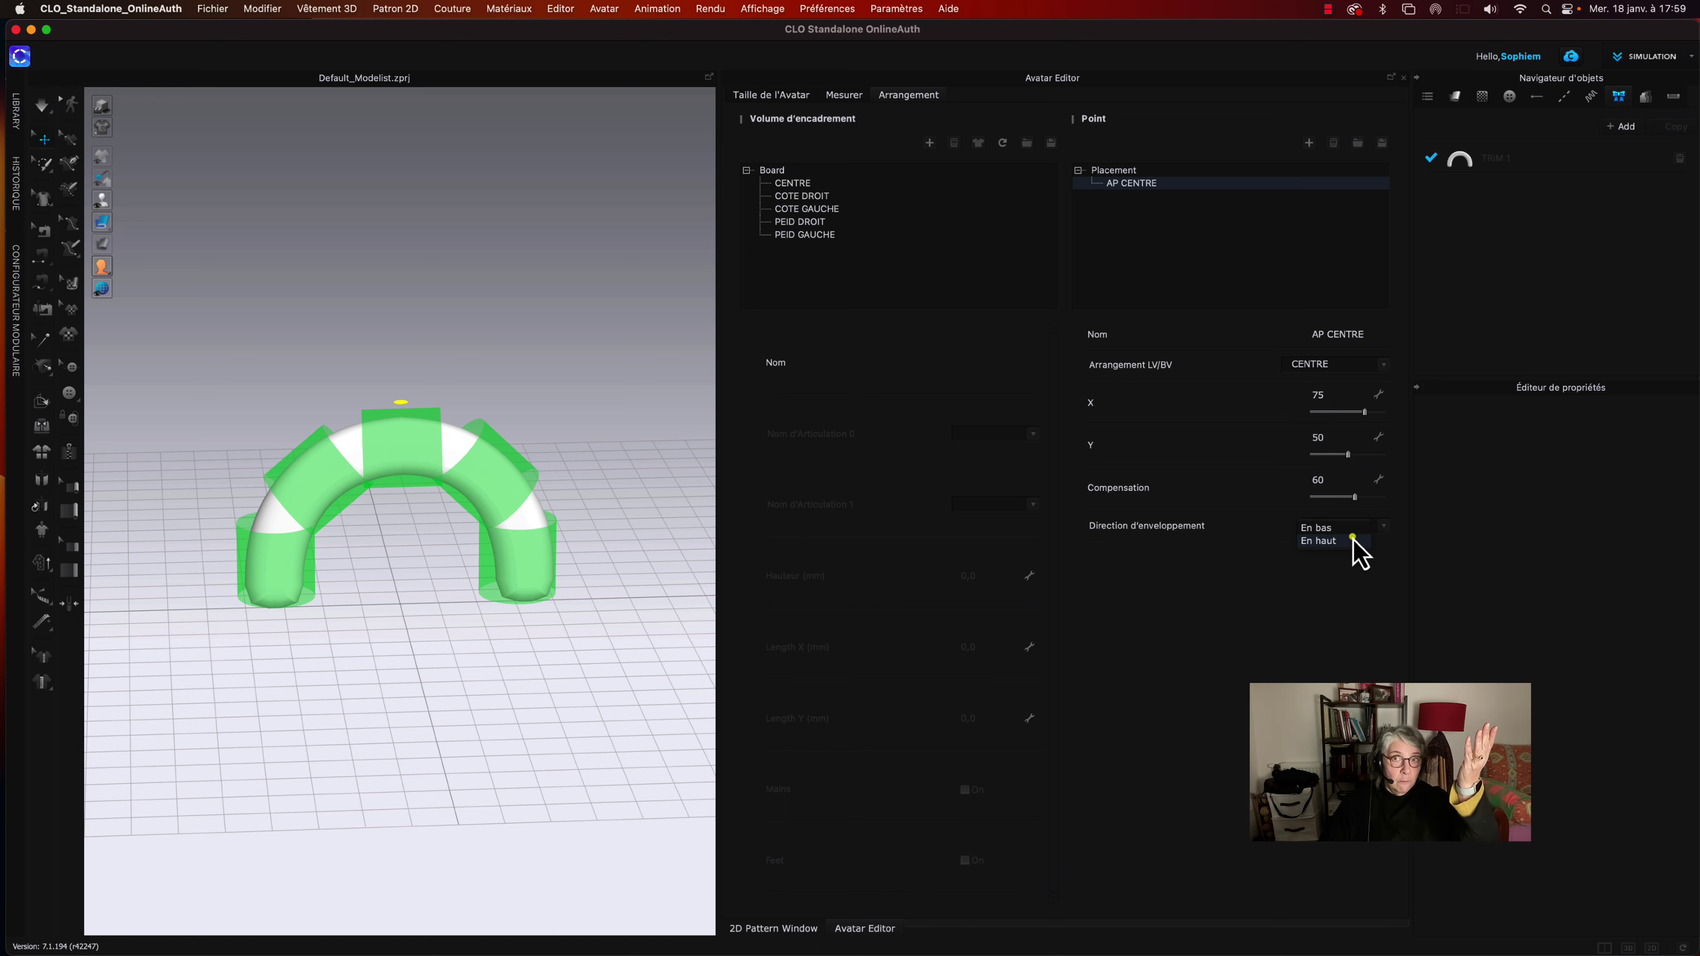
left_click(1352, 539)
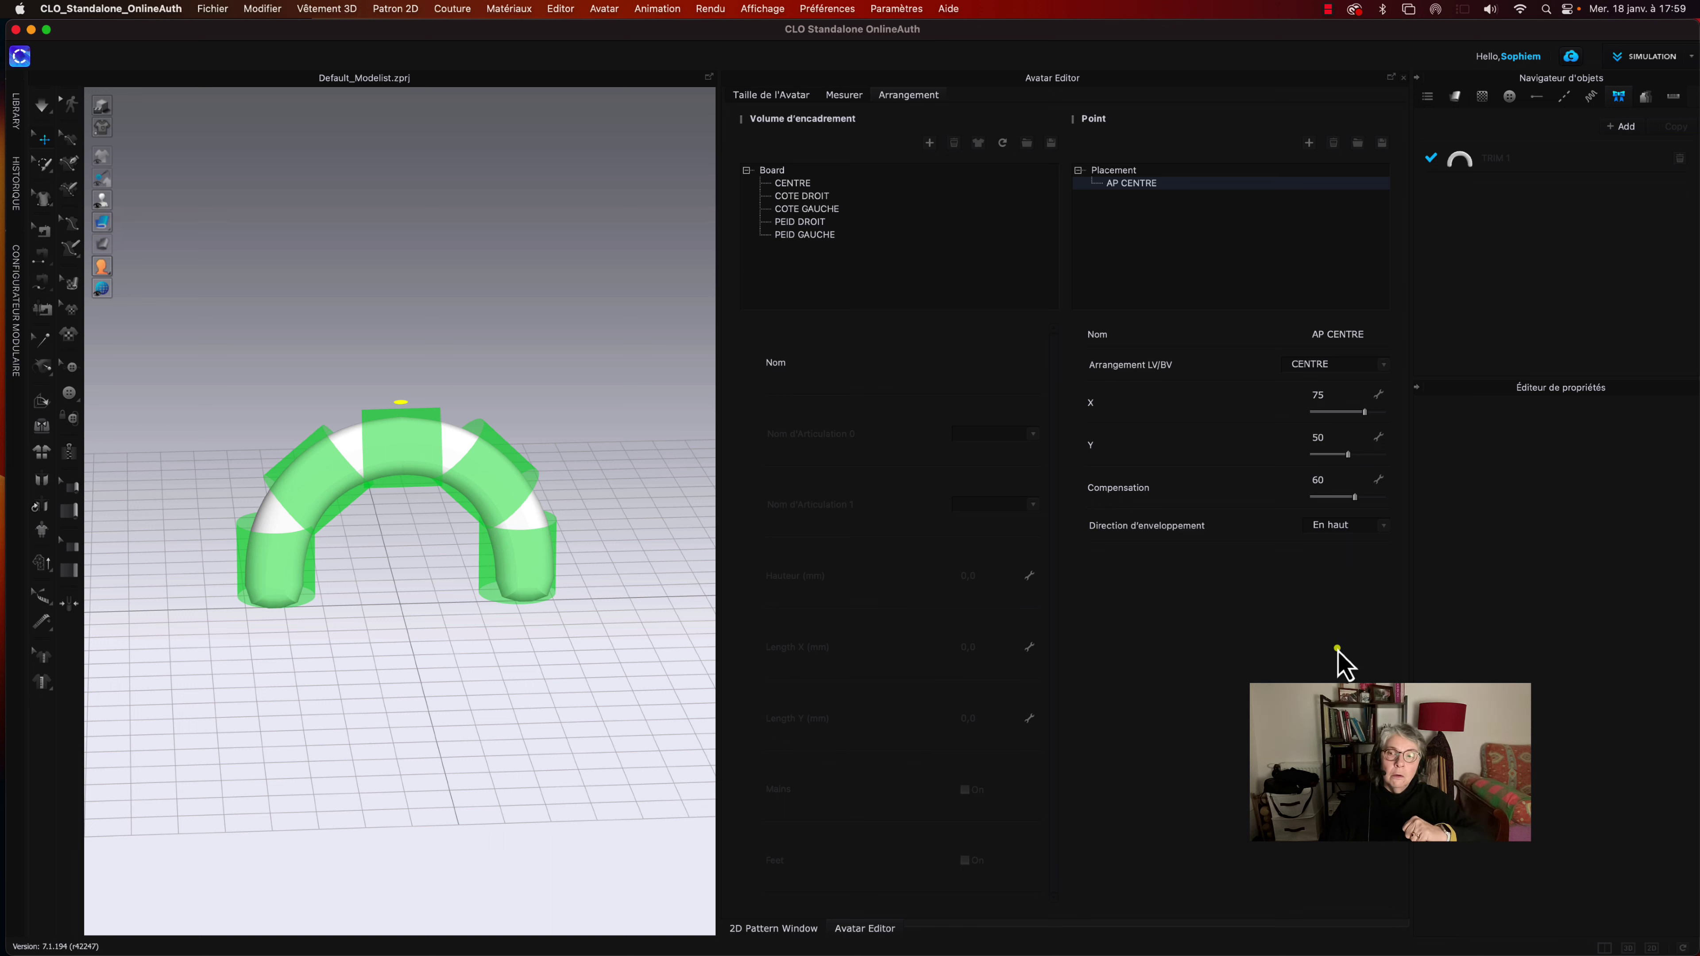
left_click(1365, 522)
left_click(1318, 515)
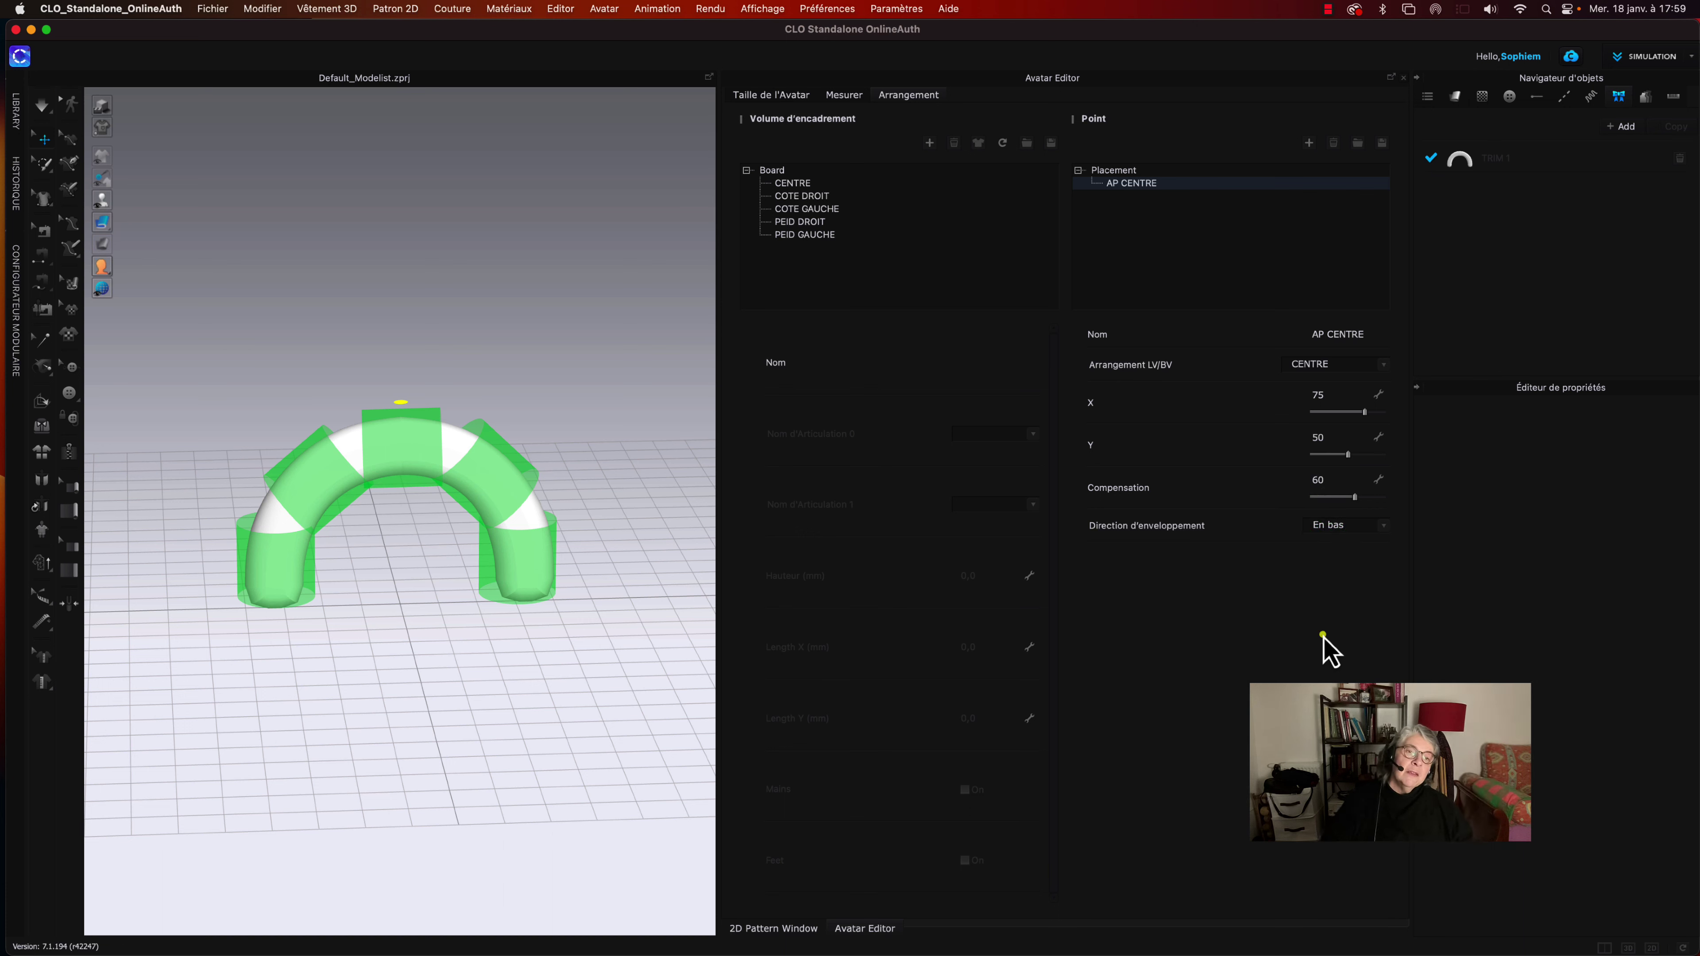
right_click_drag(424, 376, 514, 379)
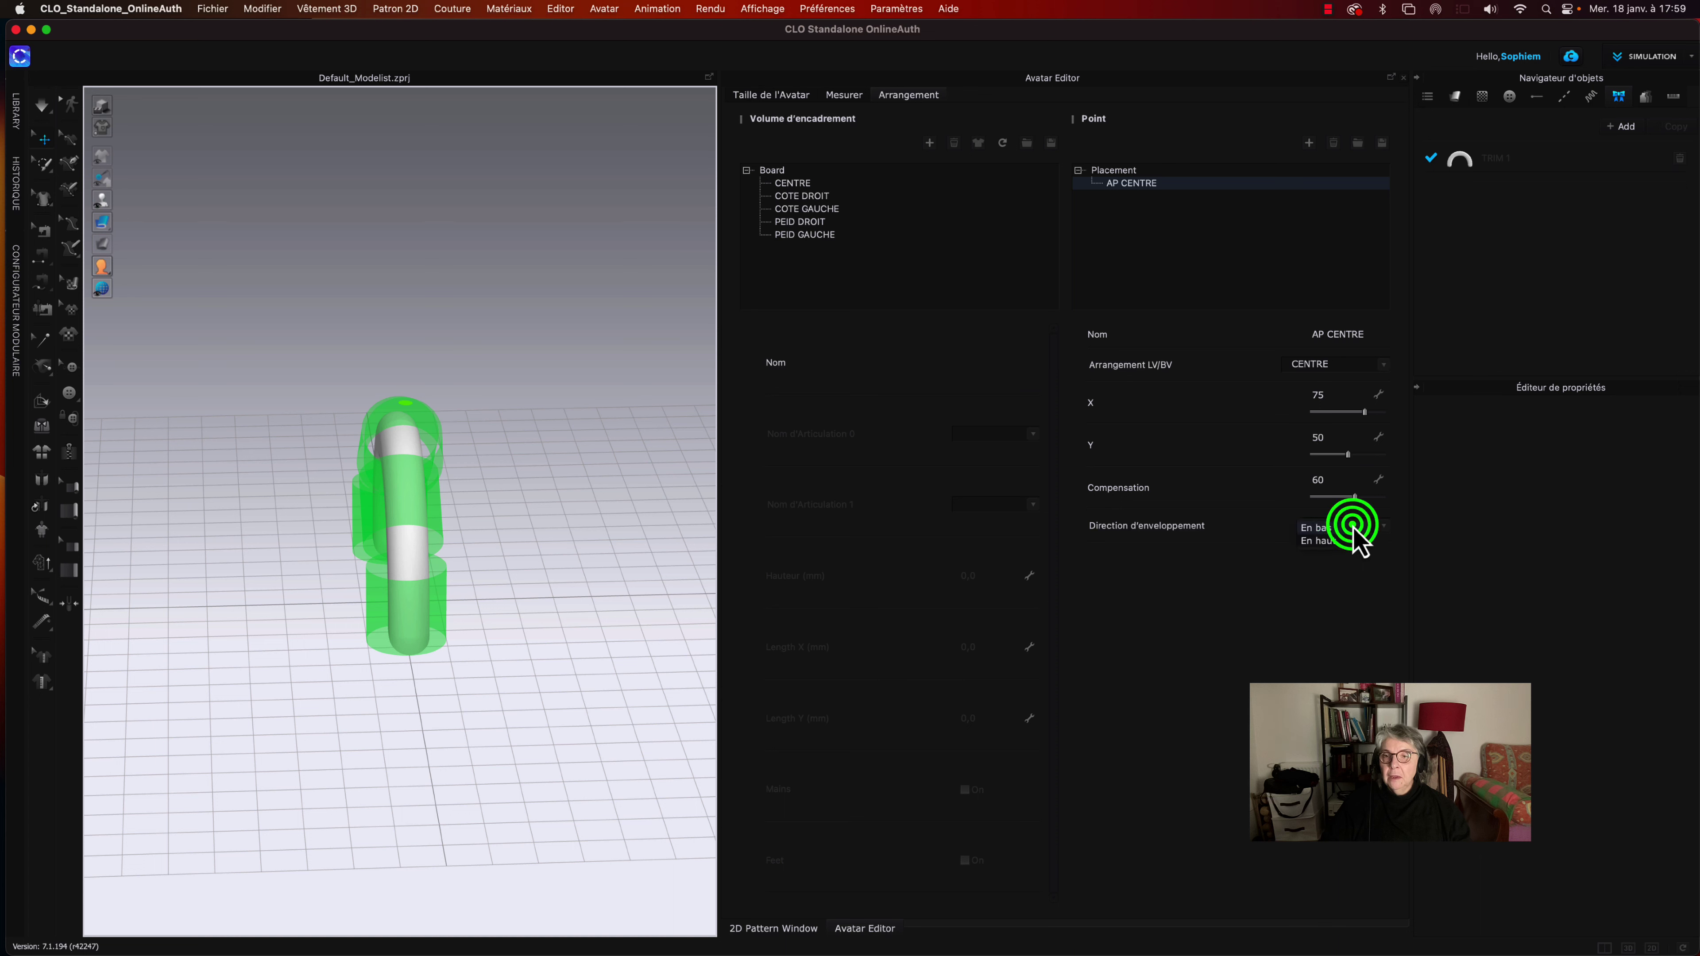
left_click(1339, 541)
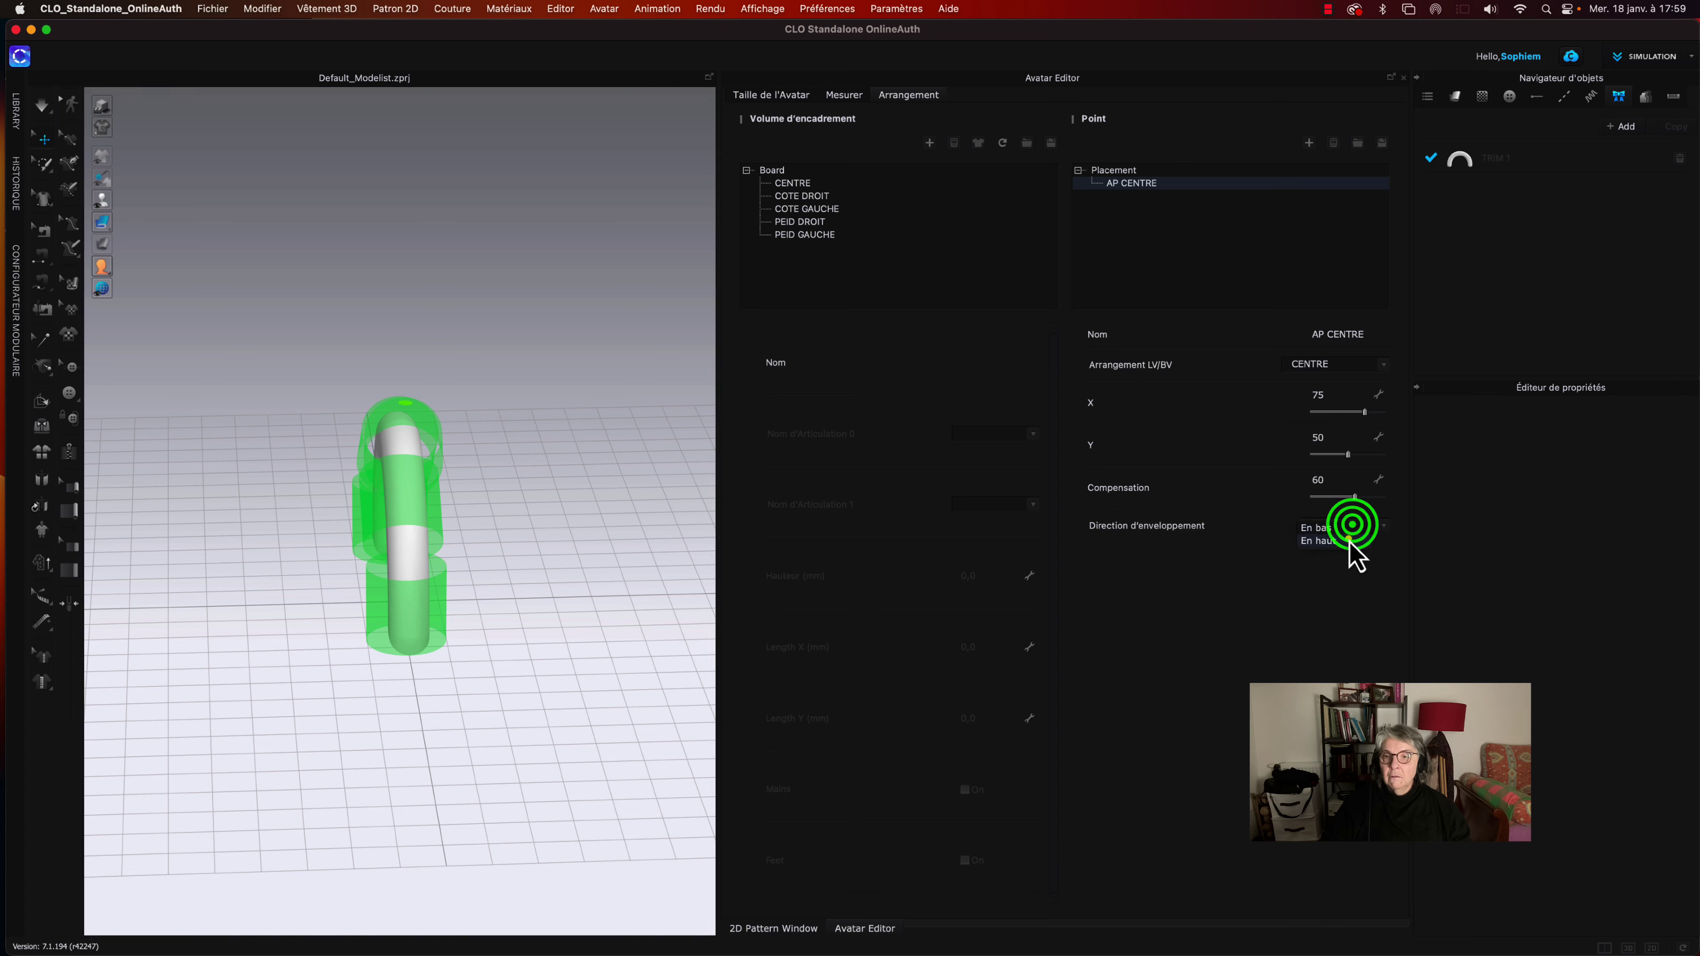
left_click(469, 429)
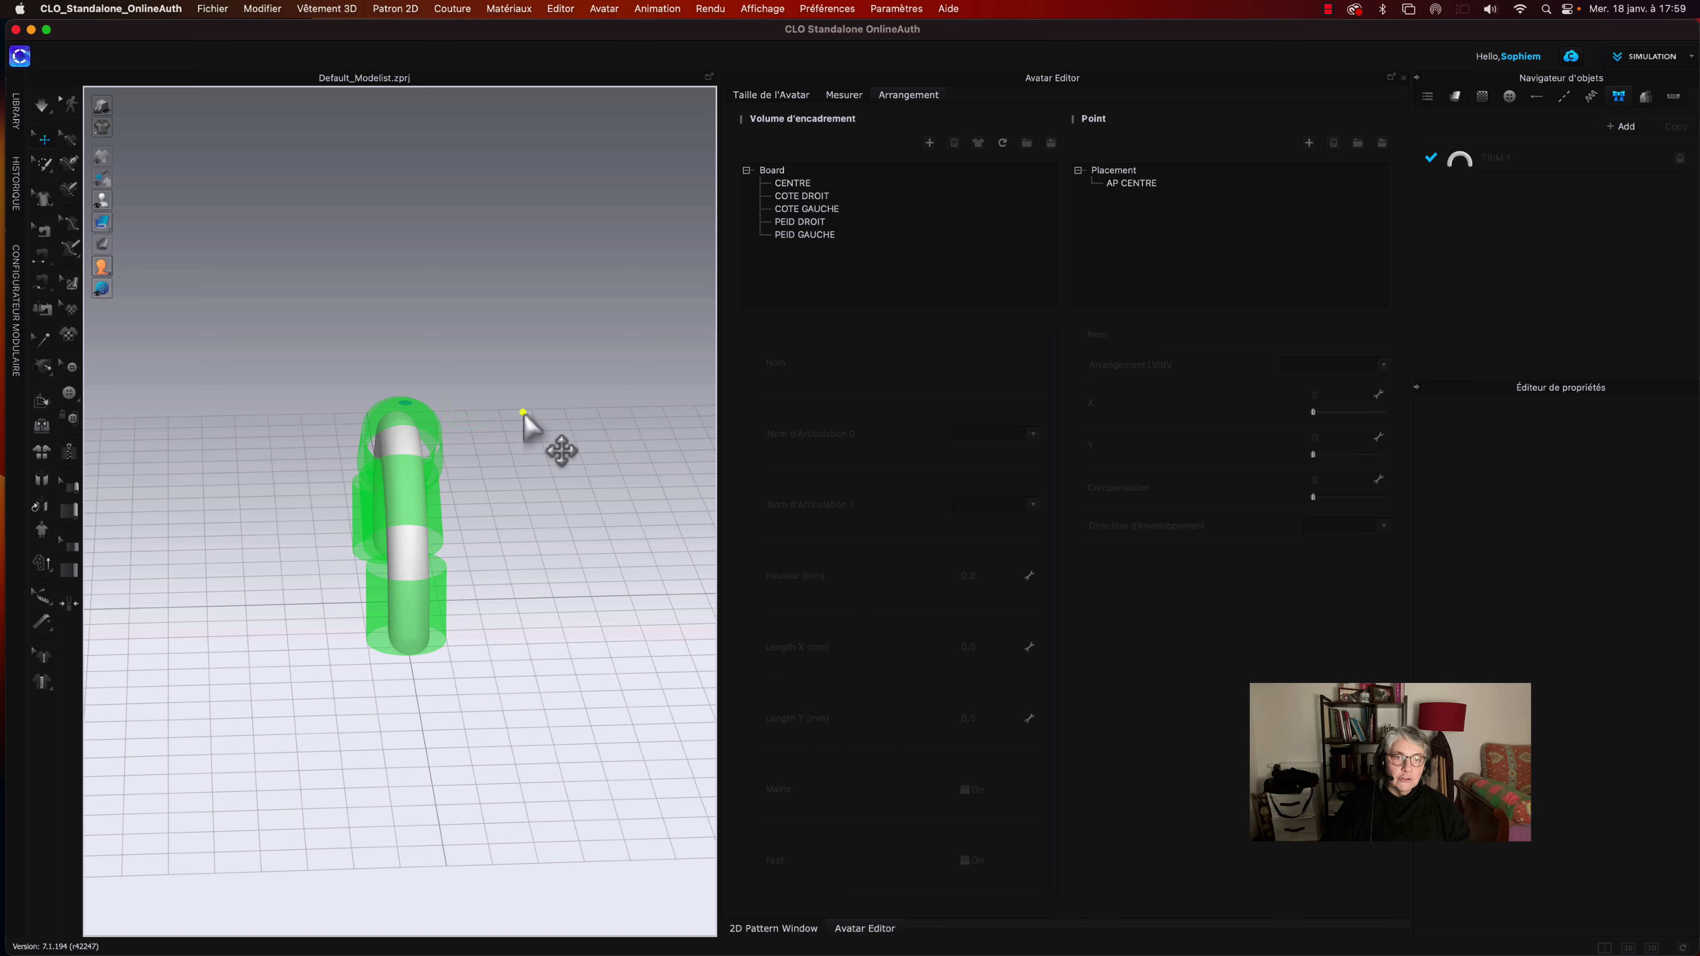
Set AP CENTRE's wrap direction to En bas and apply the arrangement.
left_click(1133, 184)
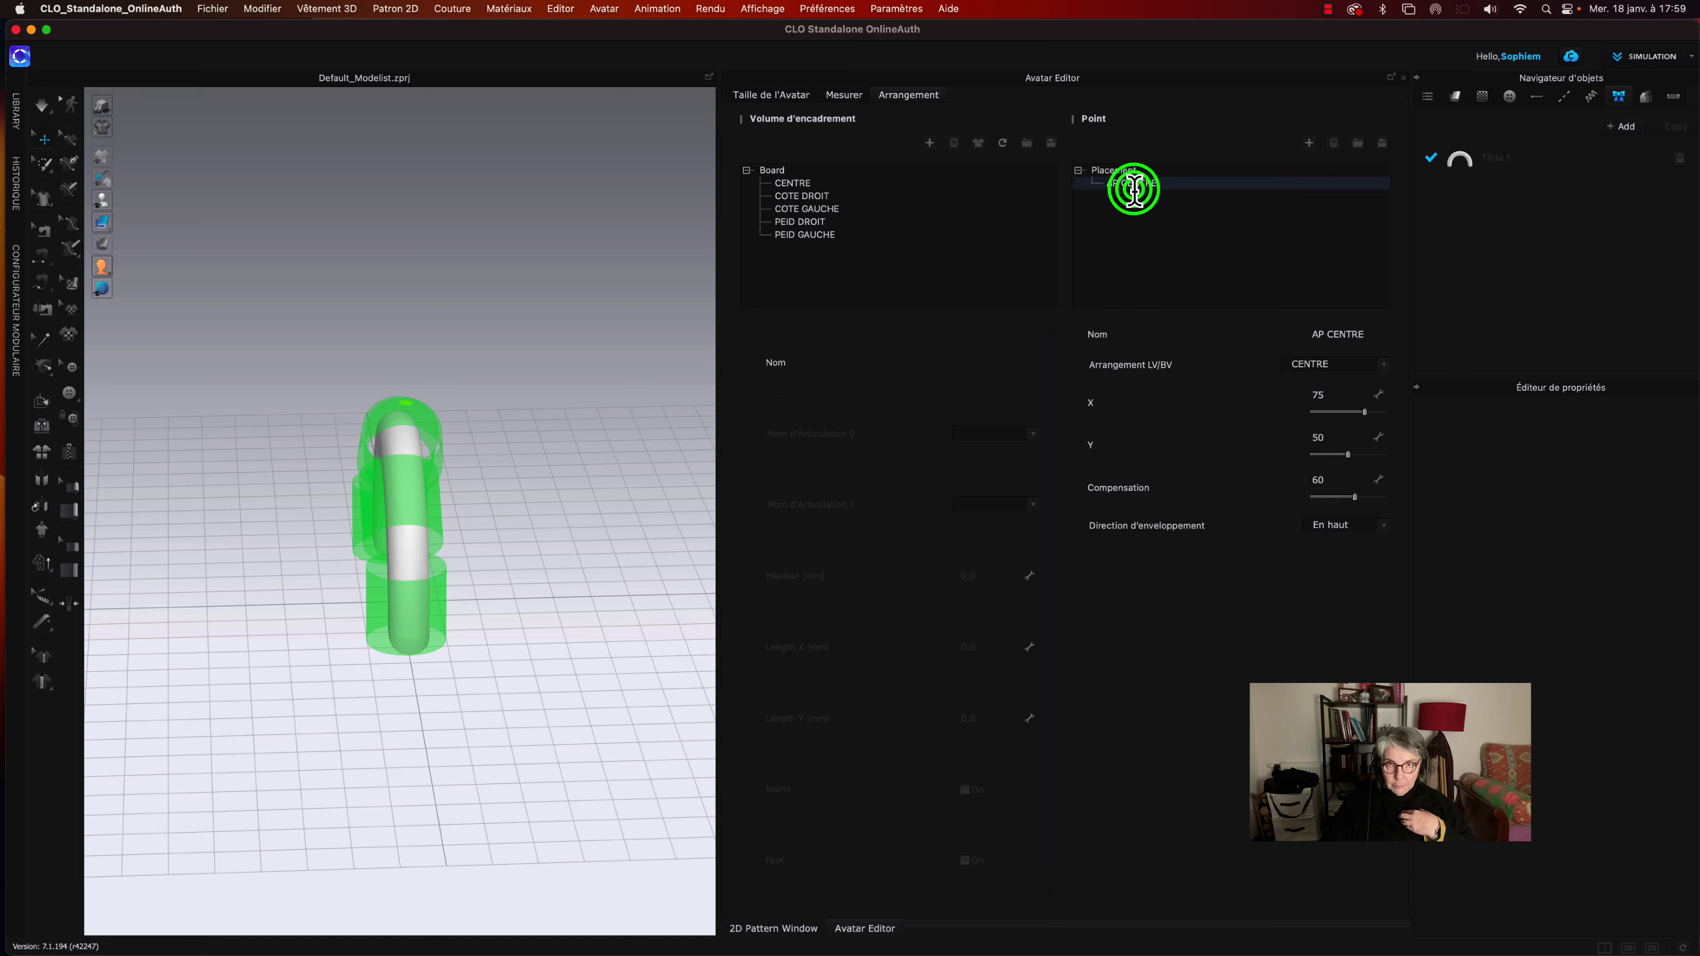
left_click(1356, 519)
left_click(1339, 519)
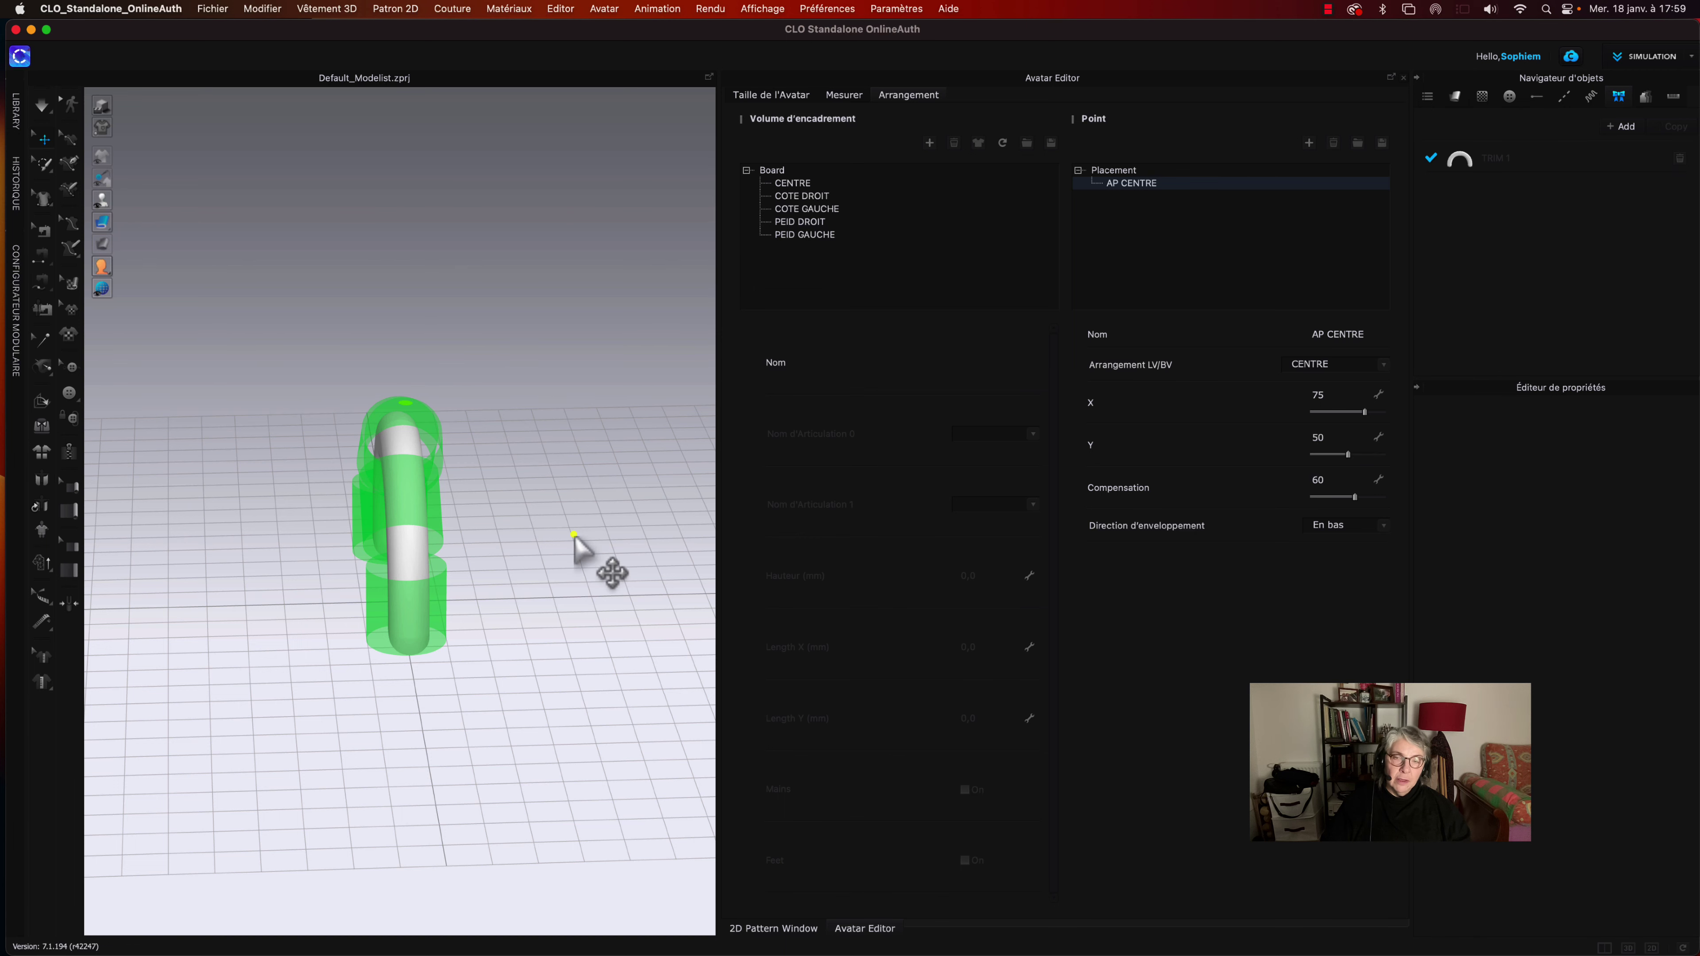
left_click(573, 517)
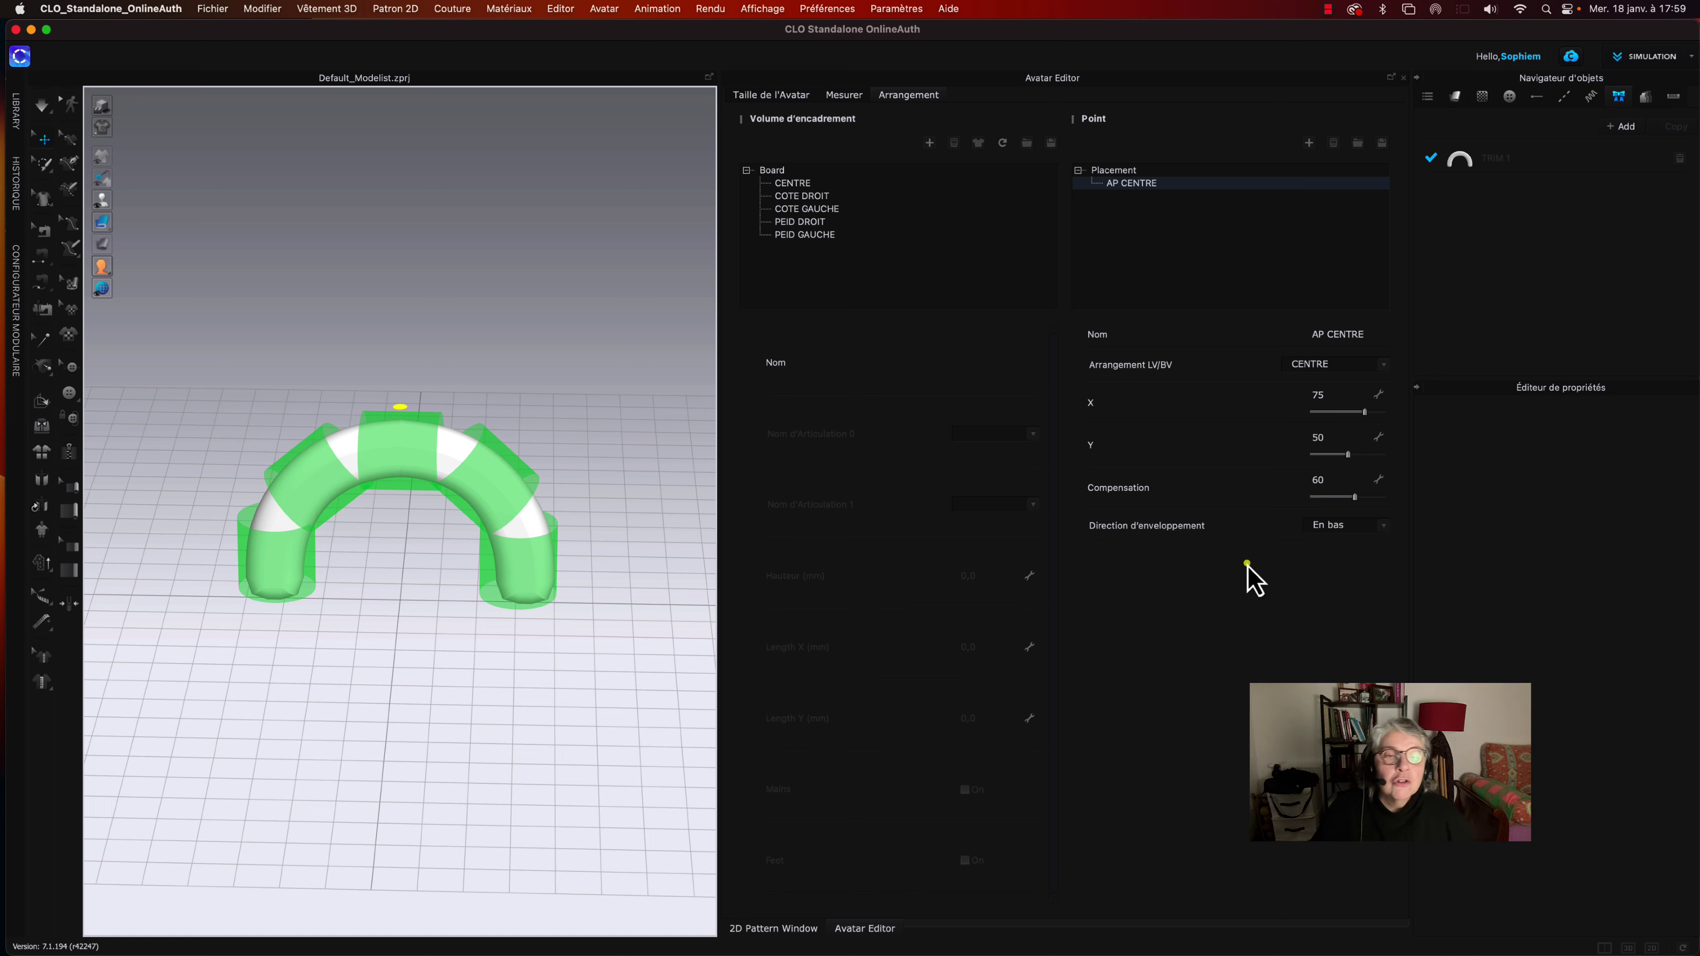
mouse_move(459, 380)
right_mouse_down()
mouse_move(516, 395)
mouse_move(541, 368)
mouse_move(566, 376)
mouse_move(463, 372)
mouse_move(461, 352)
right_mouse_up()
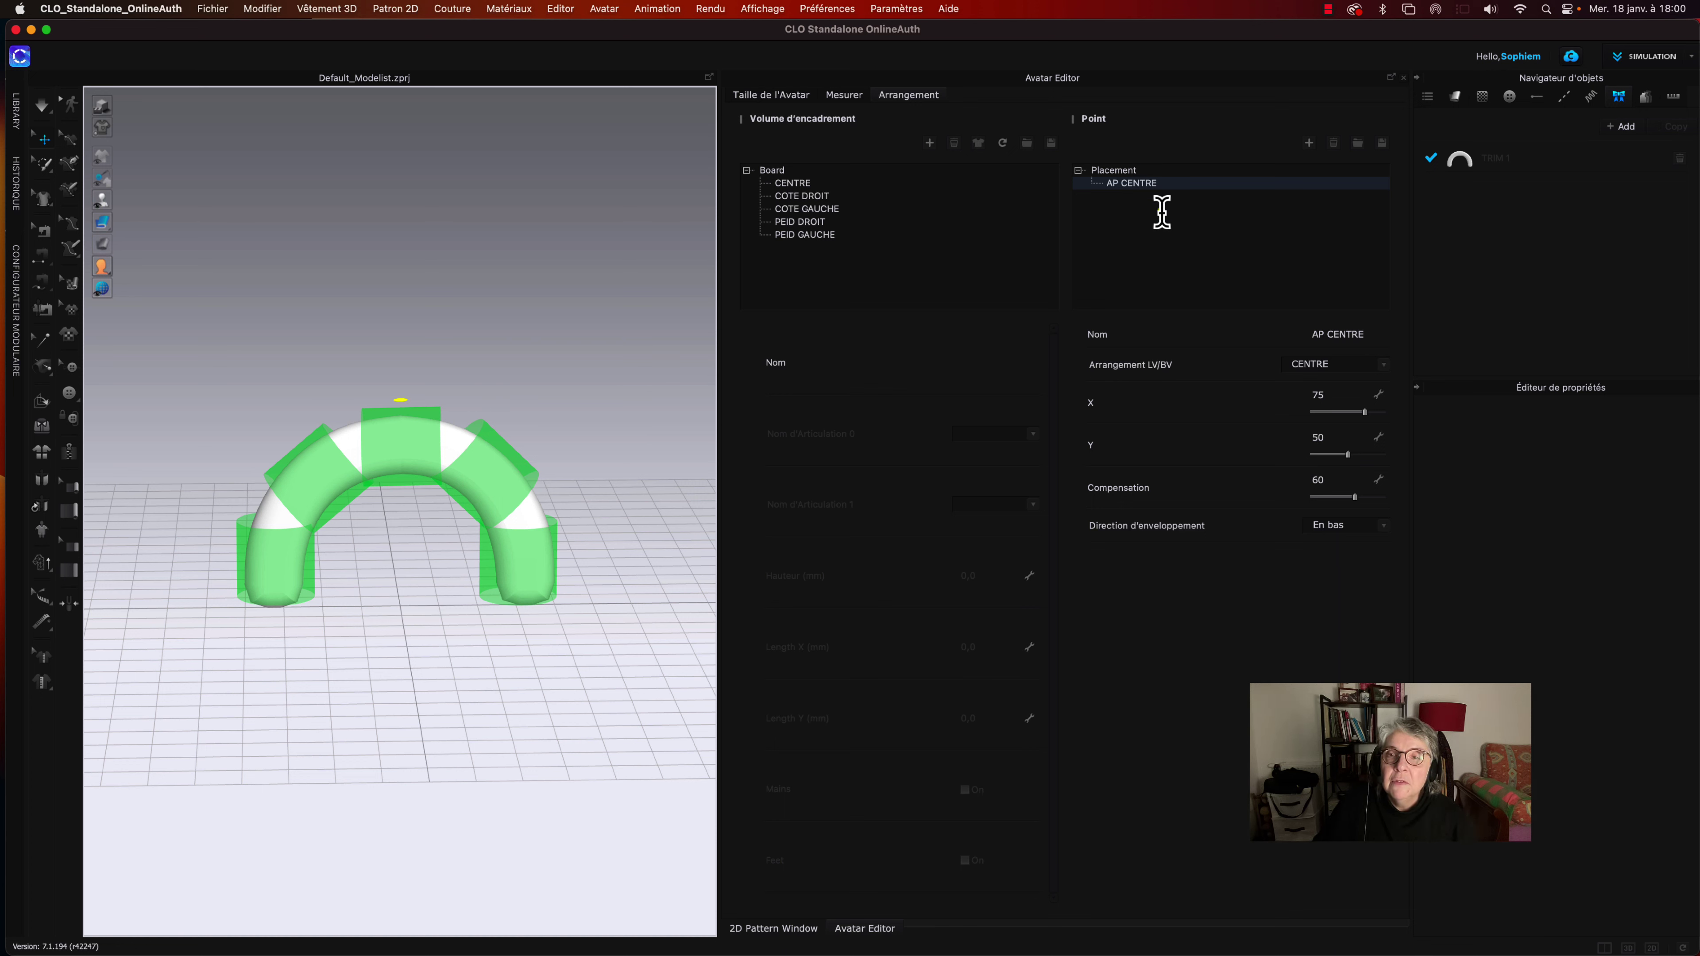
Add a new arrangement point and name it AP CENTRE DVT.
left_click(1307, 143)
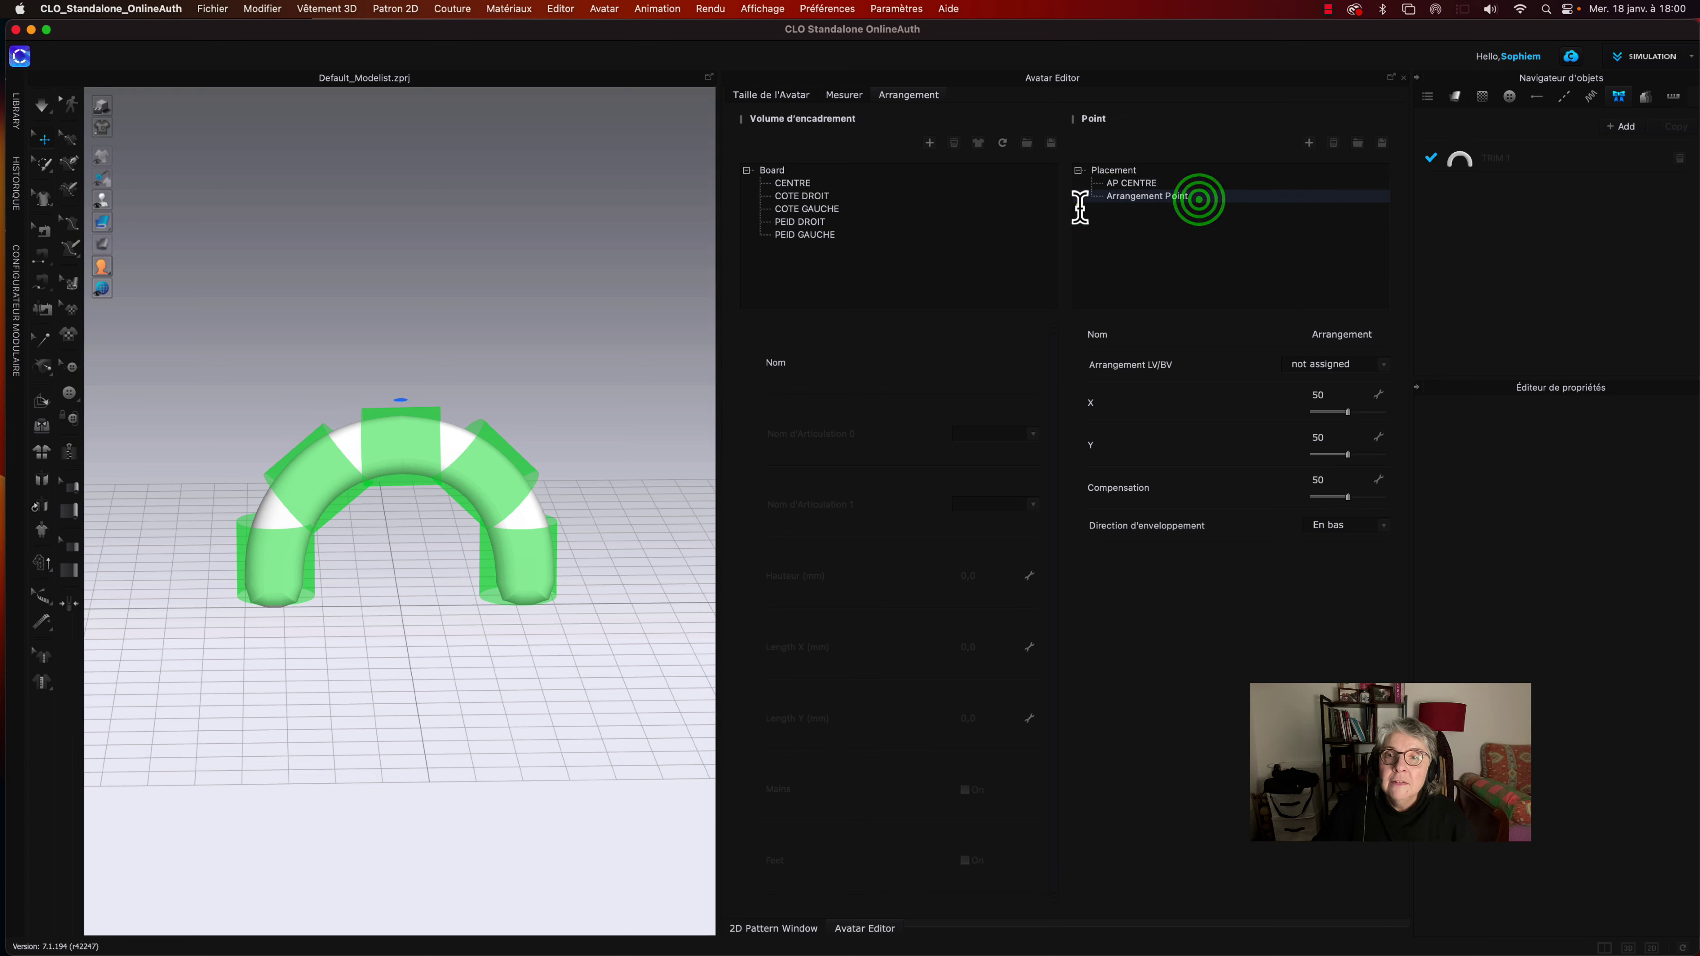
left_click(1191, 195)
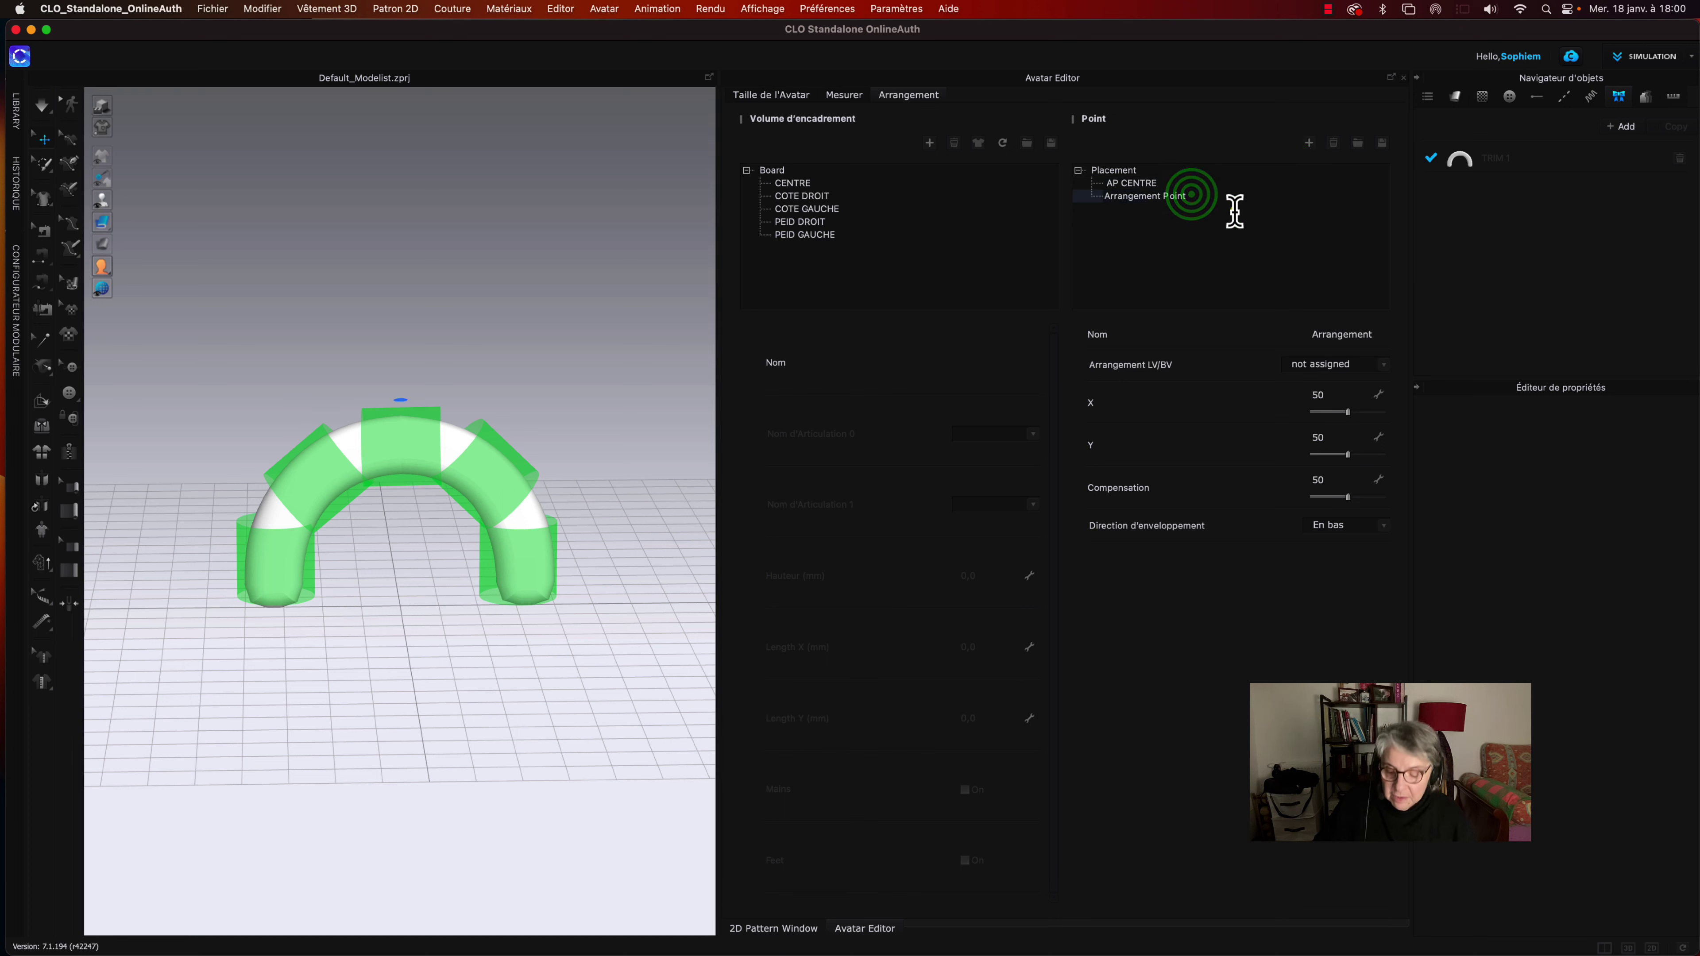
key("BackSpace")
type("AP CENTRE")
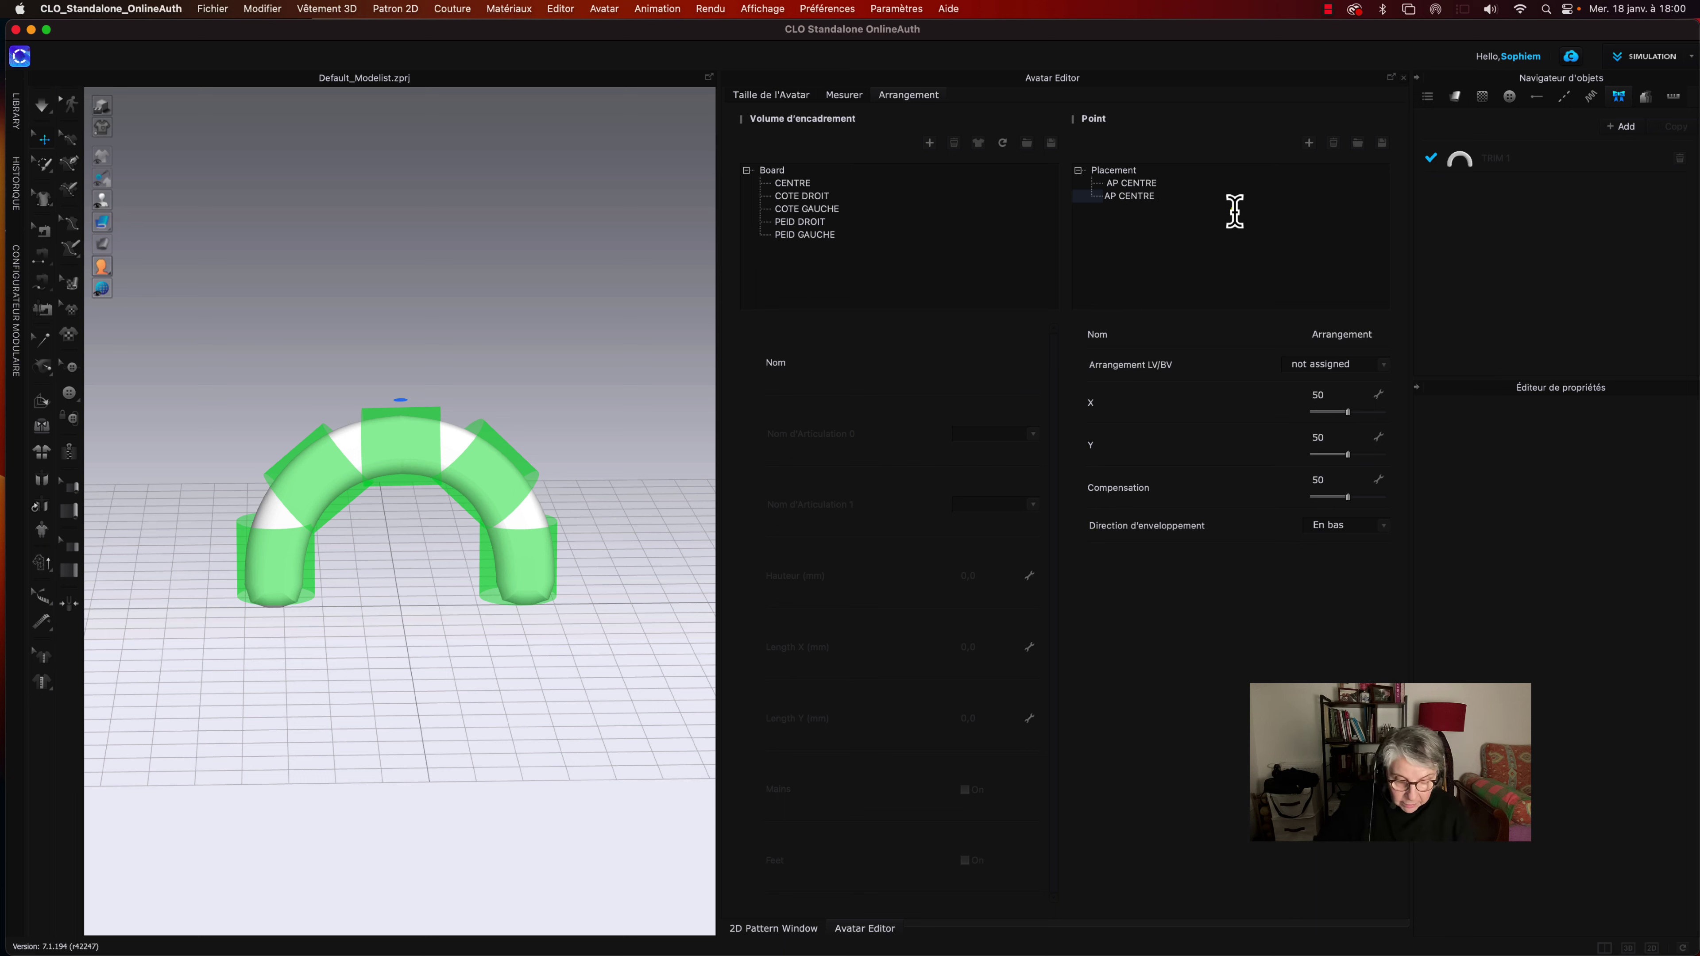
right_click_drag(565, 299, 546, 420)
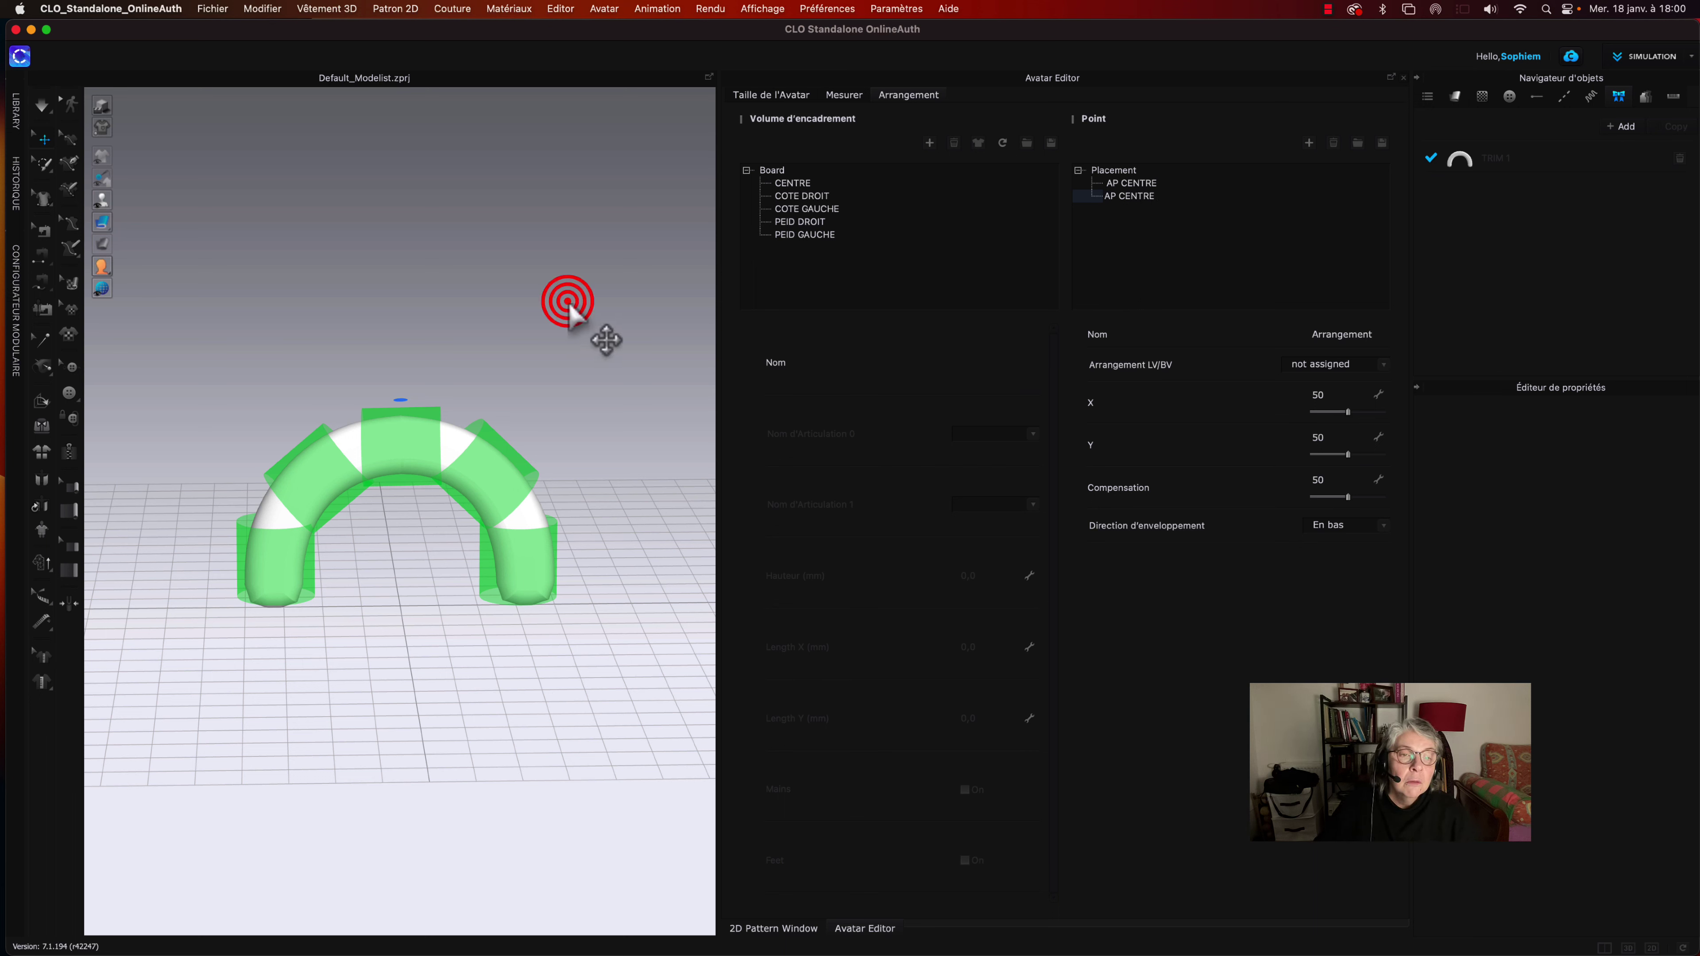
double_click(1188, 191)
type("DVT")
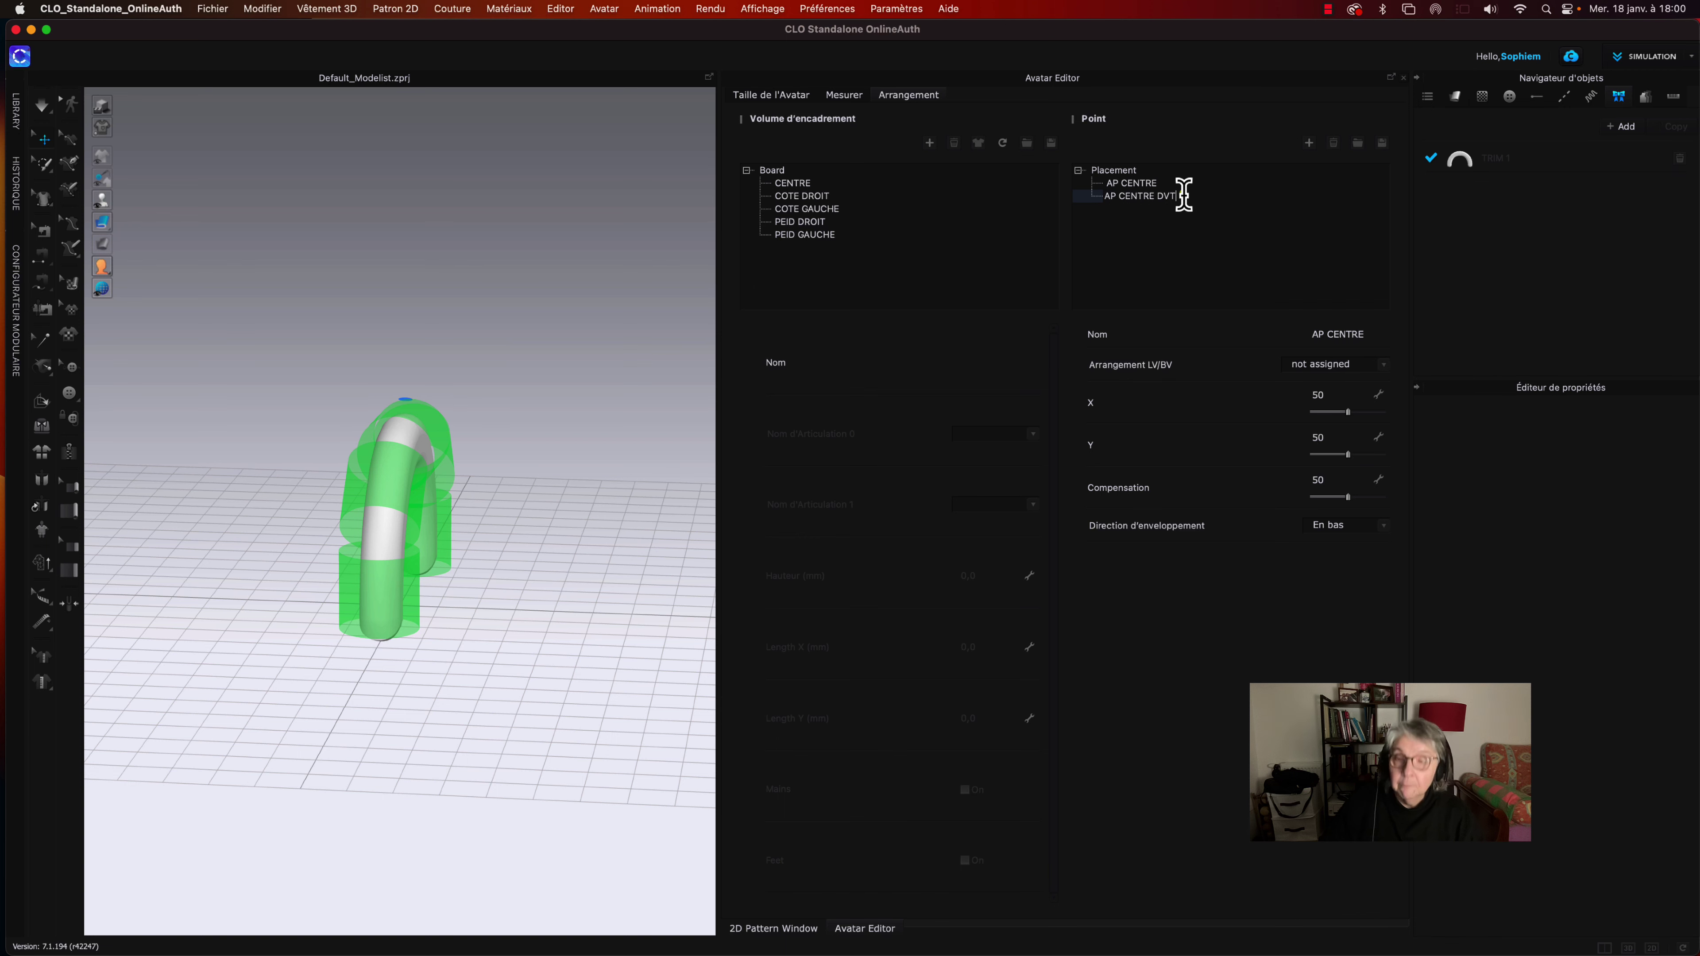
key("Return")
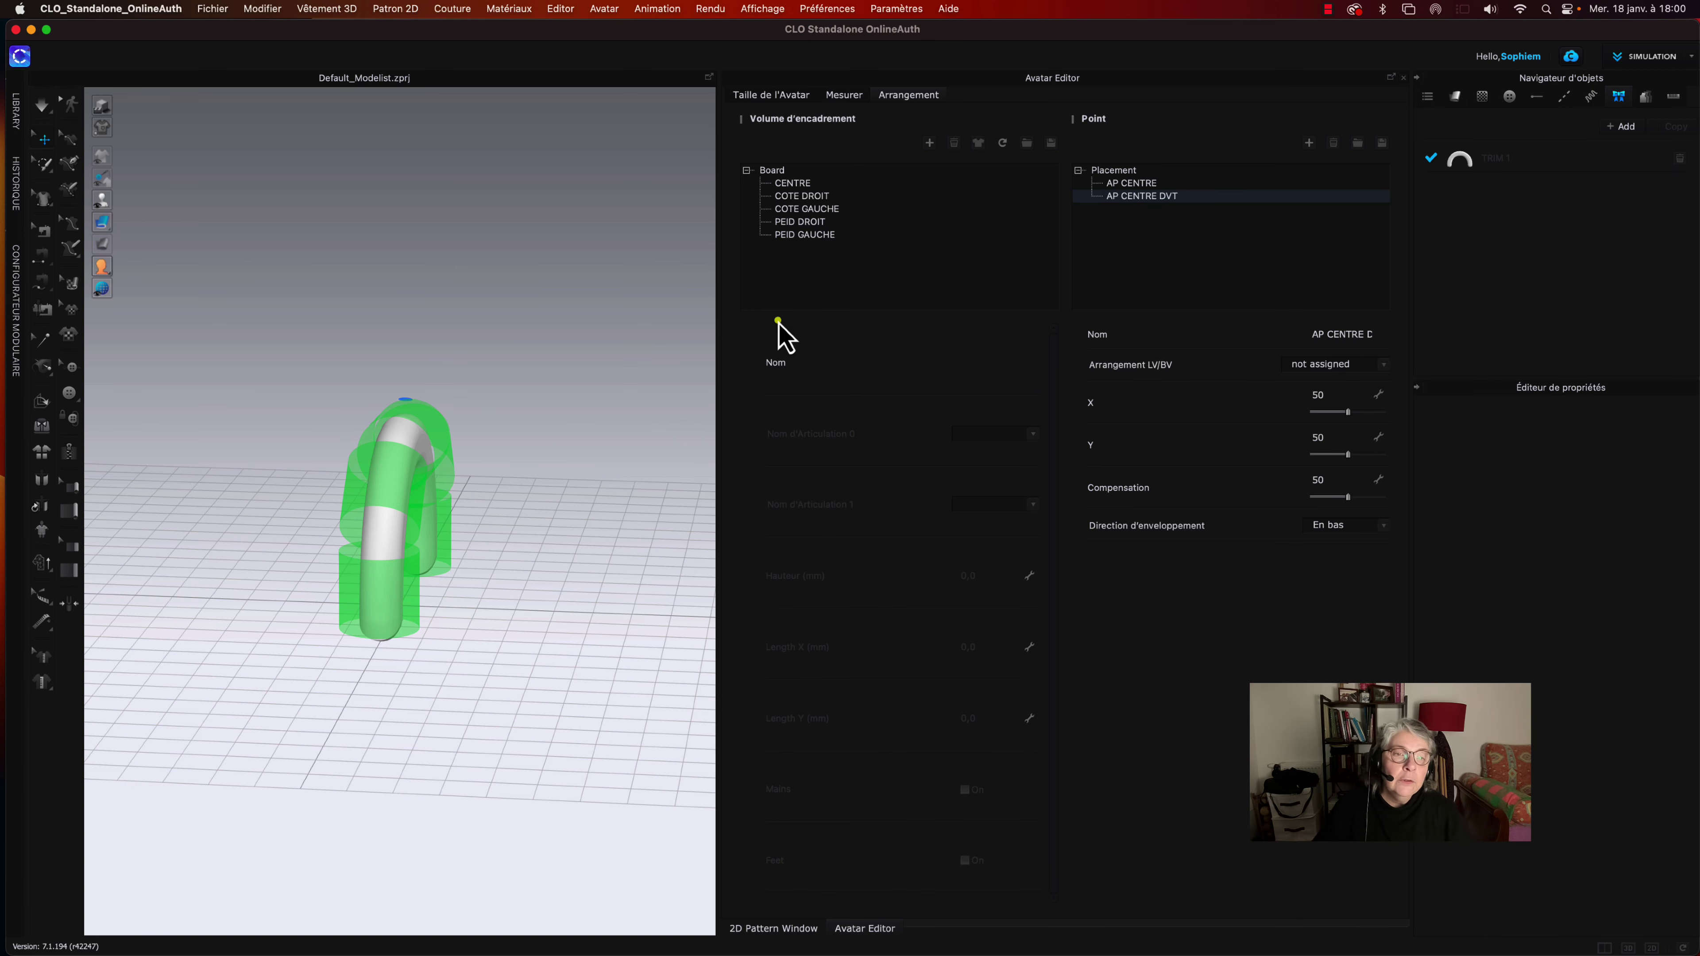
right_click_drag(568, 426, 503, 412)
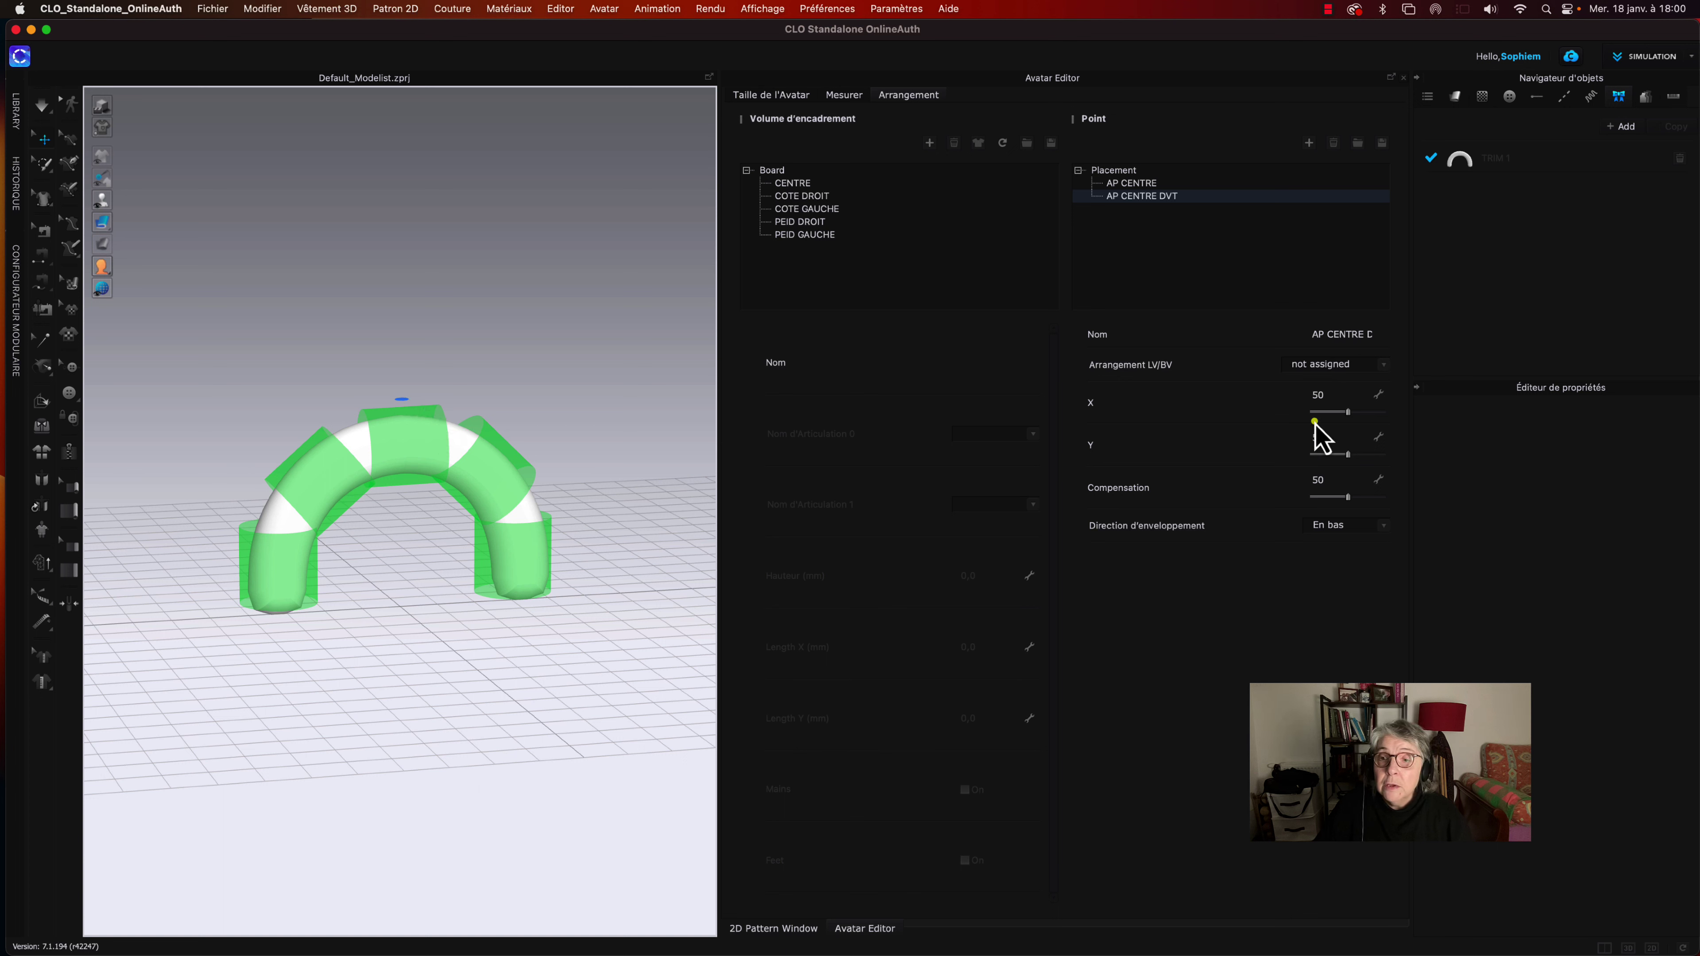
Lower AP CENTRE DVT's X position to 33.
left_click_drag(1347, 413, 1343, 413)
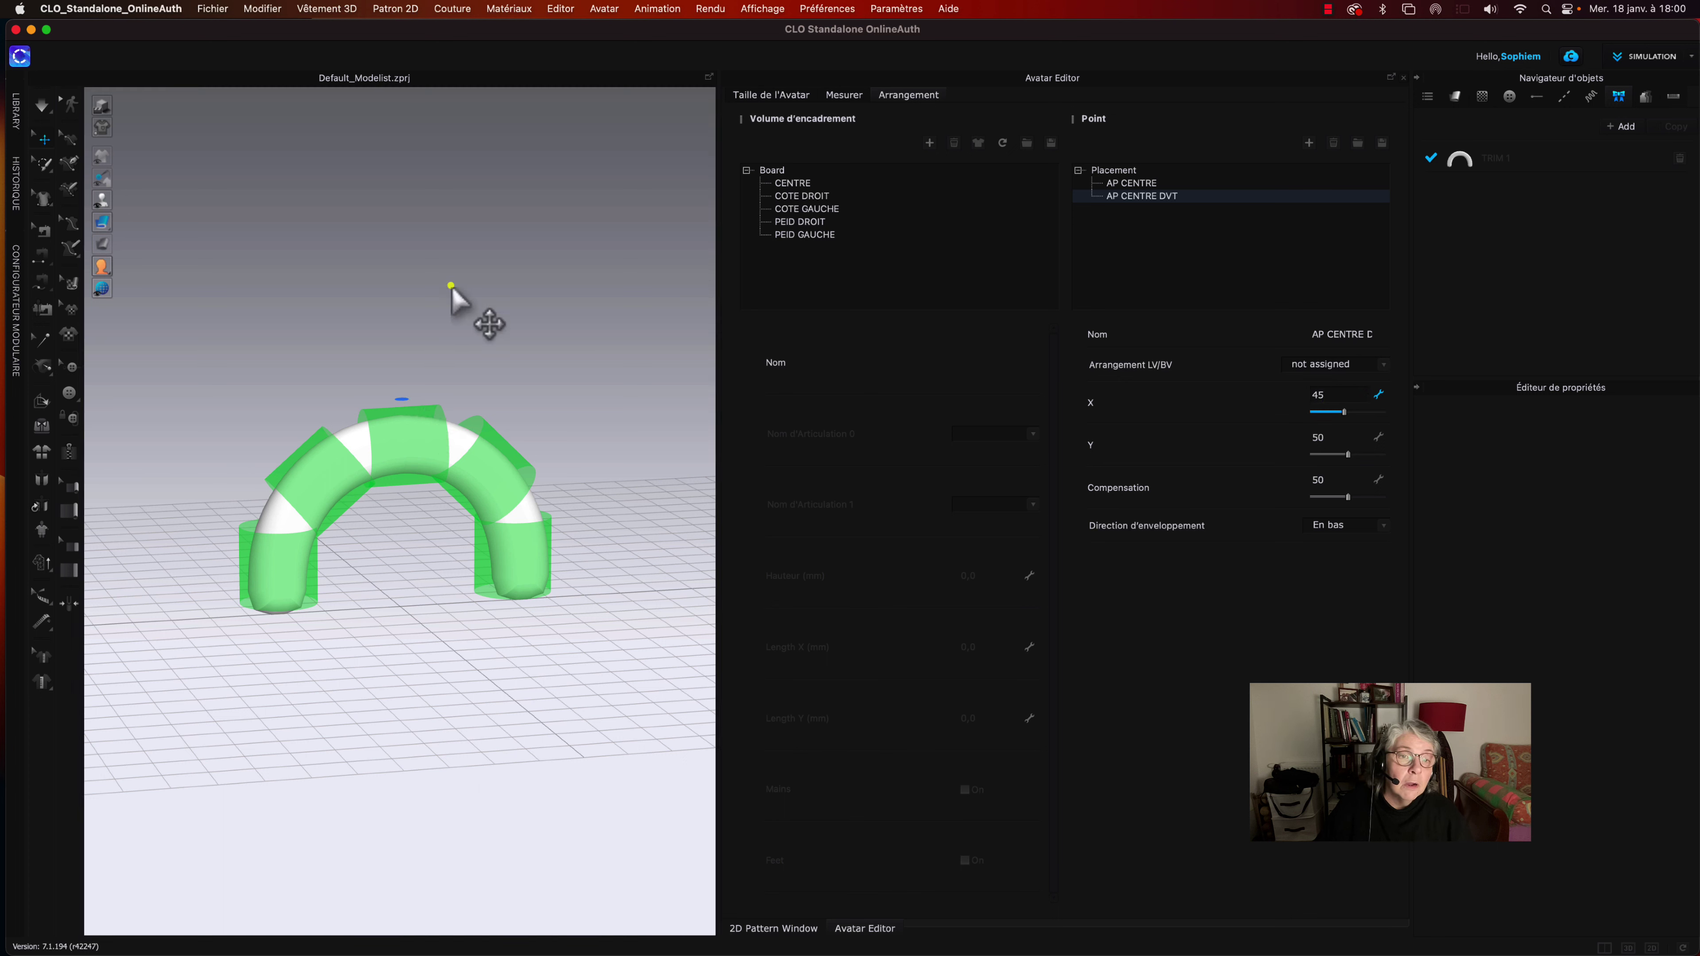
right_click_drag(451, 287, 626, 311)
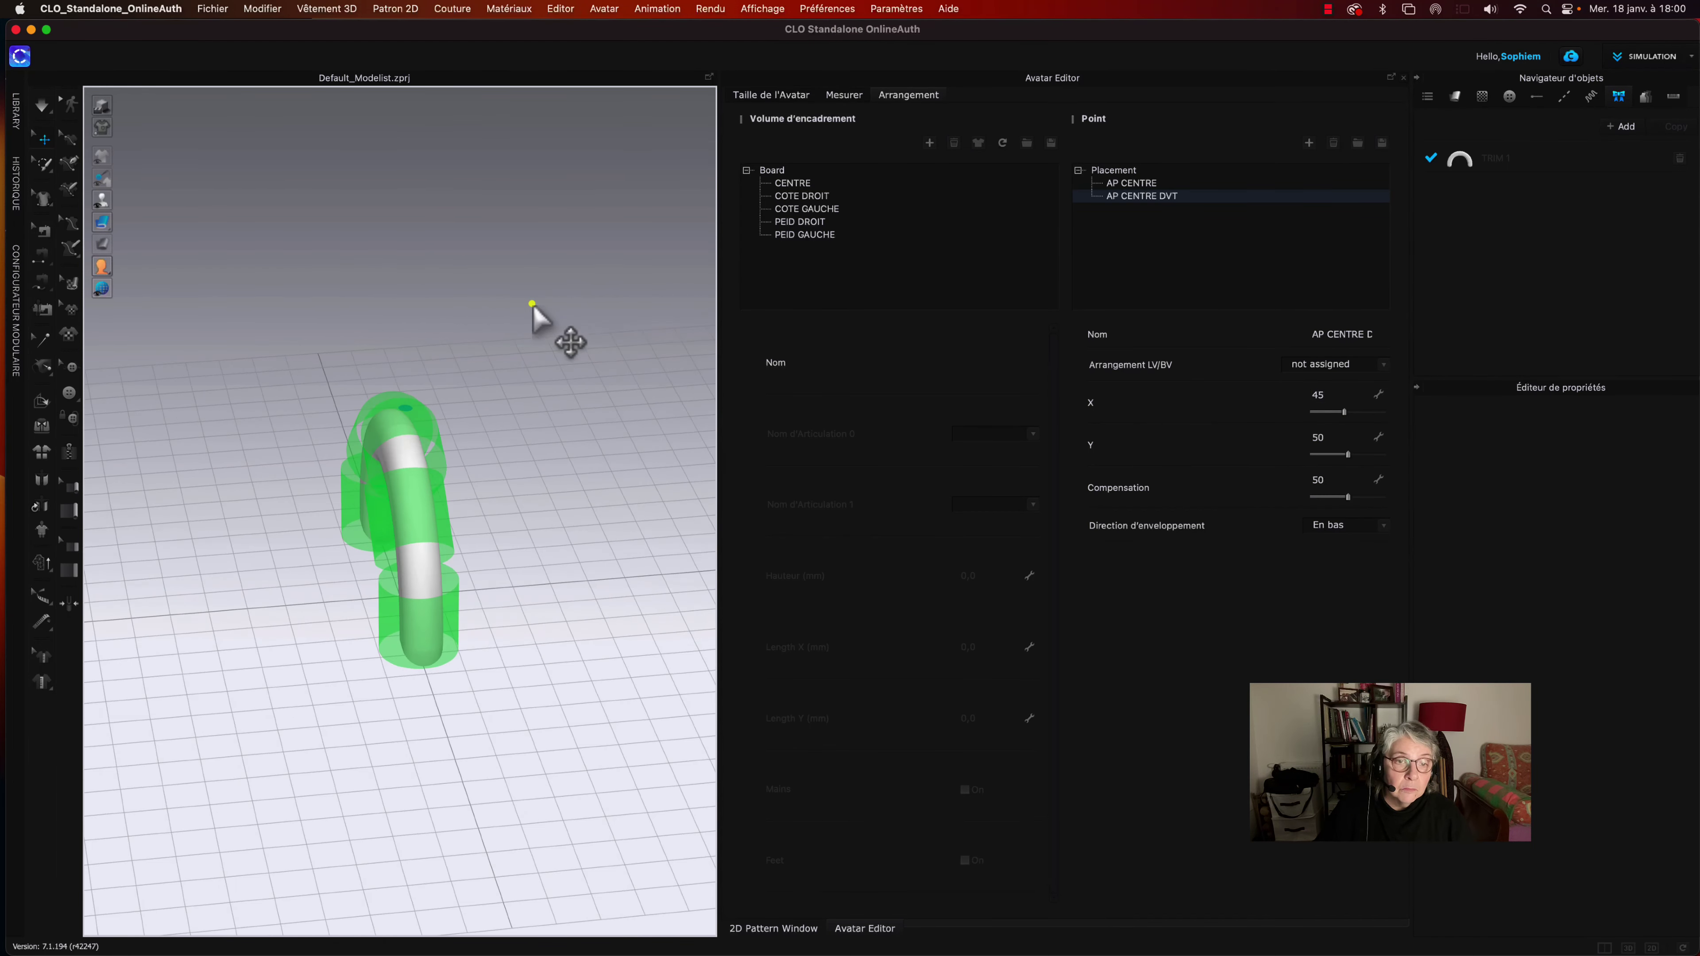
left_click_drag(1347, 413, 1330, 413)
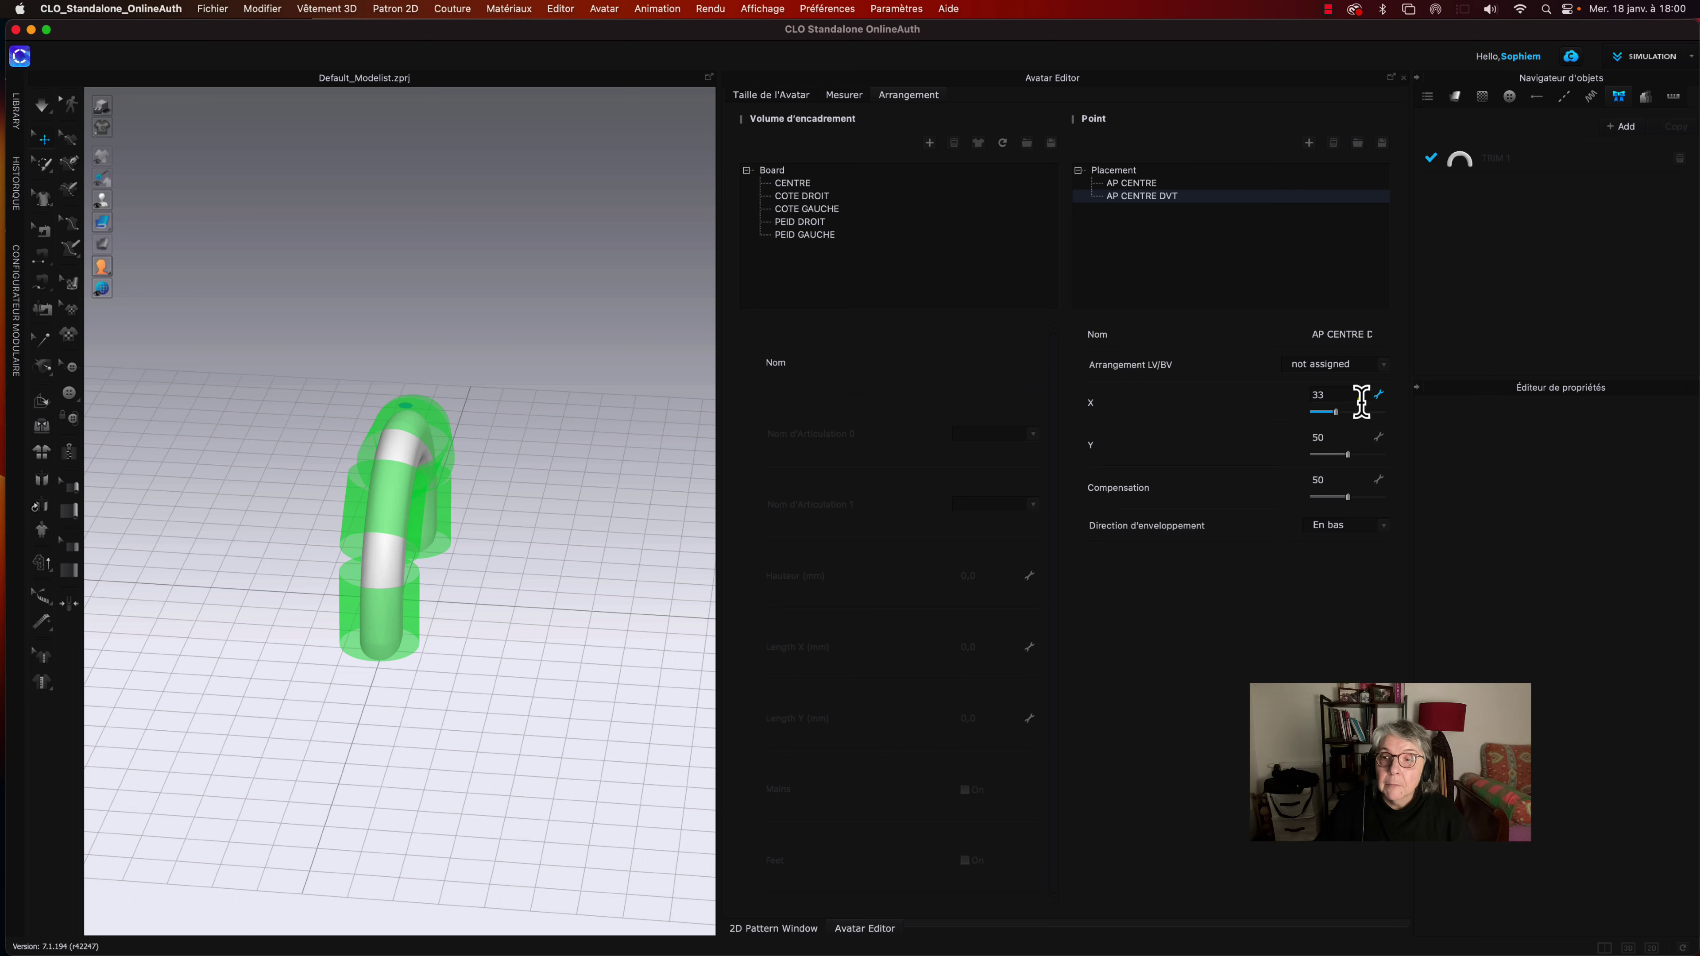
Attach AP CENTRE DVT to the CENTRE board and roughly adjust its X and compensation.
left_click(1381, 366)
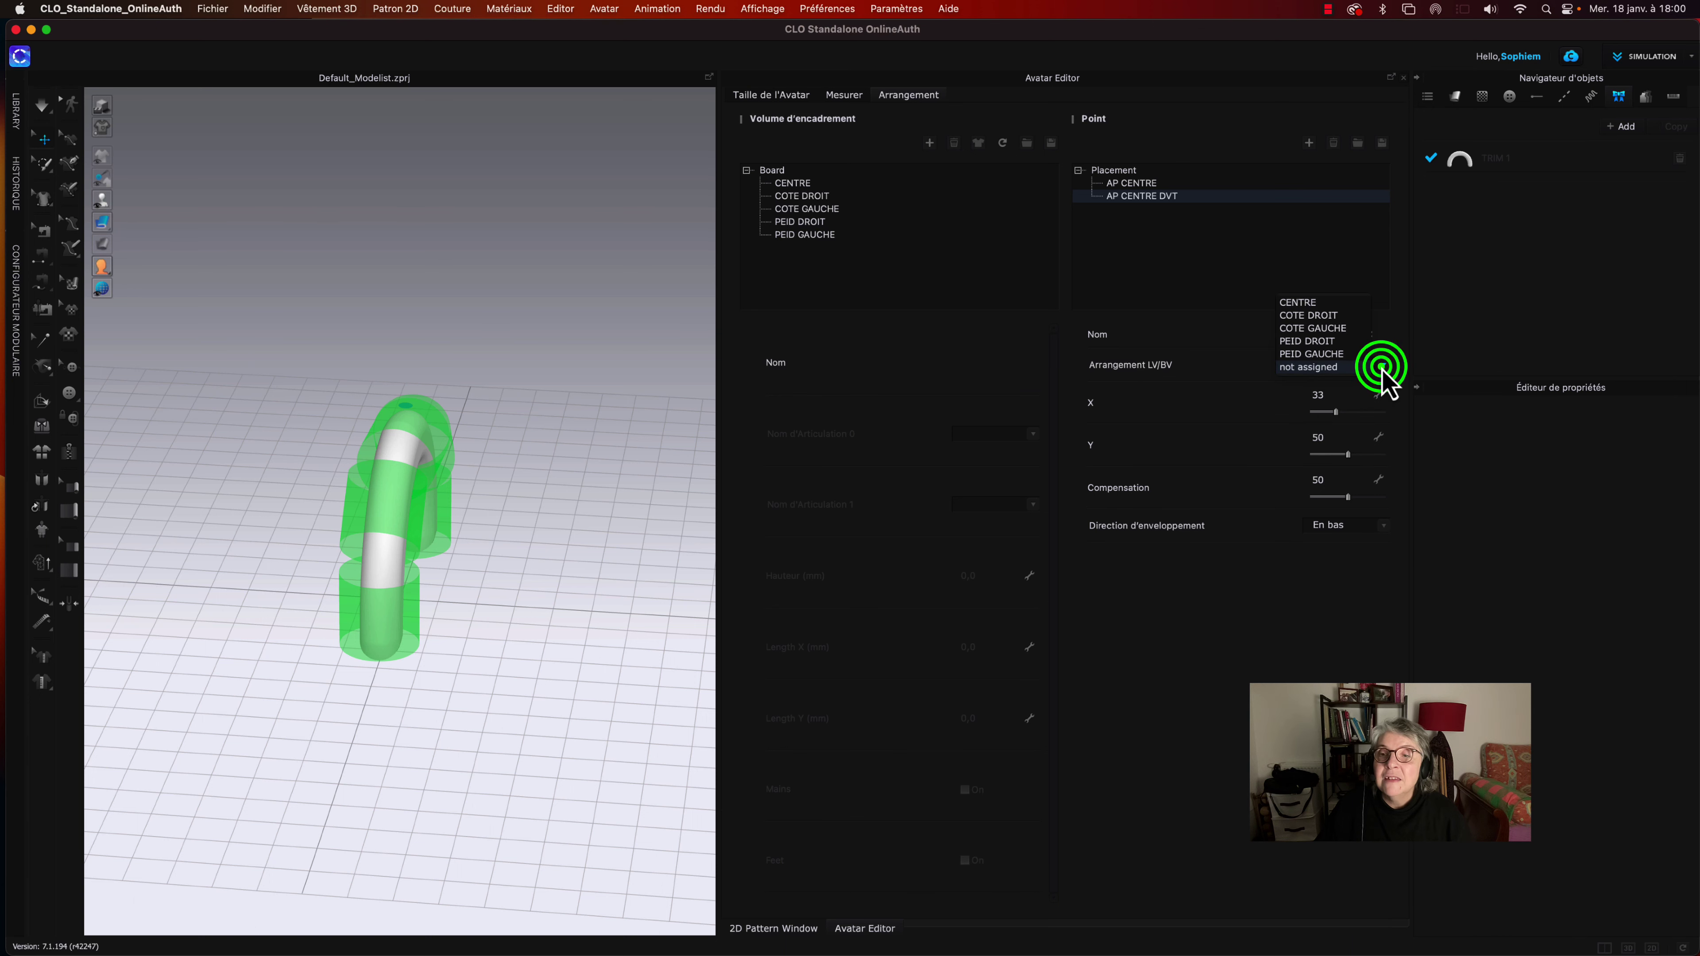
left_click(1316, 303)
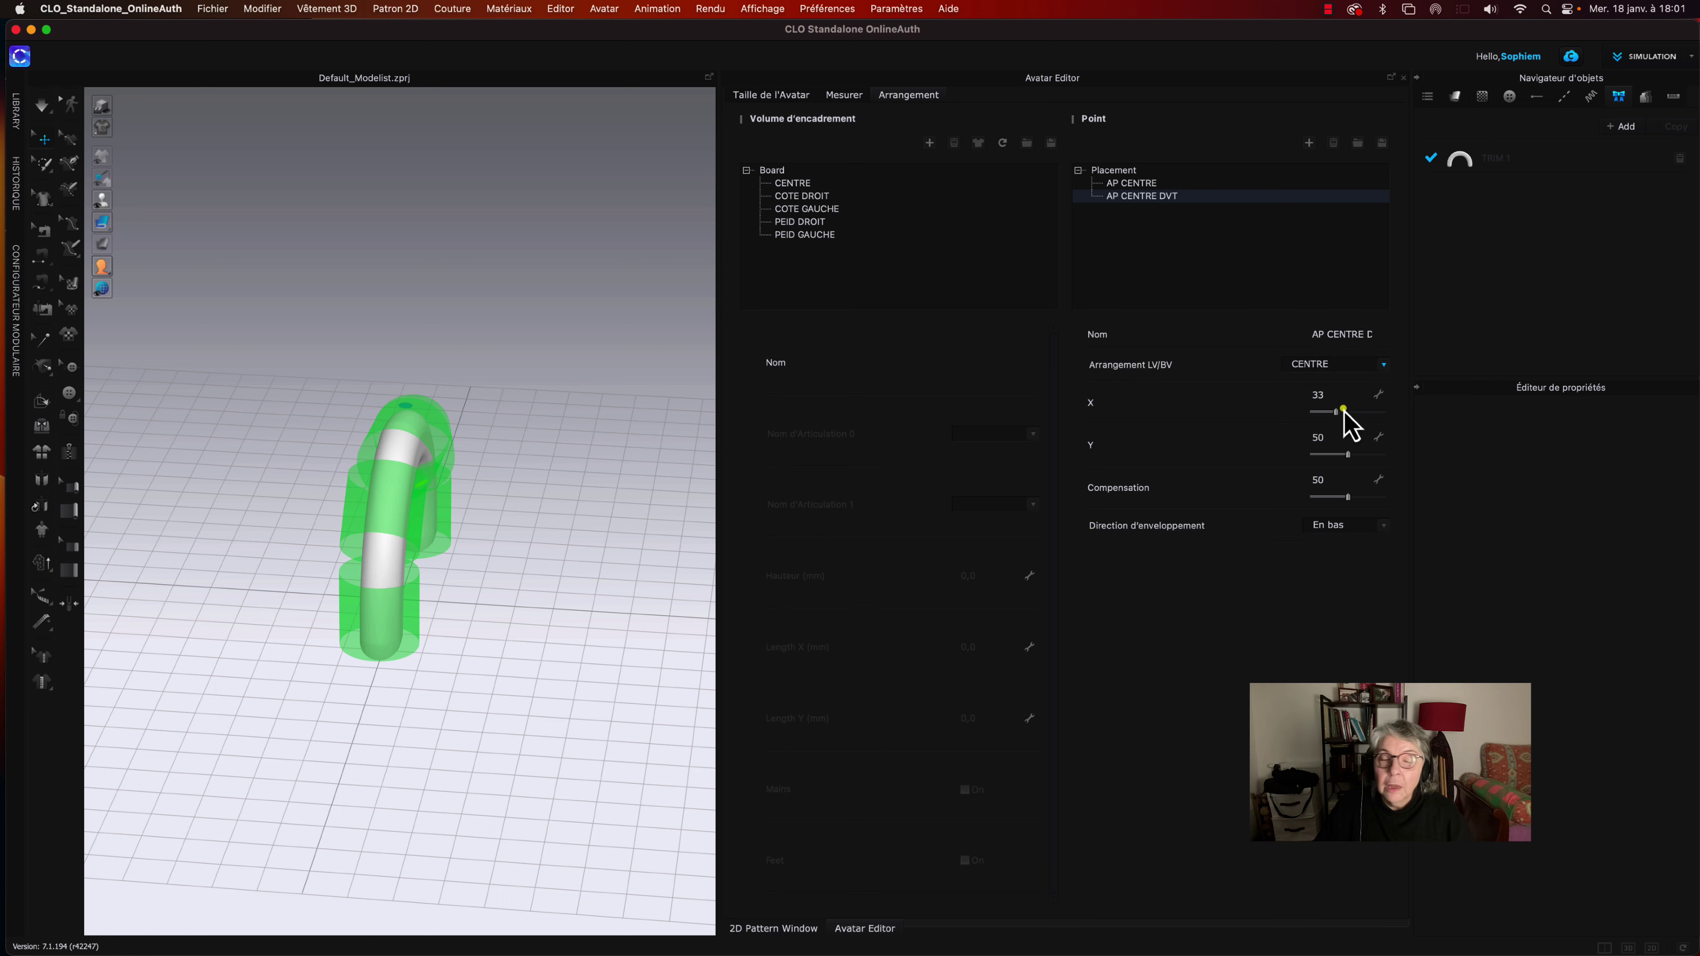
right_click_drag(556, 400, 635, 409)
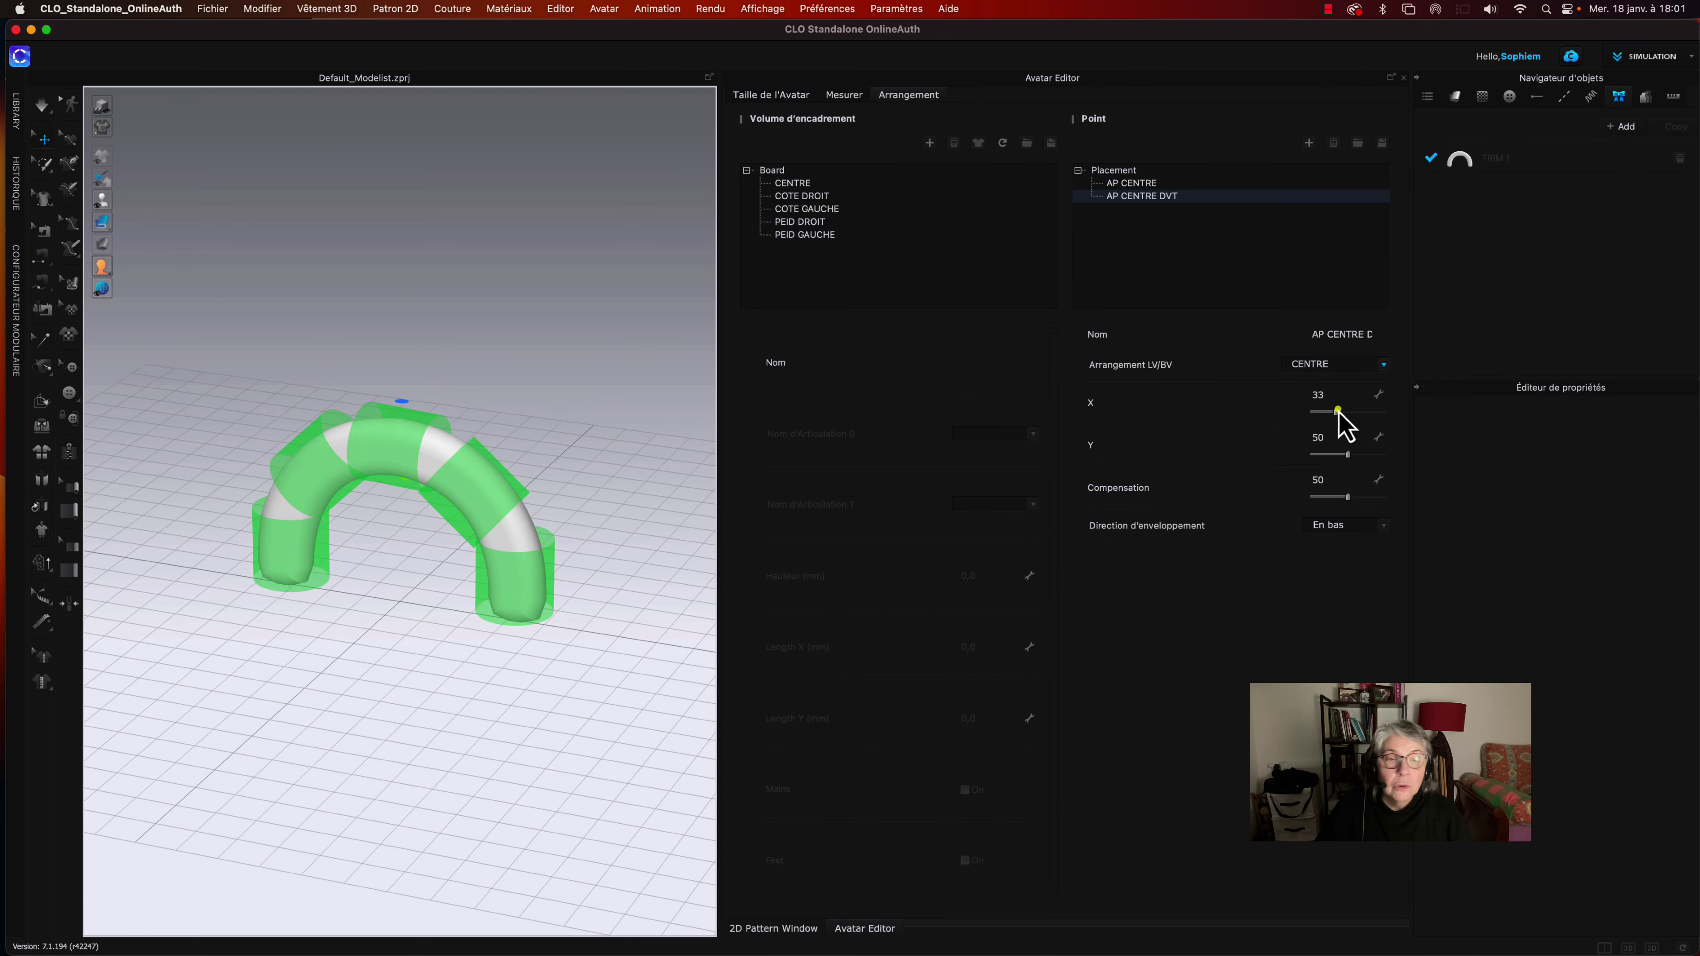
left_click_drag(1337, 410, 1342, 412)
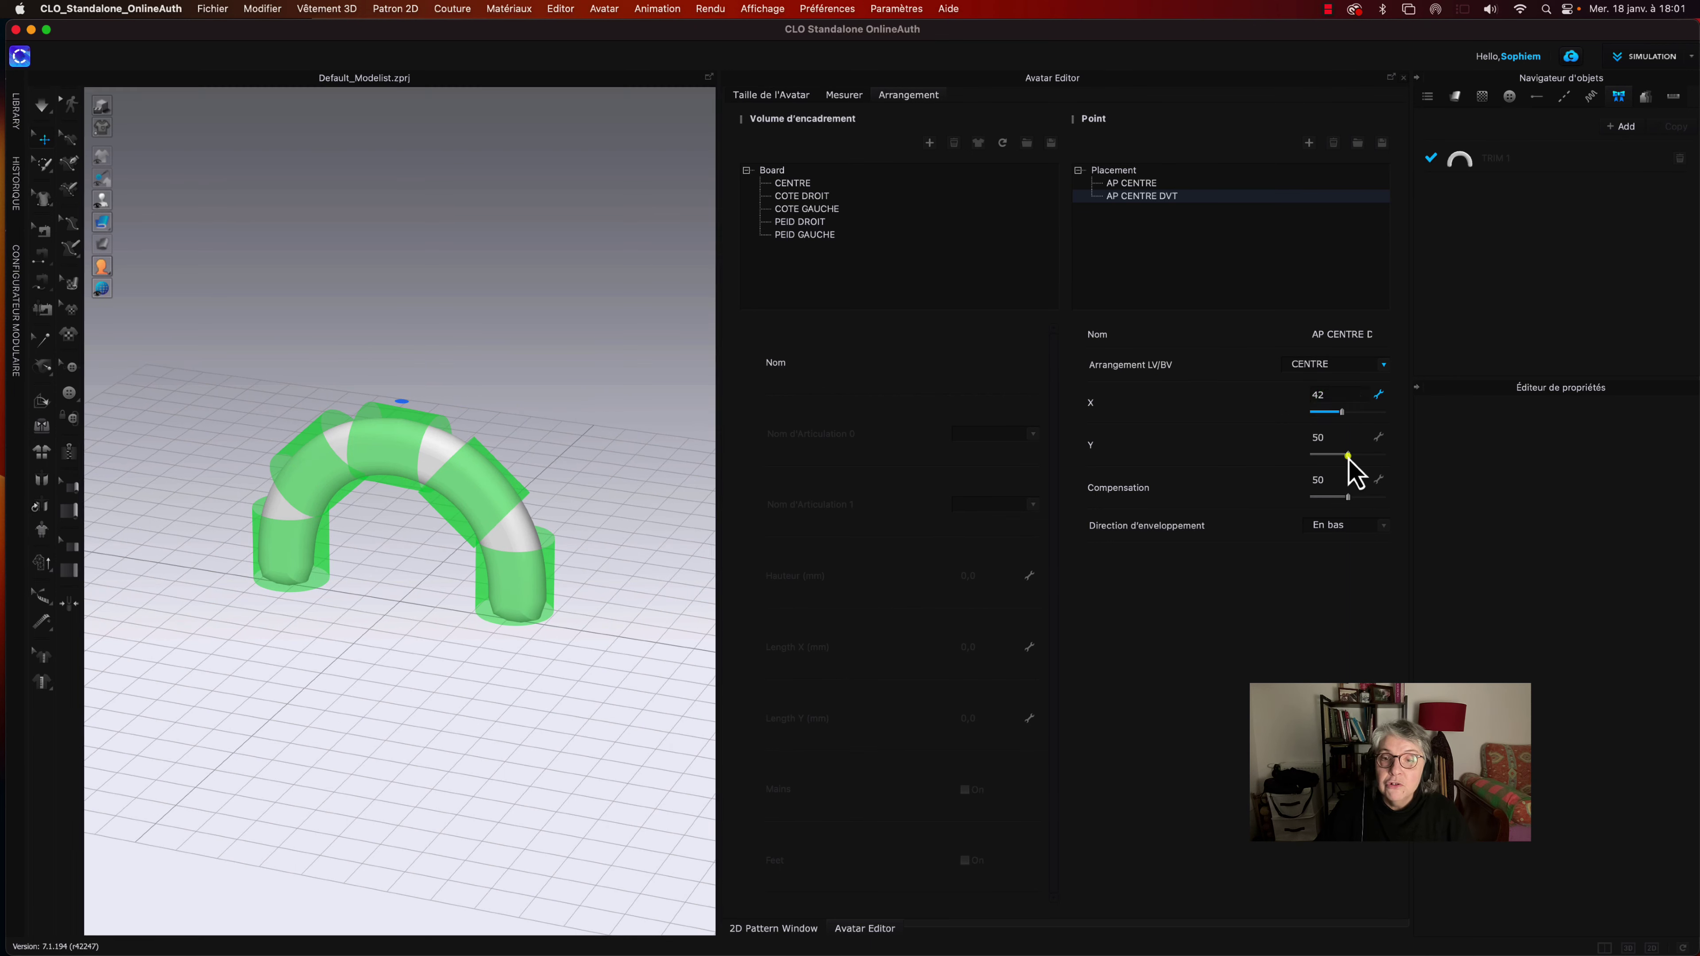
left_click_drag(1347, 499, 1343, 499)
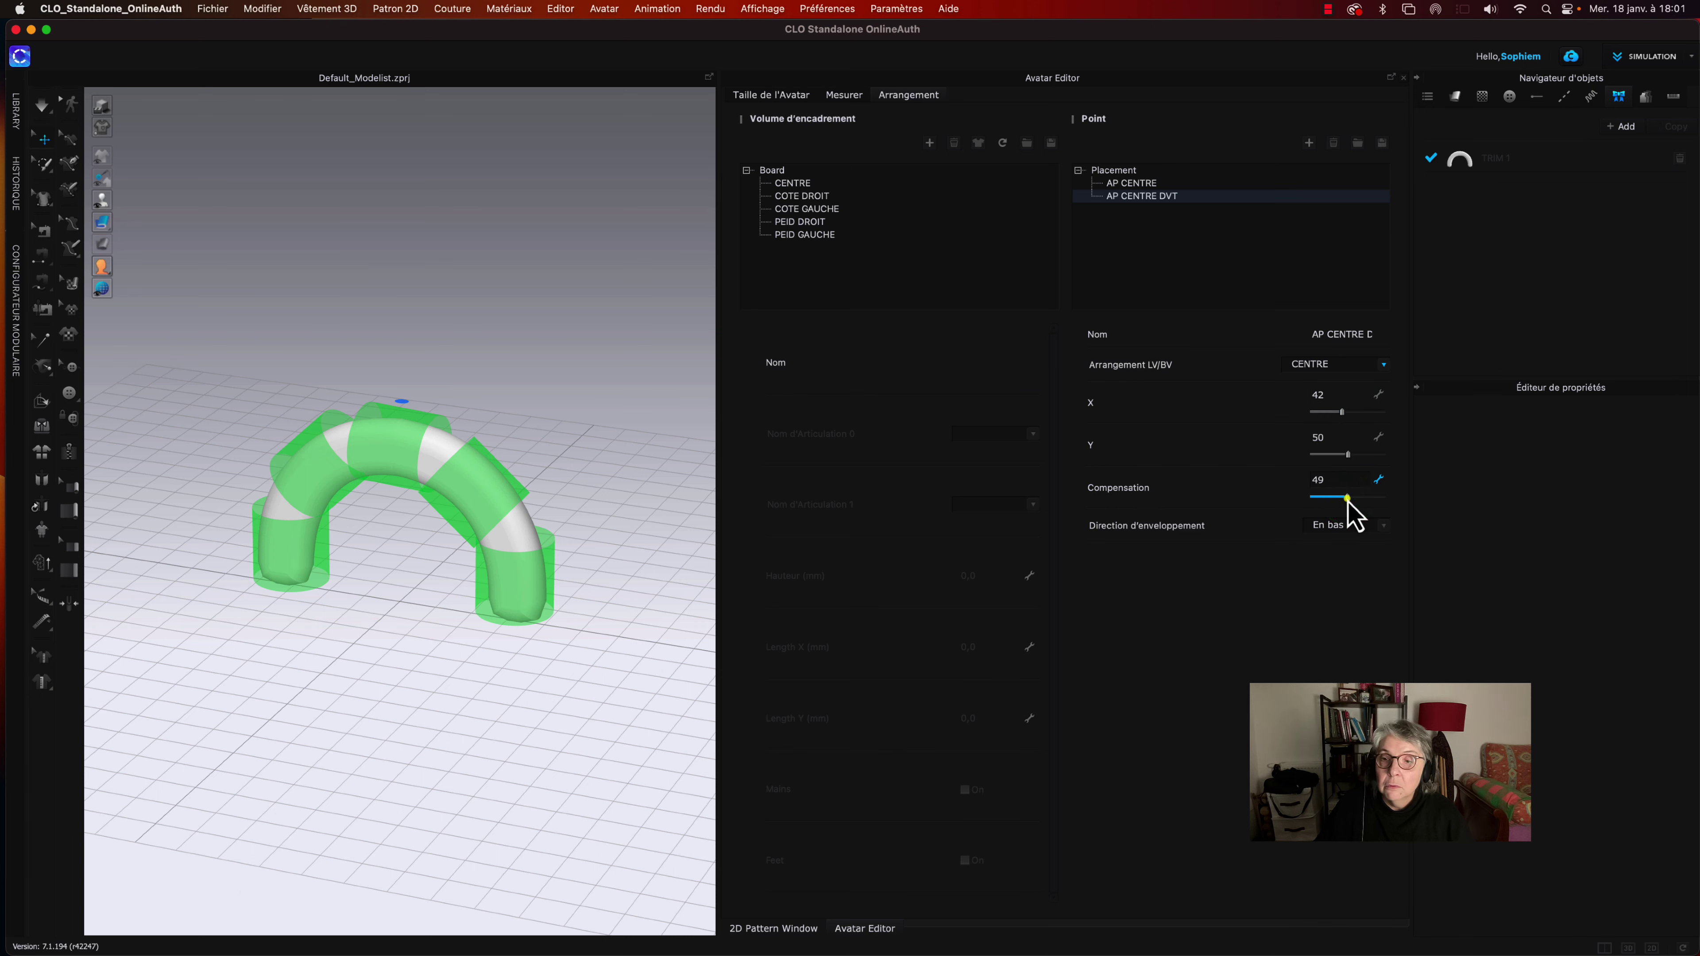
After comparing with AP CENTRE, set AP CENTRE DVT to compensation 60, X 51, Y 53.
left_click(1128, 181)
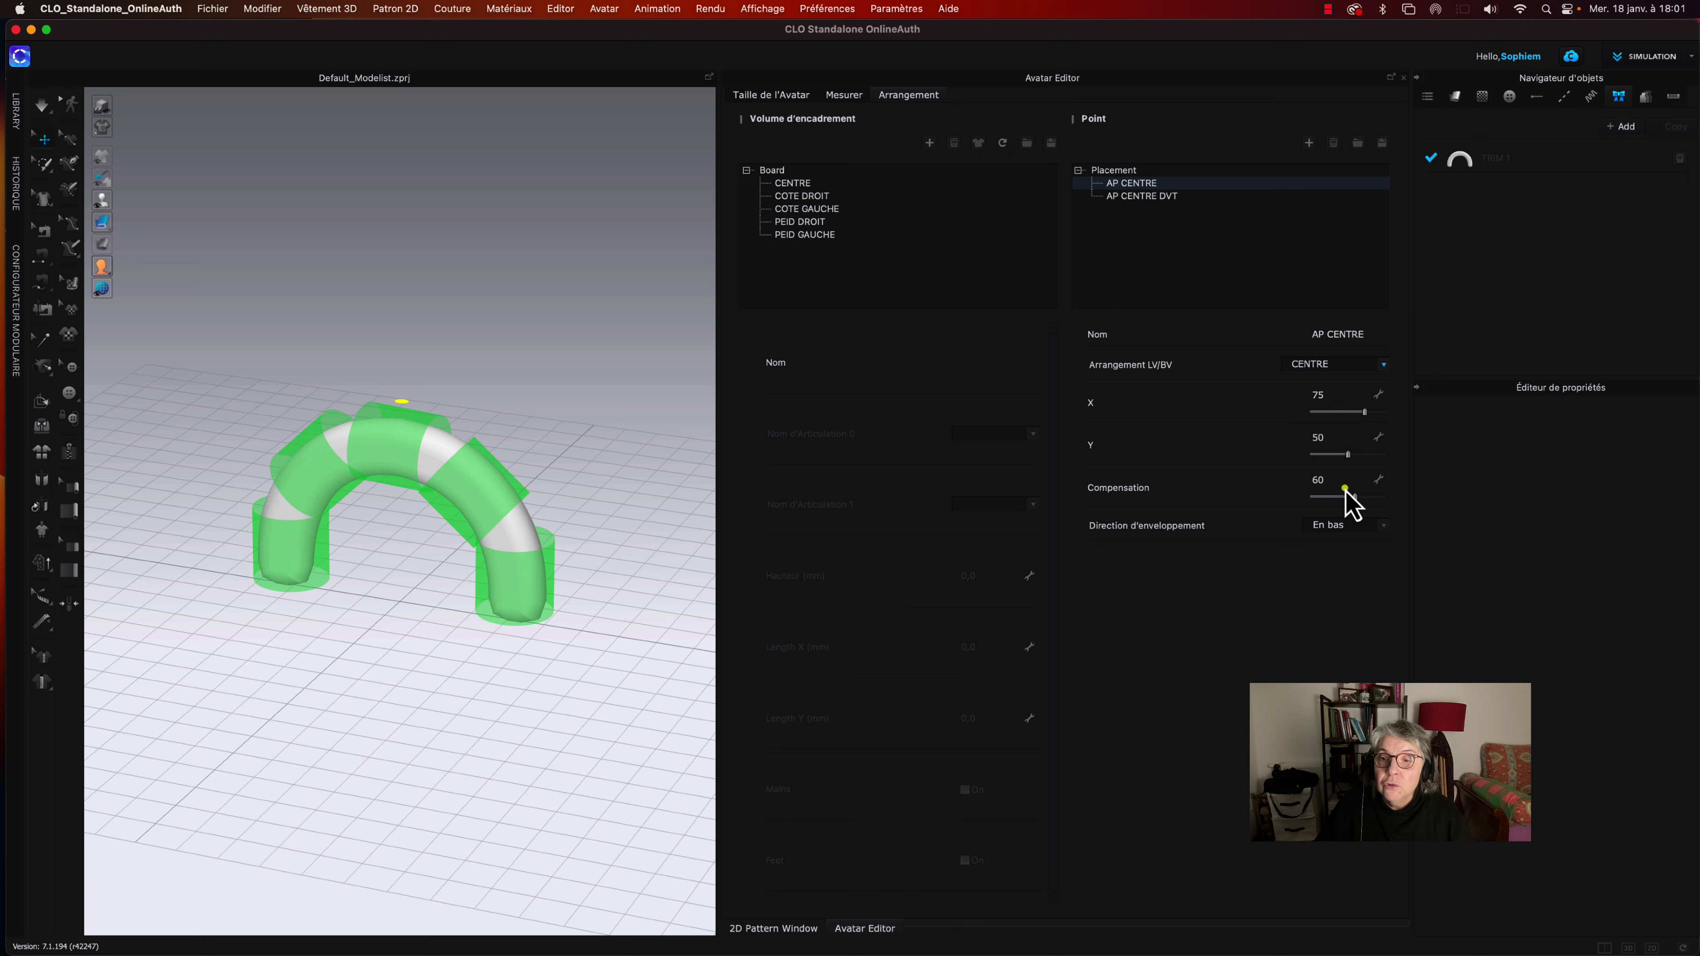
left_click(1151, 196)
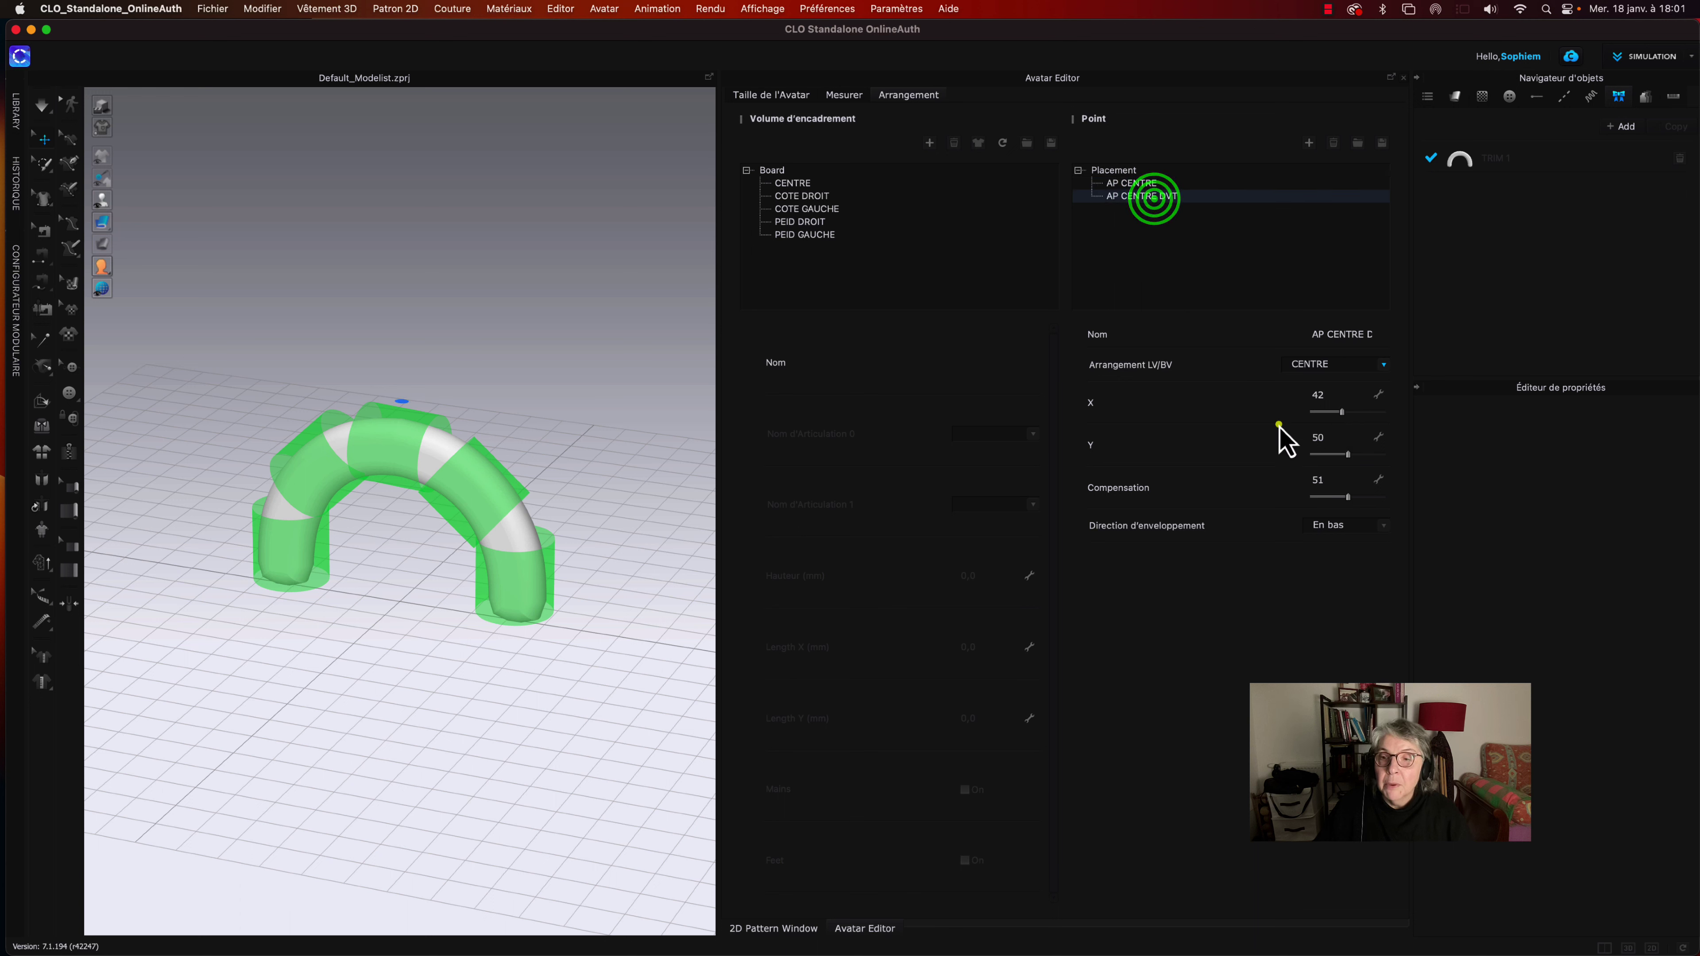
double_click(1325, 481)
type("60")
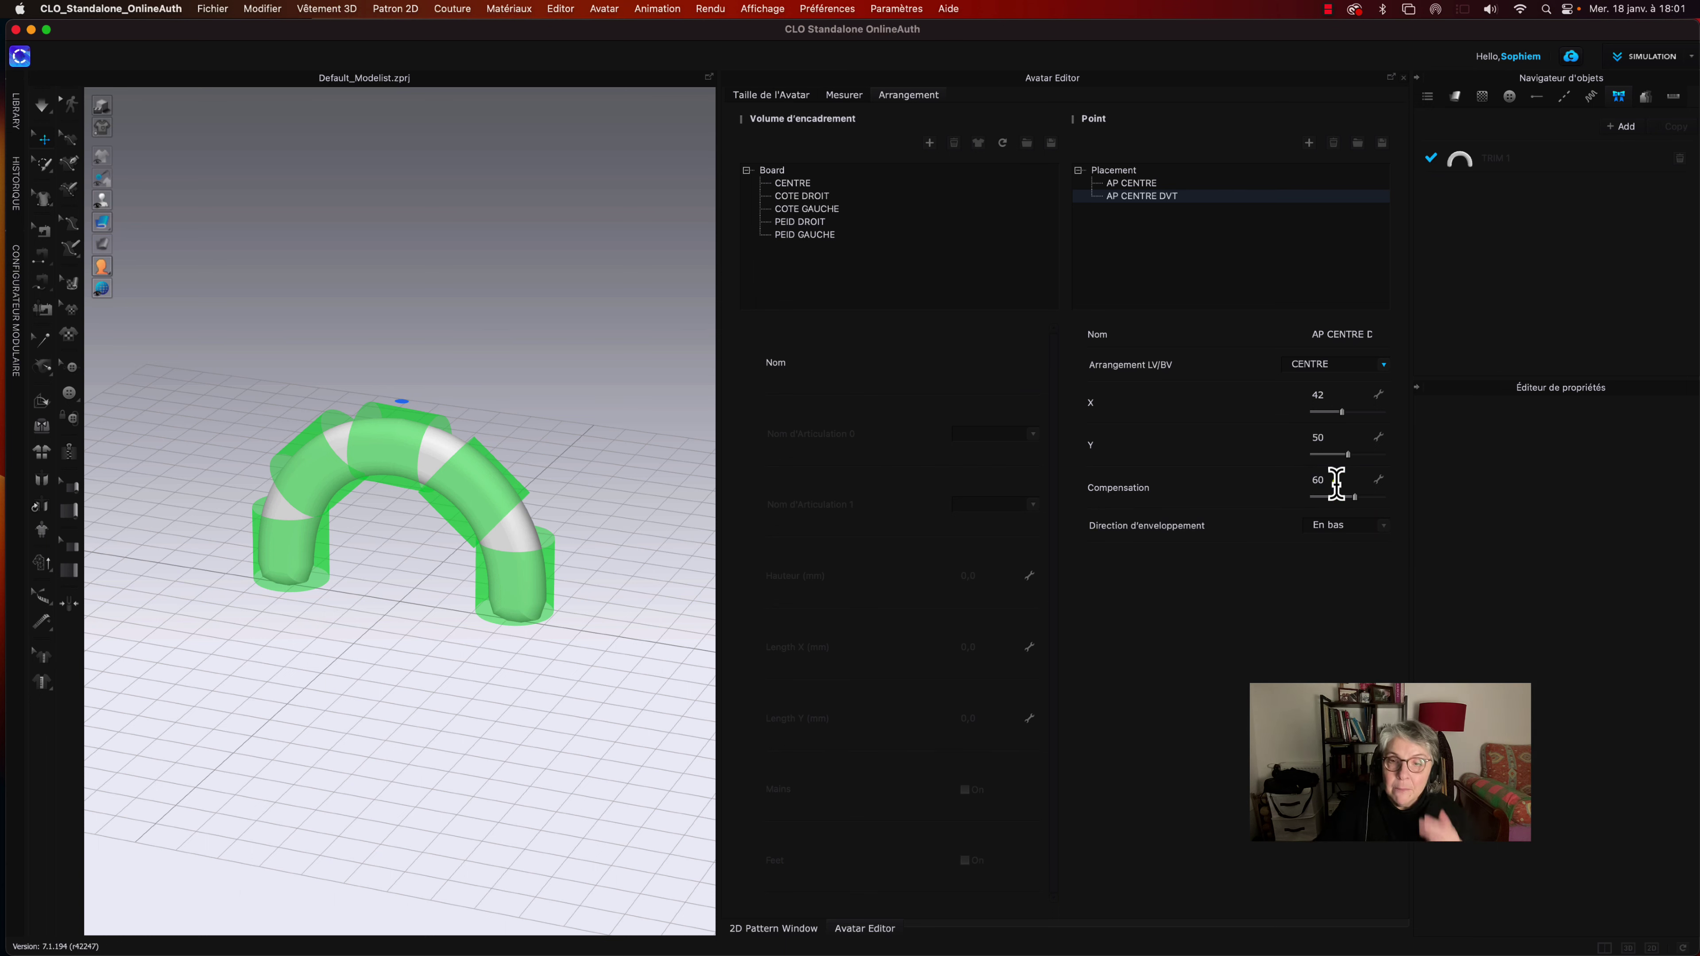
left_click(1348, 455)
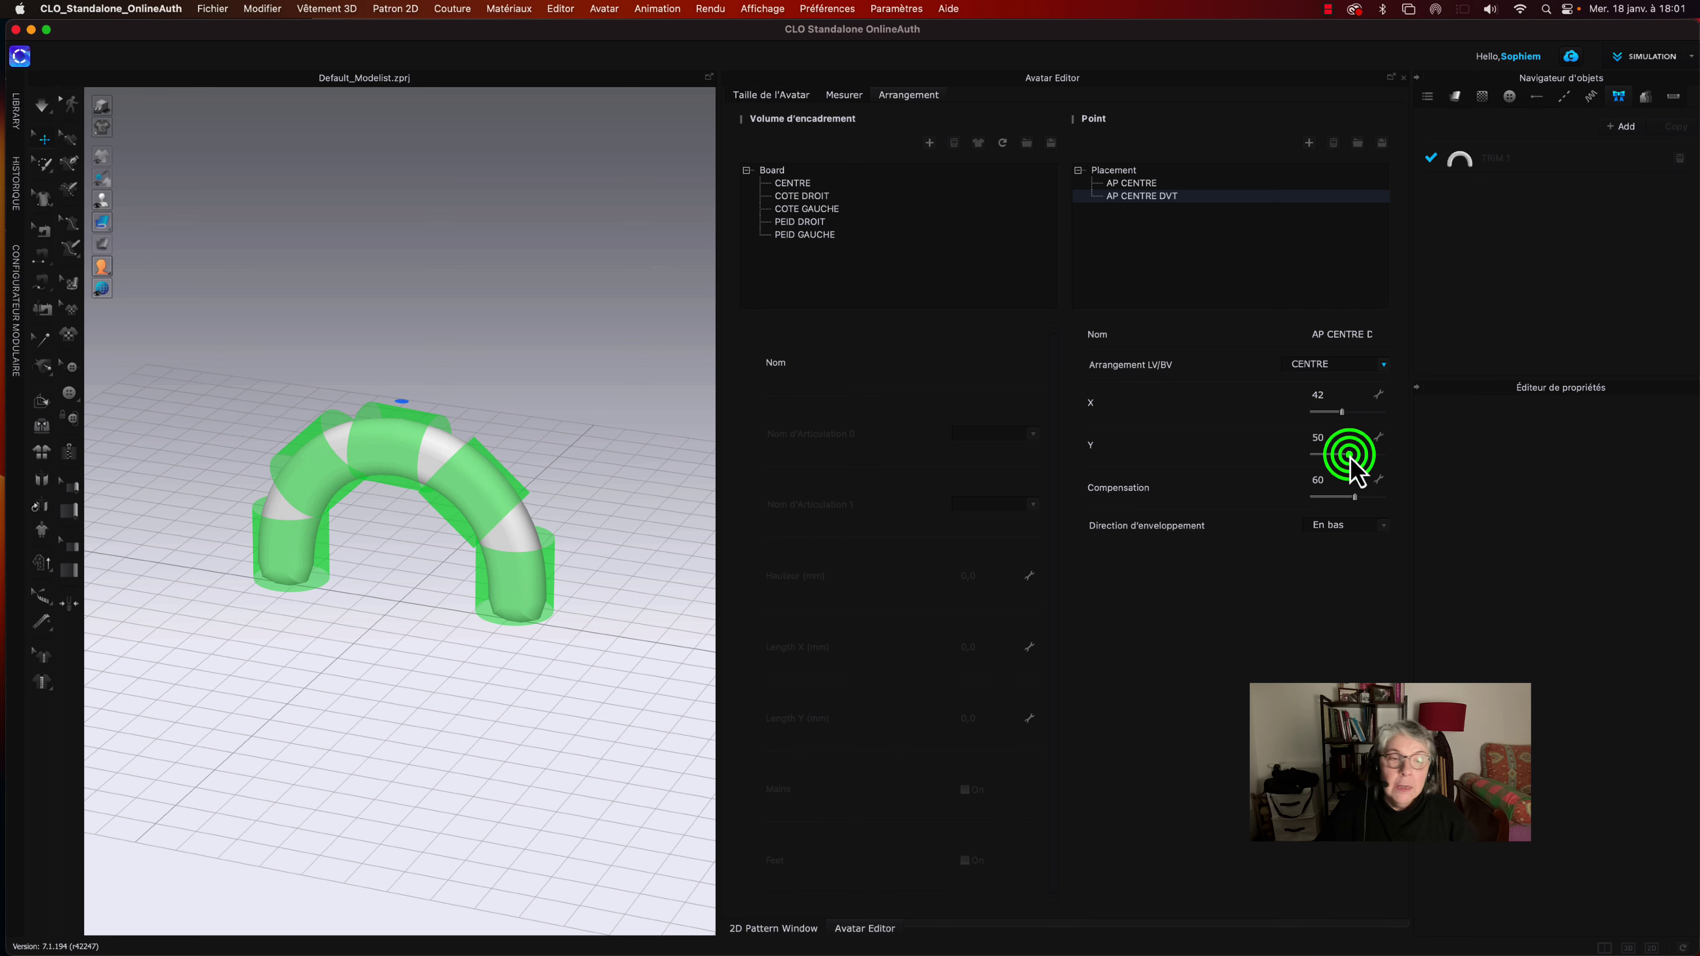
left_click_drag(1340, 459, 1363, 458)
right_click_drag(560, 404, 407, 391)
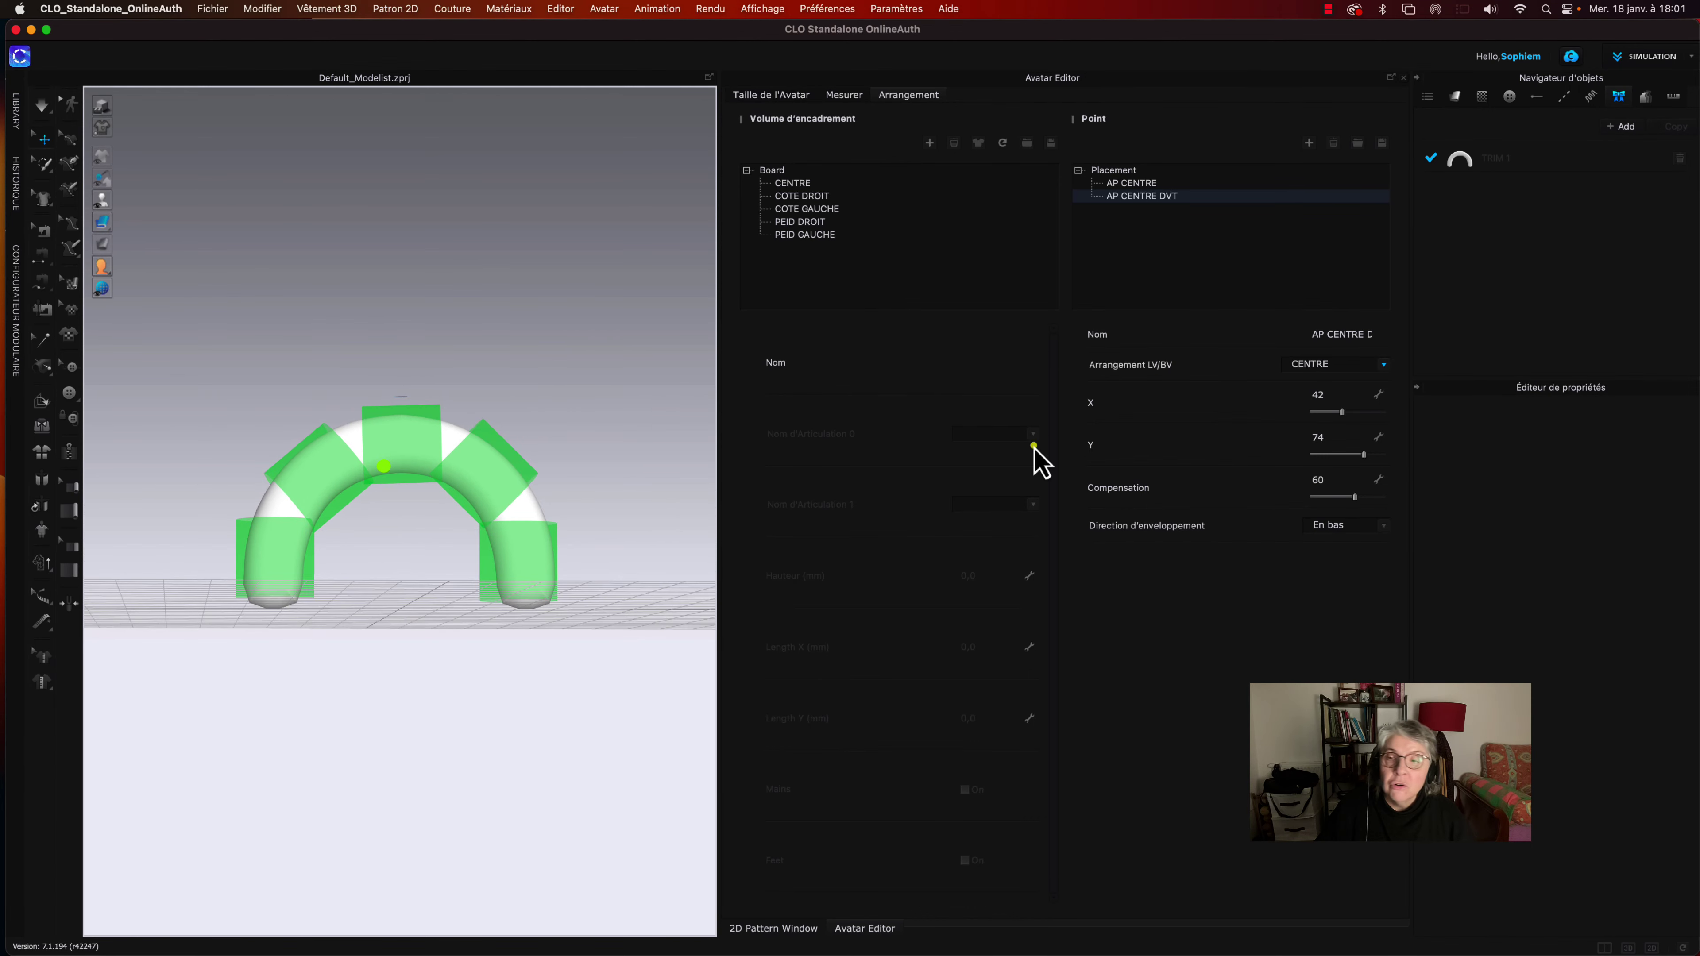
left_click_drag(1339, 412, 1348, 413)
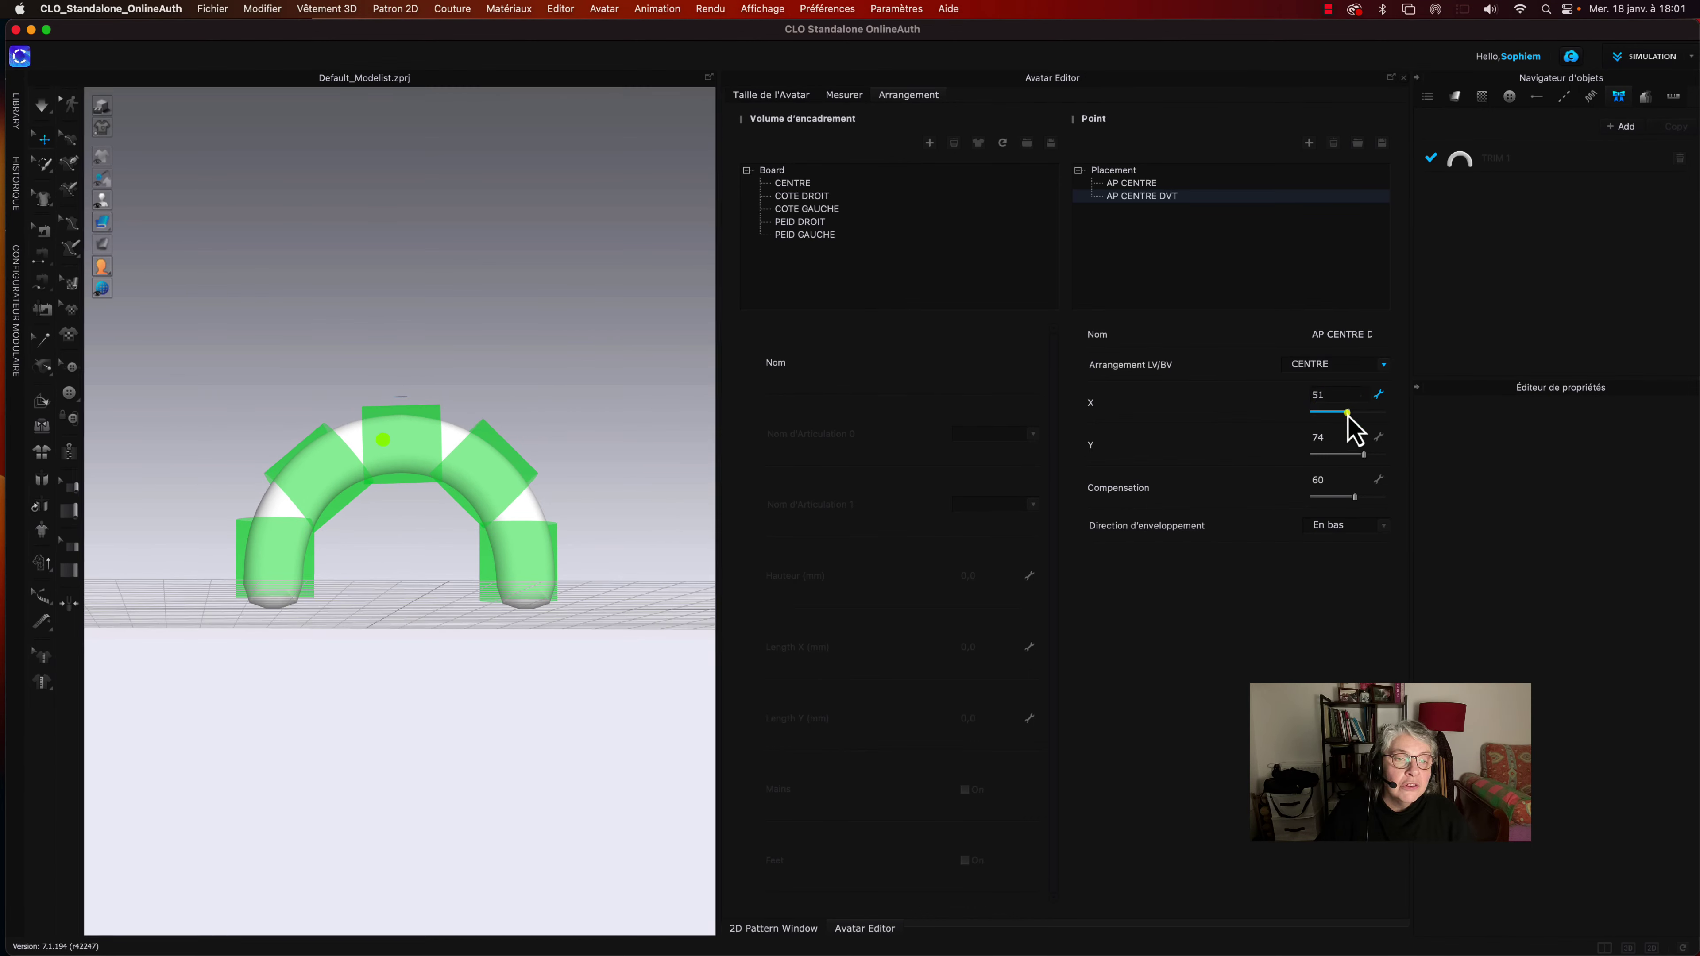
left_click(1363, 456)
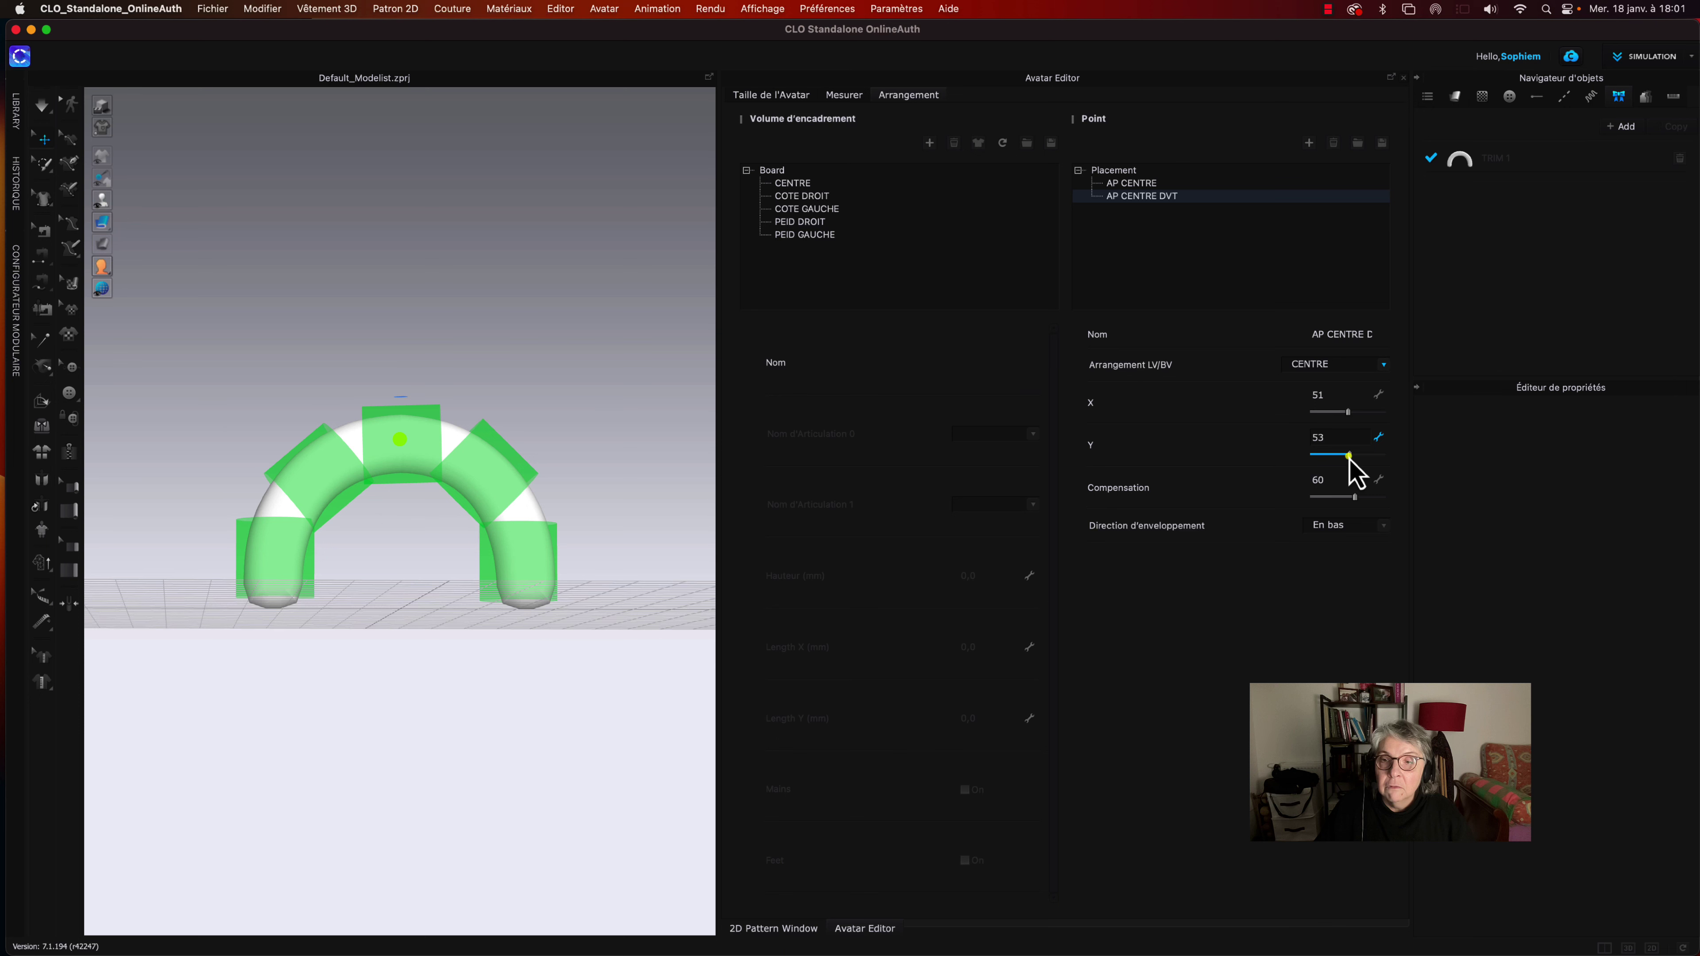
Reselect AP CENTRE DVT and enter 50 as its Y position.
left_click(1148, 183)
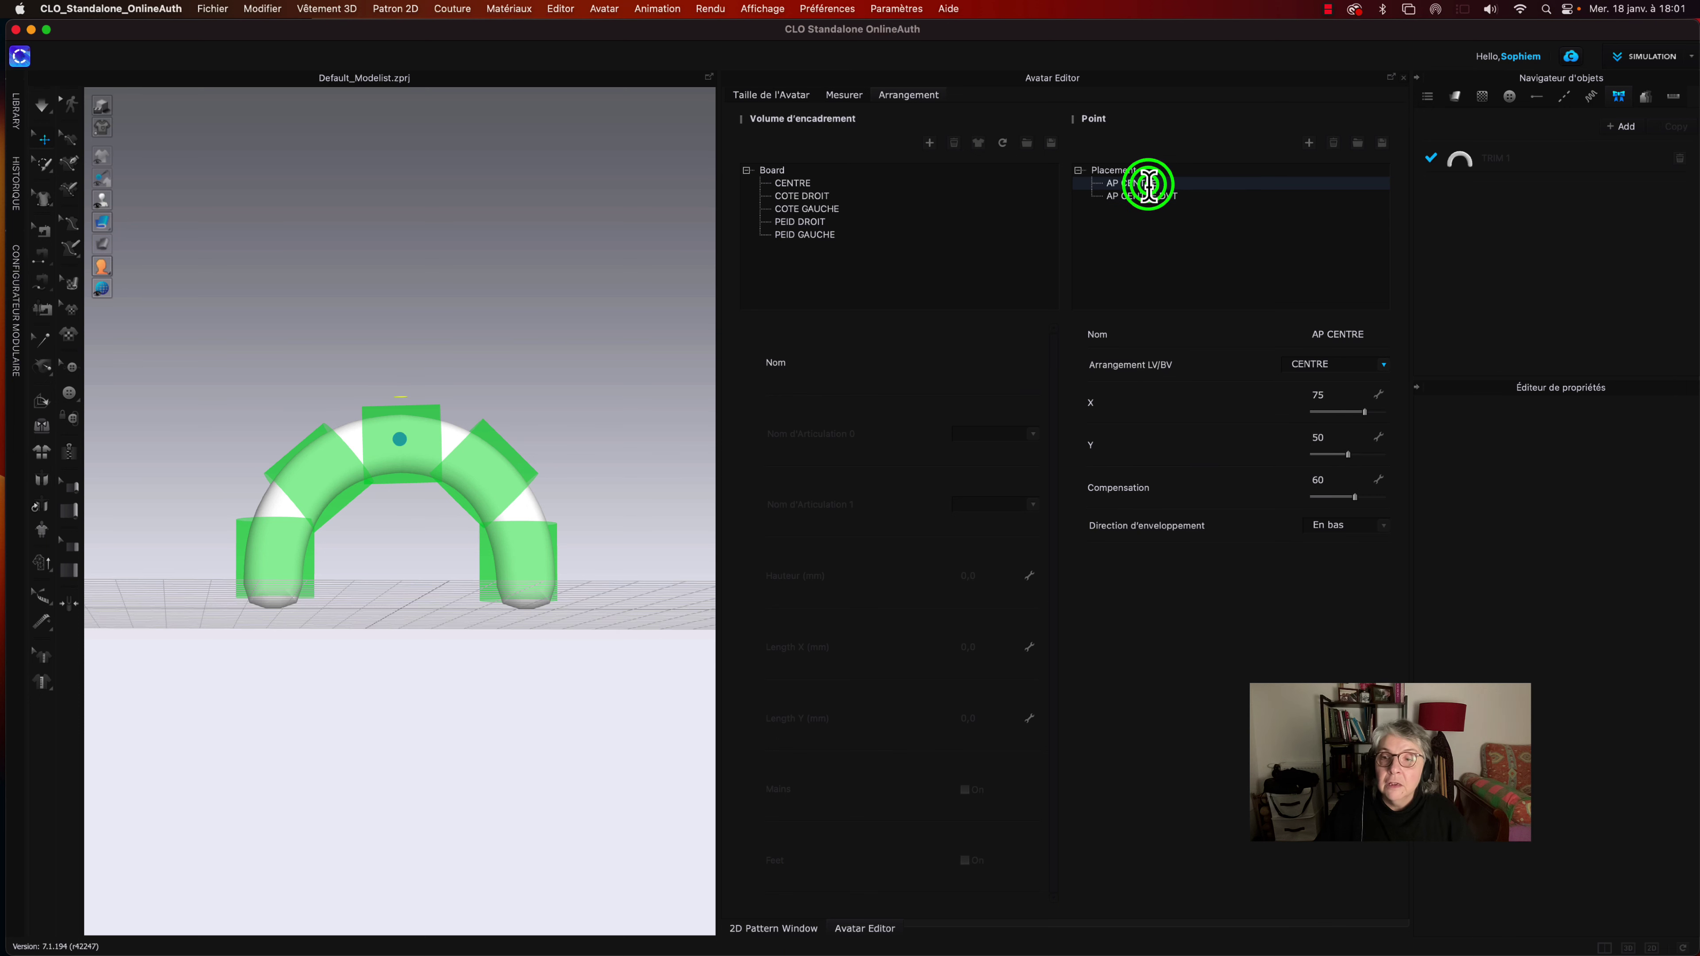
left_click(1152, 196)
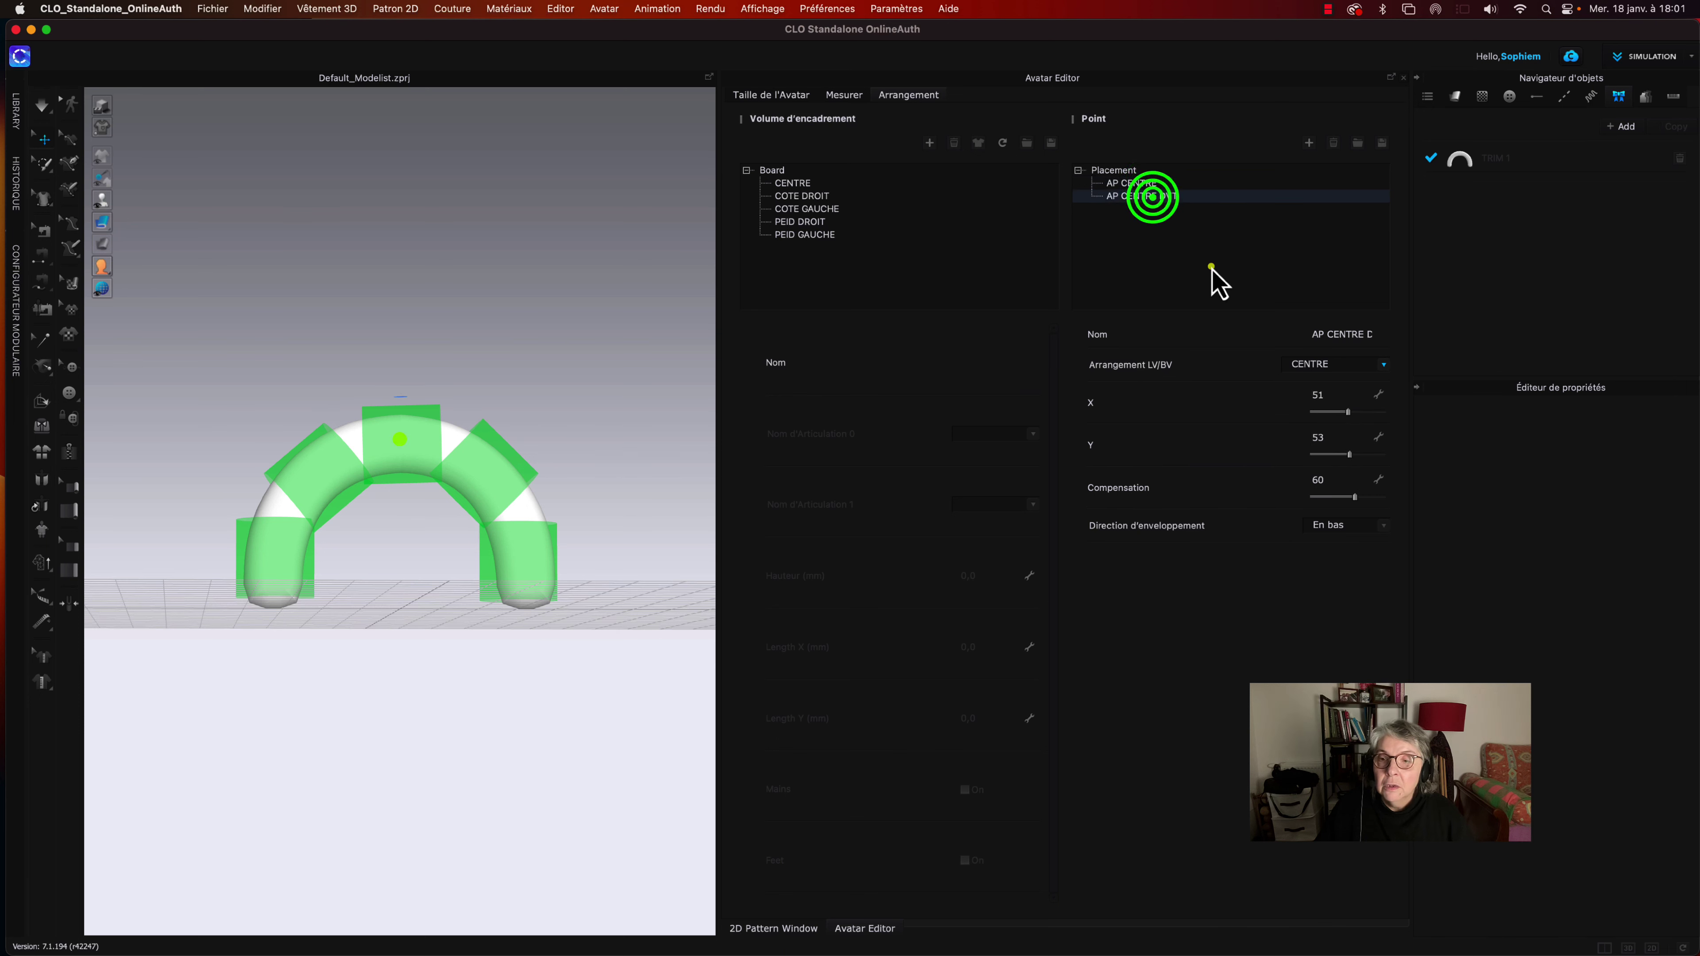
left_click(1347, 439)
type("5")
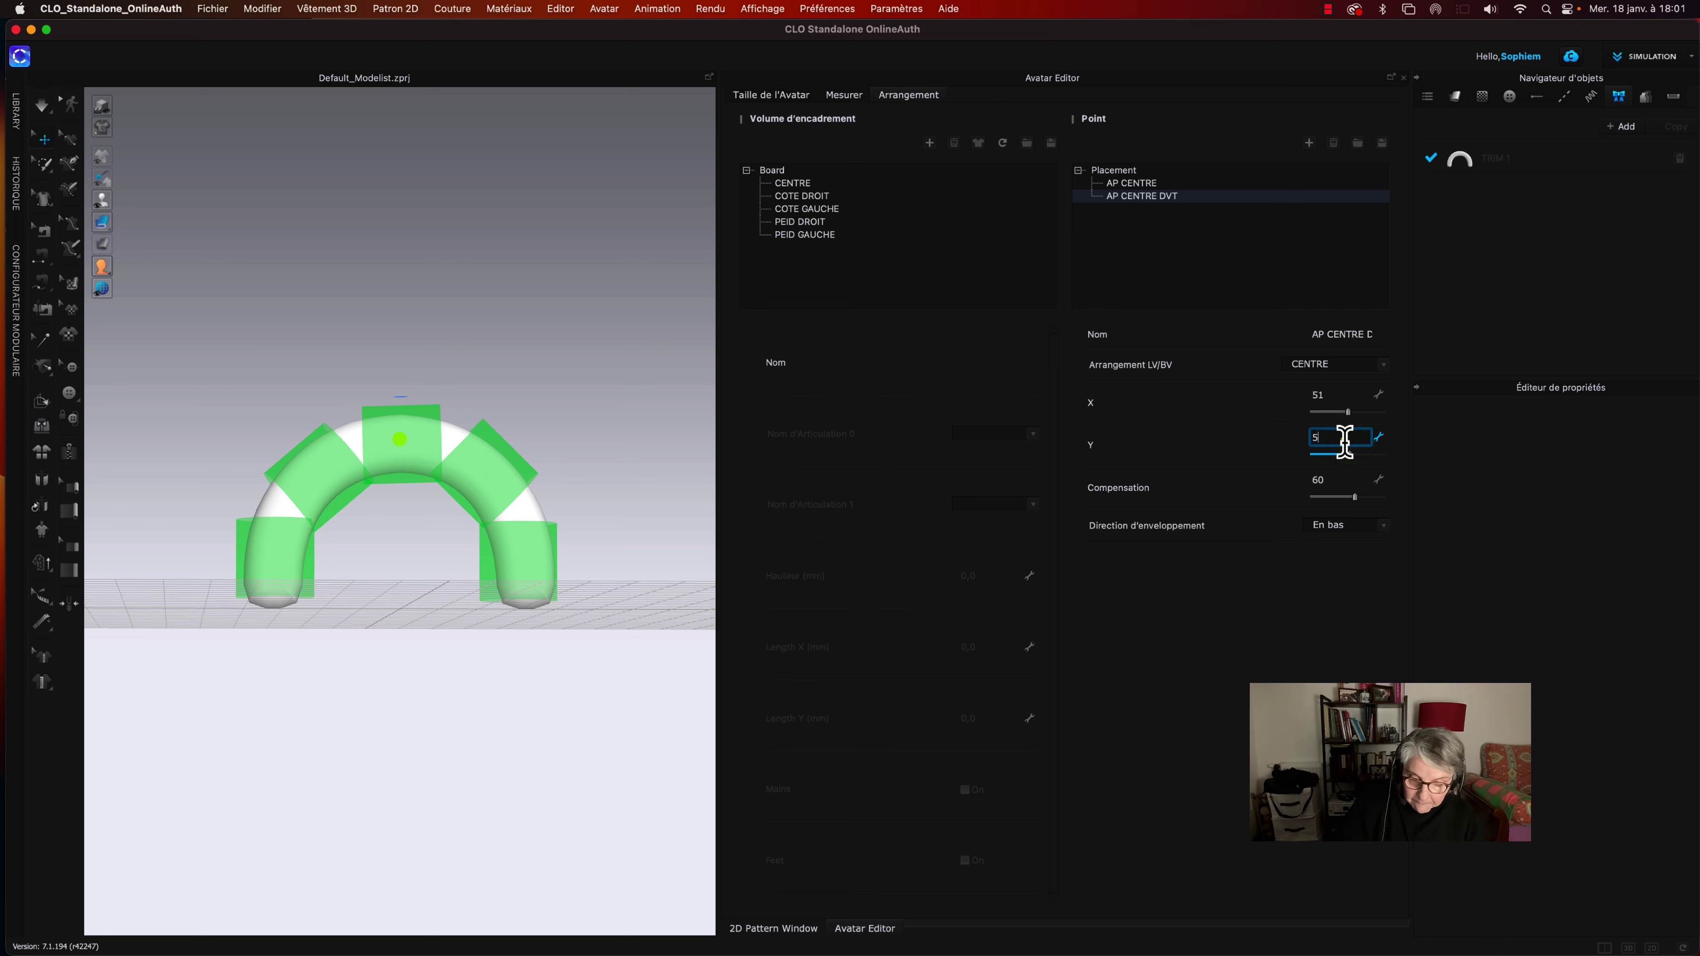
key("Return")
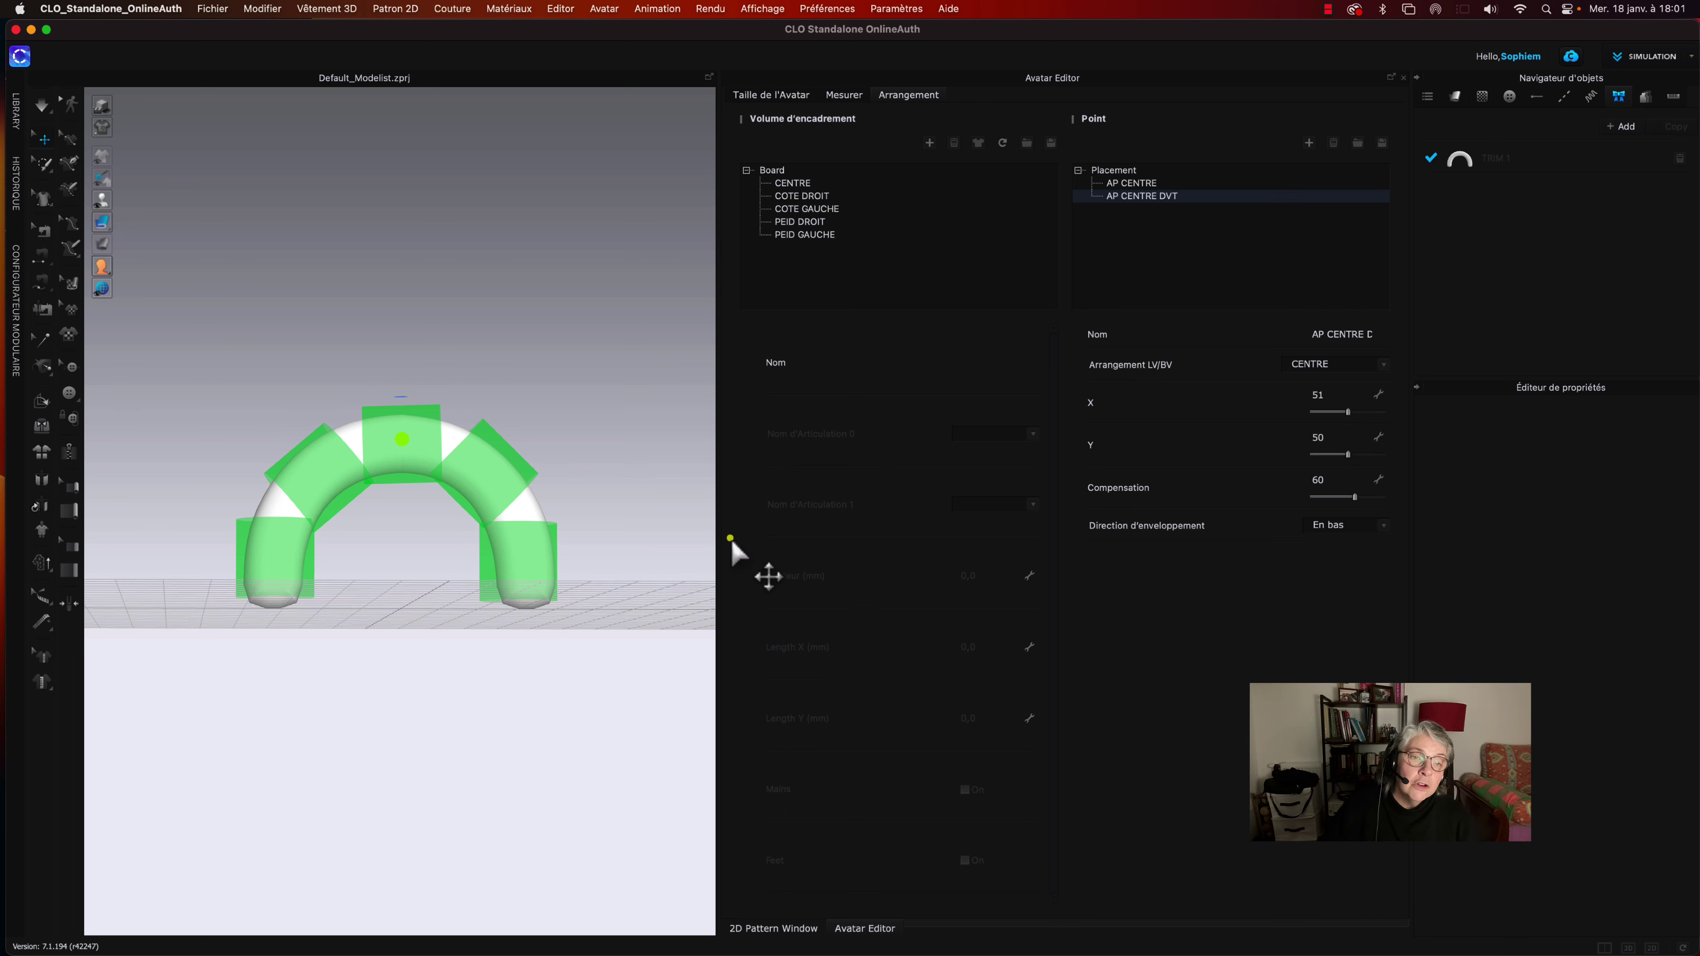
Switch the 3D view to front and tilt it to inspect the arch's top point.
mouse_move(606, 673)
right_mouse_down()
mouse_move(615, 655)
mouse_move(588, 683)
right_mouse_up()
right_click(513, 331)
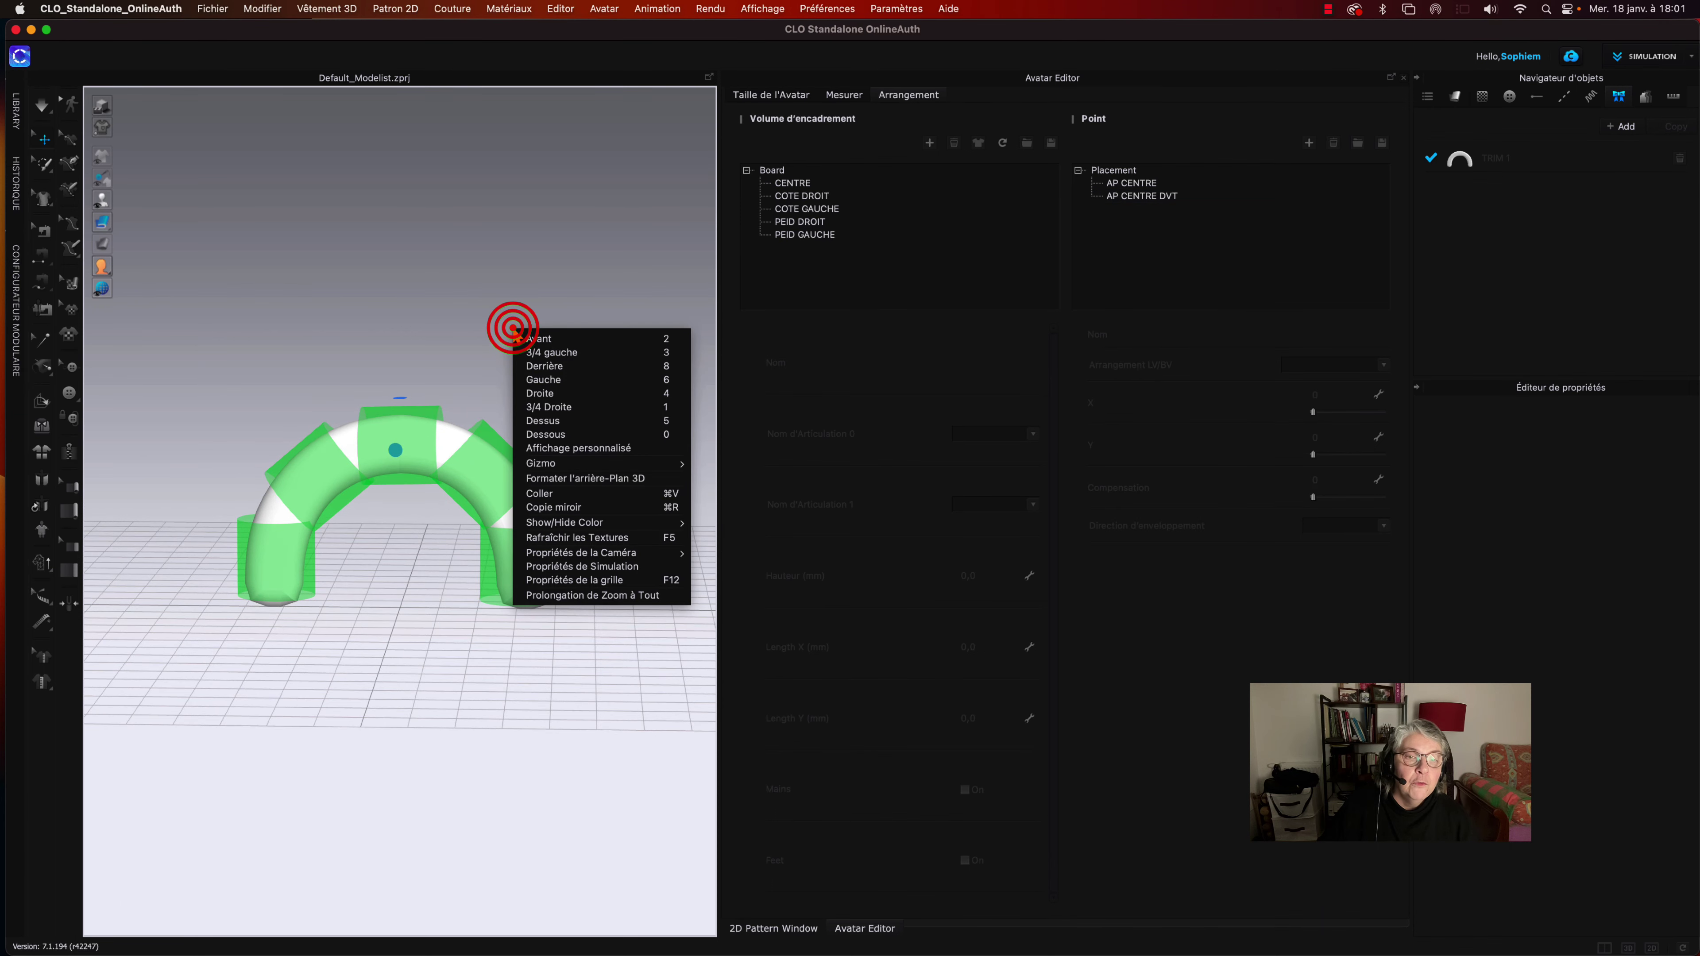
left_click(544, 350)
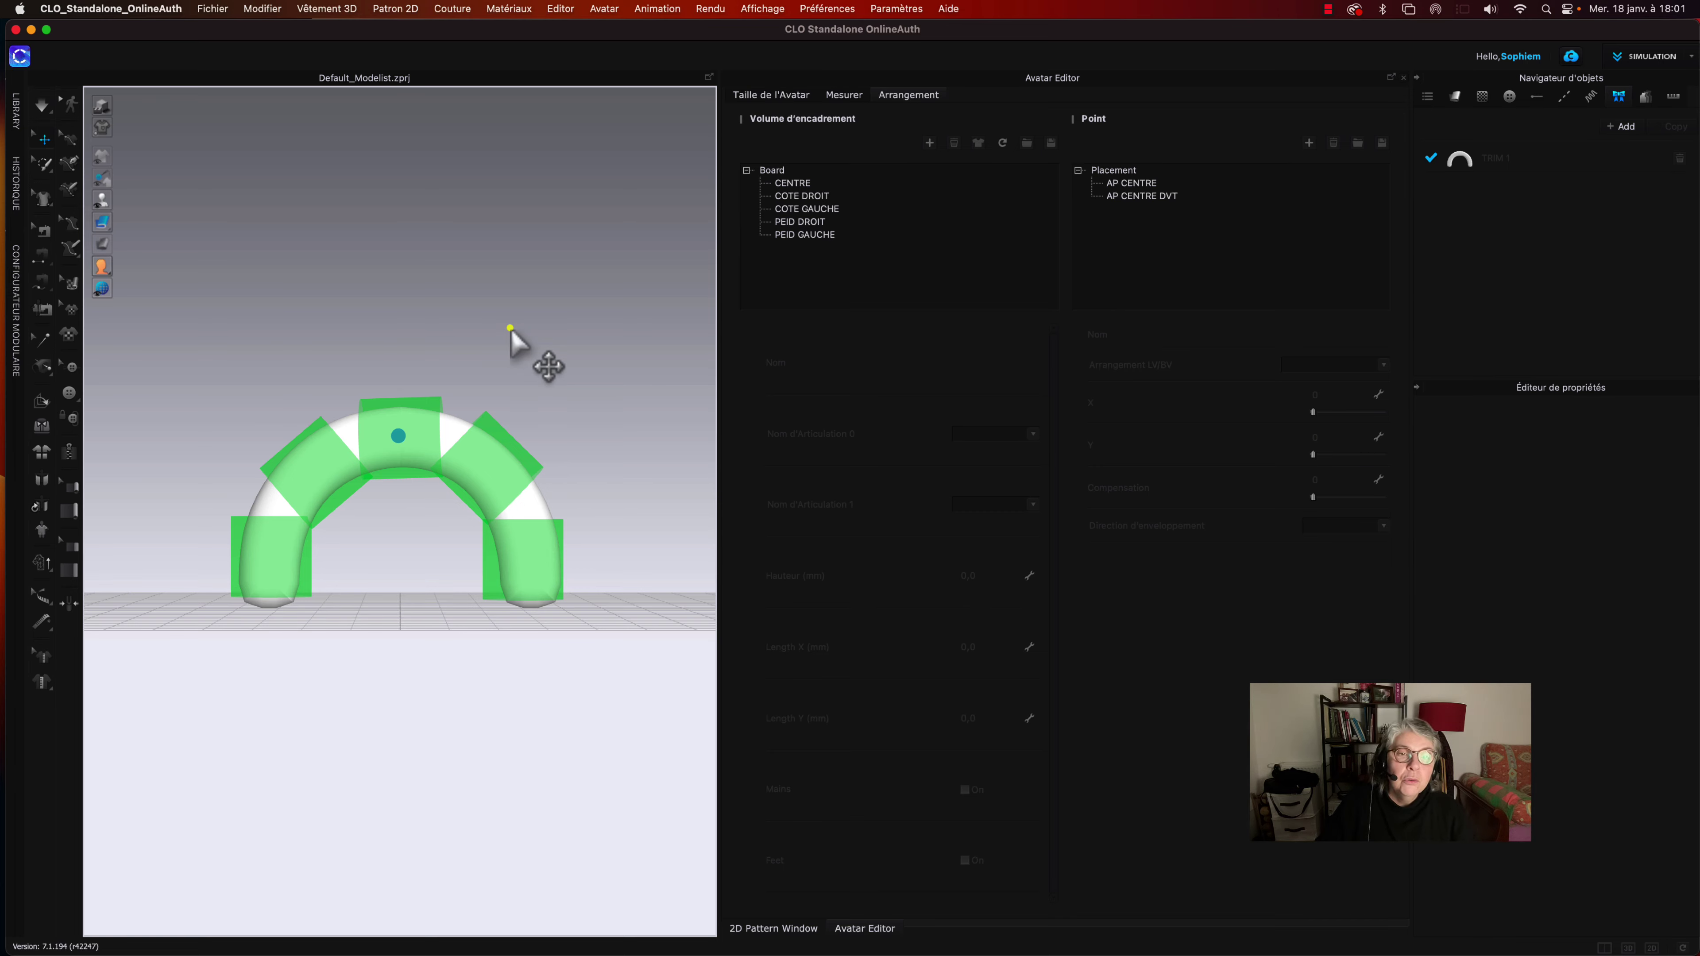
mouse_move(510, 328)
right_mouse_down()
mouse_move(535, 325)
mouse_move(523, 334)
right_mouse_up()
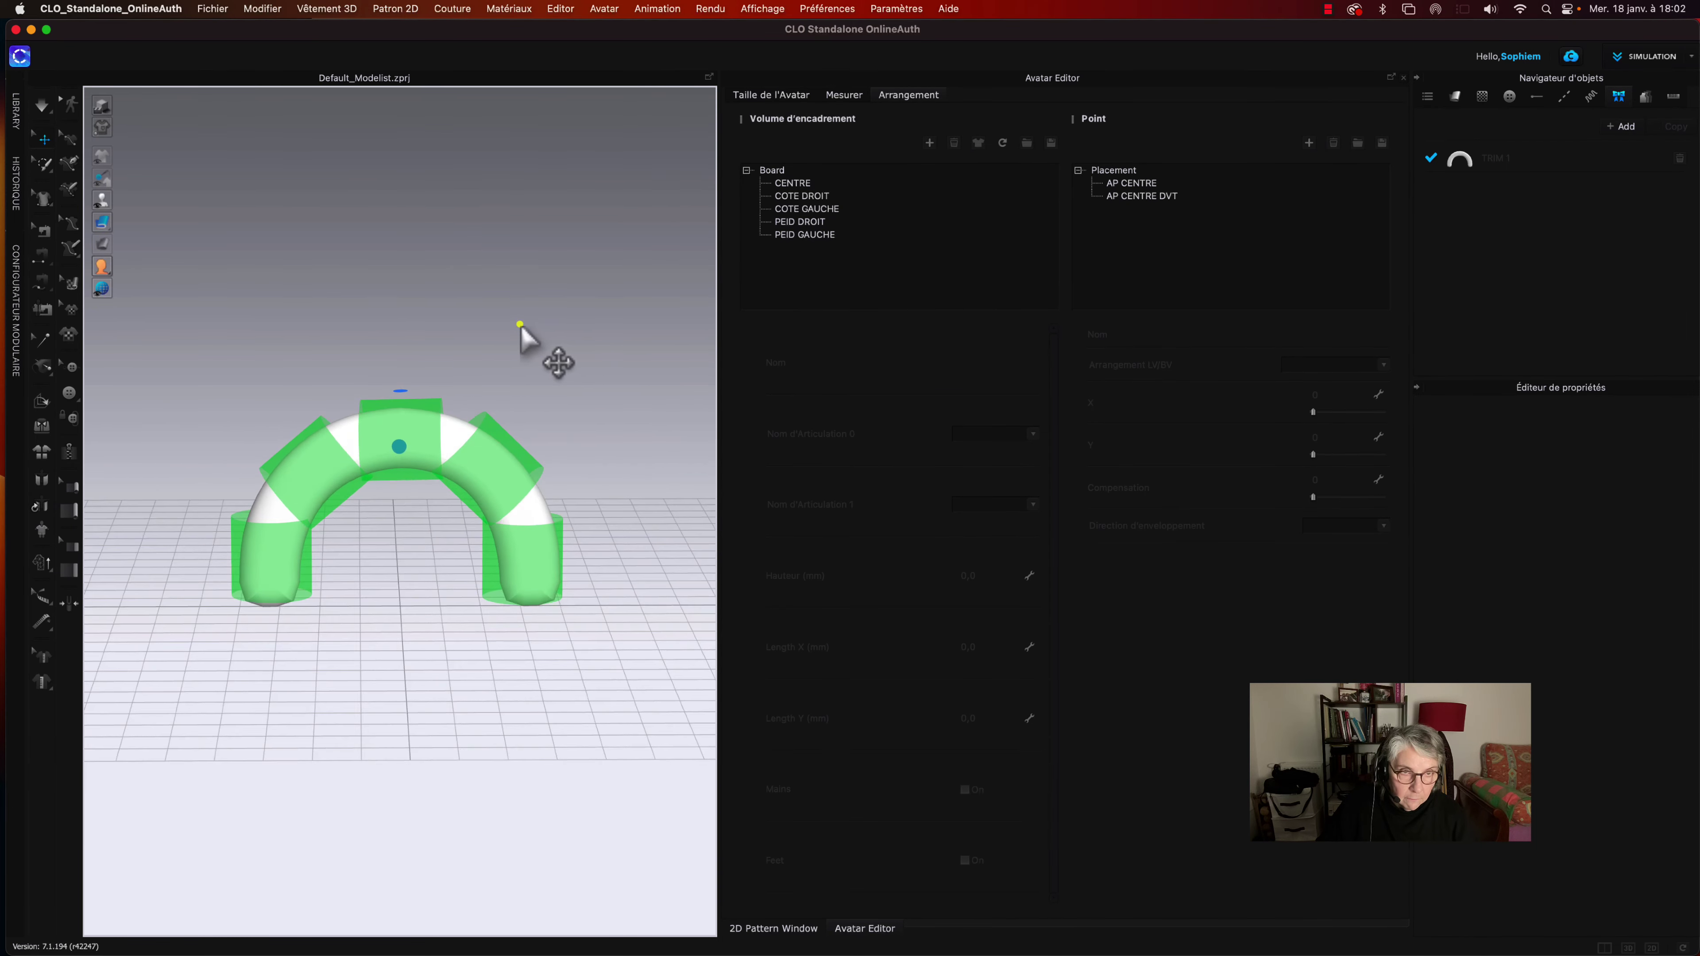
left_click(405, 451)
left_click(431, 613)
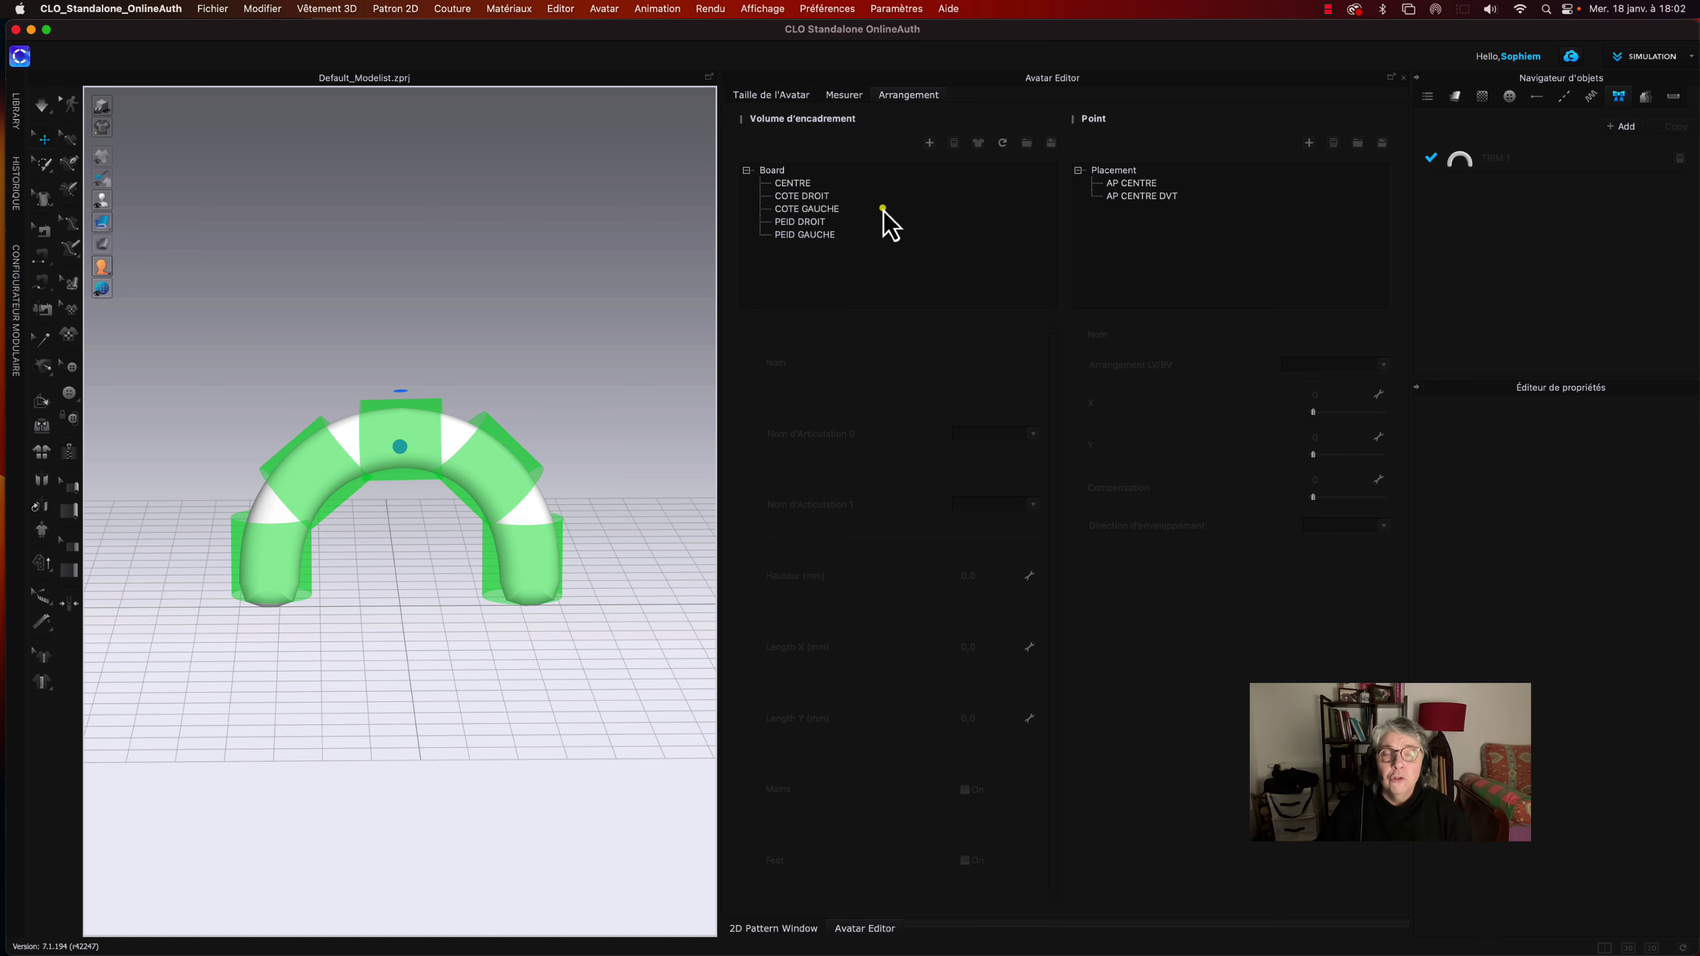
left_click(1335, 9)
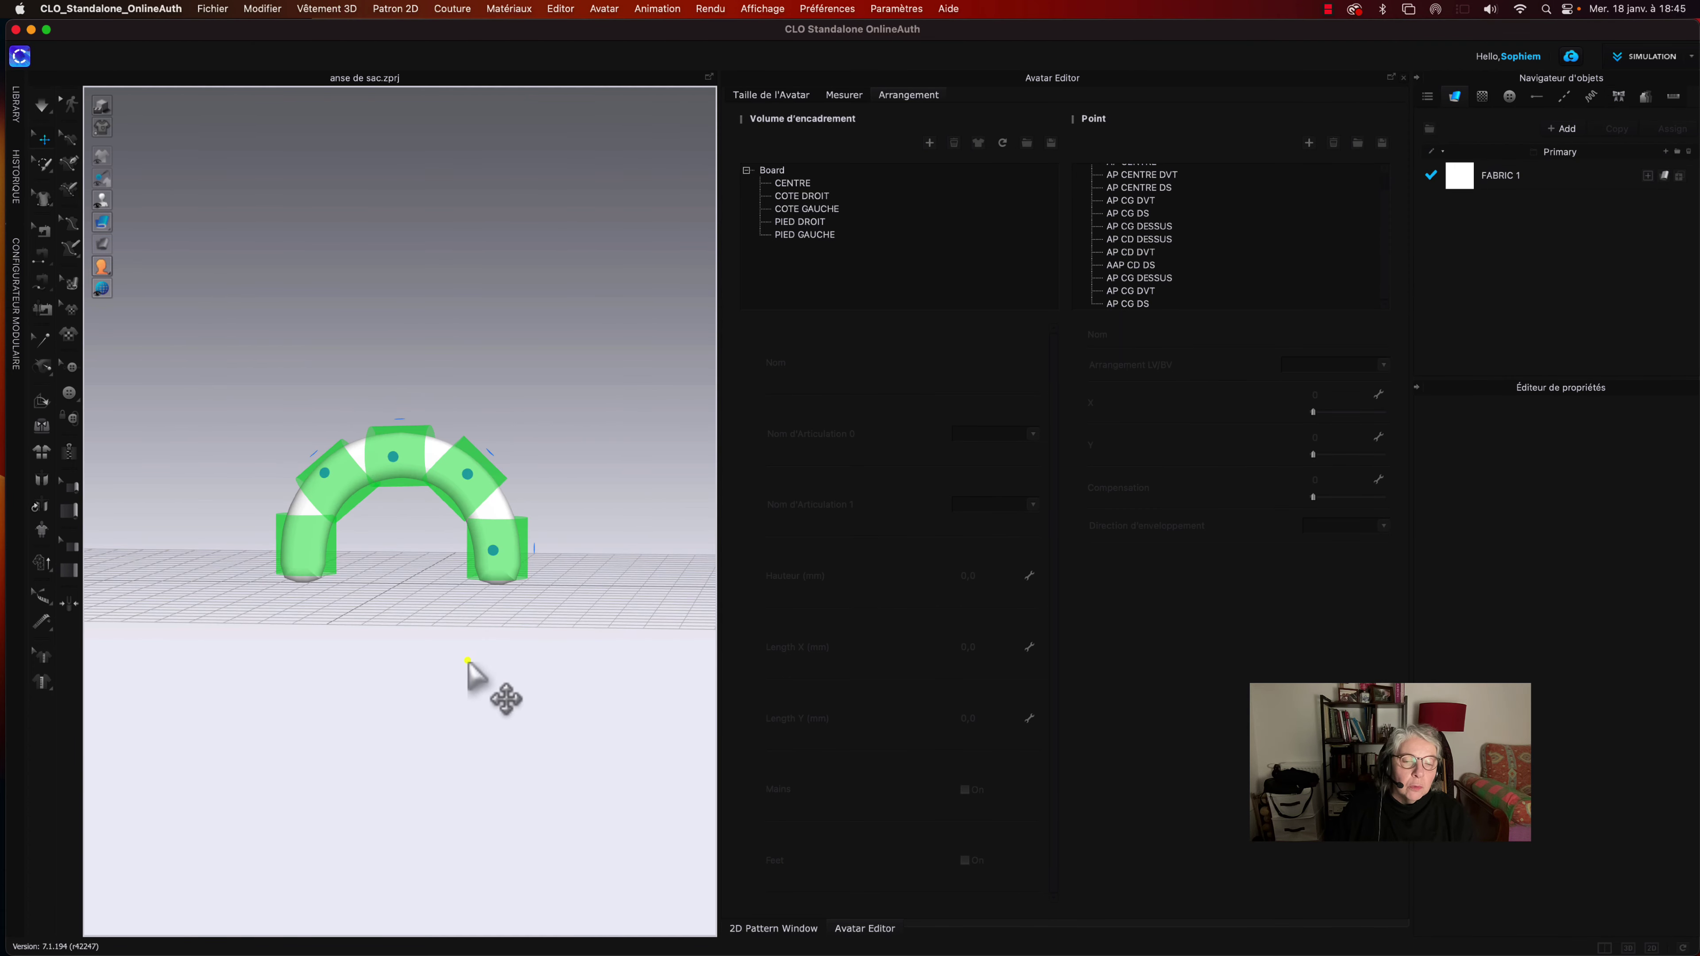
With PIED DROIT selected, add a new arrangement point named AP CD DESSUS.
mouse_move(425, 621)
right_mouse_down()
mouse_move(592, 630)
mouse_move(574, 643)
mouse_move(607, 630)
right_mouse_up()
left_click(519, 565)
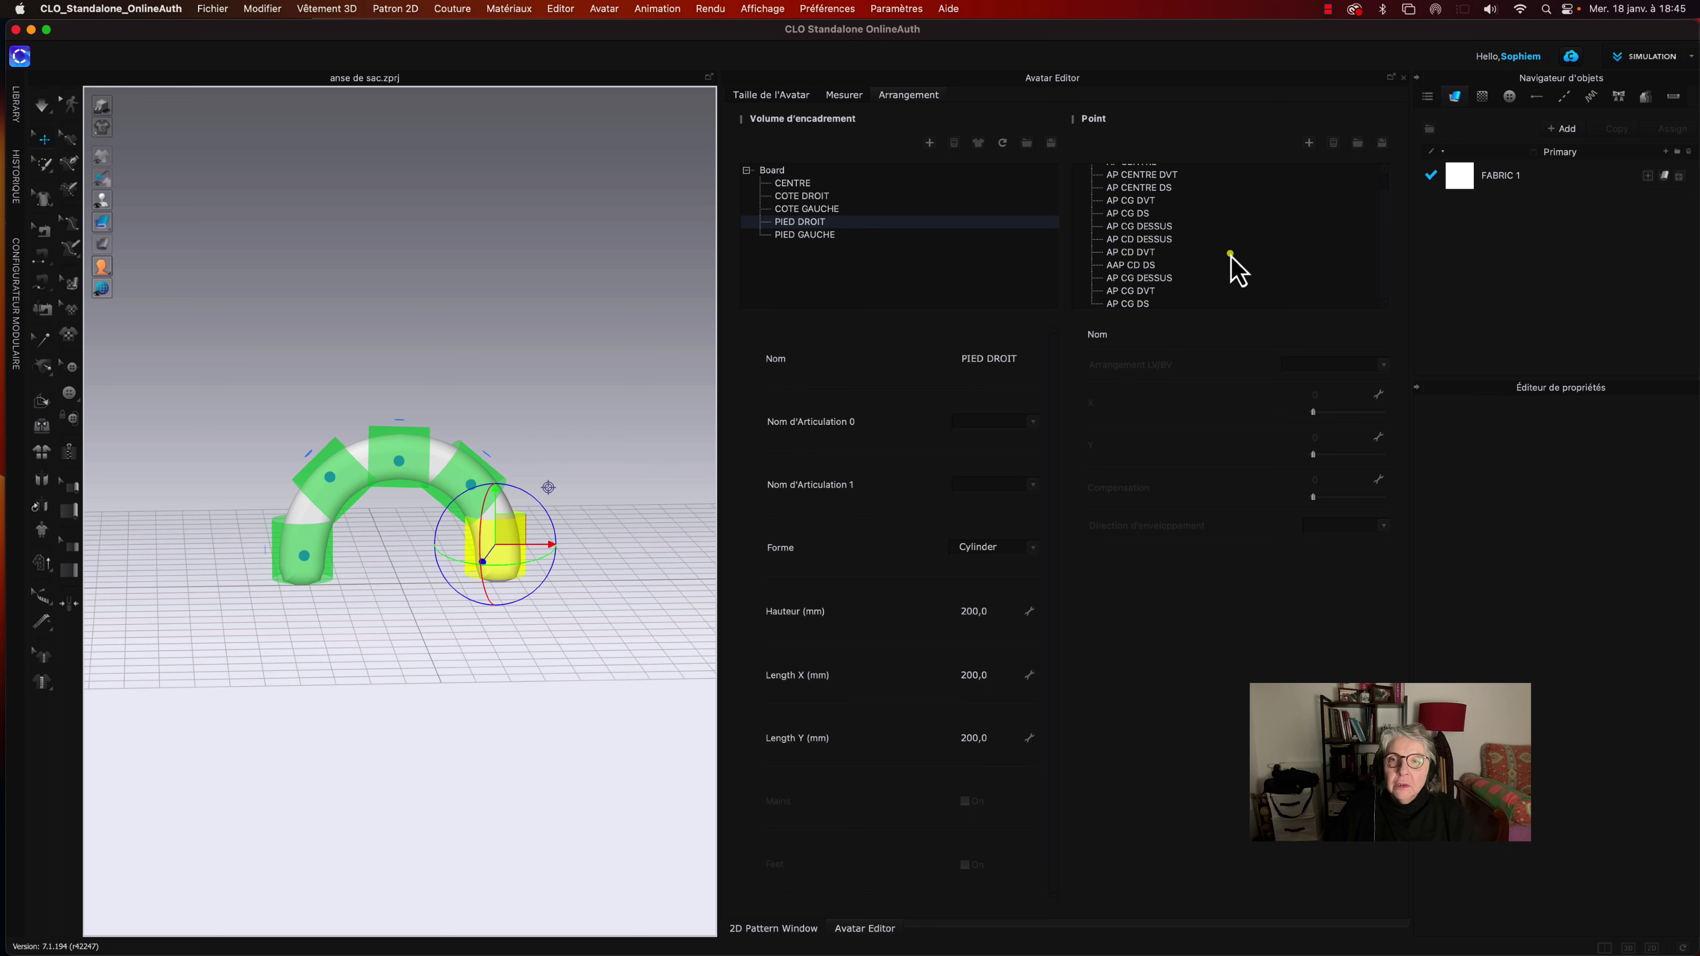
left_click(1309, 144)
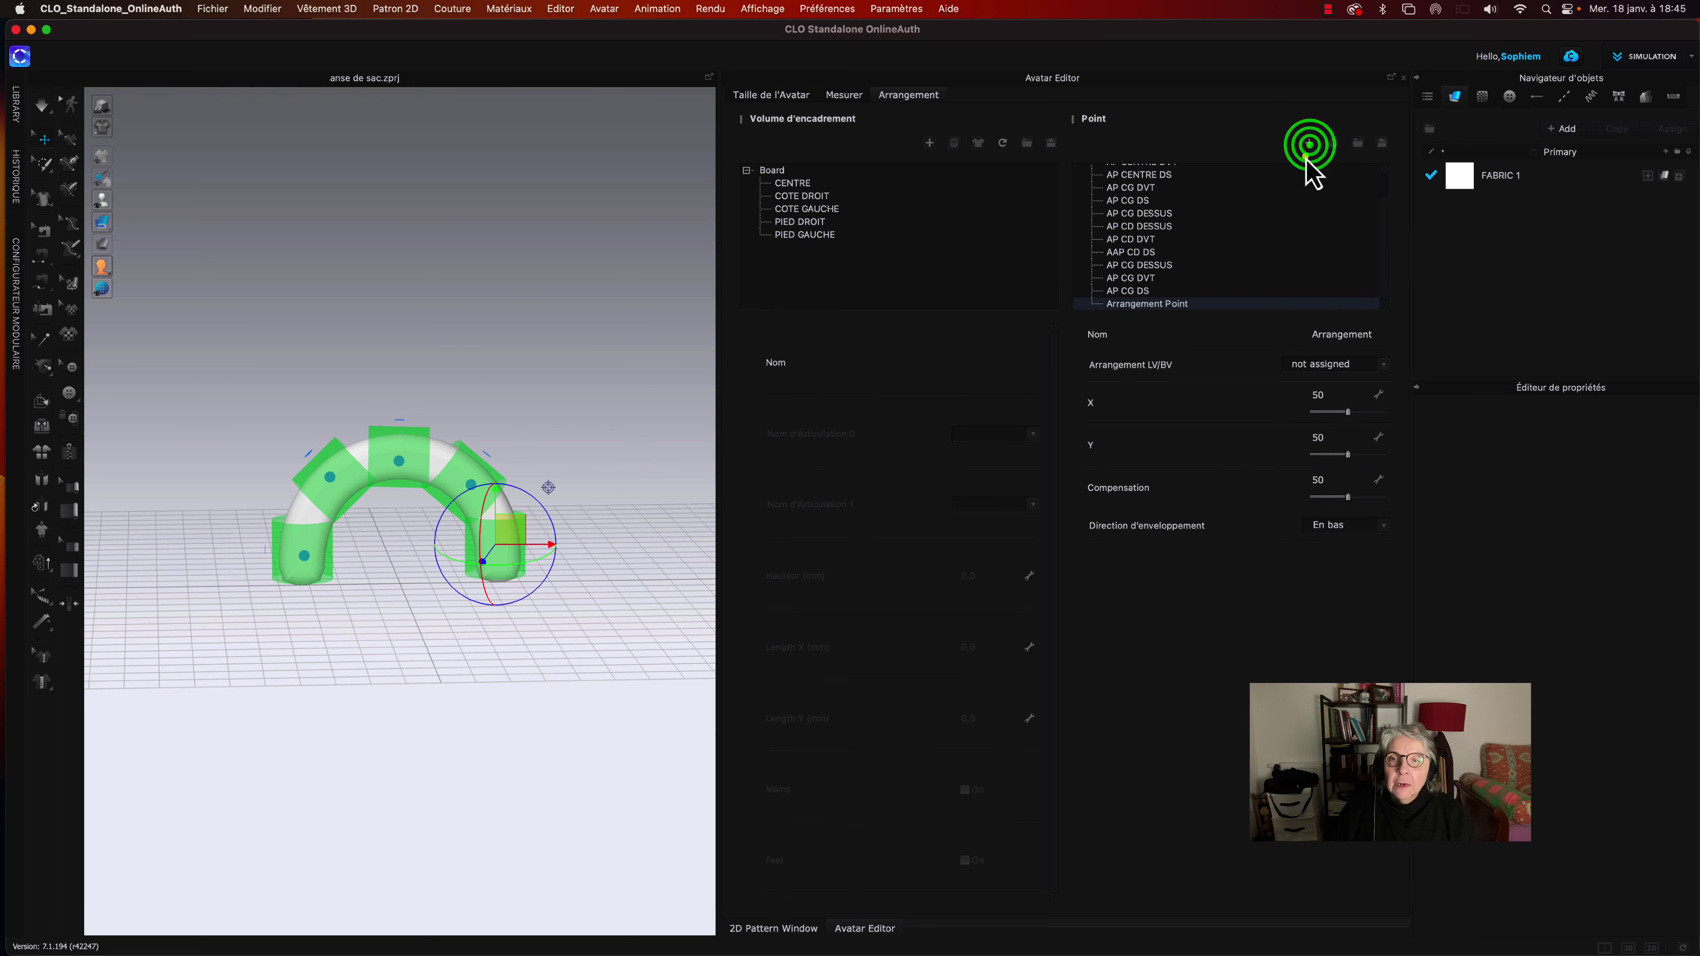
double_click(1196, 303)
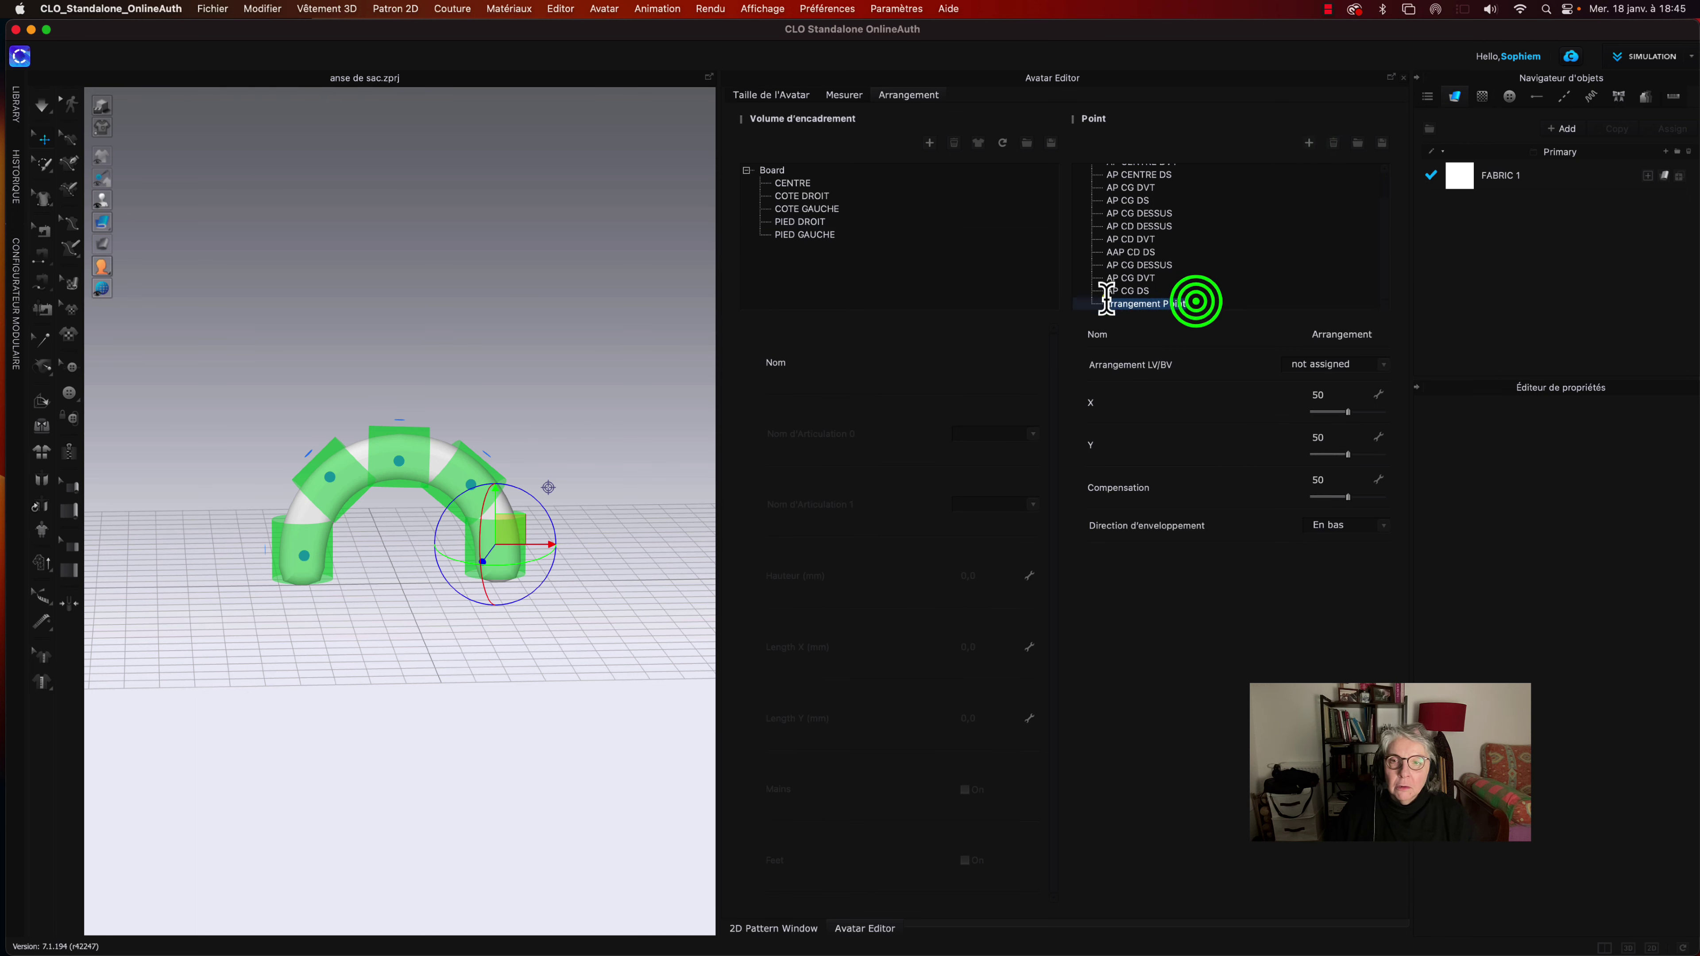
type("AP CG DESSUS")
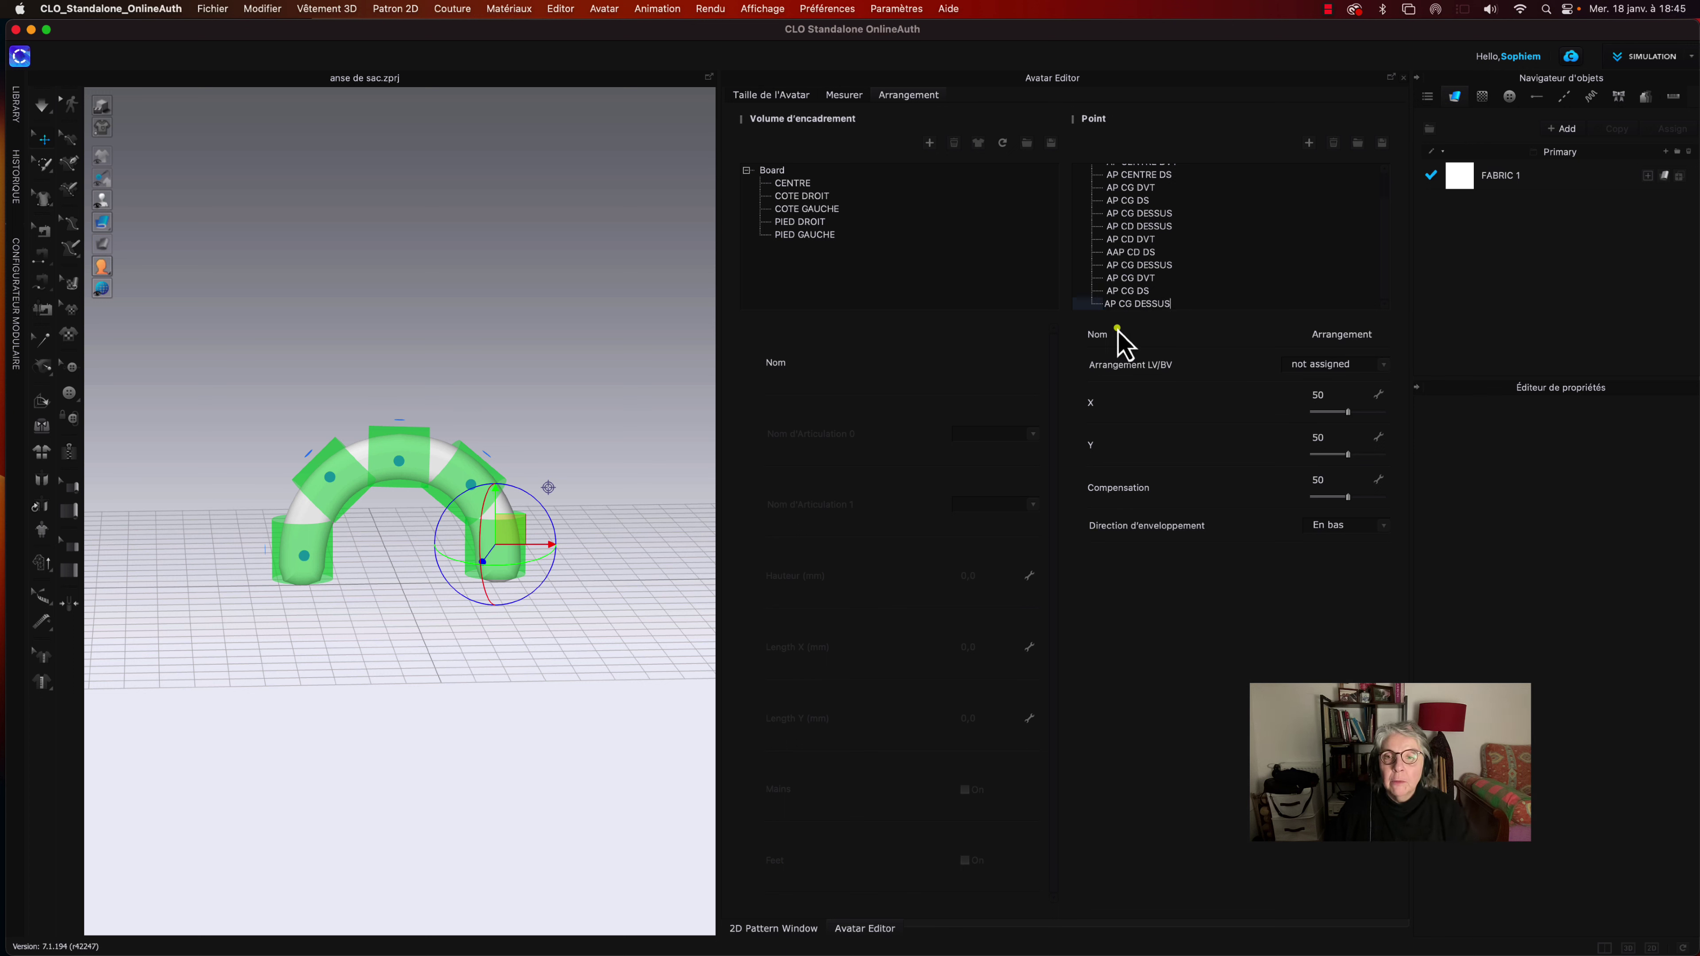
left_click(1131, 299)
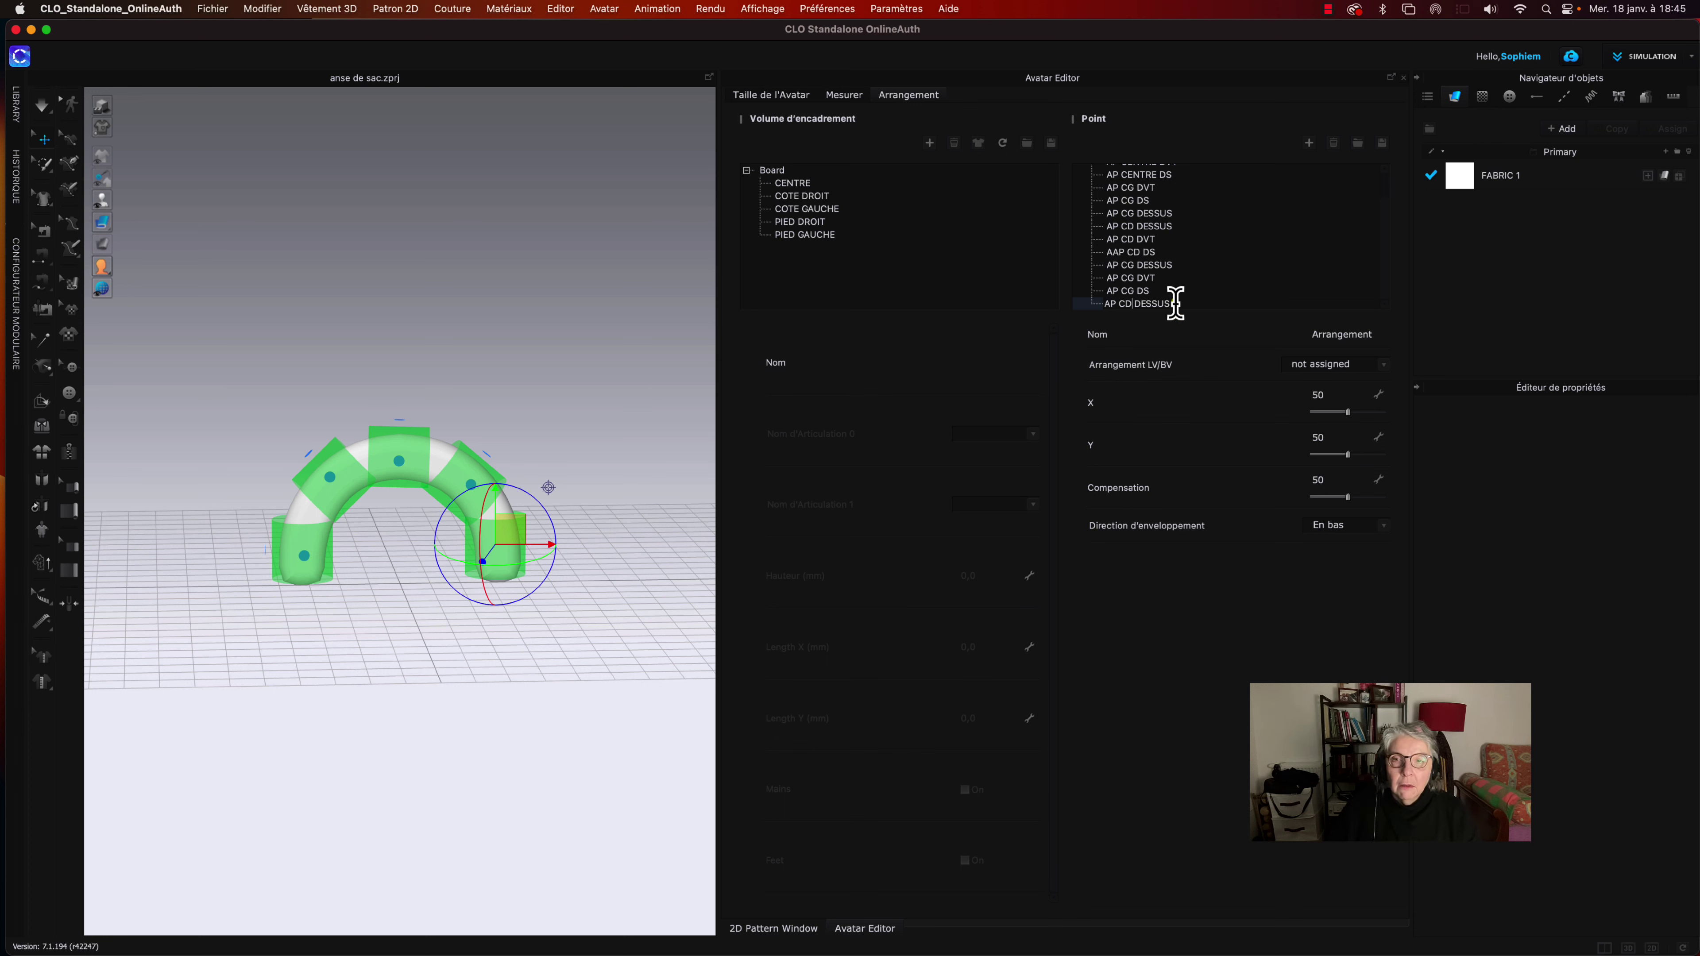
left_click_drag(1174, 302, 1140, 308)
left_click(1208, 343)
Attach AP CD DESSUS to PIED DROIT with compensation 60 and X around 26.
left_click(1302, 365)
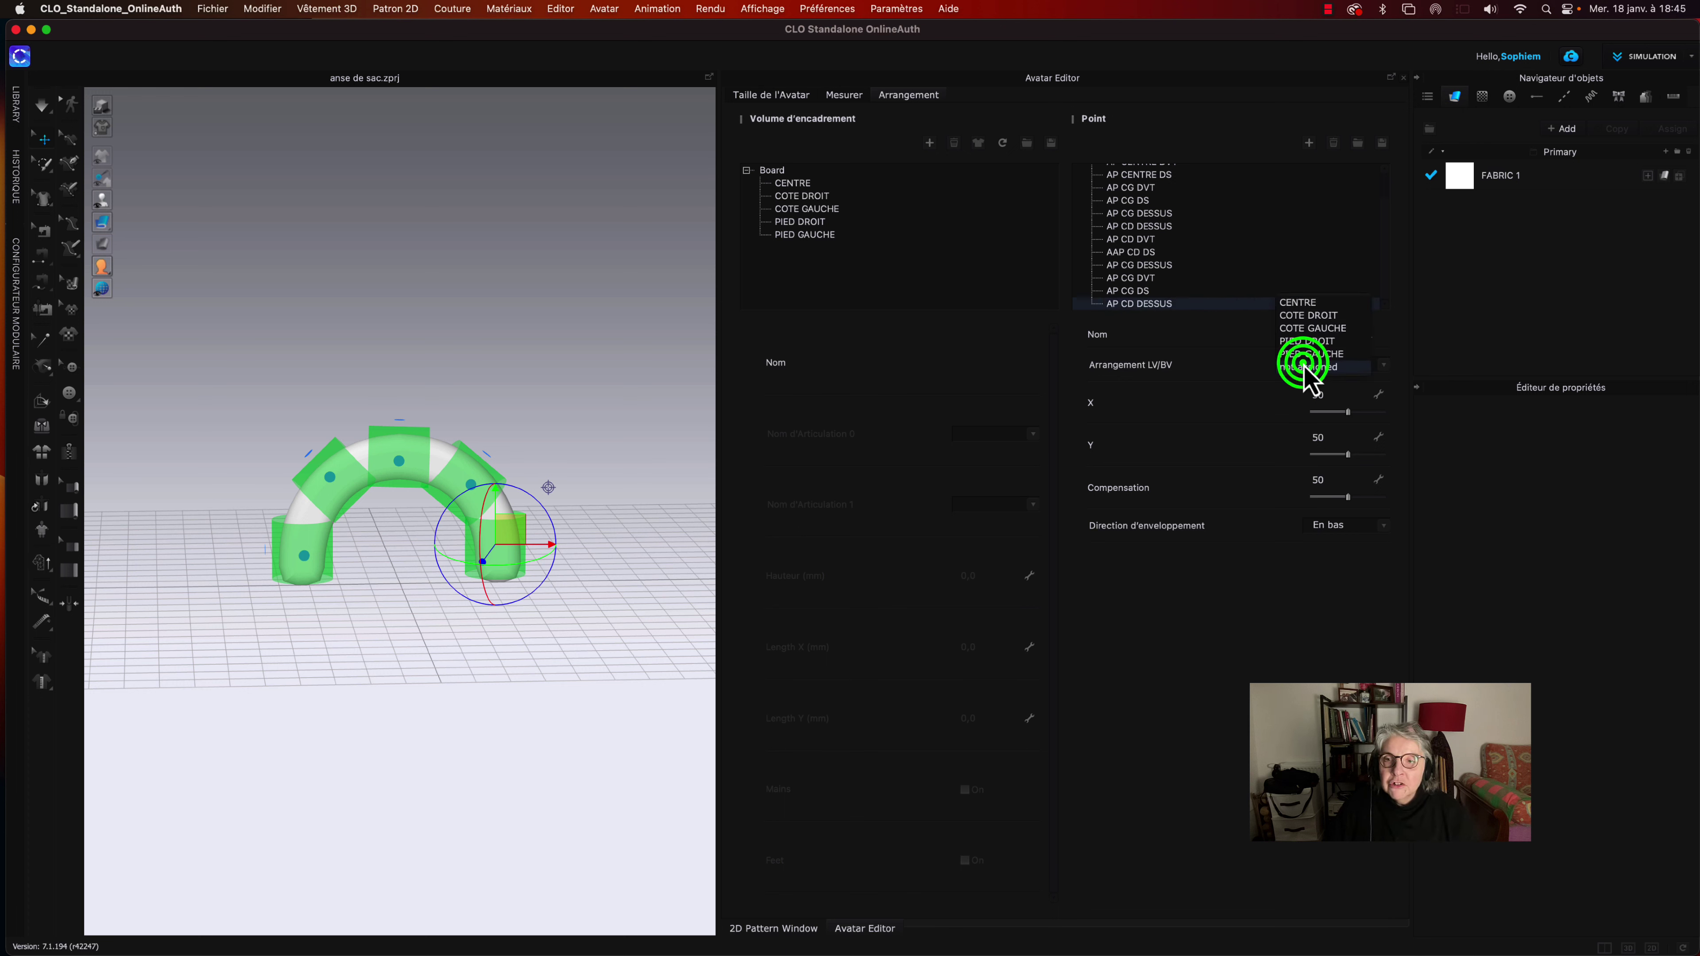
left_click(1328, 342)
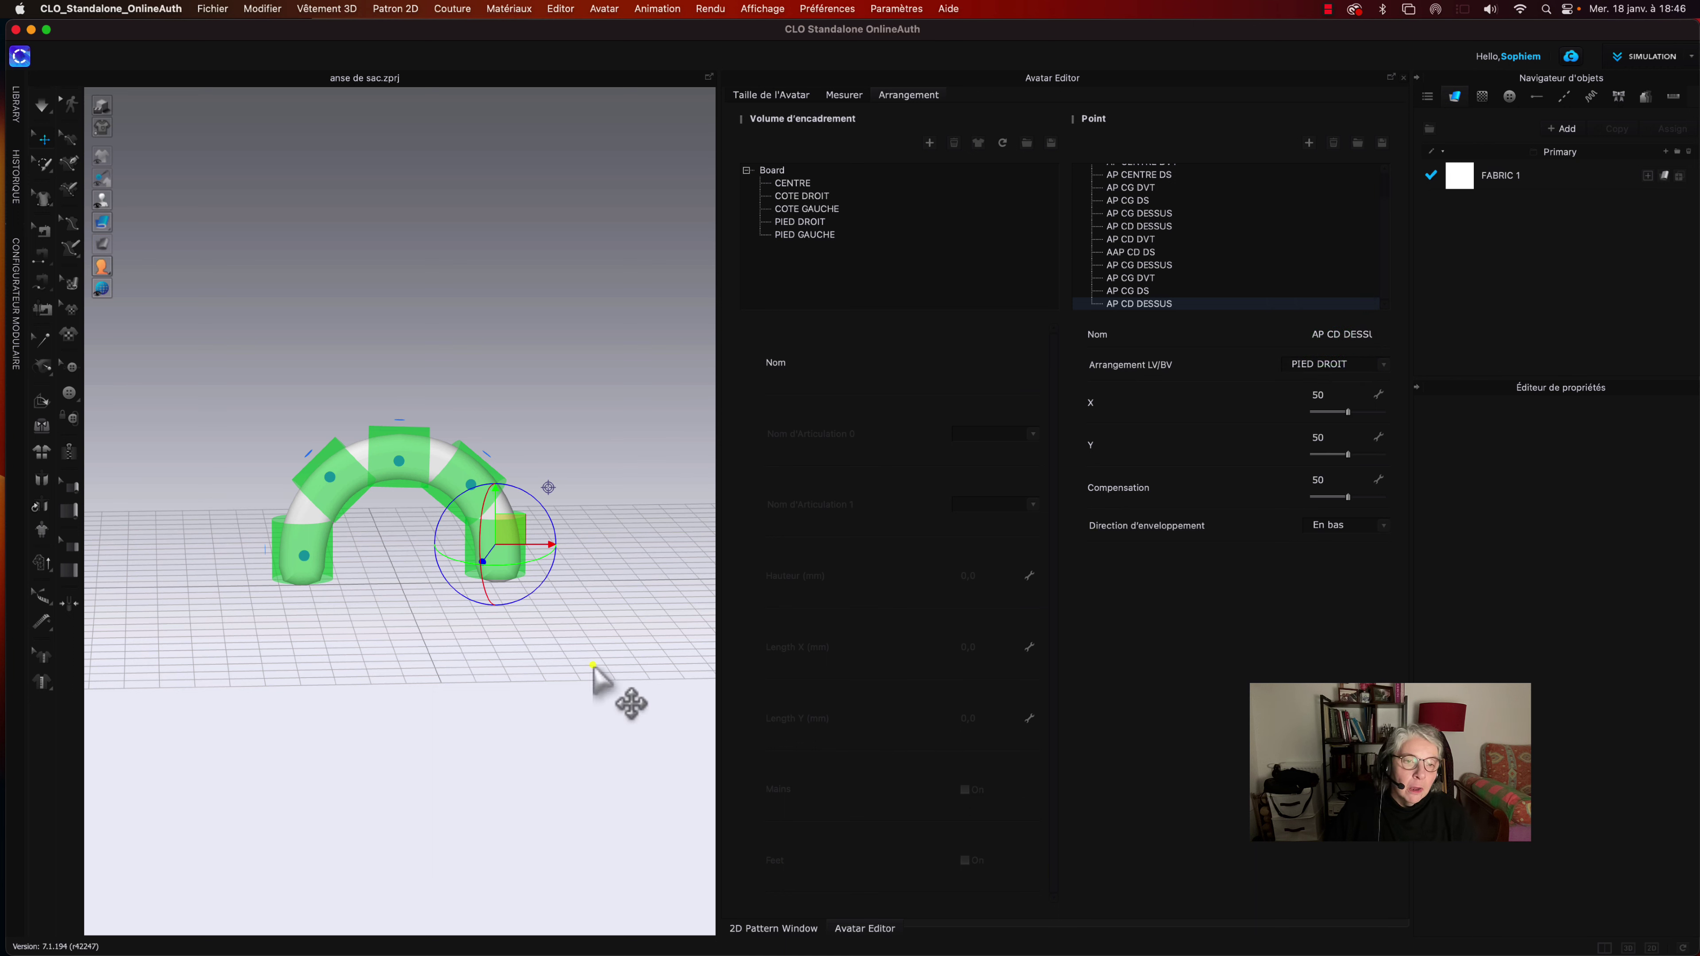
mouse_move(593, 636)
right_mouse_down()
mouse_move(507, 618)
mouse_move(505, 633)
right_mouse_up()
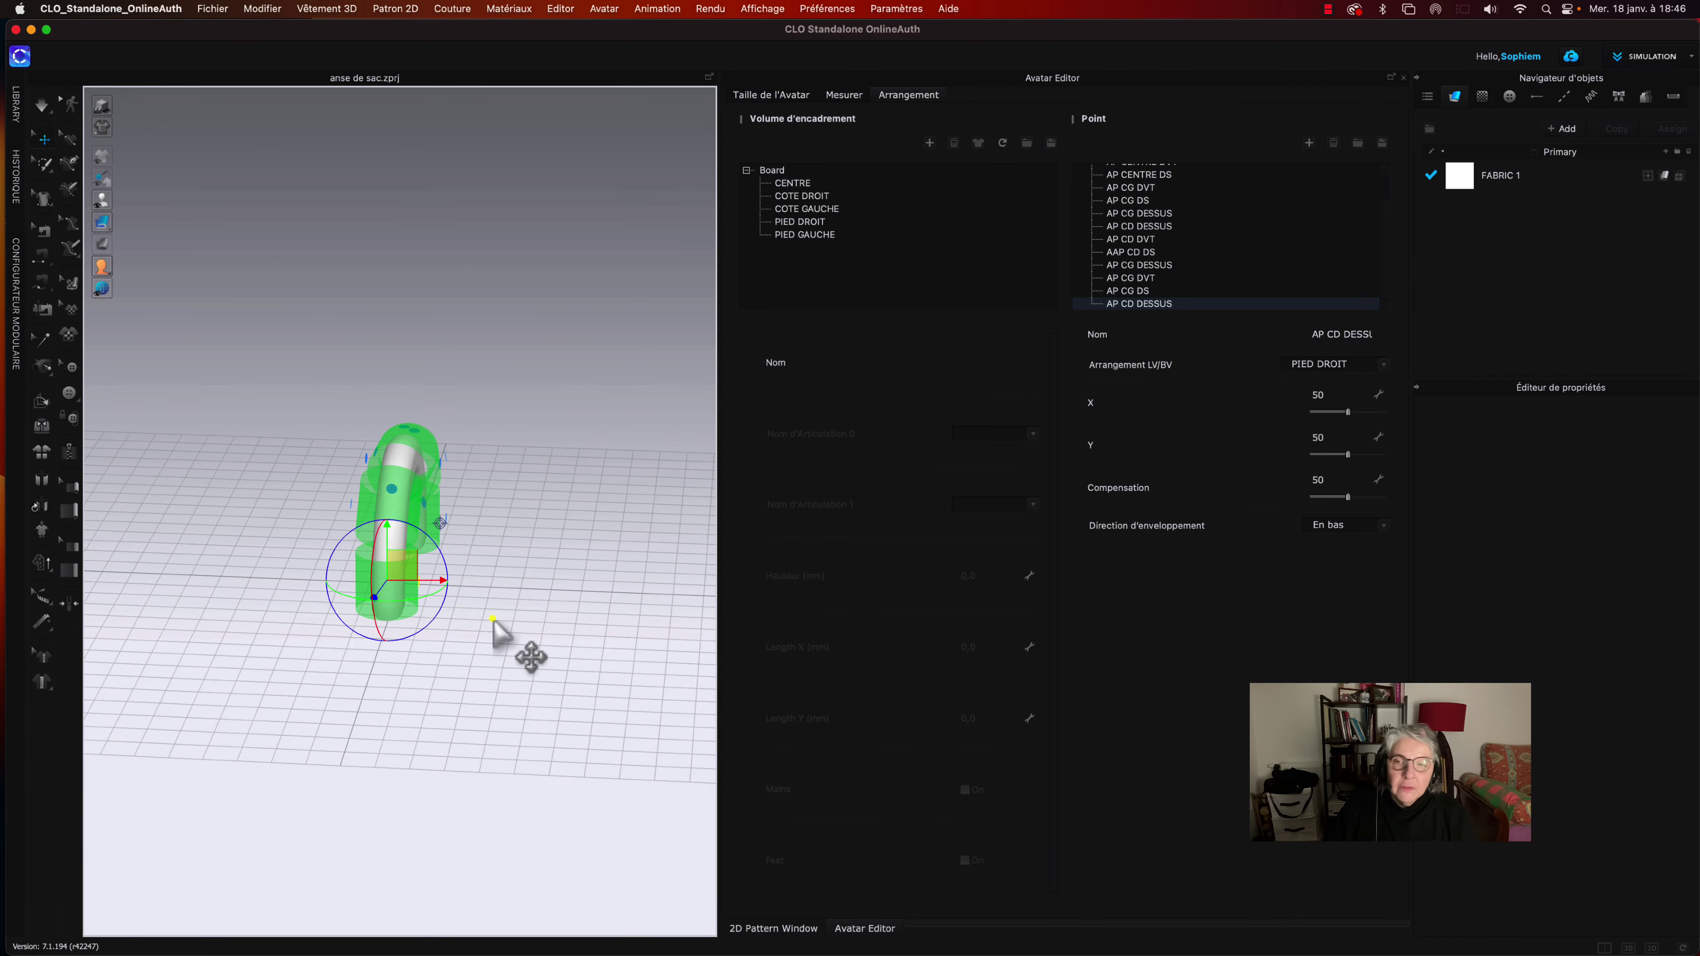
double_click(1338, 479)
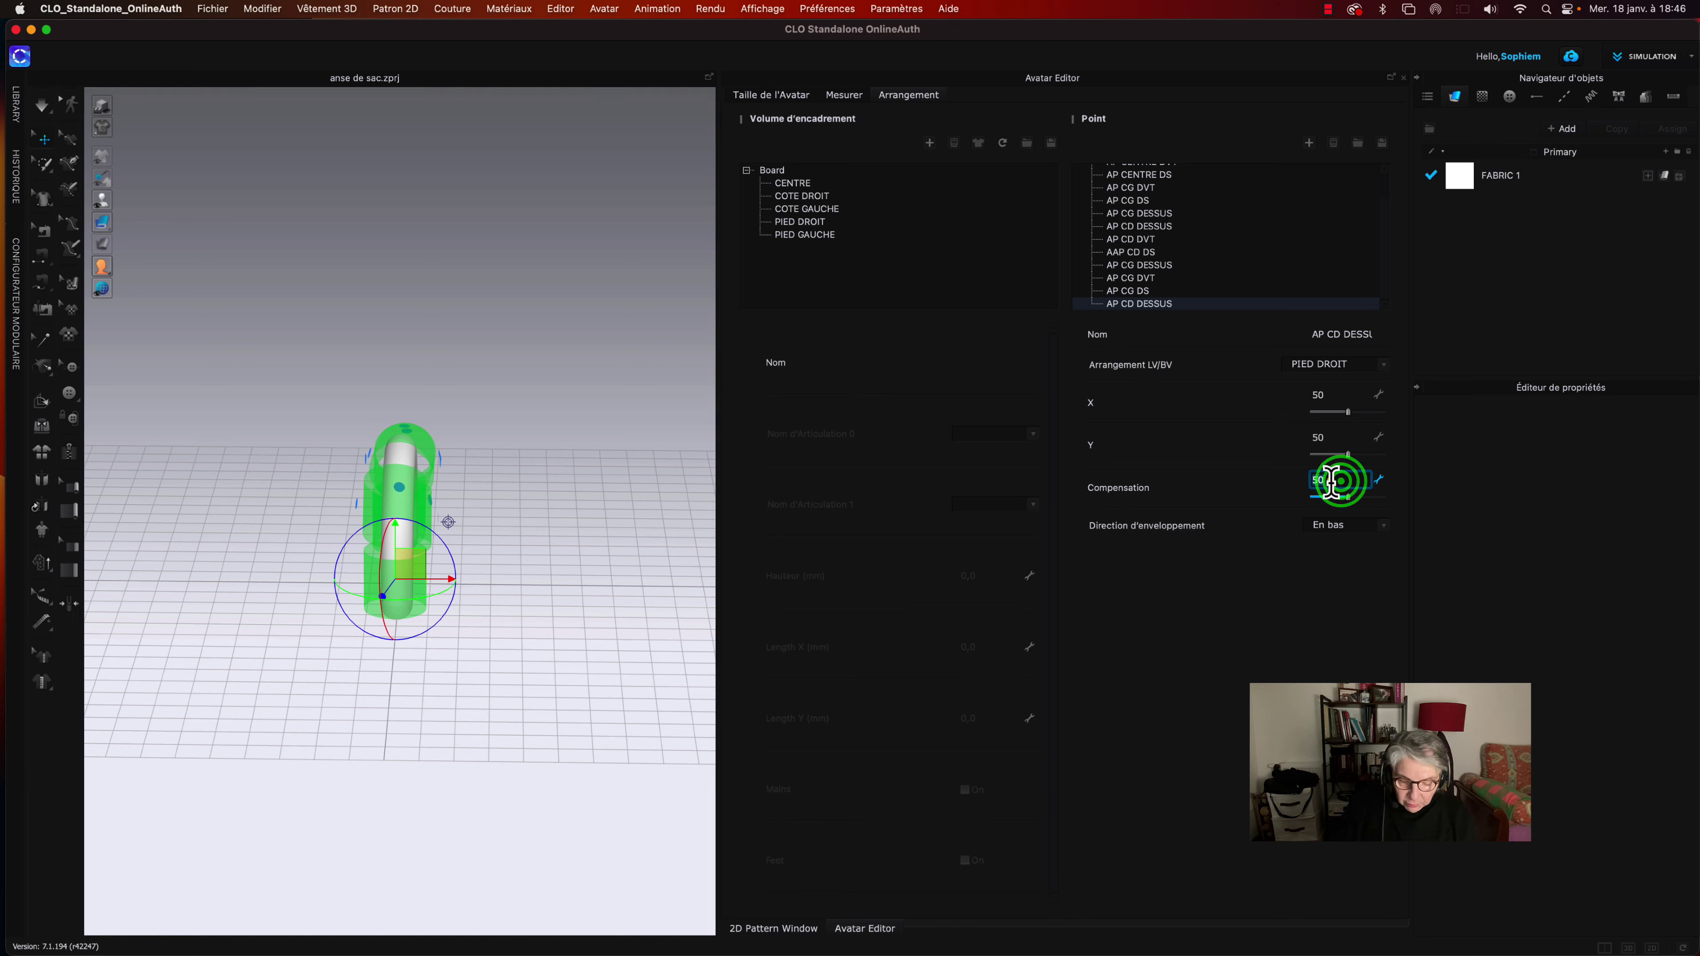
type("60")
key("Return")
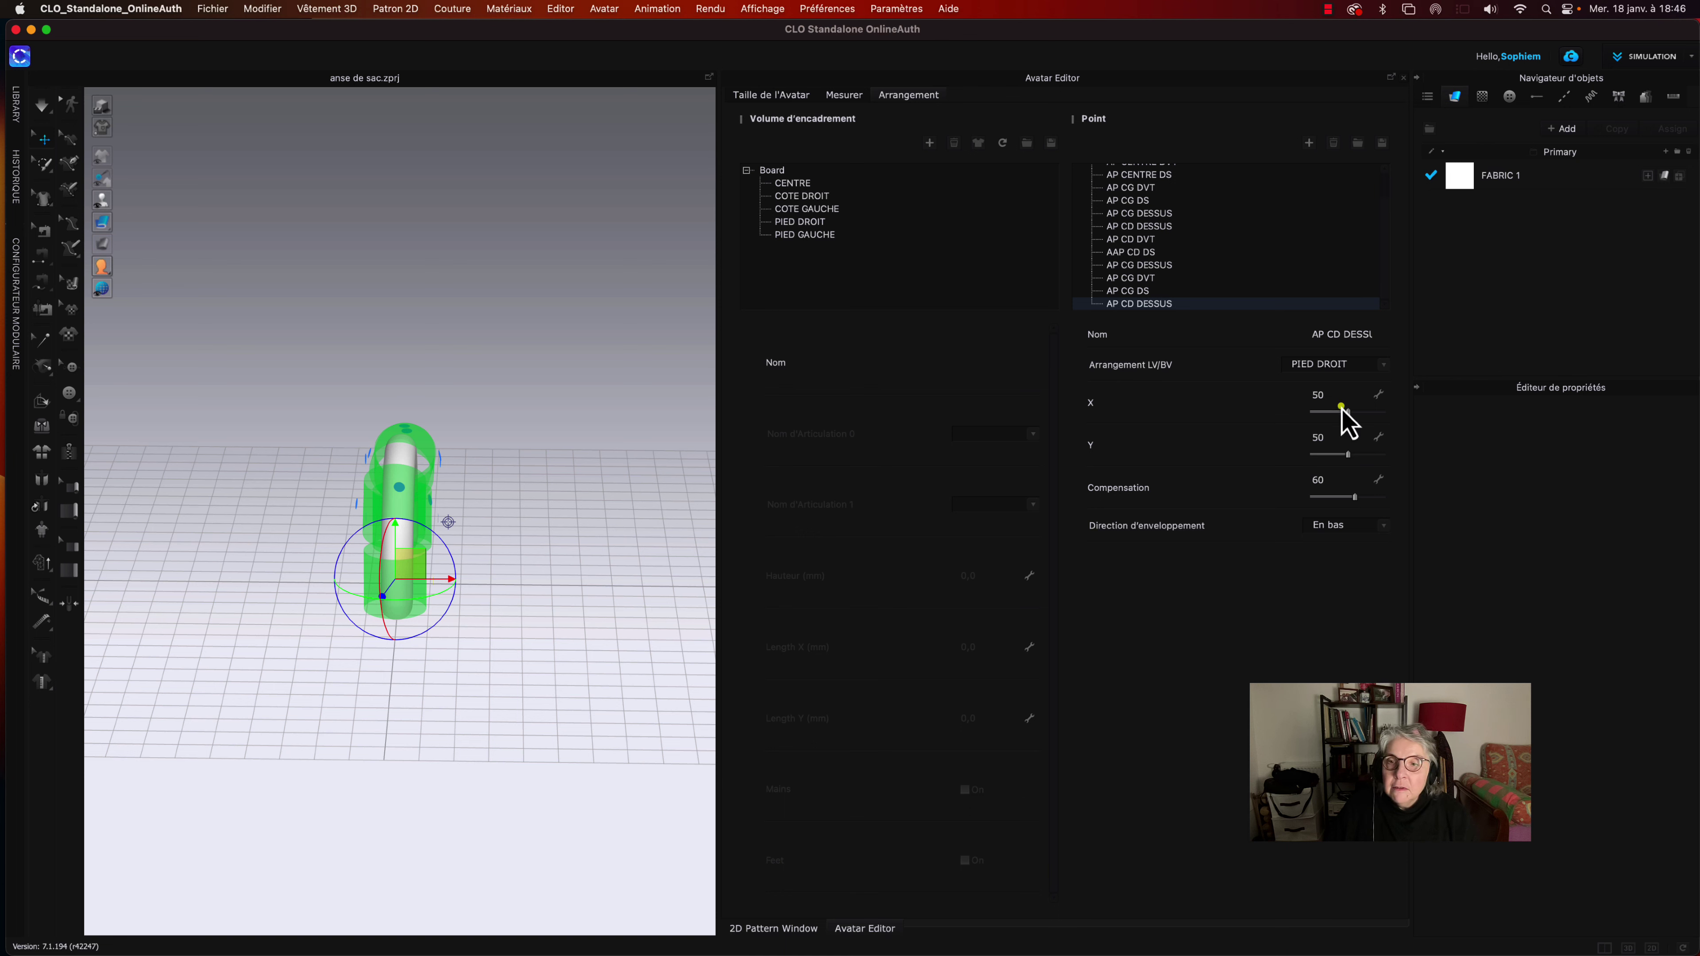
left_click_drag(1347, 411, 1361, 411)
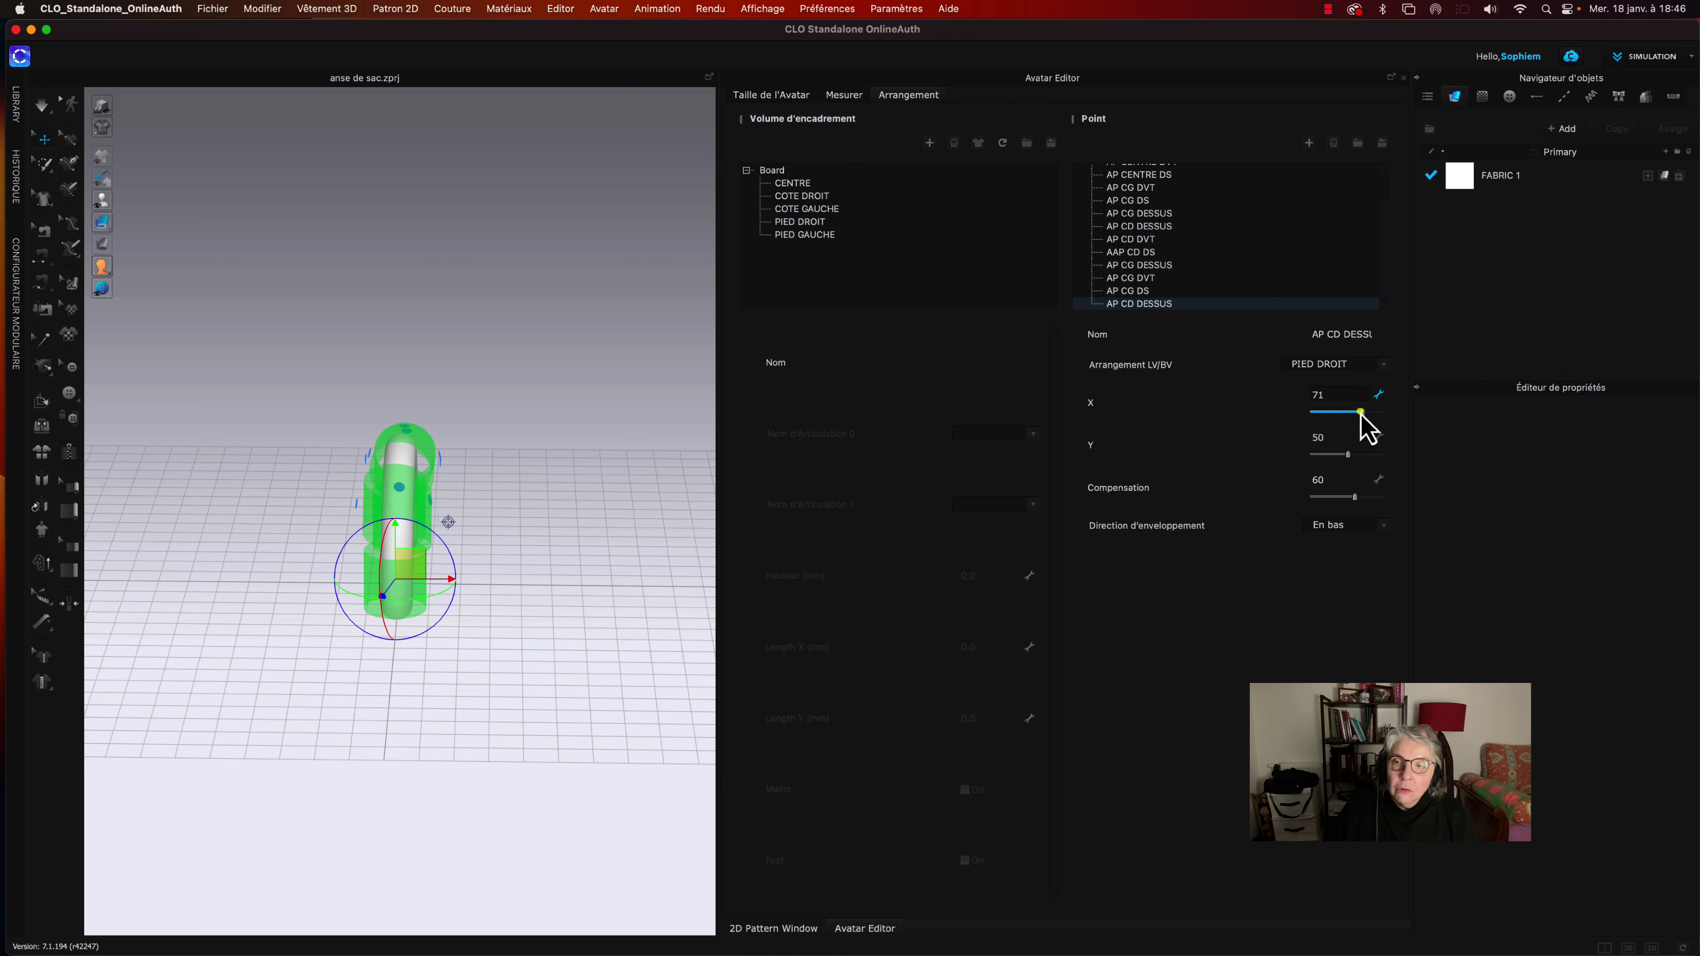
mouse_move(594, 592)
right_mouse_down()
mouse_move(634, 626)
mouse_move(721, 607)
mouse_move(700, 584)
mouse_move(725, 589)
mouse_move(596, 596)
right_mouse_up()
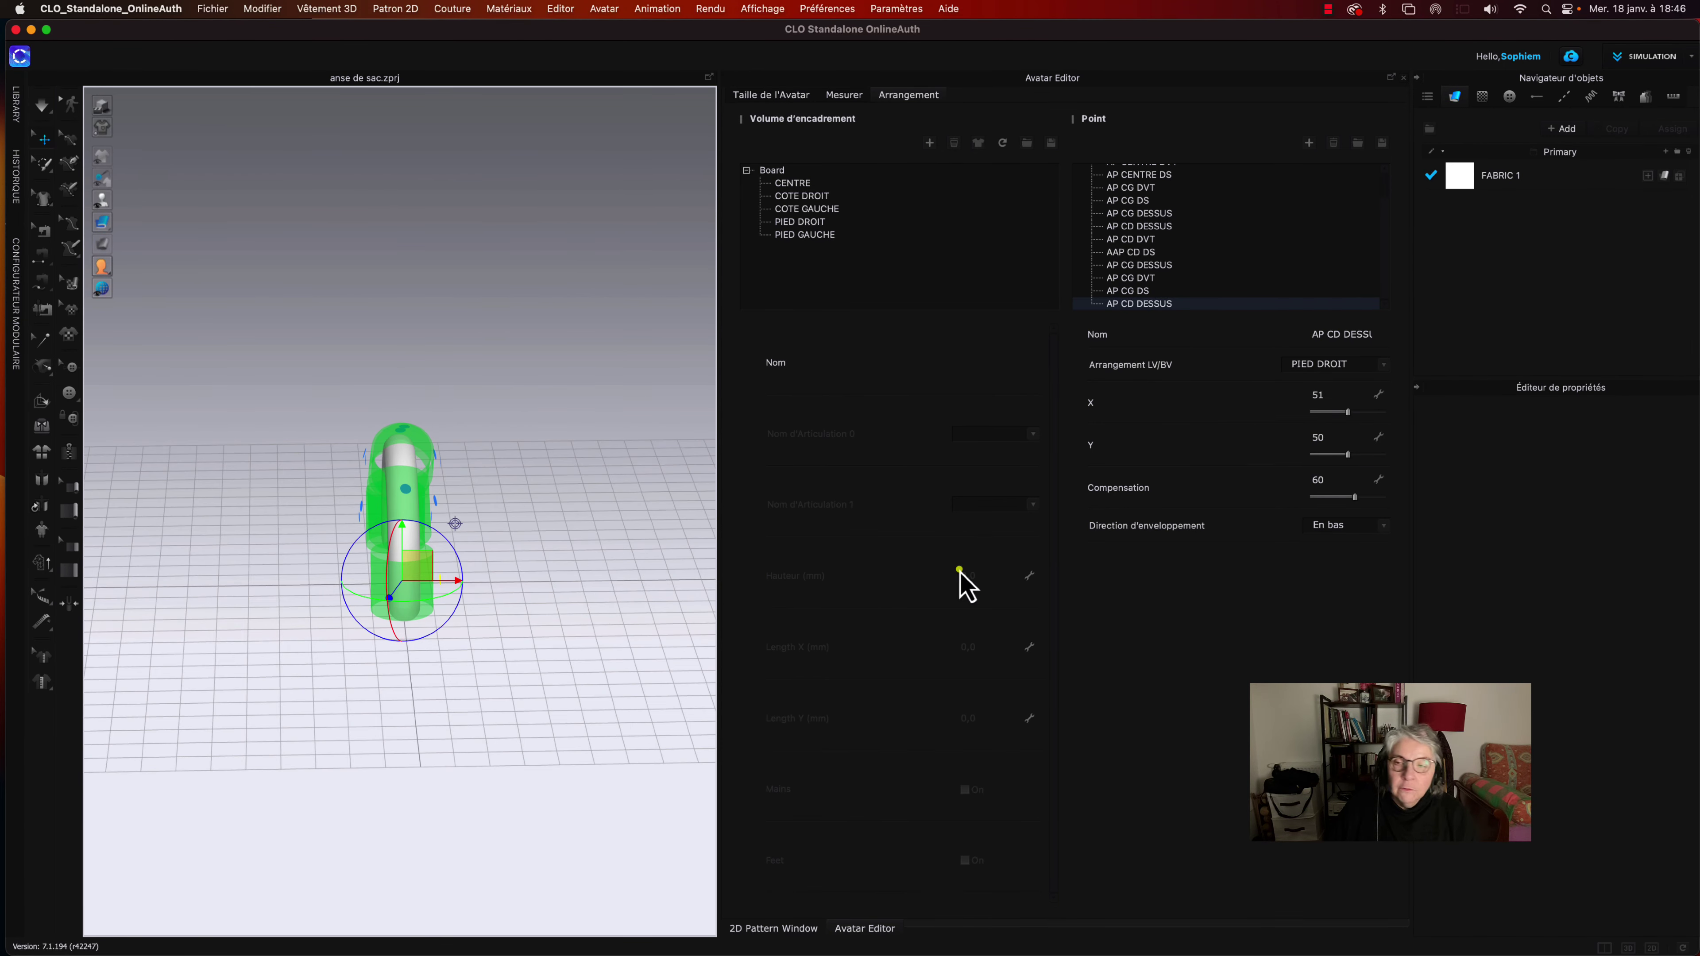
left_click_drag(1347, 412, 1330, 412)
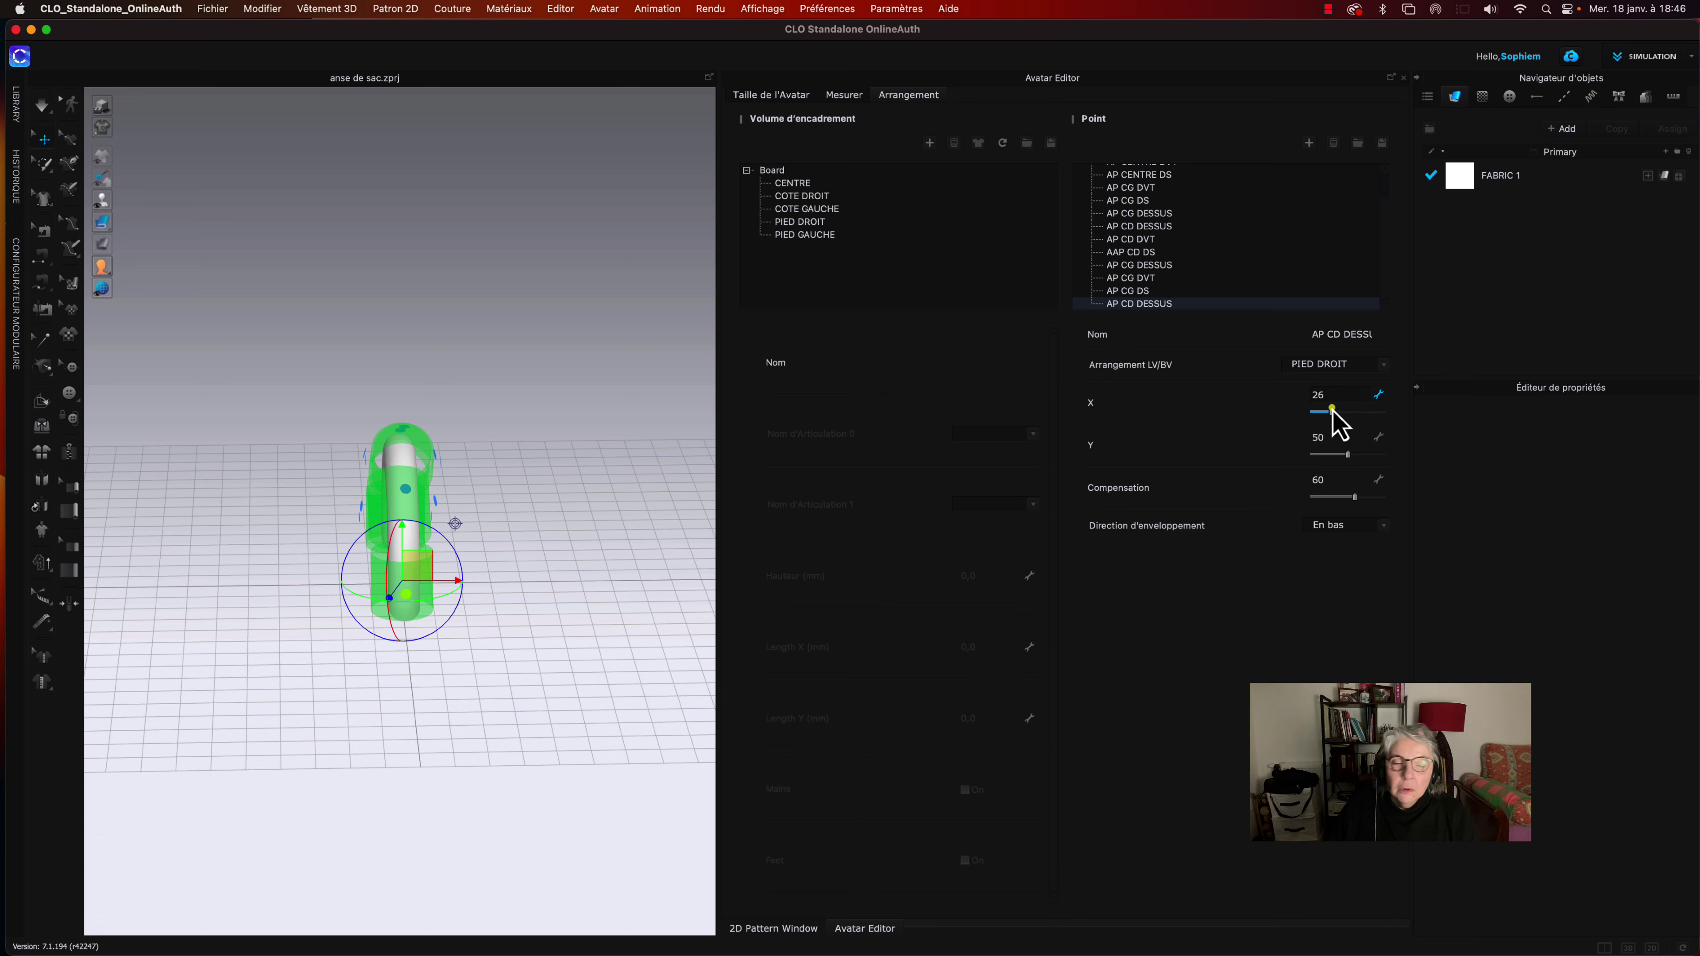
mouse_move(682, 566)
right_mouse_down()
mouse_move(751, 596)
mouse_move(759, 569)
right_mouse_up()
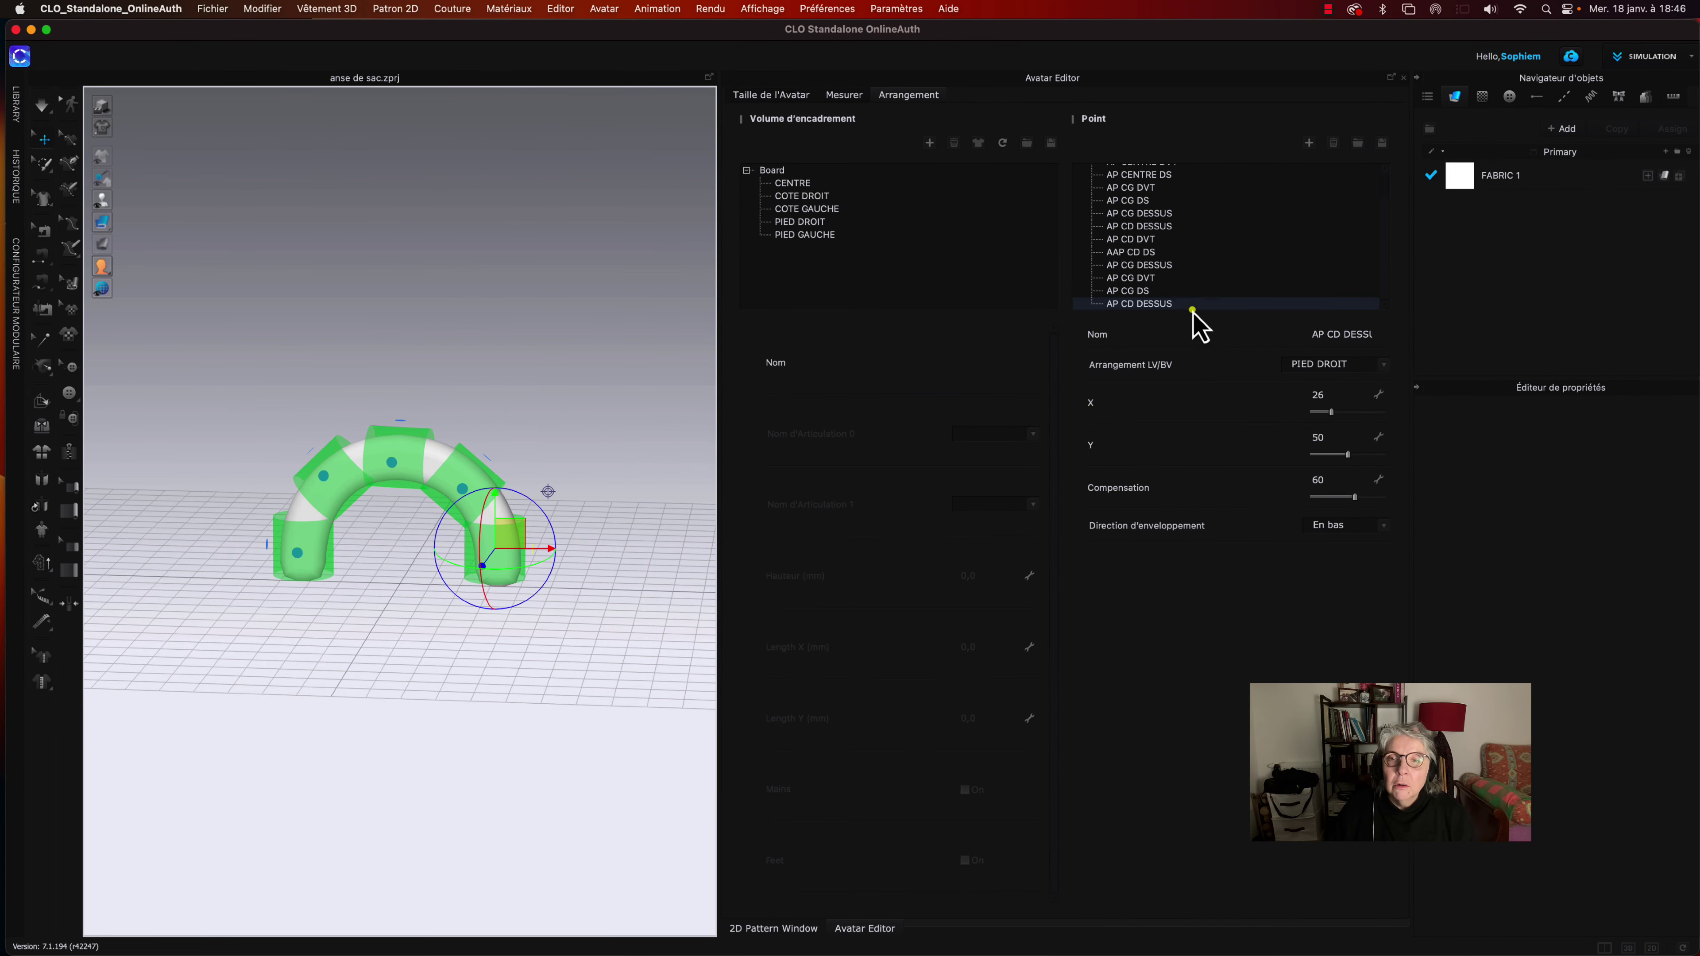
double_click(1175, 303)
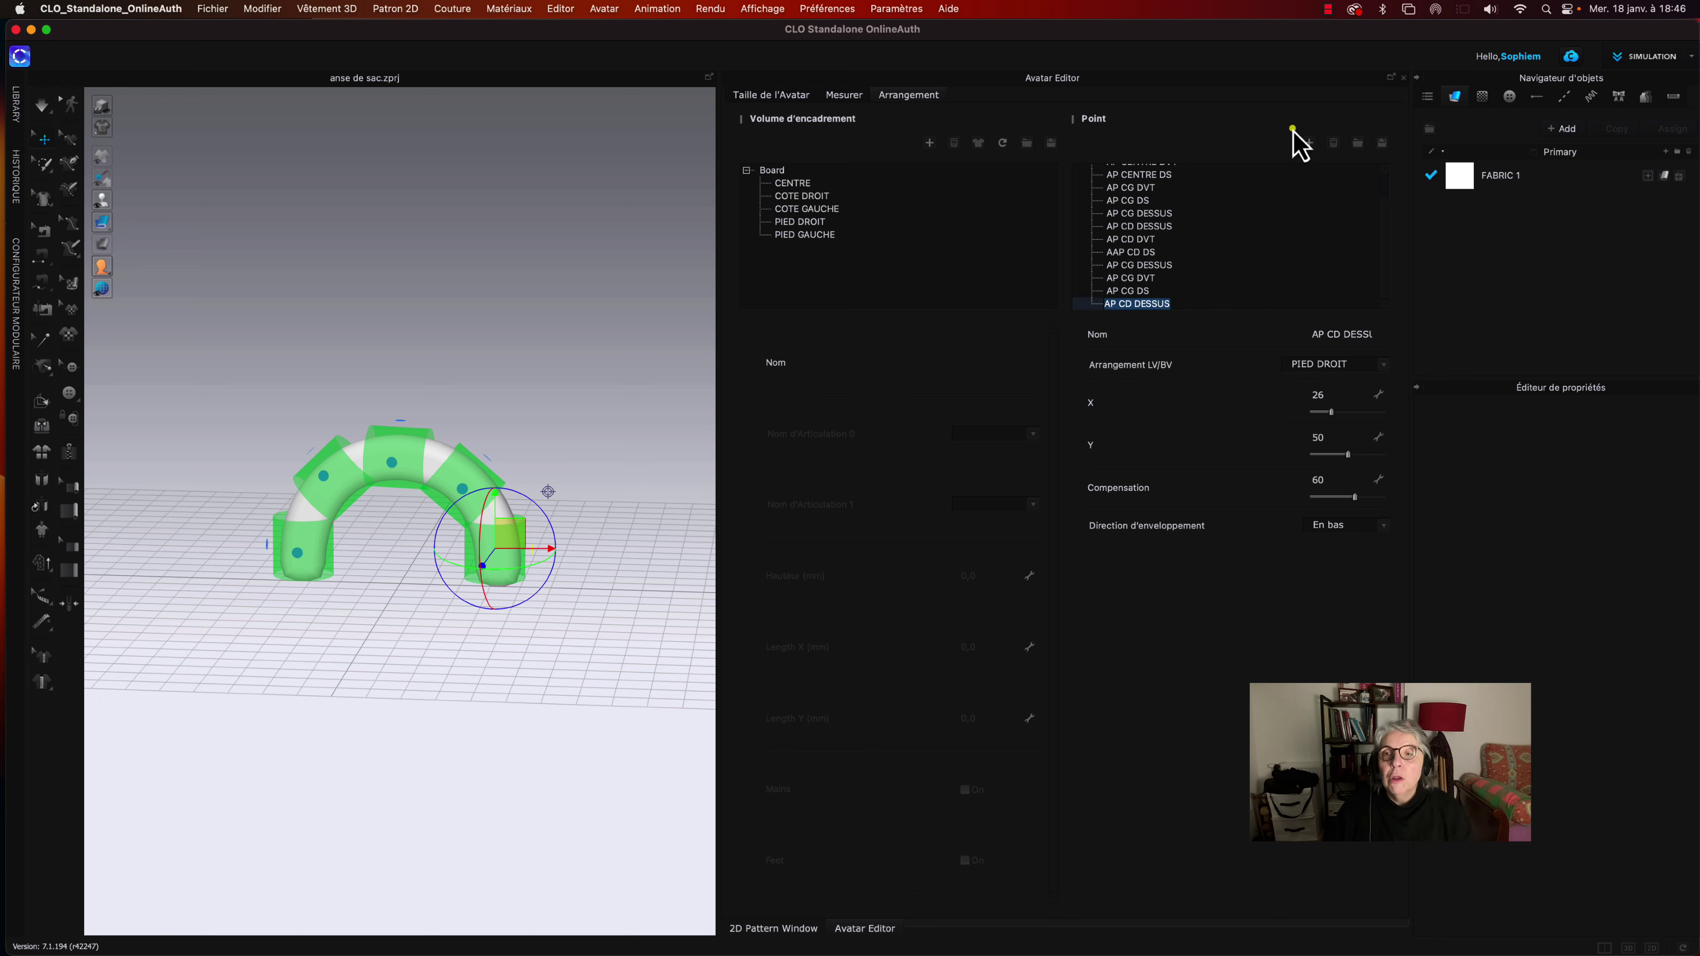
Add another arrangement point and name it AP CD DVT.
left_click(1308, 142)
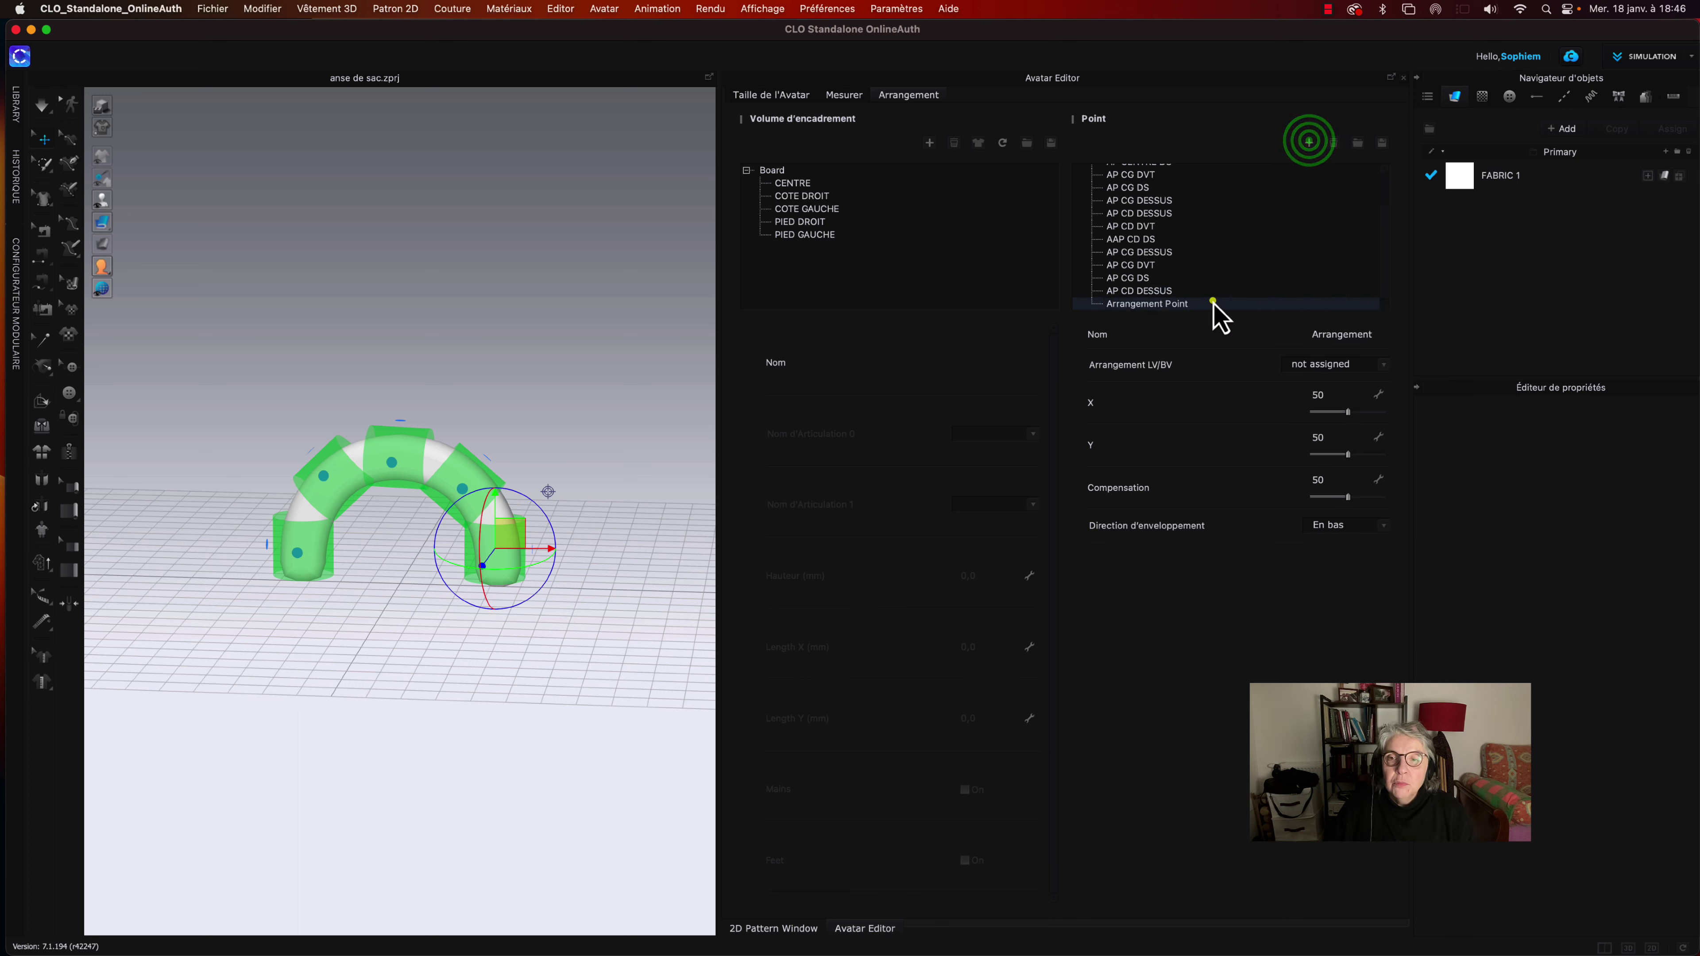
double_click(1186, 303)
double_click(1188, 303)
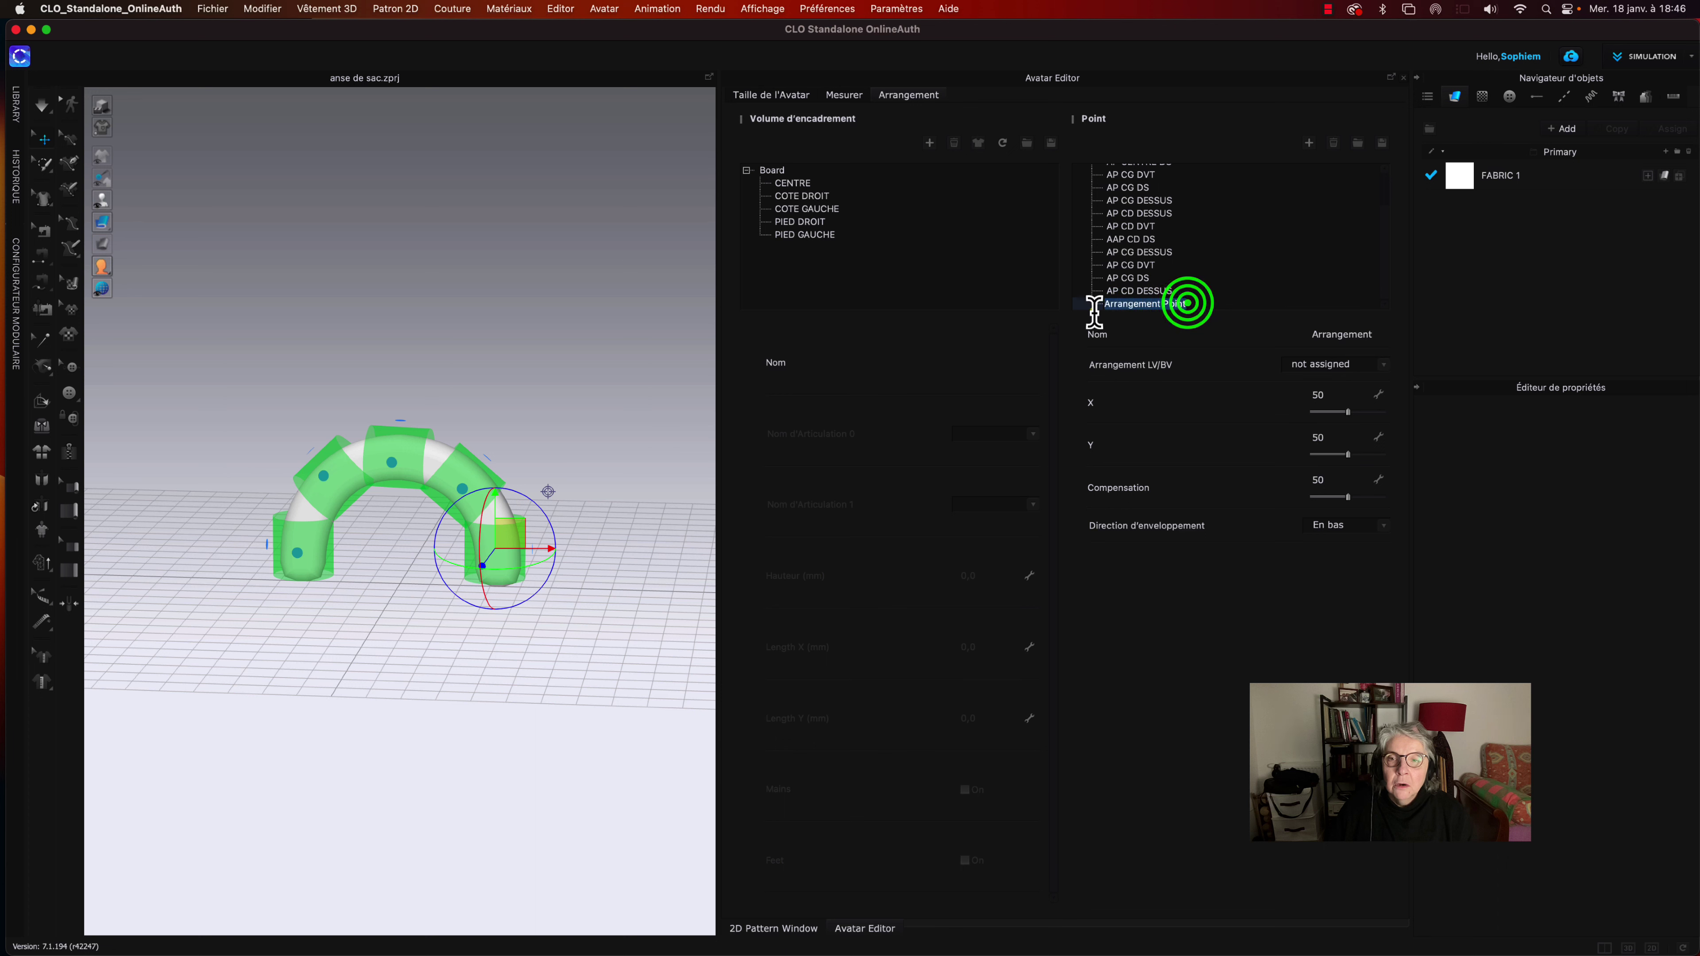
type("AP CD DESSUS")
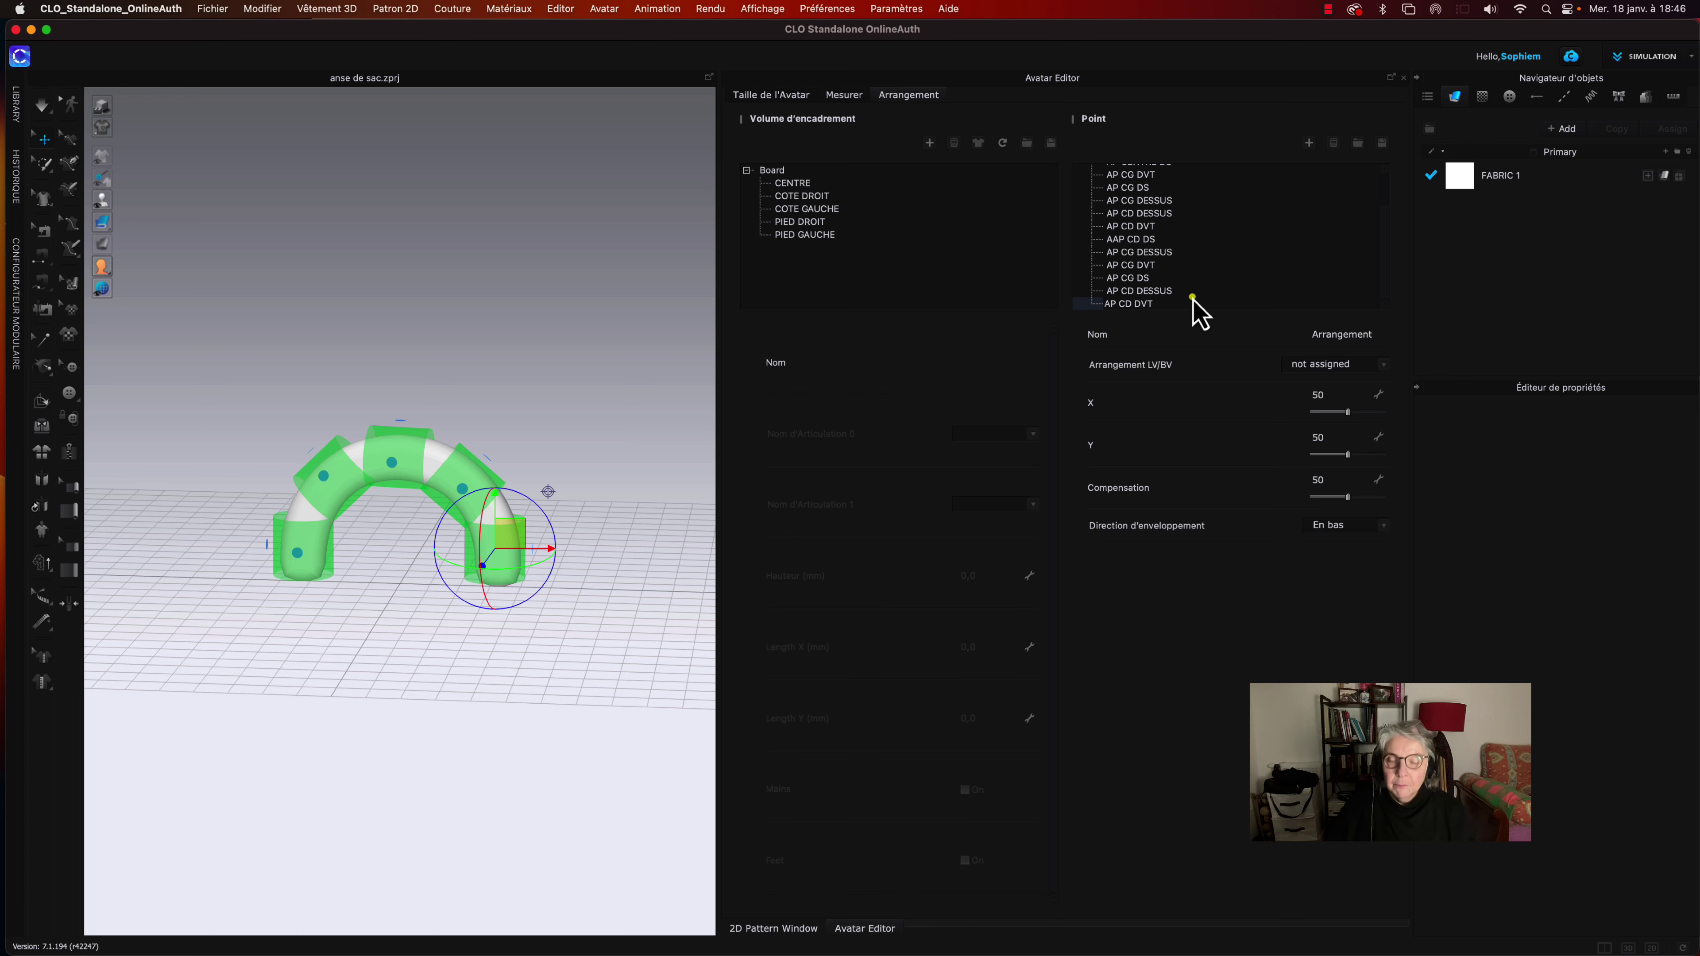
key("Return")
Attach AP CD DVT to PIED DROIT with compensation 60 and X at 100.
left_click(1322, 365)
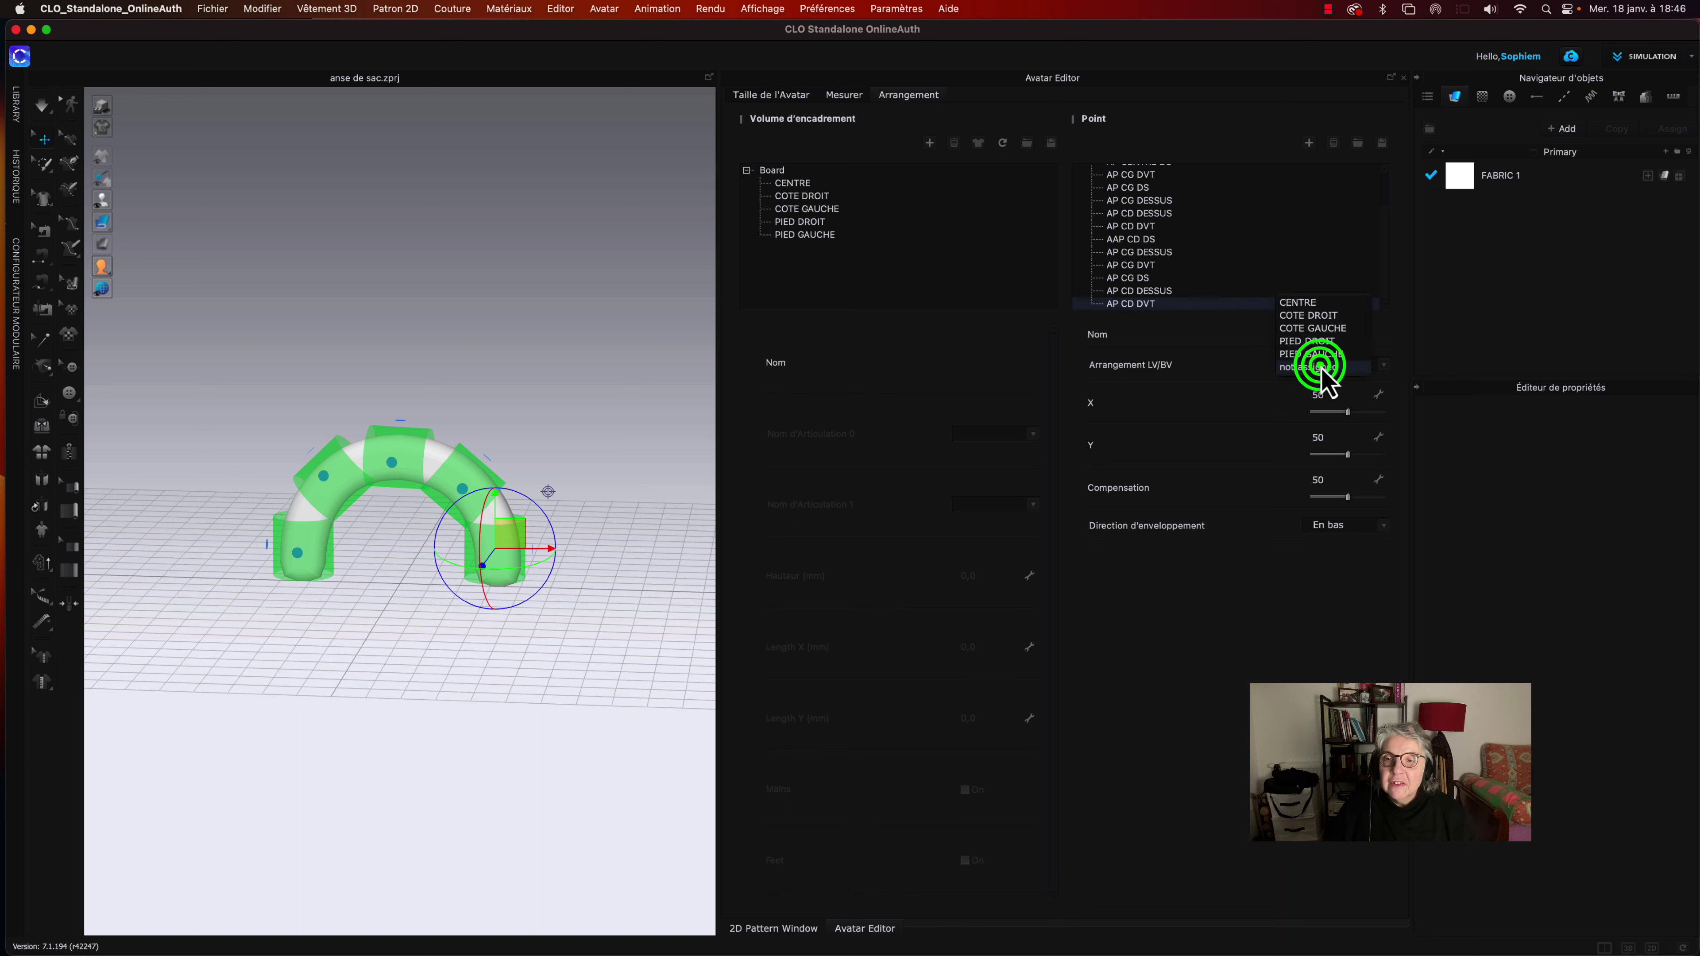
left_click(1335, 341)
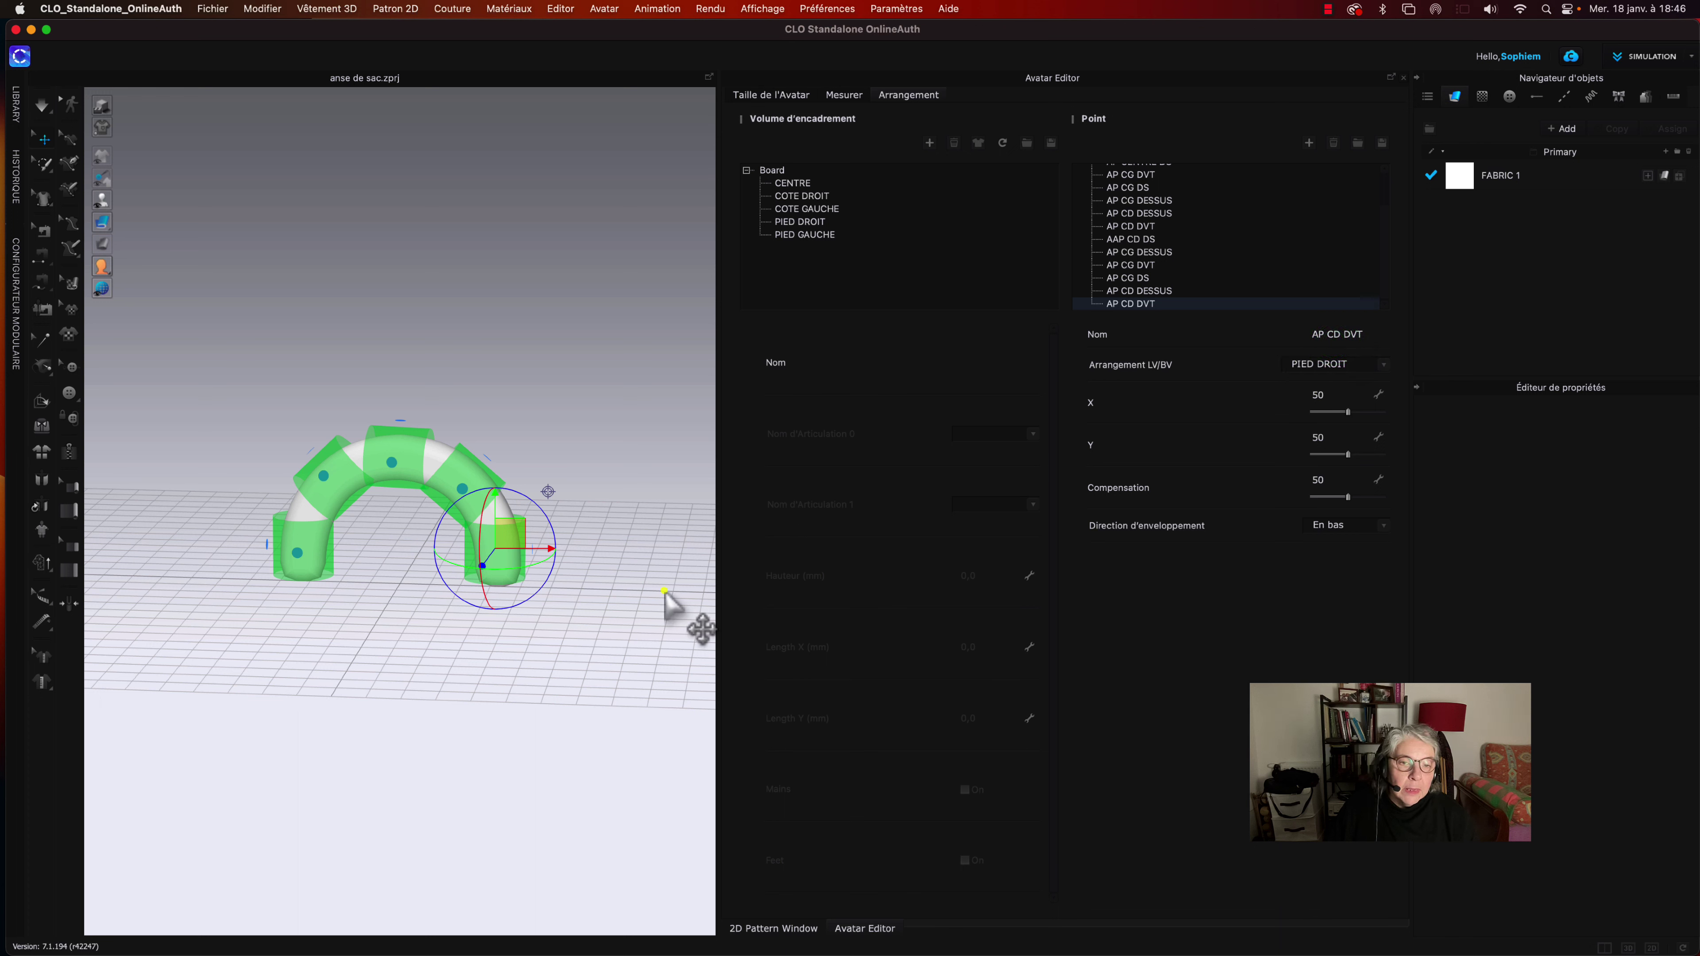
double_click(1346, 479)
type("60")
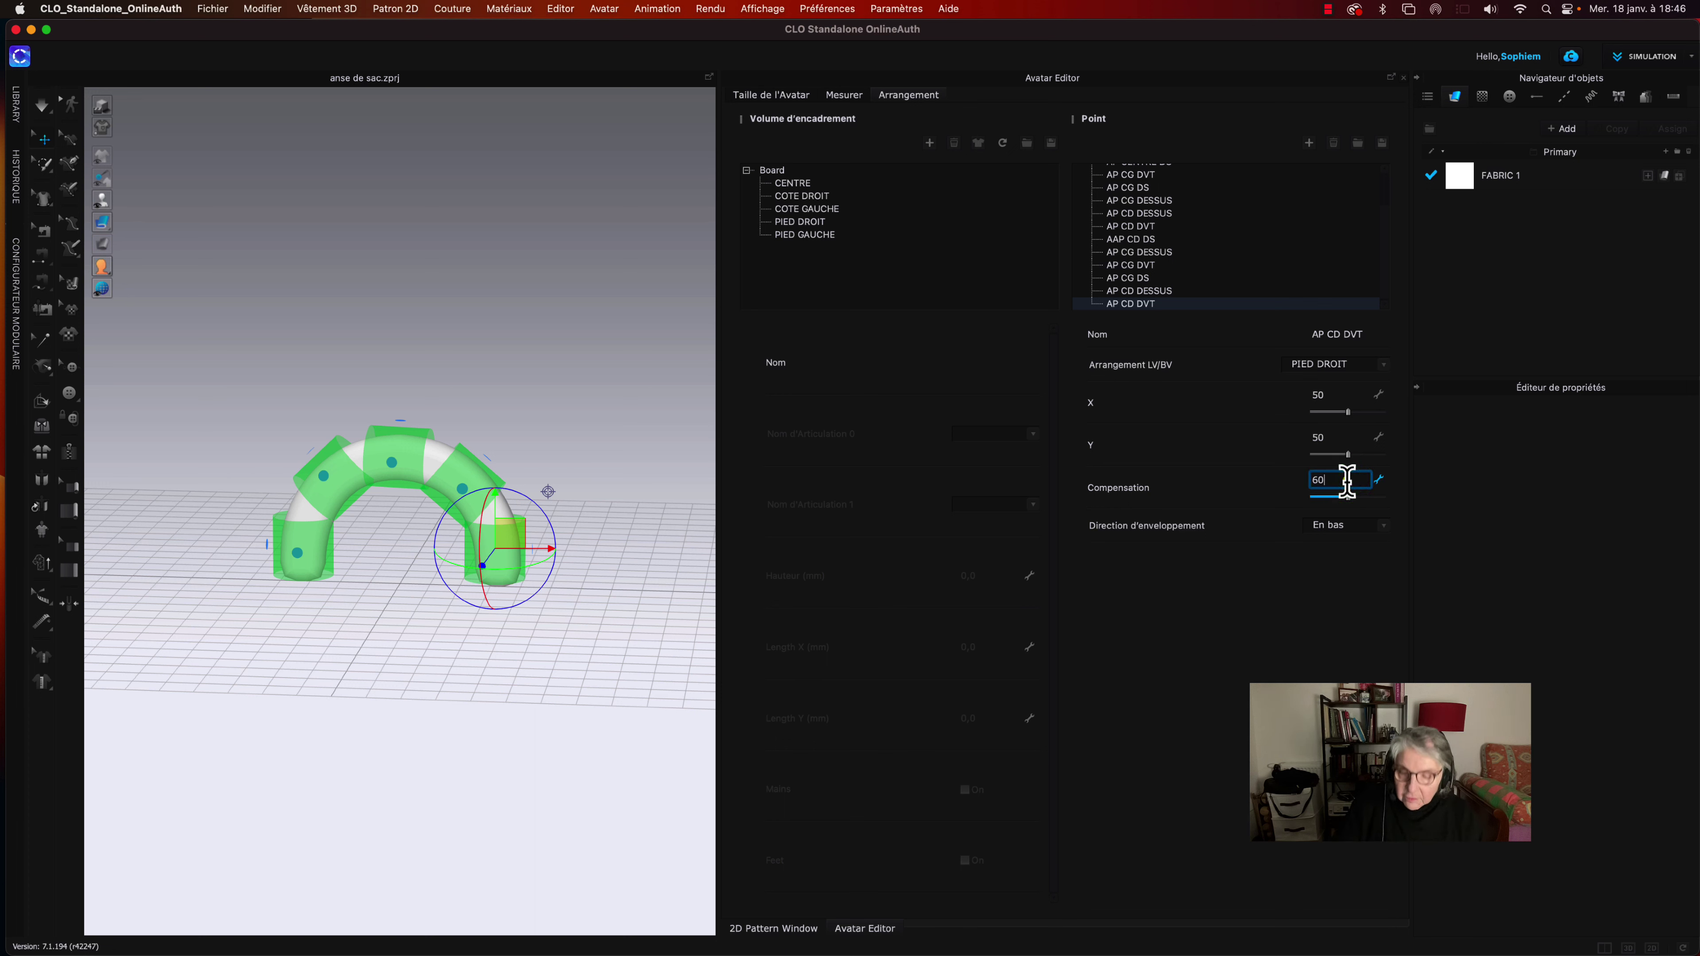
key("Return")
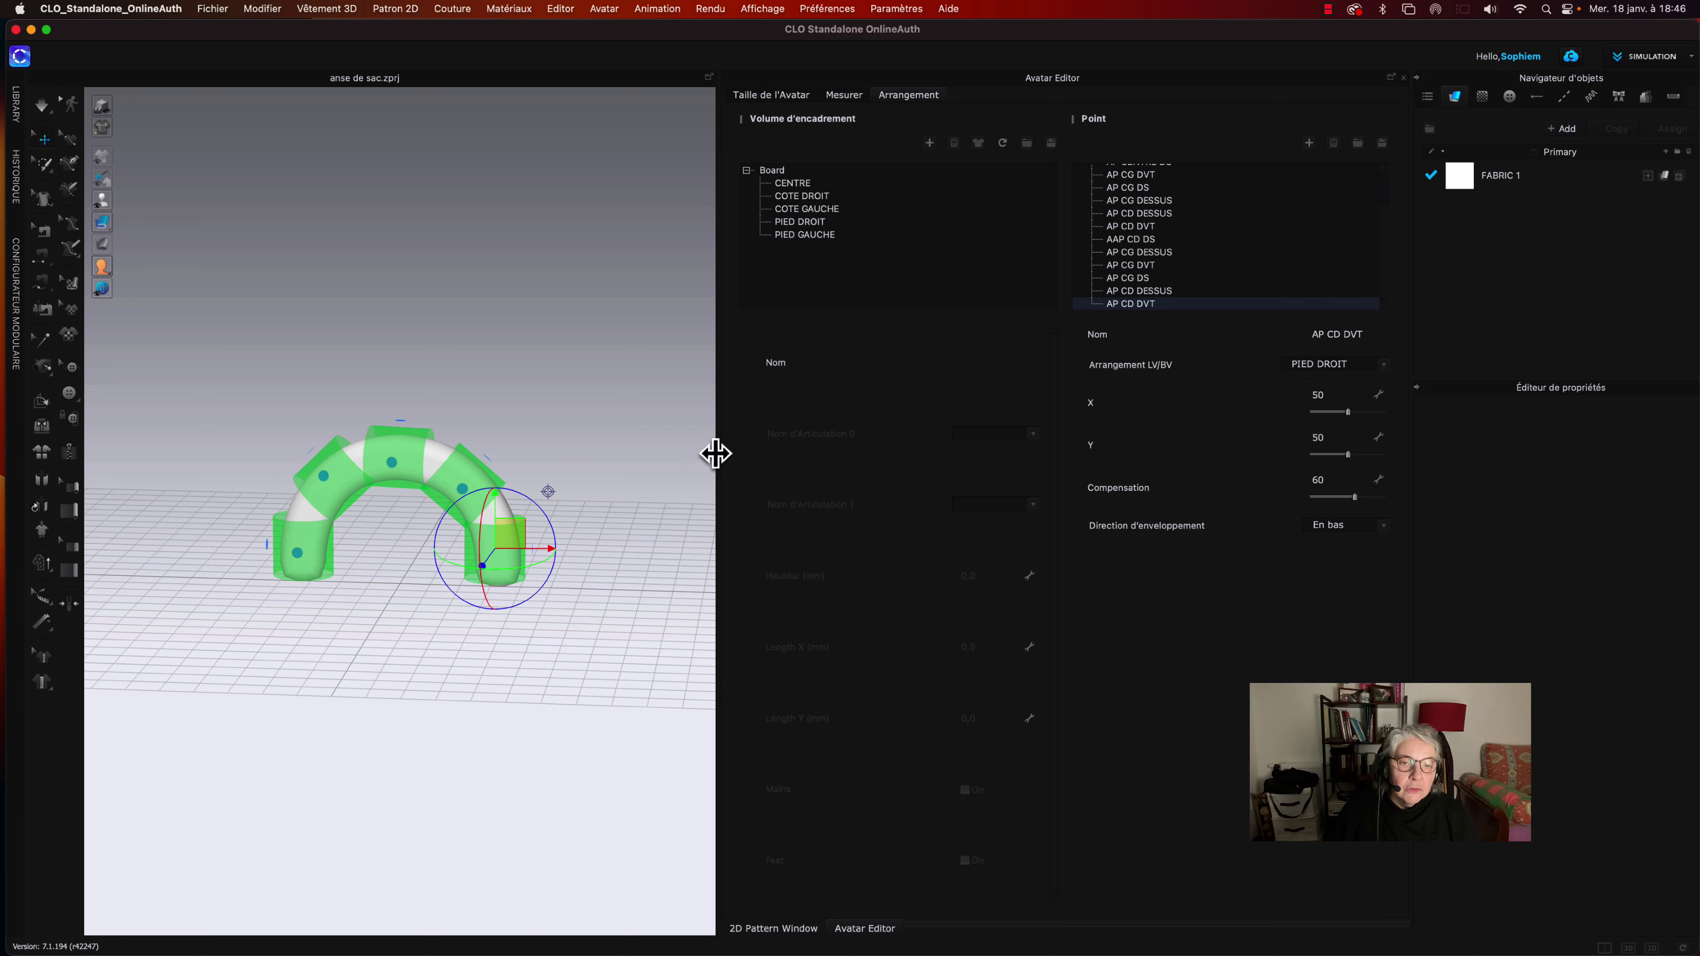
left_click(1218, 412)
left_click(1349, 411)
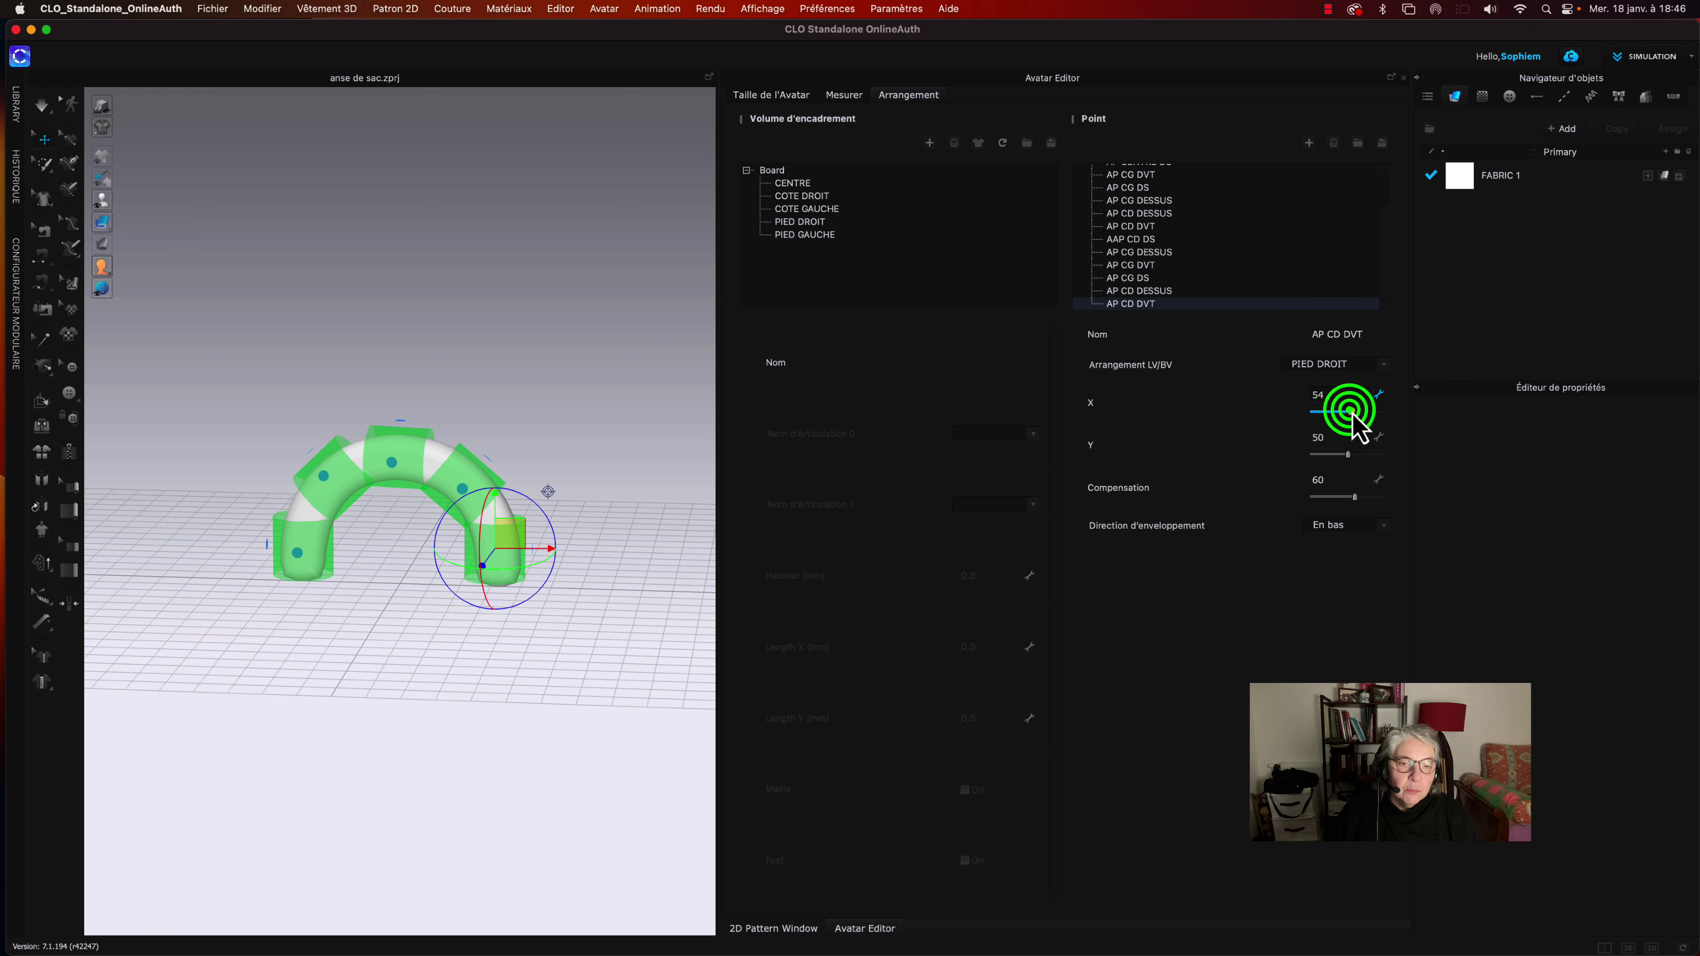
left_click_drag(1351, 412, 1385, 407)
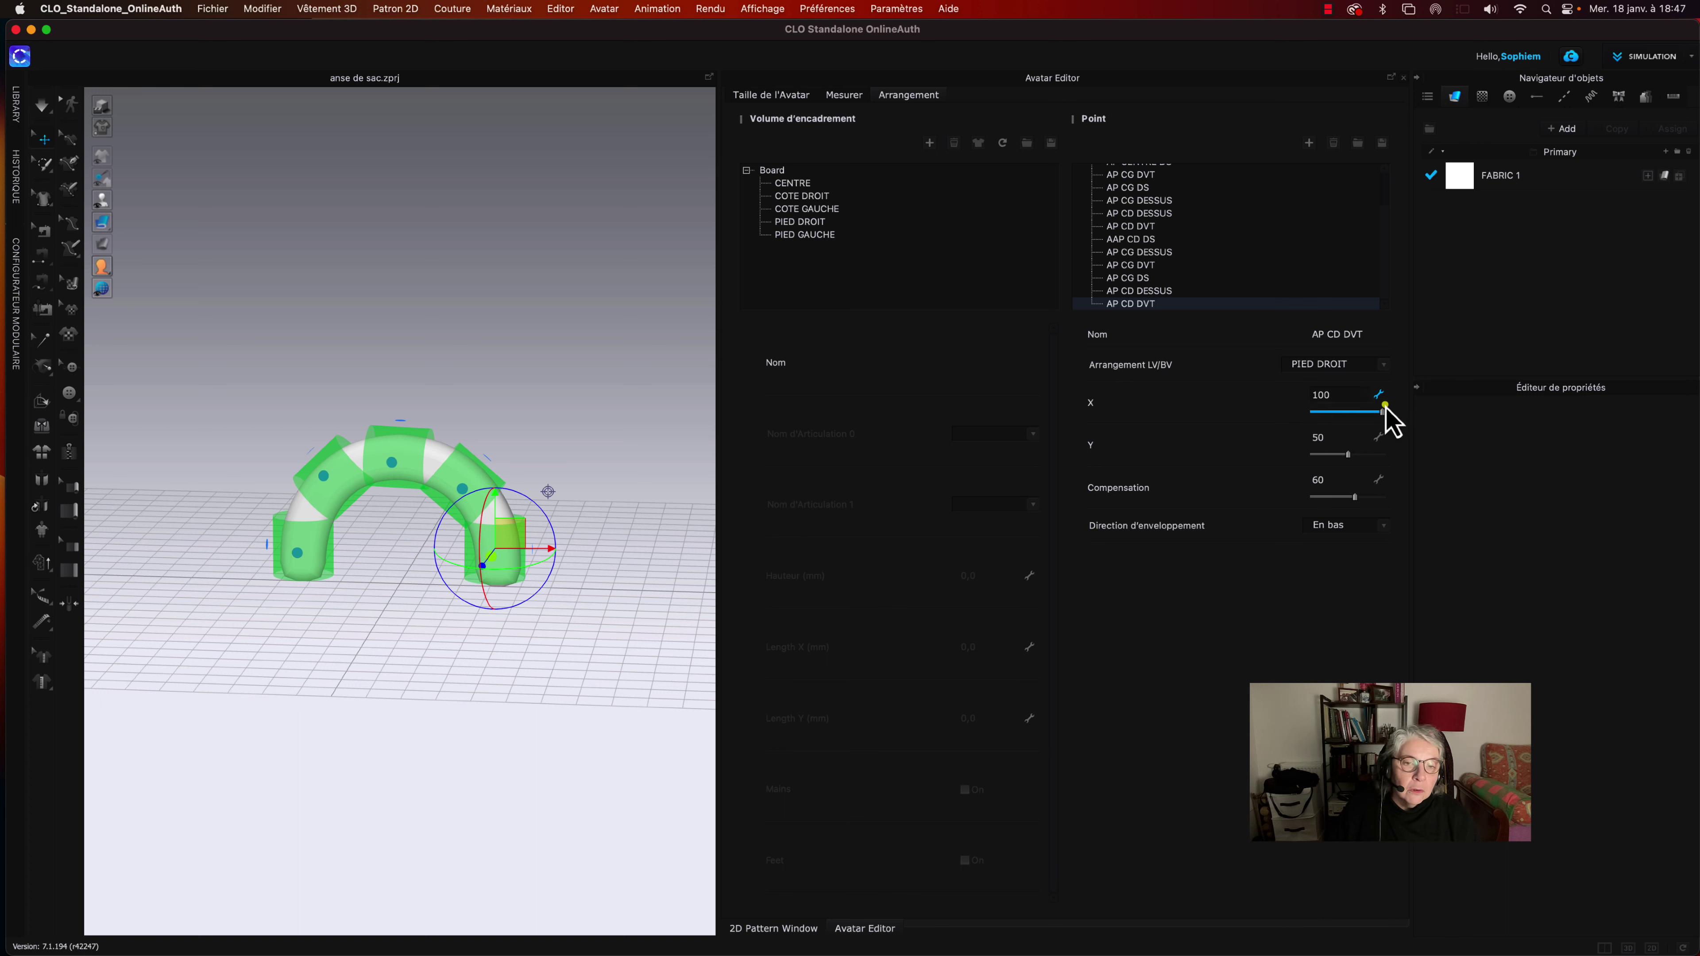
mouse_move(587, 556)
right_mouse_down()
mouse_move(515, 575)
mouse_move(532, 562)
right_mouse_up()
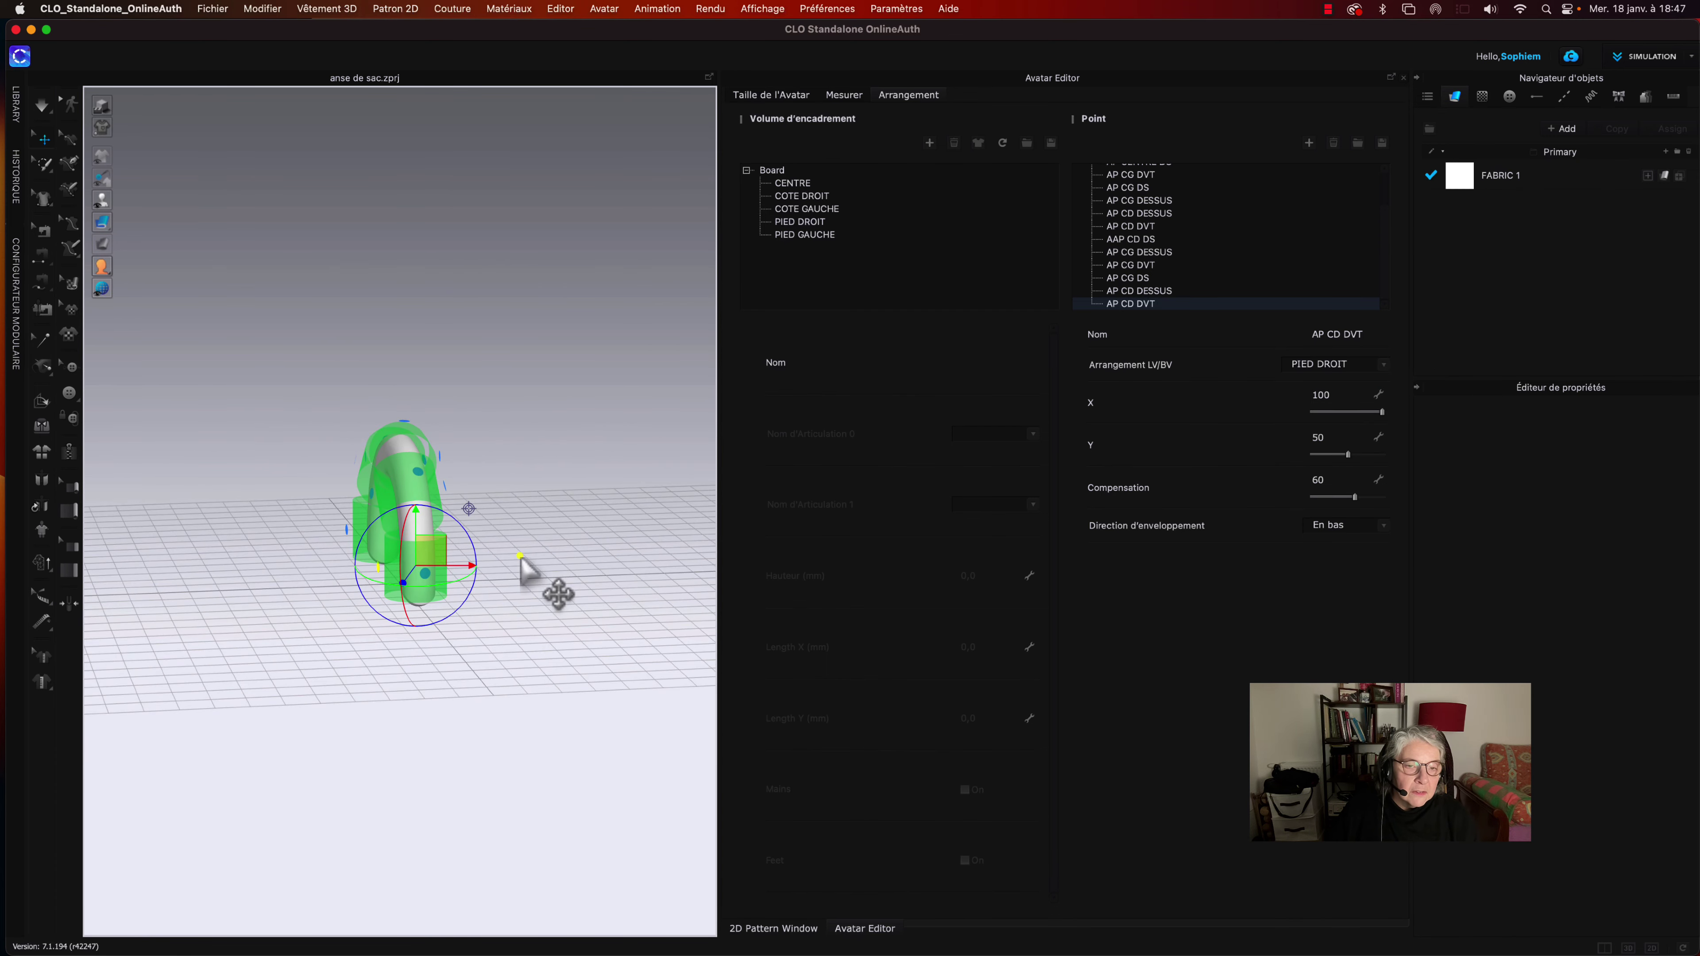
right_click_drag(532, 562, 469, 579)
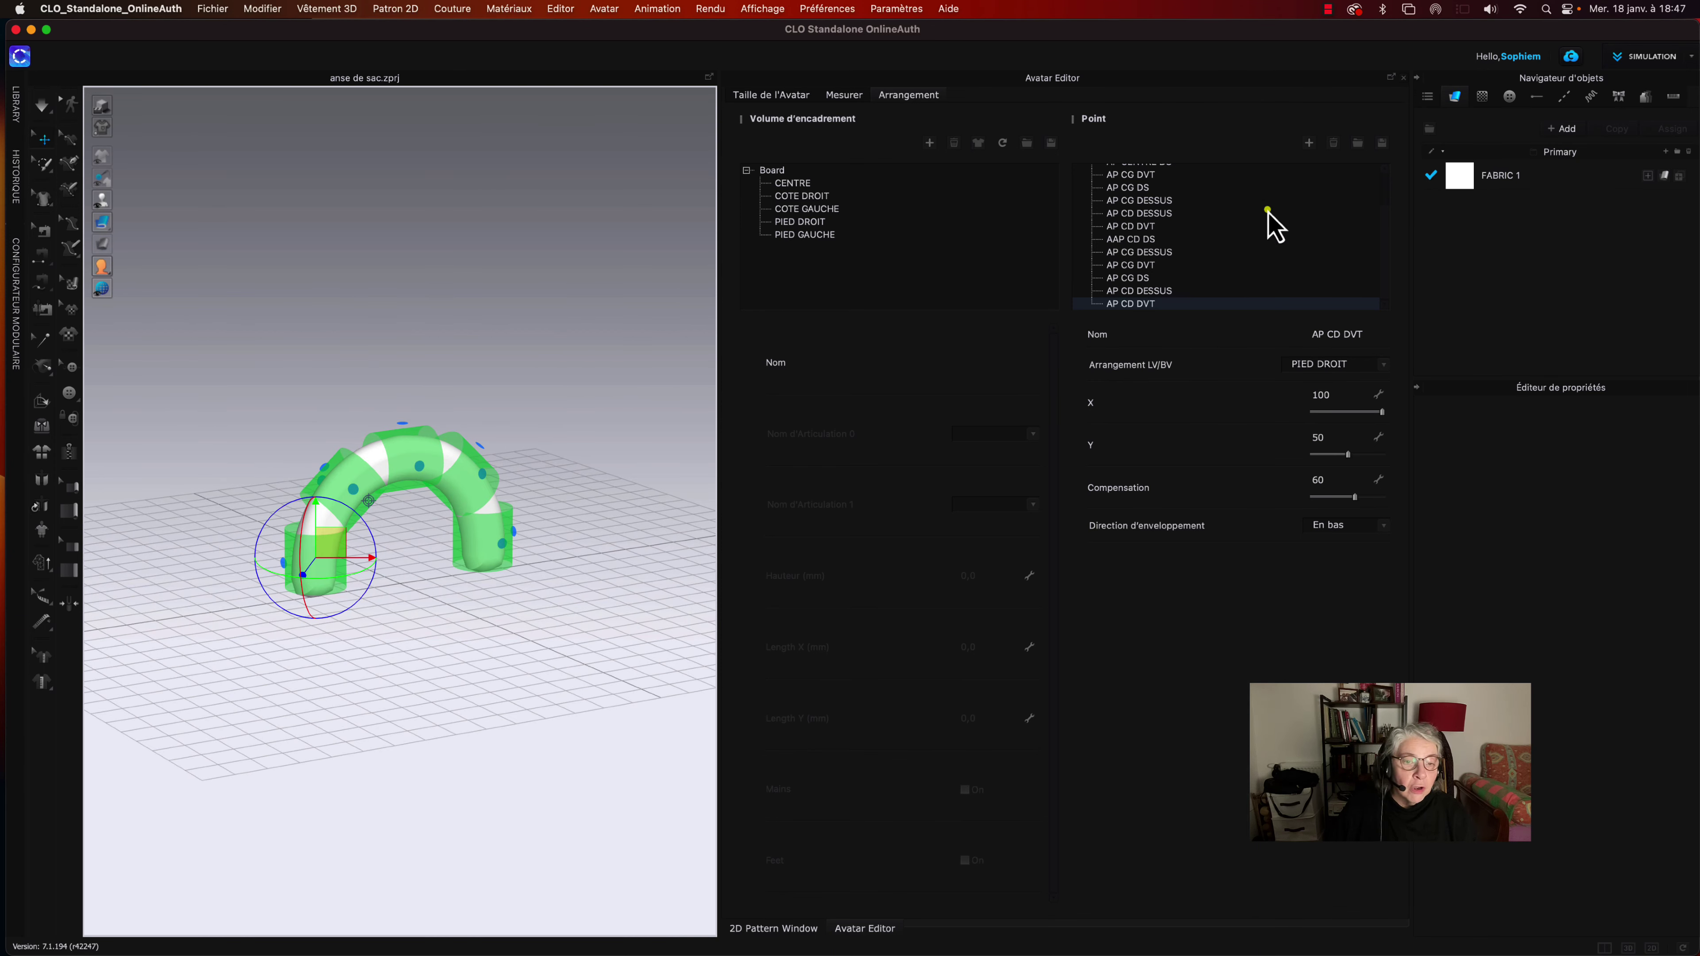
Add a new arrangement point named AP CD DS attached to PIED DROIT.
left_click(1308, 142)
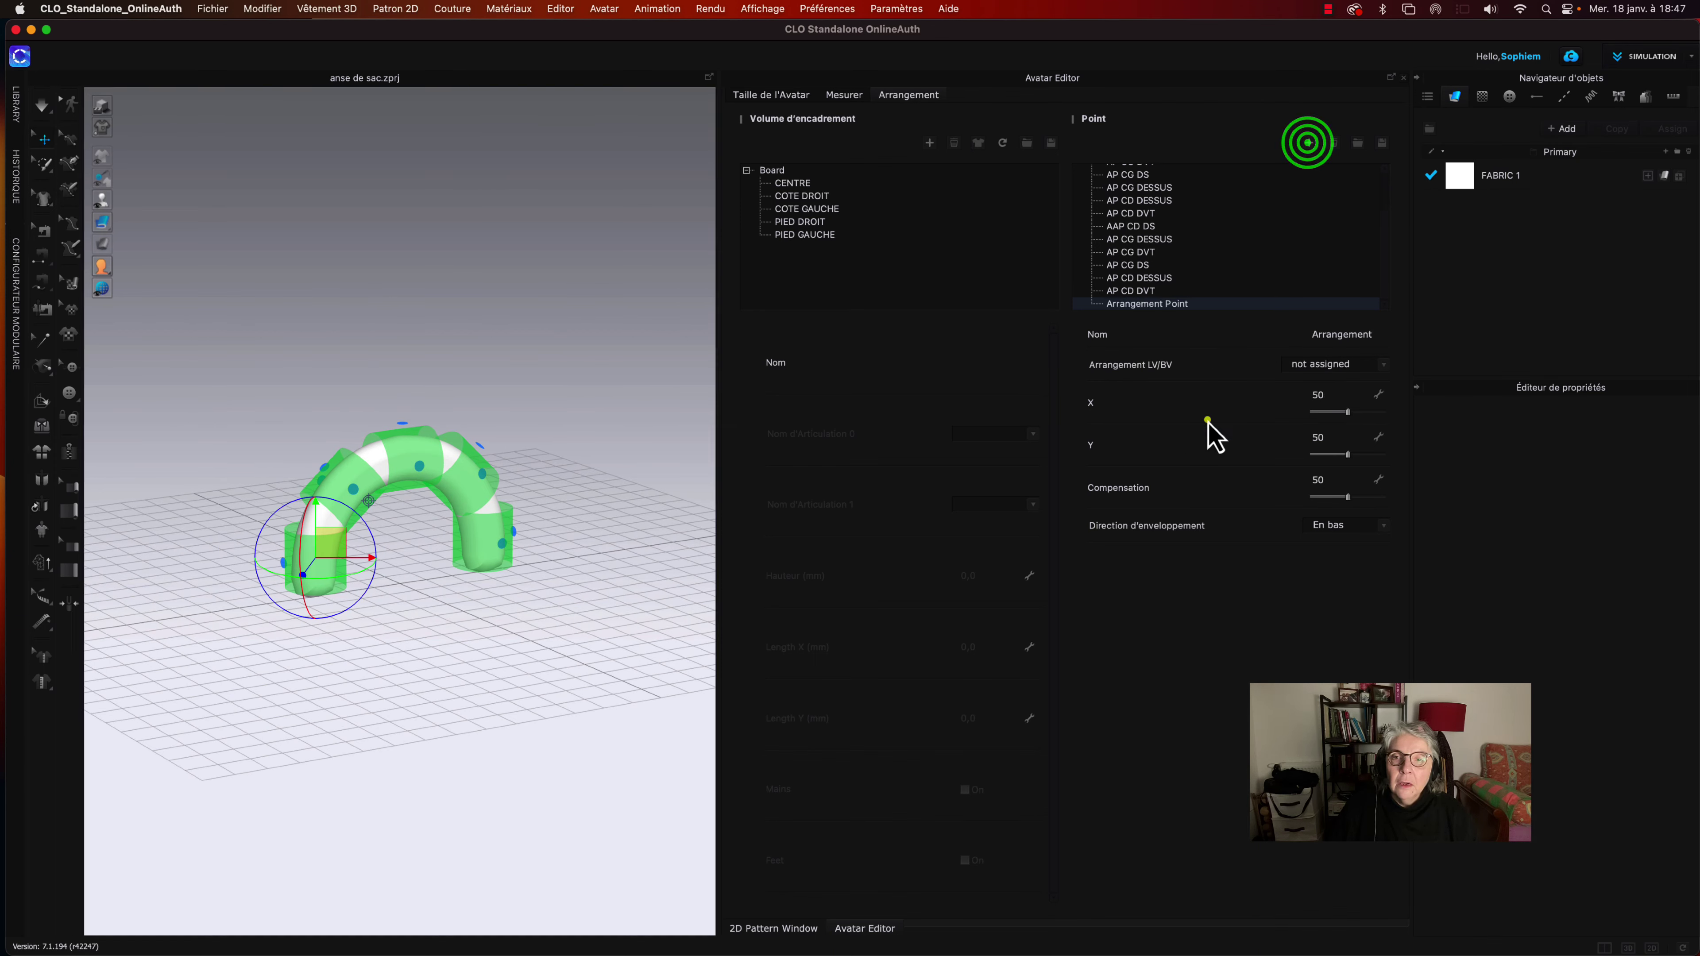
double_click(1194, 303)
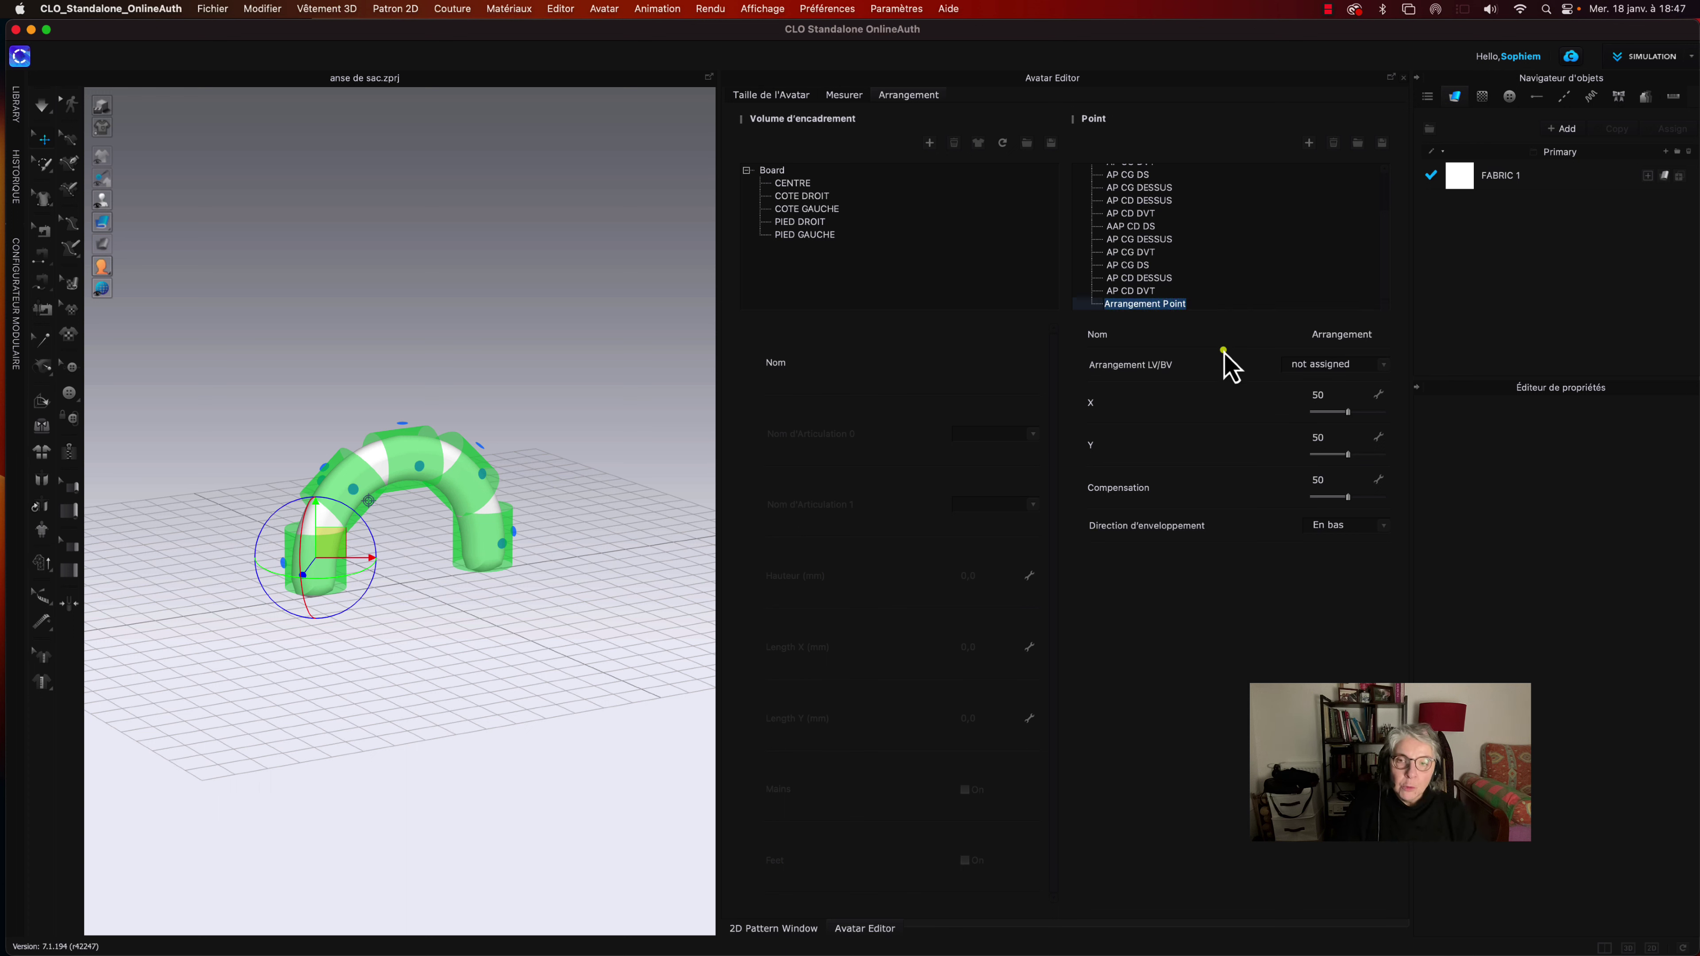
type("AP CD DESSUS")
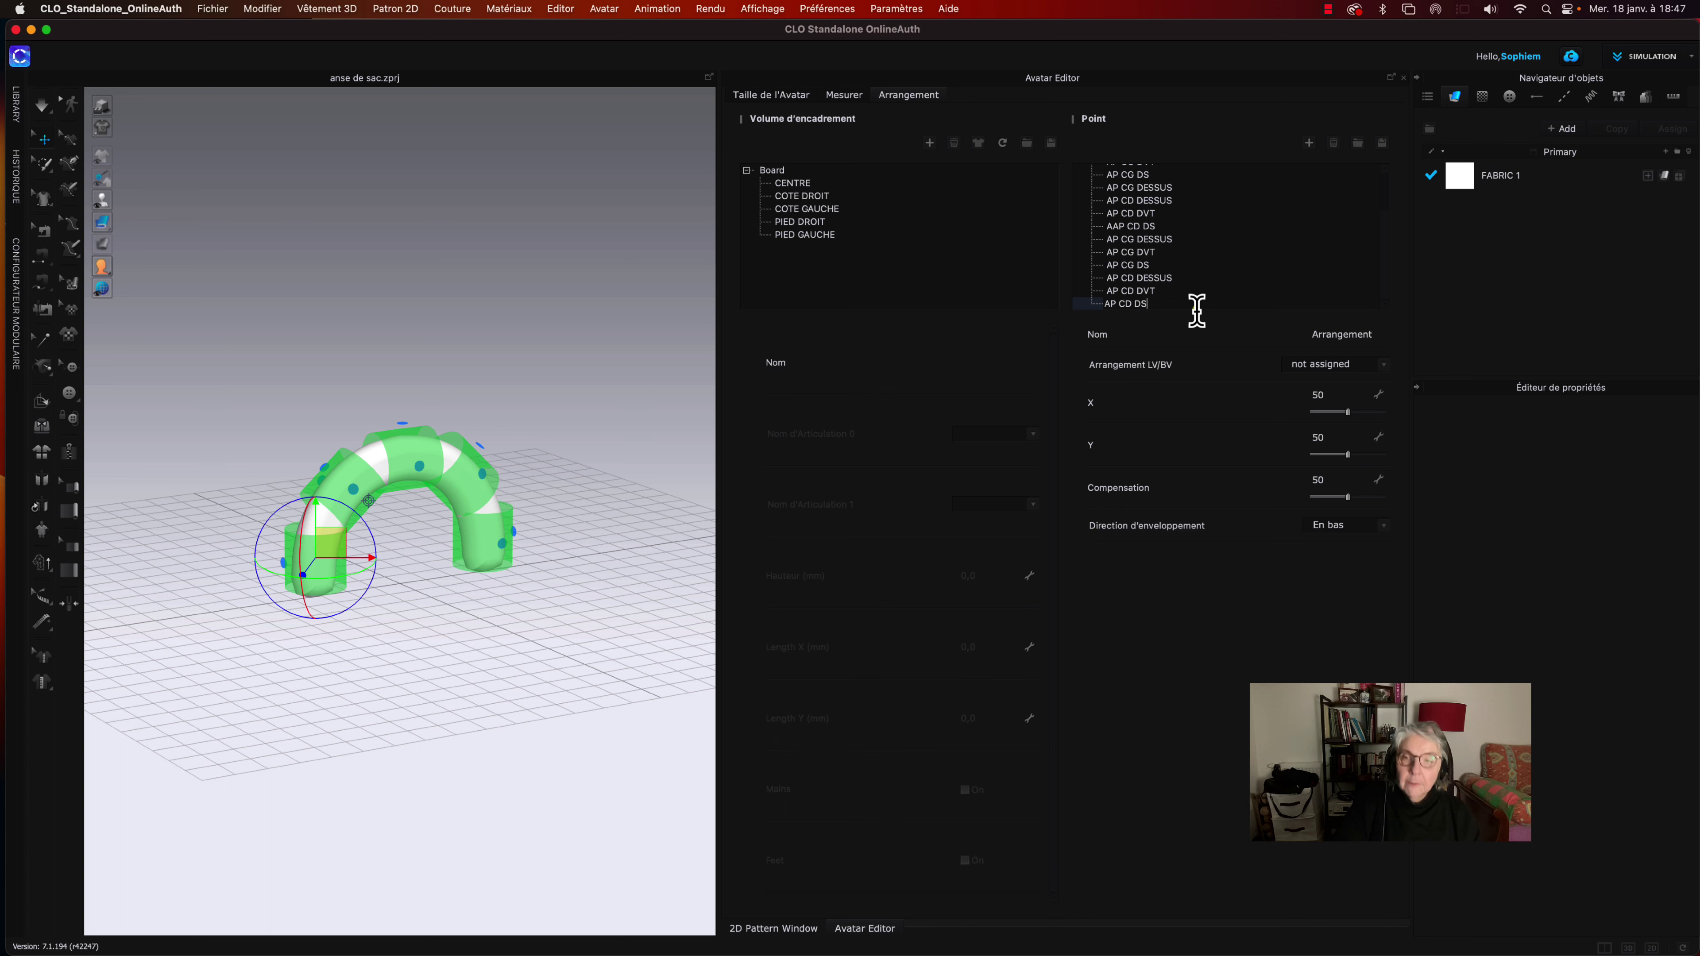
left_click(1306, 364)
left_click(1310, 340)
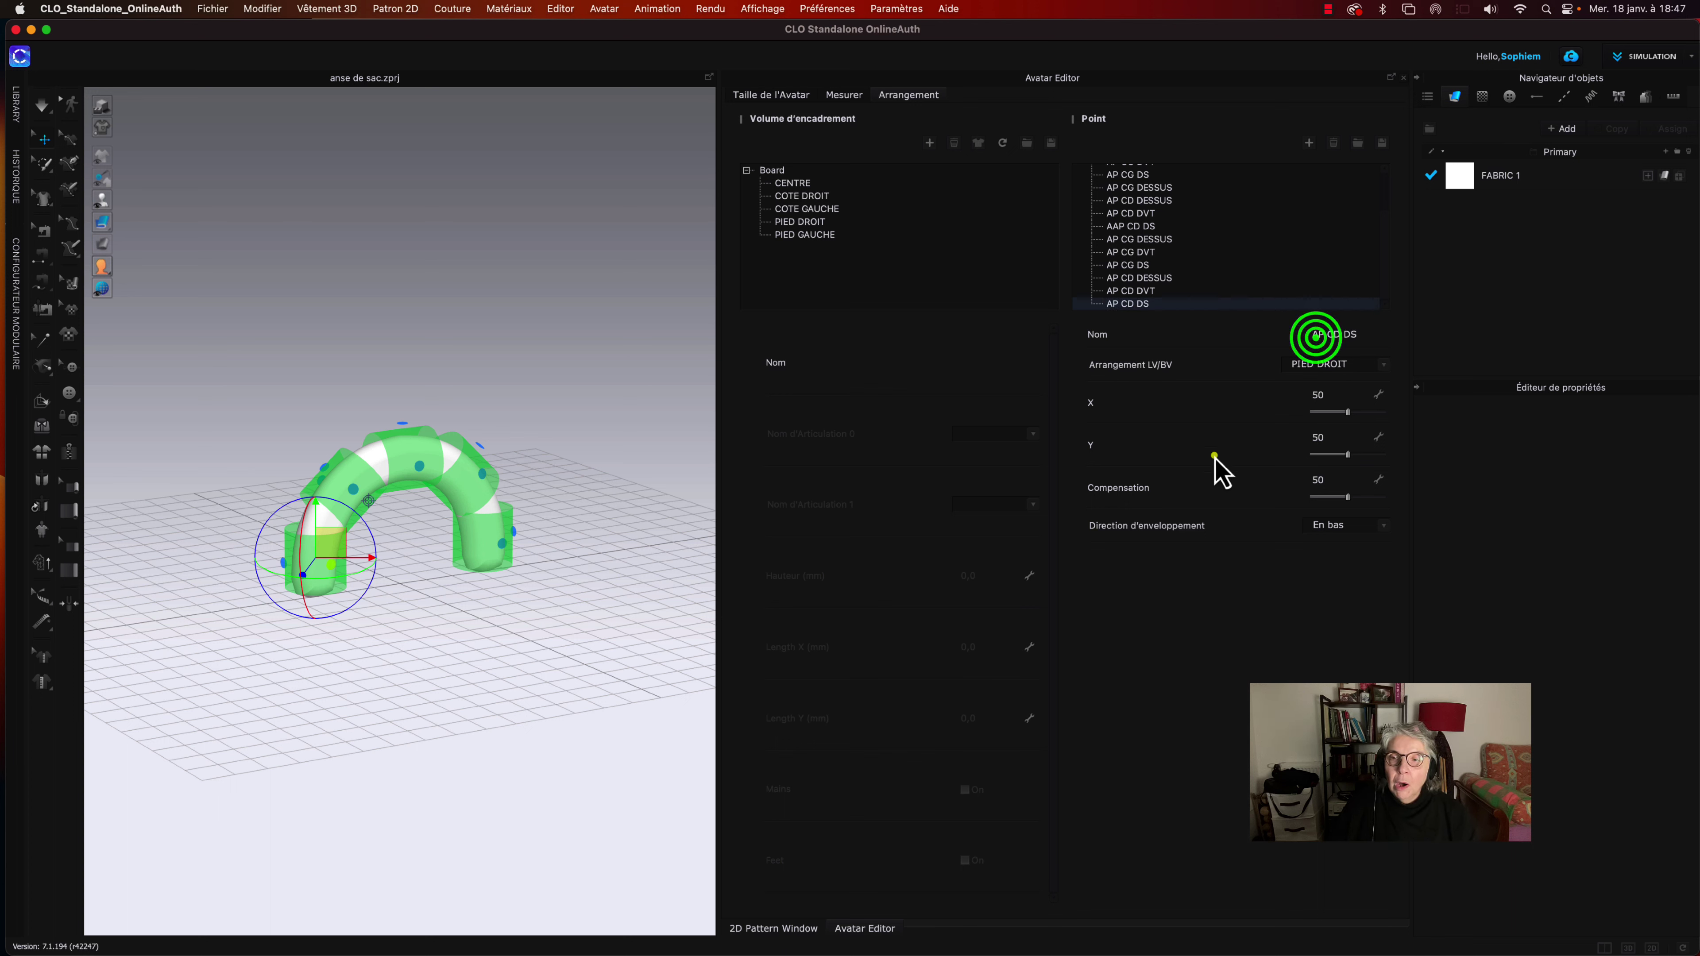
Give AP CD DS compensation 60 and fine-tune its X position to 46.
double_click(1344, 479)
type("6")
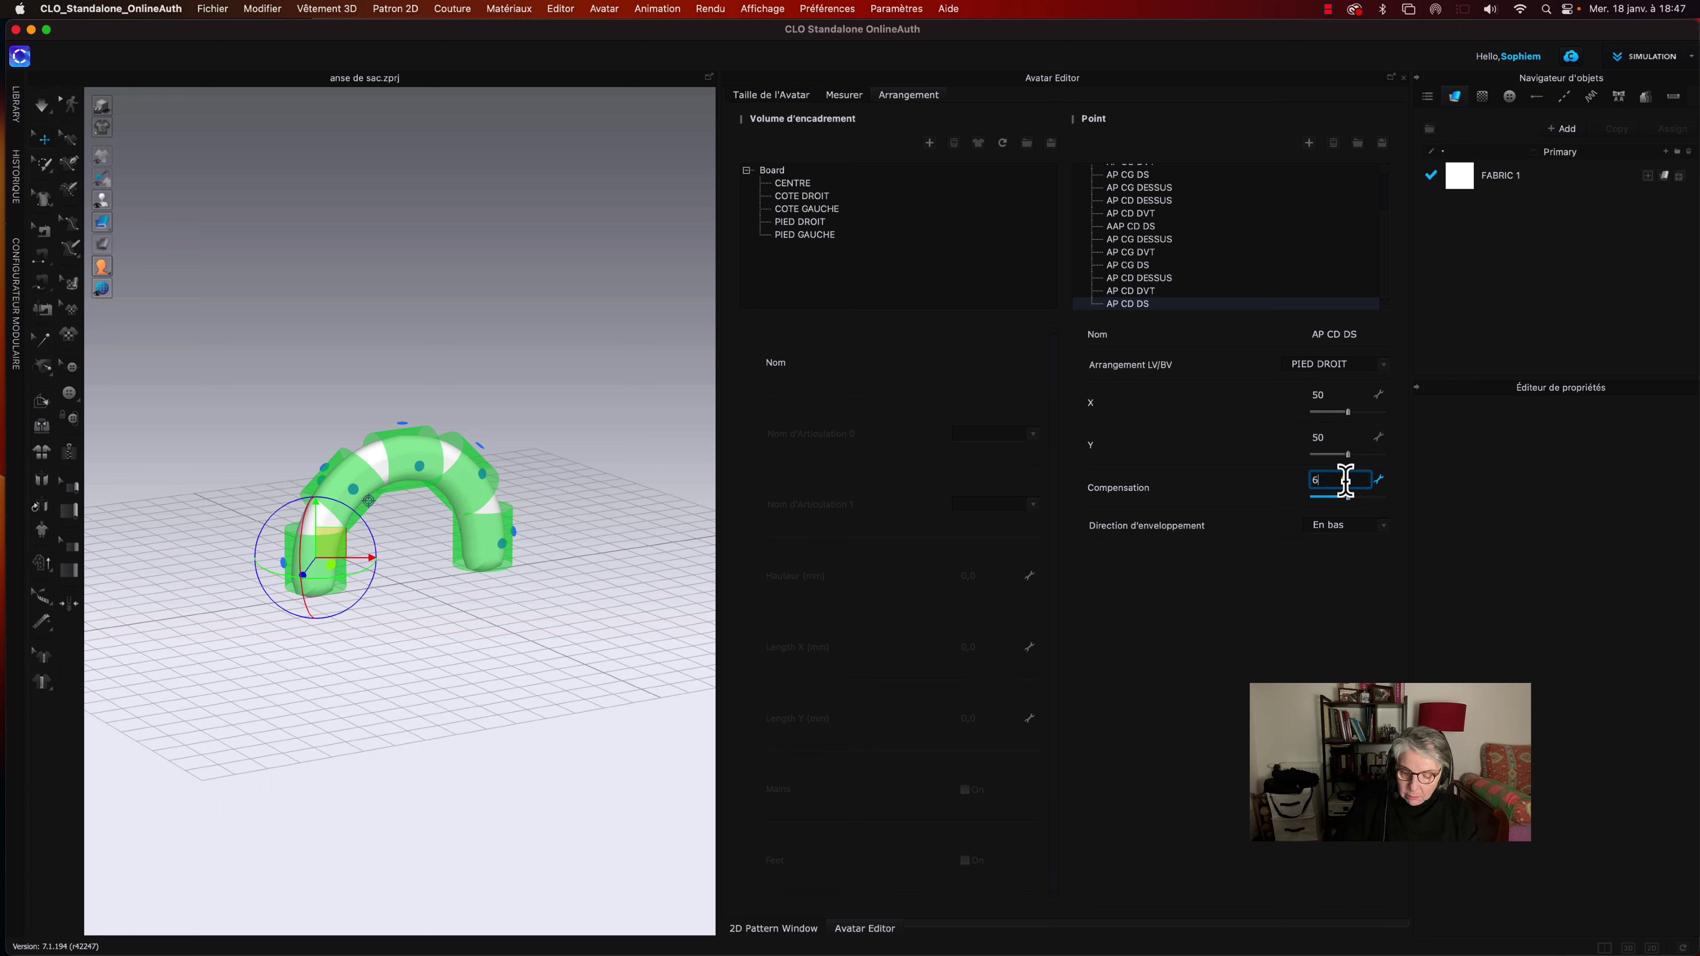
type("0")
key("Return")
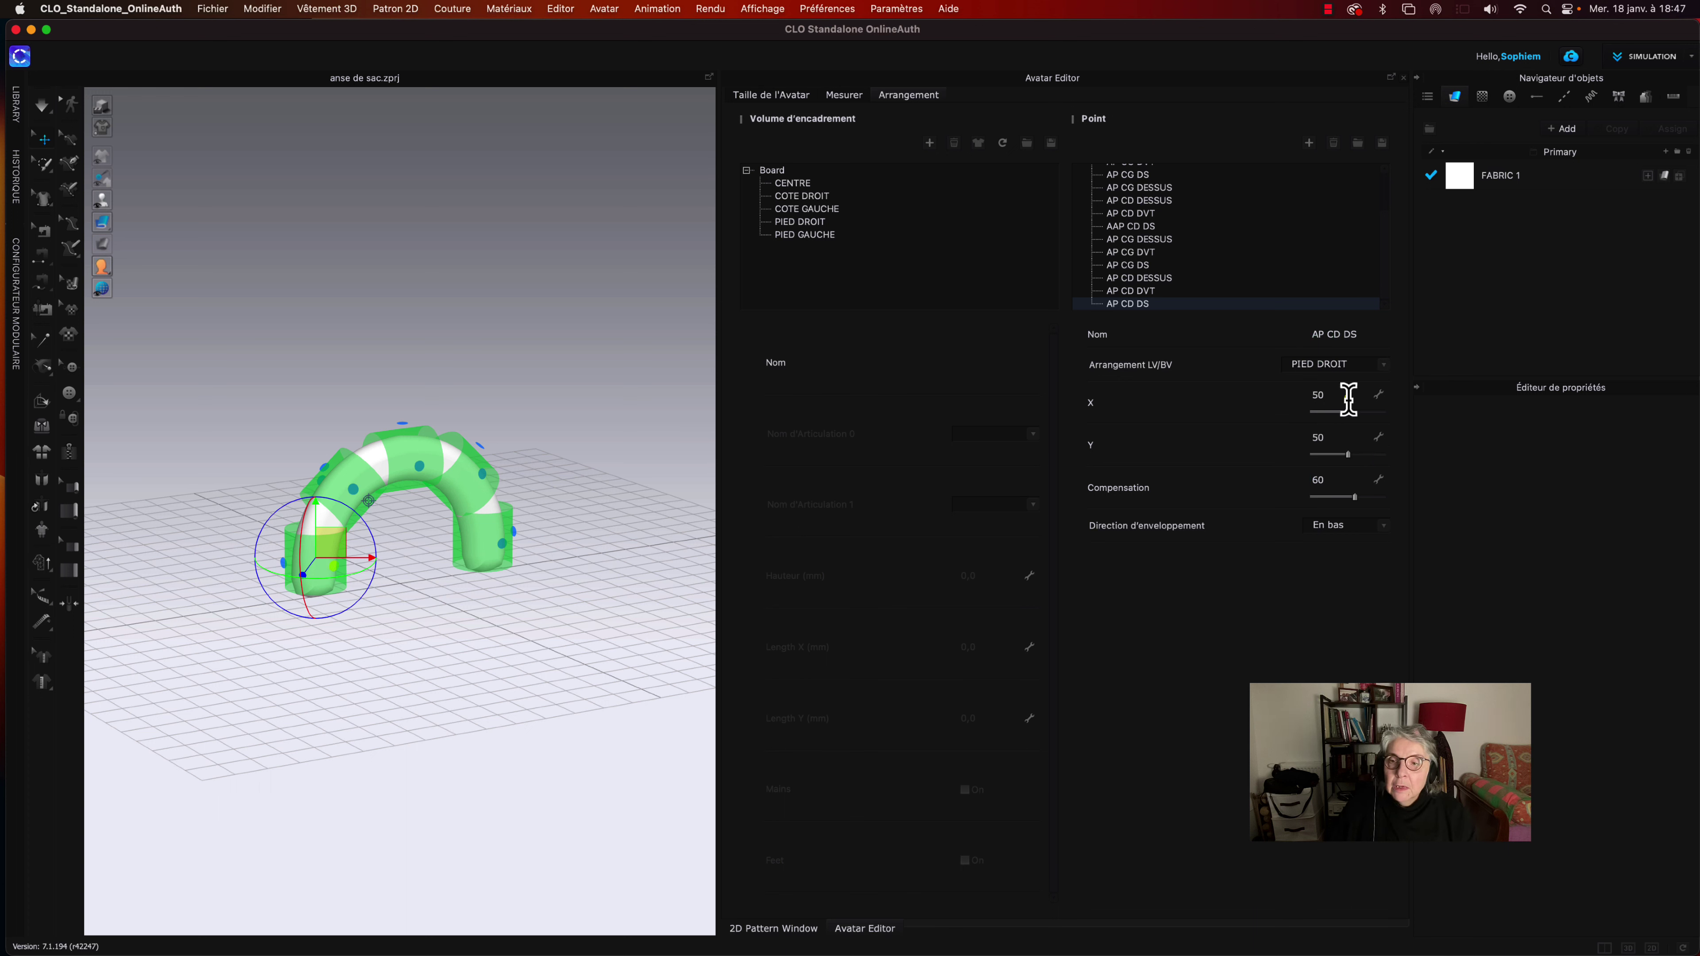
left_click_drag(1349, 411, 1347, 414)
mouse_move(505, 646)
right_mouse_down()
mouse_move(557, 646)
mouse_move(481, 644)
mouse_move(657, 652)
mouse_move(520, 667)
mouse_move(476, 645)
mouse_move(488, 660)
right_mouse_up()
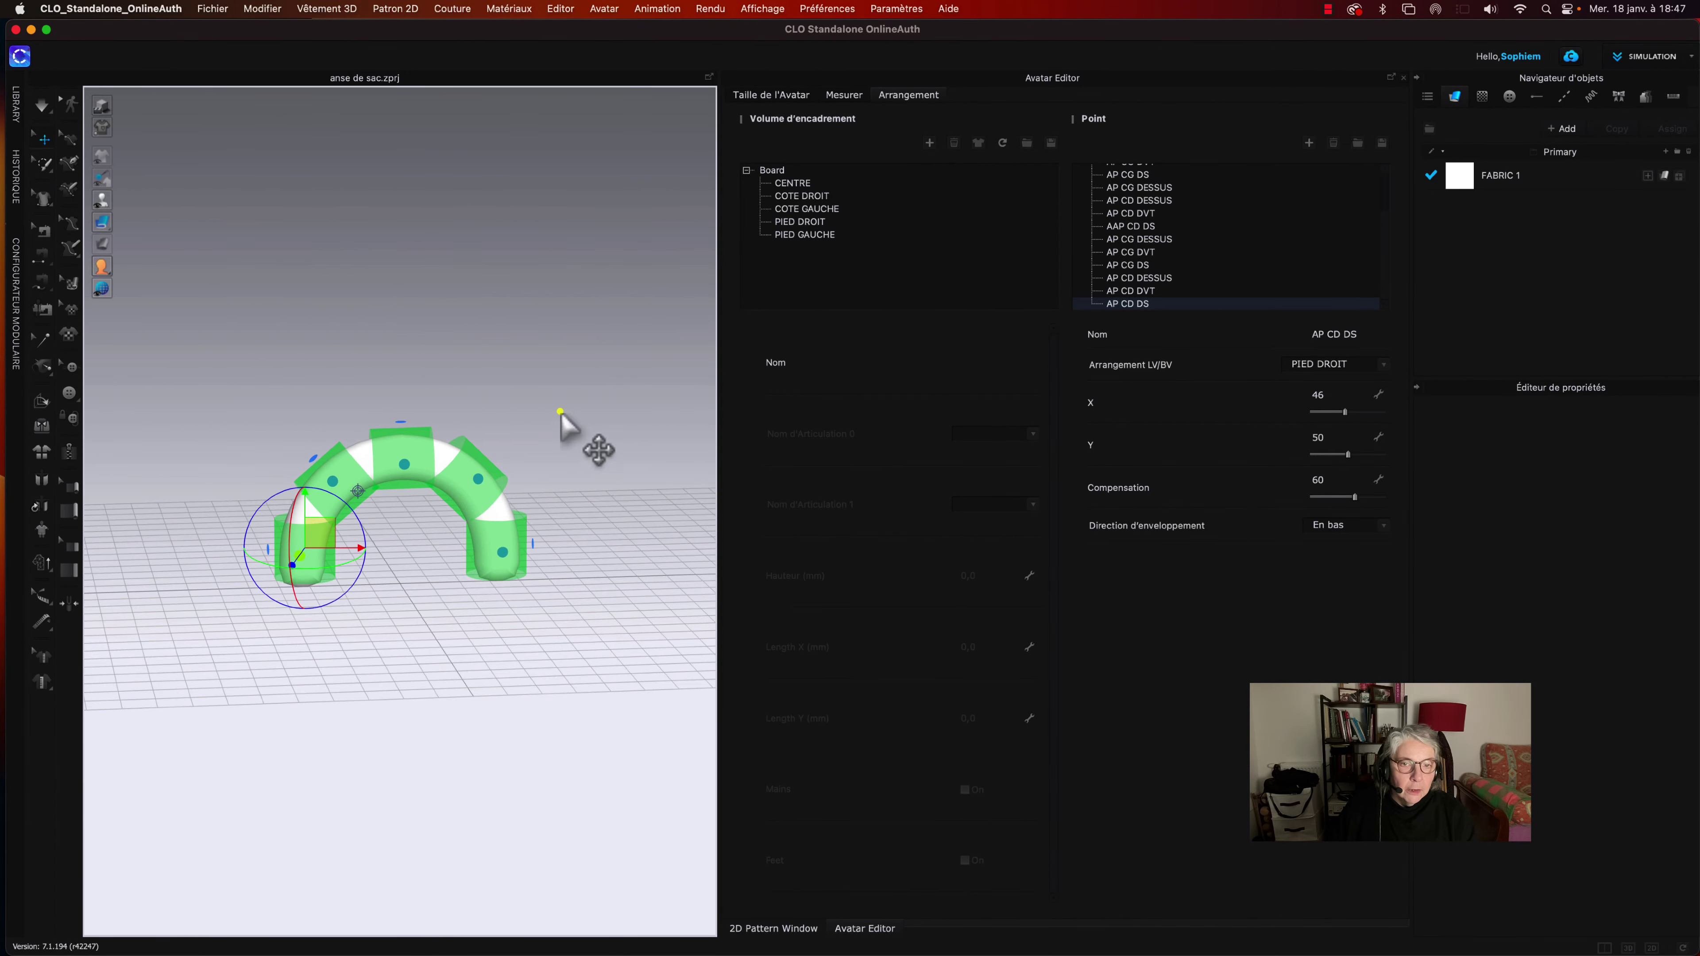
left_click(560, 411)
left_click(1327, 9)
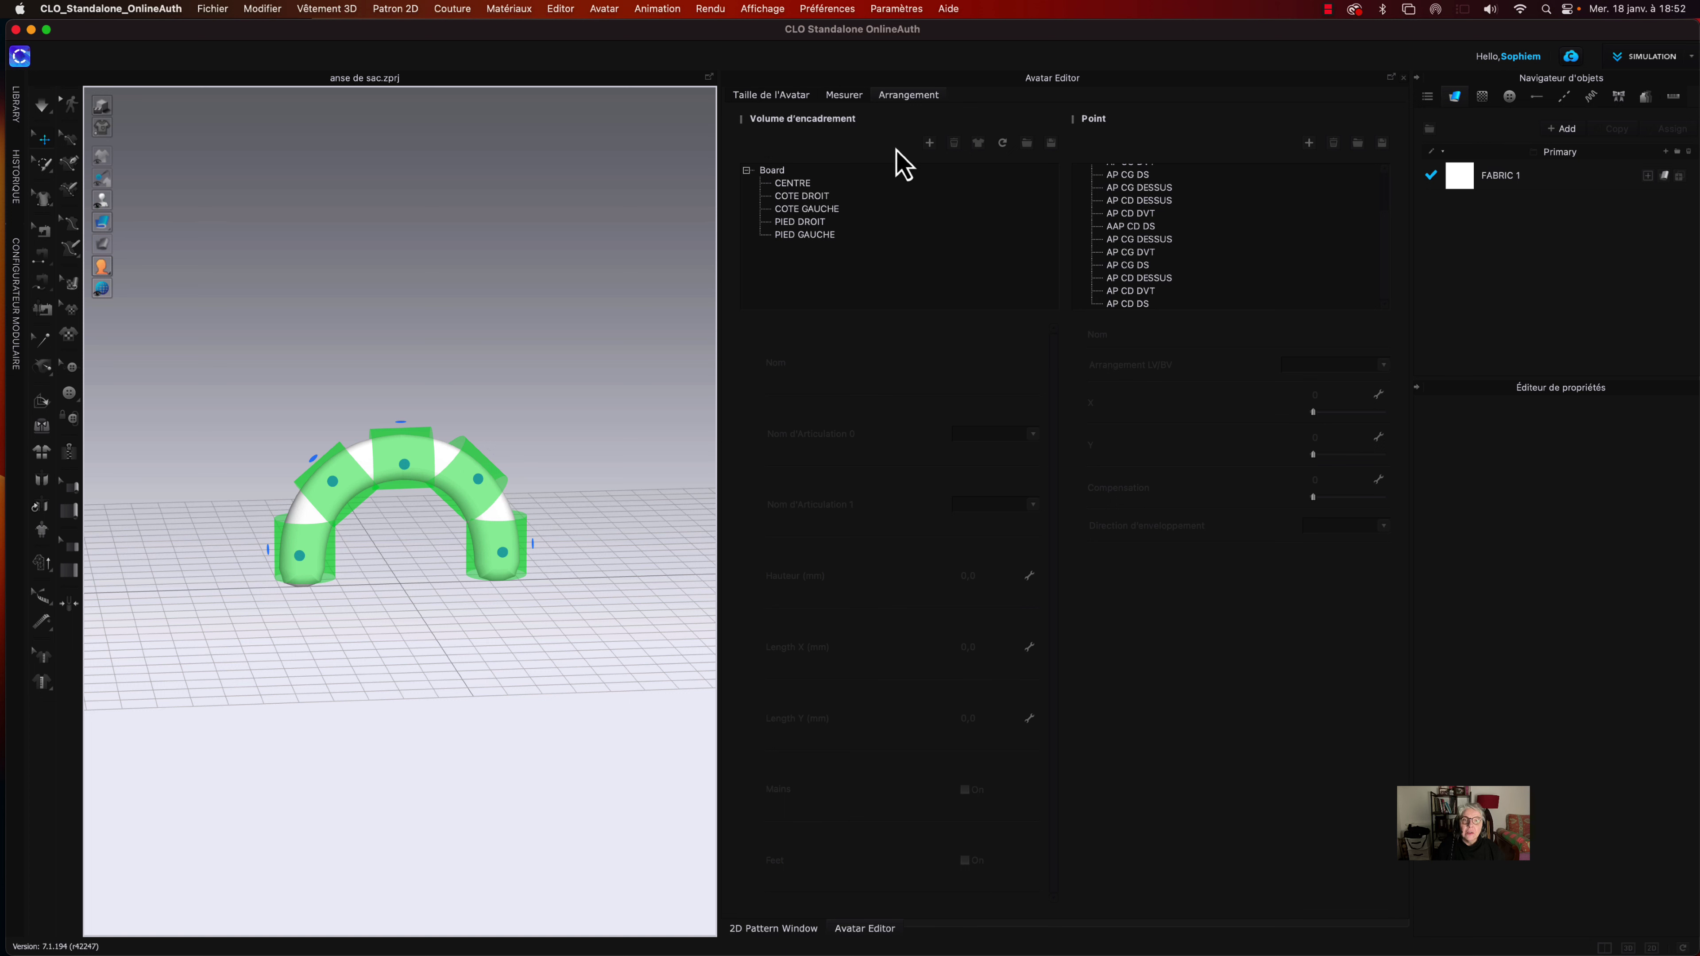
Start saving the arrangement with Accessoires as the destination folder.
left_click(1051, 143)
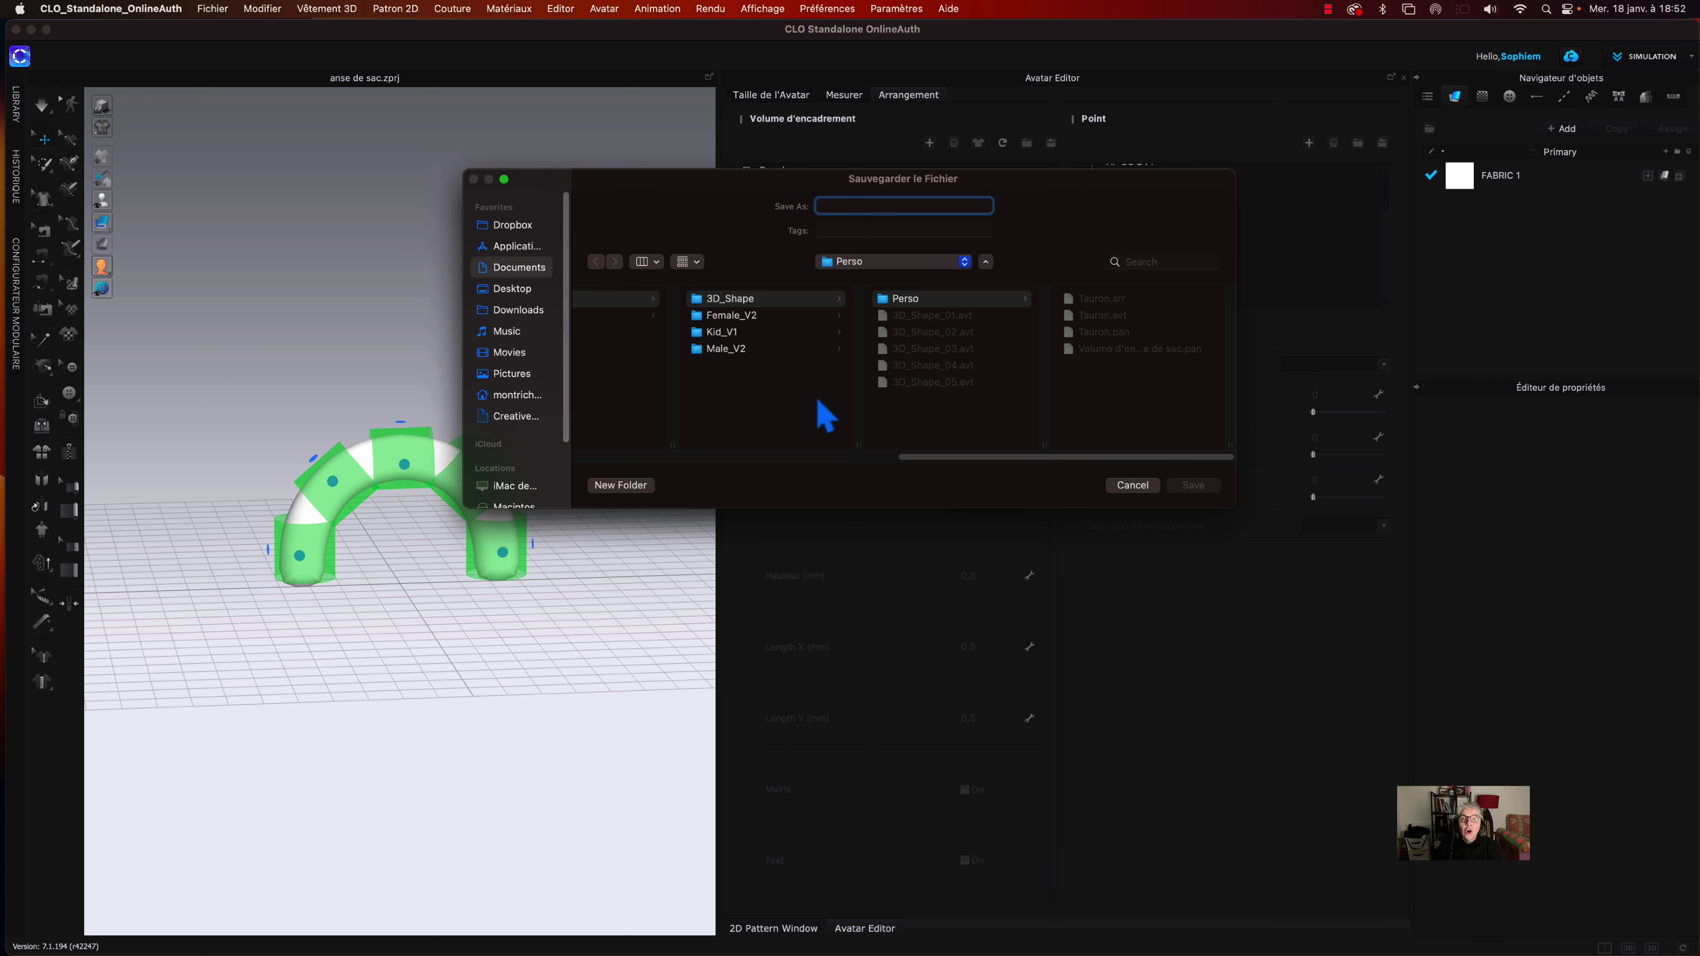
left_click(870, 264)
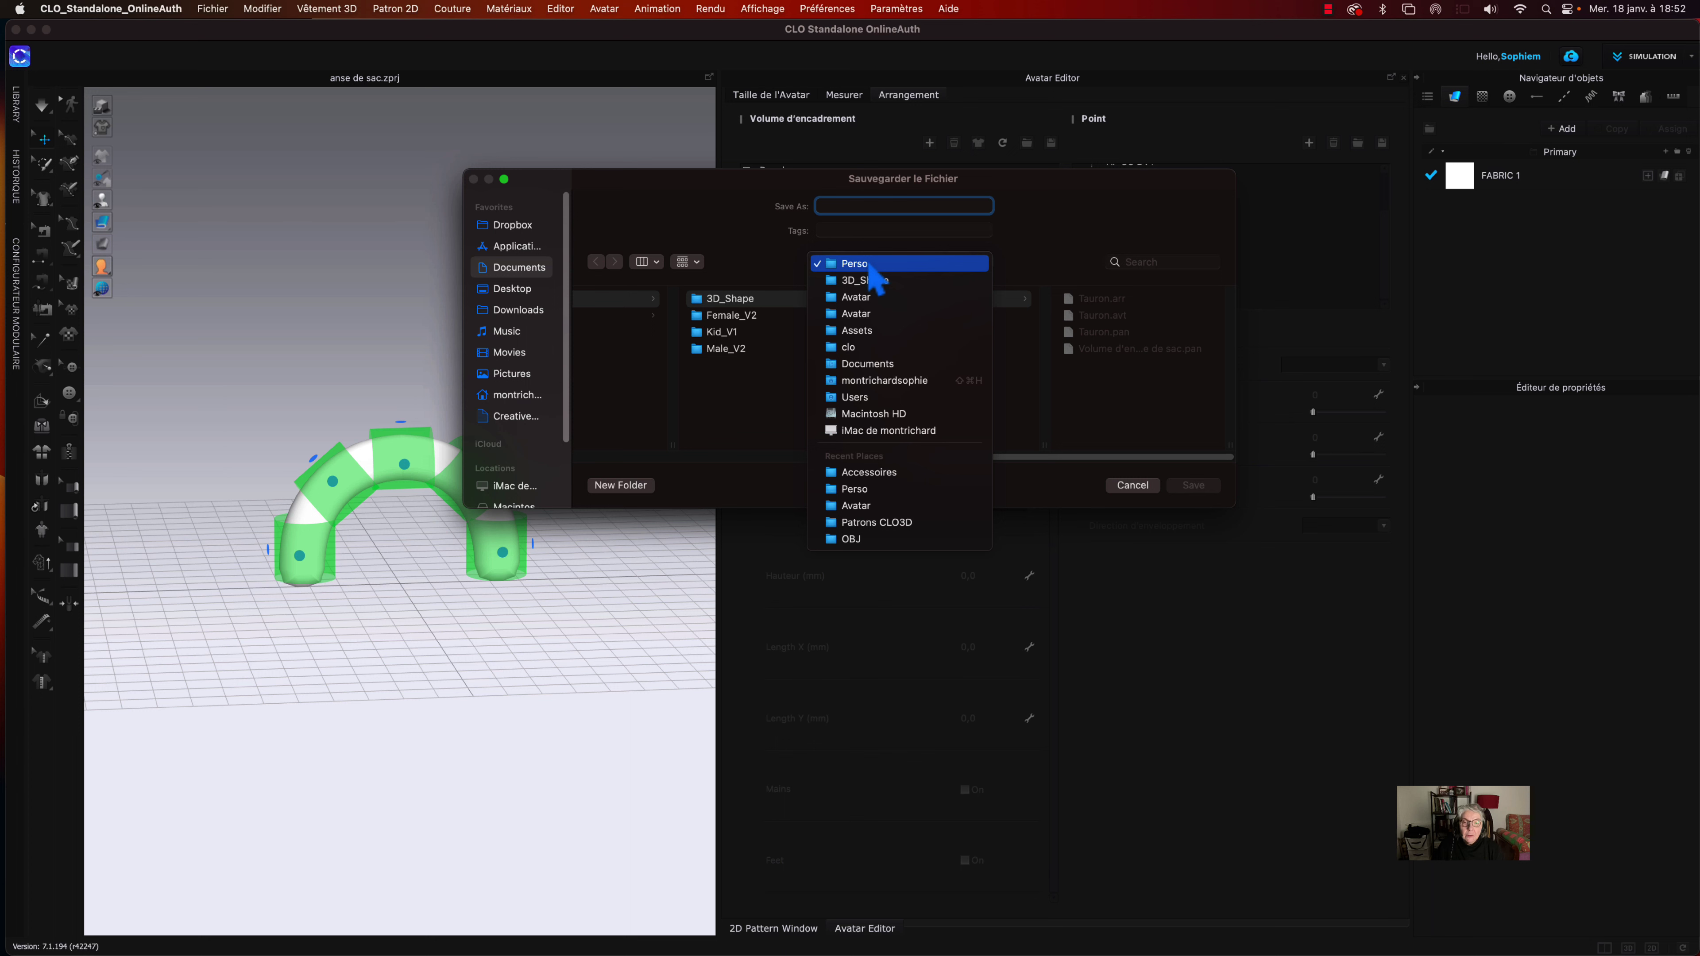
left_click(890, 477)
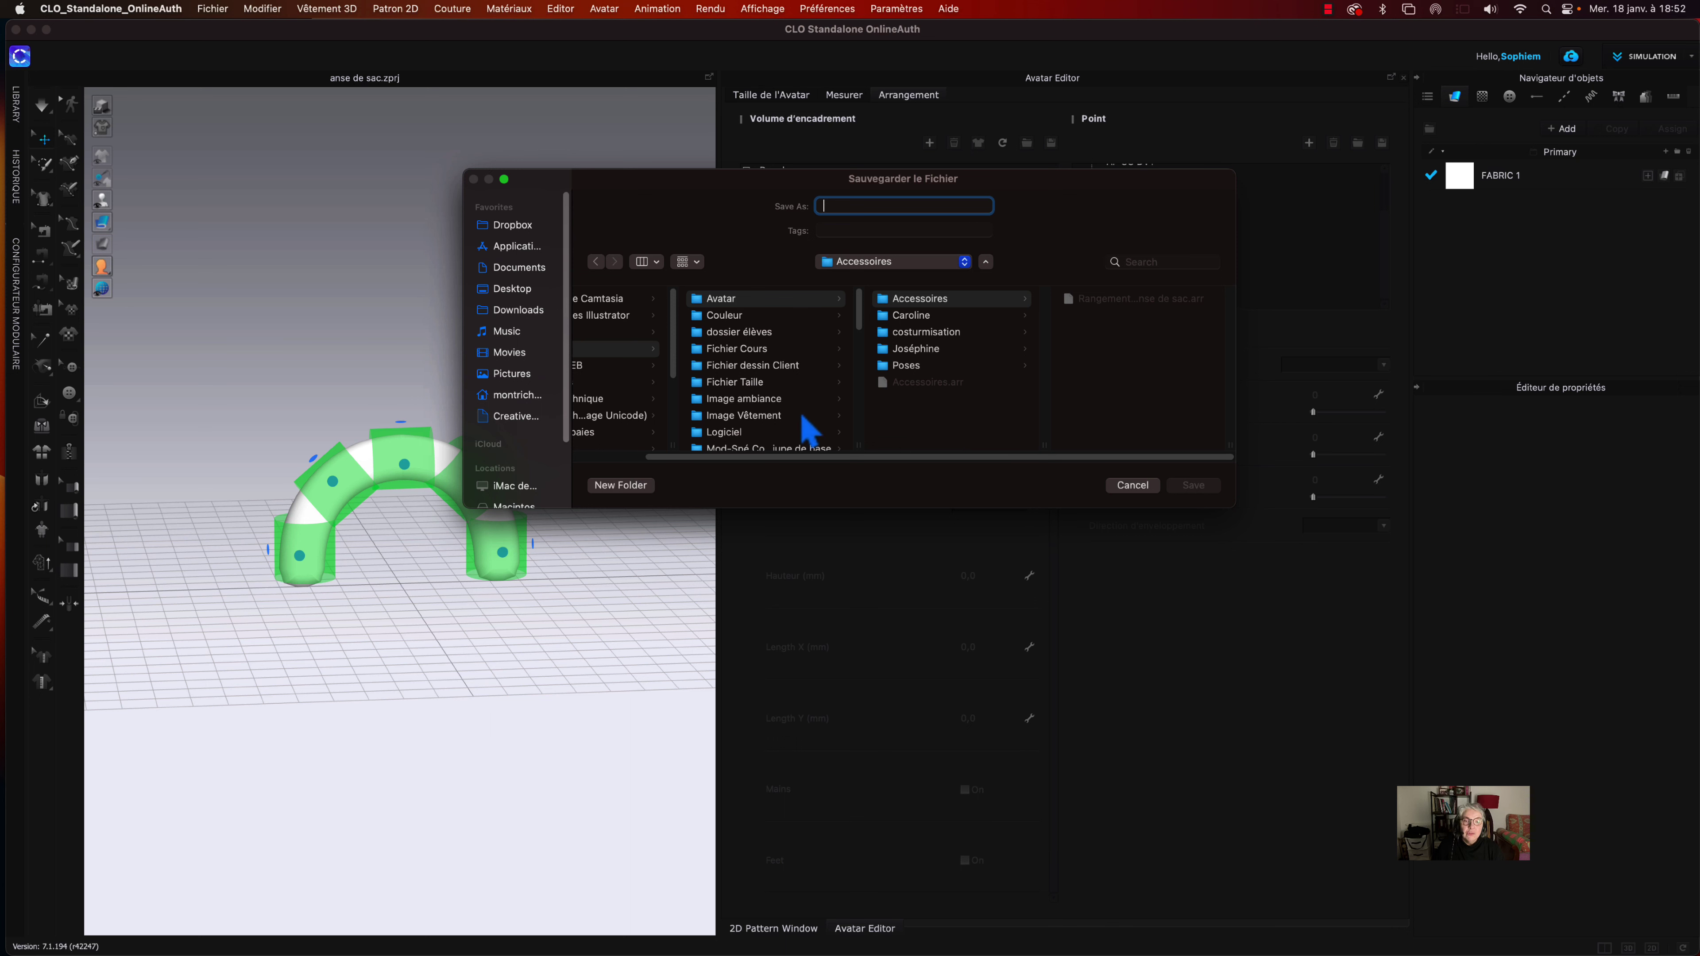
left_click_drag(758, 458, 670, 458)
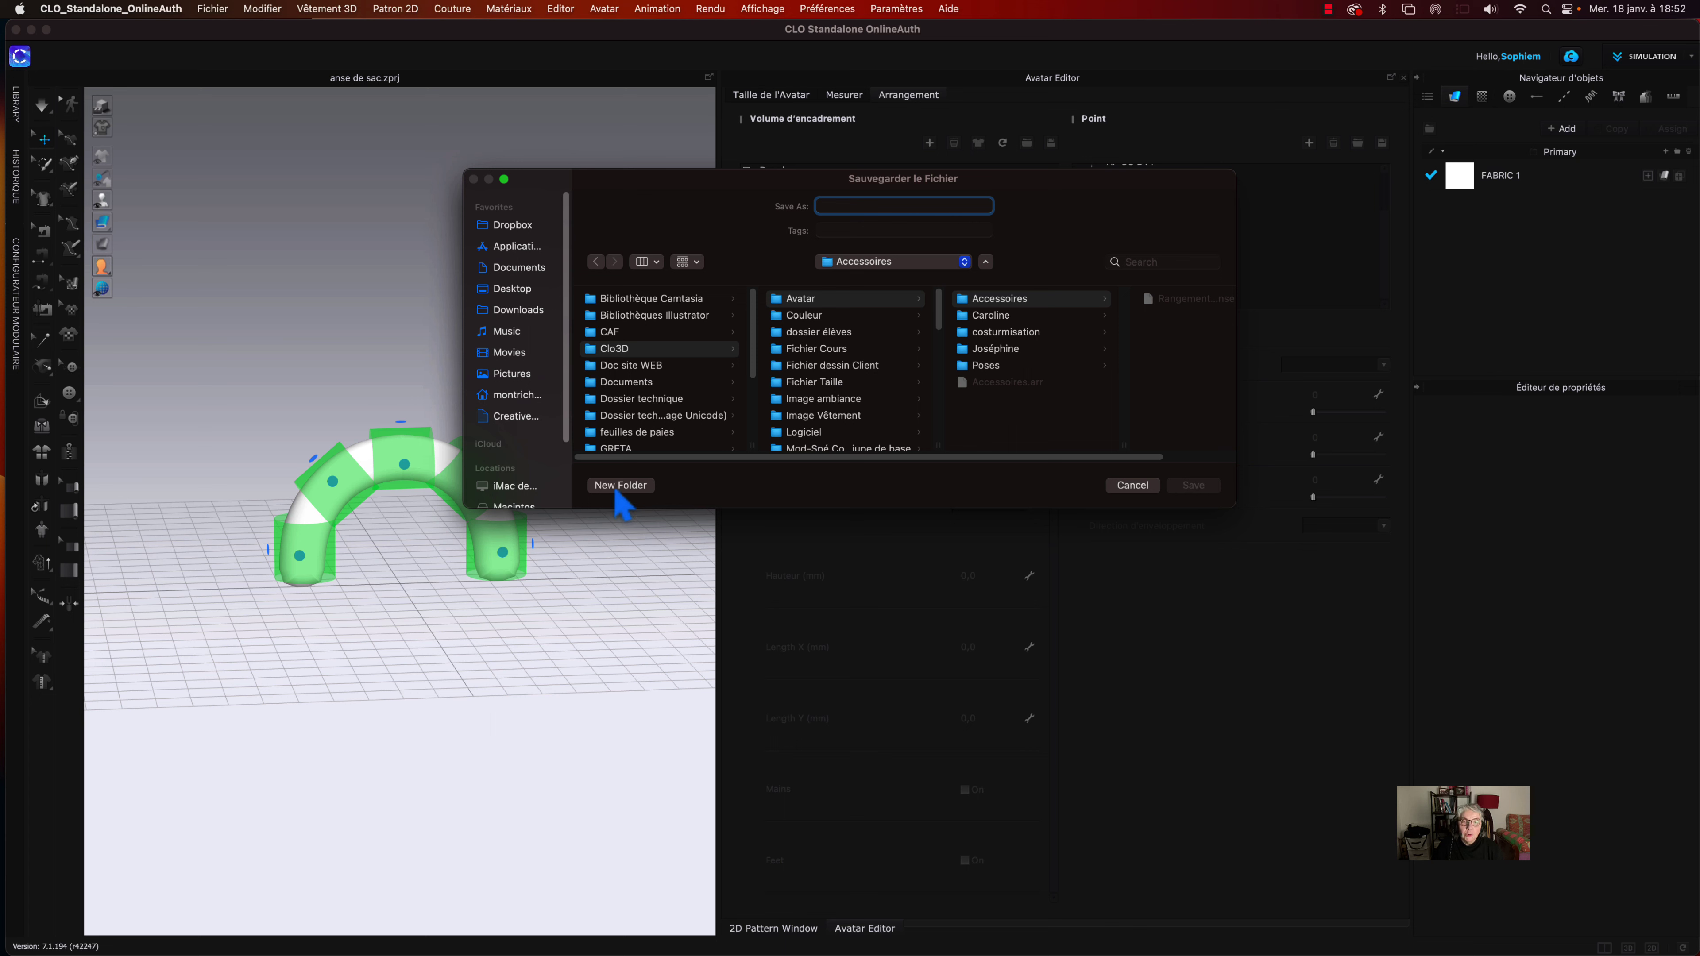
Create an EDITION AVATAR folder and save the arrangement there as enveloppement.
left_click(618, 489)
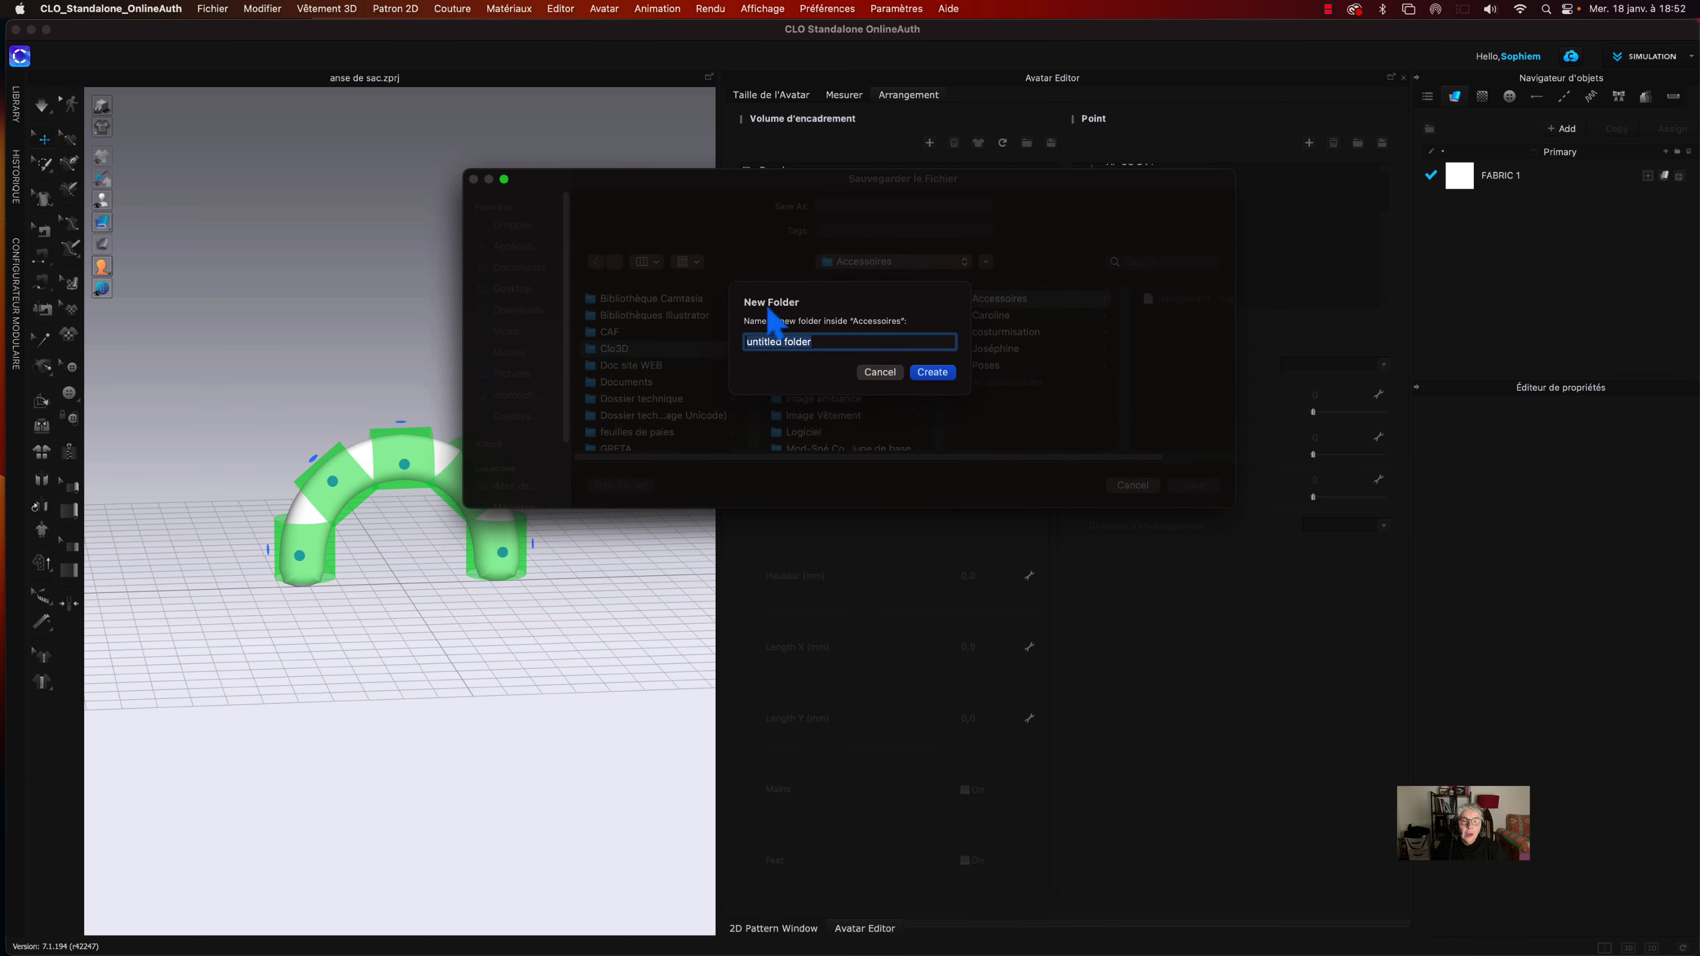
left_click(812, 342)
left_click_drag(812, 341, 734, 340)
type("AVATAR")
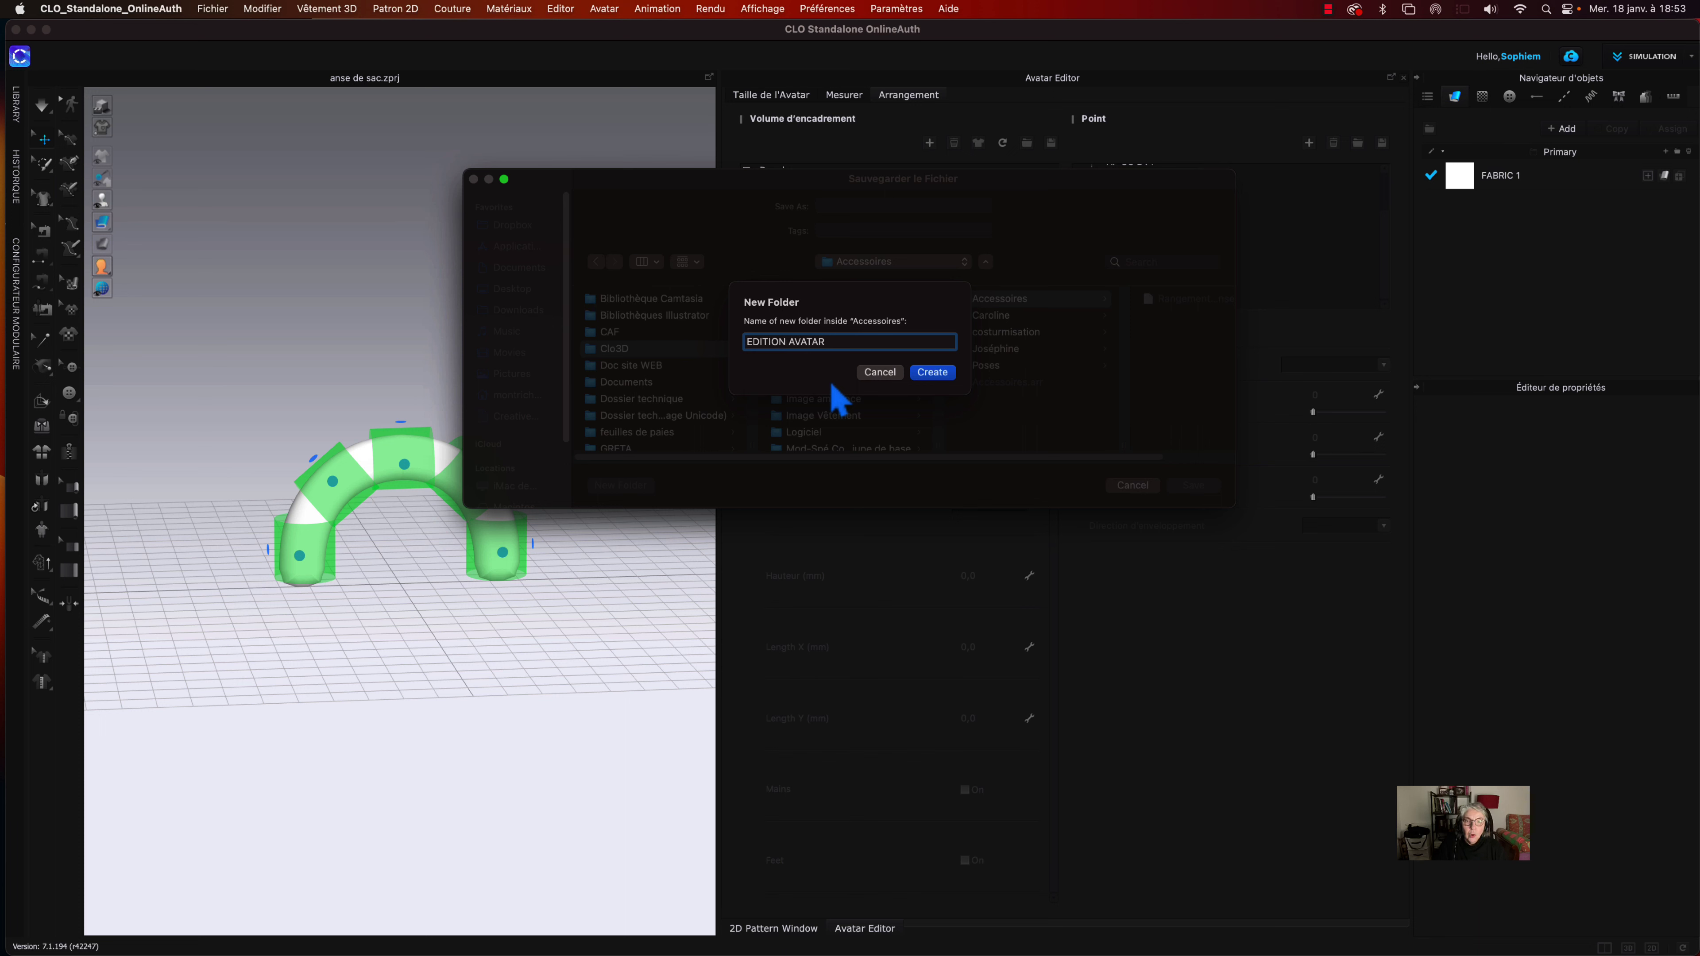
left_click(932, 372)
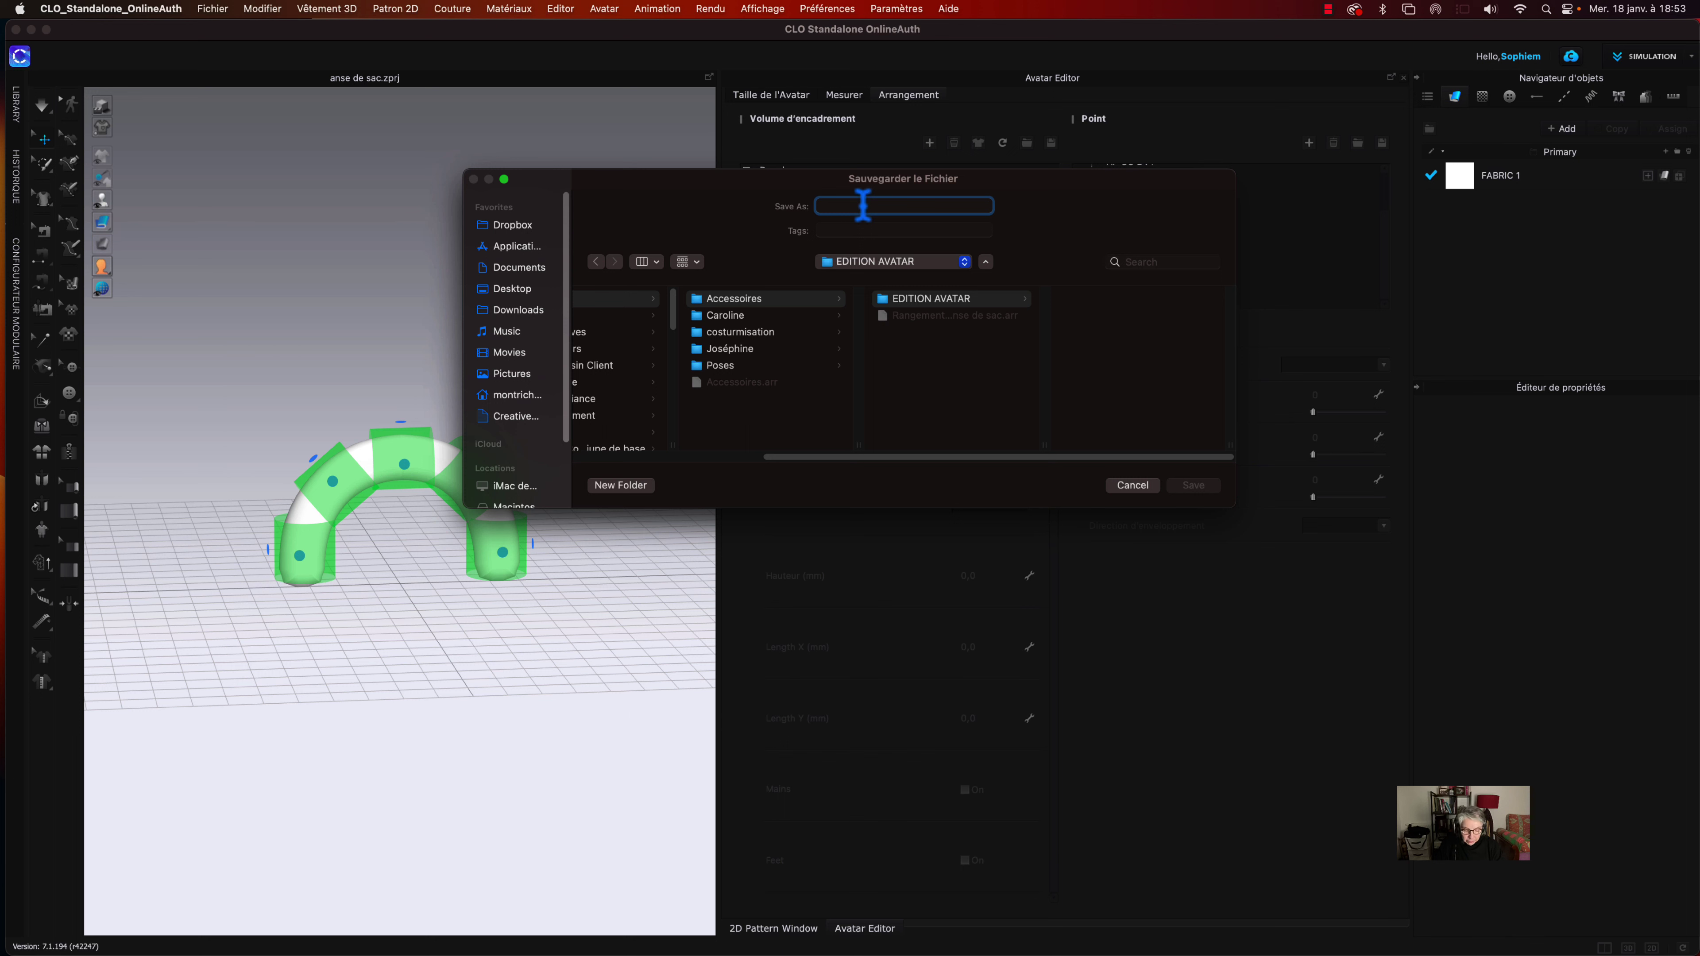
type("enveloppement")
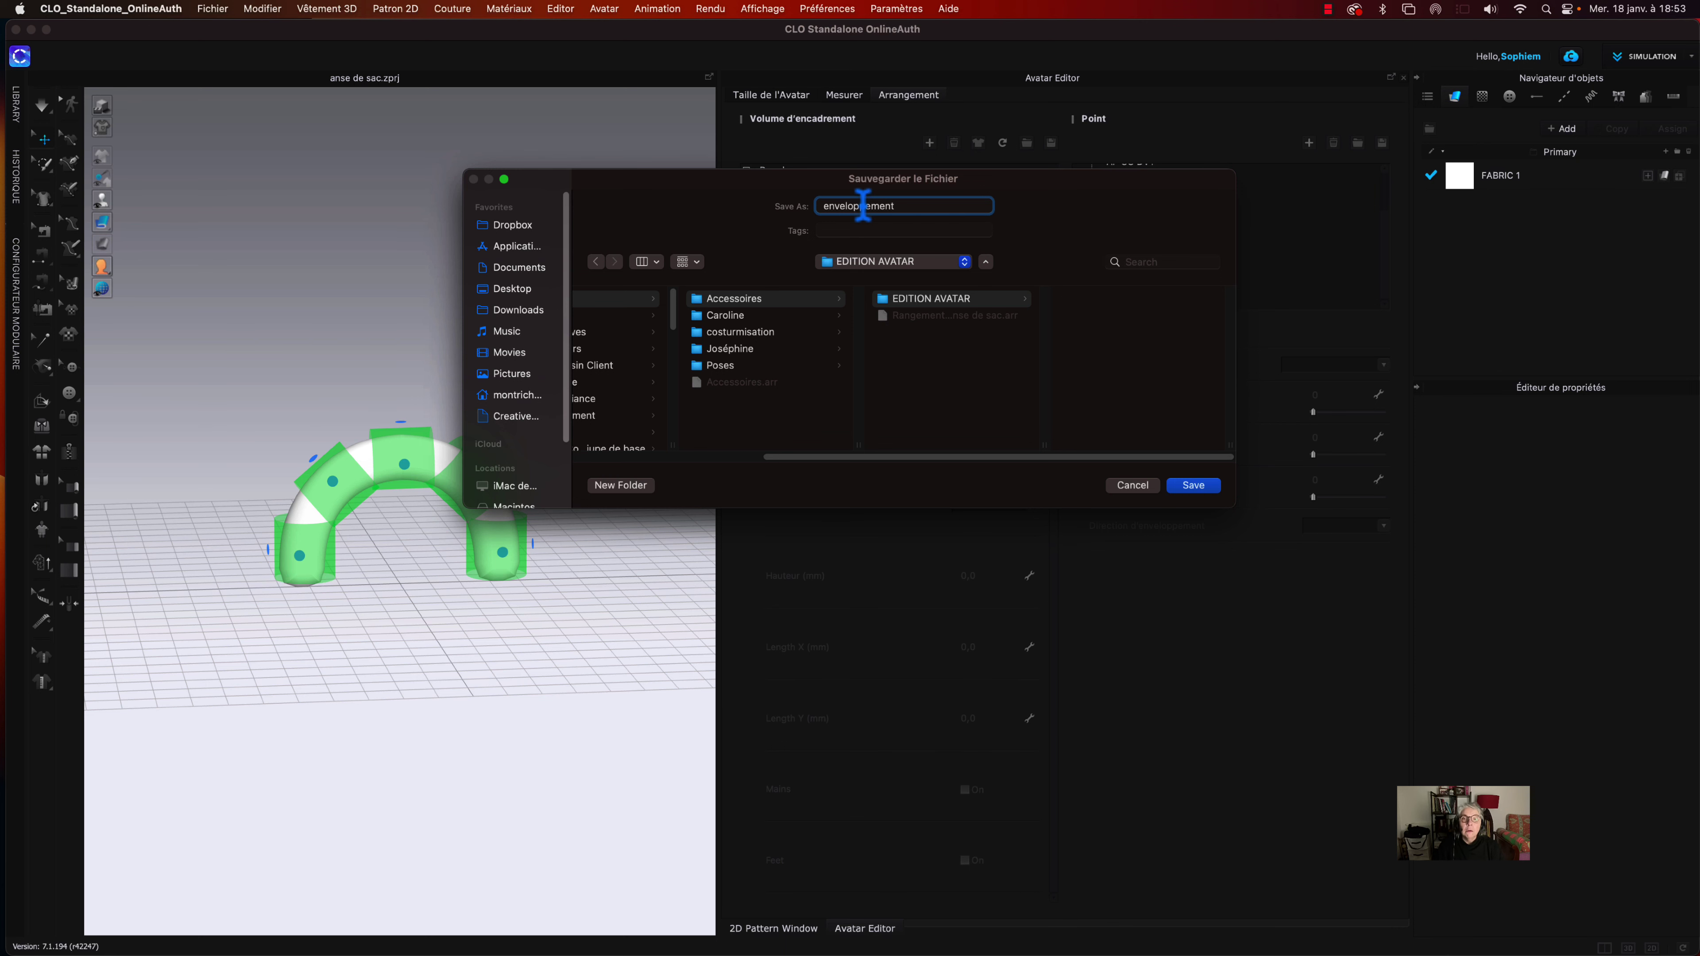
key("Return")
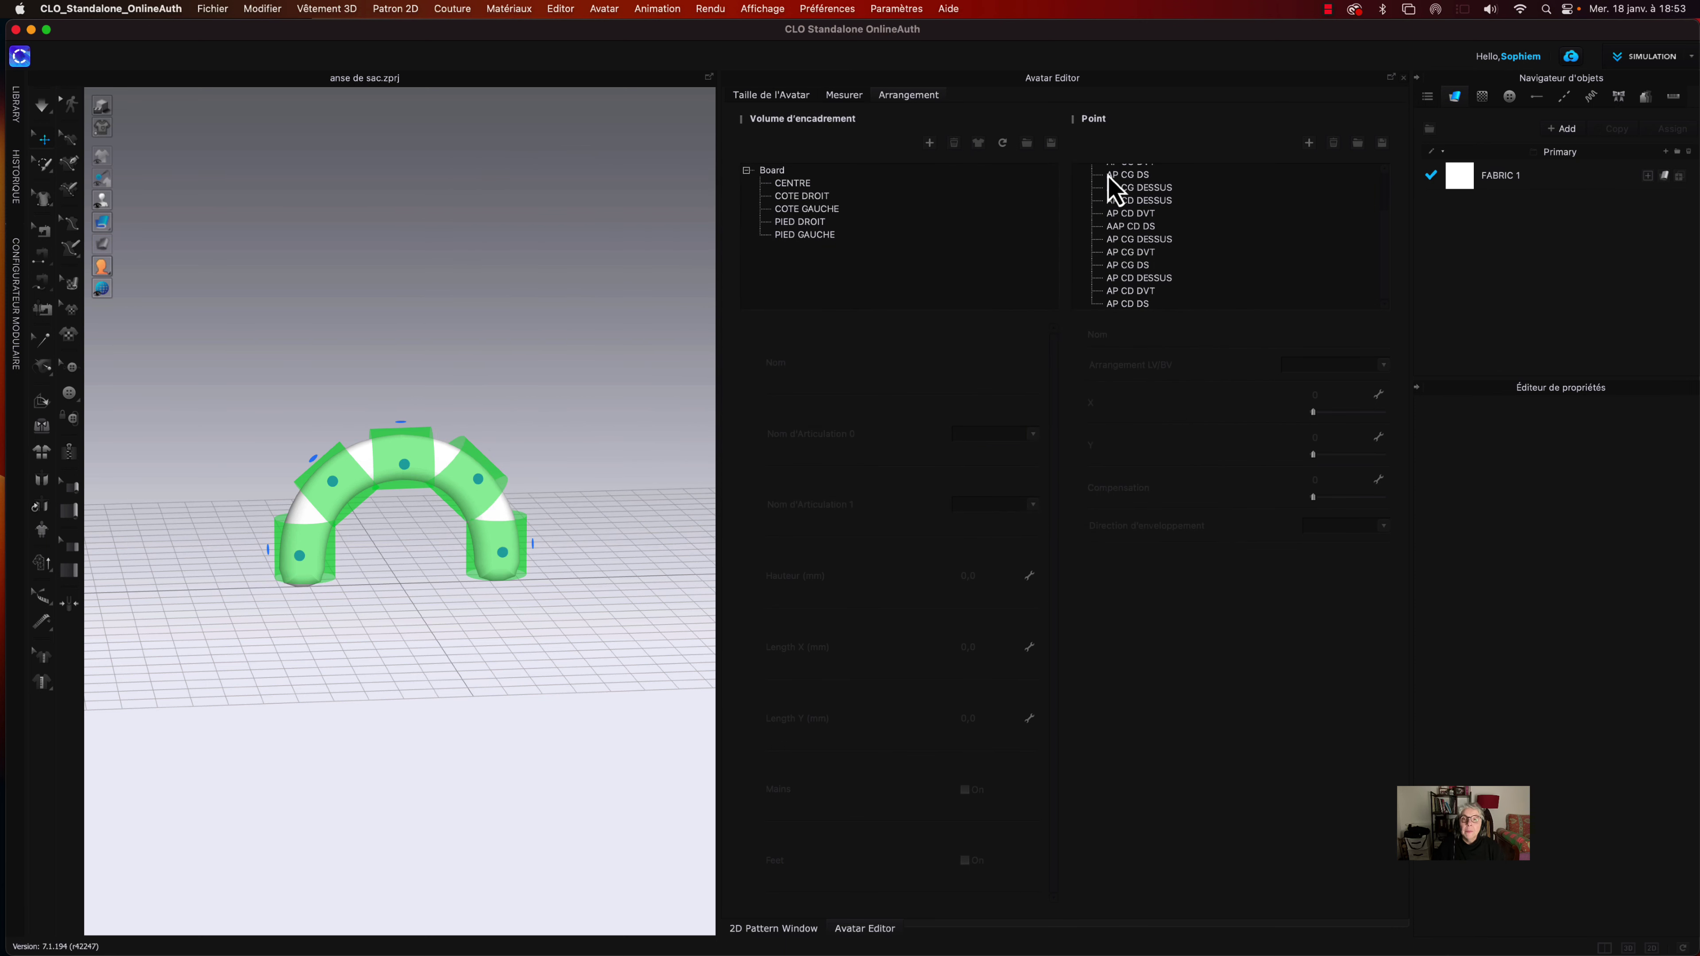
Save the point list into EDITION AVATAR under the file name POINTS.
left_click(1382, 143)
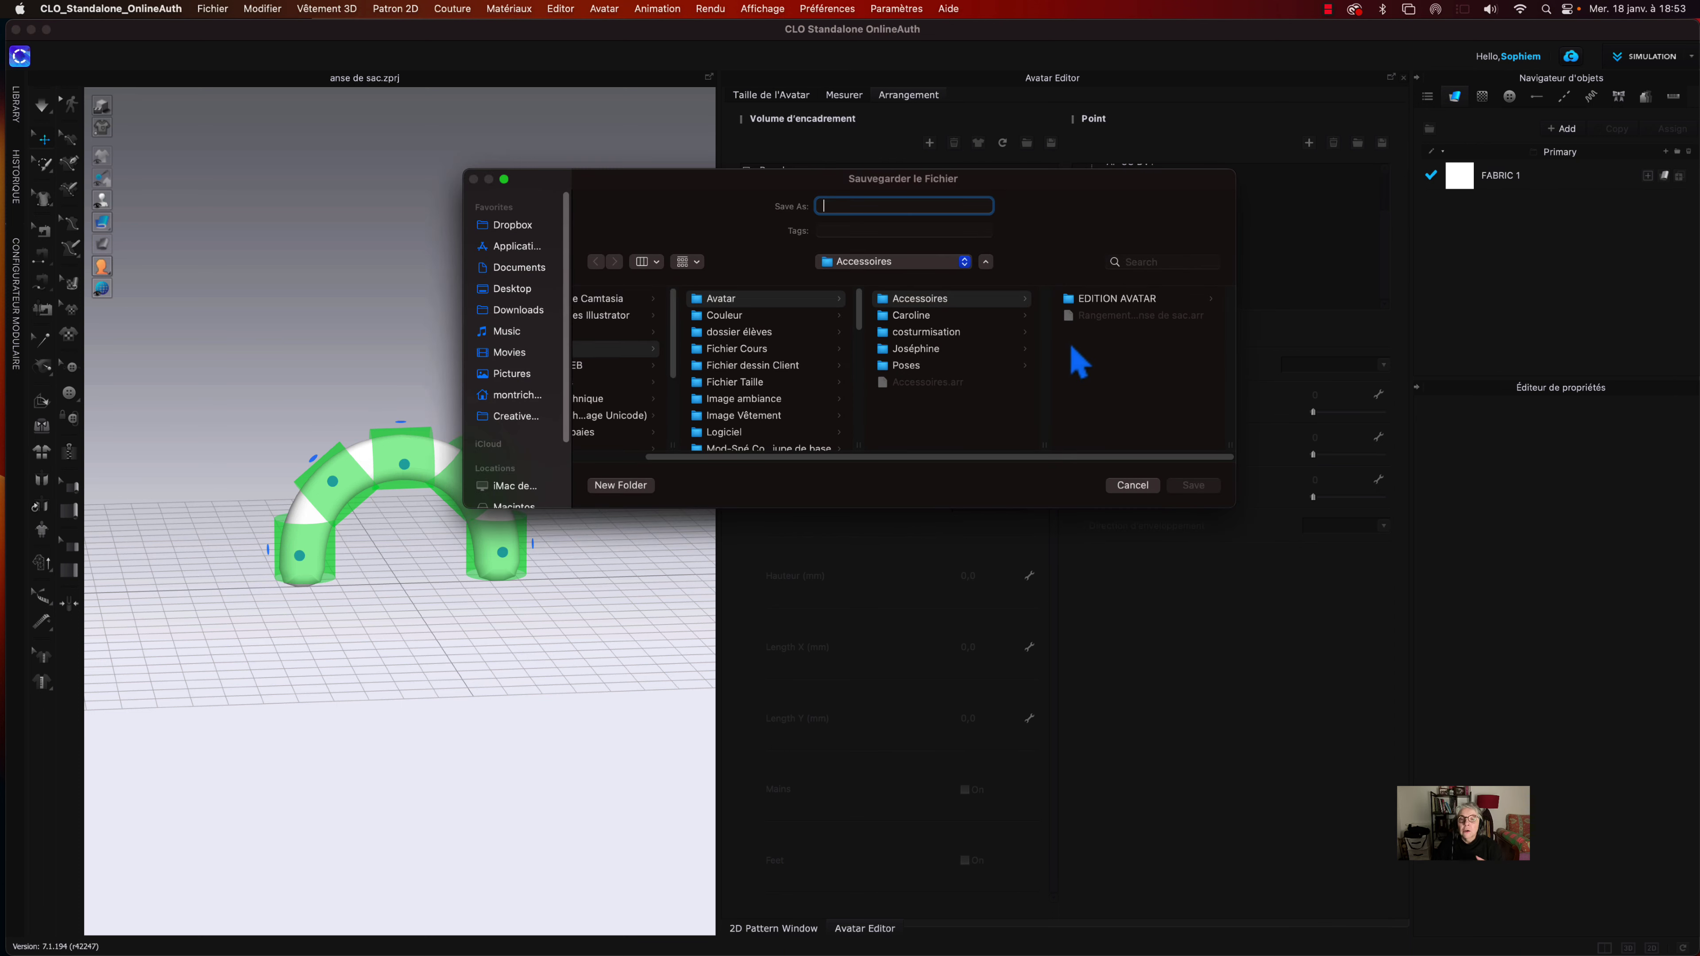
left_click(1117, 300)
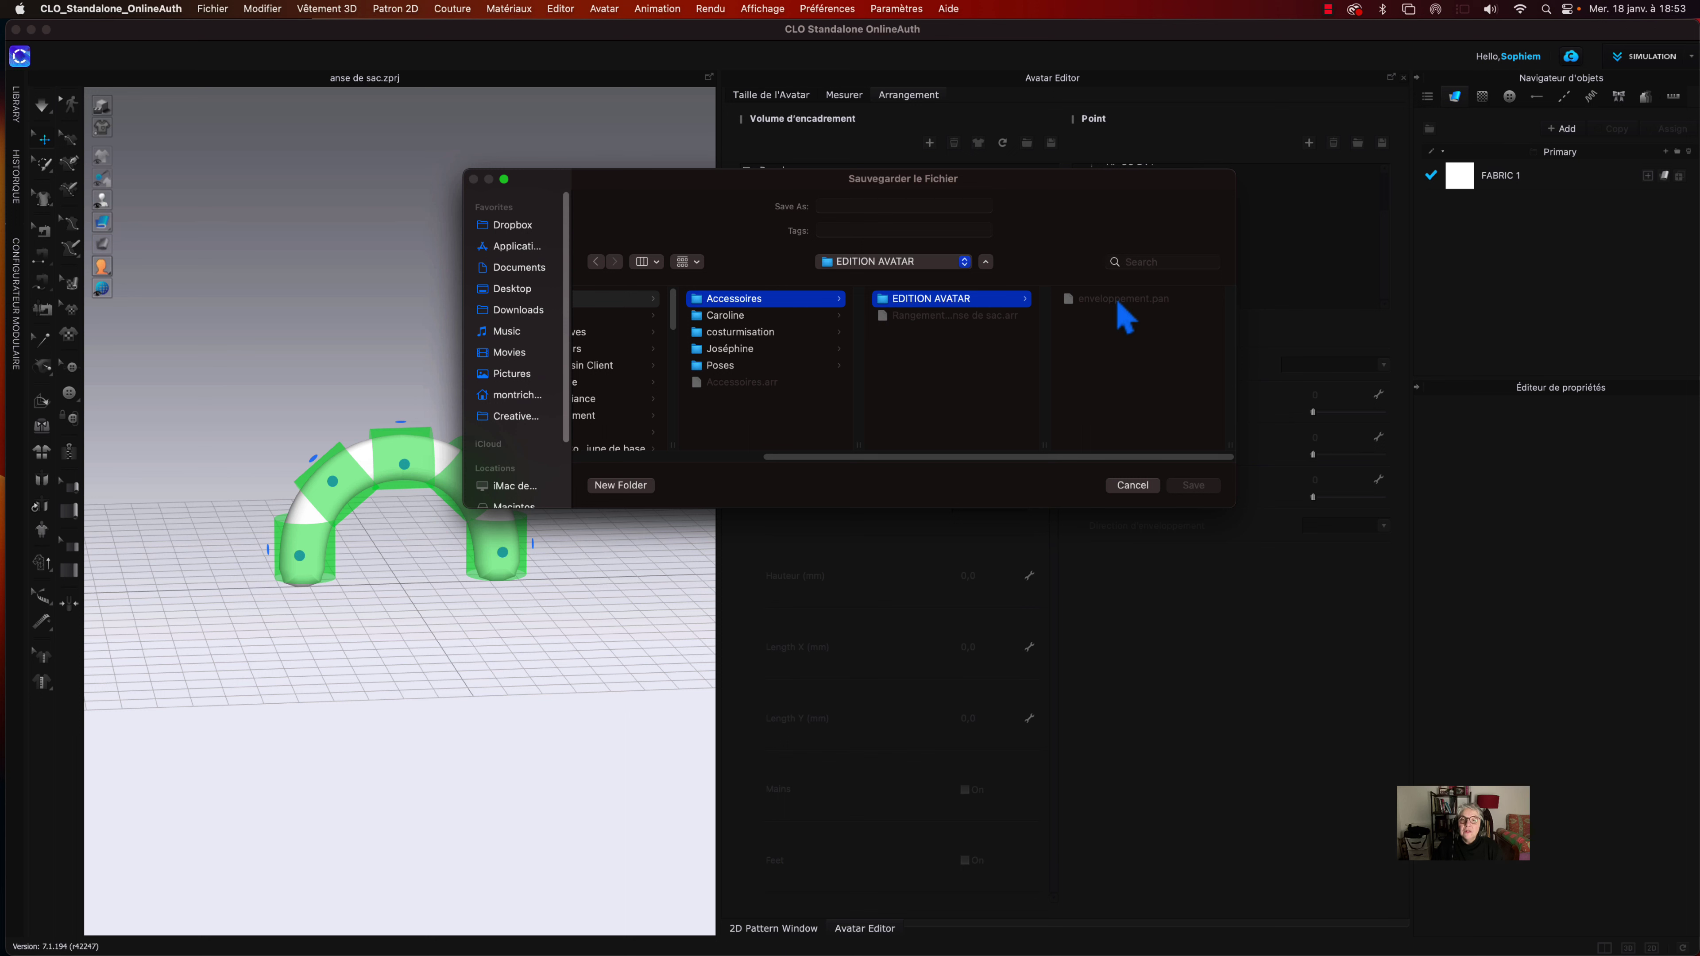
left_click(871, 207)
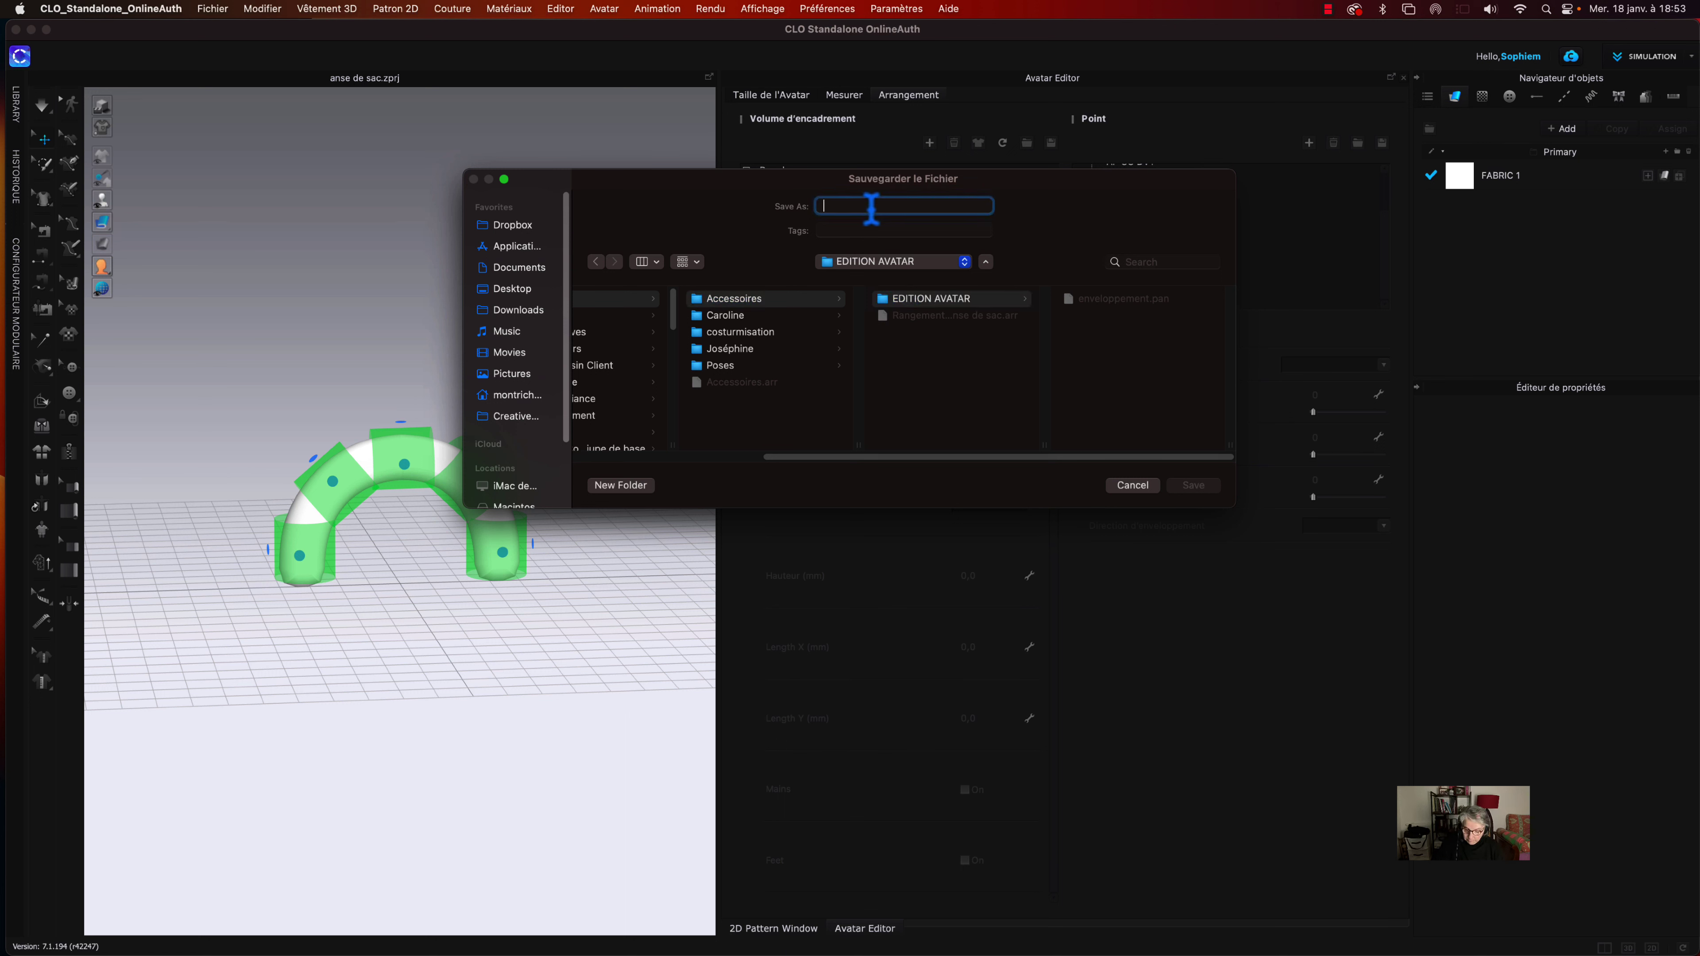
type("POINTS")
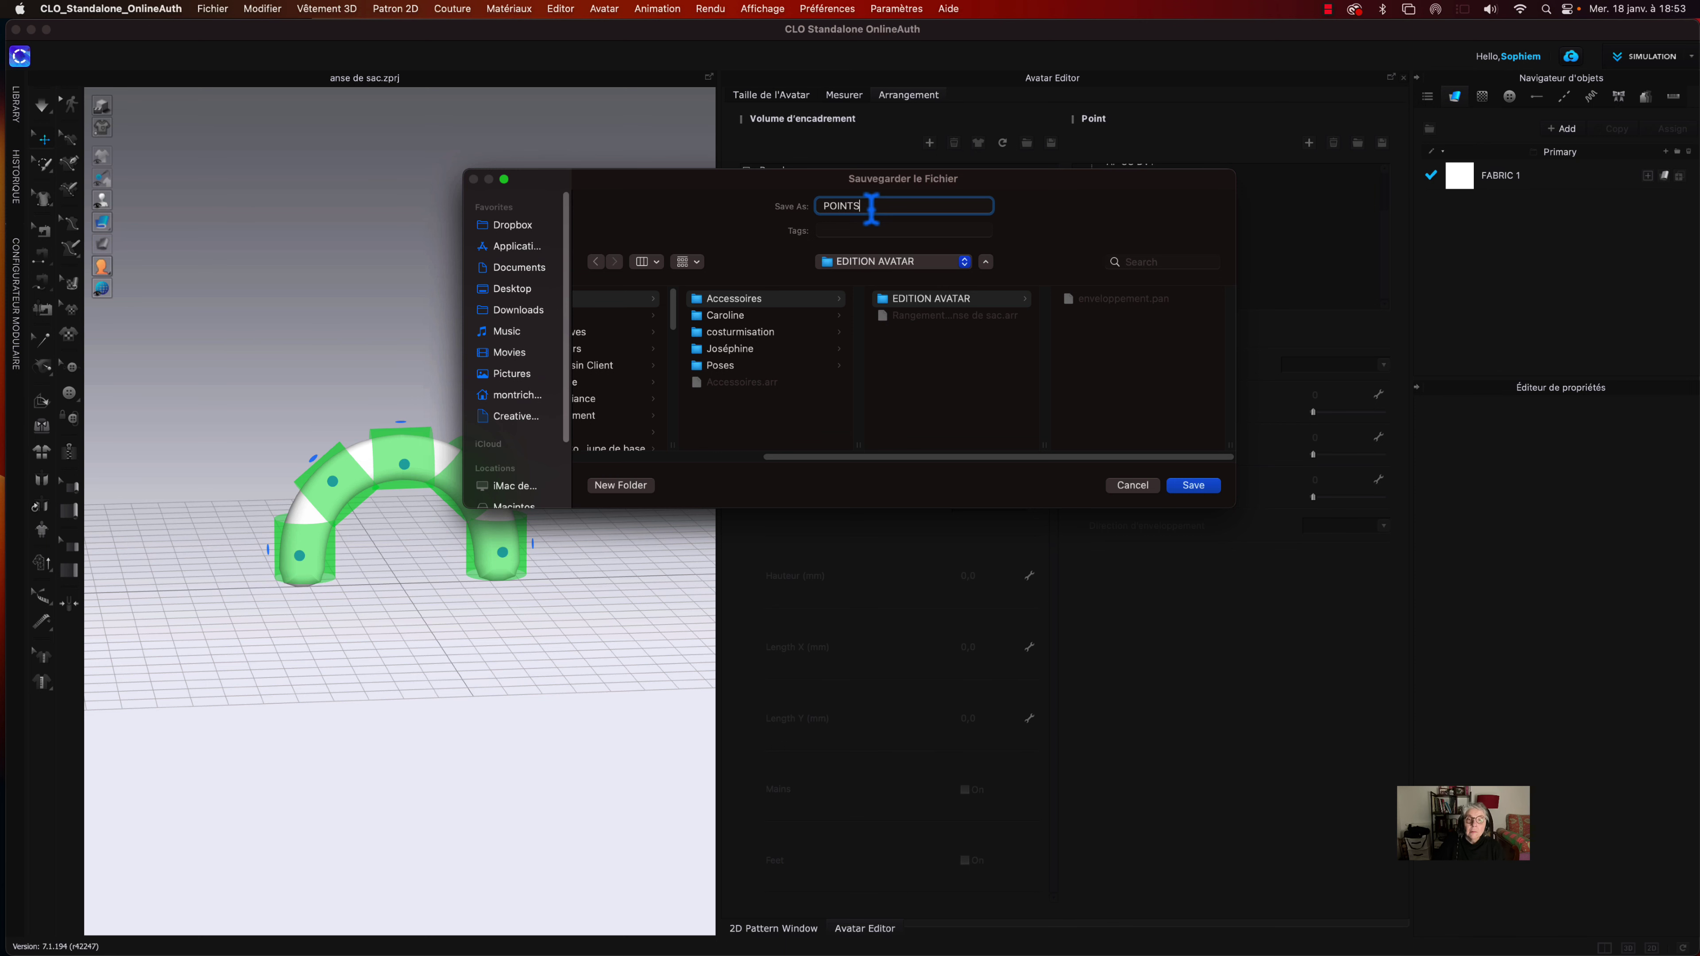
left_click(1193, 486)
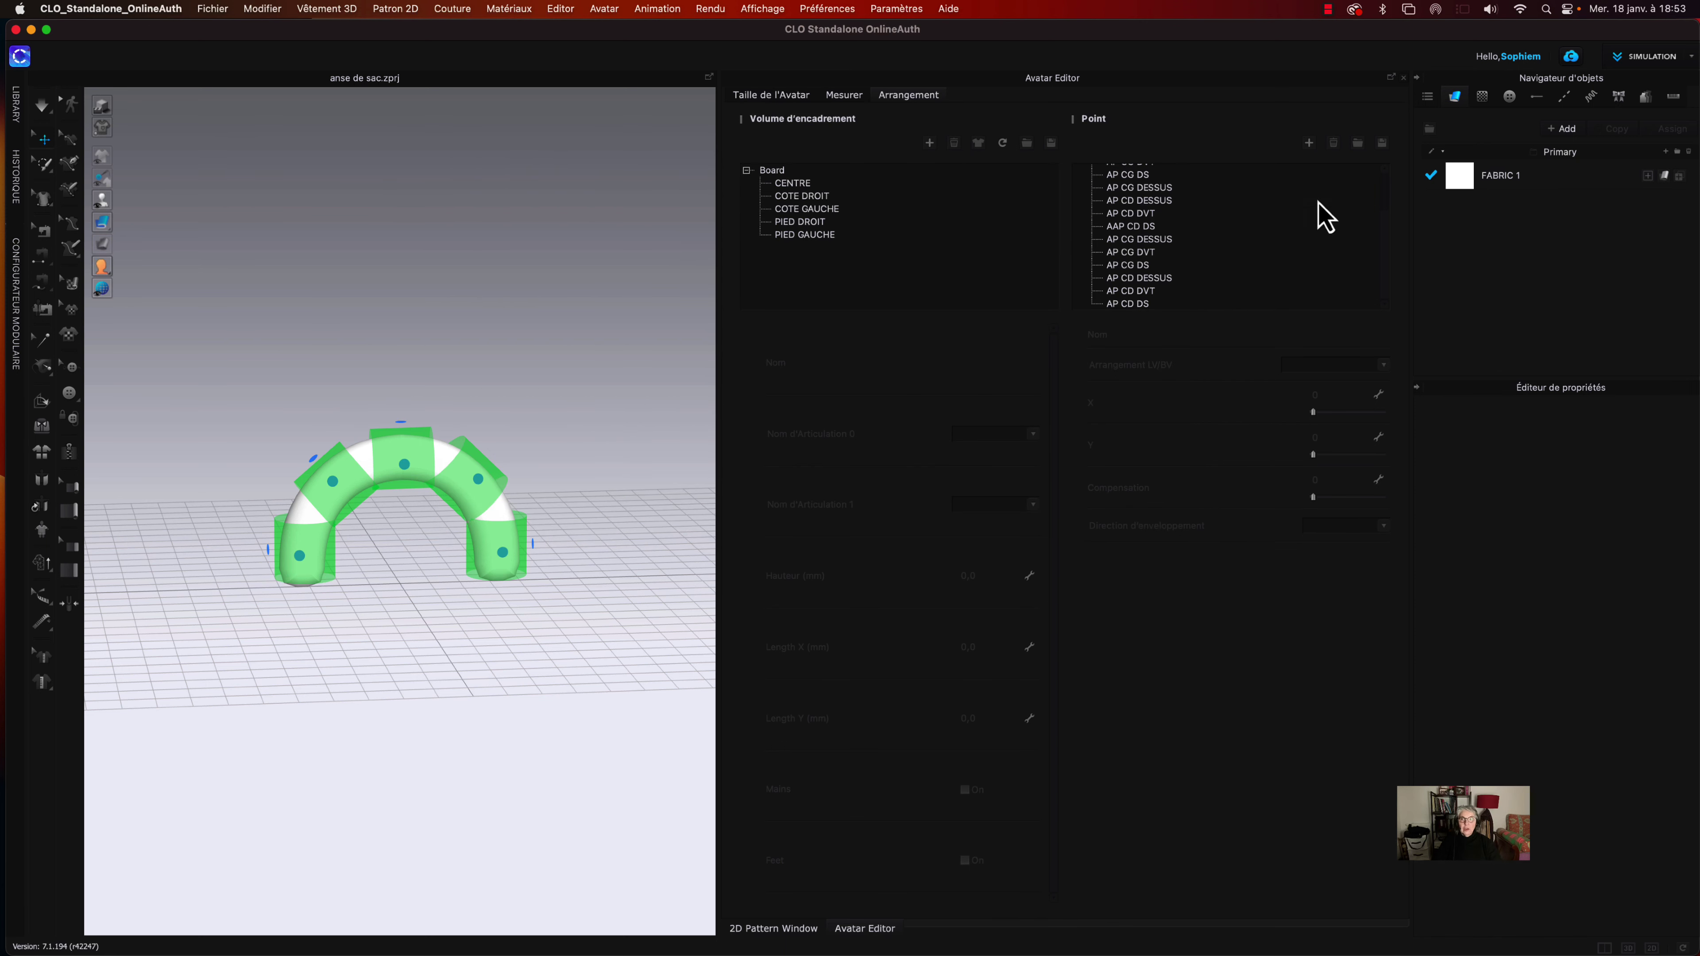
Close the avatar editor and zoom the 2D pattern window to fit the arch outline.
left_click(1403, 78)
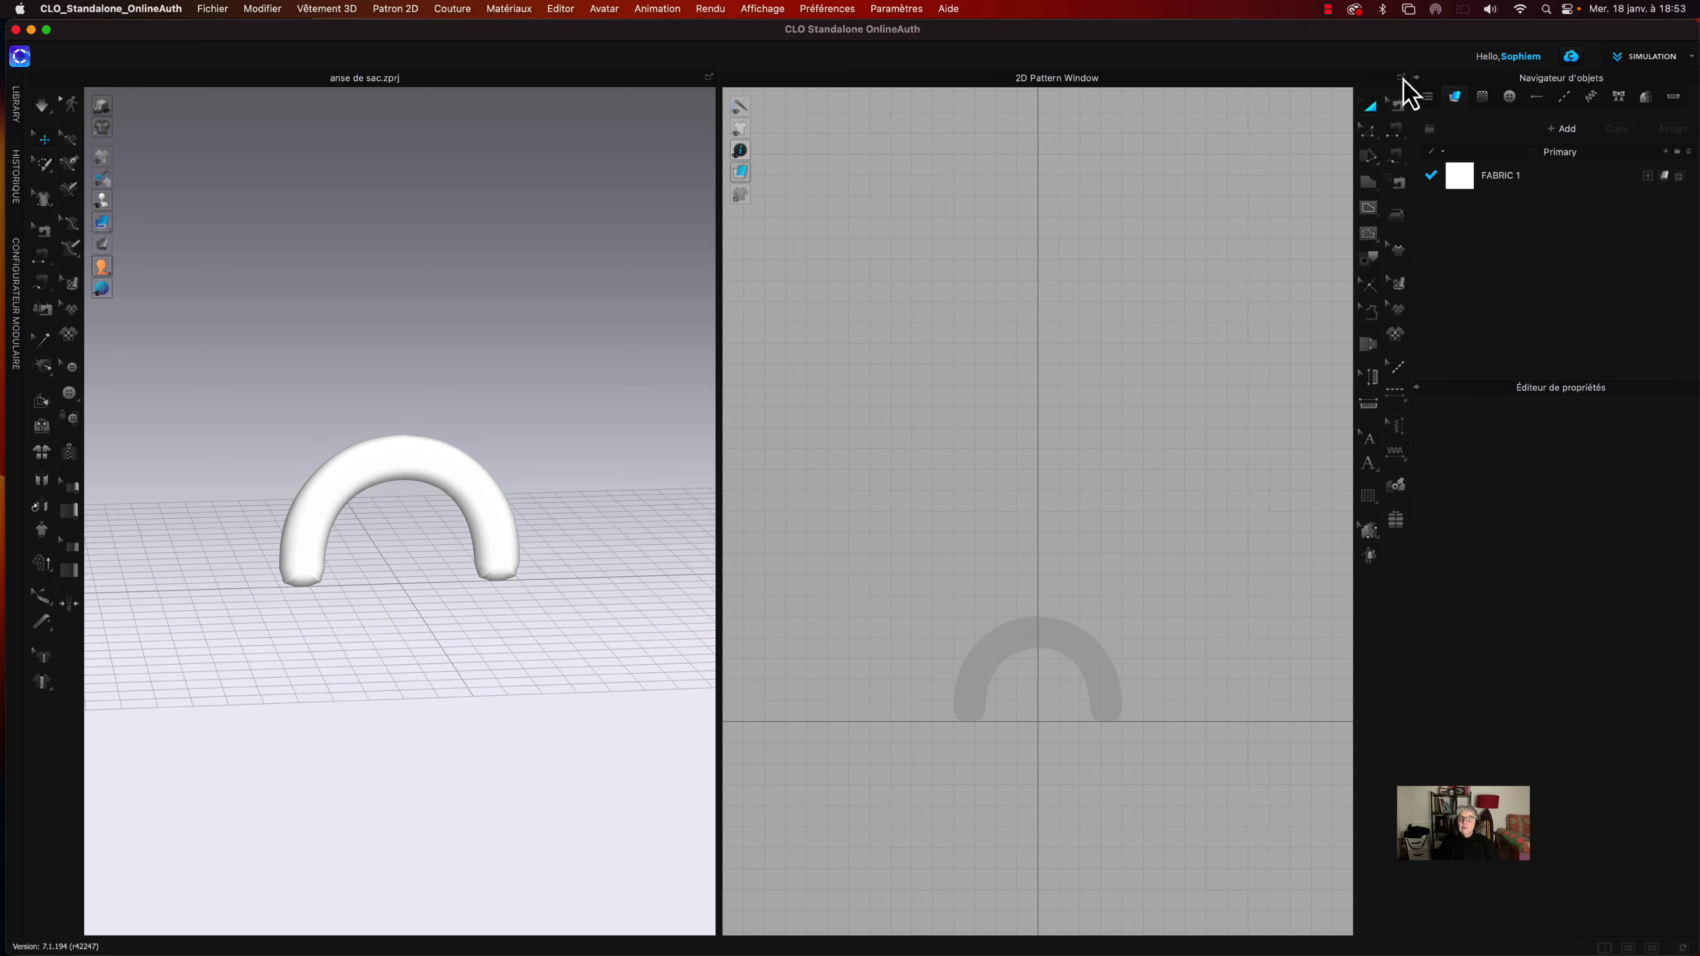
scroll(496, 448, "down", 2)
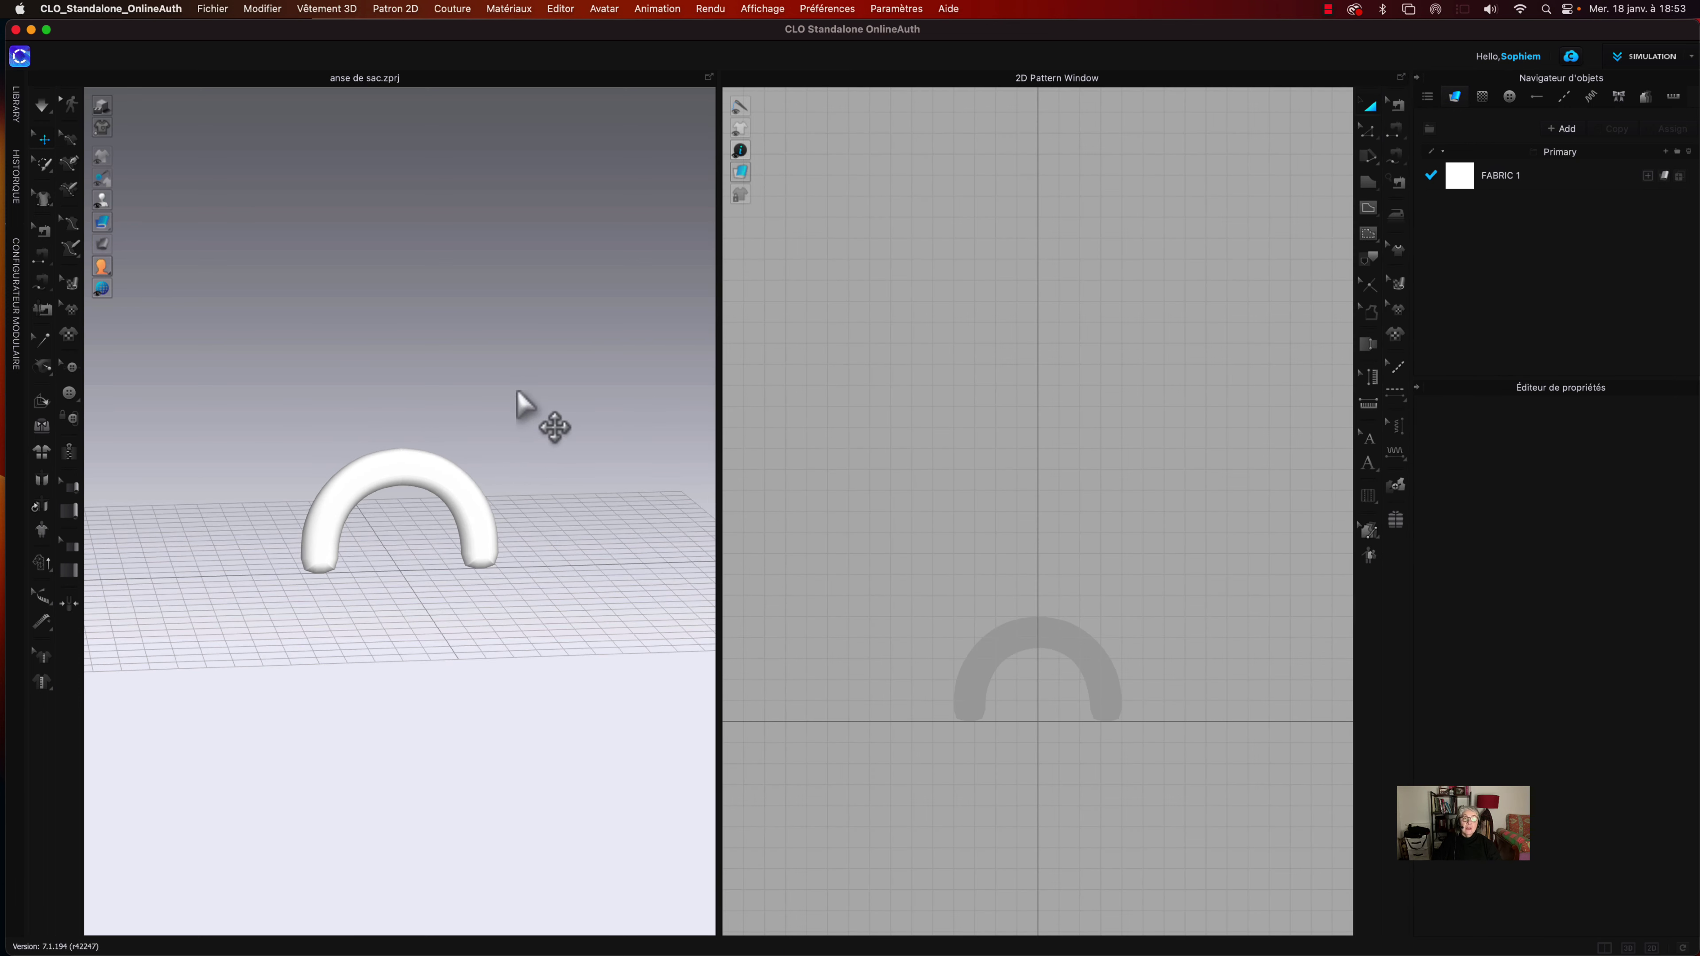
right_click(1093, 457)
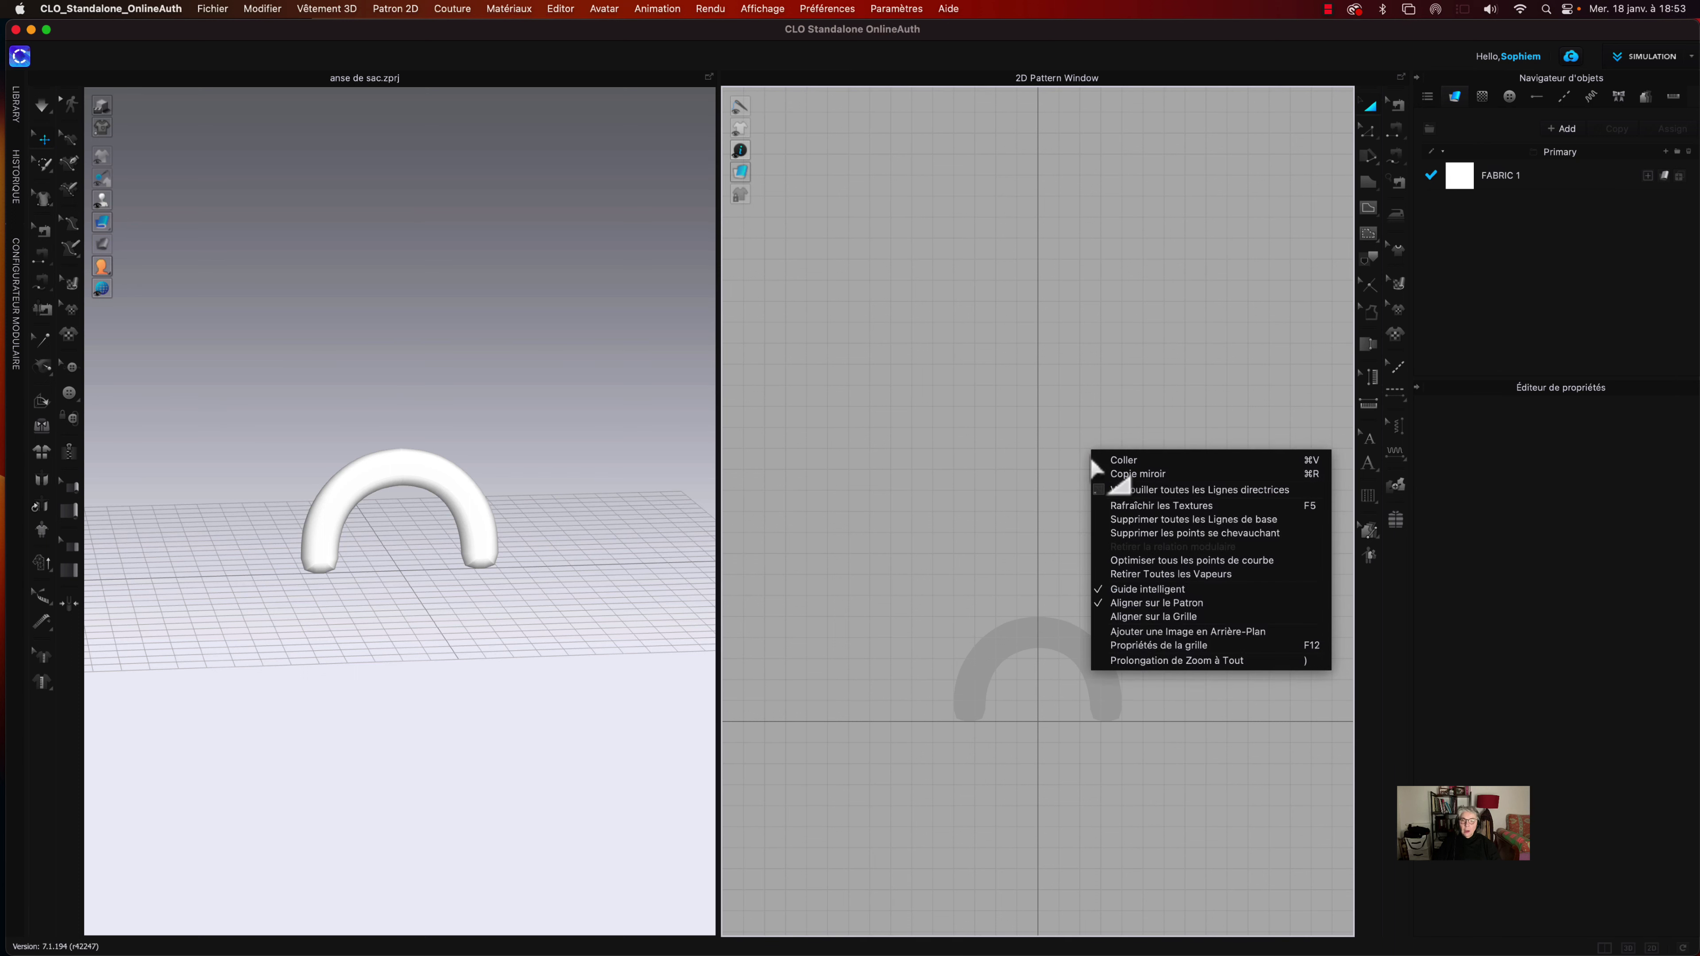
left_click(1170, 667)
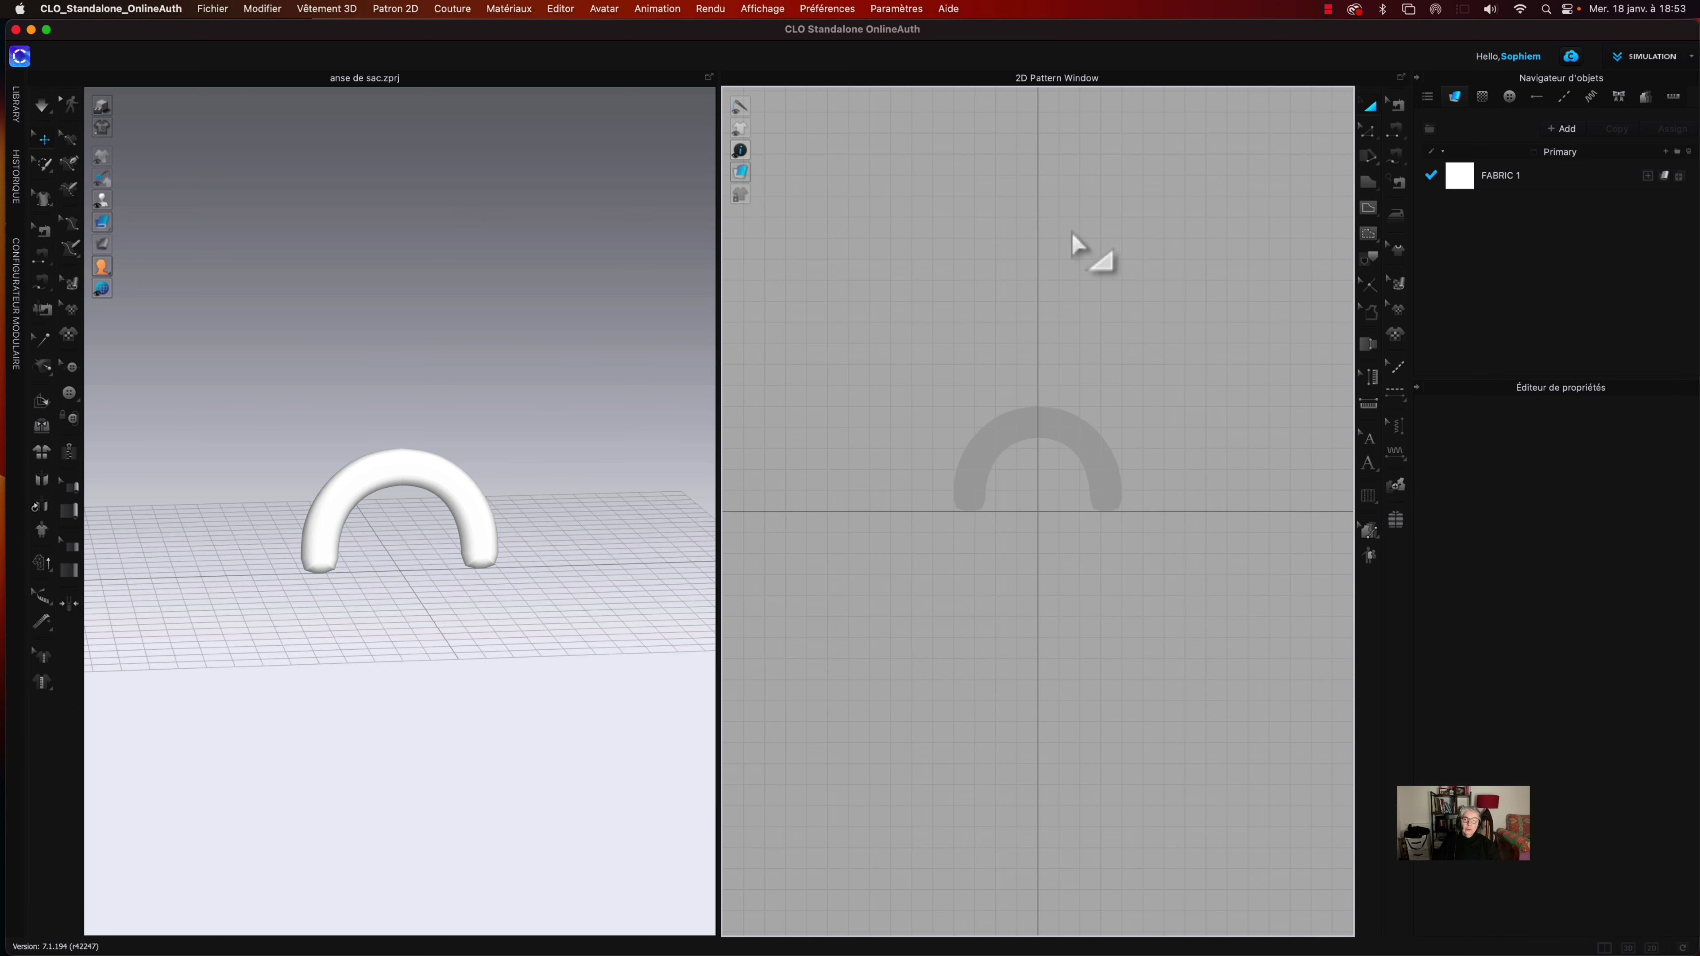
right_click(405, 567)
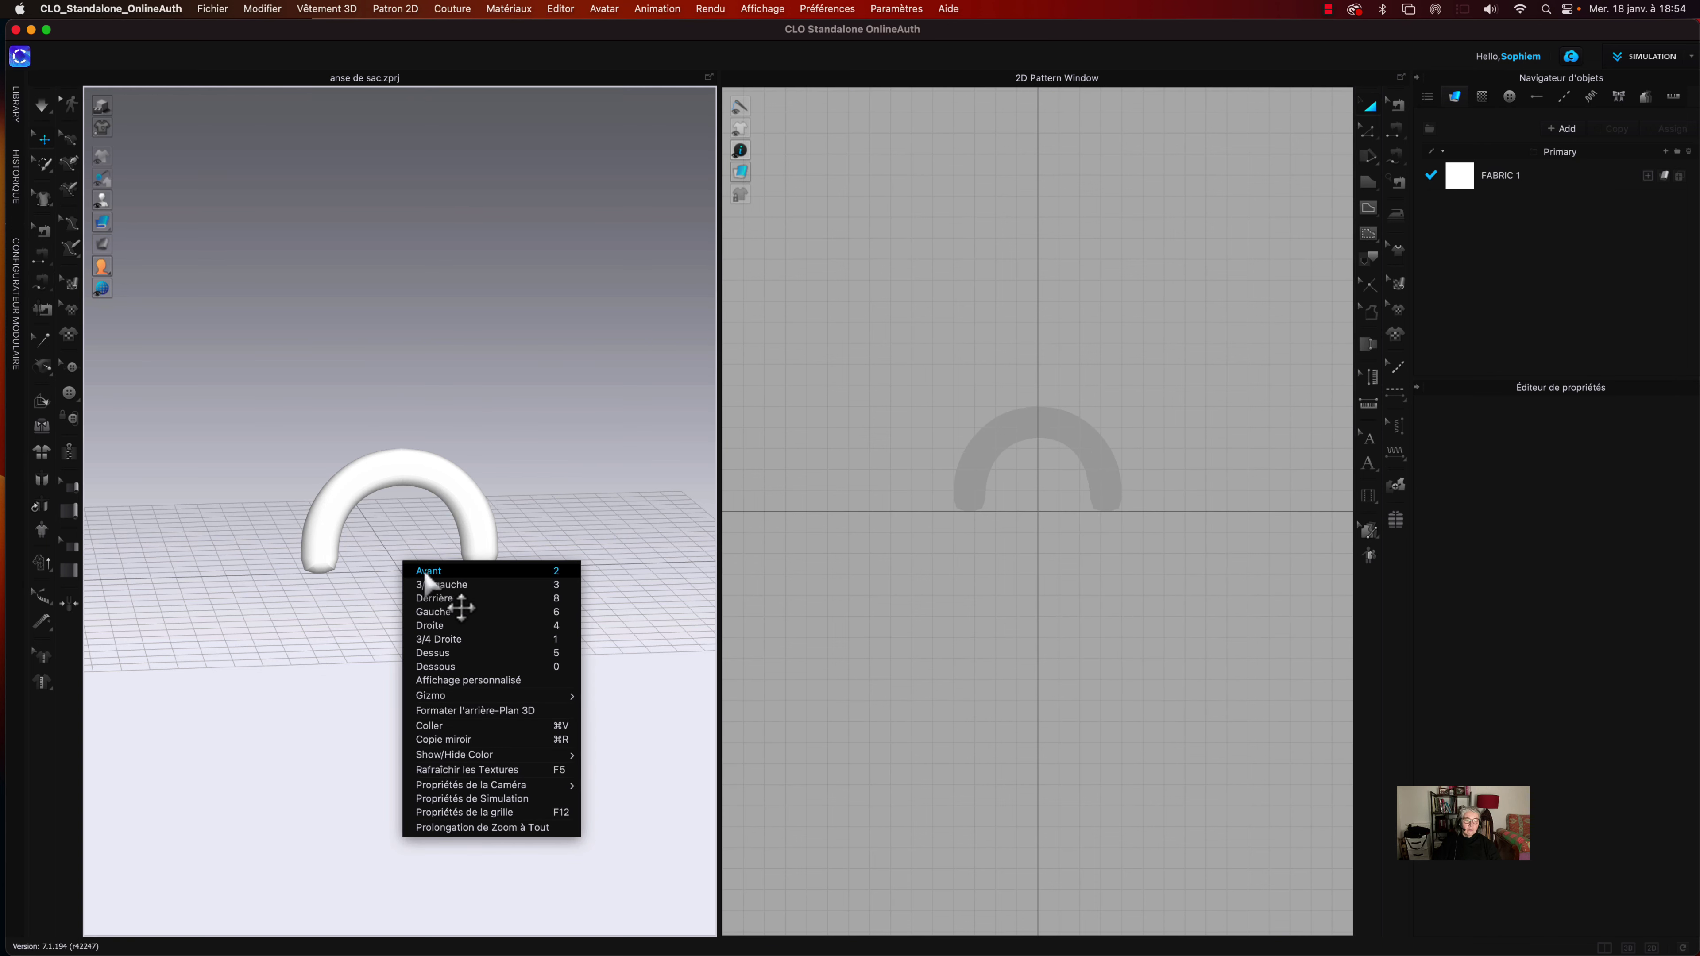
Draw a small square pattern over the handle outline with the Rectangle tool.
left_click(533, 830)
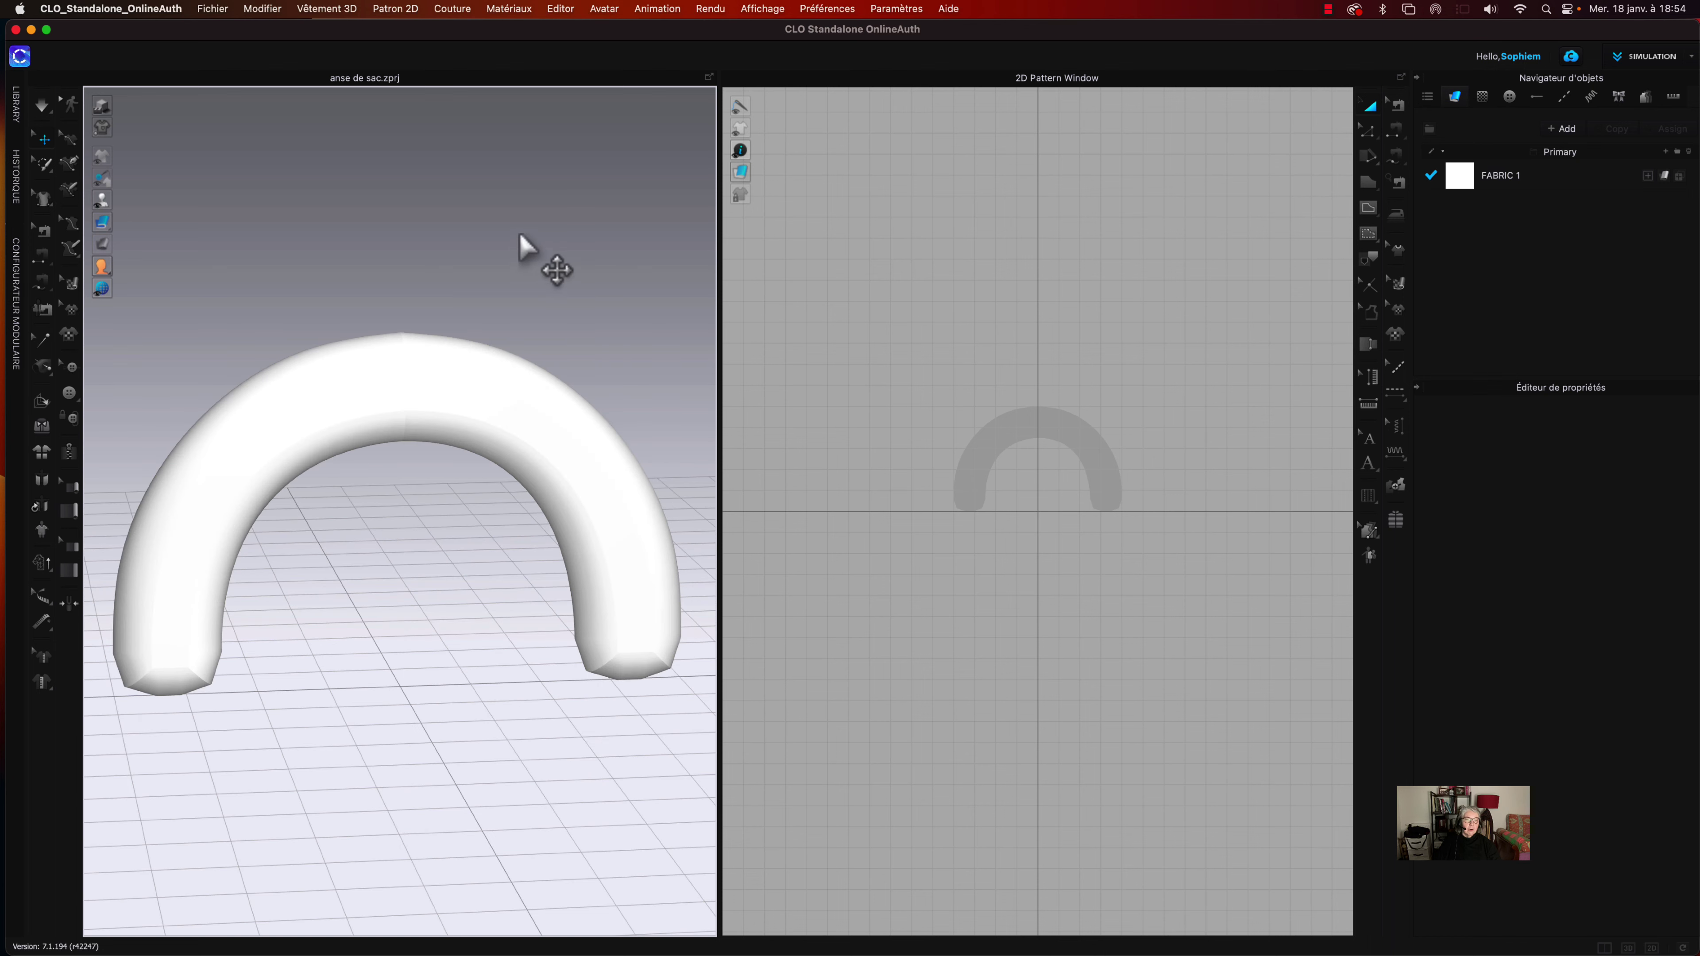
right_click_drag(577, 315, 557, 311)
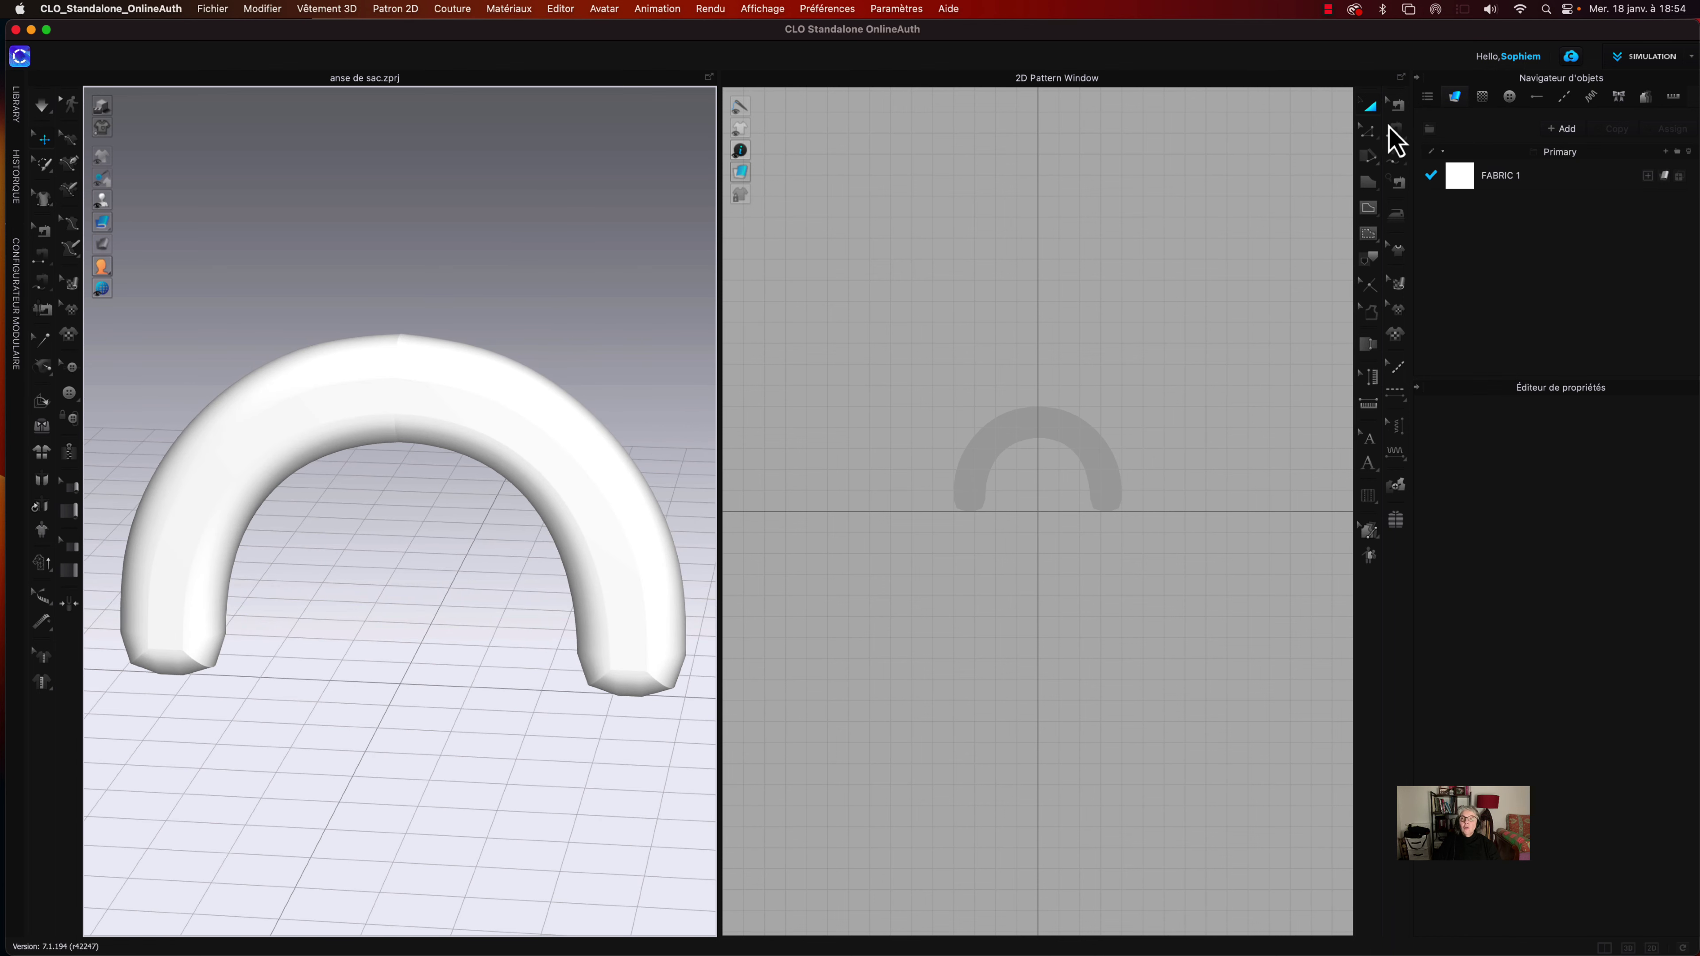
left_click(1365, 188)
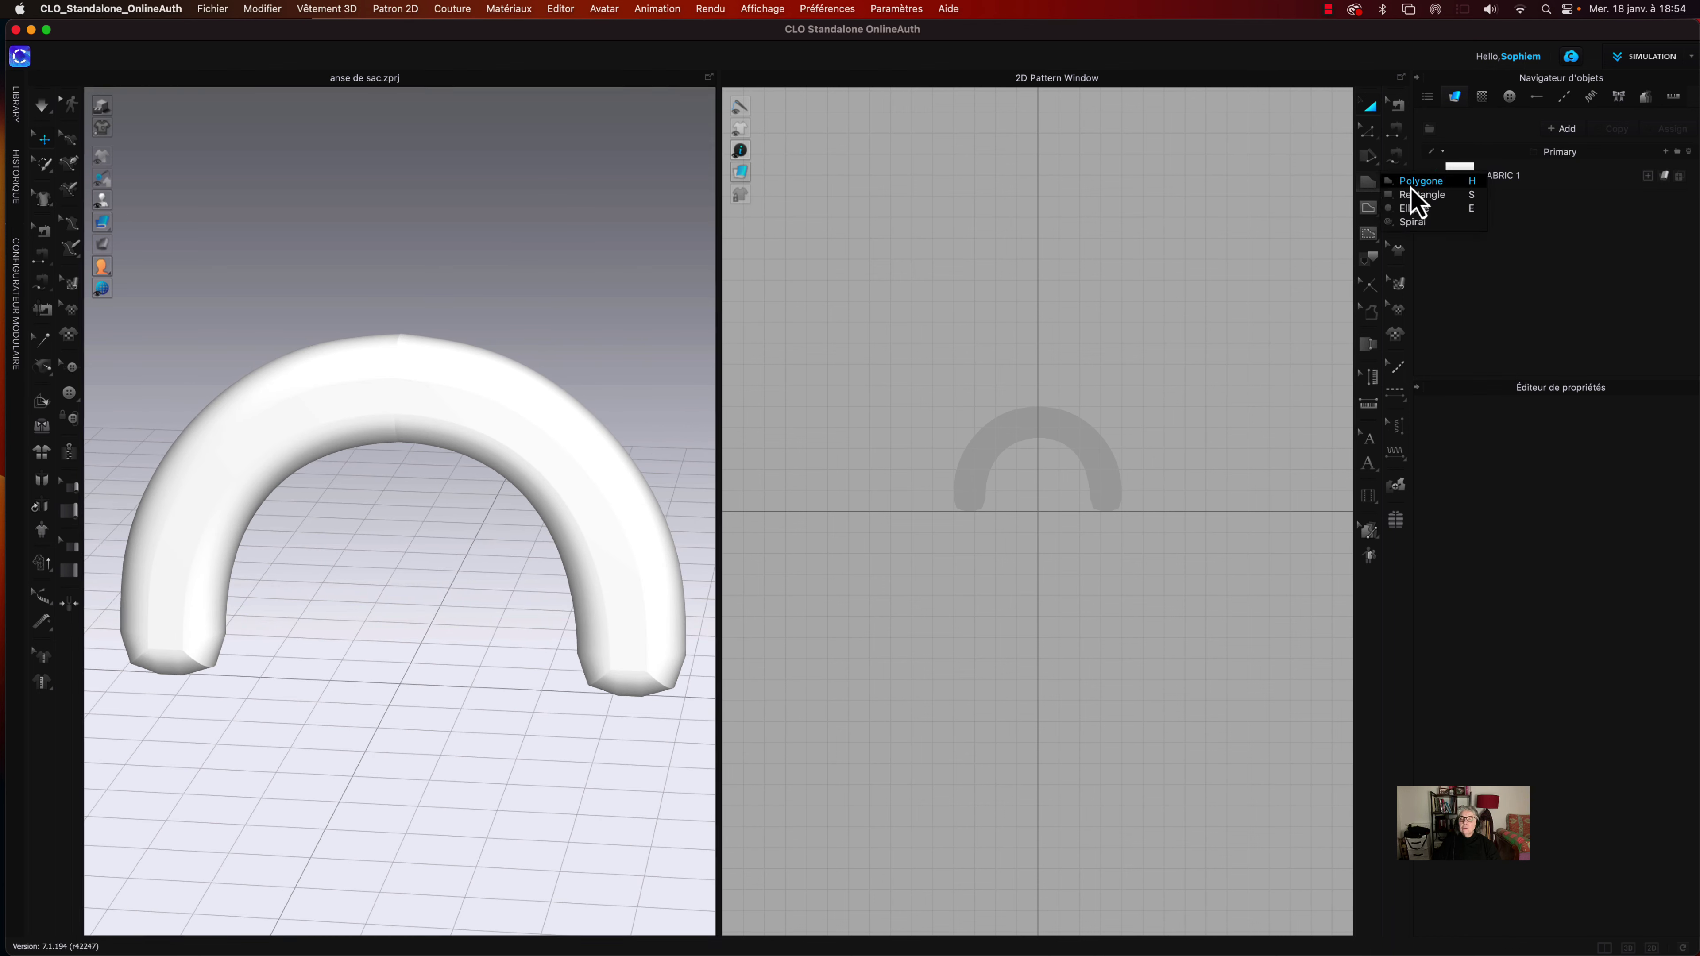
left_click(1422, 194)
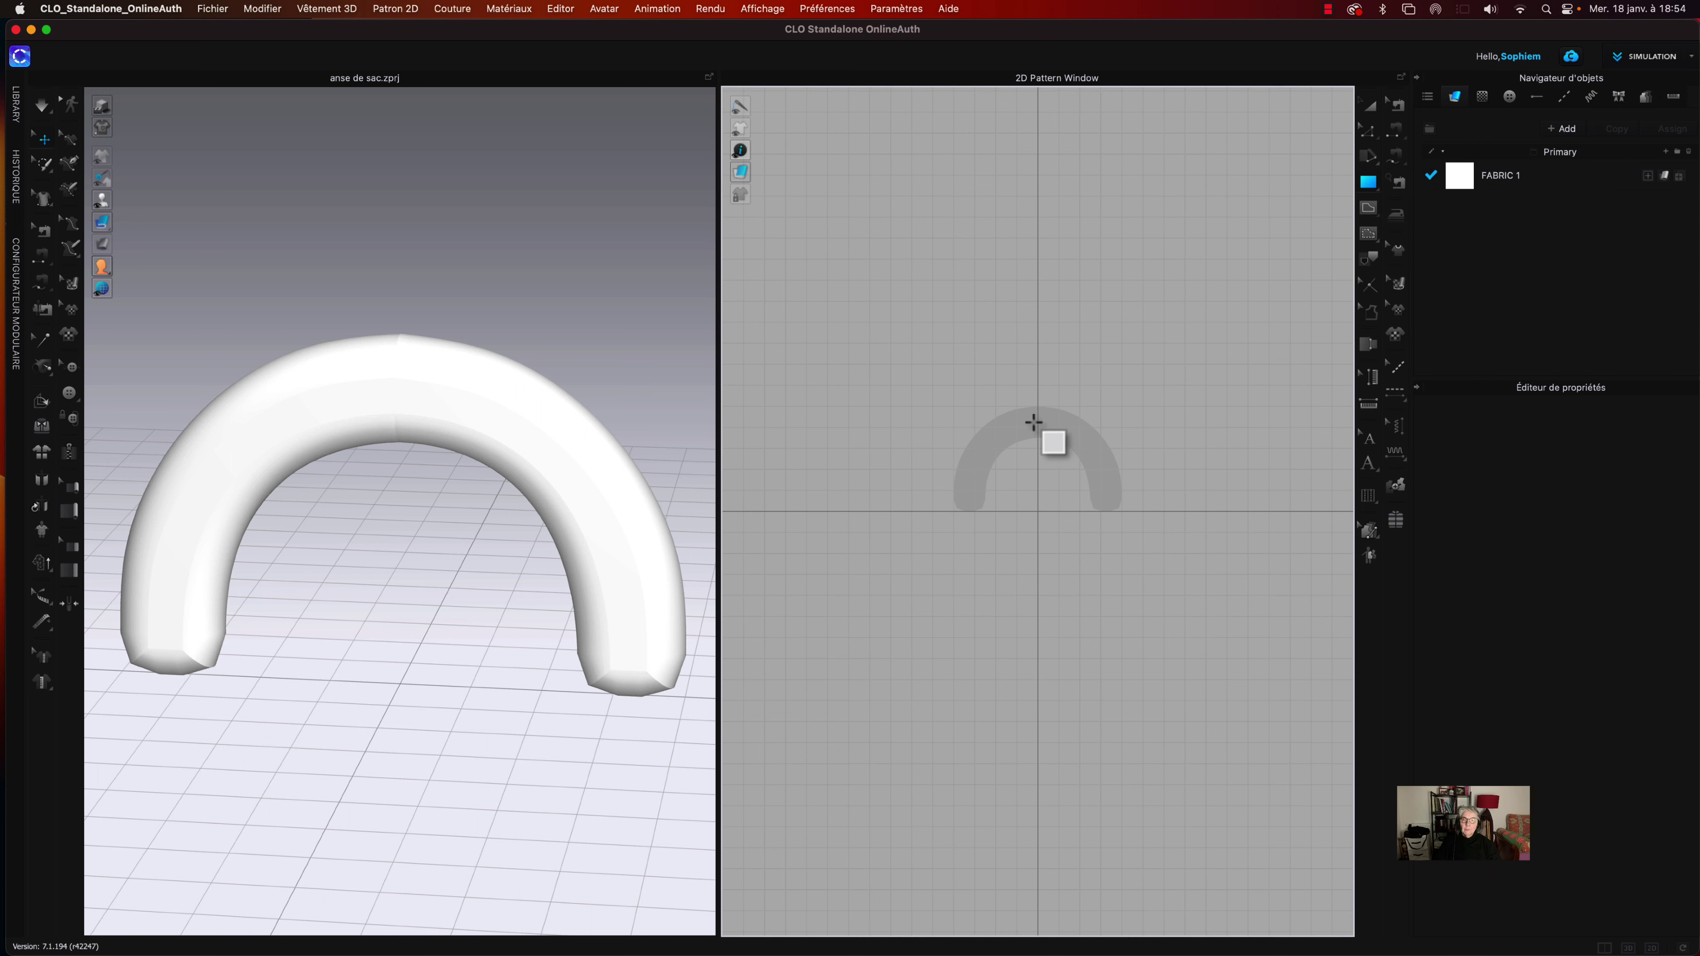
mouse_move(1017, 399)
left_mouse_down()
mouse_move(1039, 450)
mouse_move(1062, 447)
left_mouse_up()
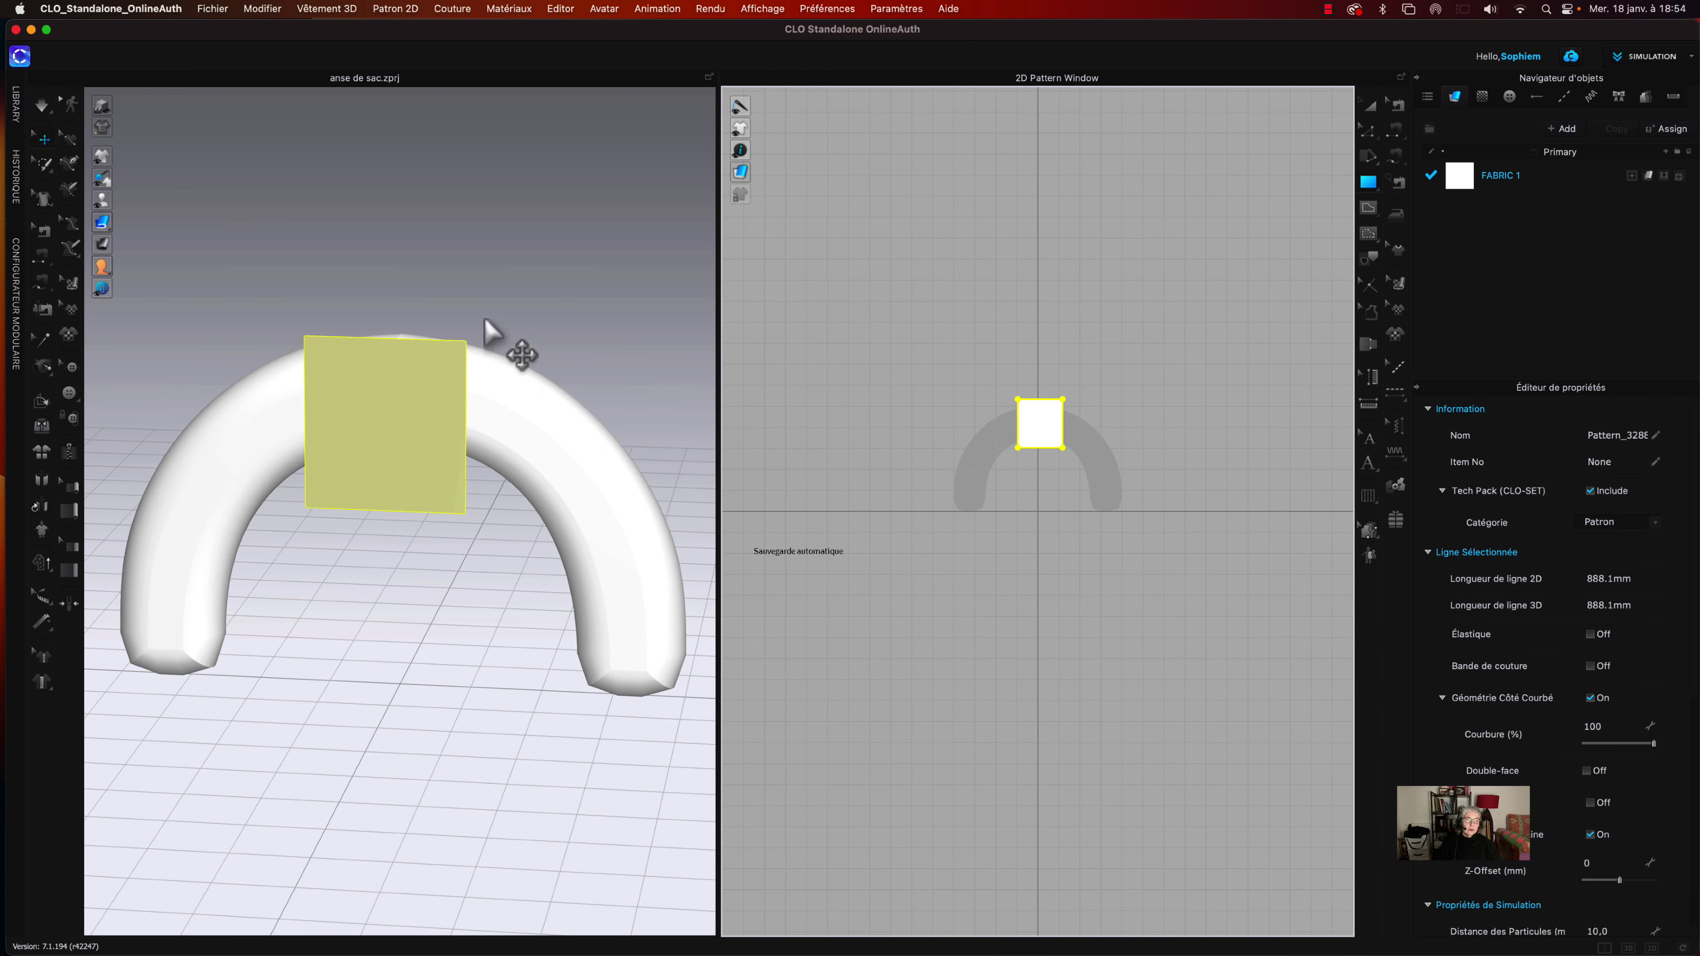
Show the arrangement points and place the square on the arch's top point.
right_click_drag(493, 342, 515, 328)
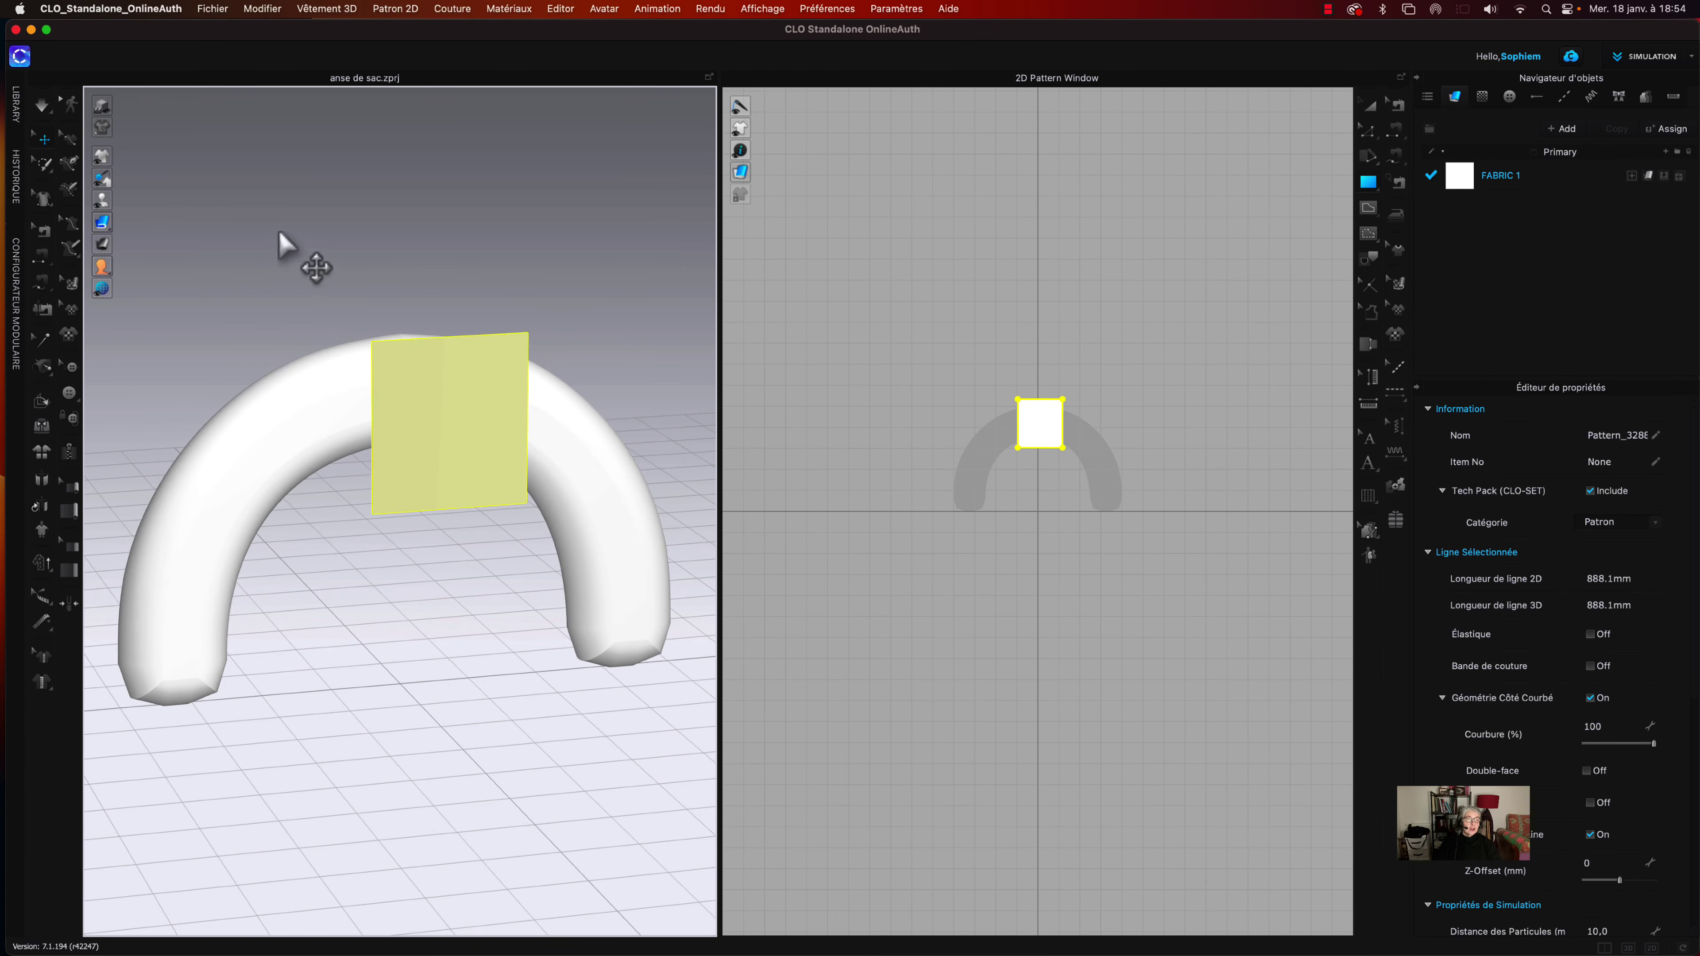
mouse_move(101, 199)
left_click(146, 201)
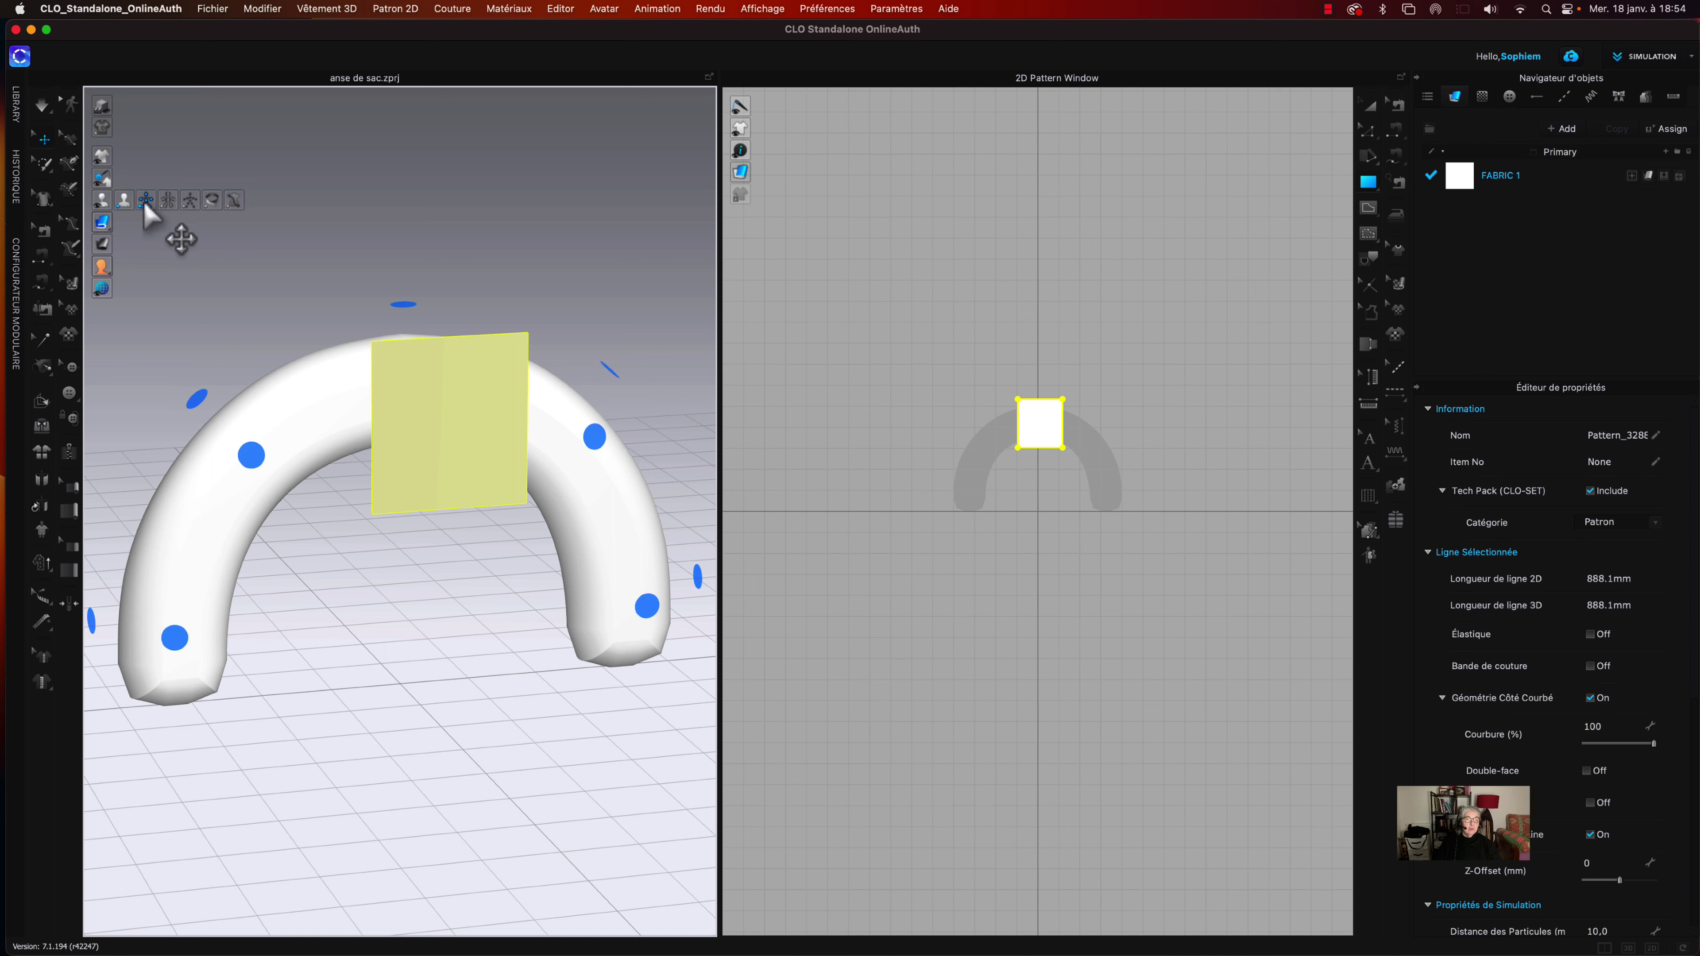
mouse_move(366, 254)
right_mouse_down()
mouse_move(421, 251)
mouse_move(336, 240)
right_mouse_up()
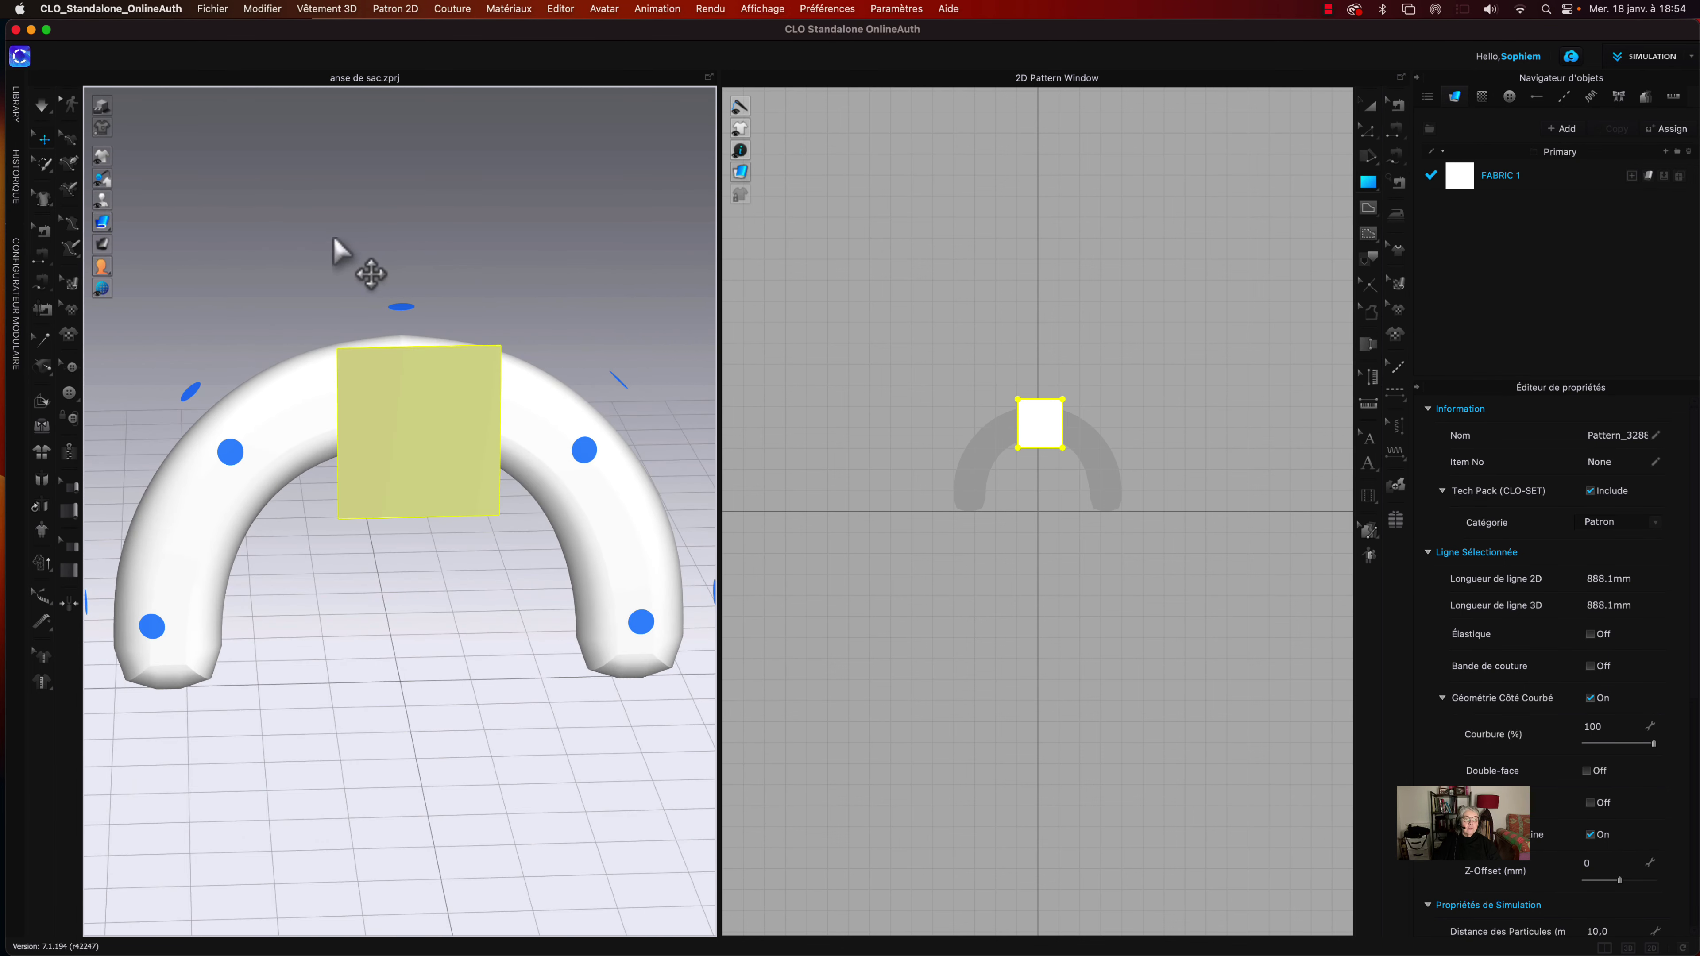
right_click_drag(505, 304, 417, 340)
left_click(397, 337)
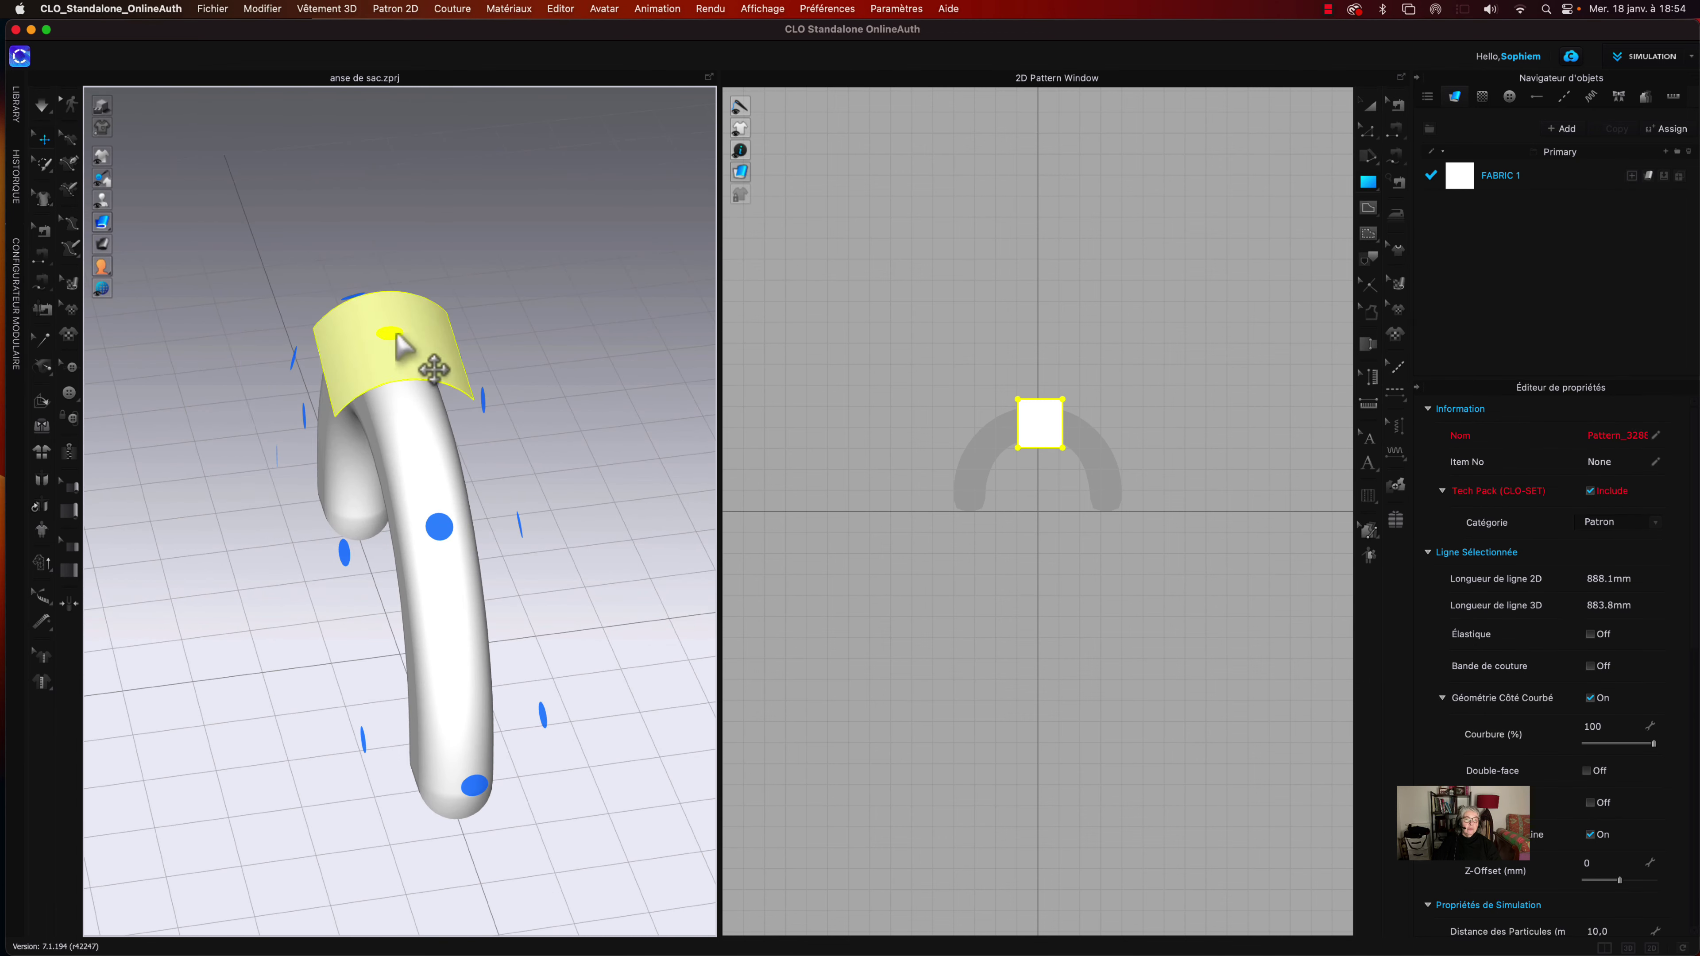
mouse_move(589, 353)
right_mouse_down()
mouse_move(653, 335)
mouse_move(524, 331)
mouse_move(638, 319)
right_mouse_up()
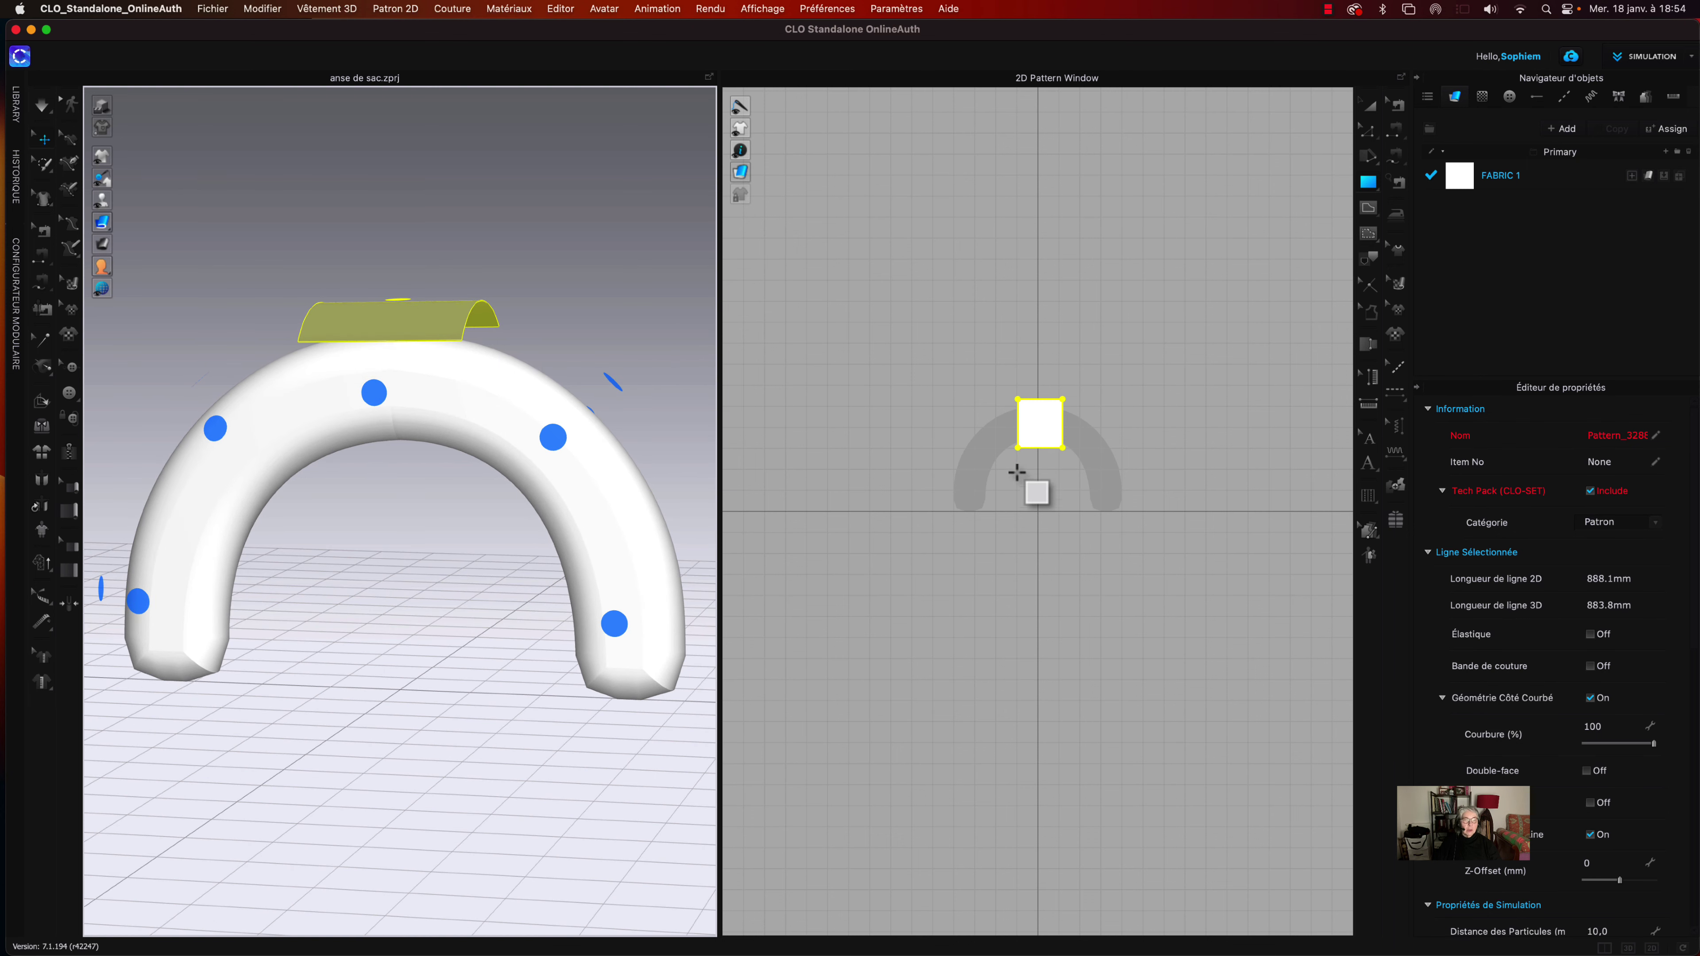
Stretch the square's side edges outward into a rectangle about 1884.5 mm around.
key("z")
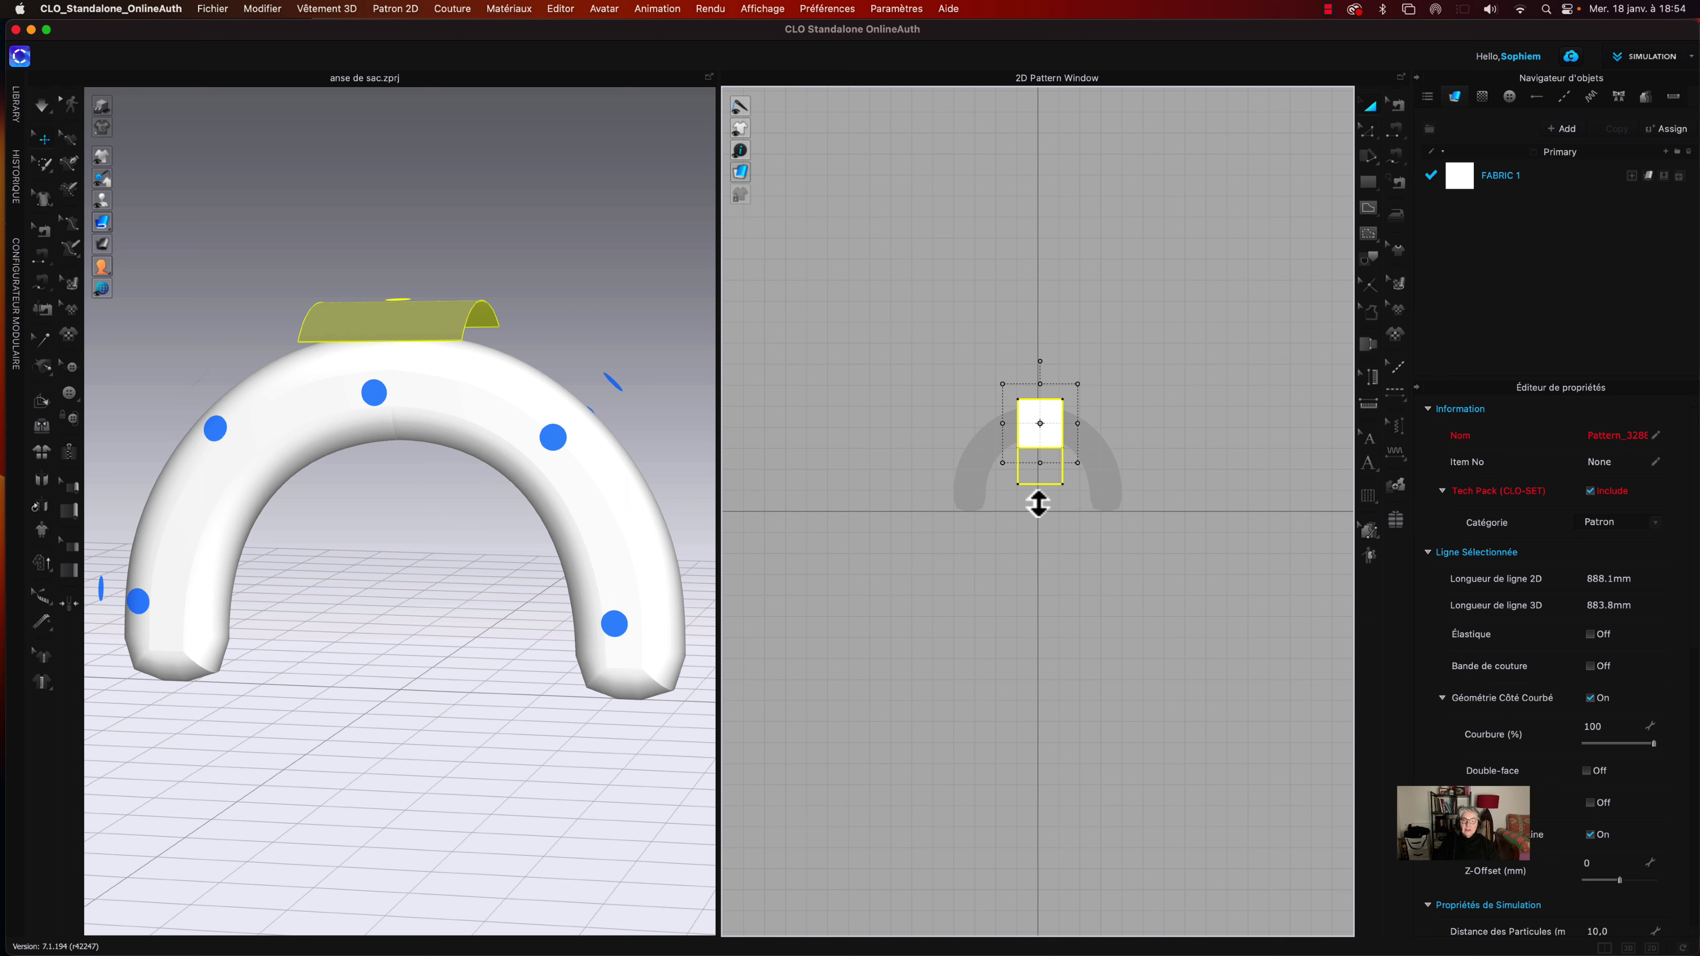
left_click_drag(1037, 533, 1037, 531)
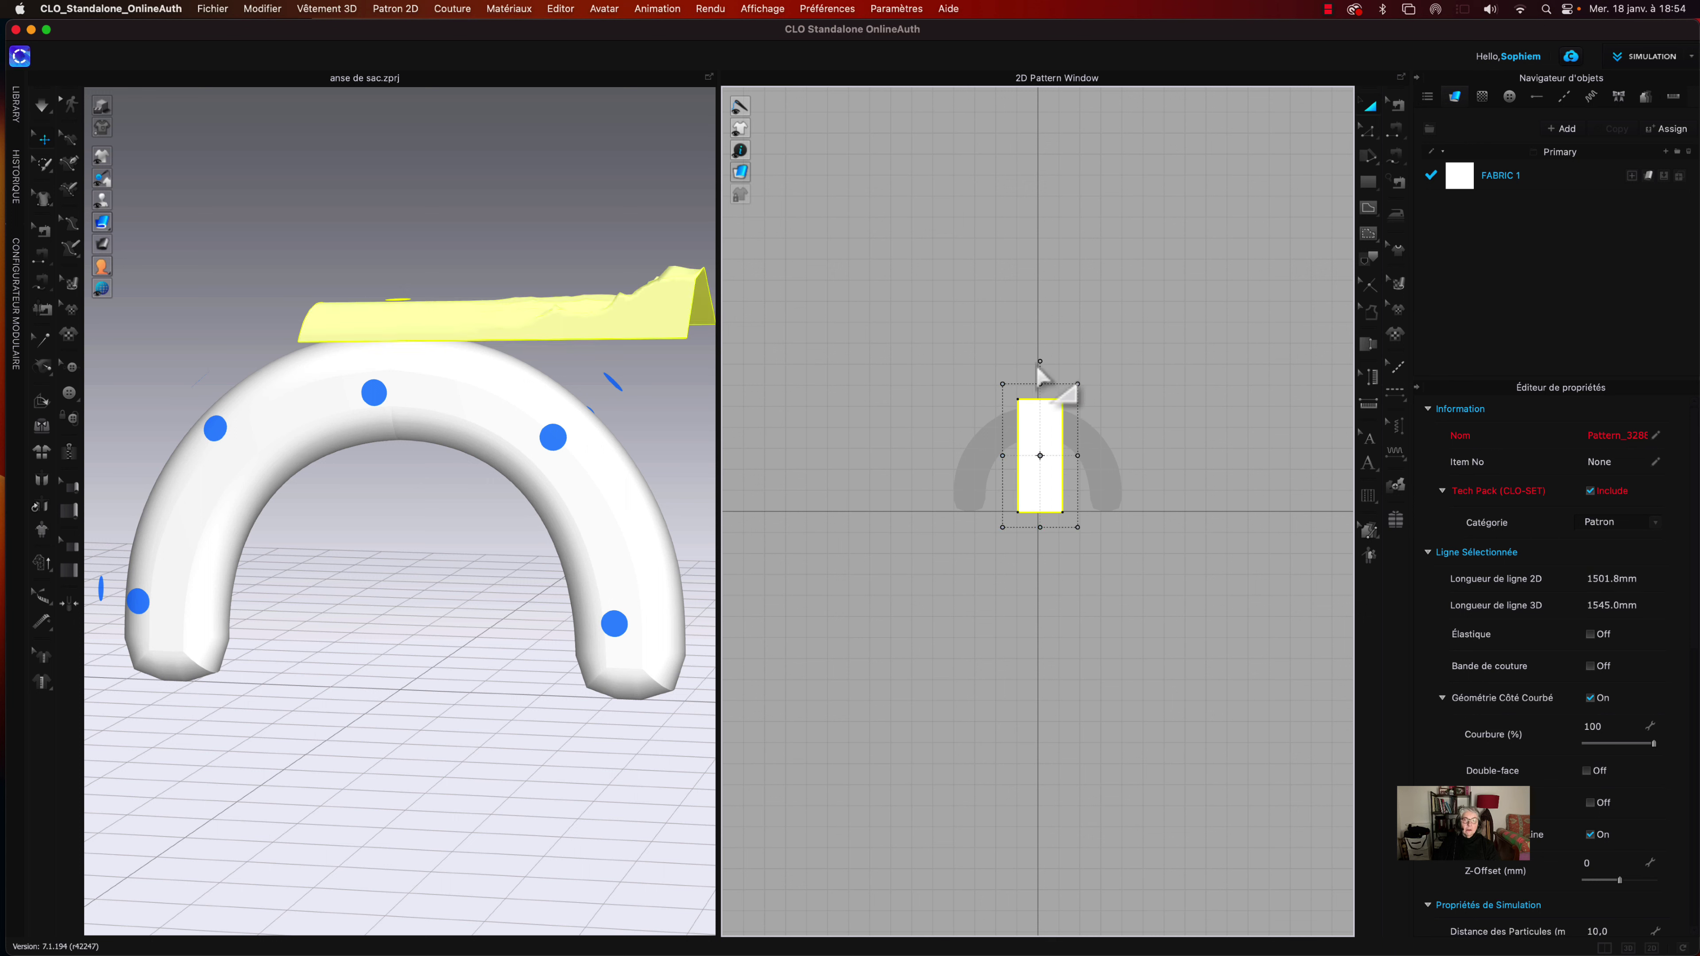
key("ctrl+z")
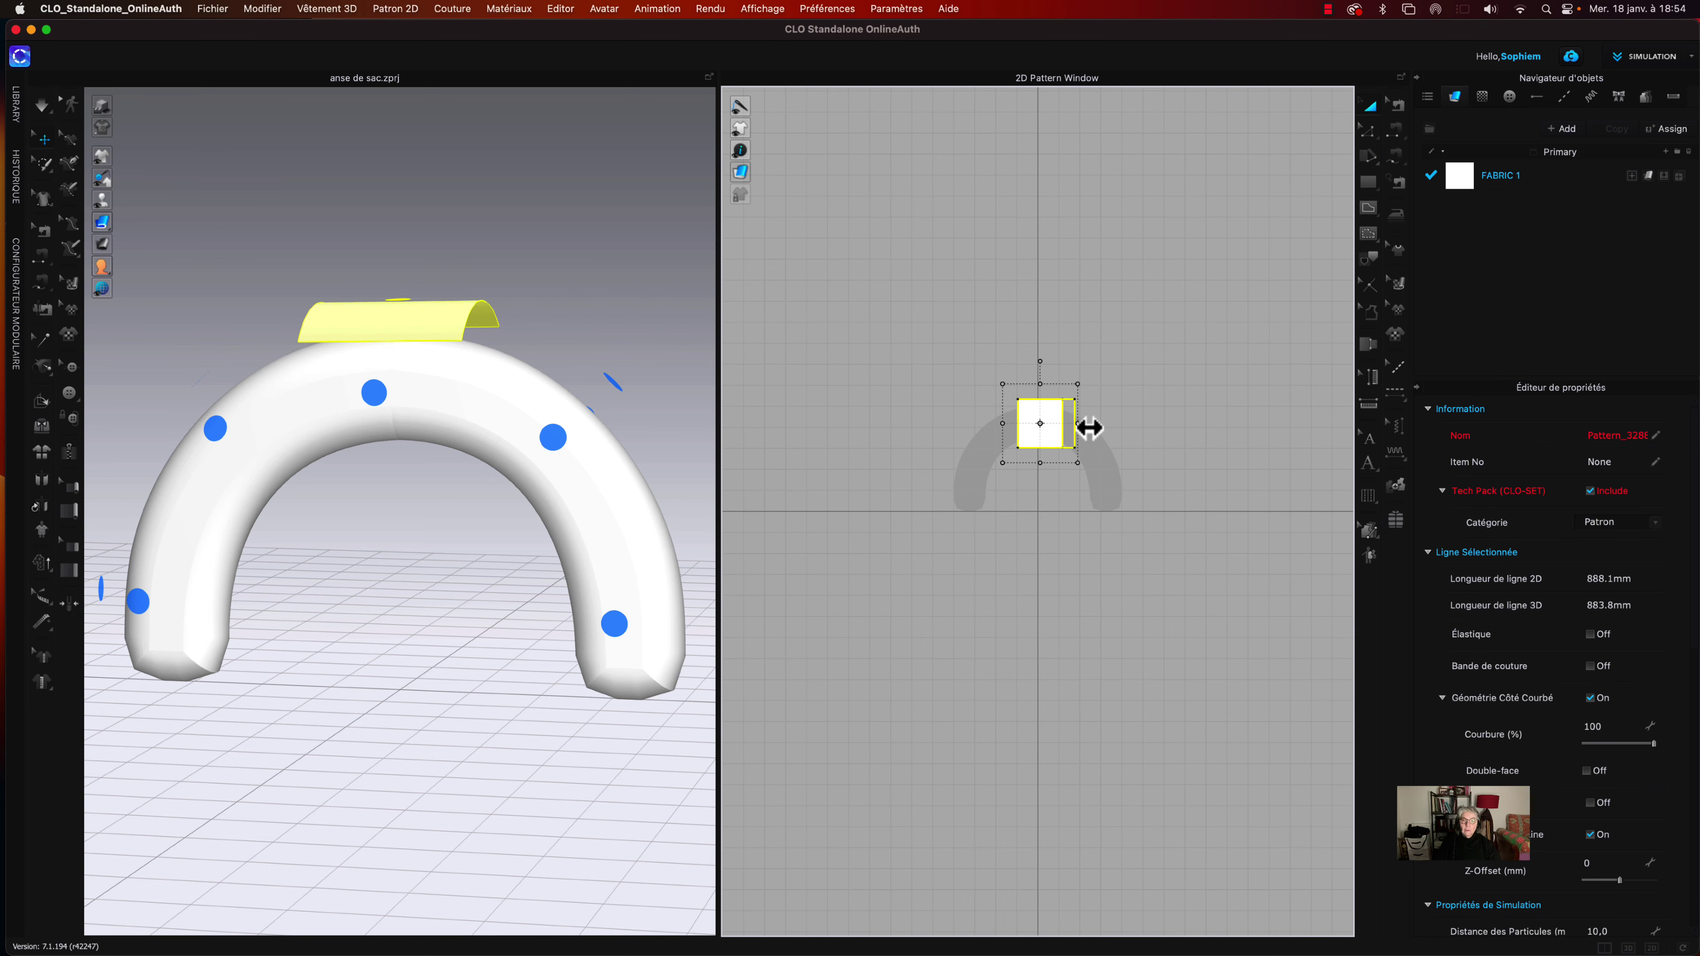
left_click_drag(1165, 427, 1177, 426)
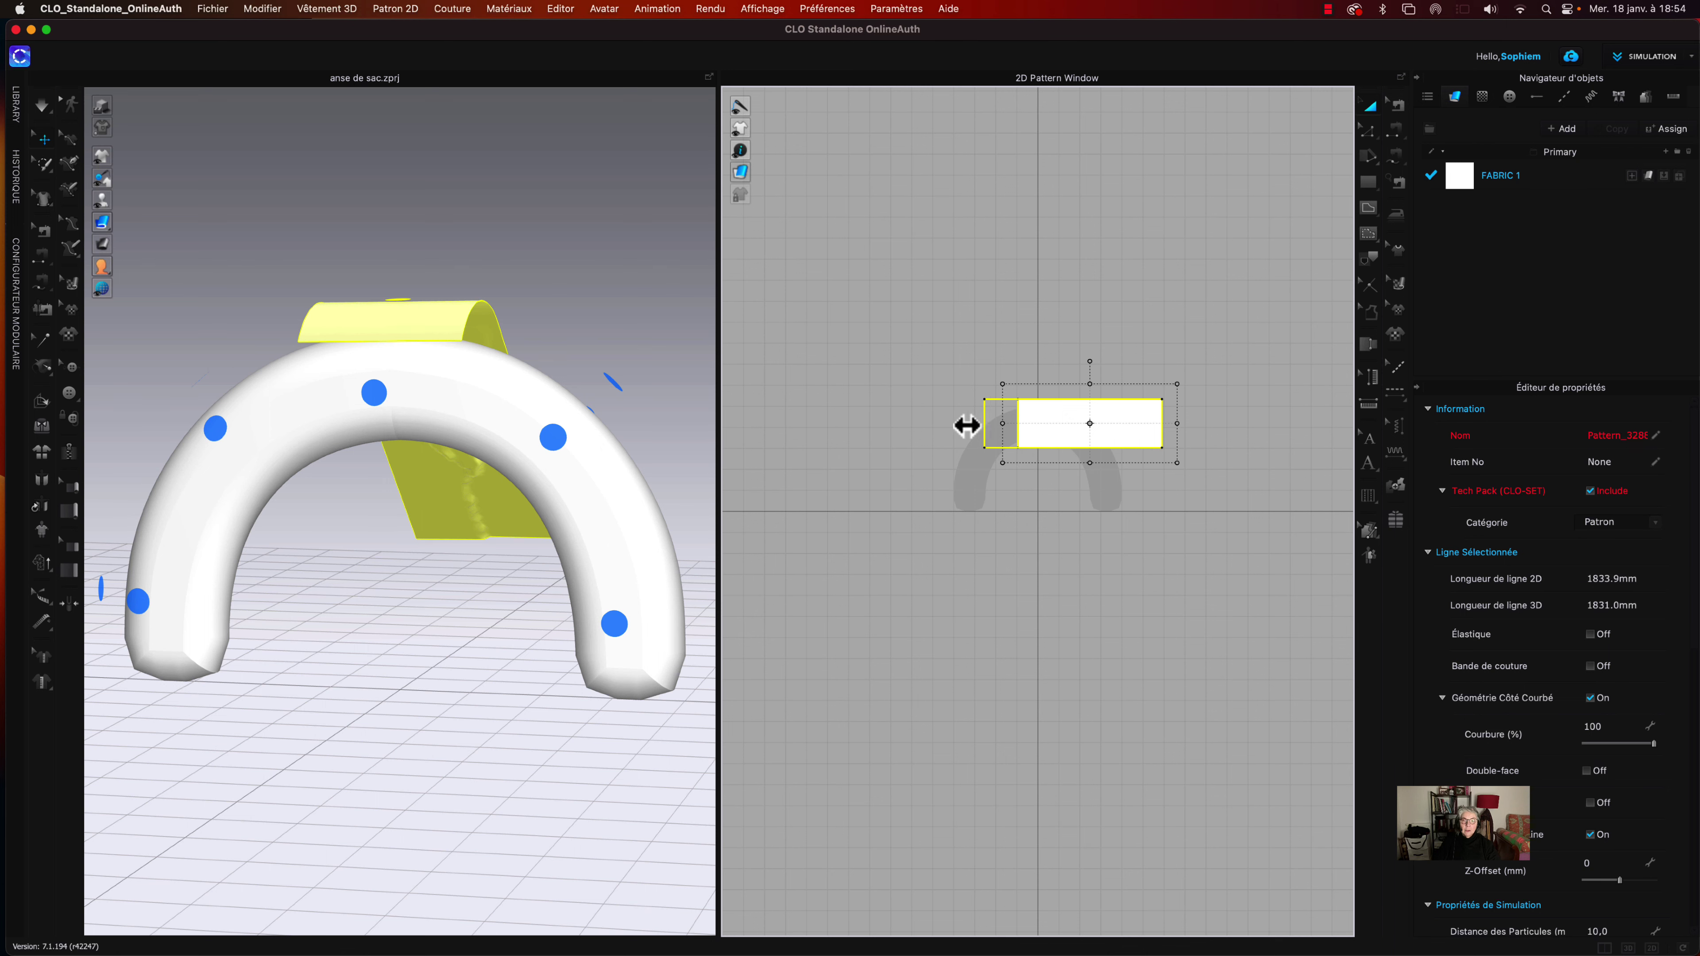
left_click_drag(958, 426, 959, 426)
mouse_move(581, 341)
right_mouse_down()
mouse_move(507, 332)
mouse_move(587, 350)
right_mouse_up()
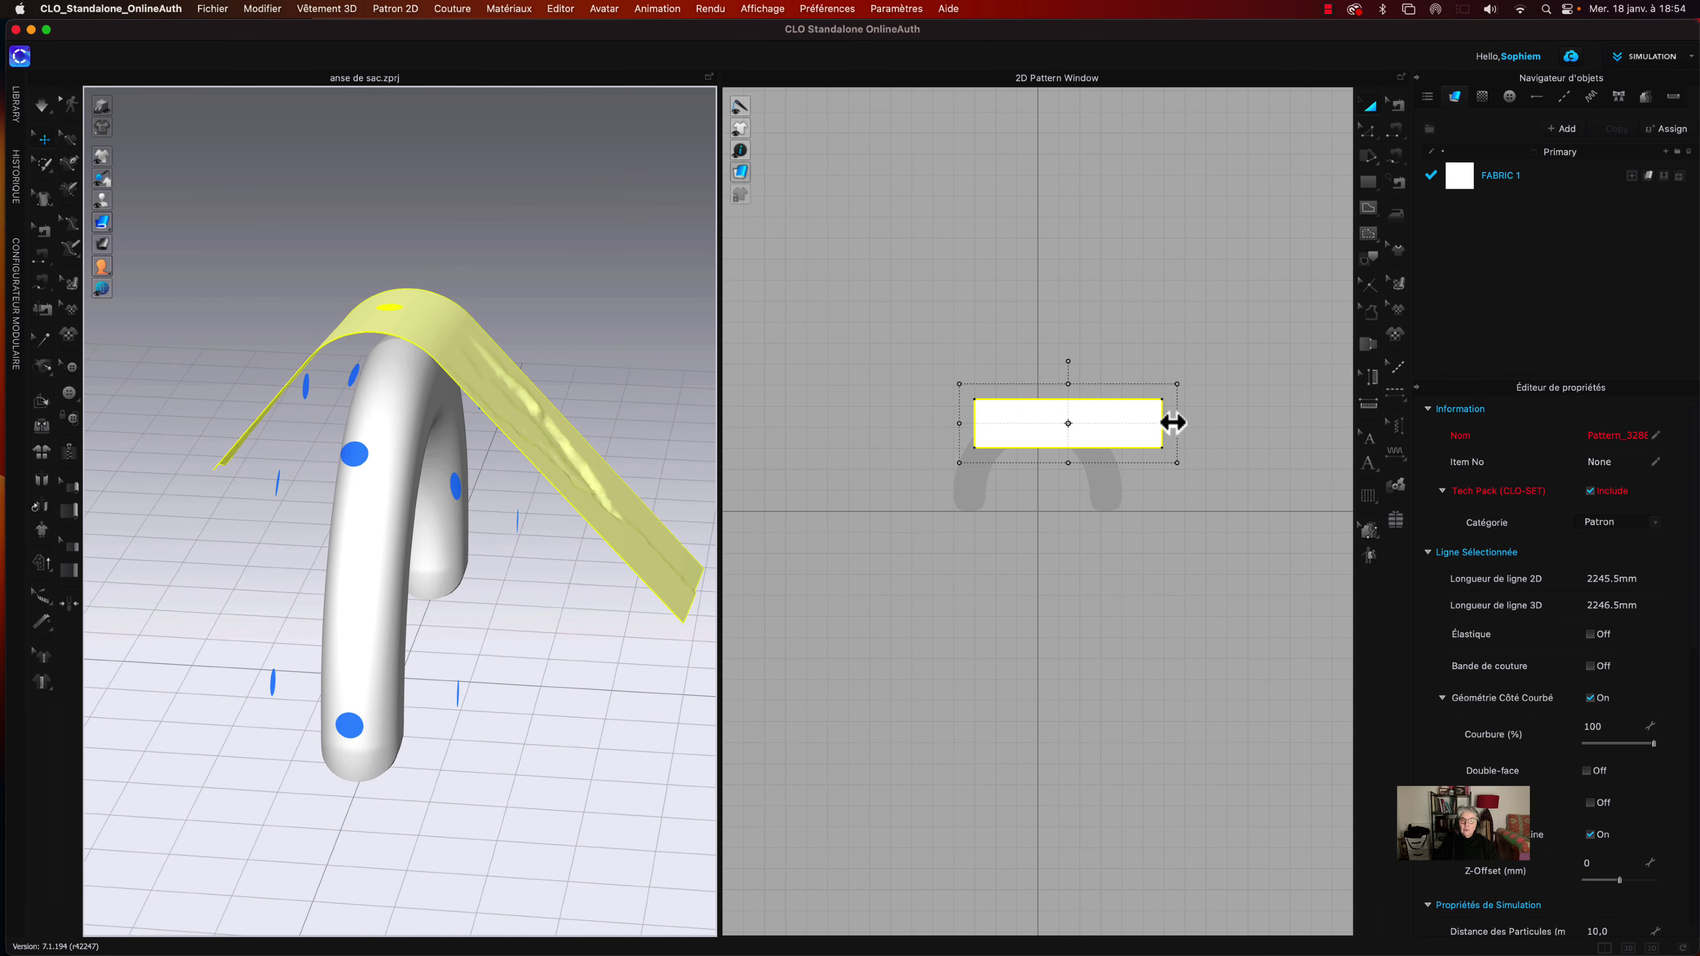
left_click_drag(1172, 422, 1126, 422)
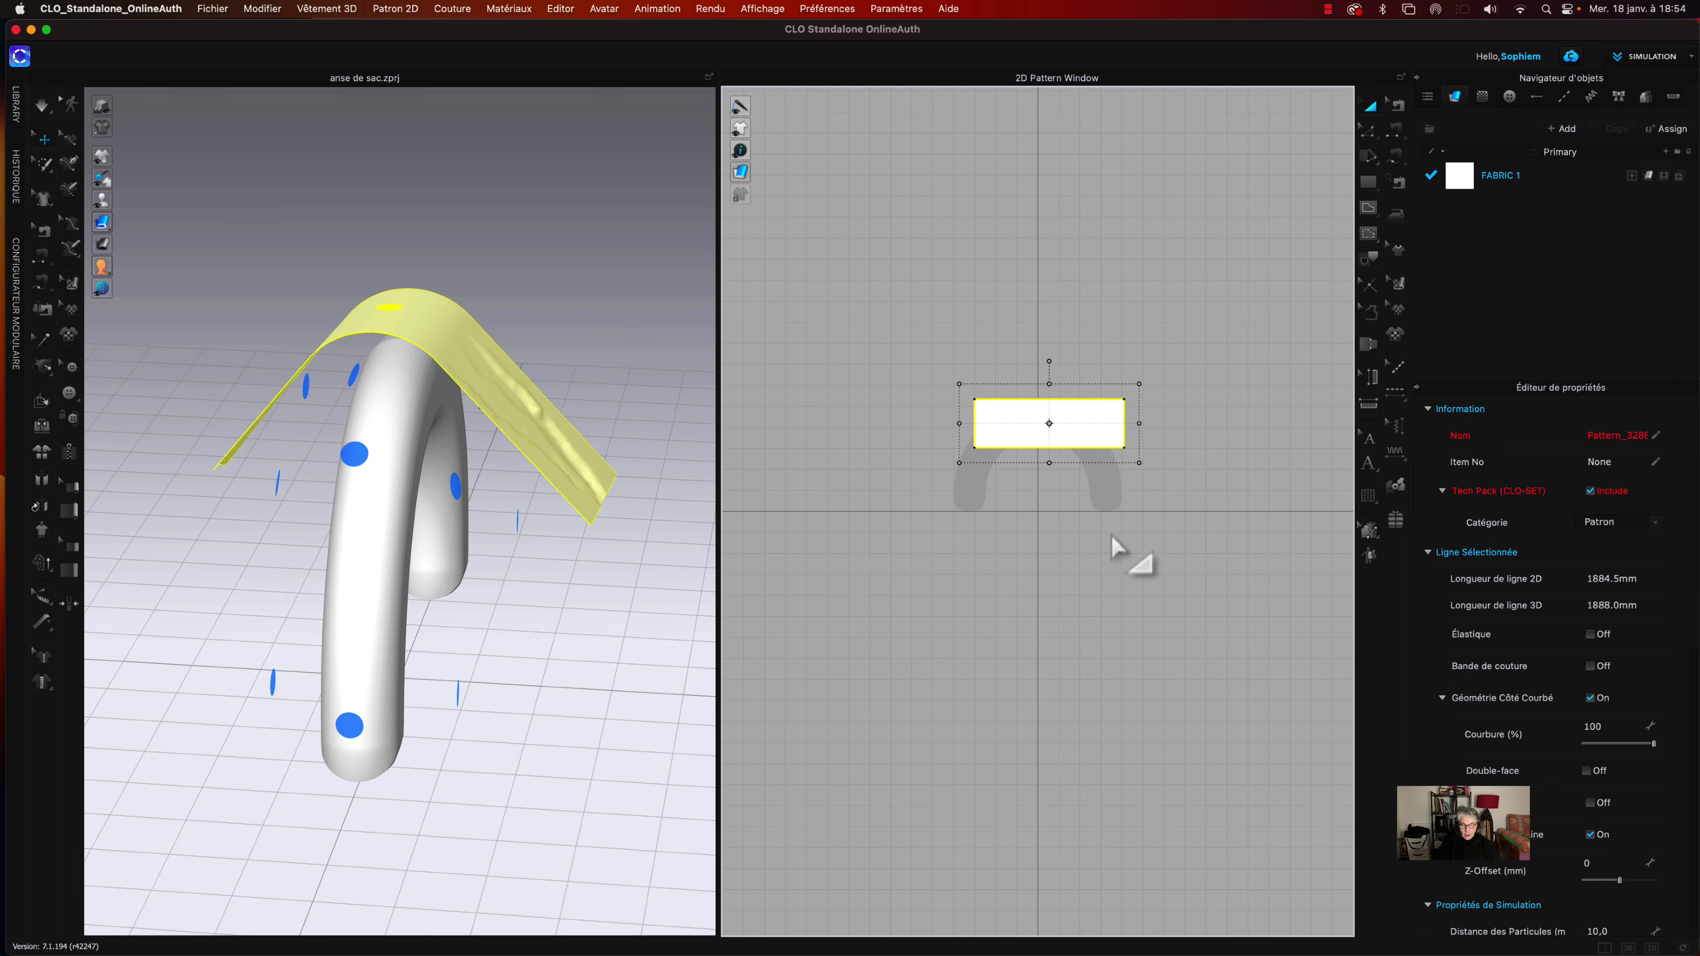
Sew the rectangle's two short ends together and simulate so it drapes on the handle.
key("u")
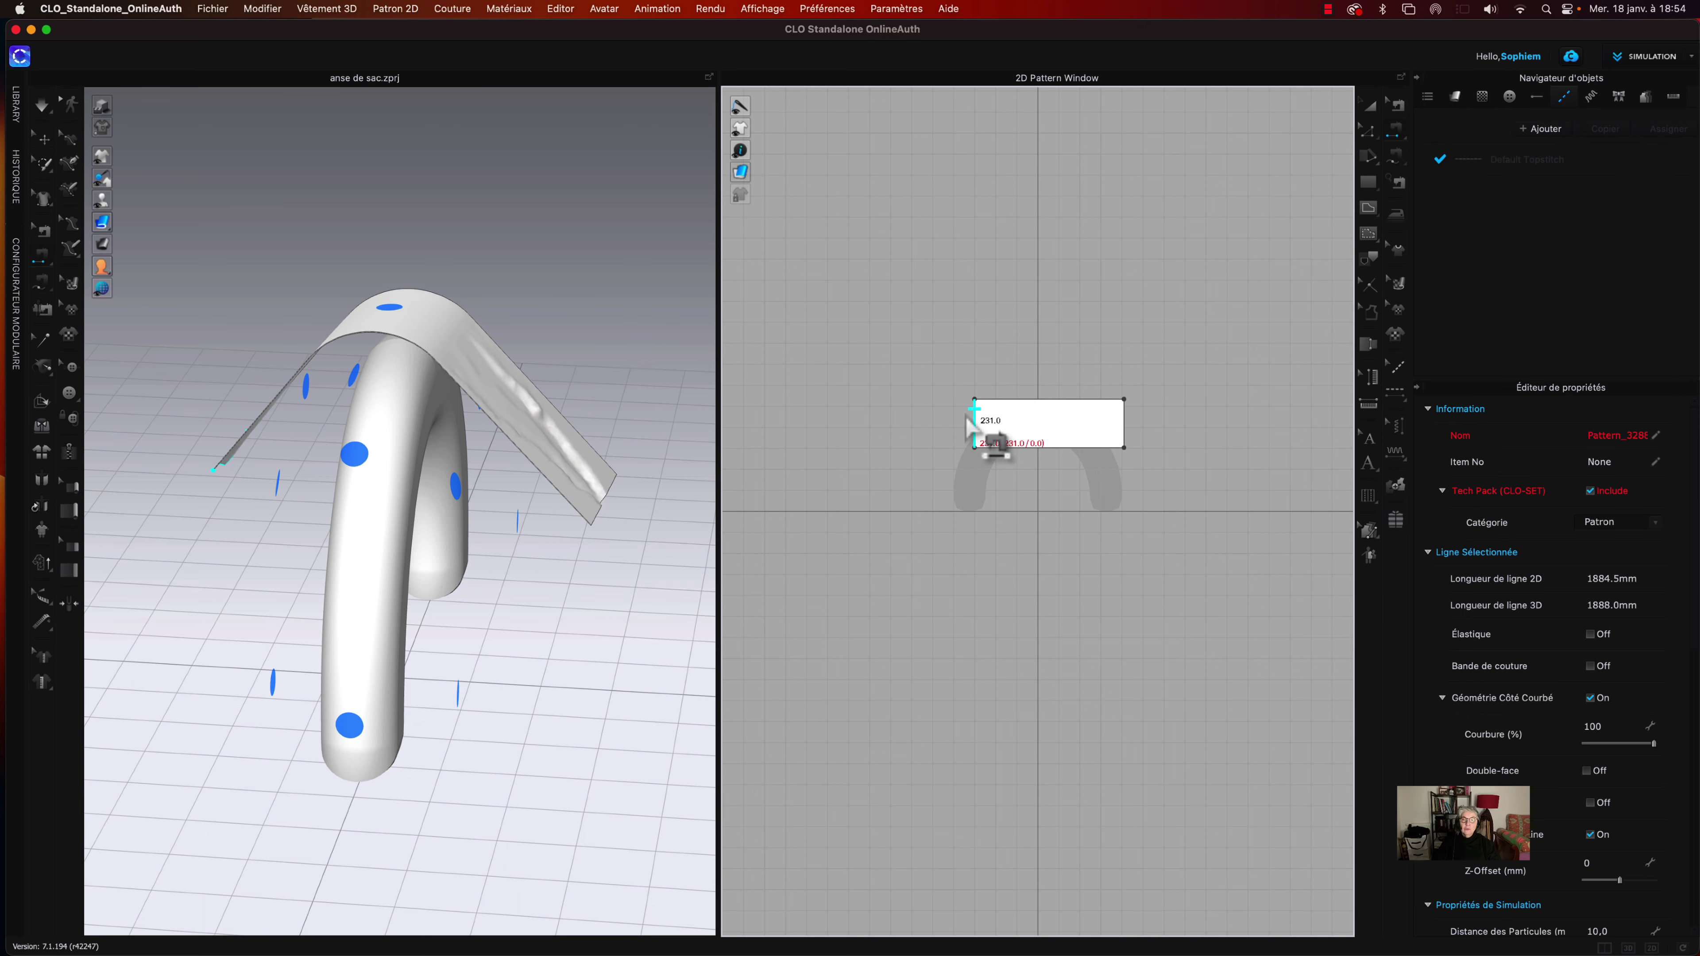
left_click(975, 423)
left_click(1124, 428)
mouse_move(588, 653)
right_mouse_down()
mouse_move(606, 619)
mouse_move(663, 633)
right_mouse_up()
key("space")
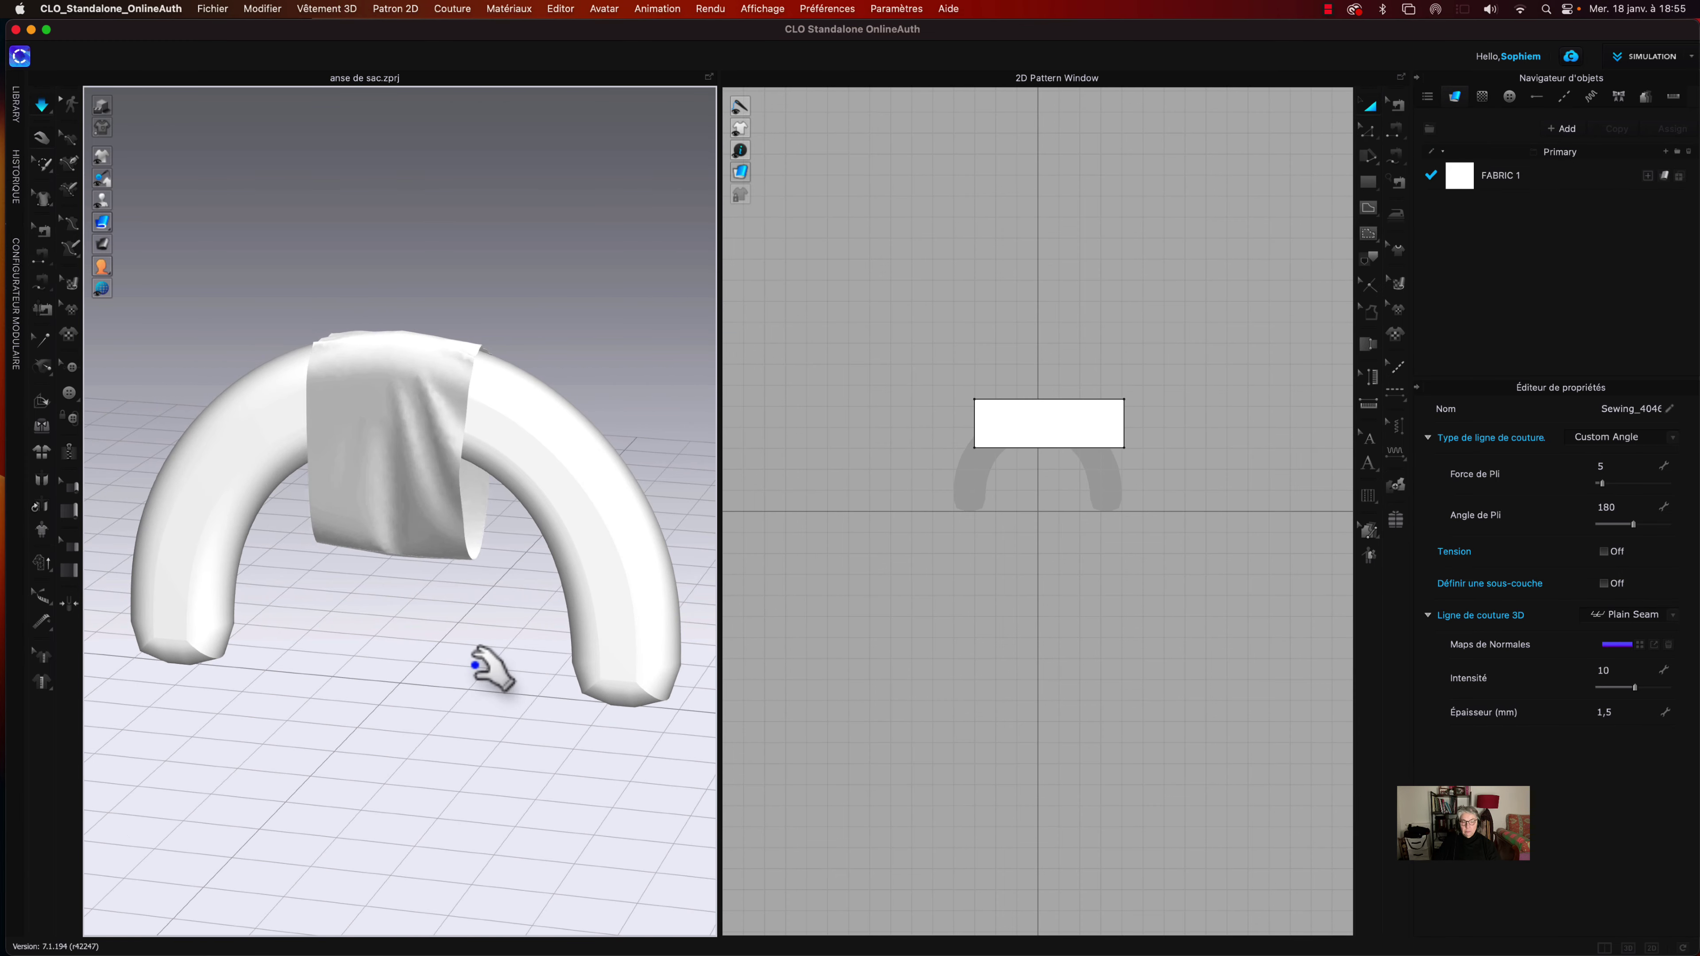
Narrow the rectangle from its left side and re-simulate so it wraps the handle top.
left_click(1034, 439)
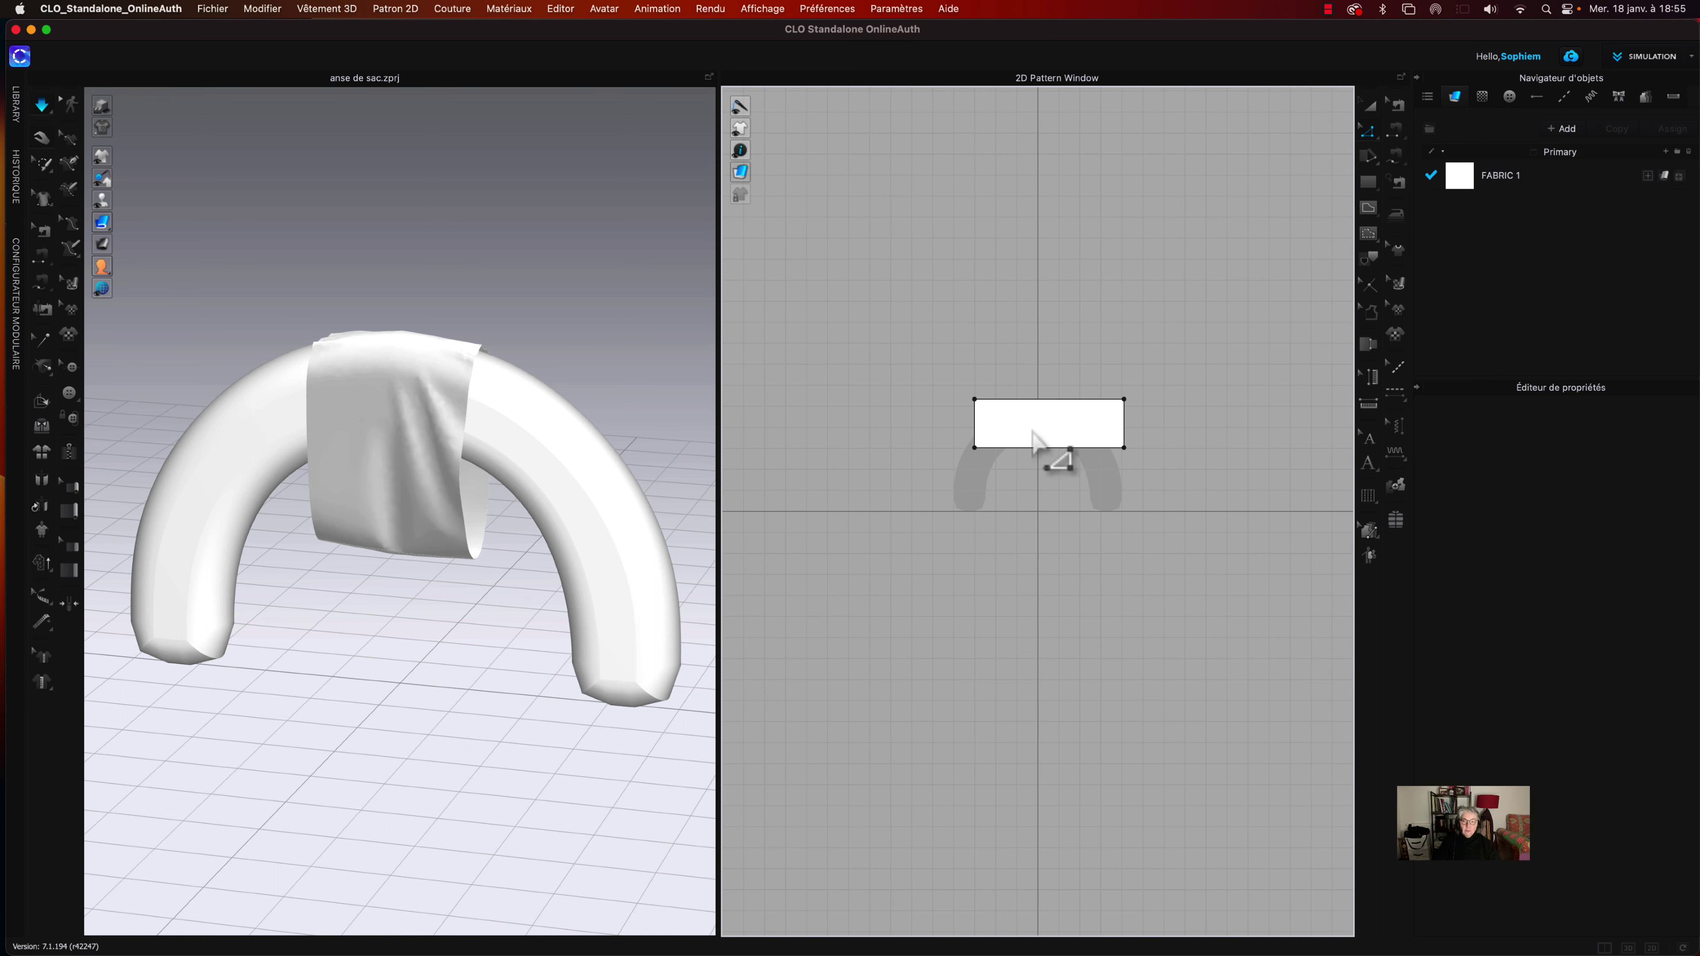
left_click(1000, 424)
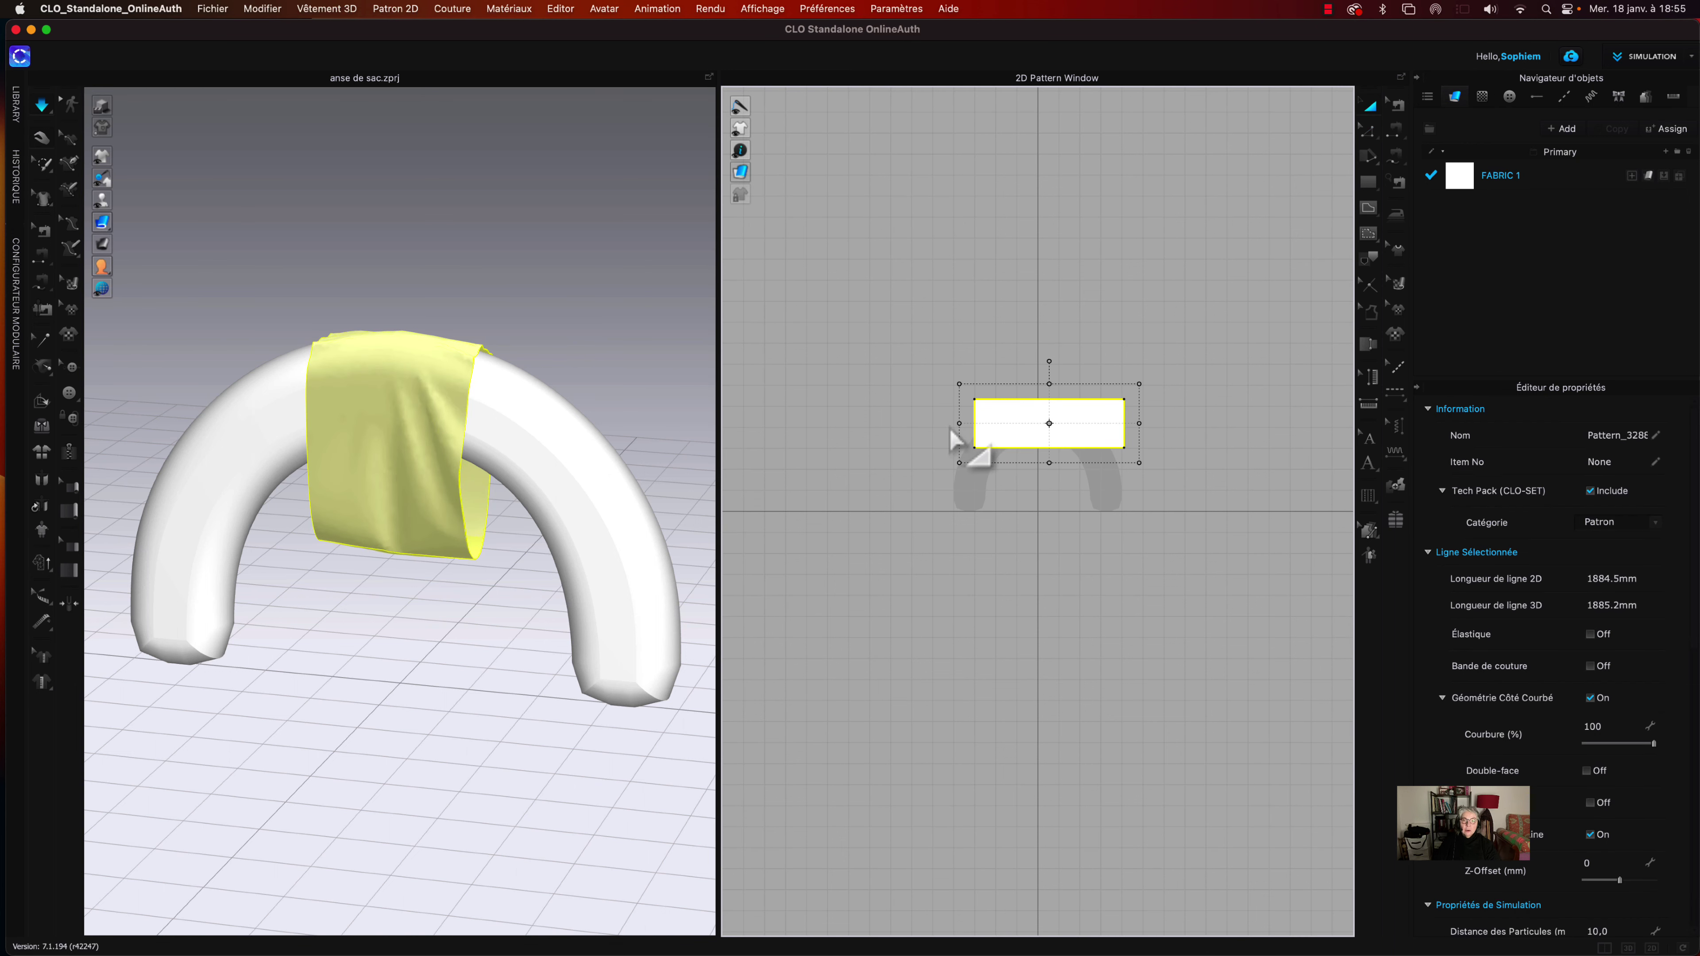
left_click(1007, 425)
key("space")
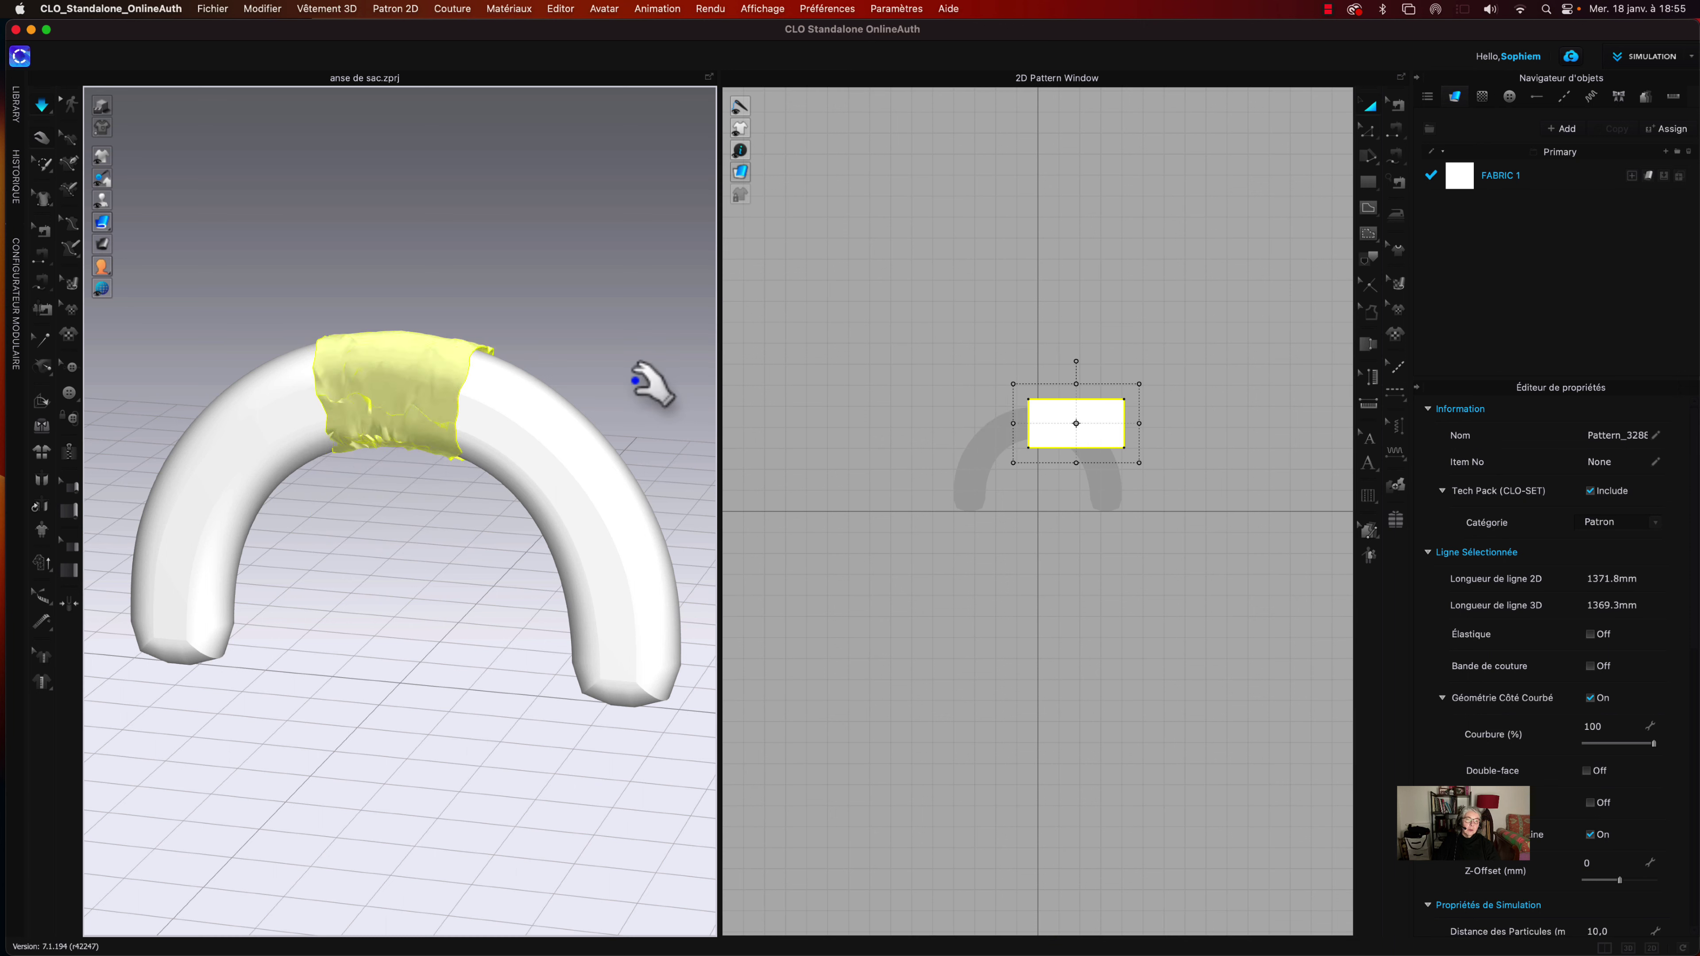
mouse_move(633, 375)
right_mouse_down()
mouse_move(646, 381)
mouse_move(531, 380)
mouse_move(622, 379)
right_mouse_up()
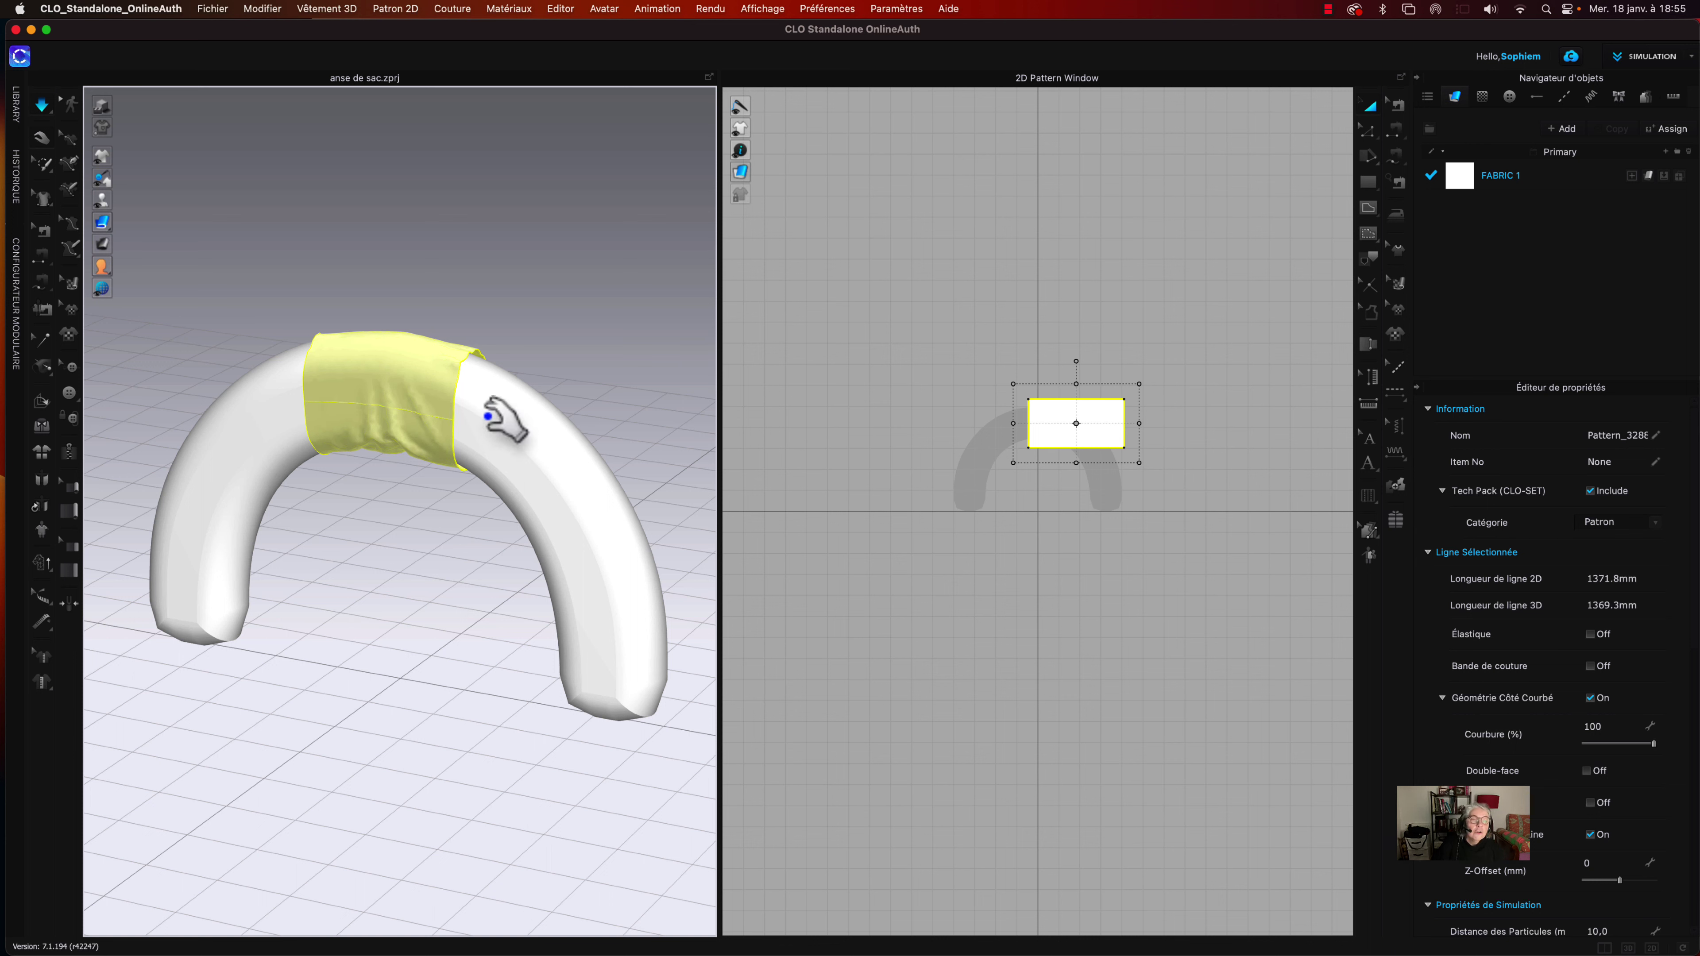
Tug the fabric down and up so the sleeve settles snugly, checking it from several angles.
mouse_move(418, 375)
left_mouse_down()
mouse_move(402, 485)
mouse_move(390, 436)
mouse_move(379, 475)
mouse_move(436, 520)
left_mouse_up()
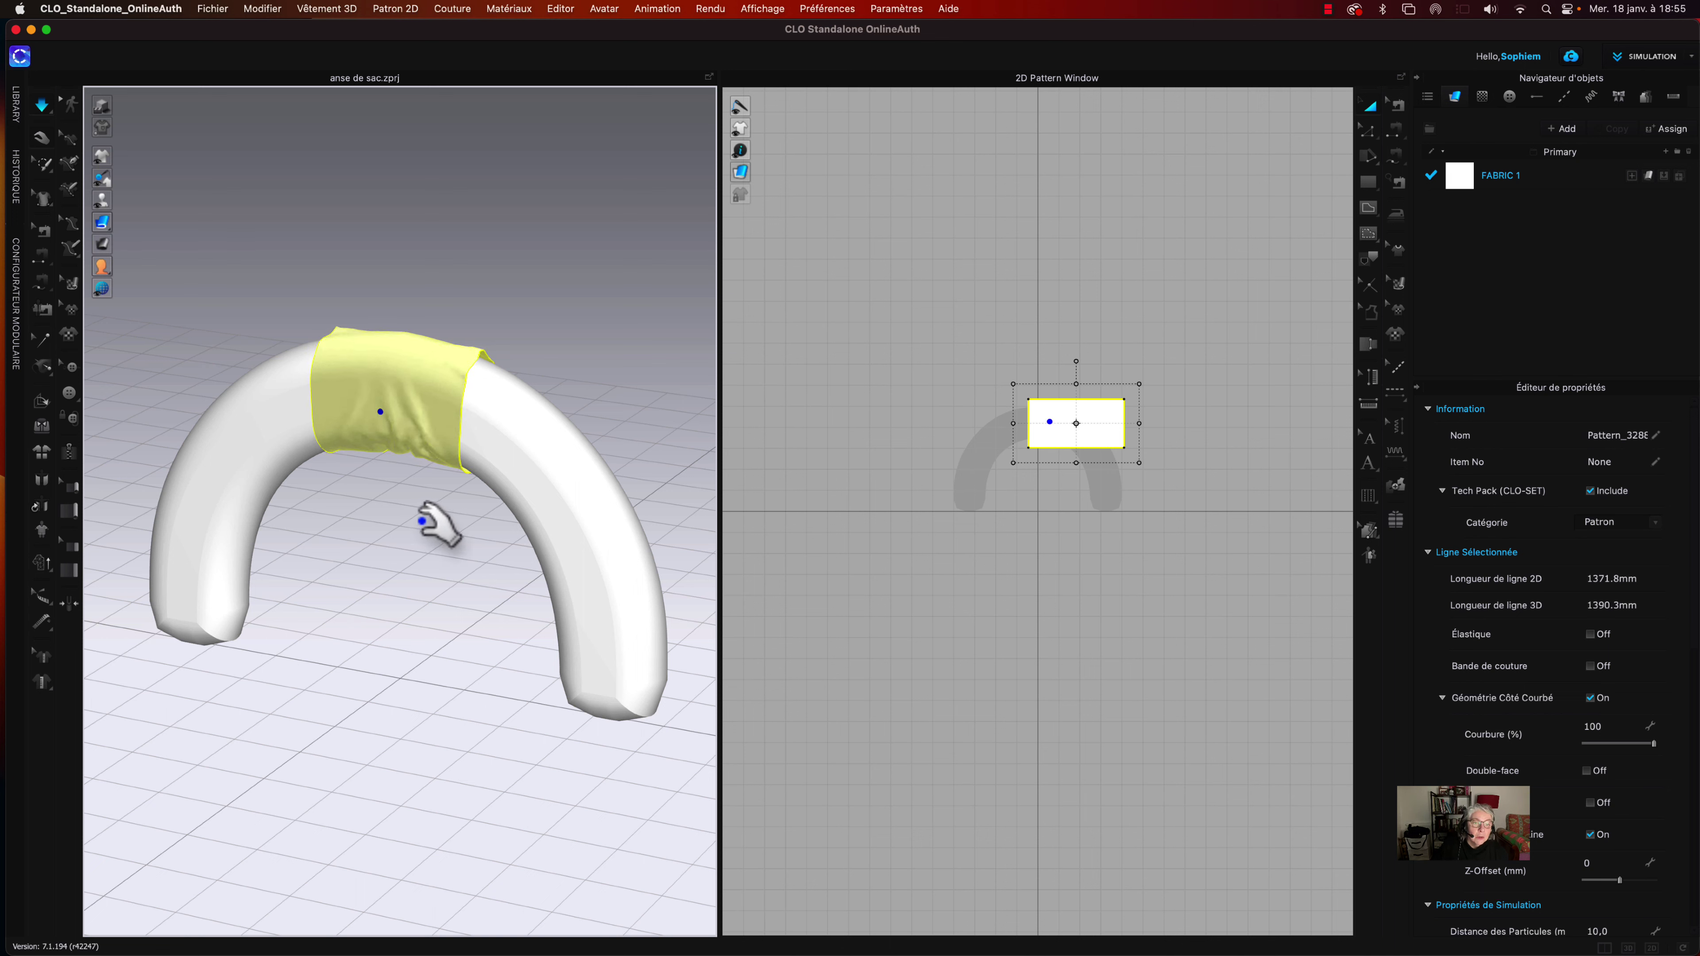
mouse_move(436, 520)
right_mouse_down()
mouse_move(486, 444)
mouse_move(454, 463)
mouse_move(451, 504)
right_mouse_up()
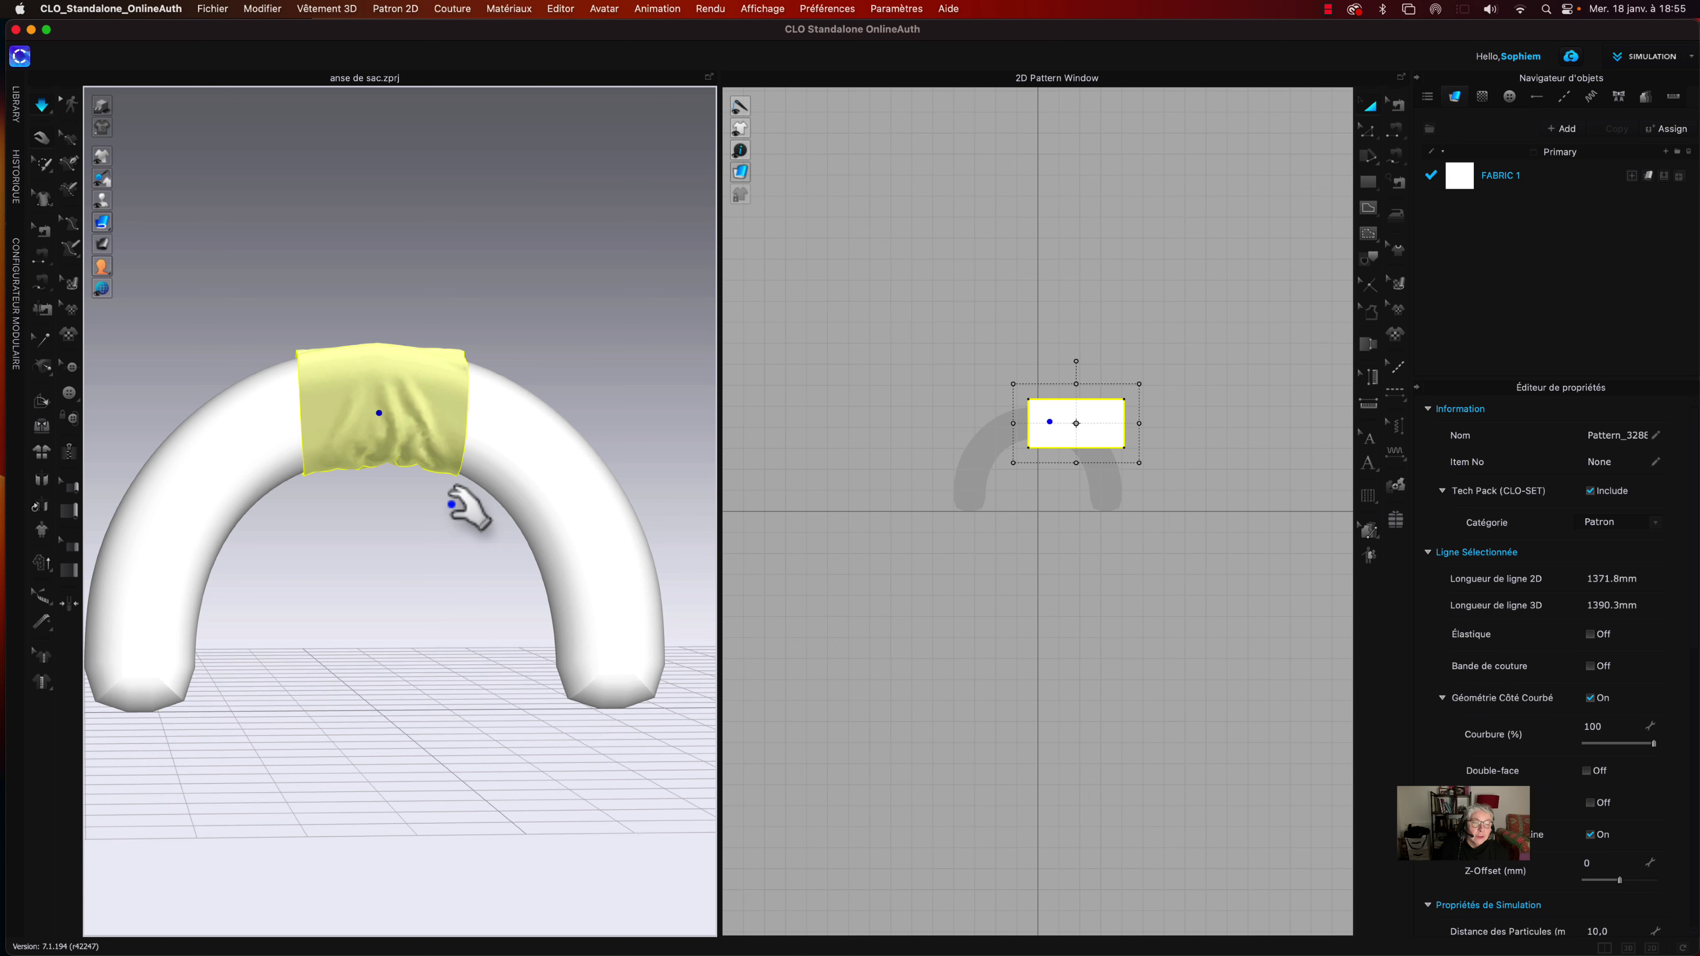
left_click_drag(398, 455, 379, 334)
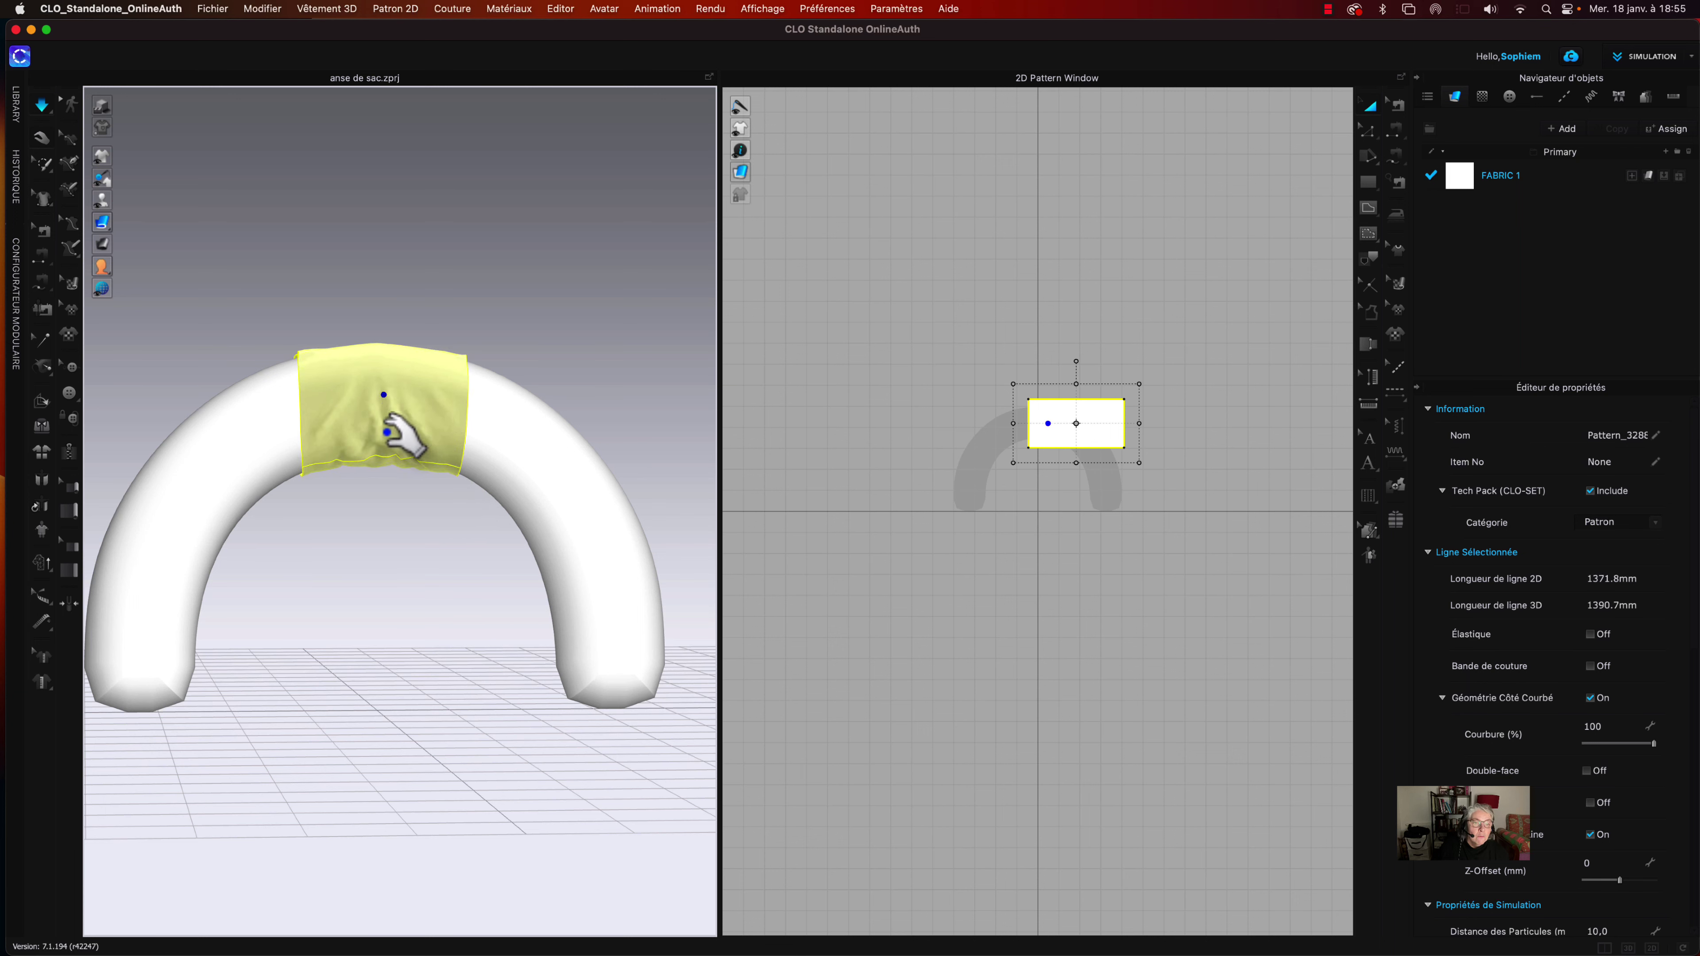
right_click_drag(407, 486, 486, 493)
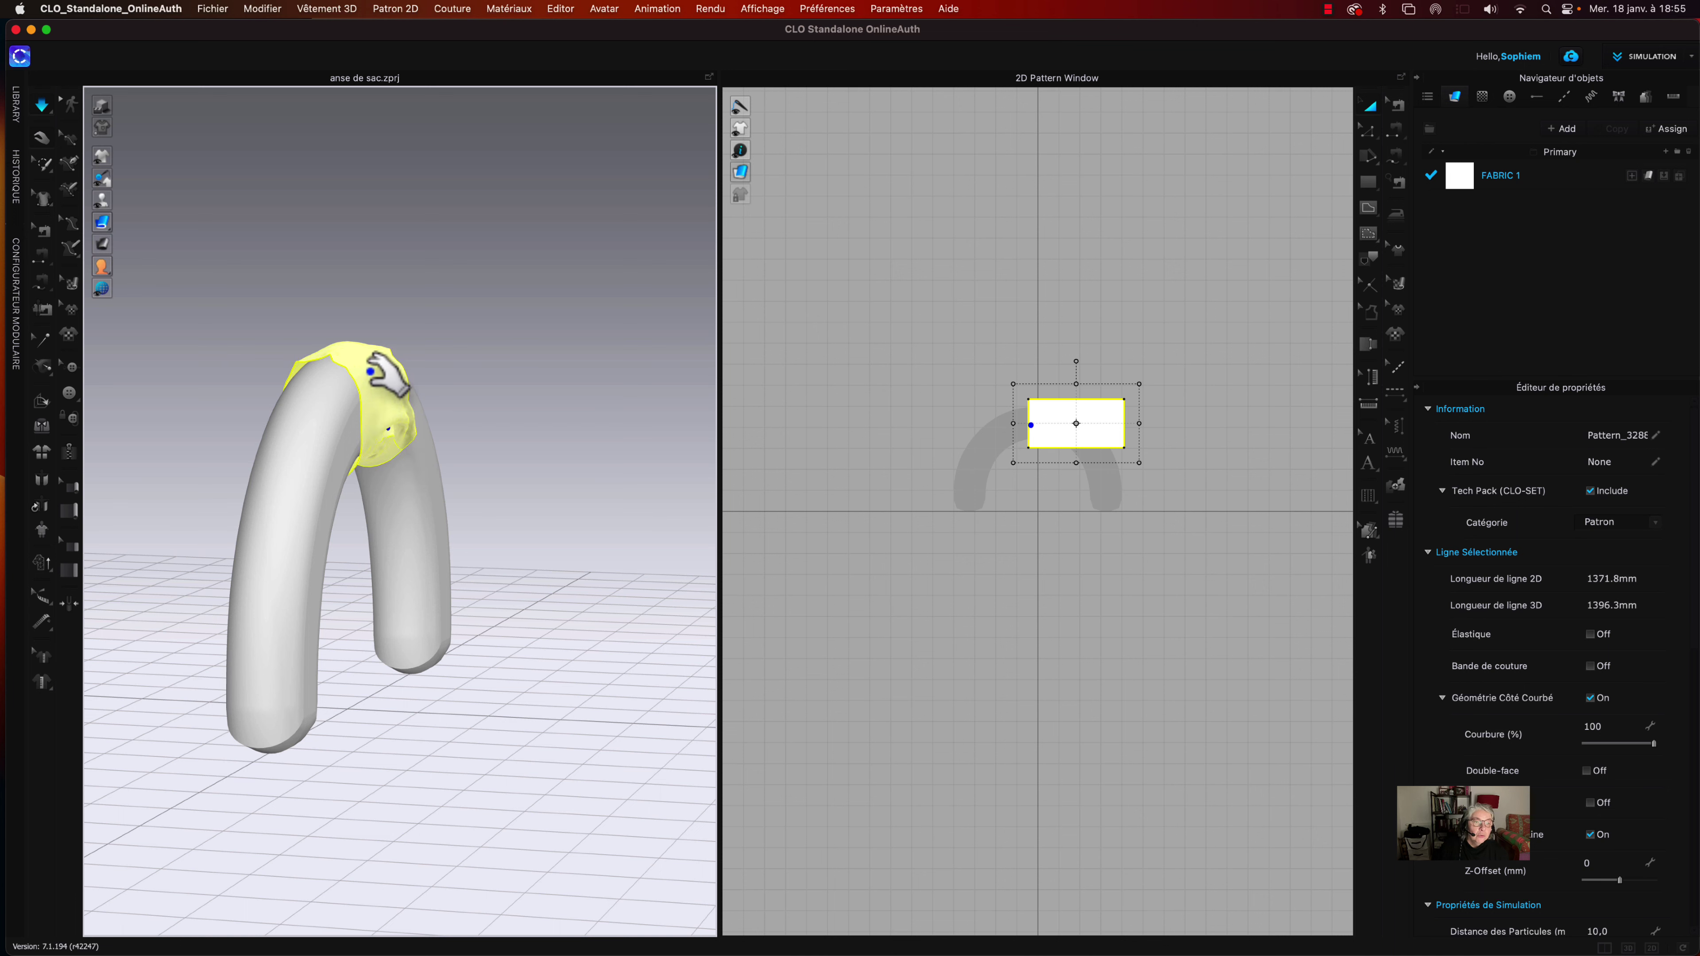
mouse_move(493, 391)
right_mouse_down()
mouse_move(375, 402)
mouse_move(448, 395)
right_mouse_up()
left_click(489, 295)
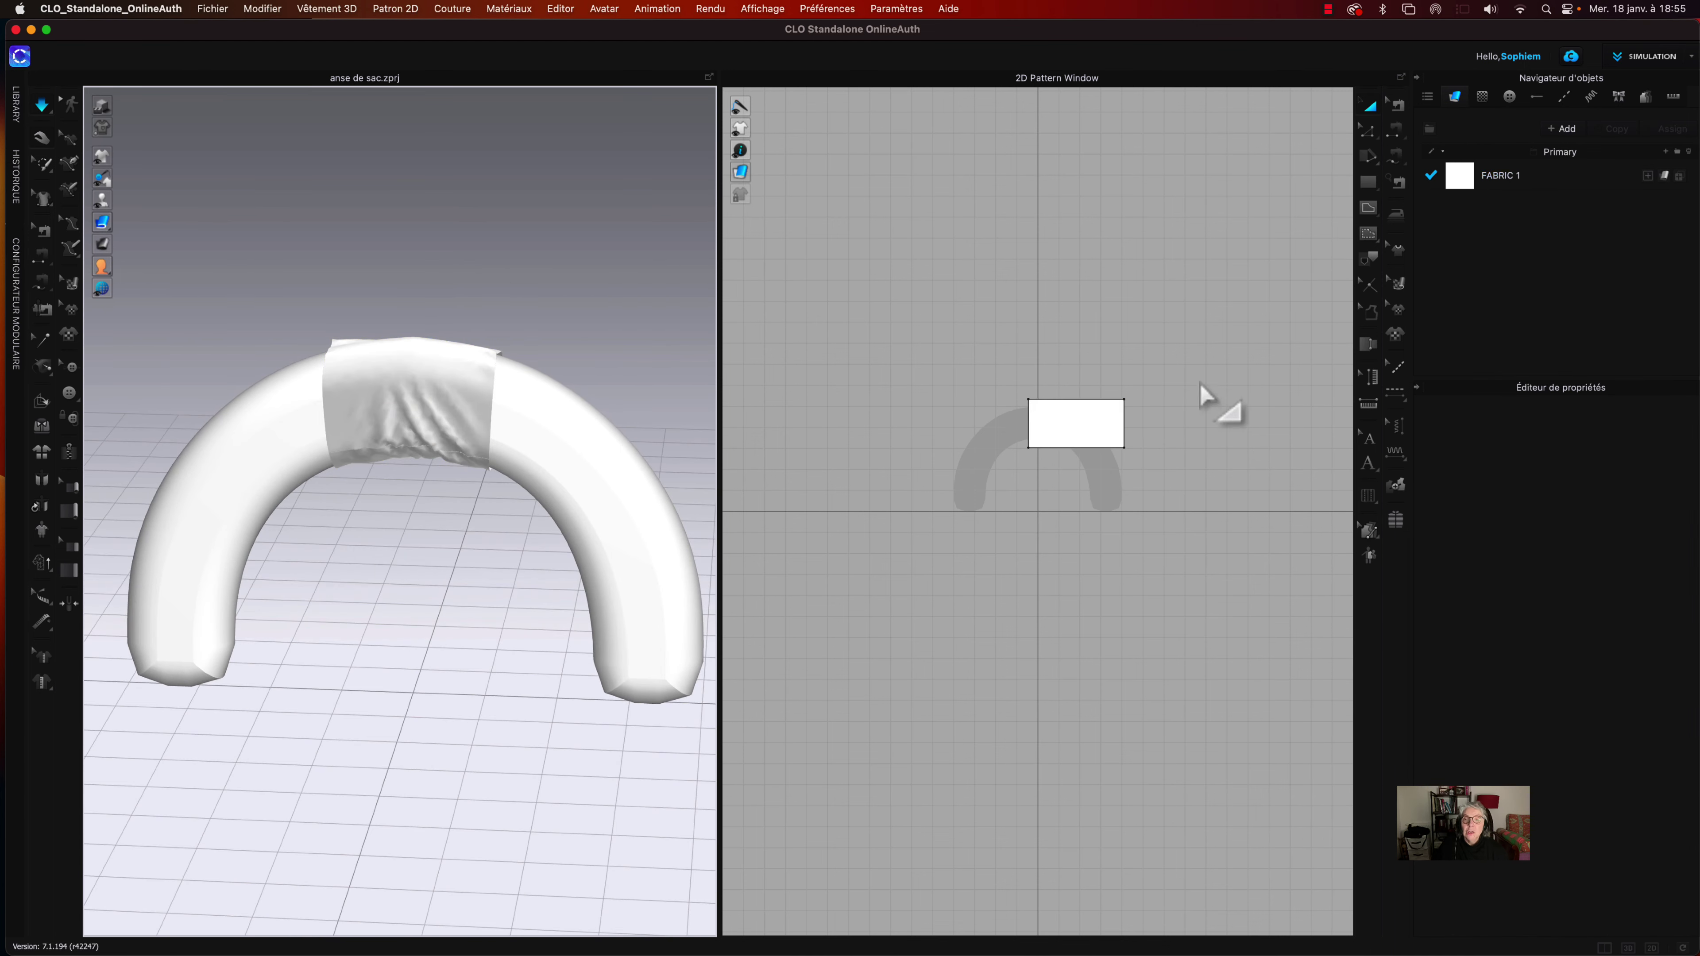
Duplicate the rectangle pattern, placing the copy left of the original in the 2D view.
left_click(1371, 106)
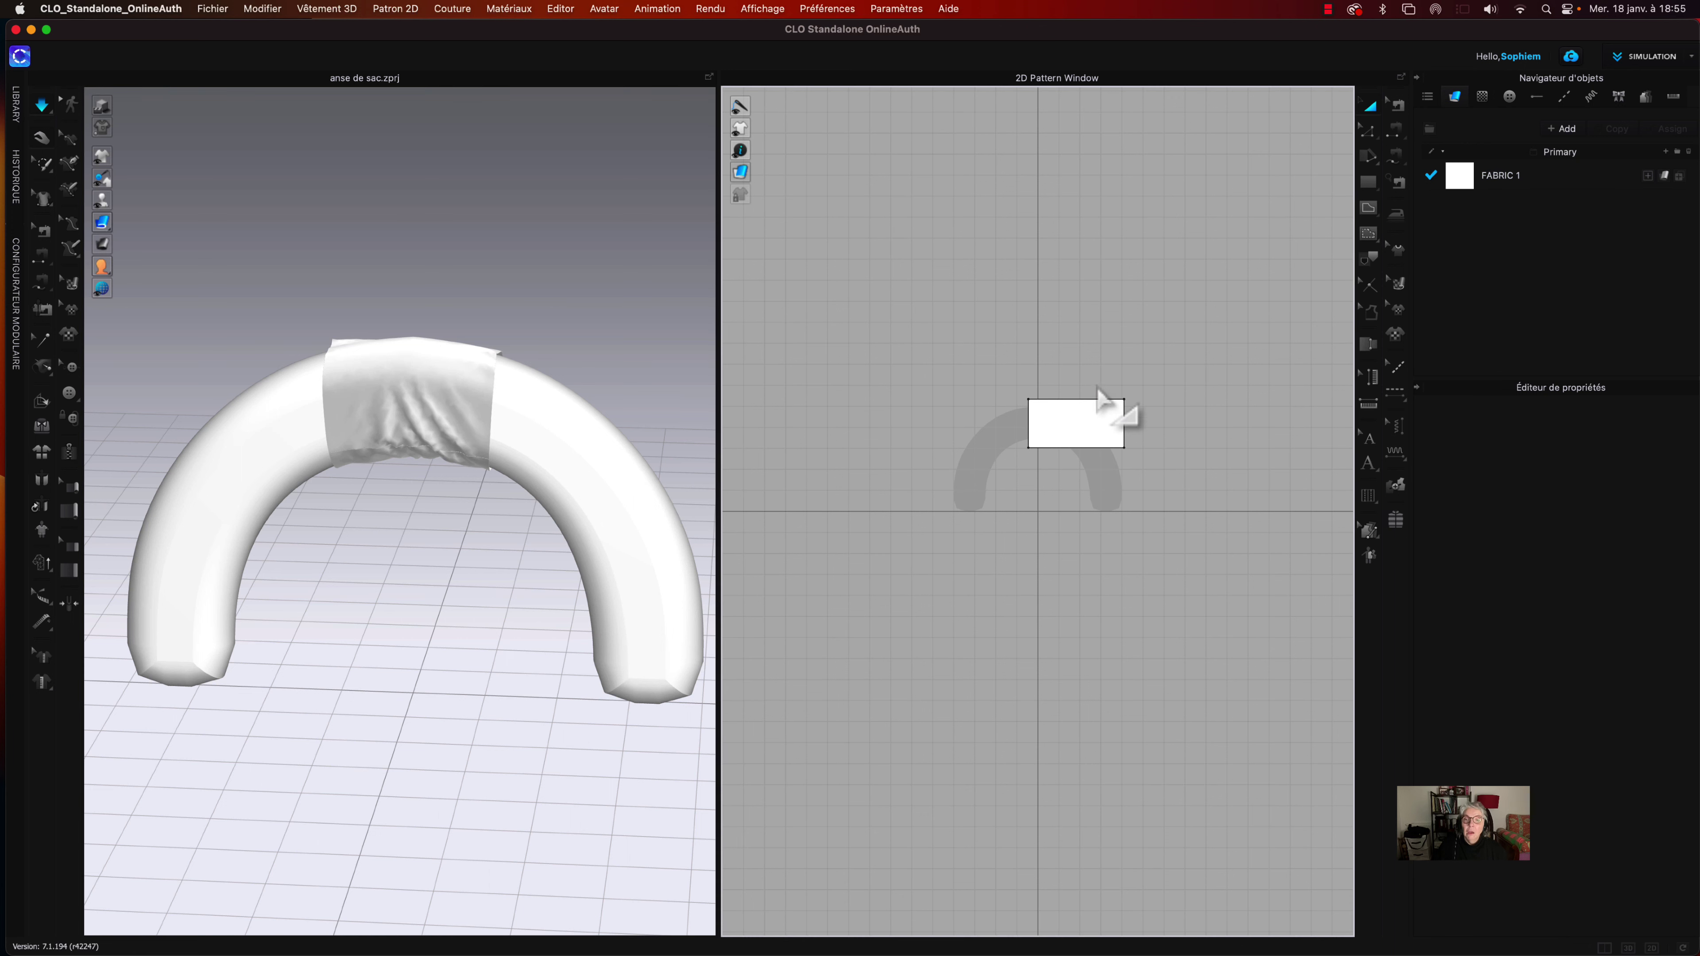
left_click(1090, 420)
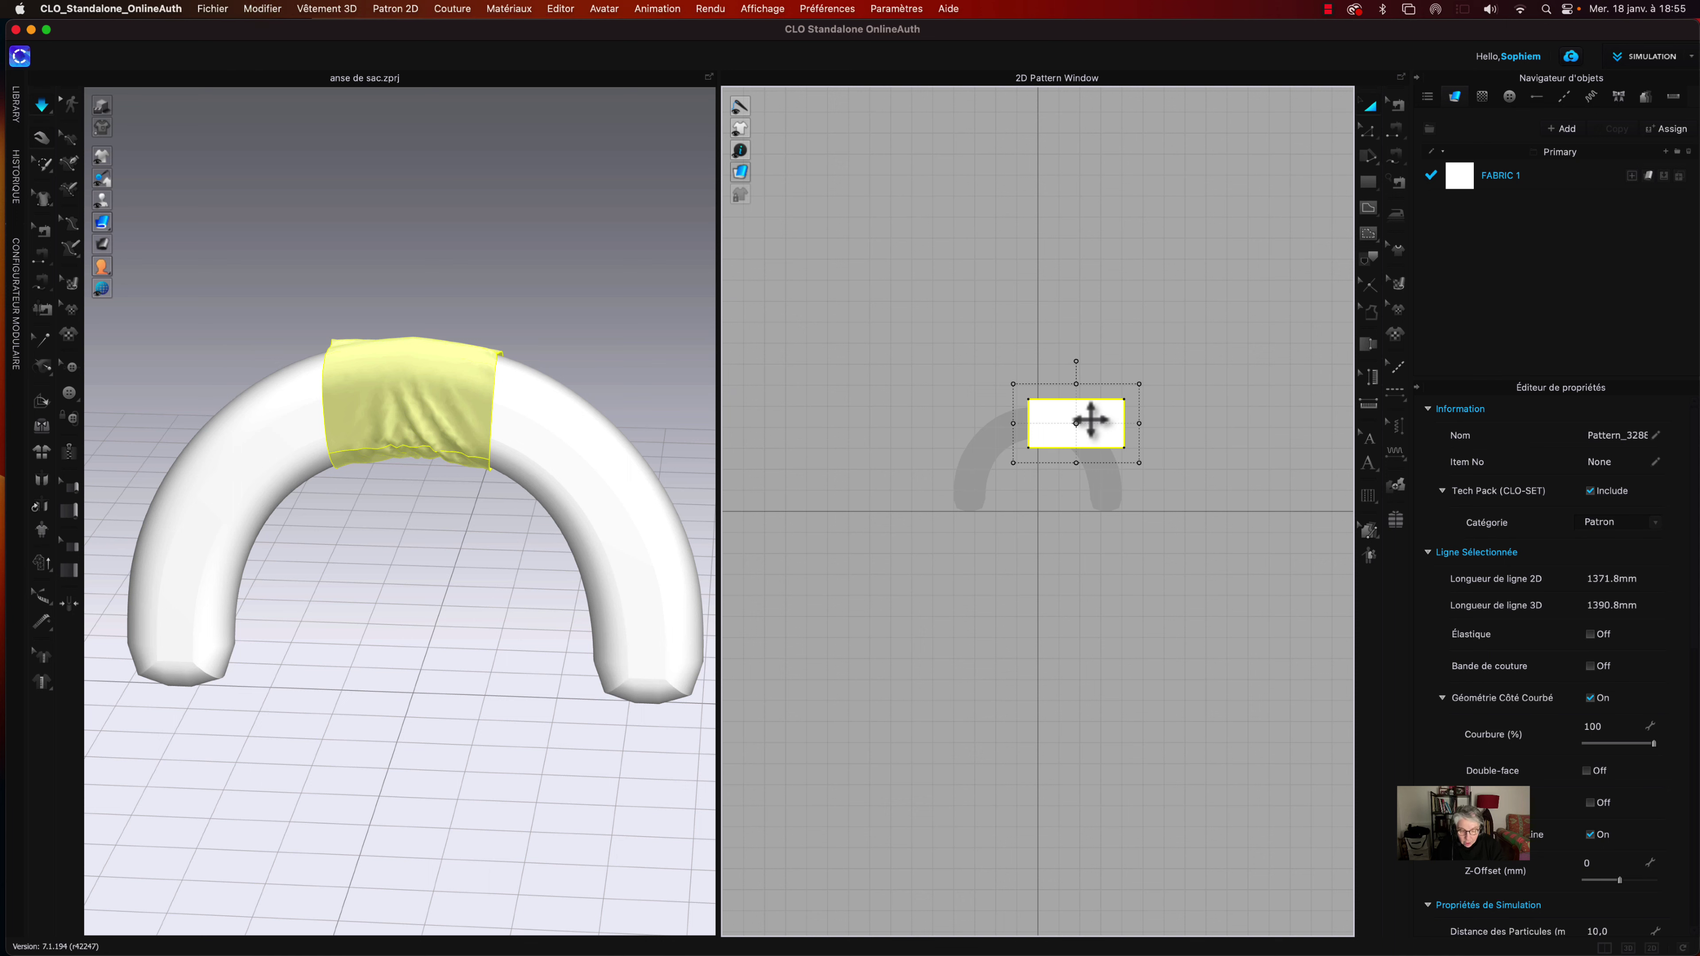
left_click_drag(1090, 420, 971, 423)
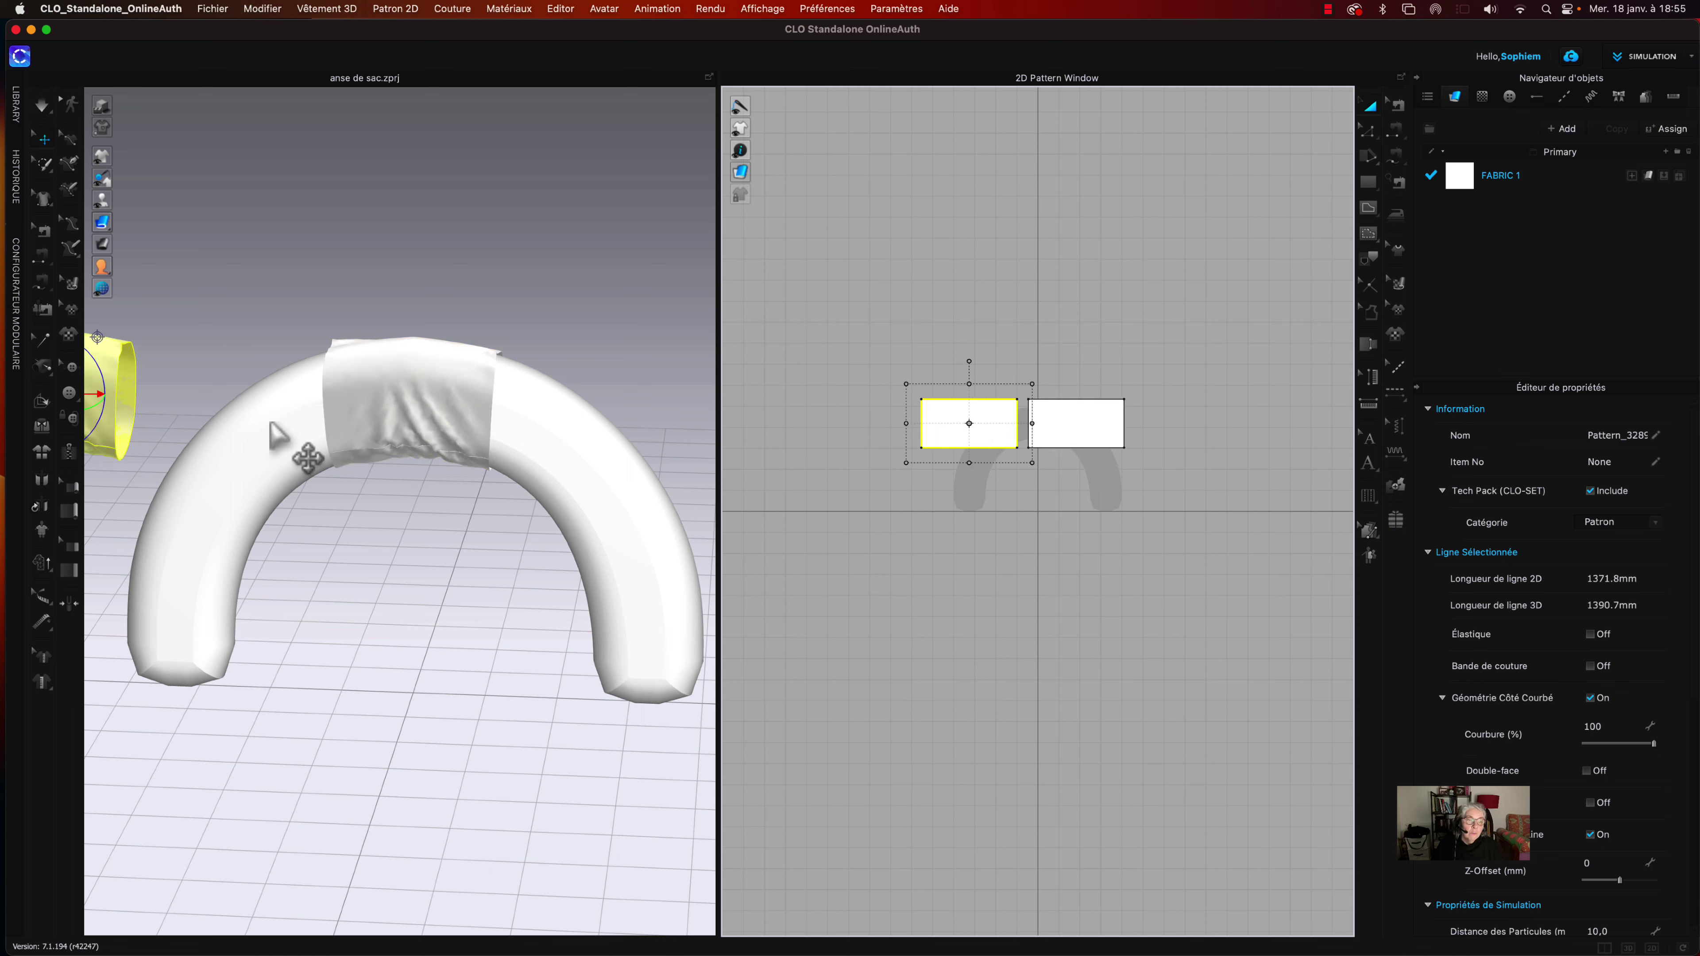
right_click_drag(216, 391, 235, 379)
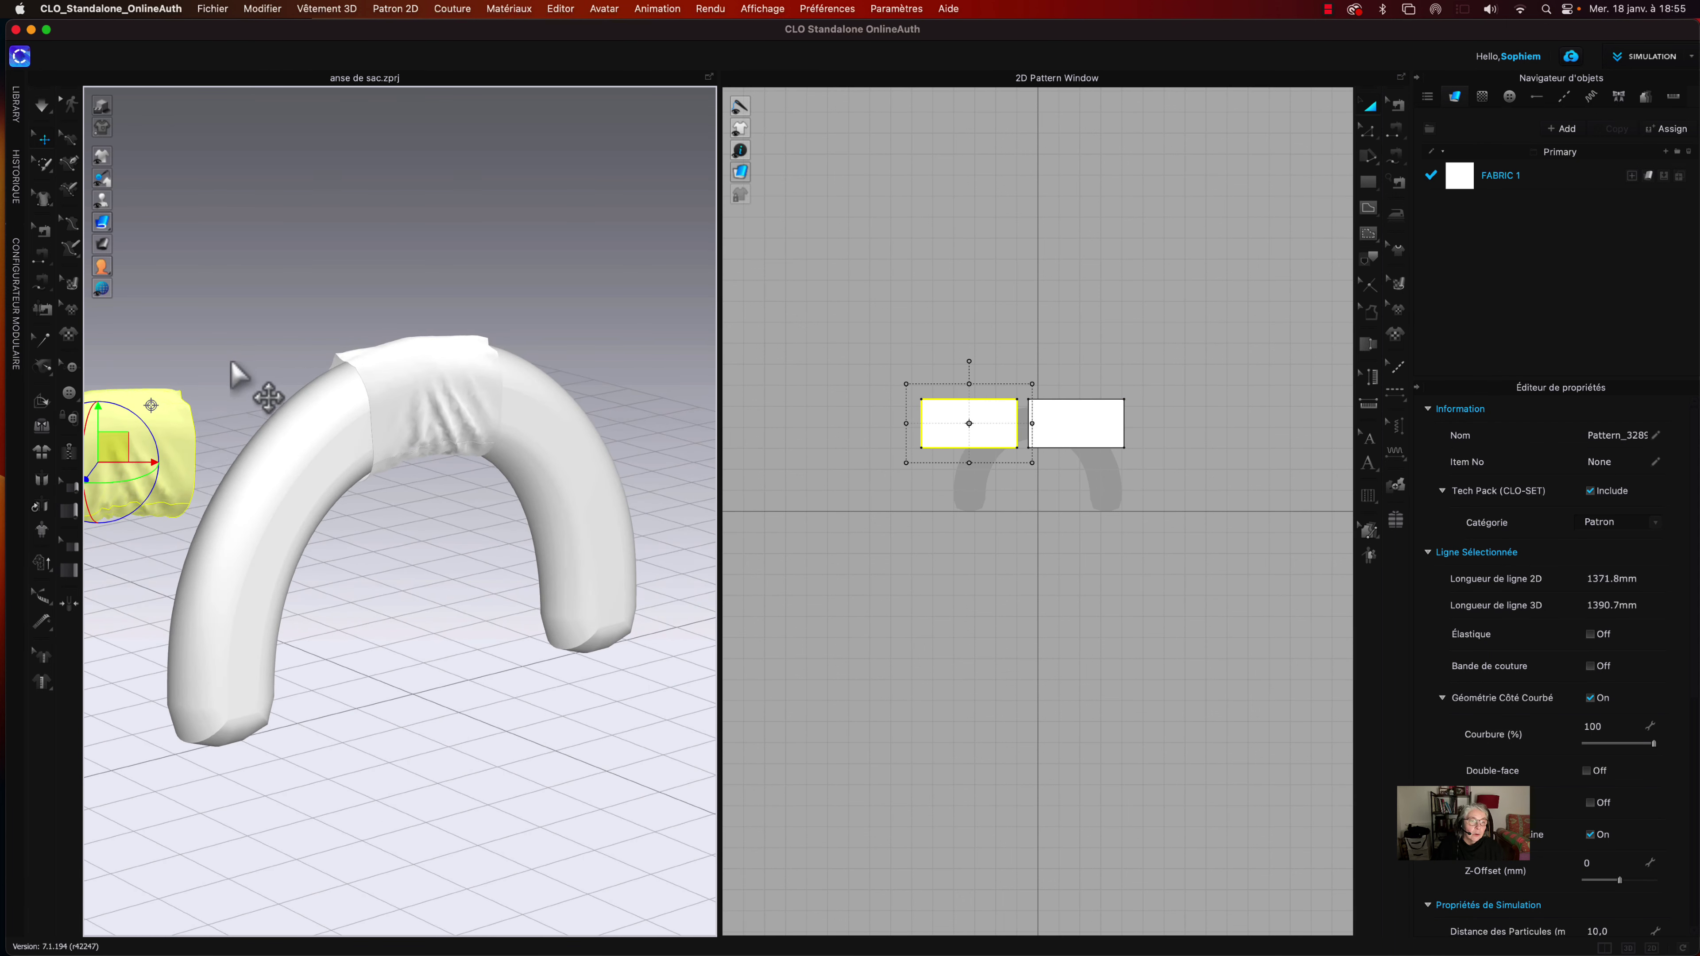
Move the copied fabric tube toward the arch's left side and tilt its right side upward.
left_click_drag(126, 452, 285, 439)
mouse_move(284, 438)
right_mouse_down()
mouse_move(482, 577)
mouse_move(429, 558)
right_mouse_up()
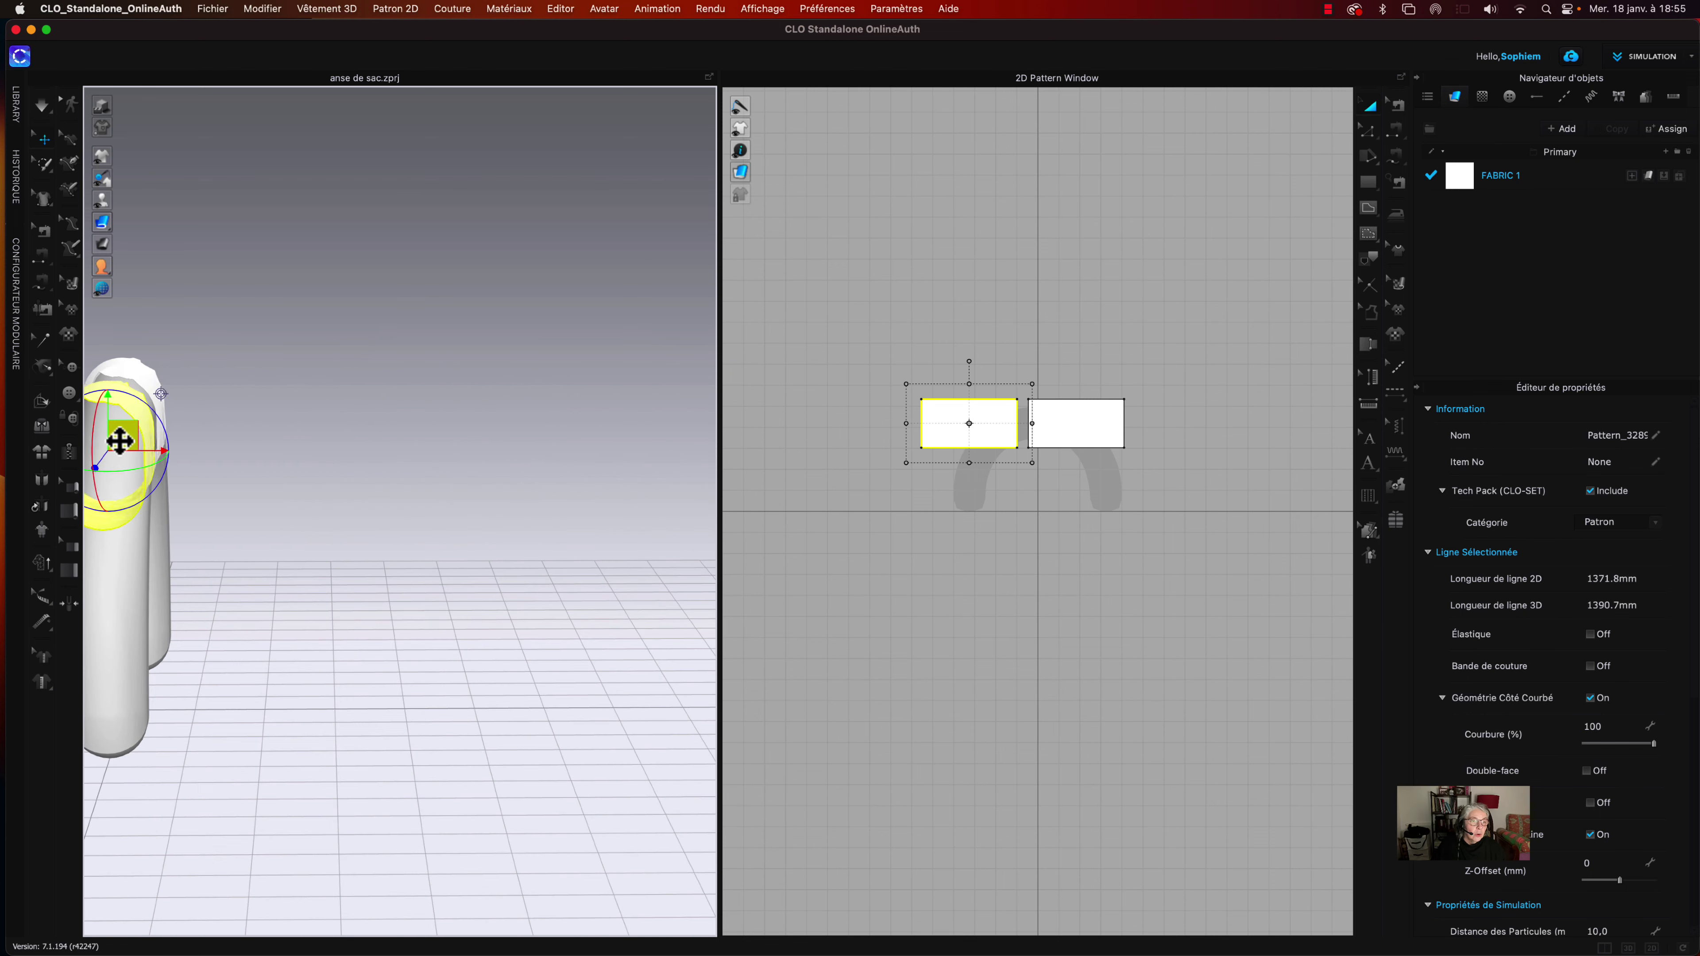
mouse_move(293, 544)
right_mouse_down()
mouse_move(210, 558)
mouse_move(144, 542)
right_mouse_up()
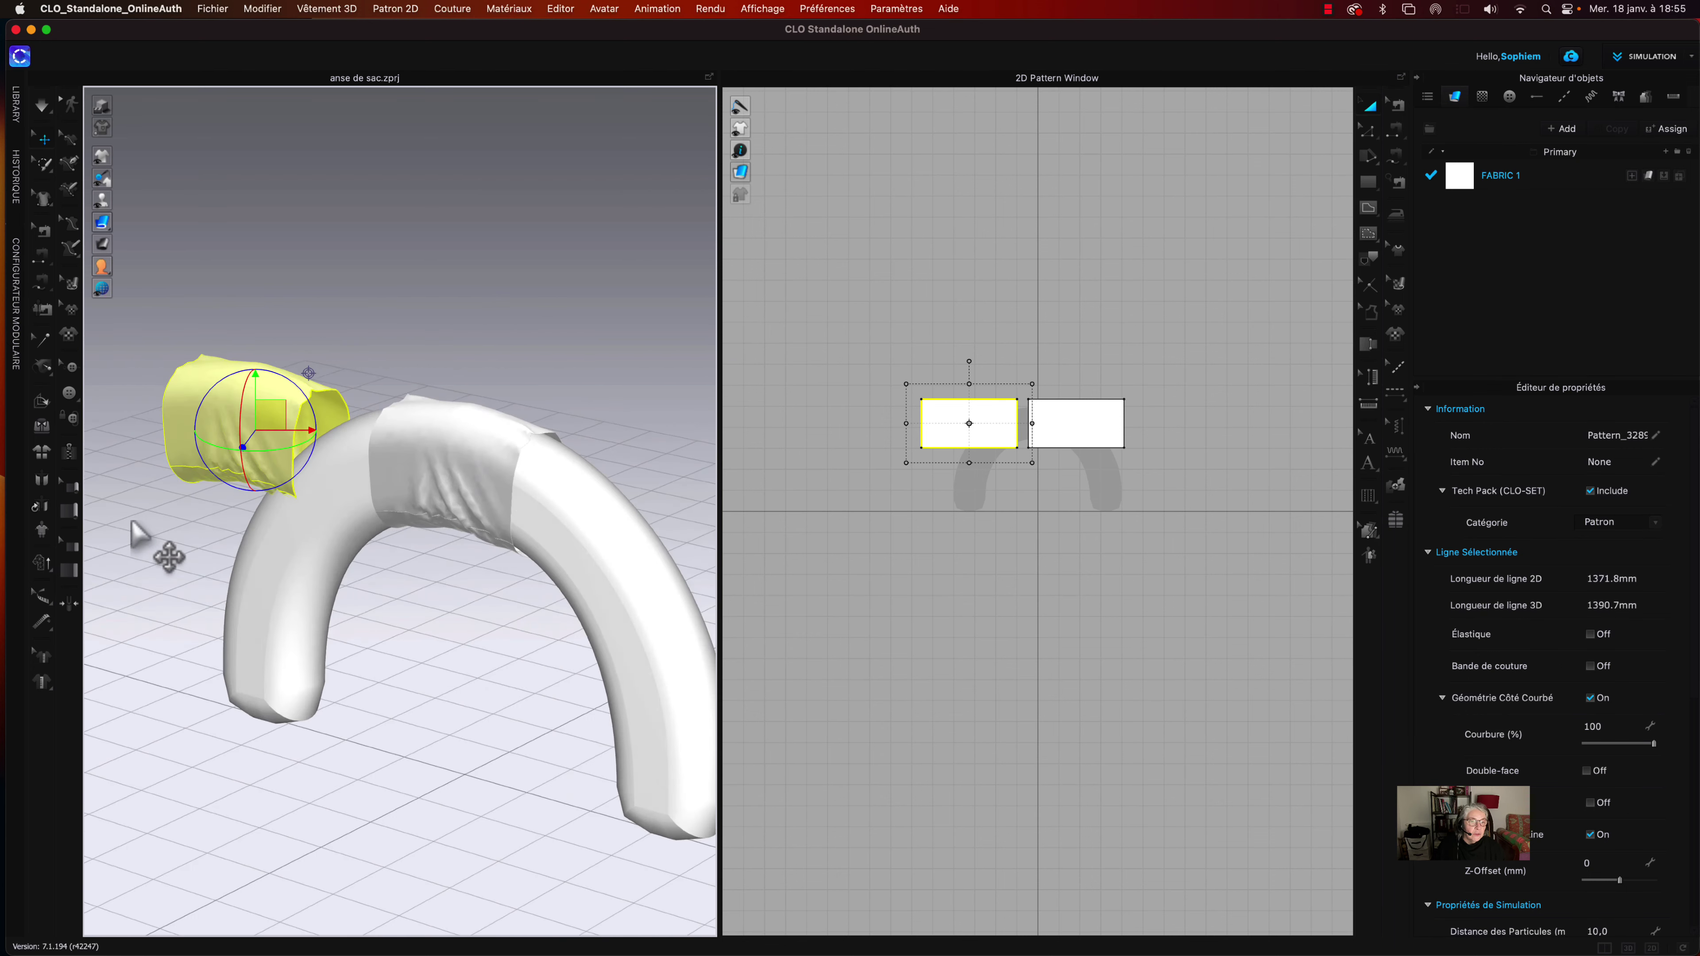
left_click_drag(258, 369, 240, 366)
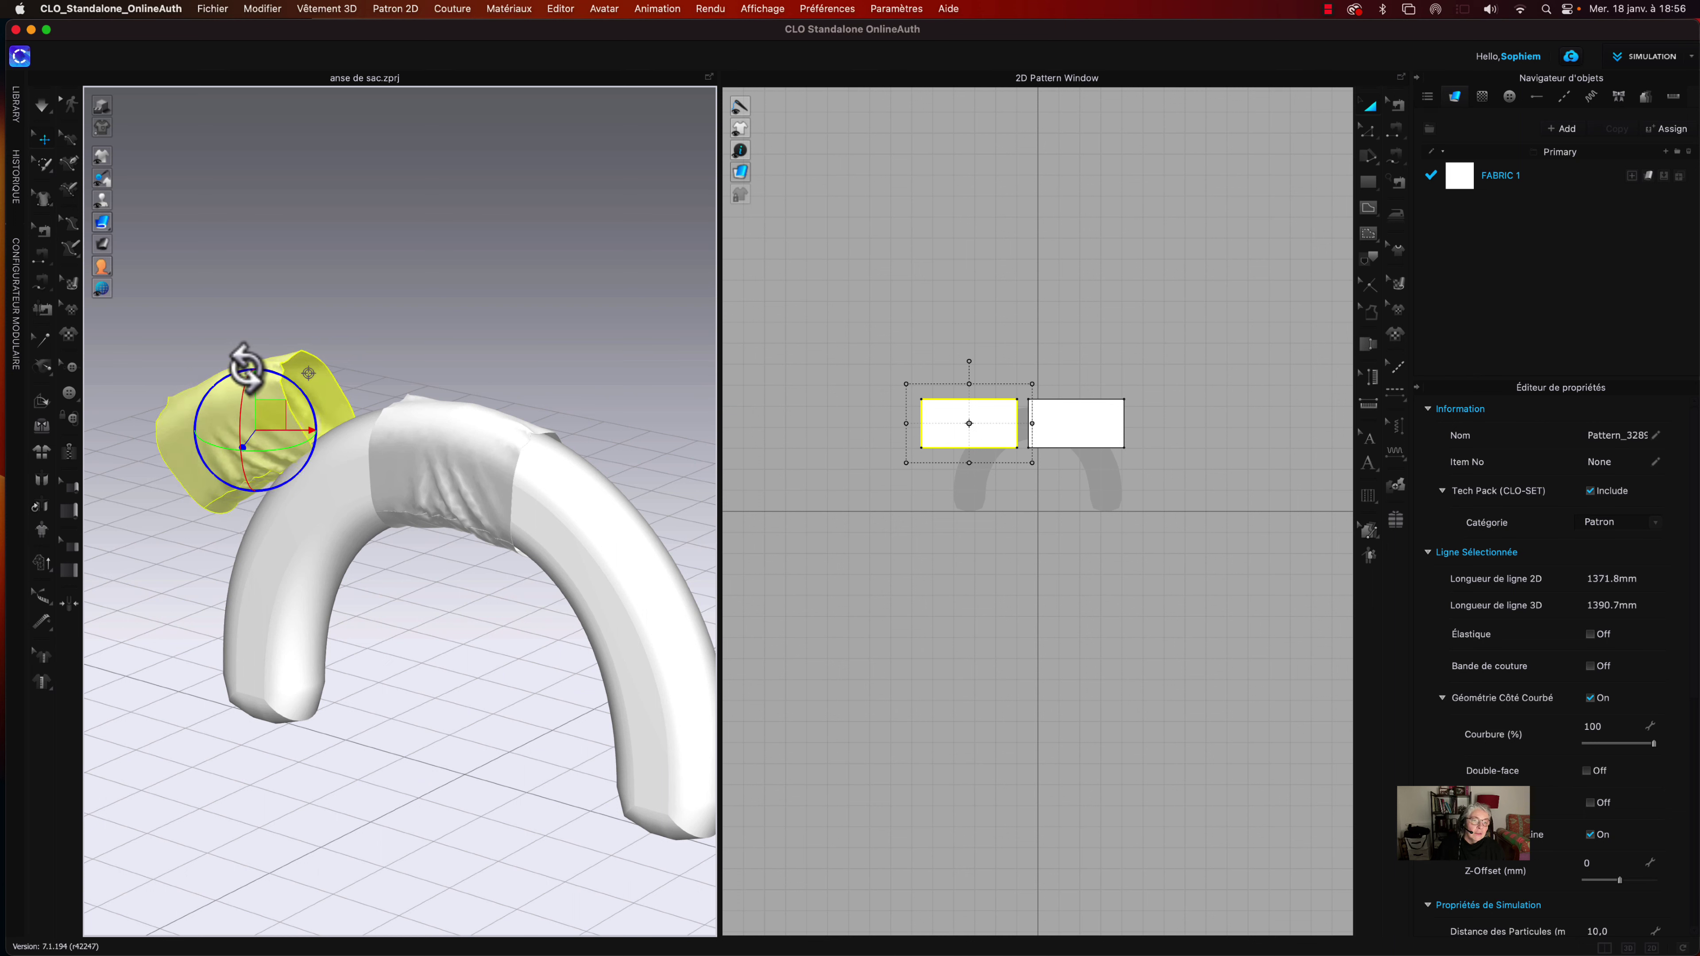
right_click(260, 404)
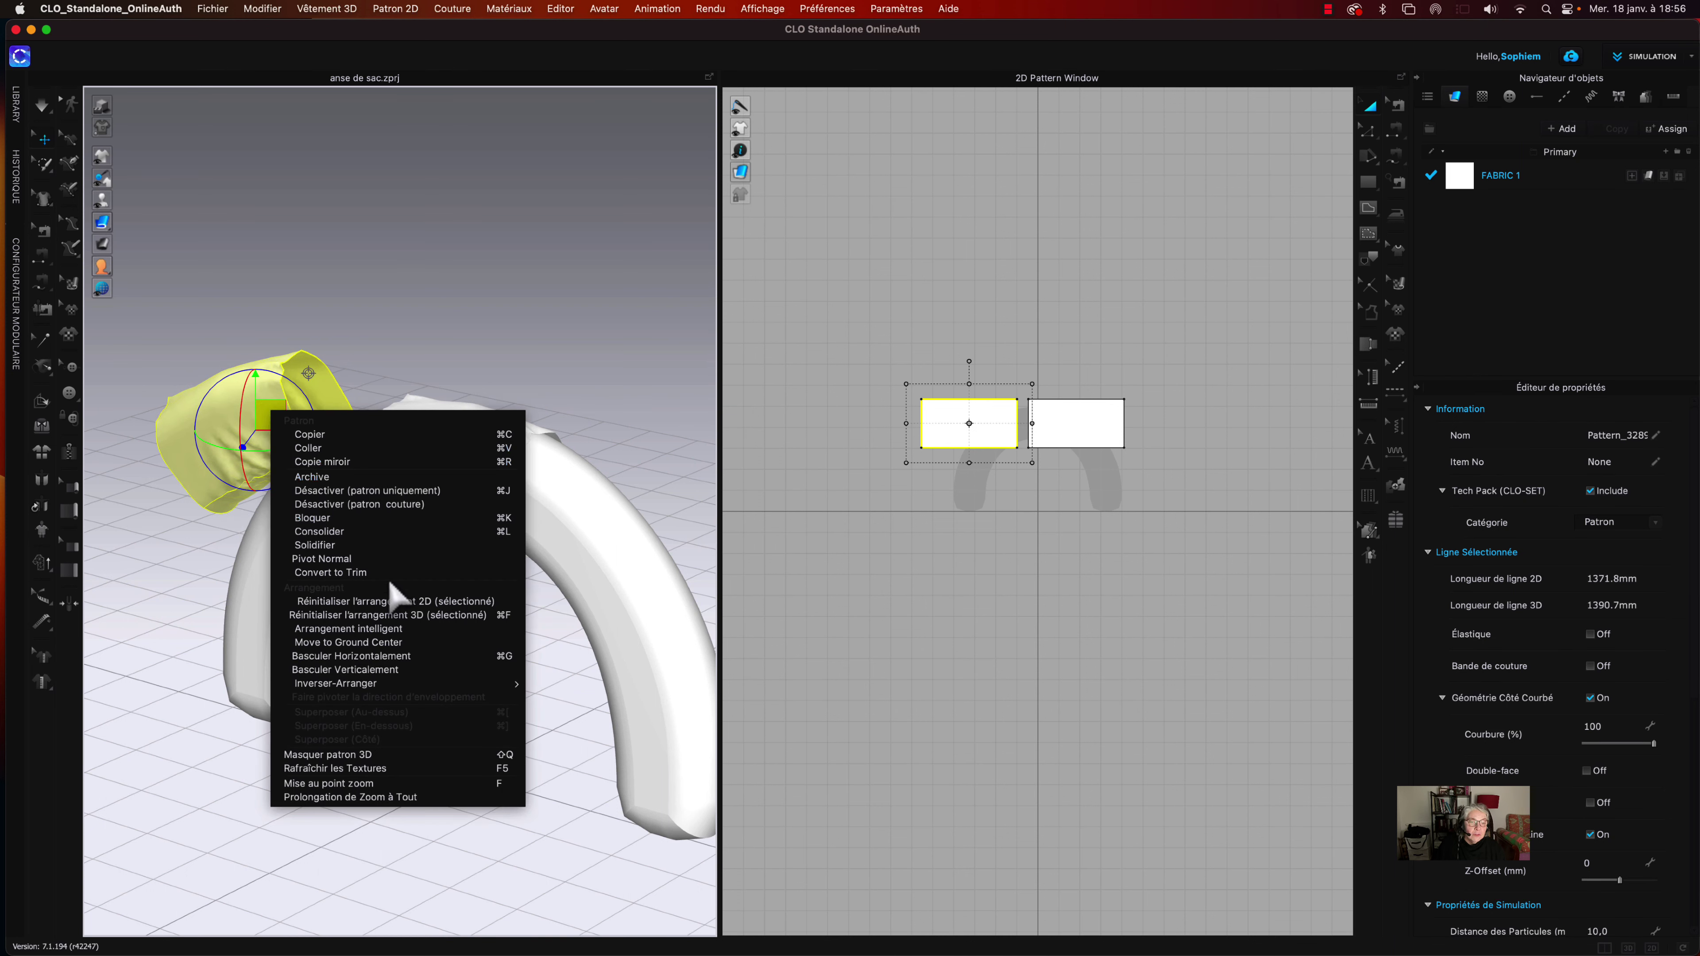
Reset the copy flat and wrap it onto a handle arrangement point, nudging it along the handle.
left_click(405, 602)
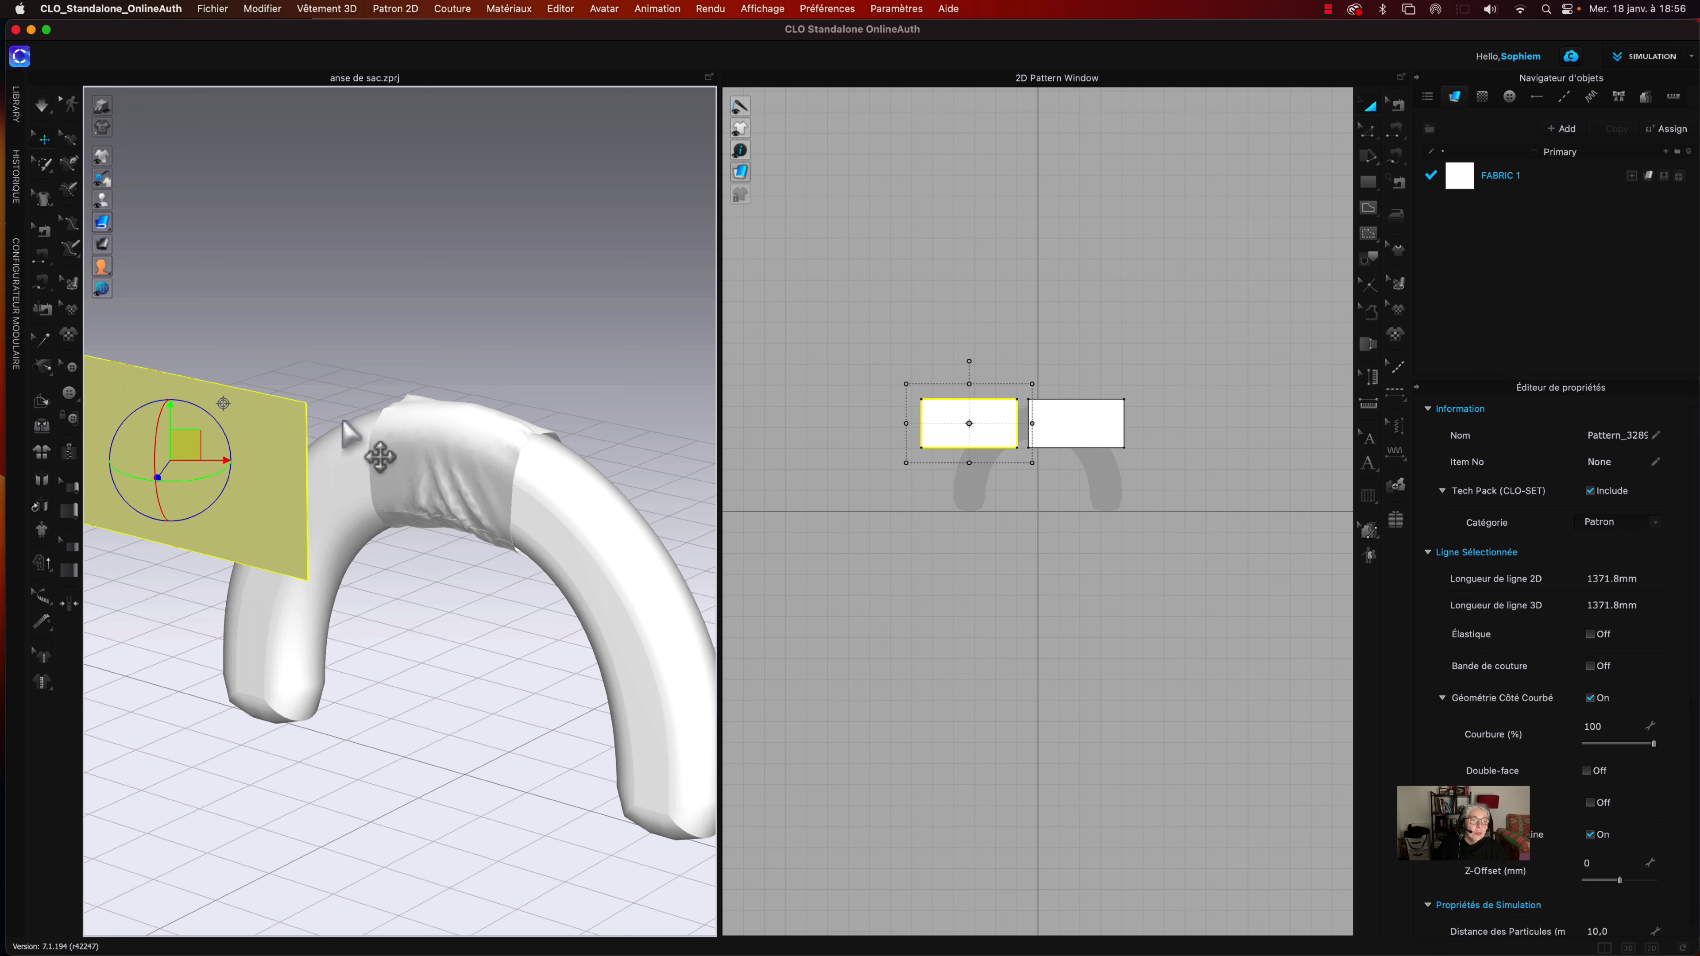
mouse_move(101, 200)
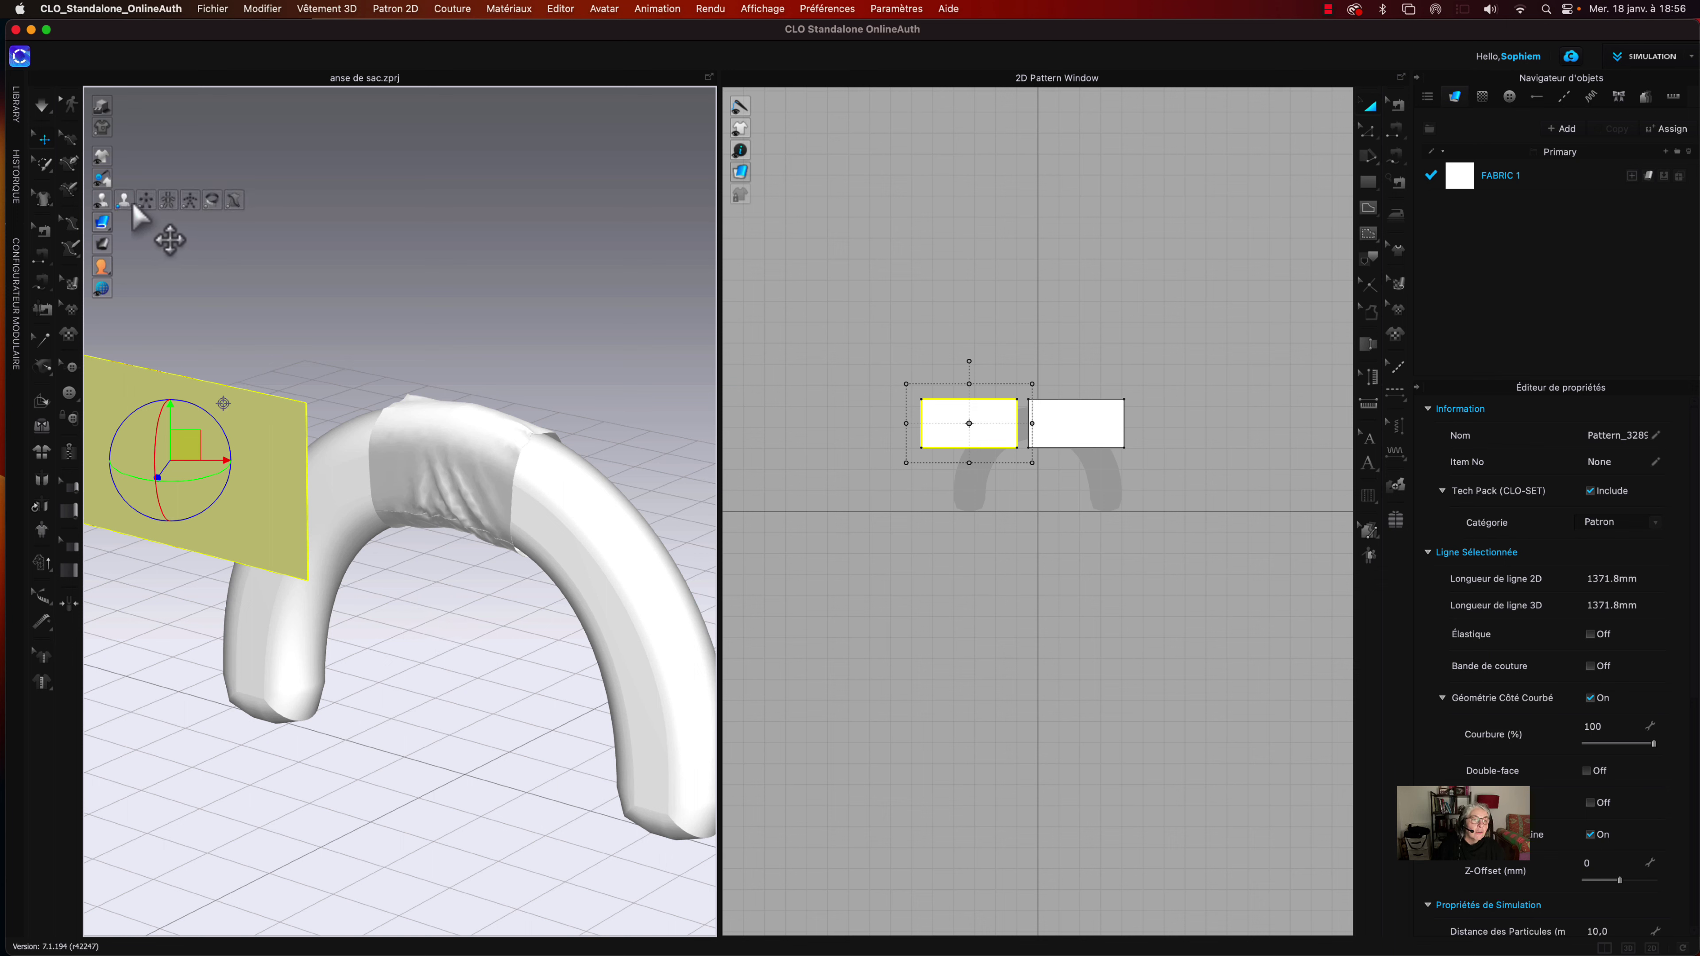
left_click(125, 201)
right_click_drag(242, 340, 365, 343)
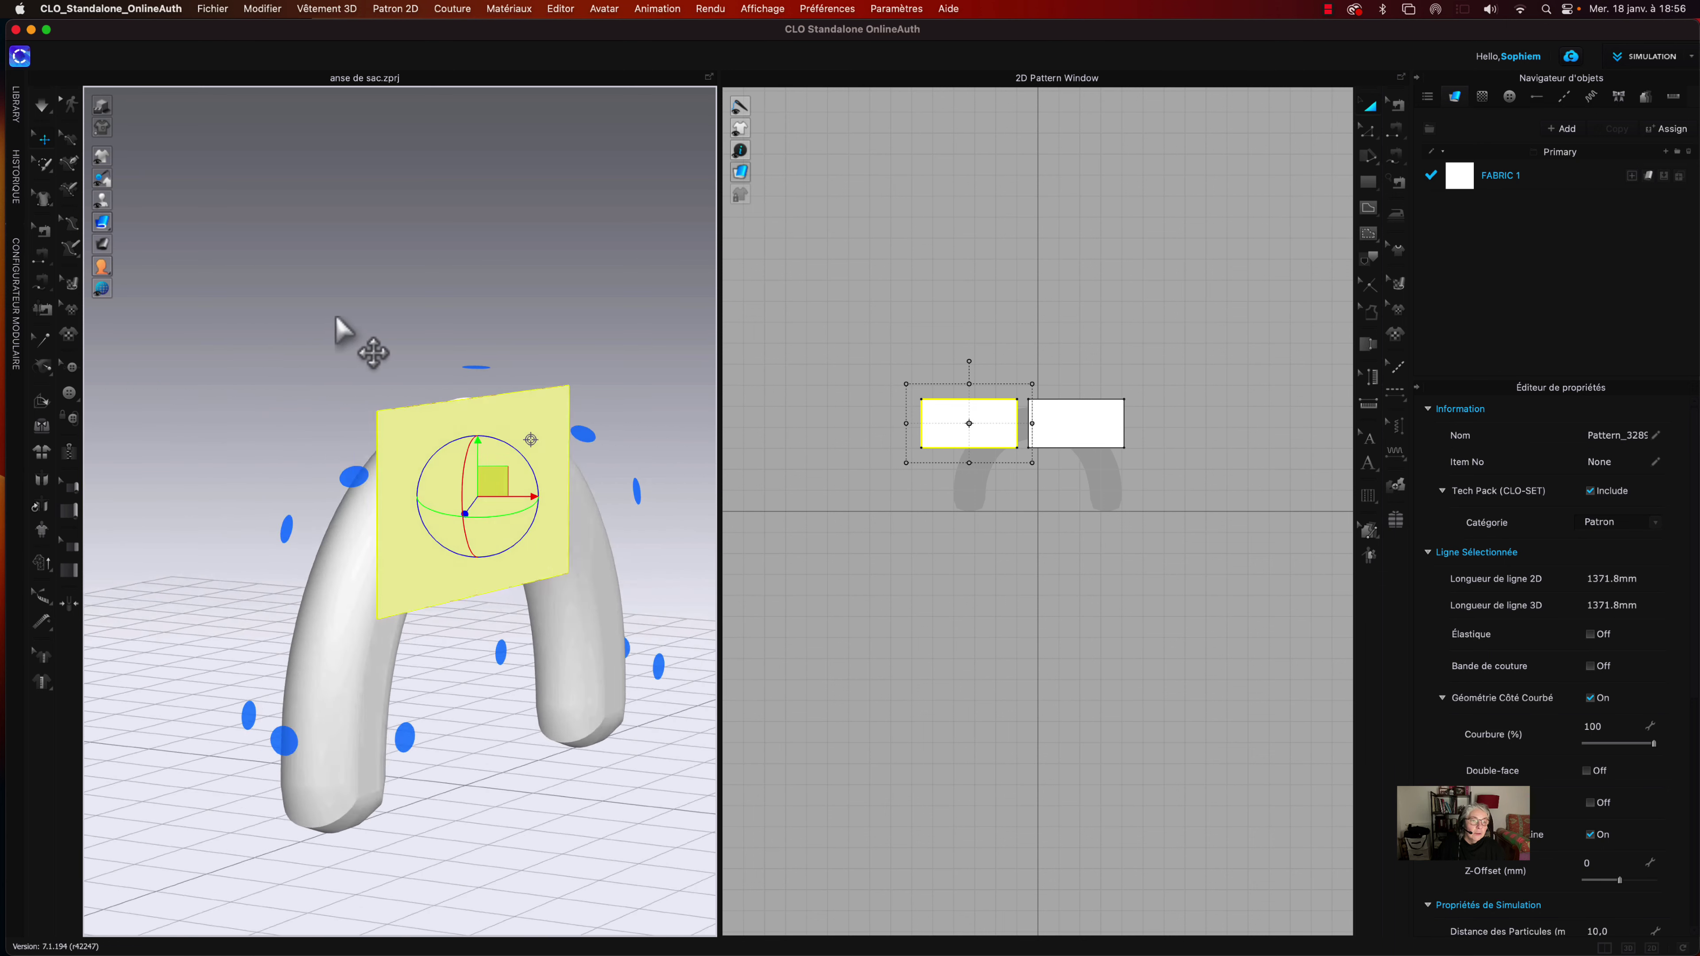
left_click(476, 513)
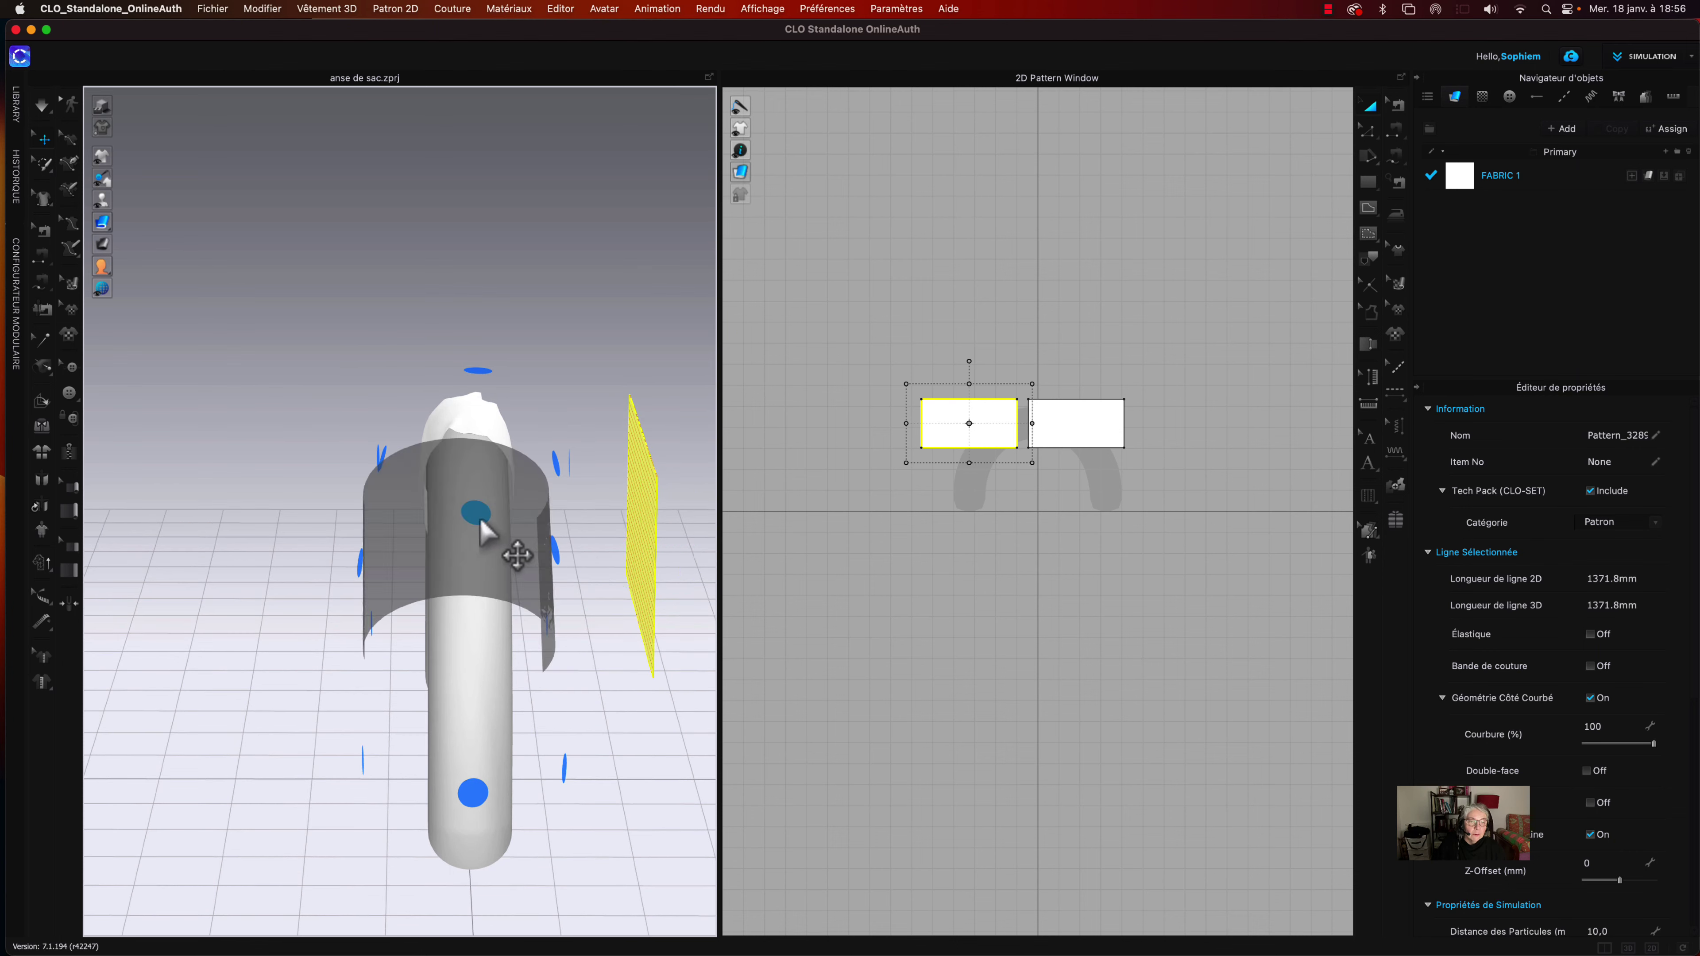
mouse_move(641, 592)
right_mouse_down()
mouse_move(516, 576)
mouse_move(554, 595)
right_mouse_up()
left_click_drag(316, 493, 316, 504)
mouse_move(316, 504)
right_mouse_down()
mouse_move(342, 702)
mouse_move(311, 704)
right_mouse_up()
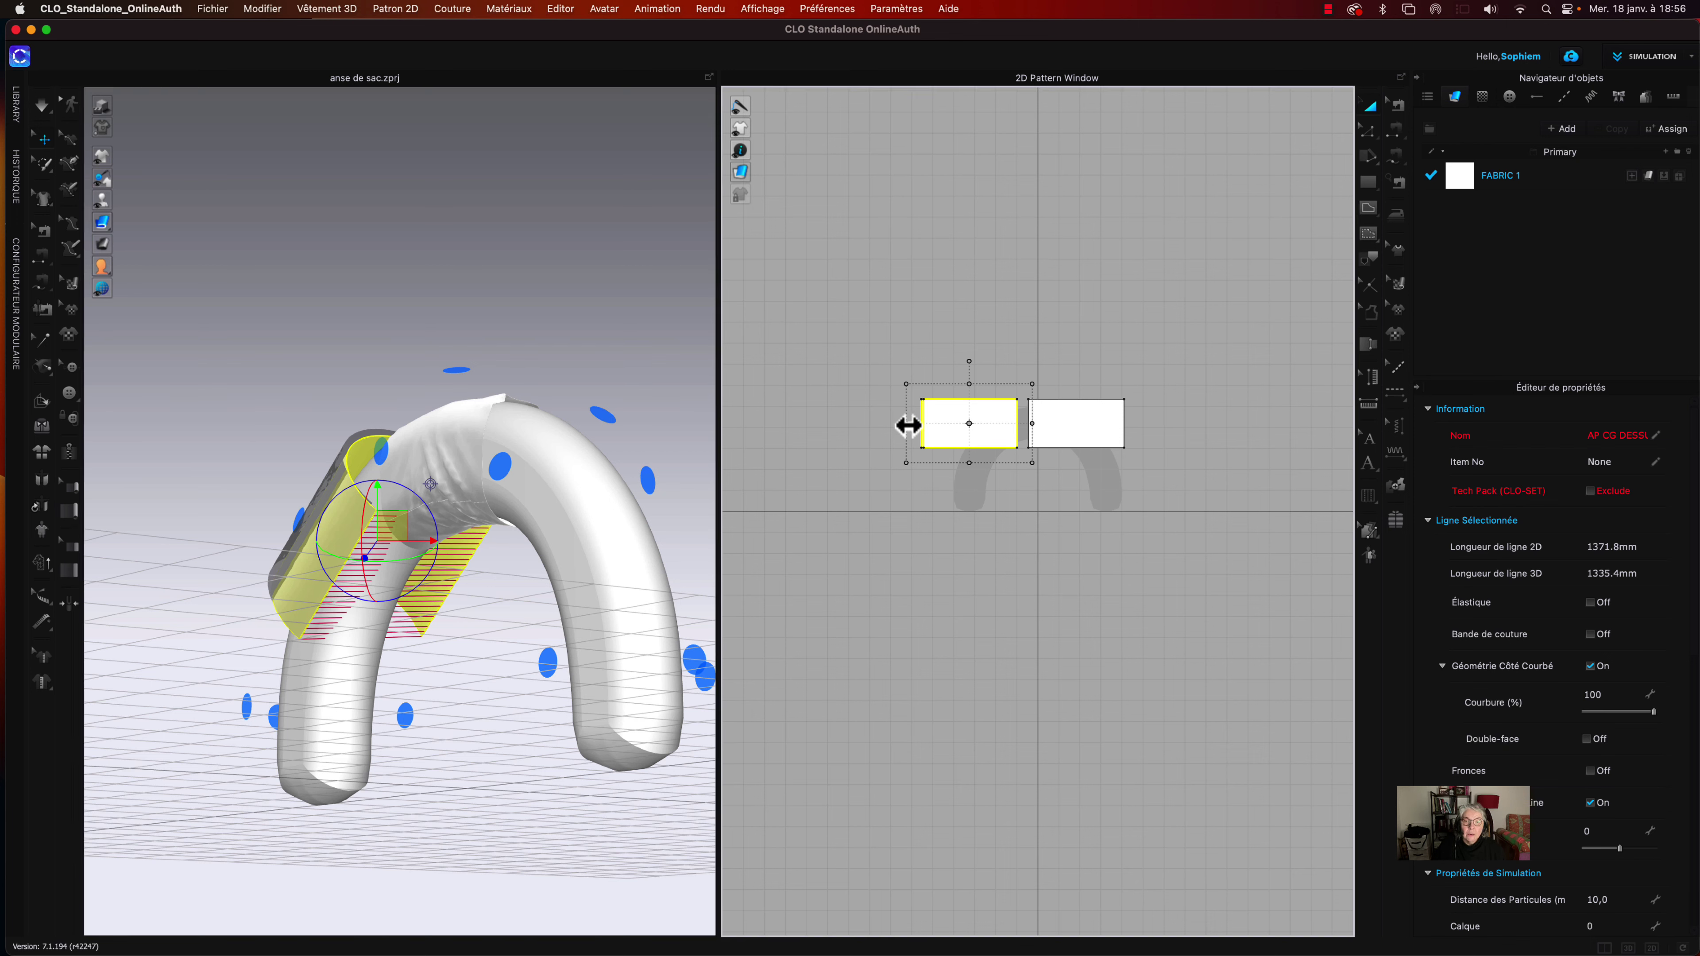
Narrow the left pattern piece from its left edge, shift it slightly, and simulate the drape.
left_click_drag(913, 425, 921, 426)
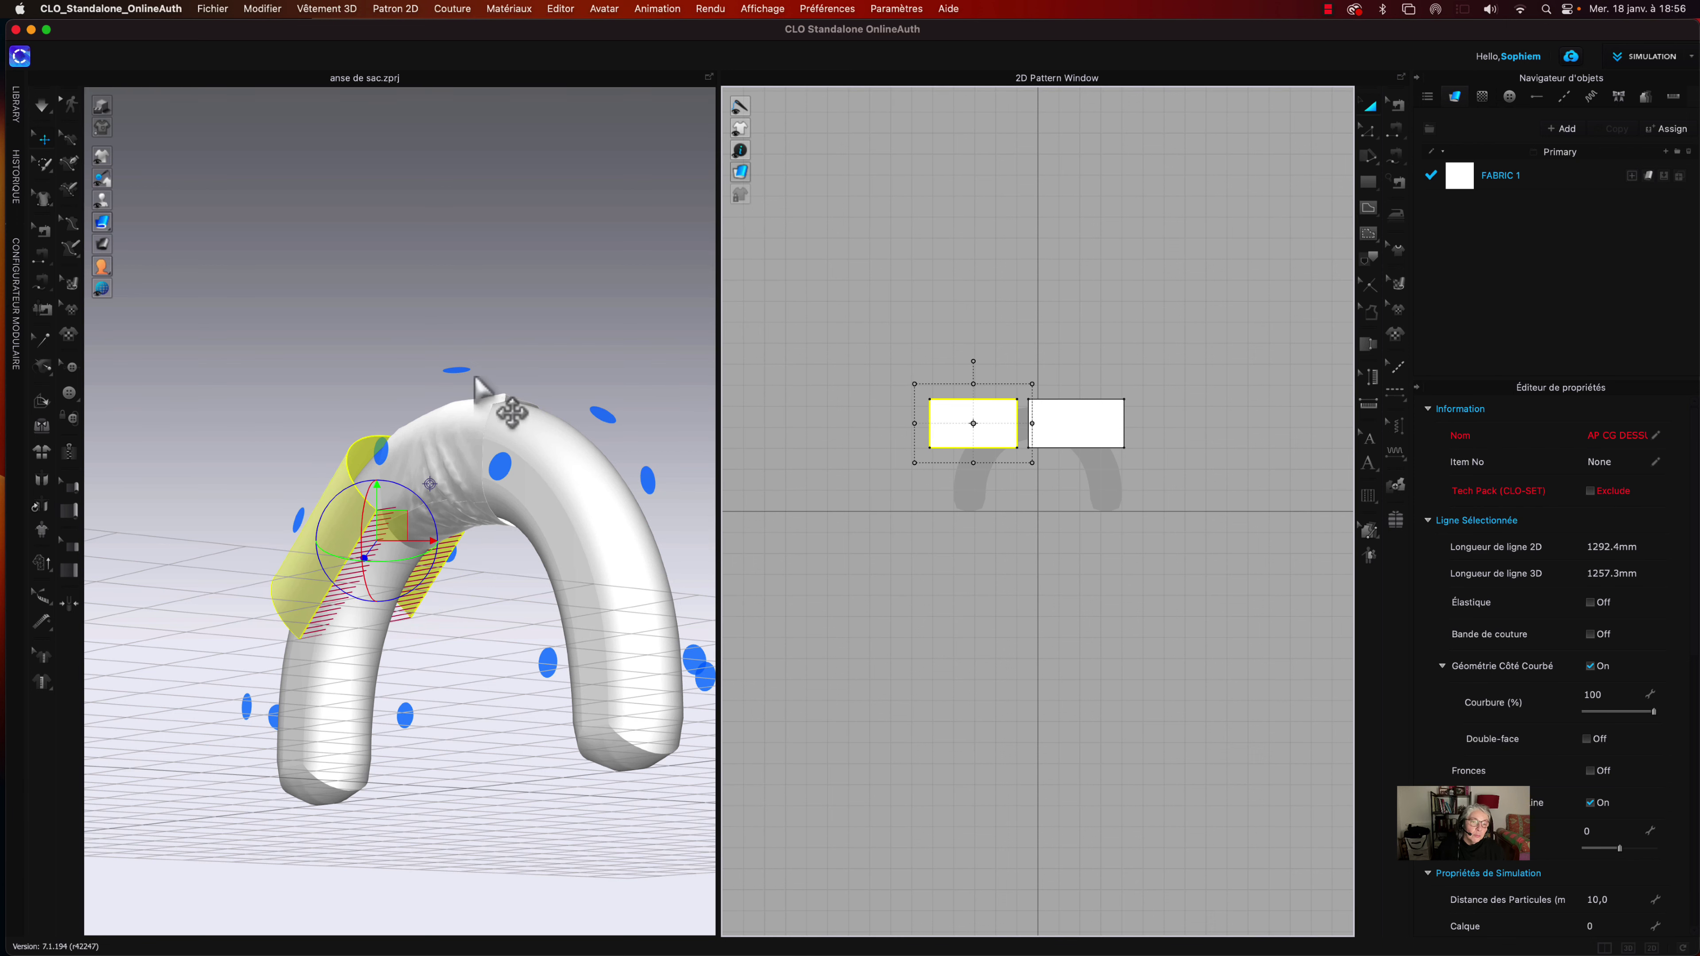
mouse_move(493, 380)
right_mouse_down()
mouse_move(562, 395)
mouse_move(375, 462)
right_mouse_up()
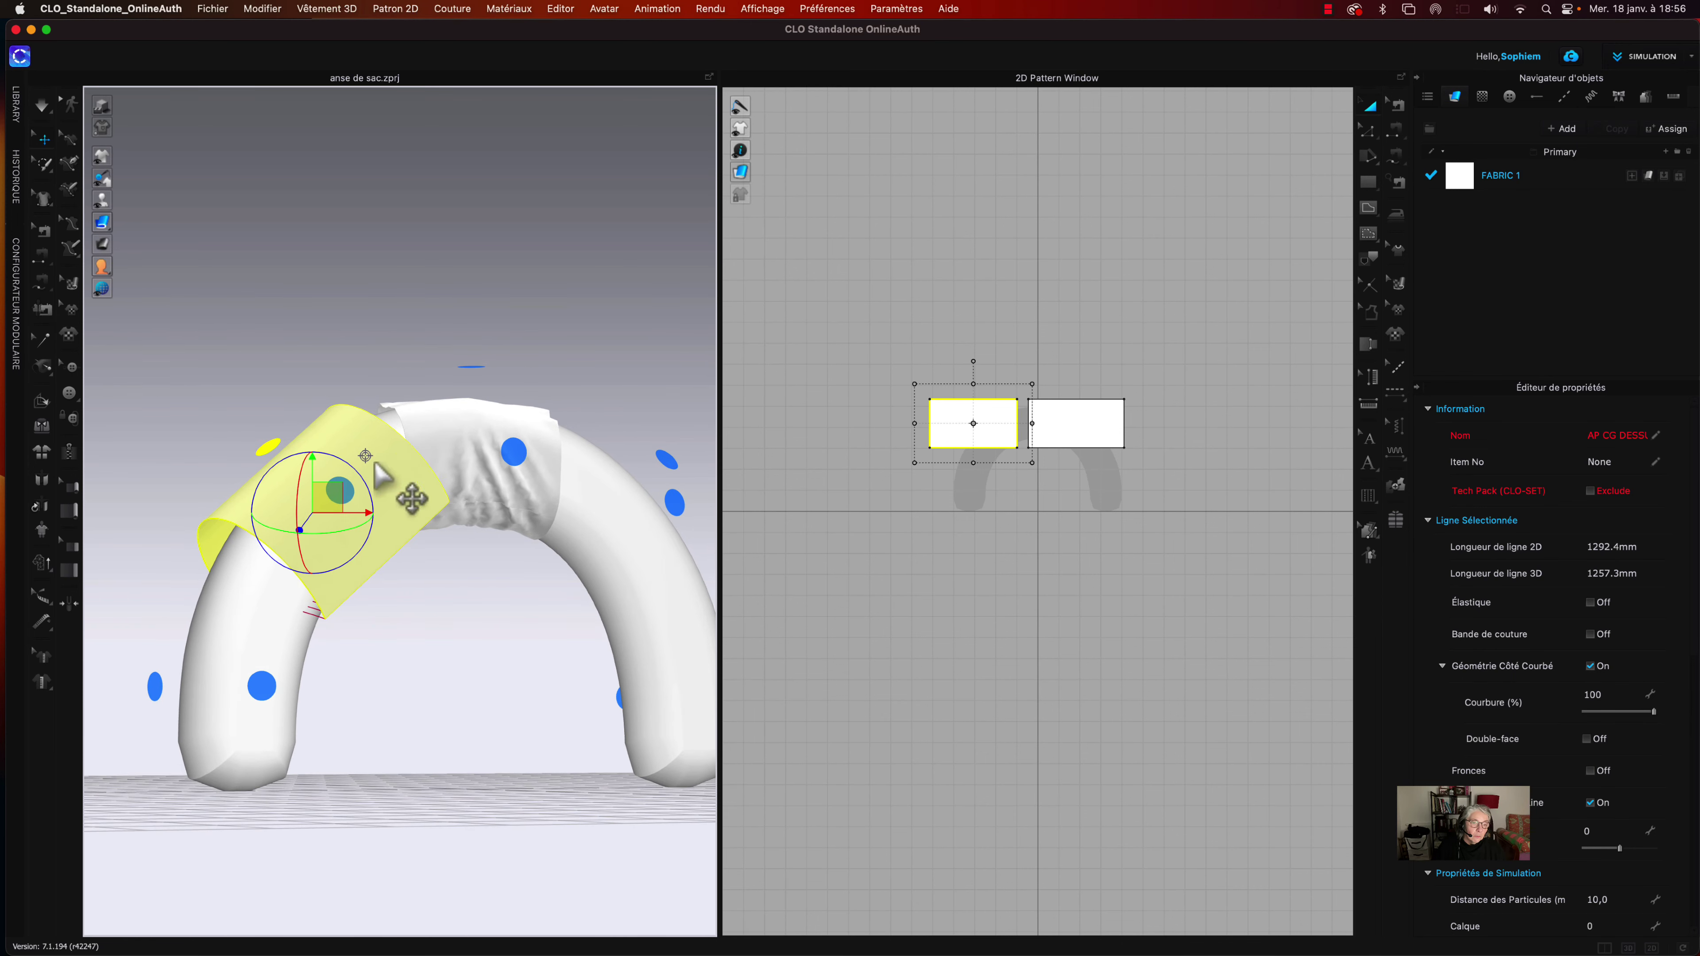
left_click_drag(326, 499, 336, 507)
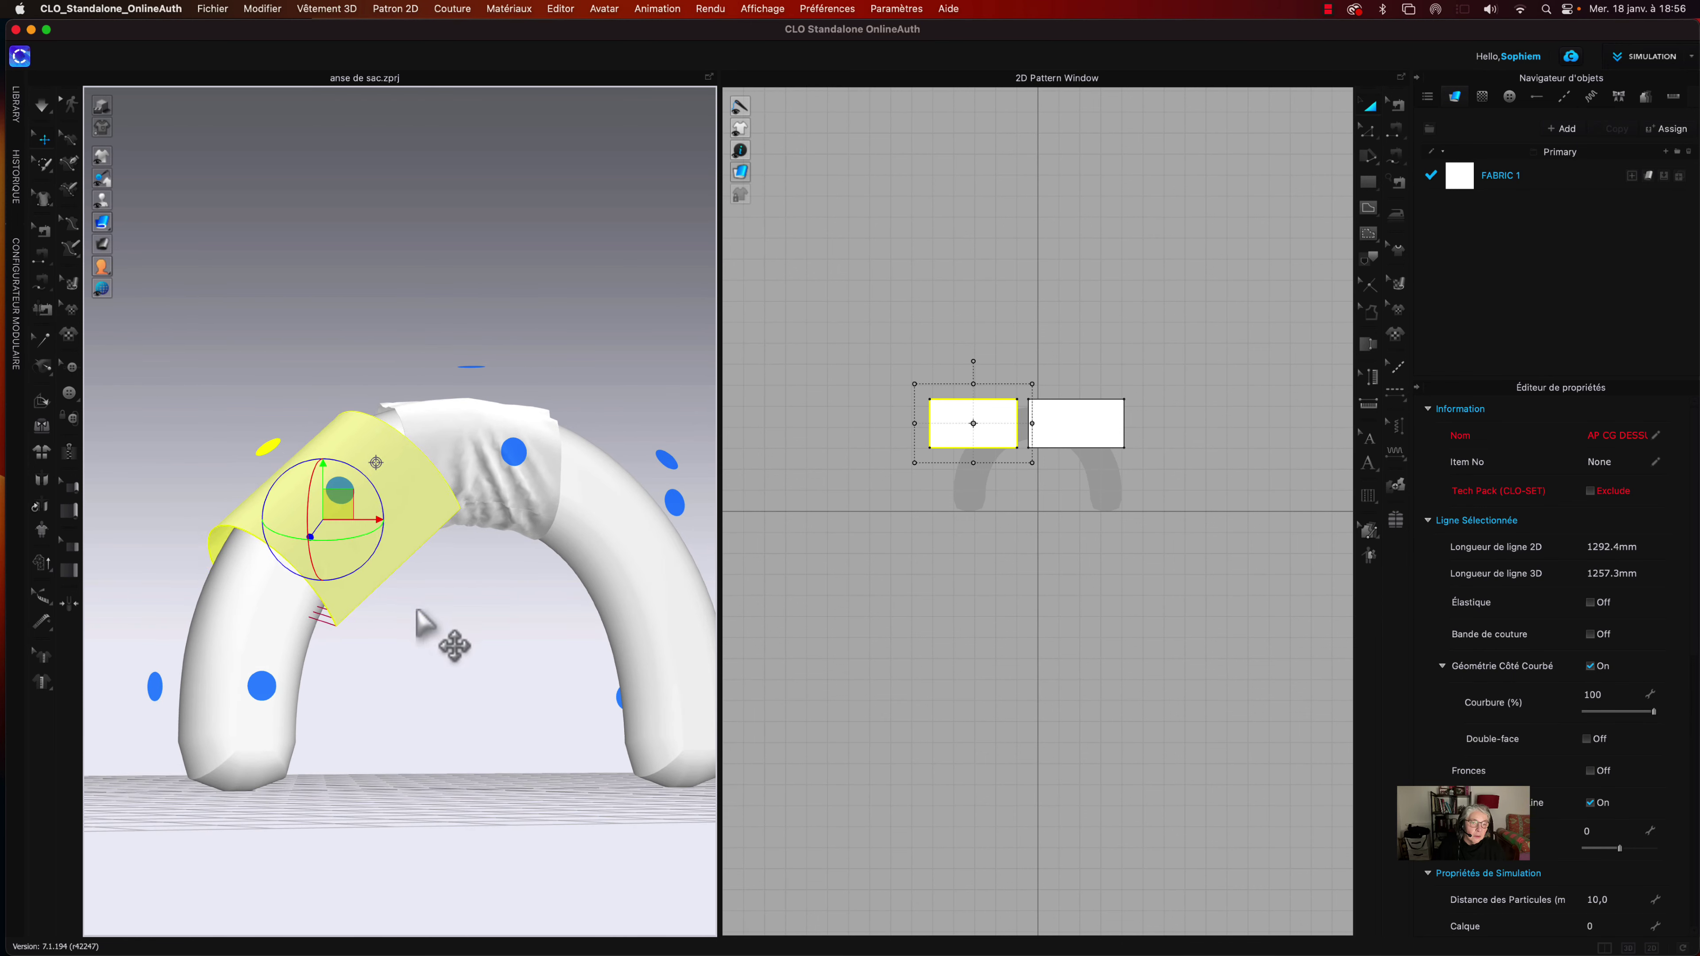
key("space")
mouse_move(428, 608)
right_mouse_down()
mouse_move(447, 607)
mouse_move(378, 626)
mouse_move(443, 626)
mouse_move(425, 714)
right_mouse_up()
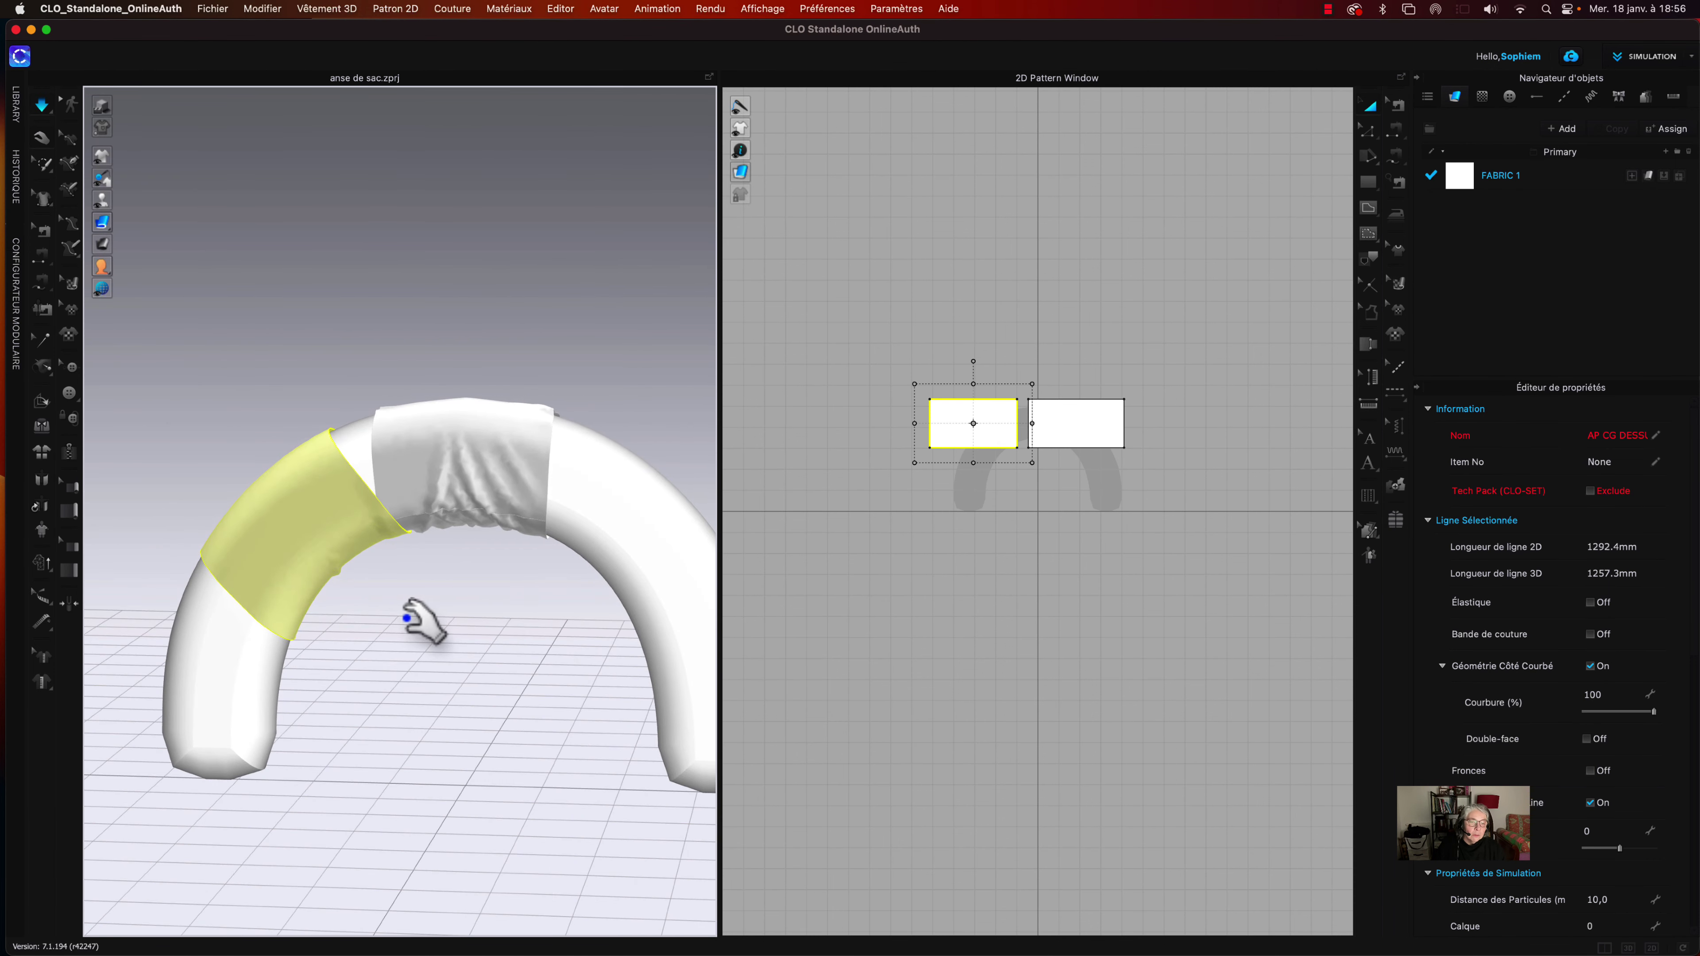
left_click(1061, 491)
Sew a trial seam between the two pieces' top edges, then delete it.
scroll(1061, 491, "up", 2)
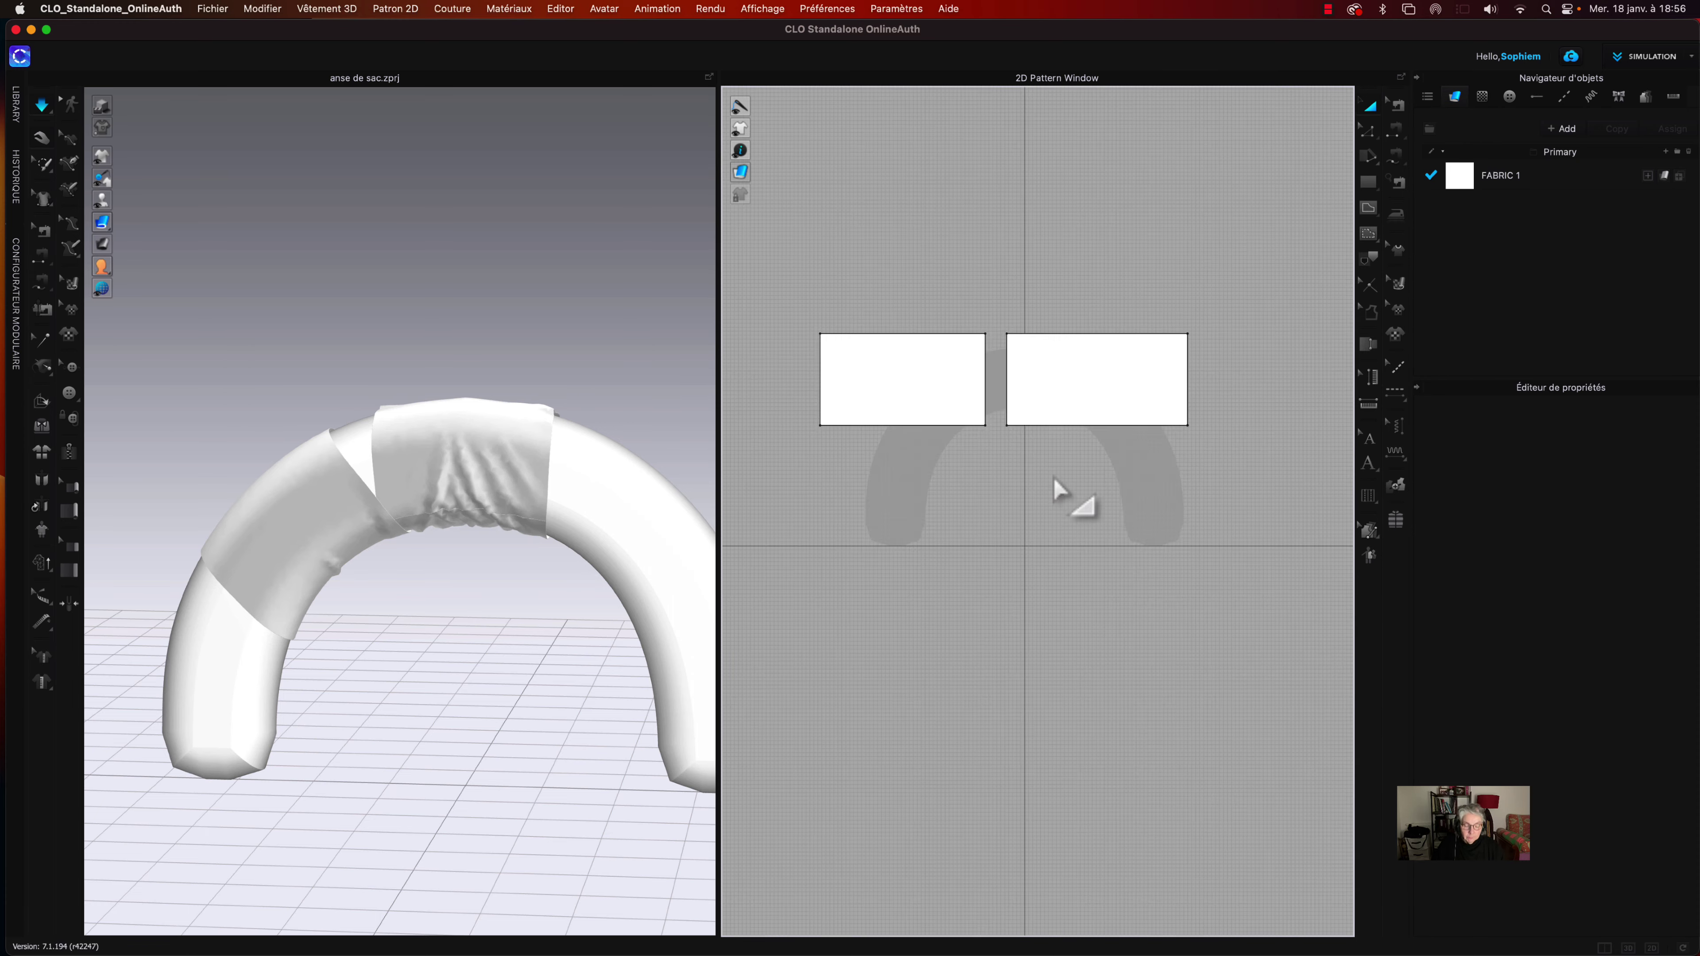
scroll(1064, 496, "up", 3)
scroll(1068, 499, "up", 2)
key("b")
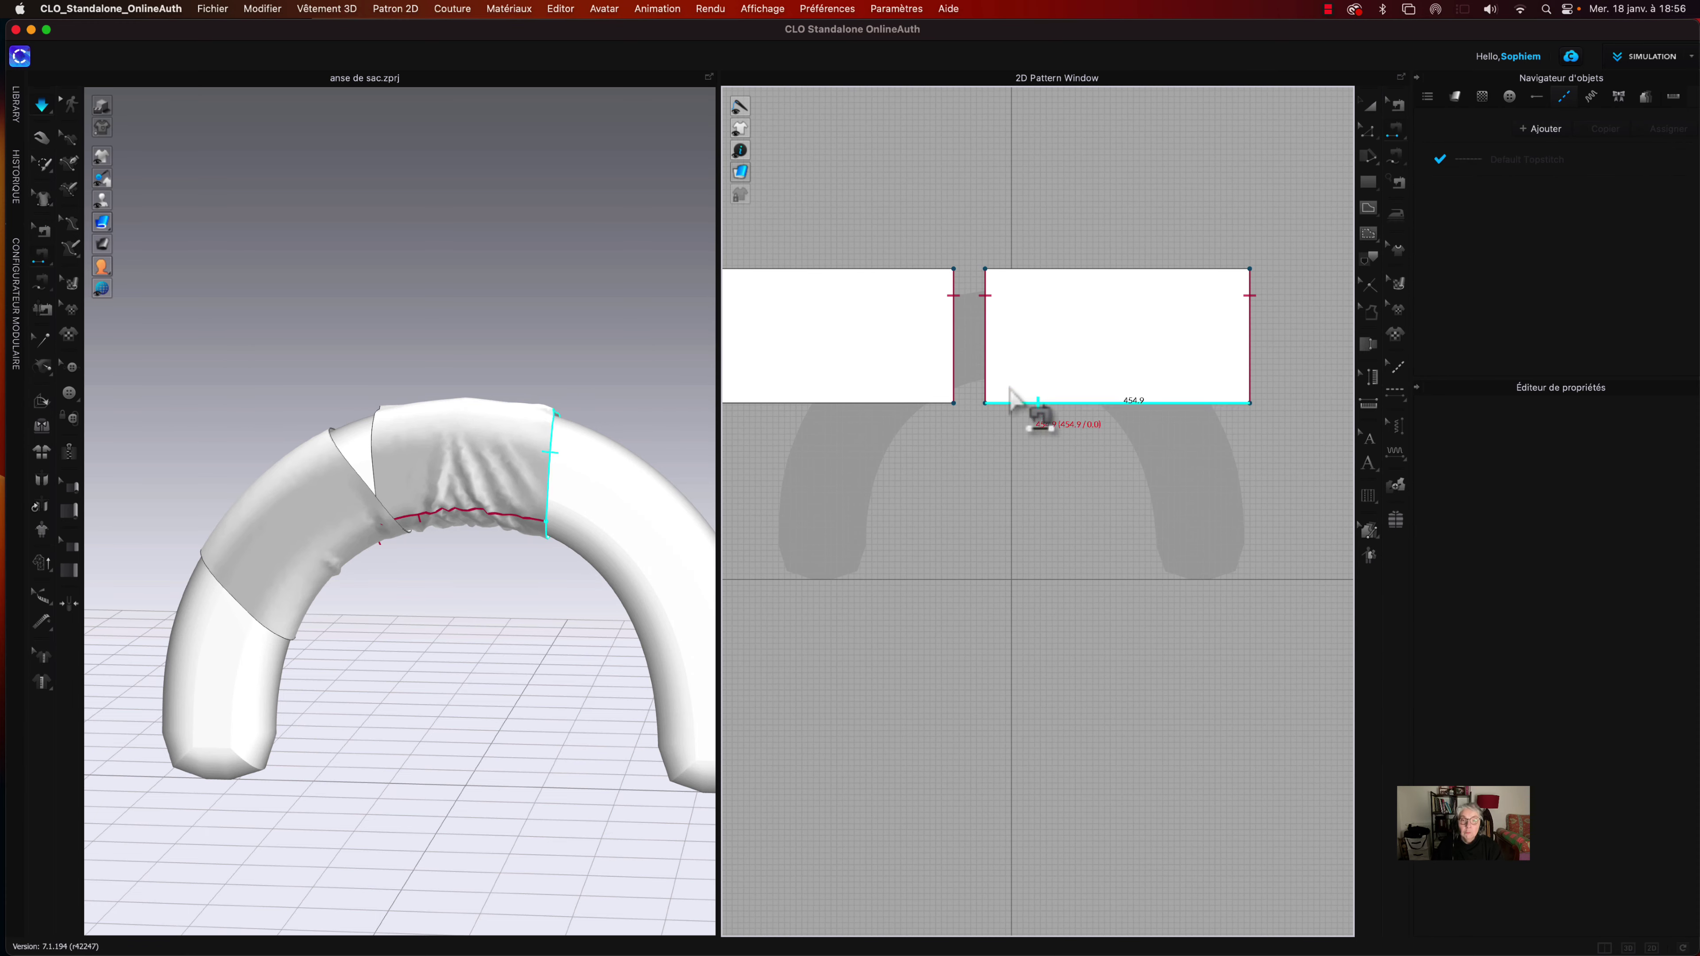
left_click(863, 275)
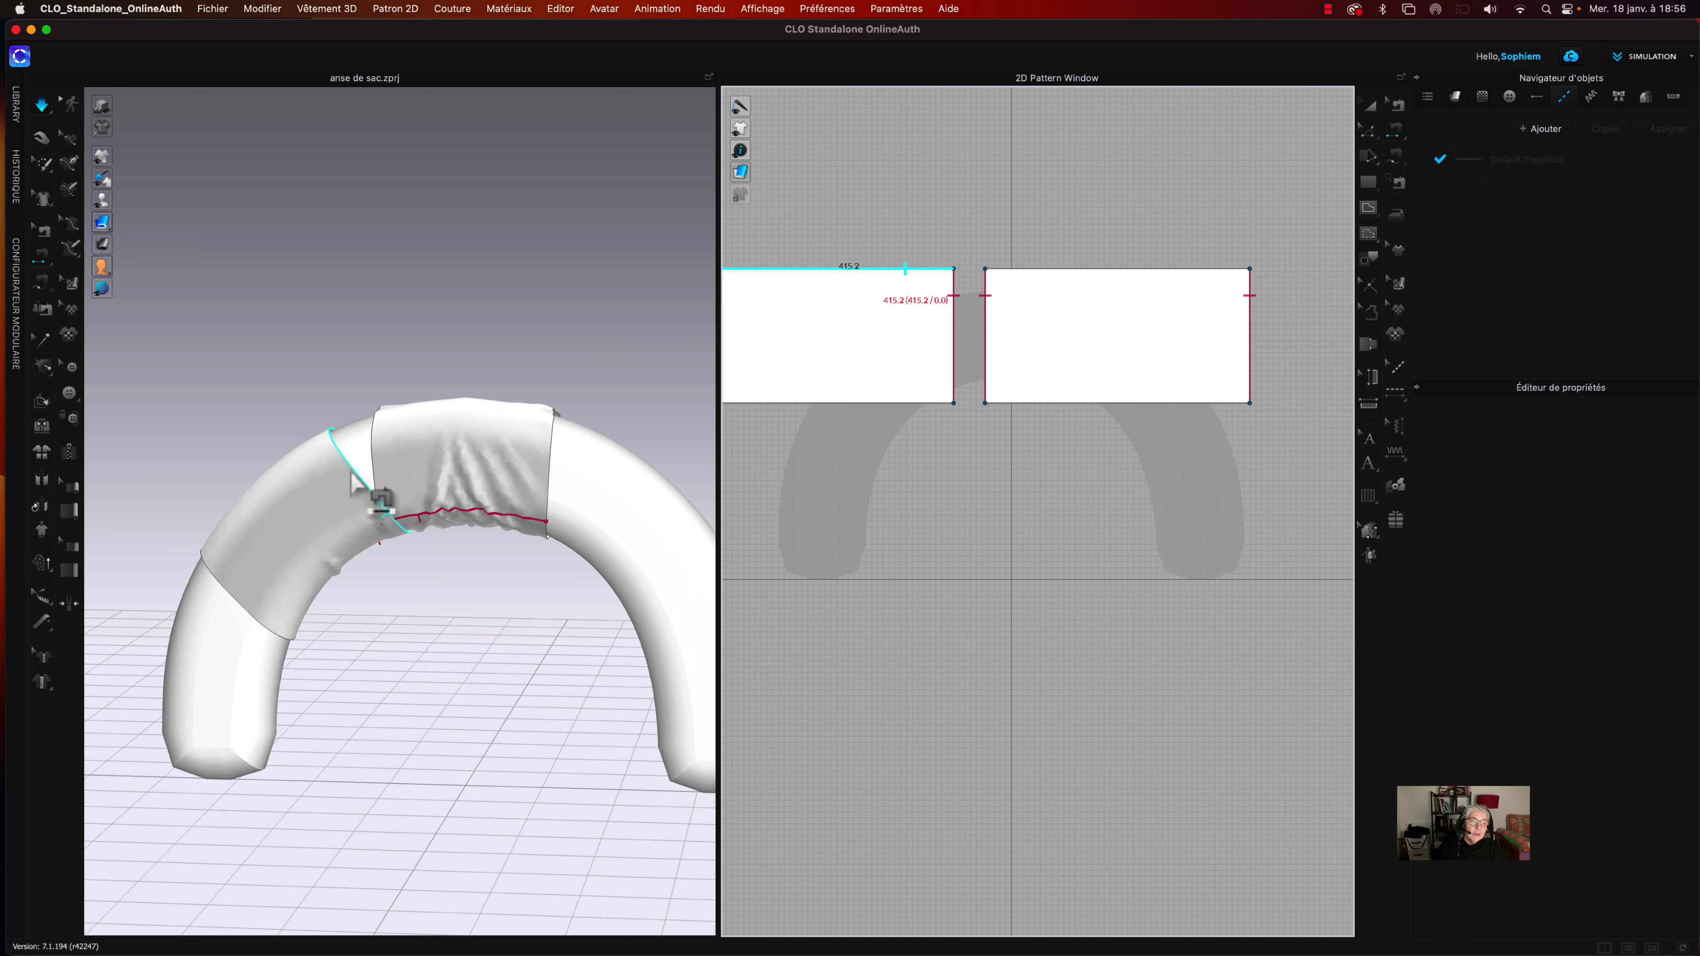
left_click(365, 474)
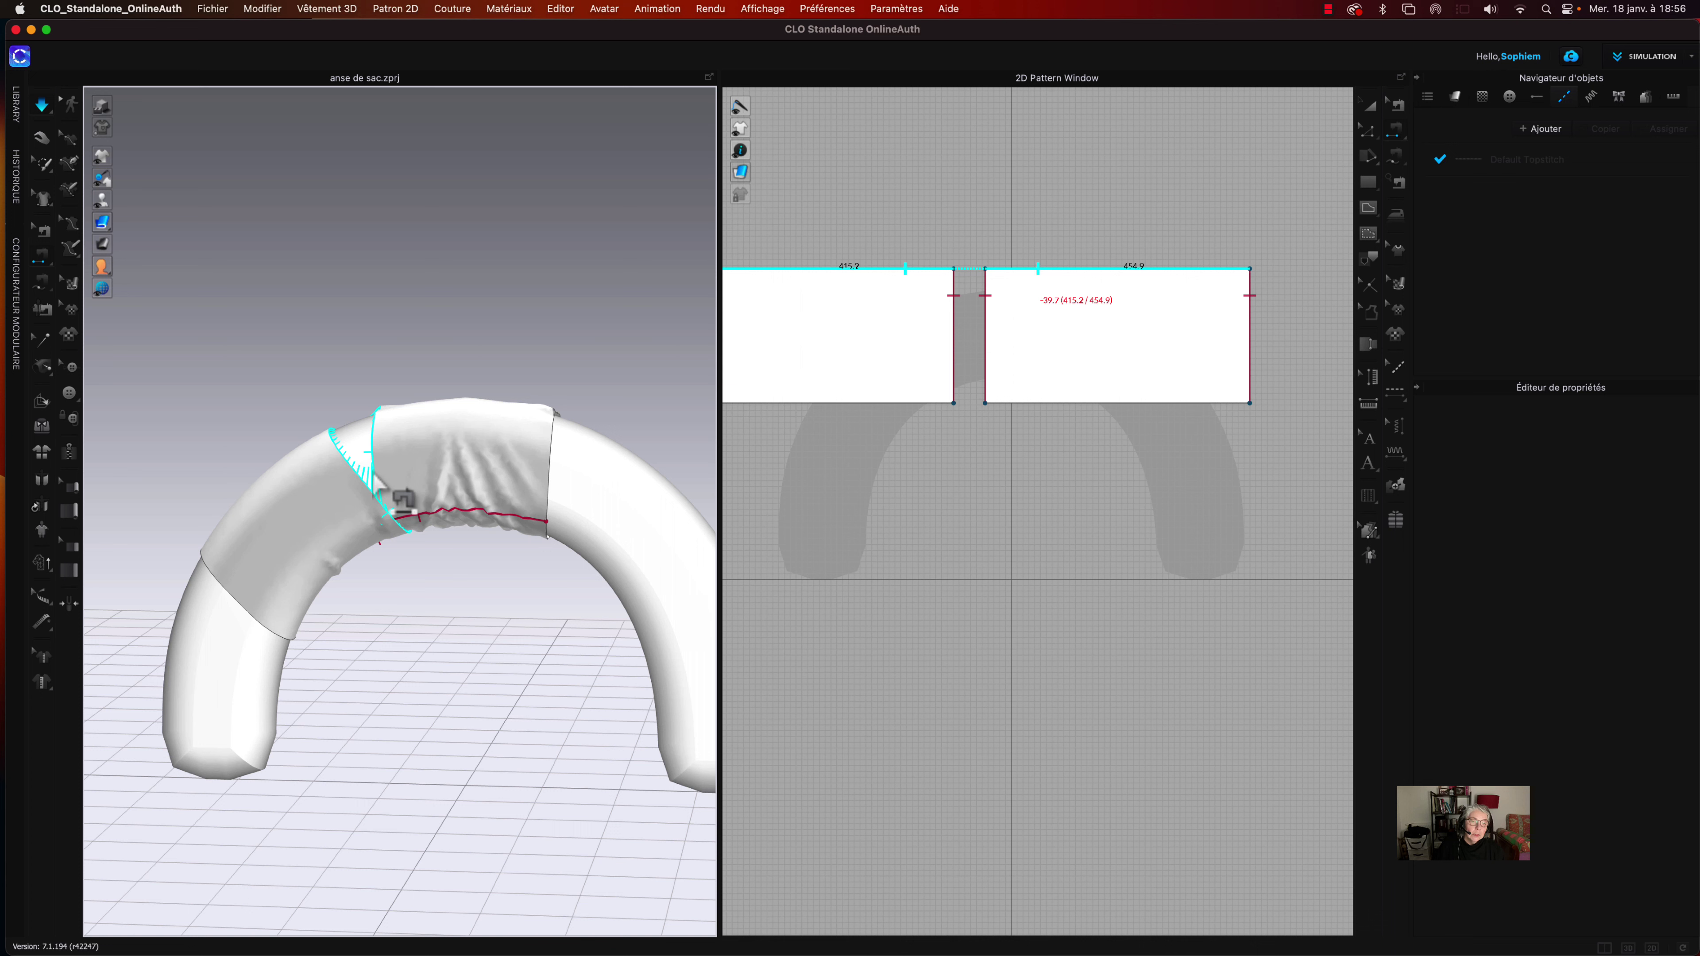
left_click(373, 473)
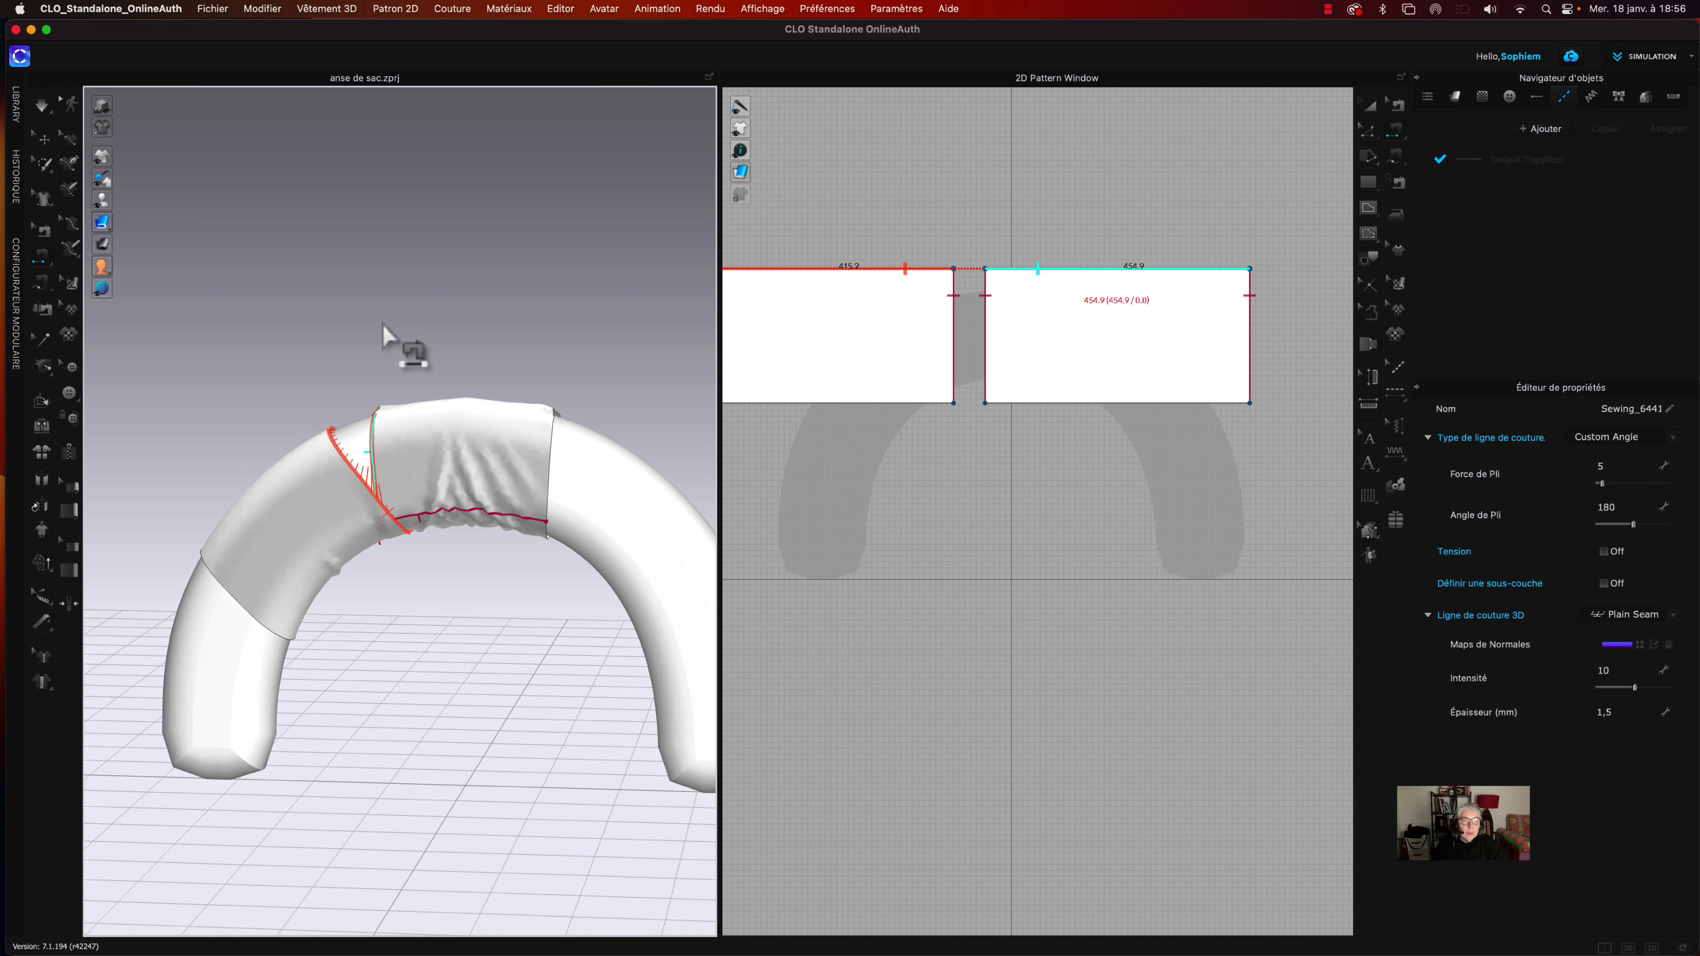
key("Delete")
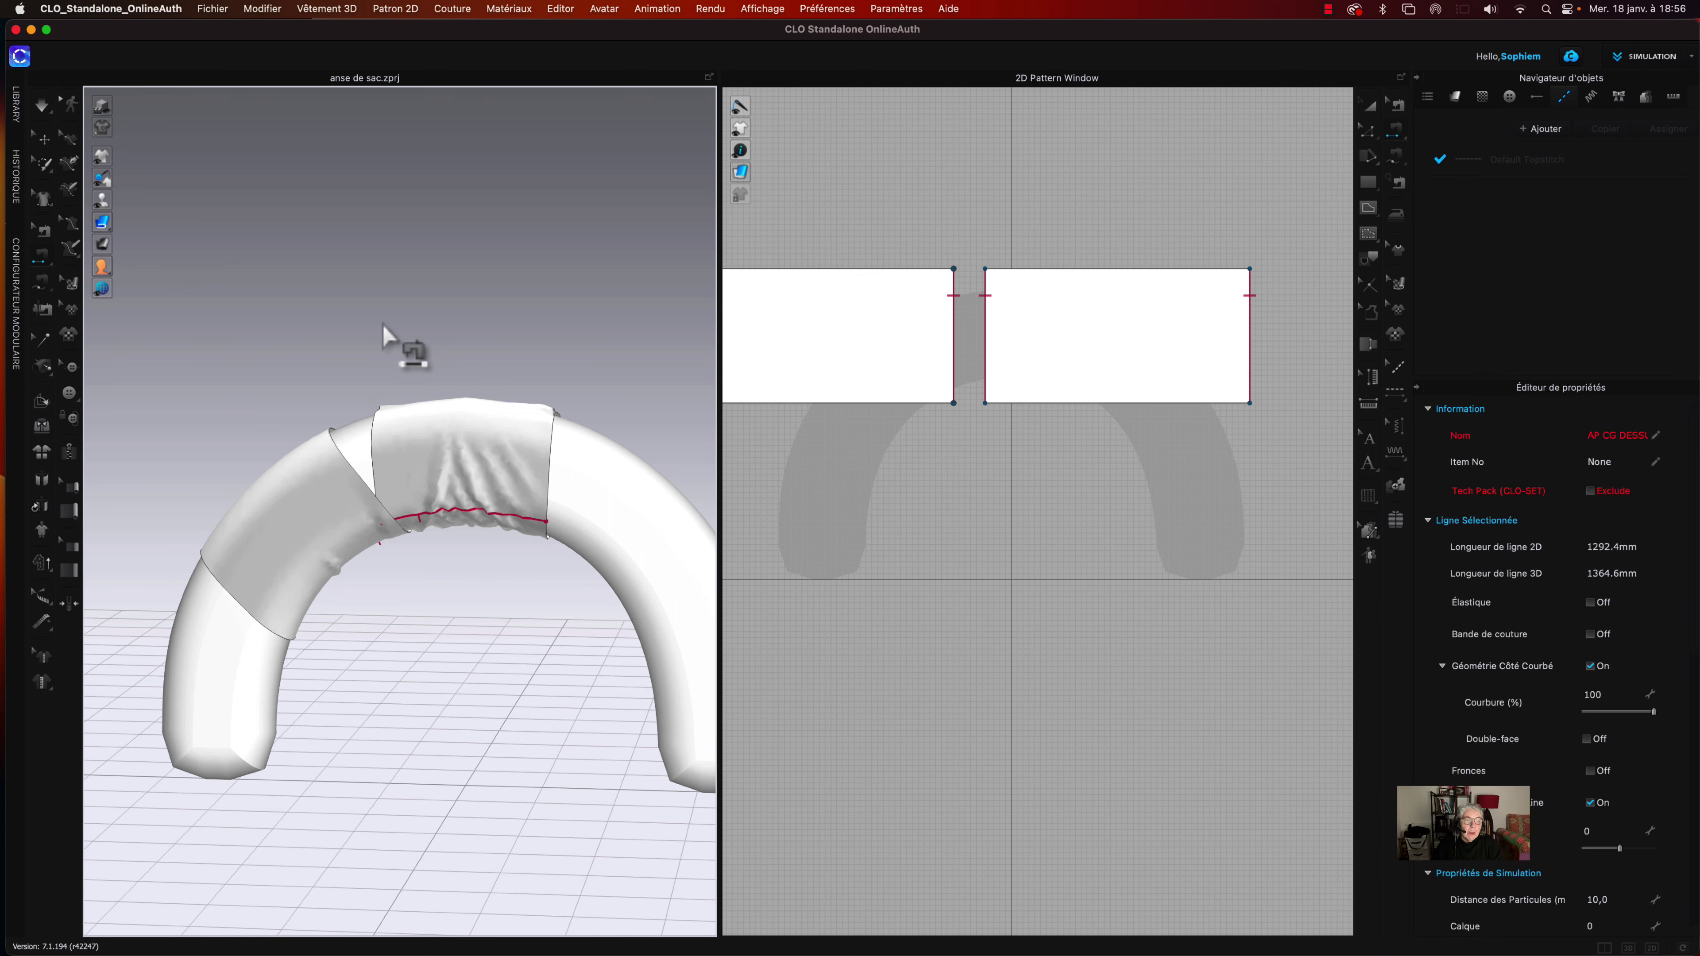
left_click(386, 469)
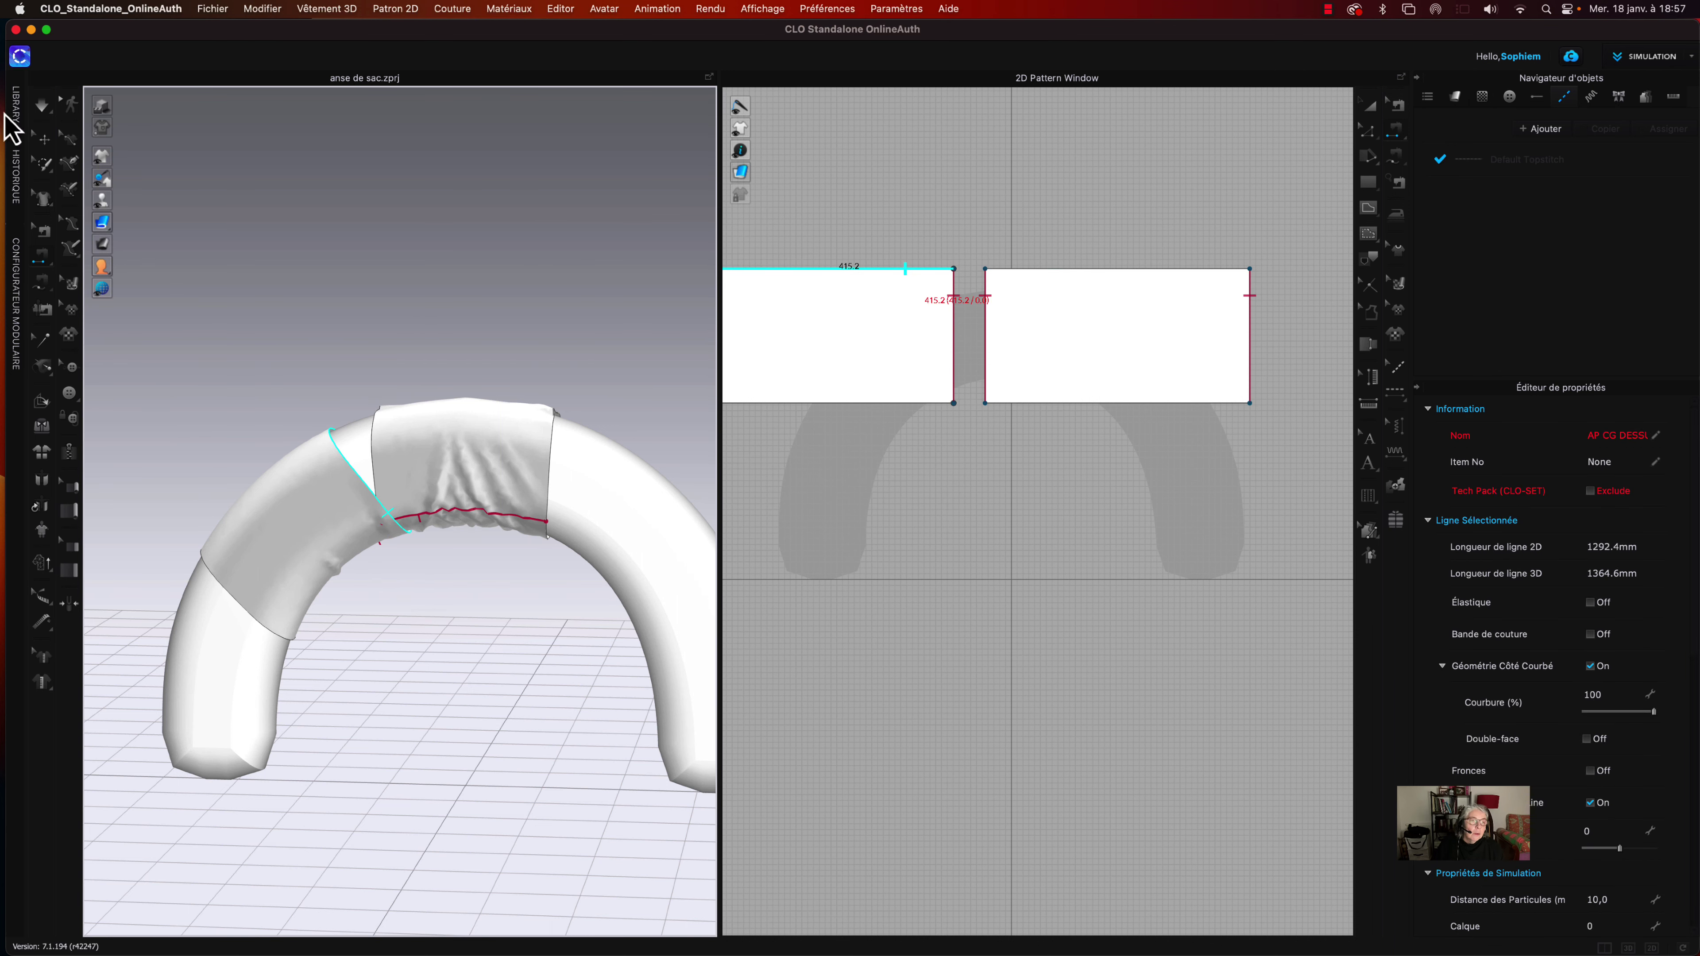
Pull the left fabric piece up-left and down until it hugs the handle beside the first.
left_click(42, 107)
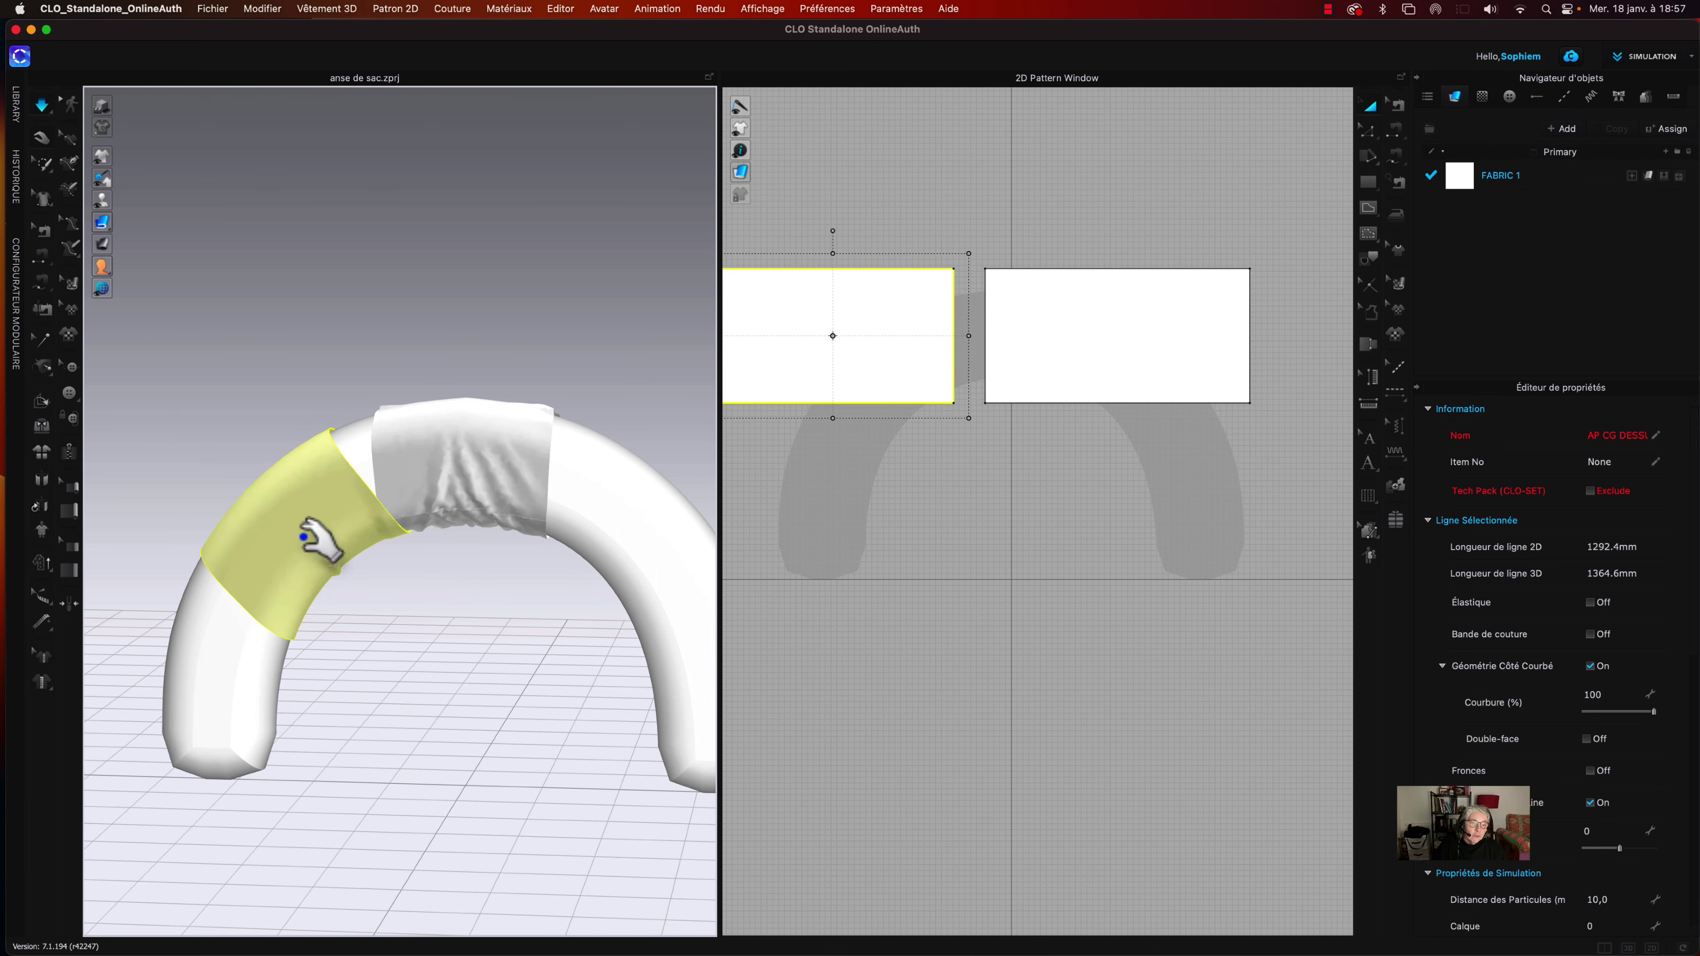
left_click_drag(315, 529, 185, 412)
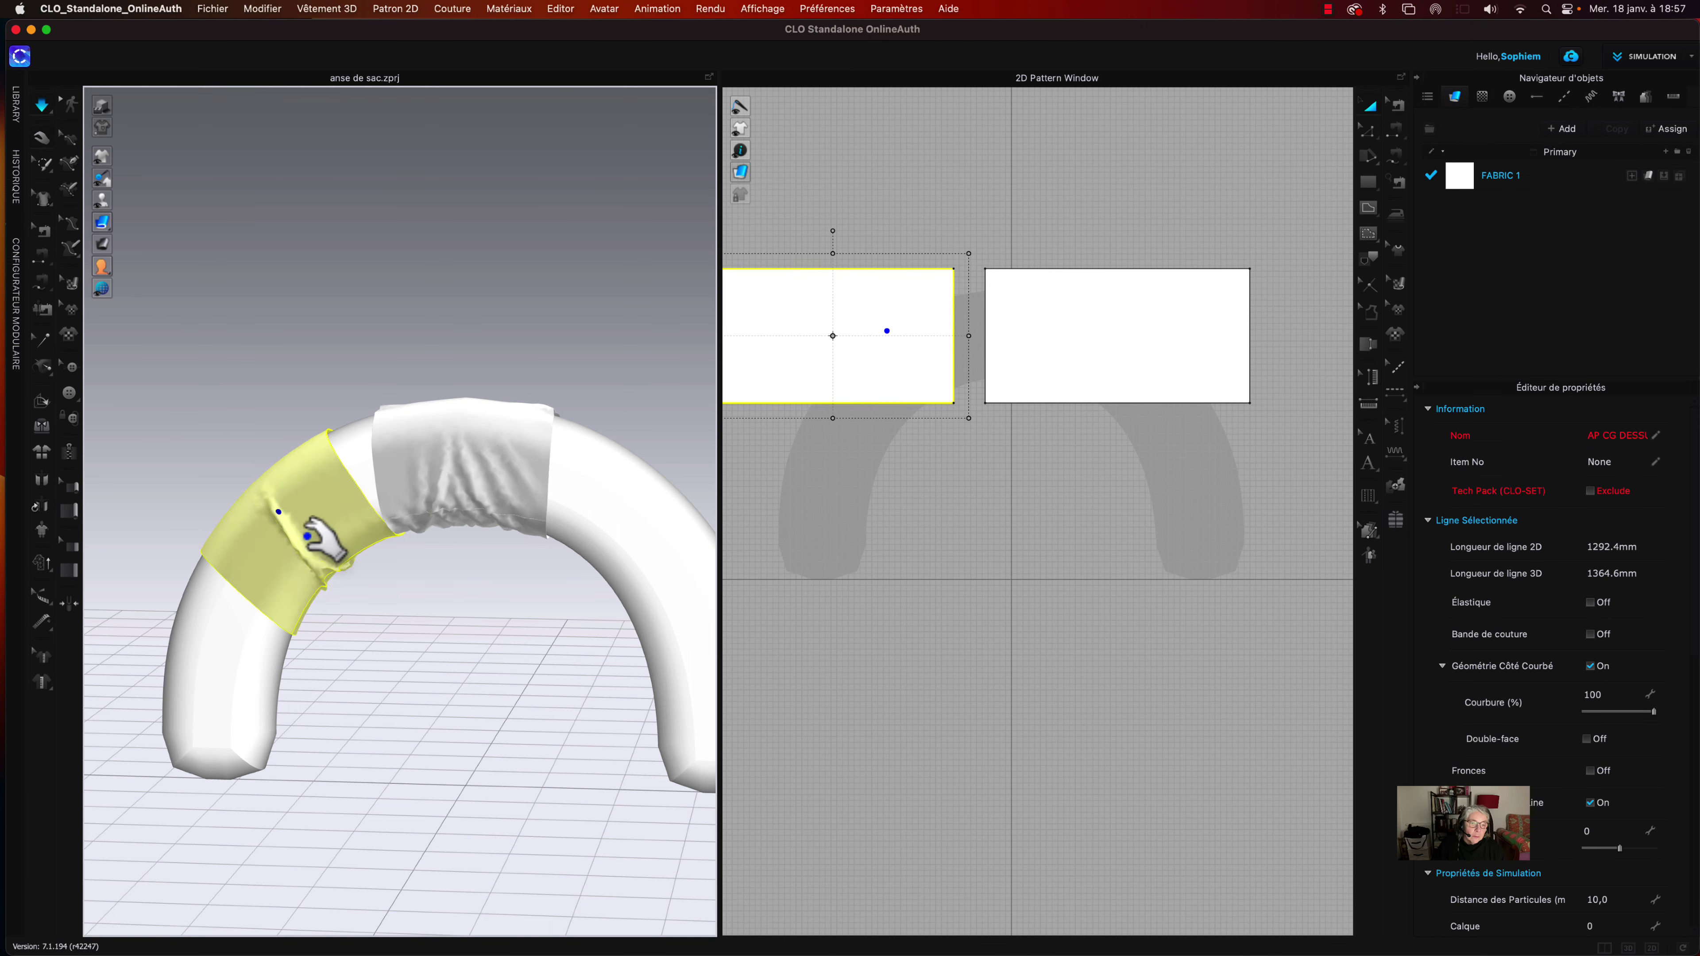
left_click_drag(321, 535, 204, 401)
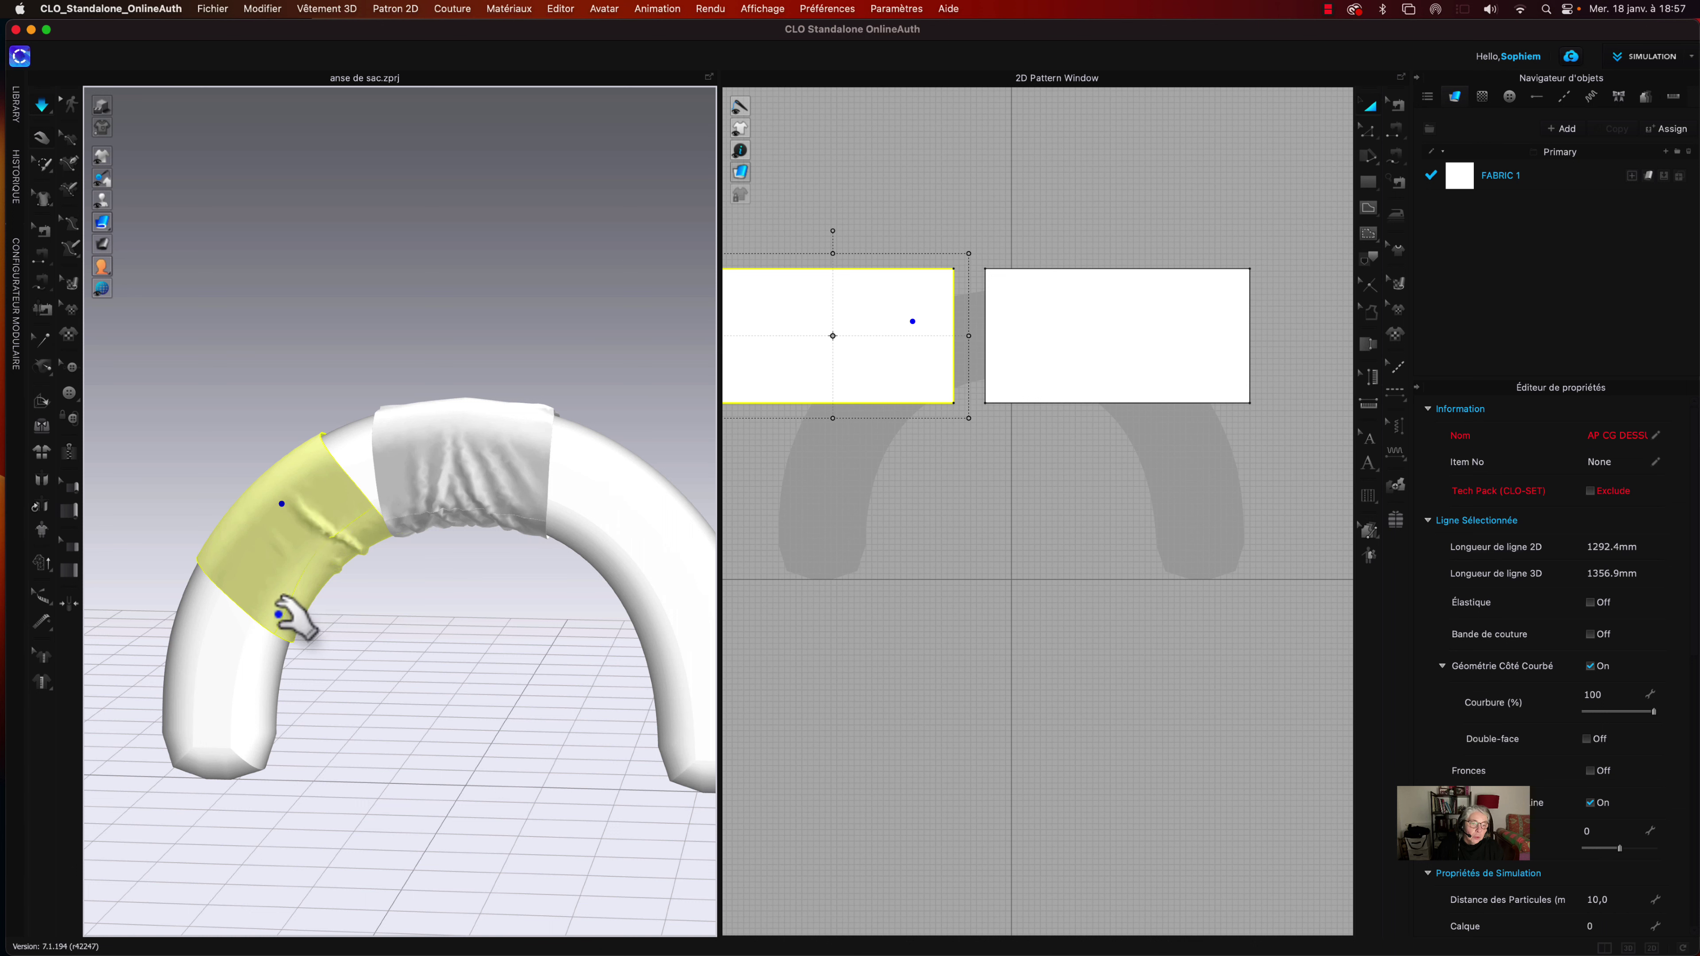
left_click_drag(268, 606, 243, 610)
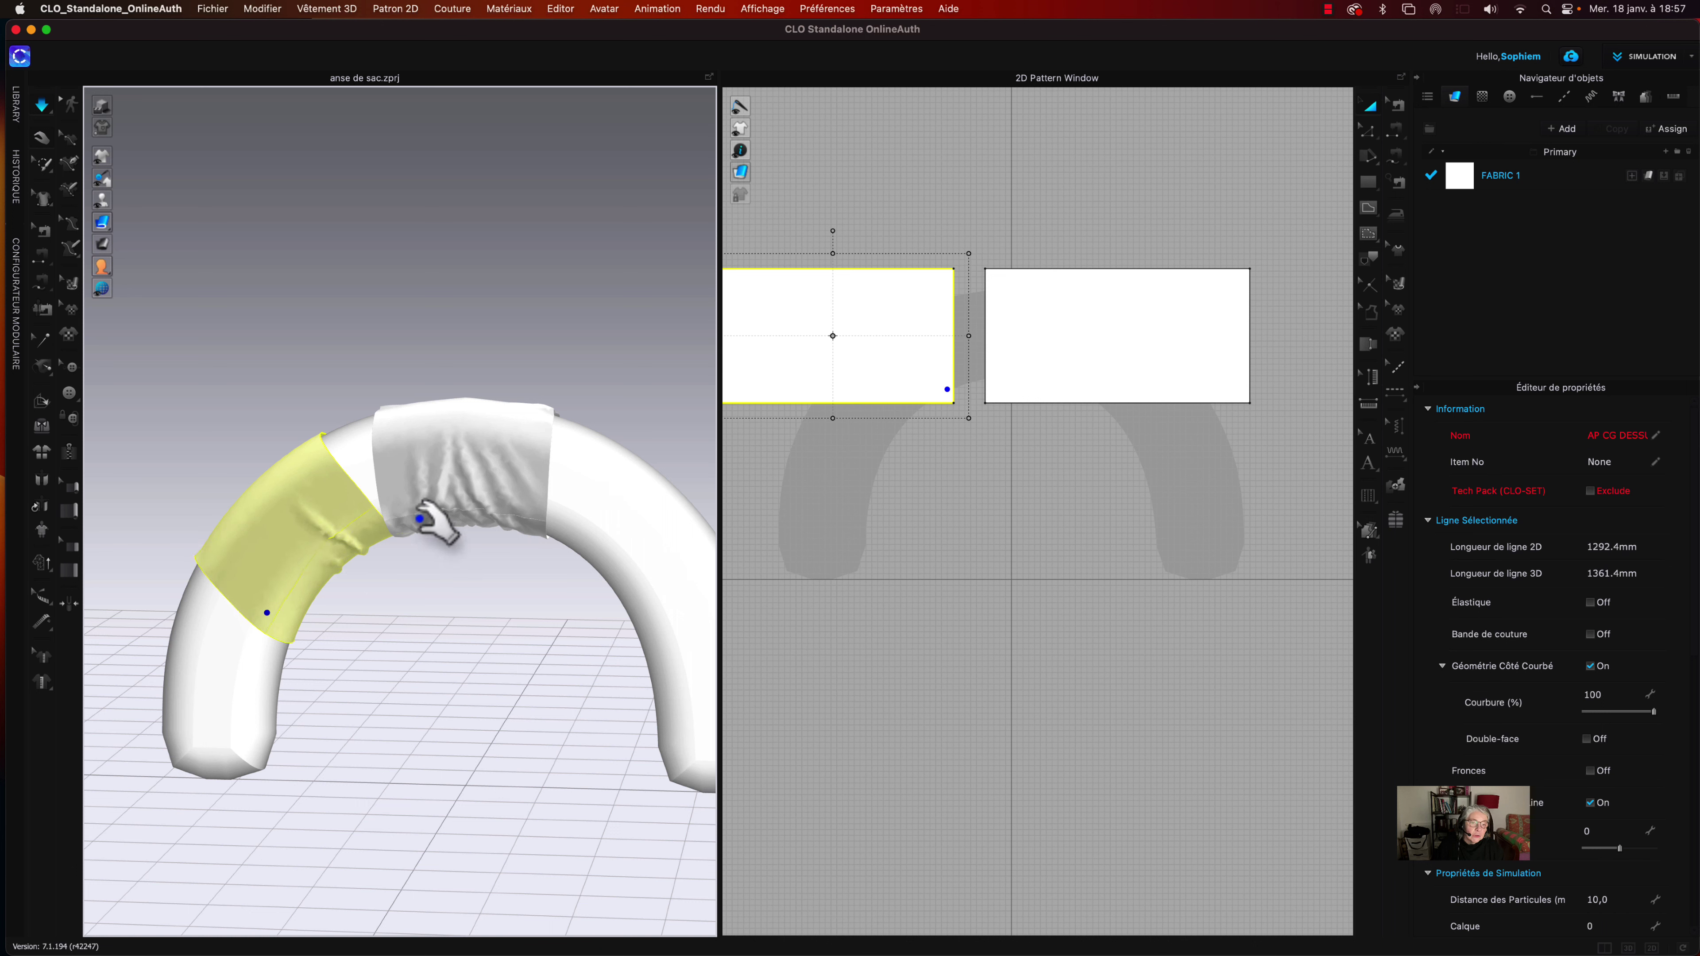
left_click_drag(370, 517, 386, 571)
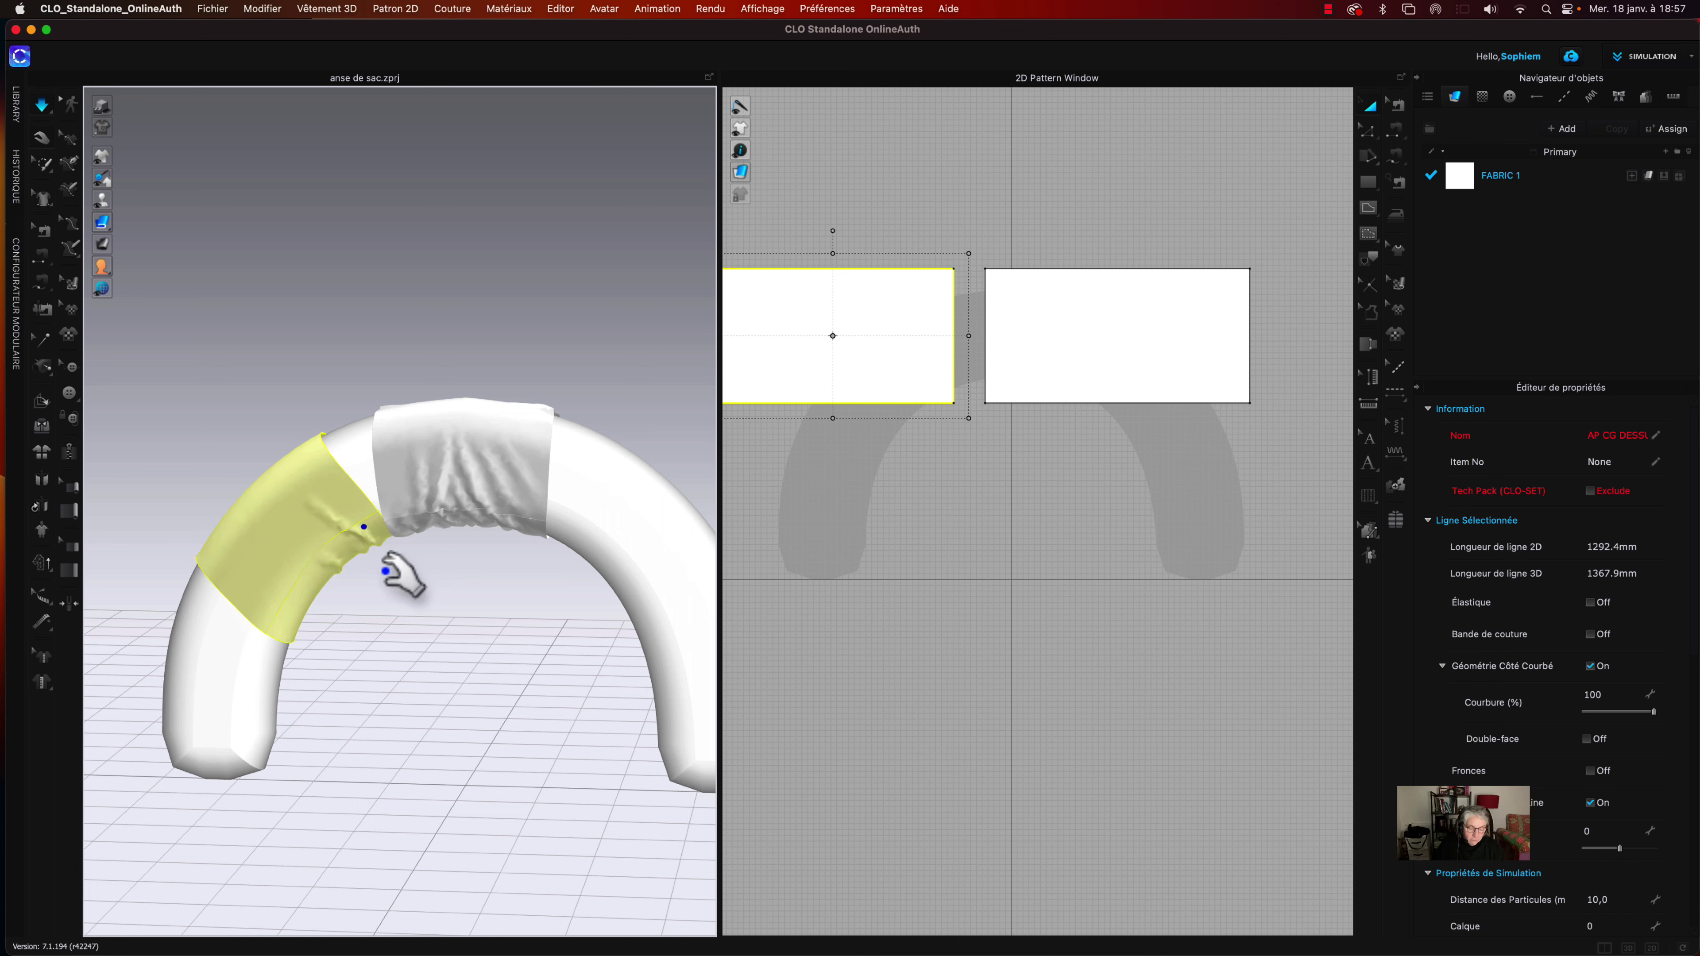
Sew the two rectangles' facing edges and merge them into one piece with Fusionner.
key("n")
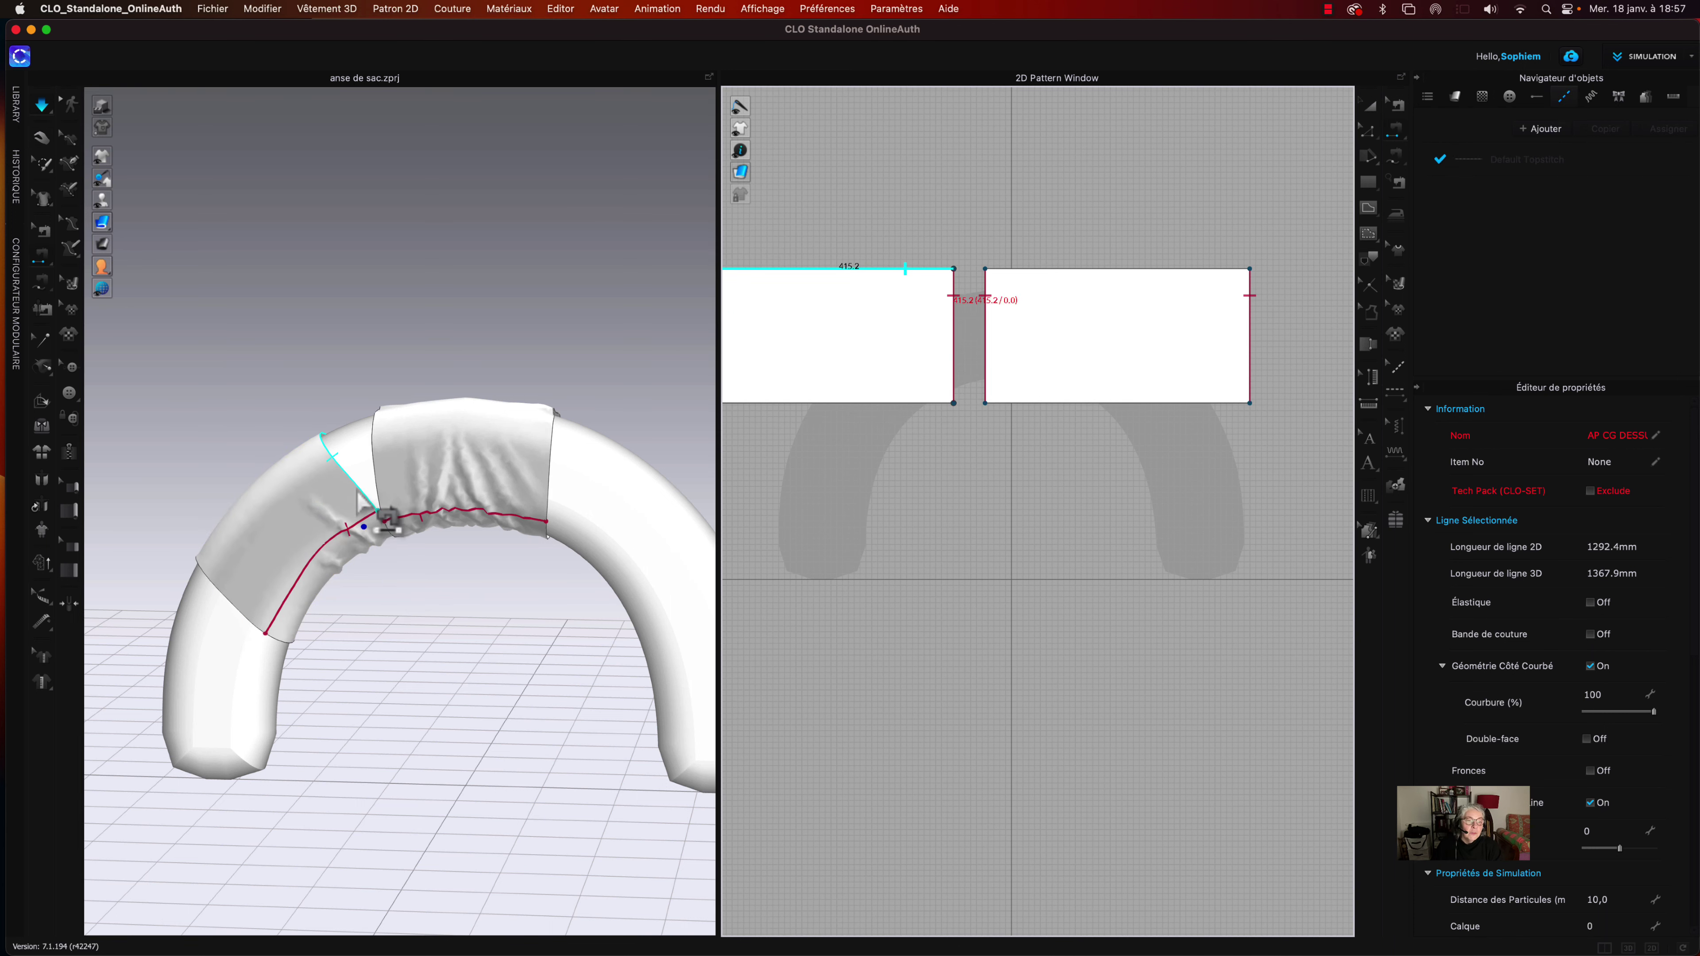
left_click(380, 496)
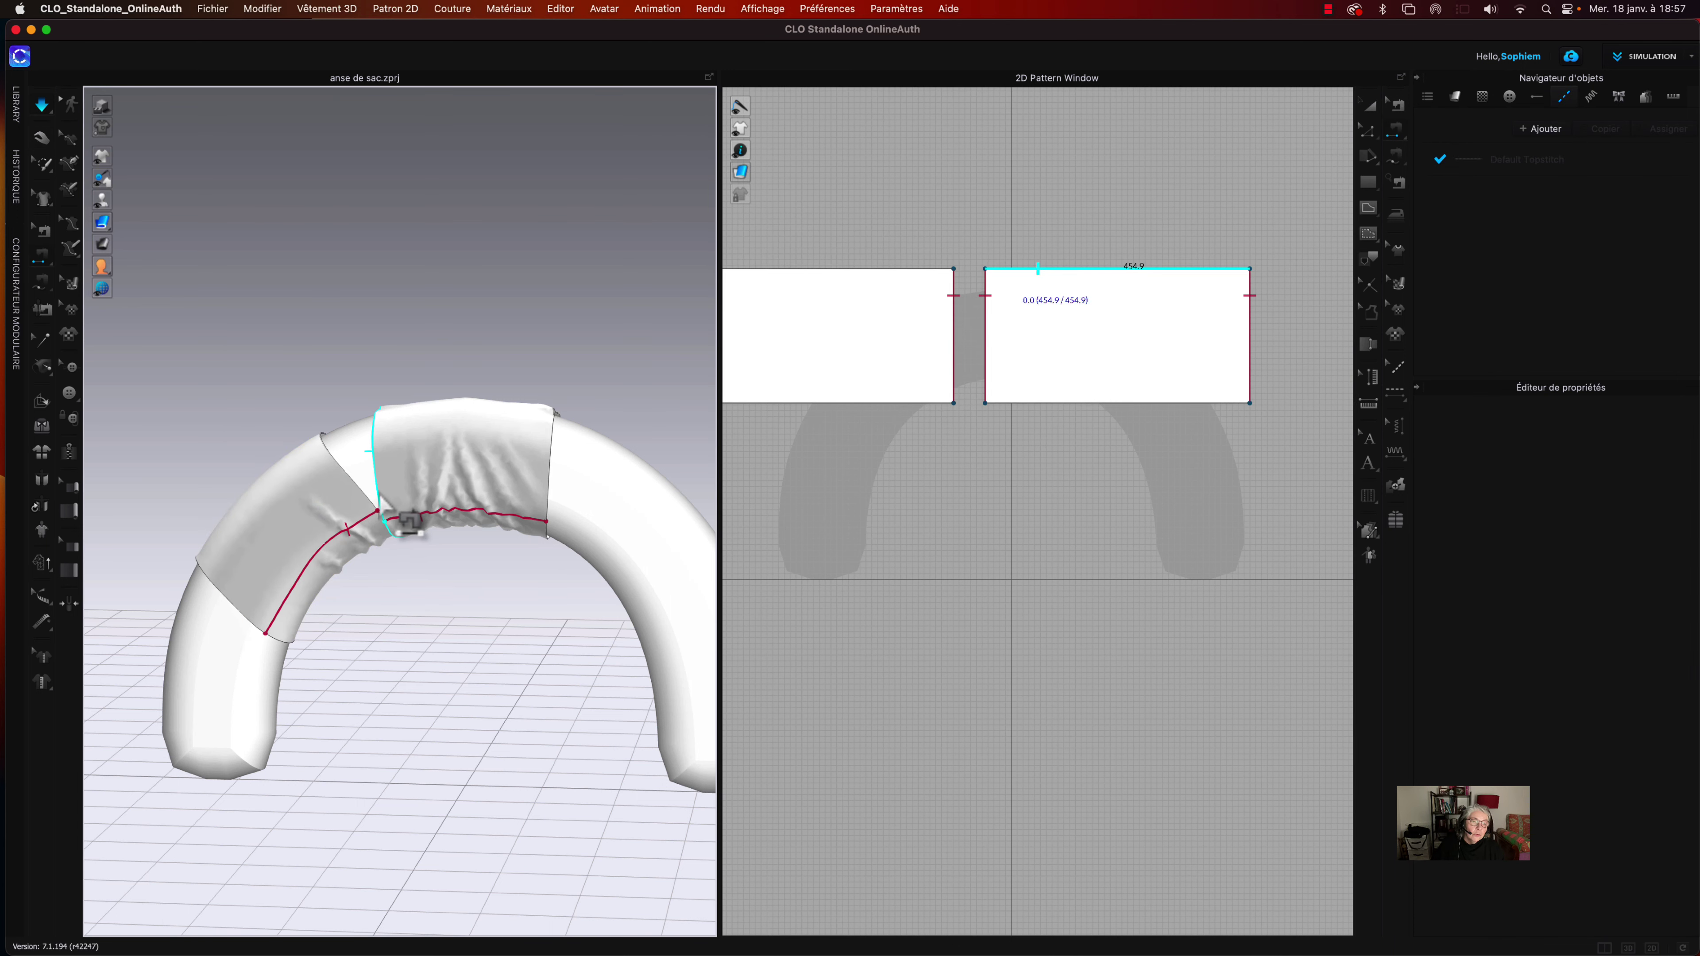
left_click(352, 500)
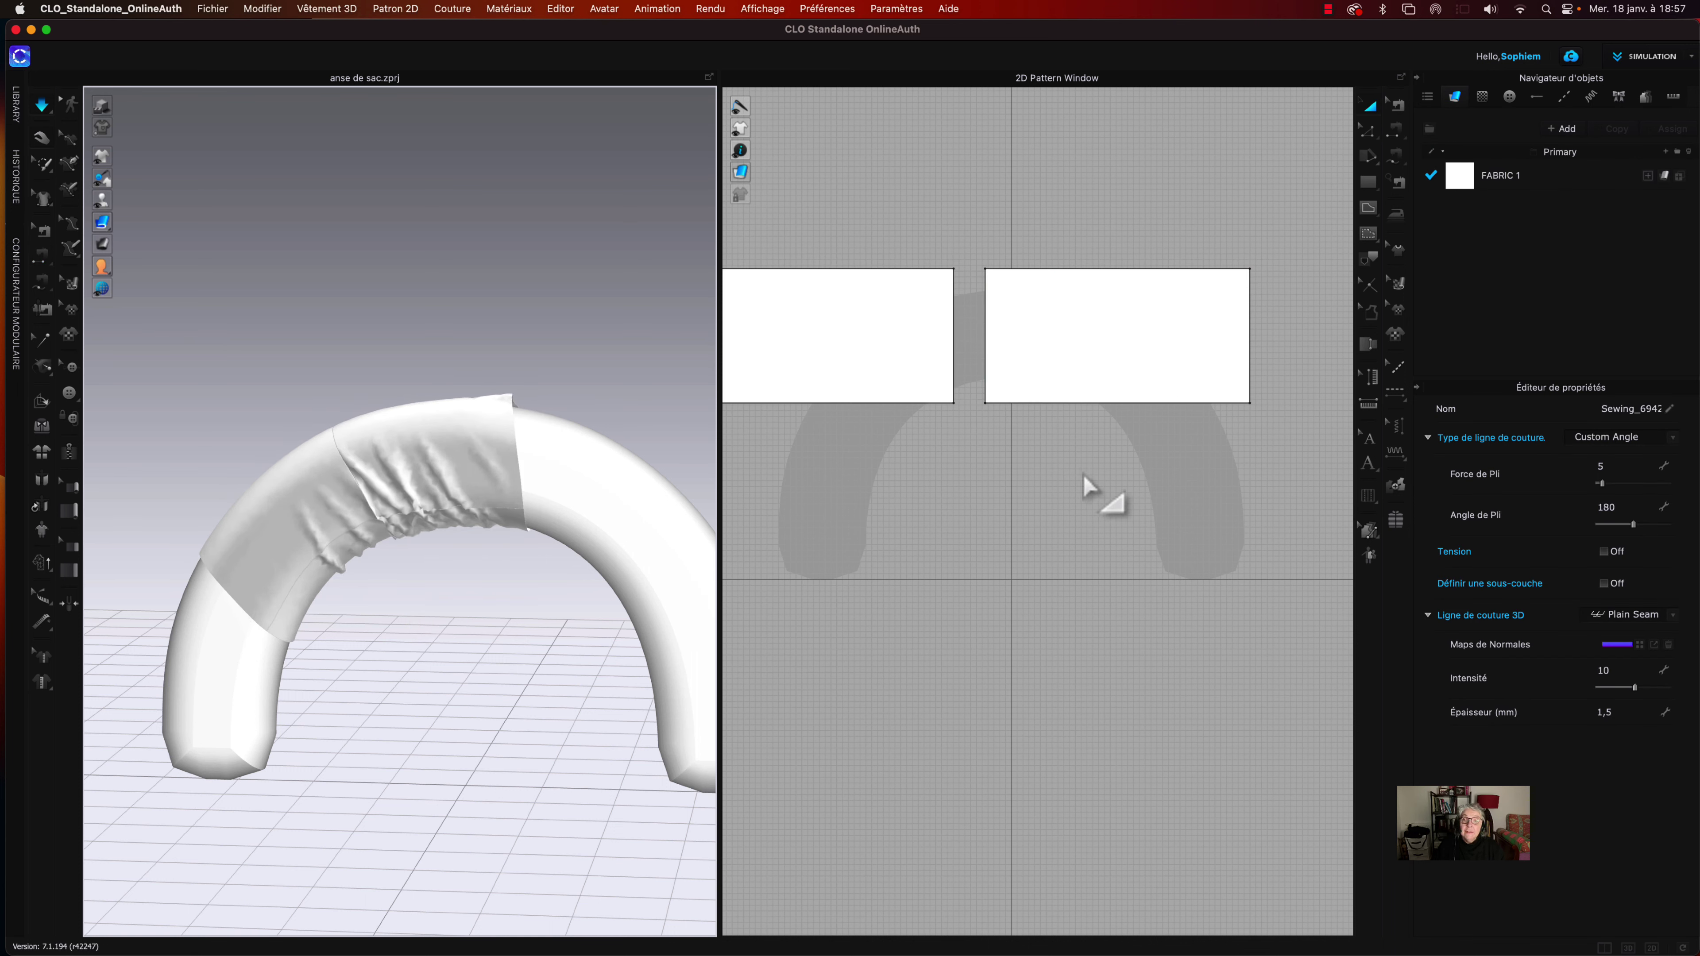
key("b")
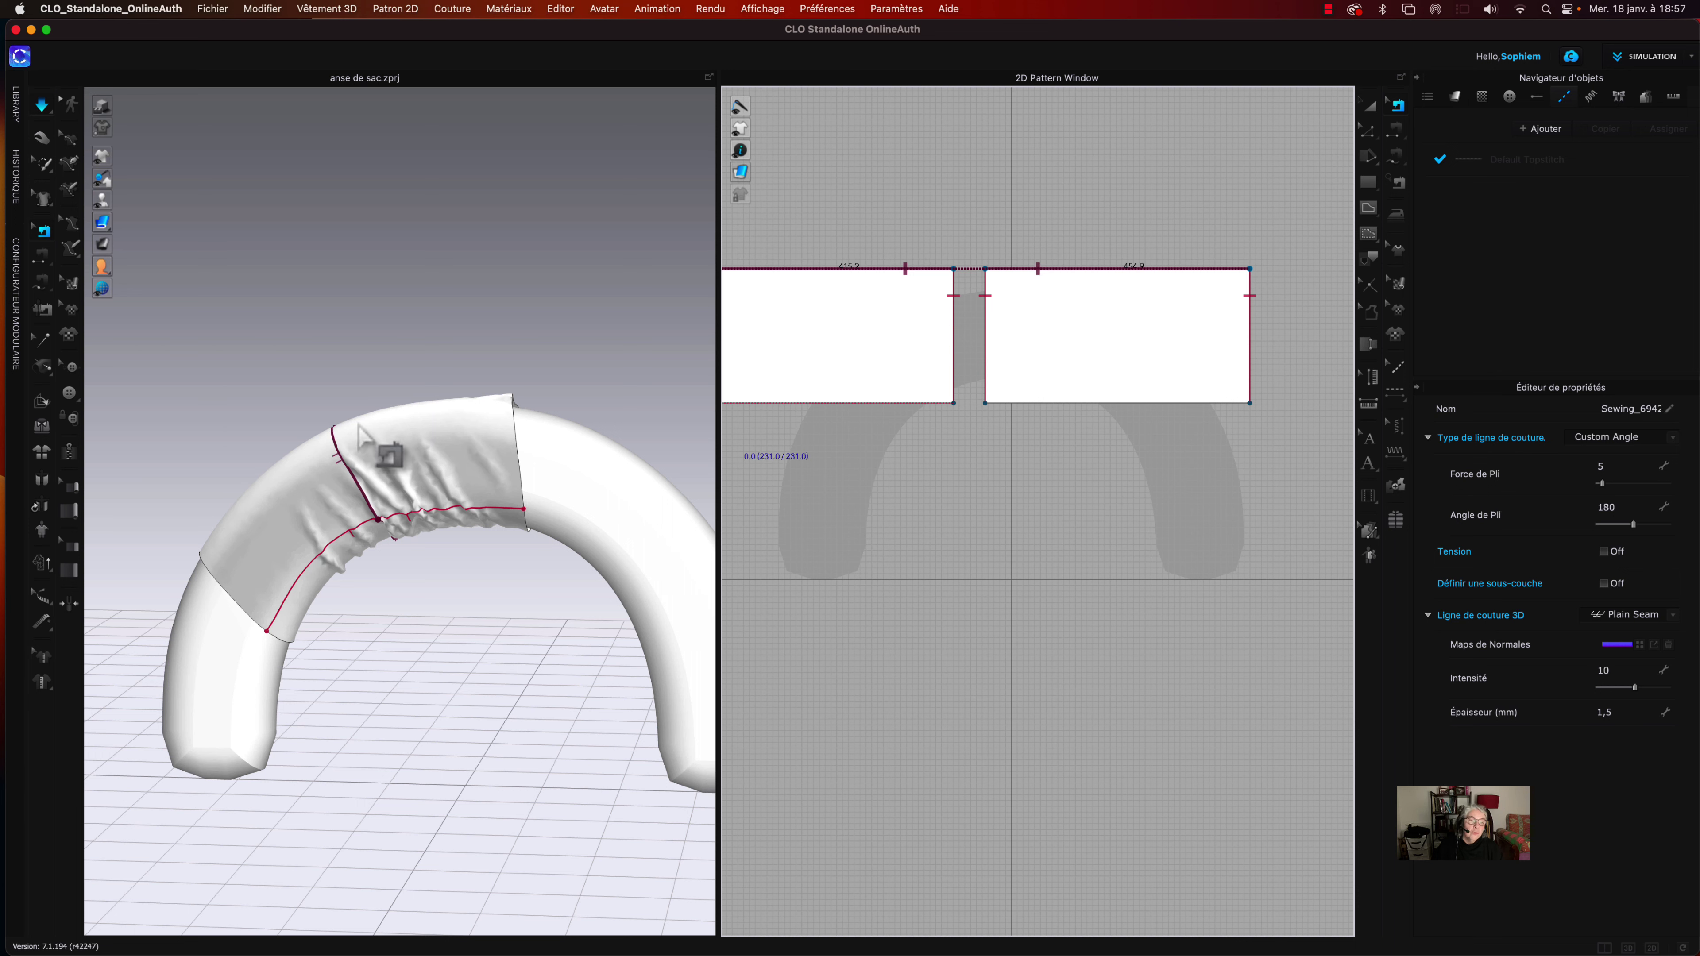
right_click(362, 500)
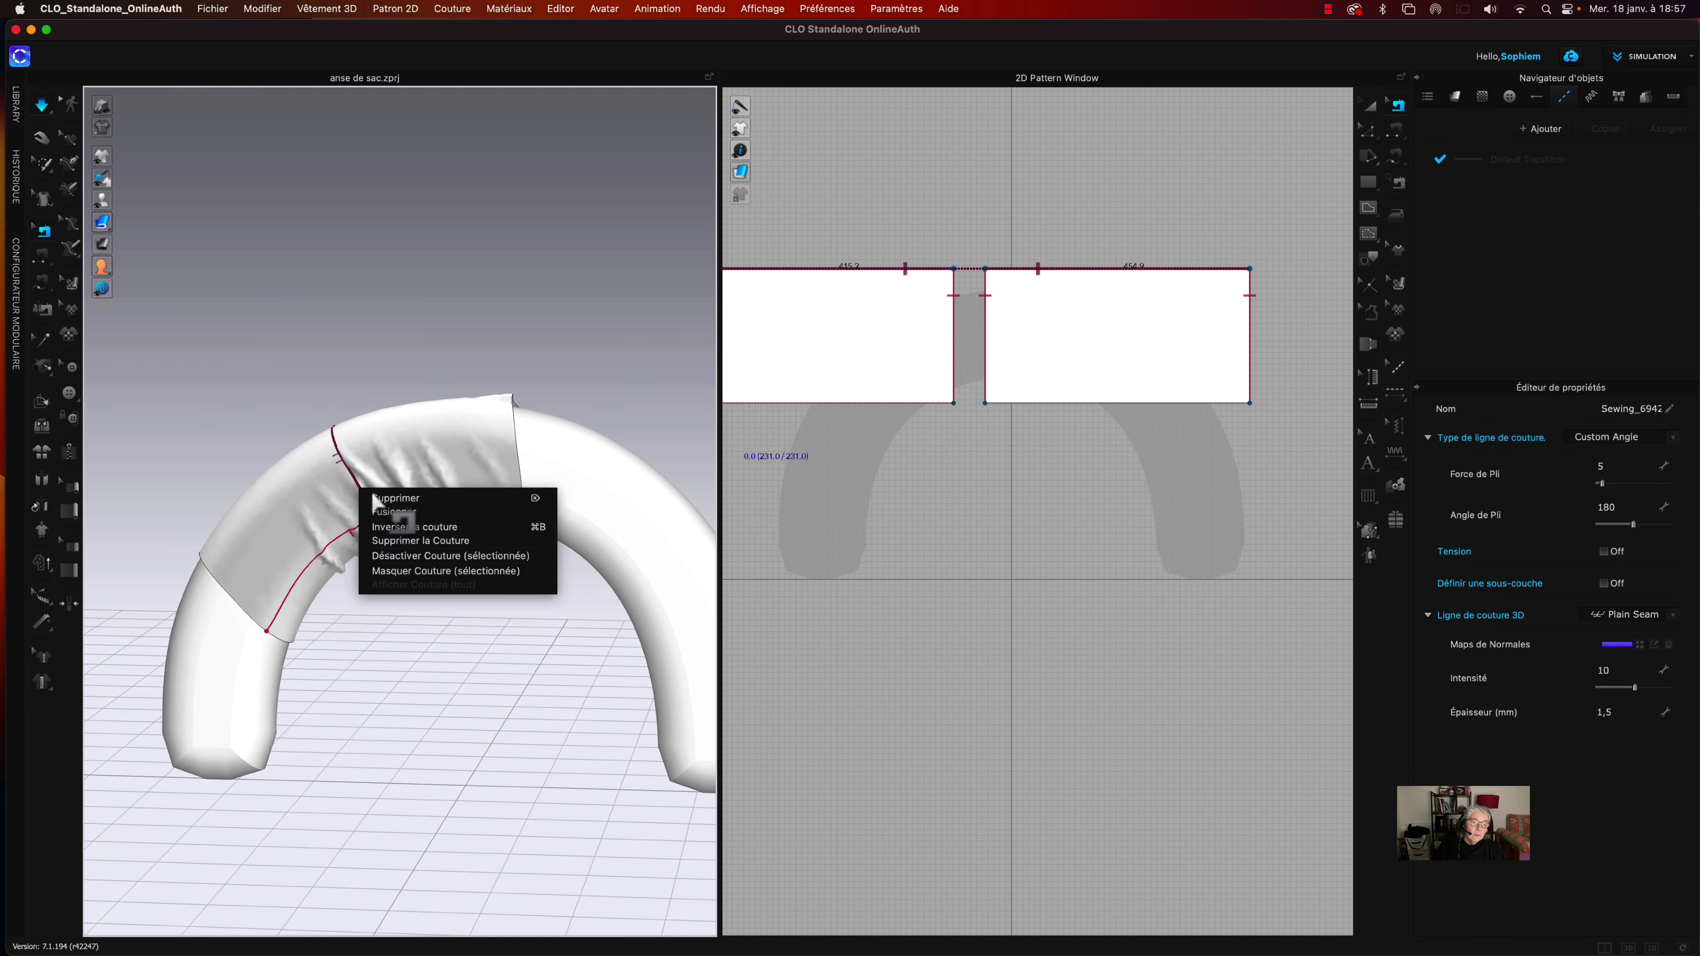
left_click(392, 513)
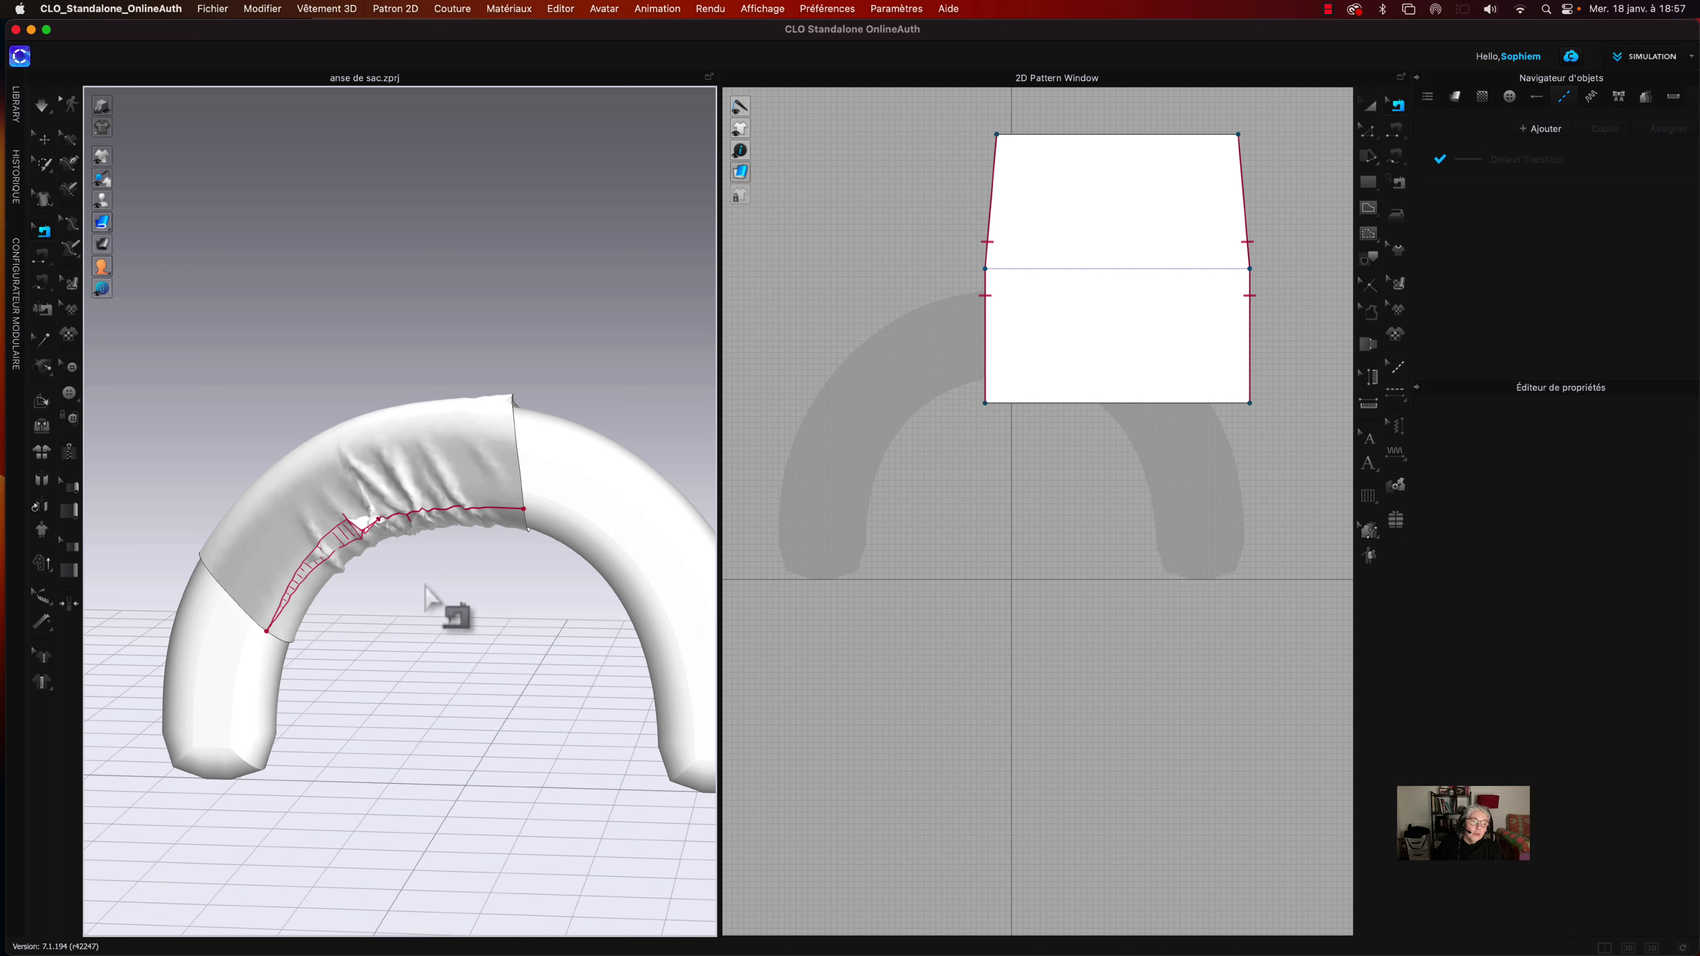
Drag the merged cloth's left end along the tube so it drapes over the arch's top-left curve.
key("Escape")
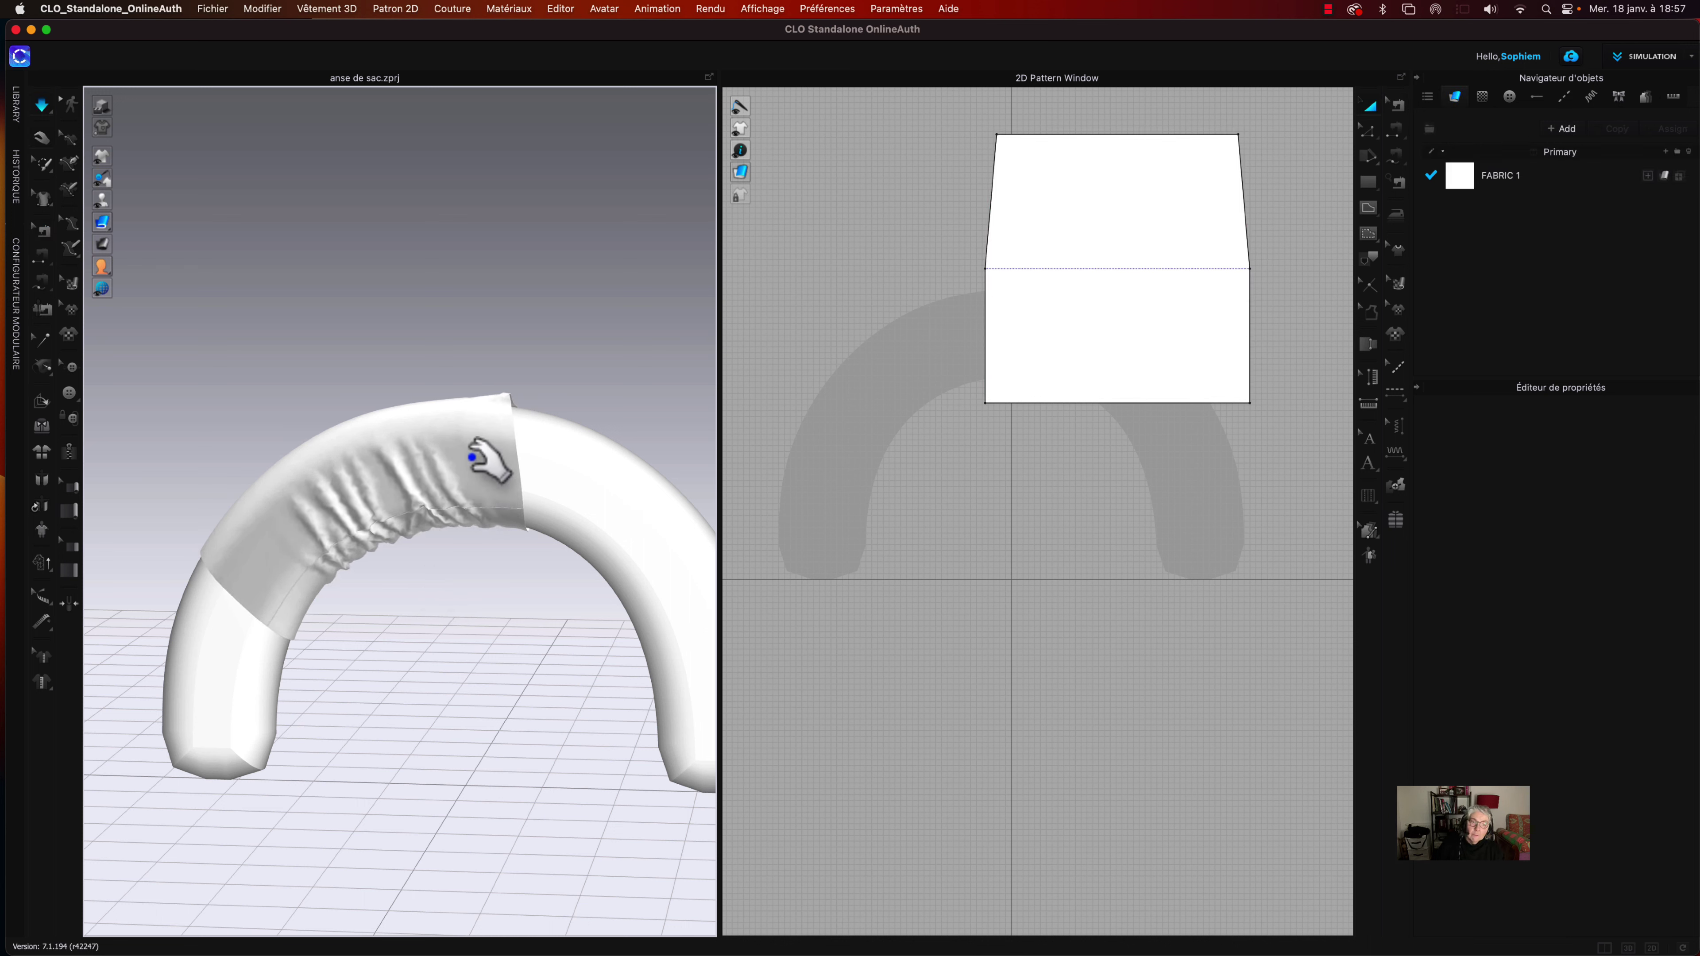
left_click(480, 422)
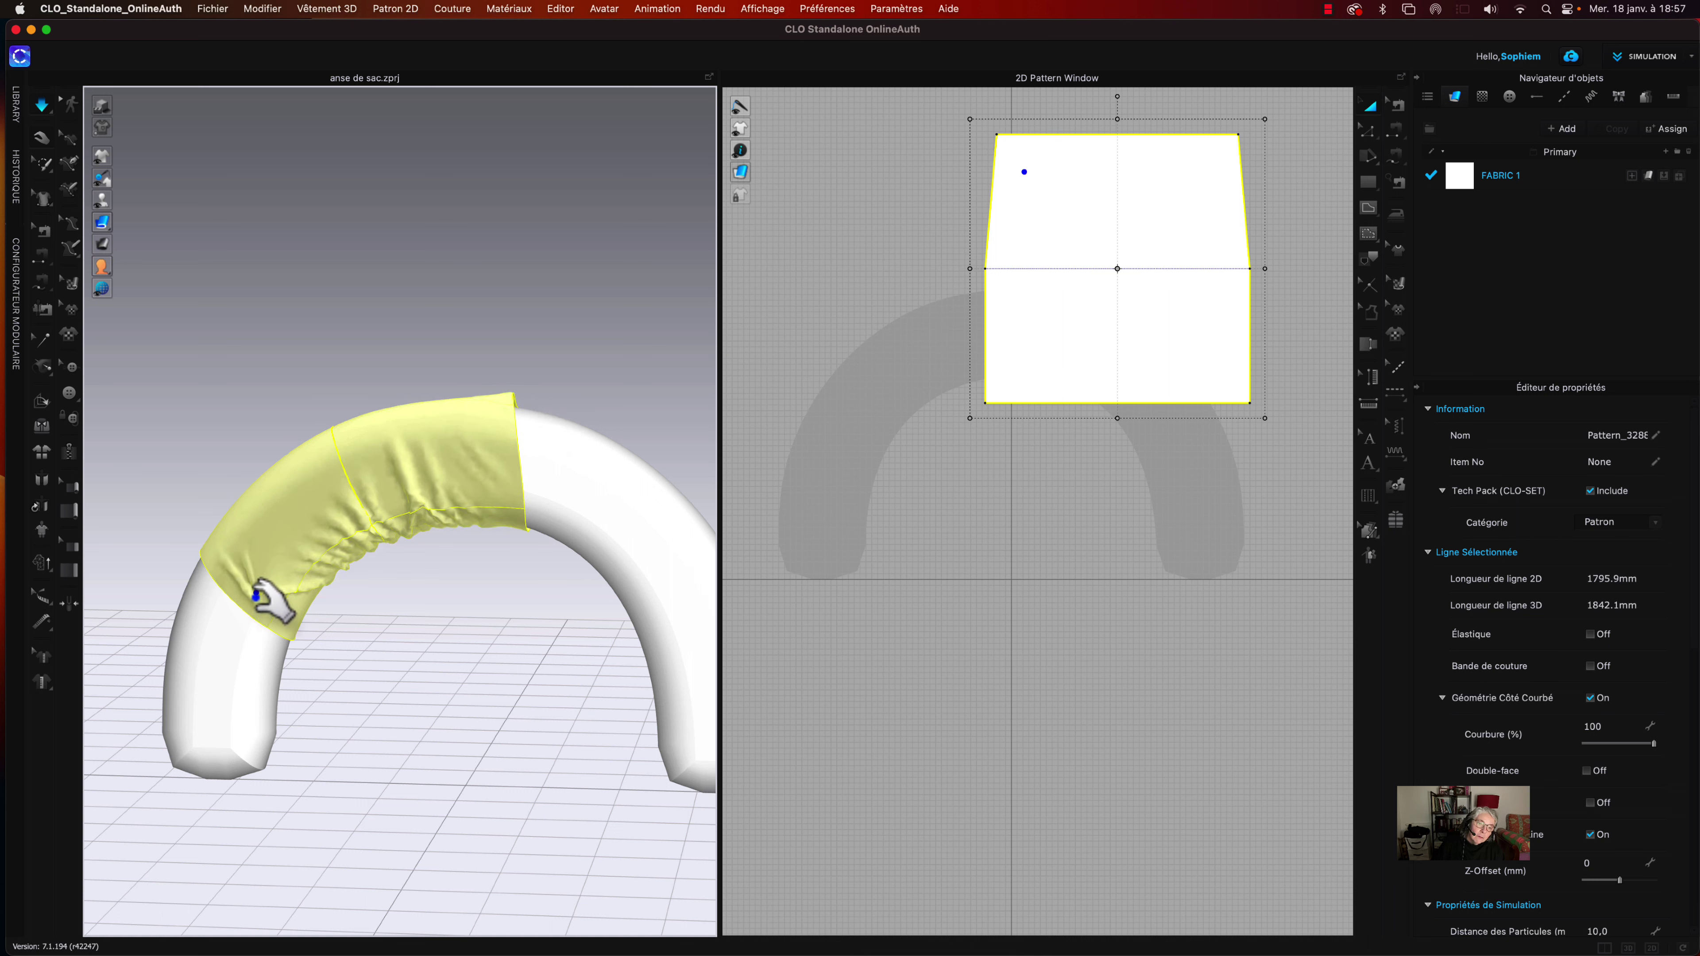
left_click_drag(260, 588, 107, 641)
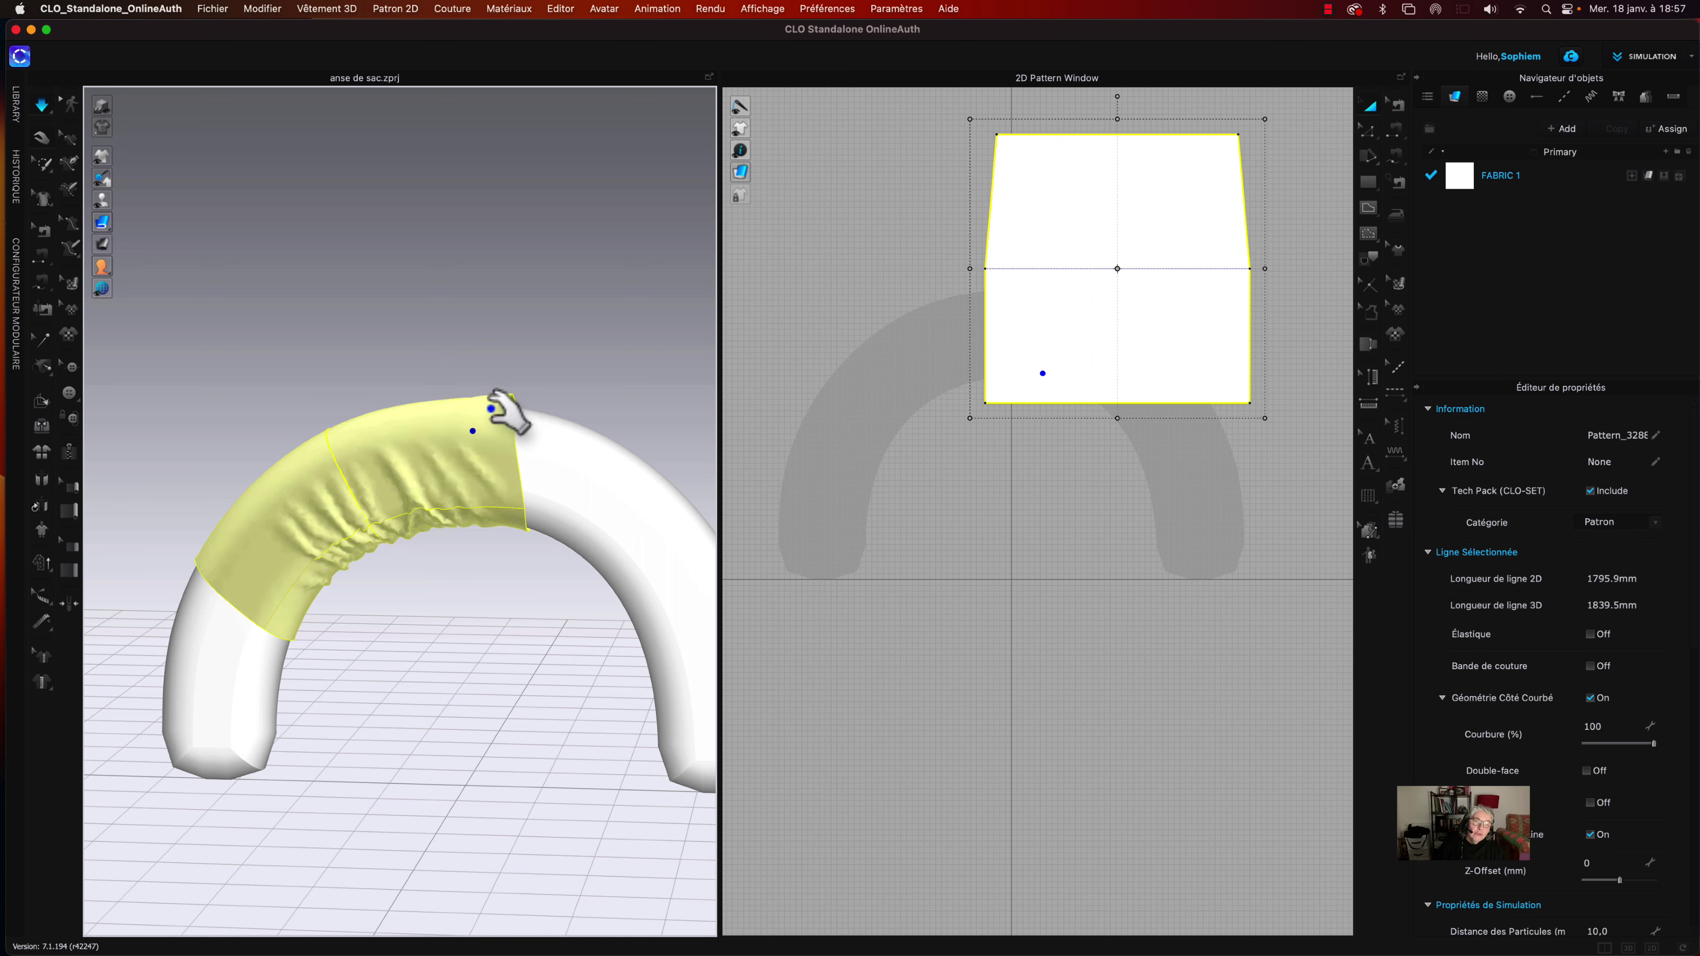
right_click_drag(515, 382, 702, 382)
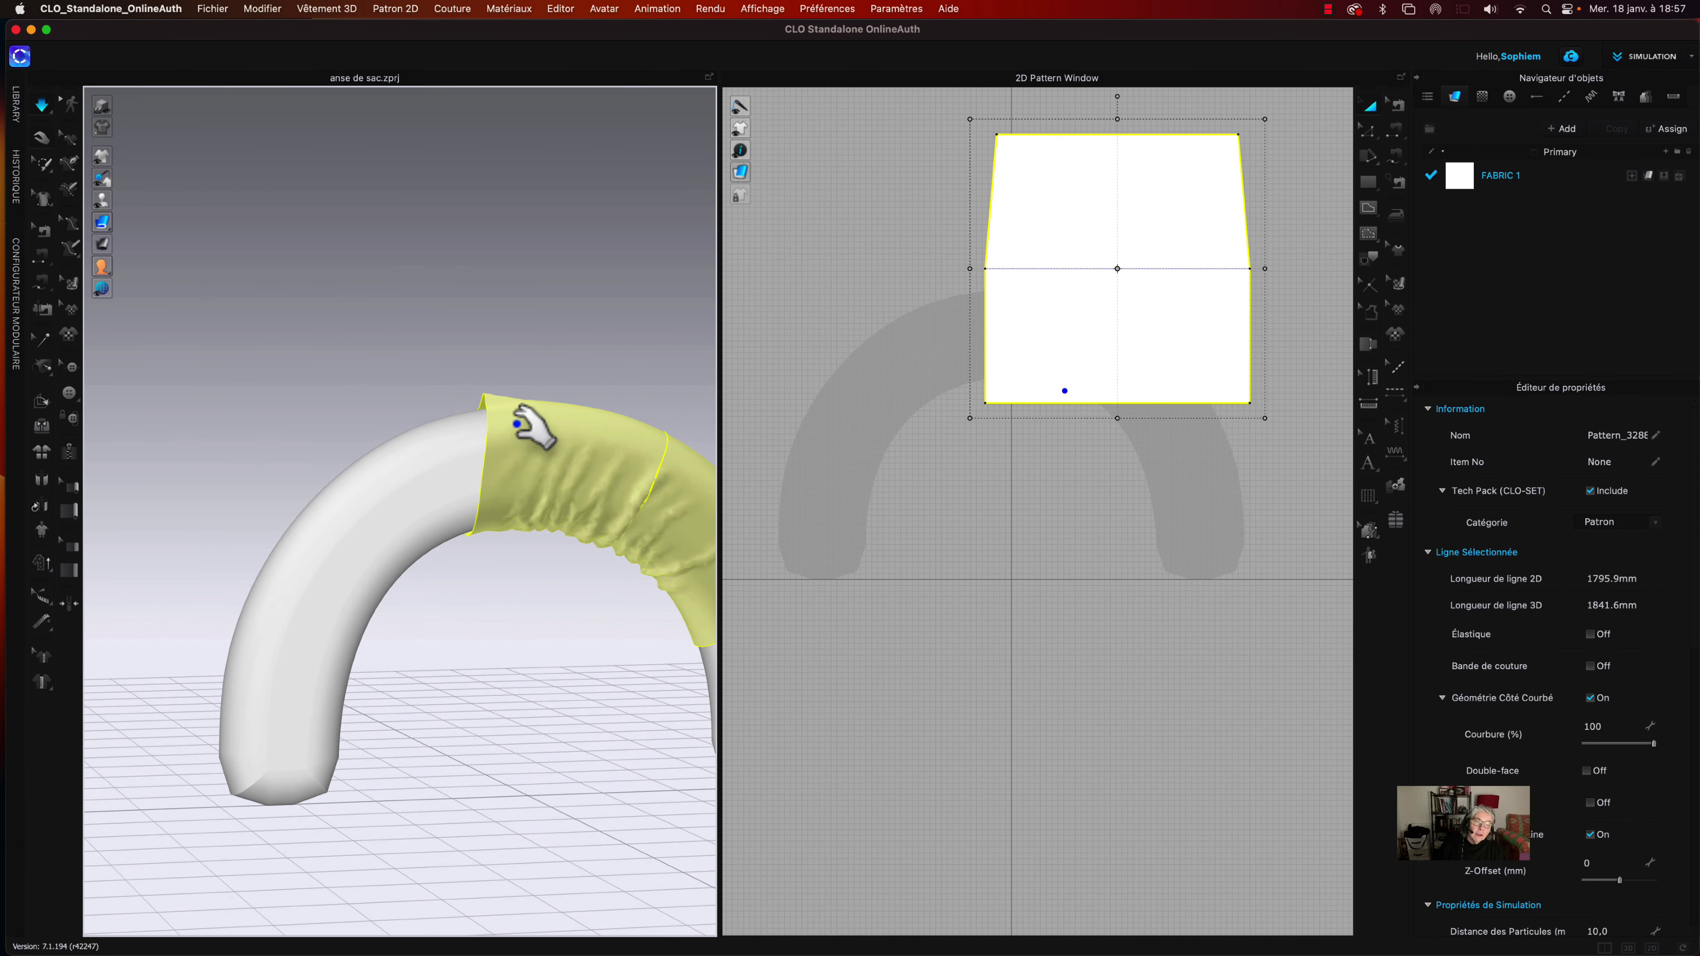
scroll(562, 609, "down", 2)
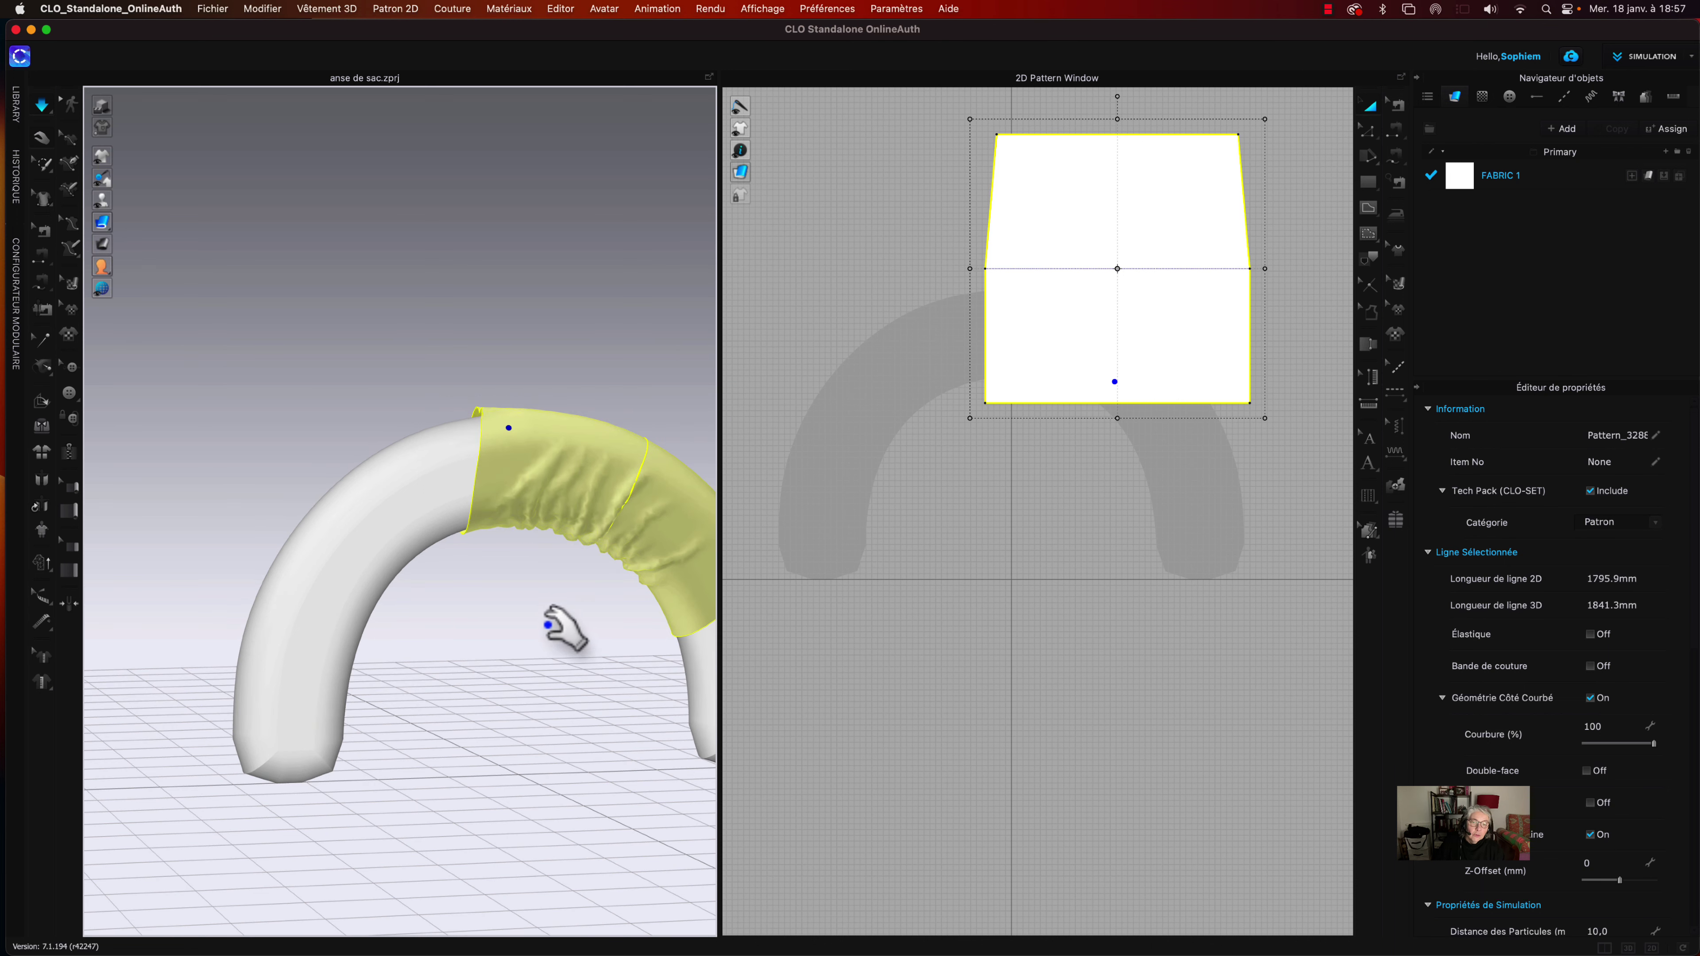
scroll(561, 636, "down", 3)
scroll(561, 660, "down", 3)
scroll(561, 659, "down", 2)
scroll(561, 658, "down", 1)
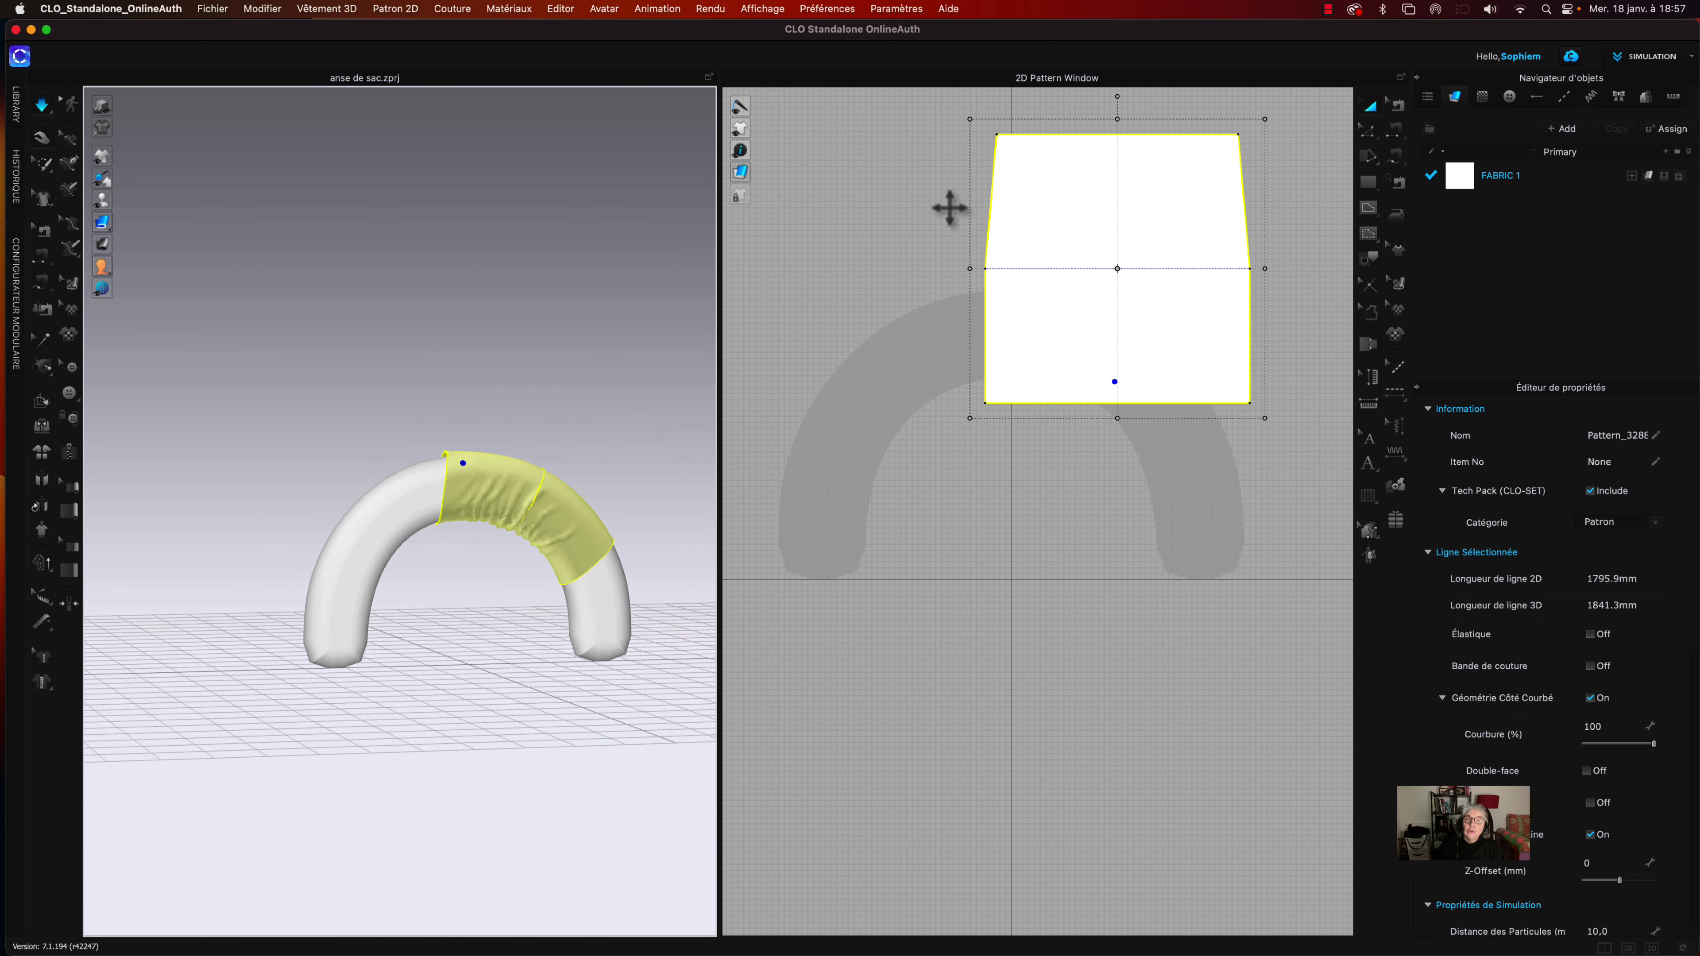
left_click(922, 295)
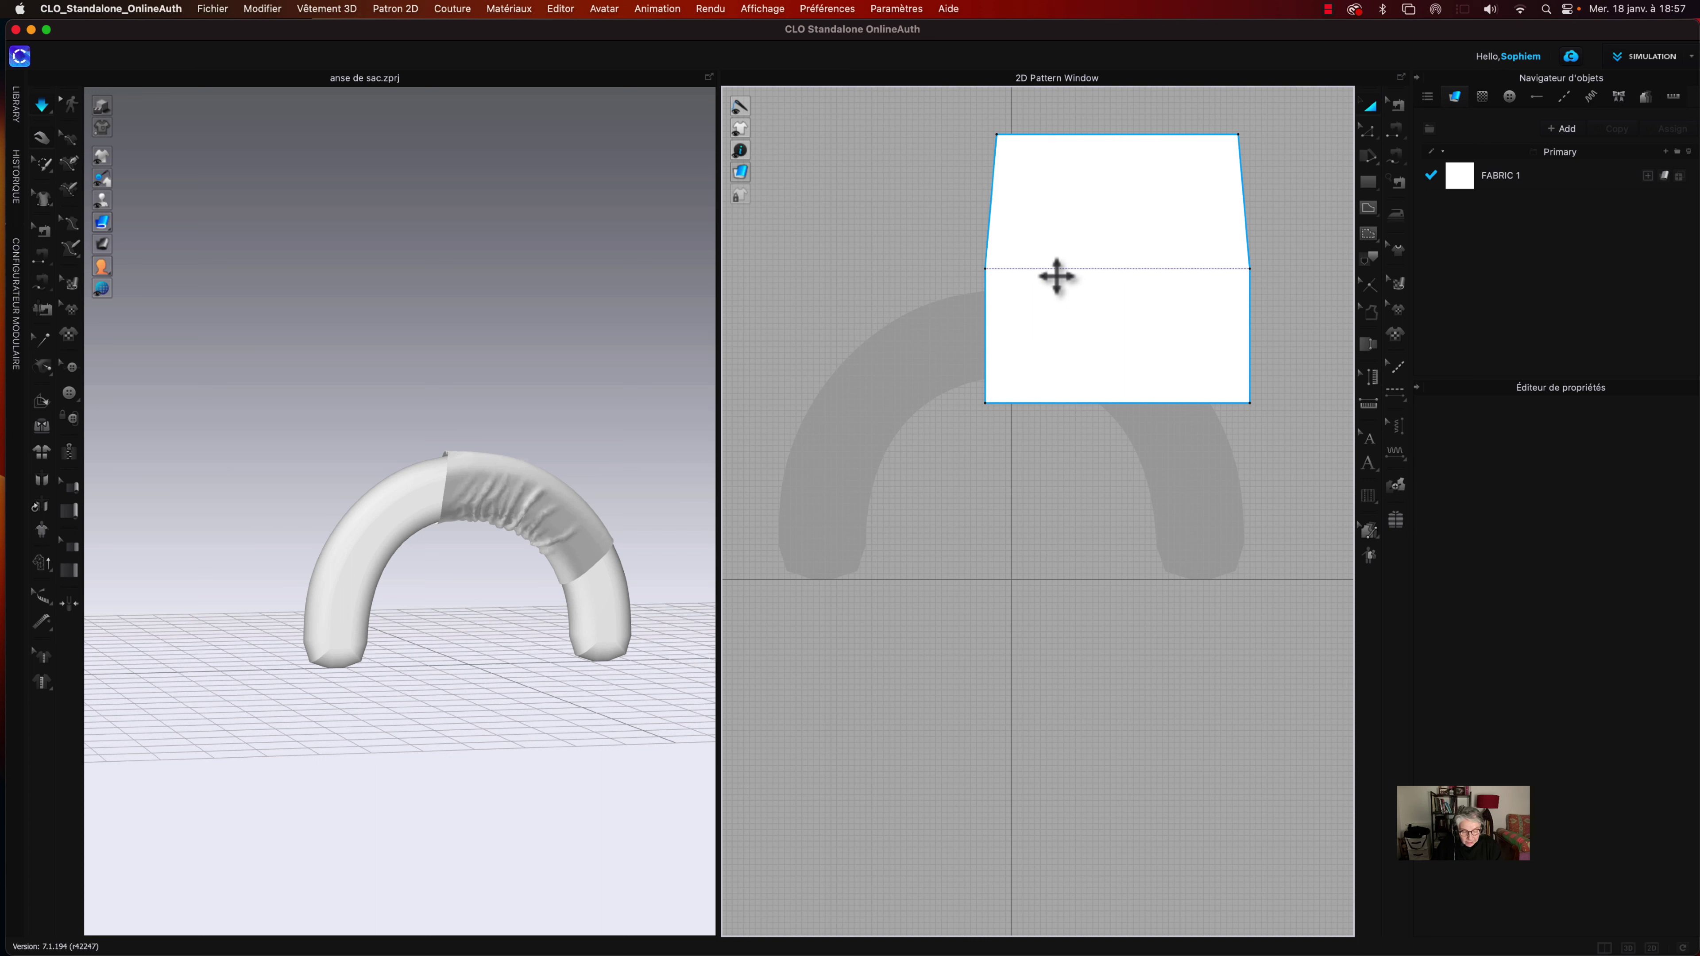
Align the left middle and bottom-left points under the top-left corner to straighten the left edge.
key("z")
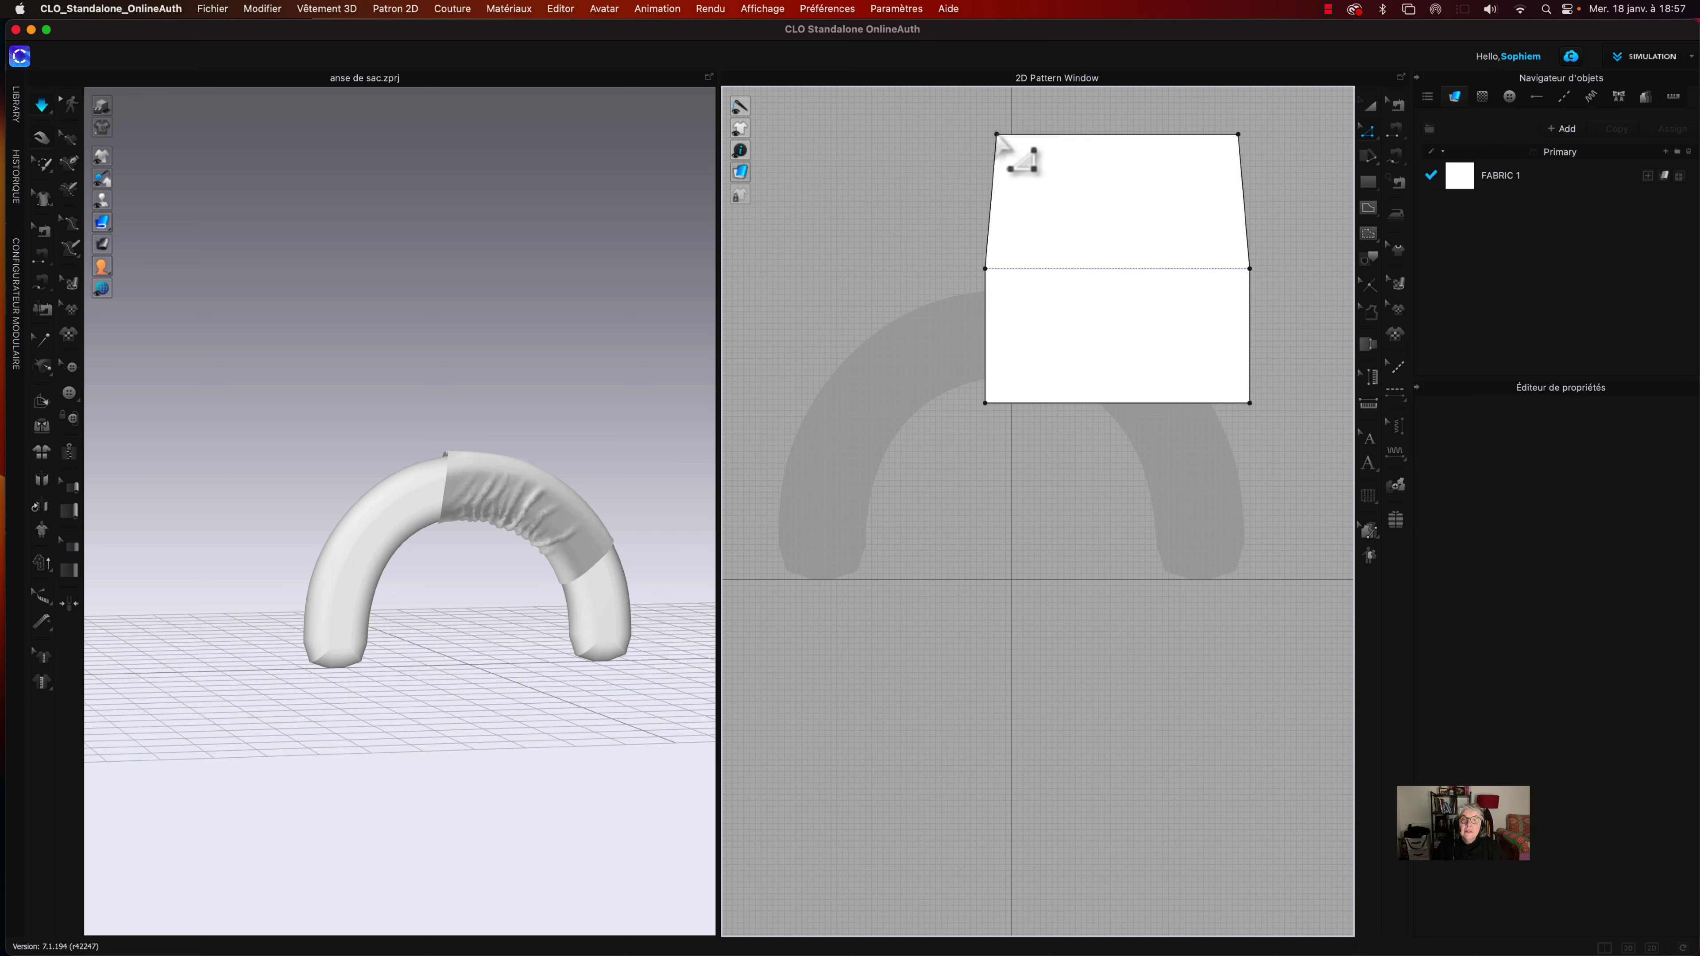
left_click(997, 135)
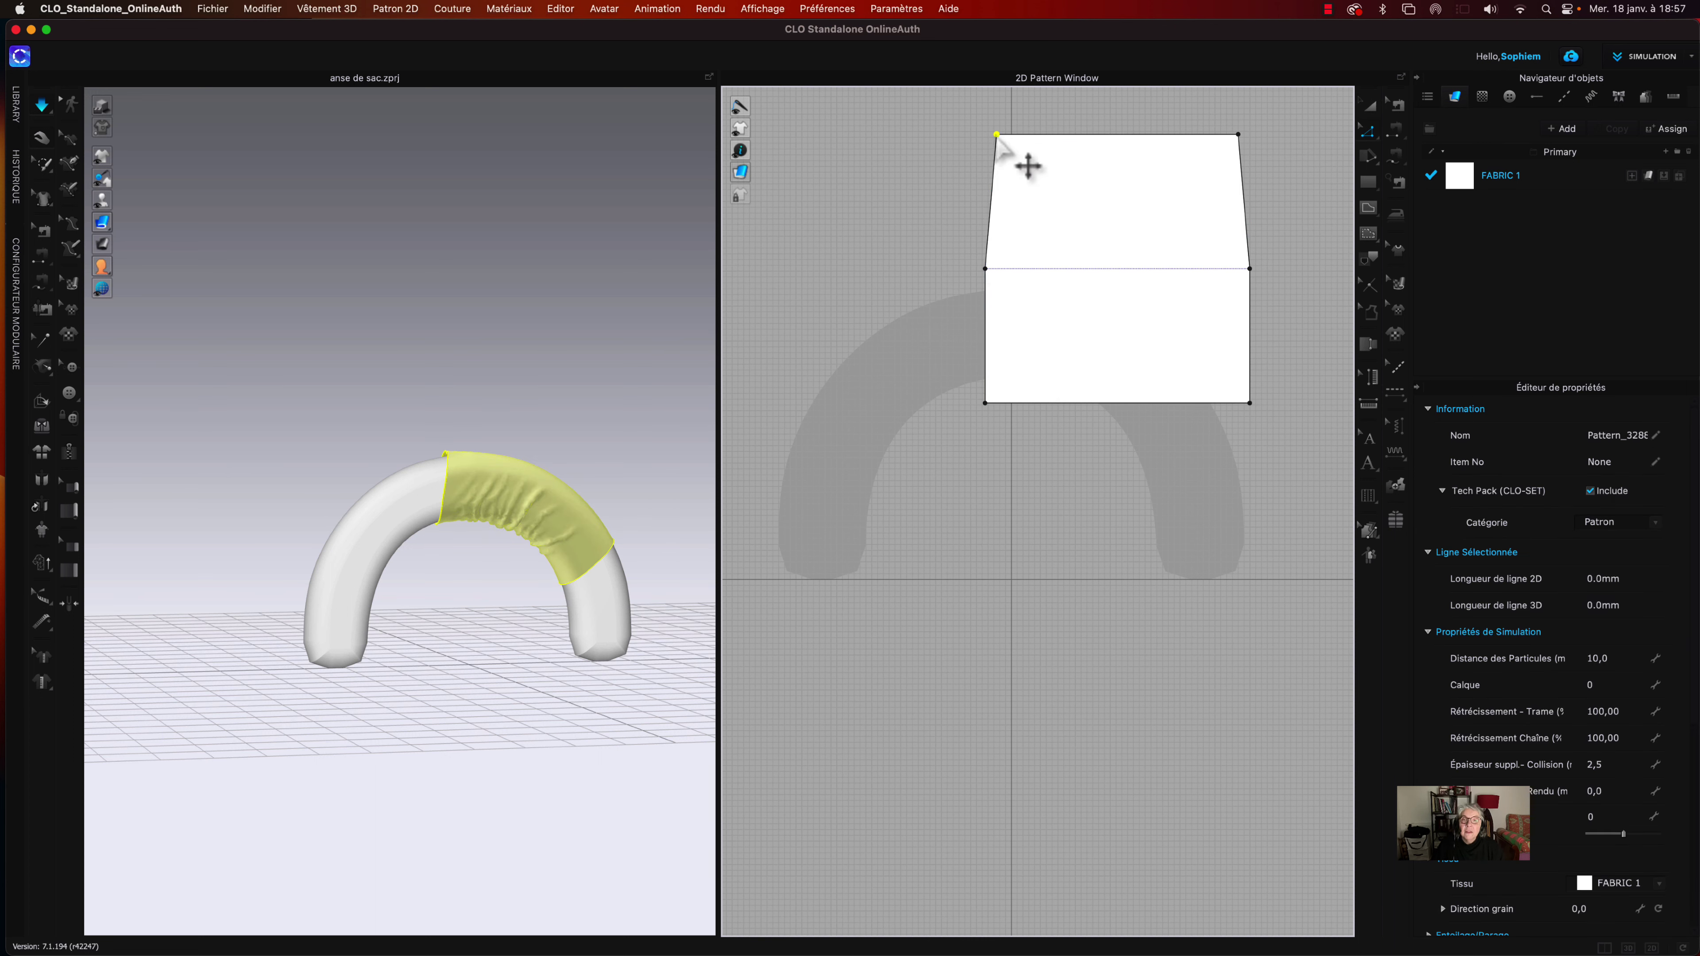
right_click(988, 271)
mouse_move(1016, 404)
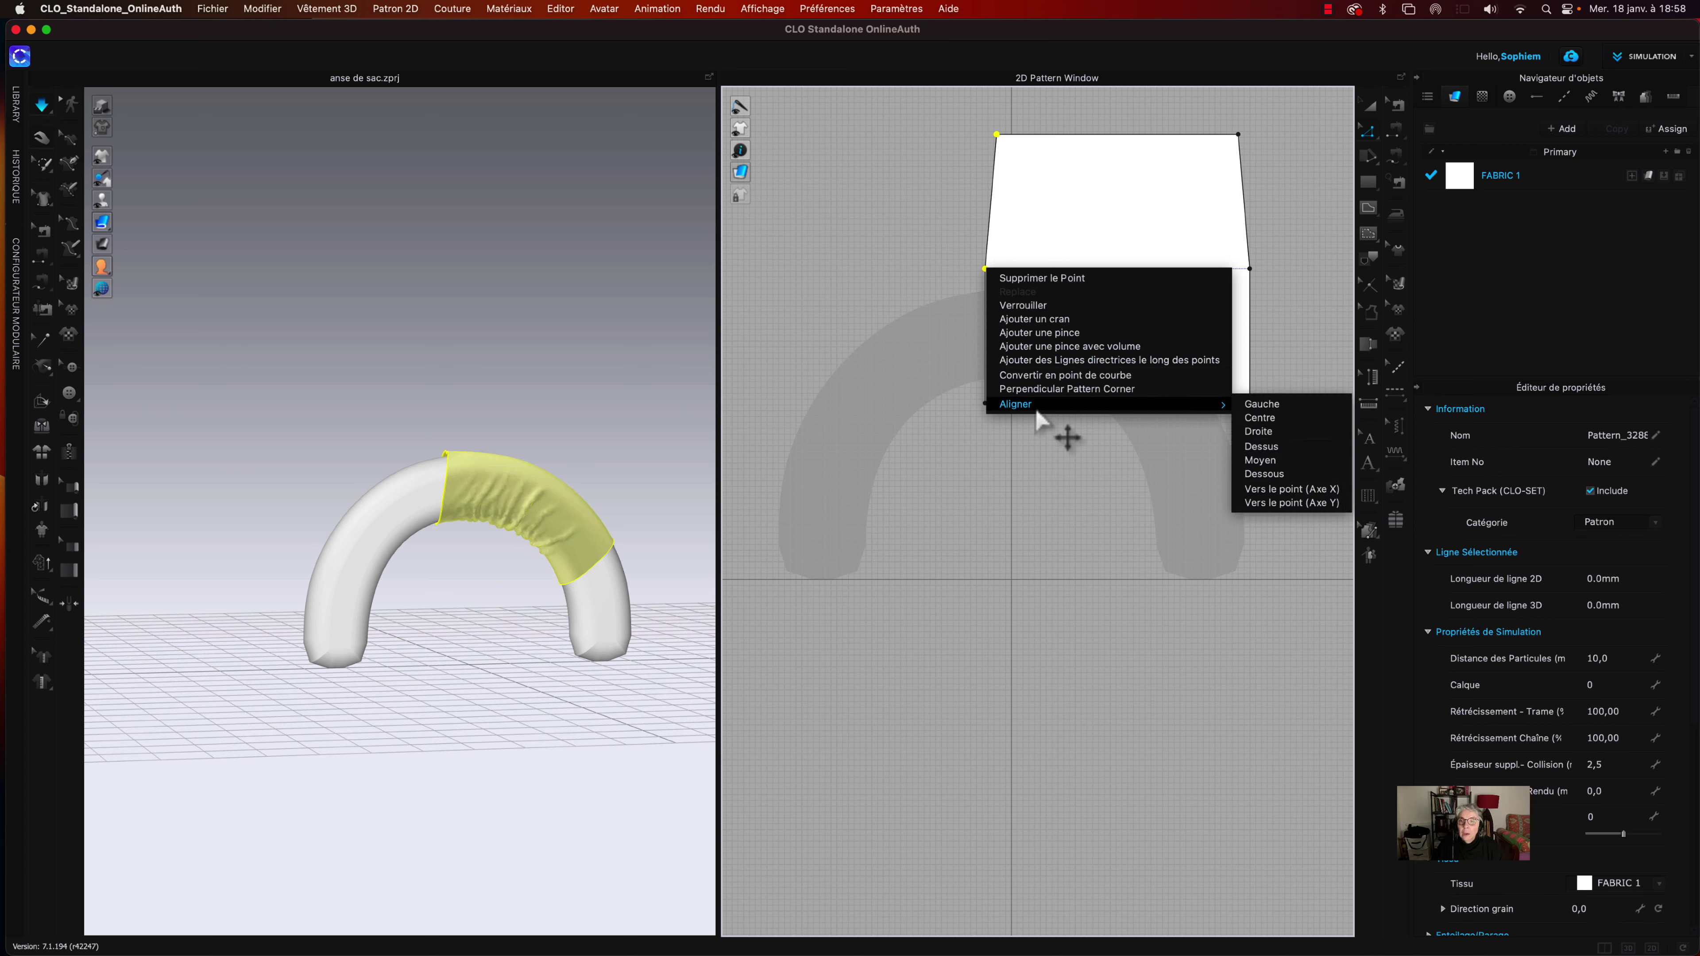
left_click(1261, 434)
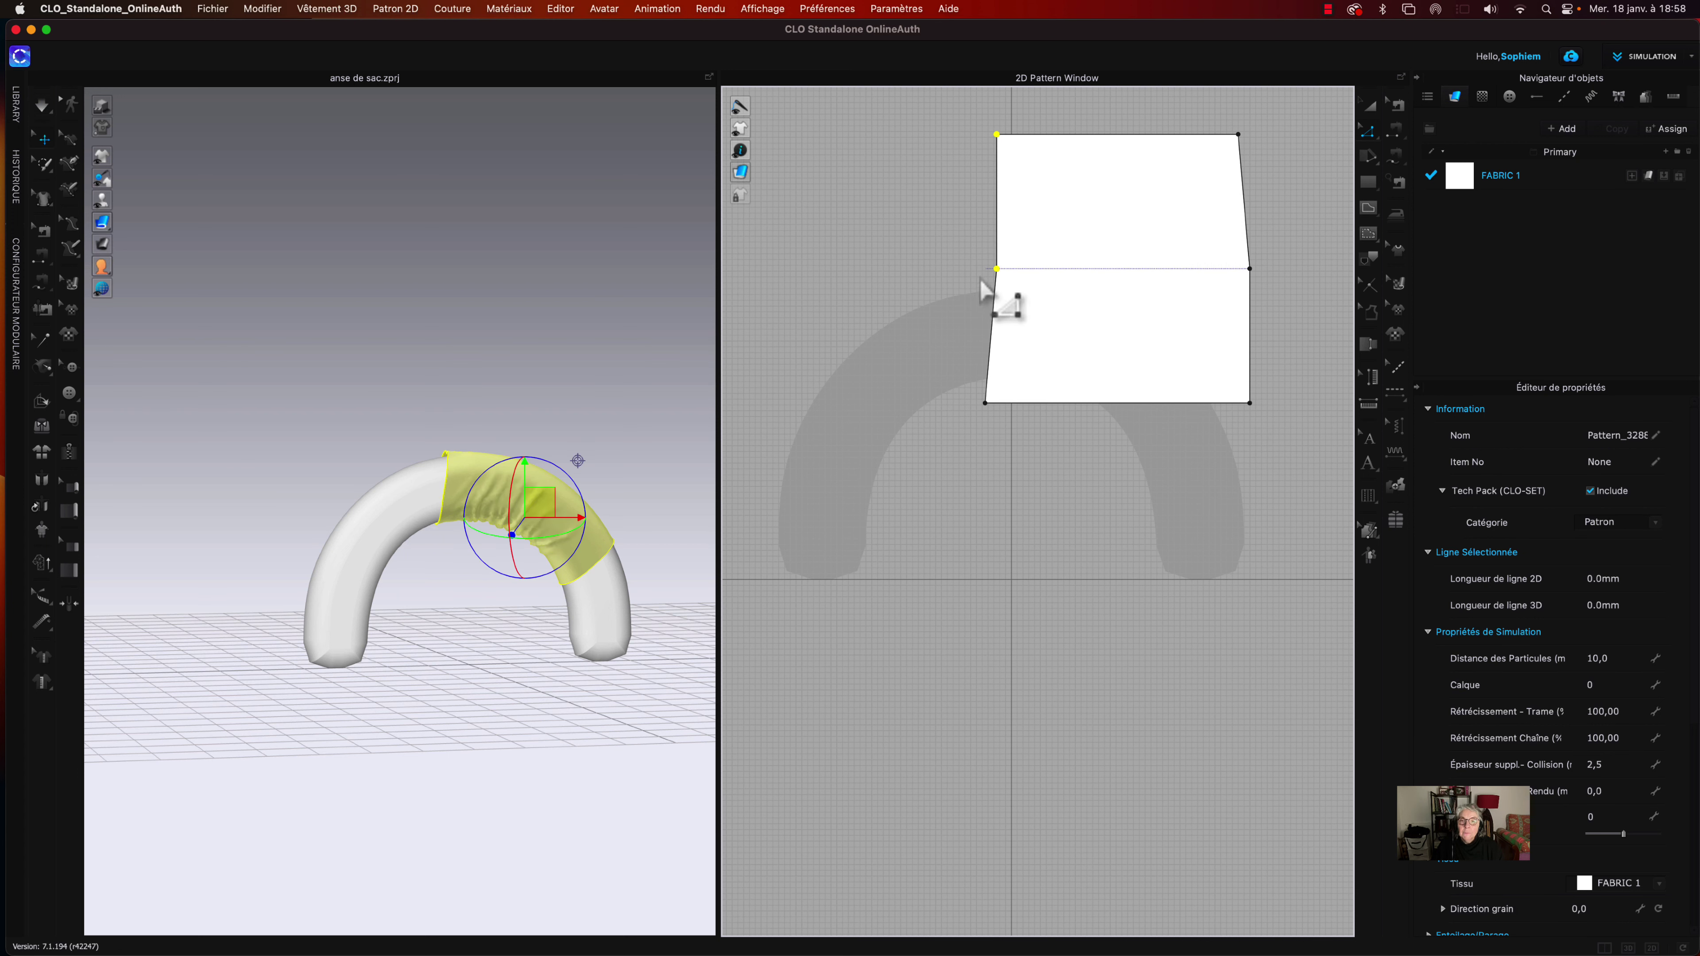
right_click(986, 407)
mouse_move(1103, 537)
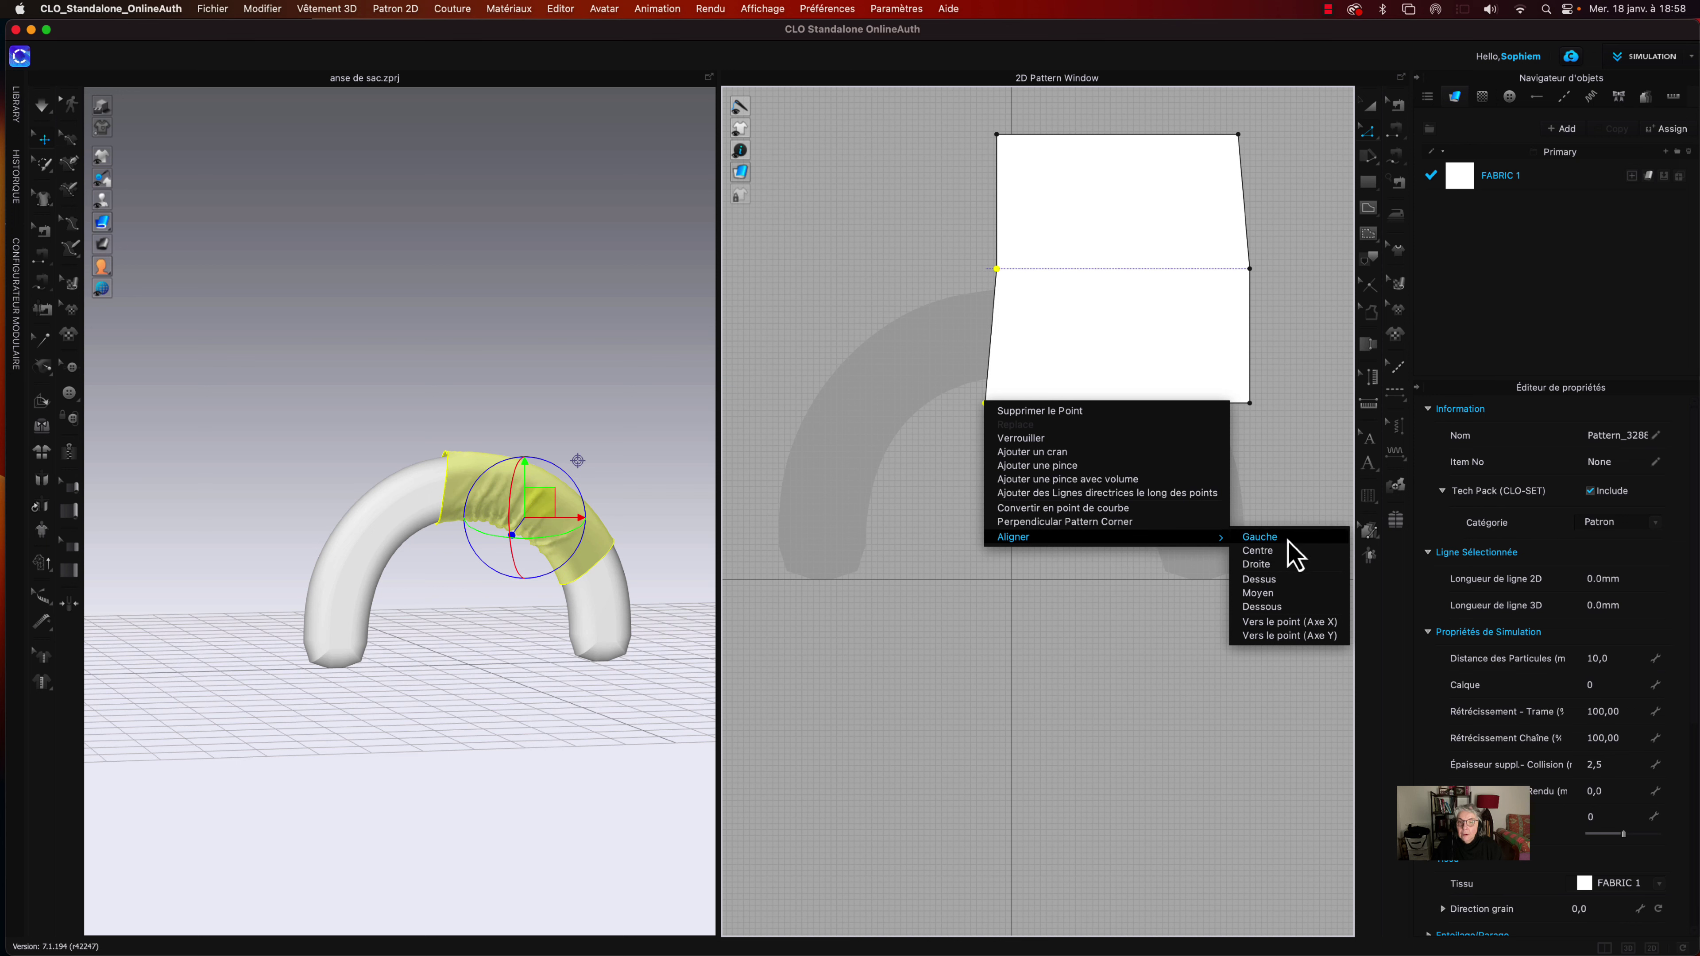
left_click(1284, 566)
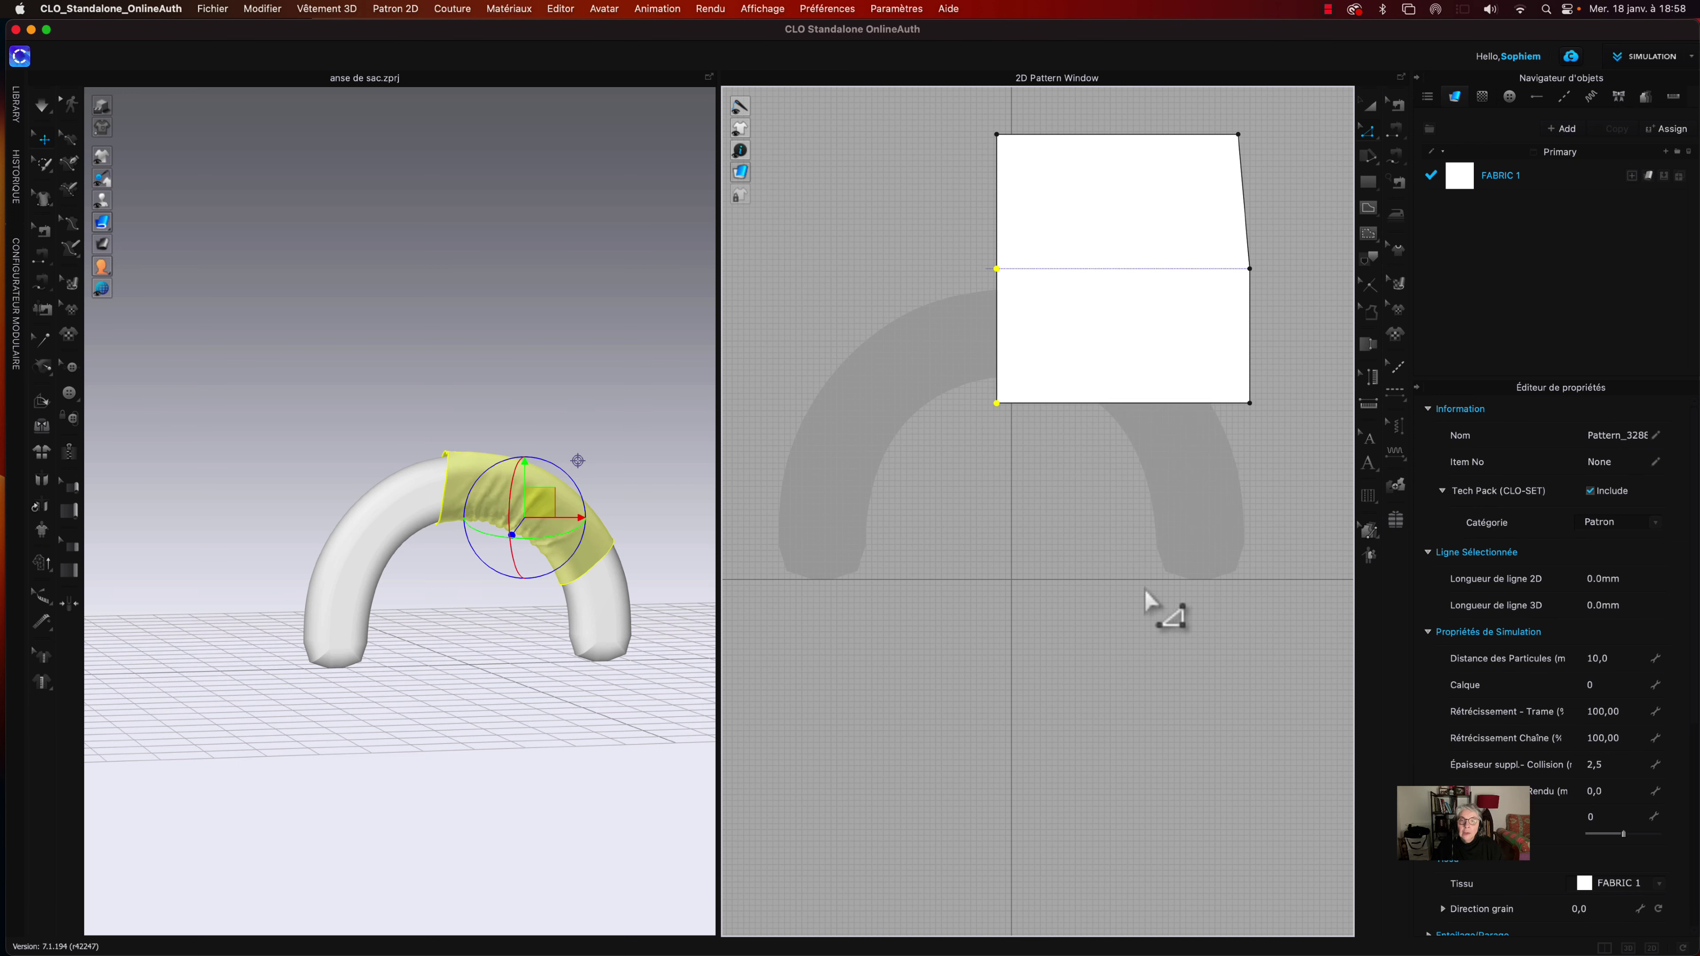
Align the right middle and bottom-right points to straighten the right edge.
right_click(1240, 141)
mouse_move(1355, 273)
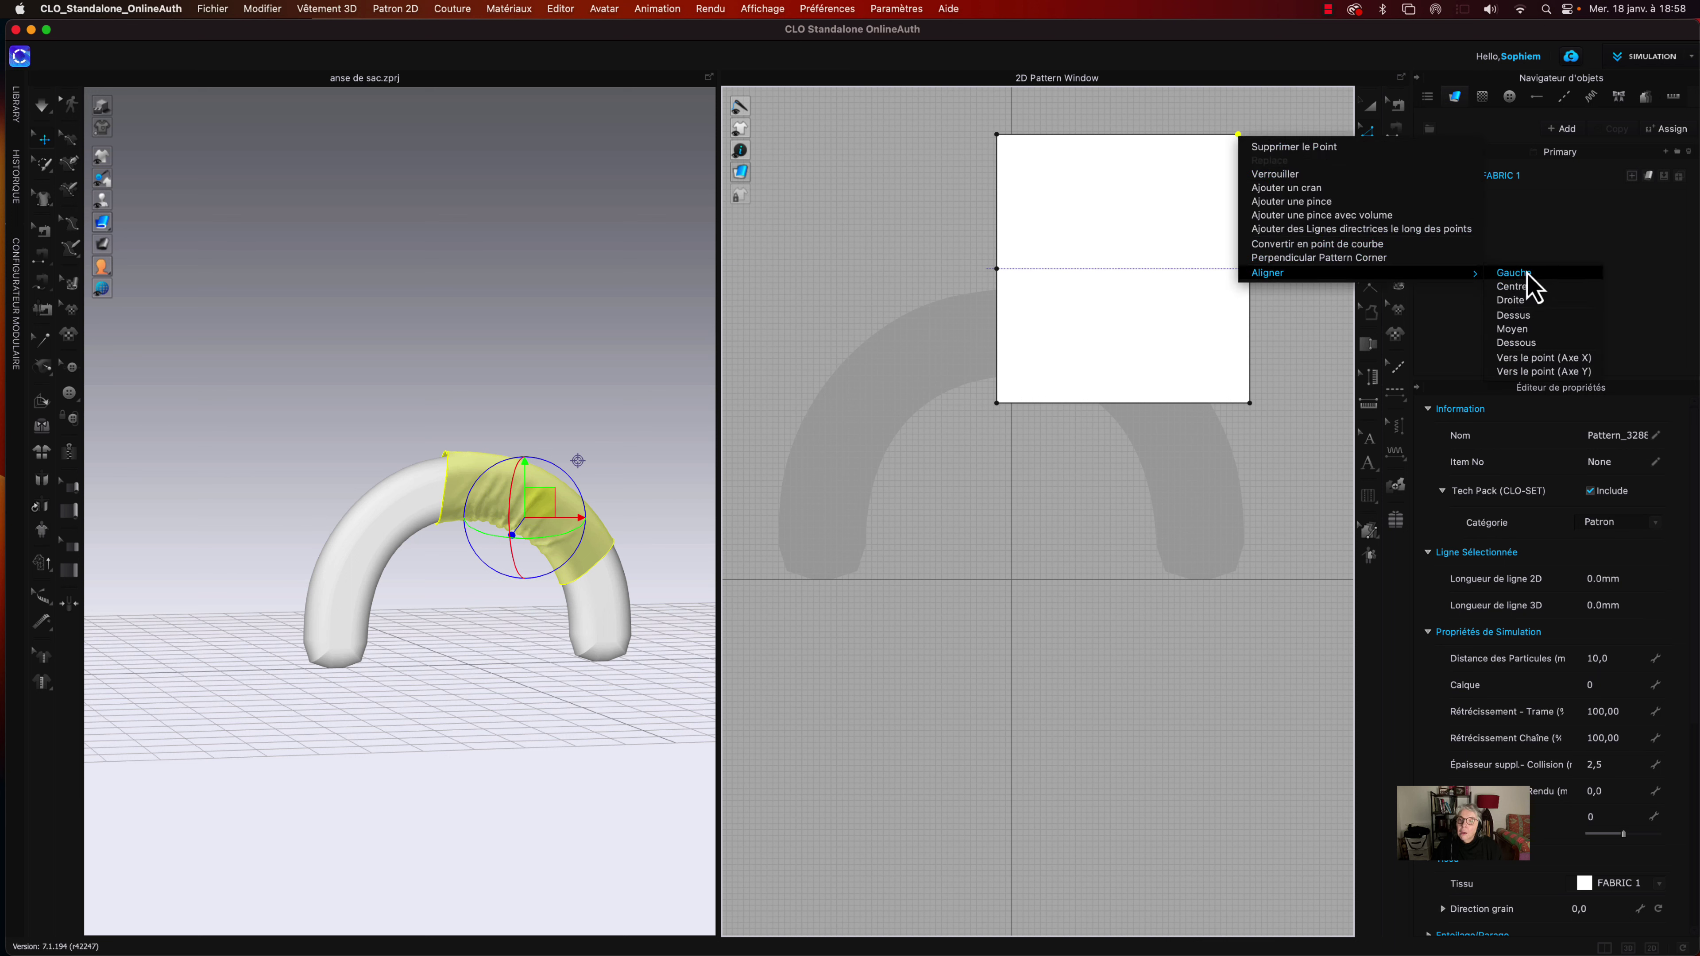
left_click(1528, 273)
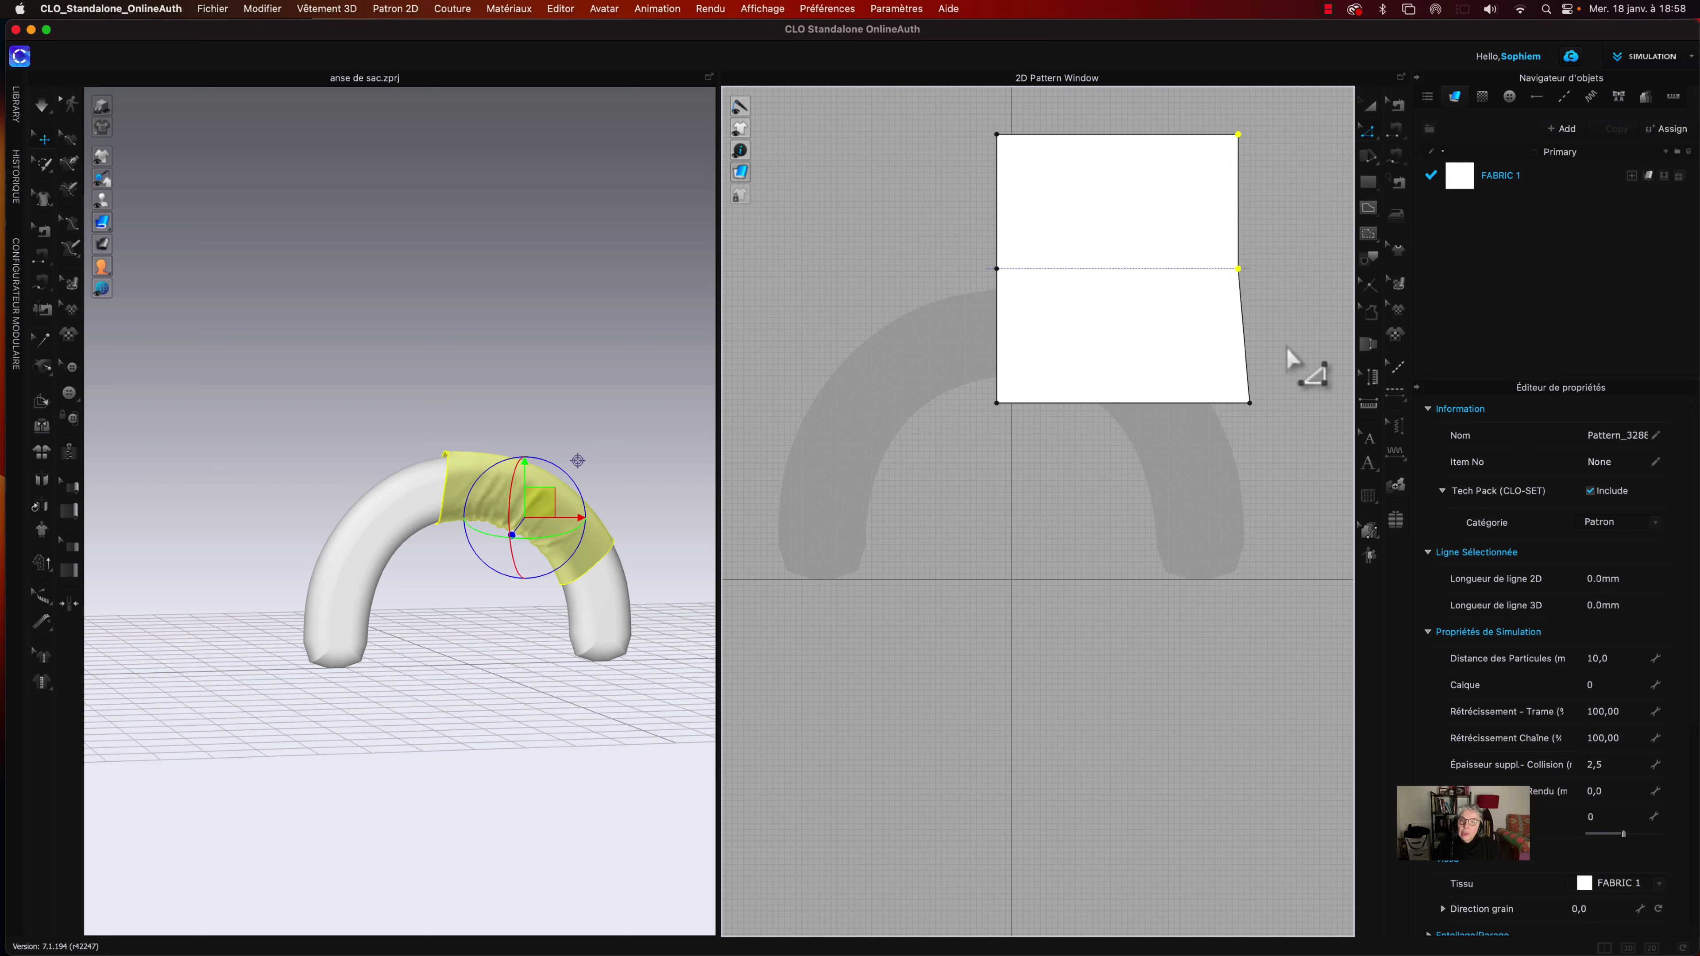
right_click(1252, 405)
mouse_move(1280, 537)
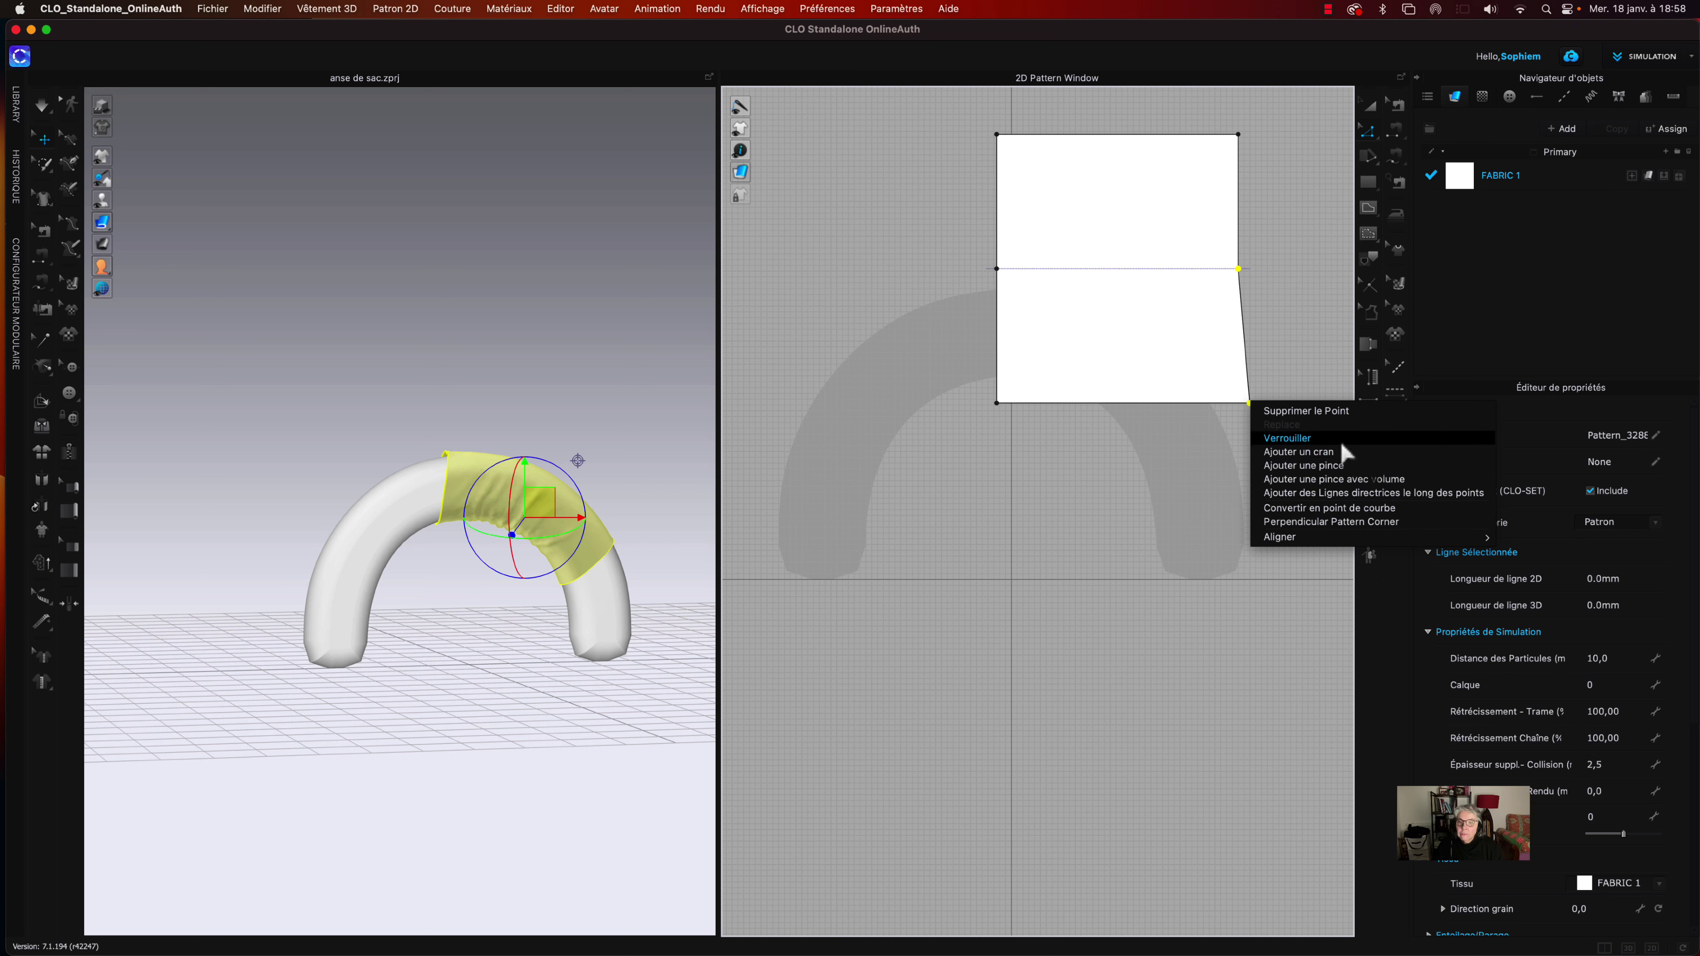
left_click(1523, 544)
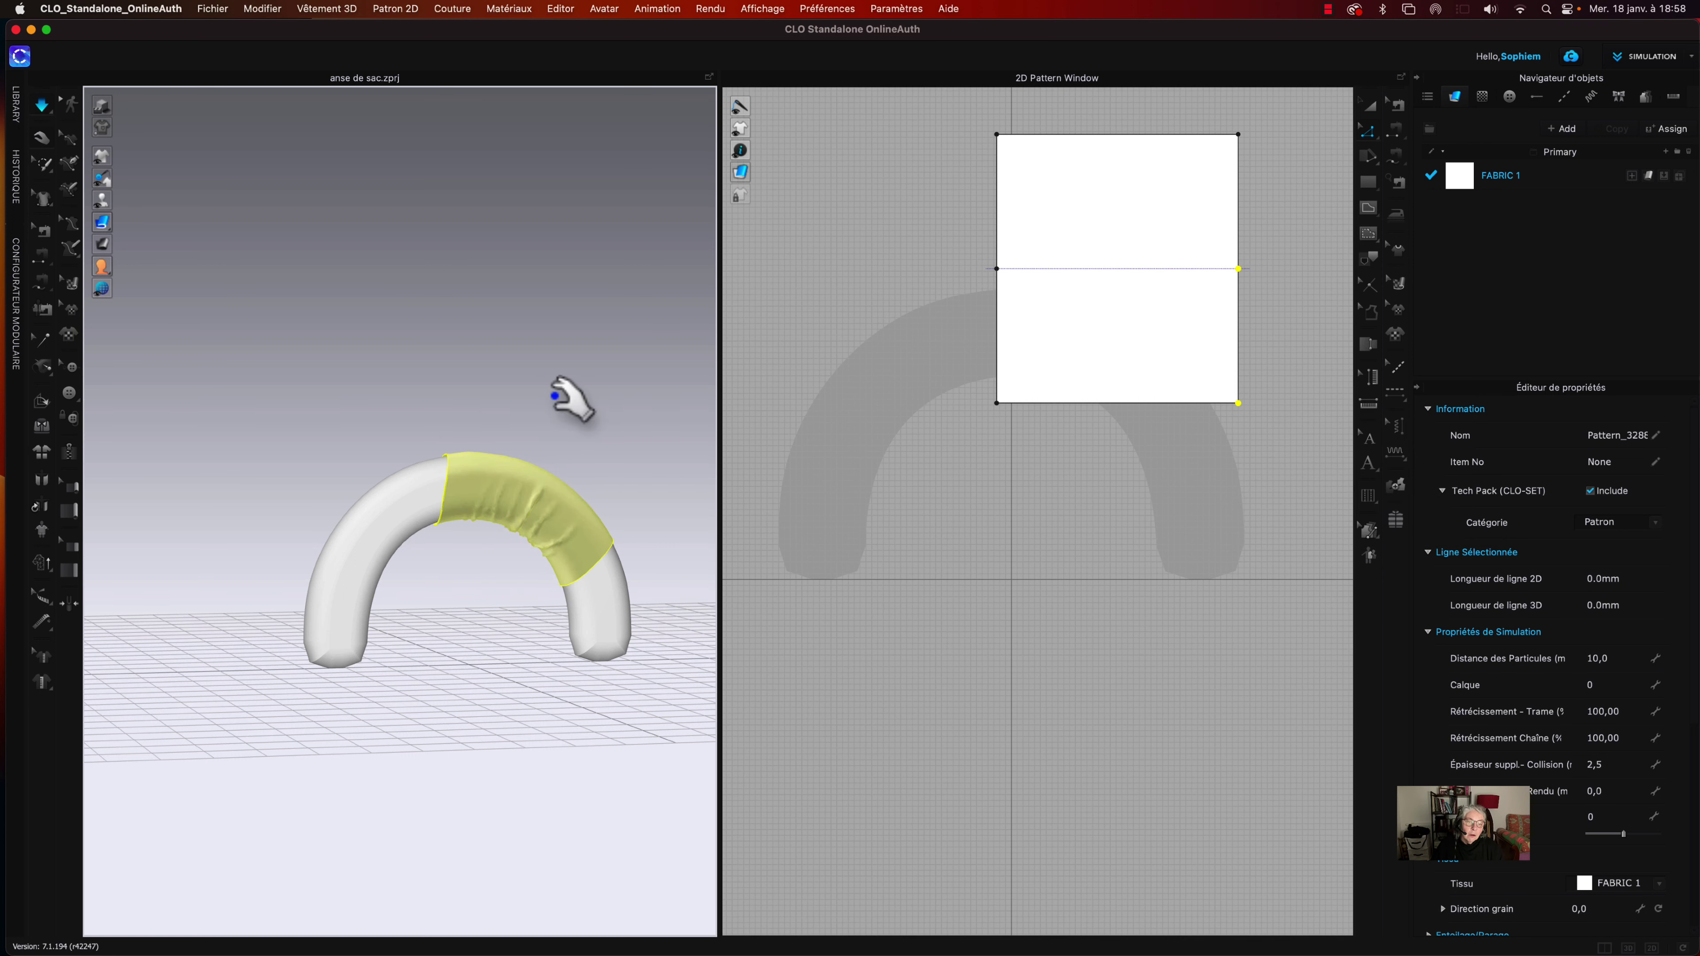
Tug the squared sleeve's edges along the arch top, then view the whole arch to check the fit.
left_click(438, 469)
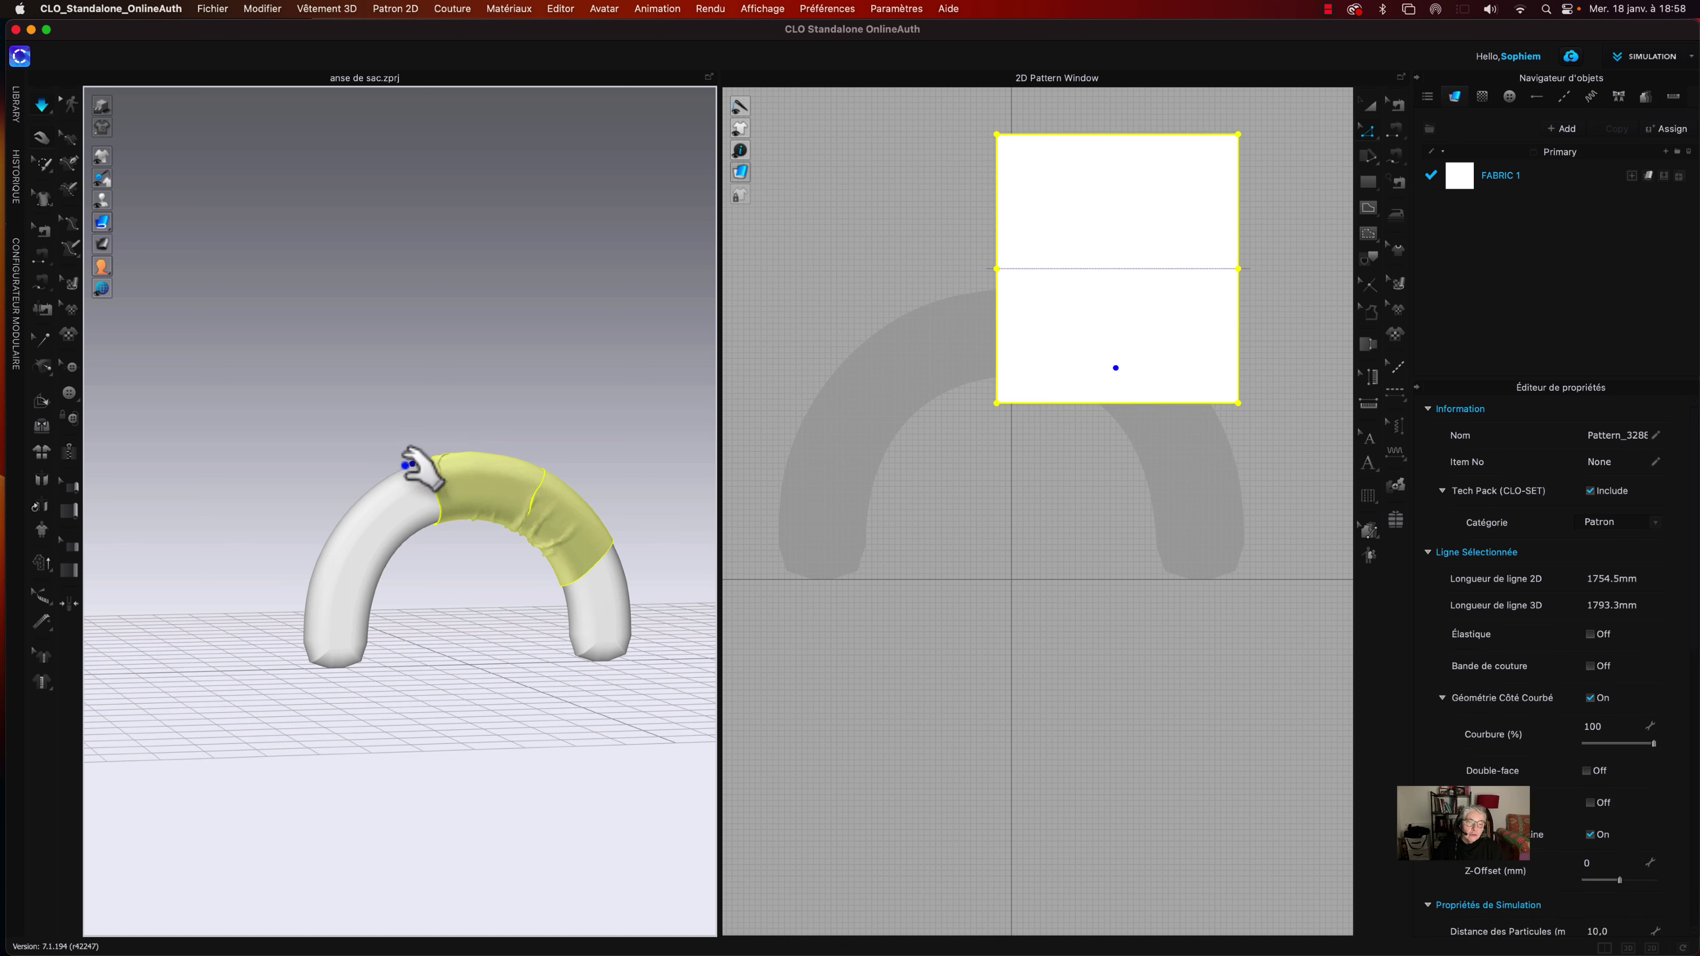
left_click_drag(444, 450, 395, 444)
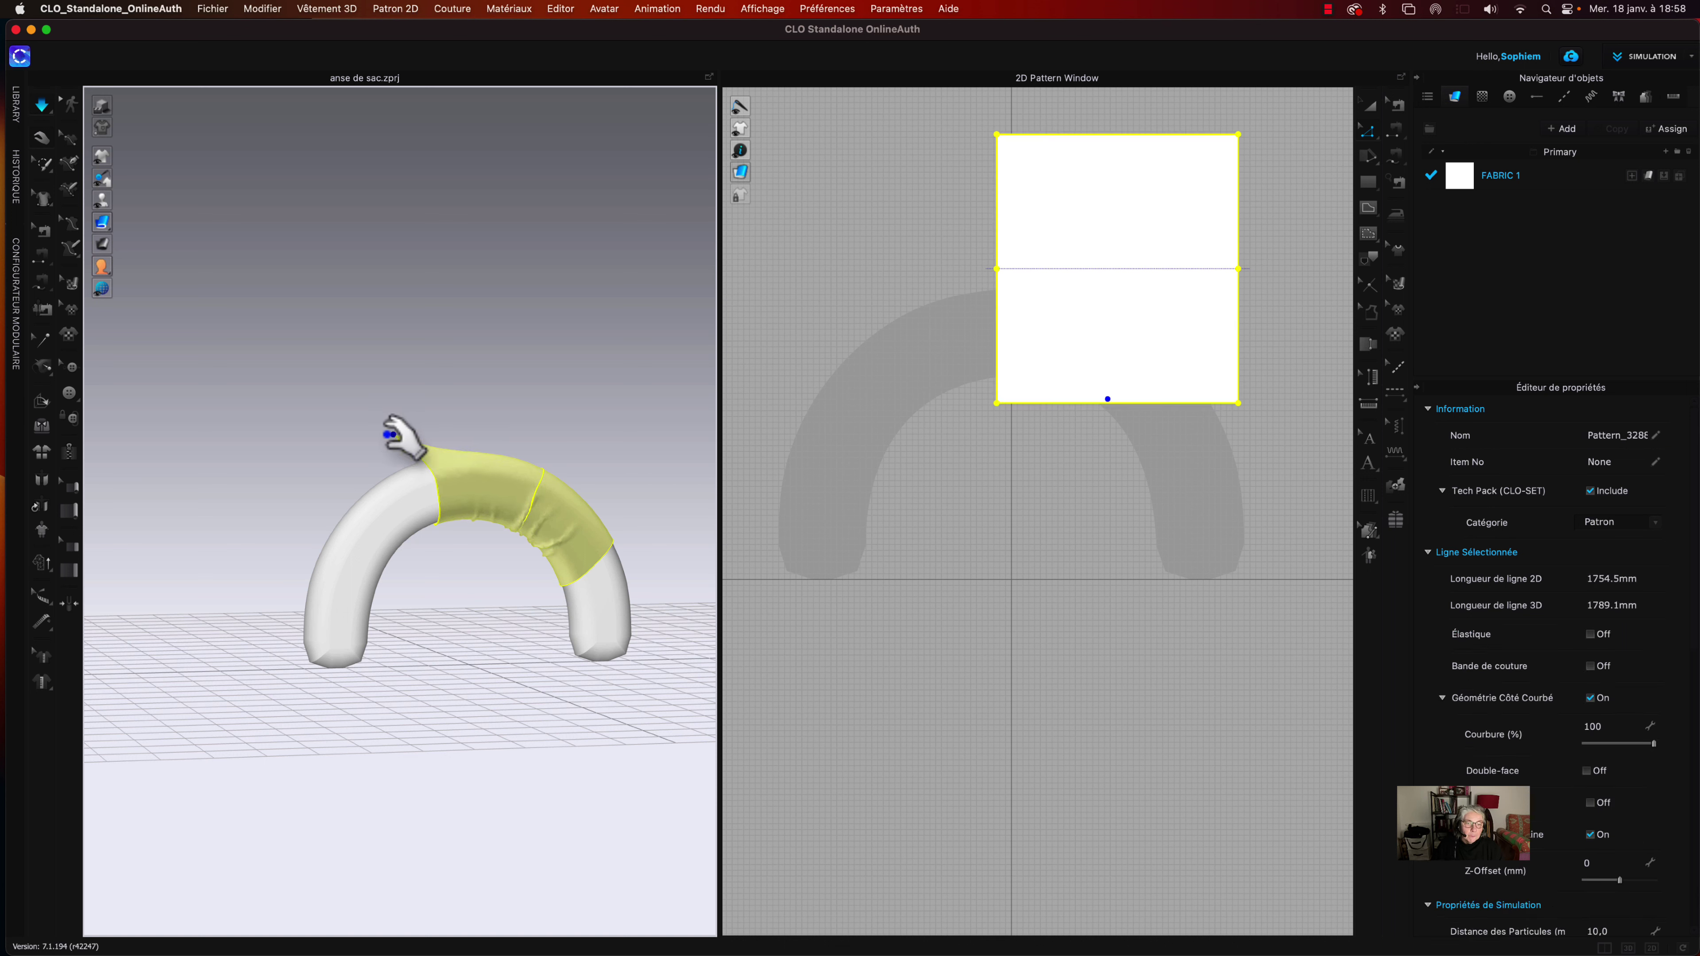
left_click_drag(581, 532, 626, 561)
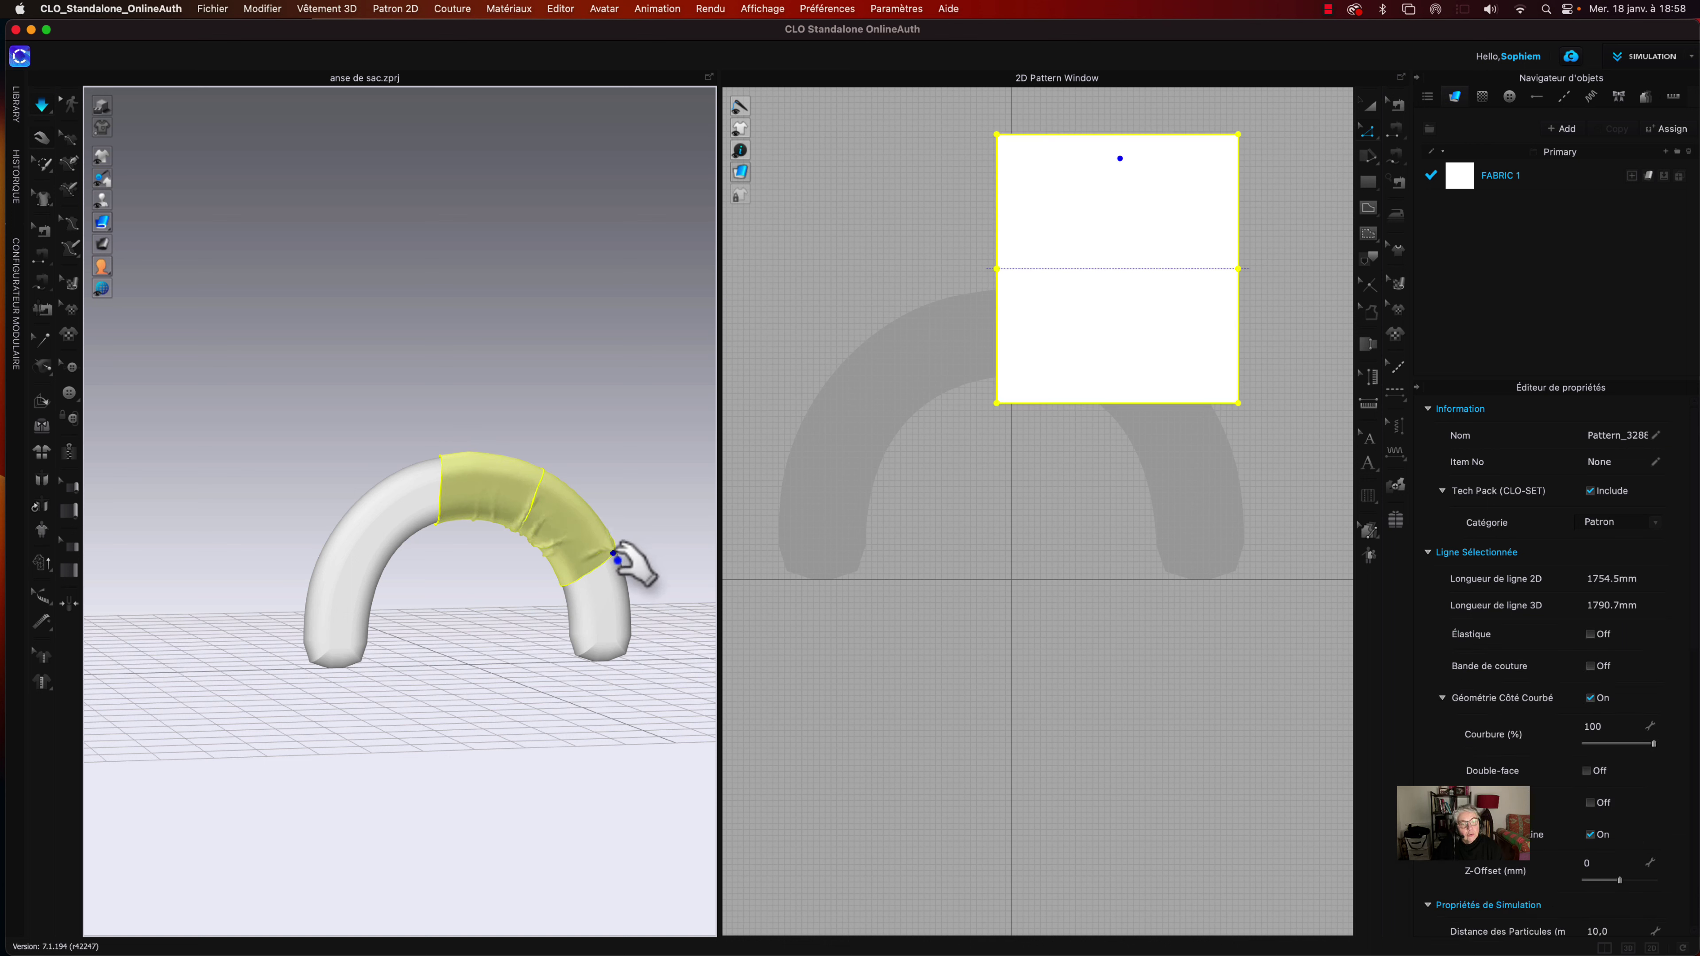
key("2")
mouse_move(605, 461)
right_mouse_down()
mouse_move(714, 475)
mouse_move(645, 399)
right_mouse_up()
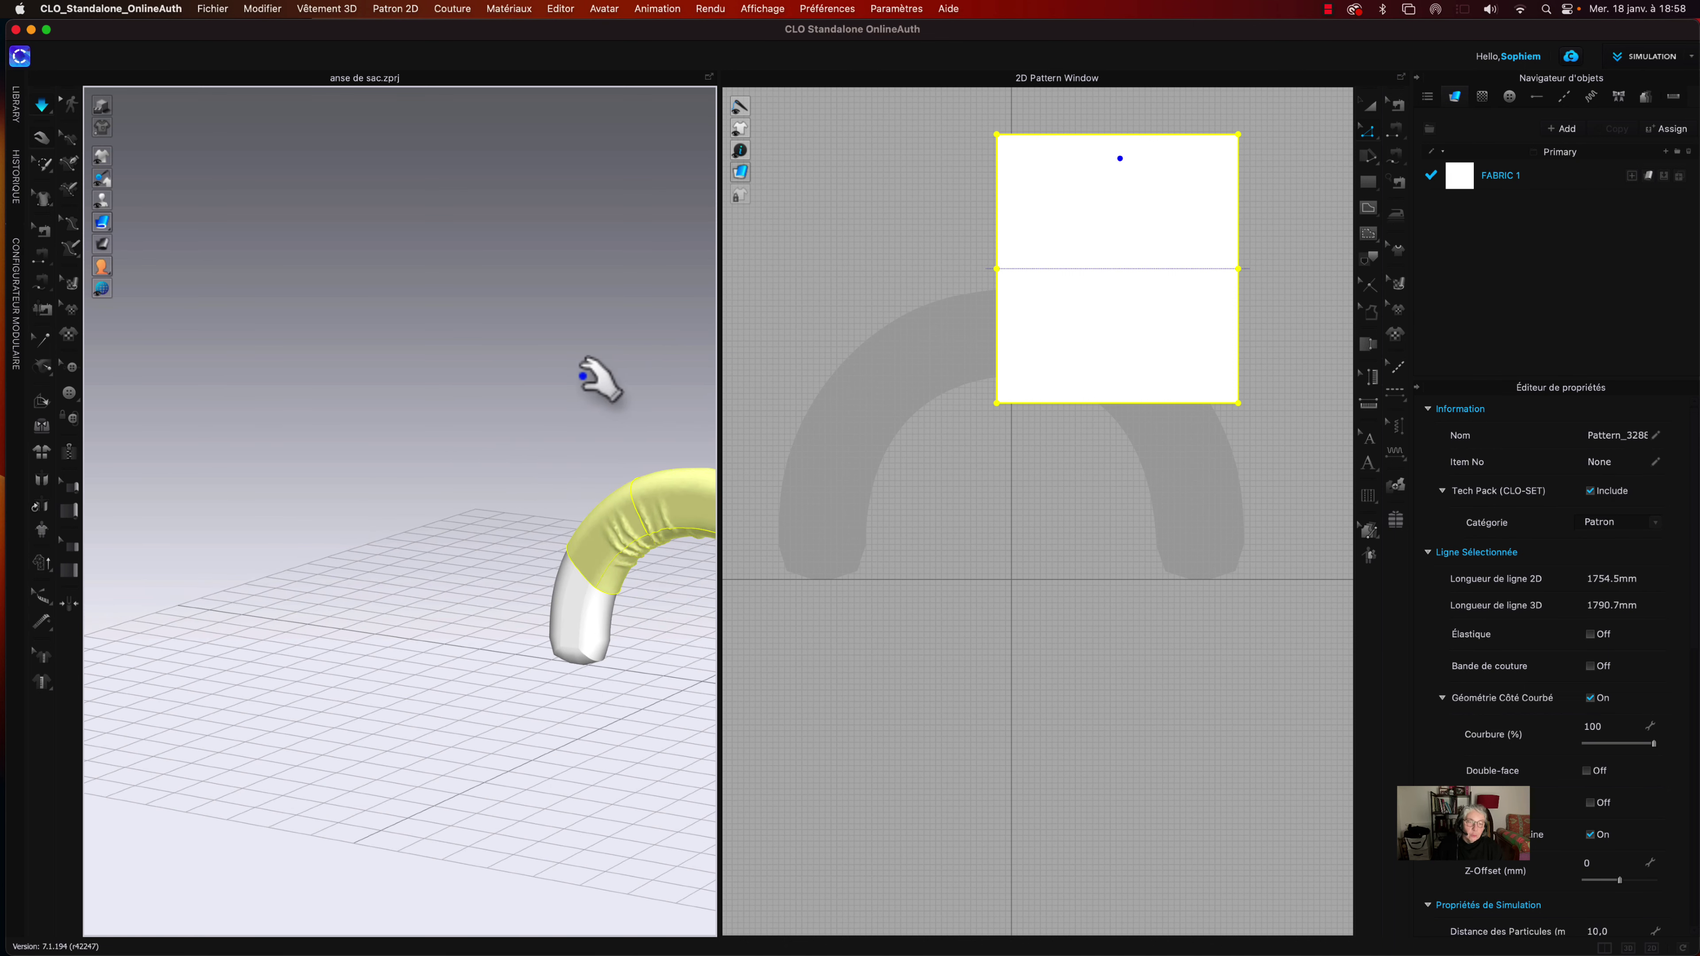
scroll(522, 373, "down", 3)
middle_click_drag(448, 372, 334, 368)
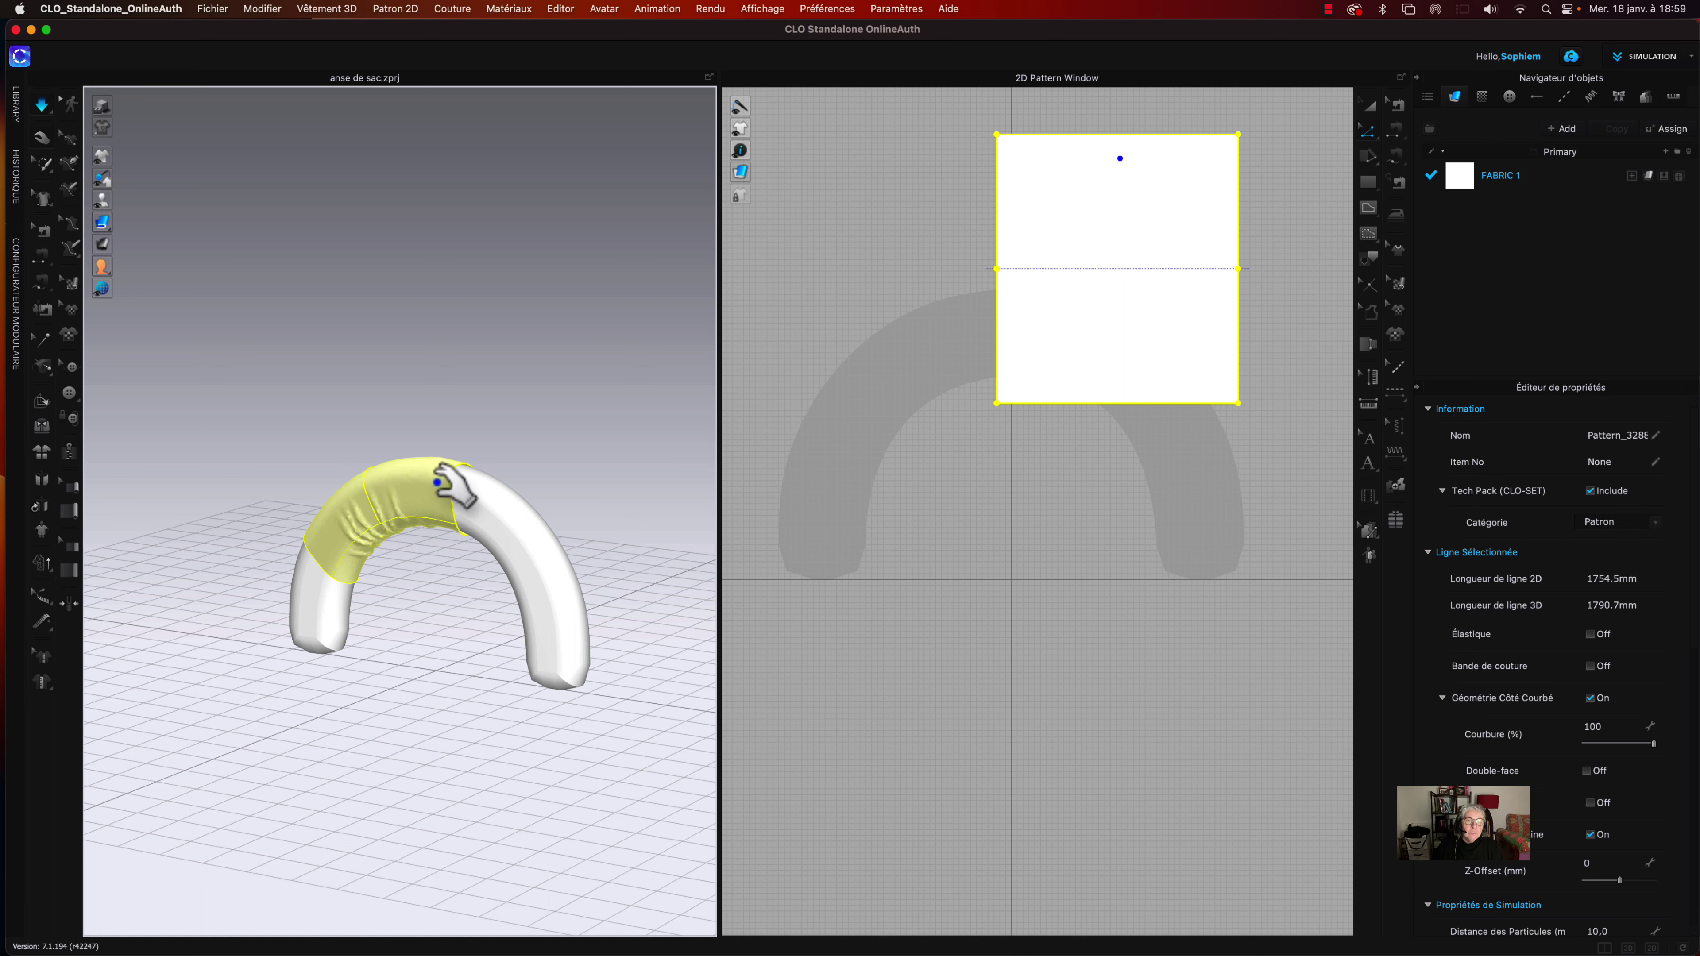
left_click_drag(485, 489, 534, 423)
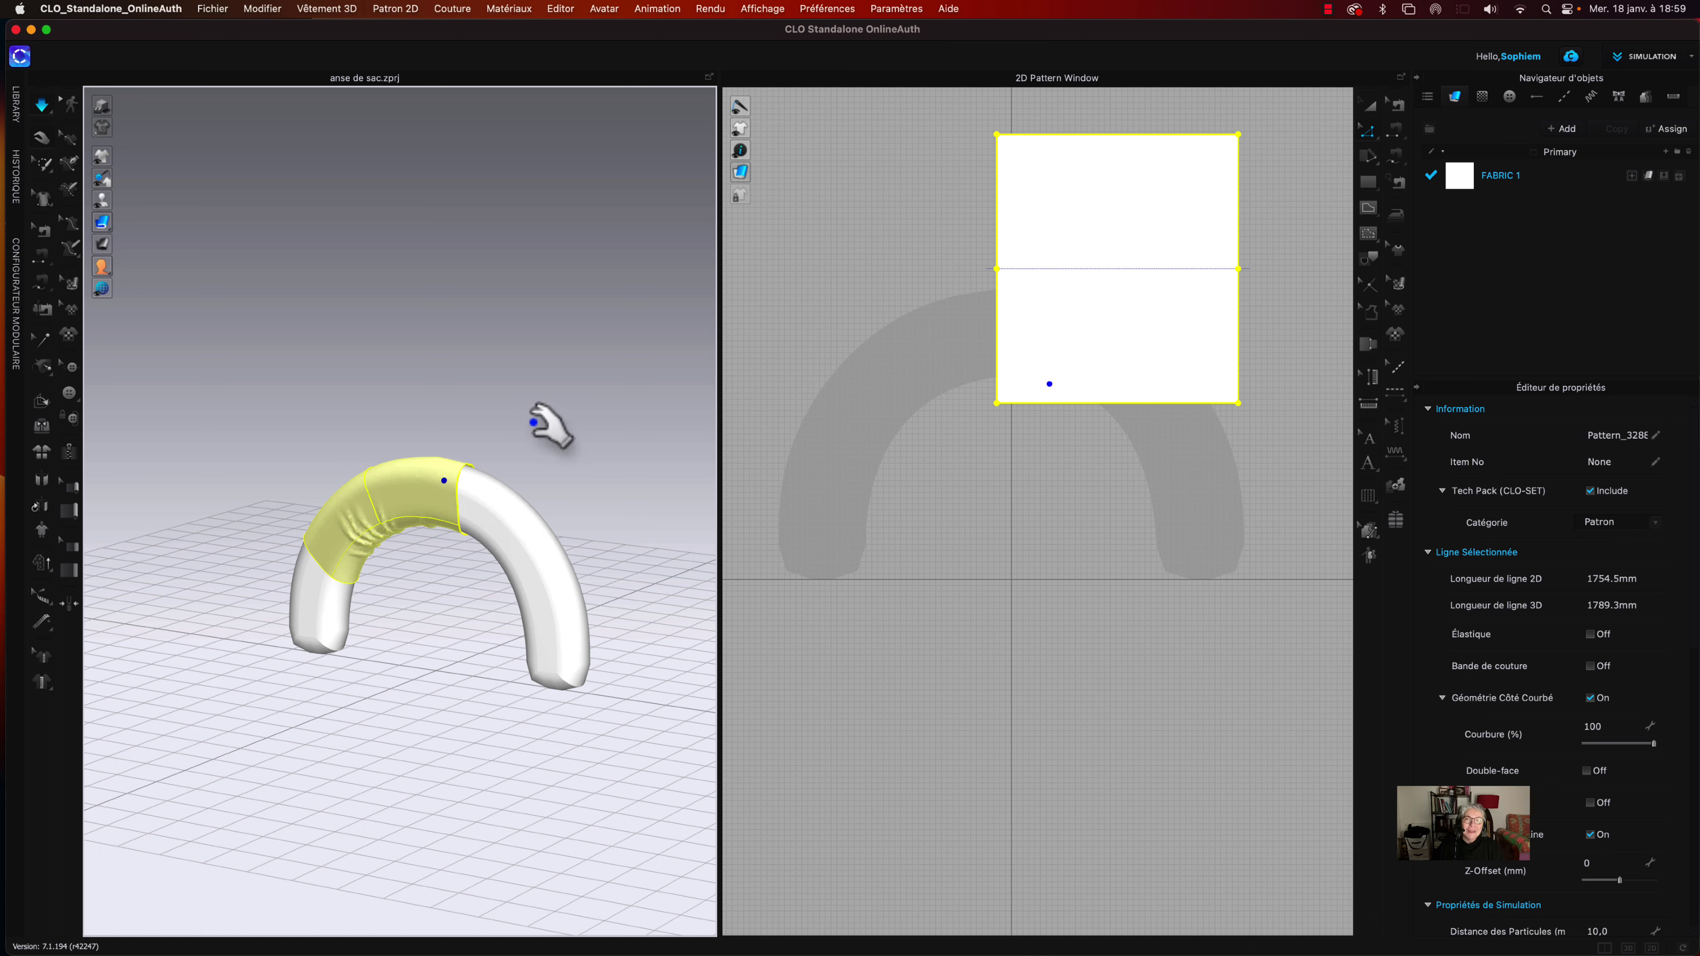